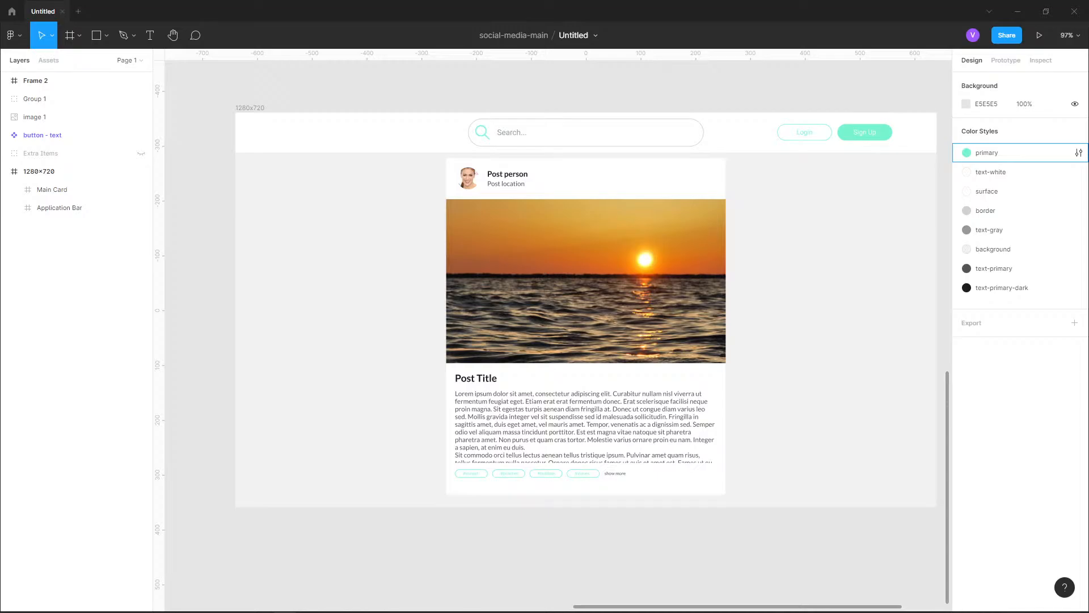
Search the Figma Community for HeroIcons and show the plugin results
scroll(618, 511, up, 6)
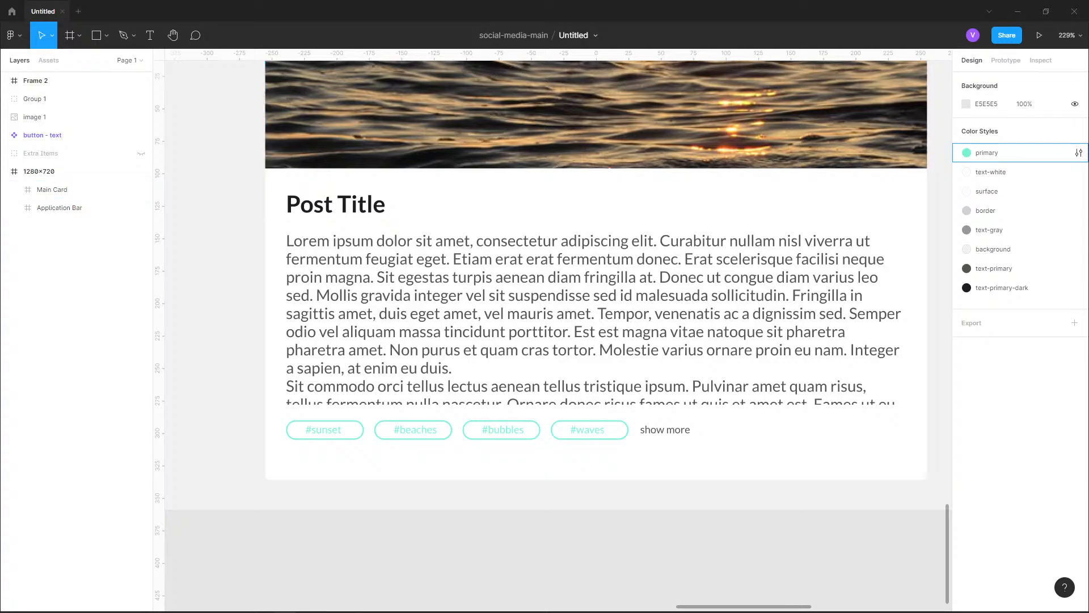
drag(601, 363, 559, 312)
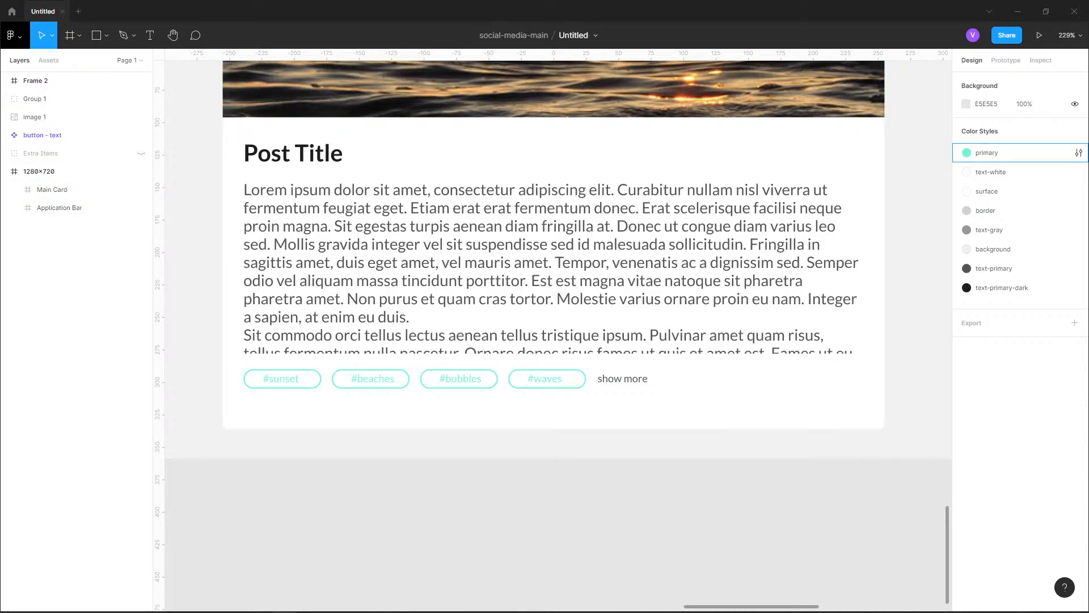
click(15, 36)
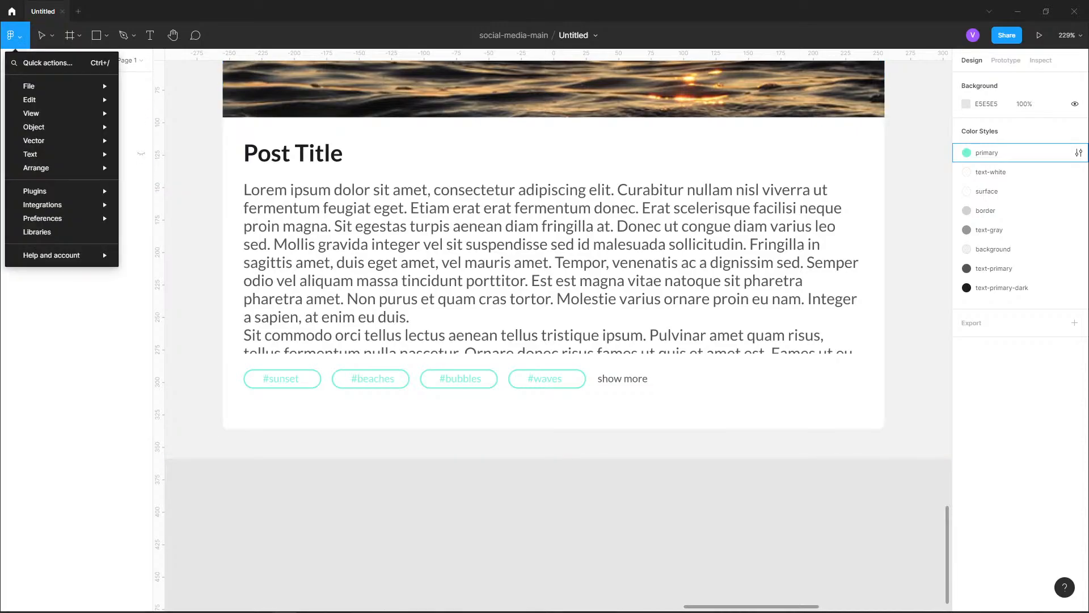
click(12, 11)
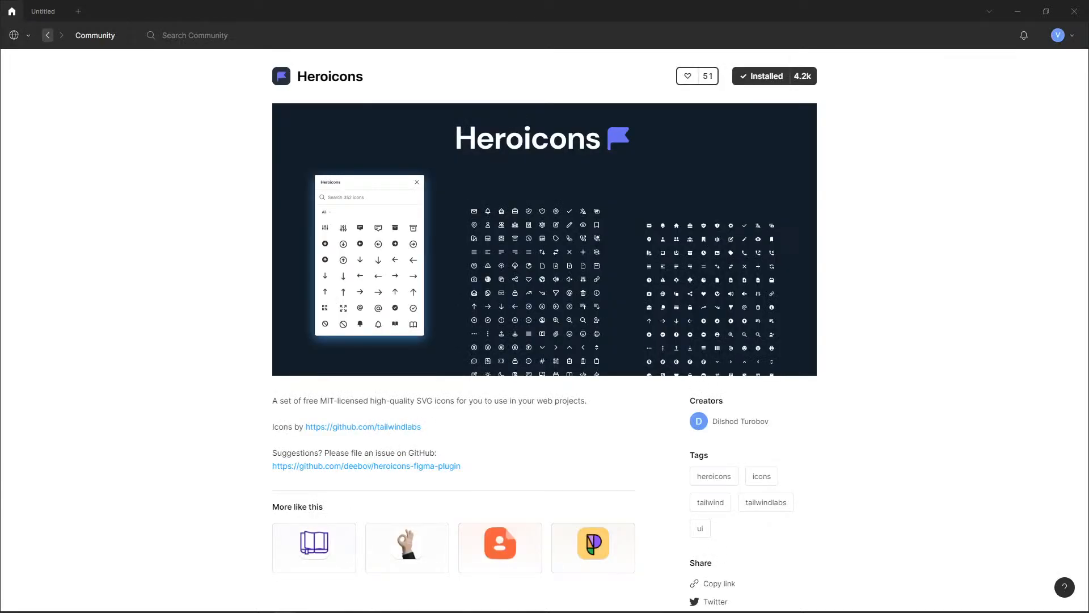
click(20, 35)
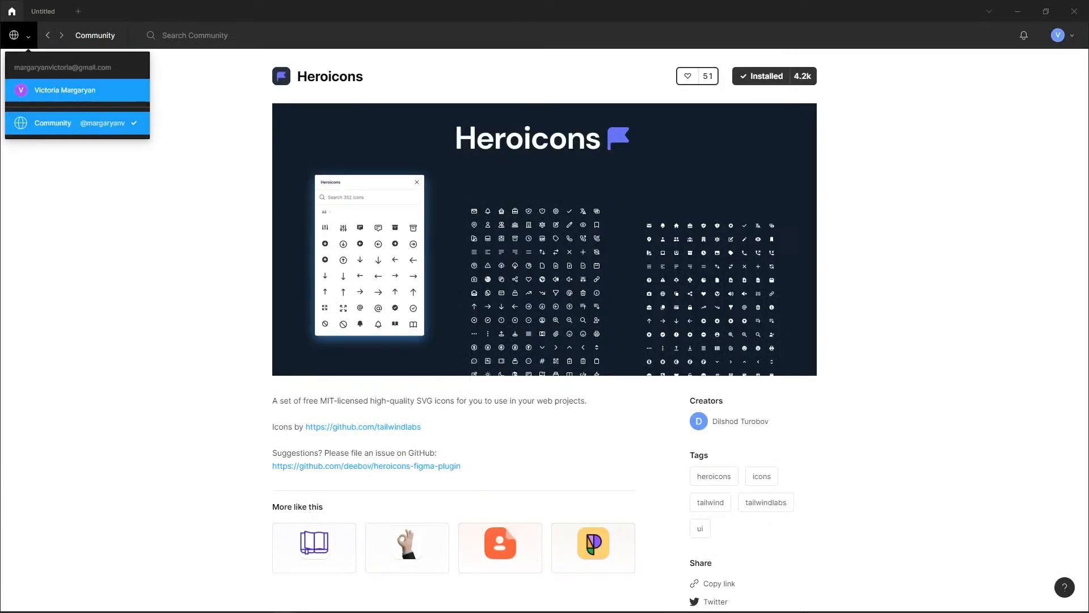
click(56, 90)
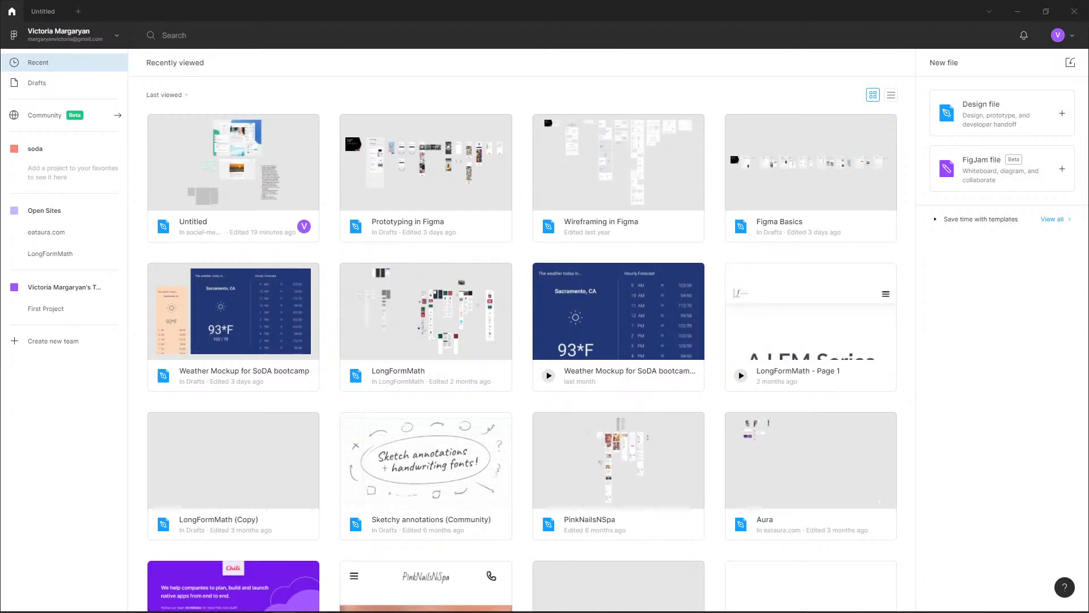
click(45, 115)
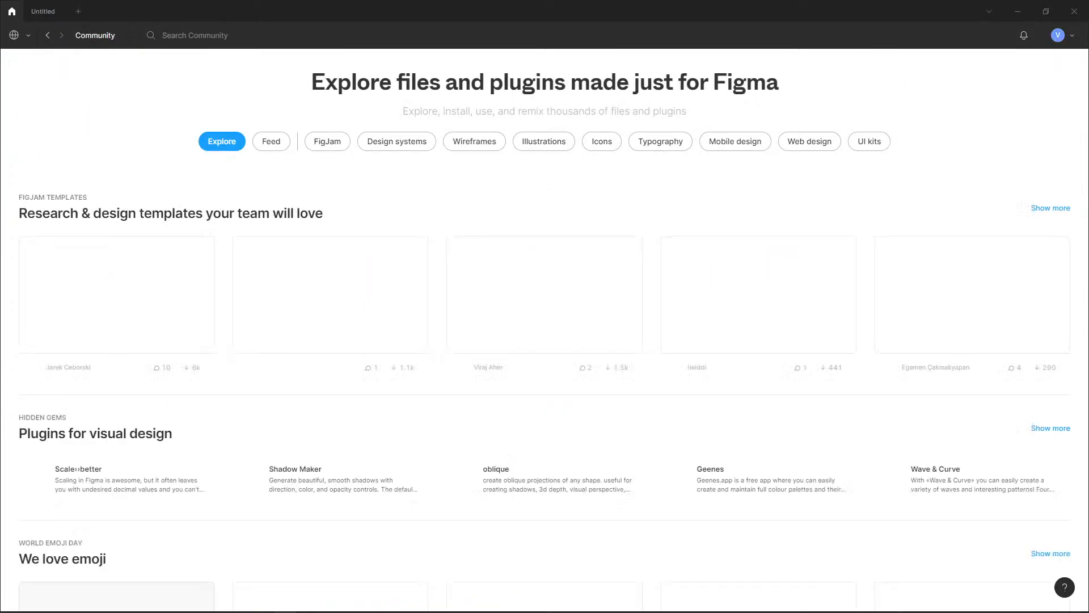
click(195, 35)
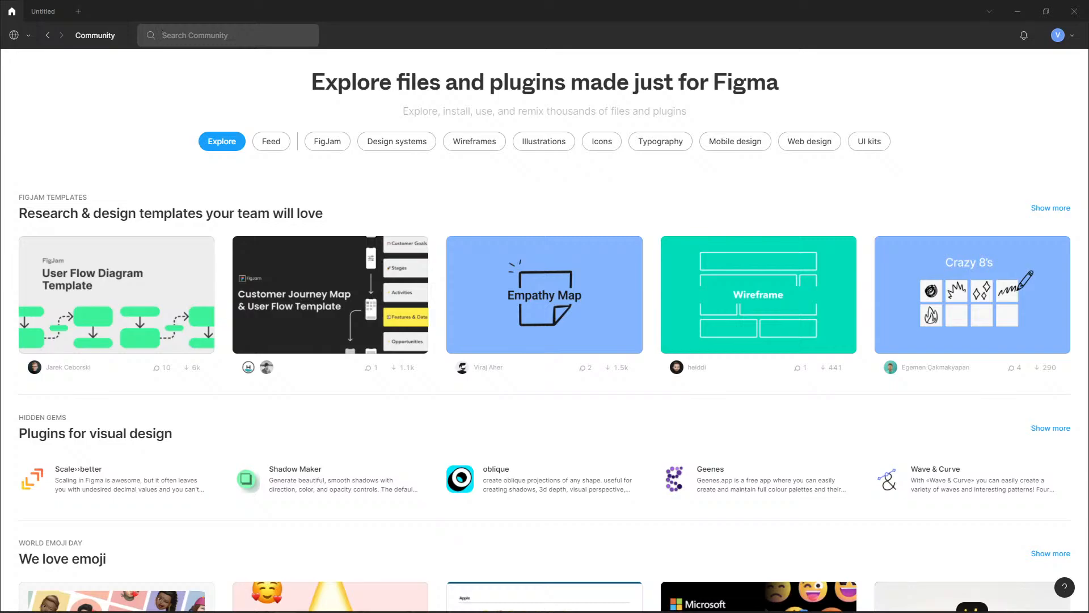
text(HeroIcons)
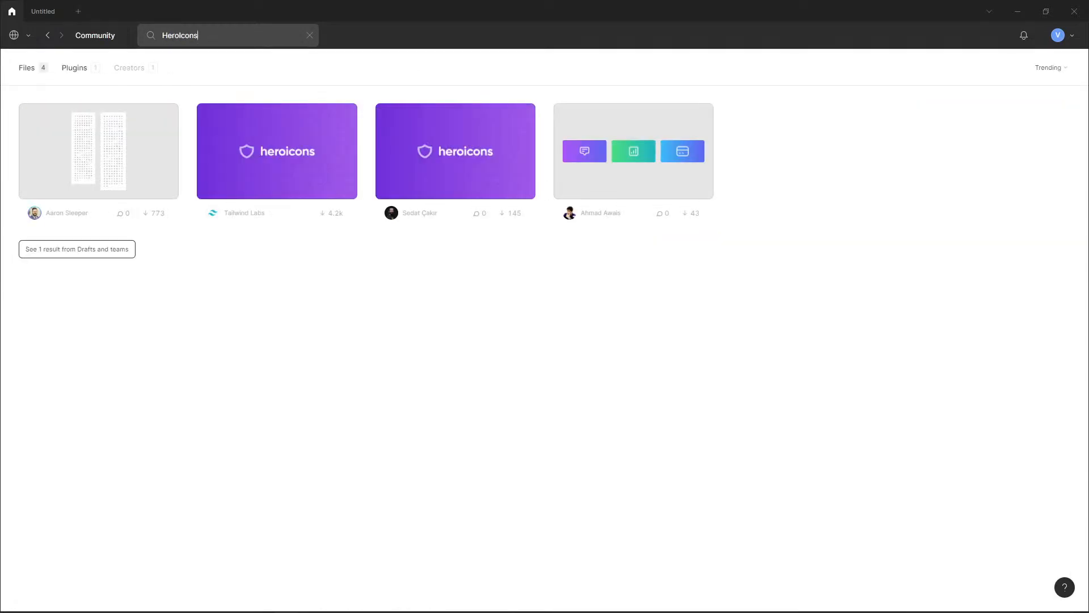
click(75, 67)
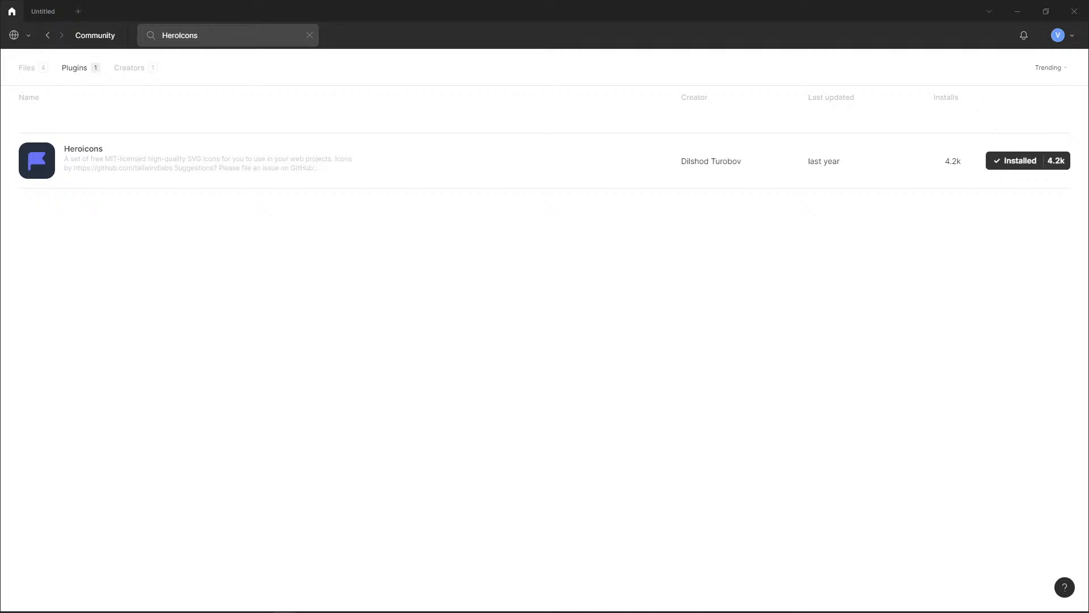
Return to the Untitled design file, run the Heroicons plugin and move its window clear of the post's tag row
click(43, 11)
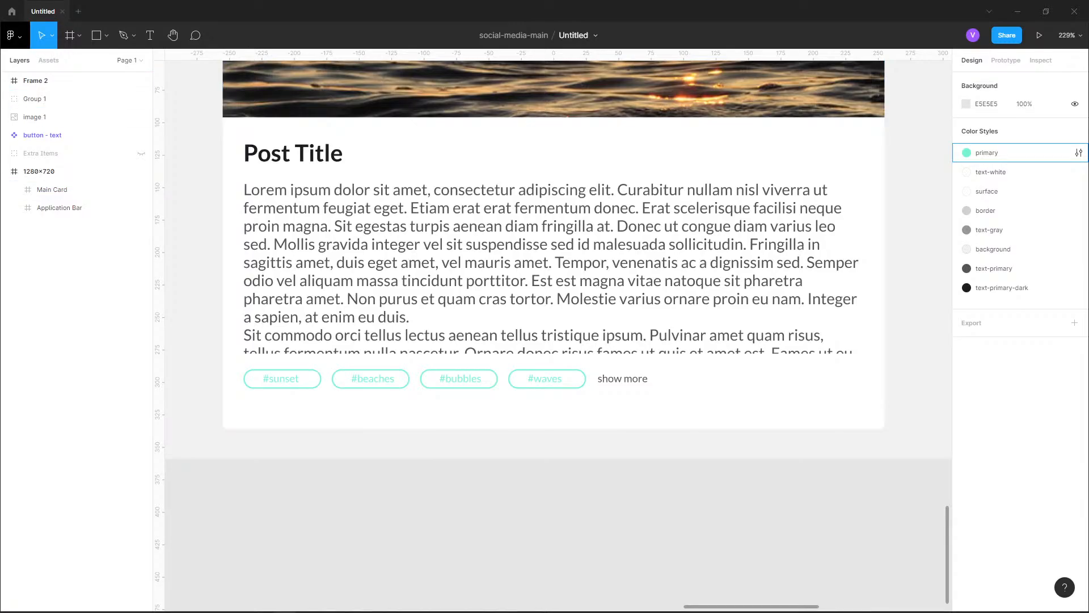
click(13, 35)
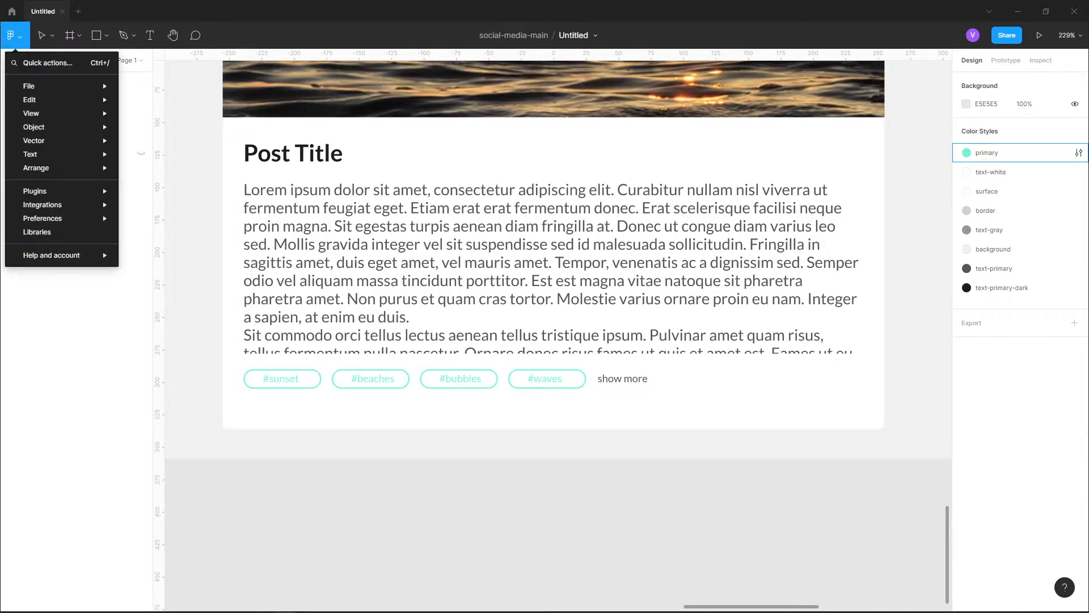
mouse_move(57, 192)
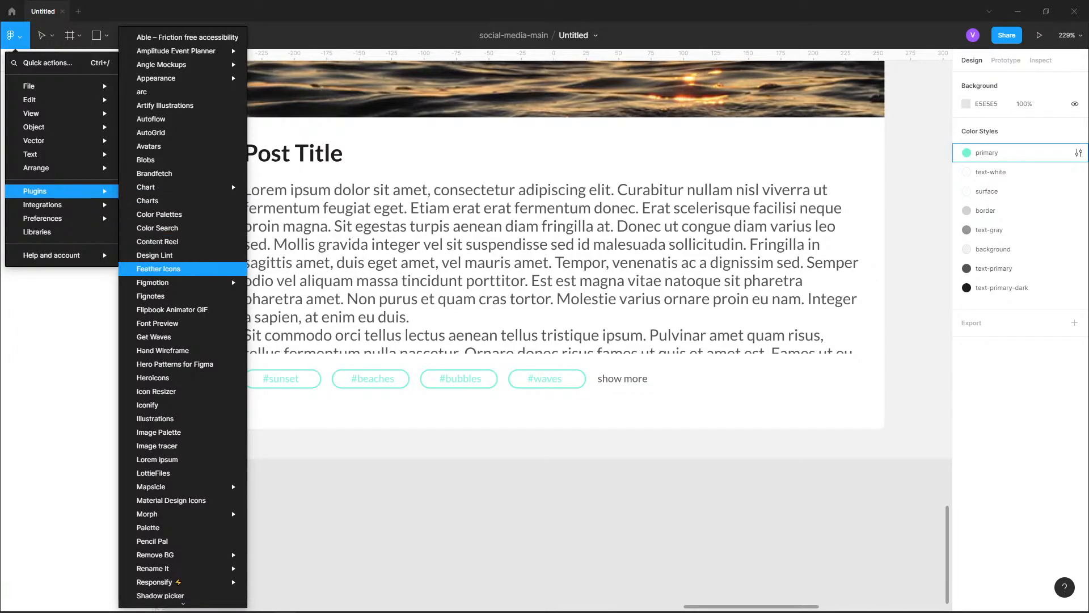
mouse_move(170, 282)
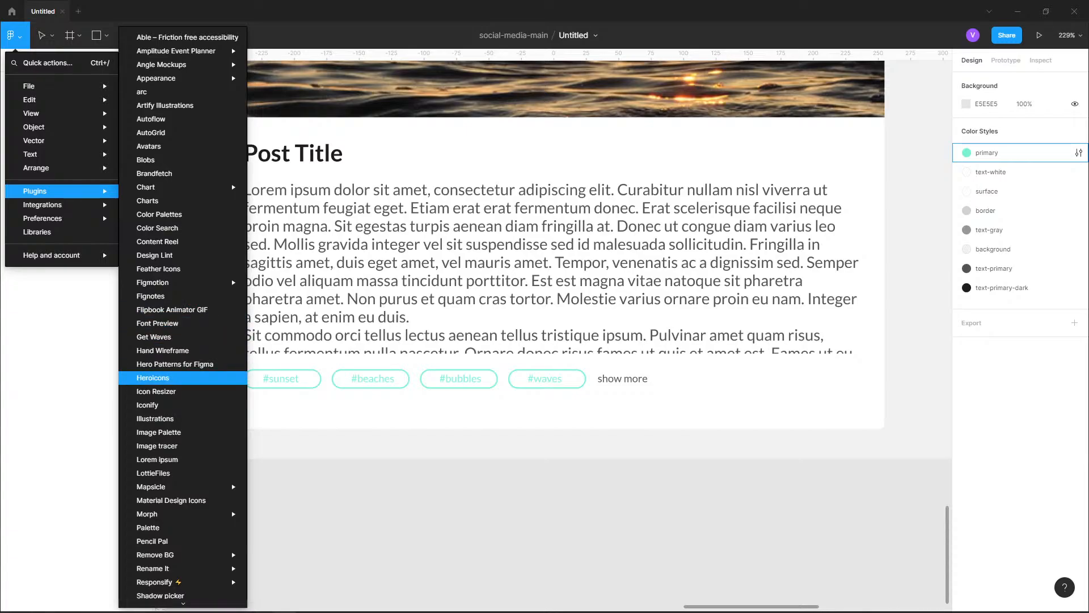
key(Return)
drag(588, 250, 785, 287)
Browse the Heroicons set and compare the interaction row under the reference post with the empty area below the card's tags
scroll(766, 382, down, 20)
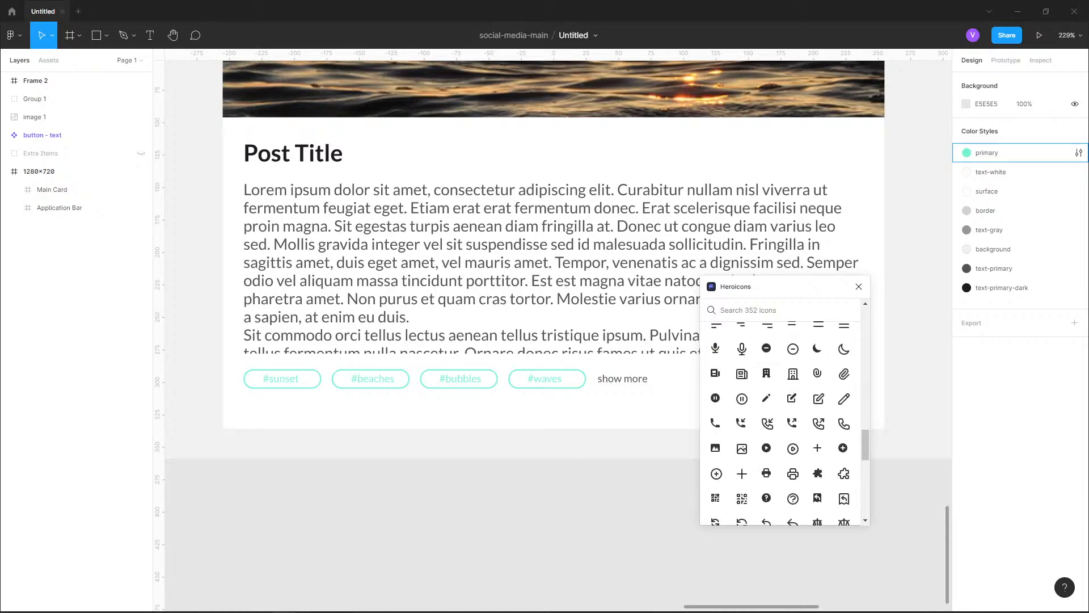
scroll(793, 420, up, 20)
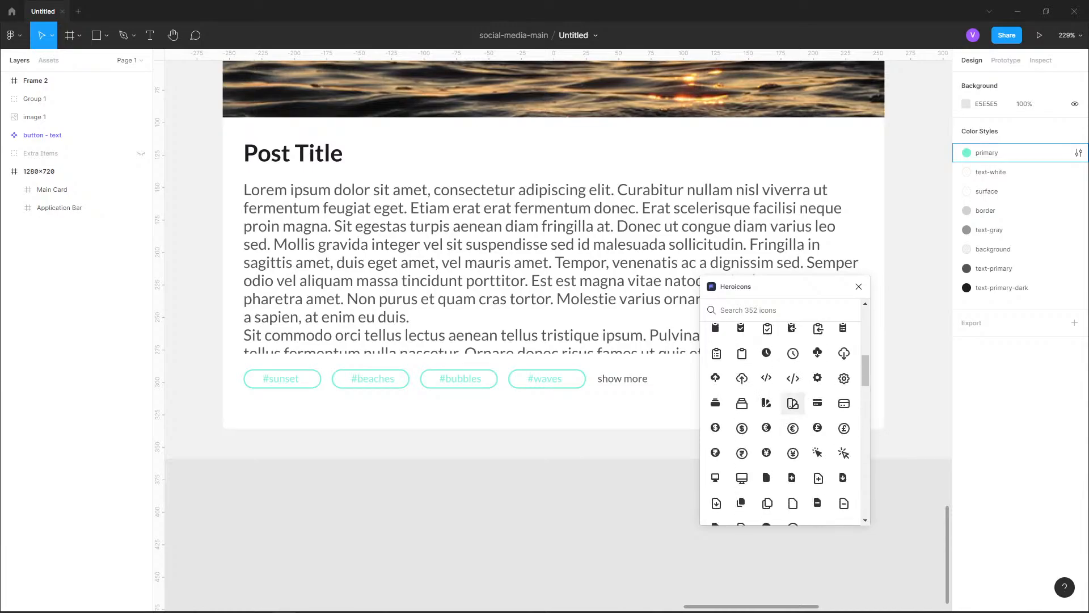
scroll(400, 497, down, 8)
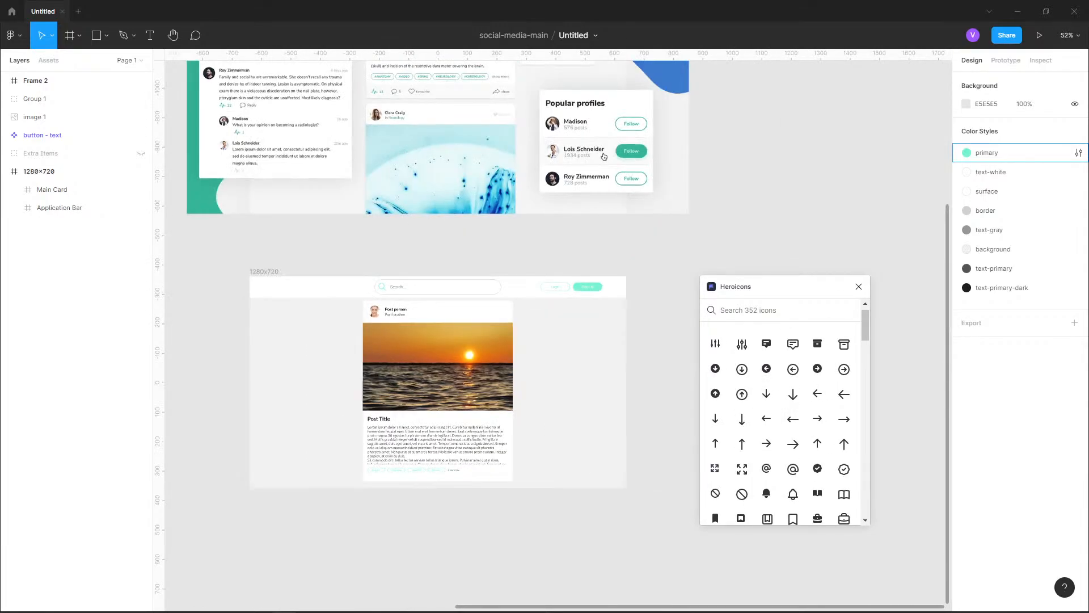
scroll(513, 296, up, 5)
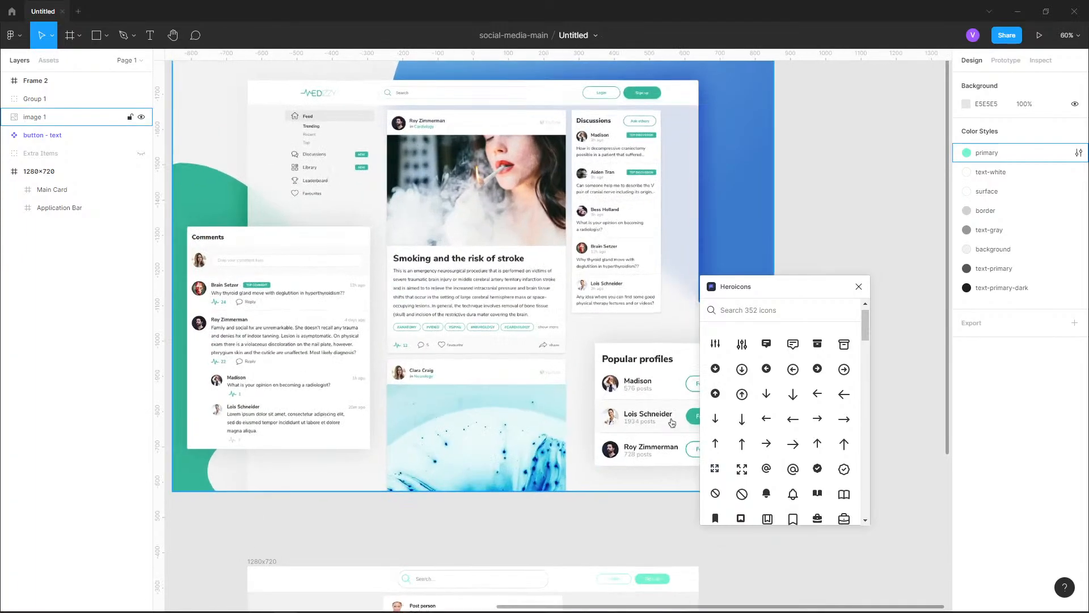
scroll(407, 187, up, 4)
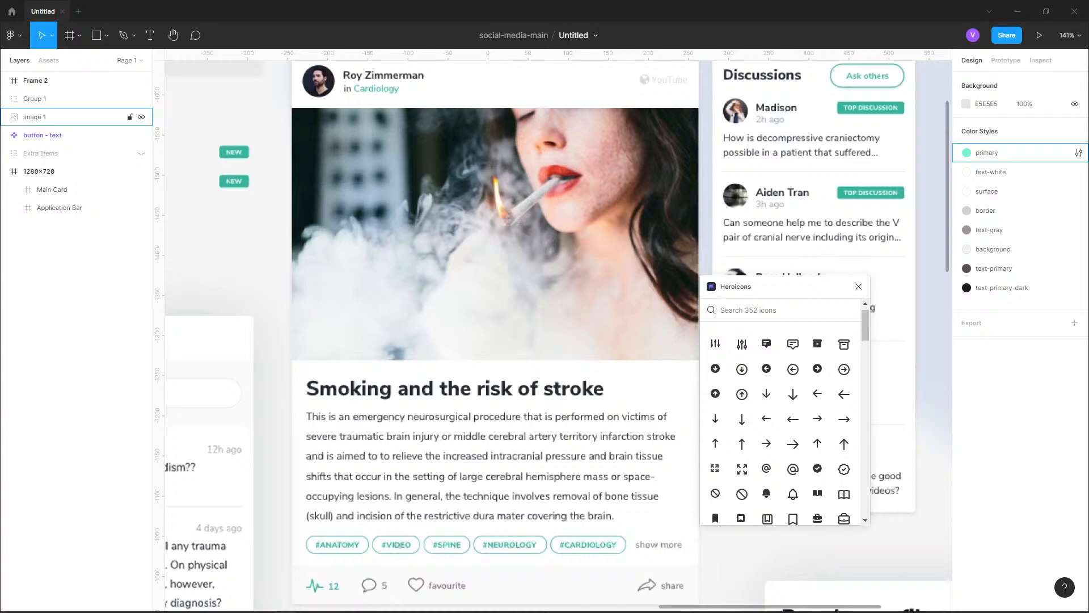
scroll(521, 271, down, 10)
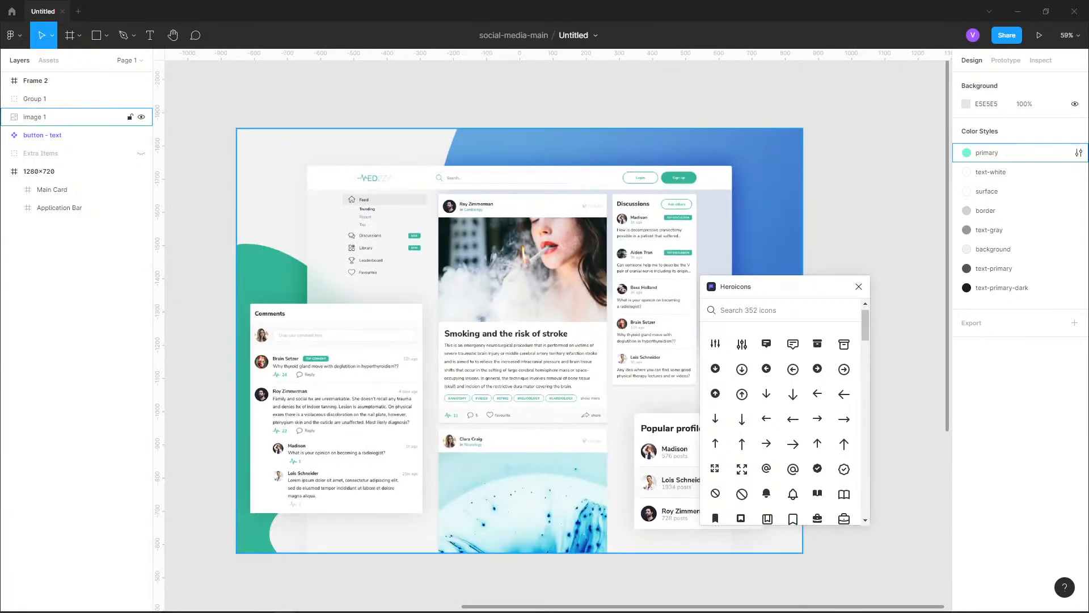
drag(514, 476, 476, 180)
scroll(493, 205, up, 8)
scroll(478, 182, up, 1)
scroll(528, 426, up, 1)
scroll(358, 475, up, 4)
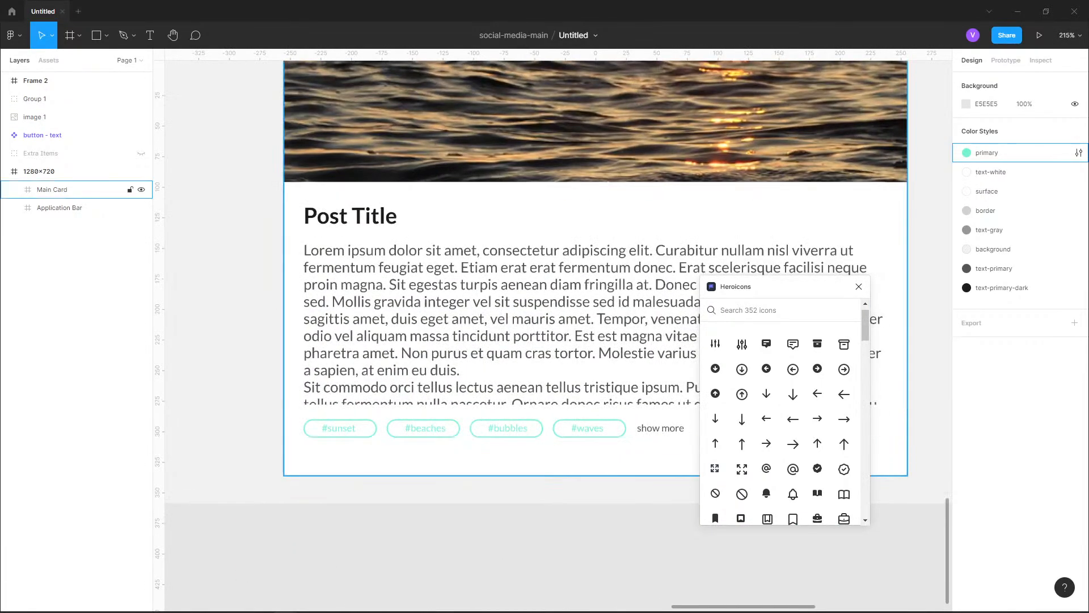
With the Main Card's Interactions frame selected, search Heroicons for "thumb" and insert the outlined thumbs-up icon
click(57, 190)
click(14, 189)
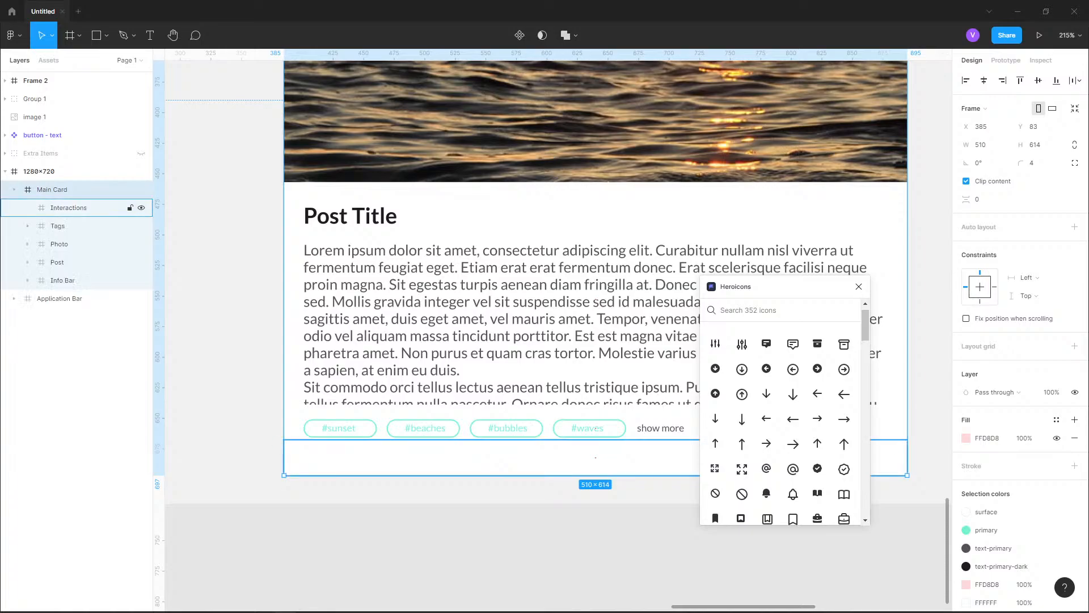
click(68, 208)
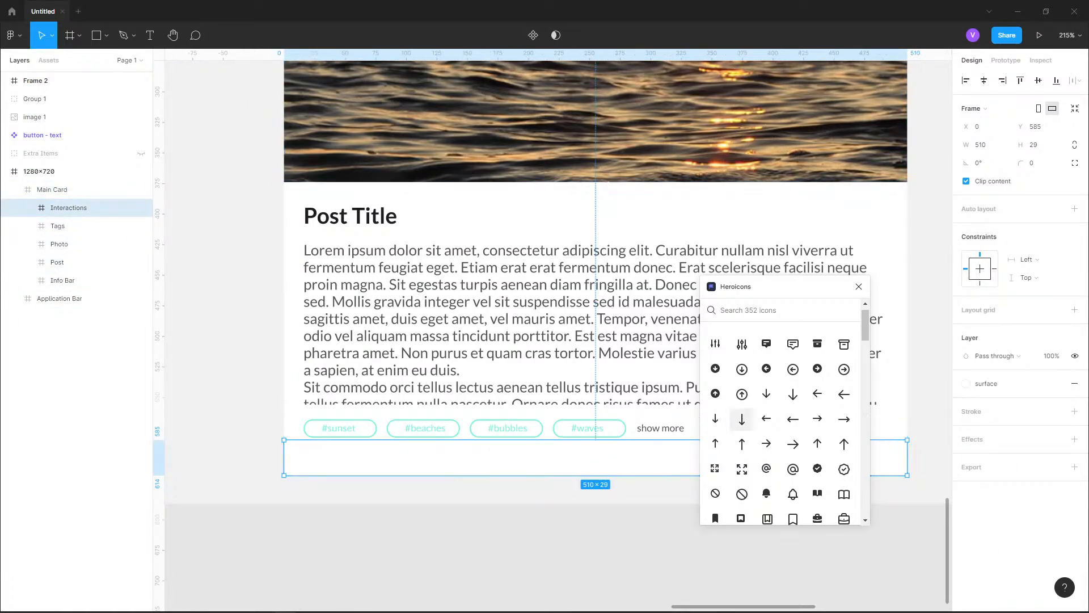
text(thumb)
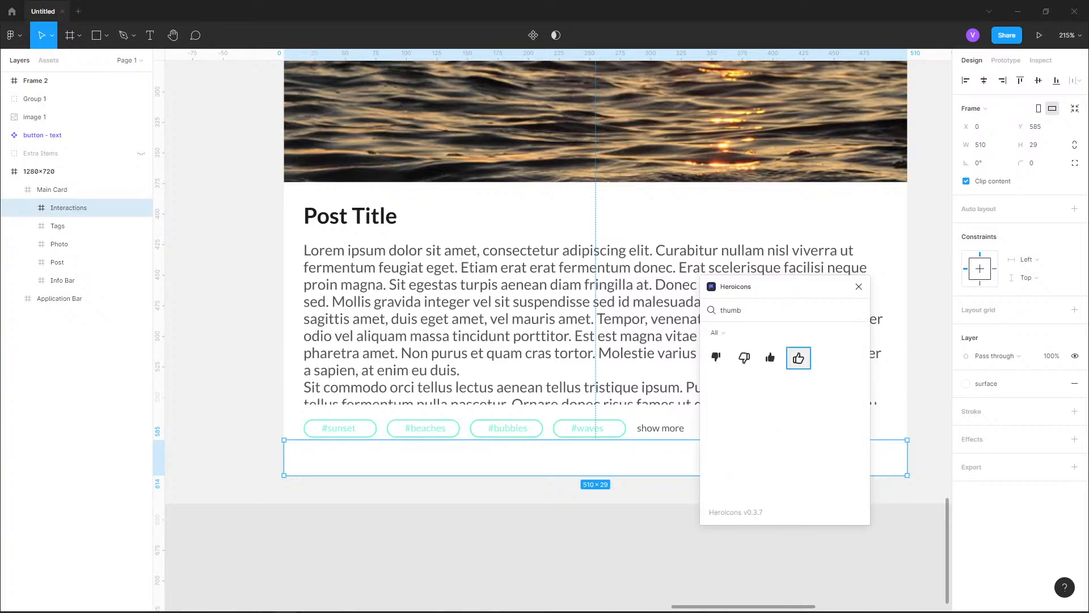
click(798, 357)
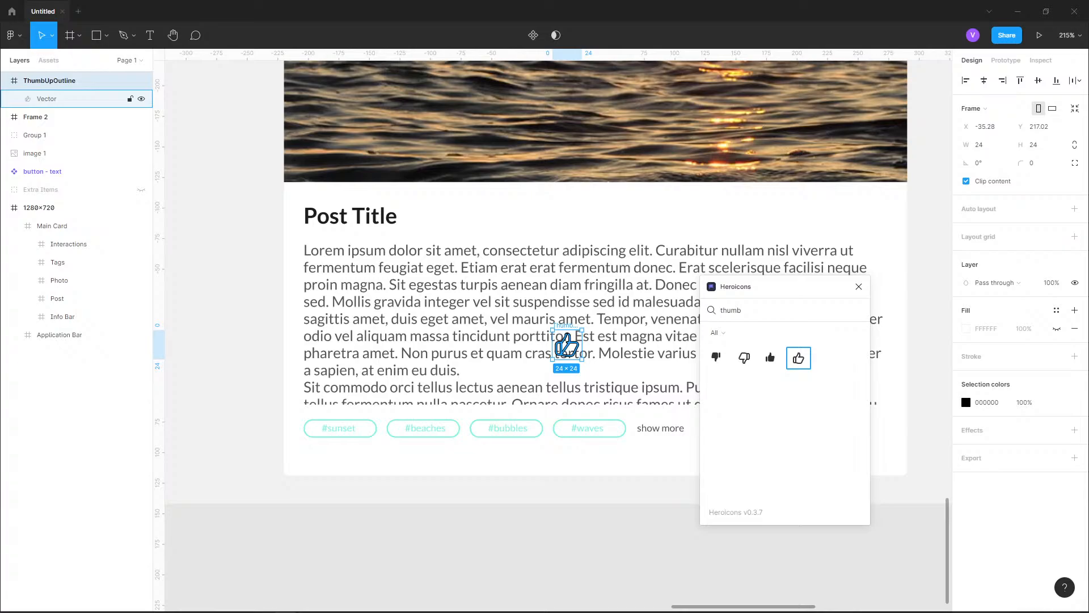
Move the thumbs-up icon into the Interactions frame, below the #sunset tag at about X 31, Y 5
drag(567, 345, 396, 458)
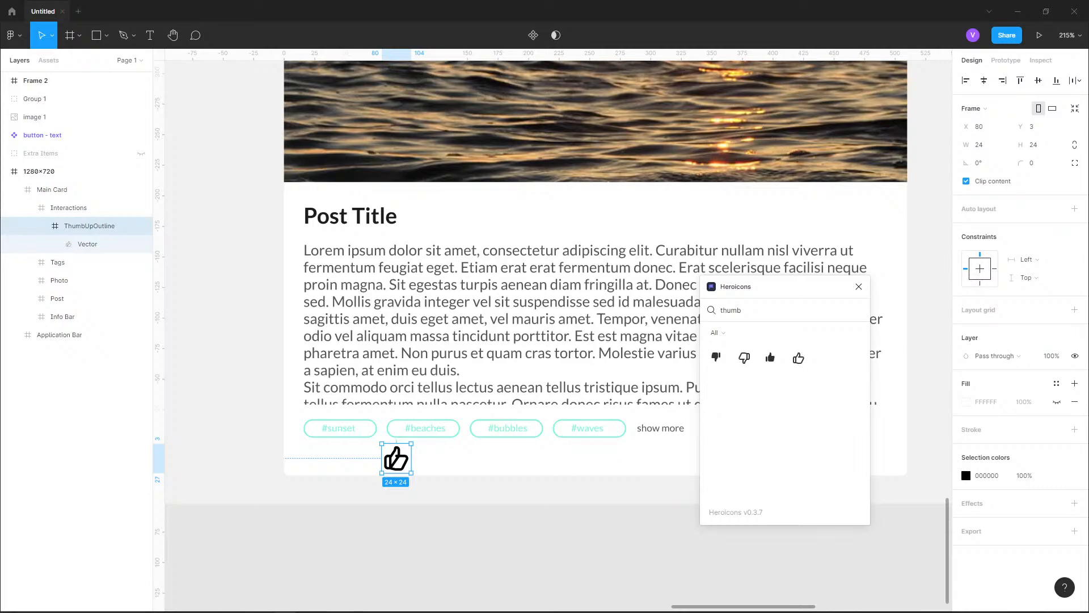
scroll(321, 459, up, 5)
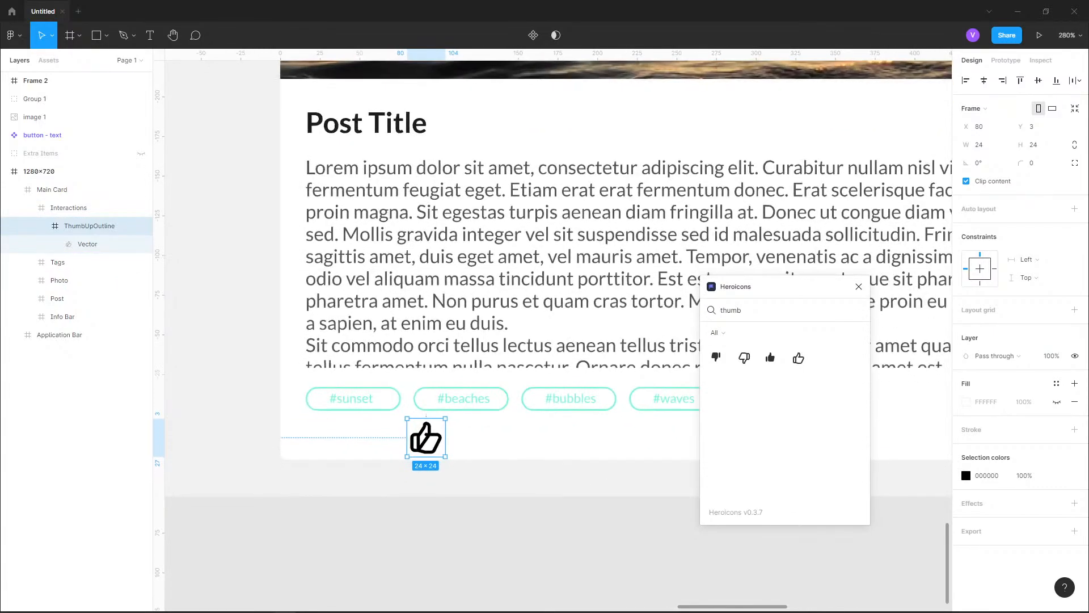
drag(438, 430, 345, 434)
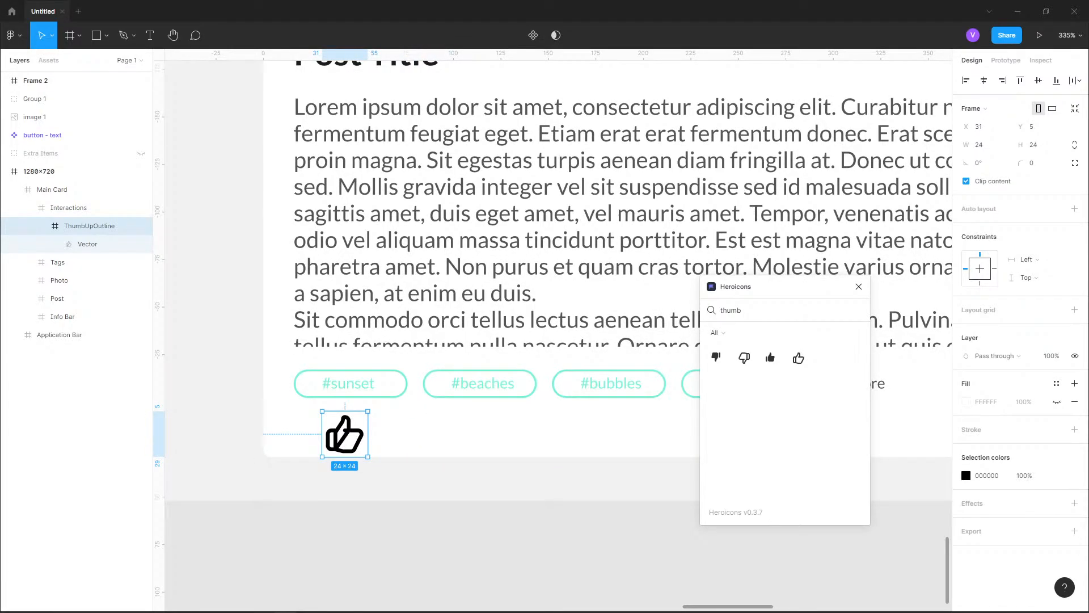
Compare the thumbs-up icon with the reference interaction row and resize it to 20 × 20 with constrained proportions
scroll(303, 476, down, 7)
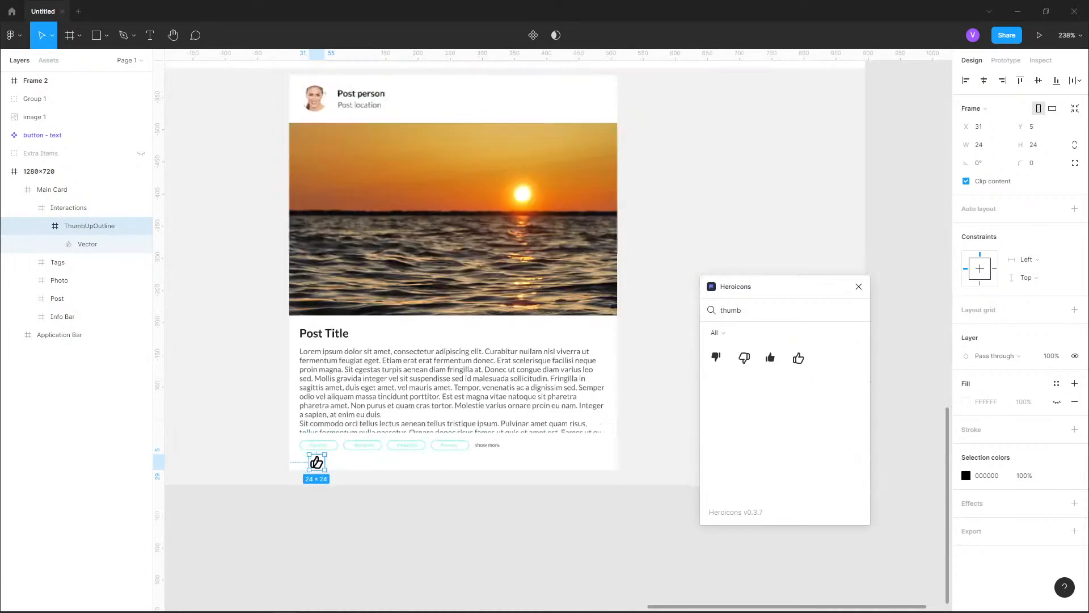
scroll(278, 505, up, 2)
scroll(540, 317, down, 6)
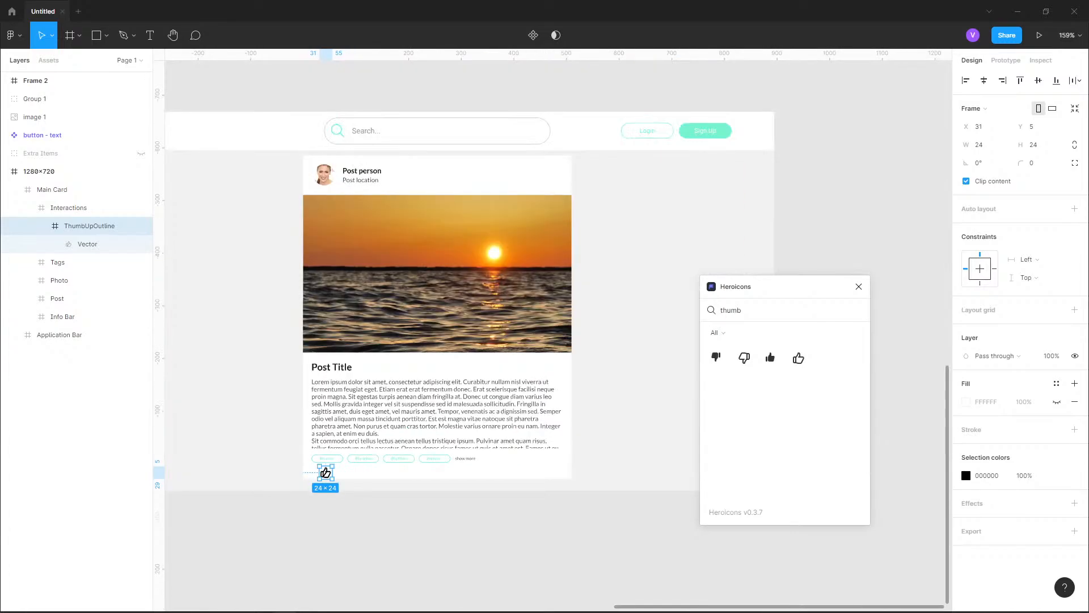
scroll(541, 317, up, 6)
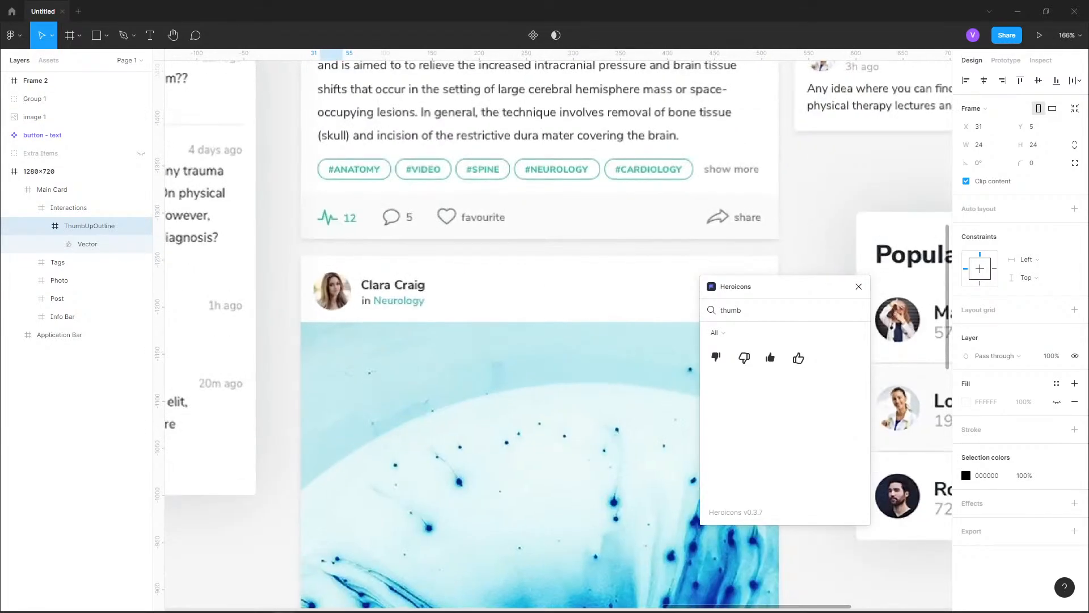
scroll(340, 249, down, 6)
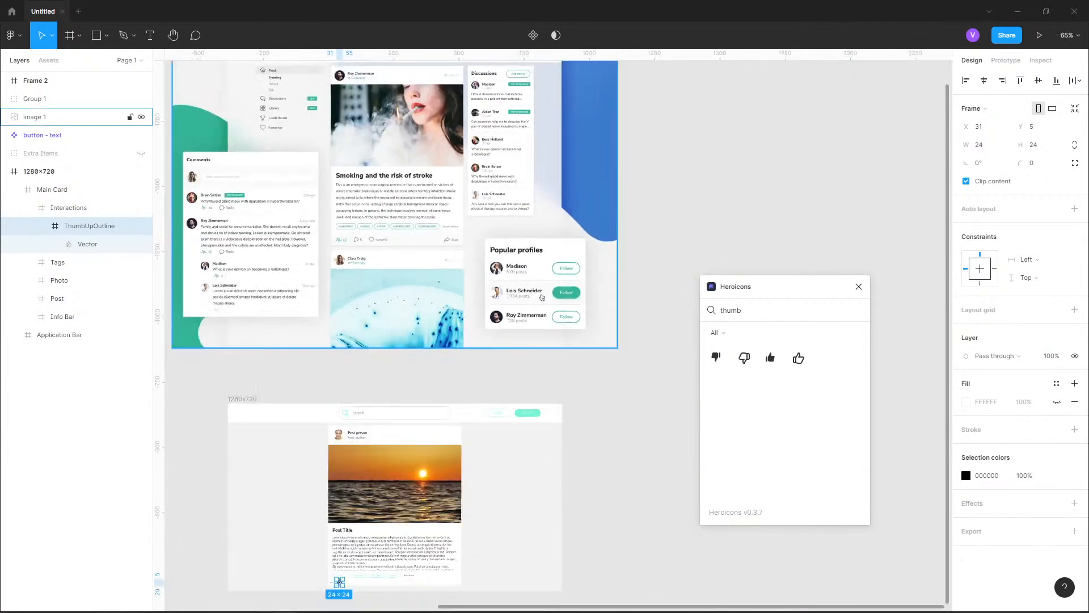
drag(342, 575, 381, 321)
scroll(380, 326, up, 4)
scroll(362, 317, up, 6)
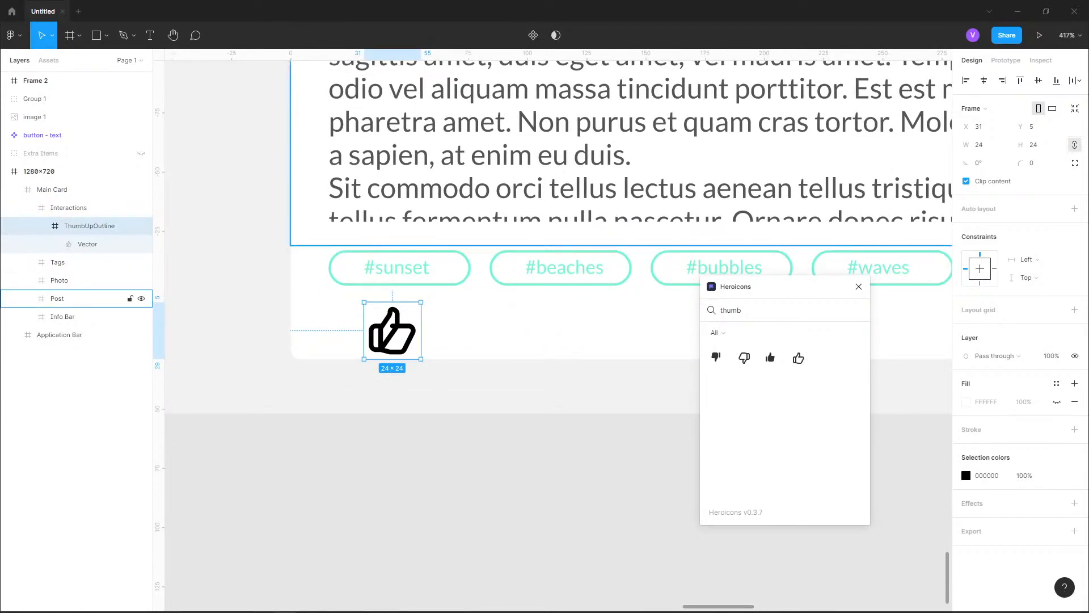
click(980, 144)
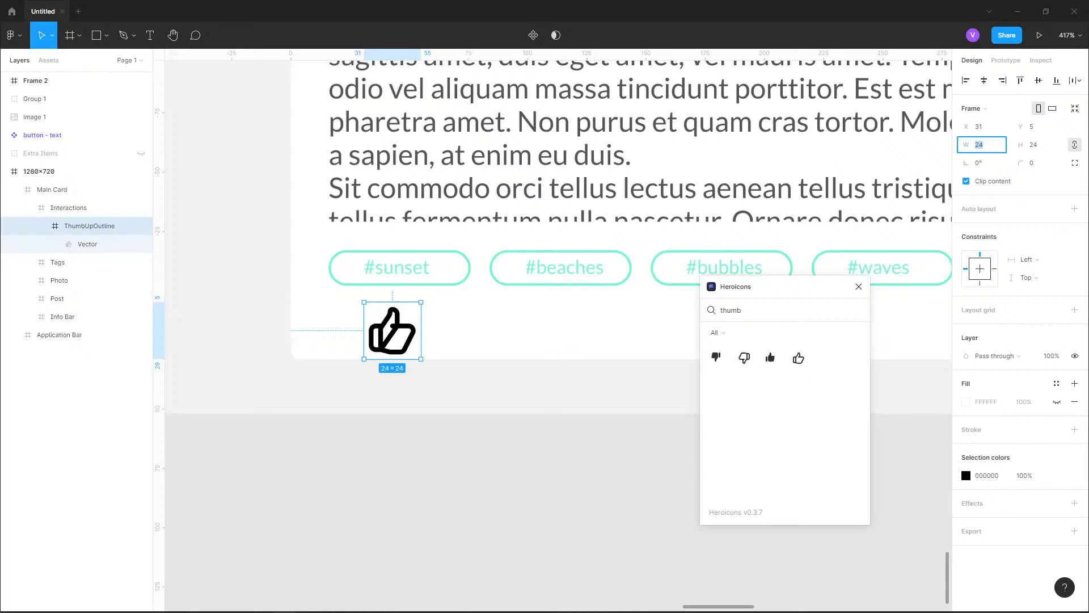
drag(968, 150, 963, 148)
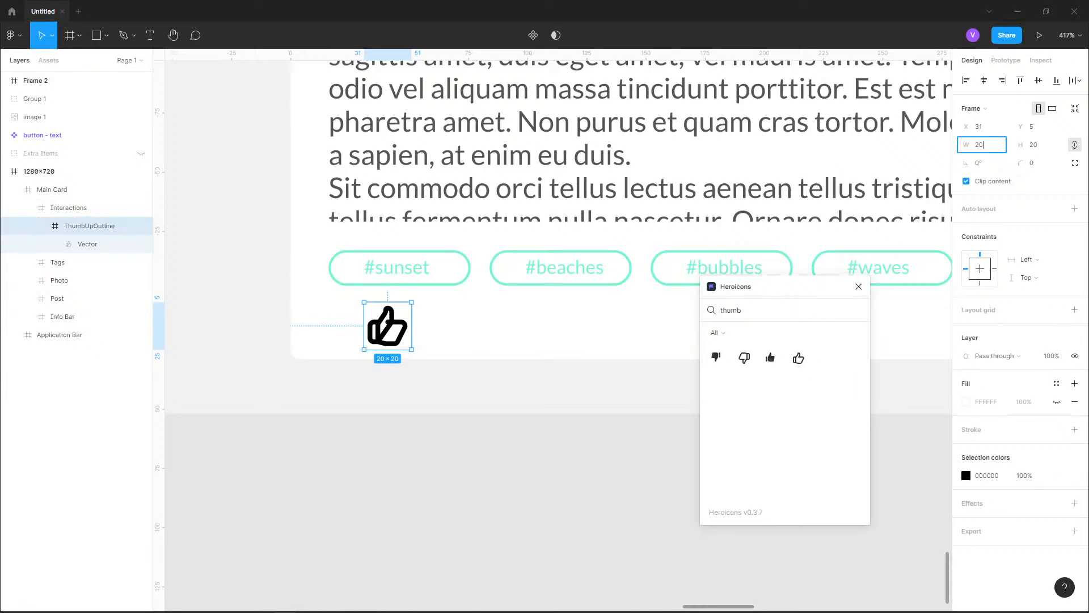
Set the stroke width of the thumbs-up icon's vector to 1 and clear the selection
click(87, 244)
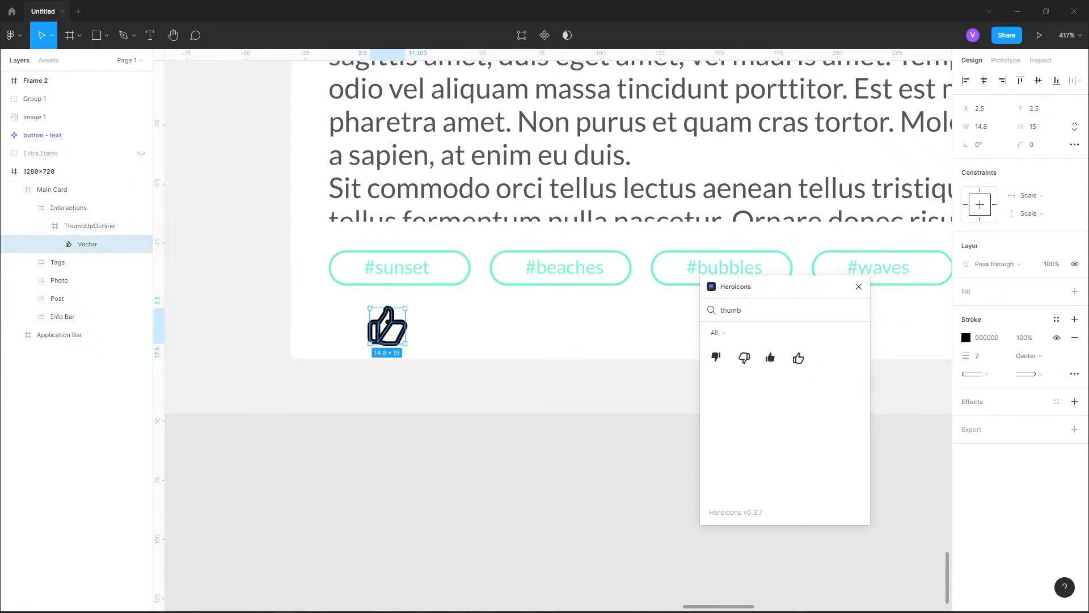
click(980, 355)
text(1)
key(Return)
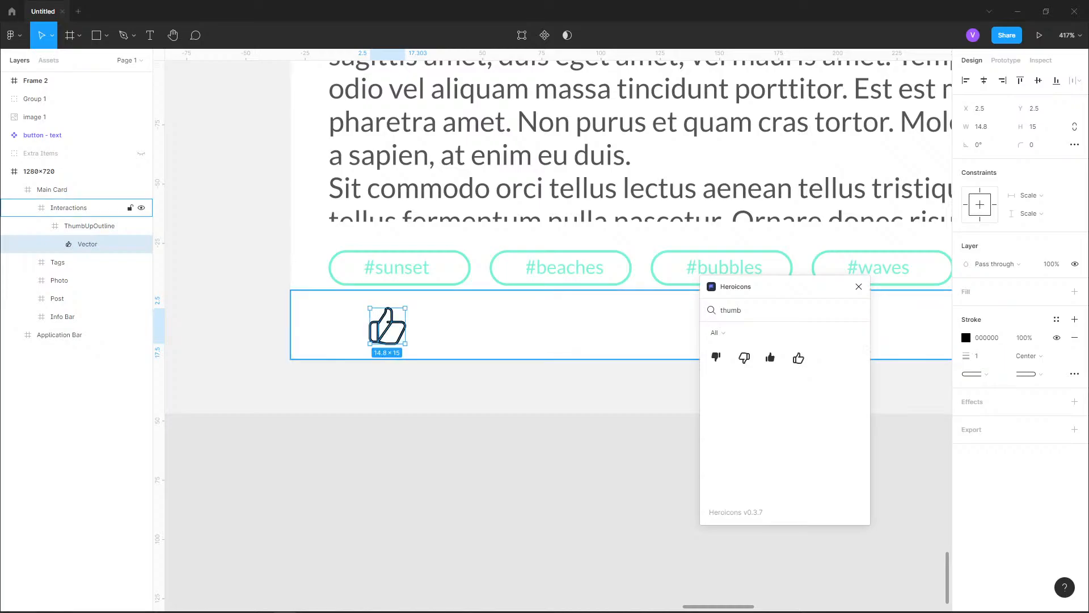
key(Escape)
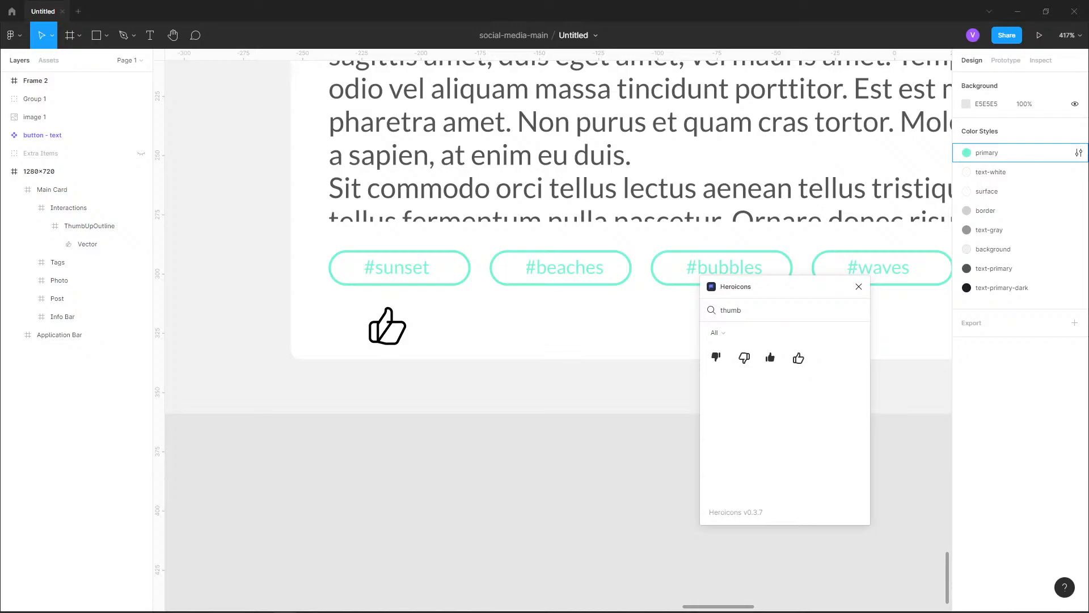
Compare the interaction row under the reference post with the thumbs-up icon in the Main Card
scroll(449, 504, down, 5)
drag(493, 109, 478, 342)
scroll(478, 342, up, 5)
scroll(294, 131, up, 3)
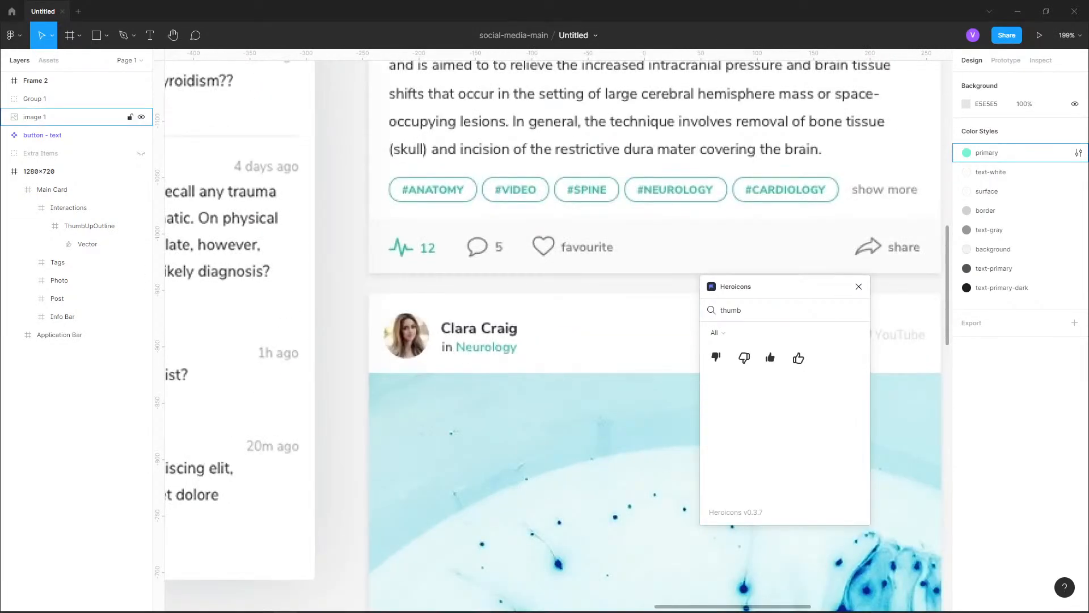
scroll(399, 205, down, 3)
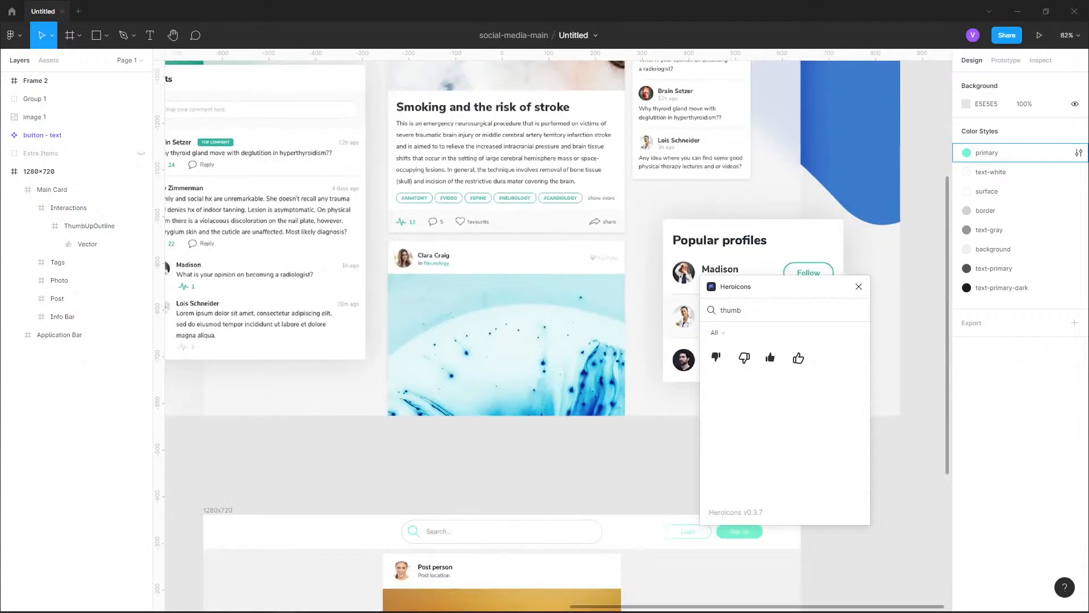
drag(404, 511, 397, 165)
scroll(410, 333, down, 4)
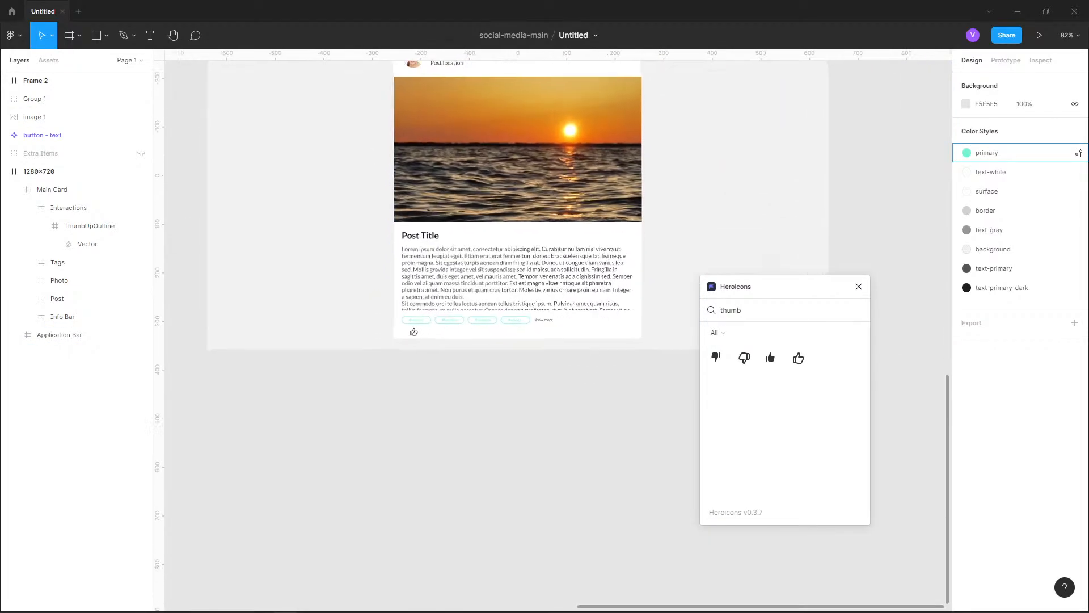
scroll(409, 334, up, 10)
Add a black inside stroke of width 1 around the Interactions frame
click(434, 345)
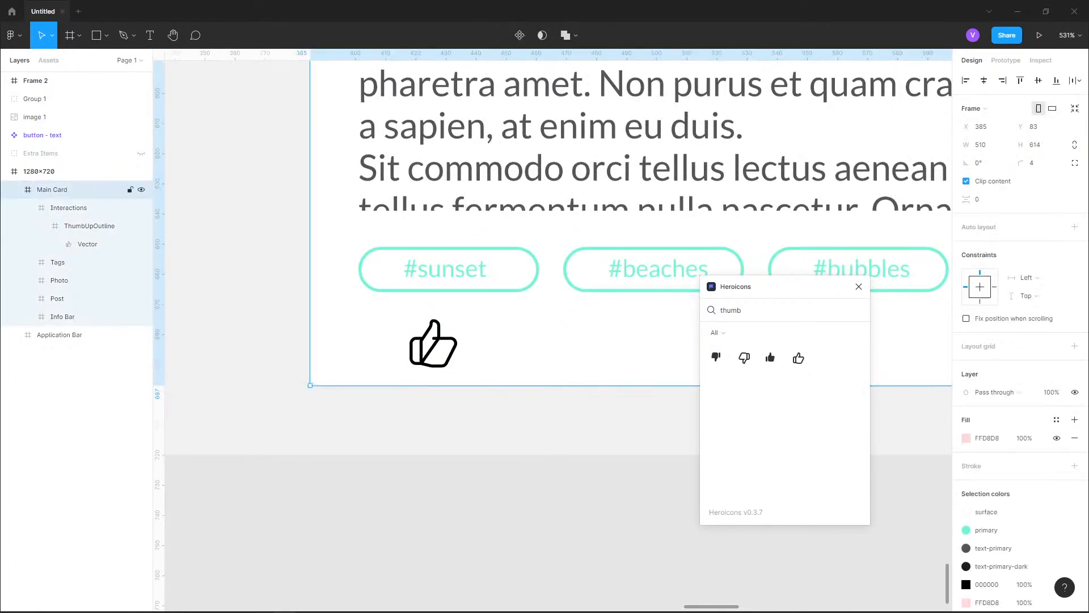
double_click(434, 344)
double_click(434, 343)
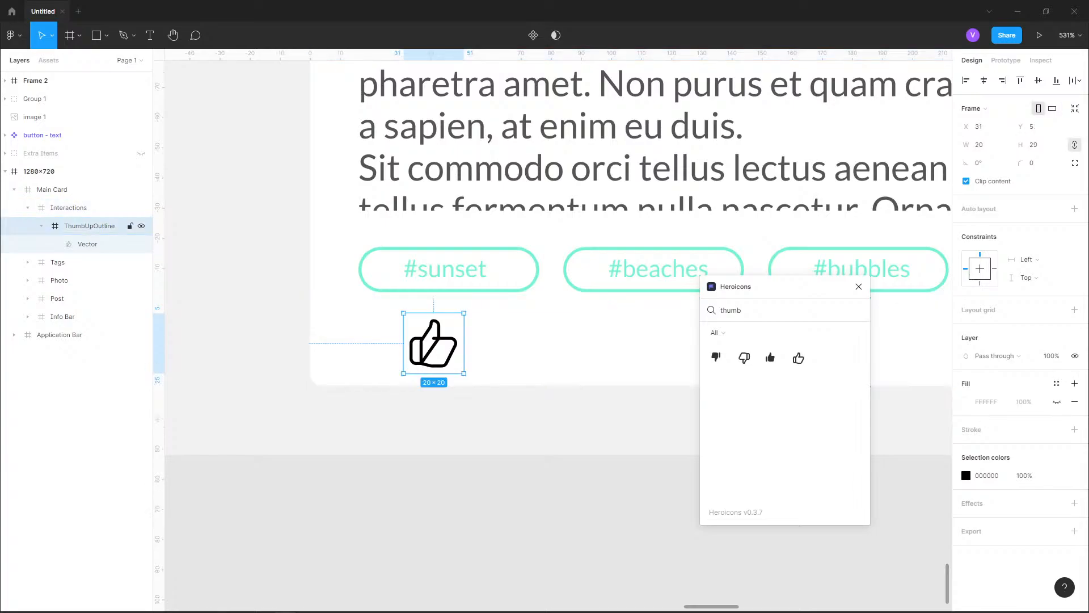
scroll(434, 343, up, 2)
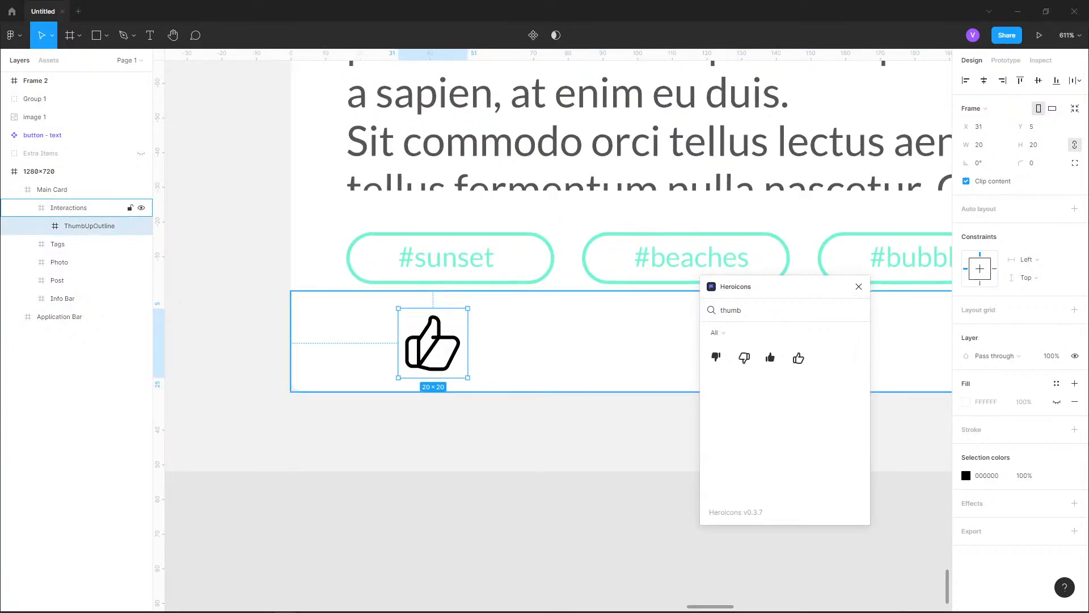
click(522, 346)
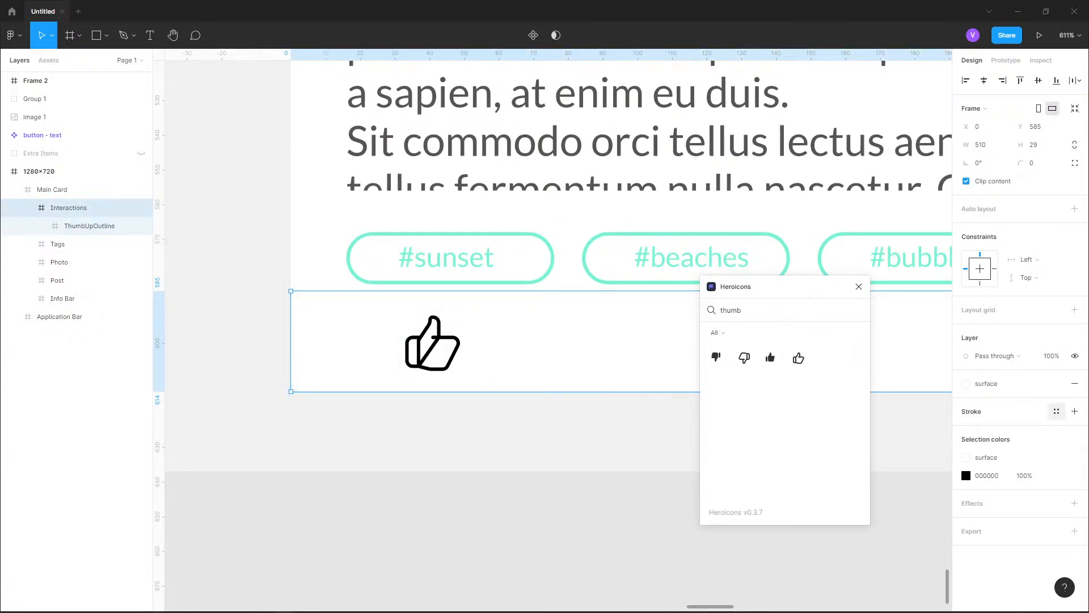
click(1075, 412)
key(Escape)
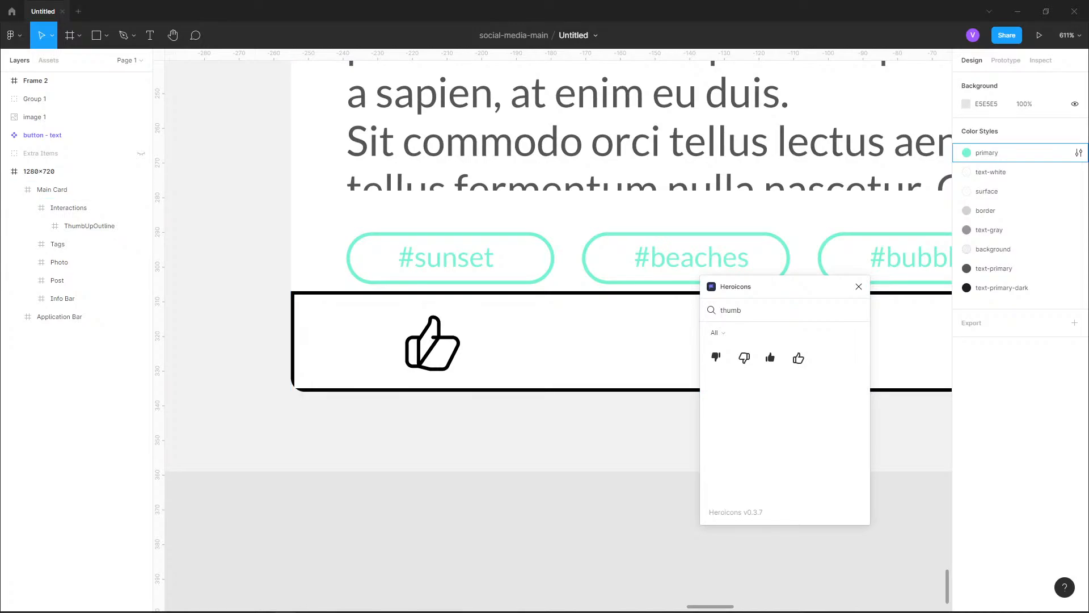
click(69, 208)
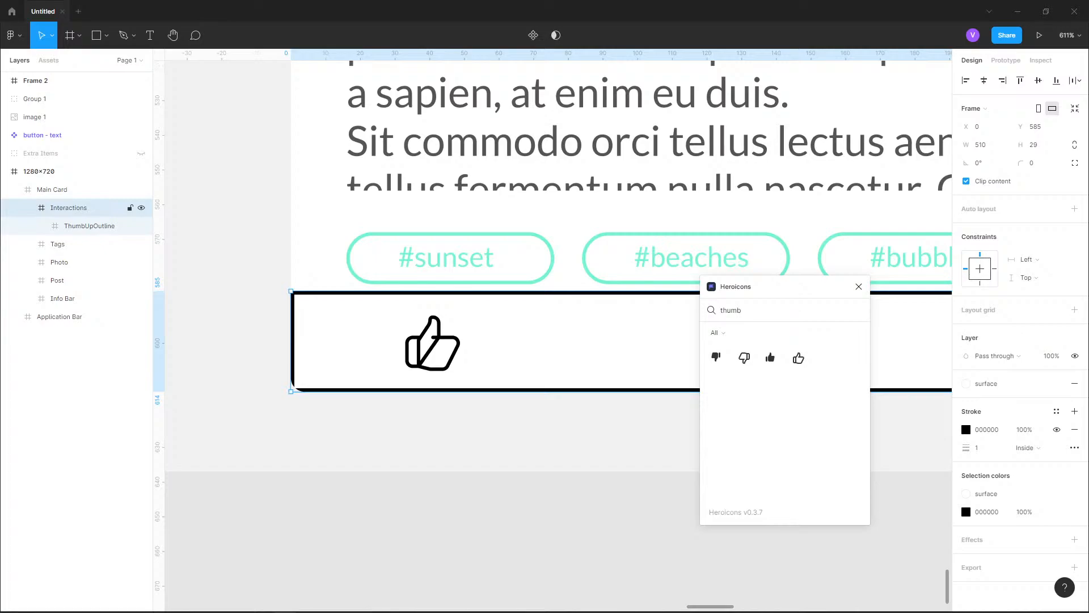
Move the thumbs-up icon within the Interactions frame to X 16, Y 4, in line with the #sunset tag's edge
click(89, 226)
drag(433, 343, 378, 339)
key(alt)
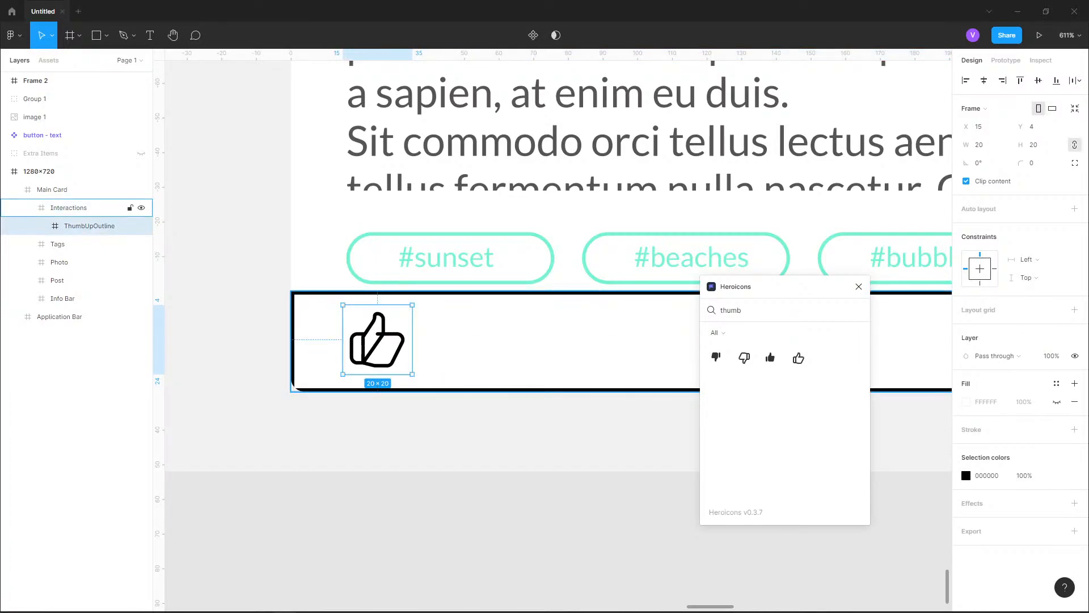
key(Right)
key(alt)
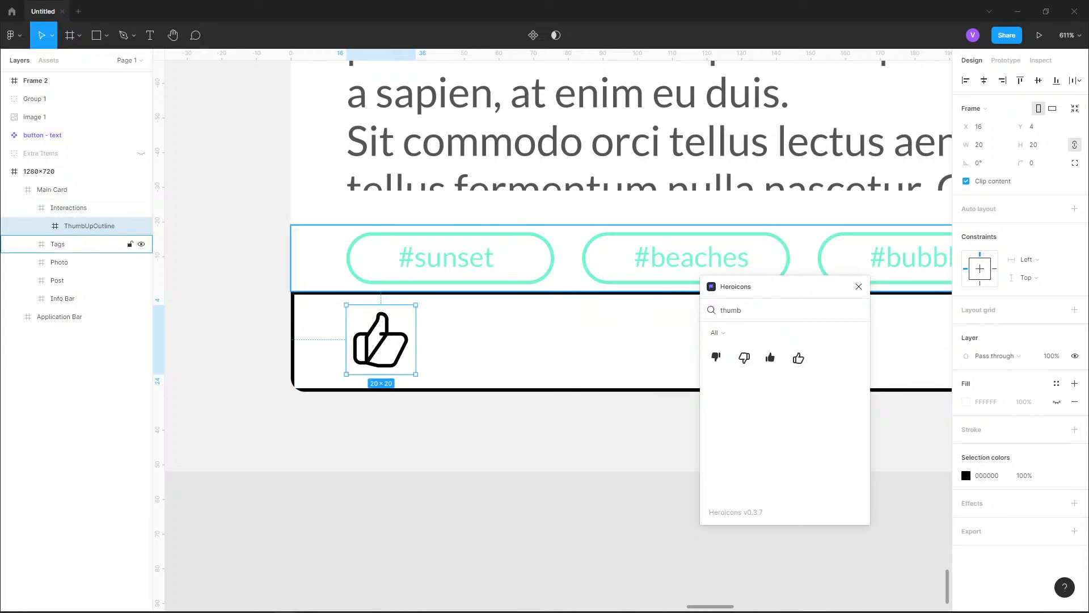
Check the thumbs-up icon's horizontal alignment against the #sunset tag and the post's body text
double_click(450, 258)
key(alt)
double_click(454, 170)
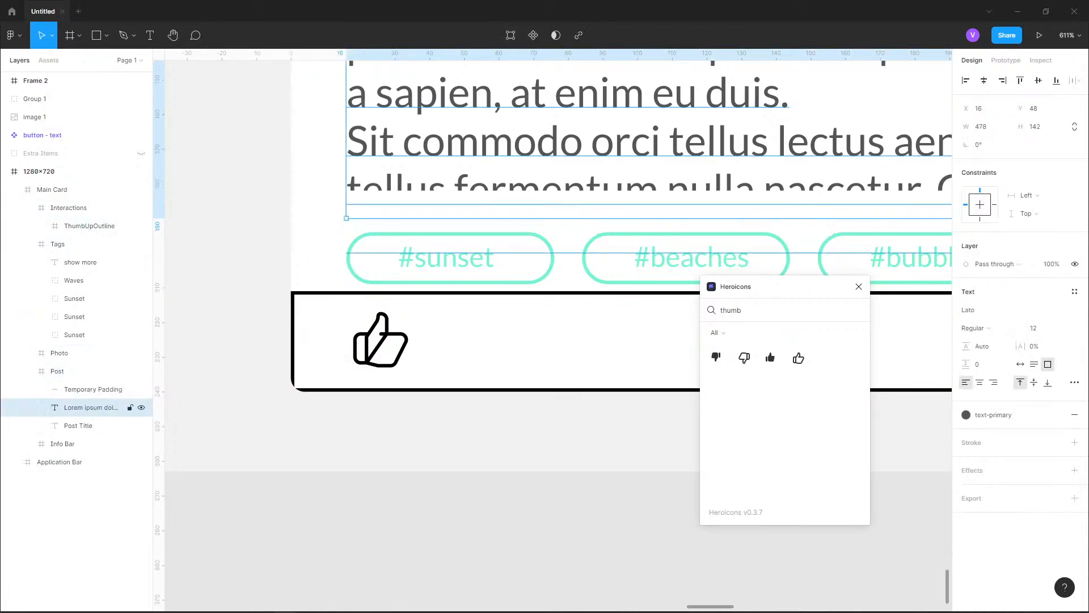
key(alt)
double_click(381, 341)
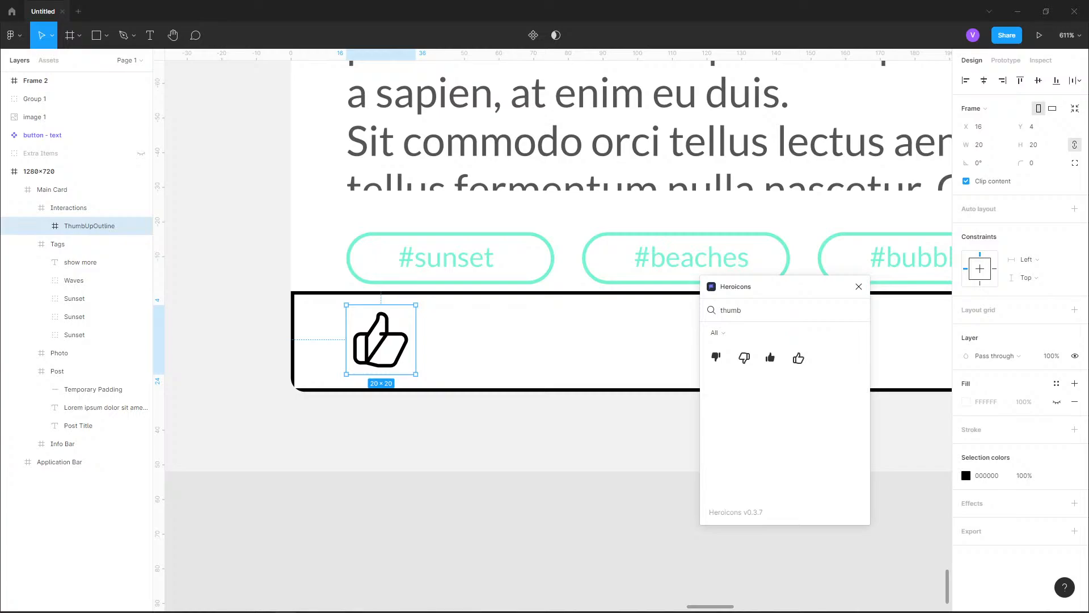
Resize the thumbs-up icon to 16 × 16, lower it to Y 6 and check its spacing inside the Interactions frame
click(980, 145)
text(16)
key(Return)
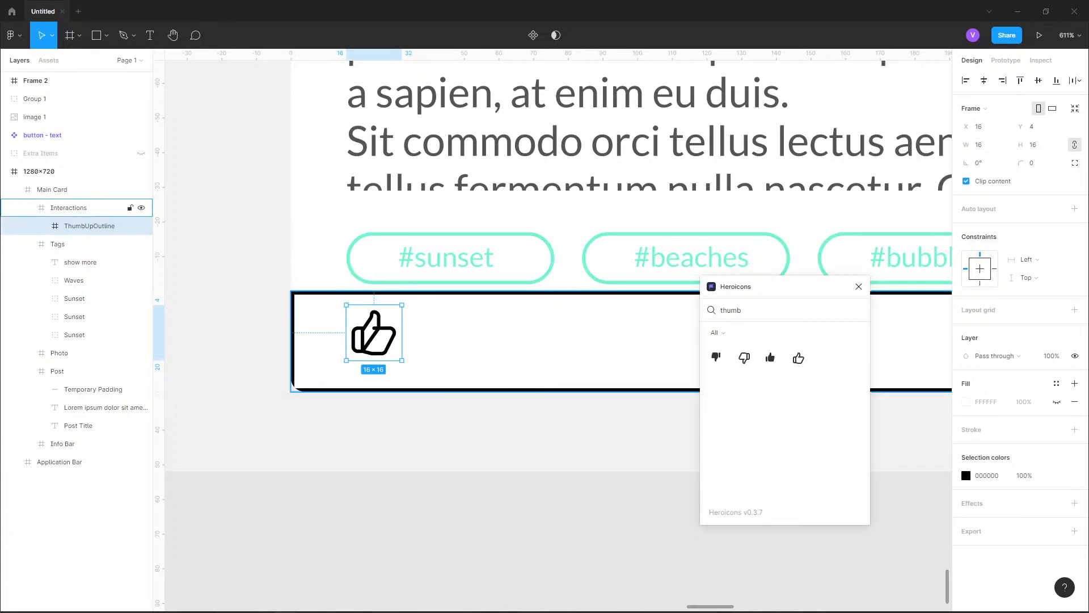
key(Down)
key(Down)
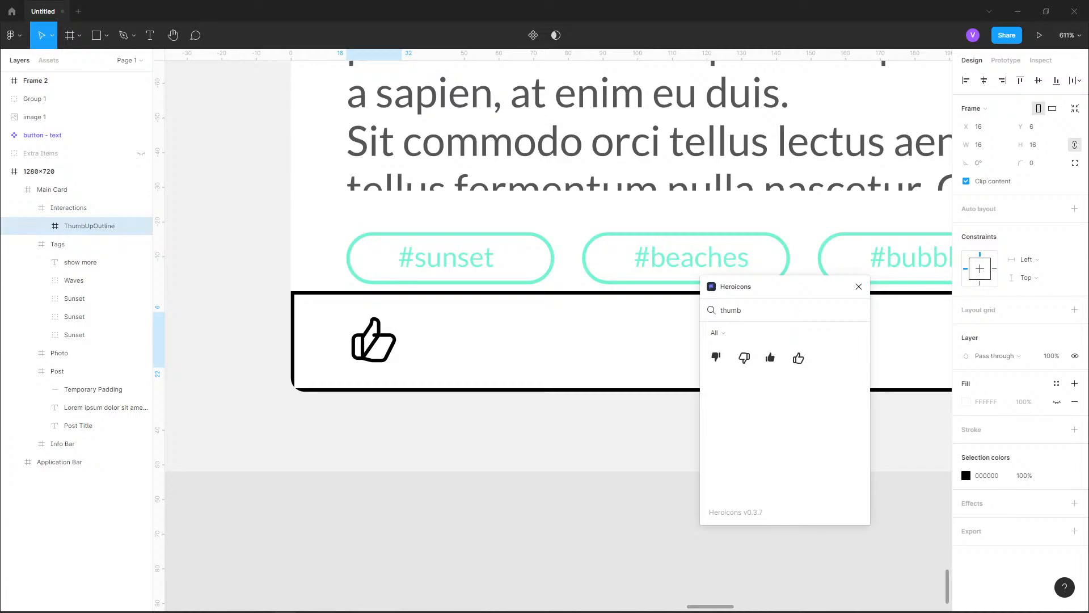
key(alt)
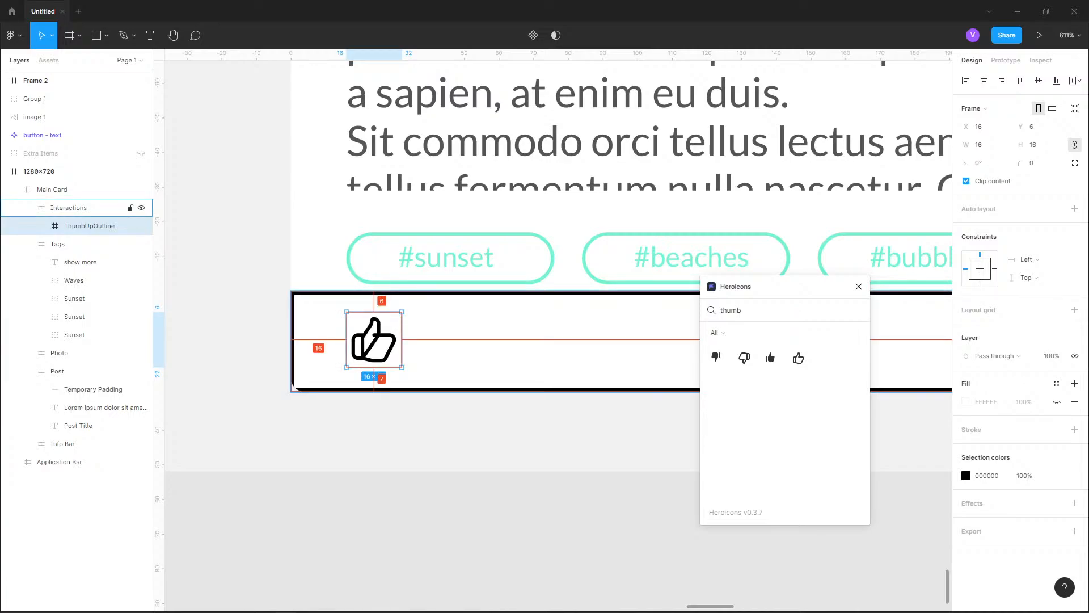
key(alt)
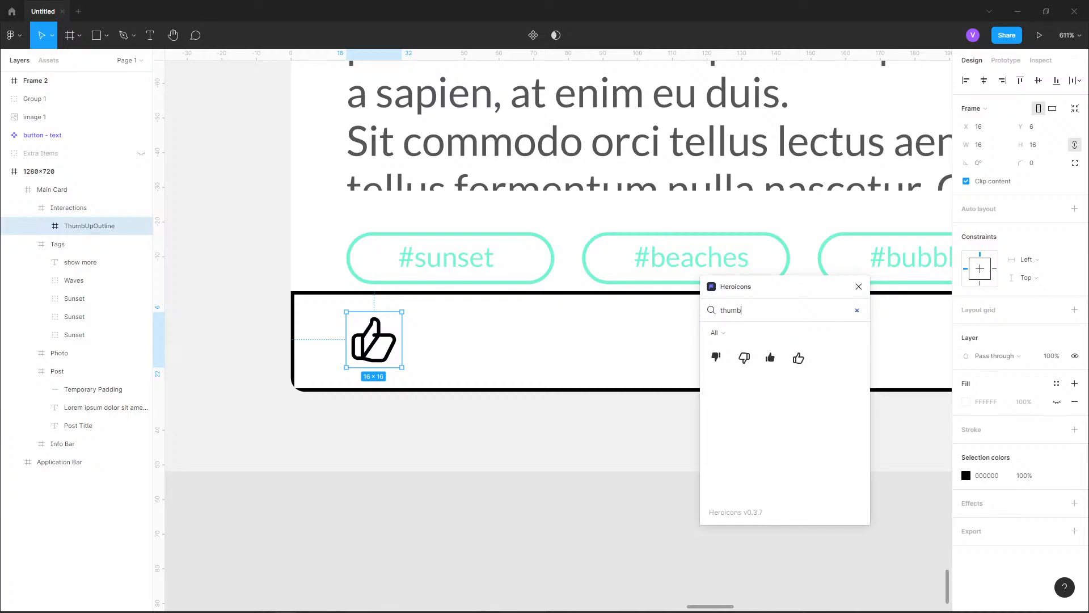
Search Heroicons for "comment", "message" and "bubb", and clear the search
key(ctrl+a)
key(BackSpace)
text(comment)
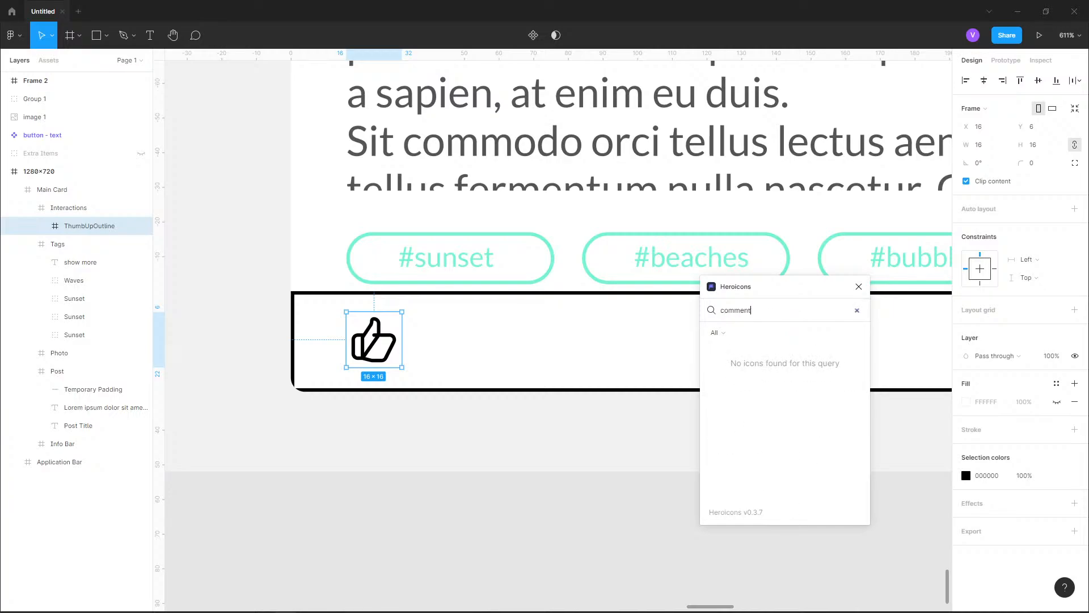
key(ctrl+a)
key(BackSpace)
text(message)
key(ctrl+a)
key(BackSpace)
text(bubb)
key(ctrl+a)
key(BackSpace)
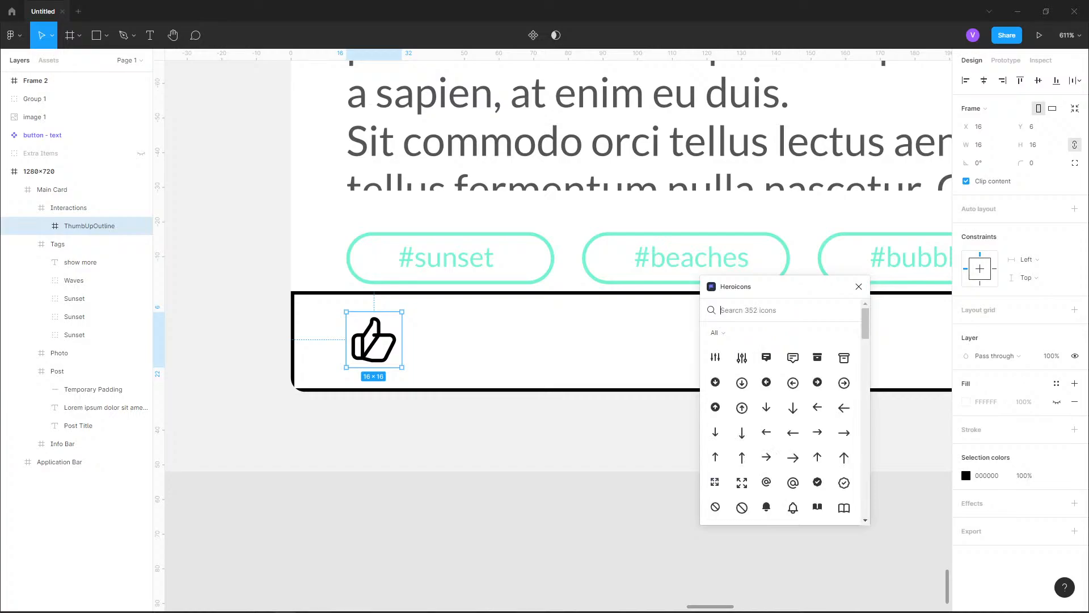
Browse the full Heroicons set for icons suited to the comment, favourite and share interactions
scroll(793, 409, down, 5)
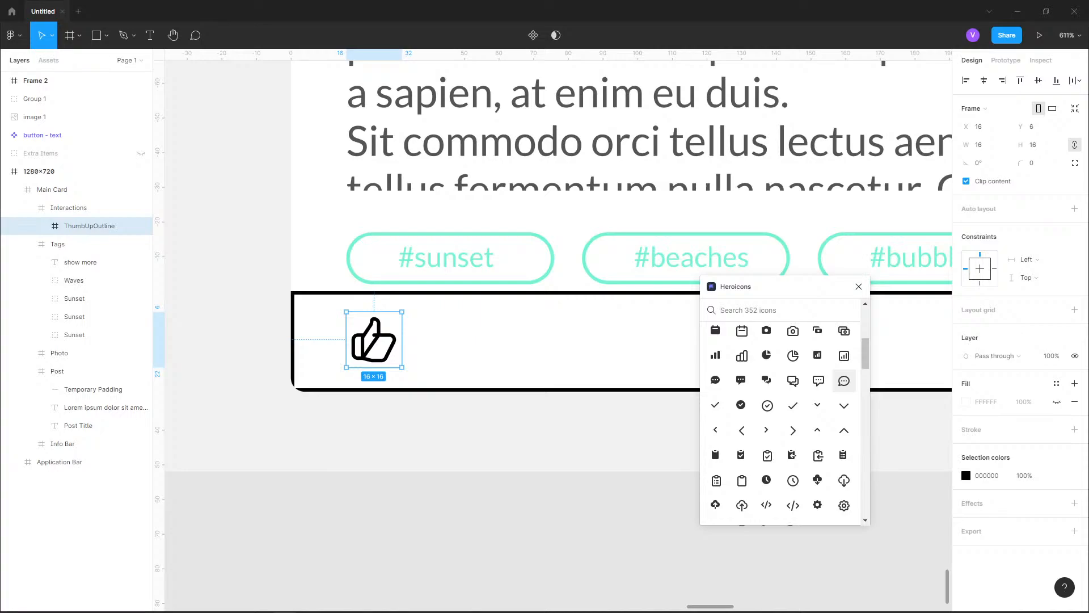
scroll(845, 381, down, 5)
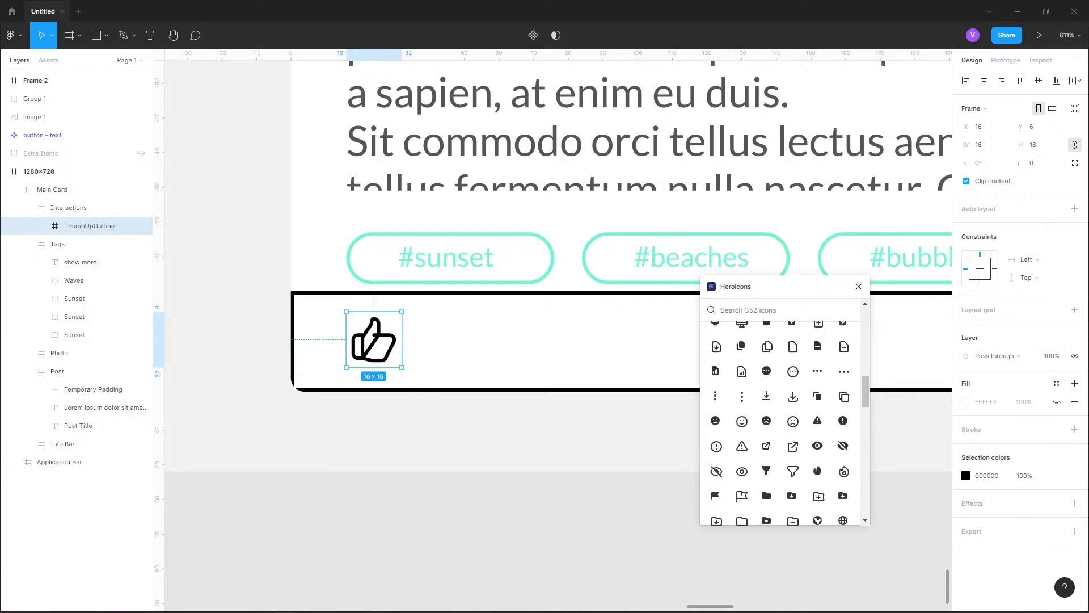
scroll(844, 380, down, 5)
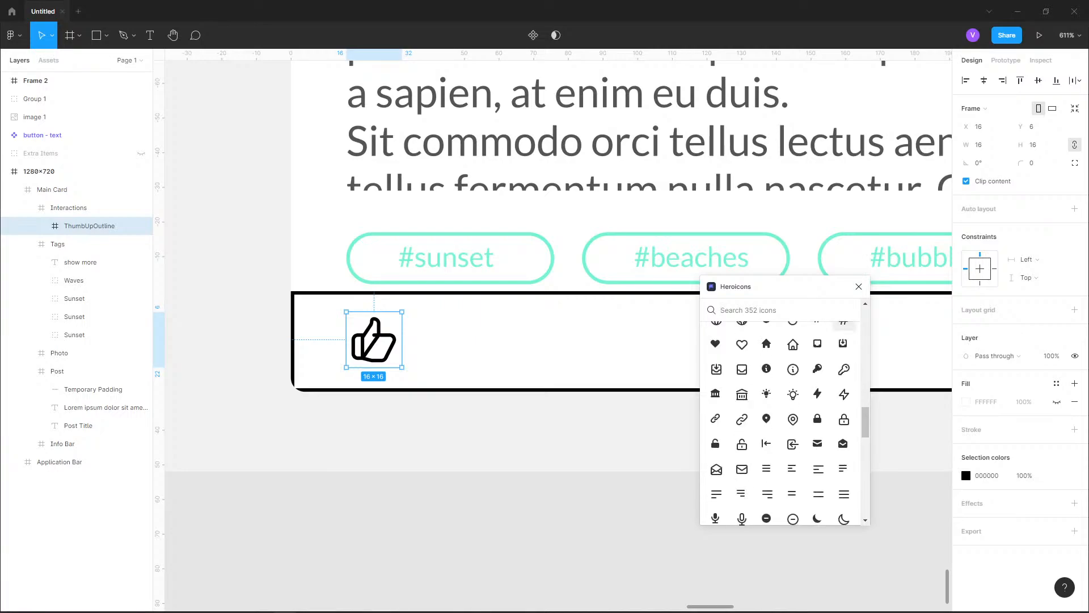
scroll(844, 381, down, 5)
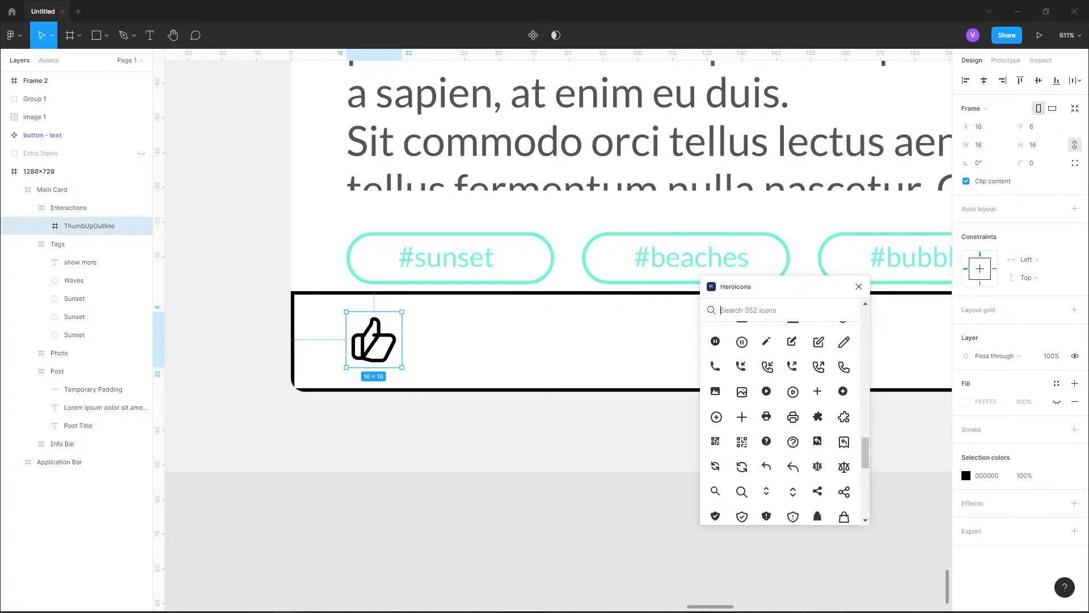
scroll(845, 383, down, 5)
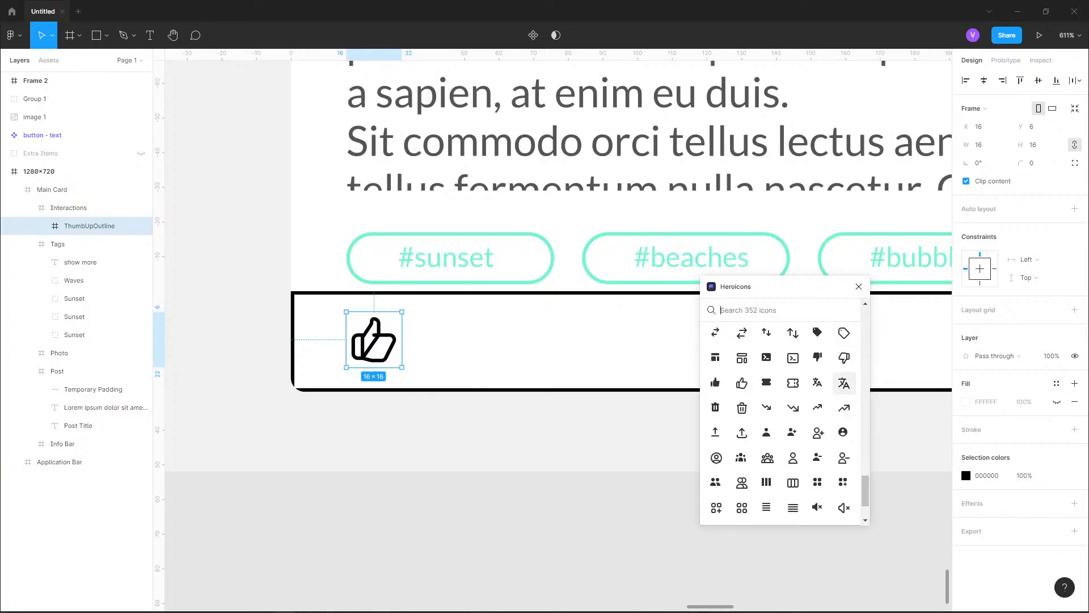
scroll(845, 383, down, 3)
scroll(845, 383, up, 8)
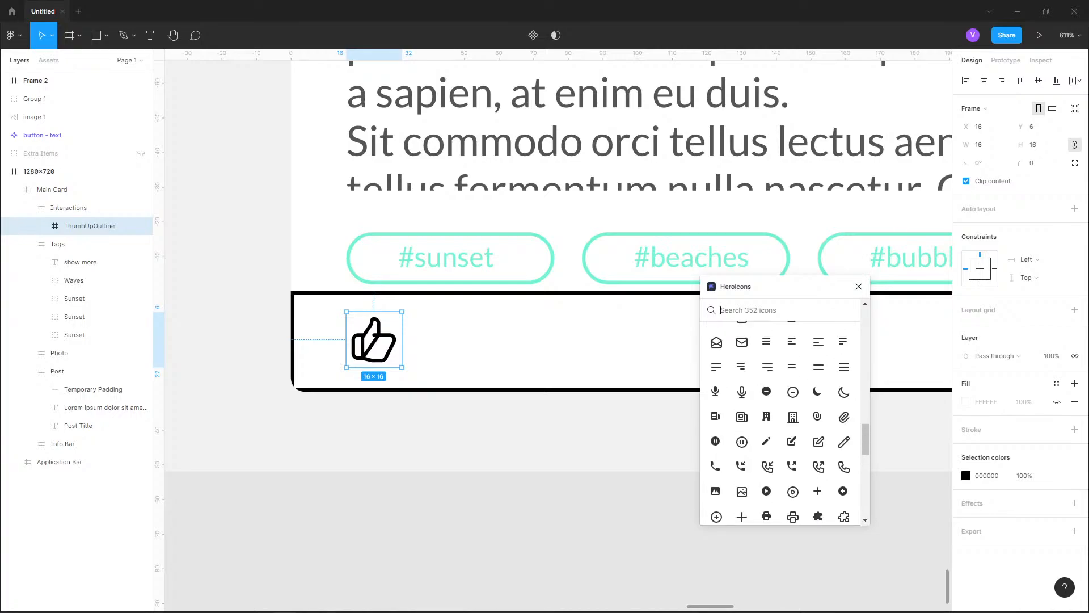
scroll(843, 386, up, 3)
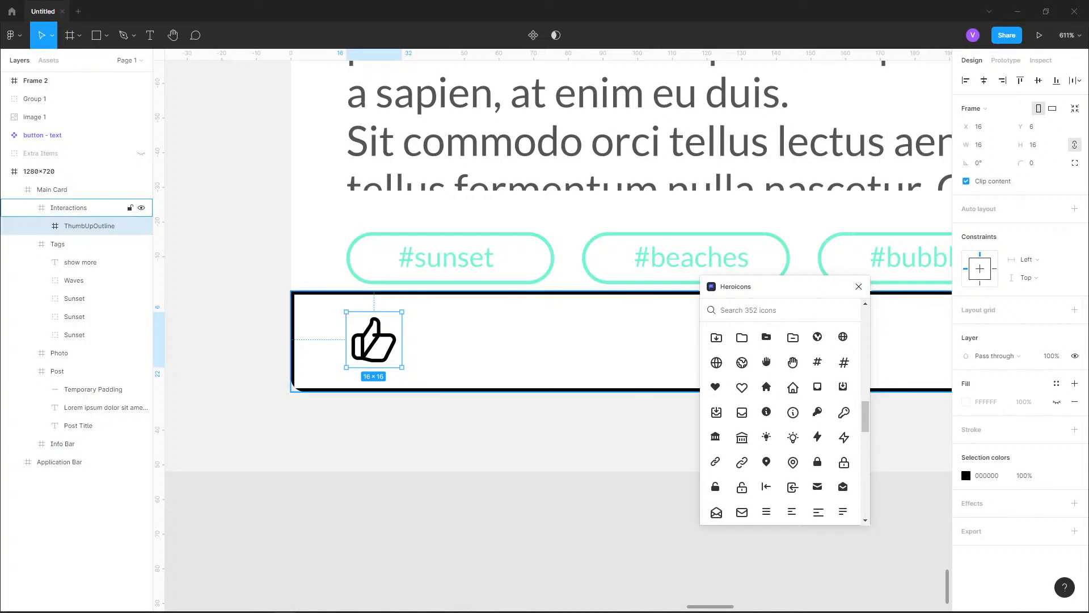
Search the Figma Community plugins for "icon"
click(11, 11)
double_click(180, 35)
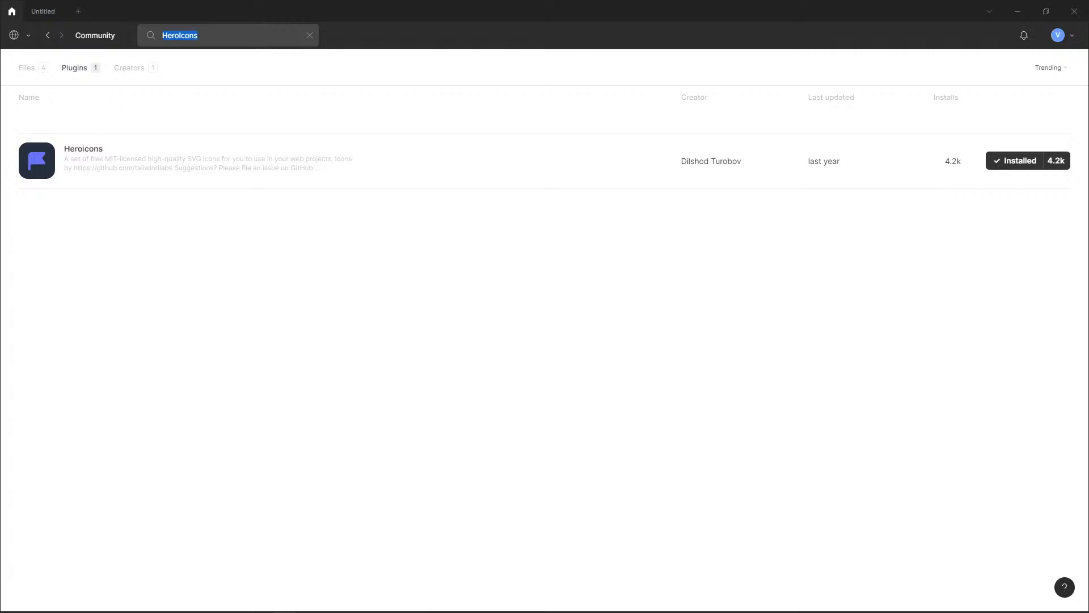
text(icon)
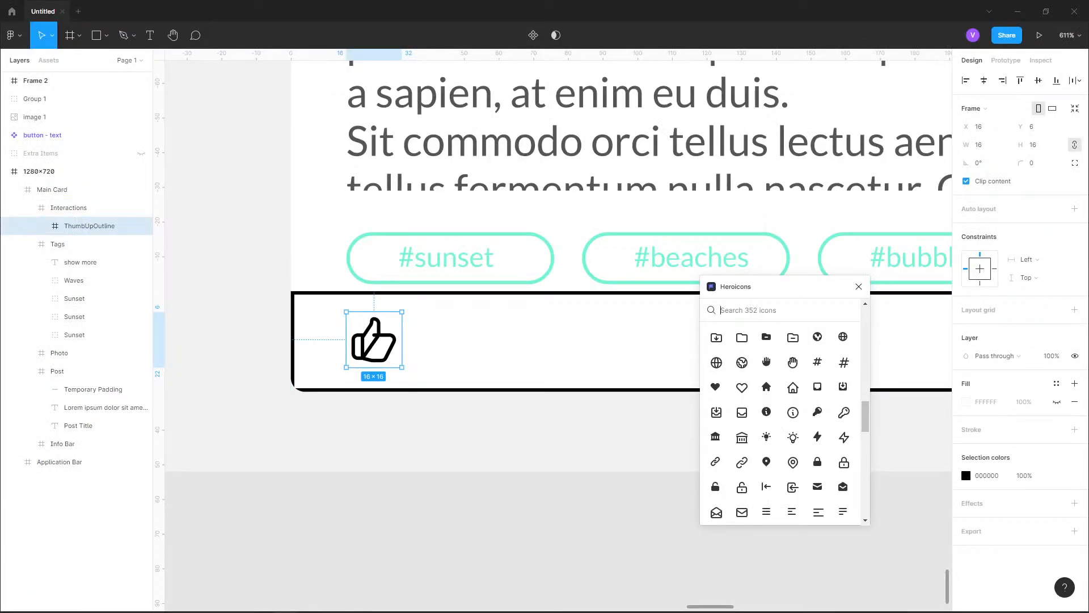
Try the ChatOutline, ChatAlt2Outline and ChatAltOutline icons from Heroicons on the canvas, and undo their insertion
scroll(843, 374, down, 3)
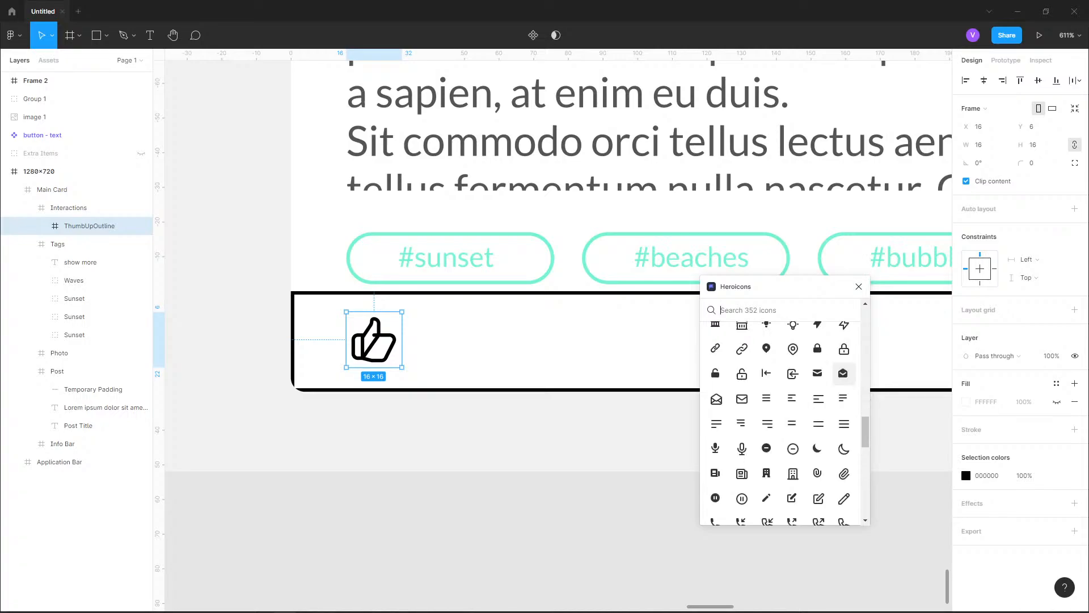
scroll(819, 363, down, 5)
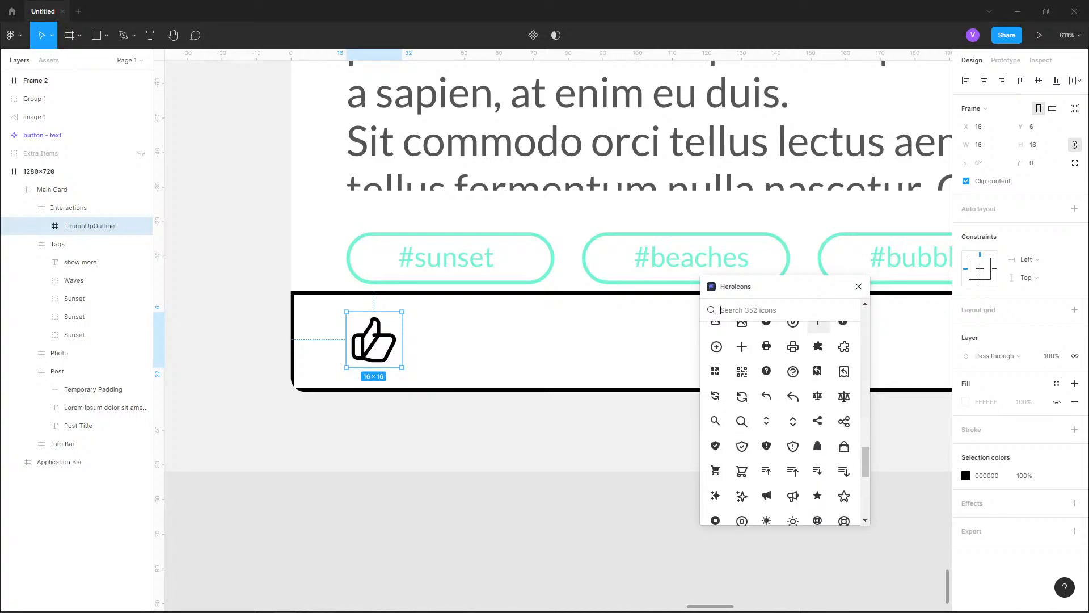
scroll(819, 421, up, 10)
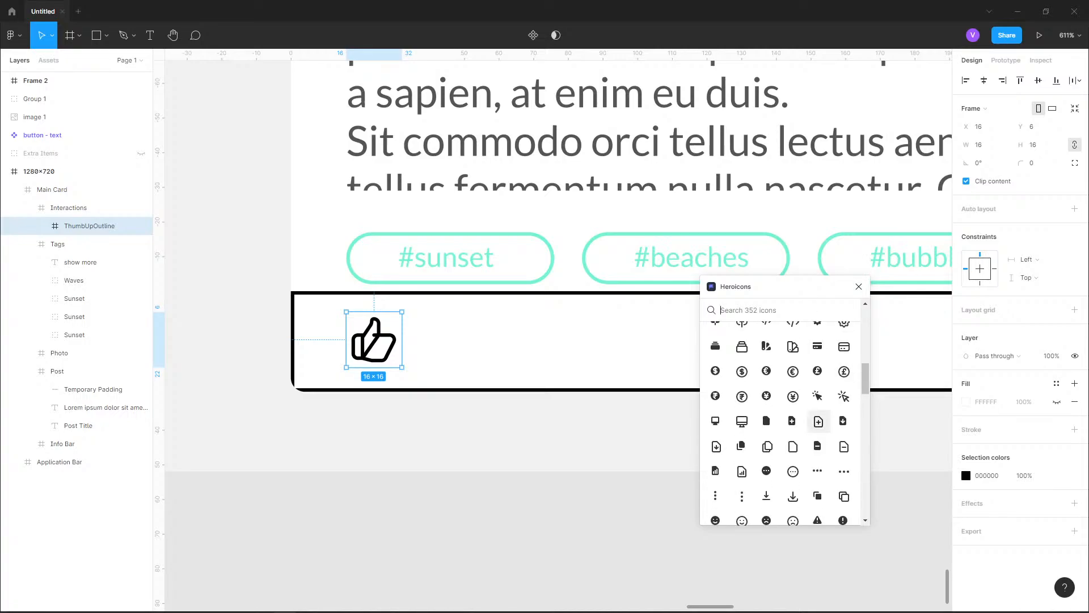
scroll(819, 421, up, 5)
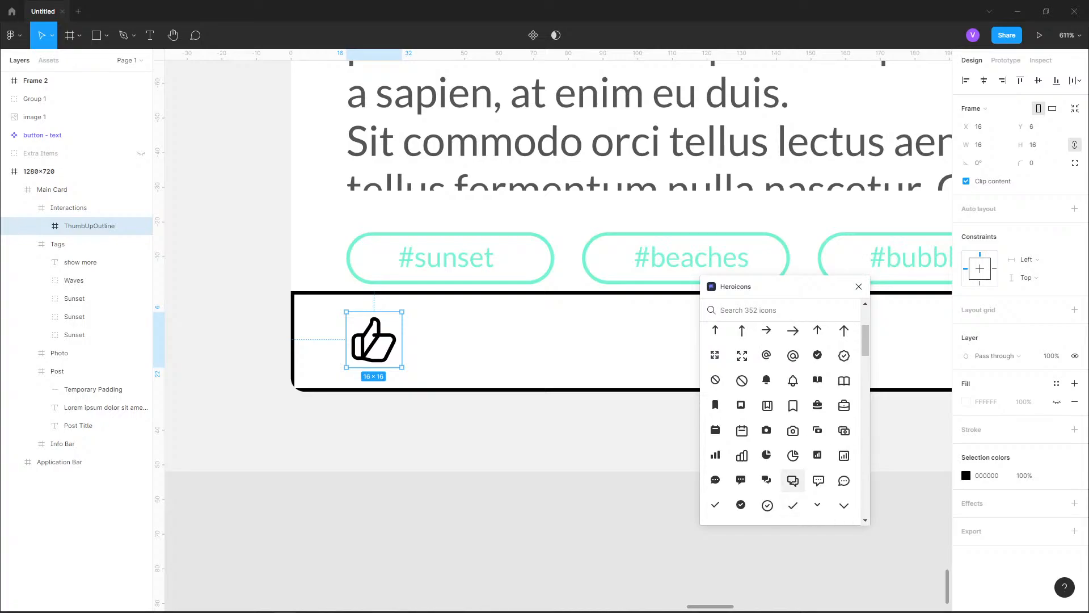
click(845, 480)
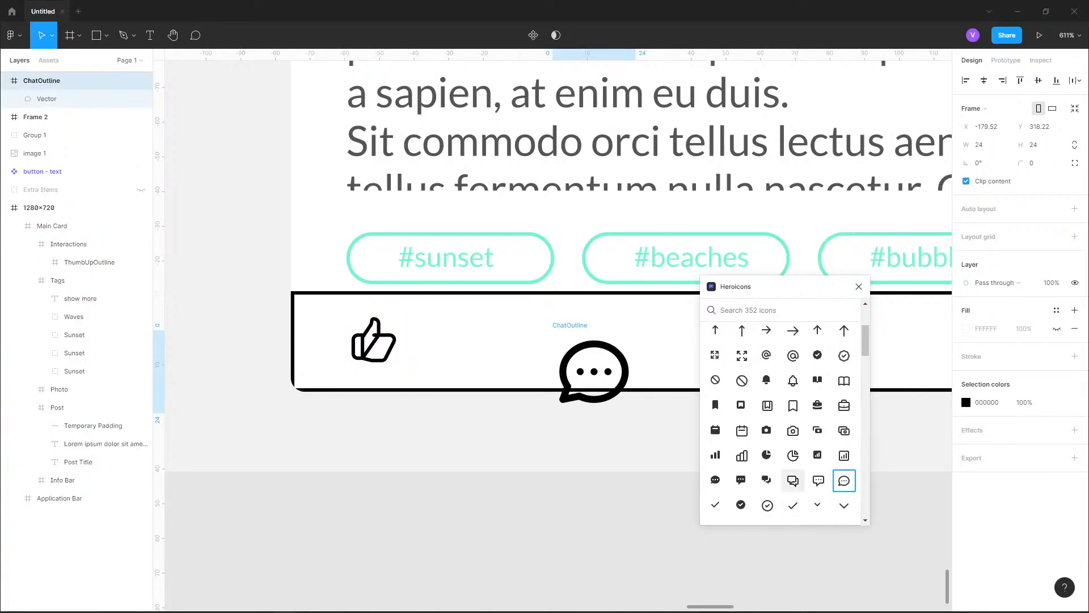
click(794, 480)
click(818, 480)
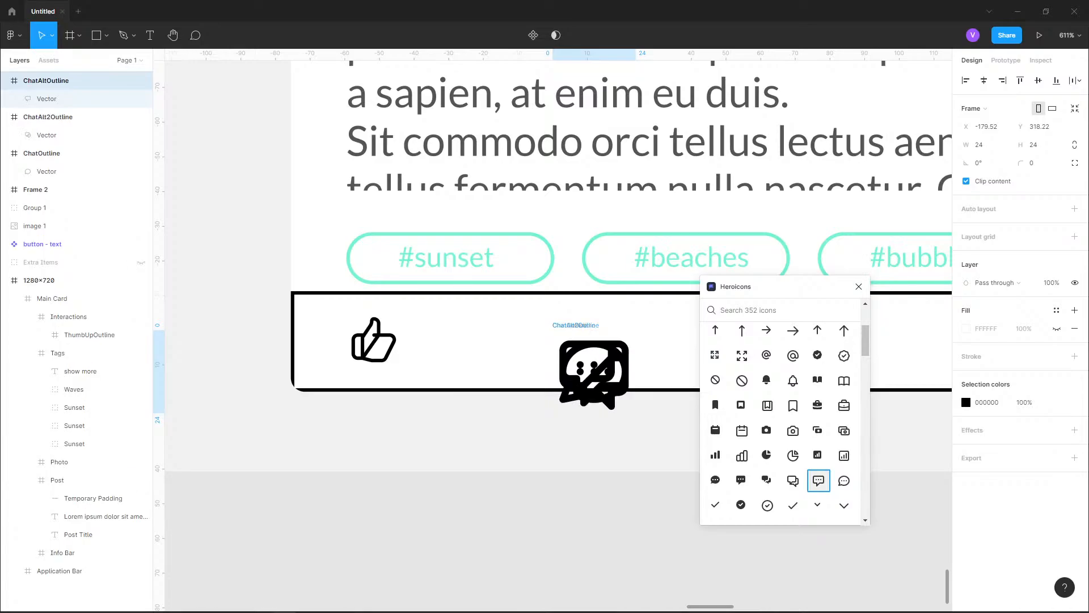
text(bub)
key(BackSpace)
key(BackSpace)
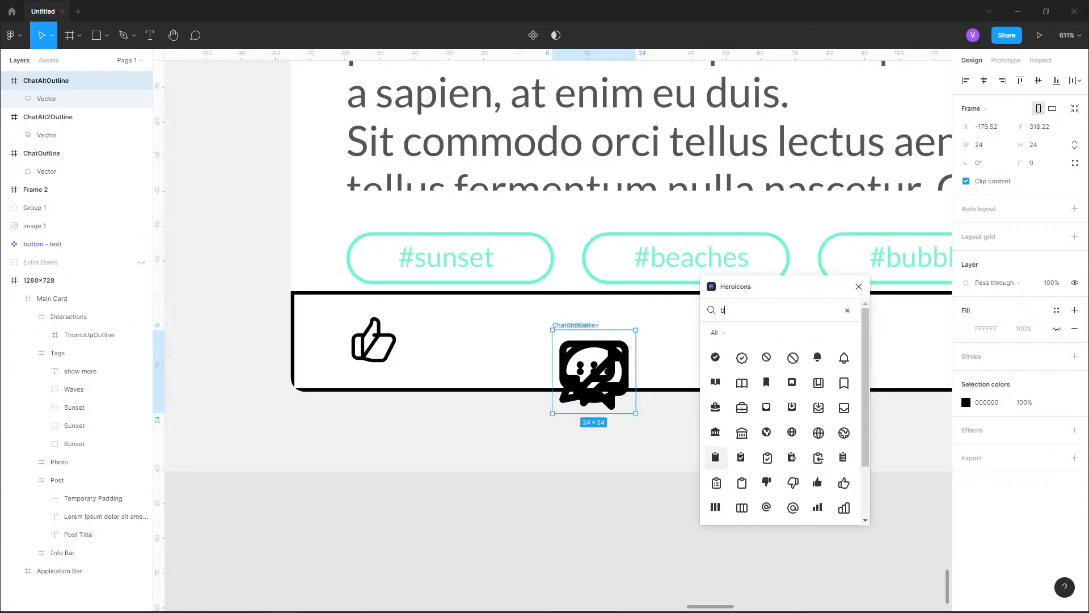
key(ctrl+z)
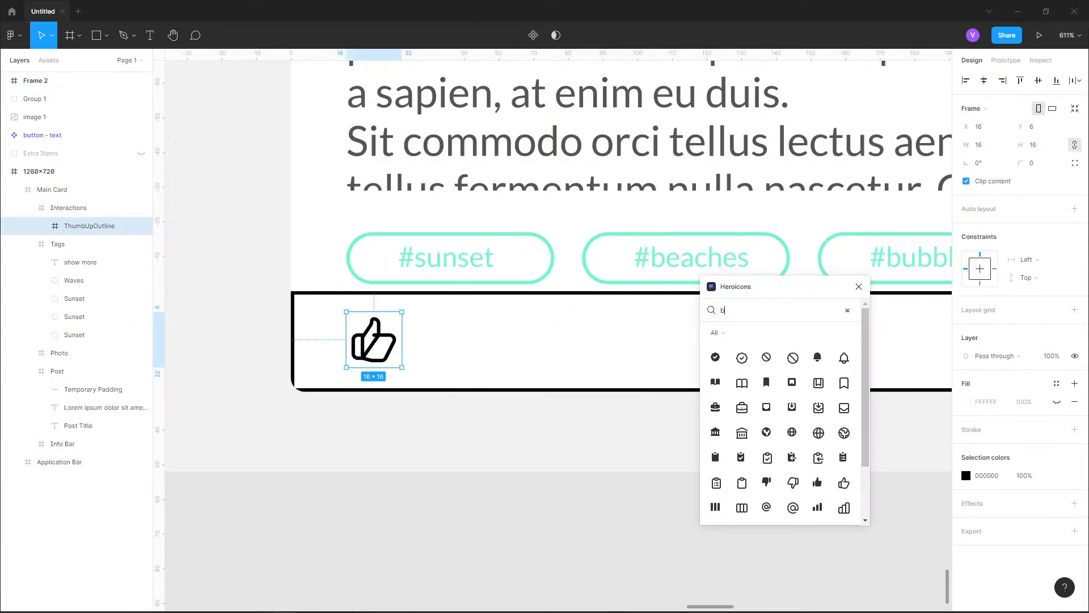
Search Heroicons for "chat", insert the ChatOutline icon and place it beside the thumbs-up icon
text(chat)
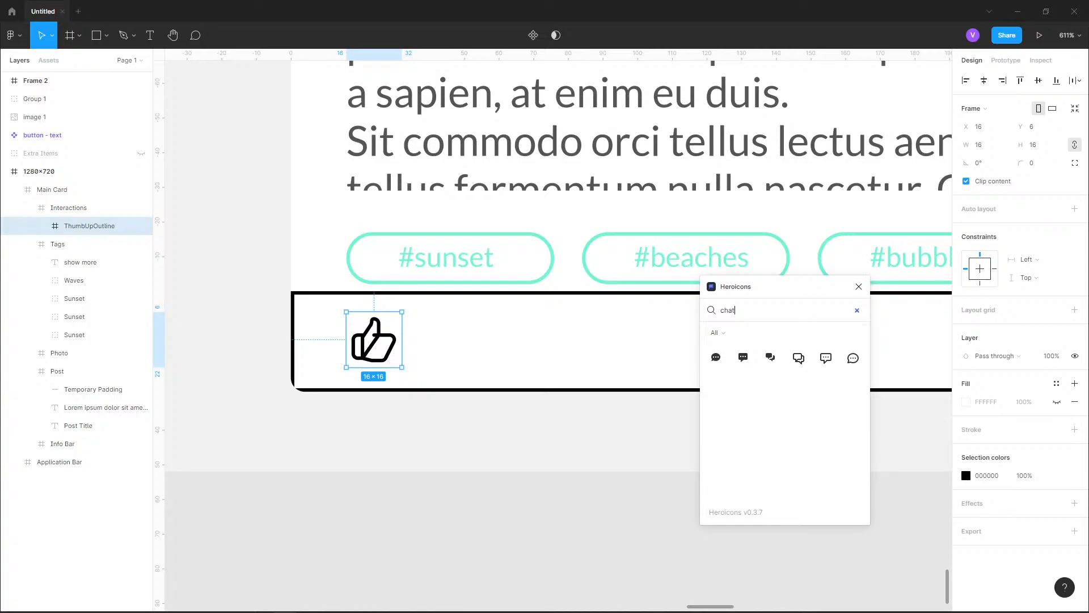
click(853, 358)
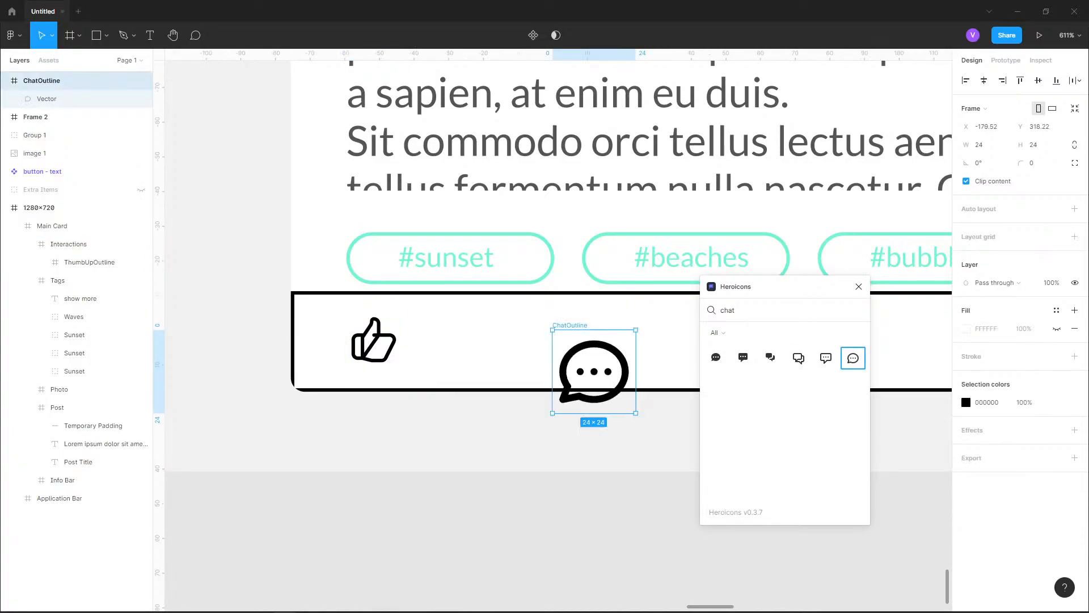
drag(595, 371, 478, 343)
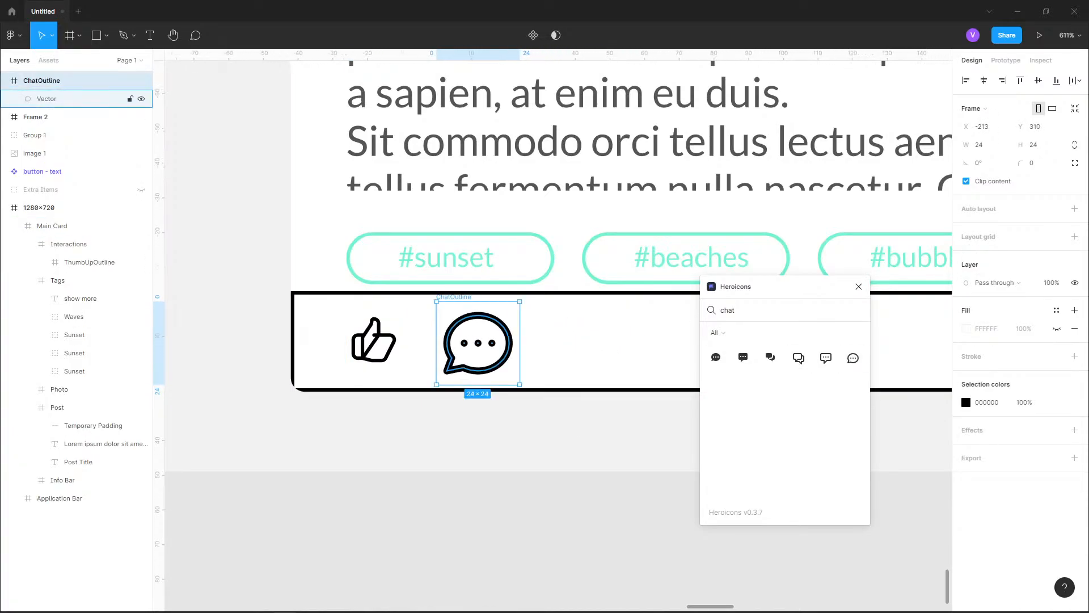
Lock the chat icon's proportions and resize it to 16 × 16
click(1075, 145)
click(980, 144)
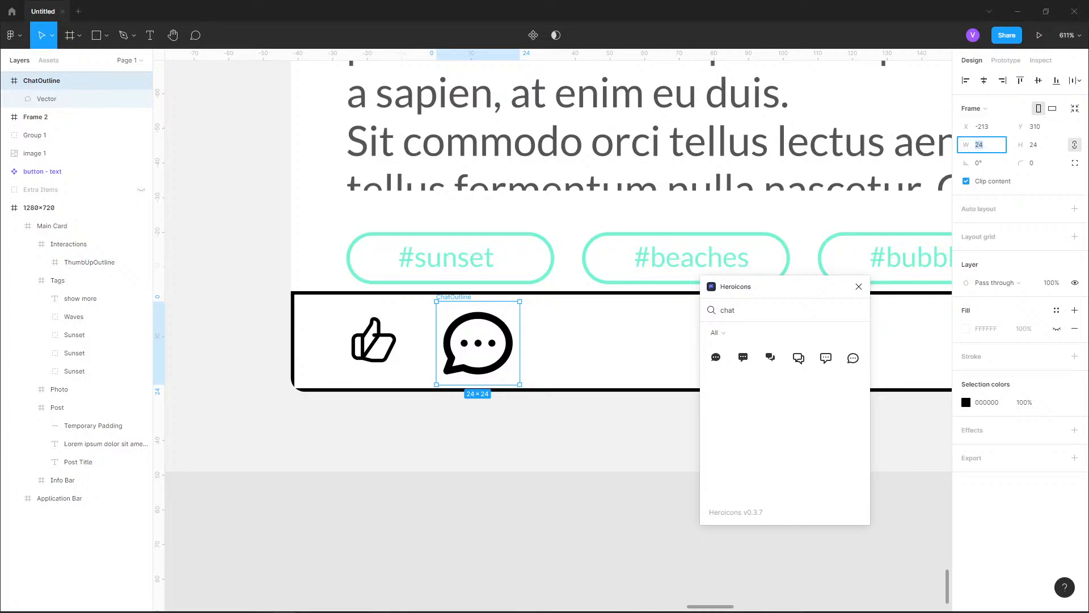
text(16)
key(Return)
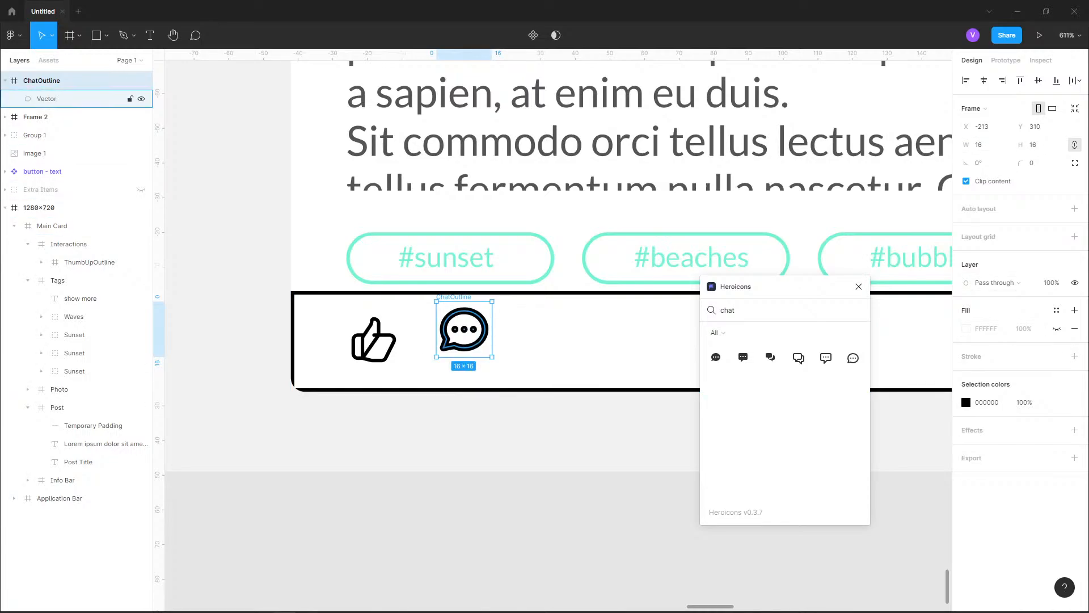
Set the stroke weight of the chat icon's vector to 1
click(47, 99)
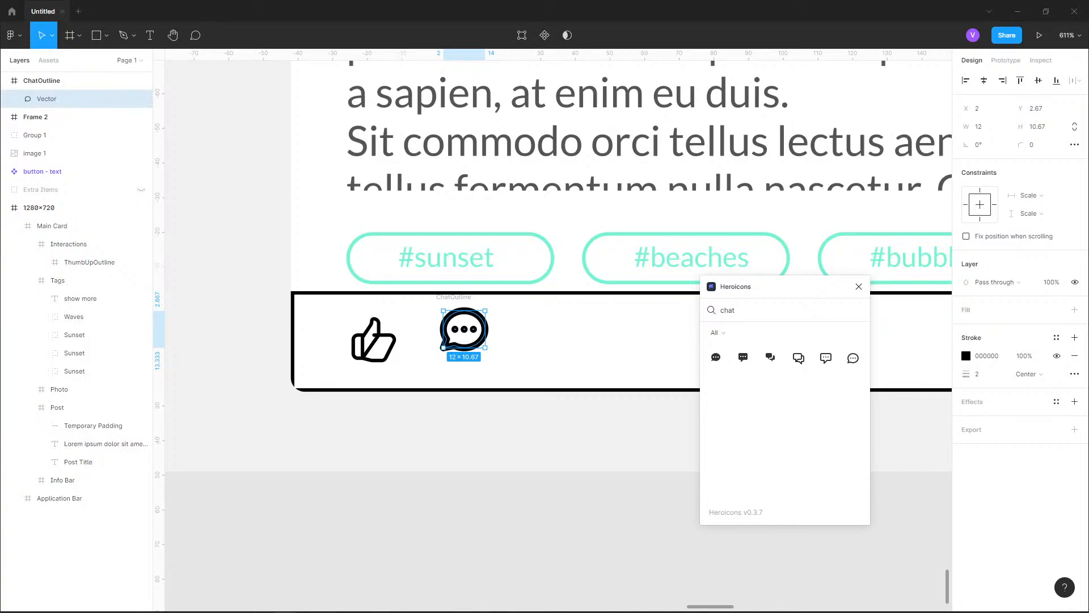
click(979, 374)
text(1)
key(Return)
Move the ChatOutline layer into the Interactions frame and collapse the expanded layers
click(42, 81)
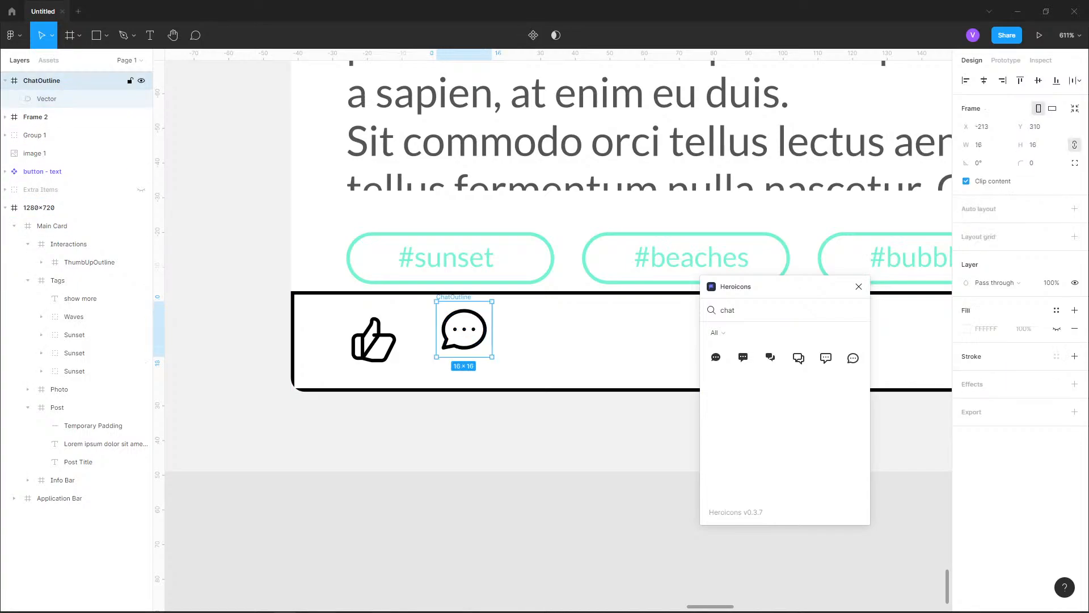
drag(41, 80, 68, 253)
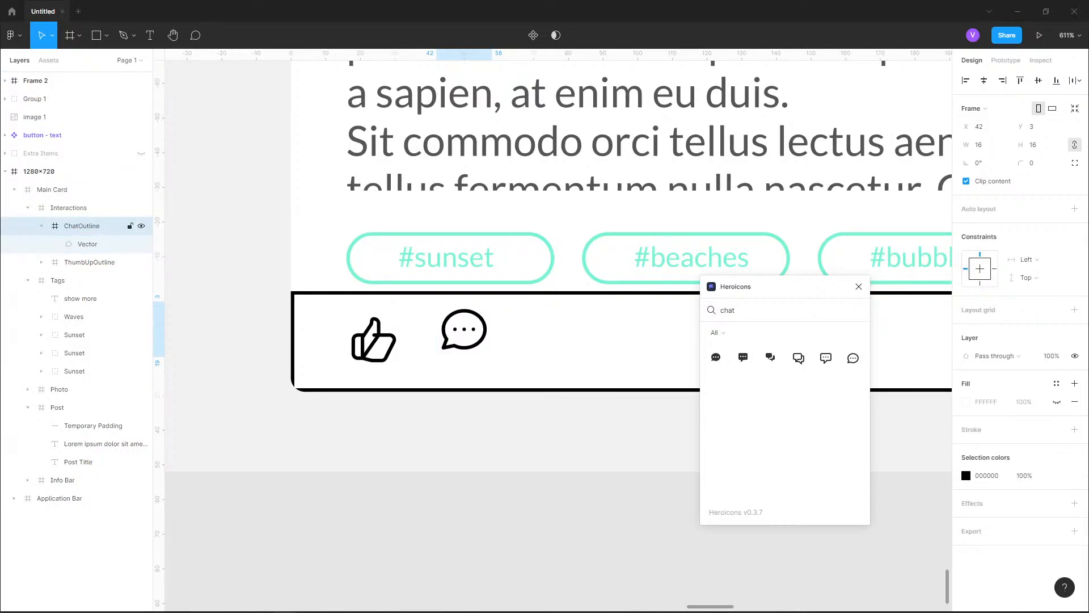
click(41, 226)
click(28, 262)
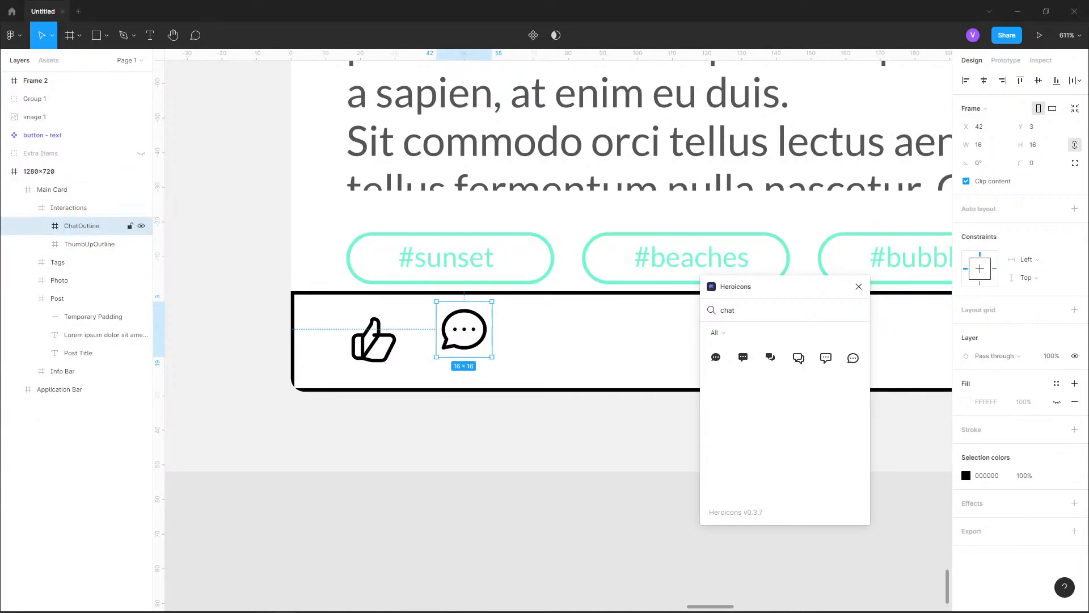
Position the chat icon at X 44, Y 6, level with the thumbs-up icon, checking the gap between them
drag(464, 329, 478, 339)
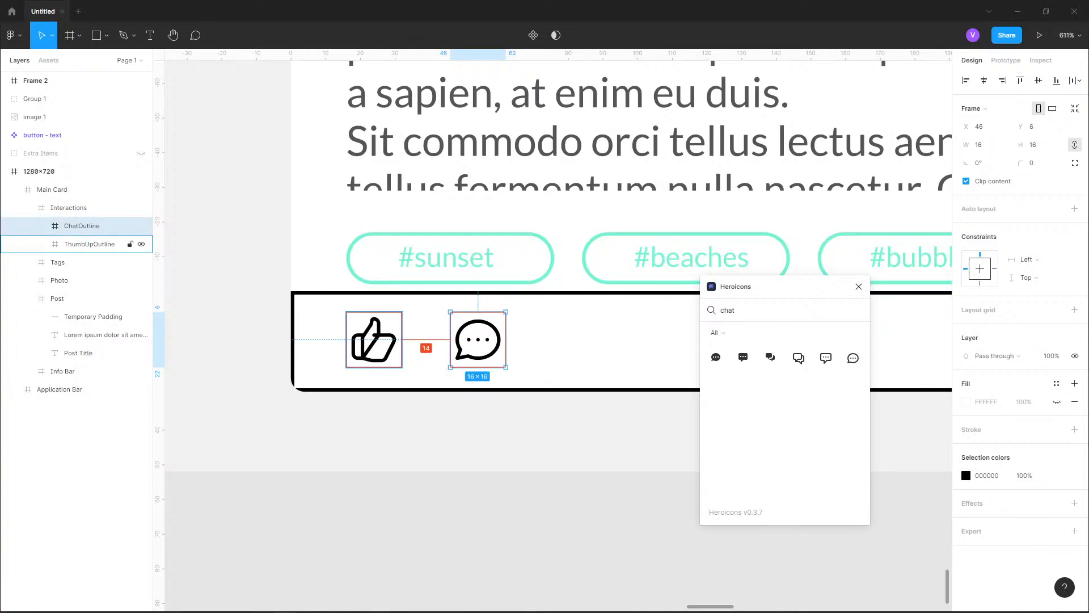
key(alt)
key(Right)
key(Right)
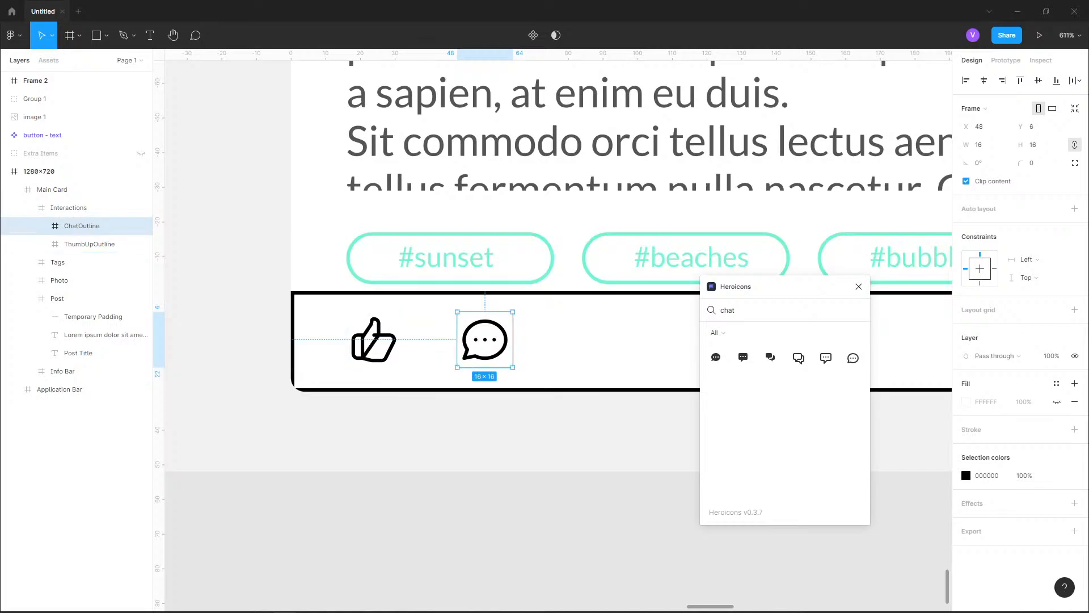
key(Left)
key(Left)
key(Left)
key(Left)
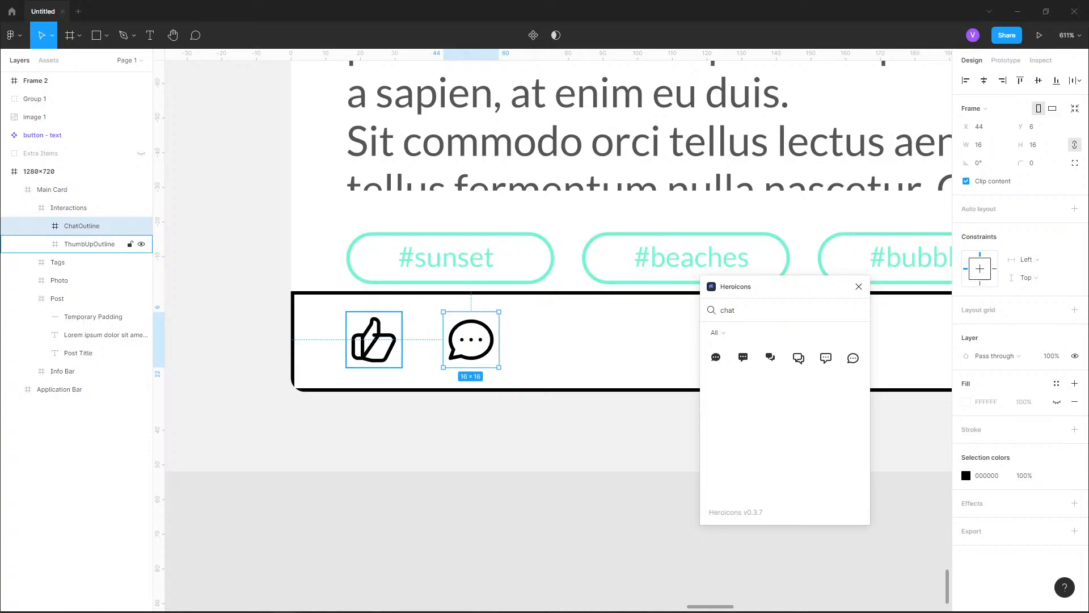
key(Escape)
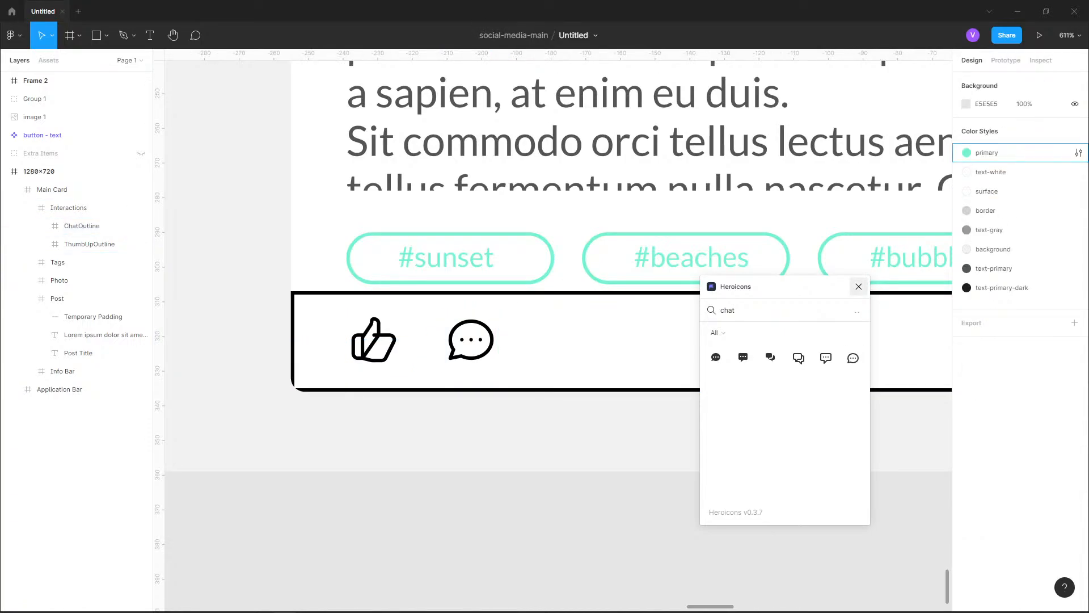
Remove the black stroke from the Interactions frame and reselect the chat icon
click(422, 340)
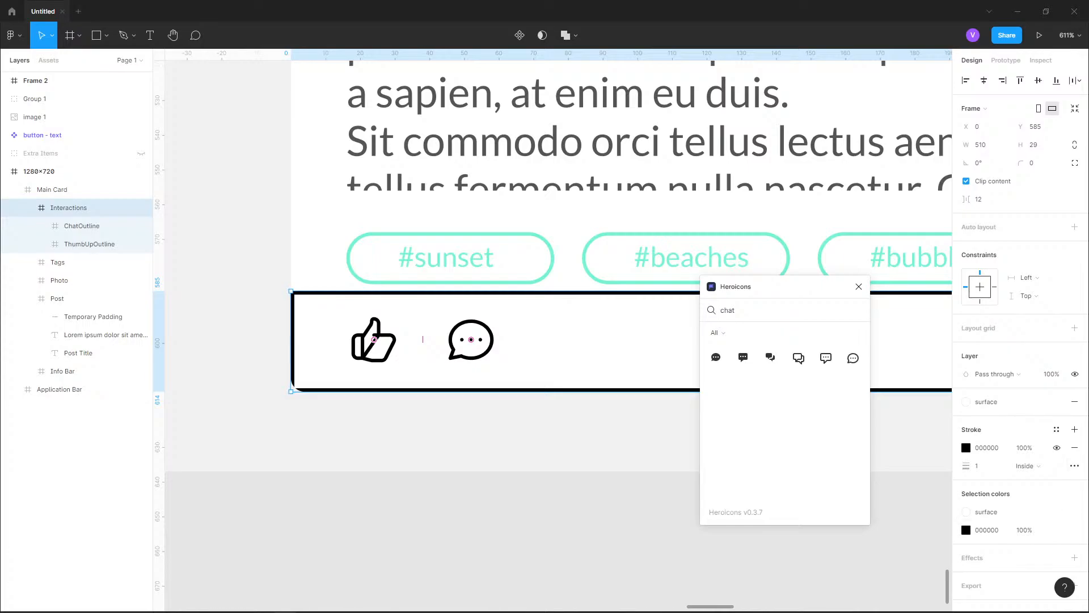
click(1074, 448)
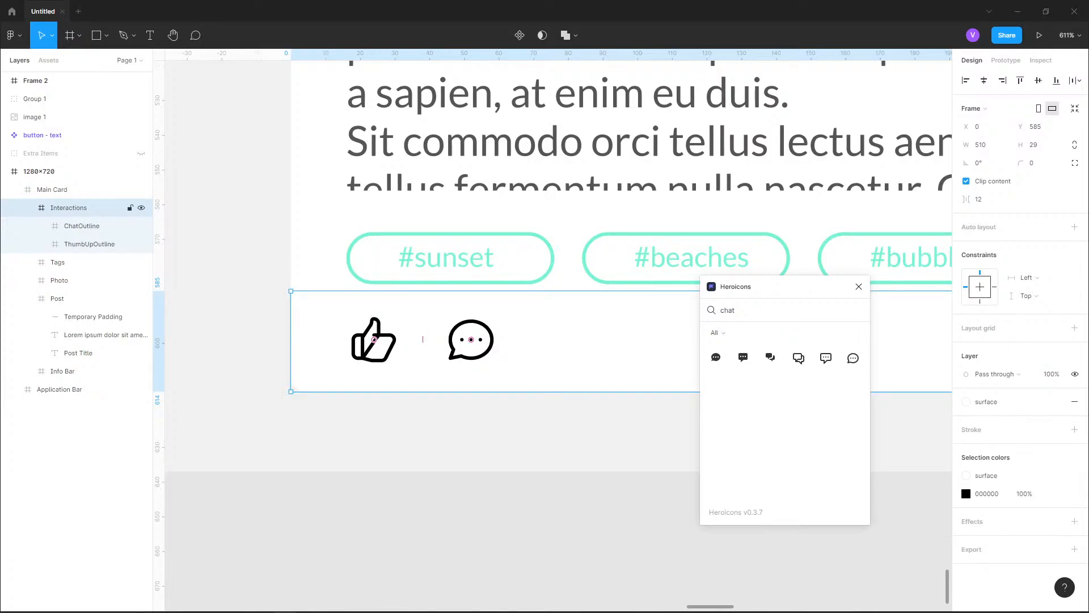
click(471, 339)
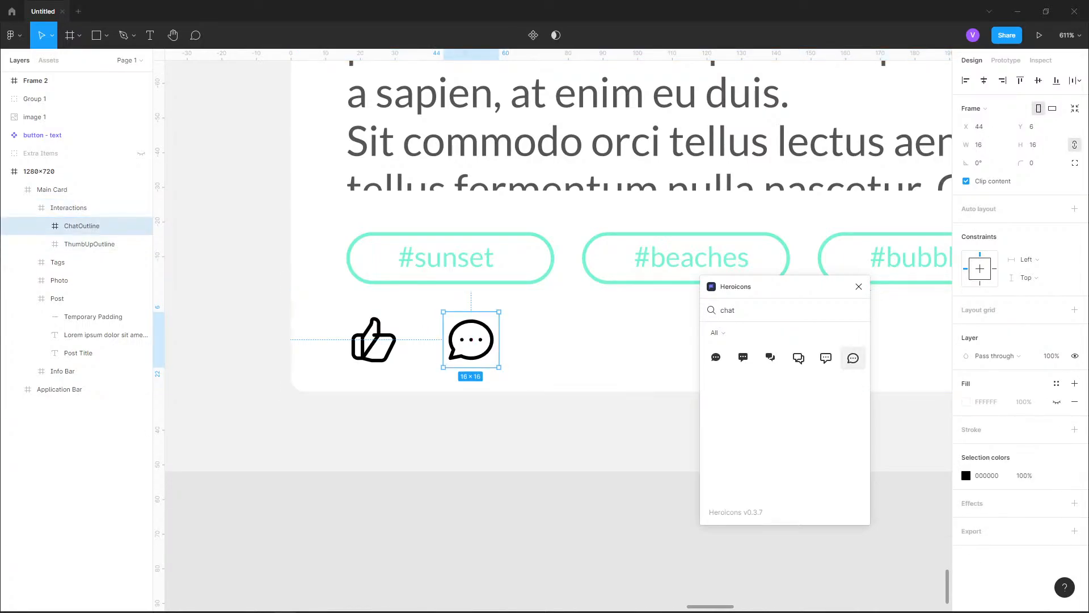
Check the reference design's interactions row, search Heroicons for "heart" and insert the HeartOutline icon
scroll(490, 483, down, 10)
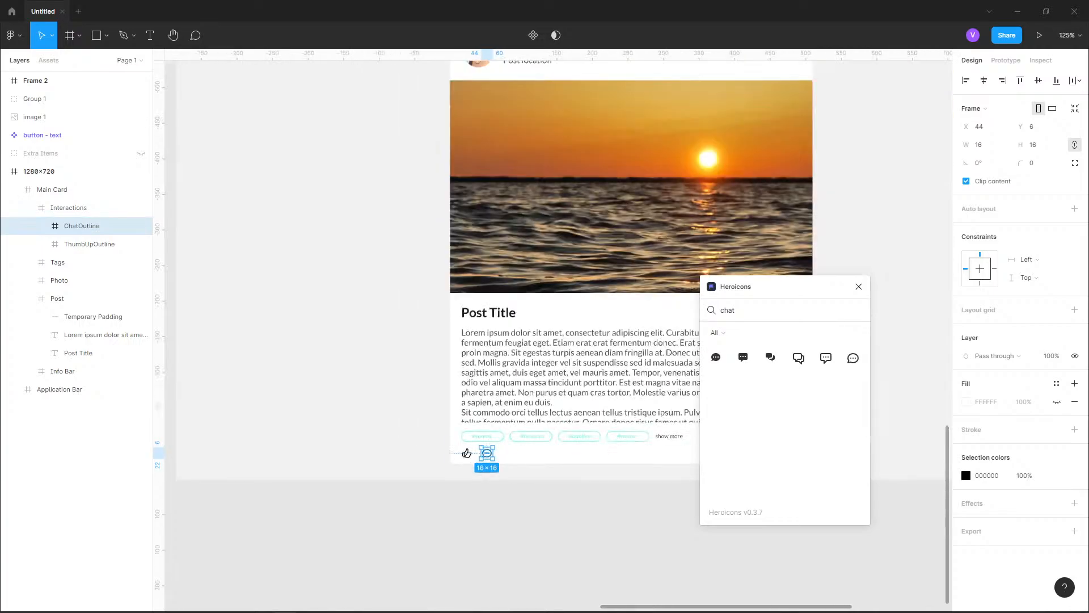
scroll(491, 485, down, 5)
scroll(519, 108, up, 7)
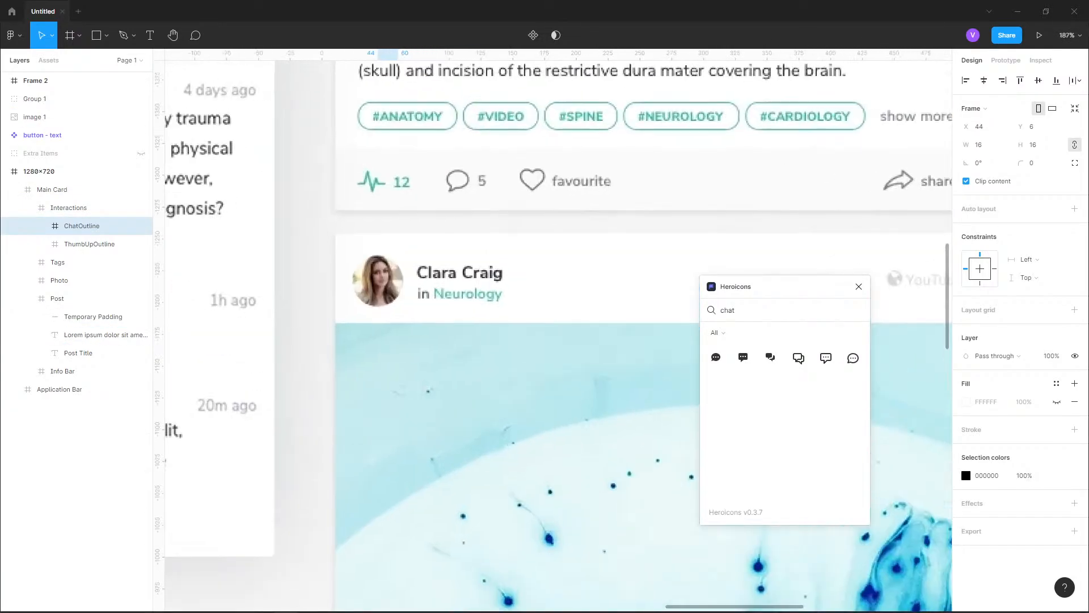
scroll(522, 97, up, 2)
scroll(744, 83, down, 6)
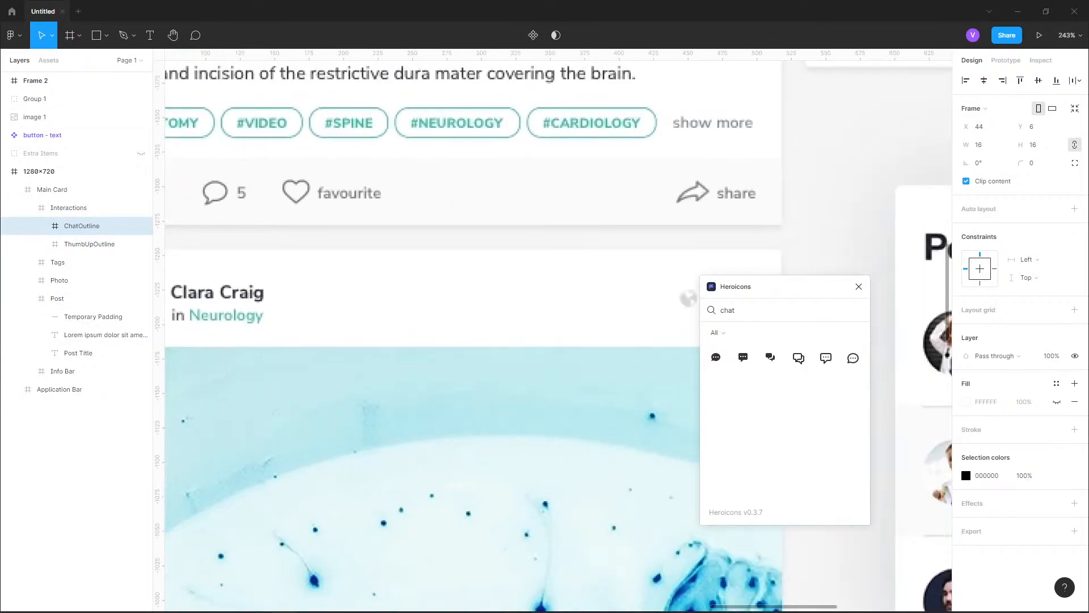
scroll(463, 521, up, 10)
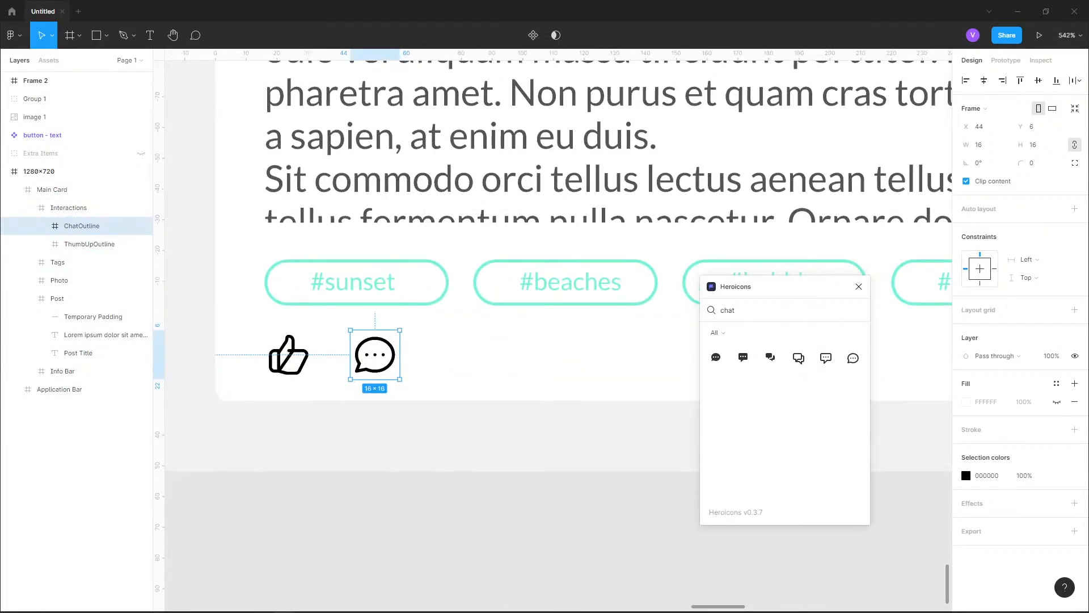
key(ctrl+a)
text(heart)
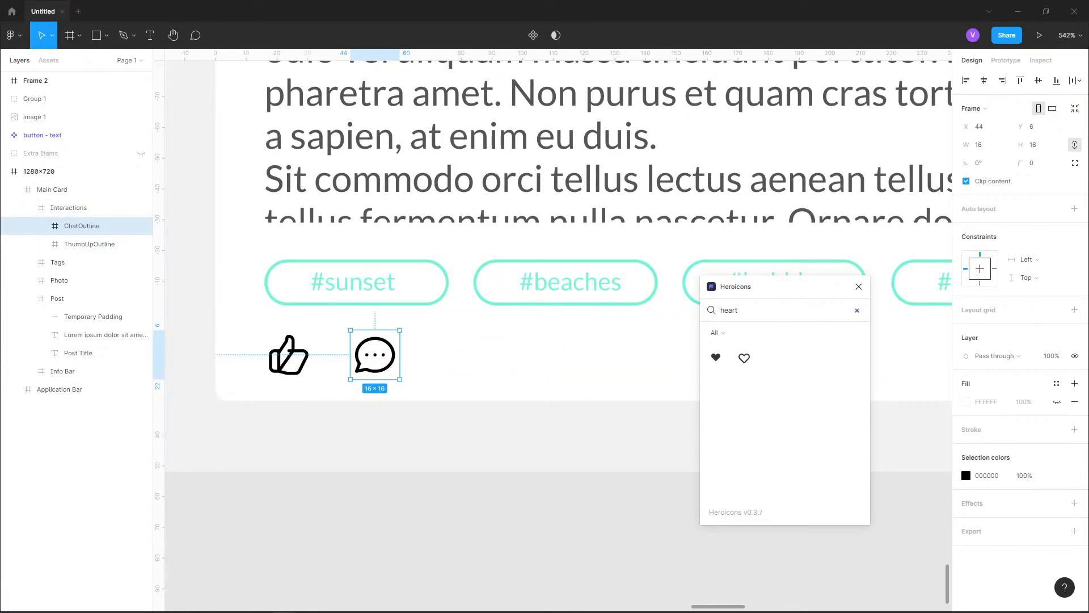
click(744, 358)
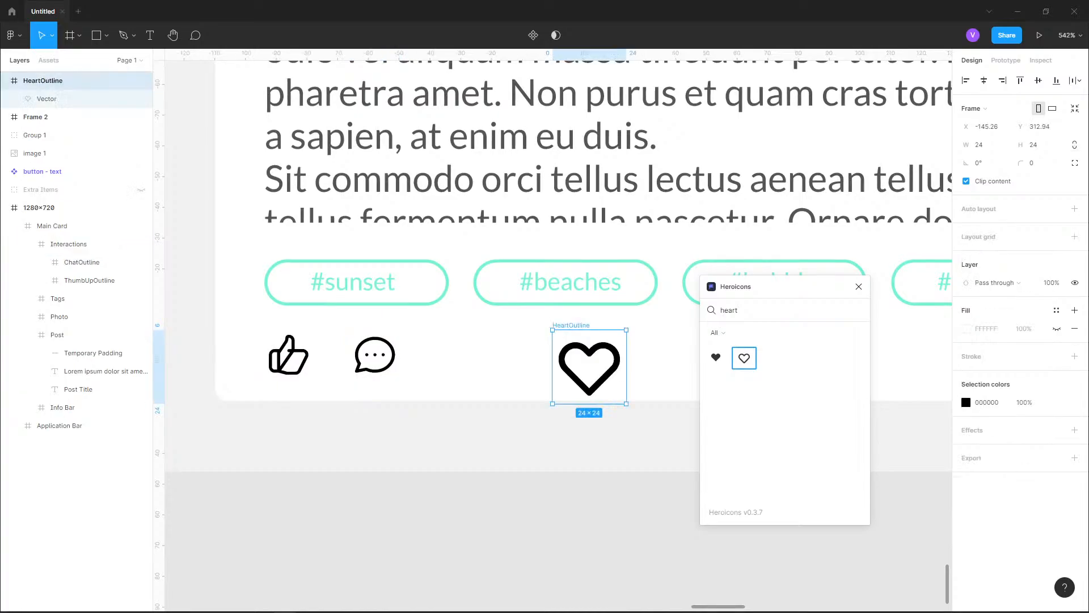
Change the heart icon's selection colour to red FF0000
scroll(494, 403, up, 1)
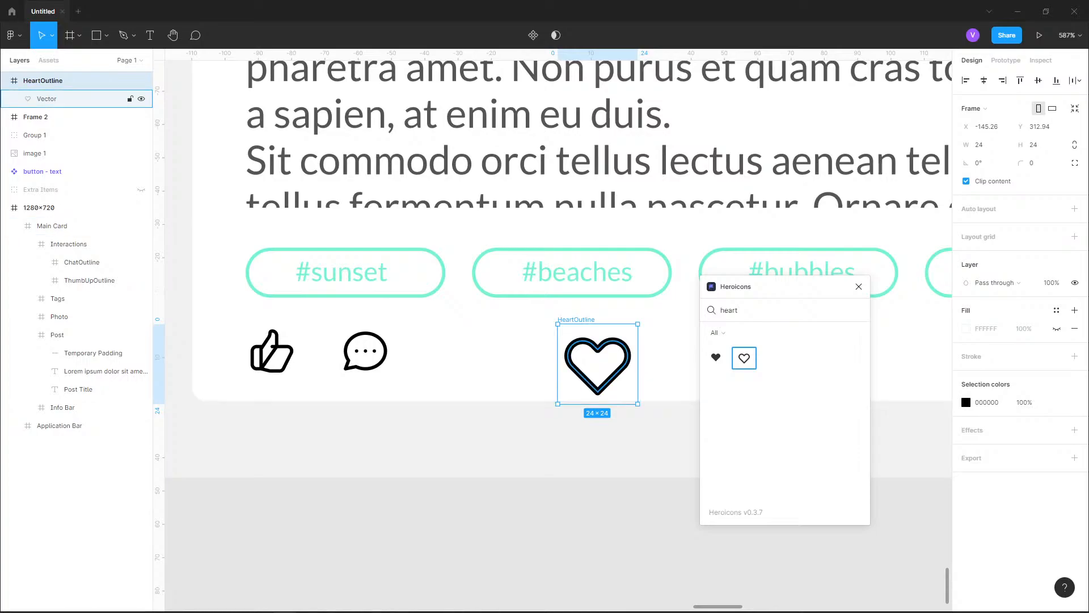
click(47, 98)
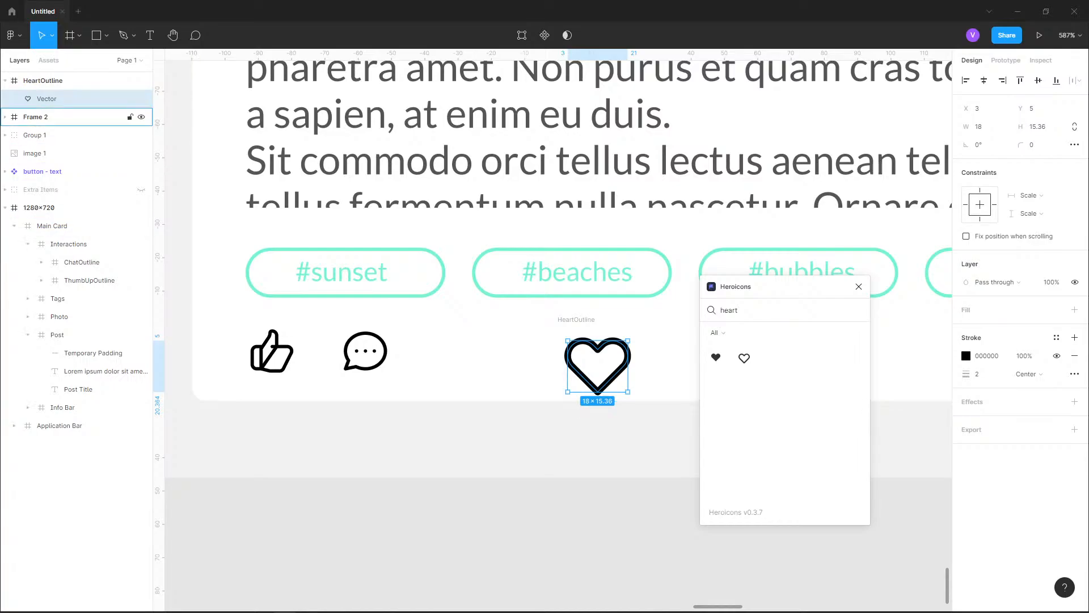
click(56, 80)
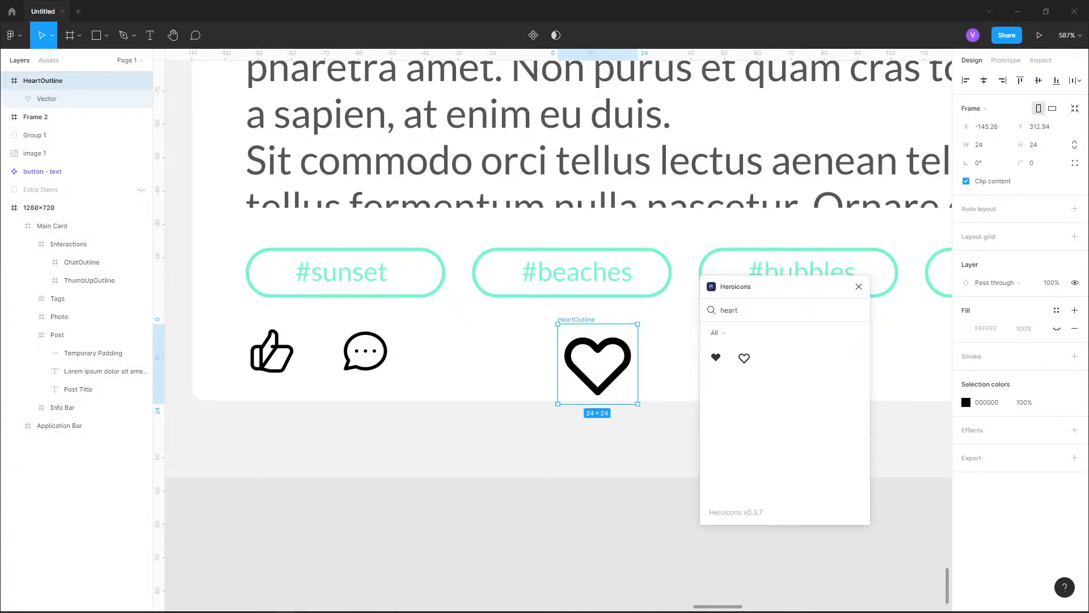
click(987, 403)
click(967, 402)
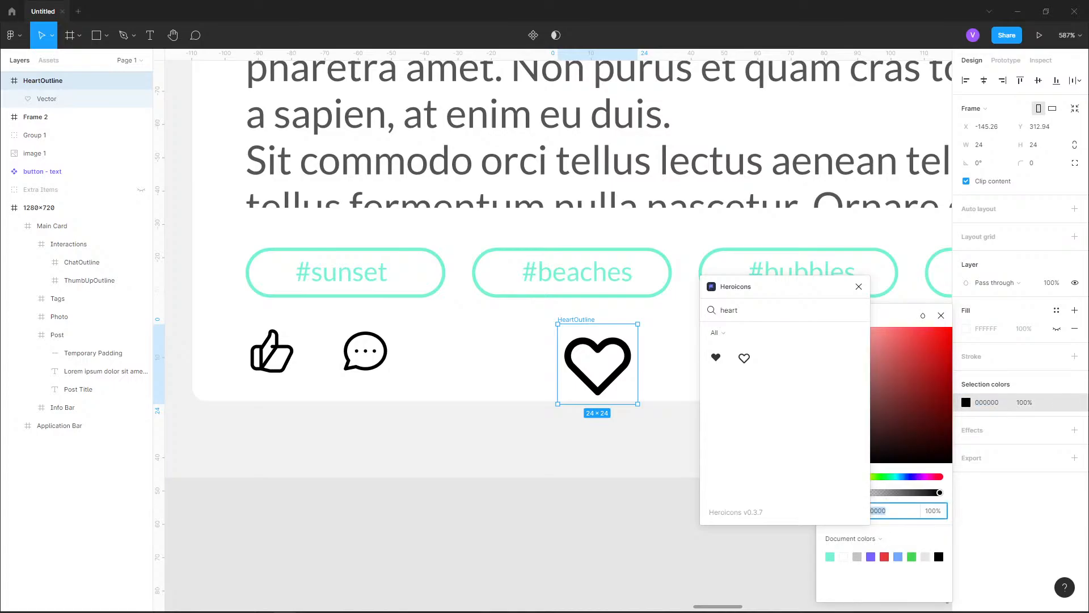
drag(939, 338, 952, 327)
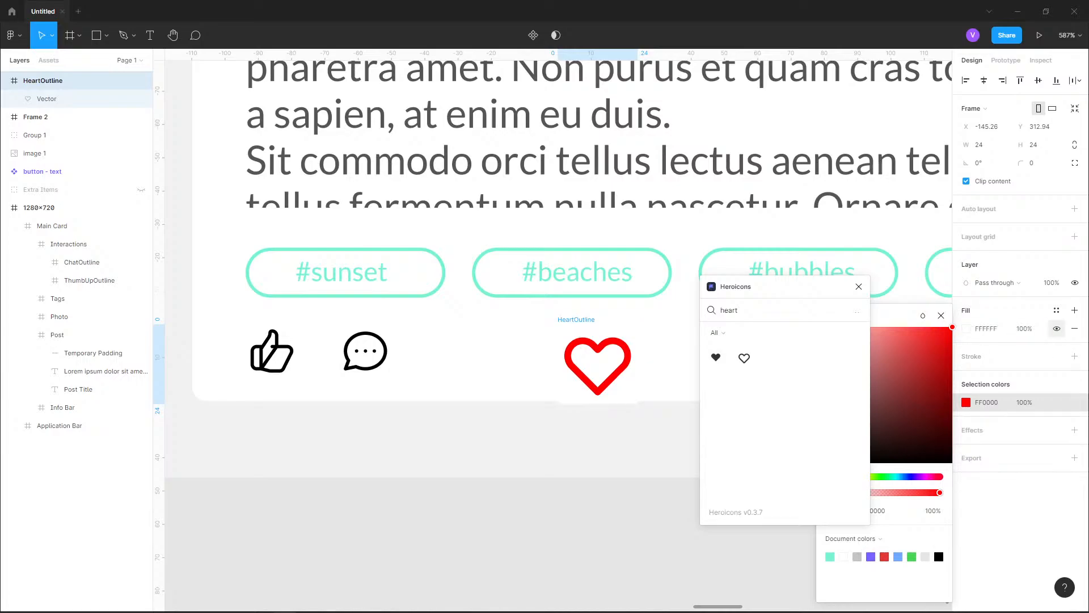
Try to fill the HeartOutline frame's background with red FF0000, and undo the fill
click(967, 329)
click(966, 329)
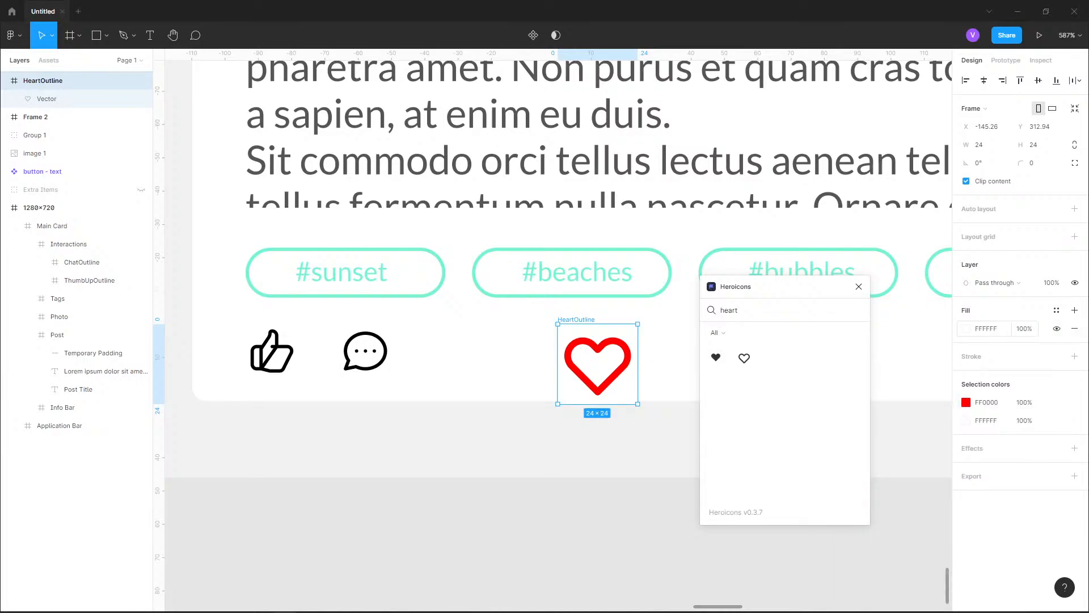
click(966, 328)
drag(918, 386, 953, 327)
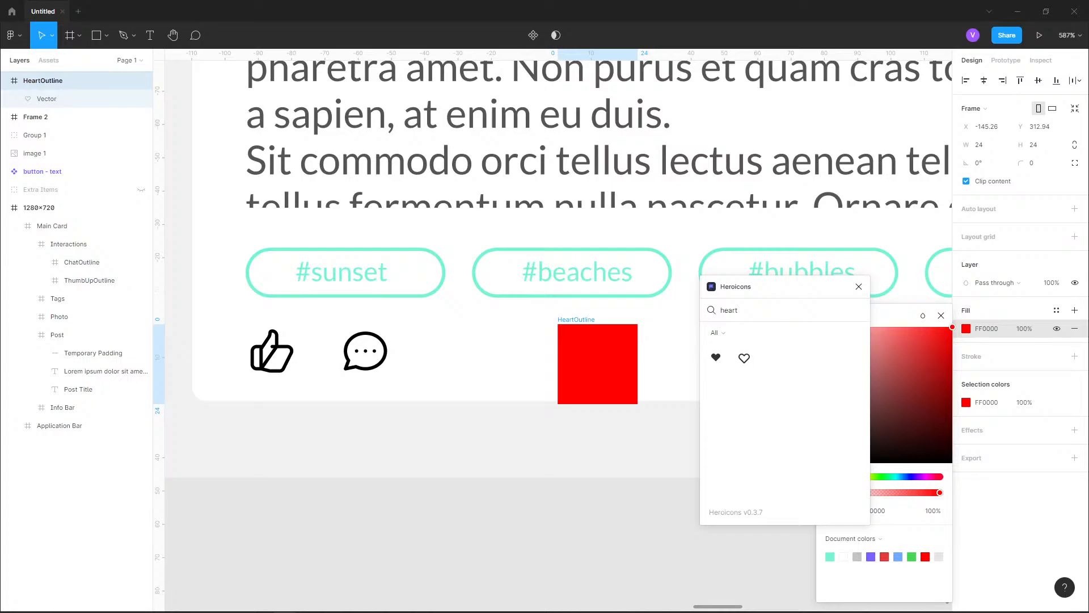
key(ctrl+z)
Try adding a red FF0000 fill to the heart's vector shape, and undo it along with its frame's background visibility change
click(74, 98)
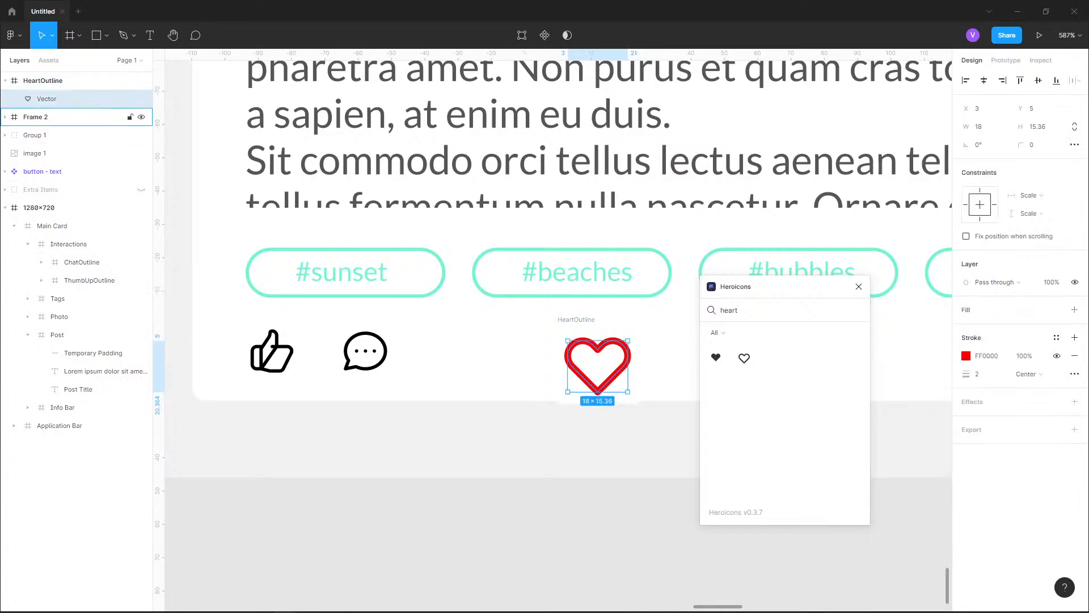
click(1075, 310)
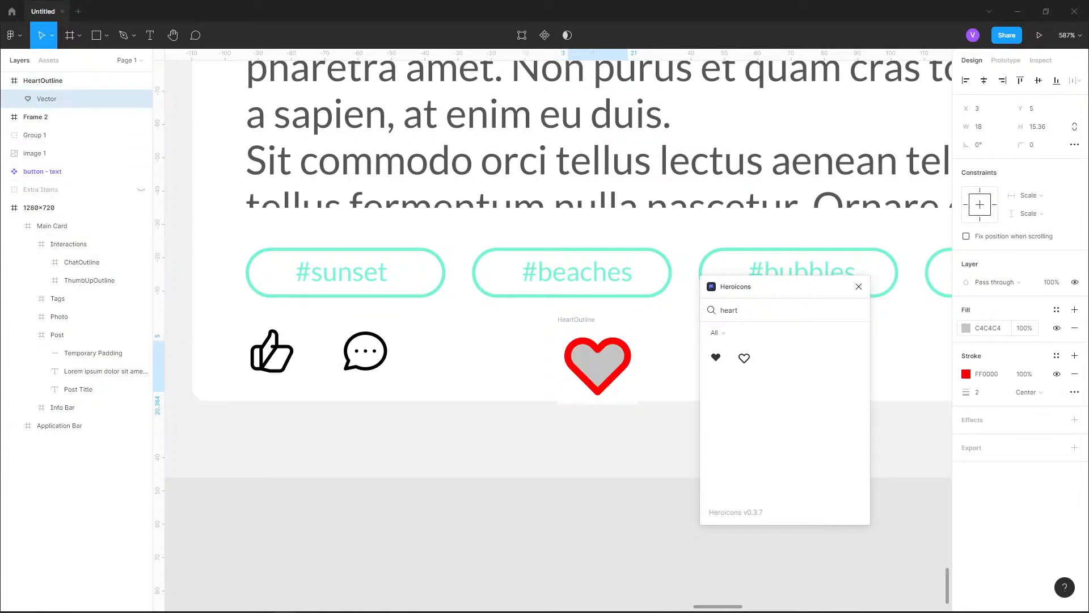
click(966, 328)
drag(929, 362, 952, 327)
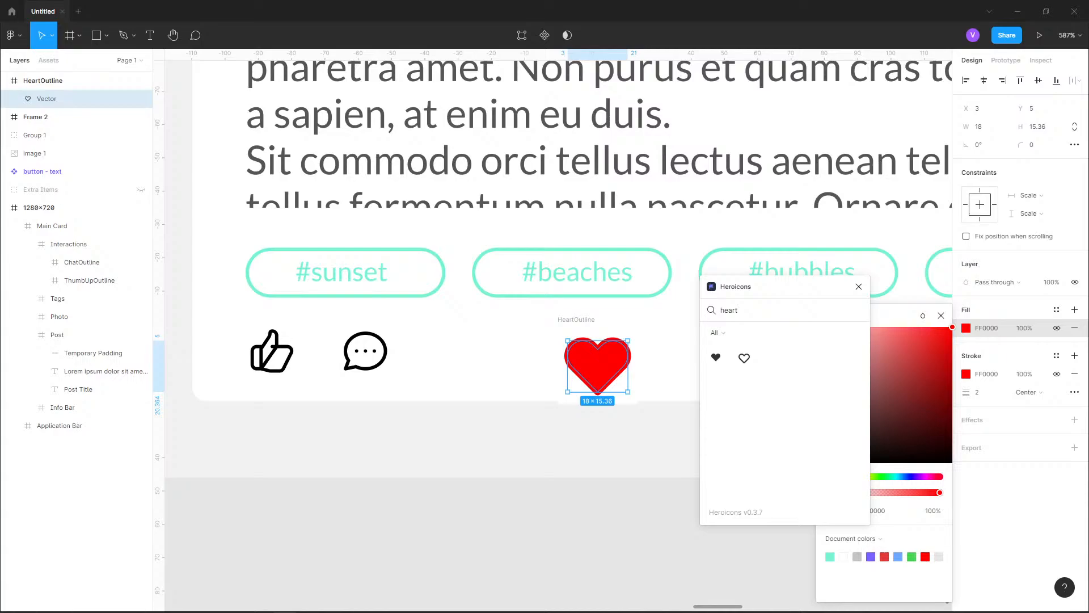
key(ctrl+z)
key(ctrl+z)
key(ctrl+z)
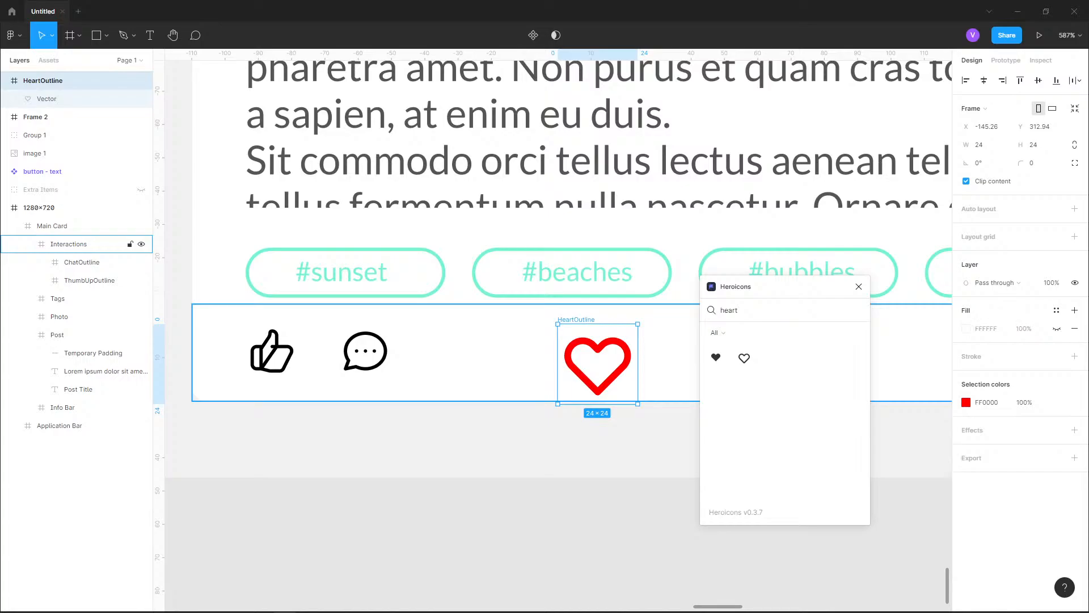
Undo the heart icon's red colour change and set its vector's stroke weight to 1
key(ctrl+z)
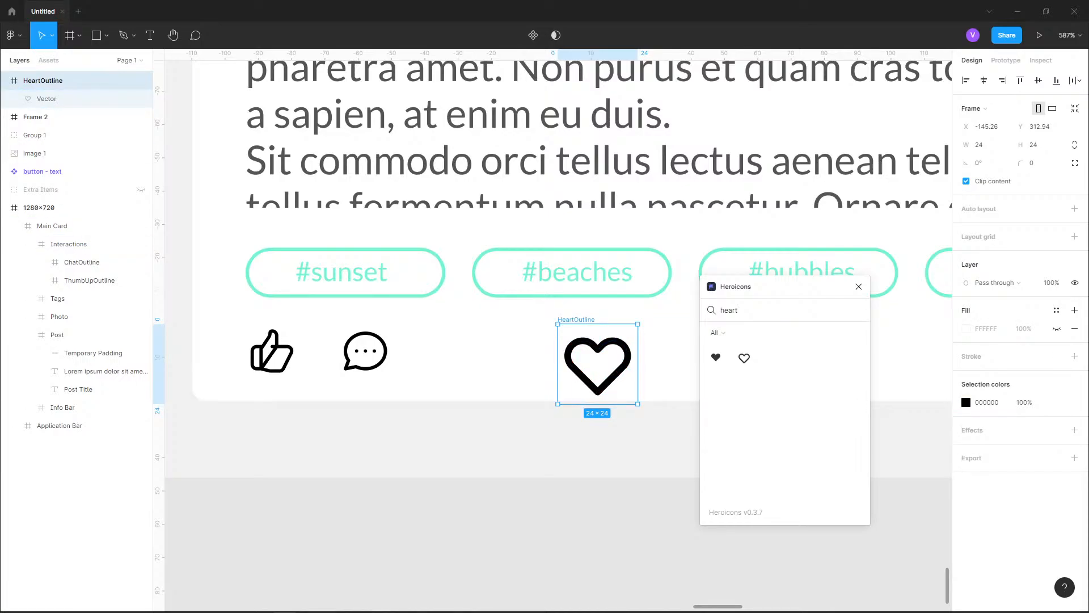
click(47, 99)
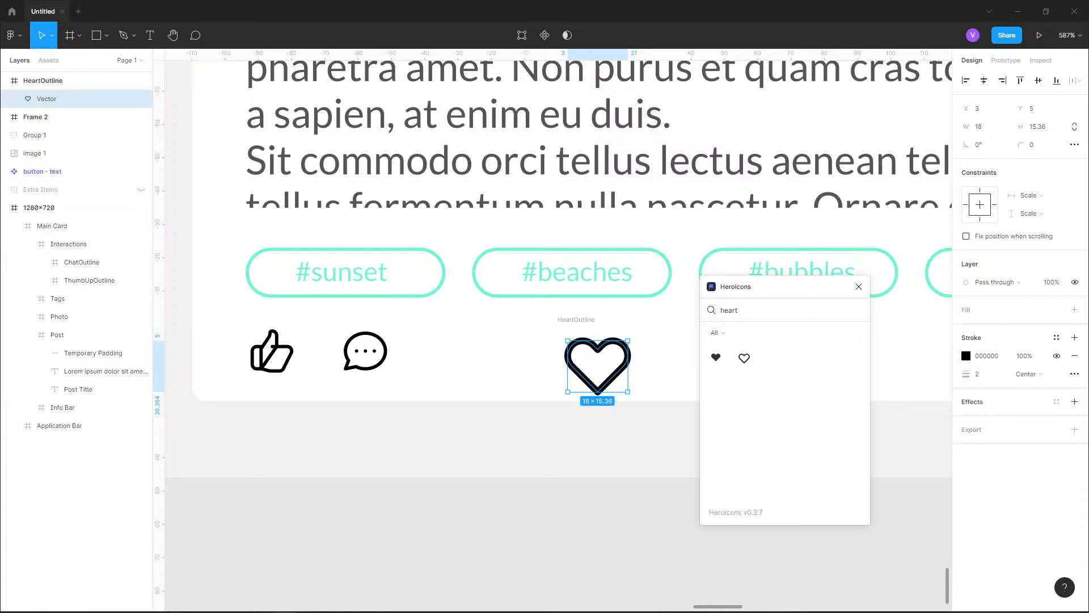
click(984, 374)
text(1)
key(Return)
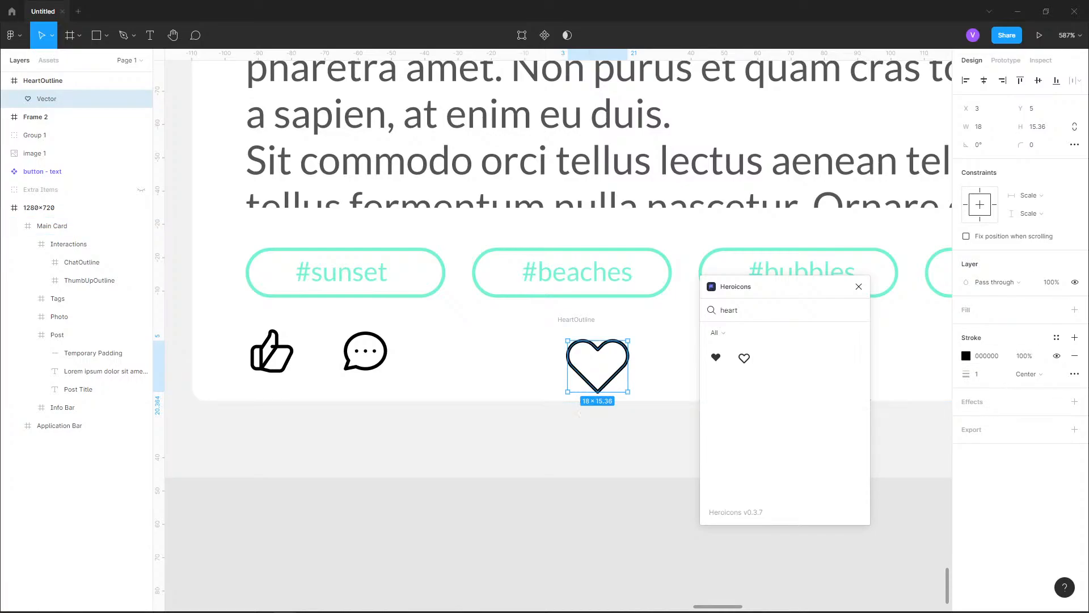
Constrain the HeartOutline frame's proportions and set its width to 16
click(1074, 127)
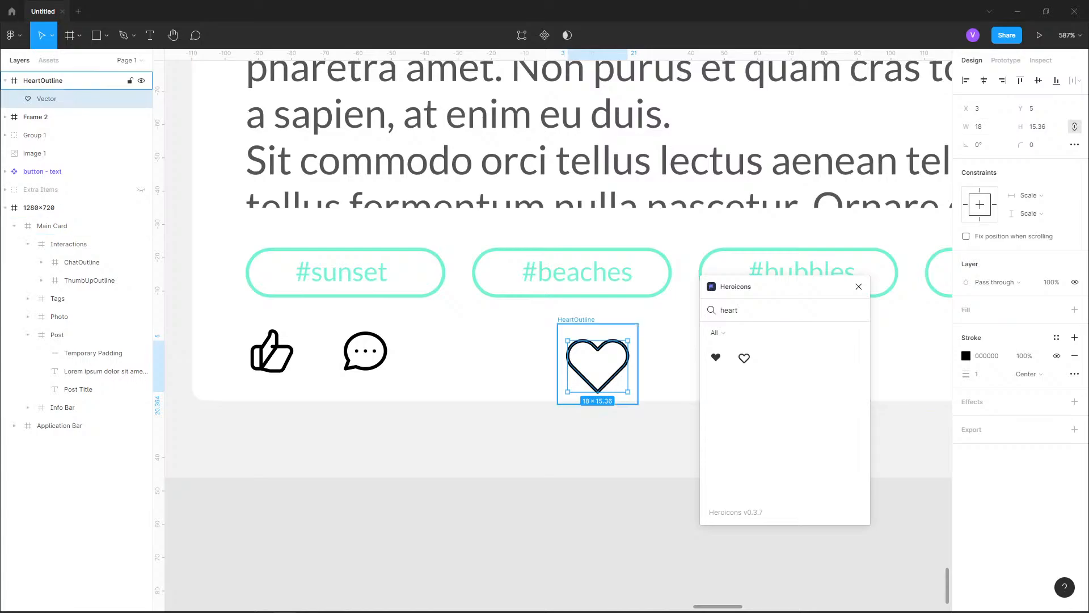
click(43, 80)
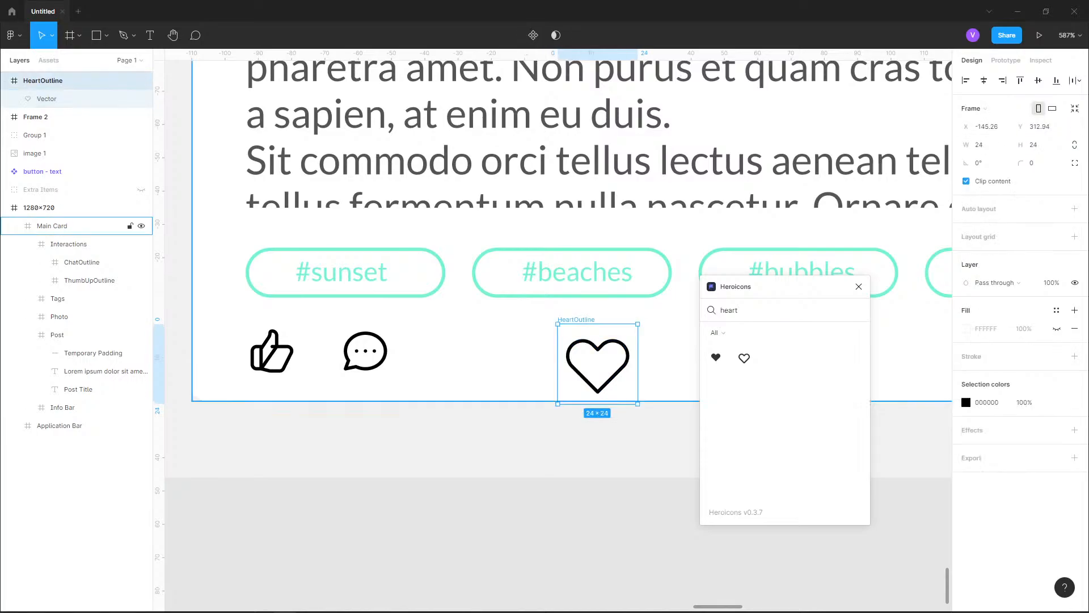
click(1075, 145)
click(982, 144)
text(16)
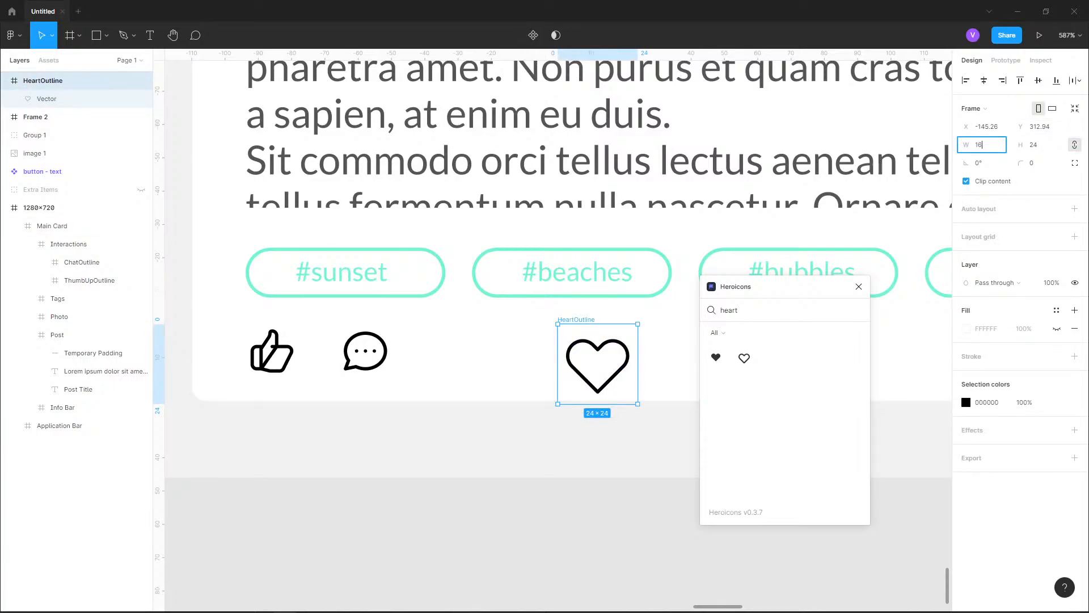
key(Return)
Move the heart icon beside the chat icon, level with it, and nest HeartOutline inside the Interactions frame
drag(585, 350, 456, 350)
double_click(456, 350)
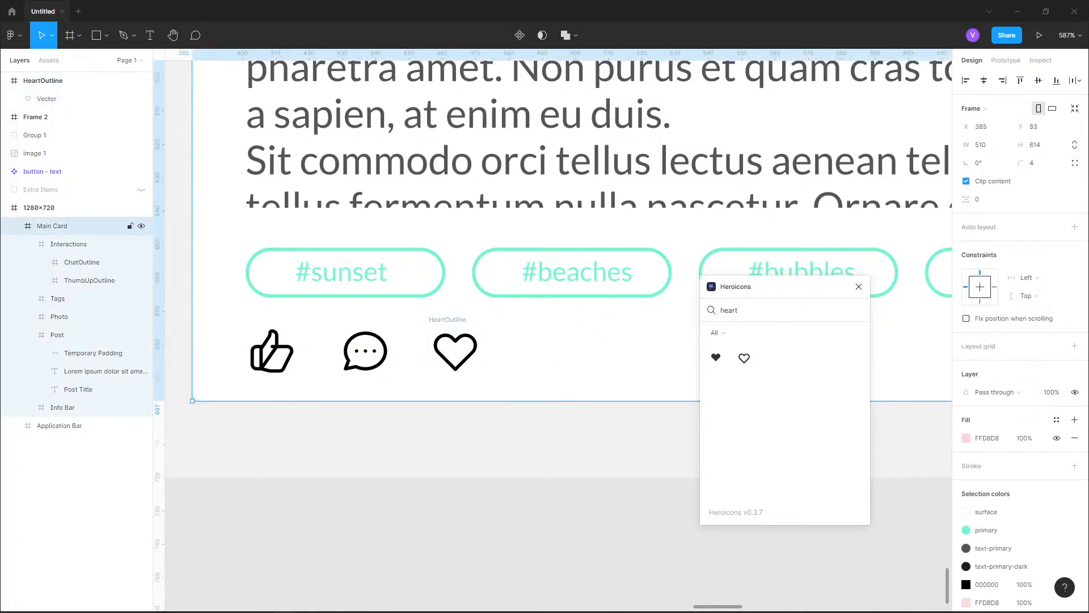
click(455, 342)
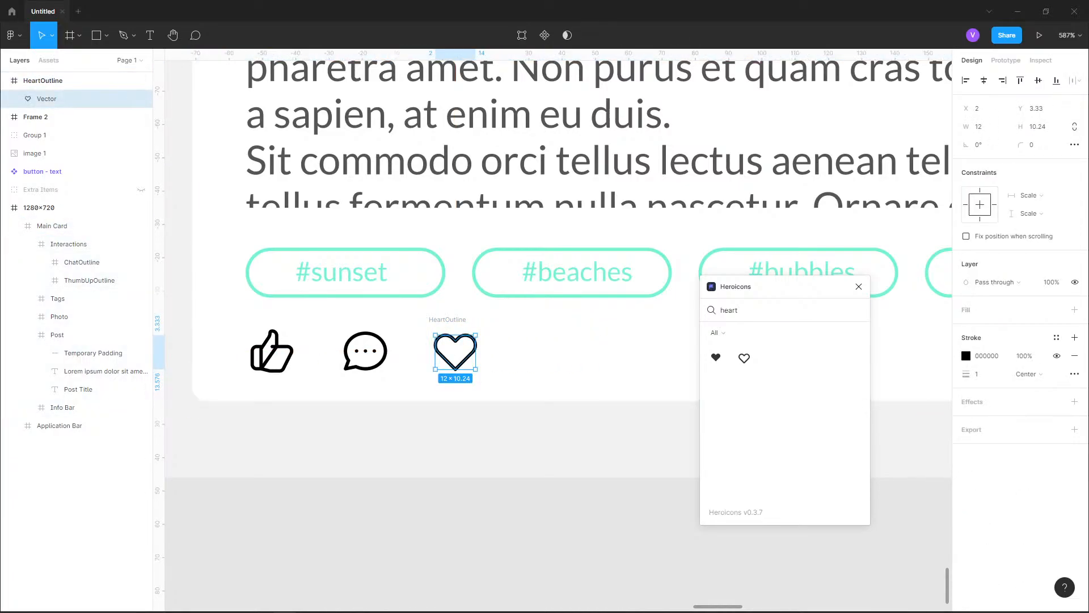
drag(62, 81, 74, 253)
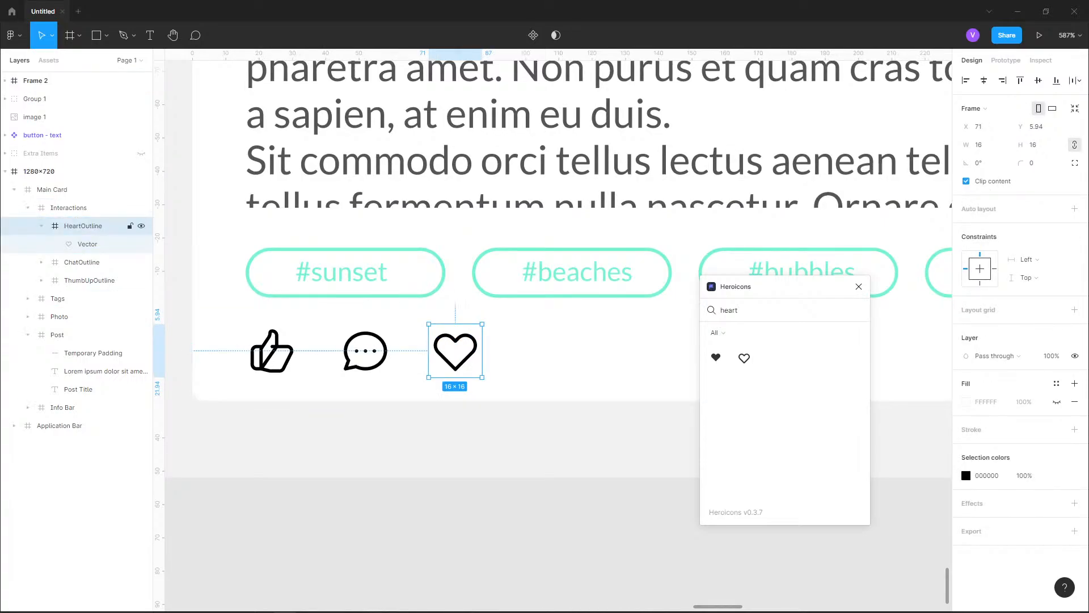
Check the gap between the heart and chat icons and nudge the heart to X 72
click(46, 225)
key(alt)
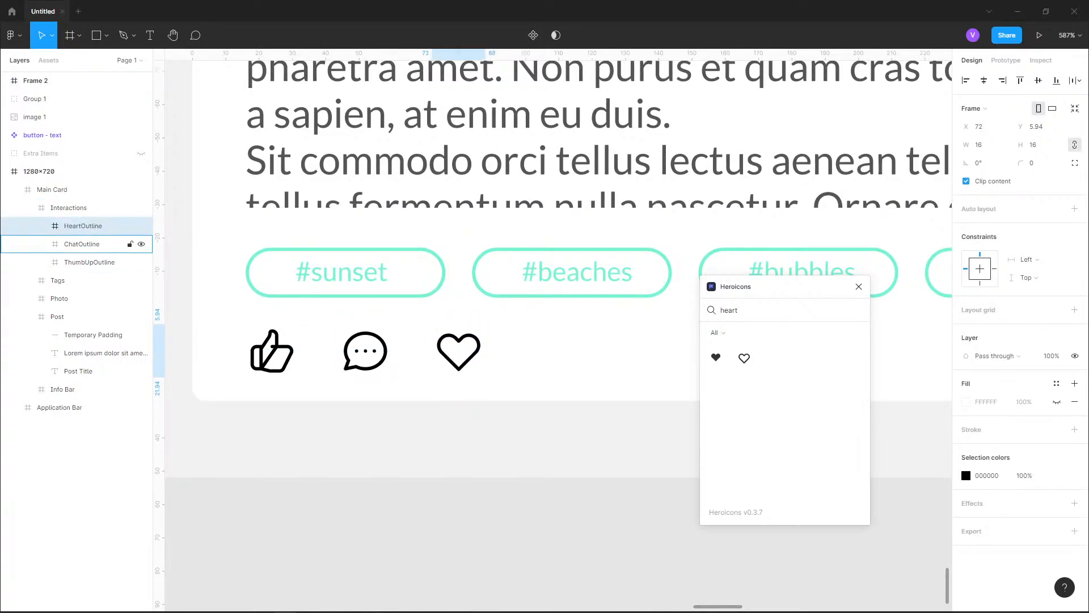
key(Right)
Check the reference design's interactions row, search Heroicons for "share" and insert the ShareOutline icon
drag(788, 287, 814, 295)
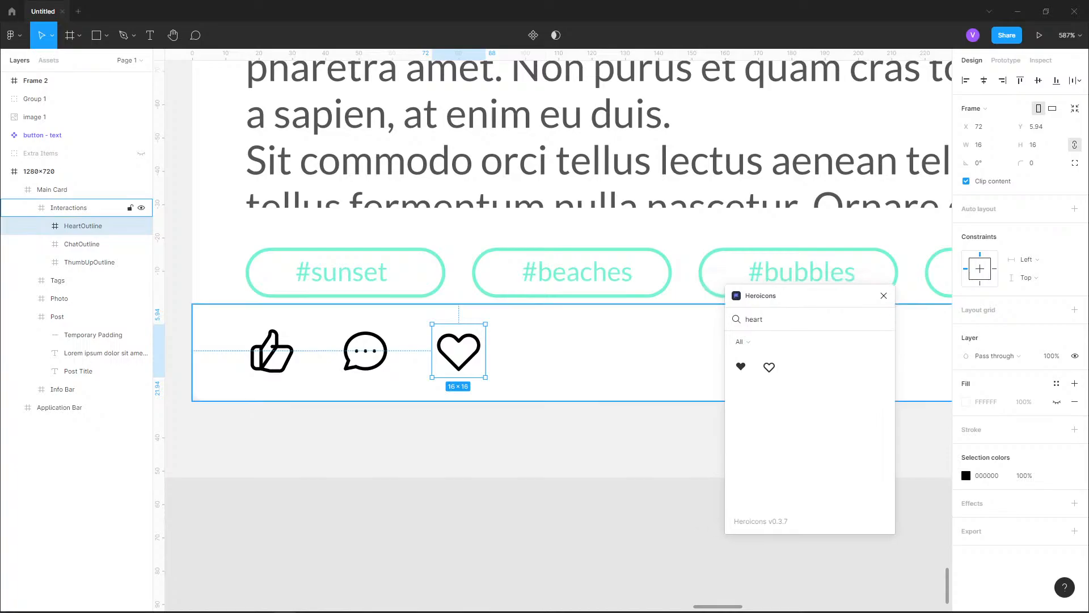
scroll(344, 492, down, 8)
scroll(536, 170, up, 6)
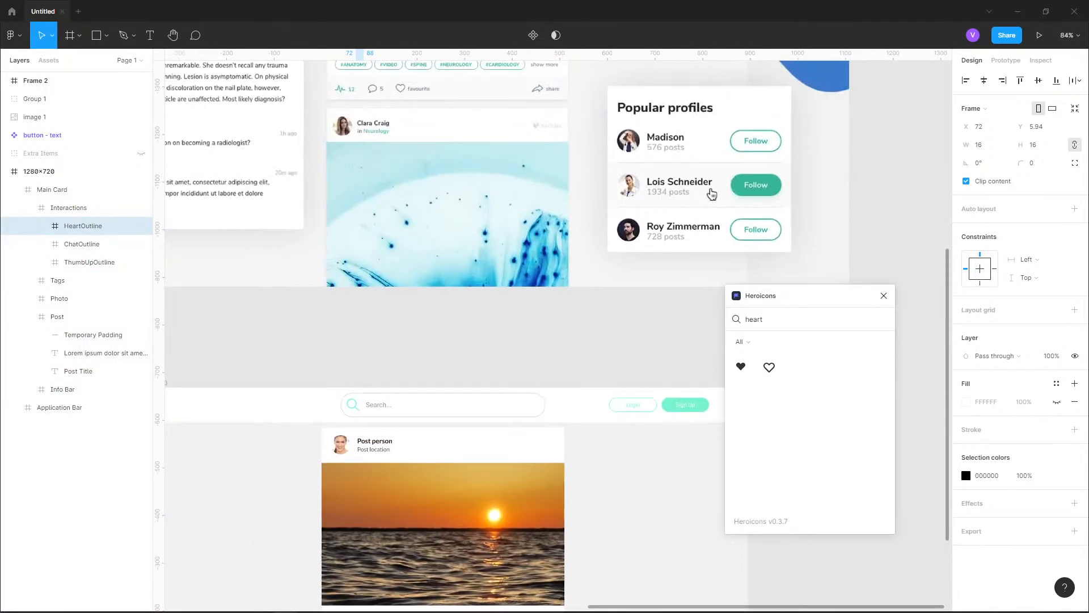
scroll(537, 167, up, 4)
scroll(533, 168, down, 4)
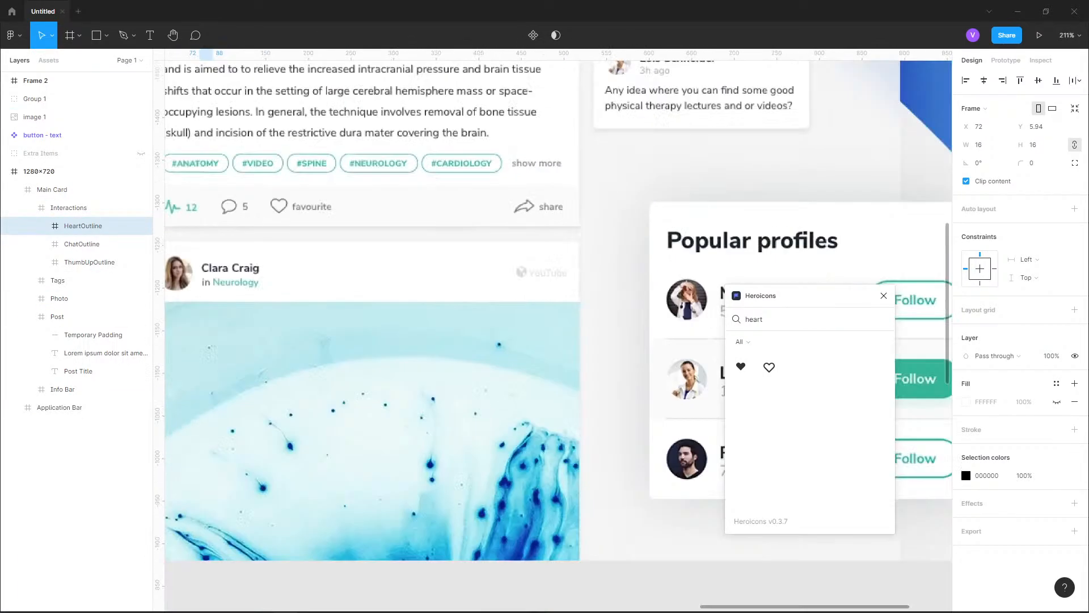
drag(510, 559, 529, 100)
scroll(432, 375, up, 5)
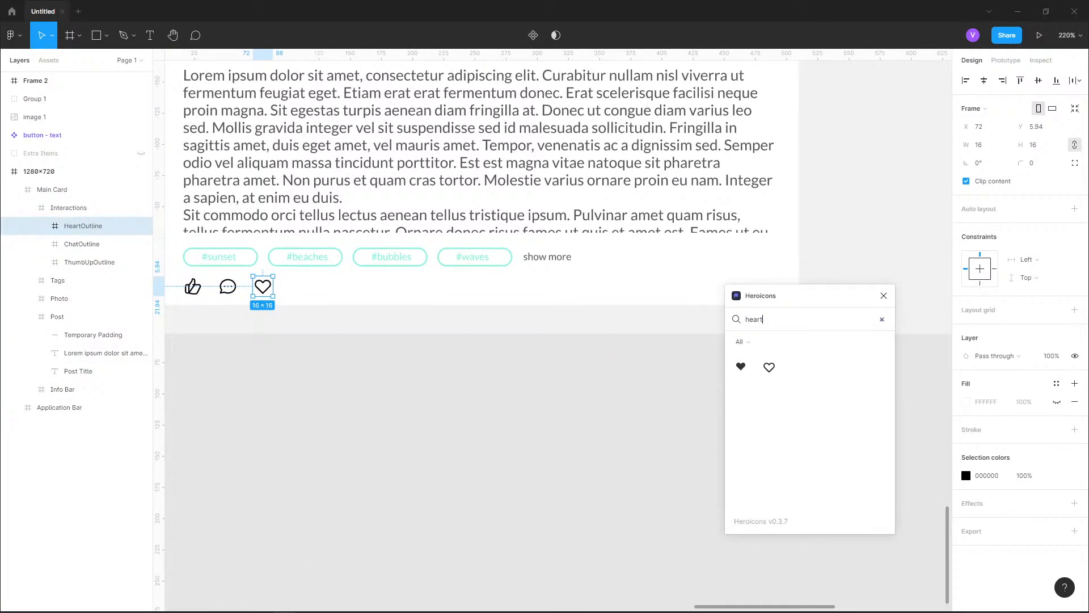
key(ctrl+a)
text(share)
click(769, 367)
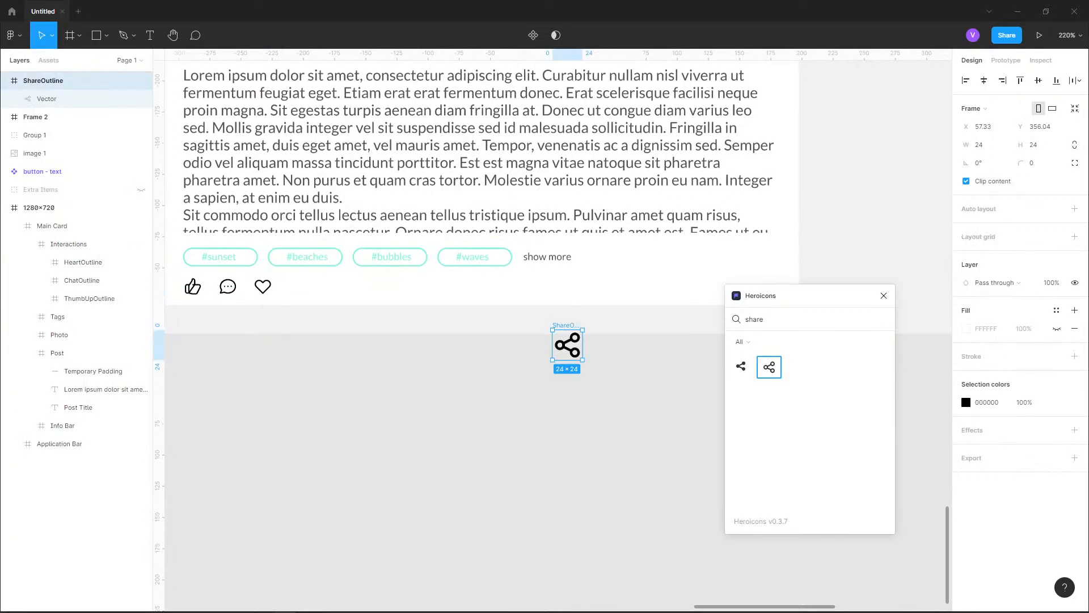
Resize the ShareOutline icon proportionally to 16 wide and set its vector's stroke weight to 1
click(1075, 145)
click(980, 145)
text(16)
key(Return)
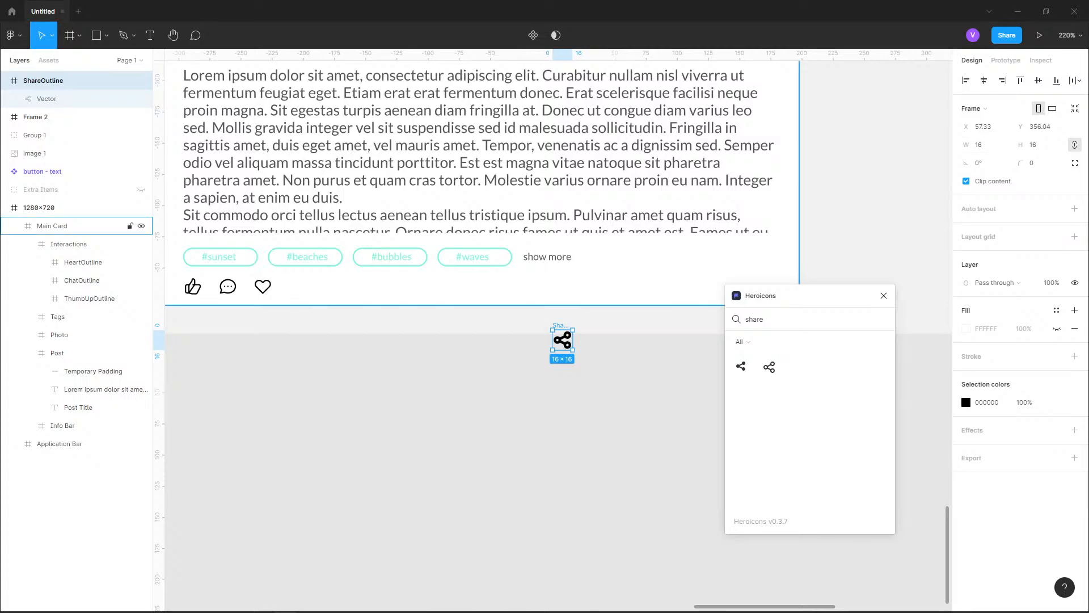
click(46, 99)
click(981, 374)
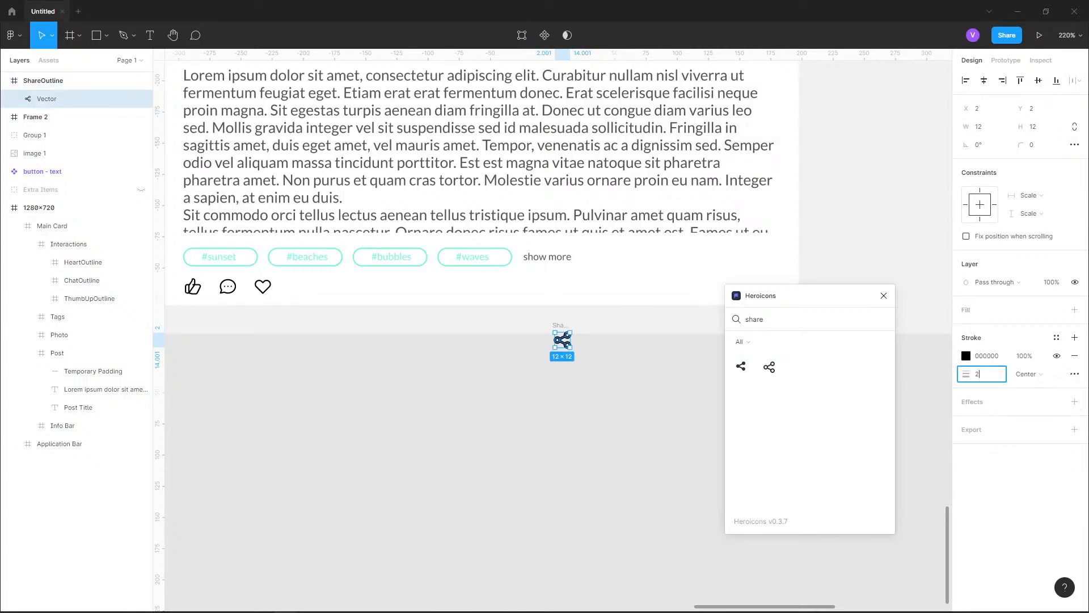
text(1)
key(Return)
Move the whole ShareOutline frame into the Interactions row beside the heart at X 97, Y 7, and close Heroicons
scroll(403, 318, up, 3)
drag(689, 358, 249, 257)
scroll(248, 258, left, 5)
key(ctrl+z)
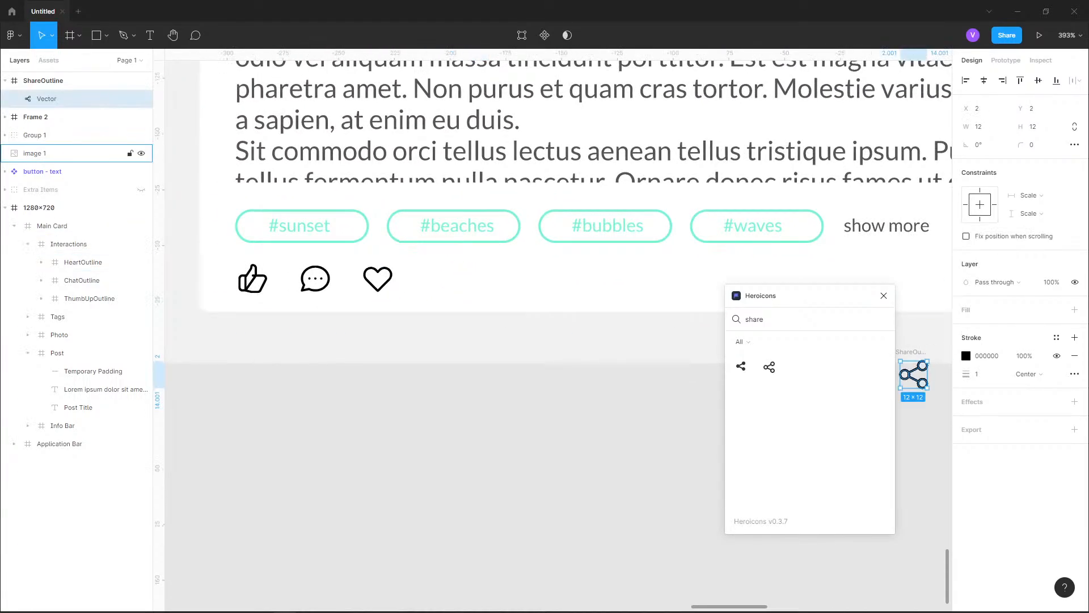
click(57, 80)
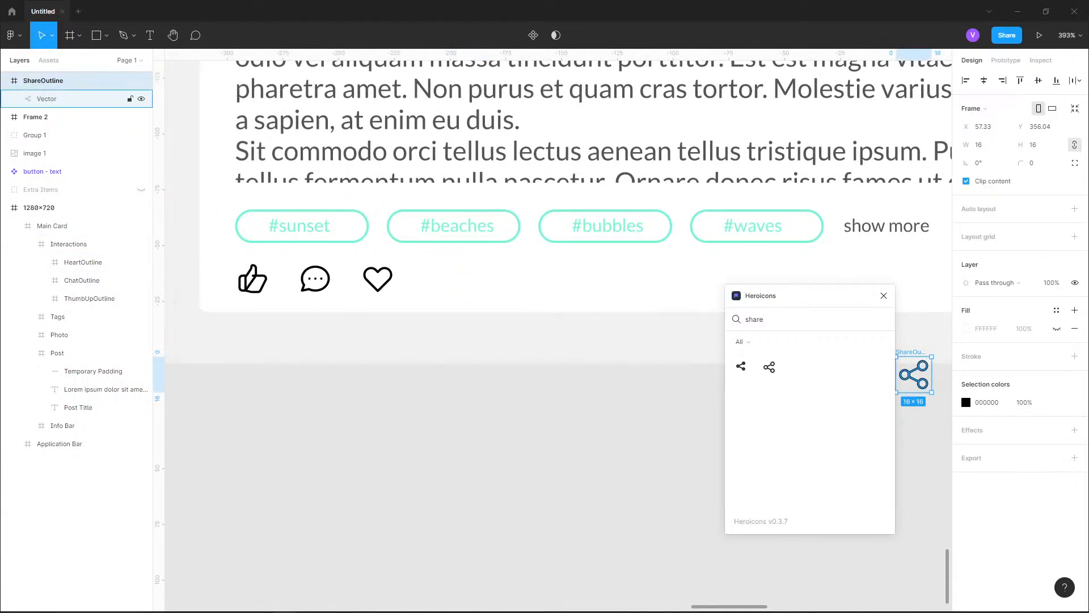
drag(913, 374, 434, 280)
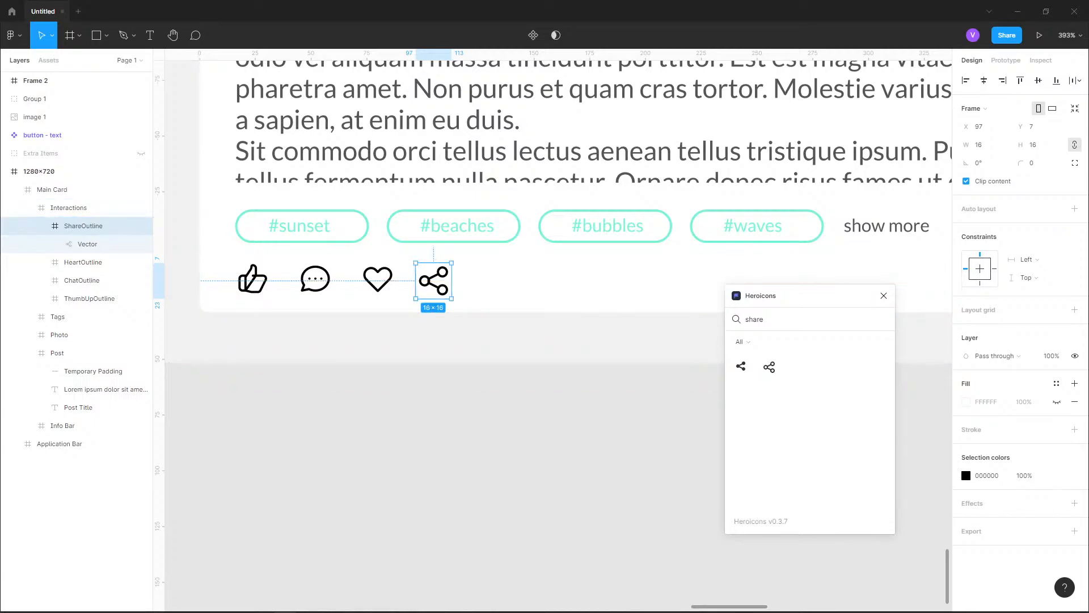
click(884, 295)
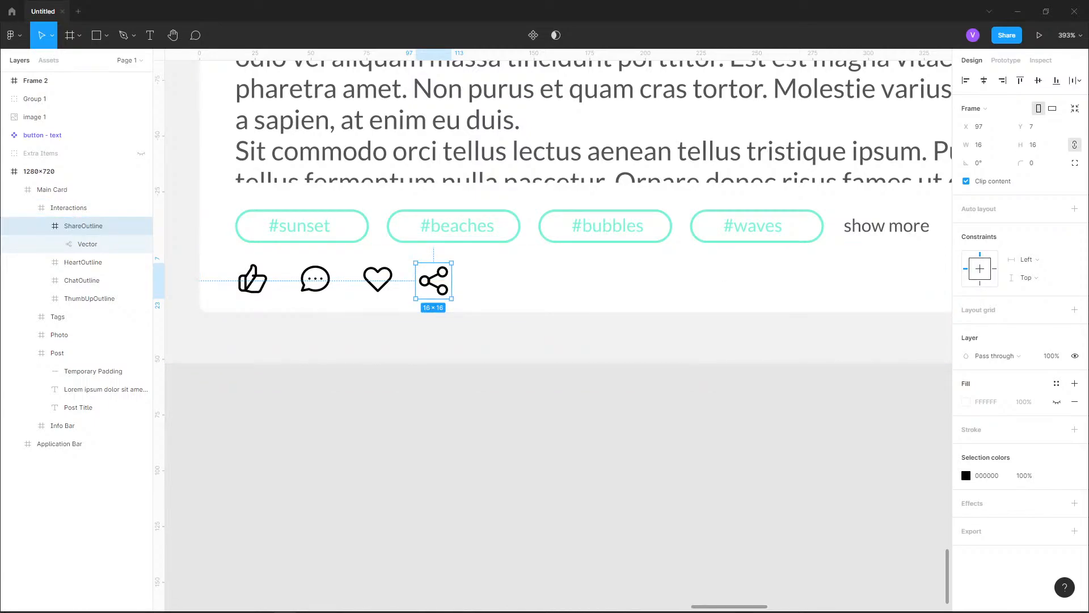
key(alt)
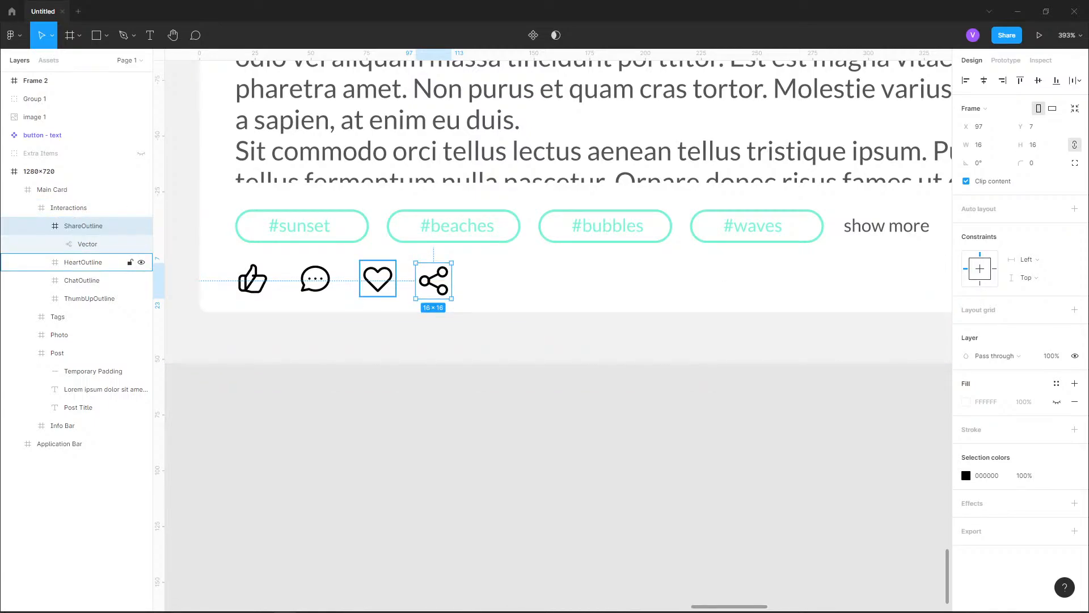
Move the share icon to the far right end of the Interactions row at X 476, Y 7
scroll(370, 358, down, 2)
drag(370, 357, 286, 413)
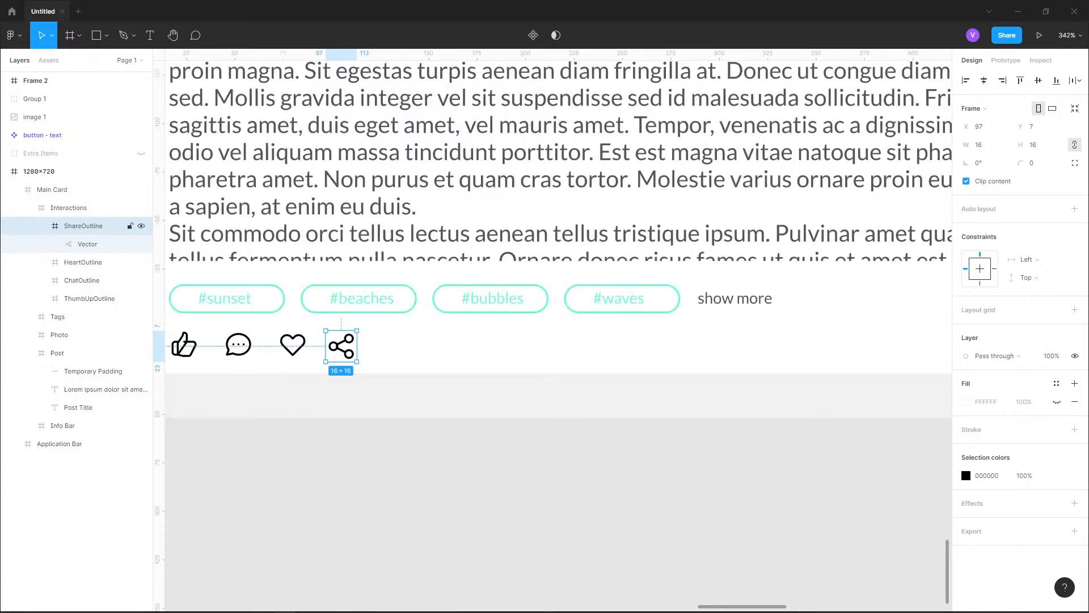
drag(341, 345, 536, 350)
scroll(538, 357, up, 6)
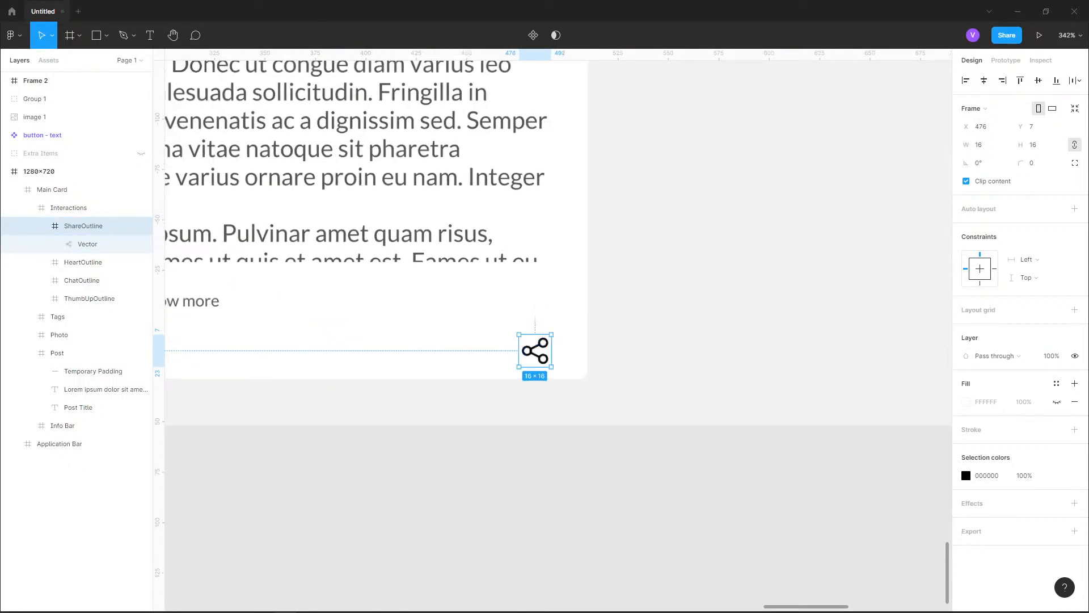
Nudge the share icon to X 478, checking for a 16 px gap from the Interactions frame's right edge
click(68, 208)
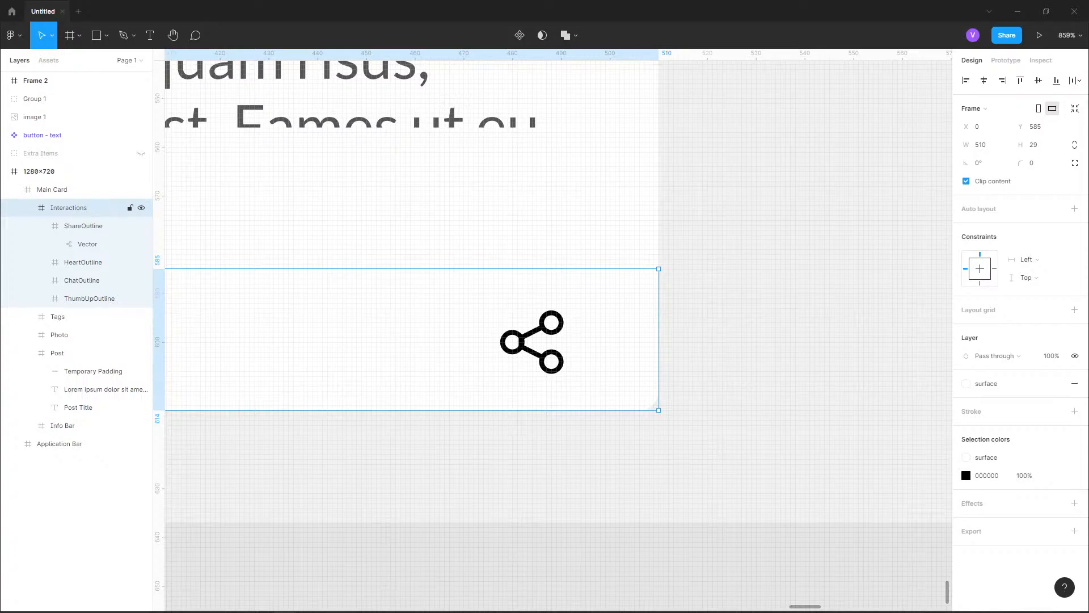
double_click(531, 342)
key(alt)
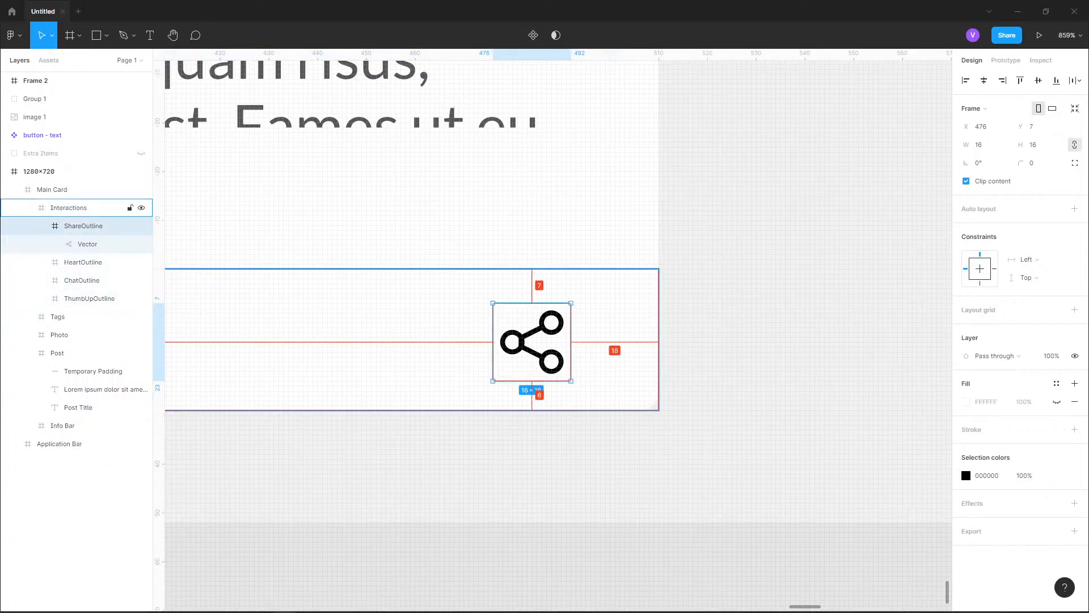
key(Right)
key(Right)
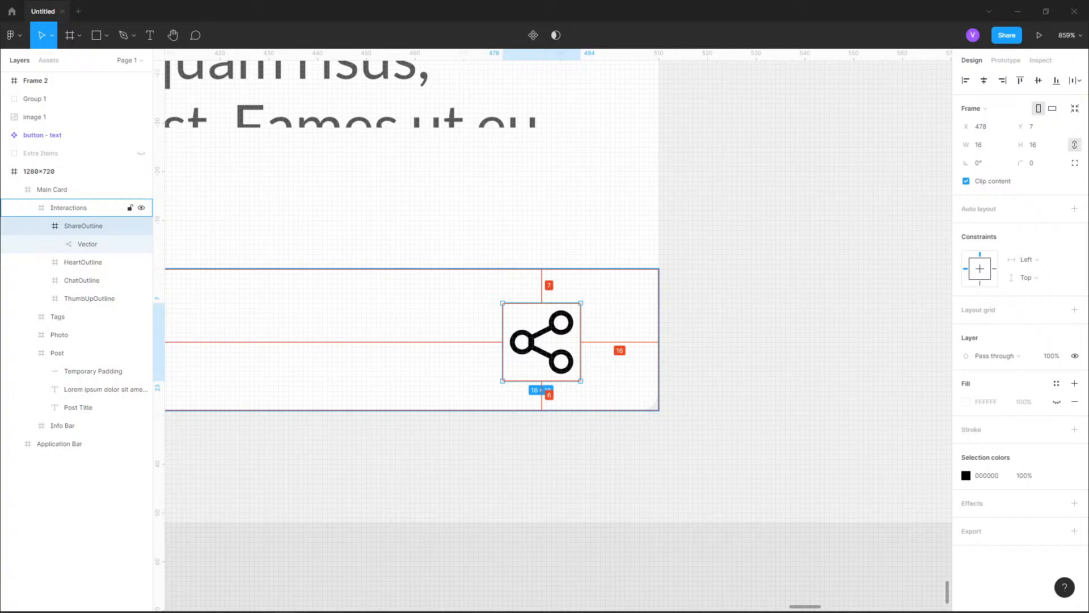
Examine the finished icon row on the card and compare it with the reference design's interactions row
scroll(656, 104, down, 10)
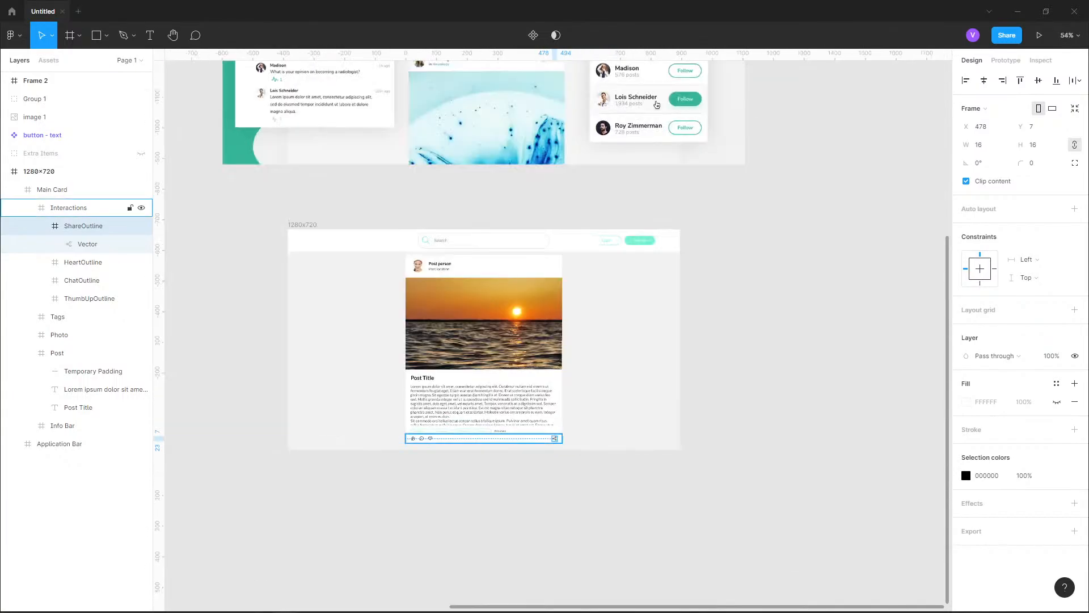
drag(501, 170, 559, 383)
drag(559, 244, 600, 291)
scroll(548, 351, up, 5)
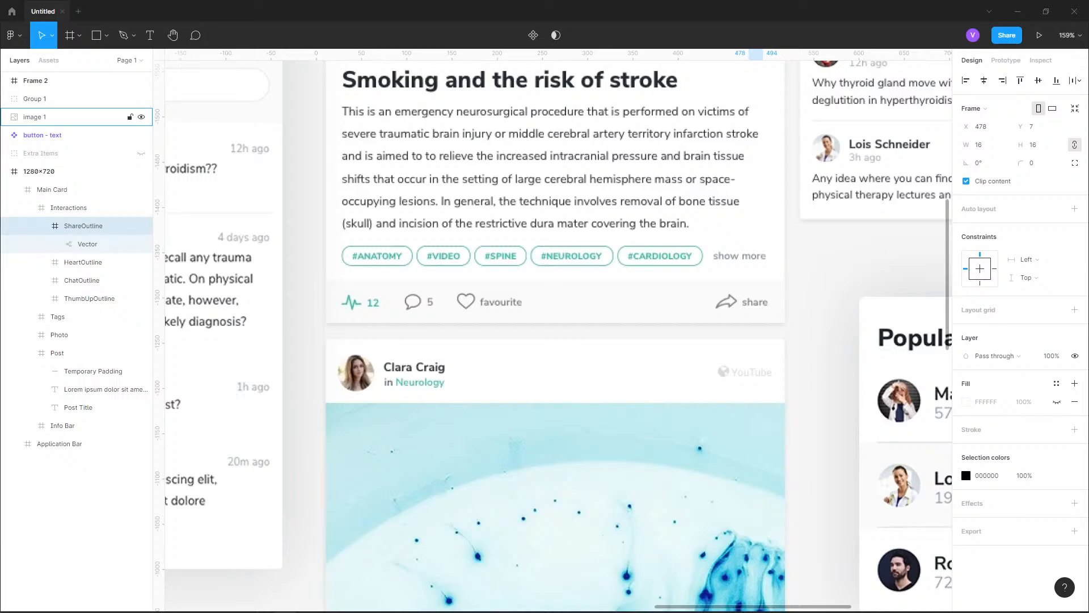
Move the share icon left within the Interactions row to X 446, Y 7, making room for a label
scroll(531, 278, down, 6)
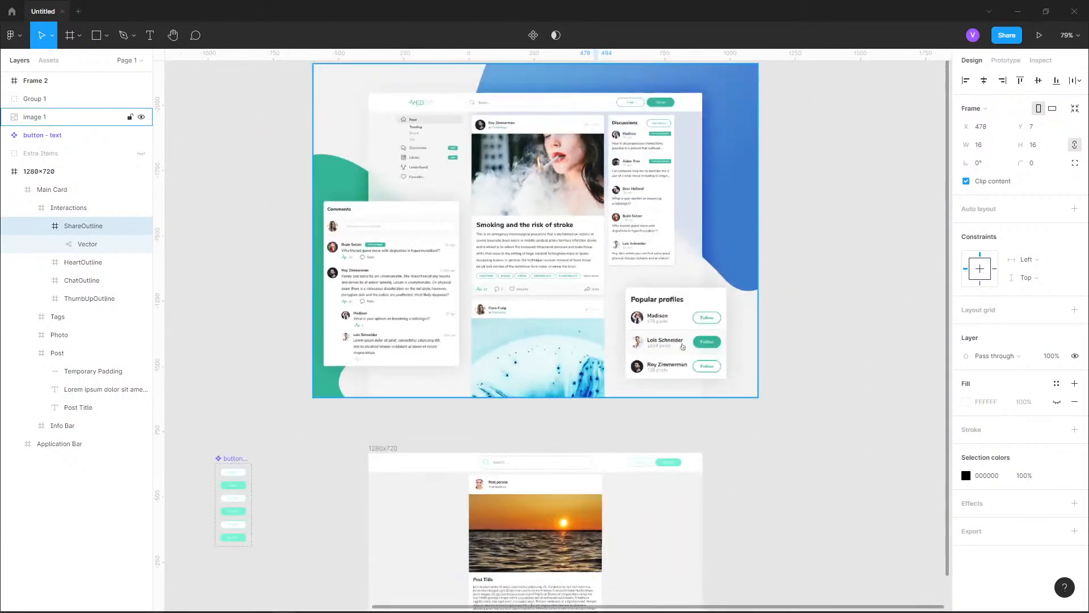
drag(434, 602, 415, 333)
scroll(416, 332, up, 4)
drag(755, 376, 574, 397)
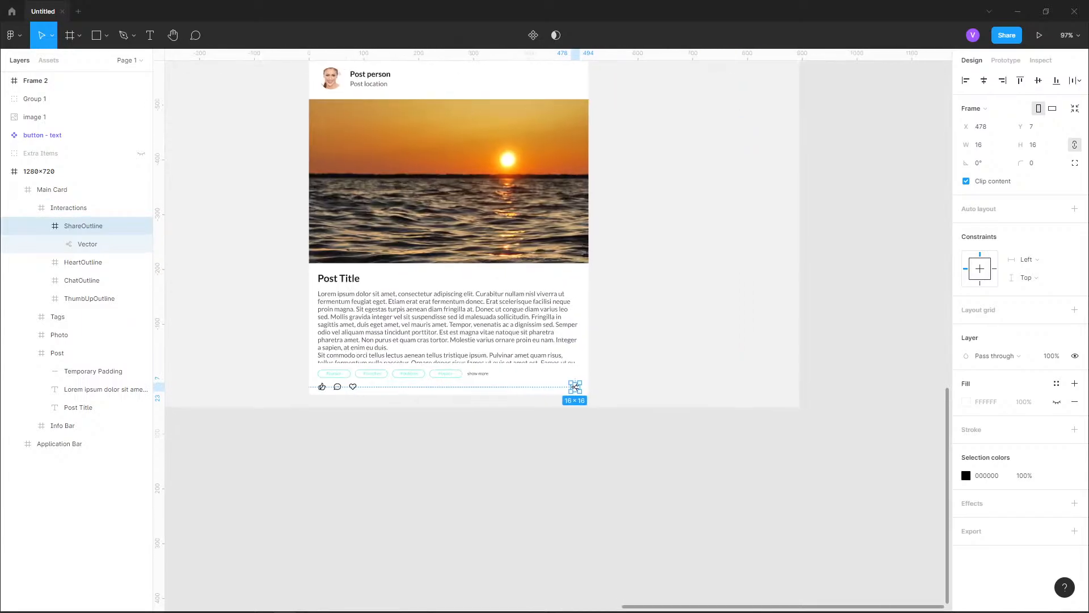
scroll(574, 397, up, 8)
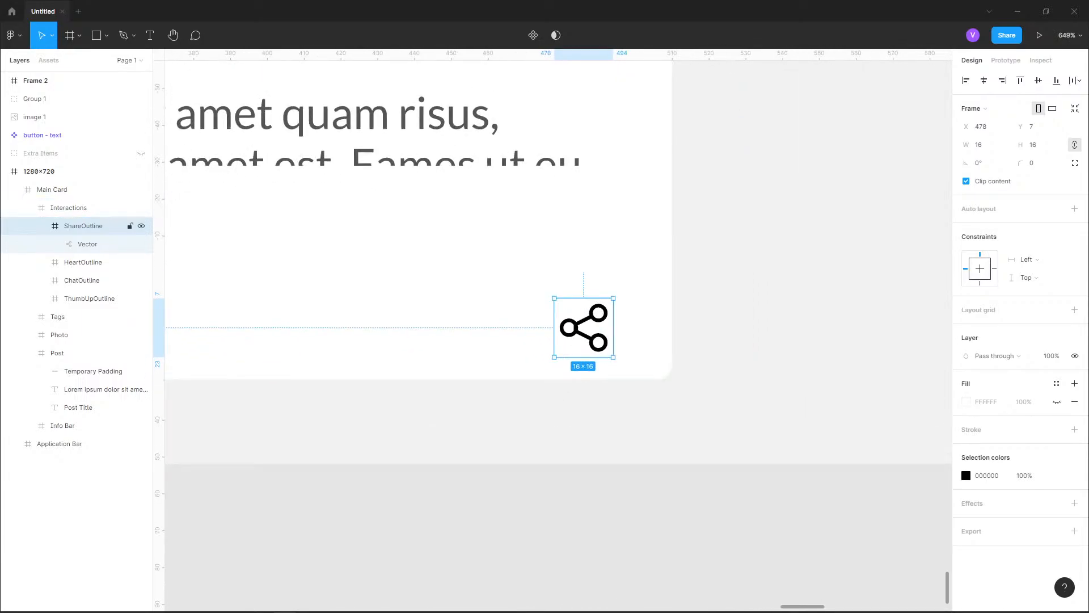
drag(588, 328, 470, 328)
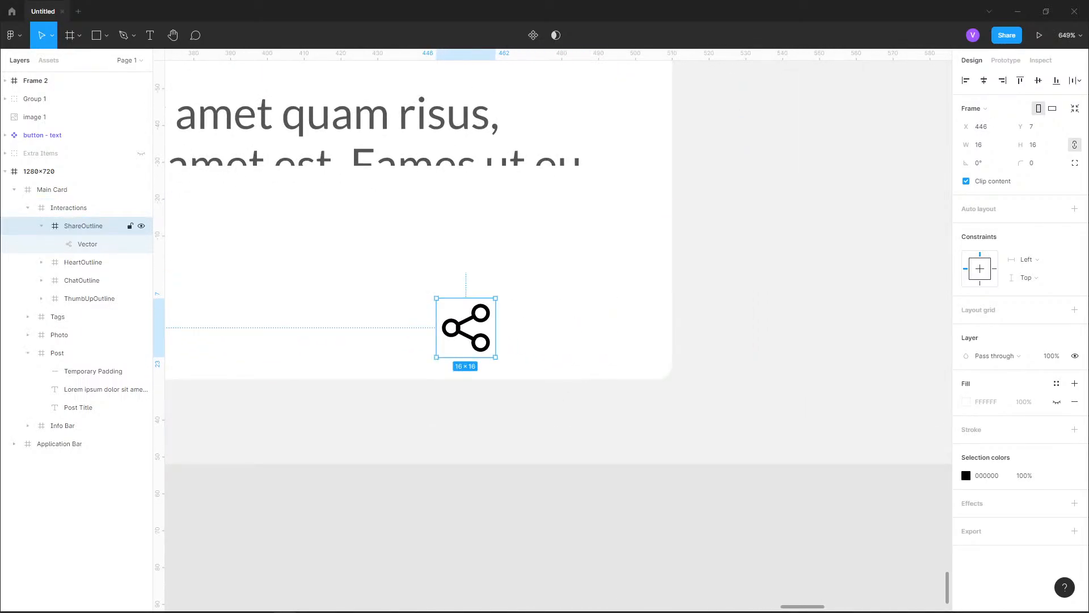
Add a text label reading "share" just to the right of the share icon
click(46, 226)
click(150, 36)
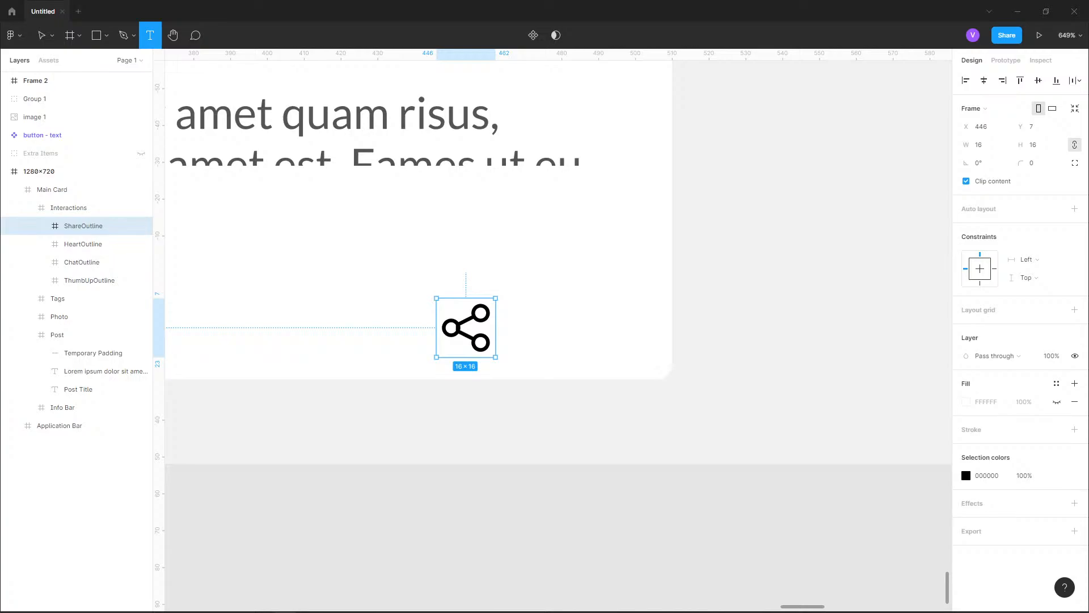
click(506, 329)
text(share)
key(Escape)
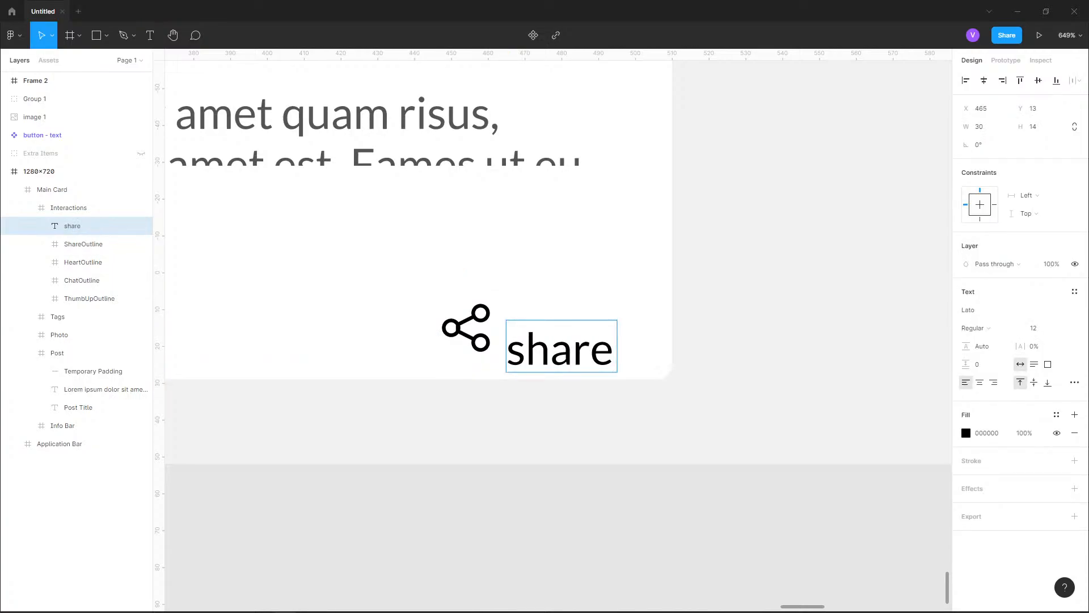
Position the share label at X 466, Y 8, leaving a 4 px gap from its icon
key(Escape)
drag(562, 347, 569, 329)
key(alt)
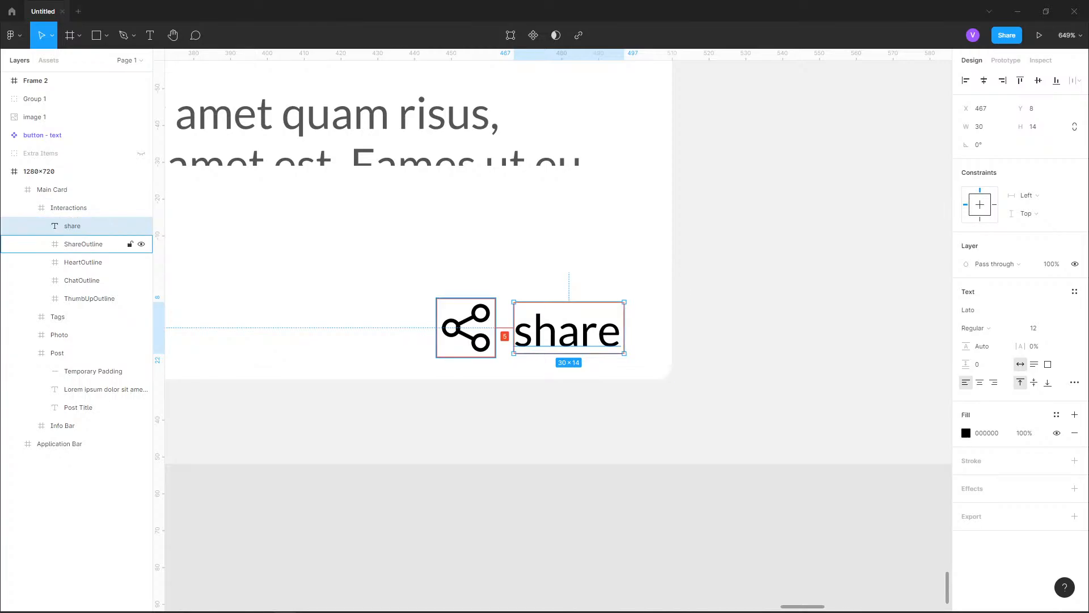
key(Left)
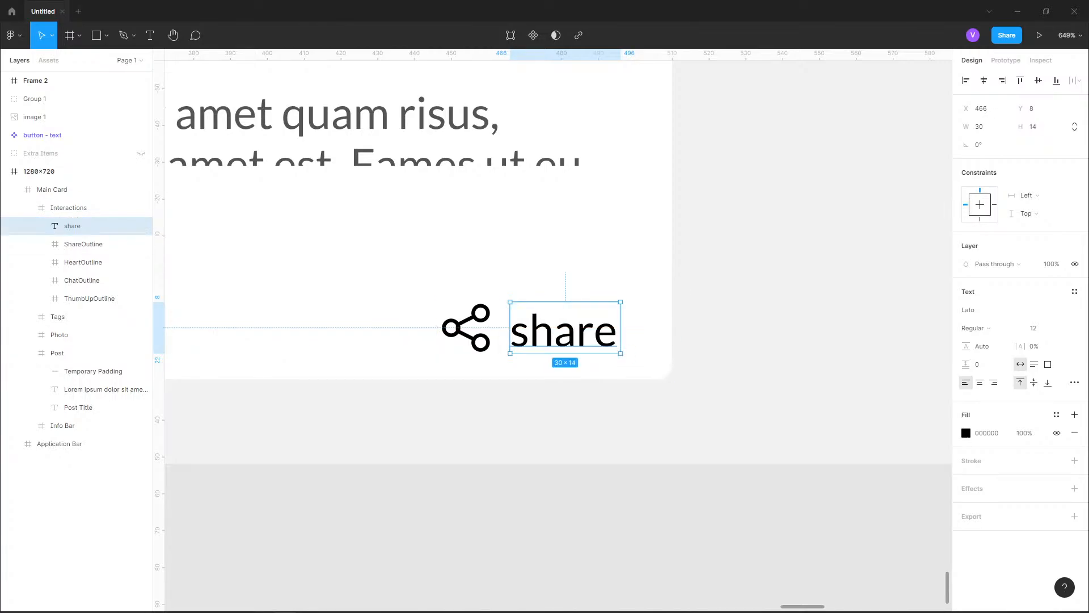
key(Escape)
Examine the reference design's interactions row for its icon labels and spacing, and compare it with the card
scroll(554, 369, down, 6)
drag(554, 369, 737, 291)
scroll(552, 423, down, 3)
drag(556, 340, 537, 542)
drag(535, 238, 493, 427)
drag(479, 278, 511, 391)
scroll(510, 392, up, 5)
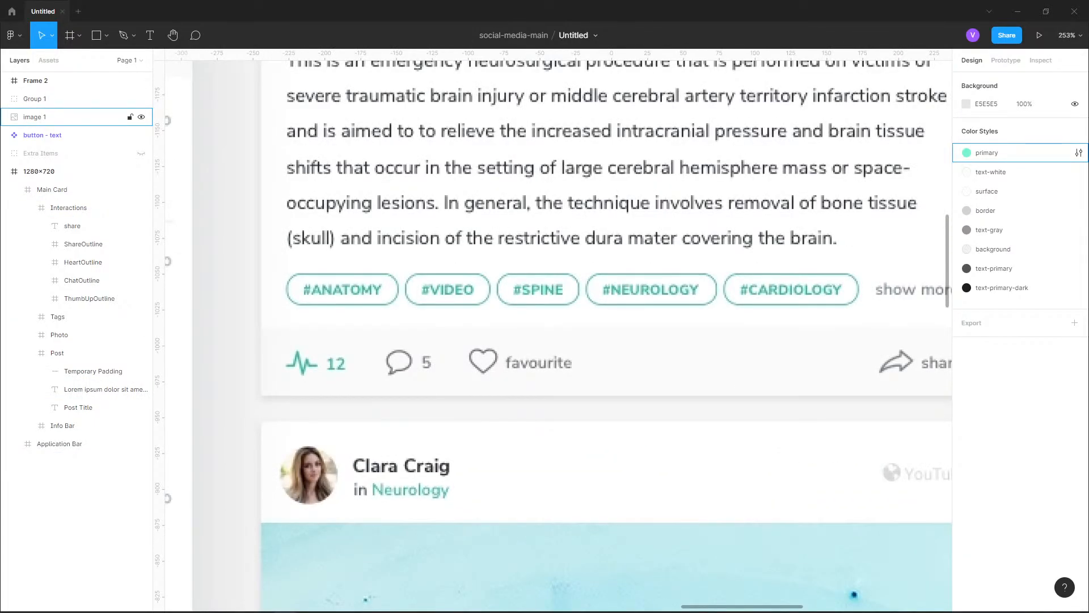
scroll(503, 396, down, 4)
drag(502, 414, 485, 191)
drag(494, 494, 526, 292)
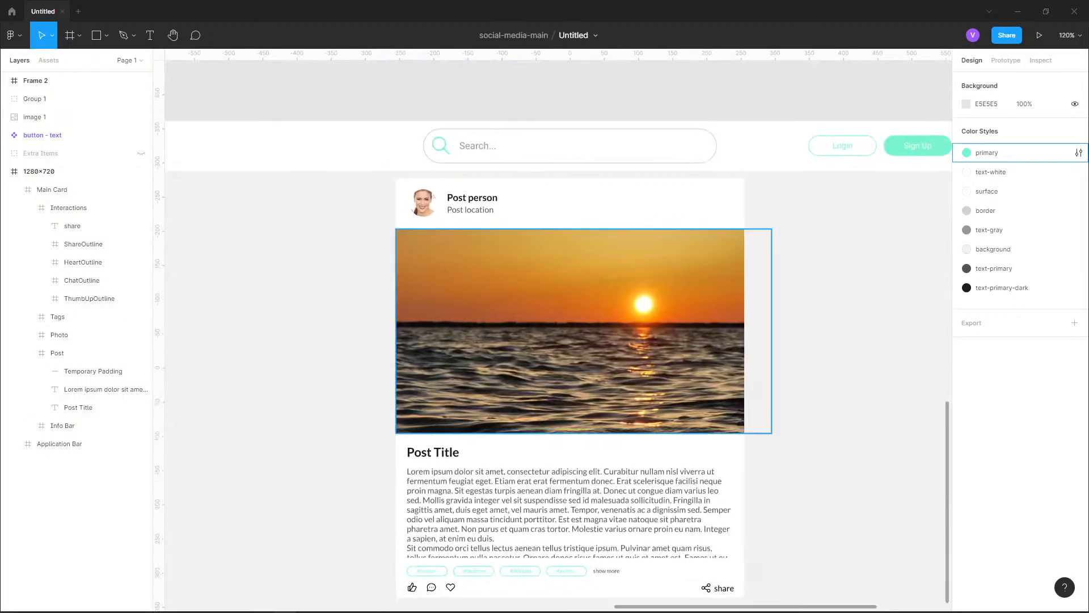
Spread out the interaction icons by moving the heart icon to X 96 and the chat icon to X 54
scroll(423, 346, down, 5)
scroll(423, 346, up, 10)
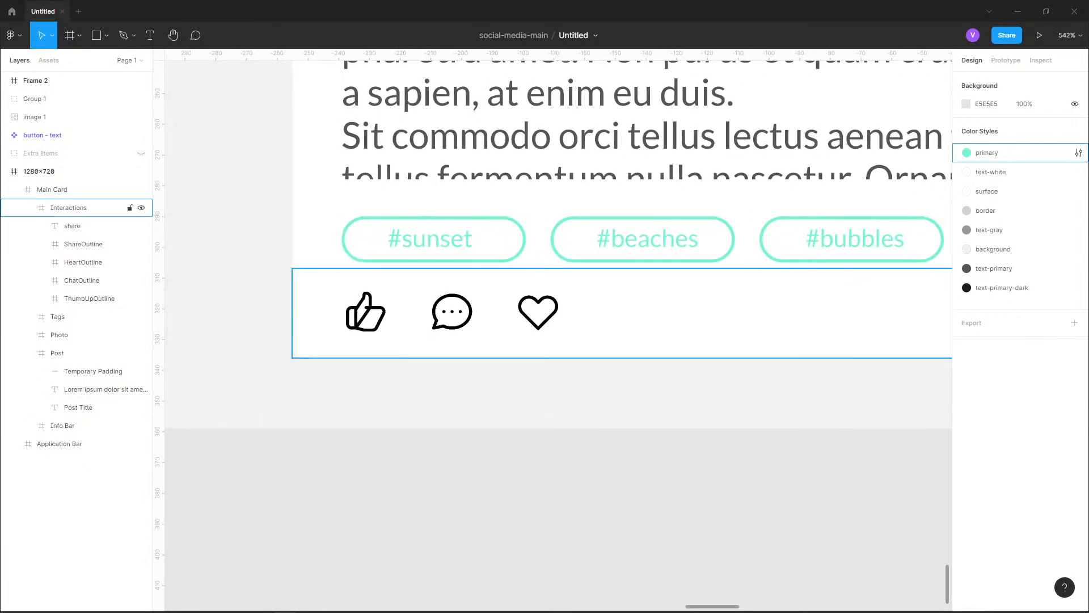
click(538, 311)
double_click(538, 312)
double_click(538, 311)
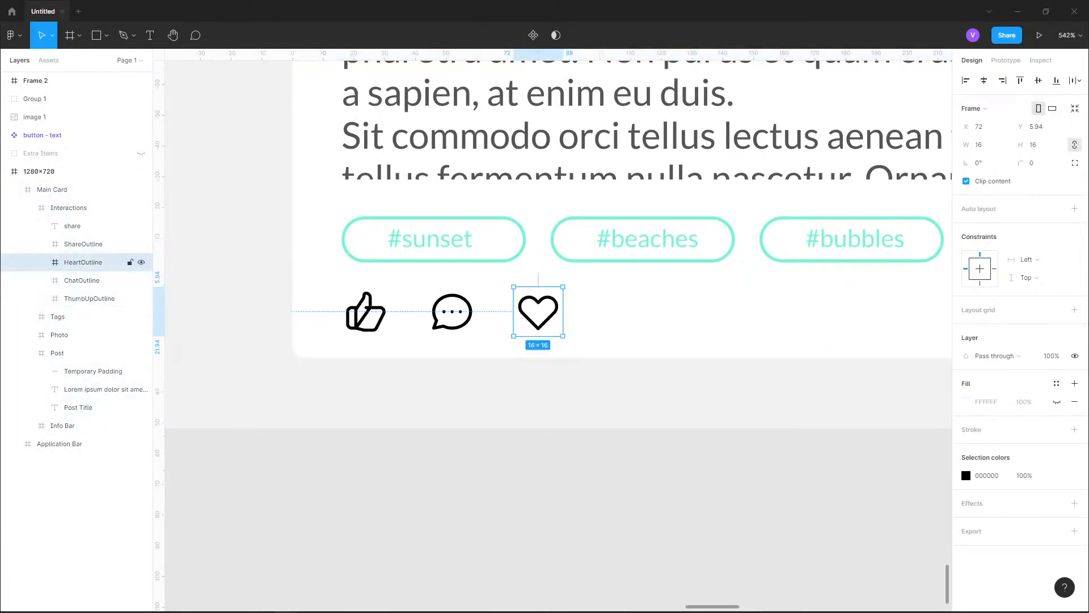
drag(538, 312, 611, 311)
click(453, 312)
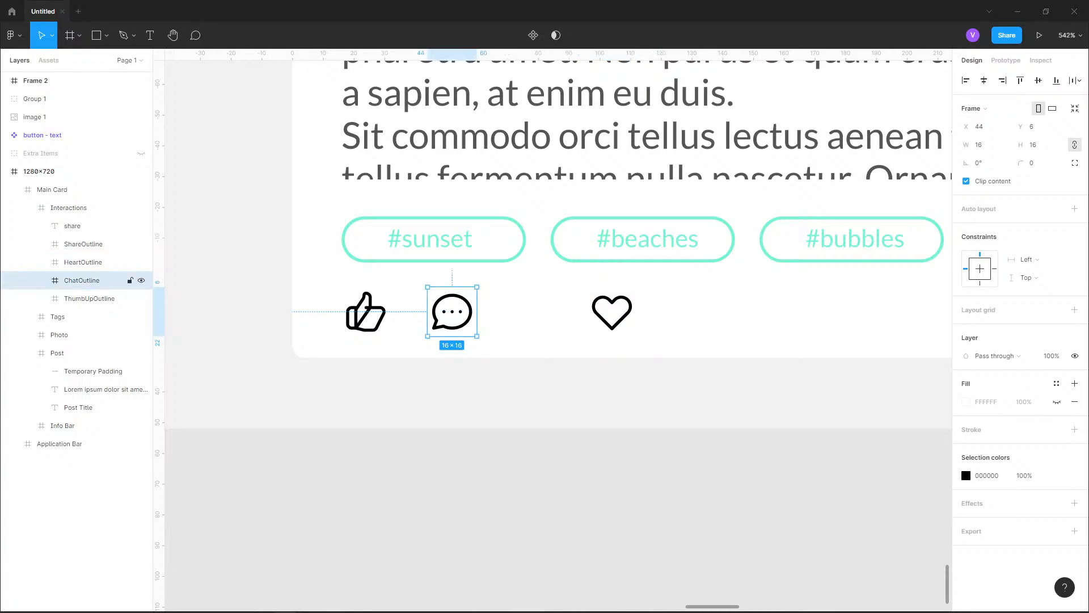
drag(452, 312, 483, 312)
scroll(483, 312, right, 3)
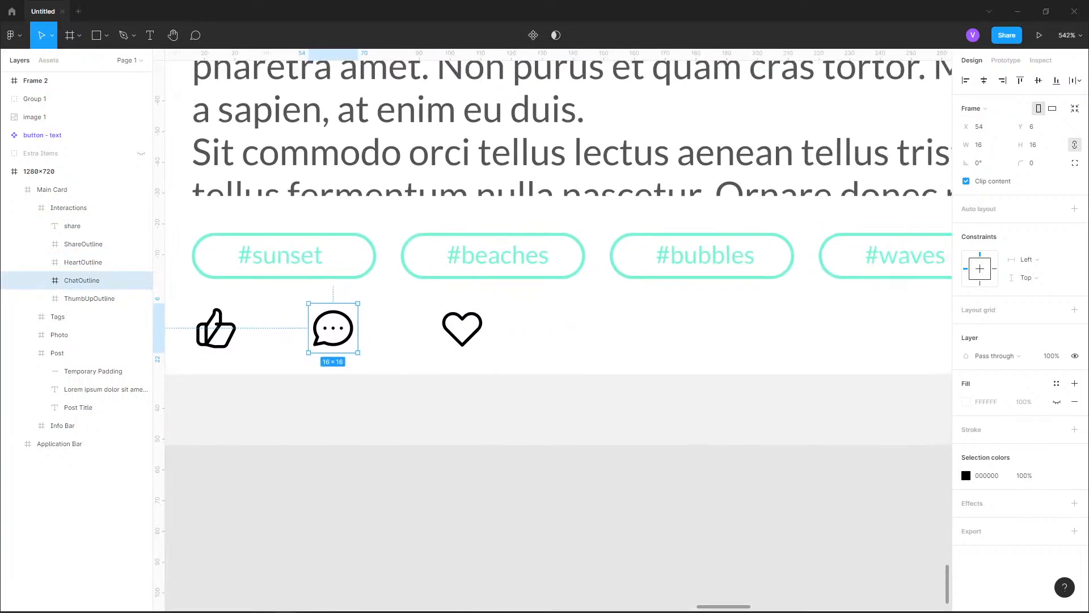
Add a text label reading "favorite" to the right of the heart icon
click(462, 328)
click(150, 36)
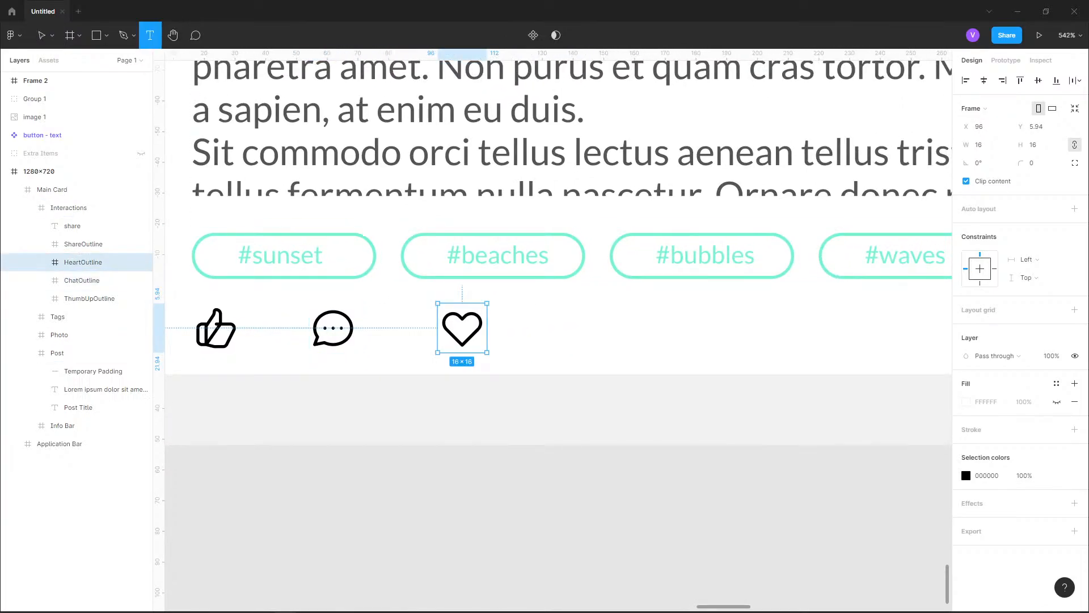
click(492, 332)
text(ur)
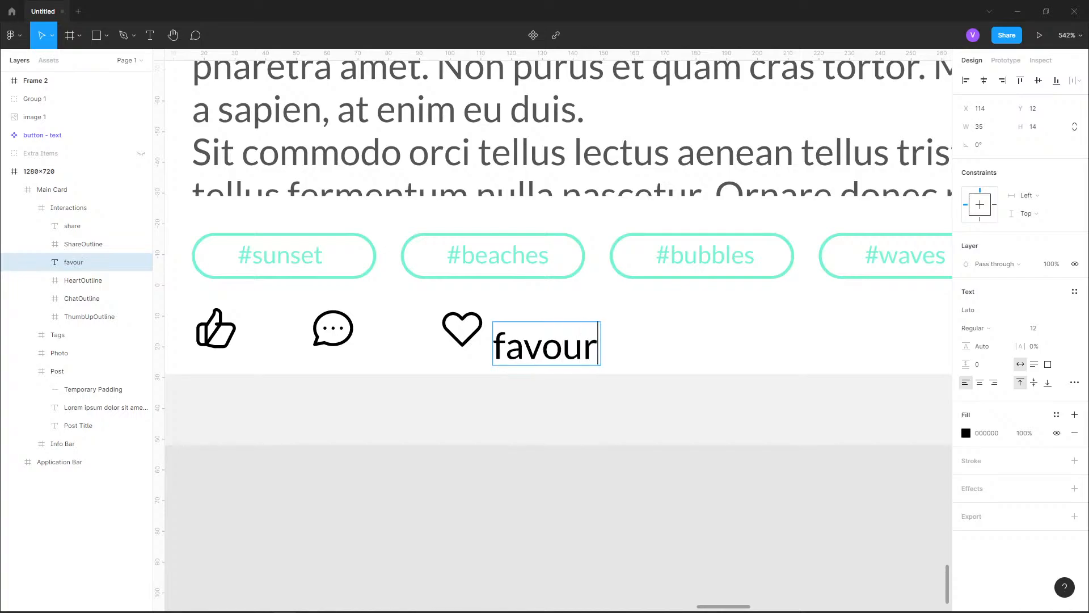
key(BackSpace)
key(BackSpace)
text(rite)
key(Escape)
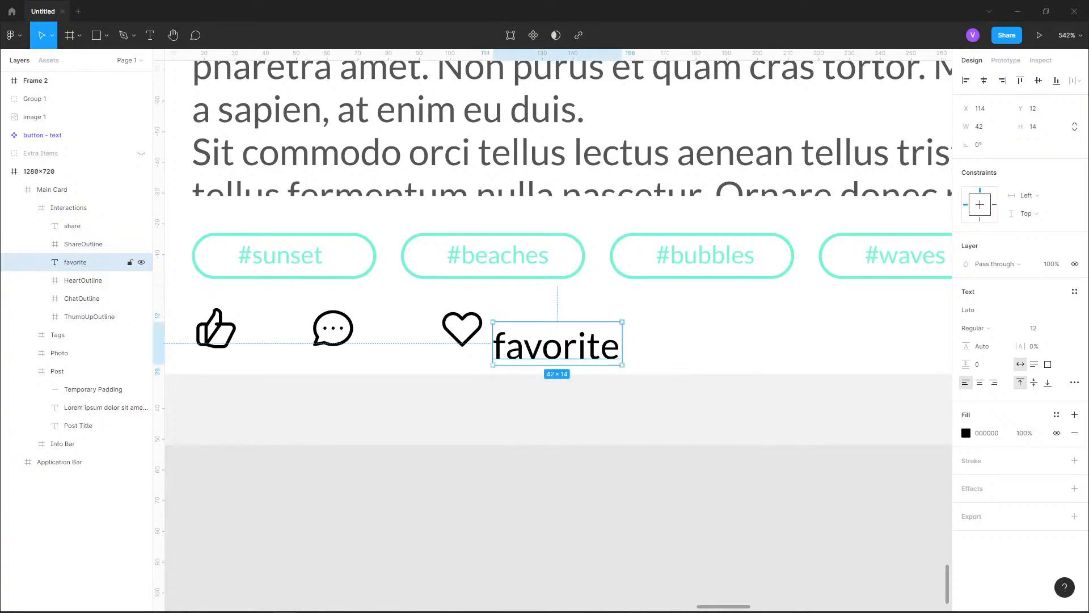
Position the favorite label at X 116, Y 7, leaving a 4 px gap from the heart icon
drag(556, 343, 559, 328)
key(alt)
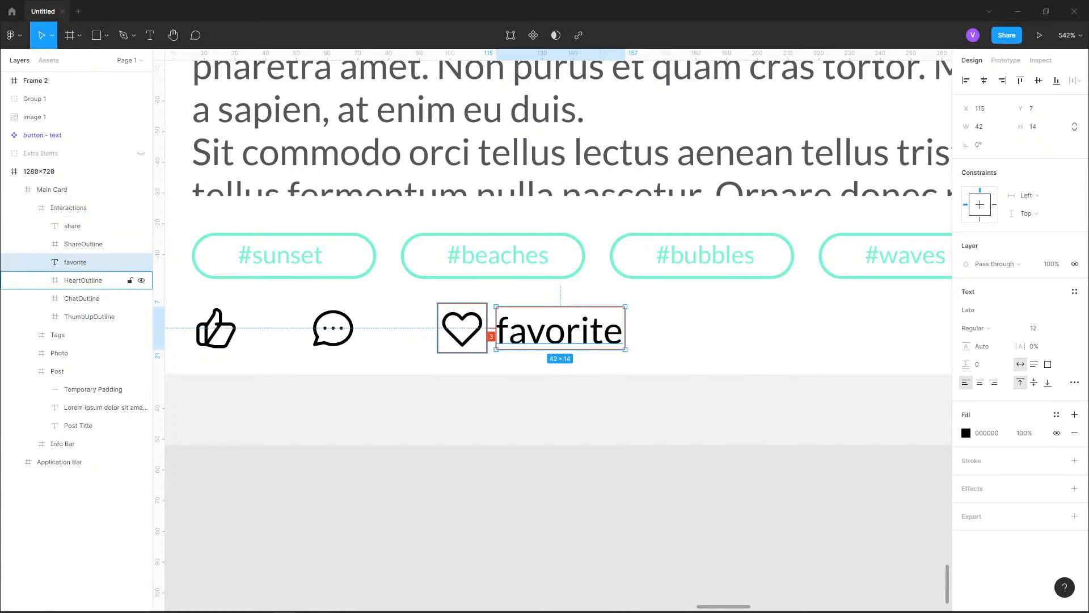
key(Right)
key(alt)
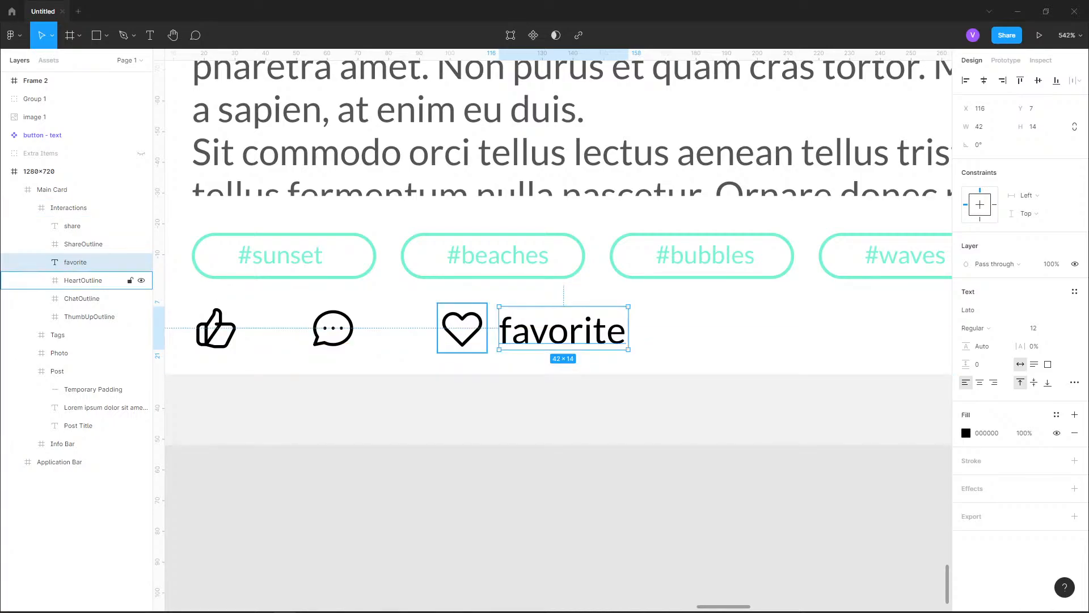
Move the heart icon and favorite label together to X 125 and X 145, and check the spacing from the chat icon
shift+click(83, 281)
drag(559, 329, 648, 329)
click(82, 299)
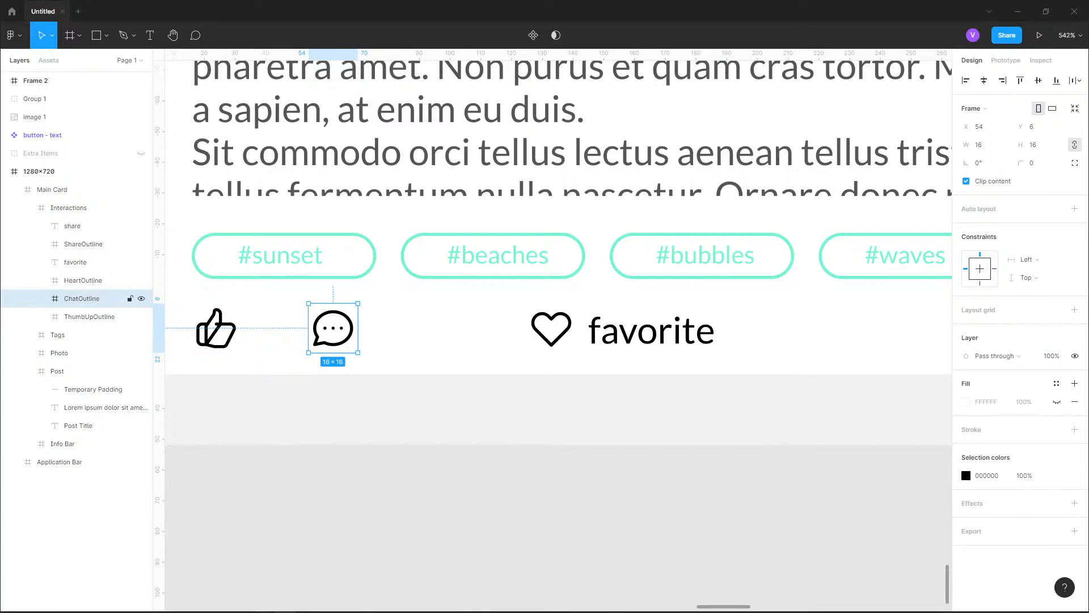
click(448, 330)
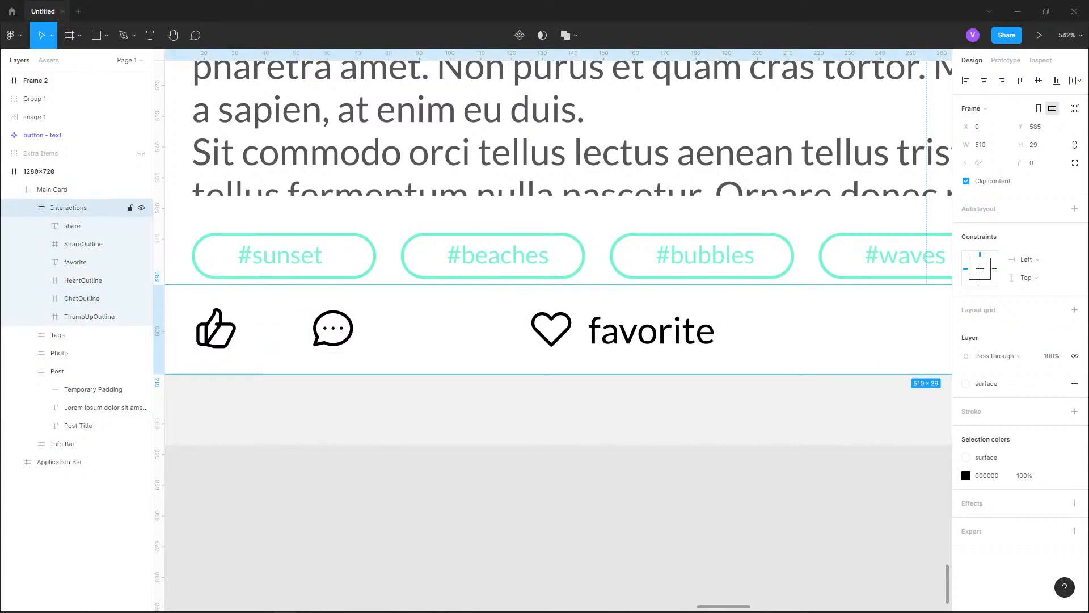
double_click(333, 328)
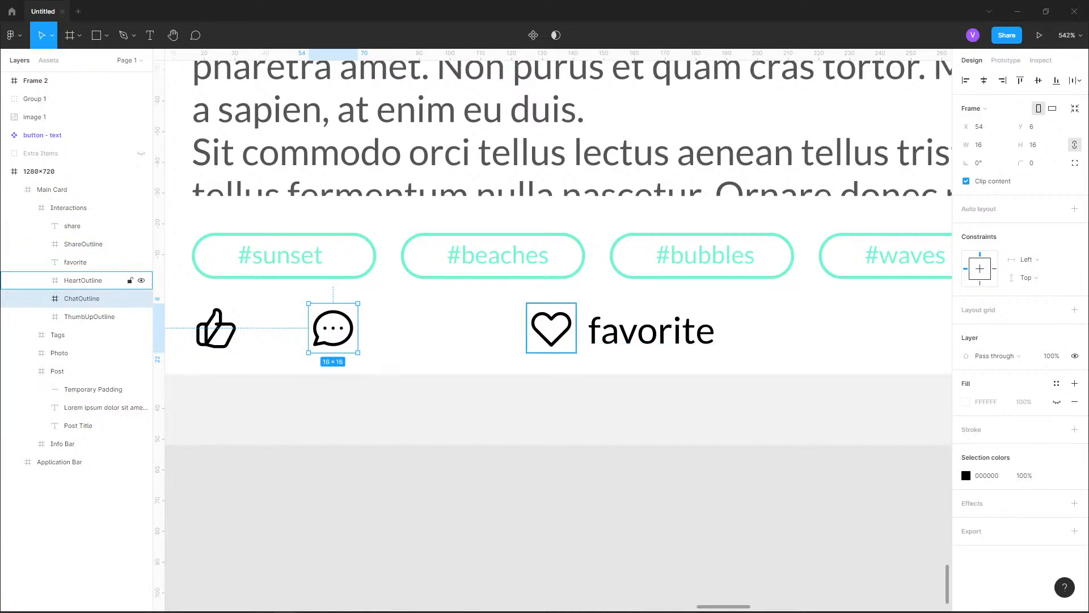
shift+click(83, 280)
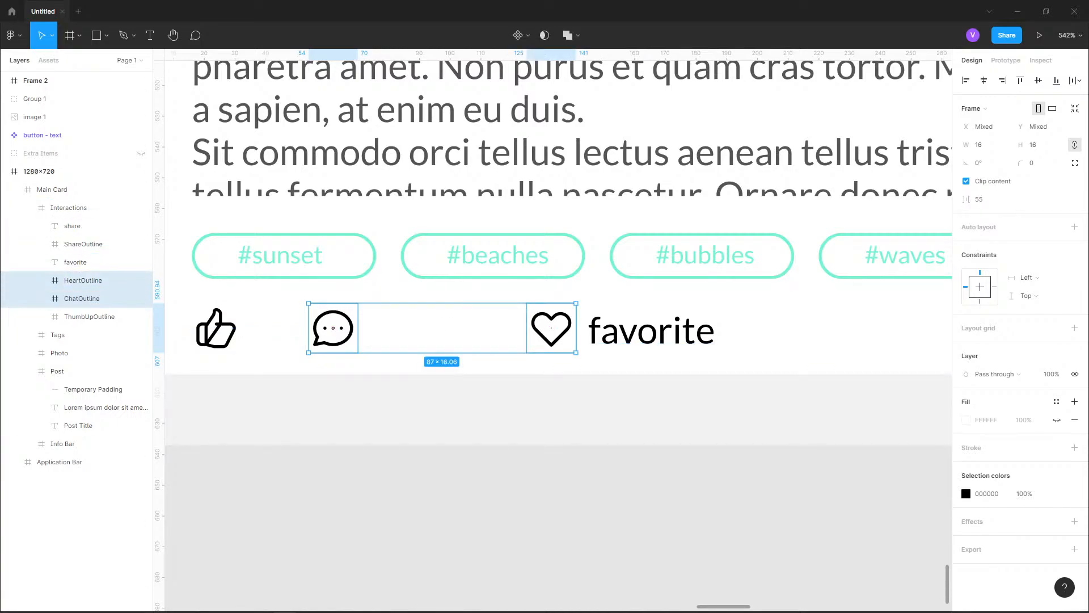
key(Escape)
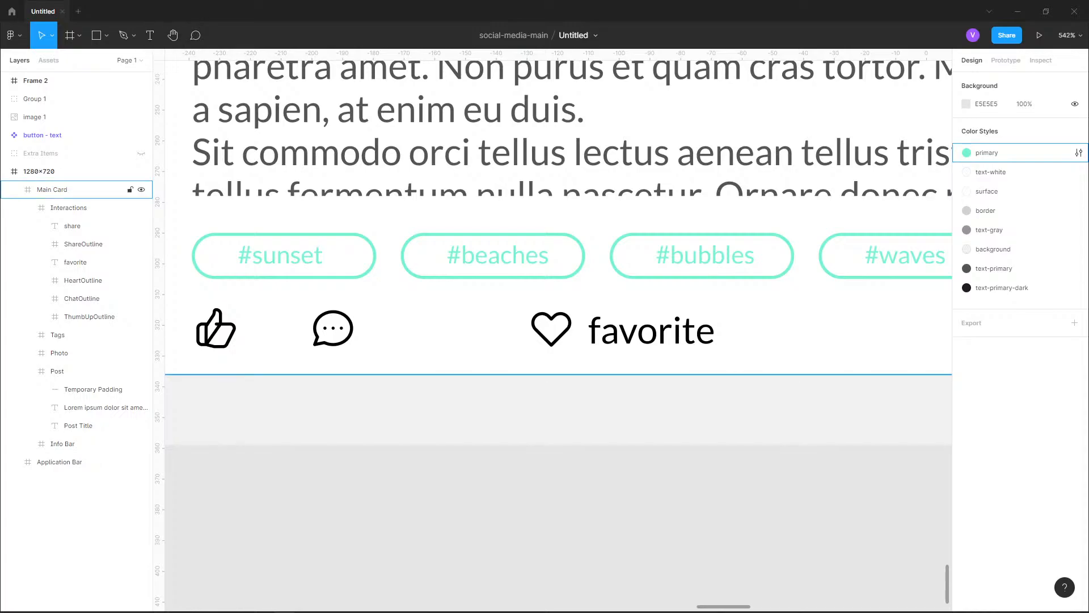
Add a text label reading "5" beside the chat icon and position it at X 75, Y 7
double_click(333, 329)
double_click(333, 329)
double_click(333, 329)
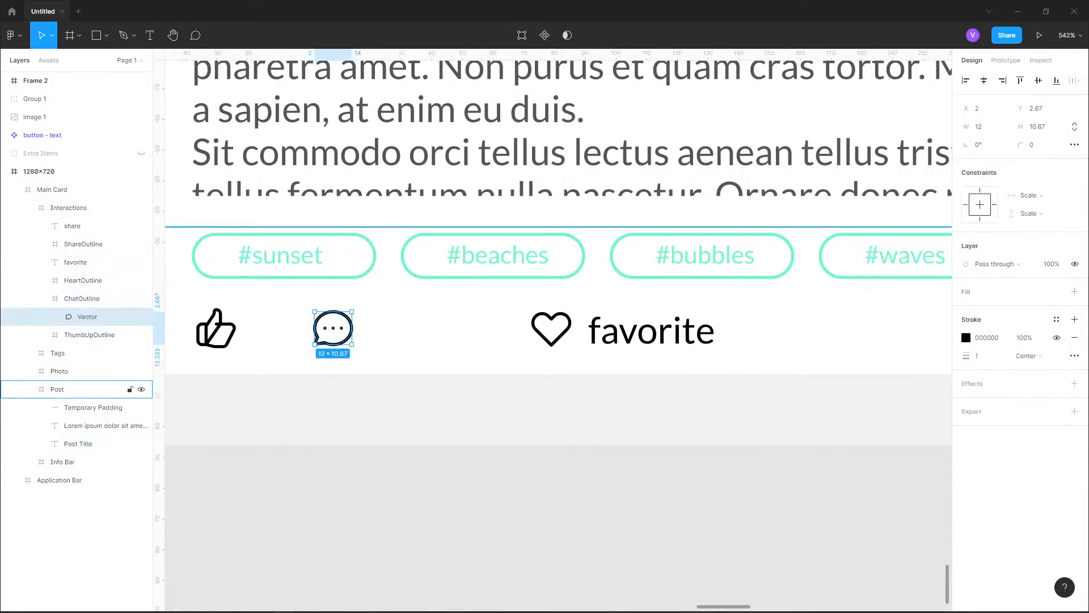
key(Escape)
click(150, 35)
click(364, 329)
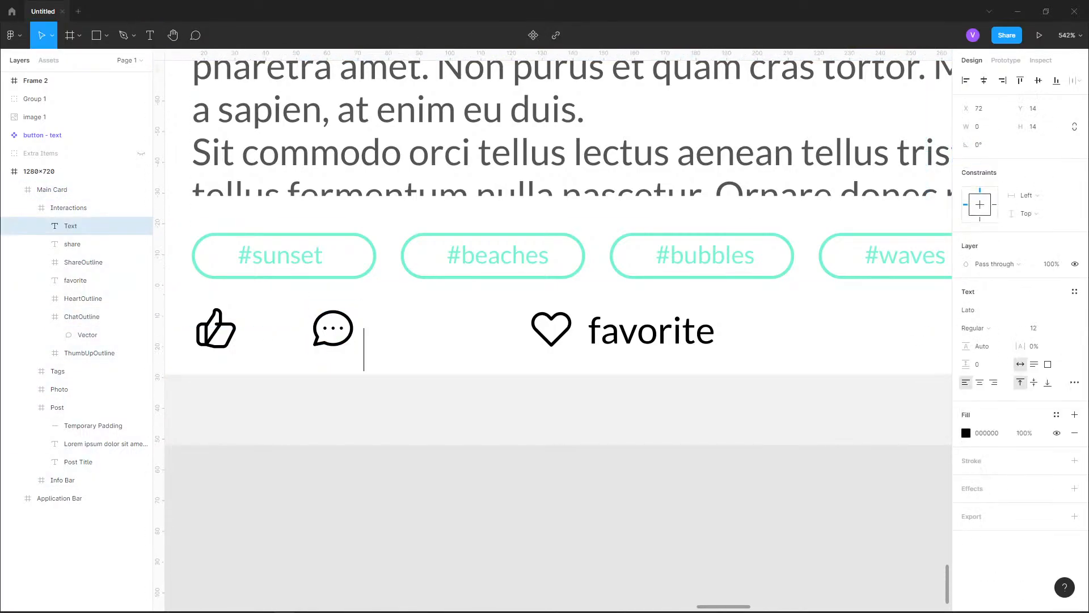
text(c)
key(BackSpace)
text(5)
key(Escape)
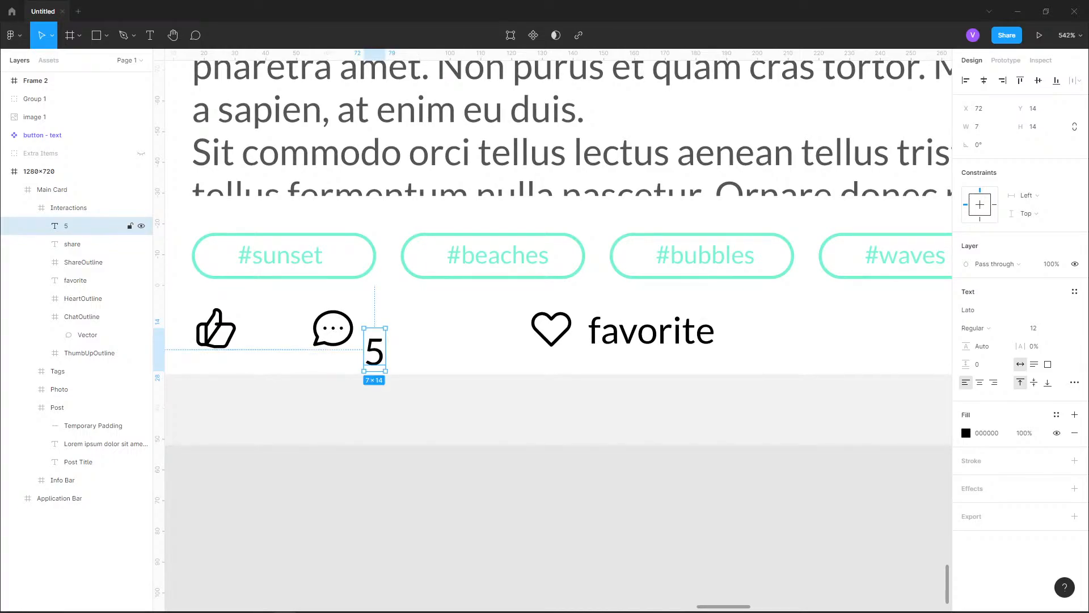
drag(374, 351, 383, 329)
key(alt)
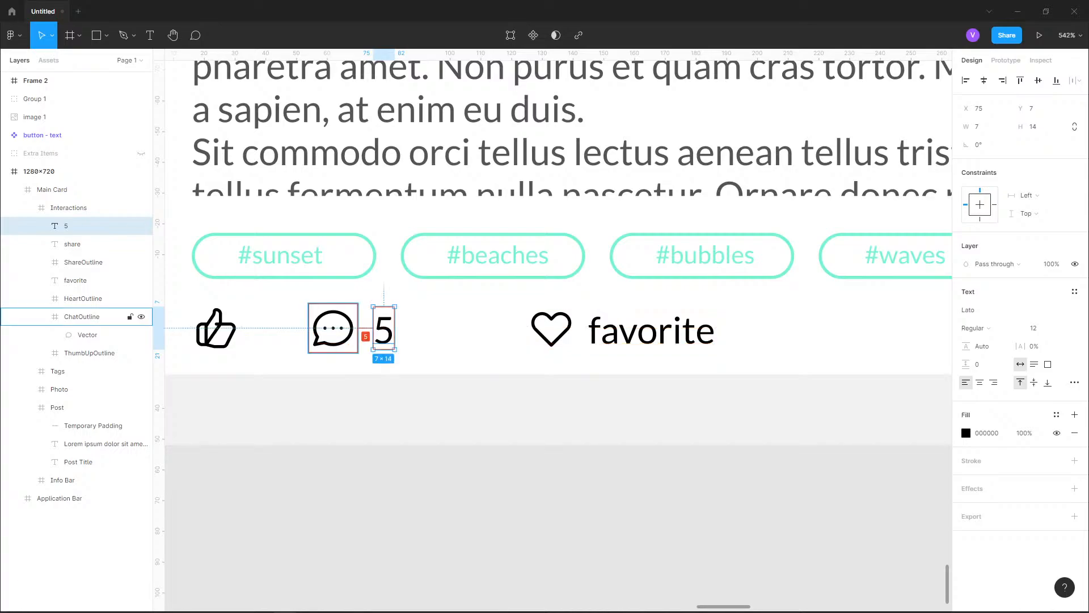
Examine the labelled interactions row in the context of the whole post card
click(635, 332)
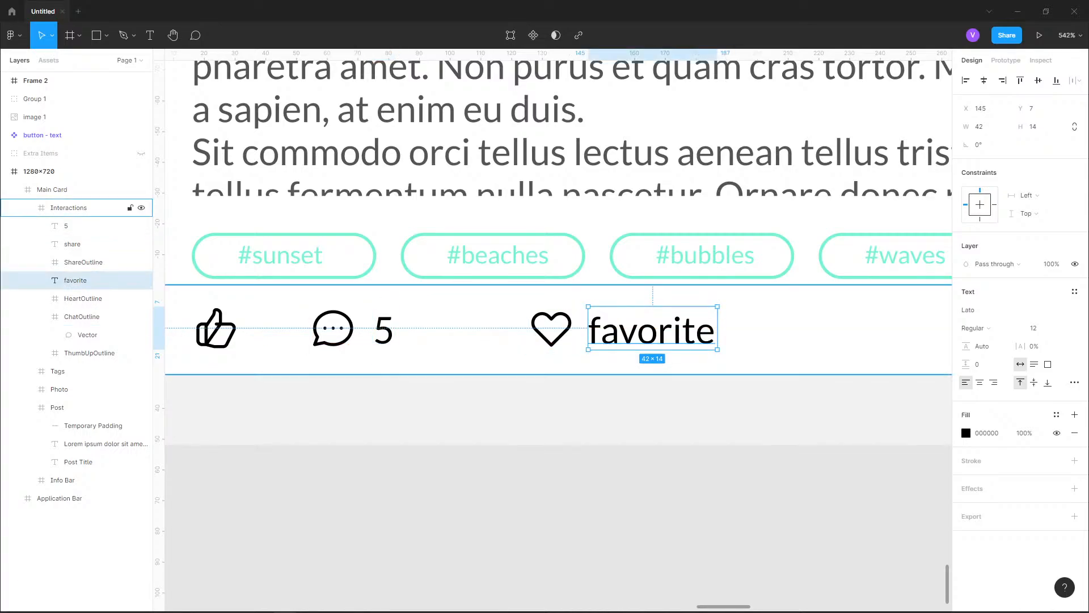
scroll(414, 356, down, 3)
scroll(265, 413, down, 4)
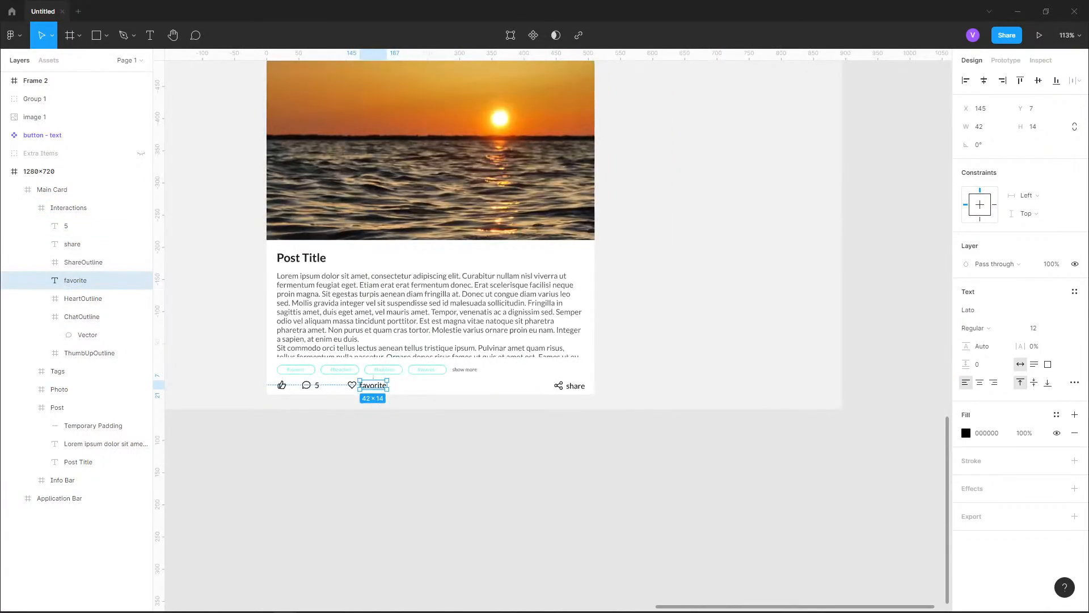
scroll(541, 396, up, 1)
click(541, 406)
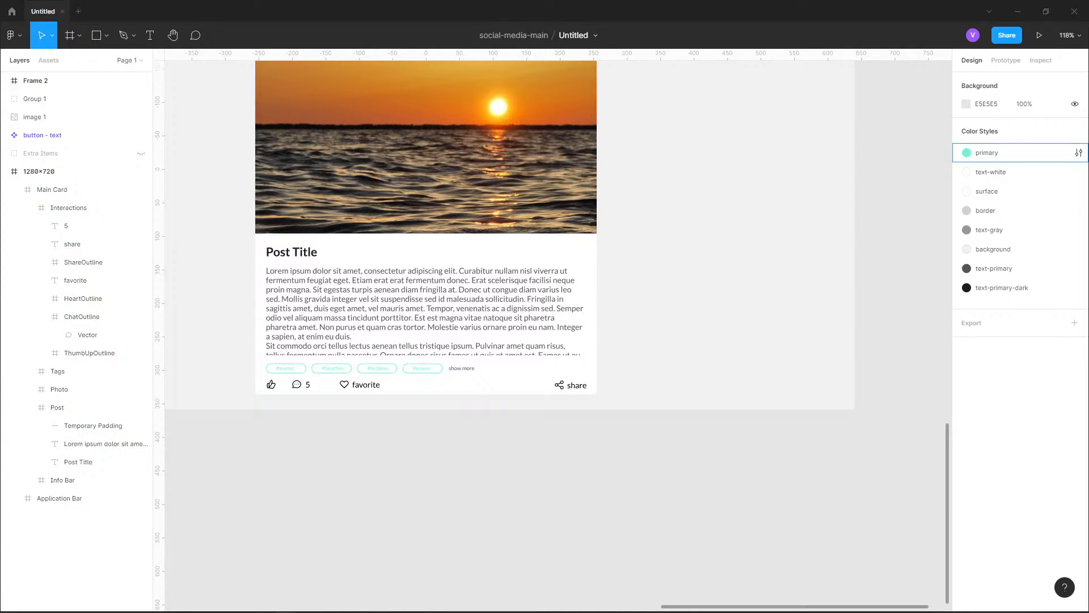
scroll(256, 417, up, 5)
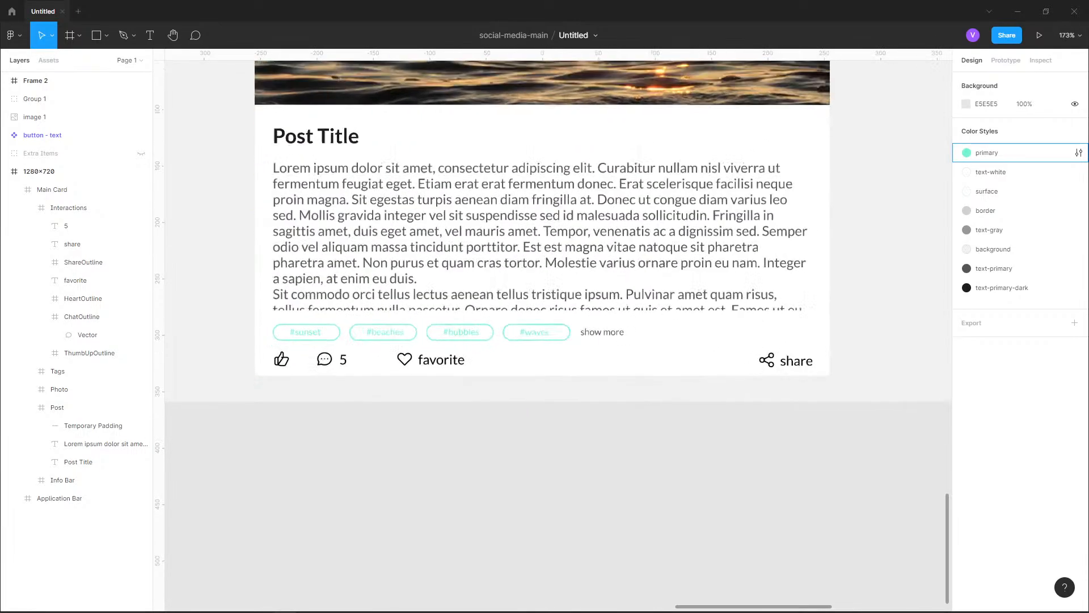
Move the chat icon, its "5" label, the heart icon and the favorite label together so the chat icon sits at X 90
double_click(295, 227)
double_click(409, 227)
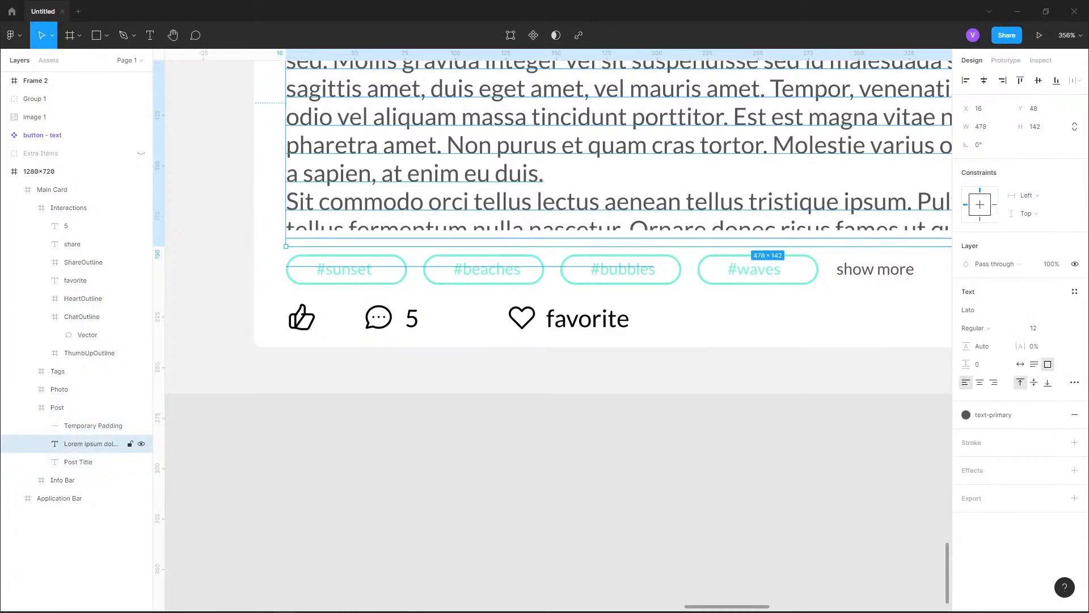
double_click(409, 227)
click(578, 318)
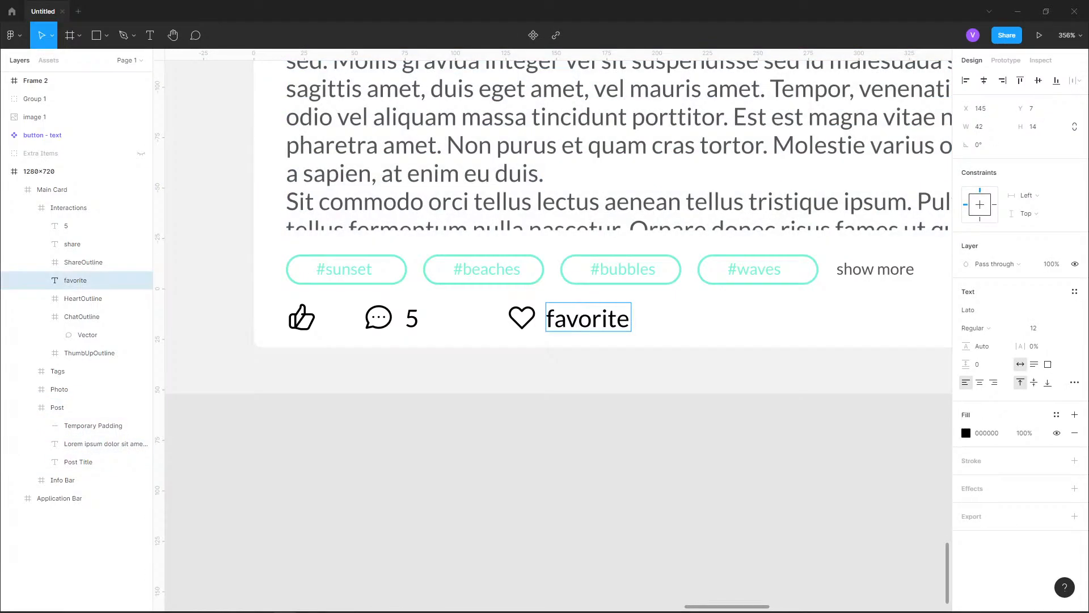
scroll(365, 210, up, 1)
scroll(349, 315, up, 3)
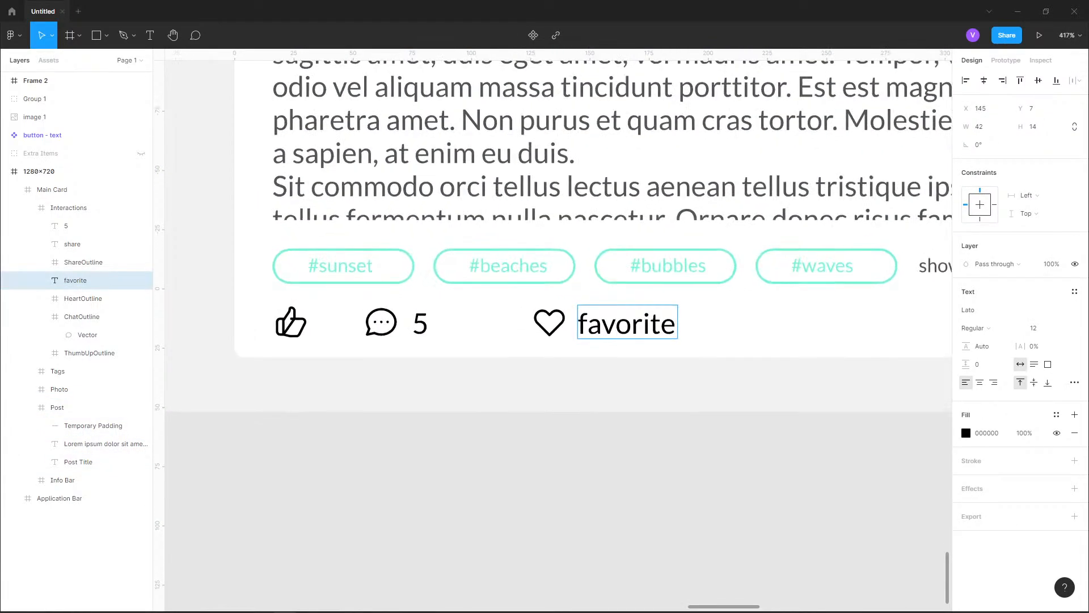
click(399, 326)
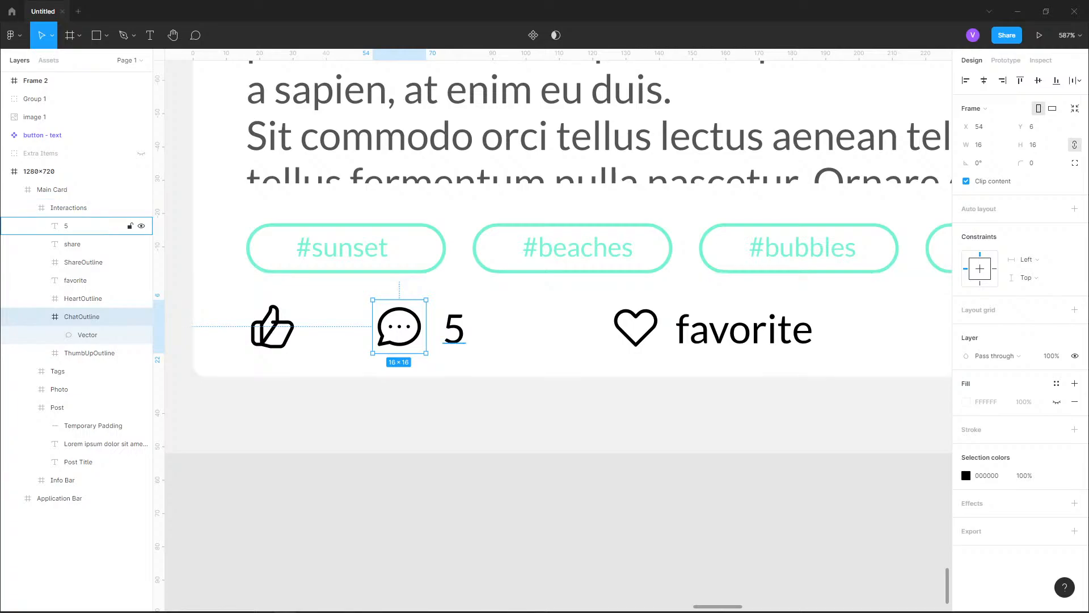
ctrl+click(79, 225)
ctrl+click(83, 298)
ctrl+click(79, 281)
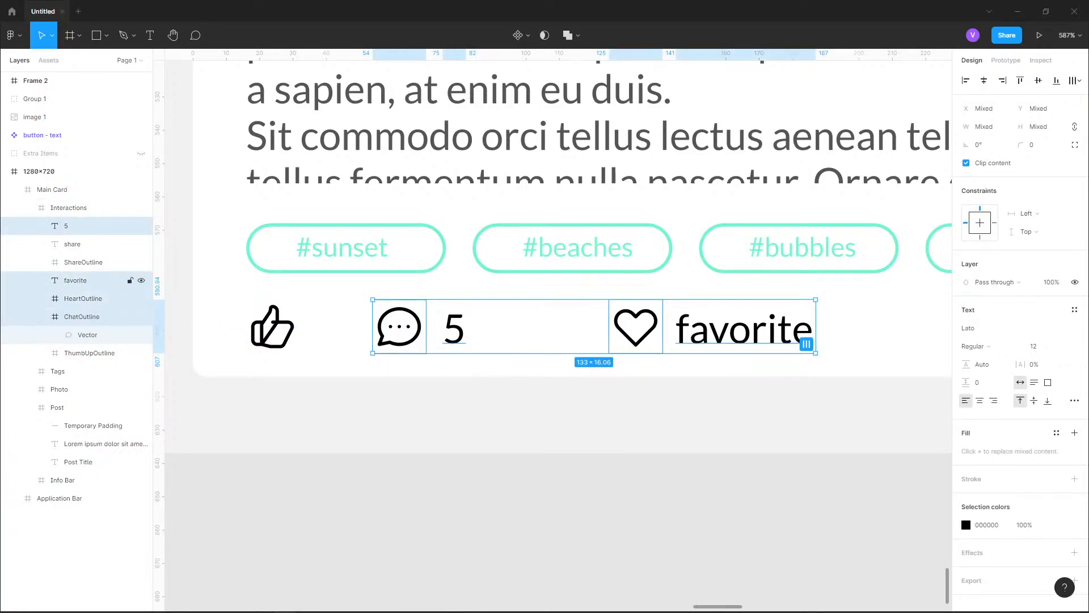
drag(398, 326, 519, 326)
Add a text label reading "12" beside the thumbs-up icon and position it at X 36, Y 7
click(272, 326)
click(149, 36)
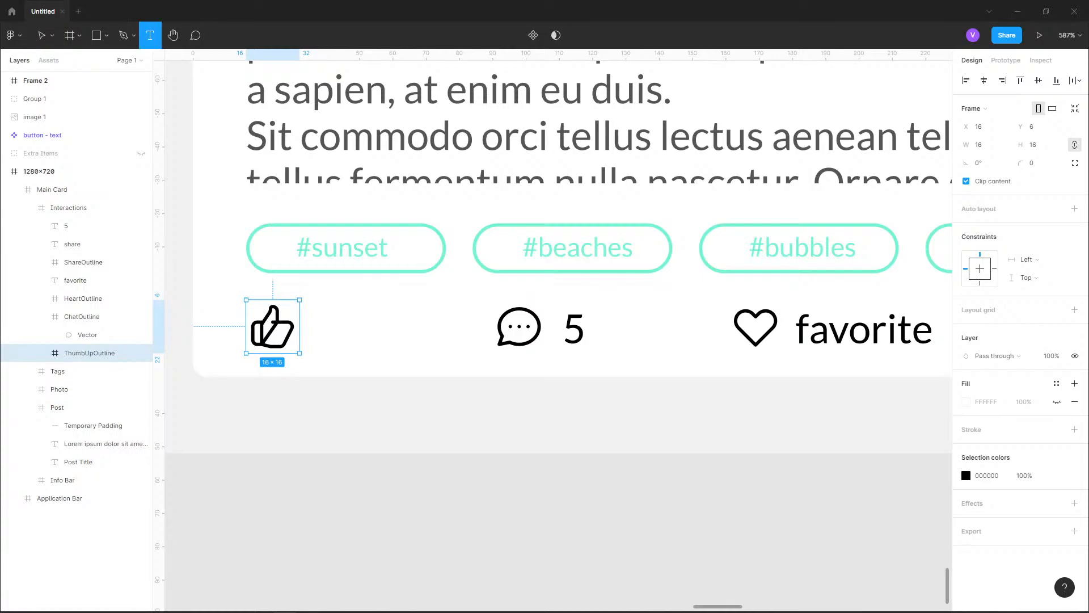
click(307, 335)
text(12)
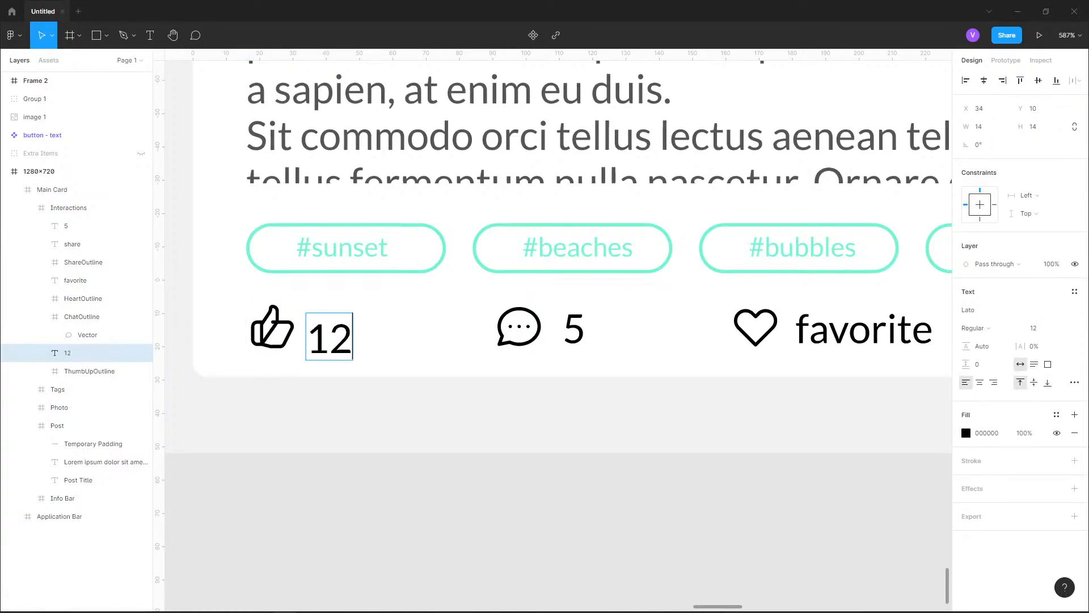
key(Escape)
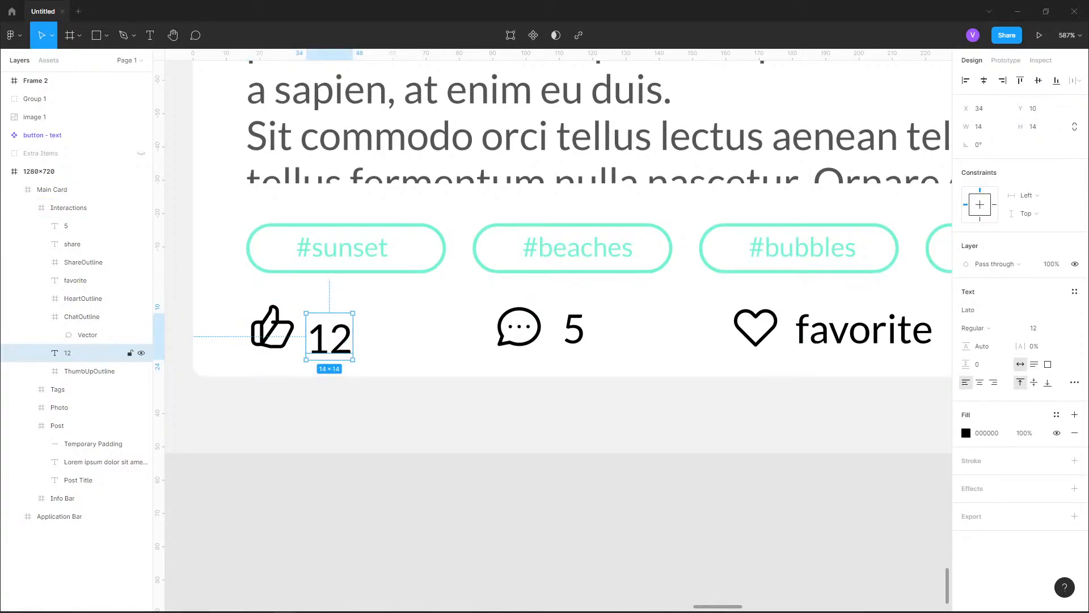
drag(329, 338, 336, 327)
key(alt)
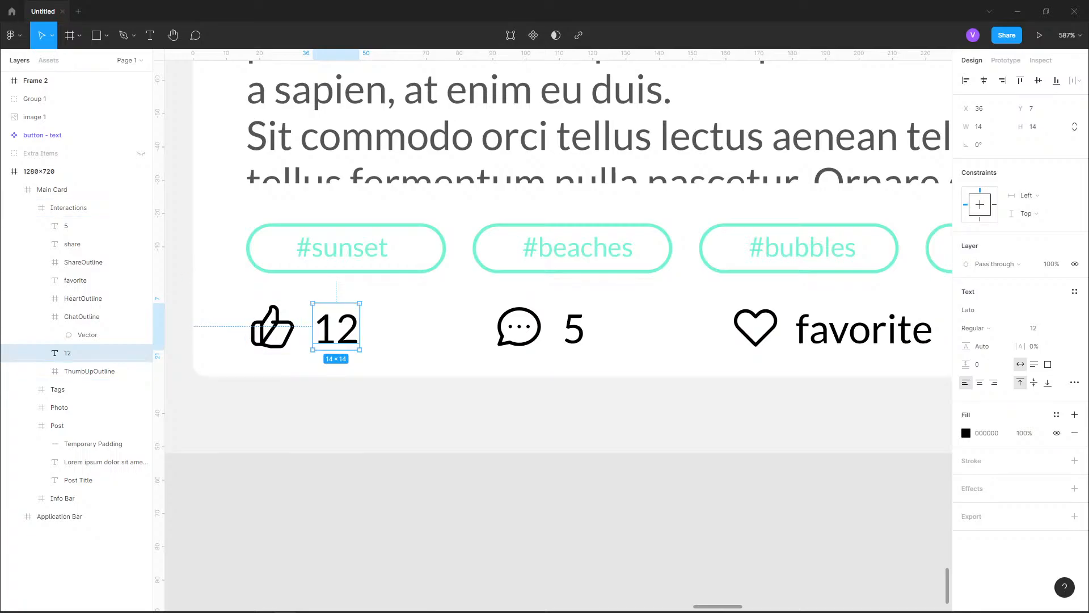
key(Escape)
Examine the spacing of the fully labelled interactions row within the whole post card
scroll(309, 404, down, 5)
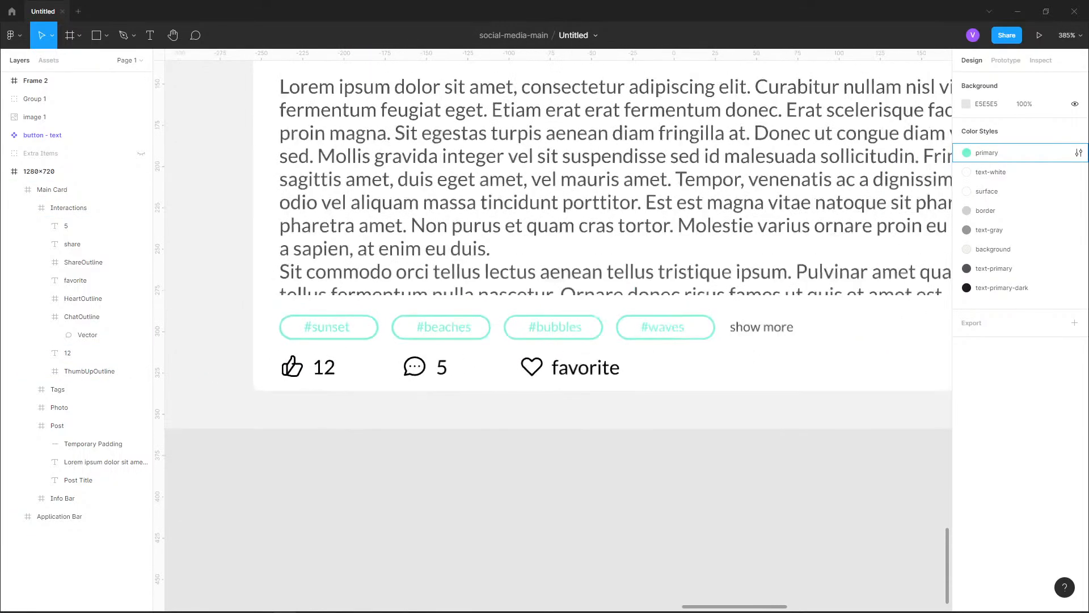
drag(309, 403, 179, 314)
scroll(390, 410, down, 8)
drag(391, 397, 415, 599)
drag(722, 109, 739, 3)
drag(494, 414, 497, 317)
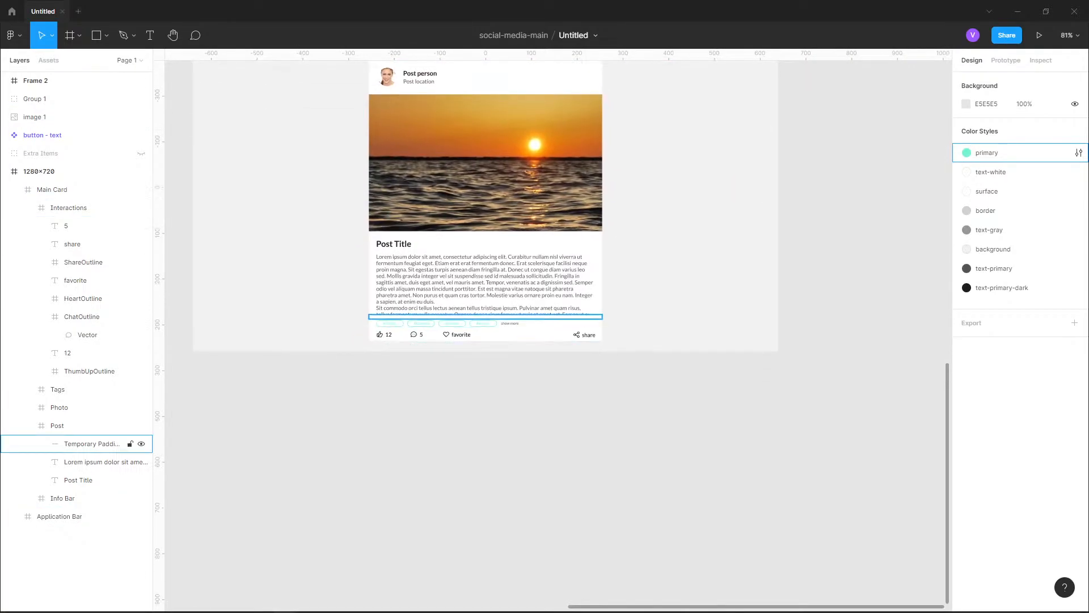
Inspect the Interactions frame, the thumbs-up icon's frame and the stroke properties of its inner vector
scroll(414, 341, up, 10)
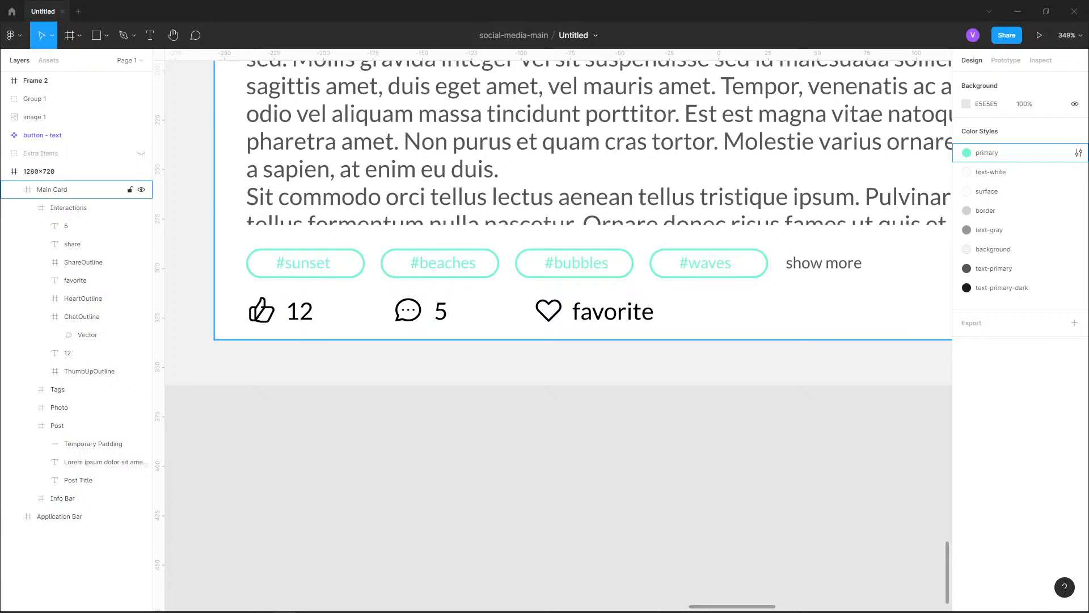
scroll(279, 315, up, 2)
scroll(213, 306, up, 5)
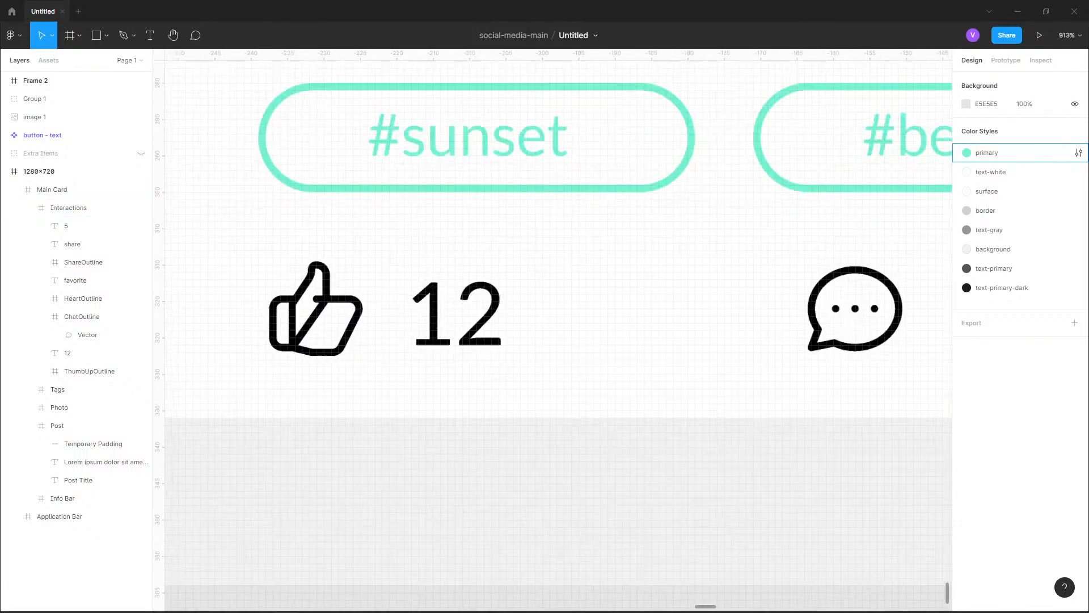
click(213, 306)
double_click(213, 306)
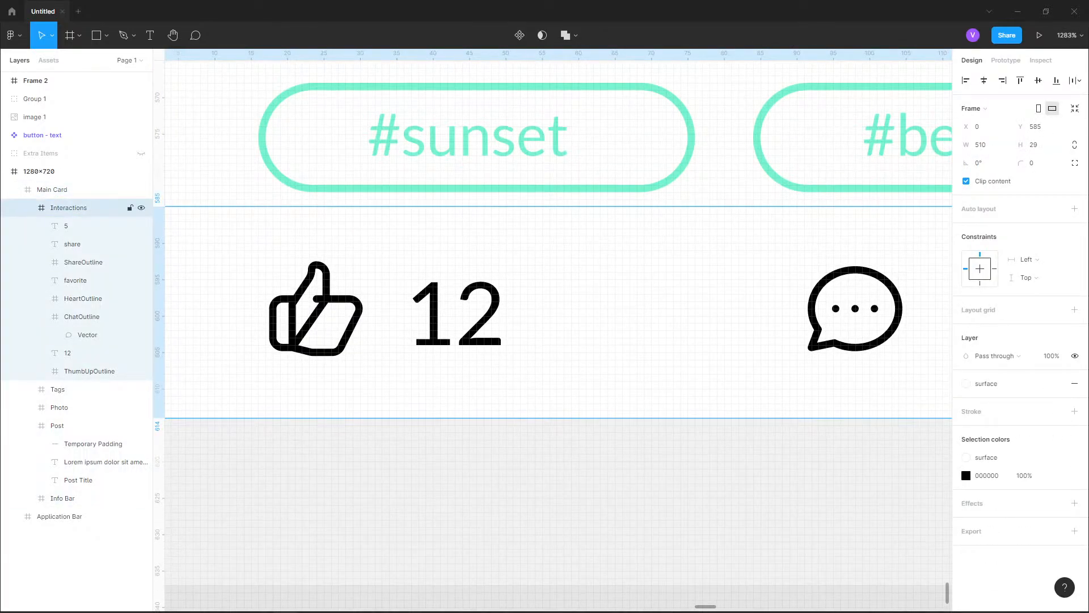
double_click(309, 309)
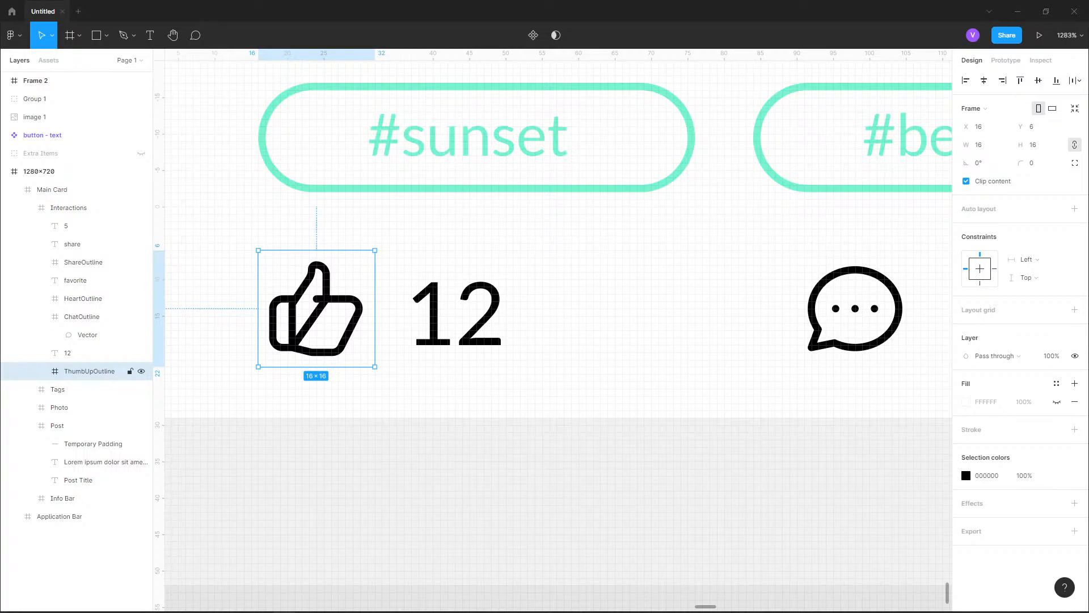
key(Return)
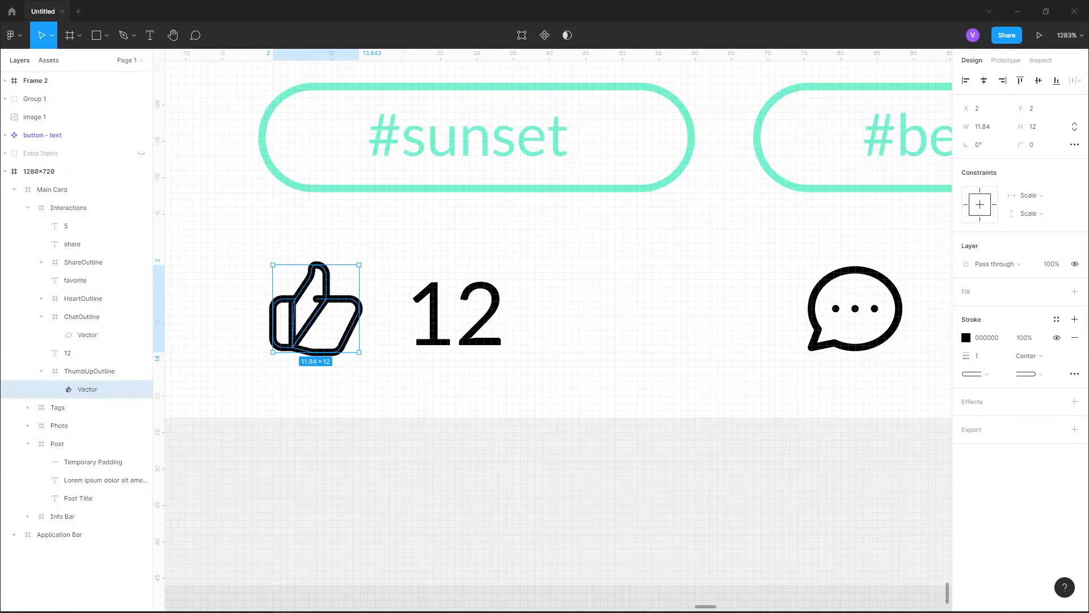
key(Escape)
scroll(324, 285, down, 2)
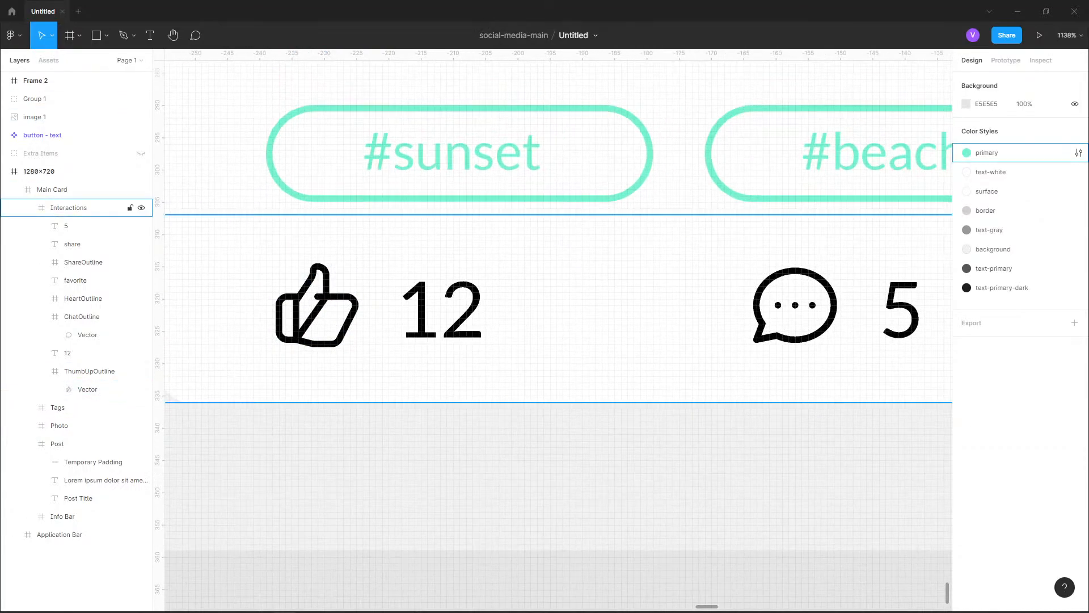
Apply the text-gray color style to all icons and labels in the Interactions frame together
click(41, 353)
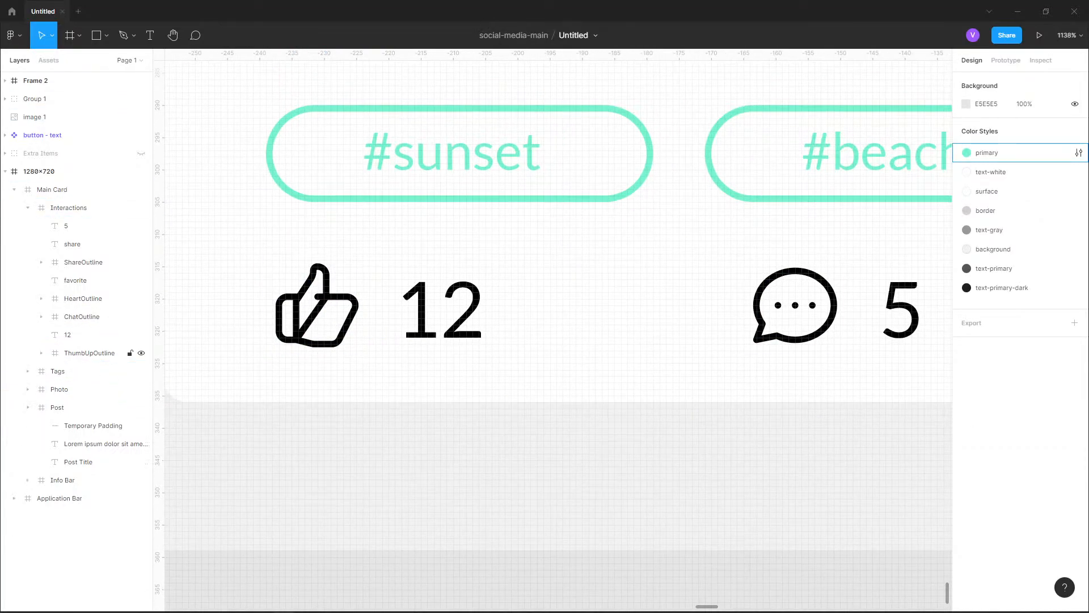
click(90, 353)
shift+click(85, 225)
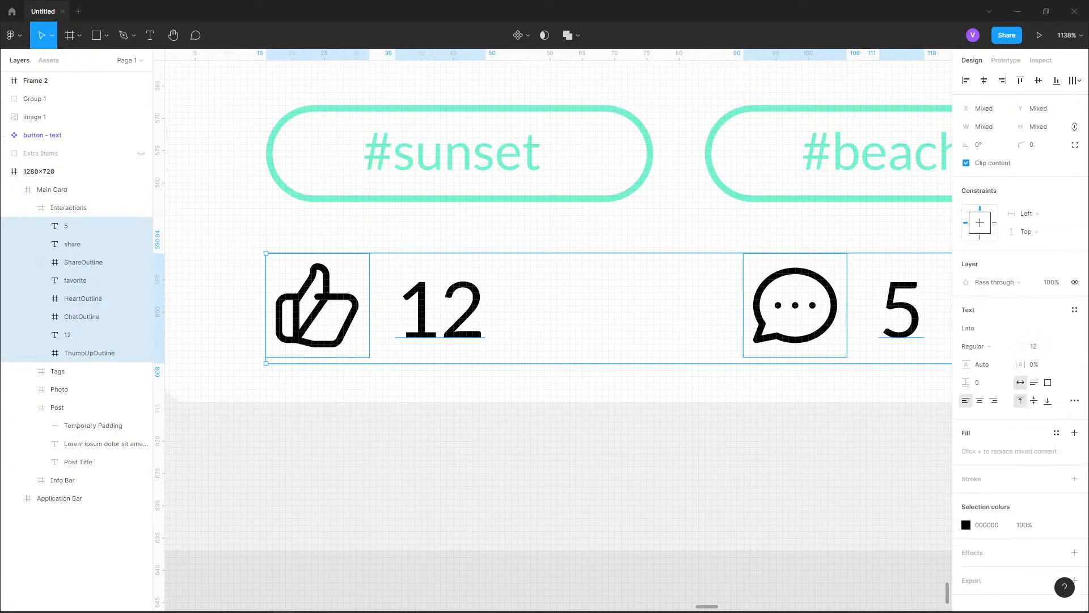
scroll(288, 421, down, 3)
drag(288, 421, 227, 351)
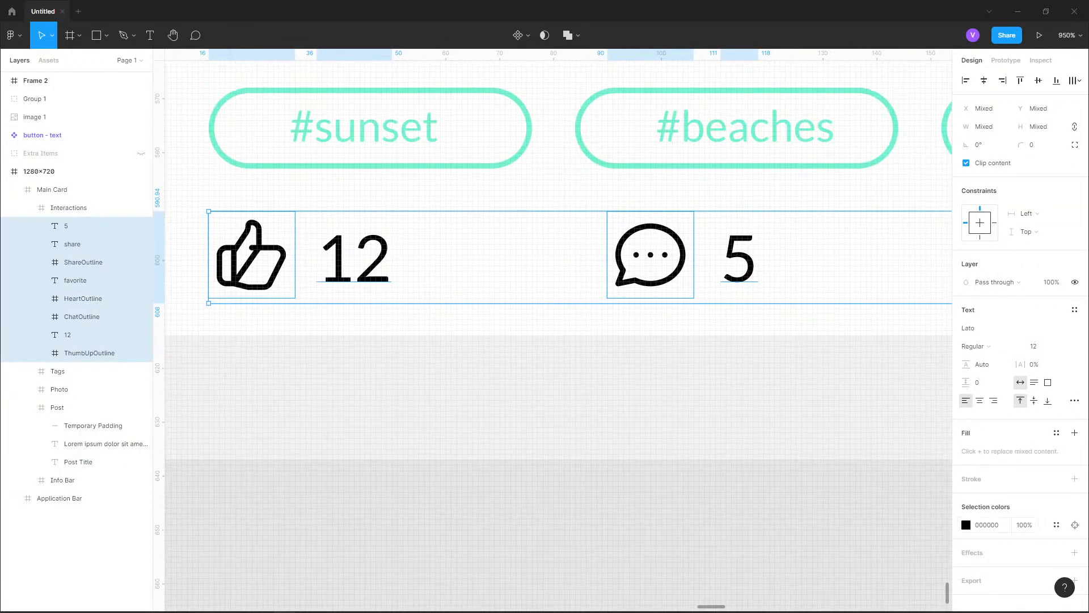
click(1057, 525)
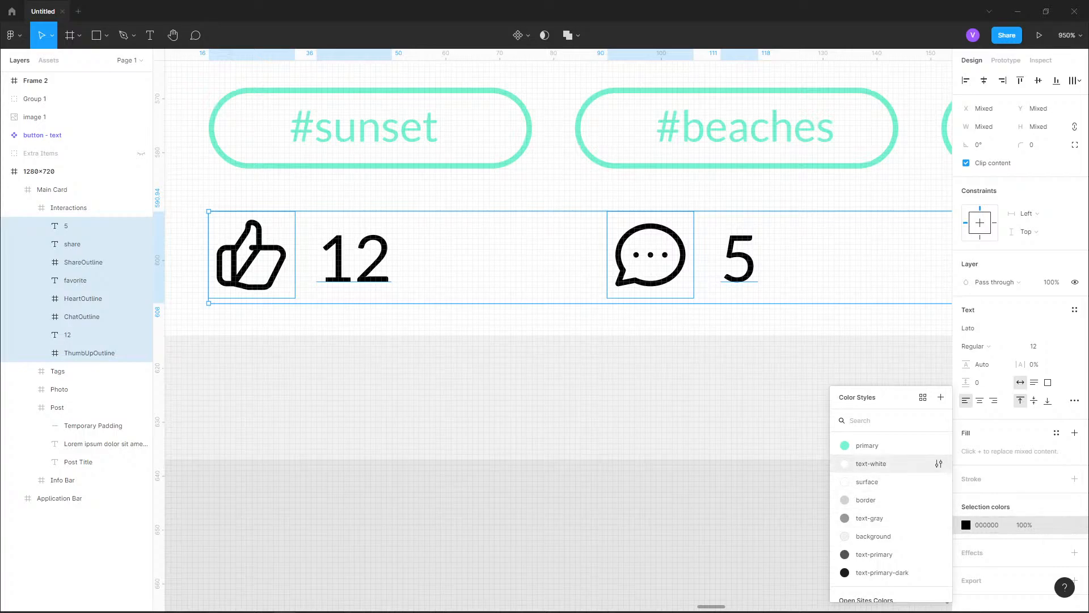
scroll(885, 482, down, 5)
scroll(891, 510, up, 5)
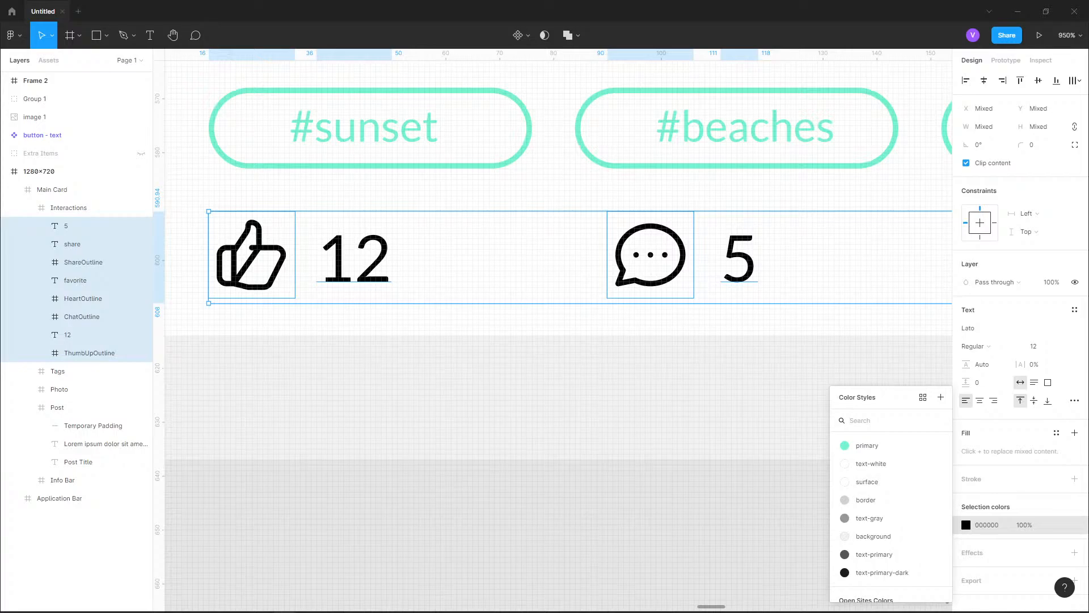
click(923, 397)
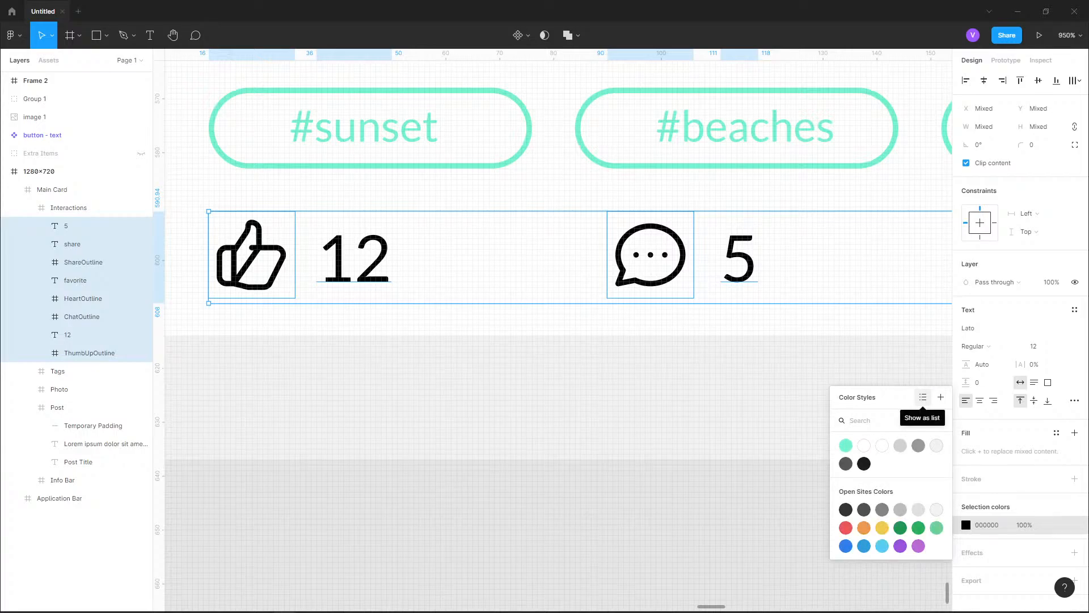
click(924, 397)
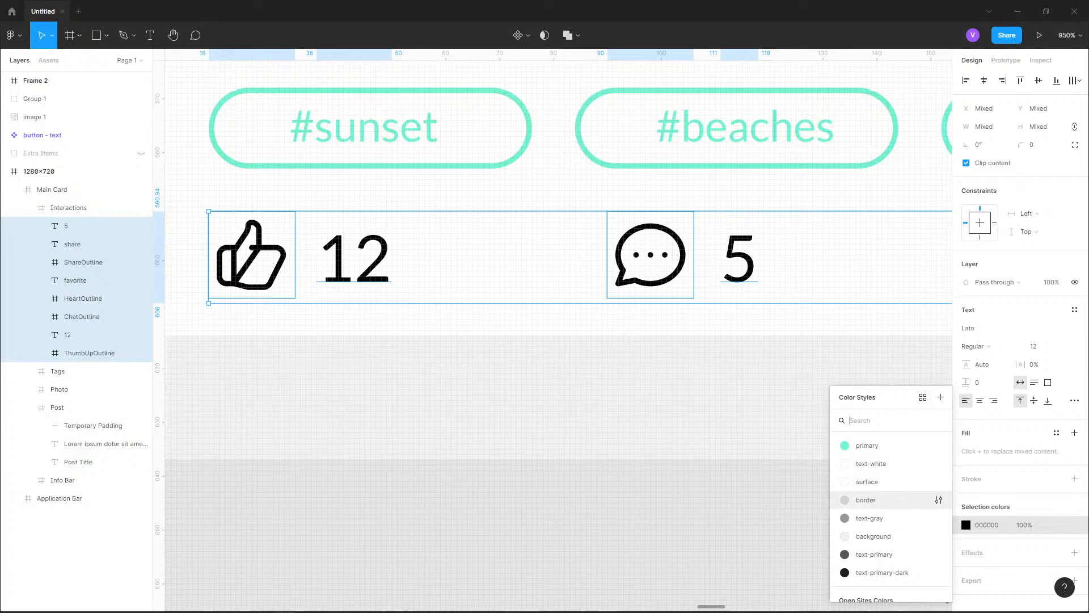
scroll(891, 508, down, 2)
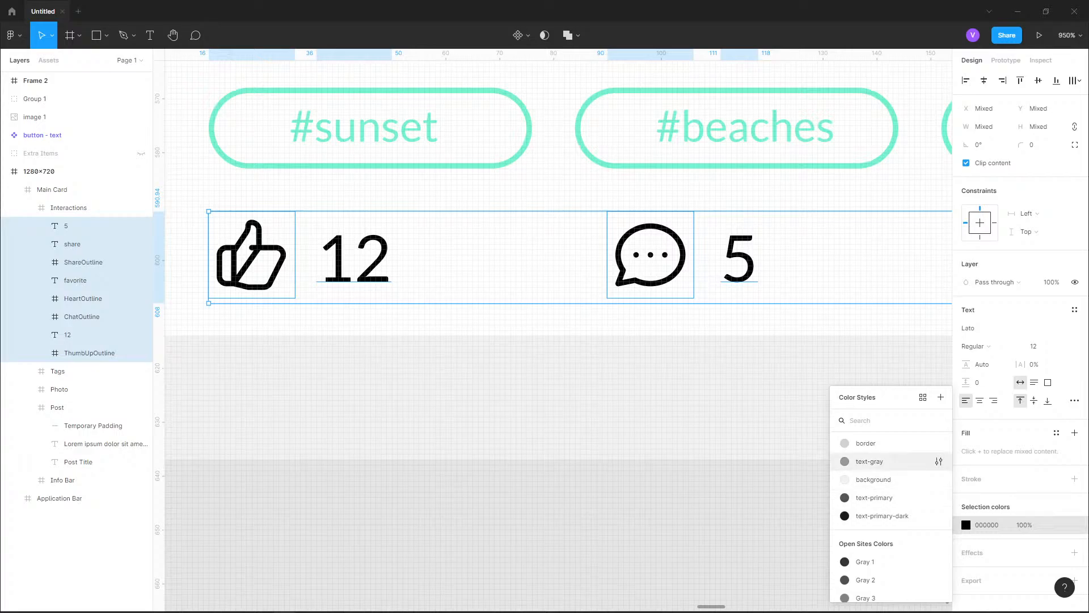
click(870, 461)
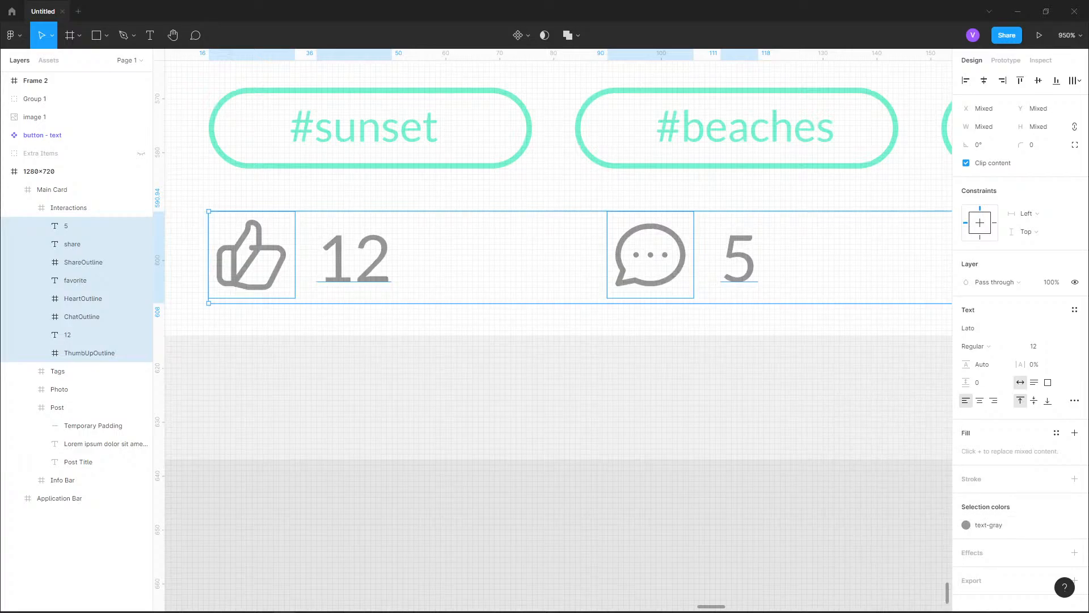
scroll(407, 527, down, 10)
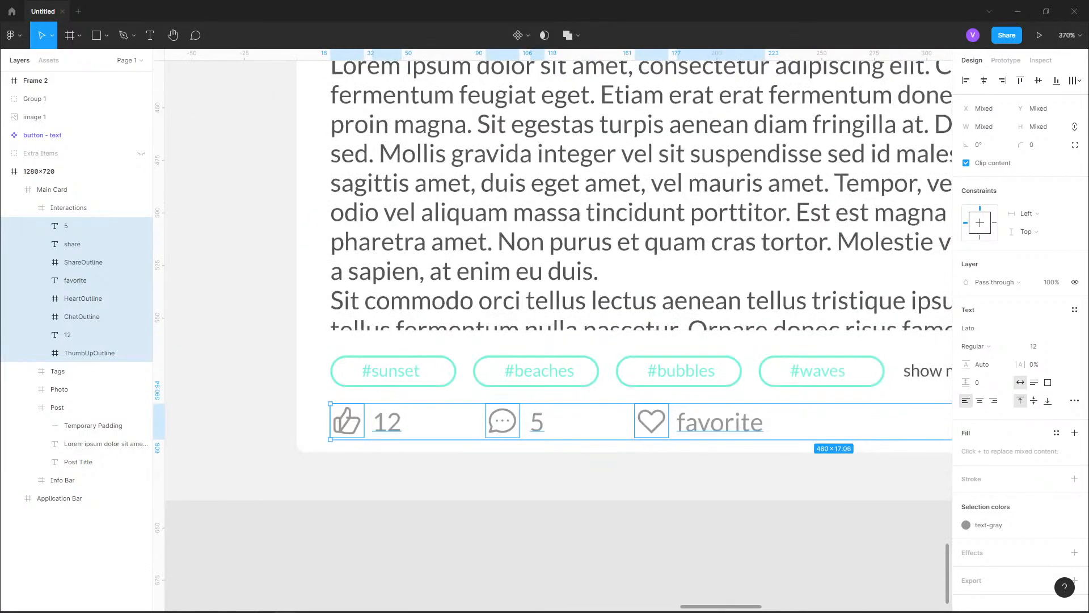
click(406, 525)
Apply the primary color style to the thumbs-up icon
scroll(392, 447, up, 8)
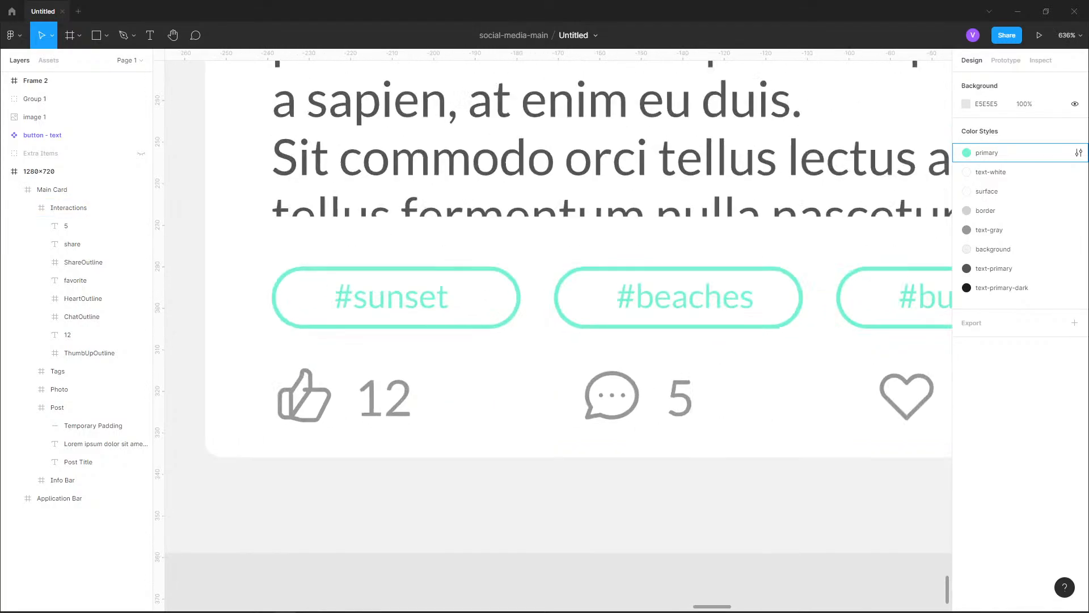
double_click(285, 383)
double_click(285, 382)
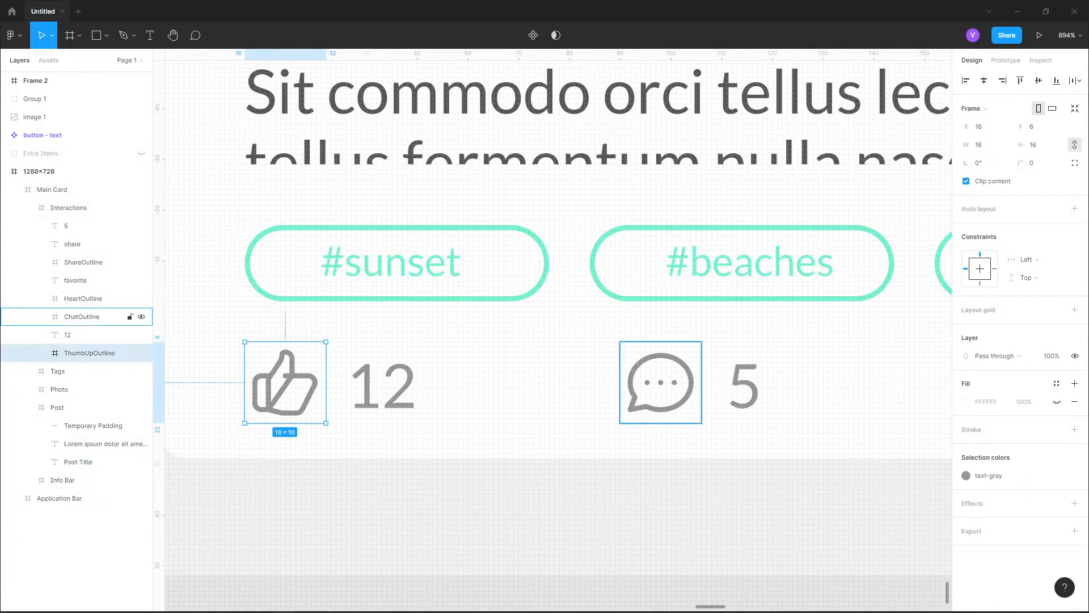
click(966, 476)
click(868, 445)
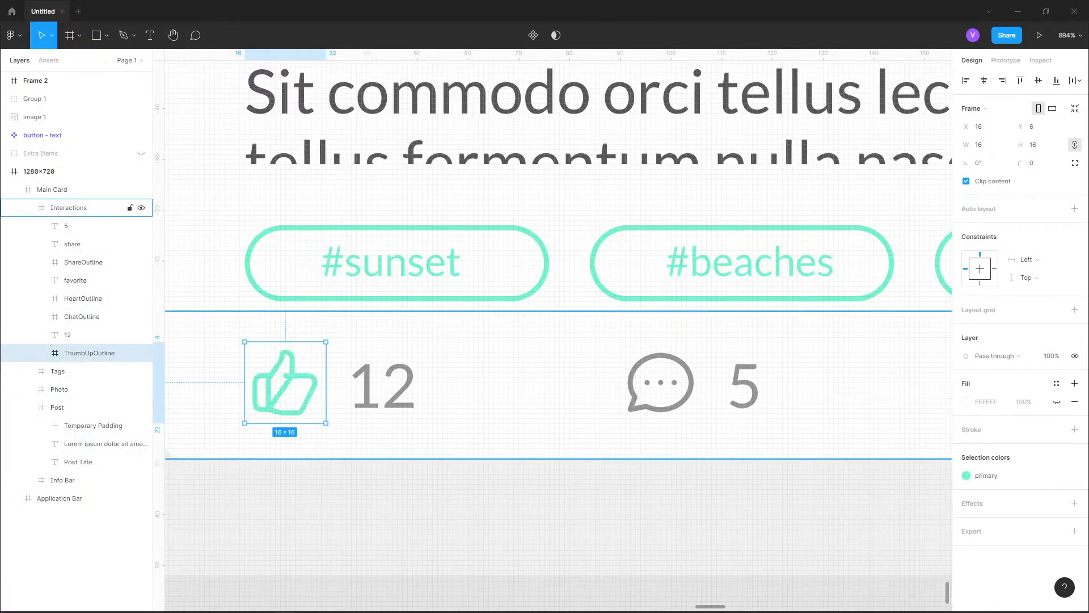
click(488, 513)
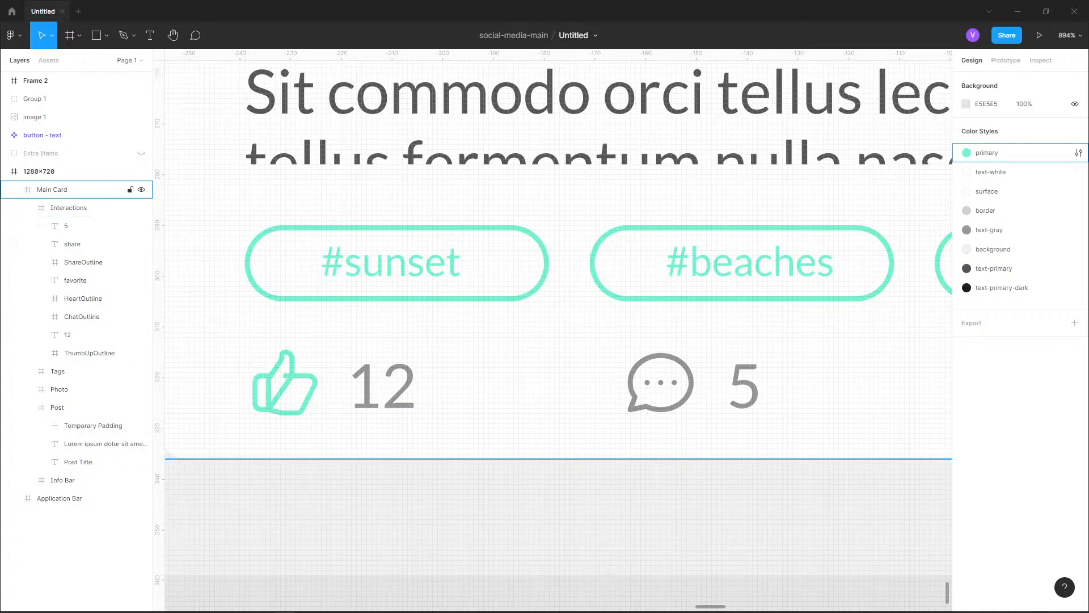
Apply the primary color style to the "12" label beside the thumbs-up icon
click(68, 207)
double_click(383, 387)
click(967, 415)
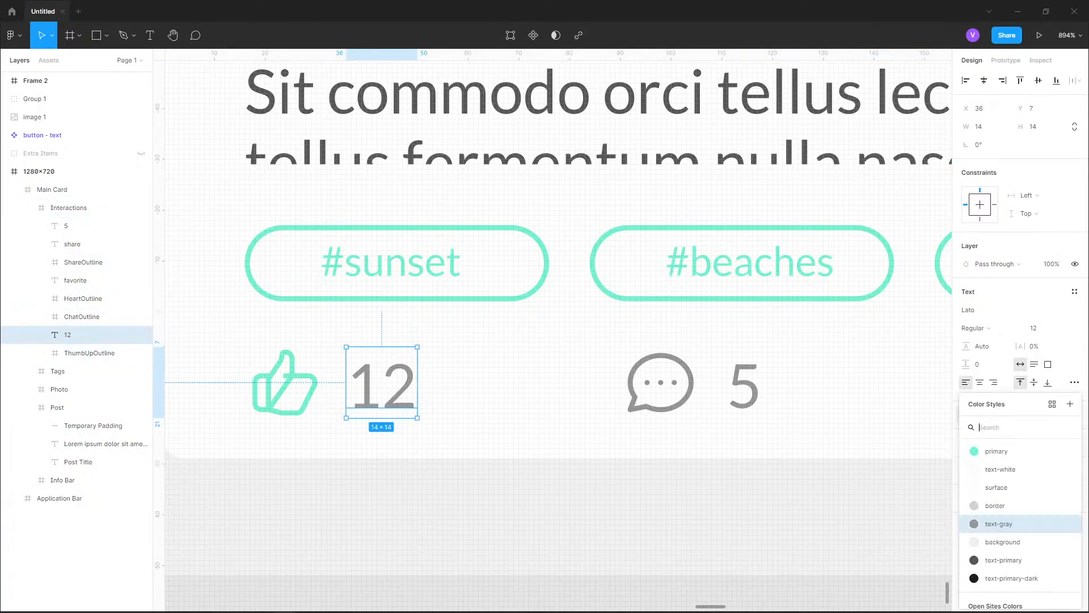
click(997, 451)
click(466, 500)
Examine the recolored interactions row against the tags and text of the post card
scroll(359, 407, down, 4)
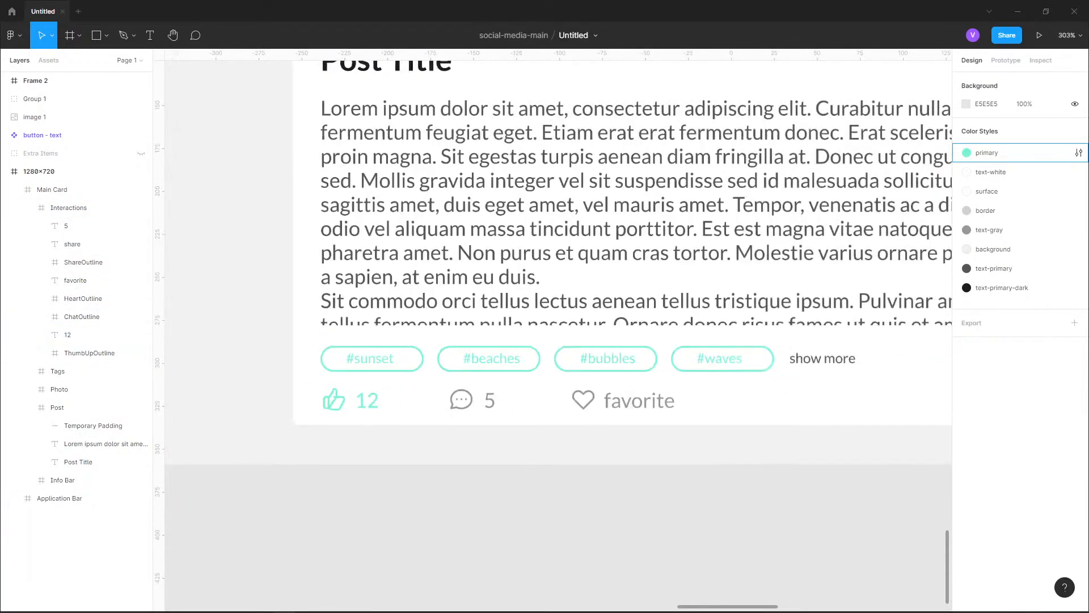
drag(359, 407, 336, 353)
scroll(385, 430, down, 2)
drag(384, 430, 343, 414)
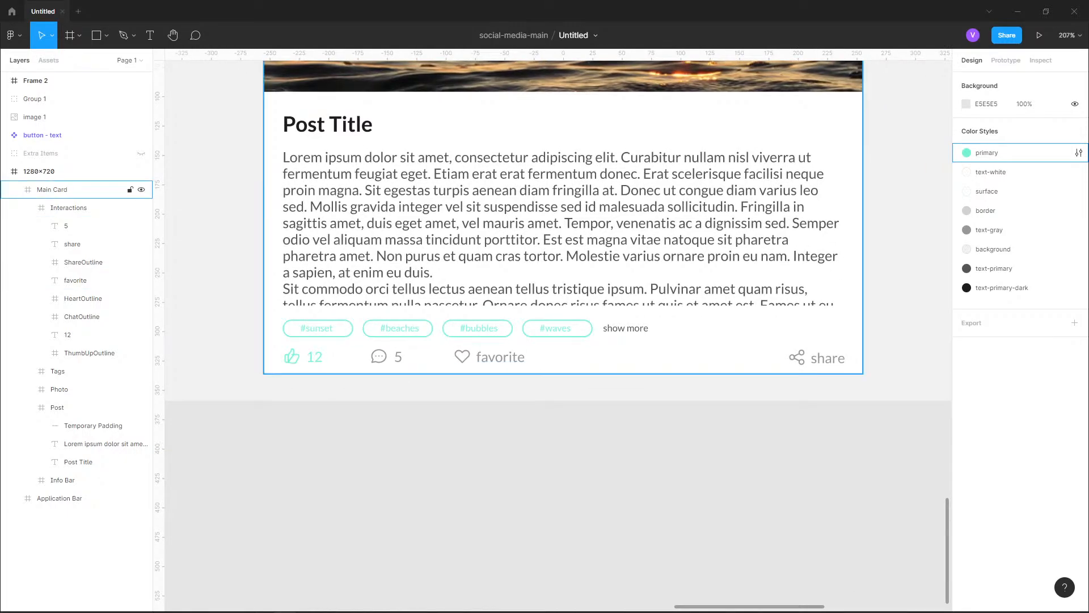
scroll(408, 453, down, 3)
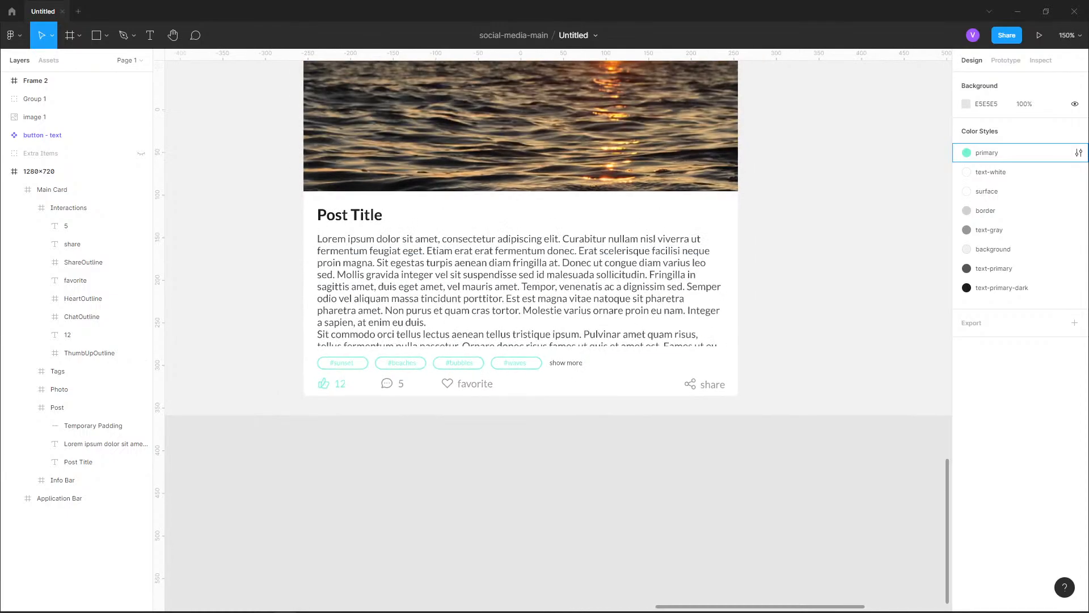
Examine the interactions row of the reference design, comparing its icon and label sizes with the post card
drag(760, 159, 736, 500)
drag(742, 249, 756, 446)
scroll(756, 446, down, 4)
drag(756, 255, 716, 410)
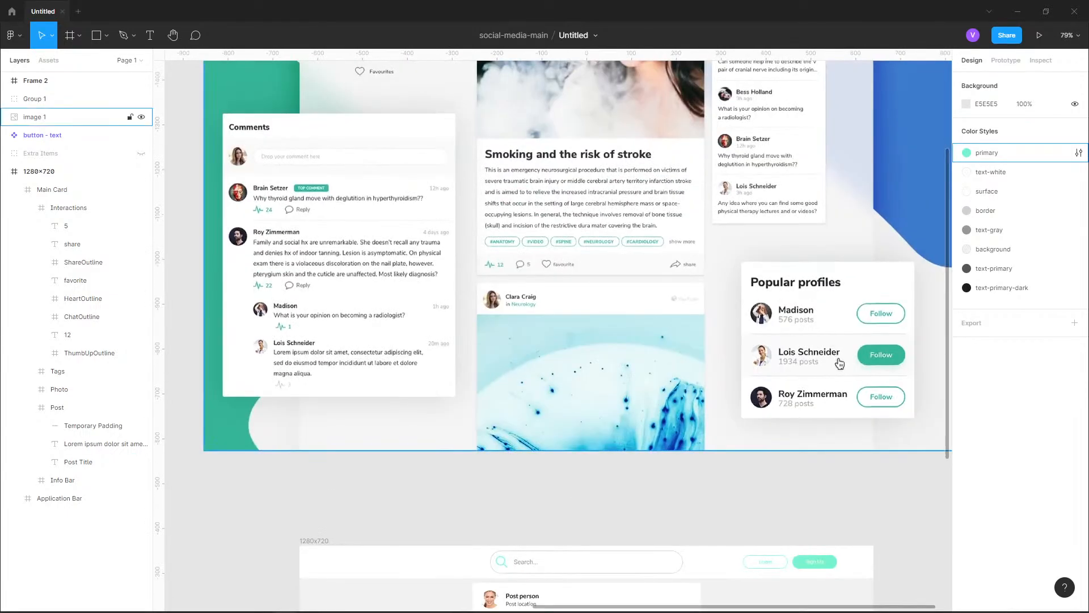
scroll(840, 363, up, 5)
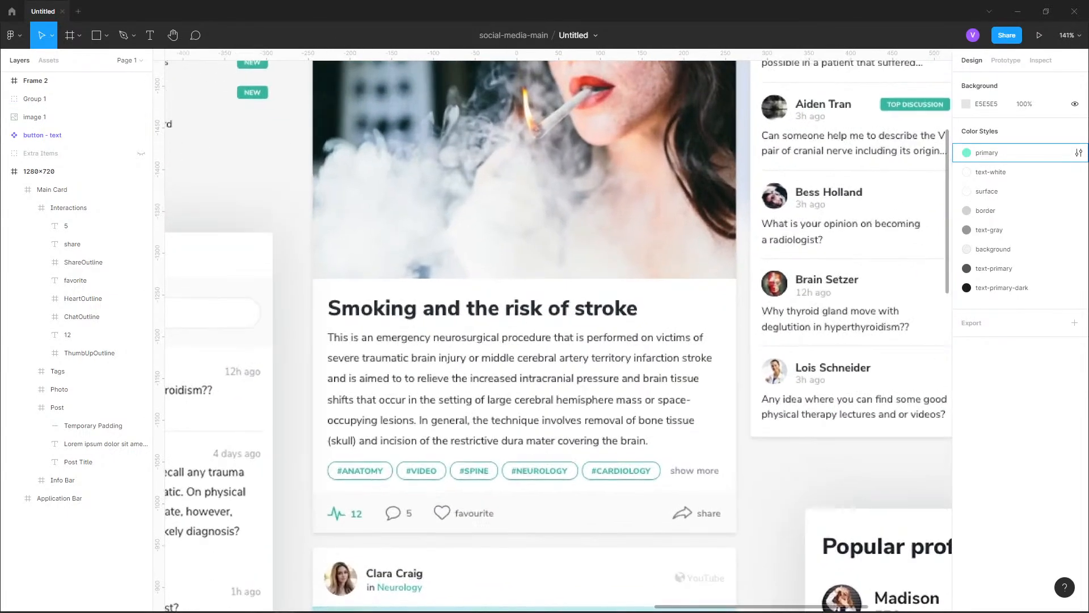
scroll(653, 369, up, 1)
drag(652, 368, 672, 280)
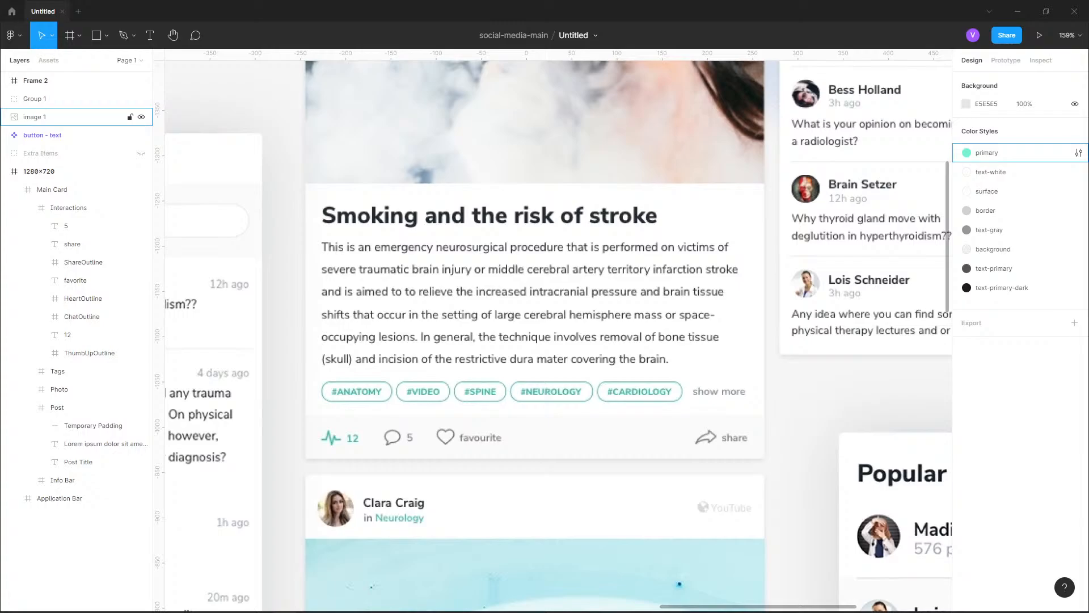
click(673, 281)
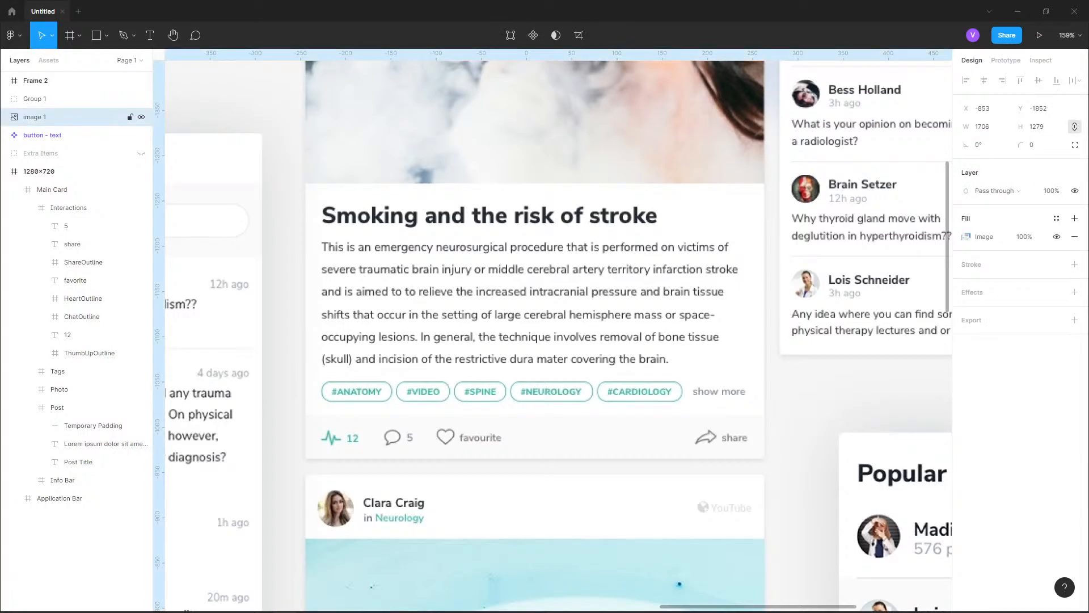
scroll(553, 335, down, 15)
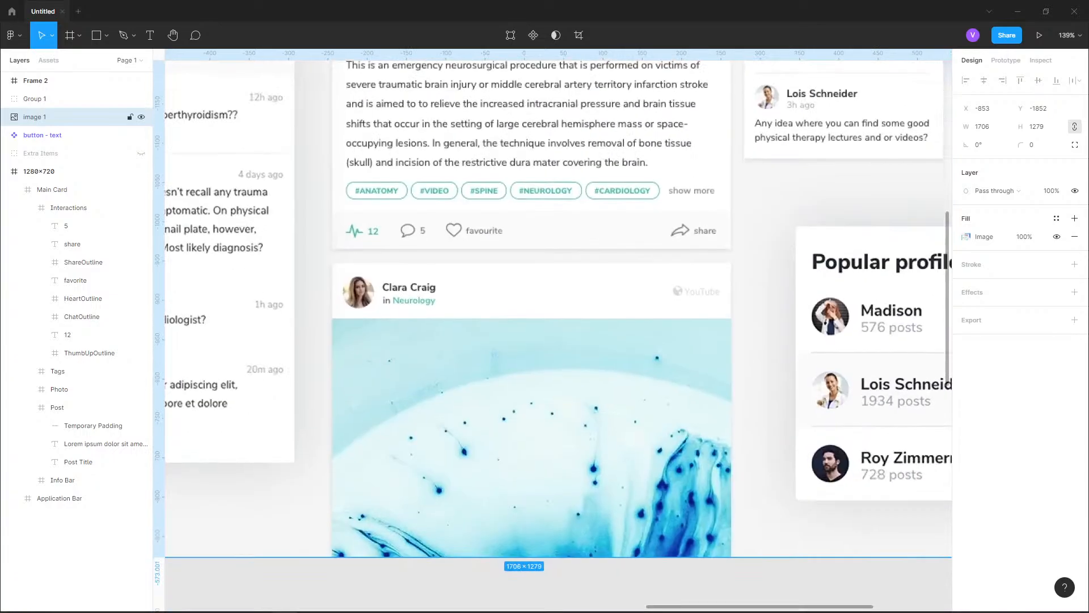
scroll(457, 352, down, 7)
scroll(457, 352, up, 8)
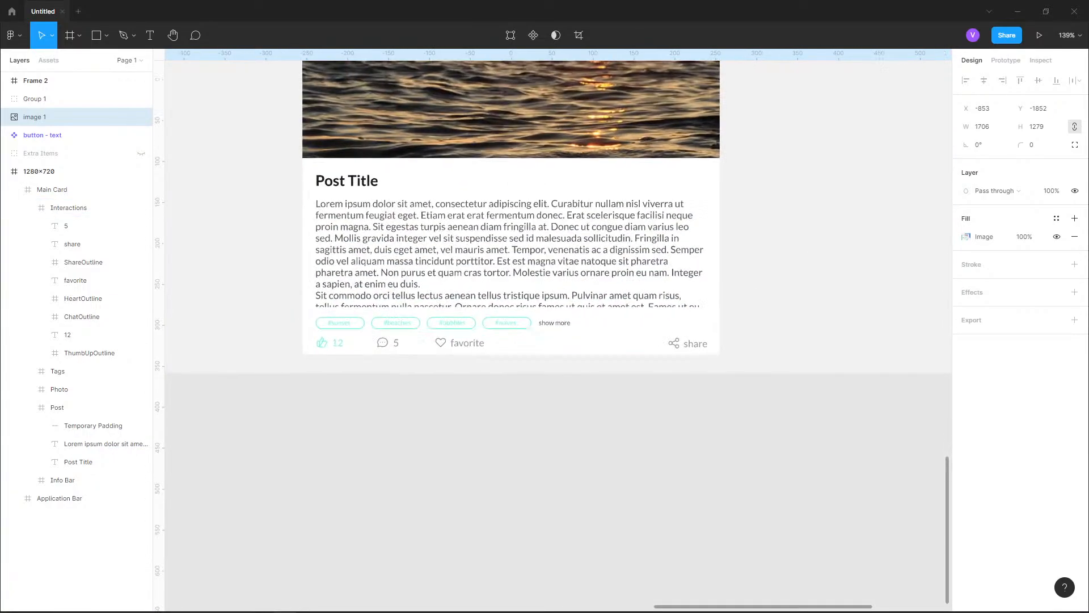
Set the font size of the "12" label beside the thumbs-up icon to 11
scroll(457, 352, left, 3)
scroll(325, 340, up, 5)
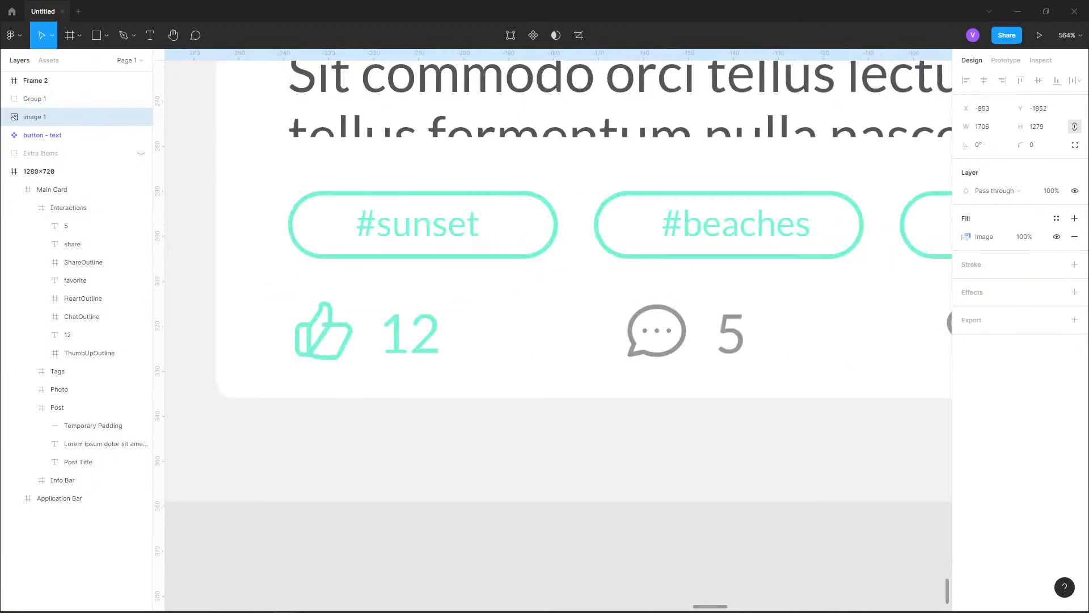
click(52, 190)
double_click(412, 331)
double_click(412, 331)
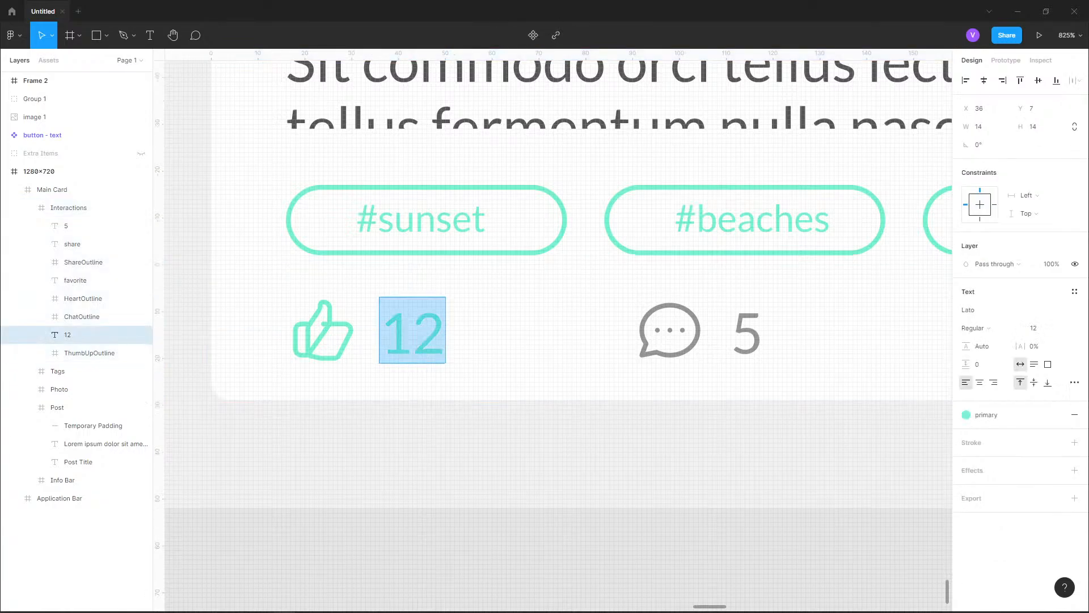
key(Escape)
click(1038, 329)
text(11)
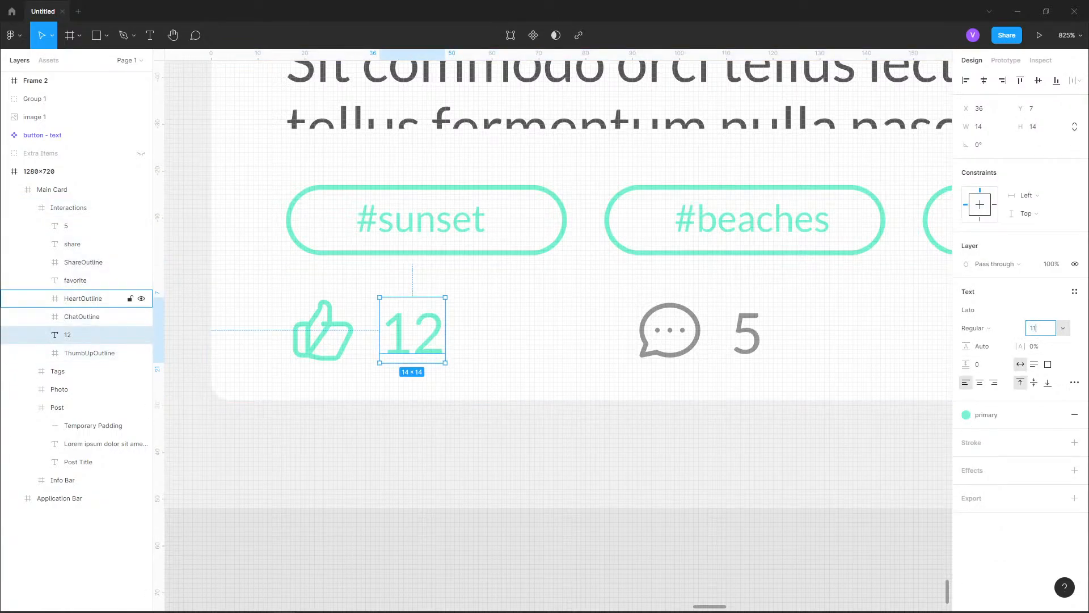
key(Return)
Move the "12" label down 1 px and measure its distances to the Interactions frame edges and the chat icon
key(alt)
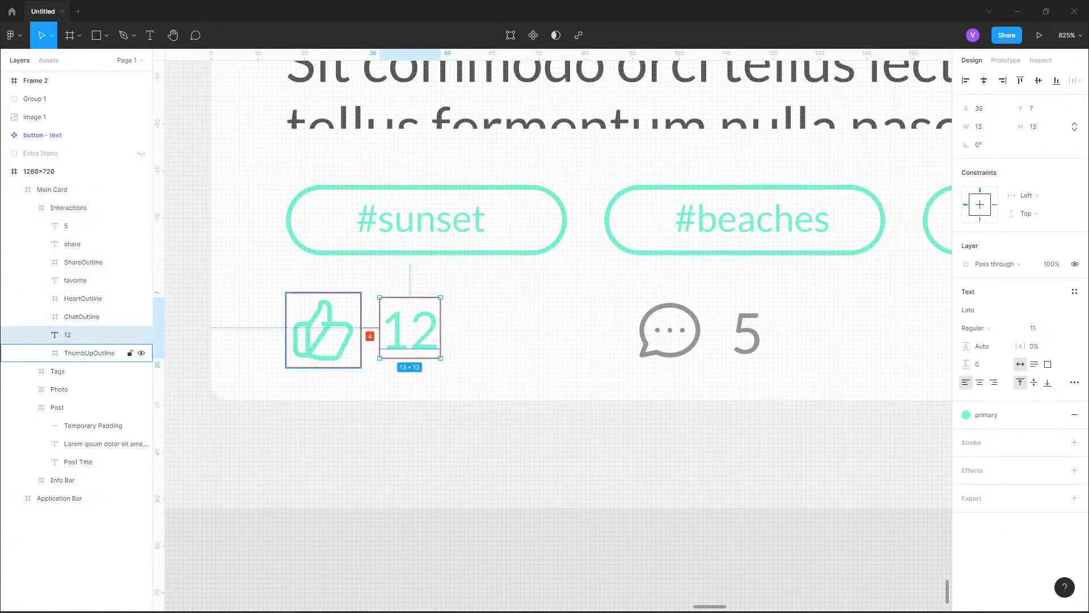
key(Down)
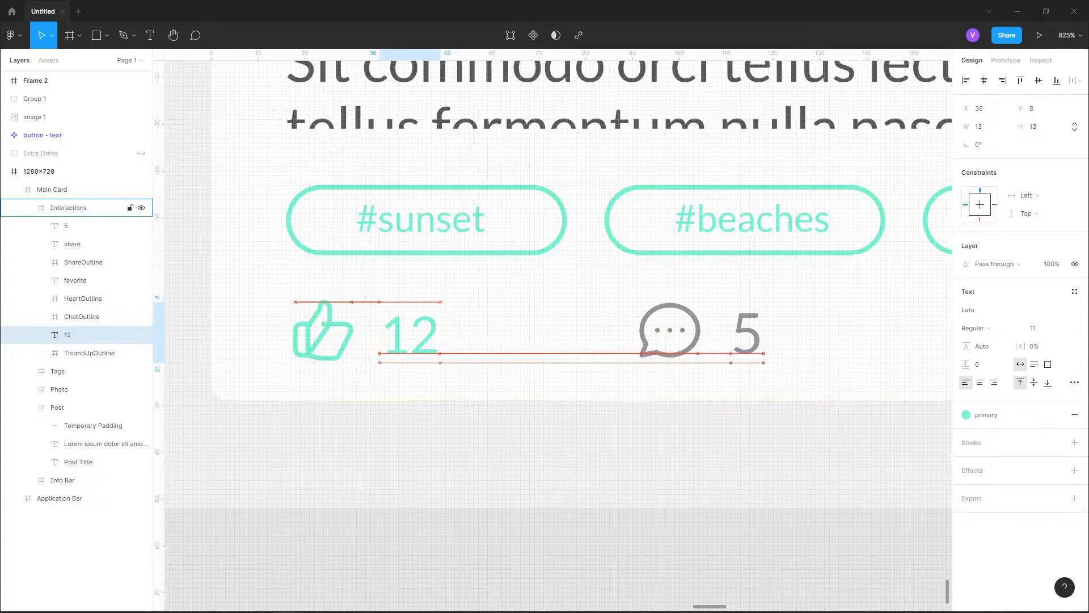
key(alt)
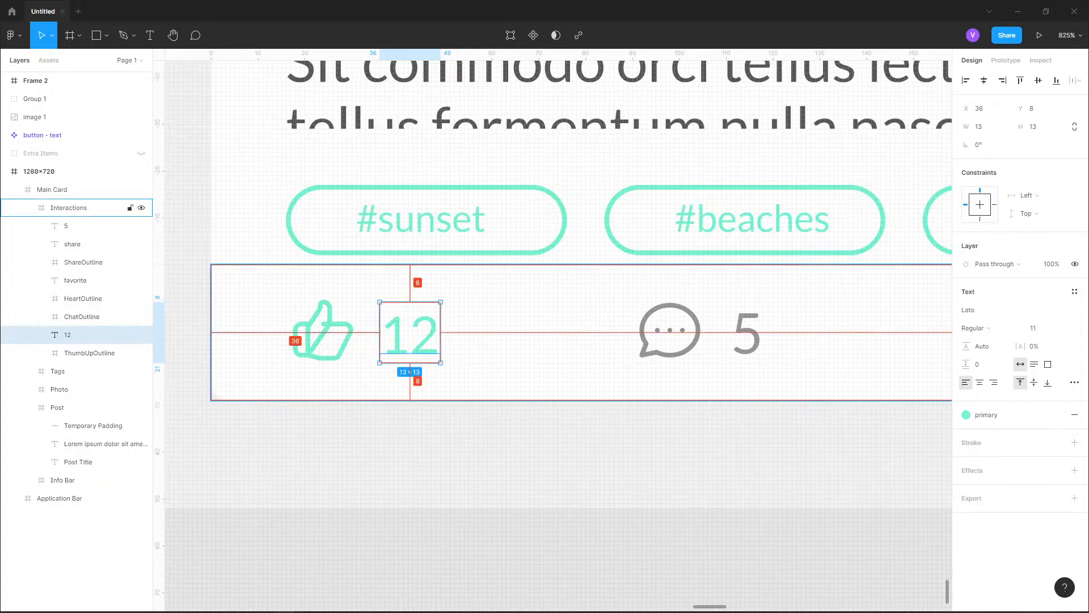
key(alt)
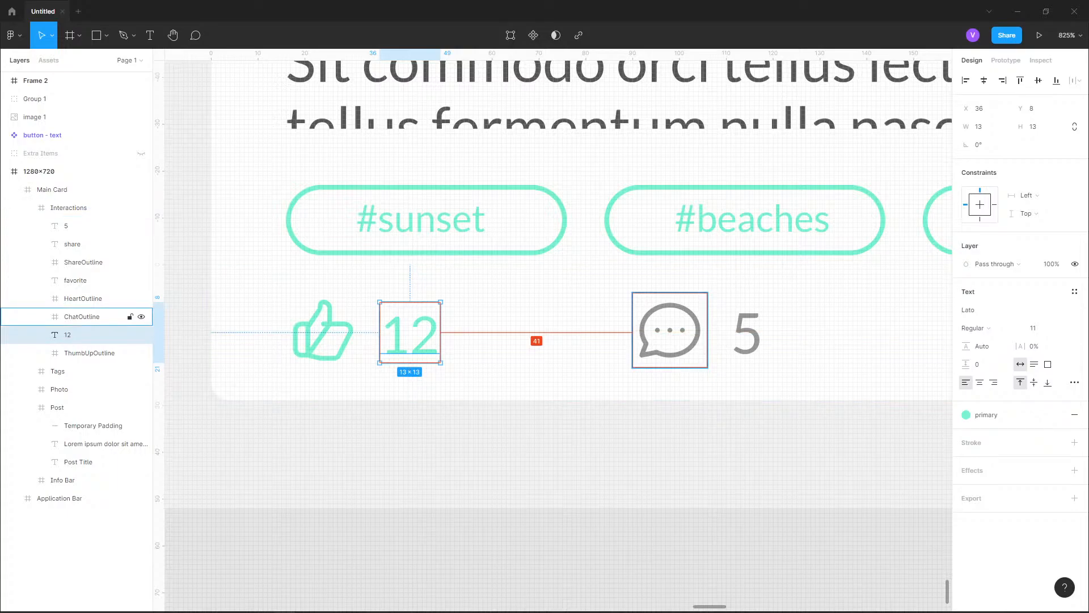
key(Escape)
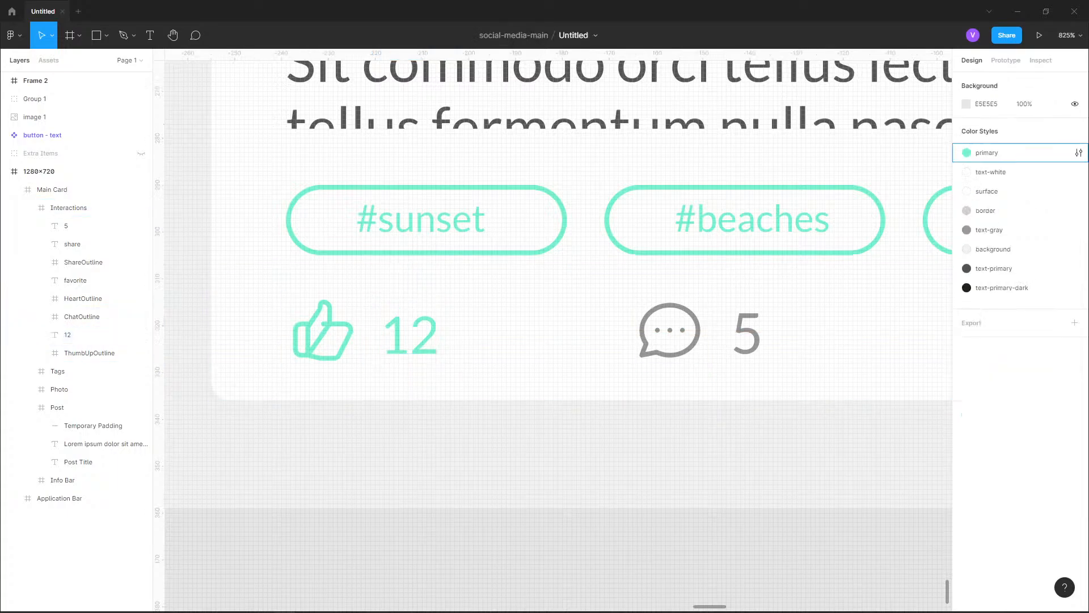
Set the font size of the "5" label beside the chat icon to 11
drag(747, 334, 433, 348)
click(433, 348)
double_click(433, 348)
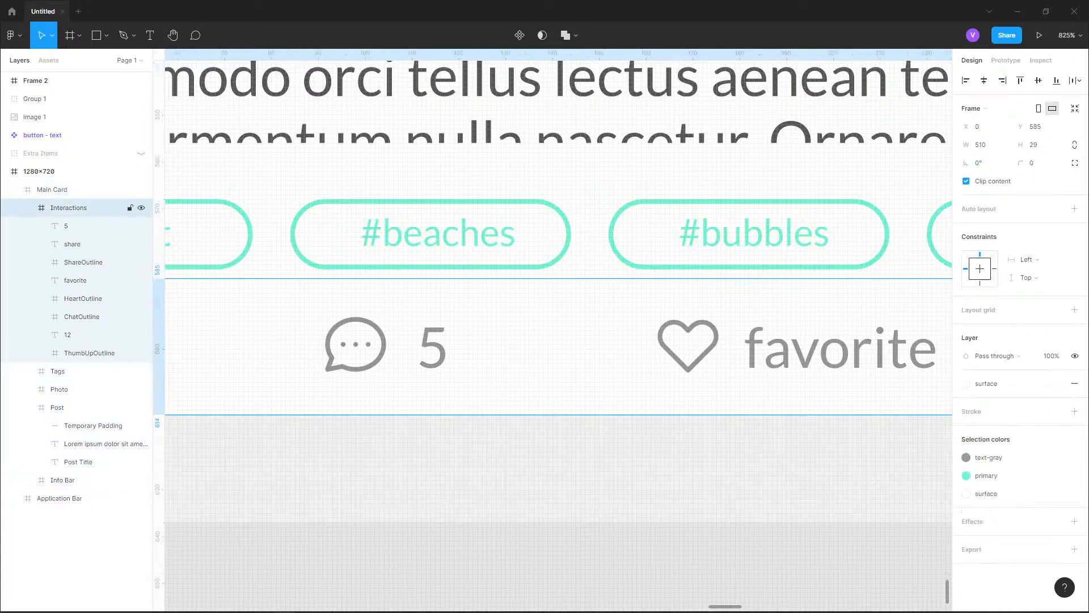
double_click(433, 348)
click(1037, 328)
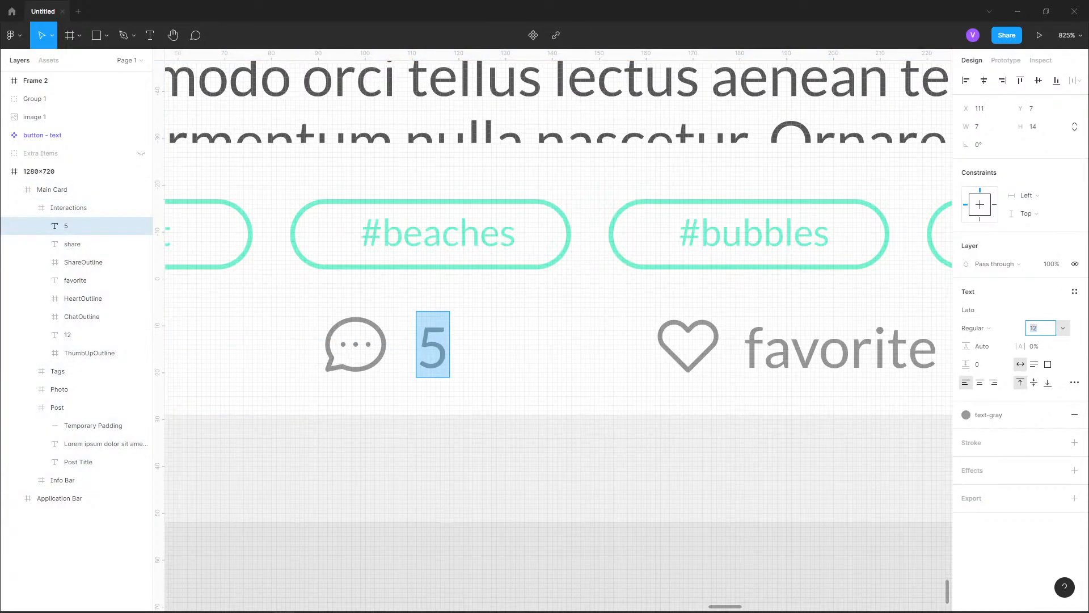
text(11)
key(Return)
Set the font size of the "favorite" label beside the heart icon to 11
drag(820, 346, 581, 369)
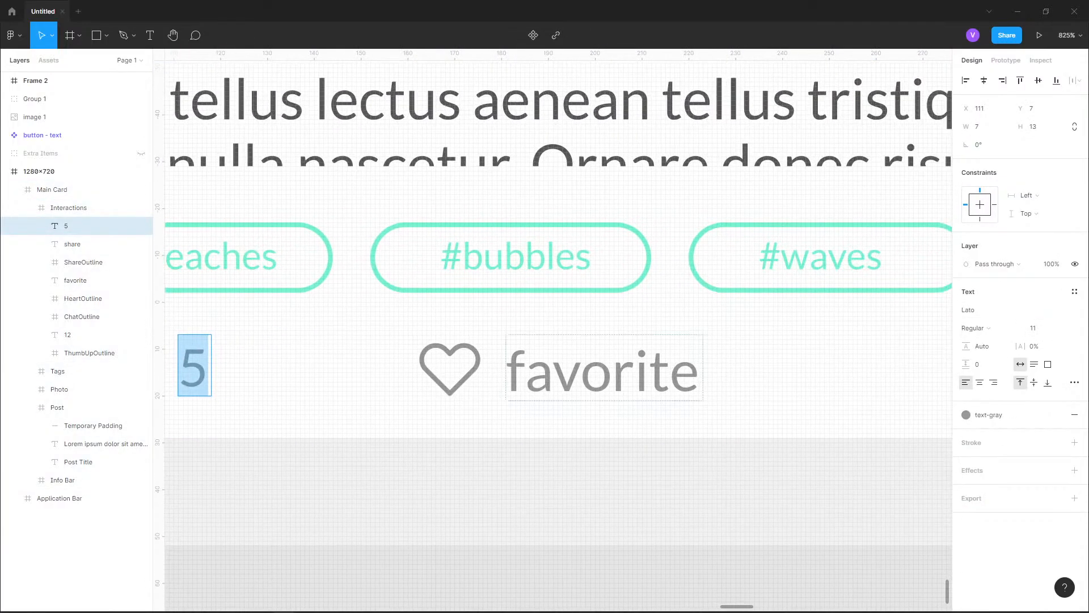
click(581, 369)
key(ctrl+a)
click(1033, 328)
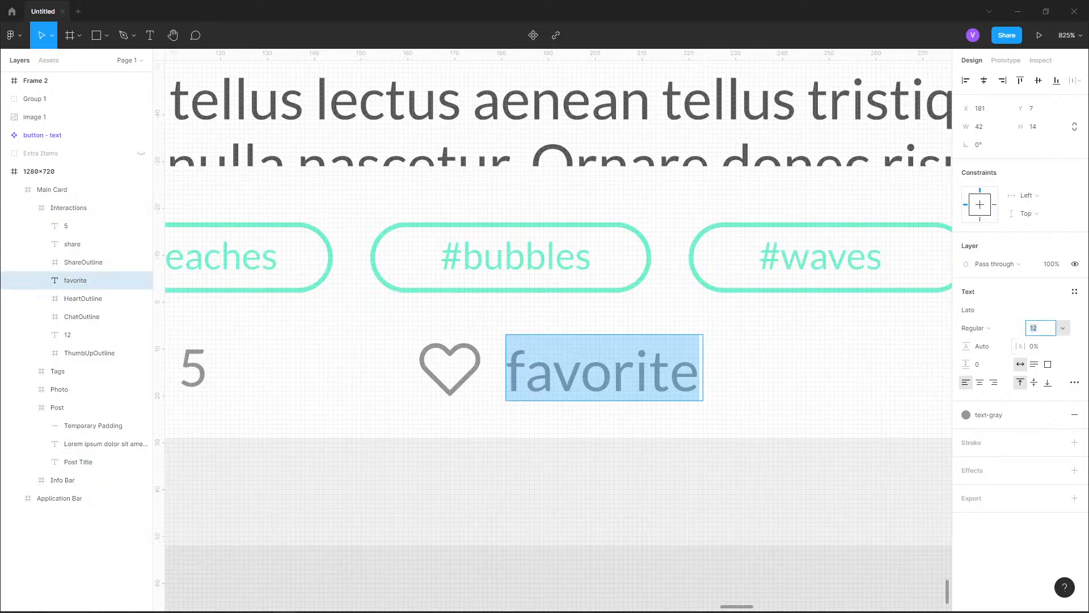
text(11)
key(Return)
key(Escape)
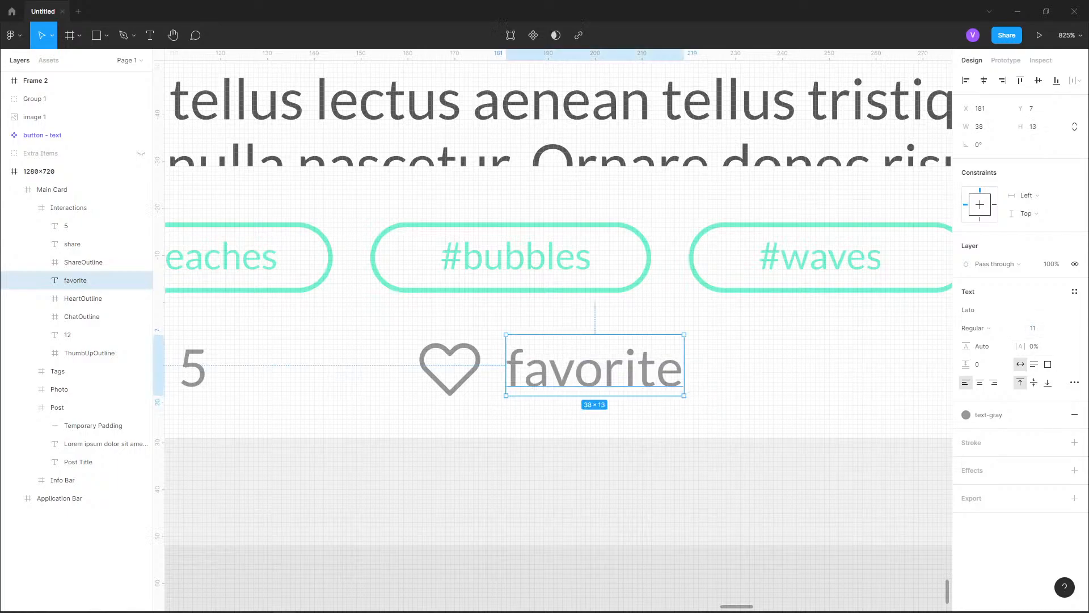
Move the "5" and "favorite" labels down 1 px each, to Y 8 in the Interactions frame
scroll(573, 491, down, 2)
drag(573, 491, 671, 405)
click(66, 225)
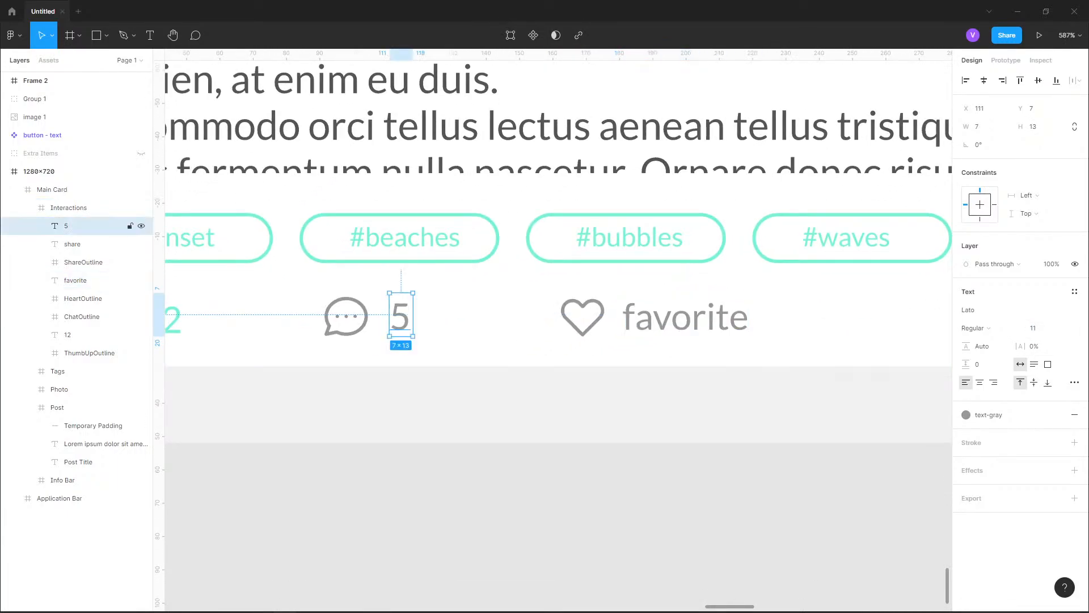
key(Down)
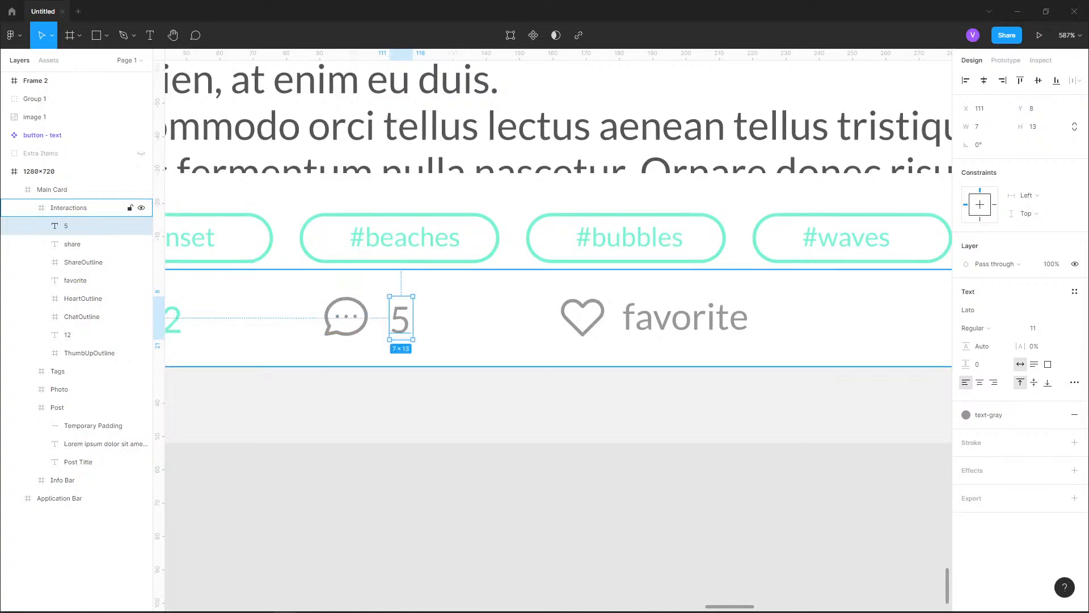
click(685, 318)
key(alt)
key(Down)
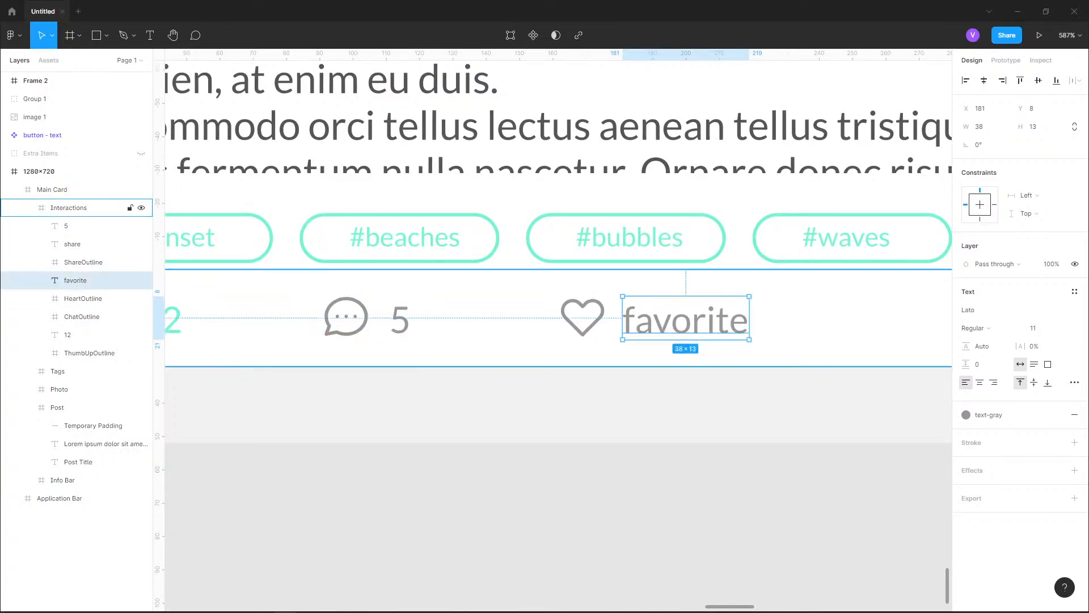
Set the font size of the "share" label to 11 and check its vertical spacing within the Interactions frame
scroll(330, 348, down, 3)
drag(652, 347, 347, 397)
scroll(893, 359, up, 3)
scroll(796, 393, up, 2)
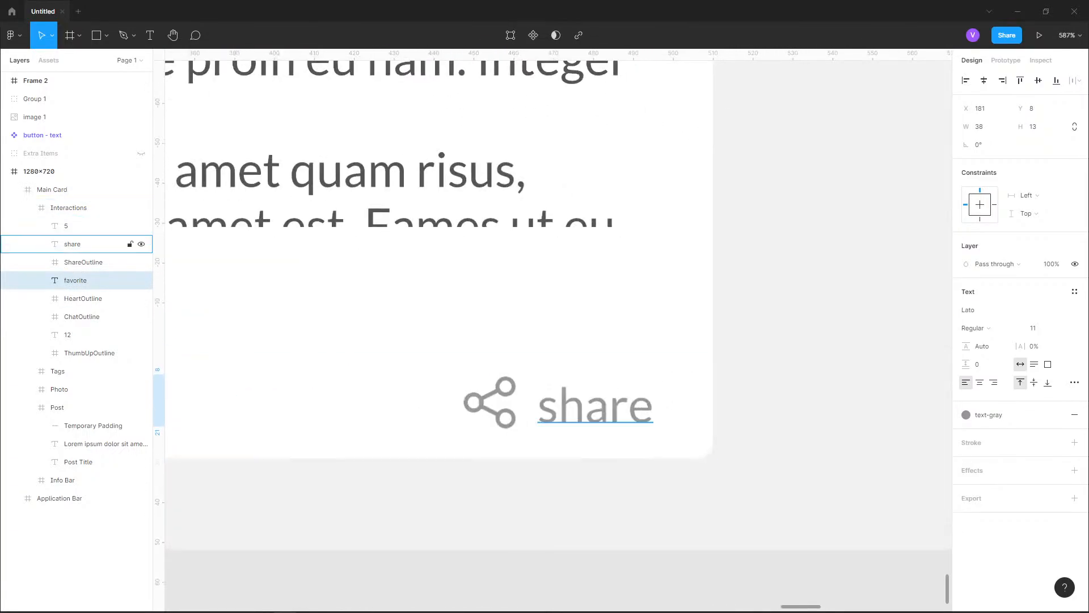
click(619, 406)
click(1035, 328)
text(11)
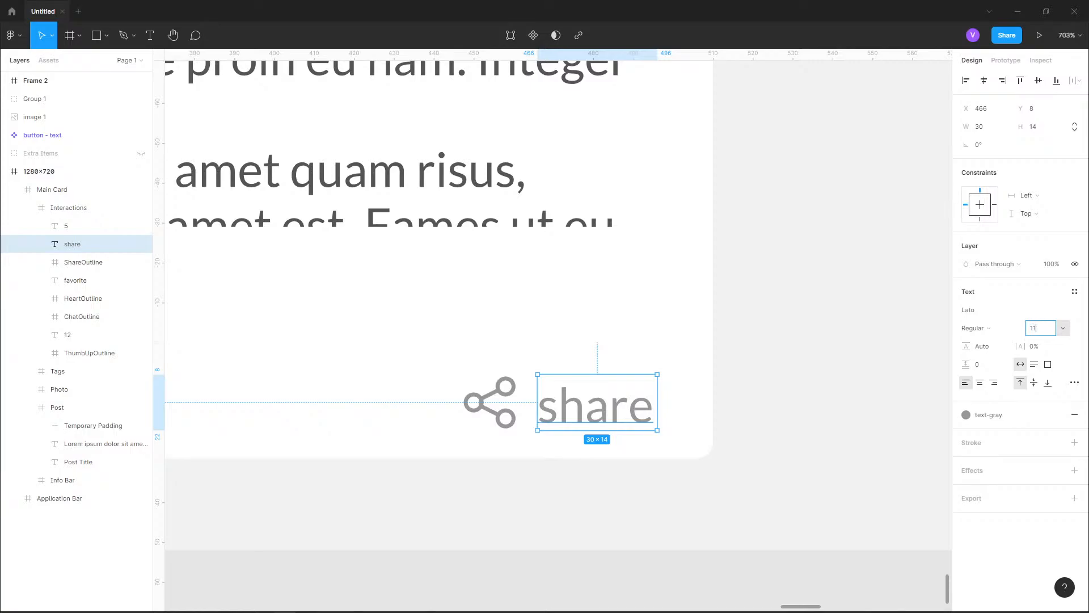
key(Return)
key(alt)
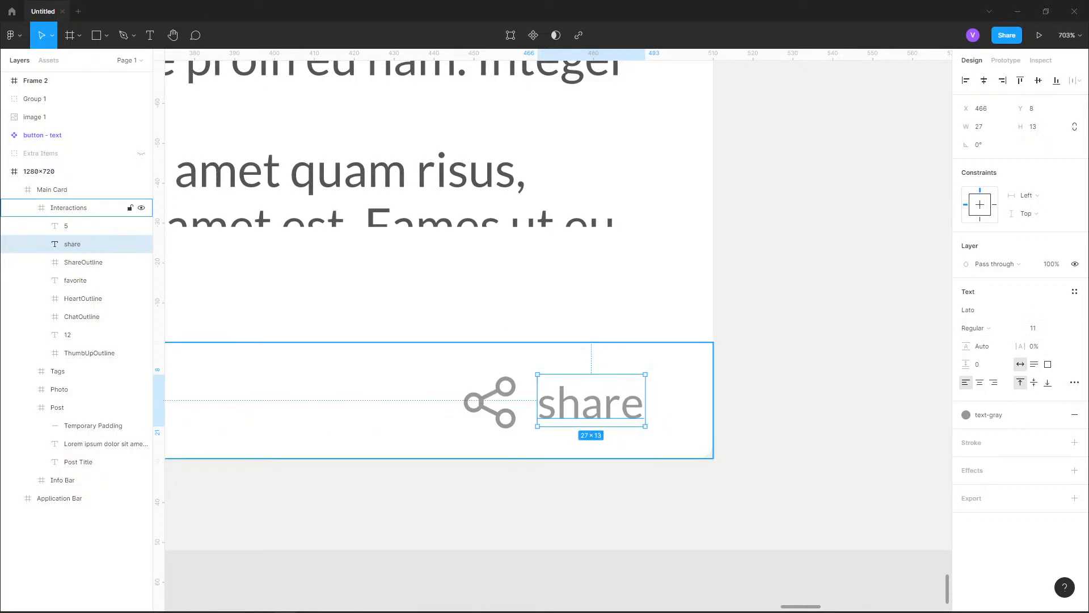
click(856, 311)
scroll(856, 312, down, 5)
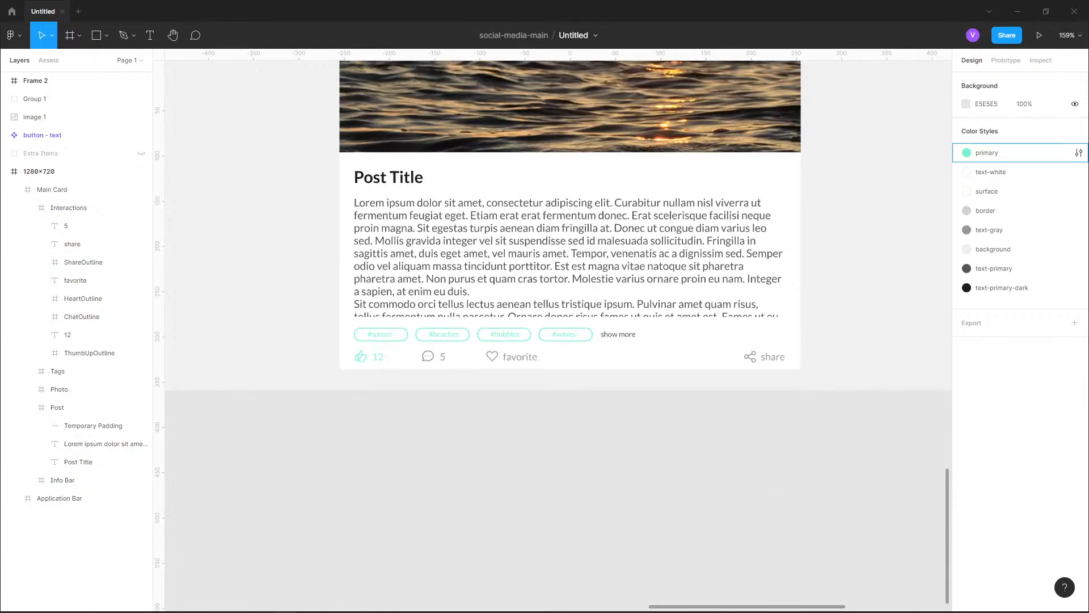
Select Group 1, which holds the square, triangle and circle, and collapse the 1280×720 frame in the layer list
drag(801, 347, 759, 446)
scroll(423, 501, up, 3)
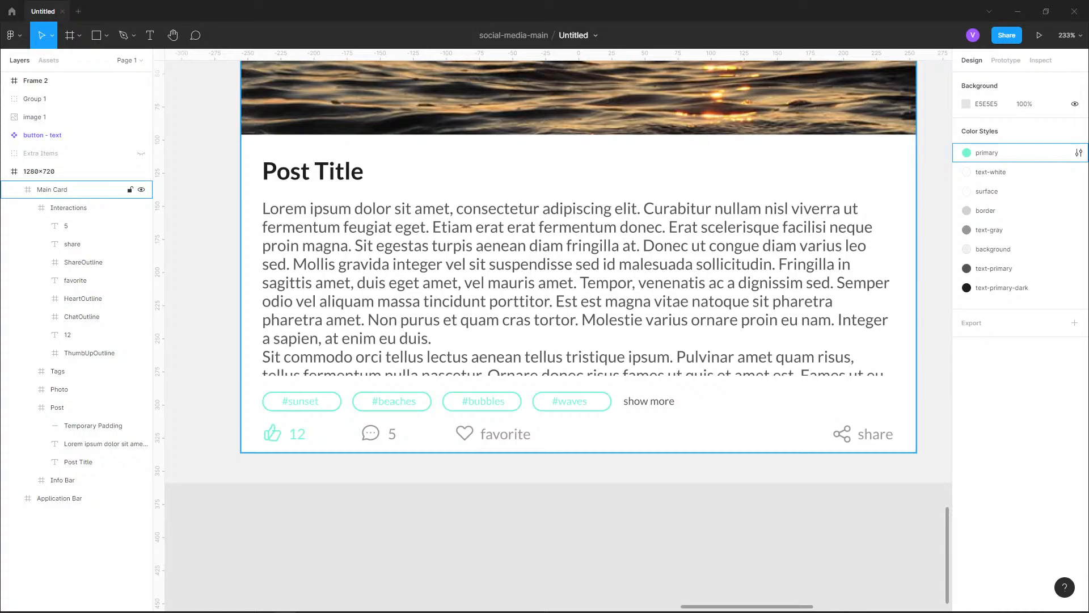
scroll(572, 400, down, 6)
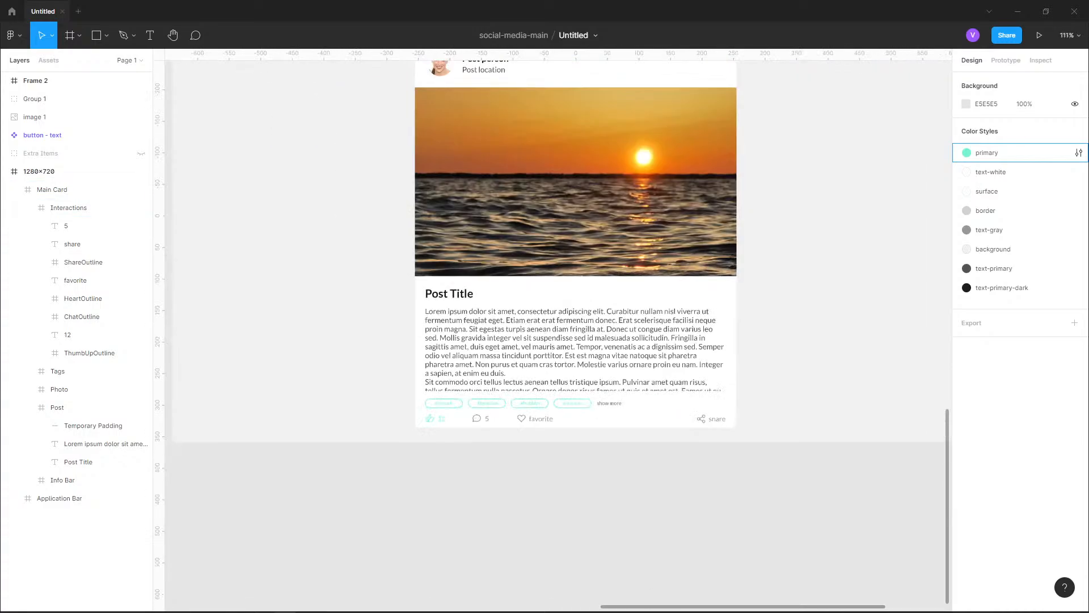
drag(448, 238, 789, 529)
drag(398, 255, 688, 257)
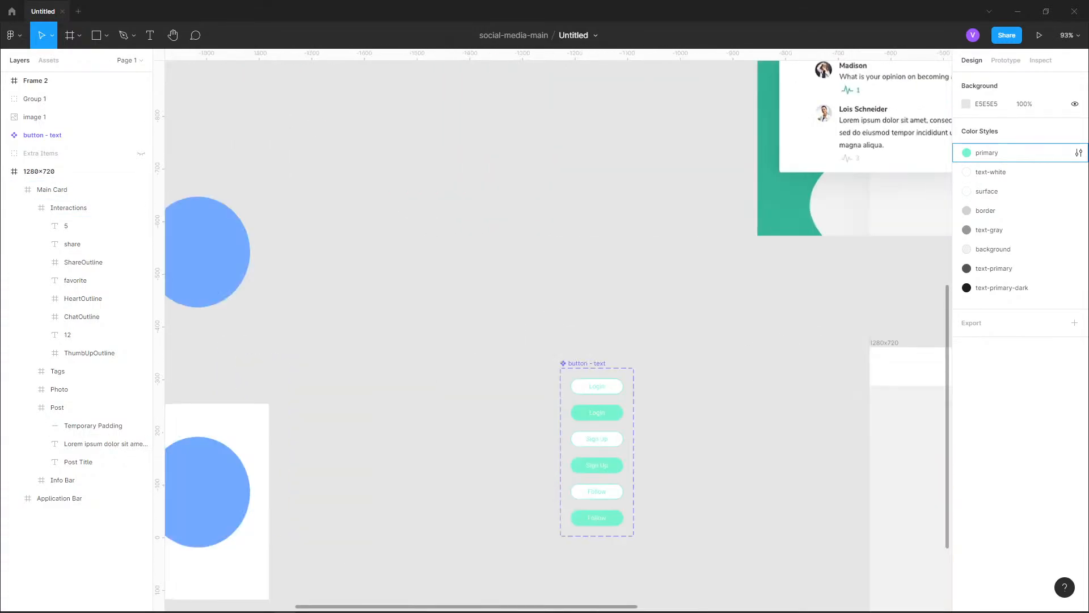
drag(269, 256, 773, 207)
scroll(726, 217, down, 1)
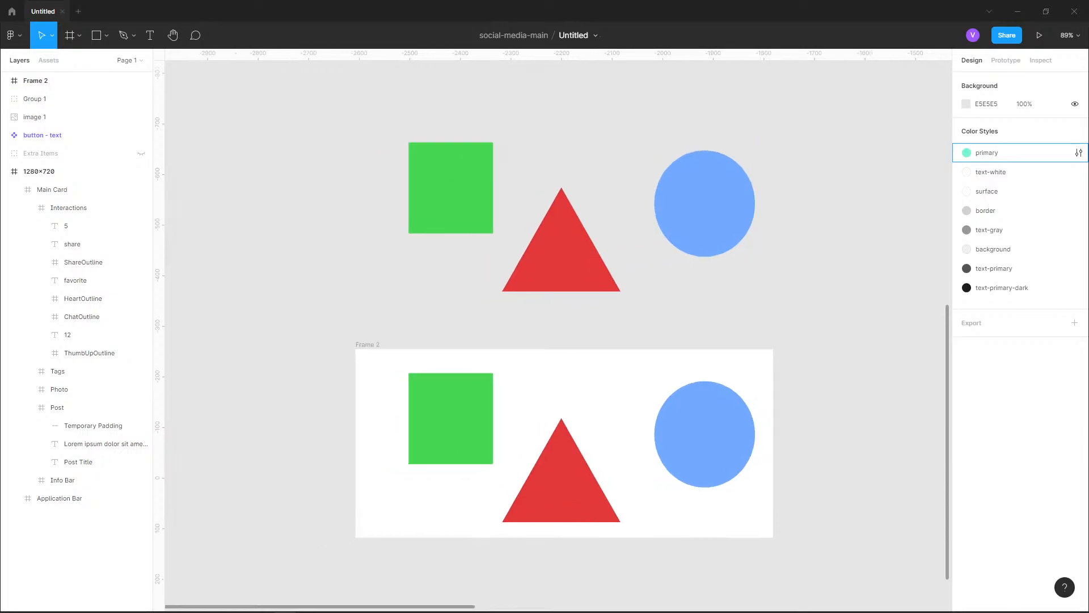
click(57, 99)
click(5, 171)
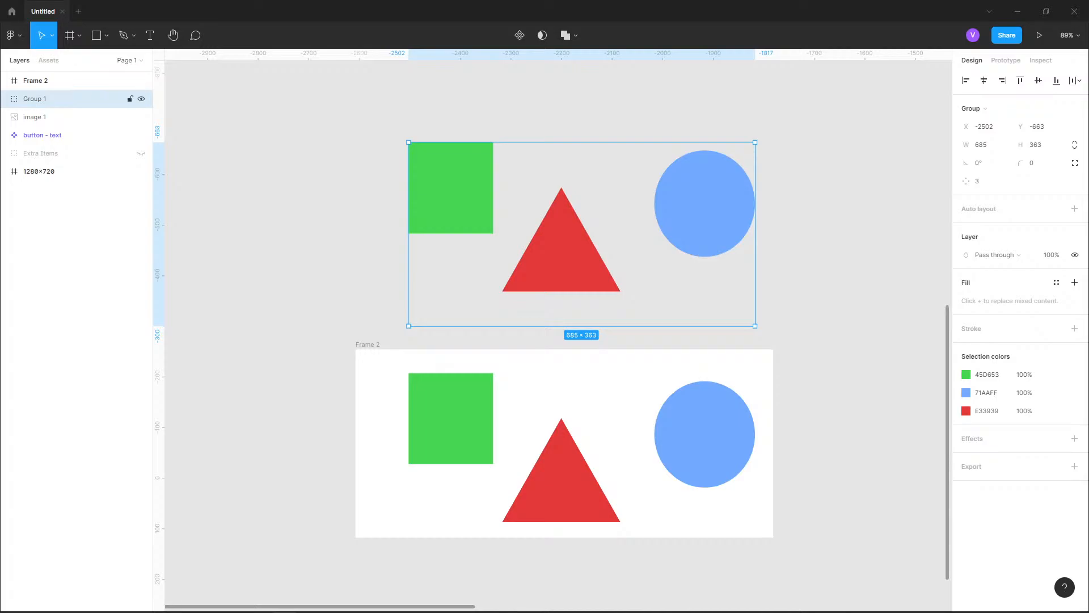
Convert Group 1 into a frame, look through the frame size presets, and convert it back into a group
click(978, 109)
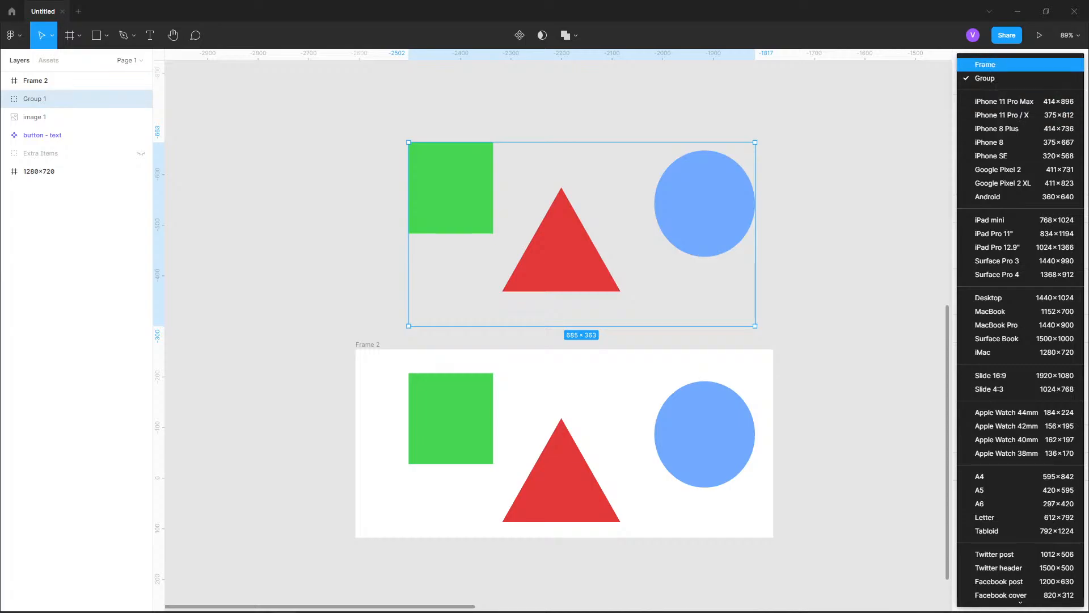
click(985, 65)
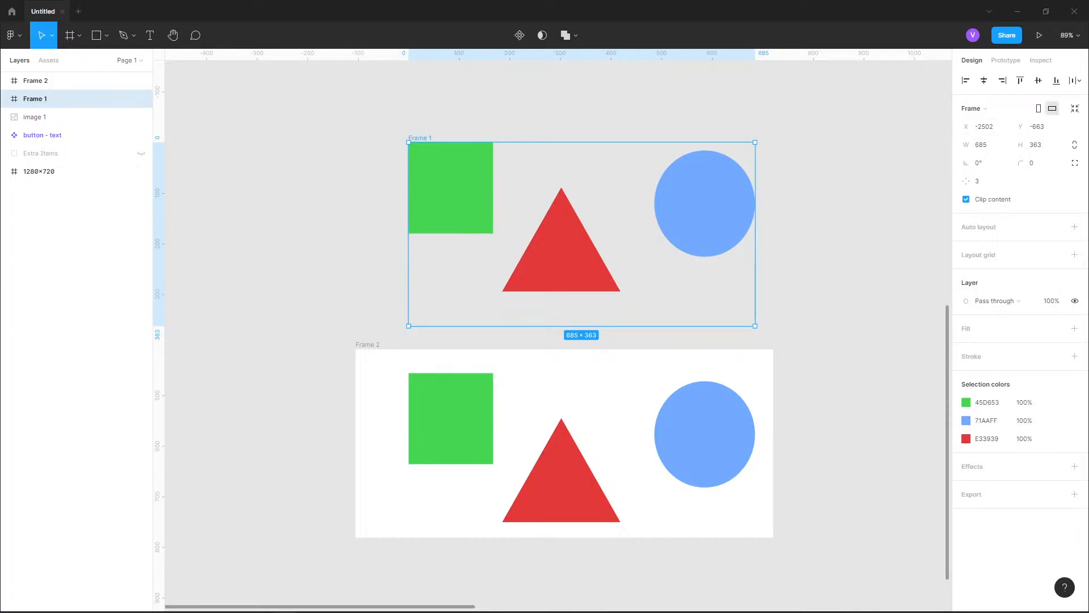
click(972, 108)
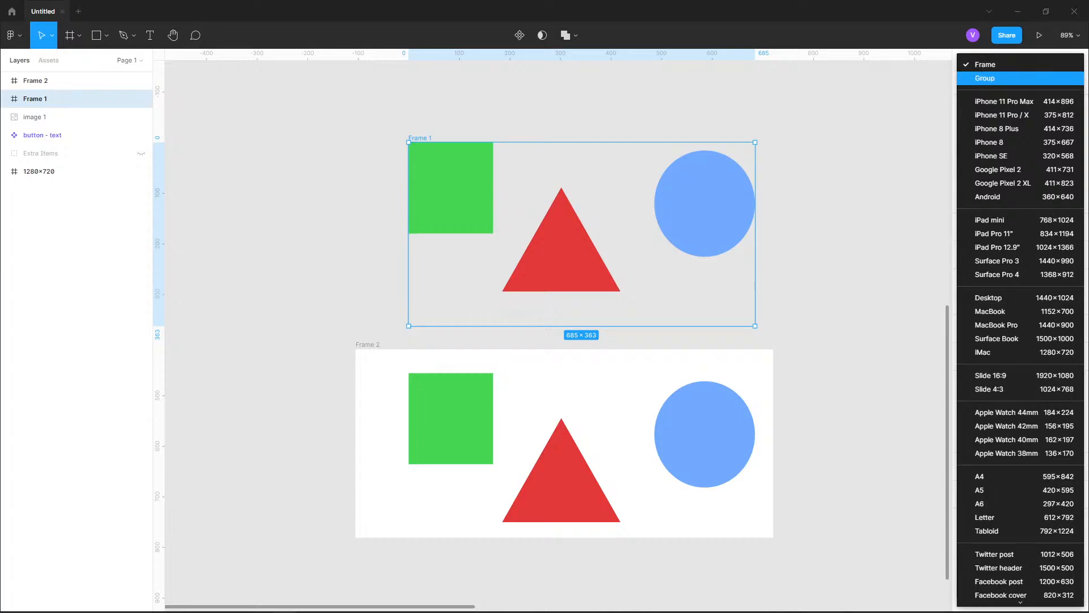
scroll(1020, 315, down, 3)
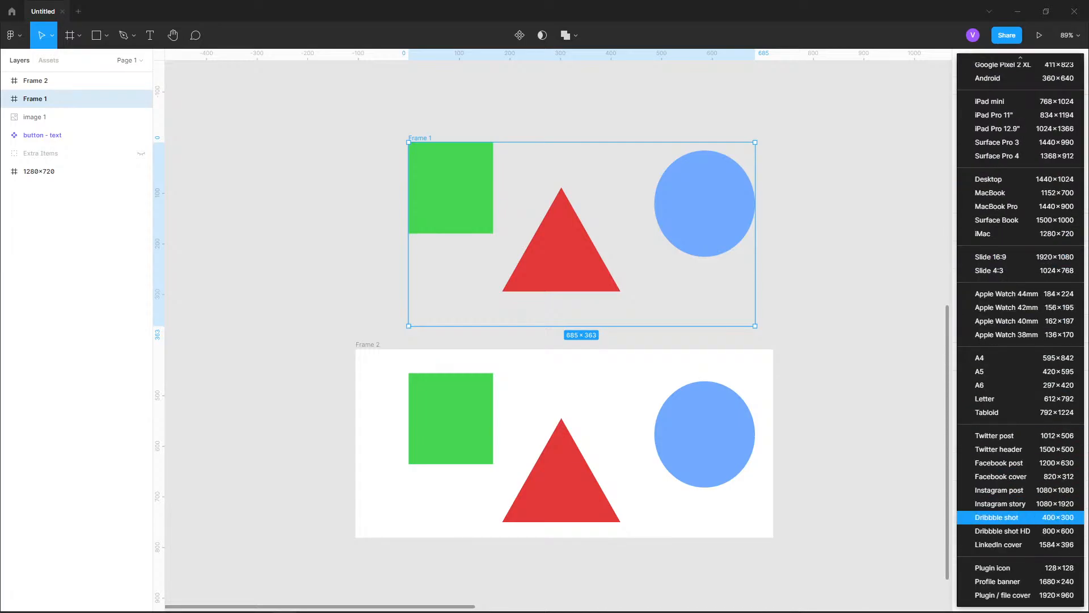
scroll(1020, 517, up, 3)
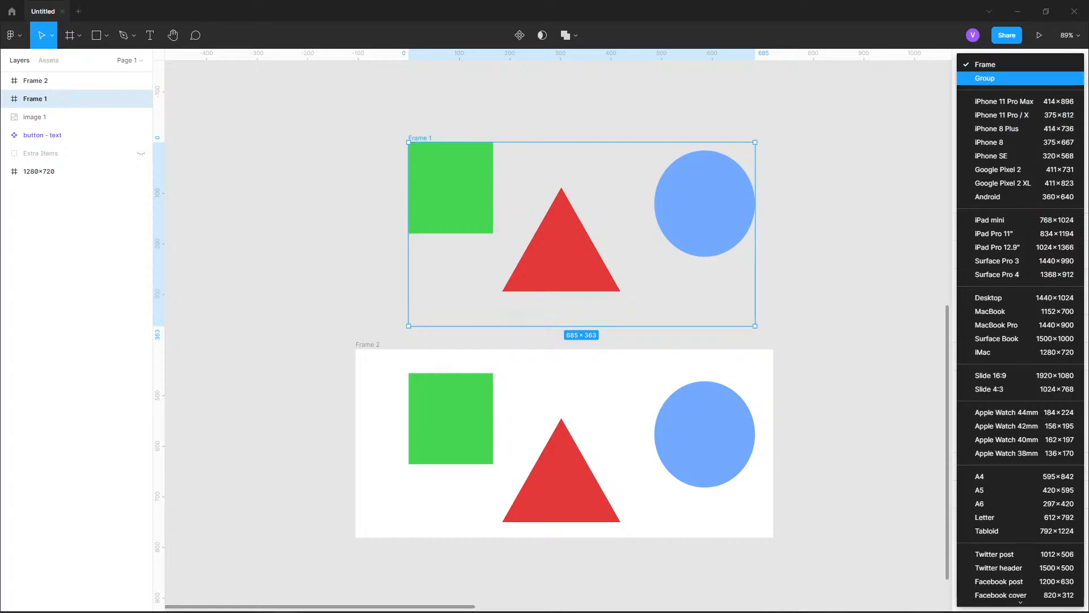
click(985, 78)
click(976, 107)
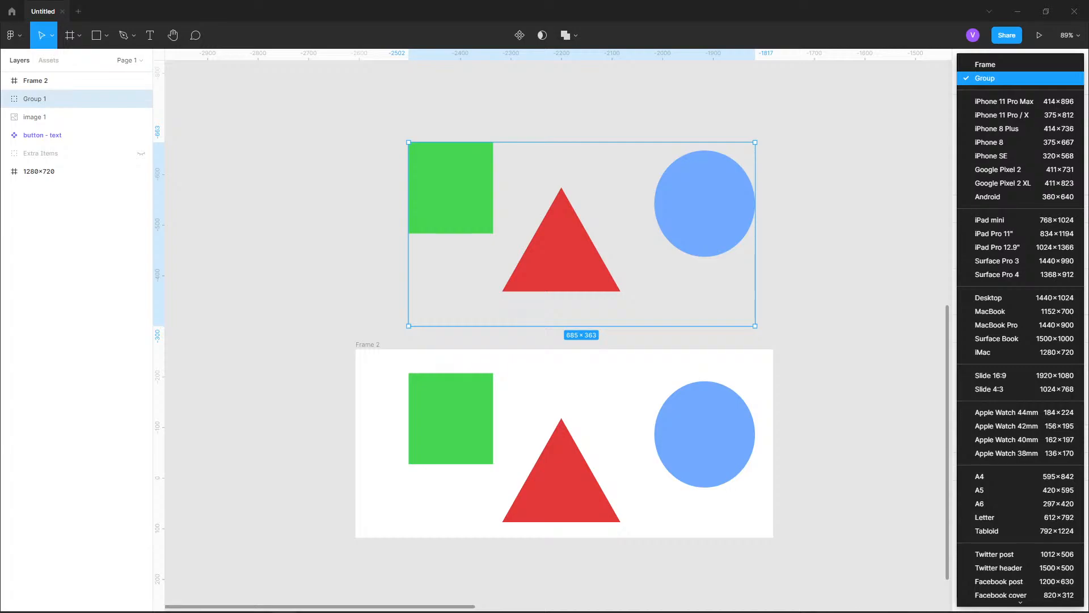
click(985, 78)
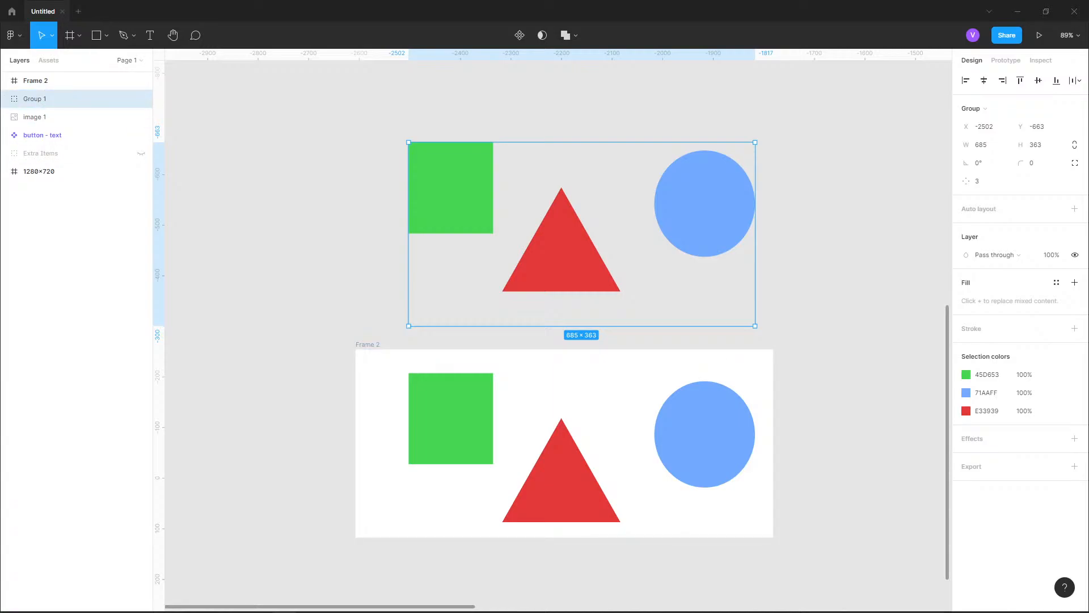
Draw a trial frame overlapping the green square of Group 1, and undo it
click(70, 35)
drag(313, 134, 440, 275)
key(ctrl+z)
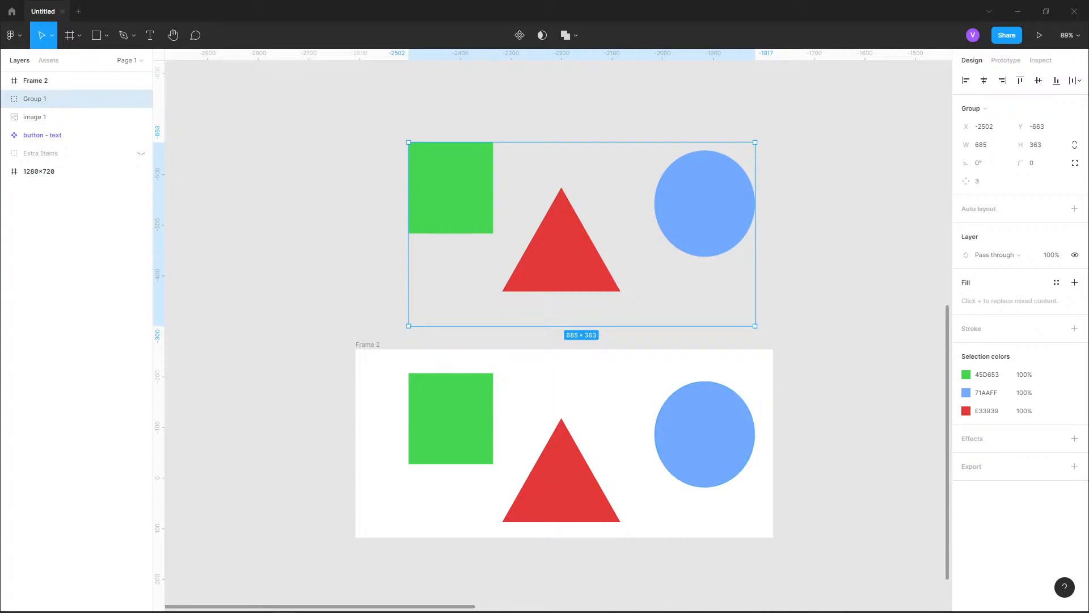
Enlarge Group 1 from its upper-left corner to about 1034 × 510 with the Move tool
drag(409, 142, 331, 114)
double_click(383, 166)
drag(383, 167, 285, 121)
key(Escape)
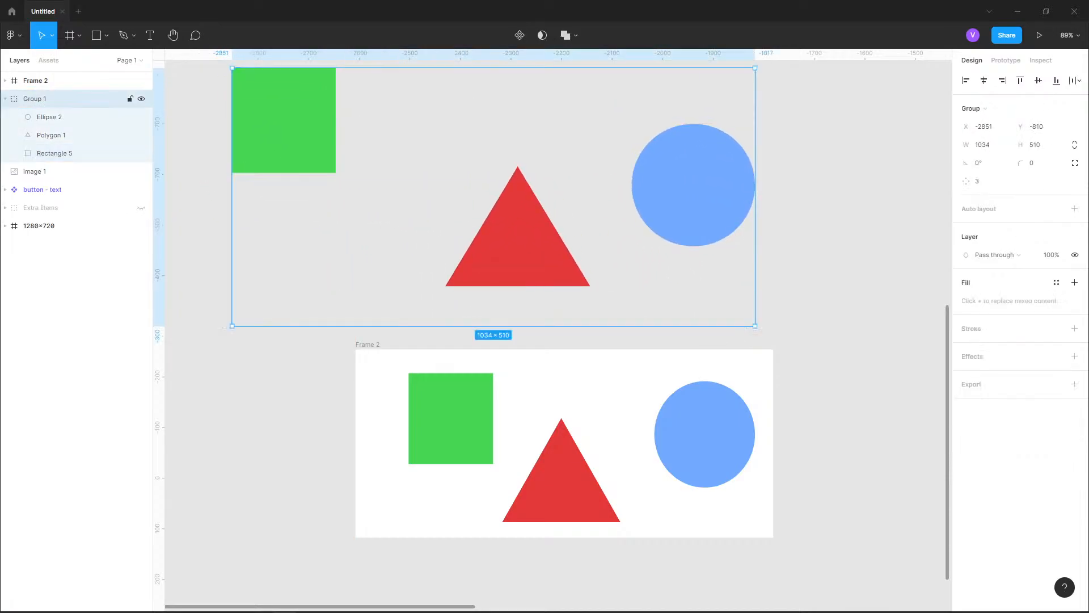
scroll(552, 335, up, 1)
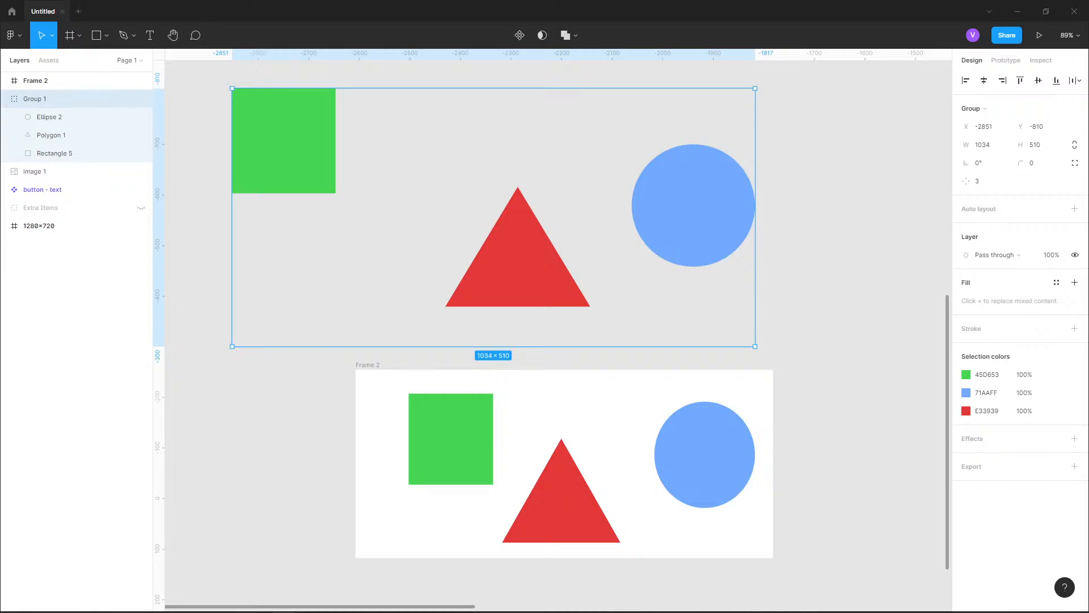
key(Escape)
Enlarge Frame 2 to about 1267 × 482 while its shapes keep their size
click(368, 365)
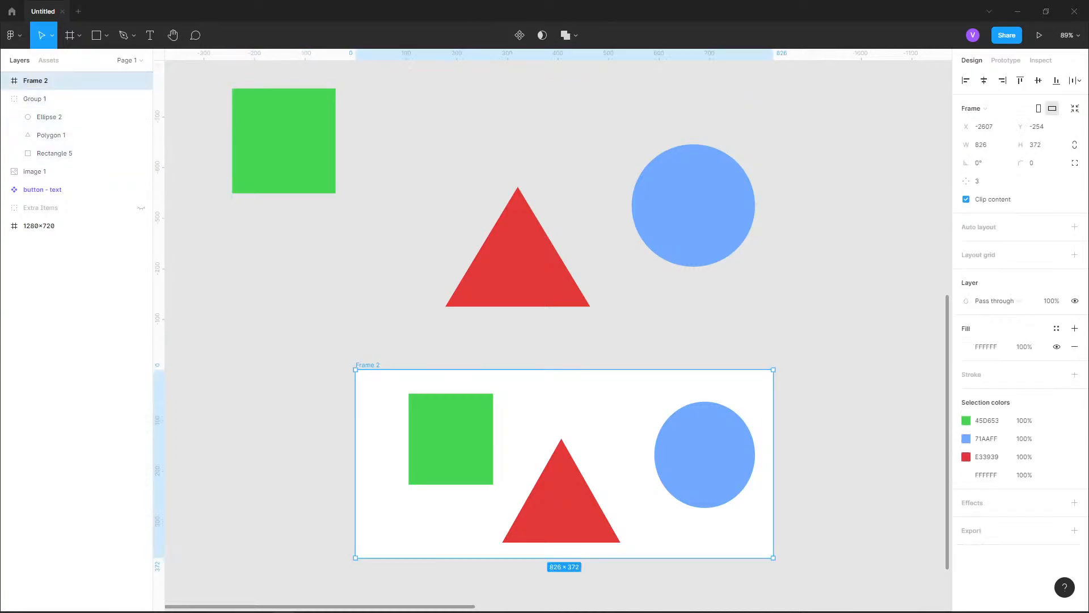
drag(355, 370, 219, 282)
drag(797, 193, 860, 314)
Set the constraints of the blue circle in Frame 2 to Right and Bottom
double_click(572, 398)
key(Escape)
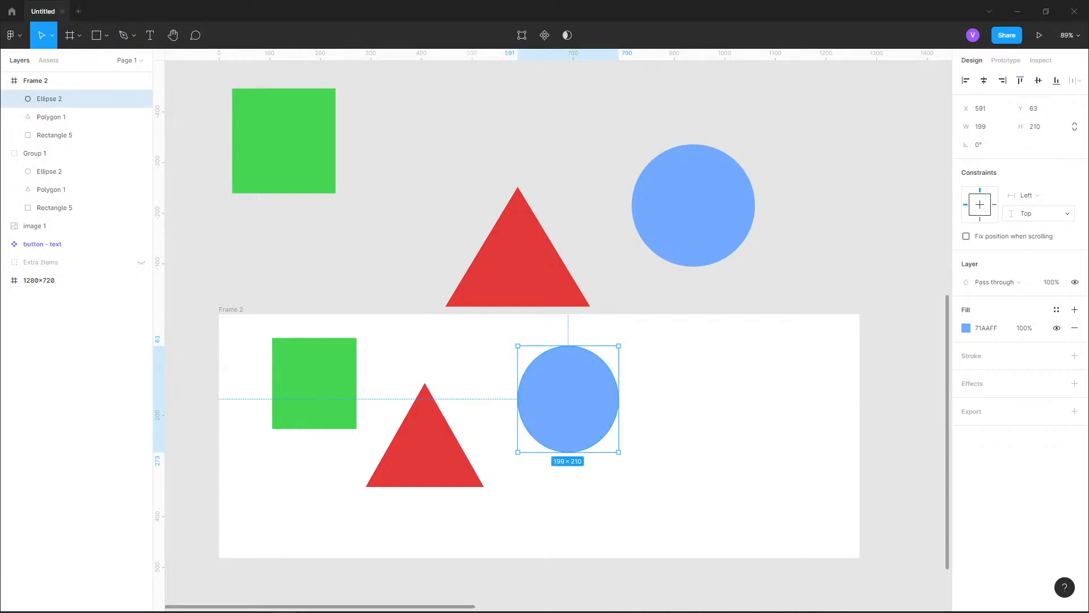
click(1039, 213)
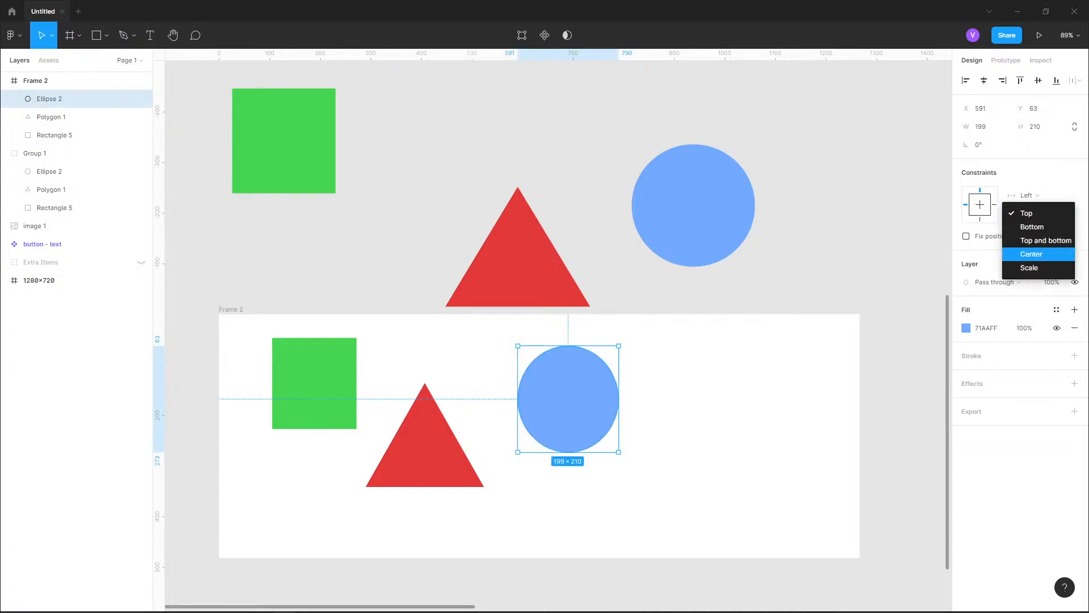
click(1028, 227)
click(1027, 195)
click(1029, 208)
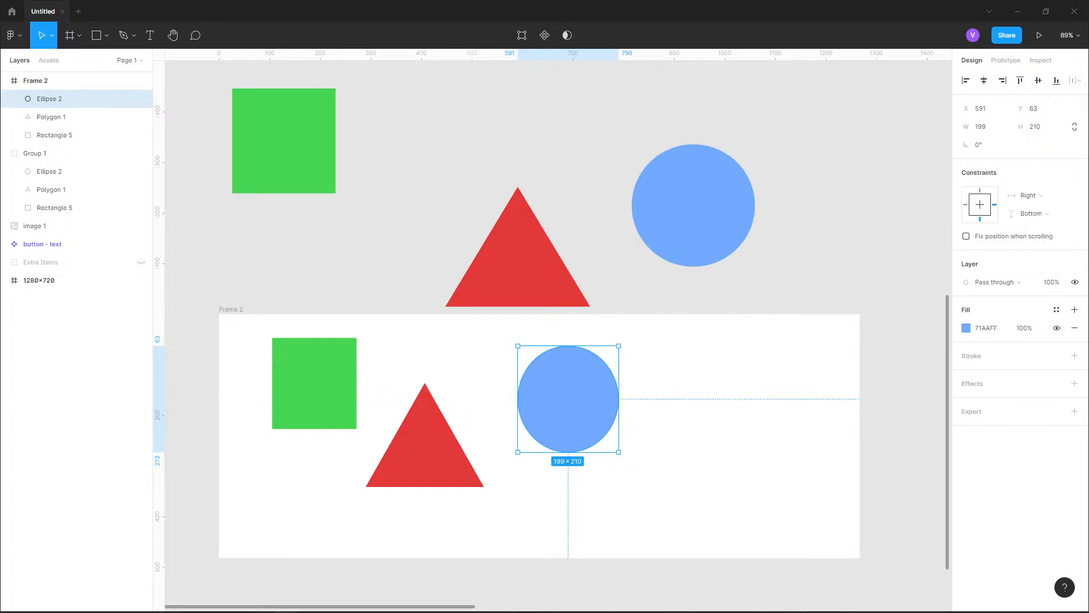
Test the circle's constraints by enlarging Frame 2 to about 1514 × 858 and shrinking it to about 1267 × 482
click(794, 287)
click(230, 310)
drag(219, 313, 236, 124)
scroll(420, 256, down, 1)
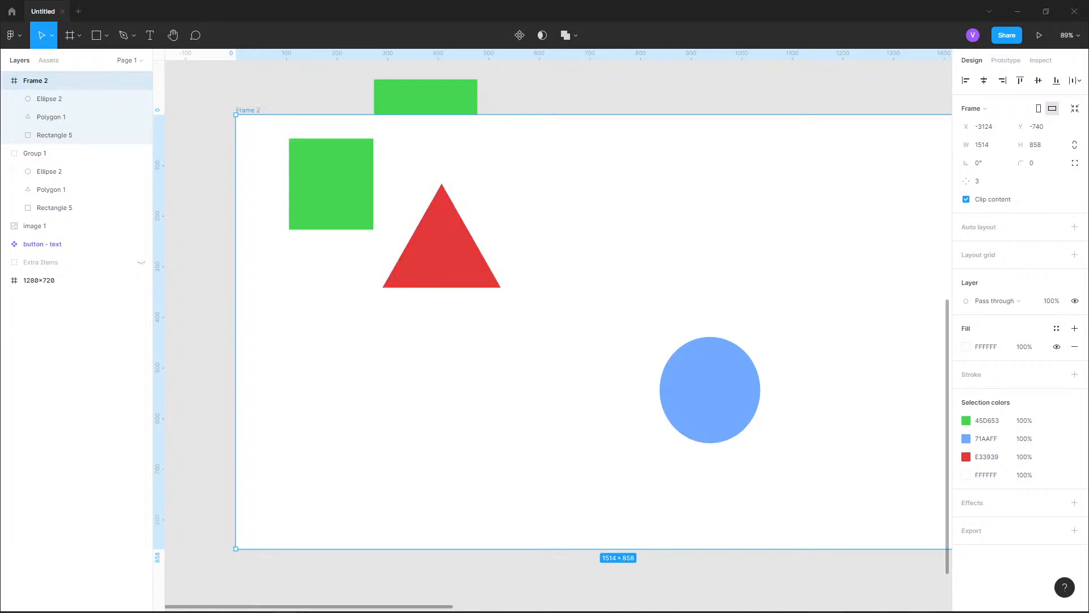
scroll(341, 257, down, 2)
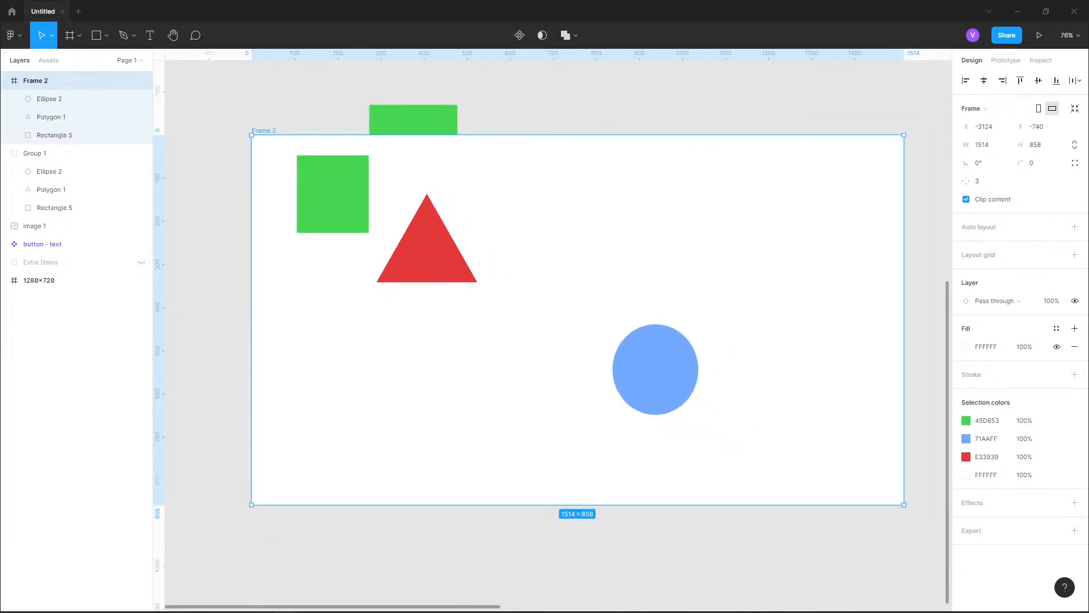
drag(904, 504, 869, 472)
key(ctrl+z)
drag(251, 135, 358, 297)
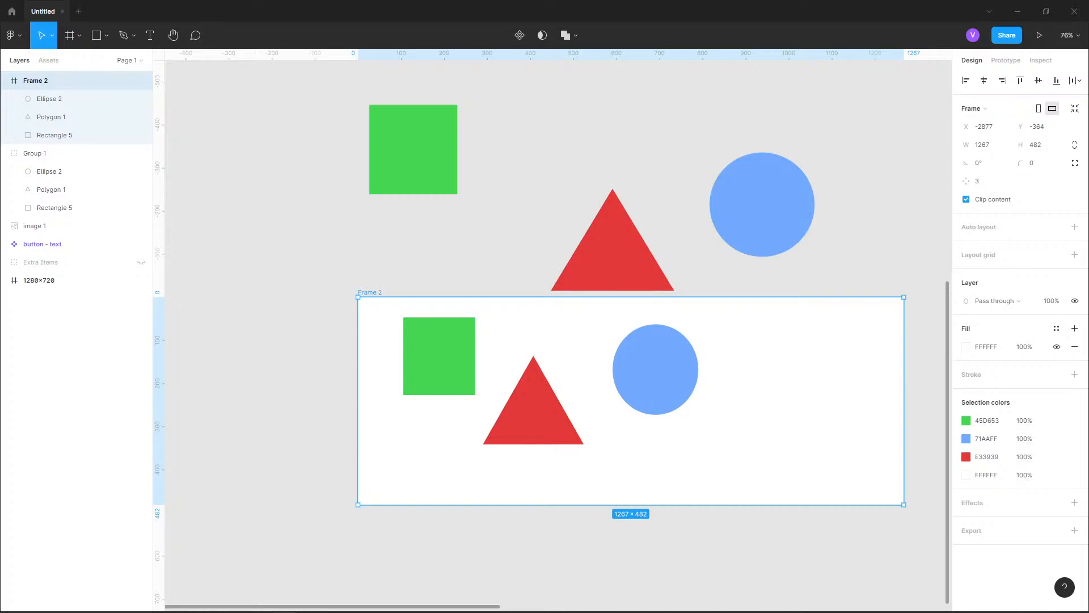
Set the constraints of the blue circle in Frame 2 to Left and Top
click(318, 261)
click(656, 370)
click(966, 204)
click(980, 190)
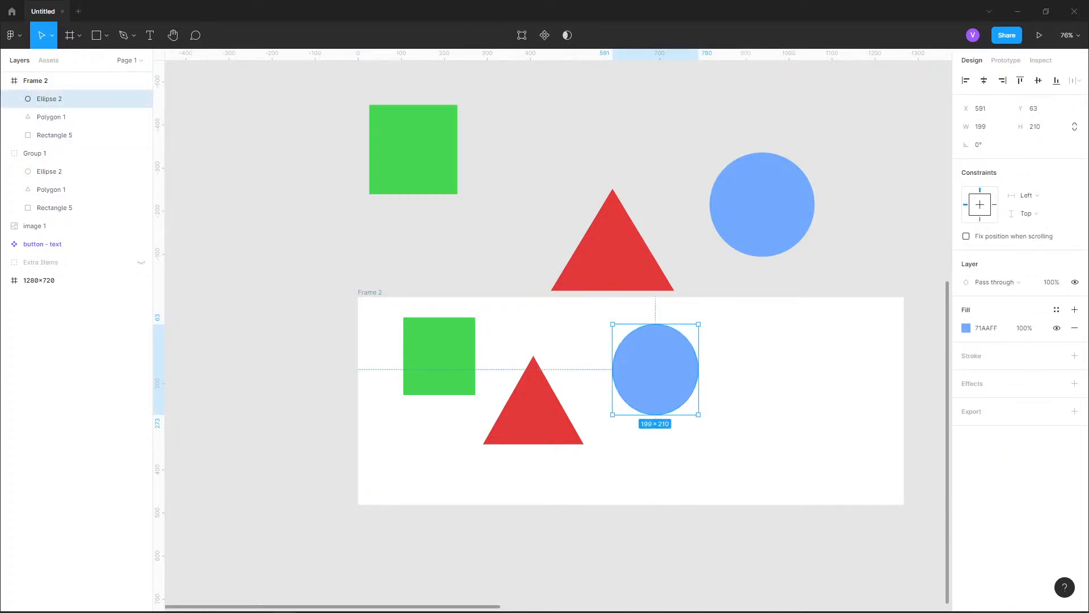
key(Return)
key(Escape)
Resize Frame 2 to about 1096 × 545, and shrink it to about 826 × 372 around its shapes
click(370, 292)
drag(904, 296, 830, 269)
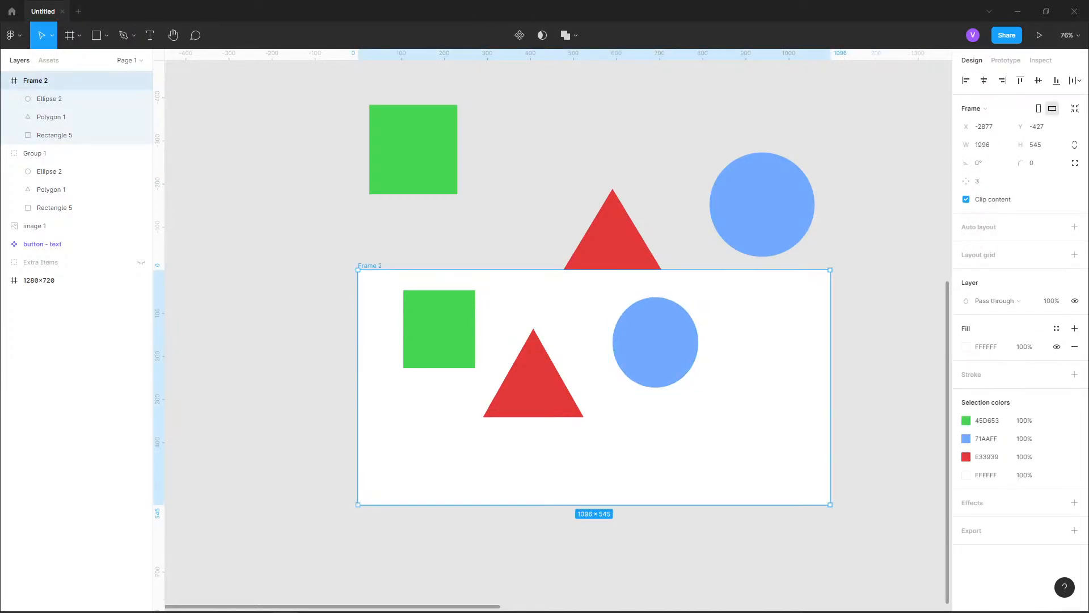
drag(358, 270, 475, 345)
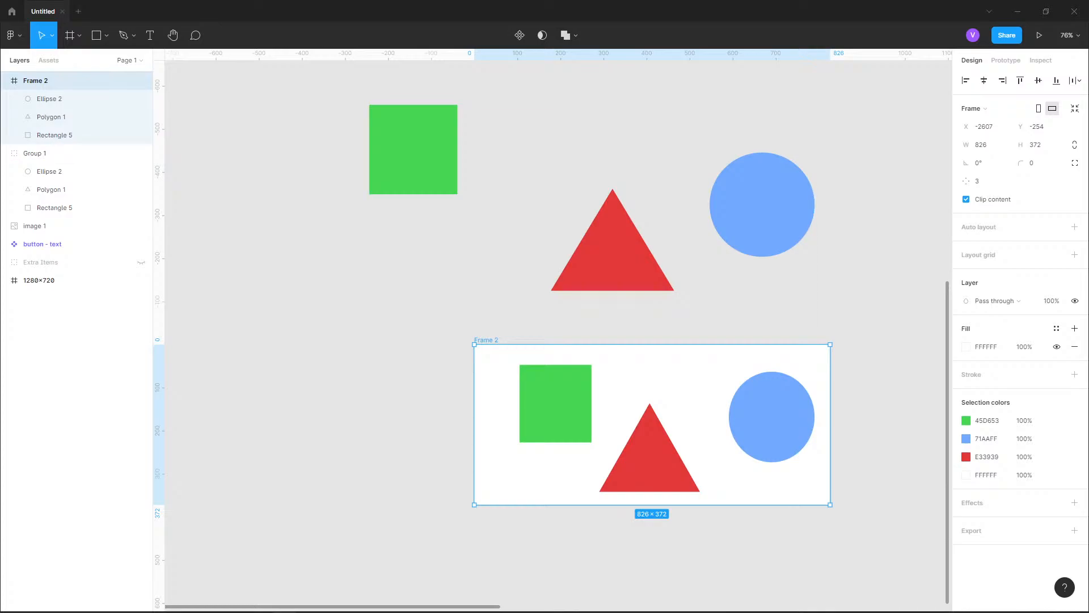
click(295, 256)
Stretch Group 1 non-proportionally to about 1141 × 482 and select its triangle to inspect the distortion
click(62, 153)
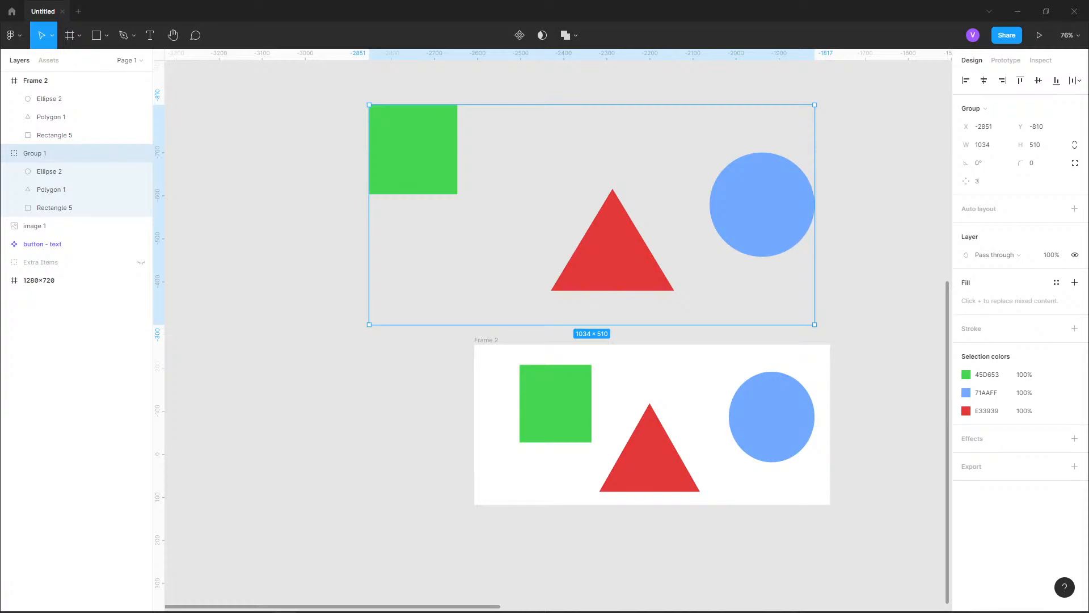
drag(370, 105, 324, 117)
double_click(592, 258)
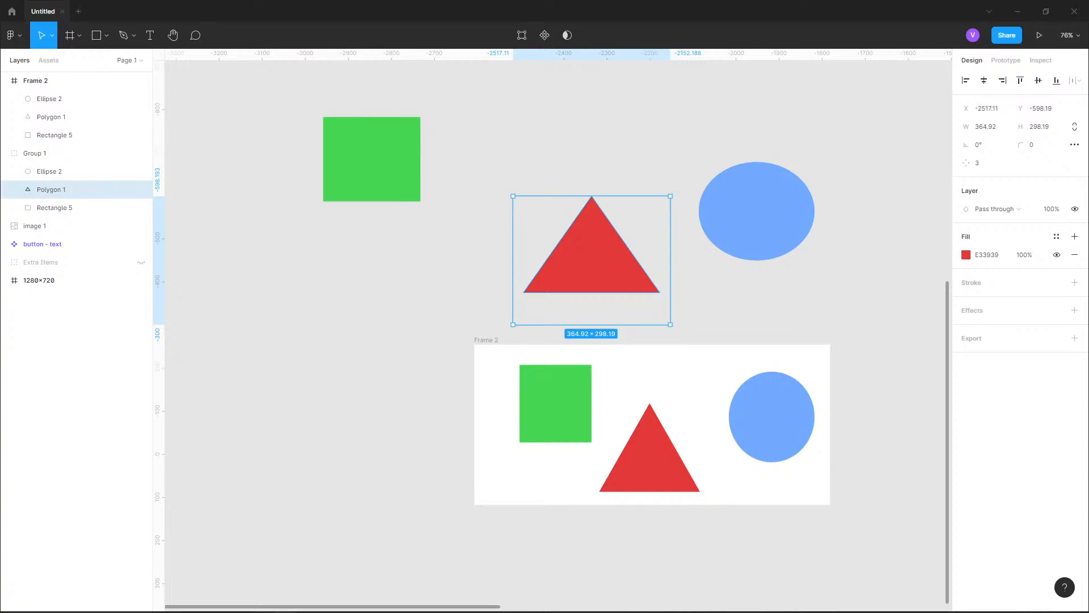
click(256, 267)
Shrink Group 1 proportionally to about 966 × 408 with the Scale tool
click(35, 153)
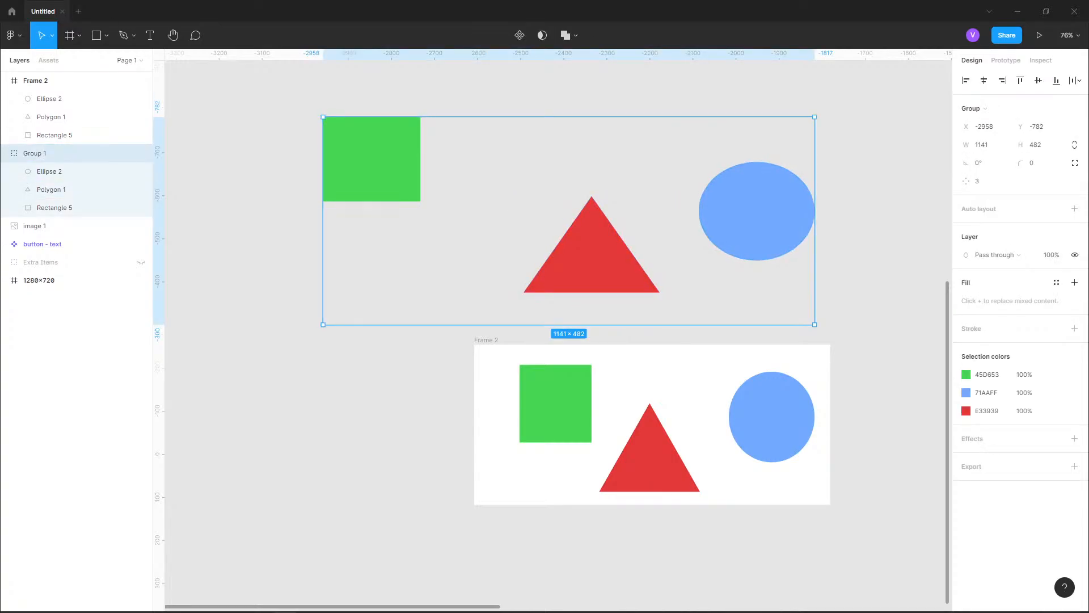
key(k)
click(52, 35)
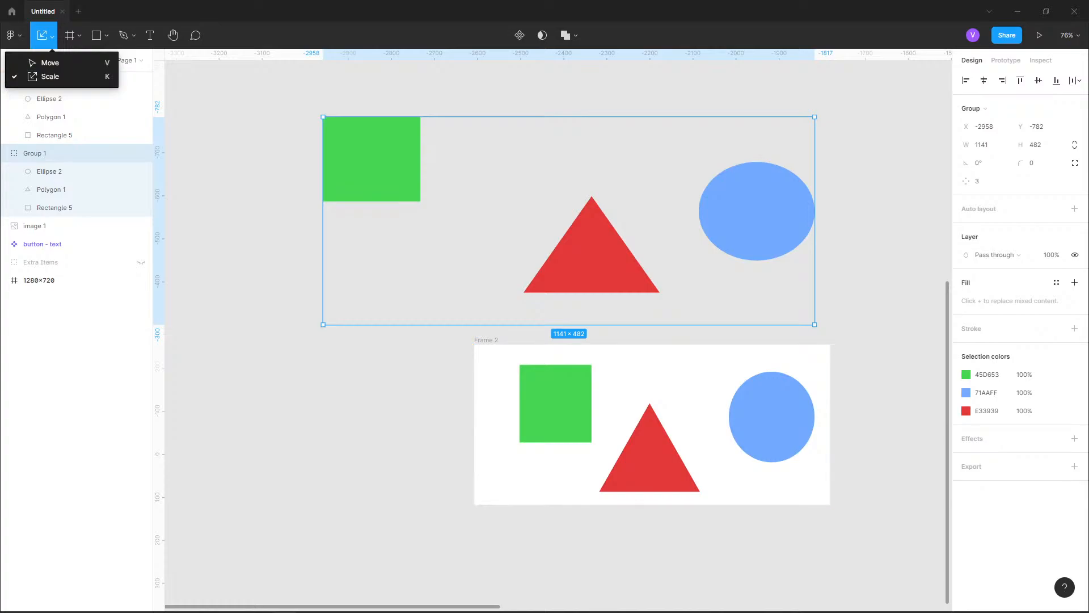
click(255, 266)
click(371, 159)
drag(323, 117, 398, 247)
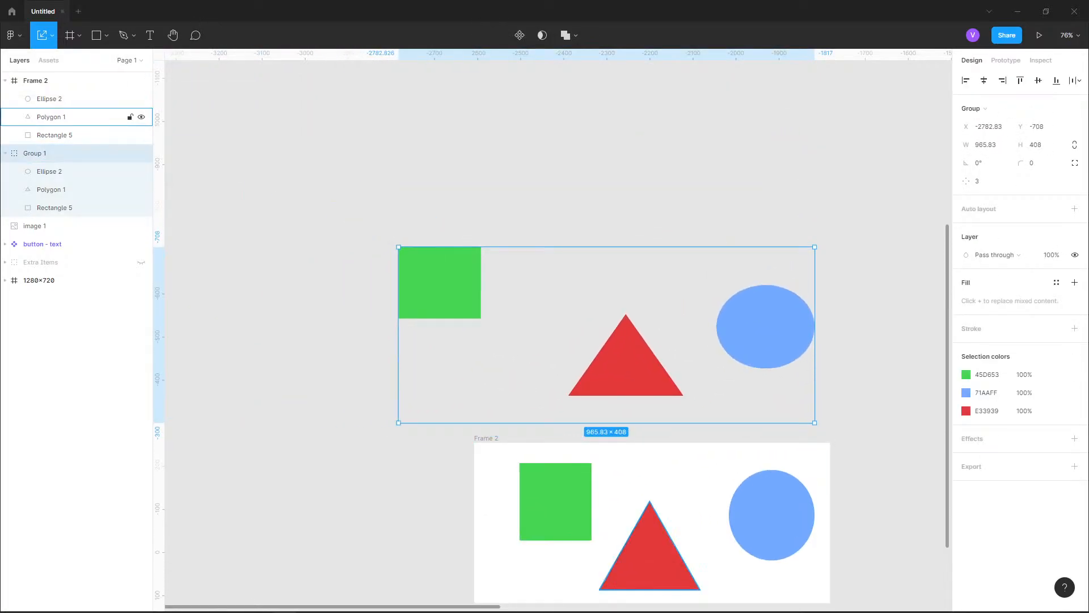
Add the text "aoishafihoihaf" below the upper green square and move its layer into Group 1
click(150, 35)
click(454, 358)
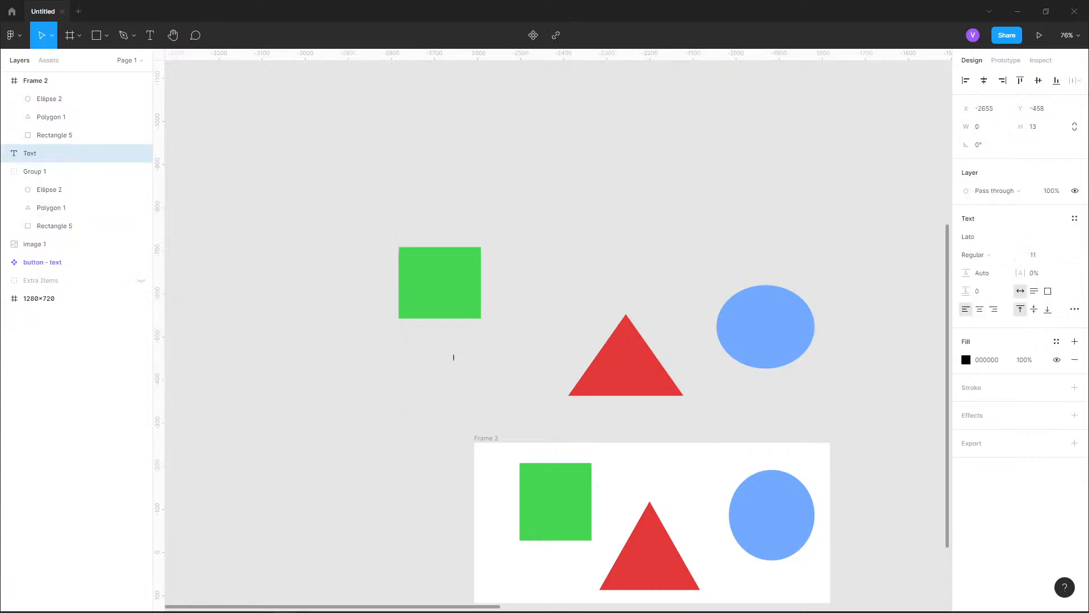
text(aoishafihoihaf)
key(Escape)
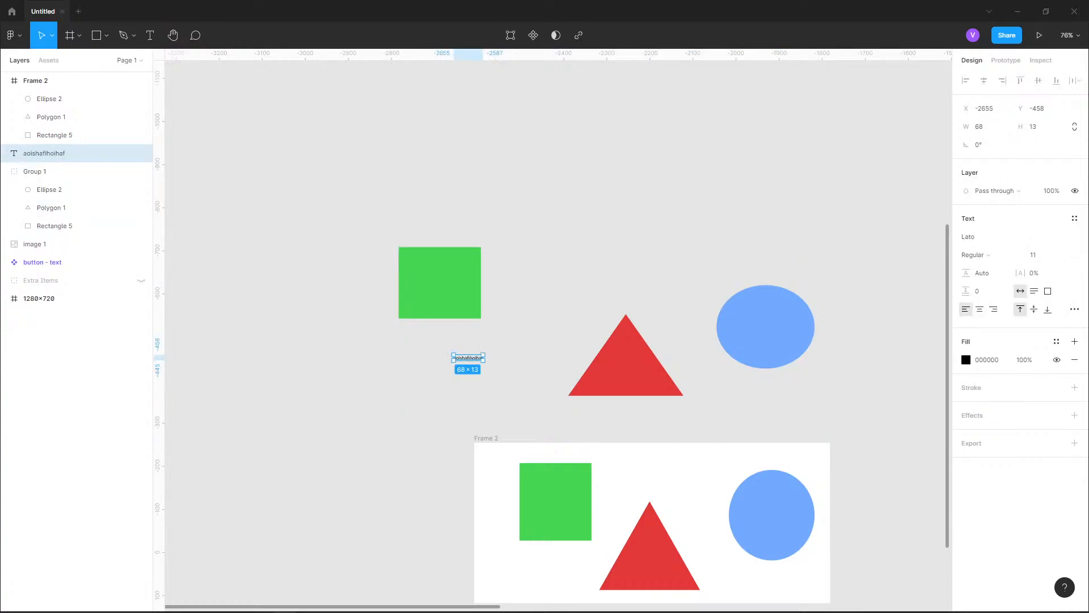
drag(56, 153, 57, 183)
click(5, 153)
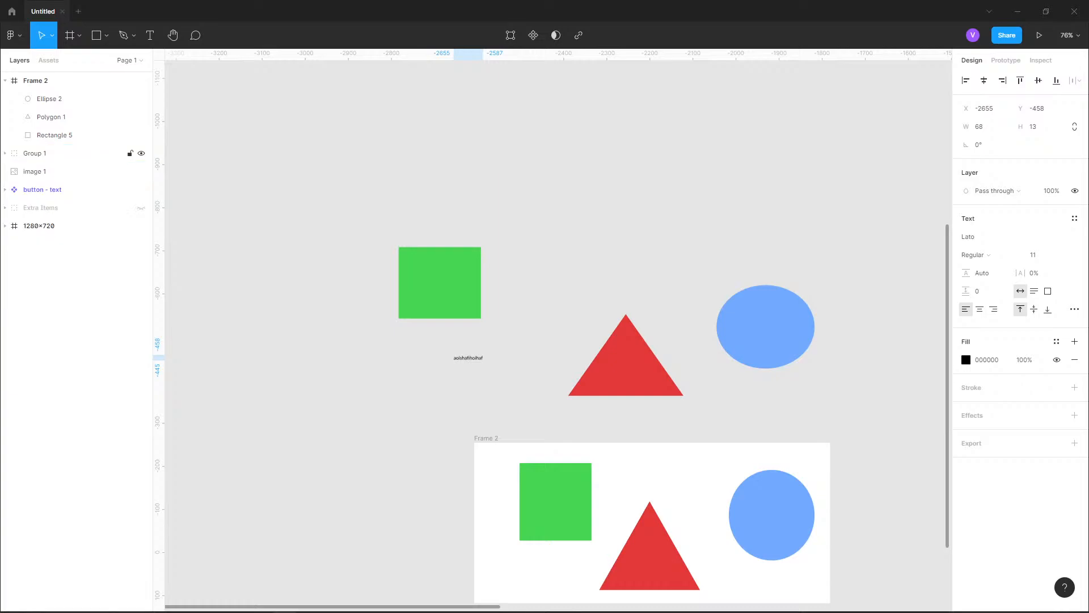
Resize Group 1 with its text to about 988 × 589, and shrink it to about 630 × 355 without scaling the text
click(440, 283)
click(56, 153)
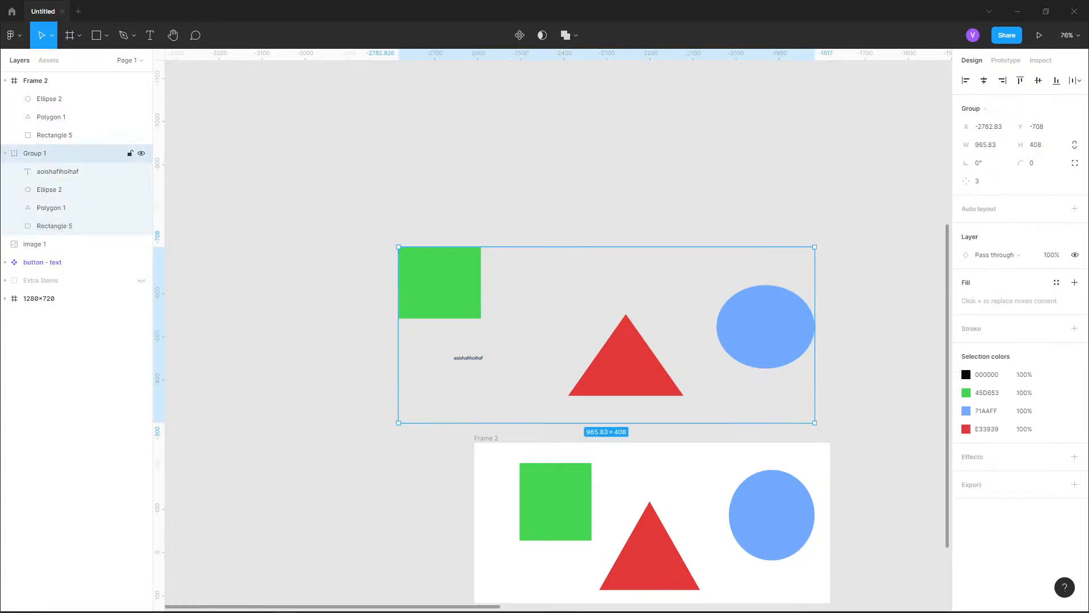
drag(398, 247, 389, 170)
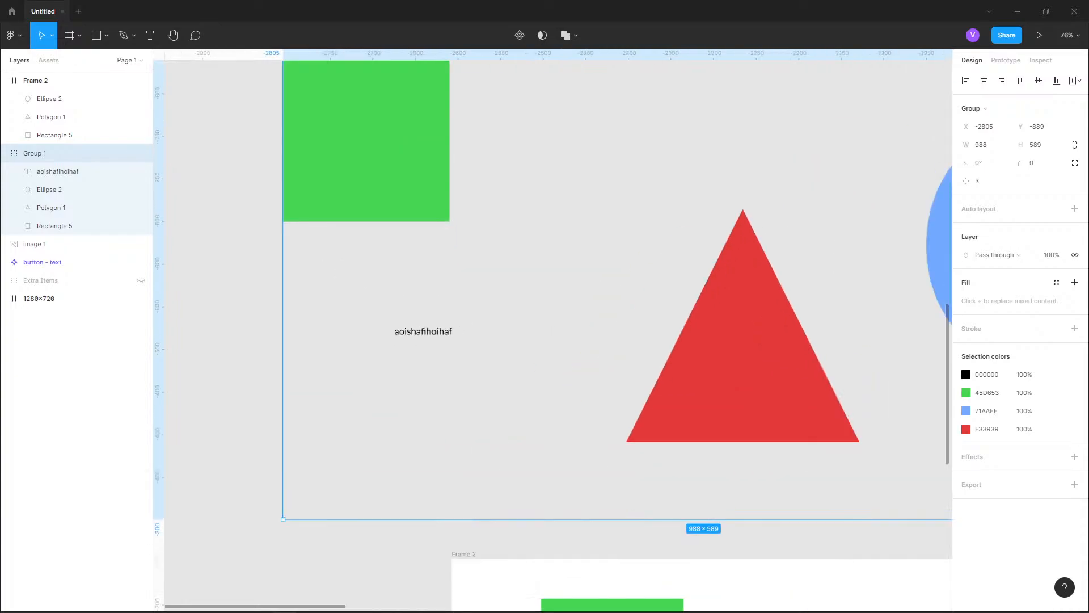
scroll(498, 320, up, 5)
scroll(559, 329, up, 2)
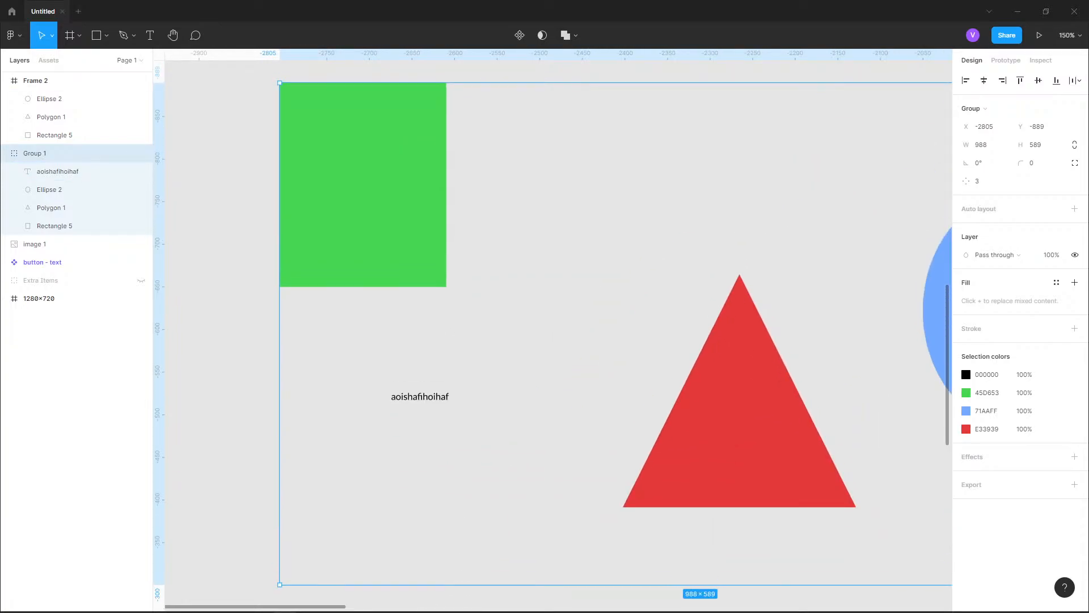
key(ctrl+z)
scroll(559, 330, right, 5)
scroll(559, 329, down, 2)
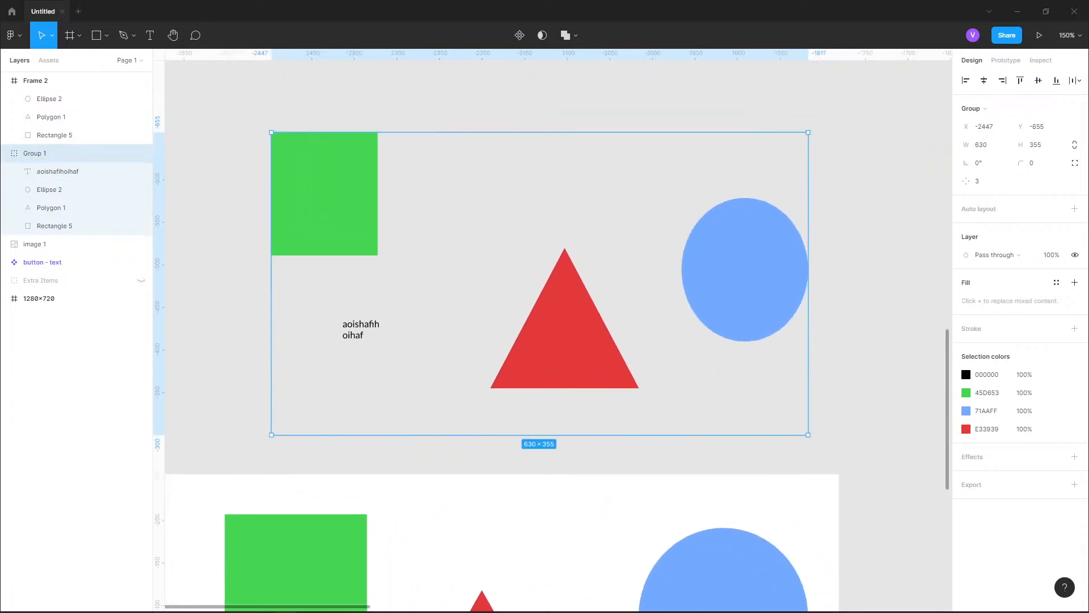
Scale Group 1 together with its text to about 864 × 487, and scale it down to about 783 × 441
key(k)
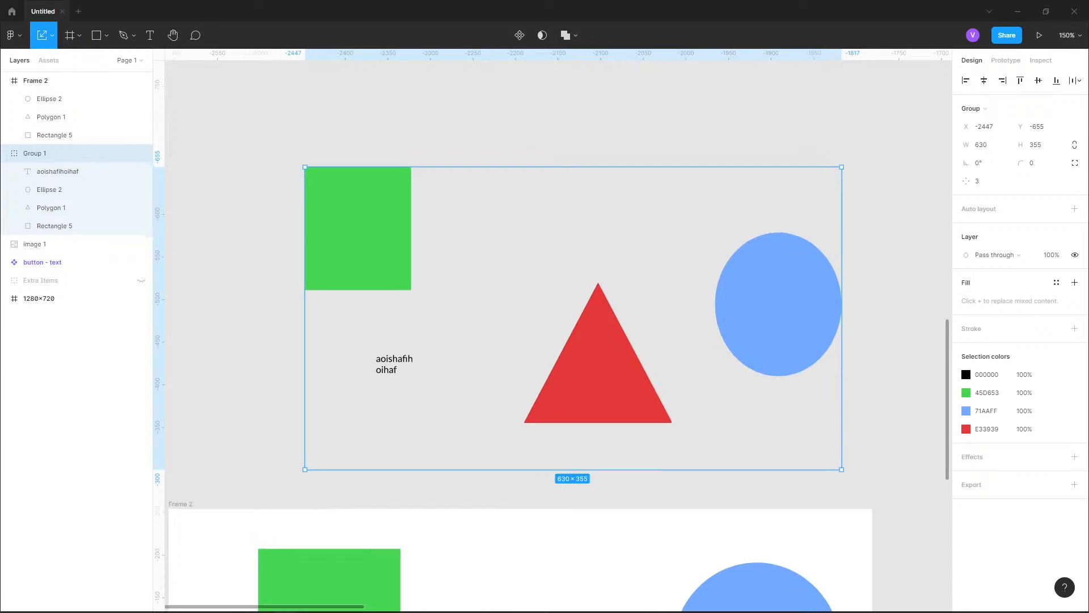
scroll(559, 330, left, 3)
scroll(559, 329, up, 1)
drag(356, 187, 324, 219)
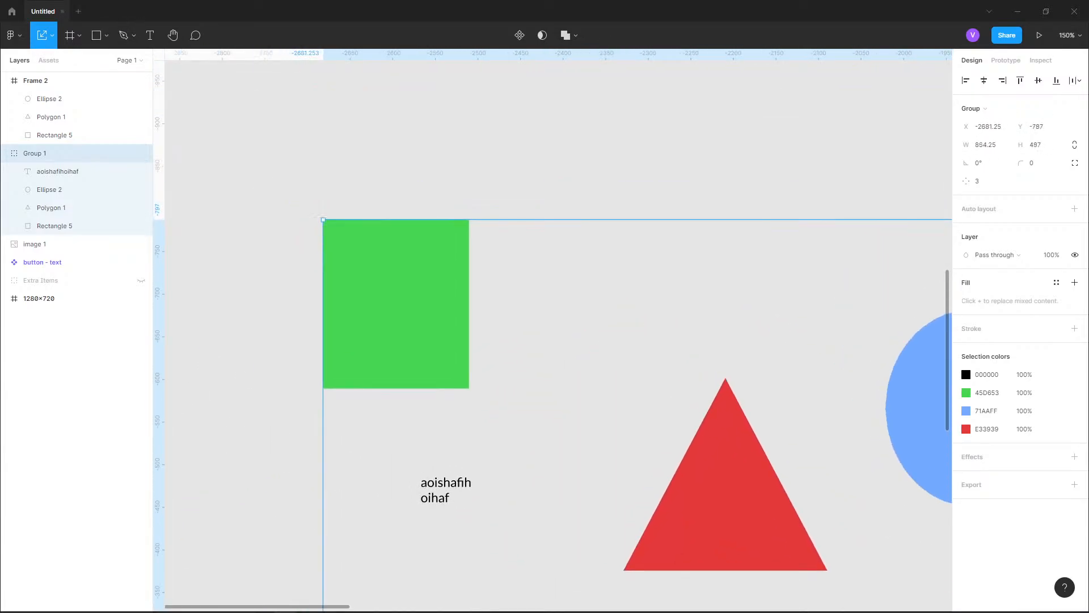
scroll(495, 226, down, 5)
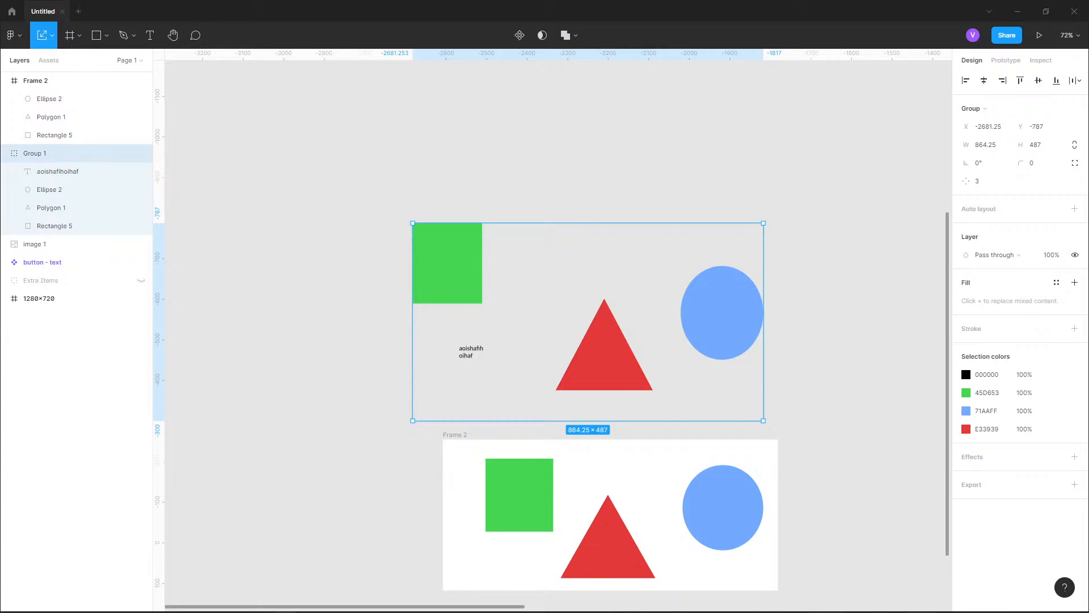
drag(412, 223, 446, 242)
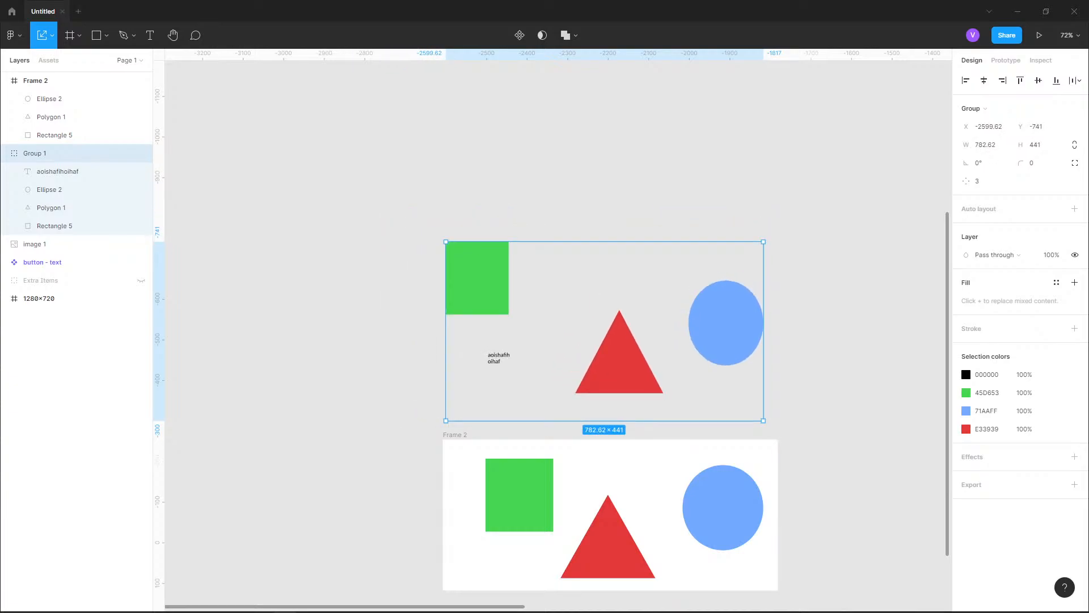
Scale Frame 2 and its shapes down proportionally to about 575 × 259
scroll(556, 329, down, 8)
scroll(556, 329, right, 4)
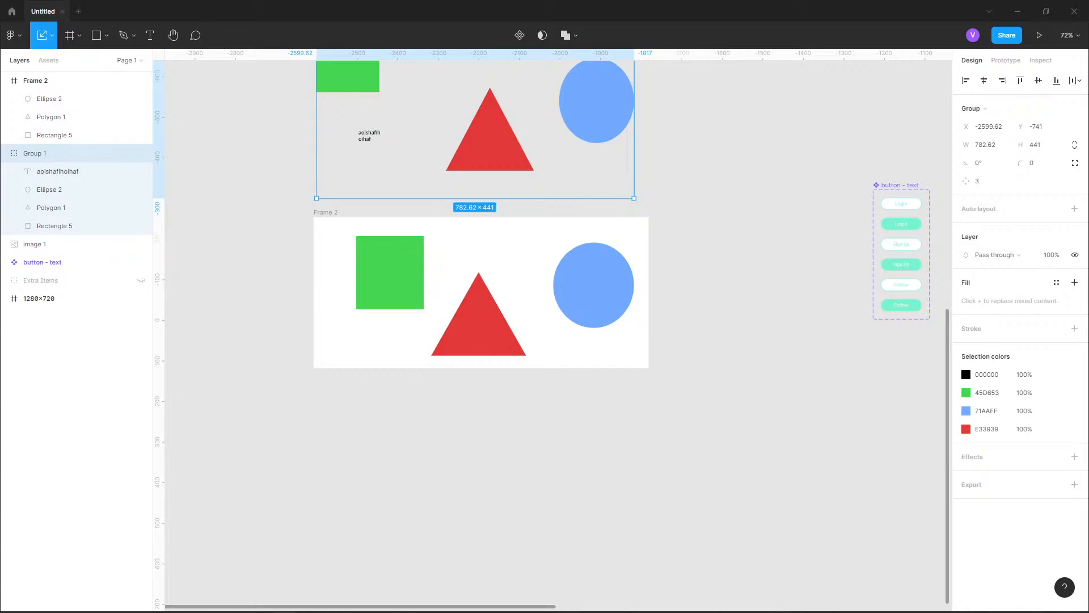
click(325, 212)
scroll(481, 292, up, 2)
scroll(481, 292, left, 1)
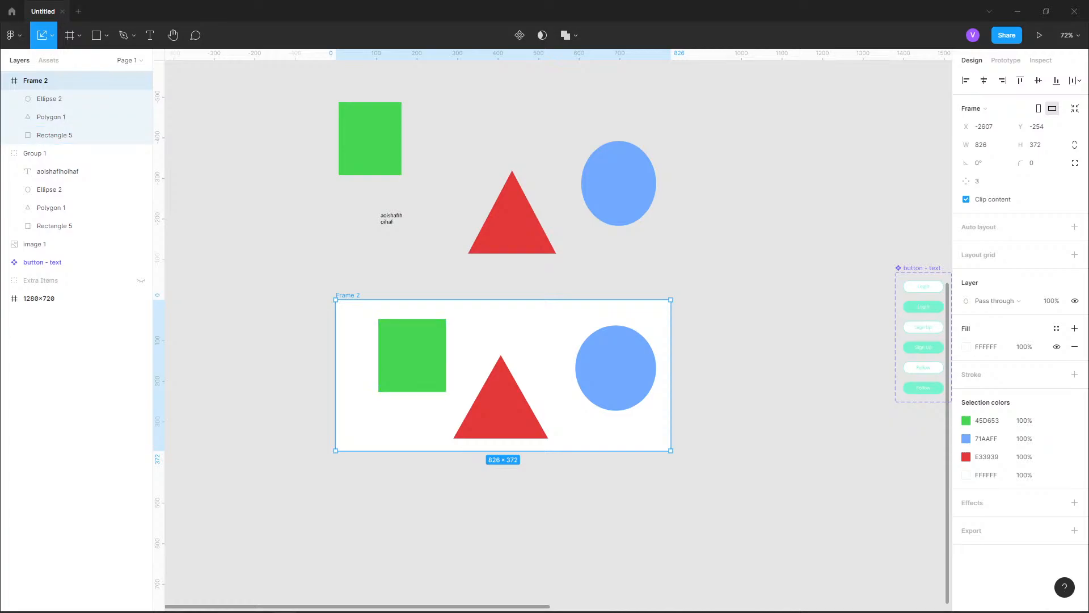
drag(336, 299, 437, 345)
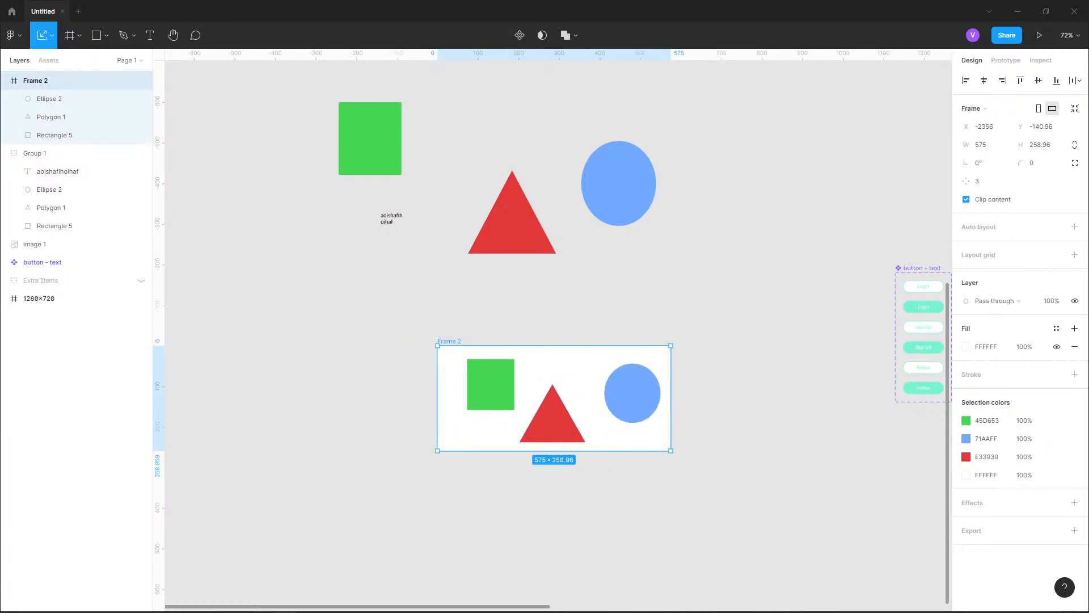
Switch to the Move tool and enlarge Frame 2 to about 741 × 407 without scaling its shapes
click(52, 35)
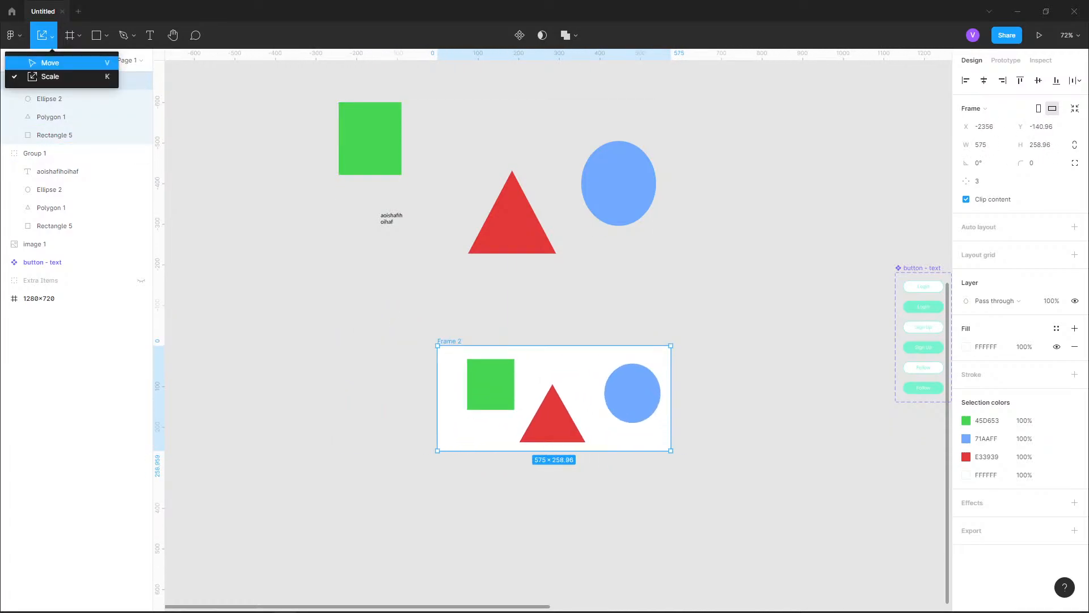
click(34, 62)
drag(438, 346, 370, 285)
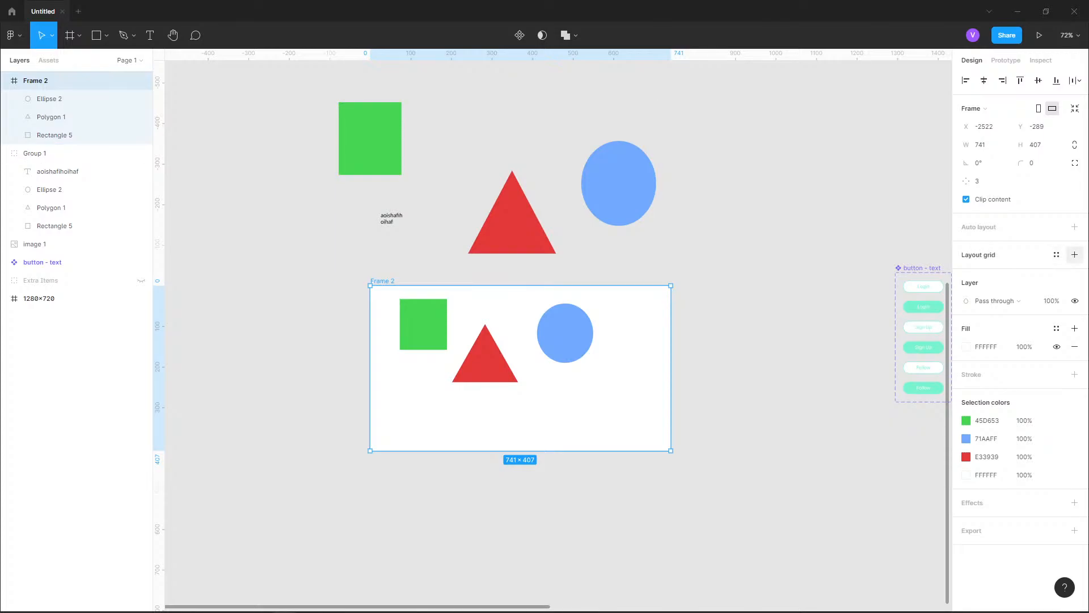
Add a 10 px layout grid to Frame 2
click(1074, 254)
scroll(540, 364, up, 3)
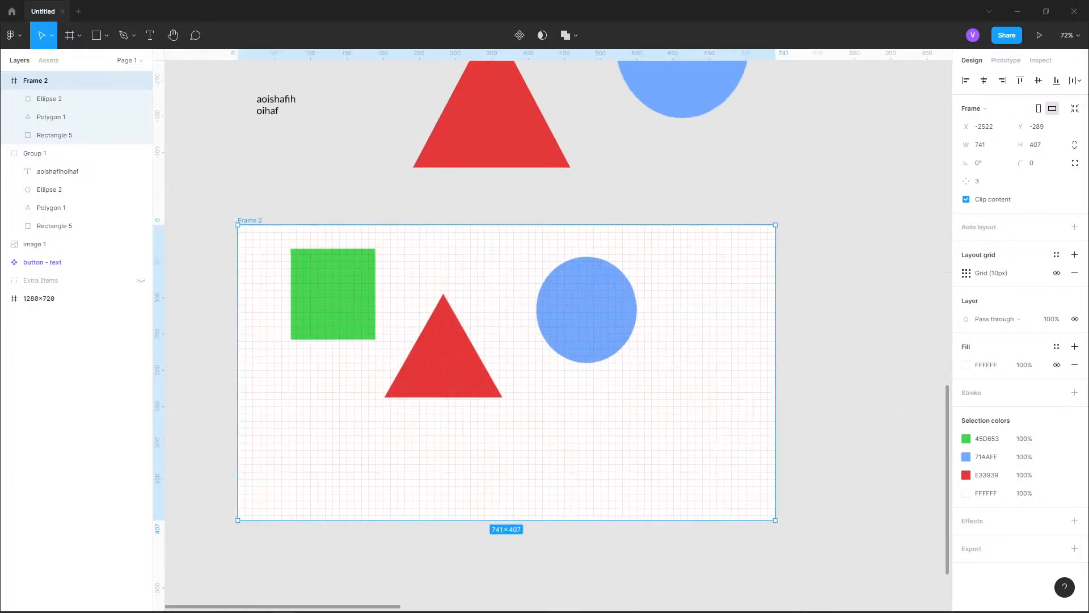
drag(540, 363, 597, 250)
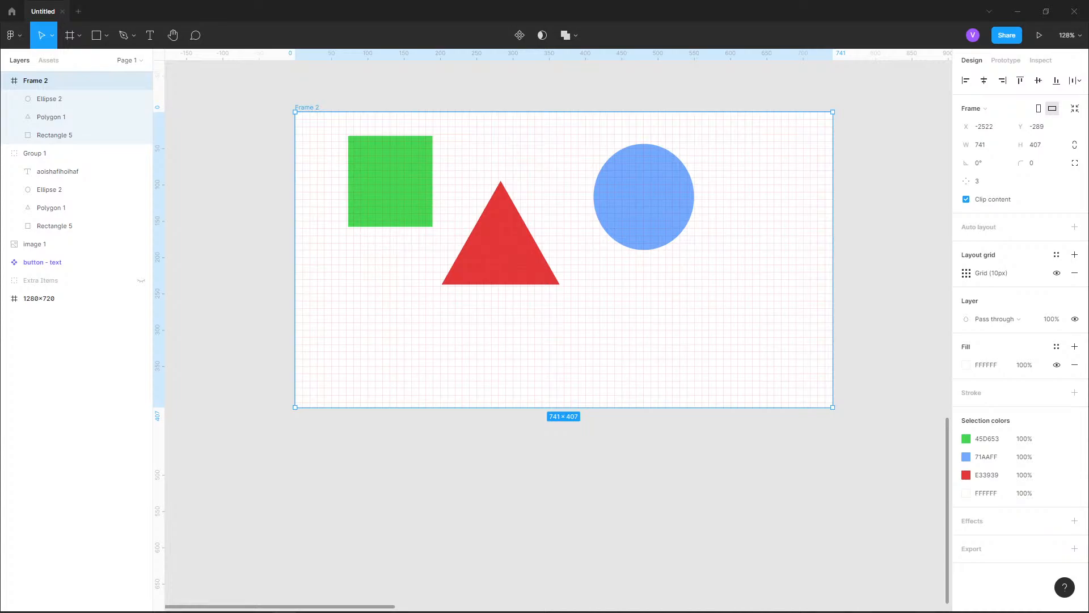
Add a second layout grid to Frame 2 and change one of the two grids to columns
click(1057, 255)
click(1057, 255)
click(1075, 255)
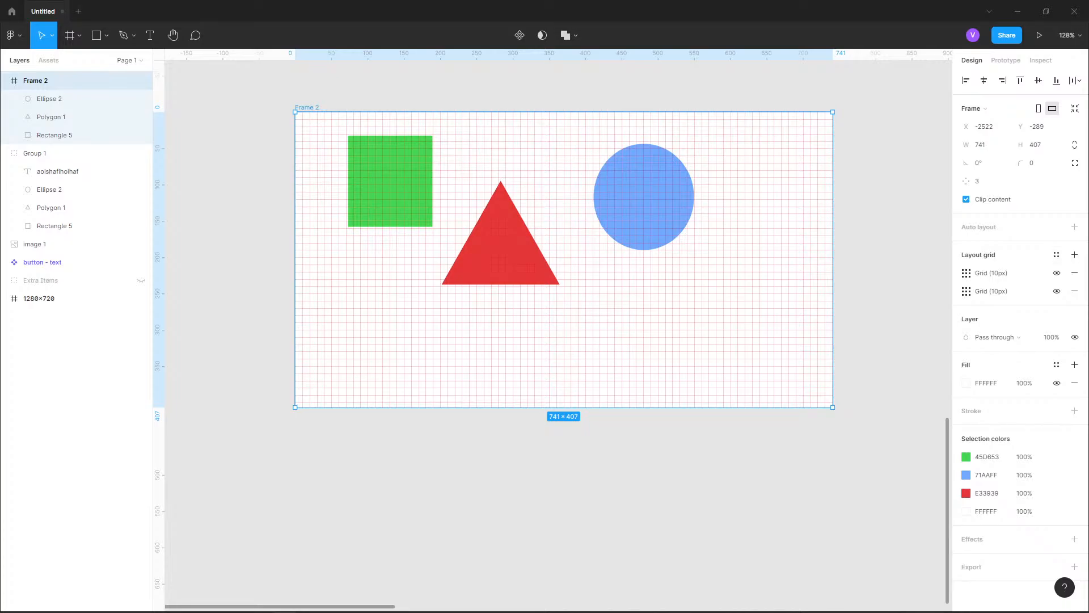
click(966, 273)
click(966, 273)
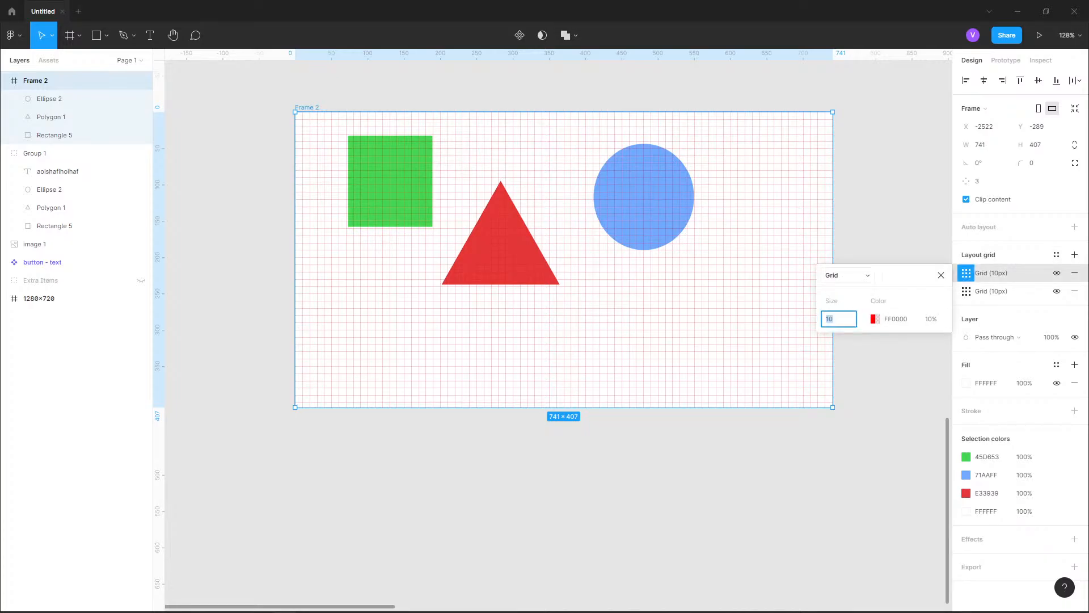
click(847, 275)
click(847, 276)
click(847, 275)
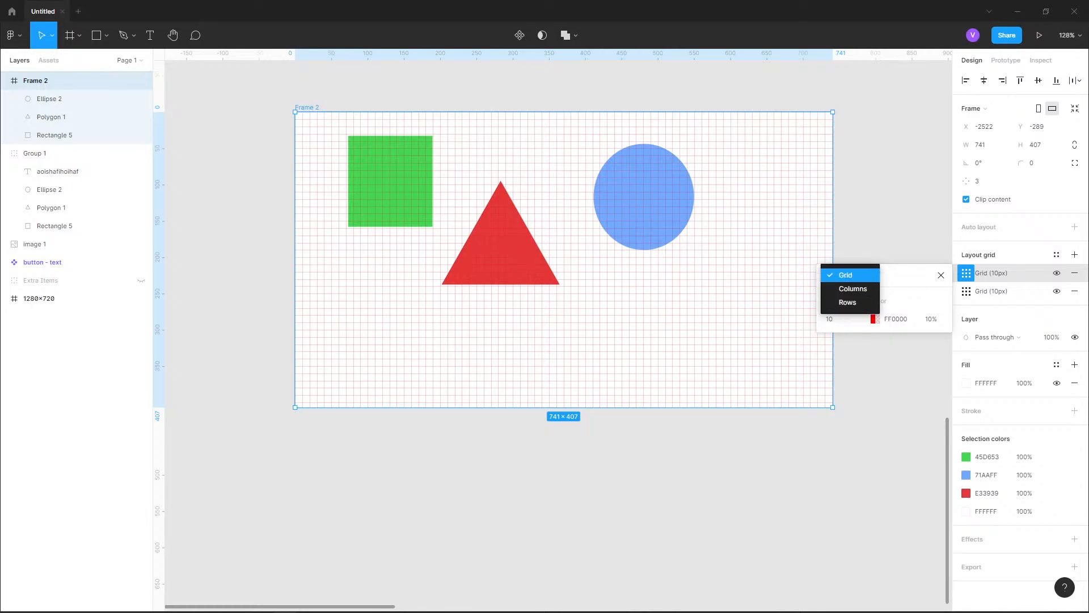
click(853, 289)
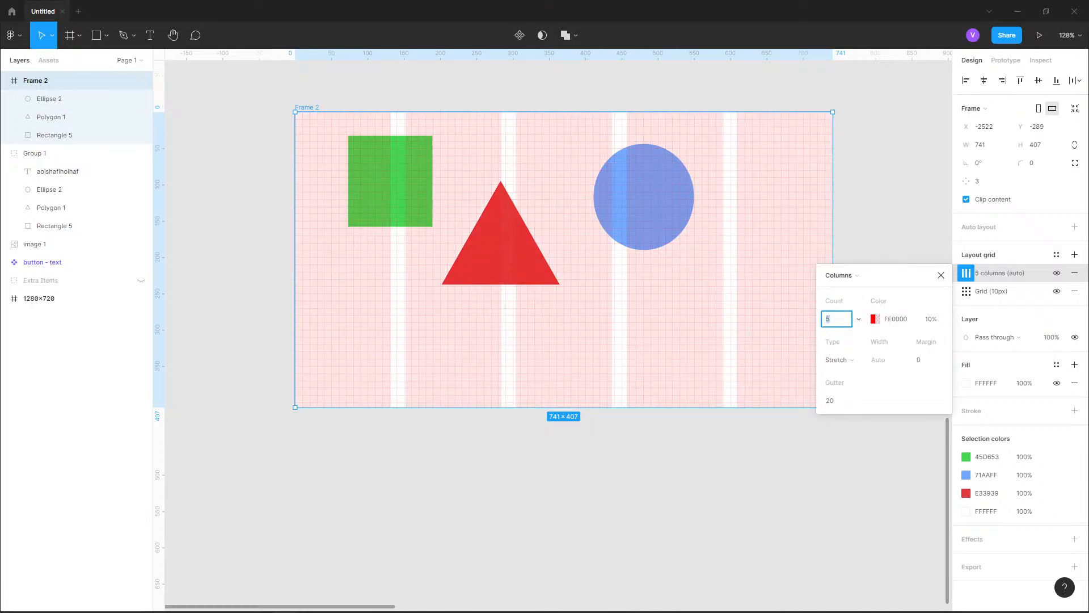
Switch Frame 2's column layout grid to rows and remove the 10 px grid
click(839, 276)
click(848, 289)
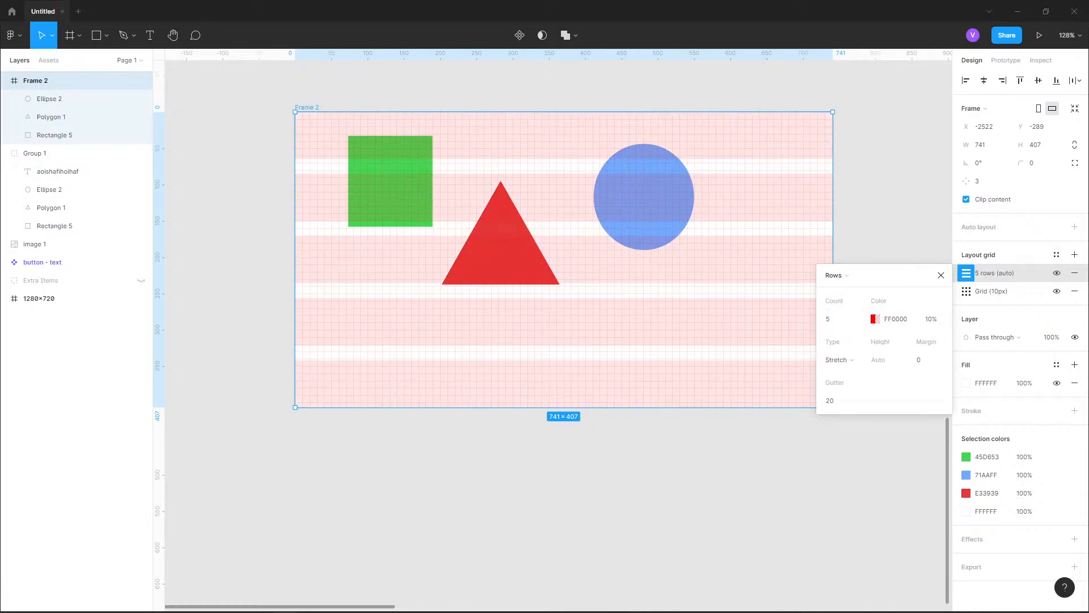
click(1075, 291)
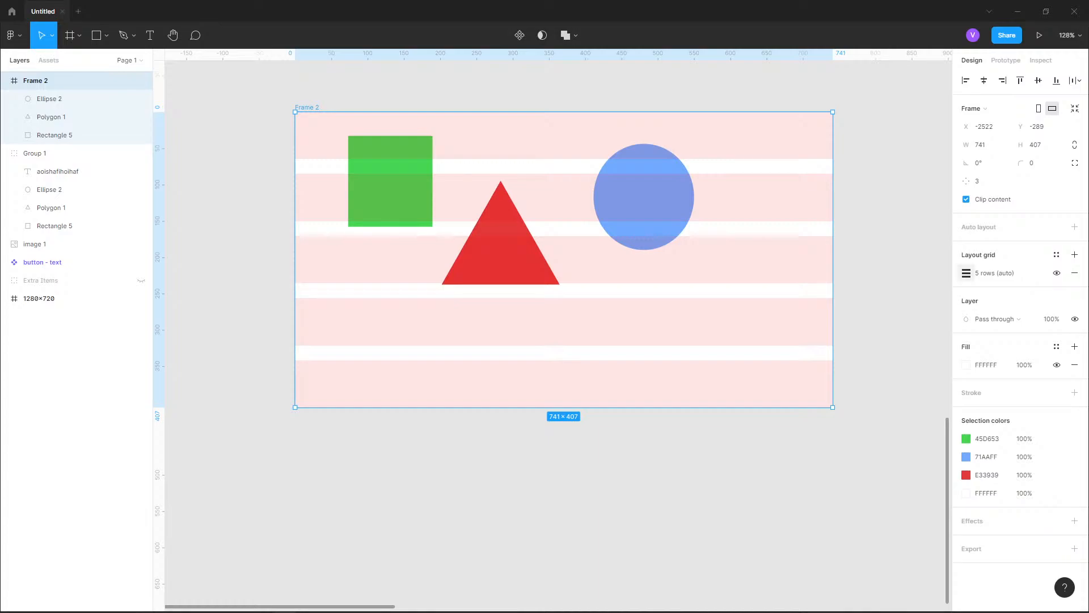
Switch Frame 2's rows layout grid to columns and back to rows
click(966, 273)
click(839, 275)
click(849, 261)
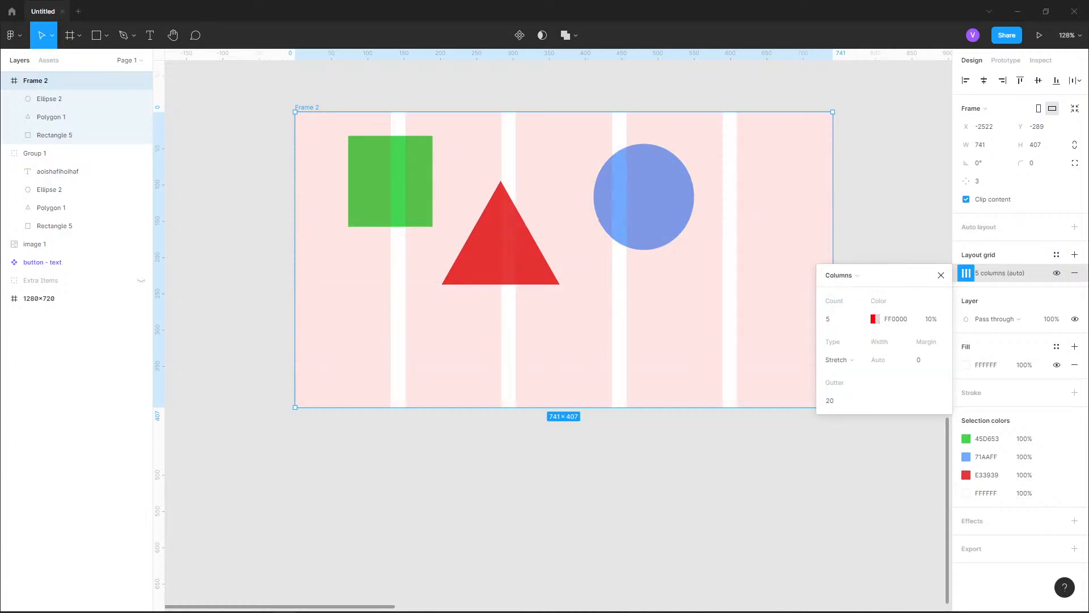
click(839, 275)
click(848, 290)
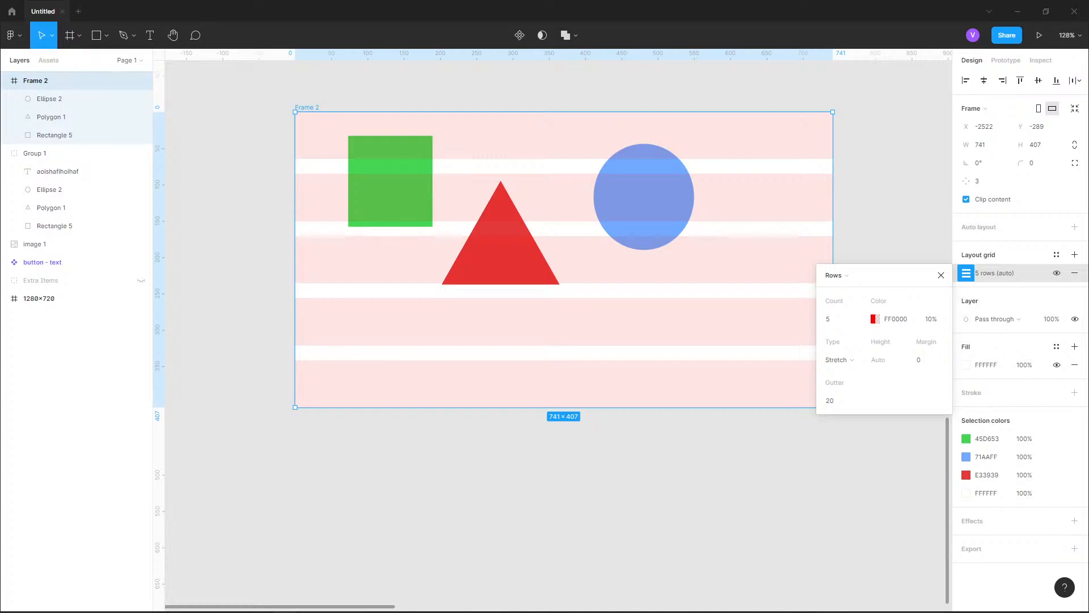
Set the gutter of Frame 2's rows layout grid to 50
click(839, 401)
text(50)
key(Return)
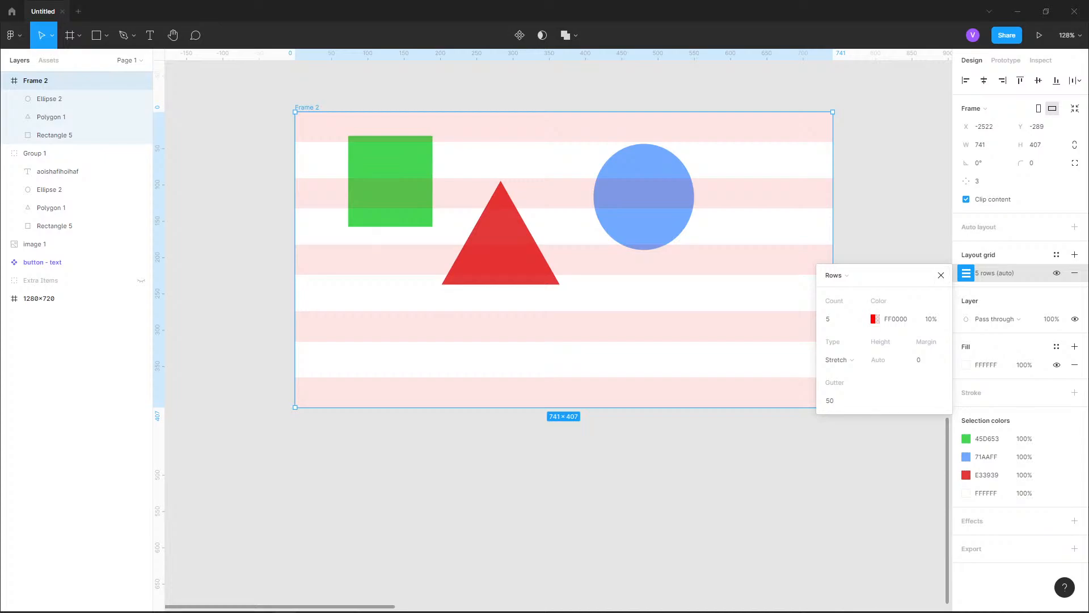
Add another layout grid to Frame 2 and change it to columns alongside the rows
click(1074, 254)
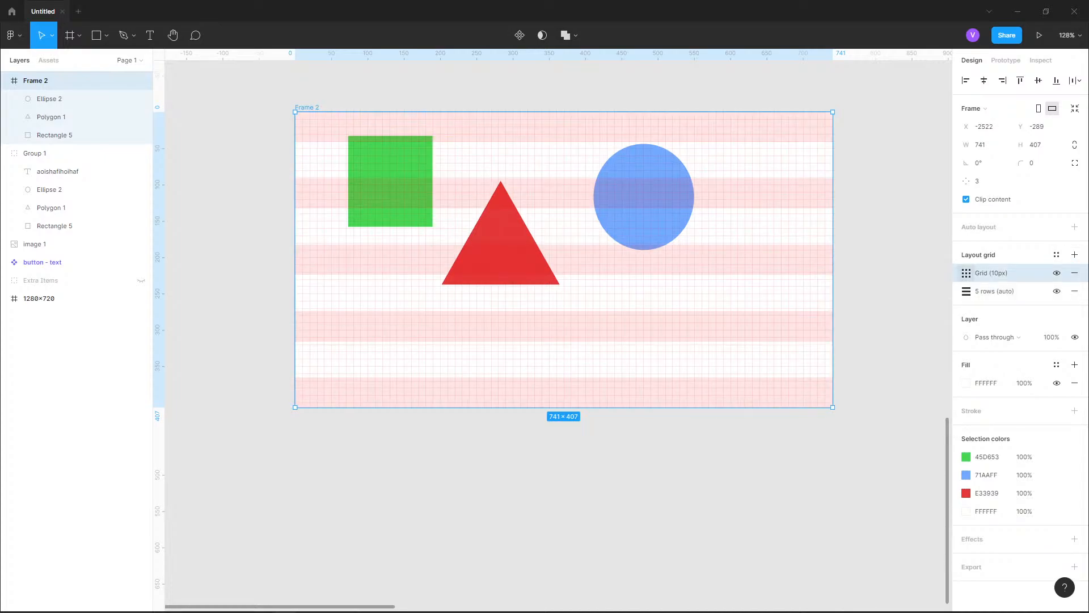
click(967, 273)
click(839, 275)
click(852, 289)
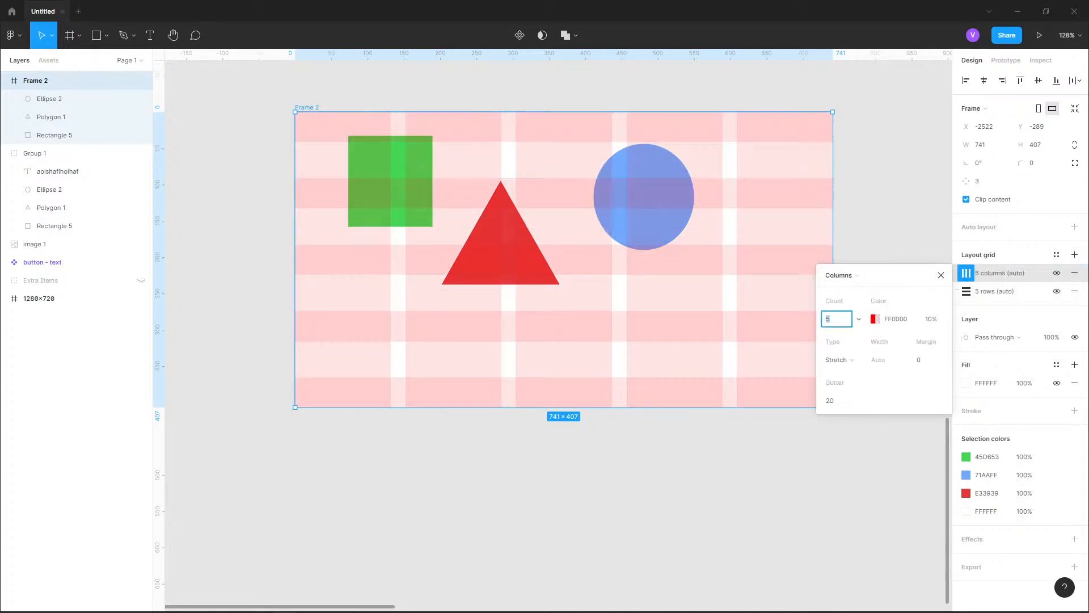
Resize Frame 2 to about 669 × 604 and remove both of its layout grids
drag(564, 408, 563, 551)
drag(833, 476, 781, 475)
click(1075, 273)
click(1075, 273)
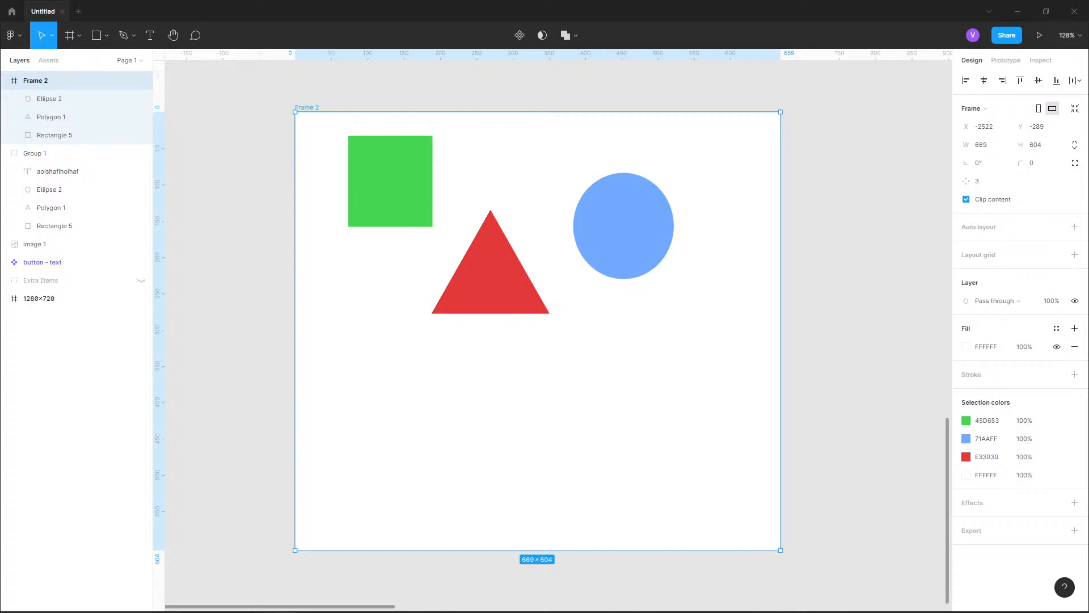
Delete the text layer from Group 1
scroll(543, 347, up, 1)
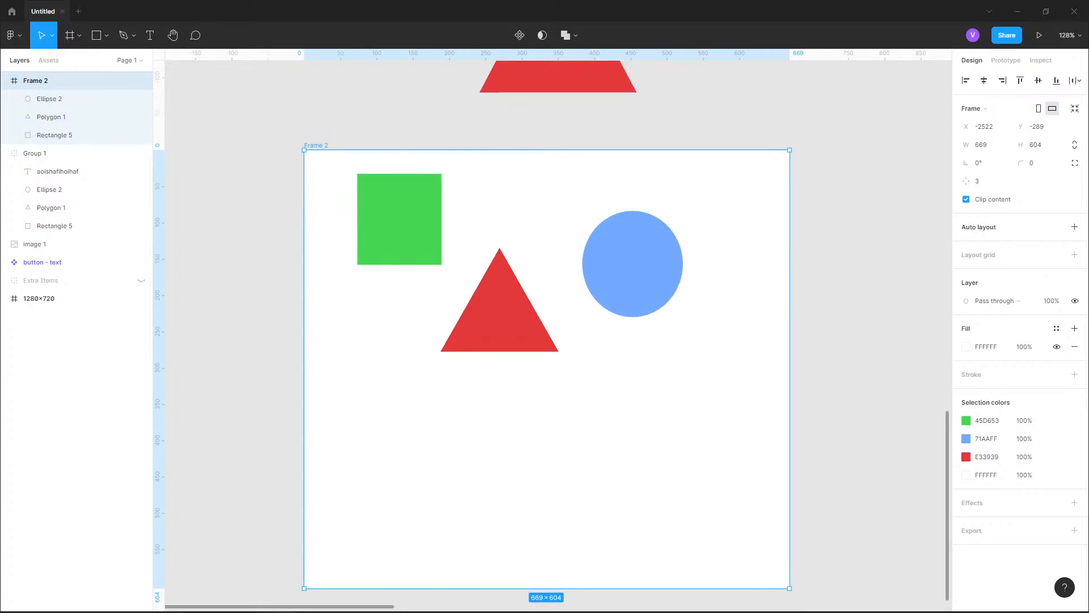
scroll(556, 335, up, 6)
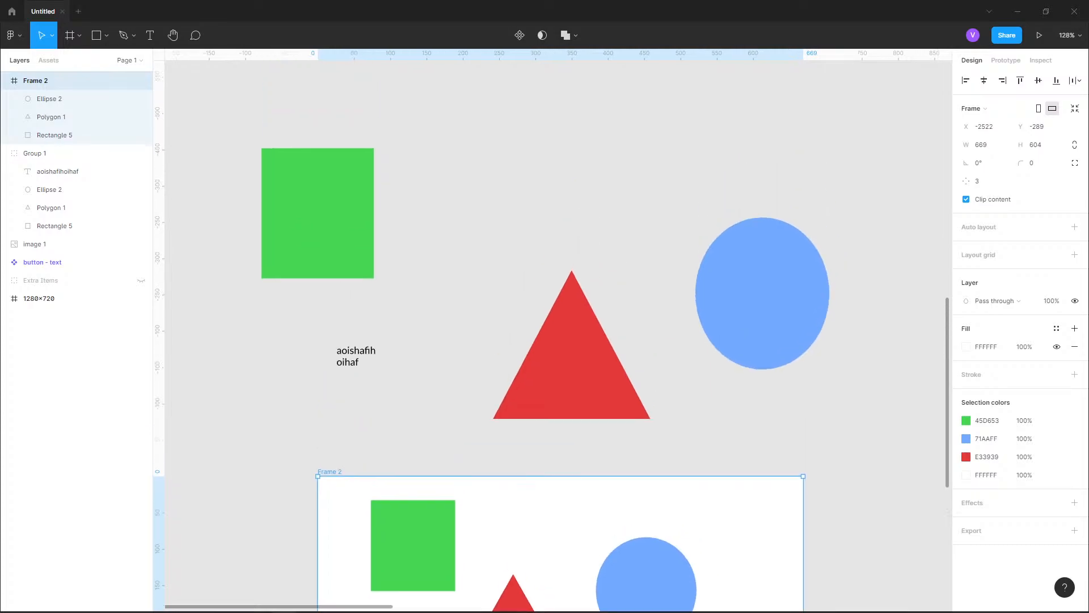
click(570, 363)
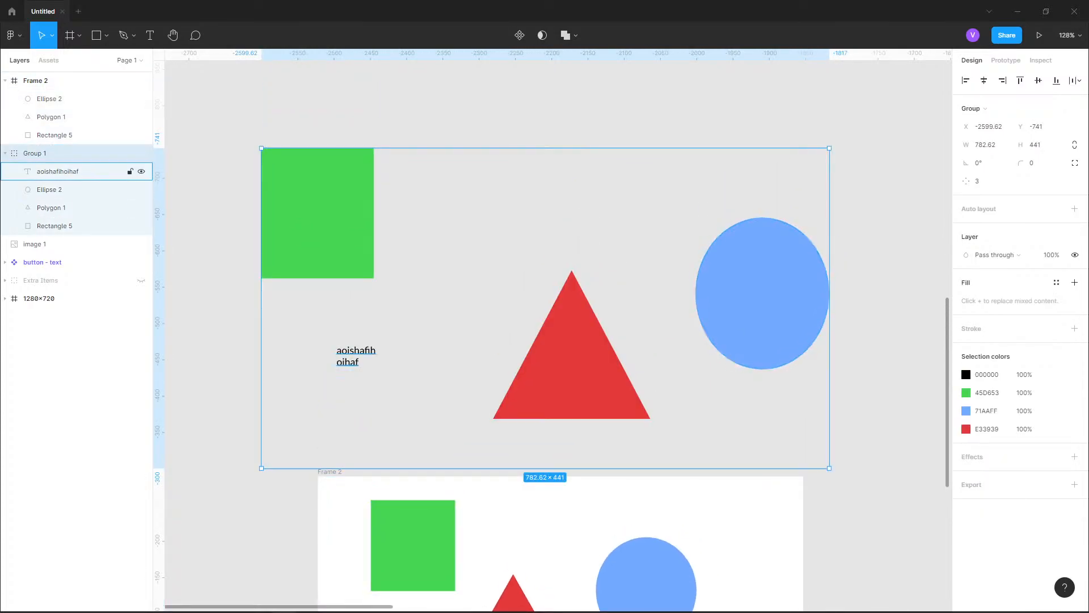
click(57, 171)
key(Delete)
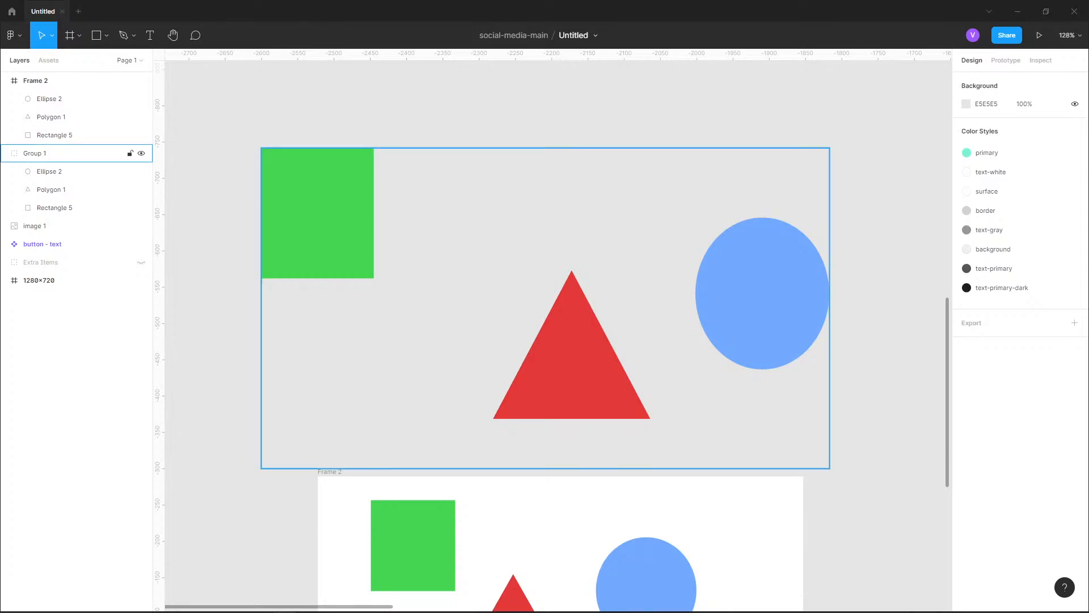
Apply auto layout to Group 1 with its green, red and blue shapes
click(57, 153)
scroll(556, 335, right, 2)
scroll(482, 340, left, 2)
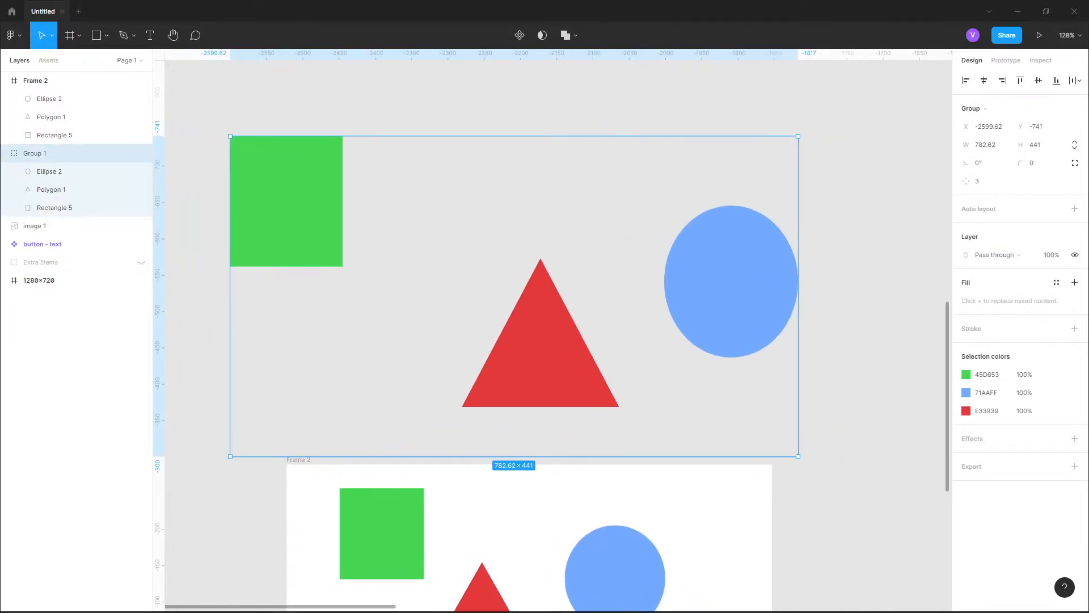
click(1074, 209)
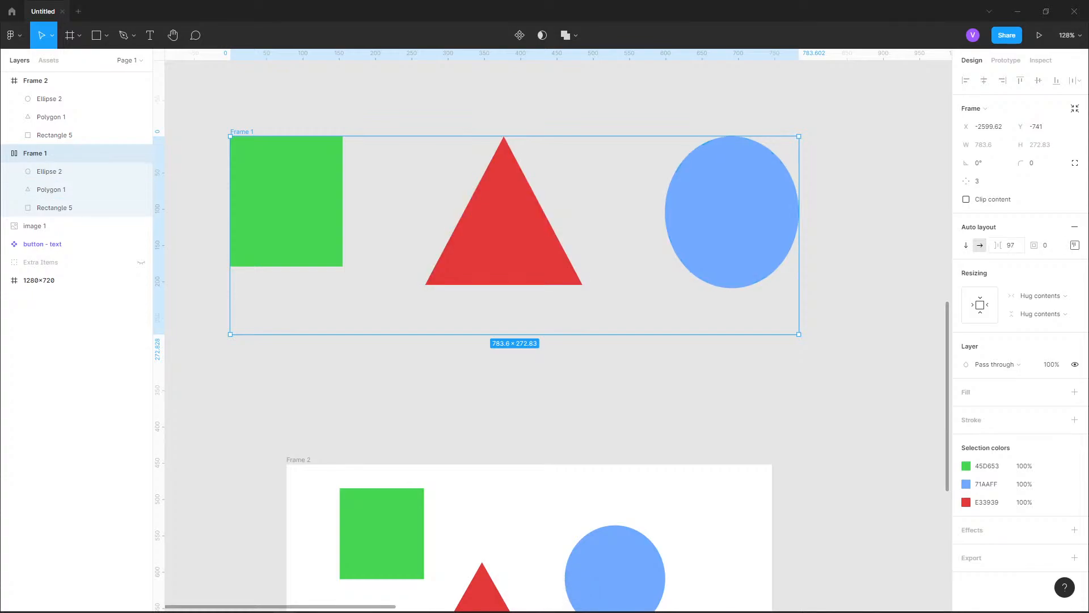
Set the auto layout padding of Frame 1 to 10 on the left and 20 at the top
click(1075, 245)
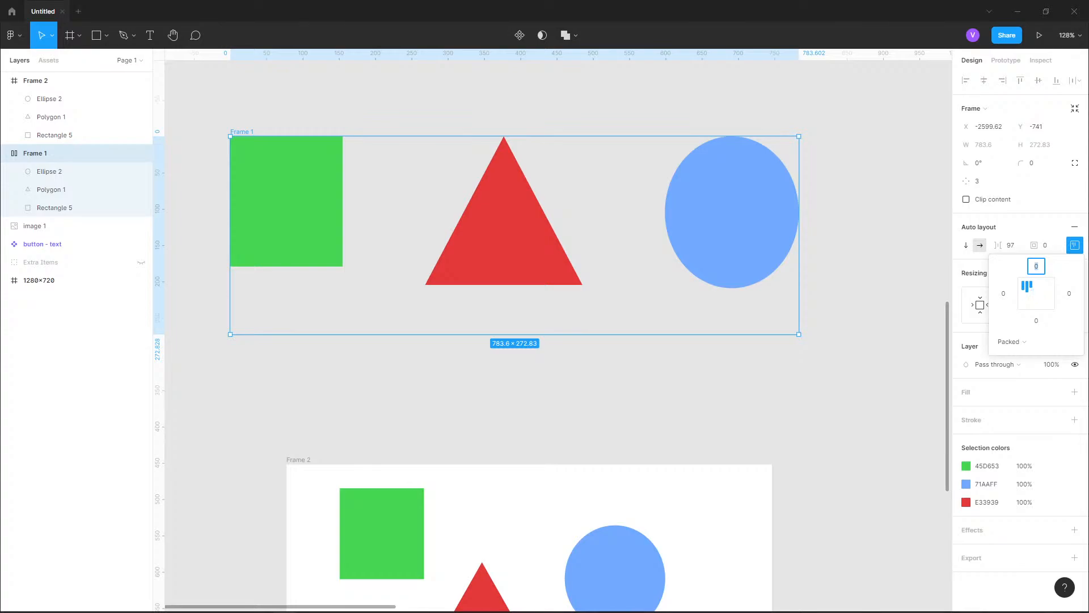
key(Tab)
text(10)
key(Return)
click(1036, 266)
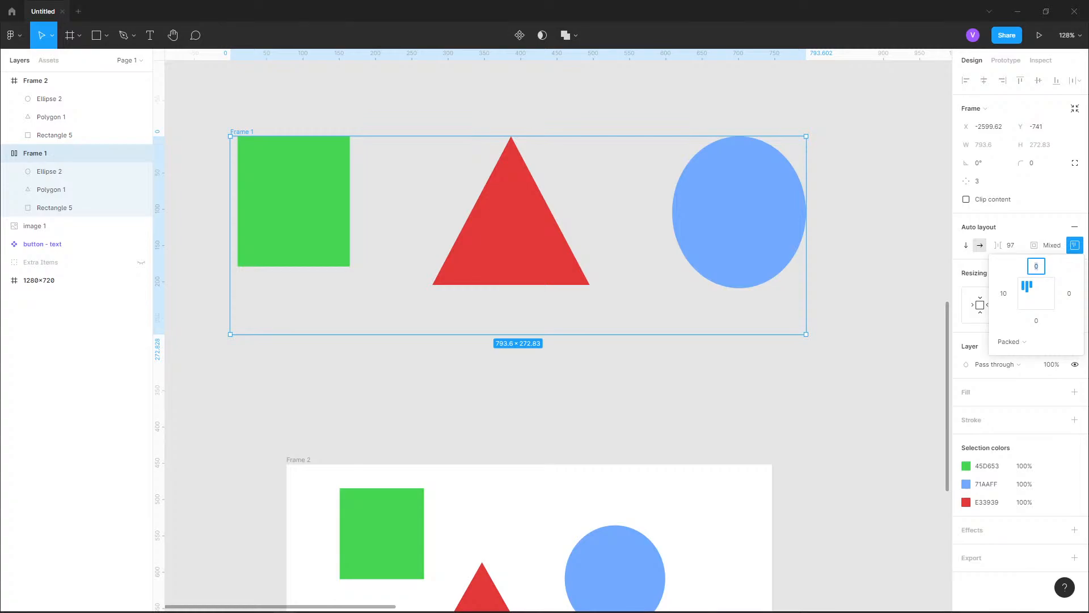
text(20)
key(Return)
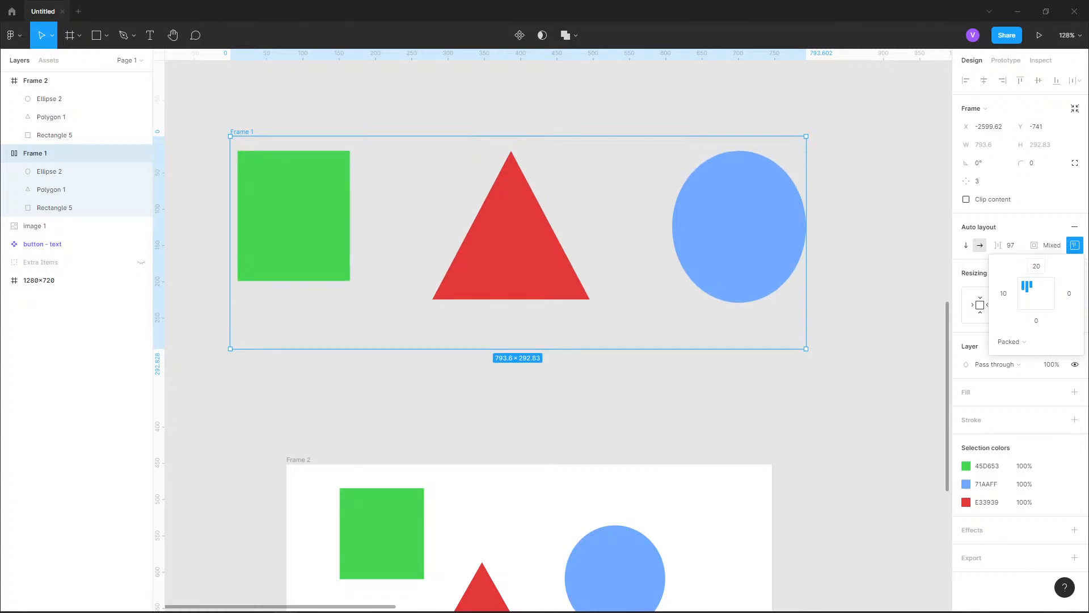
Undo the left and top padding changes on Frame 1 and close the padding settings
key(ctrl+z)
key(ctrl+z)
key(Escape)
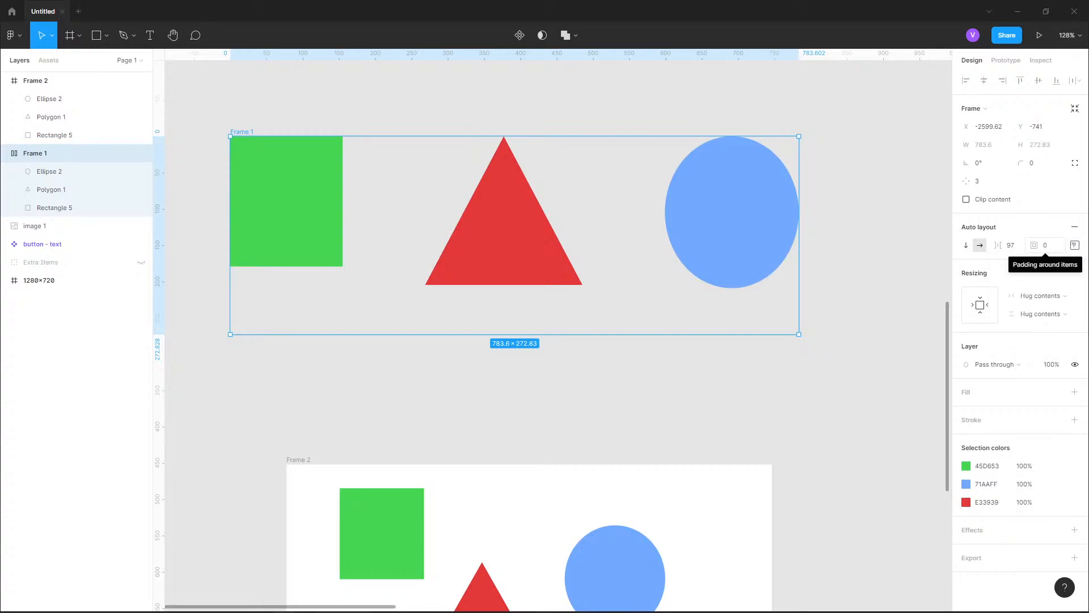
Increase the padding around Frame 1's items to 71 and select its ellipse, triangle and frame in turn to inspect them
drag(1035, 245, 26, 271)
click(50, 171)
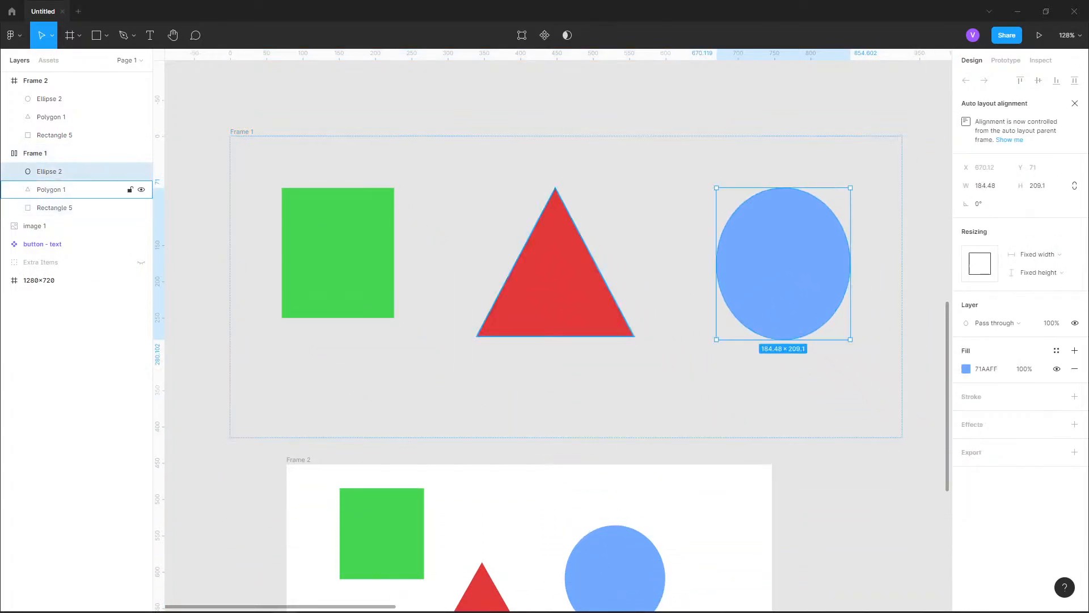
click(51, 190)
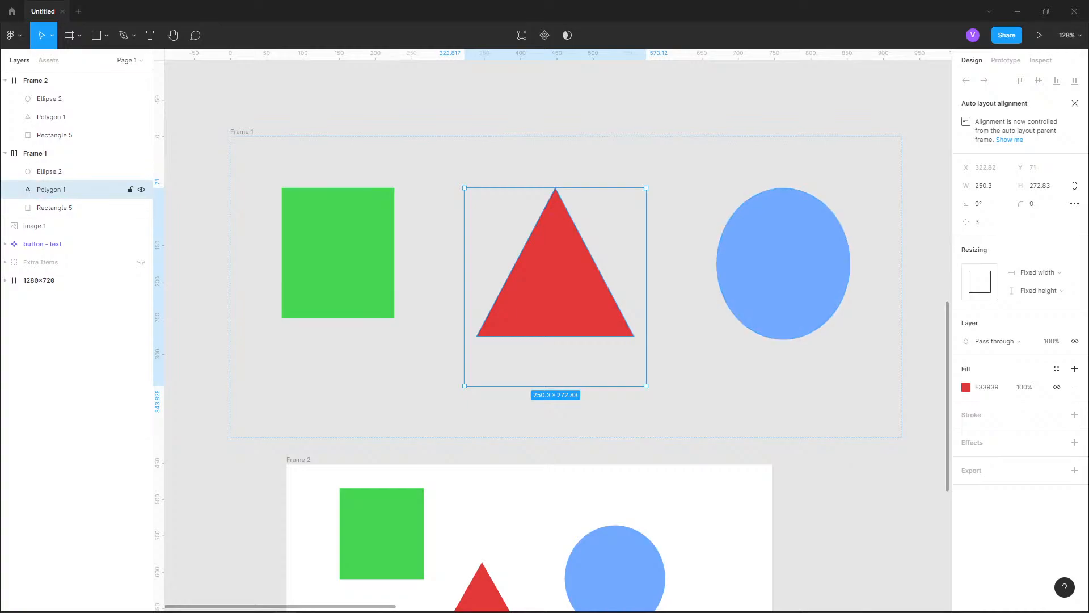
click(51, 153)
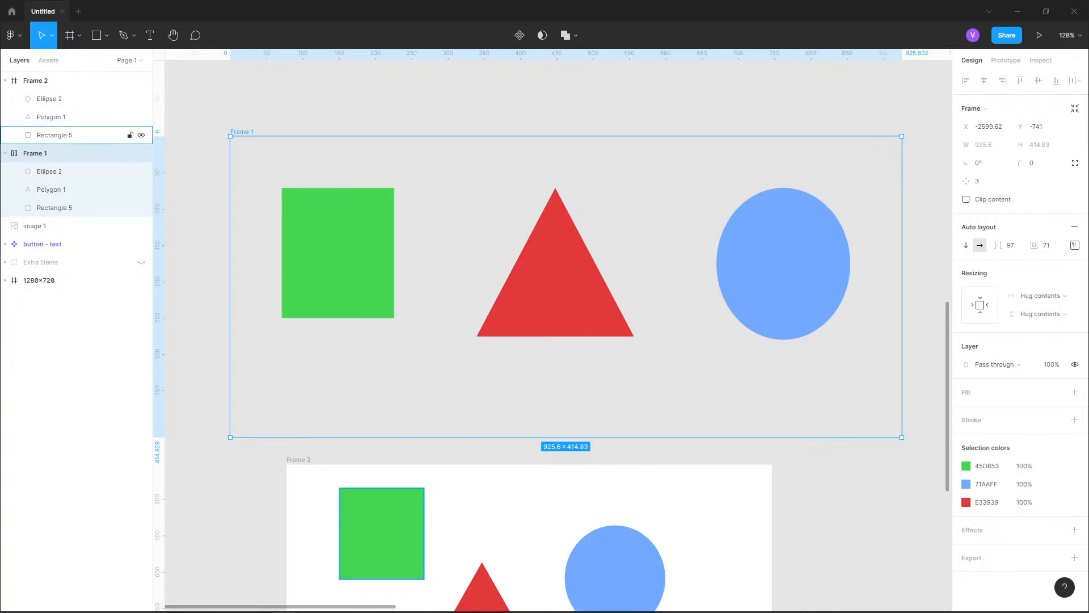
click(51, 81)
key(Escape)
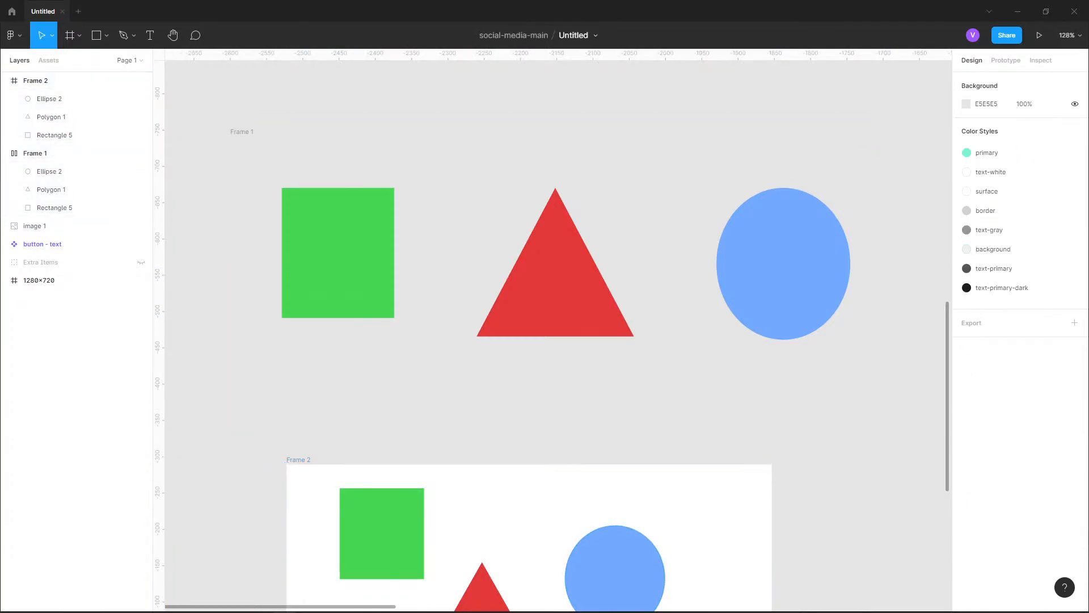
Undo the selections and the uniform padding change on Frame 1
key(ctrl+z)
key(ctrl+z)
key(ctrl+z)
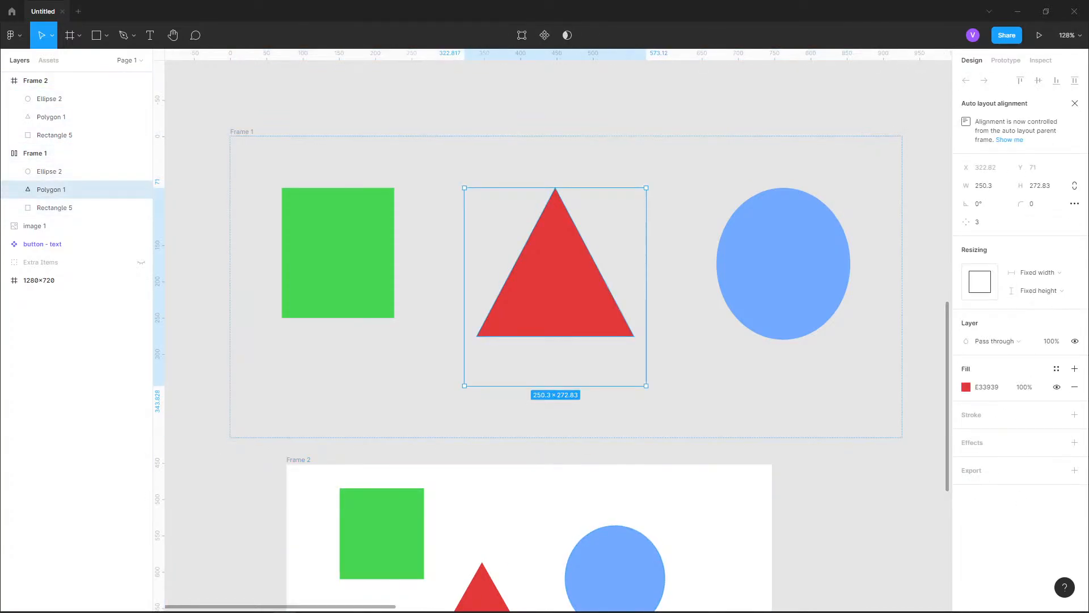
key(ctrl+z)
key(ctrl+z)
key(ctrl+z)
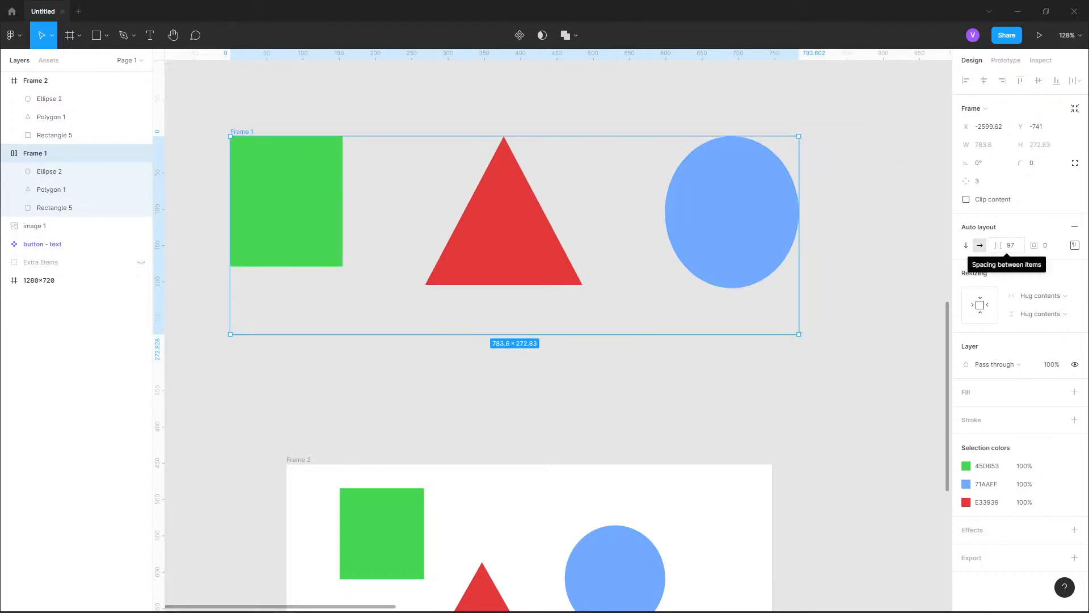
Set the spacing between Frame 1's items to 51 and try the vertical direction before restoring horizontal
drag(999, 245, 948, 221)
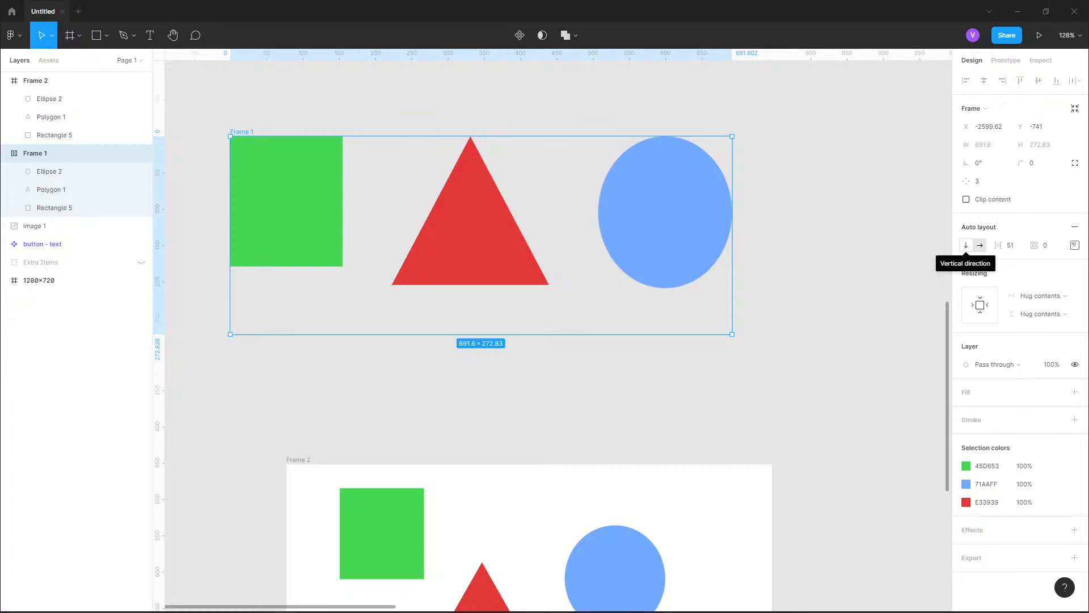
click(966, 245)
click(980, 245)
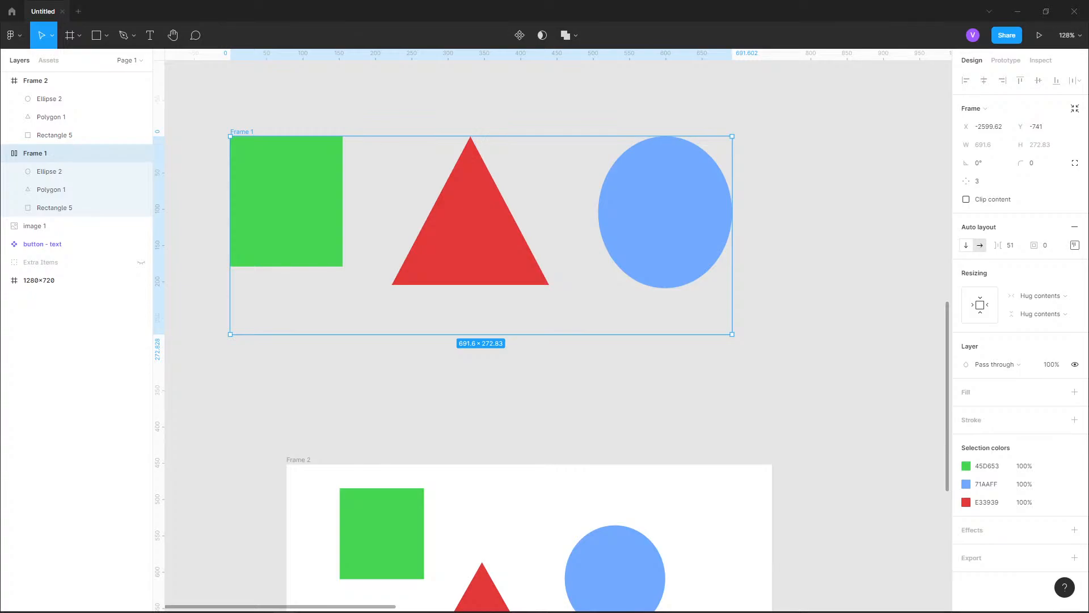
click(966, 245)
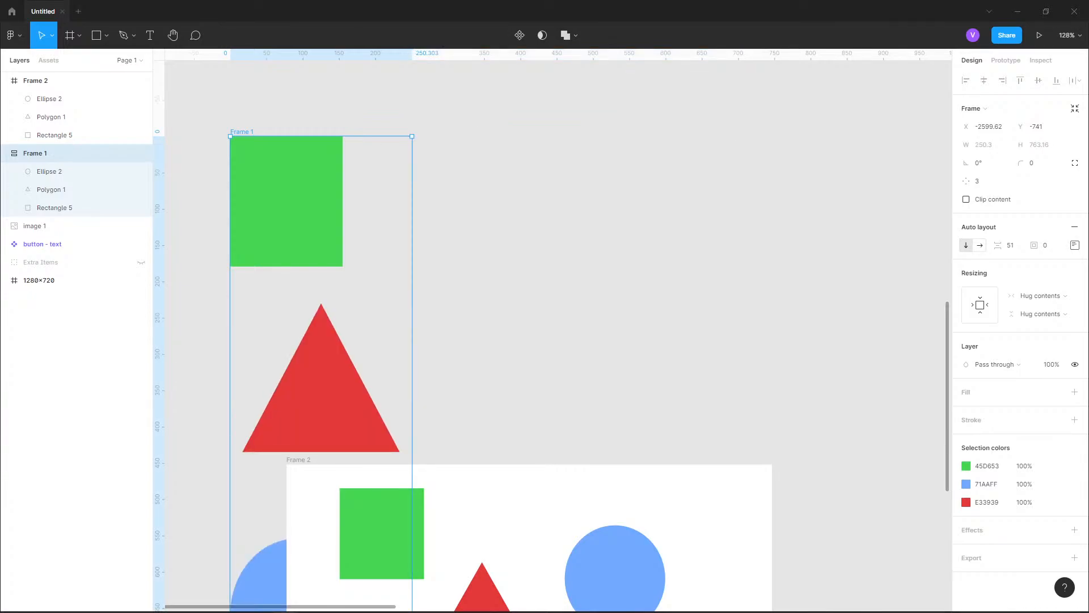
click(980, 245)
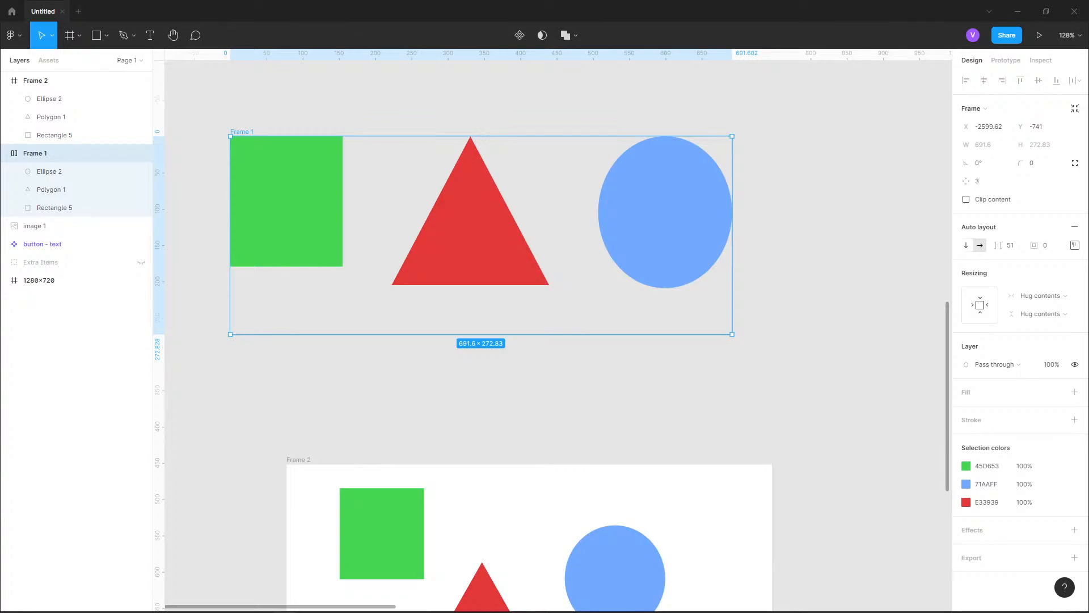
Turn on Clip content for Frame 1 and duplicate its green rectangle twice within the auto layout
drag(306, 221, 362, 239)
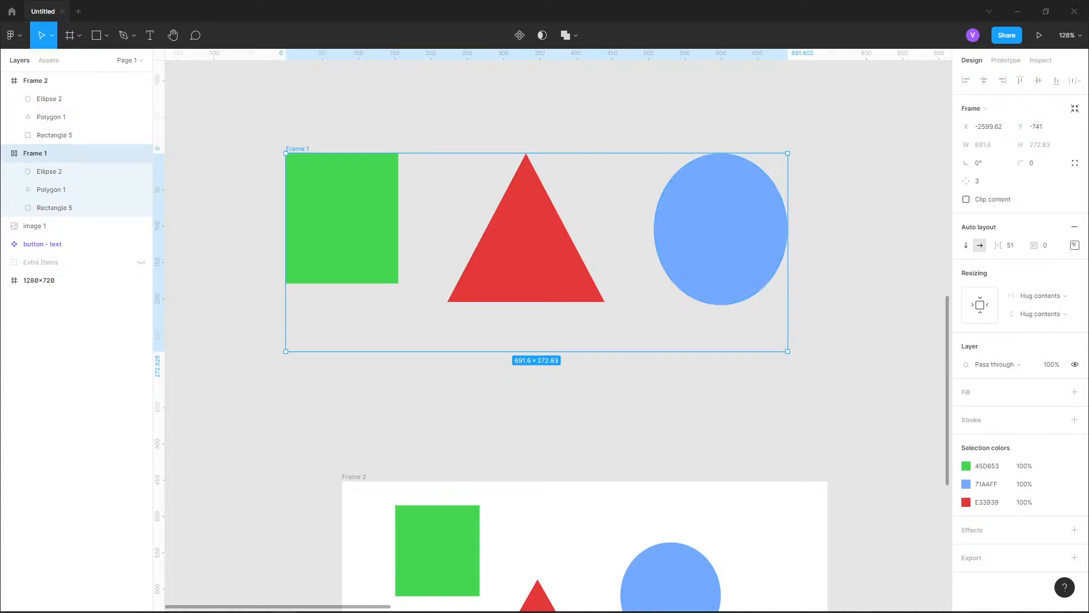
click(966, 199)
click(342, 219)
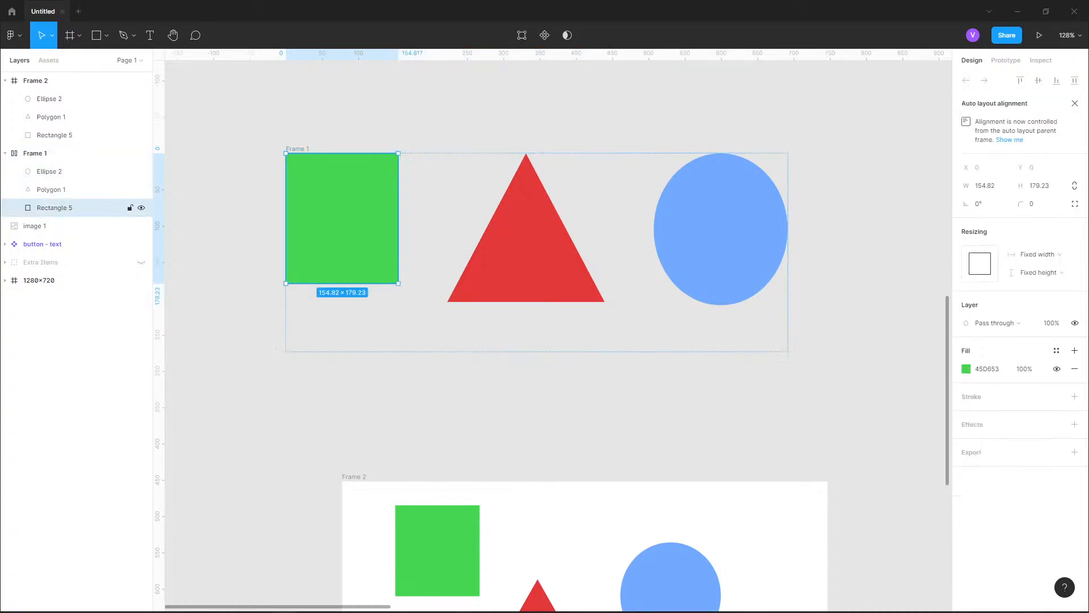
key(ctrl+d)
key(ctrl+d)
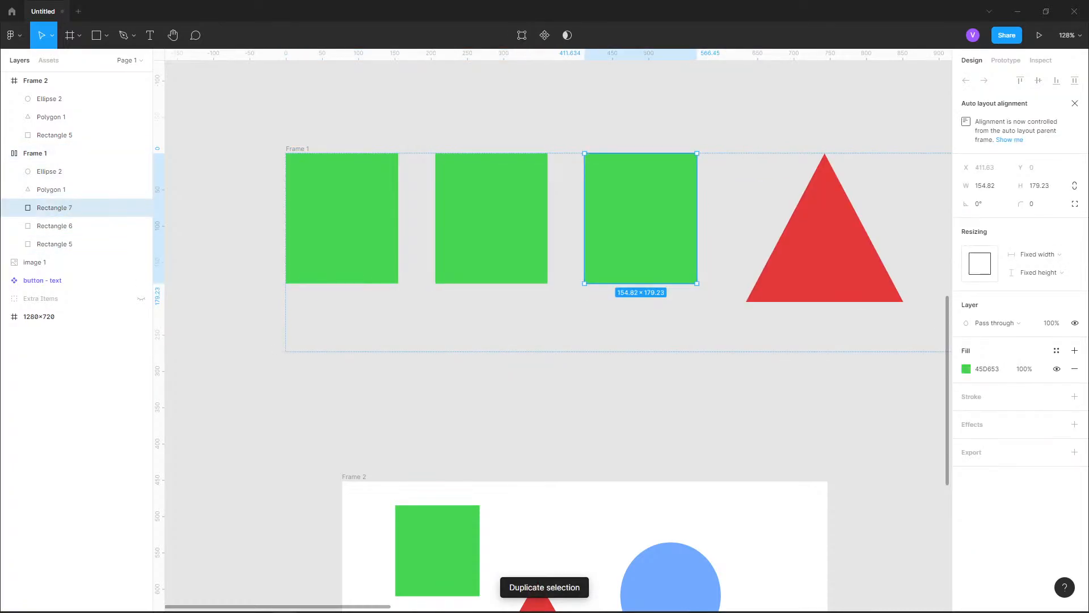
Narrow Frame 1 to a width of about 506, then switch its Clip content option off and back on
scroll(269, 264, down, 3)
scroll(263, 287, down, 3)
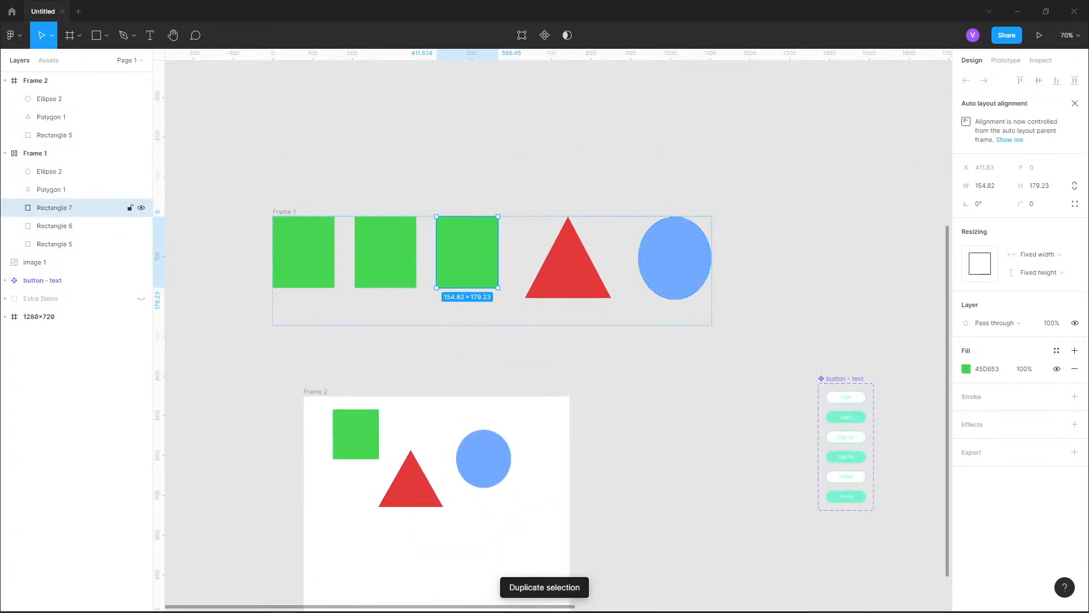
click(74, 153)
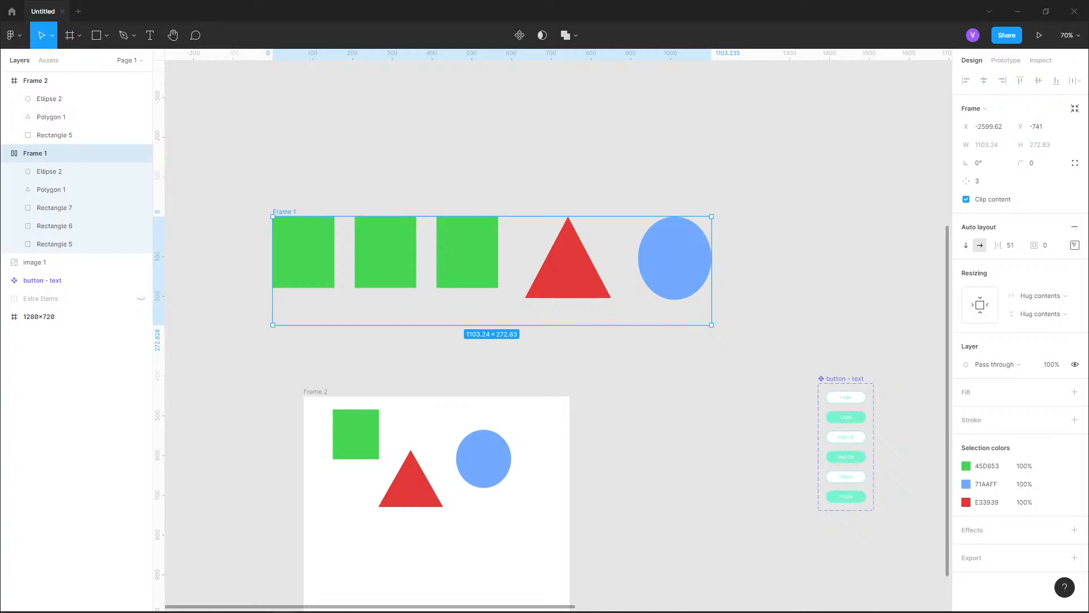
drag(712, 271, 473, 271)
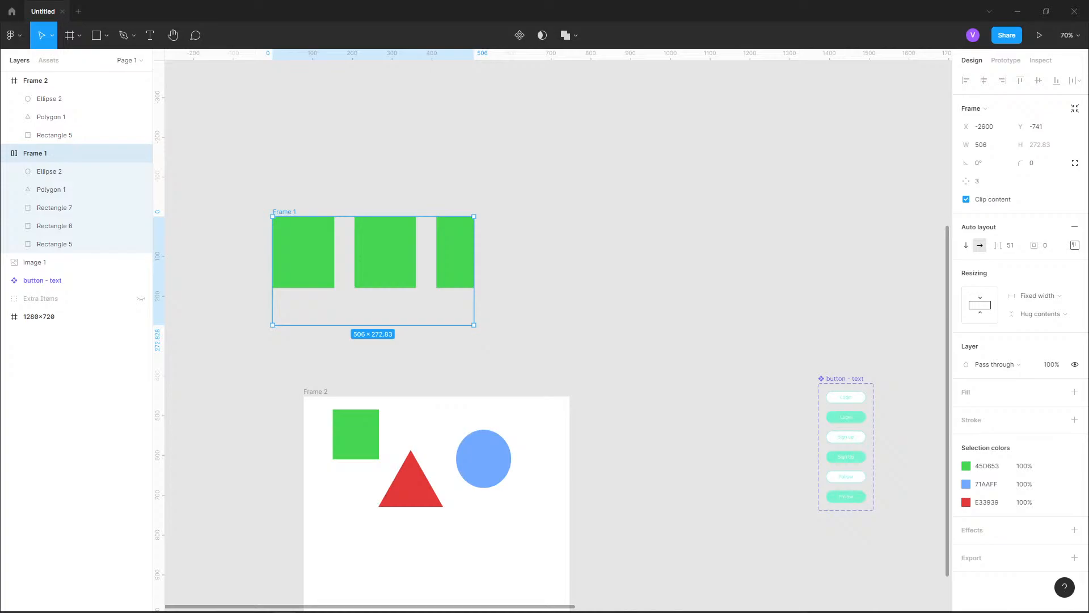
click(966, 199)
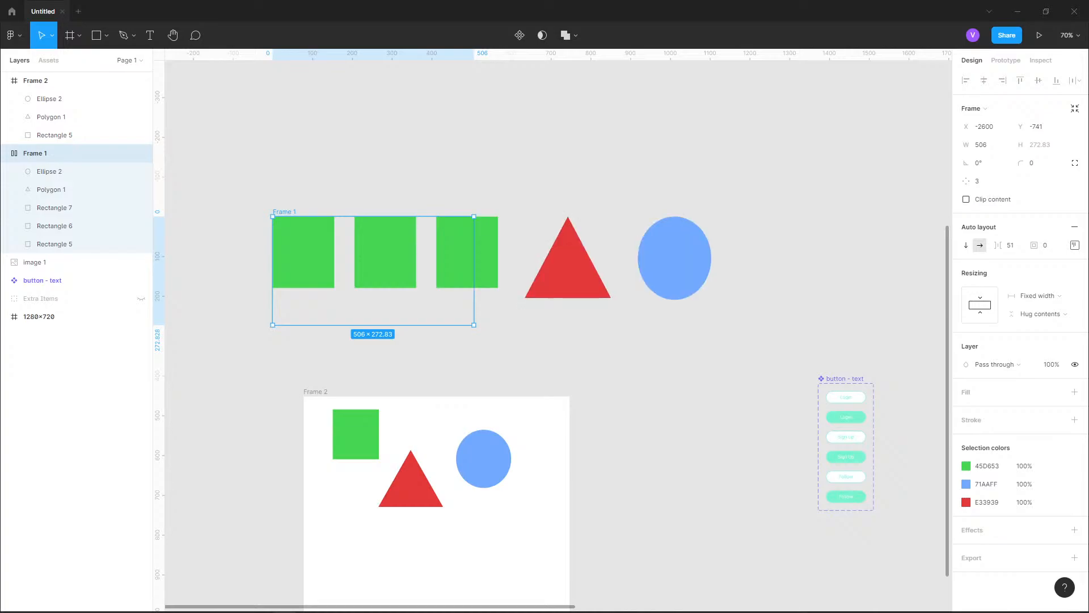
click(966, 199)
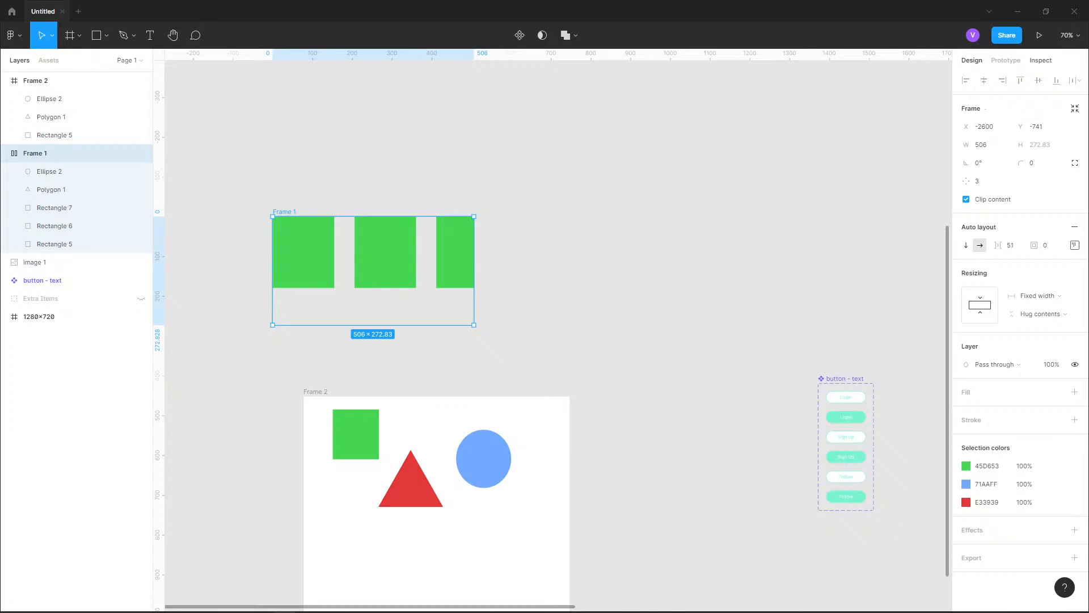
Set Frame 1's prototype overflow to Horizontal scrolling and move the frame slightly on the canvas
click(1006, 60)
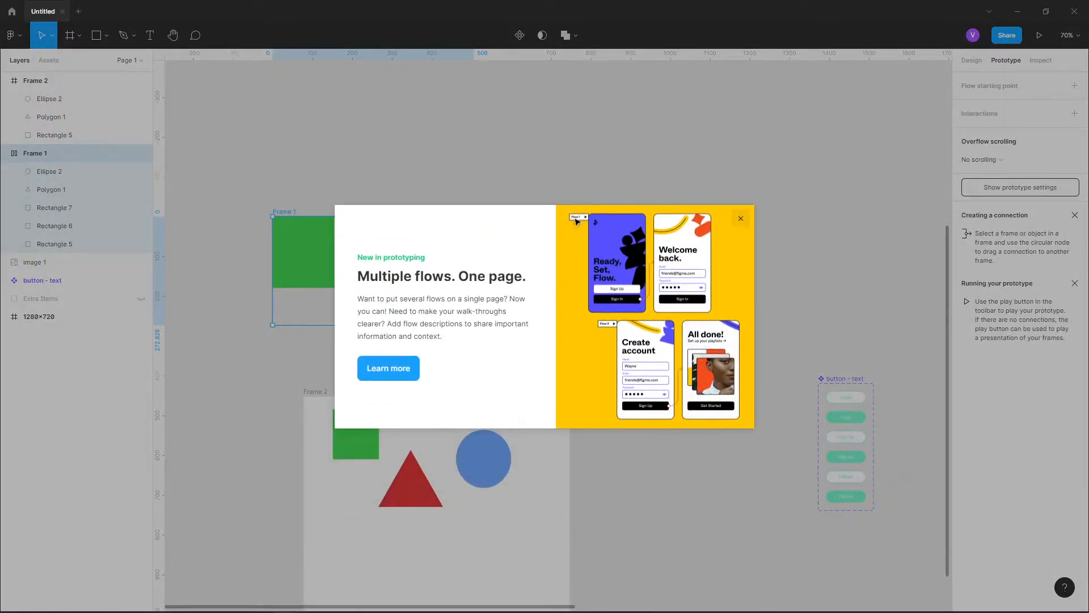
click(741, 218)
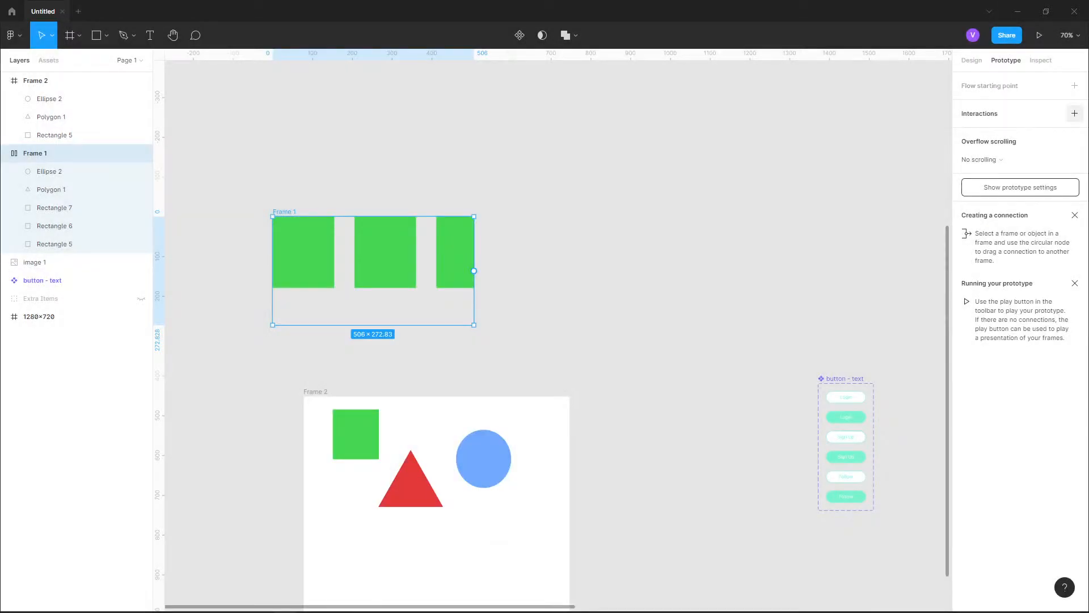
click(1019, 160)
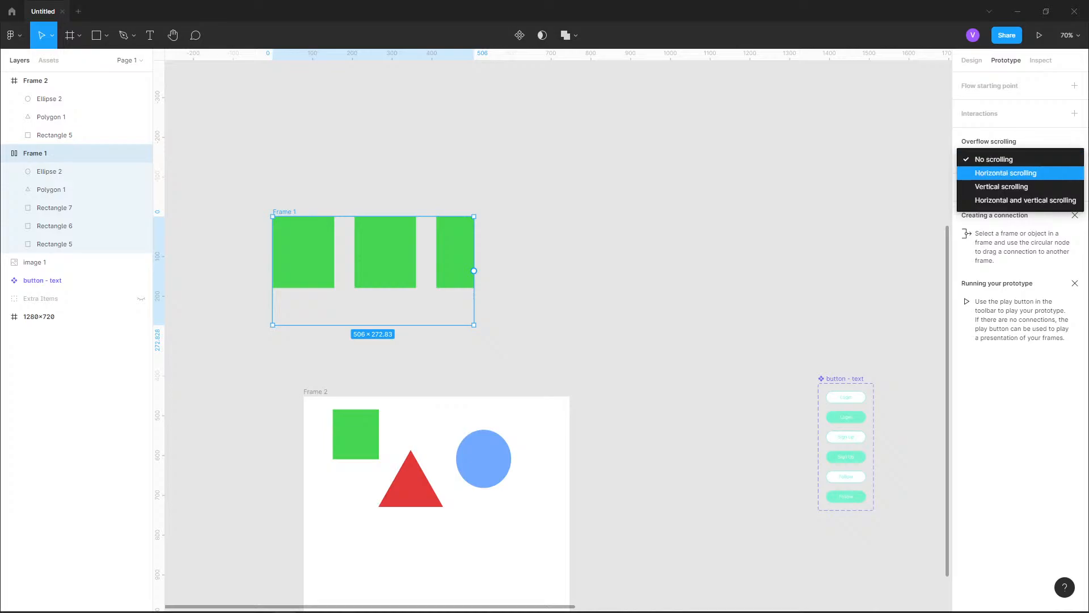
click(990, 172)
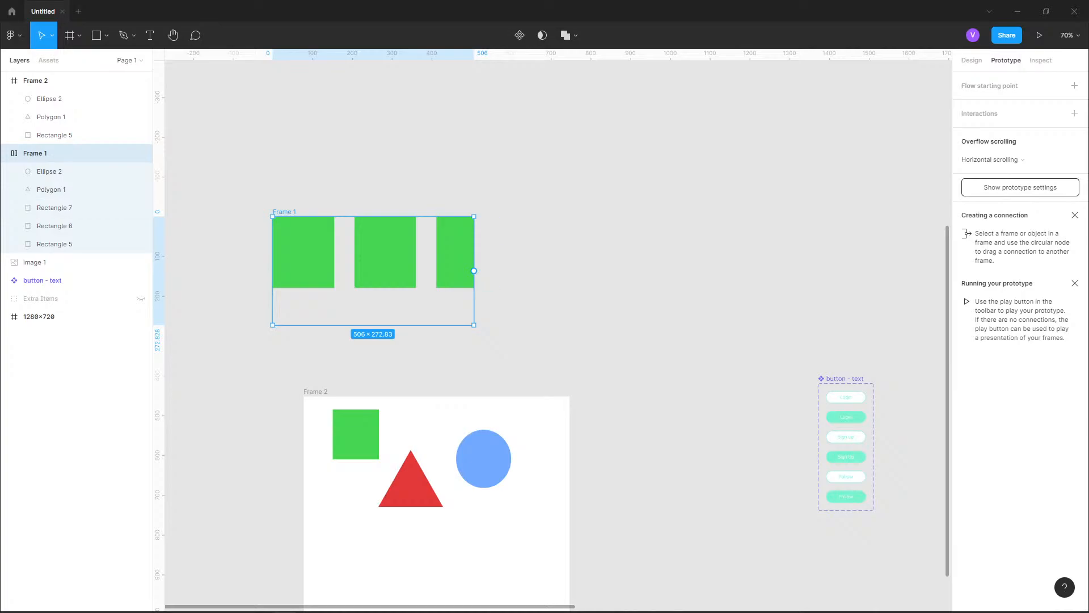
drag(455, 253, 506, 249)
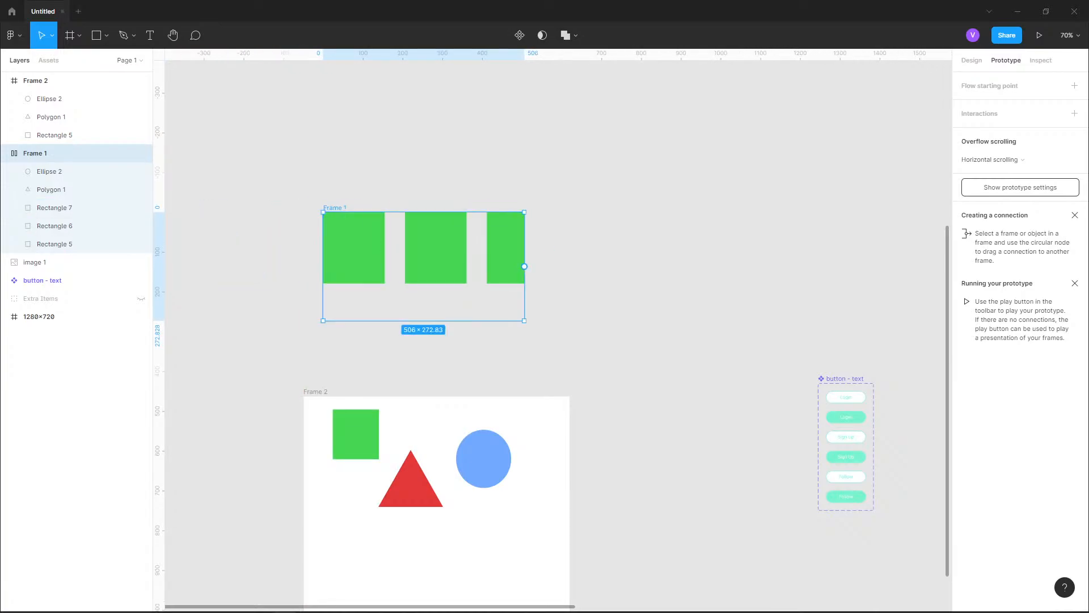
Return to the design properties, collapse the Frame 1 and Frame 2 layers, and hide both frames
click(971, 60)
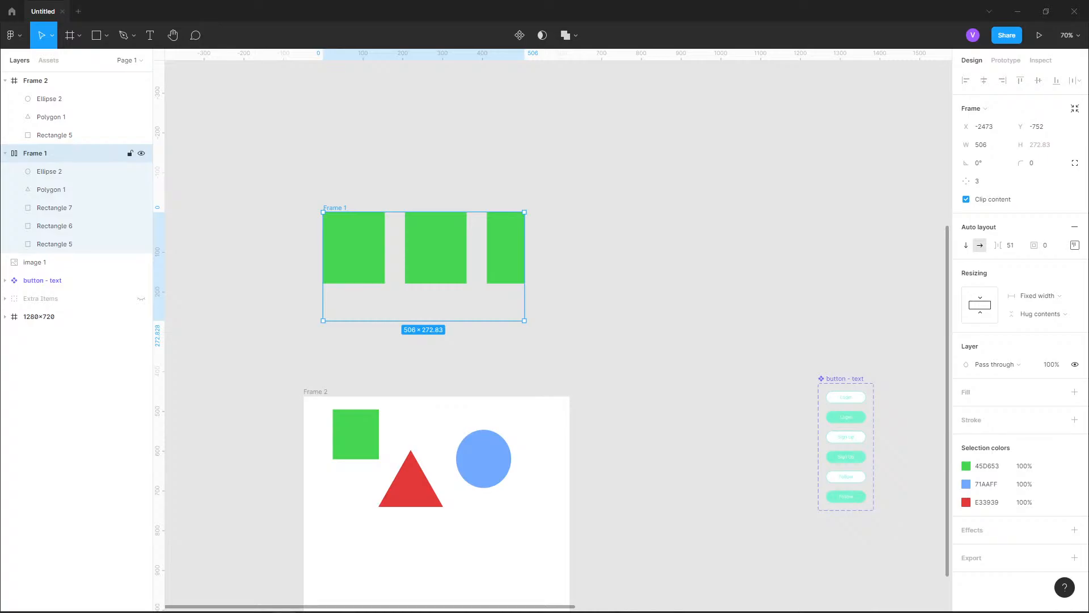
click(5, 154)
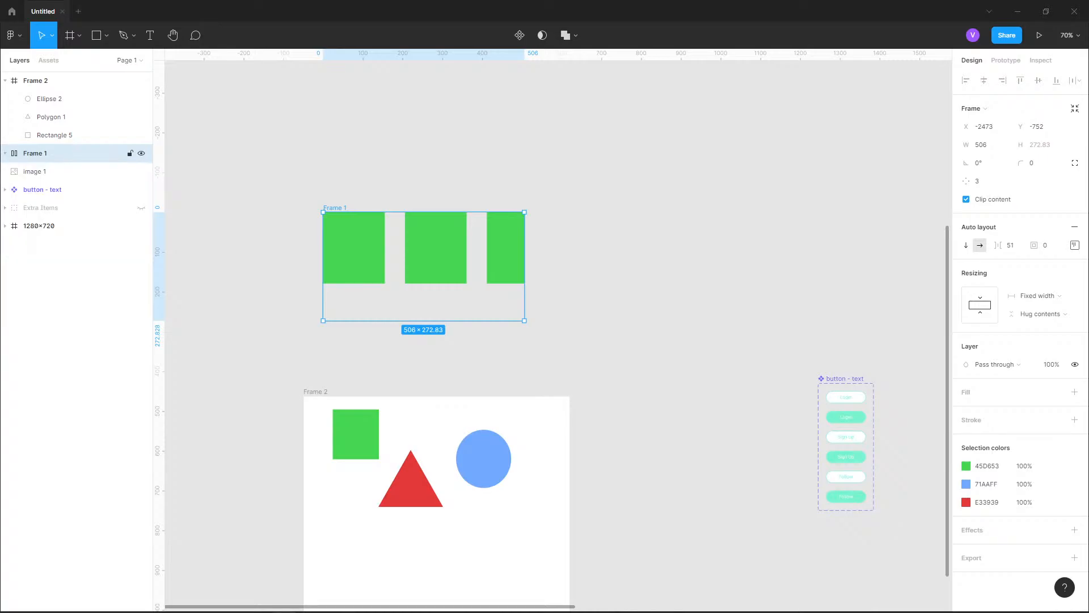
click(5, 81)
click(142, 80)
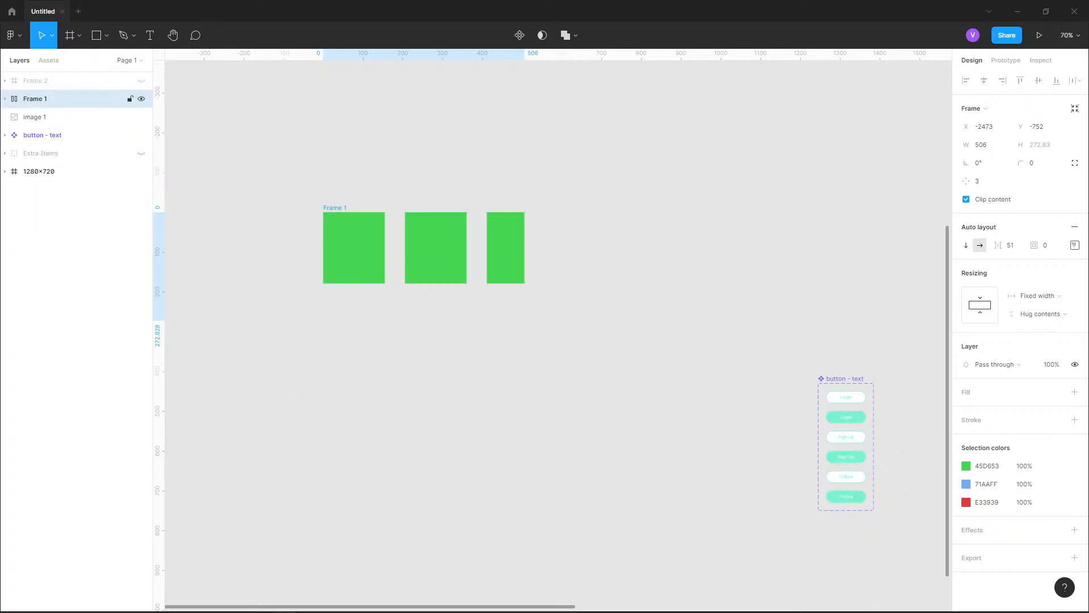
click(142, 99)
Group the thumbs-up icon with the 12 count in the post card's Interactions frame and name the group Likes
scroll(205, 235, down, 5)
scroll(496, 340, up, 10)
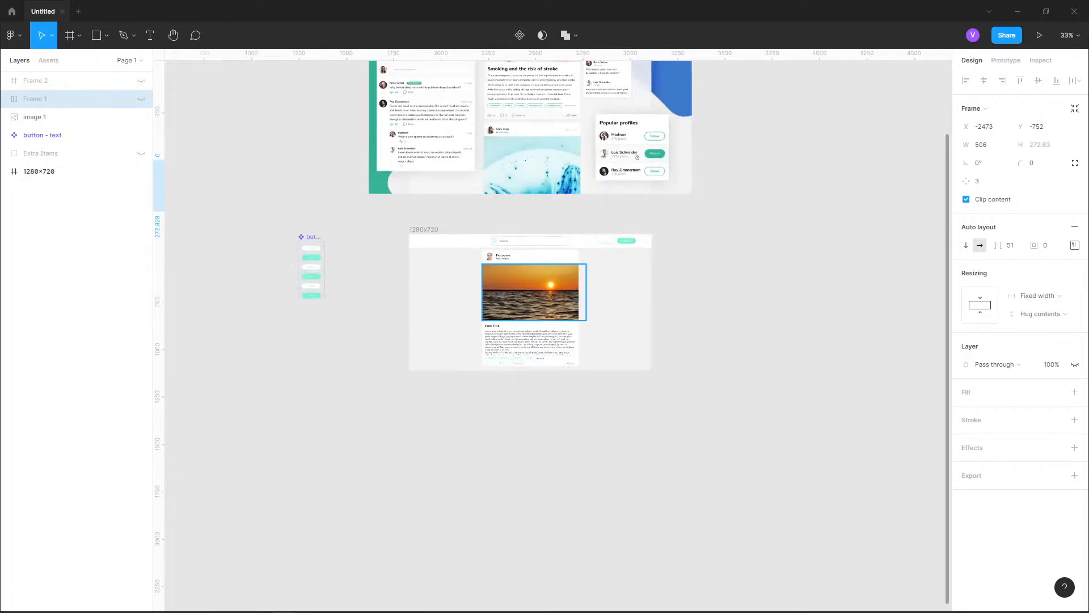
scroll(462, 437, up, 3)
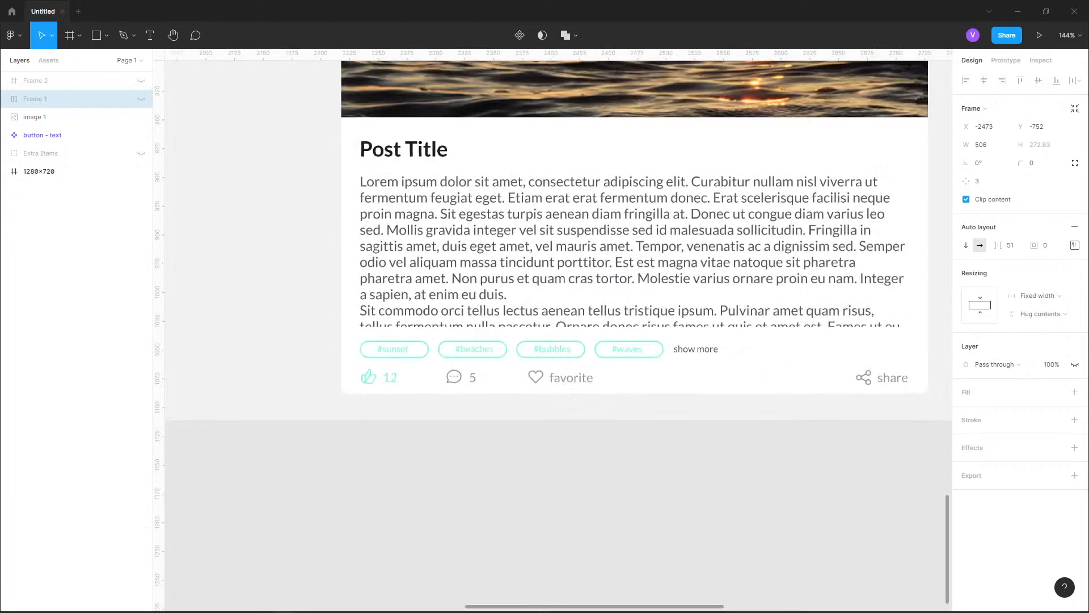
double_click(494, 372)
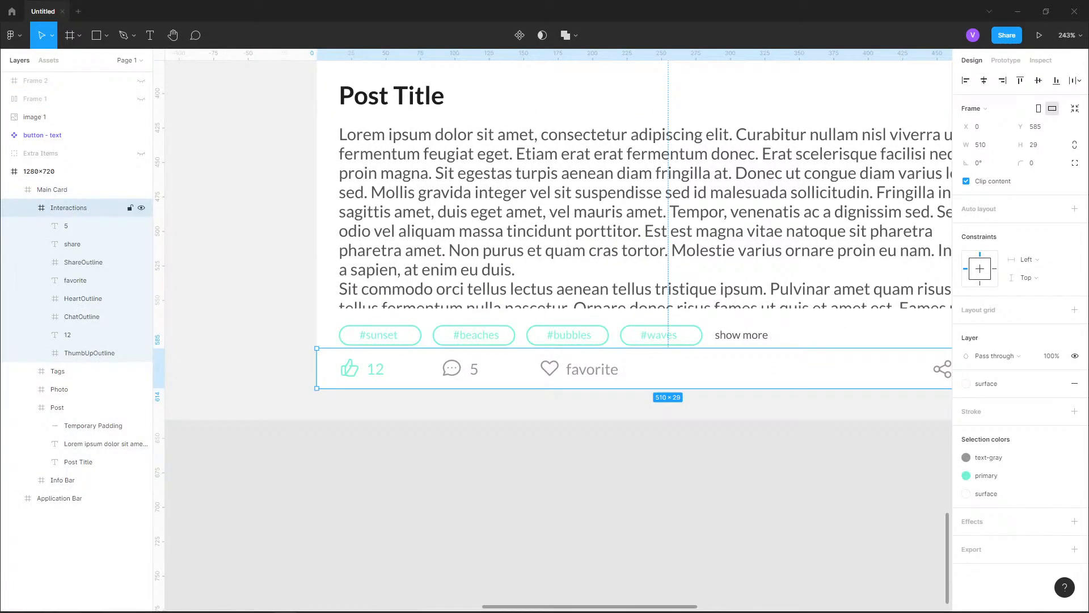
click(79, 335)
click(79, 226)
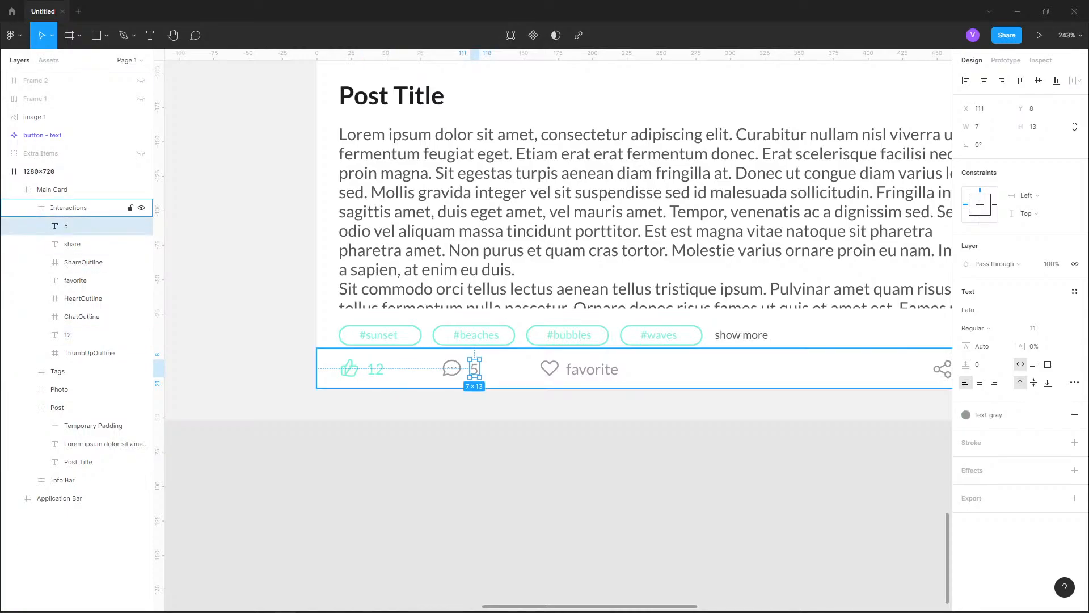
click(375, 369)
scroll(362, 376, up, 2)
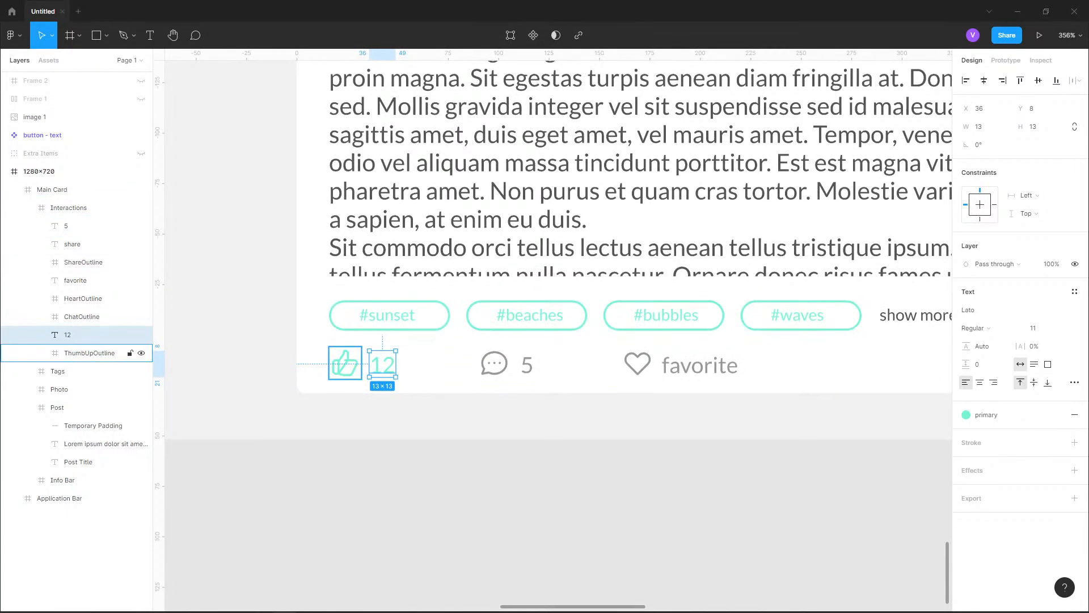
shift+click(345, 363)
key(ctrl+g)
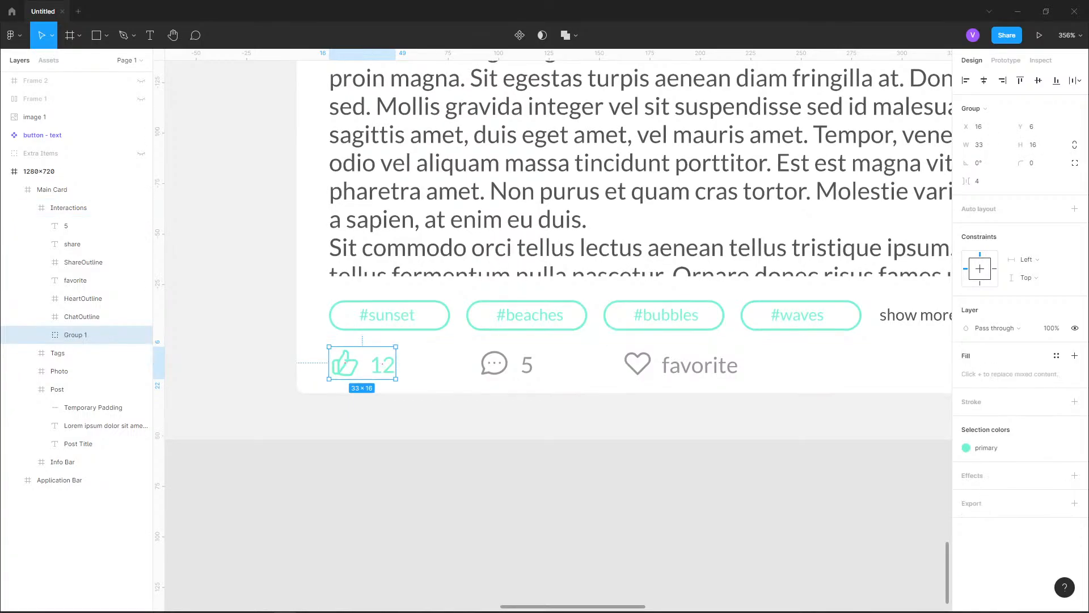
key(ctrl+r)
text(Likes)
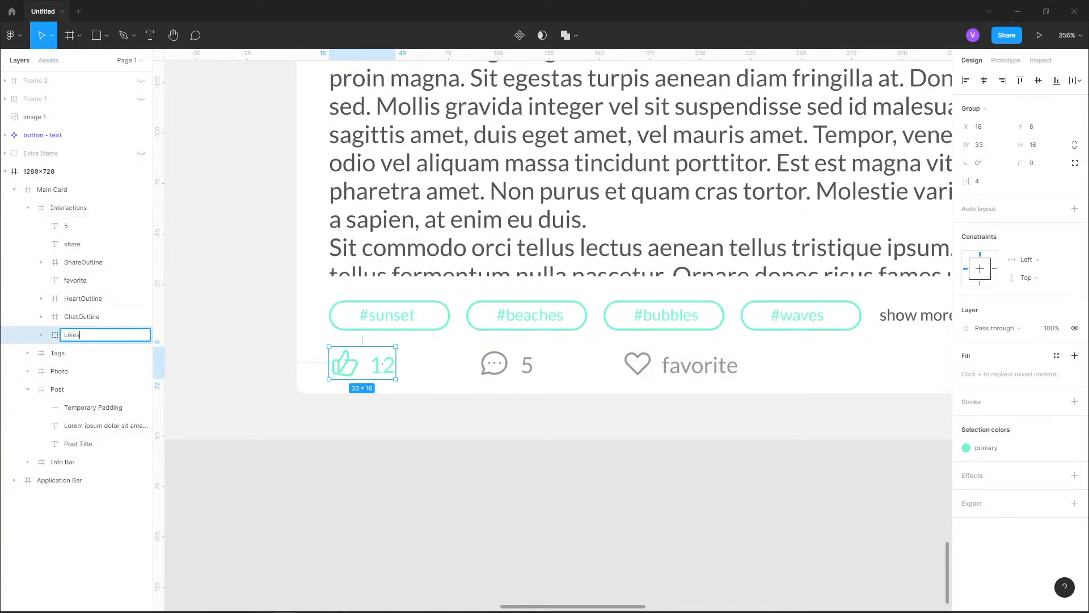
key(Return)
Group the ChatOutline icon with the 5 count in the Interactions frame
double_click(494, 364)
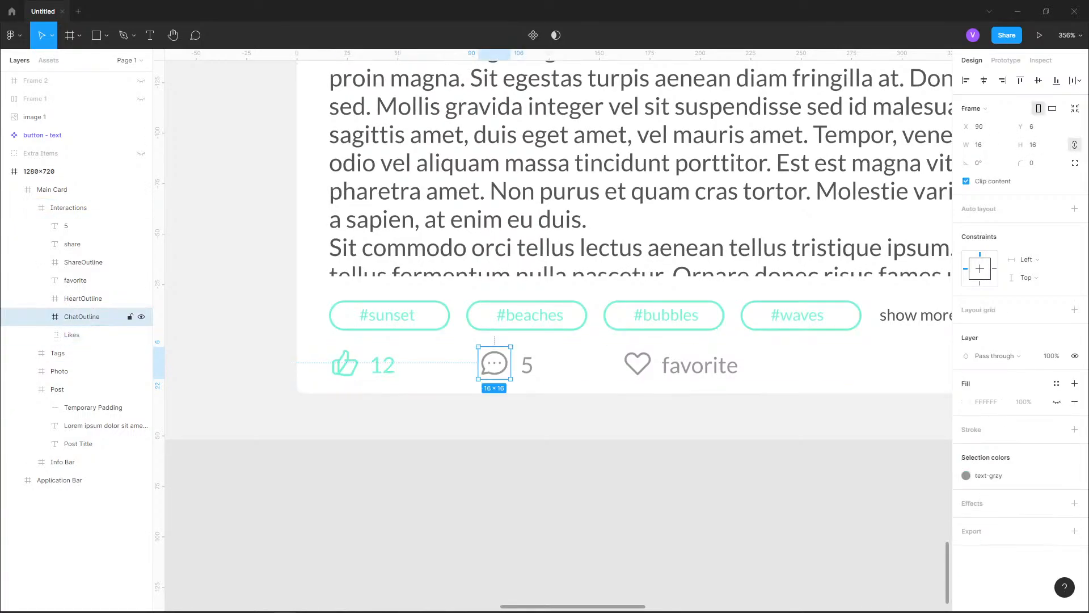
key(Escape)
click(527, 365)
click(68, 208)
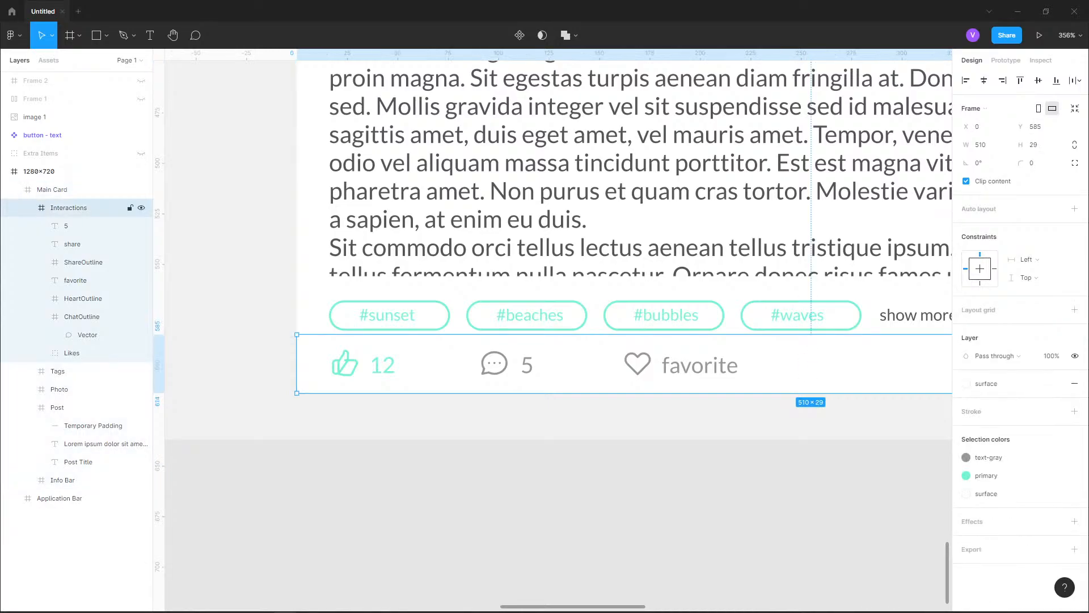
click(81, 317)
shift+click(91, 226)
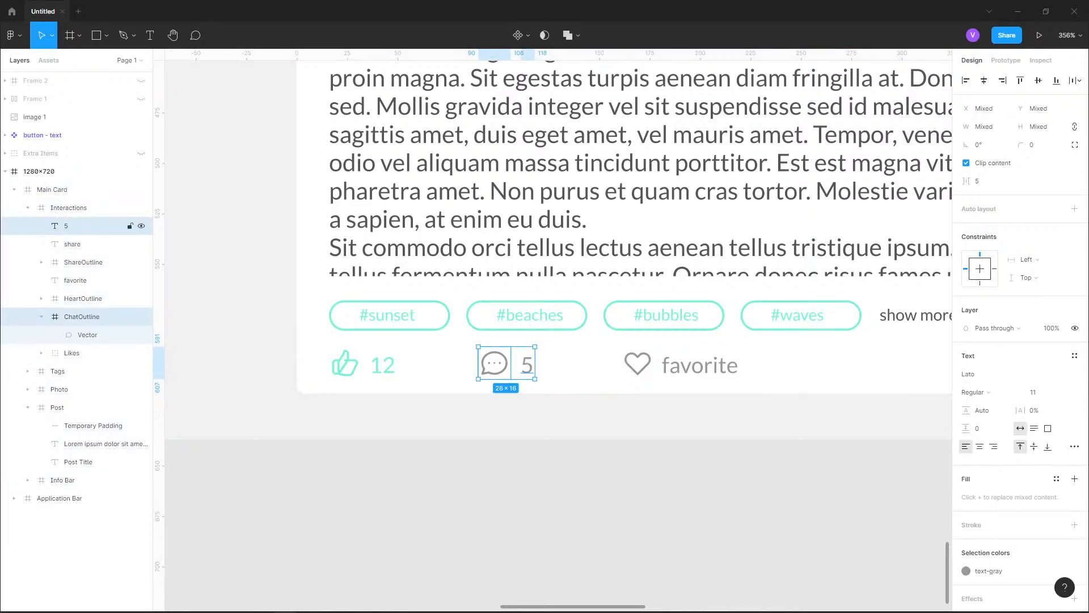
key(ctrl+g)
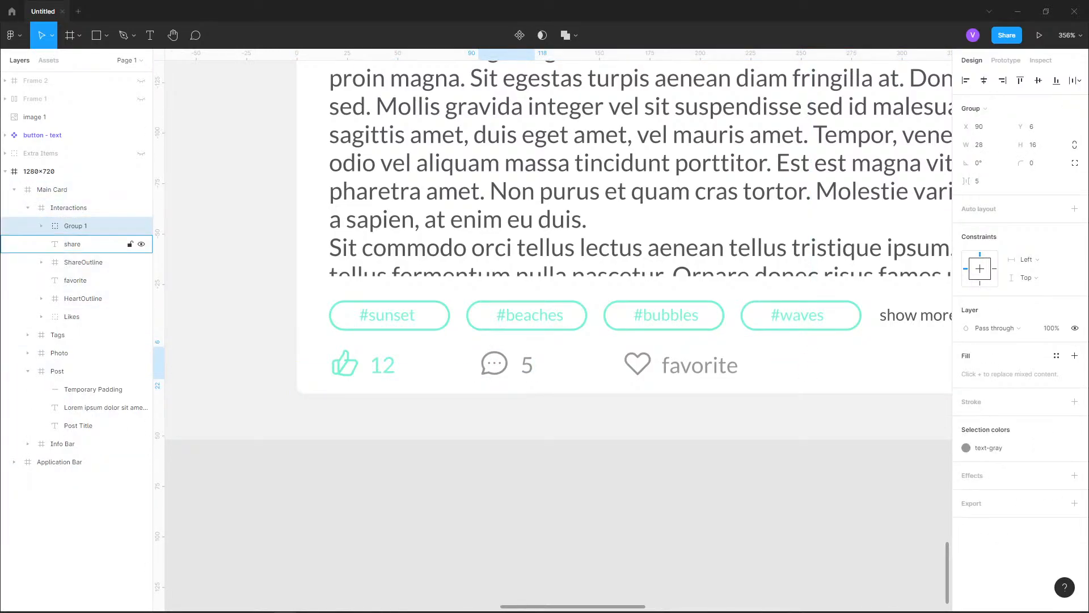
Rename the chat icon group Comments and move it directly above Likes in the layer order
double_click(76, 226)
text(Commen)
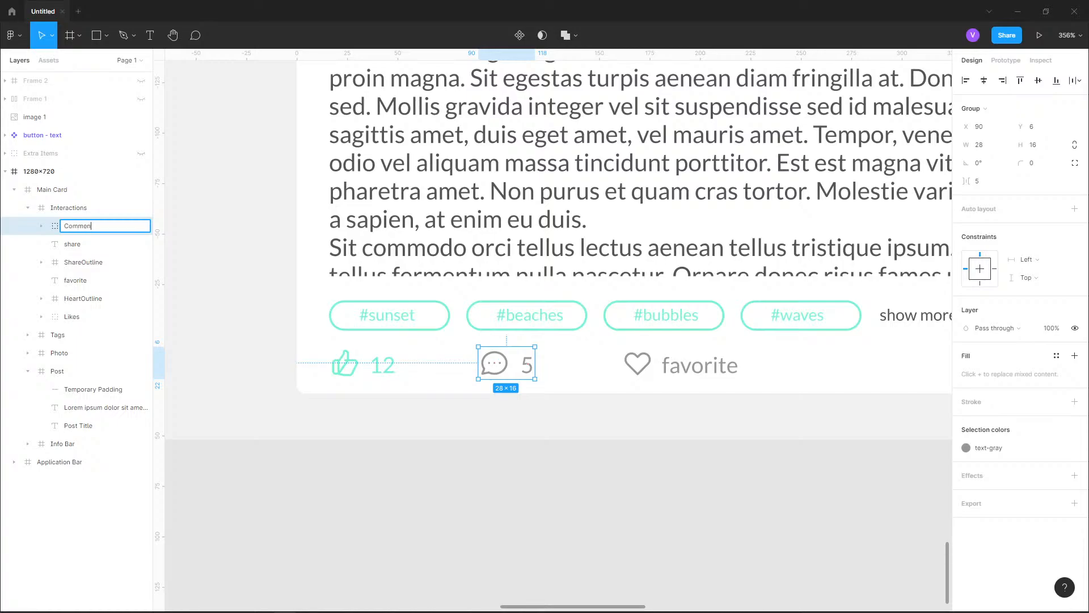
text(ts)
key(Return)
drag(81, 226, 81, 307)
Group the HeartOutline icon with the favorite text and name the group Favorite
click(83, 280)
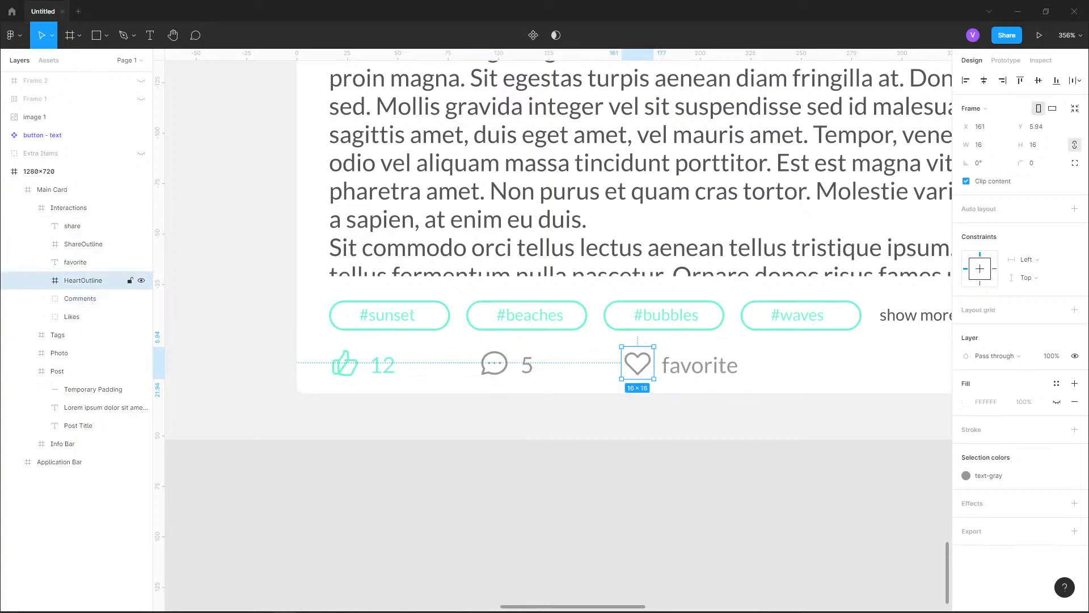
click(75, 262)
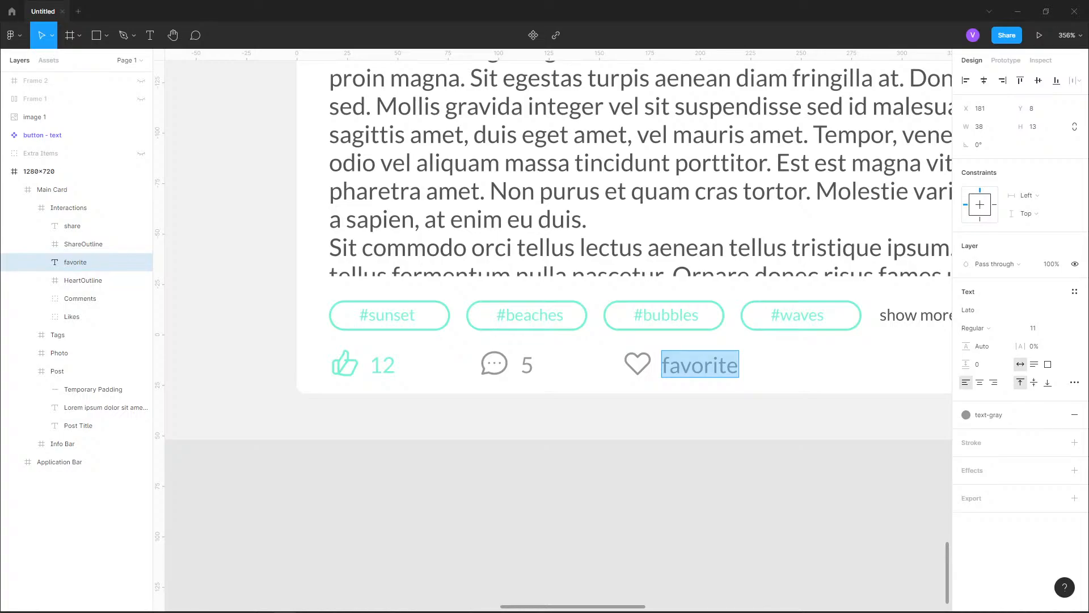
shift+click(83, 281)
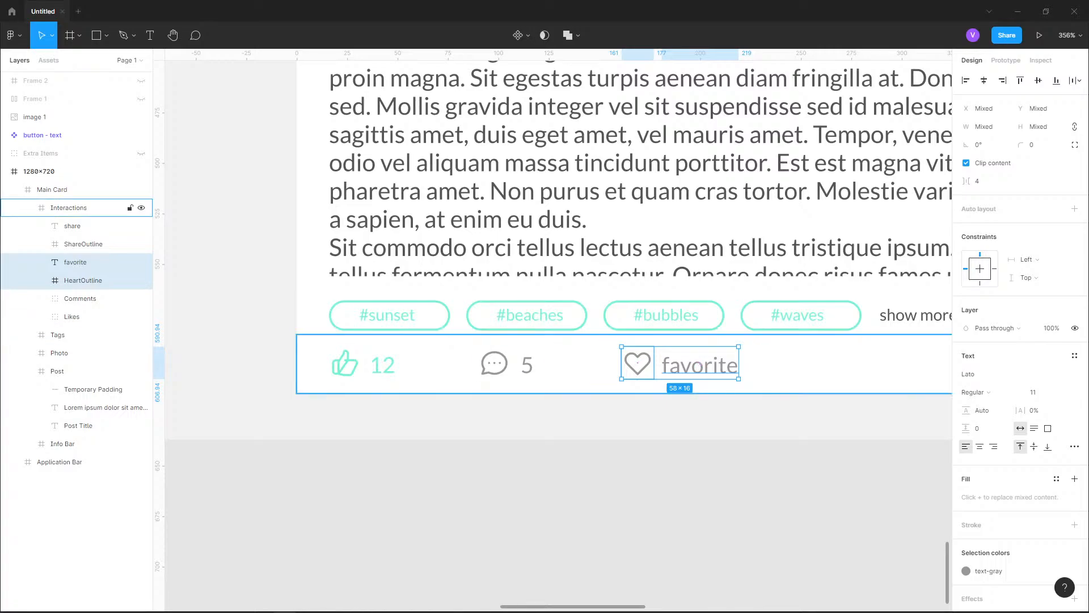
key(ctrl+g)
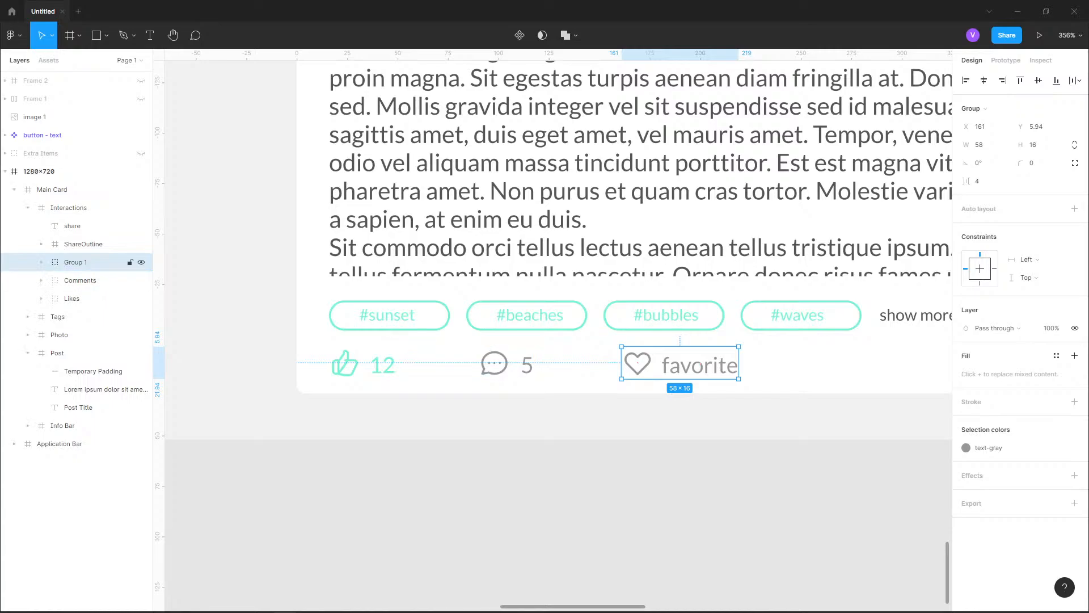
double_click(76, 262)
text(Favorite)
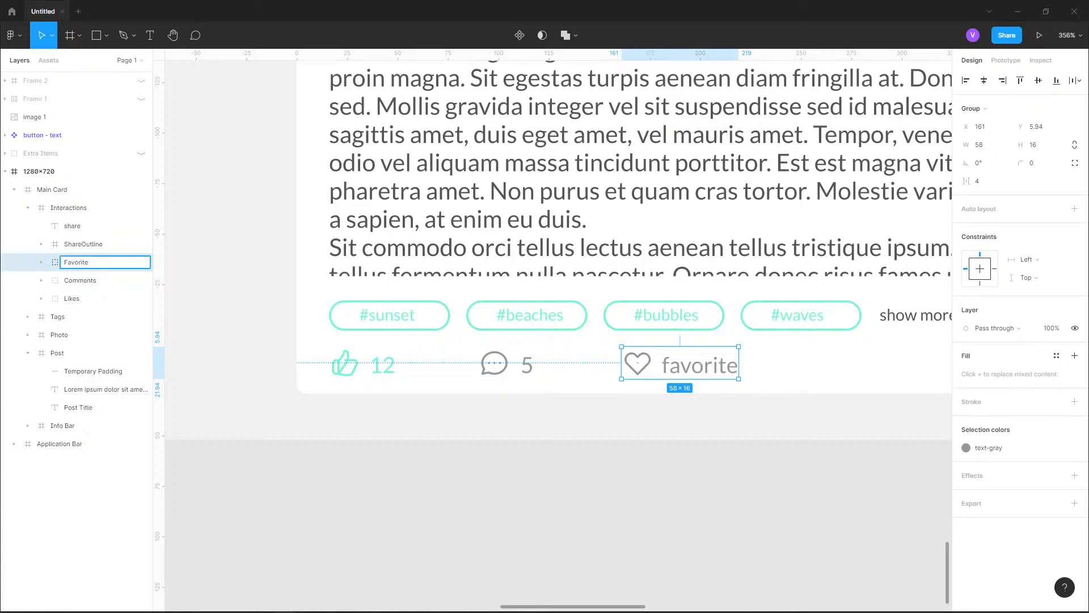
key(Return)
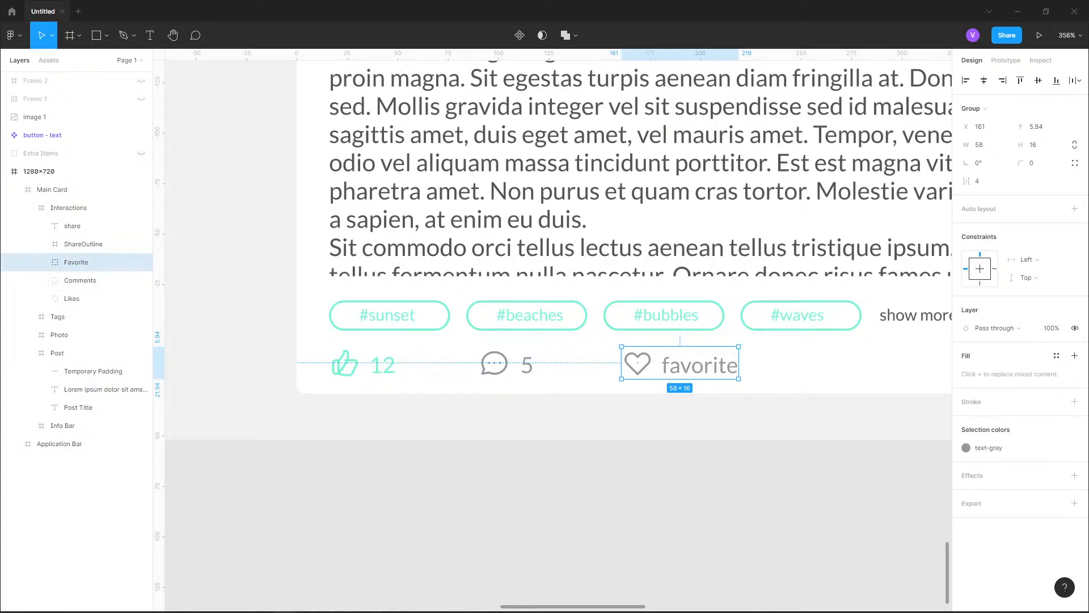
Group the ShareOutline icon with the share text and name the group Share
scroll(499, 363, right, 5)
scroll(556, 341, right, 3)
click(72, 226)
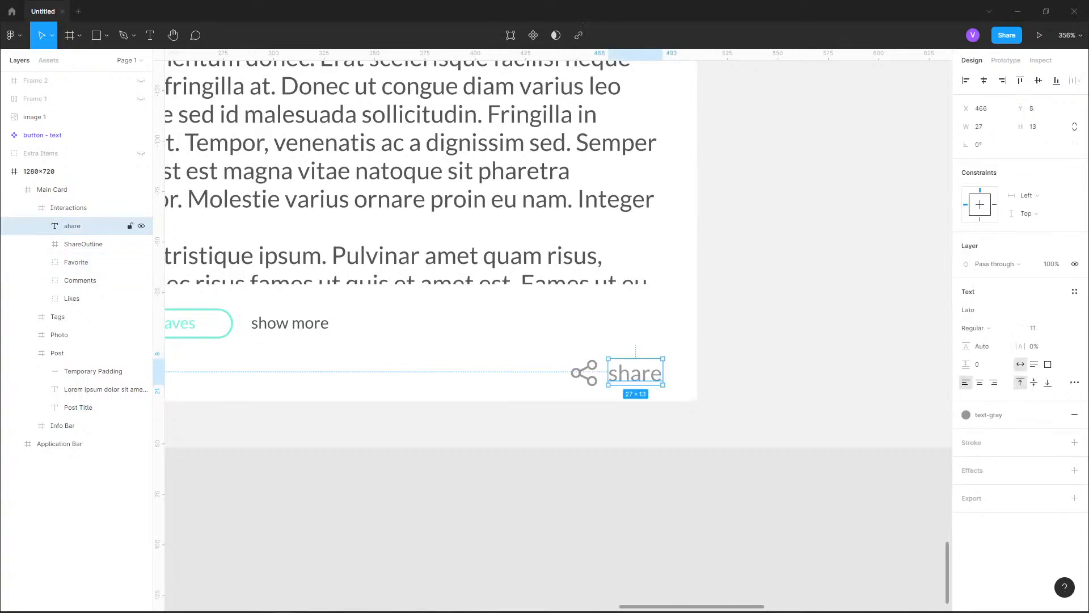
shift+click(82, 243)
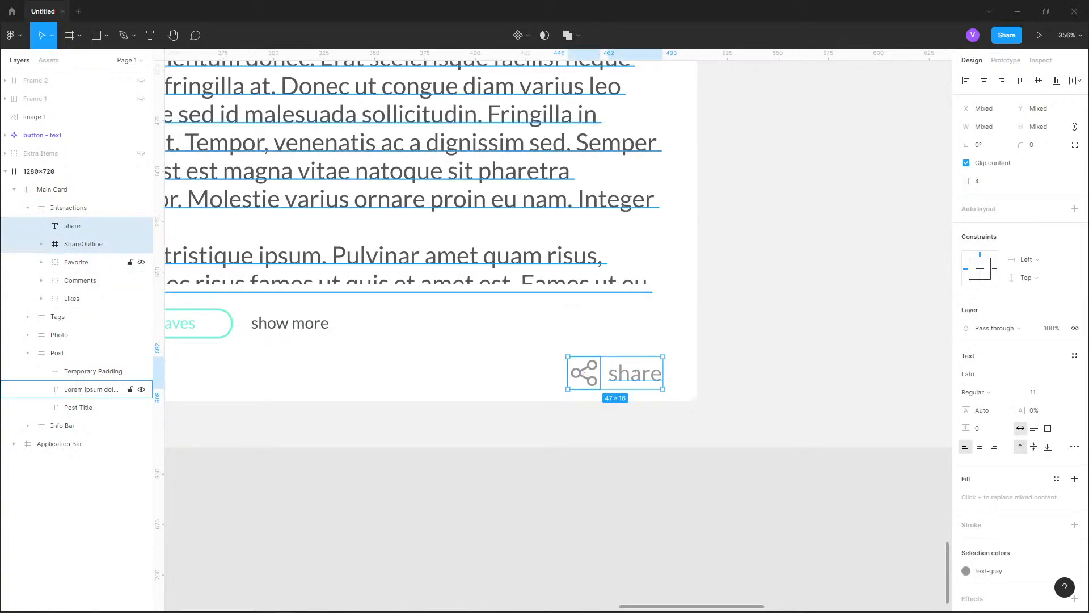
key(ctrl+g)
double_click(73, 225)
text(Share)
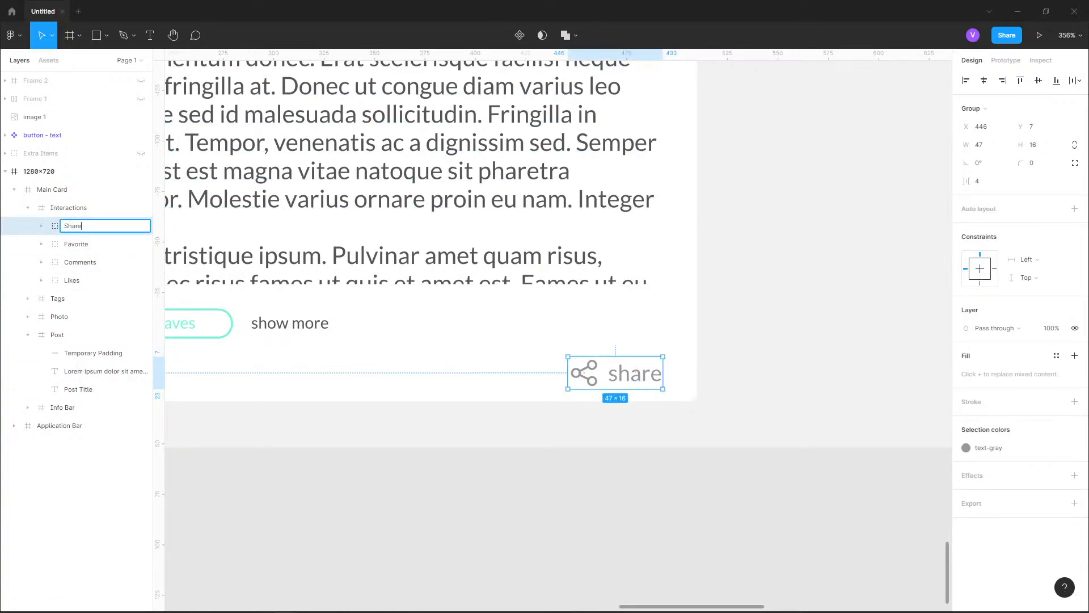
key(Return)
drag(397, 438, 880, 367)
scroll(549, 350, down, 1)
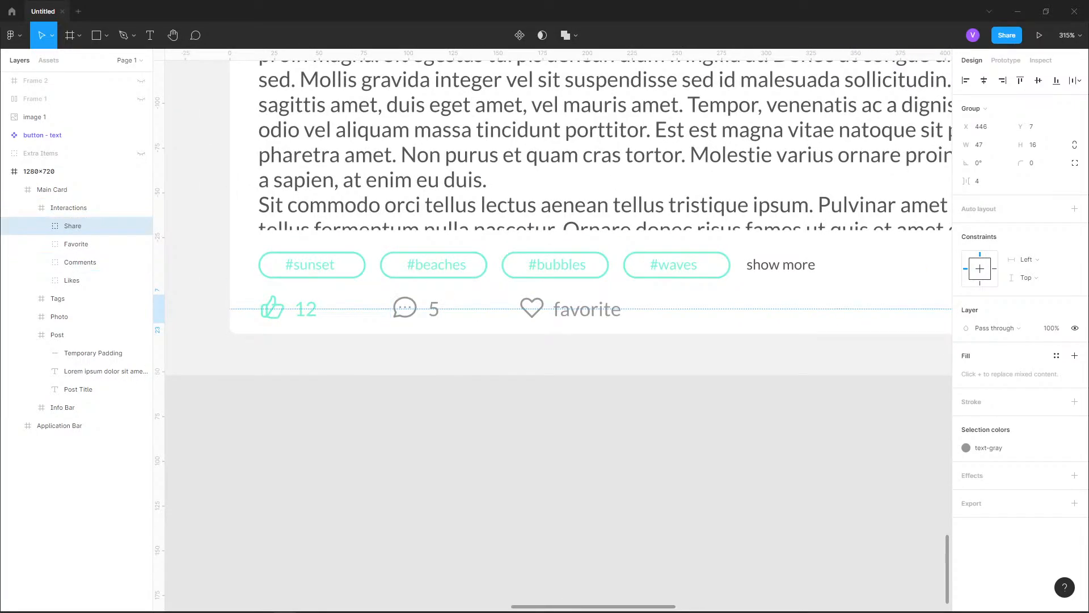
Group the Likes, Comments and Favorite groups together and apply auto layout to the new group
click(273, 307)
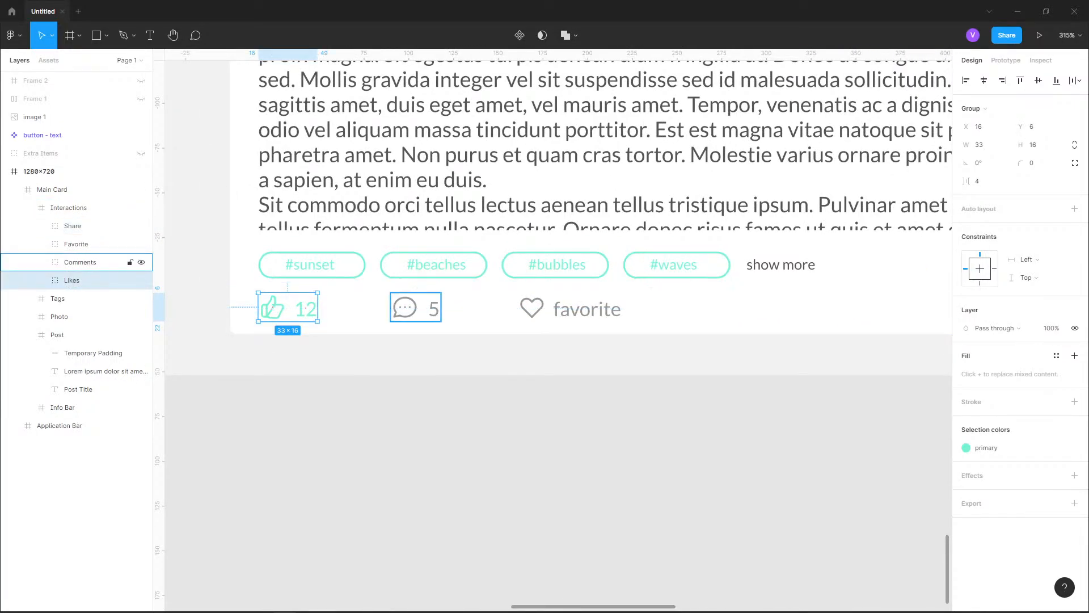
shift+click(405, 307)
shift+click(532, 308)
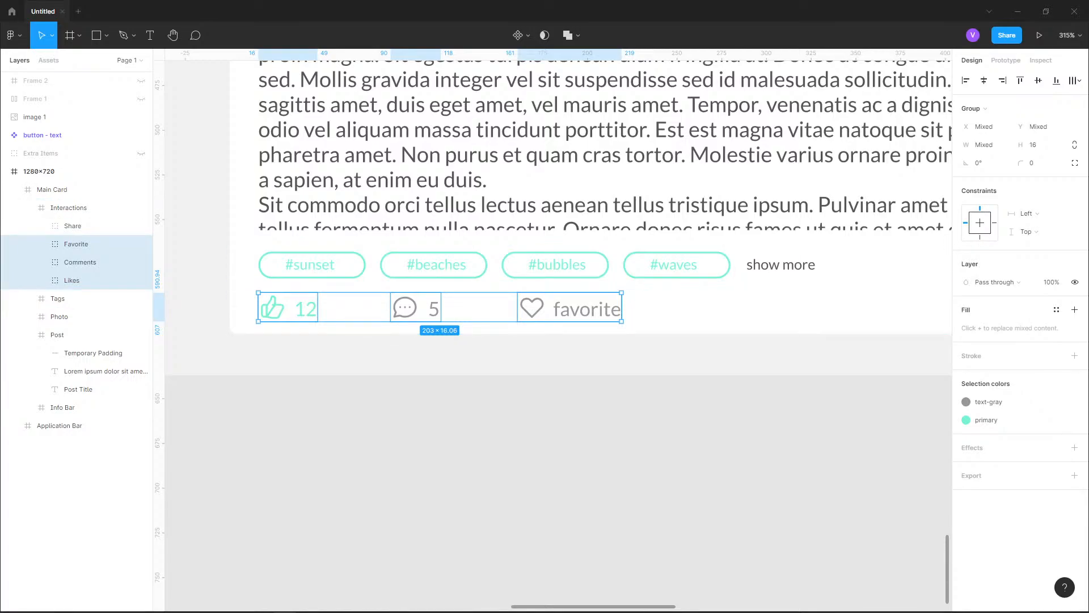
key(ctrl+g)
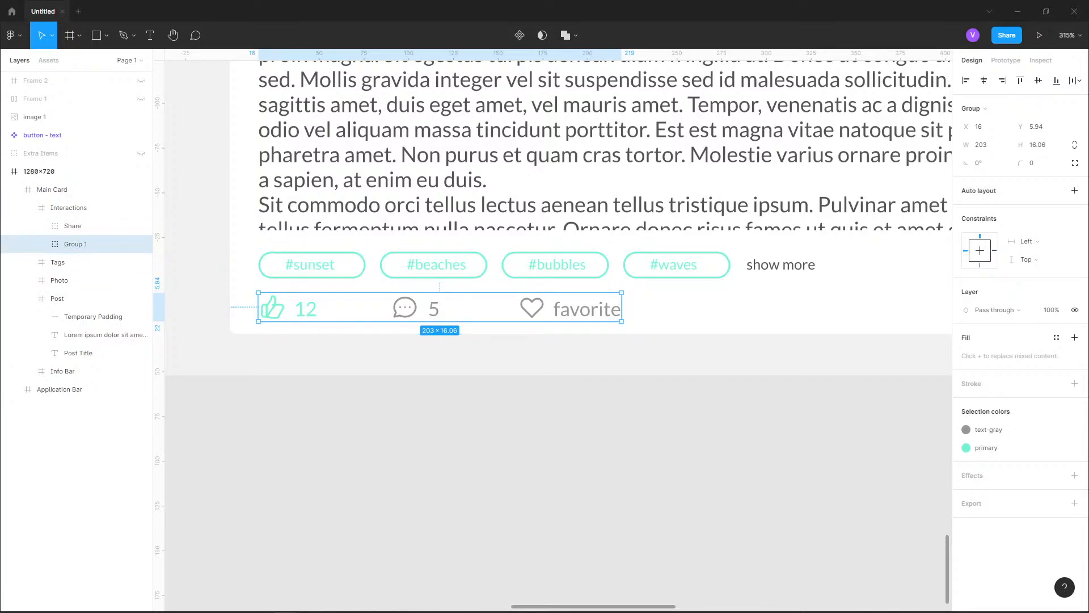
click(1075, 190)
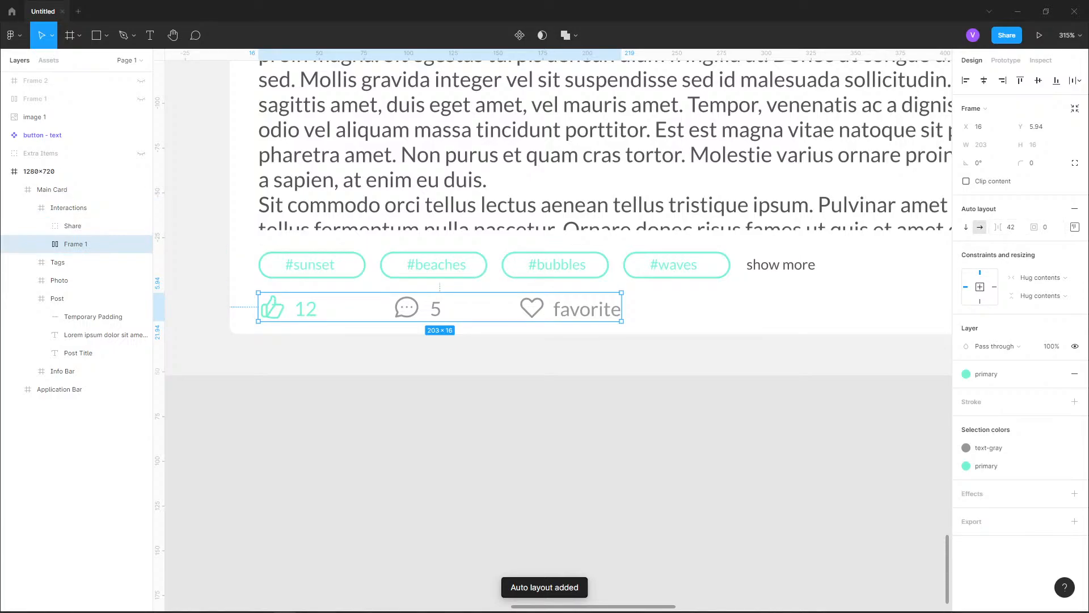
Try wider and narrower item spacings, such as 52, 85 and 28, on the interactions auto layout frame
drag(999, 227, 1045, 231)
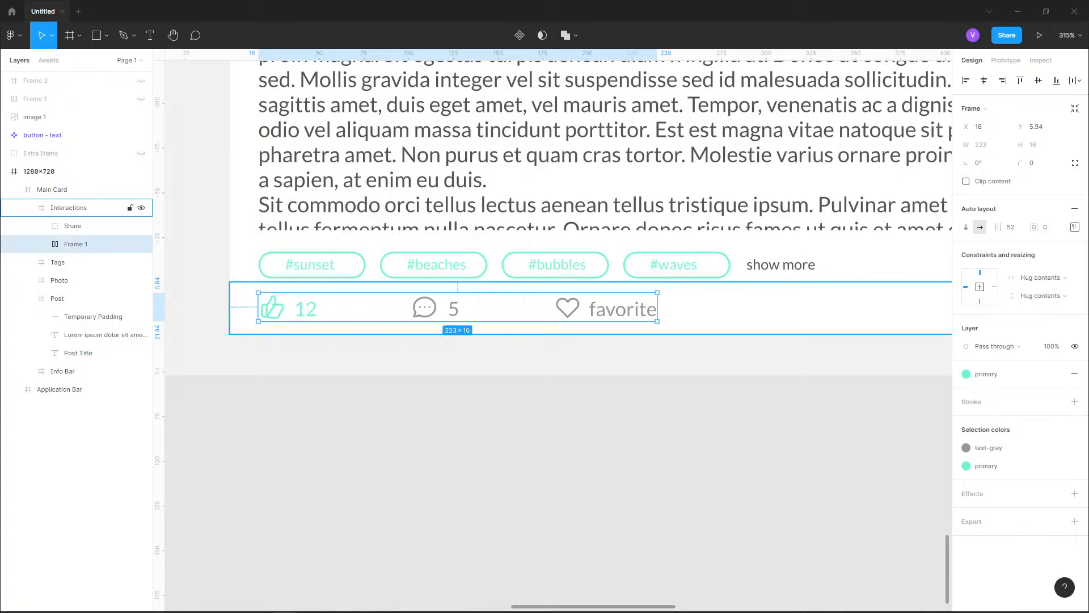
mouse_move(999, 227)
mouse_down()
mouse_move(1055, 221)
mouse_move(995, 228)
mouse_up()
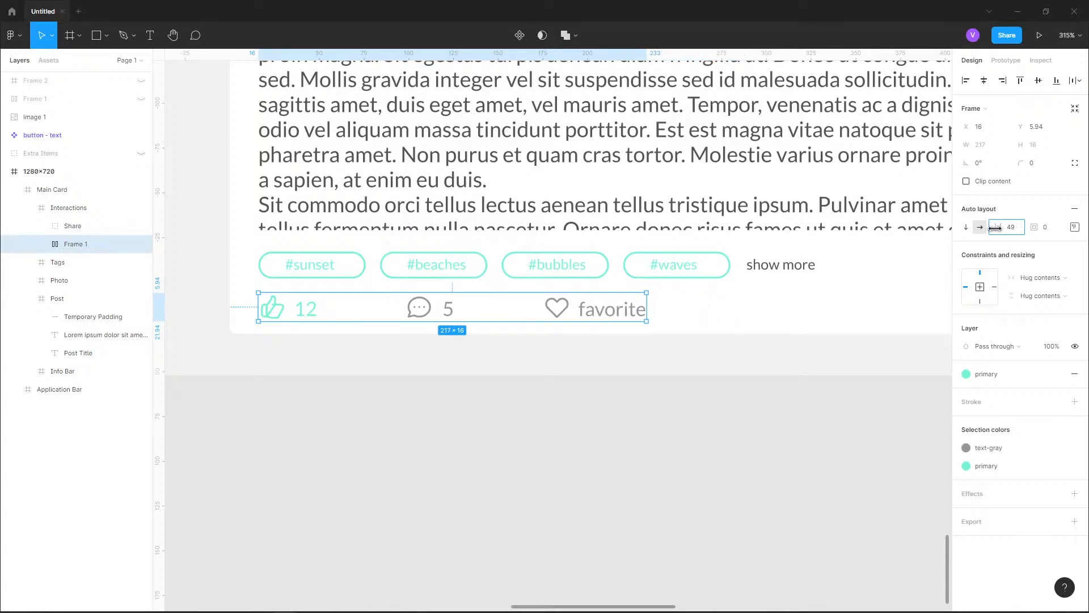
drag(996, 227, 1036, 227)
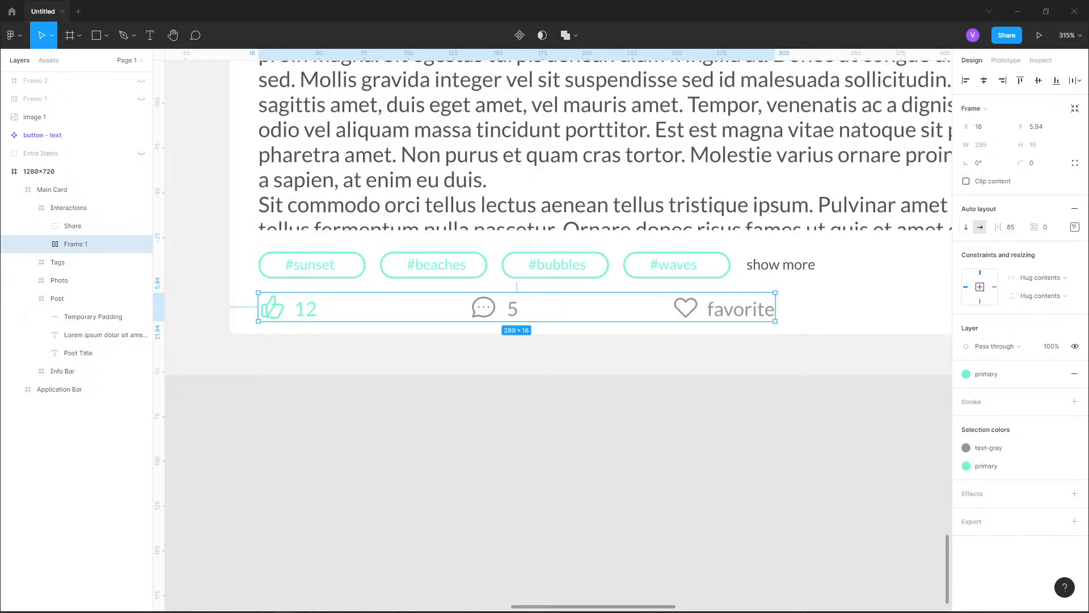
drag(998, 228, 930, 228)
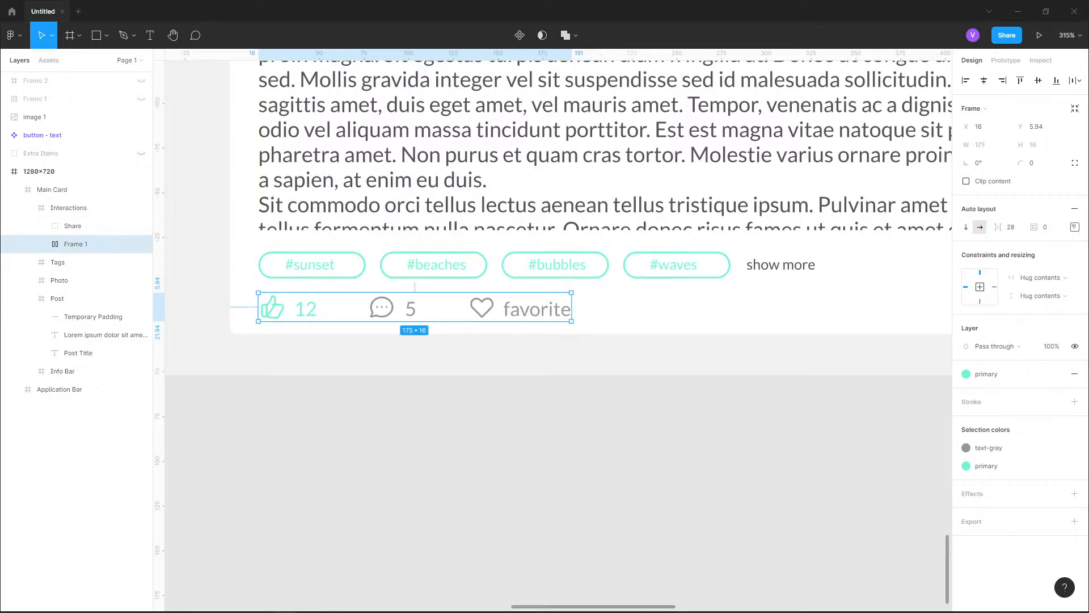
Set the interactions auto layout frame's item spacing to 20 and deselect it
click(1011, 226)
text(20)
key(Return)
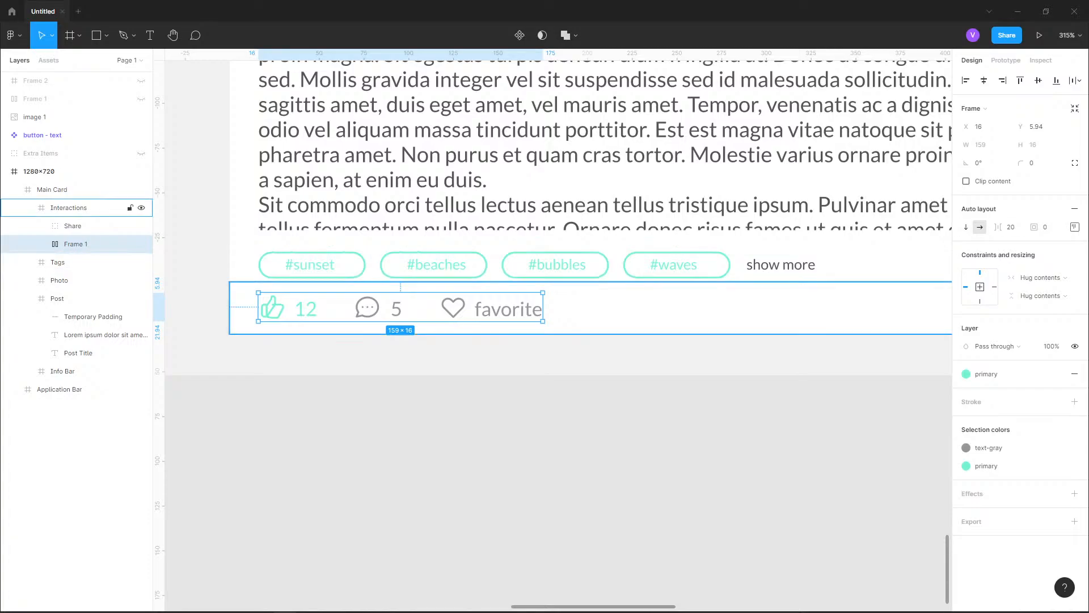
key(Escape)
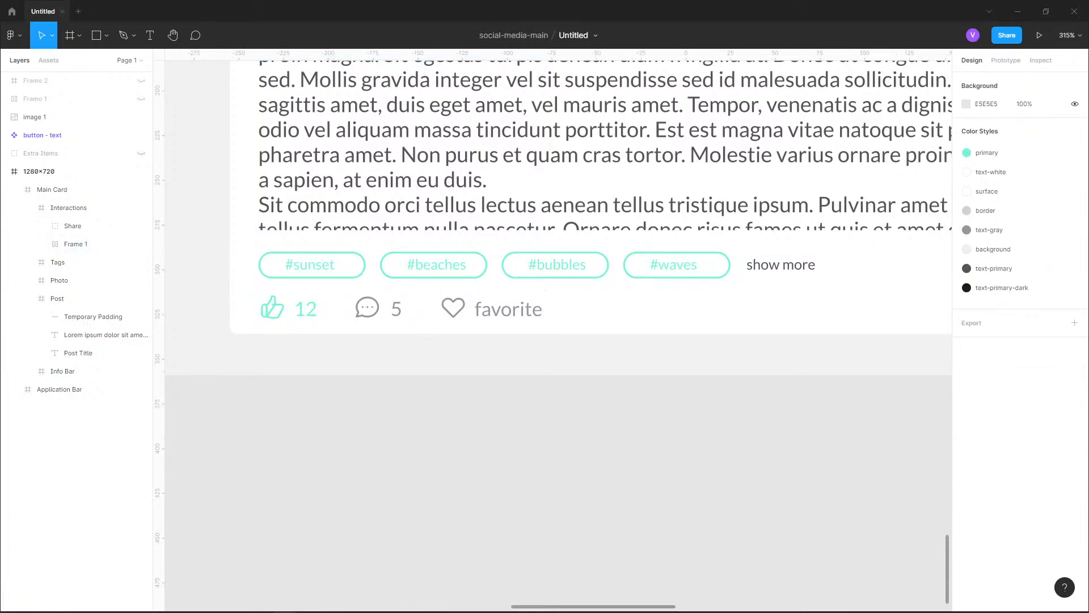
Group the four hashtag pills with the show more text inside the Tags frame and apply auto layout to the group
scroll(372, 347, down, 3)
drag(373, 347, 389, 446)
scroll(387, 467, up, 3)
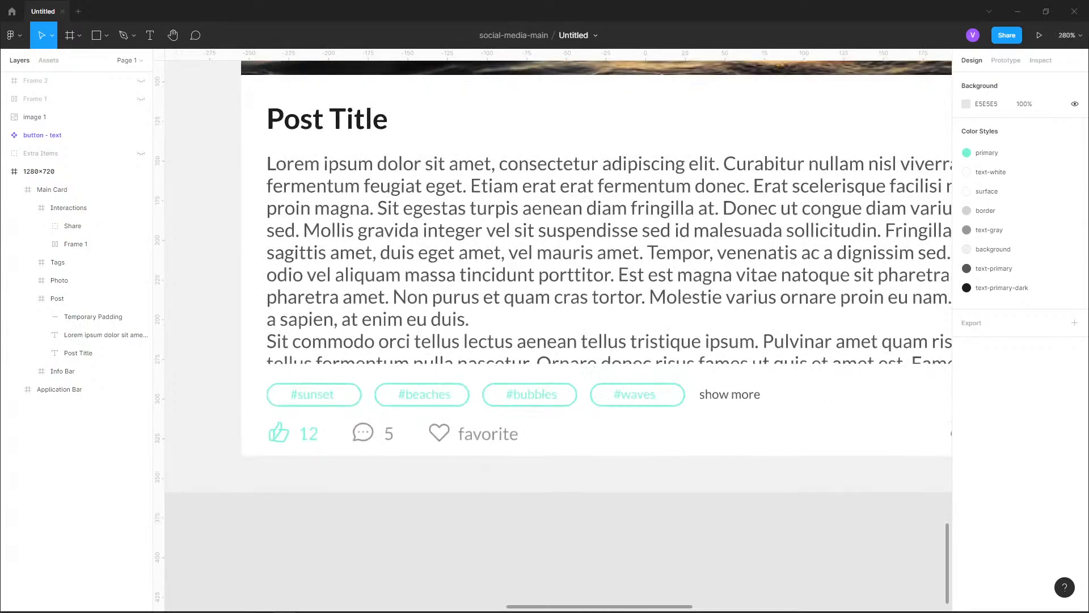
double_click(368, 396)
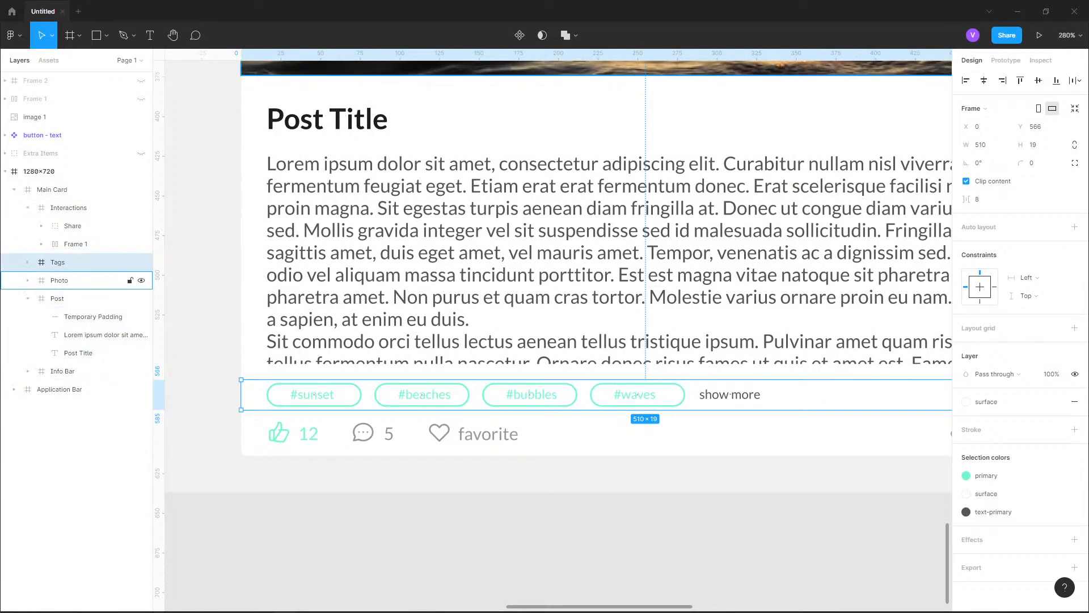
click(27, 208)
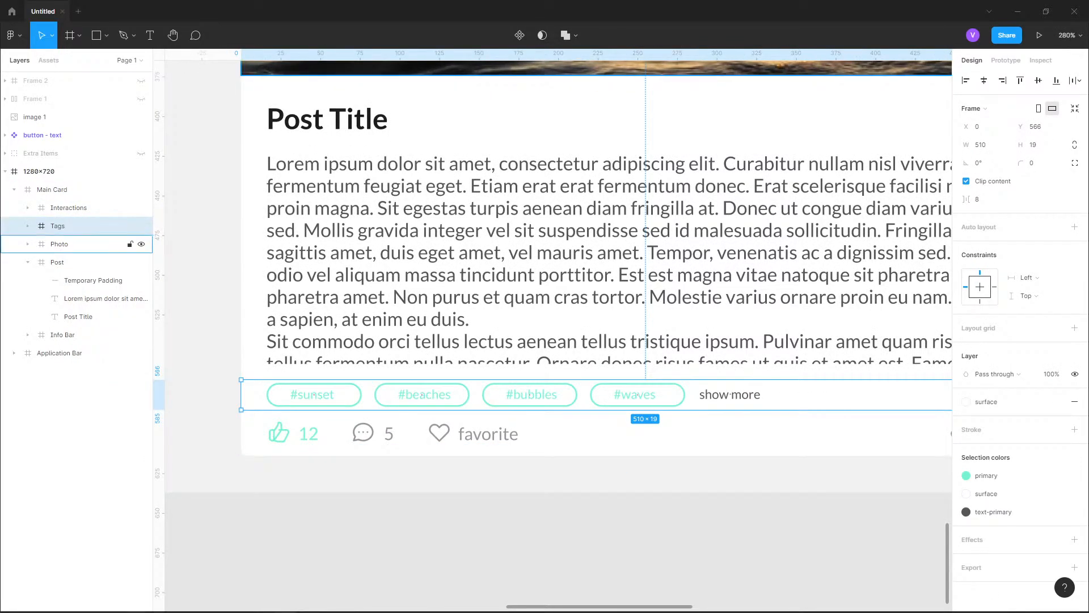
click(27, 226)
click(74, 262)
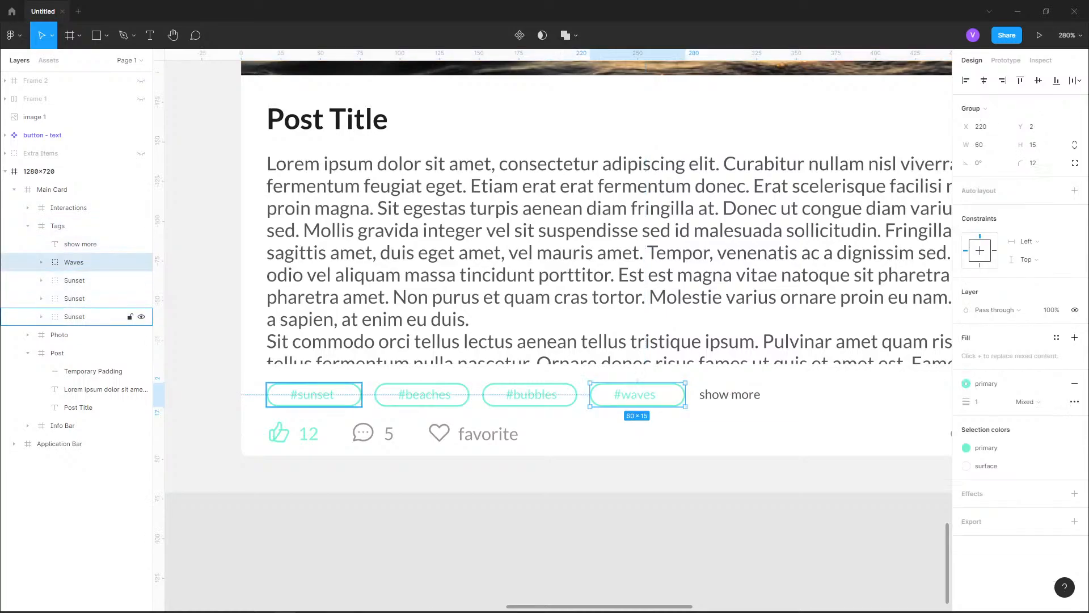
shift+click(74, 317)
shift+click(80, 244)
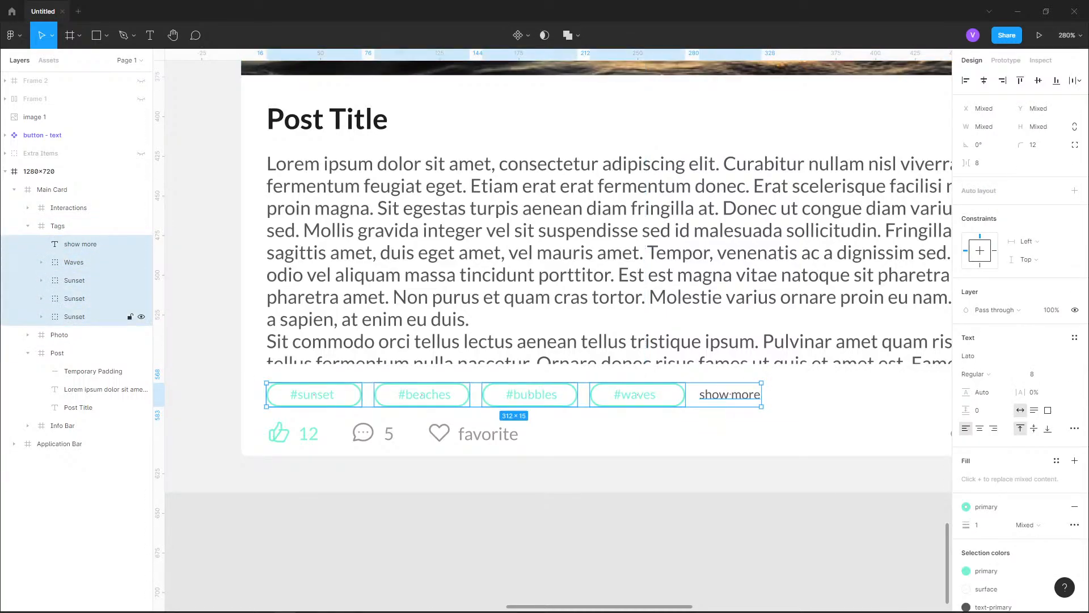
key(ctrl+g)
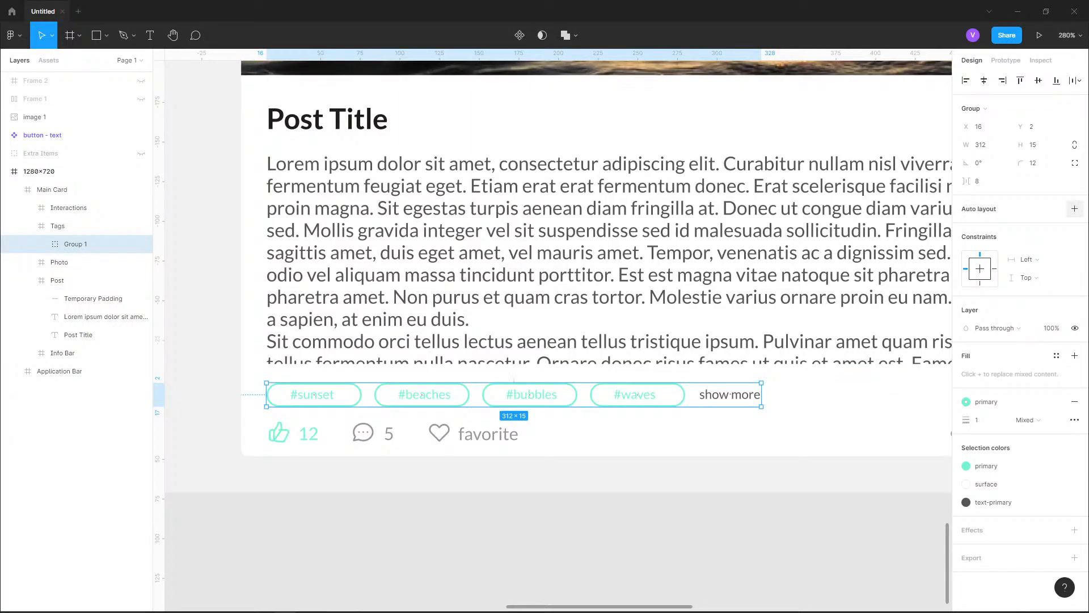
click(1074, 209)
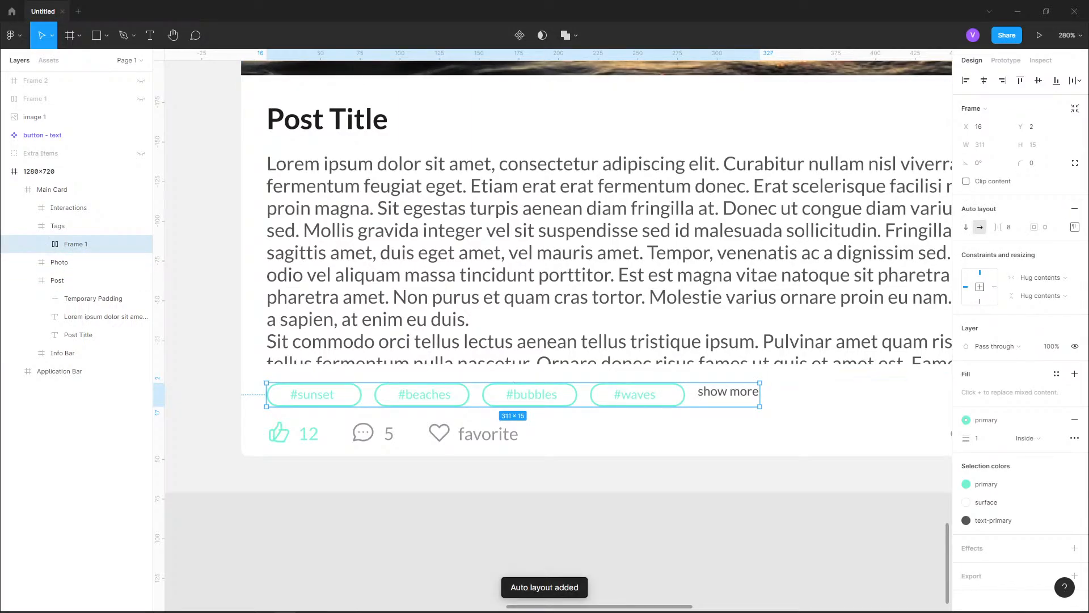
Align the items of the tags auto layout frame to the left and centre them vertically
scroll(749, 398, up, 10)
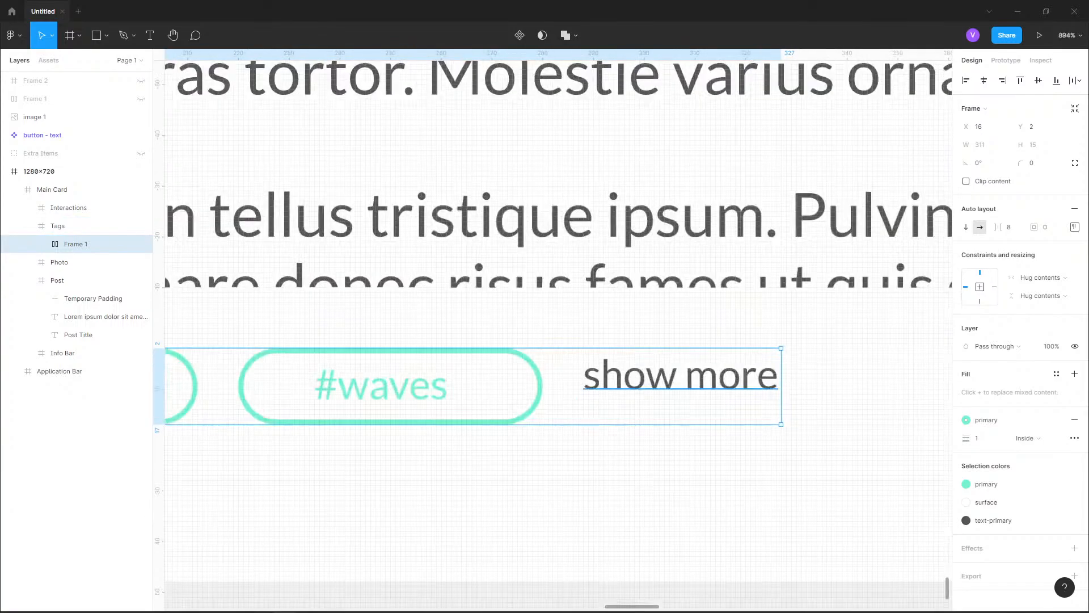
click(1075, 227)
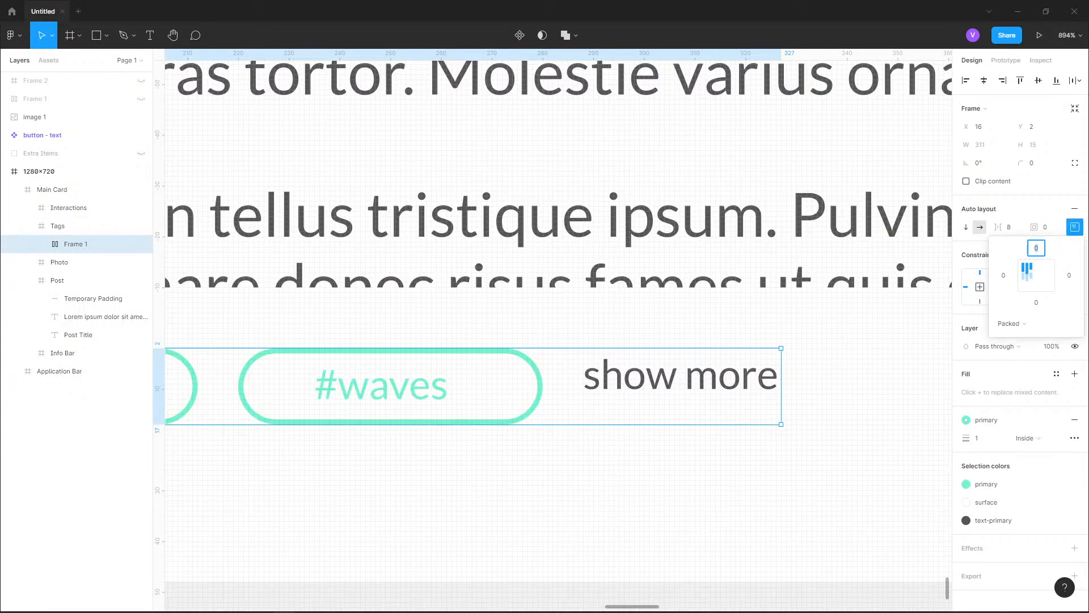
click(1036, 275)
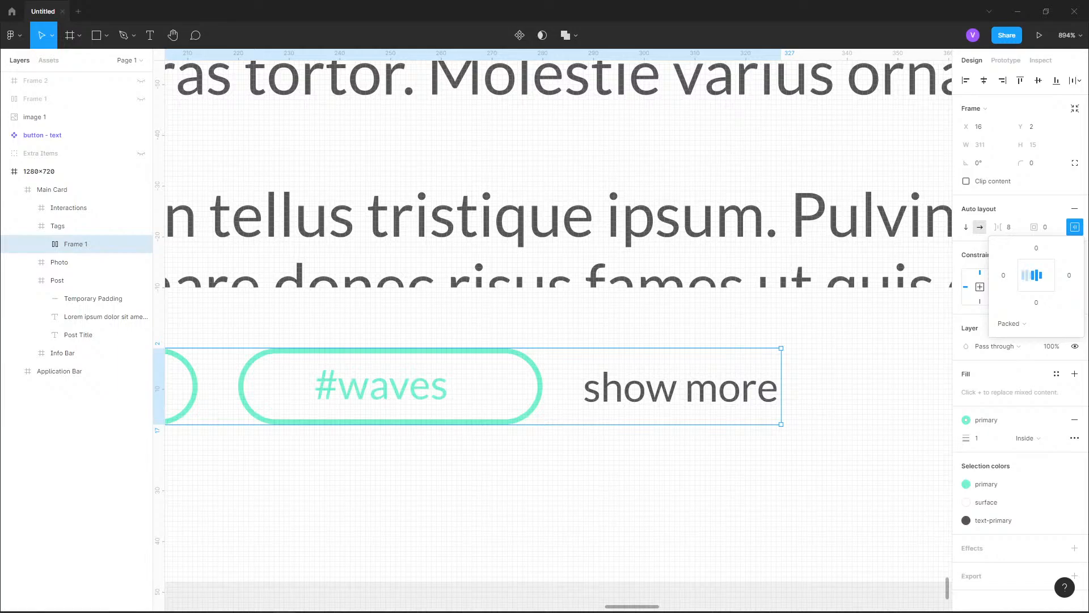
click(1027, 275)
scroll(871, 317, down, 2)
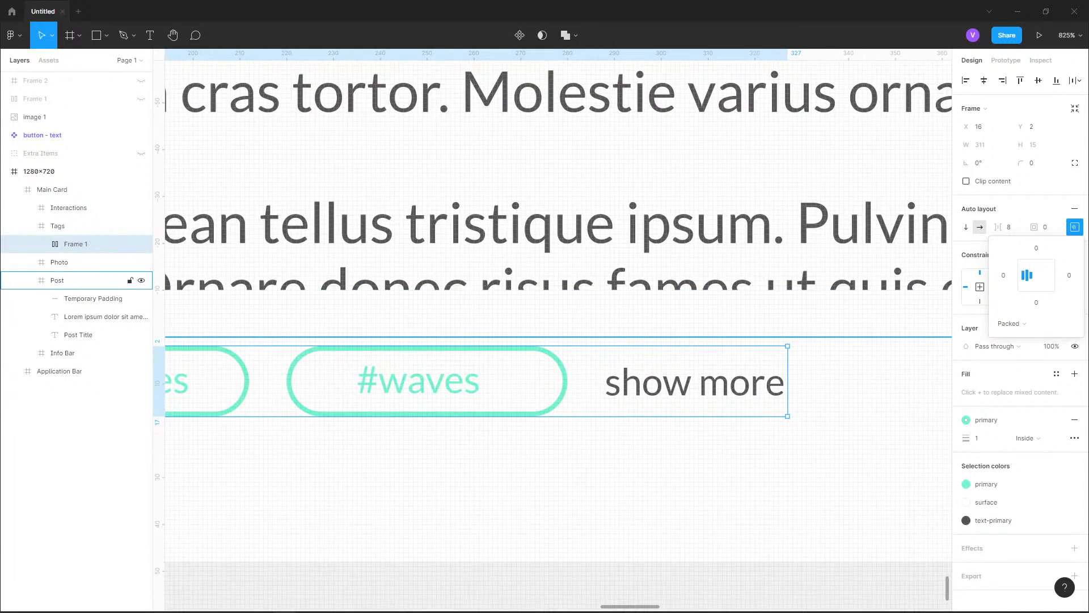
scroll(789, 272, down, 5)
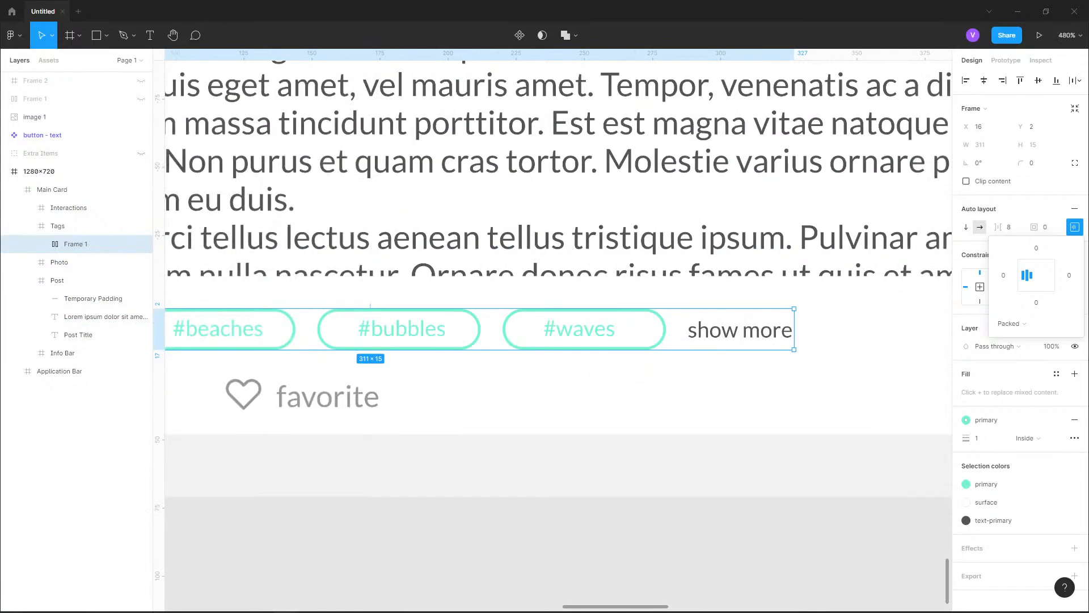
scroll(420, 306, down, 4)
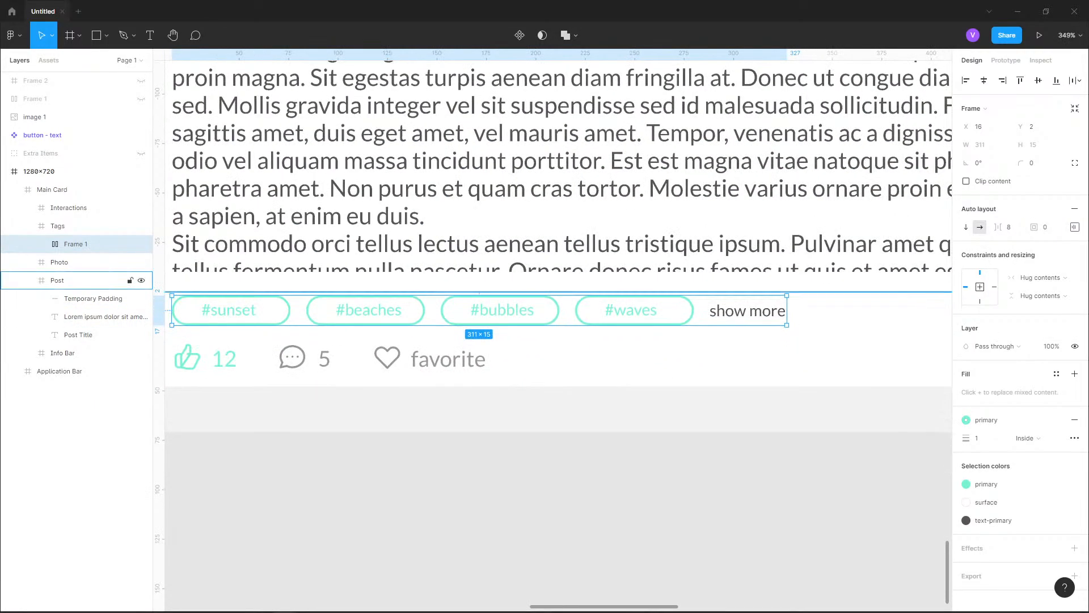
Try wider item spacings, such as 25 and 51, on the tags auto layout frame
drag(999, 227, 1031, 227)
scroll(525, 288, down, 5)
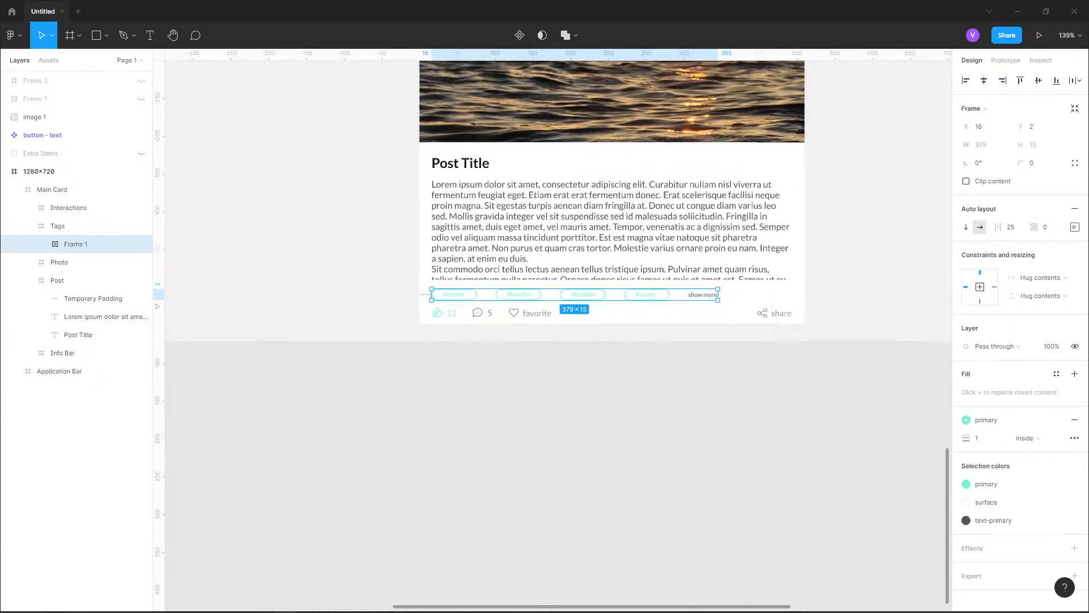
scroll(710, 225, up, 3)
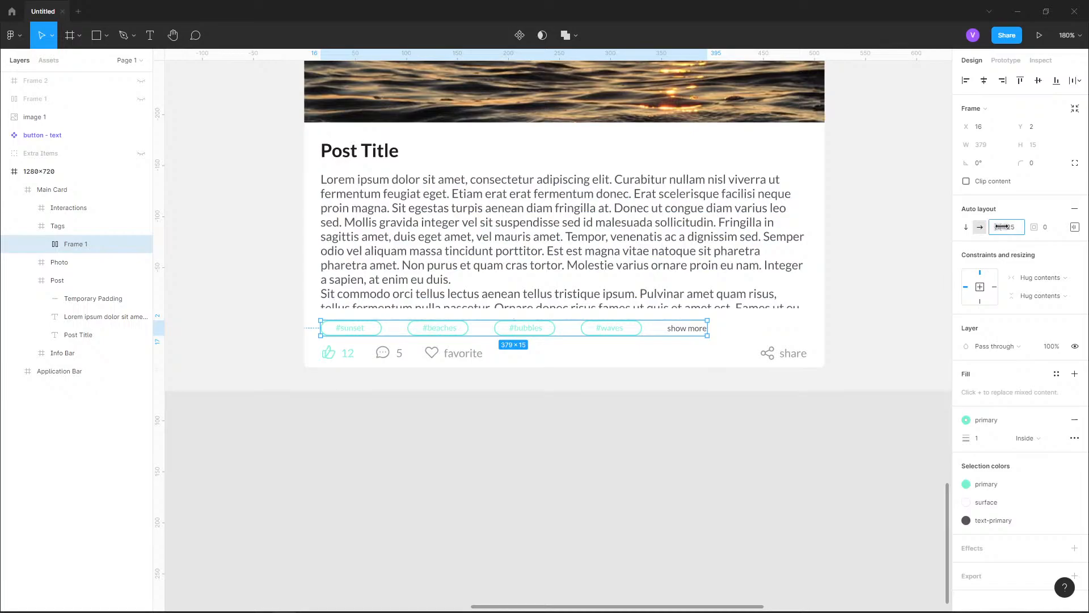
drag(1016, 228, 1031, 230)
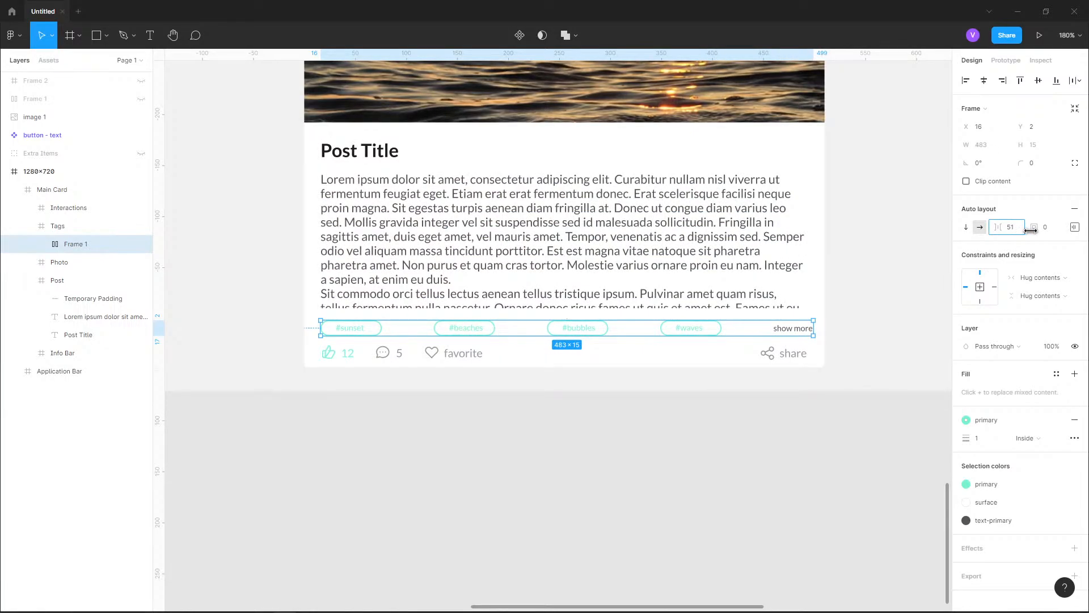
drag(1031, 230, 1008, 230)
Set the tags auto layout frame's item spacing to 10 and deselect it
click(1009, 227)
text(10)
key(Return)
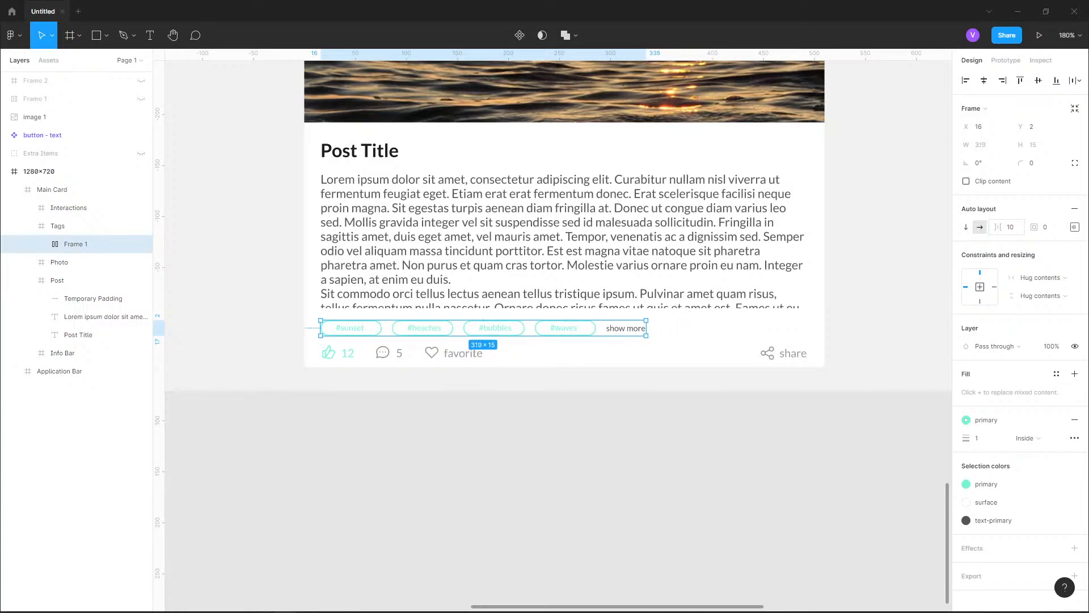
click(398, 443)
scroll(386, 360, up, 5)
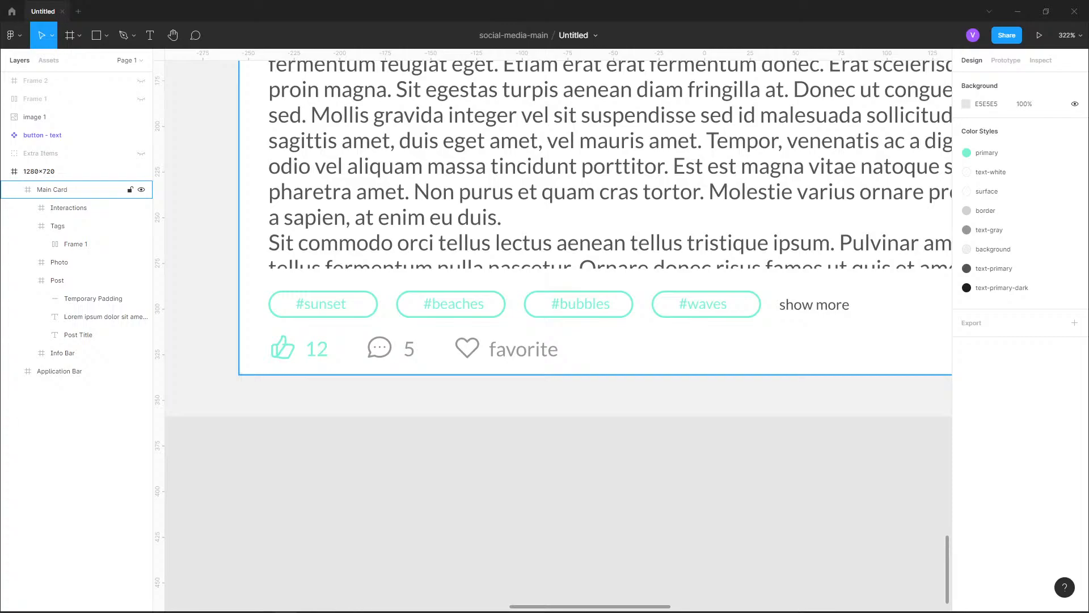
Rename the auto layout frame inside Tags as Tags Layout
double_click(76, 244)
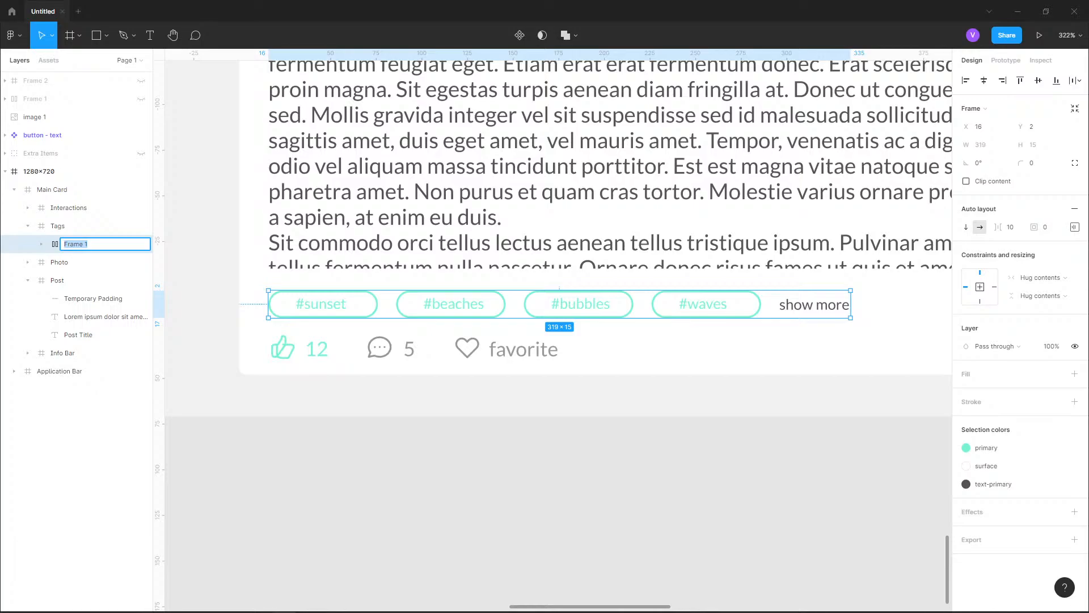
text(Tag Bar Layou)
text(t)
key(BackSpace)
text(ut)
key(BackSpace)
key(BackSpace)
key(BackSpace)
key(BackSpace)
text(s)
key(Return)
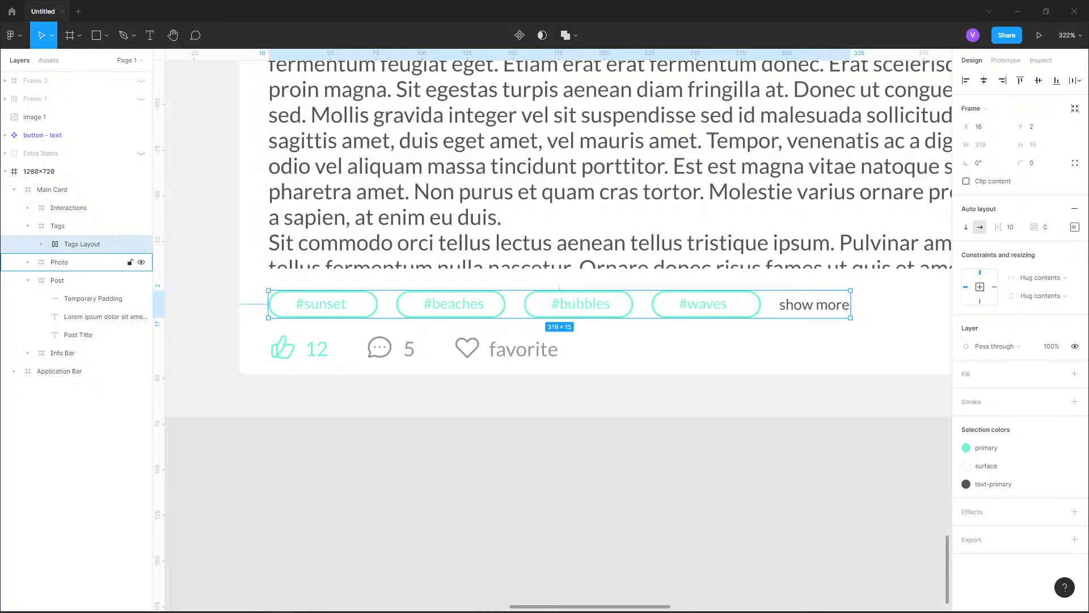
Rename the auto layout frame inside Interactions as Interactions Layout and collapse the Interactions layer
click(27, 226)
click(27, 208)
click(76, 244)
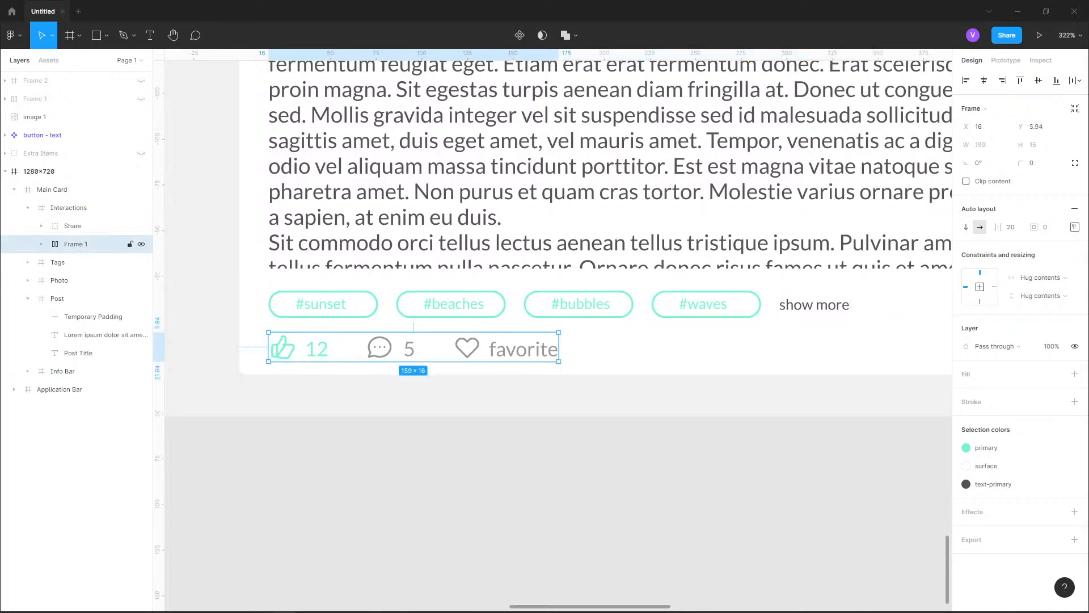
double_click(76, 244)
text(Inte)
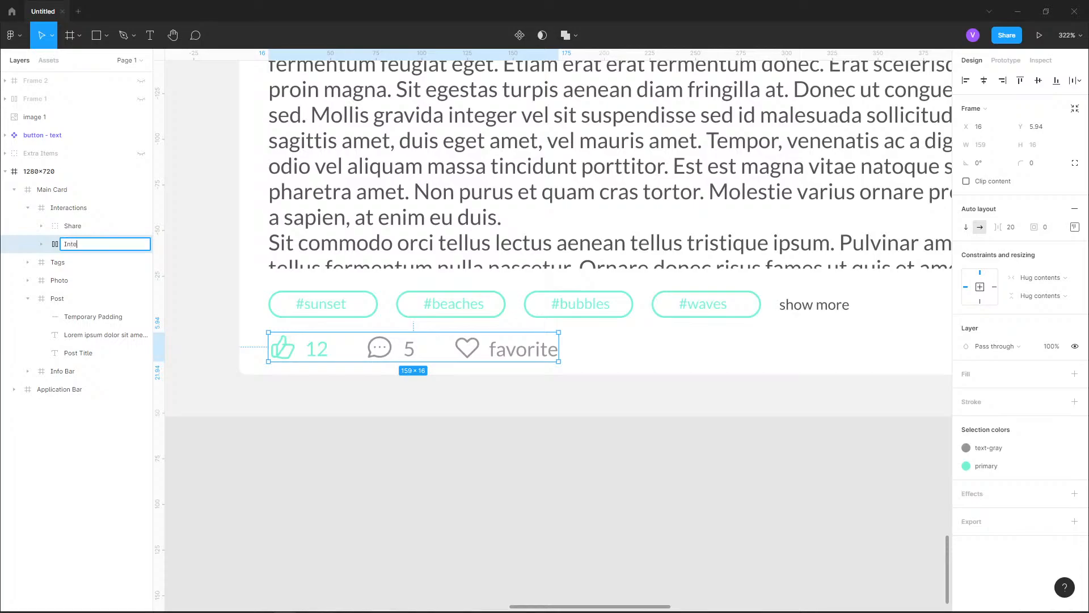
text(ractions Layout)
key(Return)
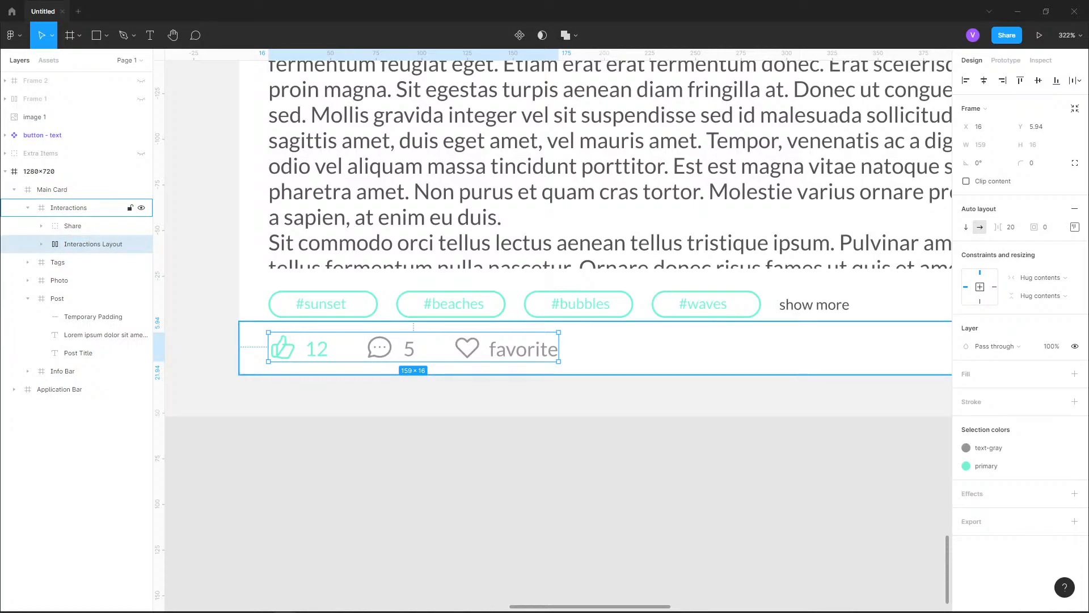
click(27, 207)
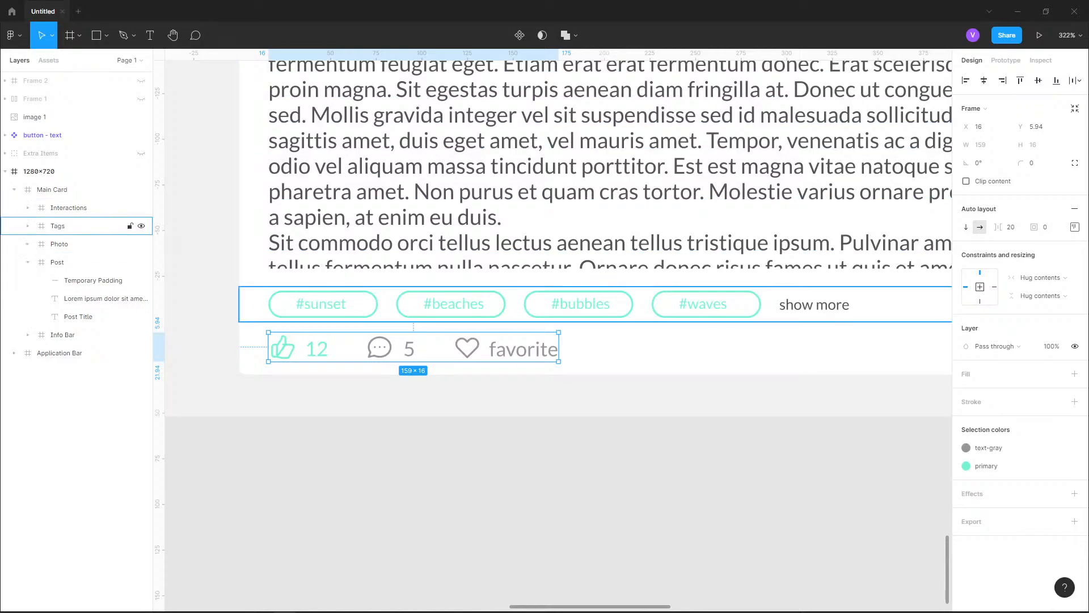
click(59, 226)
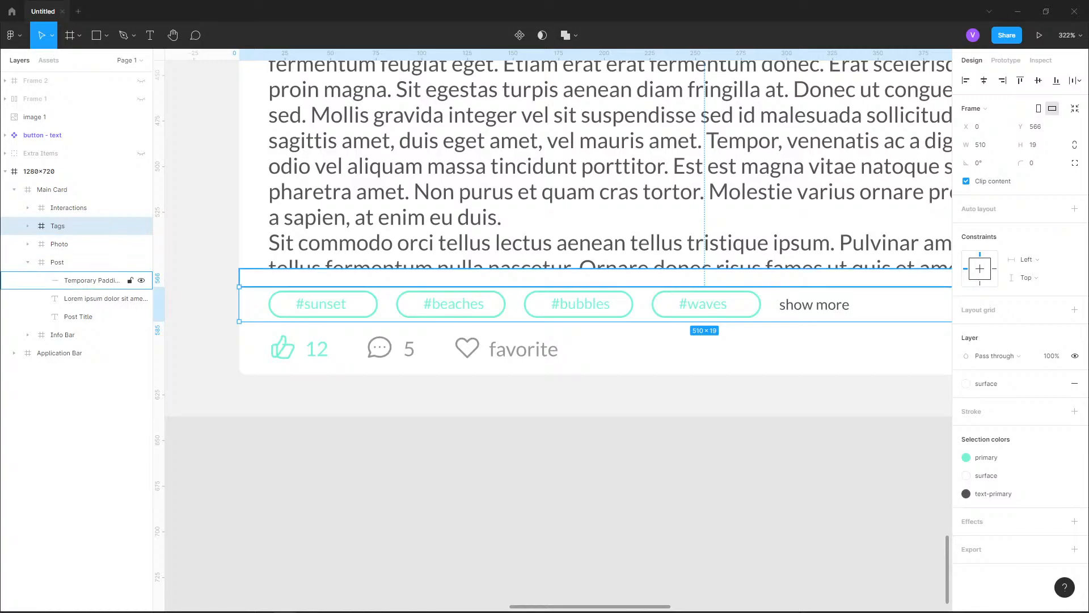
click(91, 299)
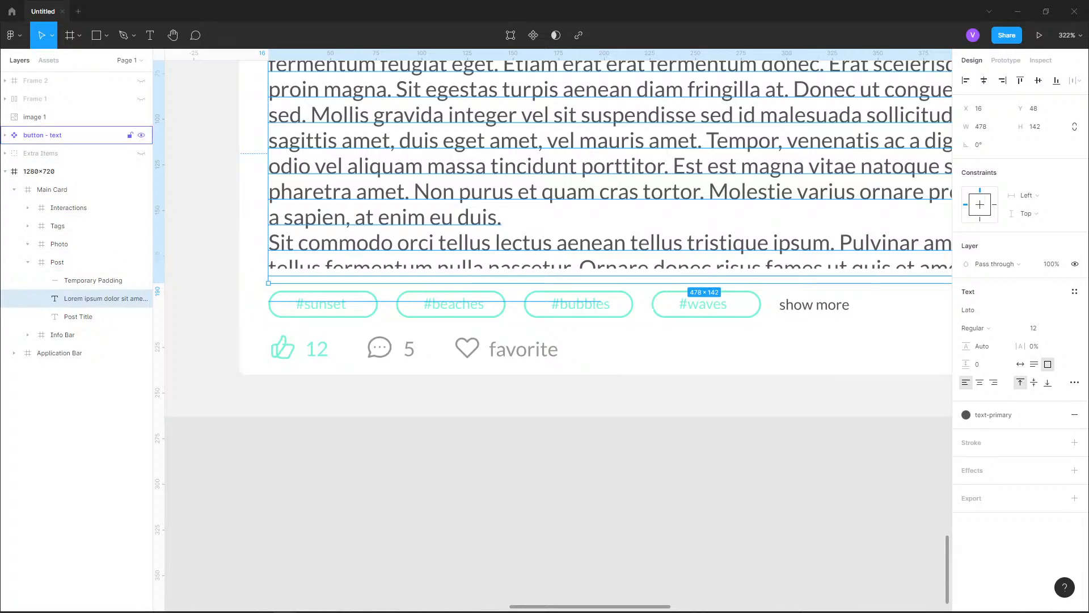
Rename the "button - text" component set as button-text
click(43, 135)
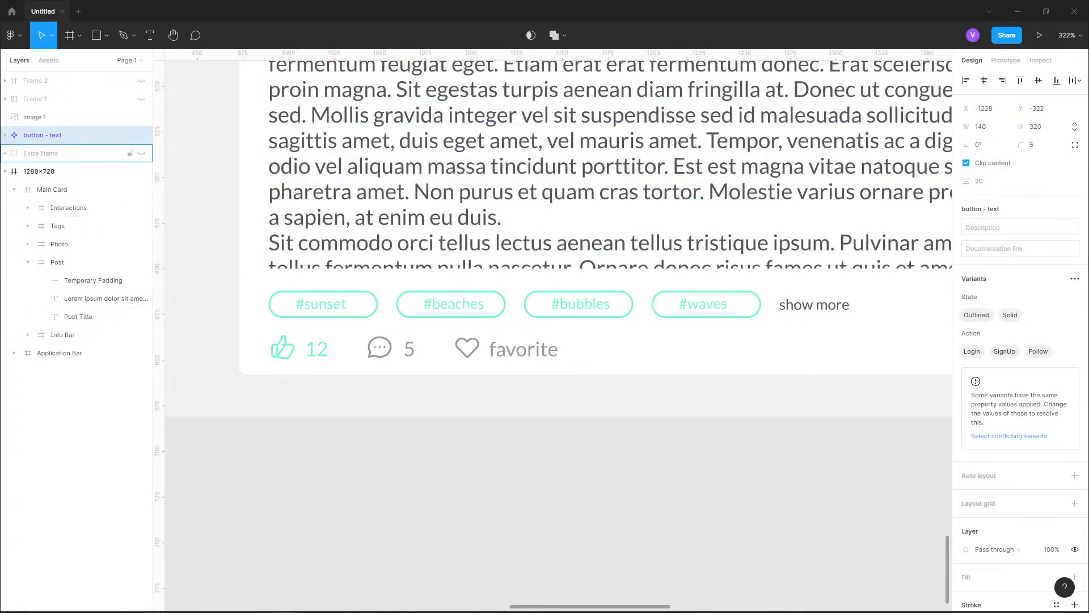
double_click(49, 135)
click(49, 135)
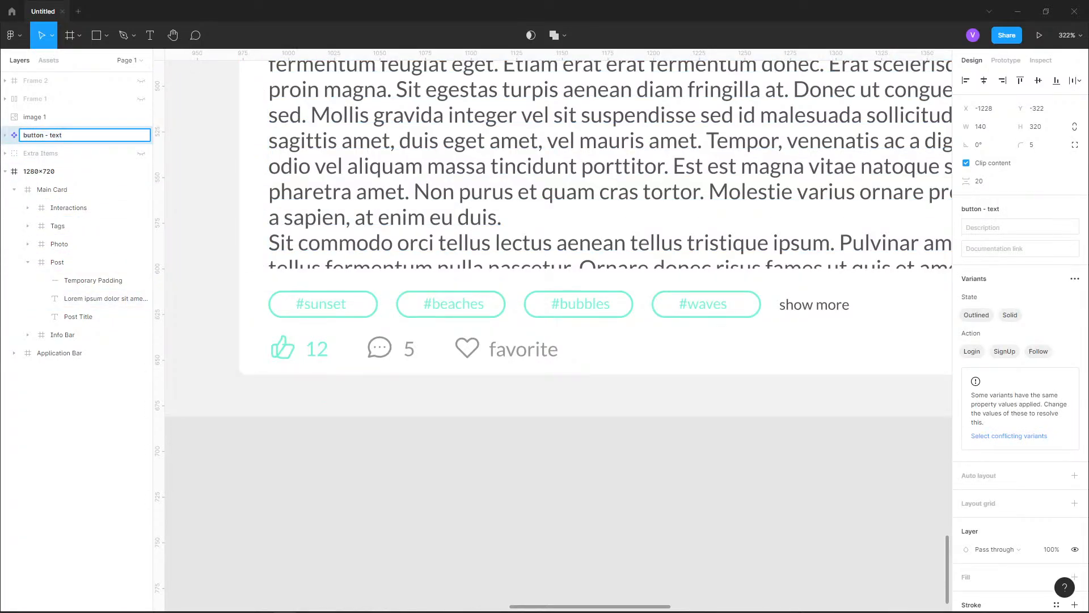
key(BackSpace)
key(BackSpace)
key(BackSpace)
text(-)
click(198, 215)
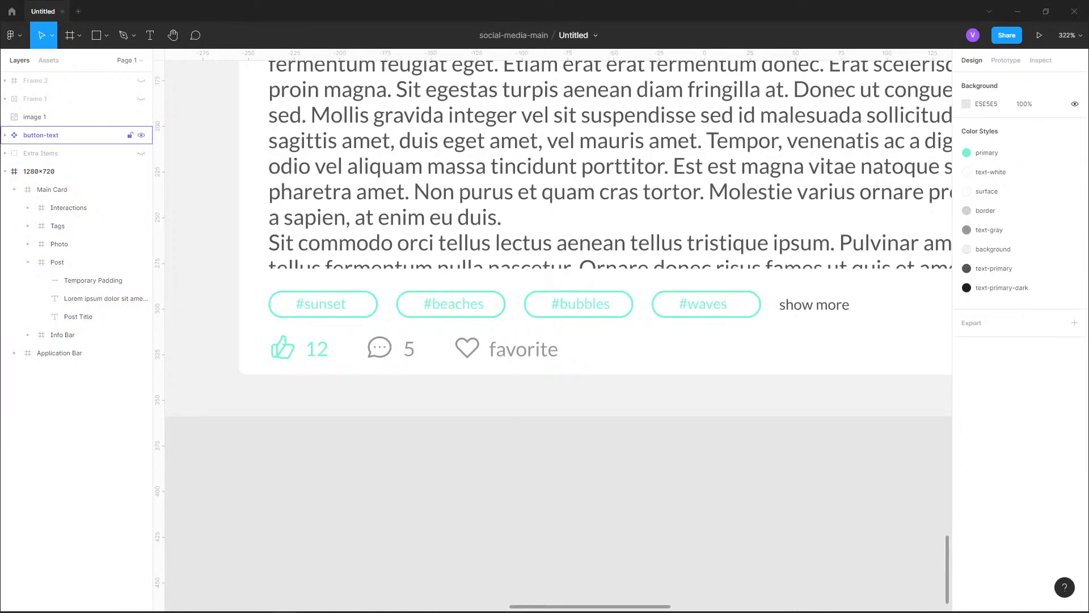
Rename the button component set as Button Text and deselect it
click(47, 135)
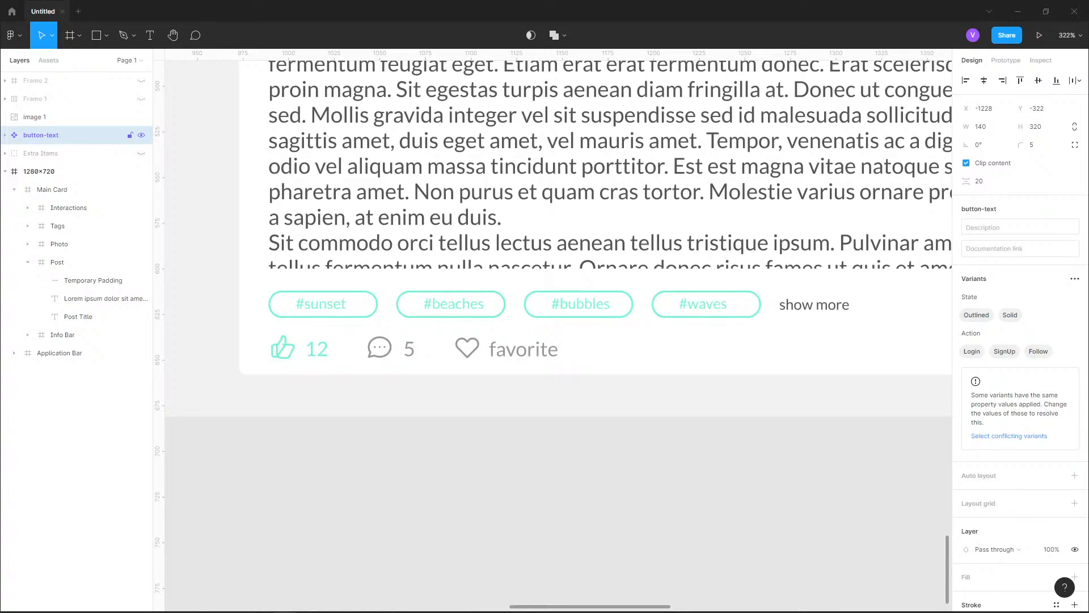
key(ctrl+r)
text(Button Text)
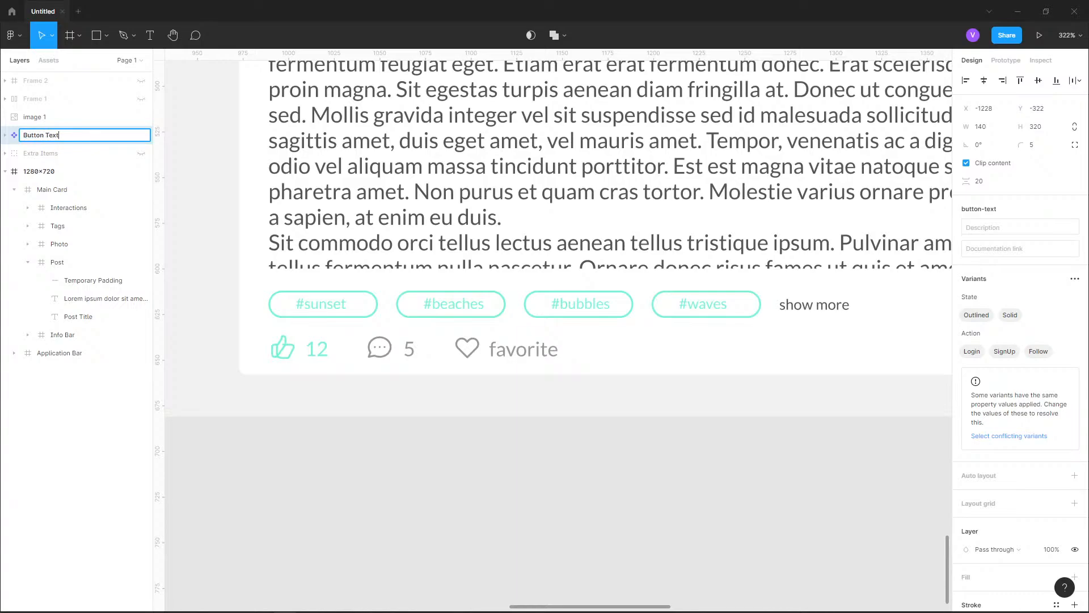
key(Return)
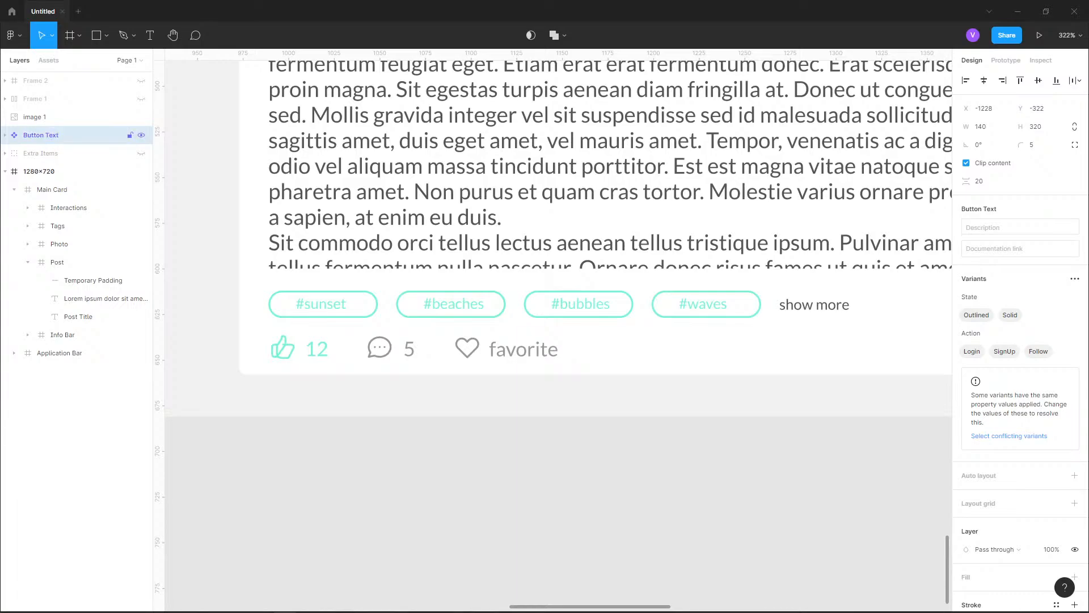
key(Escape)
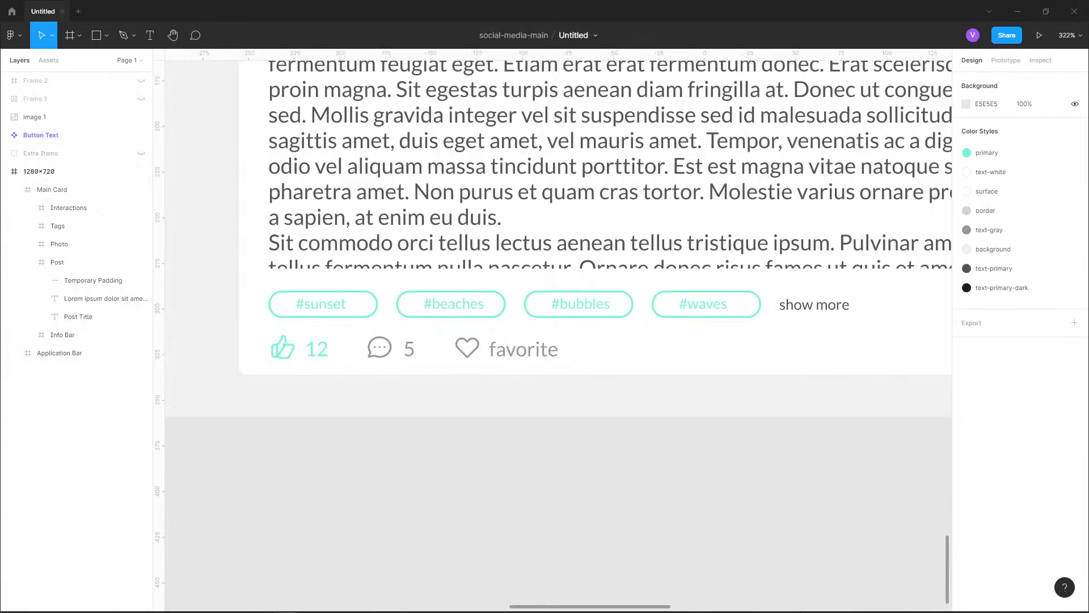
Examine the whole post card, from the application bar and photo down to the tags and interactions row
drag(397, 355, 380, 421)
click(35, 117)
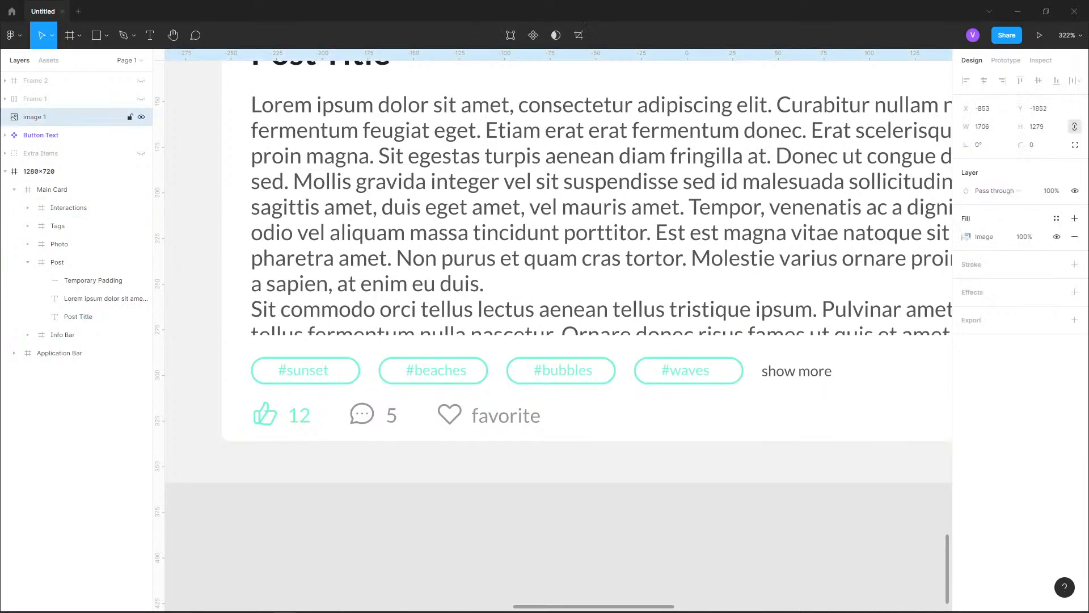
drag(562, 437, 471, 510)
scroll(471, 462, down, 2)
scroll(510, 280, down, 5)
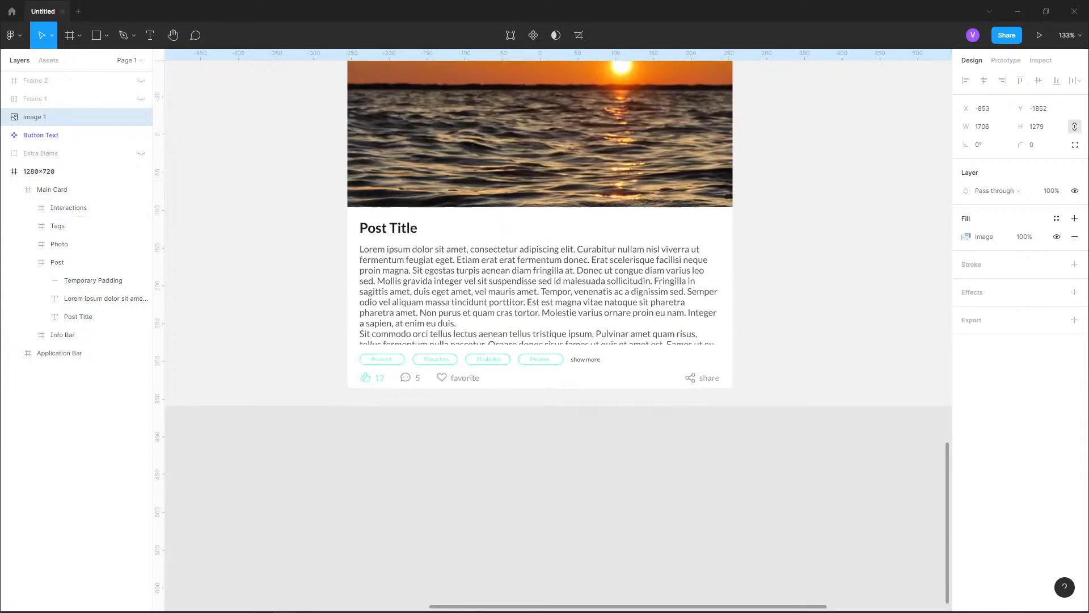
drag(511, 283, 499, 479)
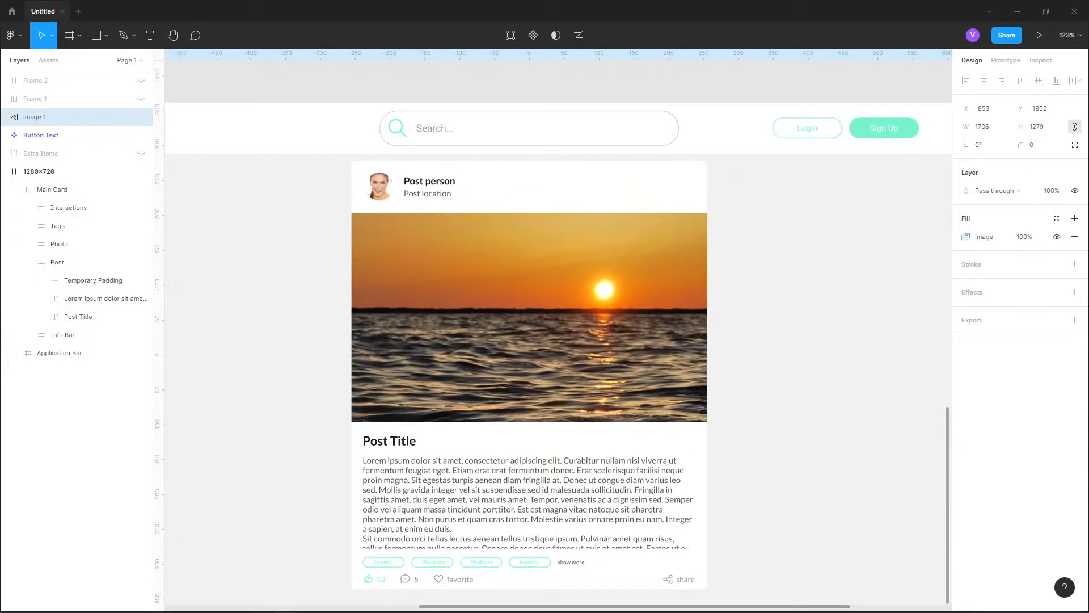
scroll(557, 329, down, 1)
scroll(556, 329, down, 1)
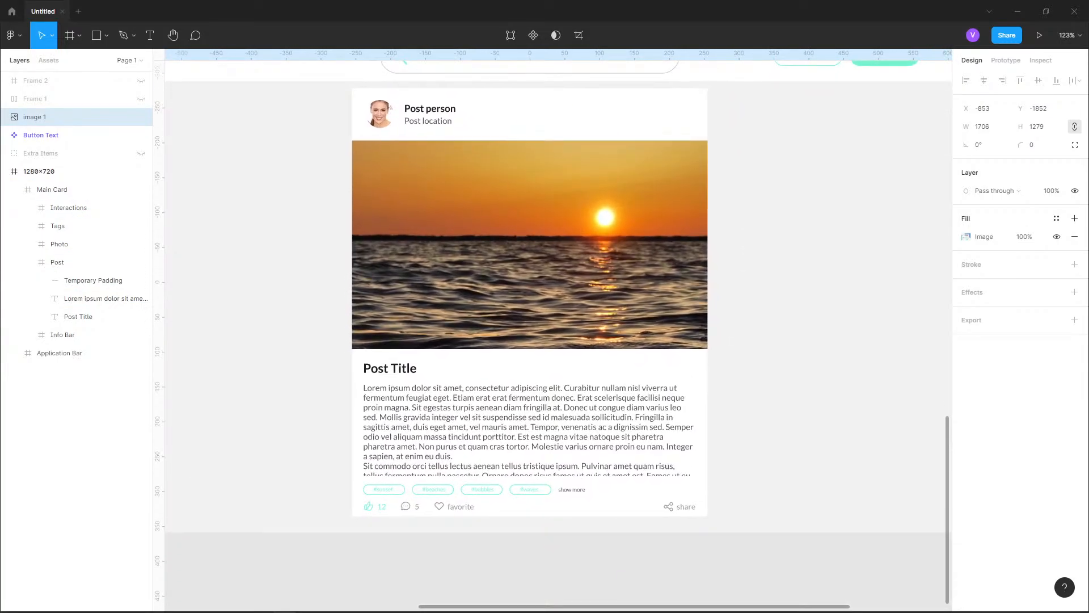
Change the text-primary-dark color style used by the Post Title text to hex 333333 and deselect the title
click(57, 262)
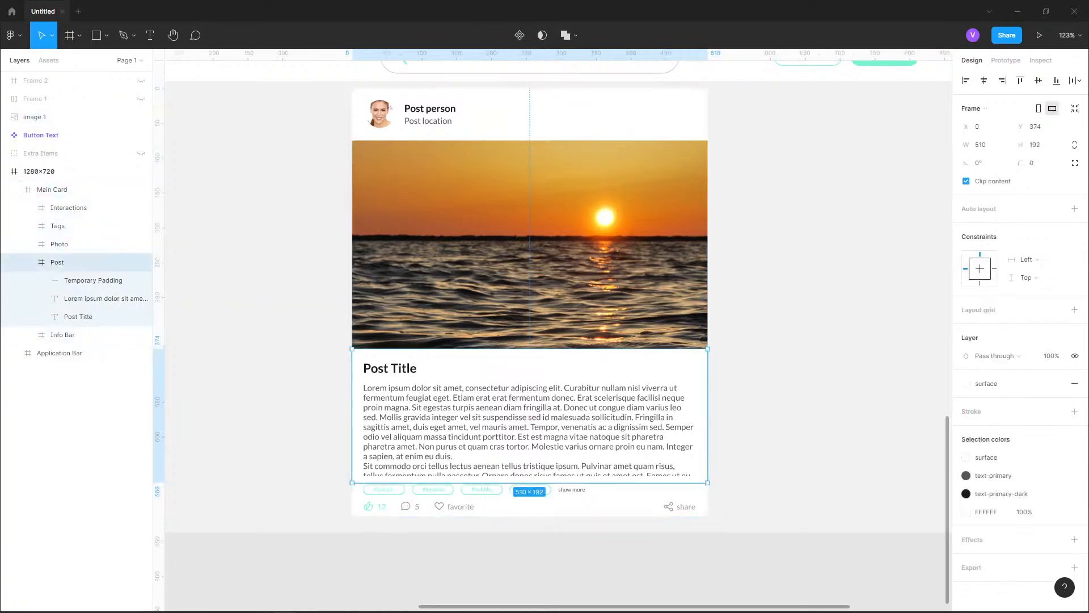
click(79, 317)
scroll(383, 377, up, 5)
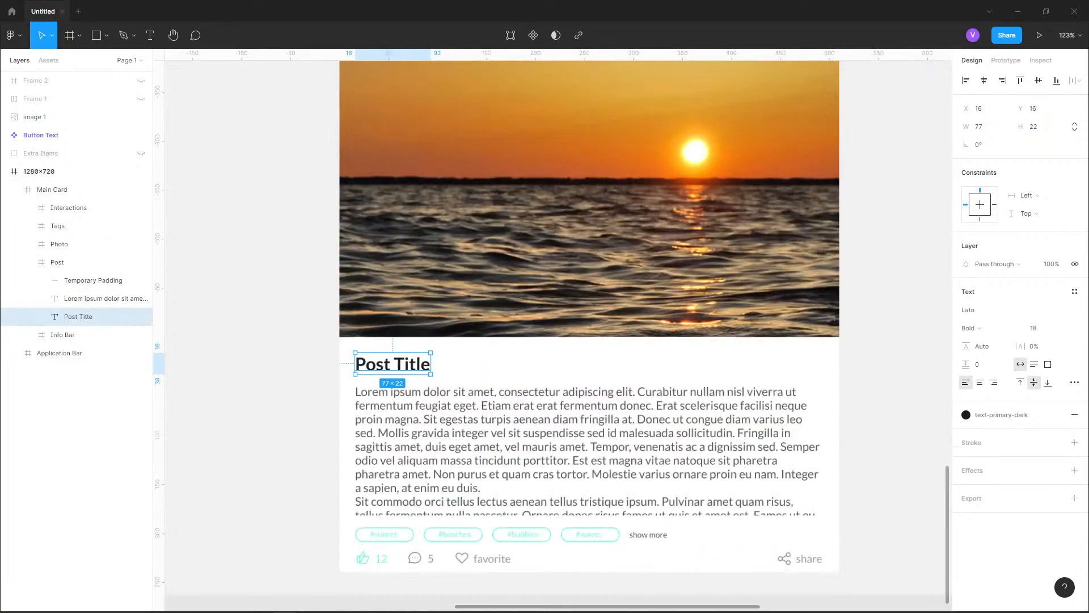
scroll(383, 377, down, 4)
scroll(383, 378, up, 2)
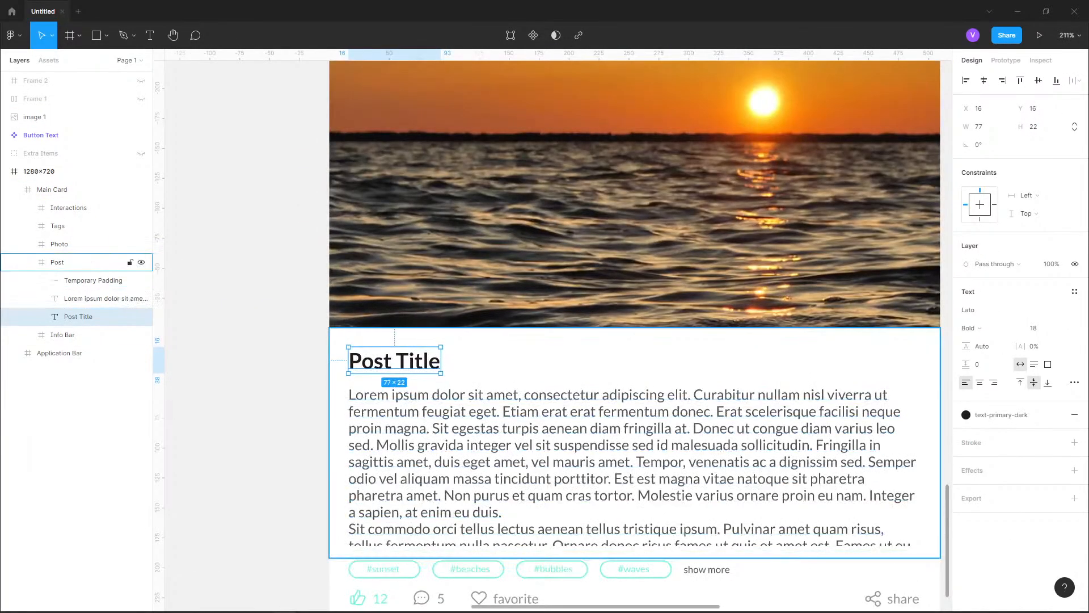
click(1002, 415)
click(1068, 524)
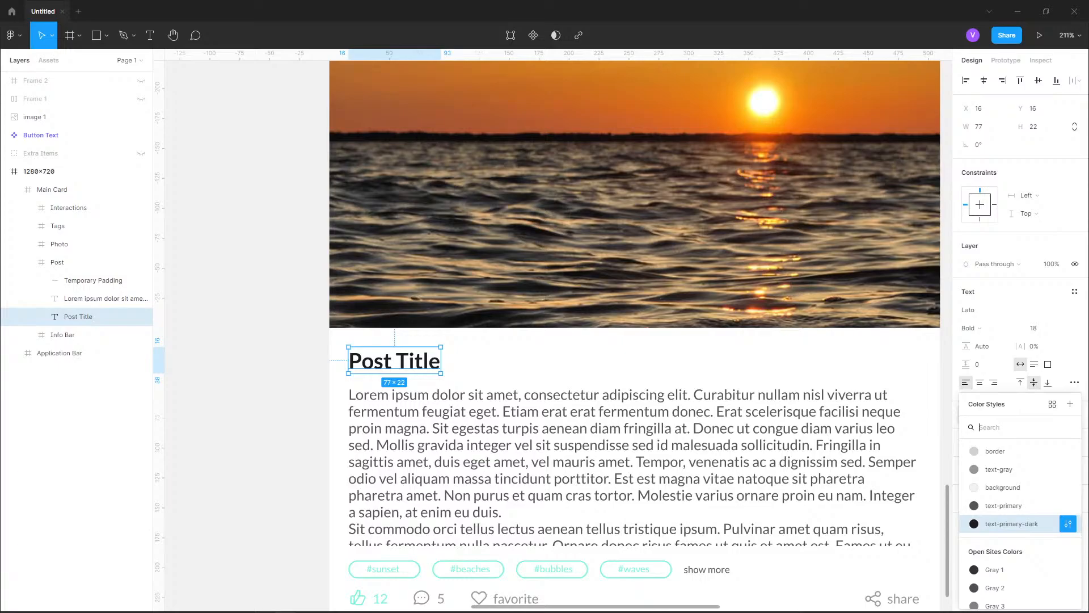
click(836, 588)
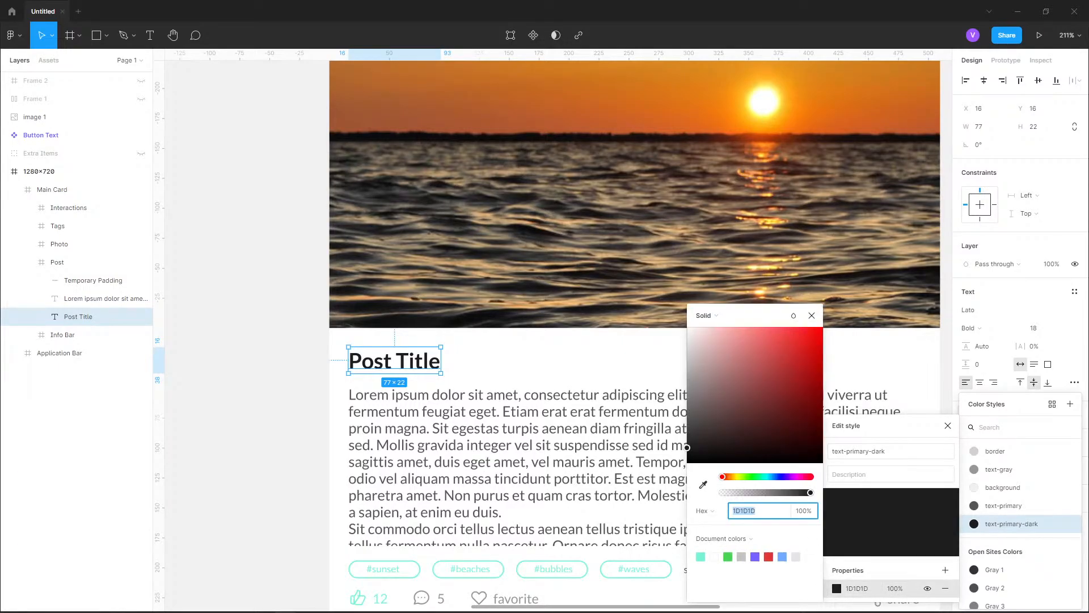
text(303030)
key(Return)
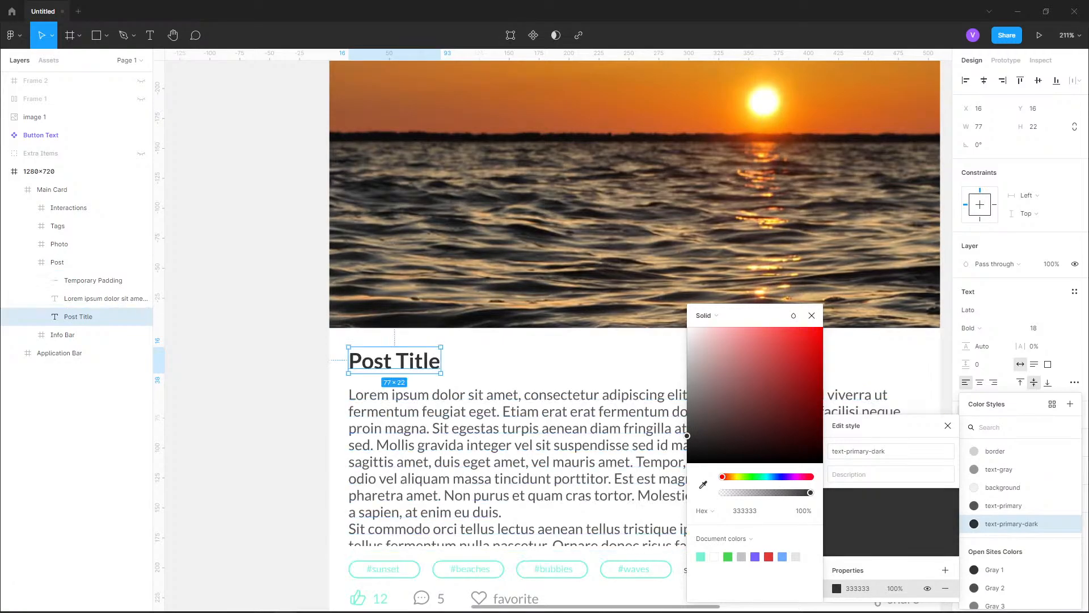
click(267, 431)
Examine the post card's heading text and compare the 1280x720 frame with the reference design above it
scroll(266, 431, down, 3)
drag(363, 226, 376, 335)
scroll(375, 147, up, 5)
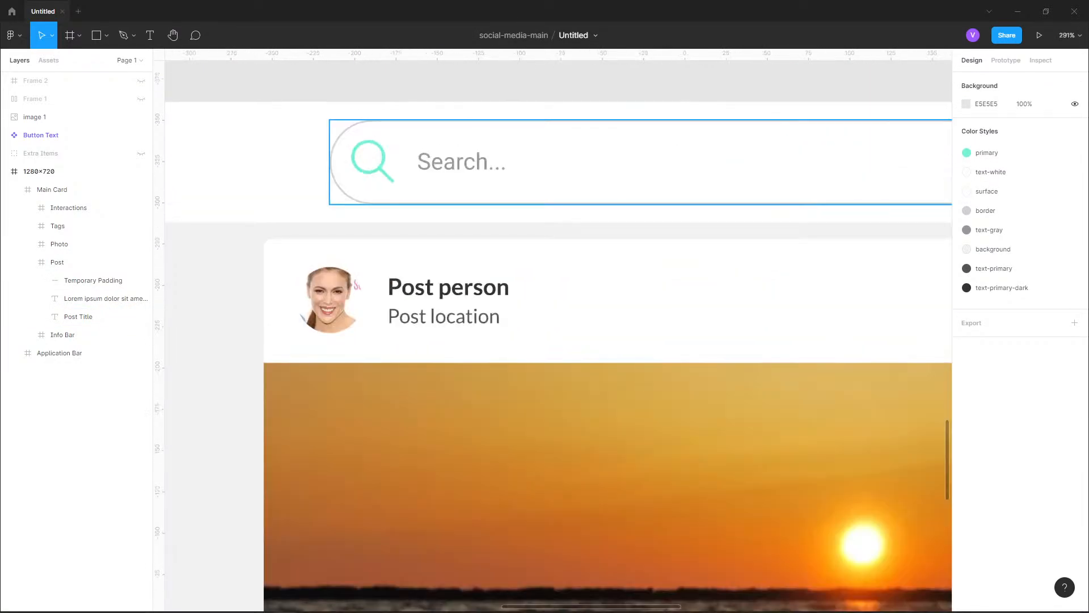
scroll(559, 340, down, 5)
scroll(559, 340, up, 5)
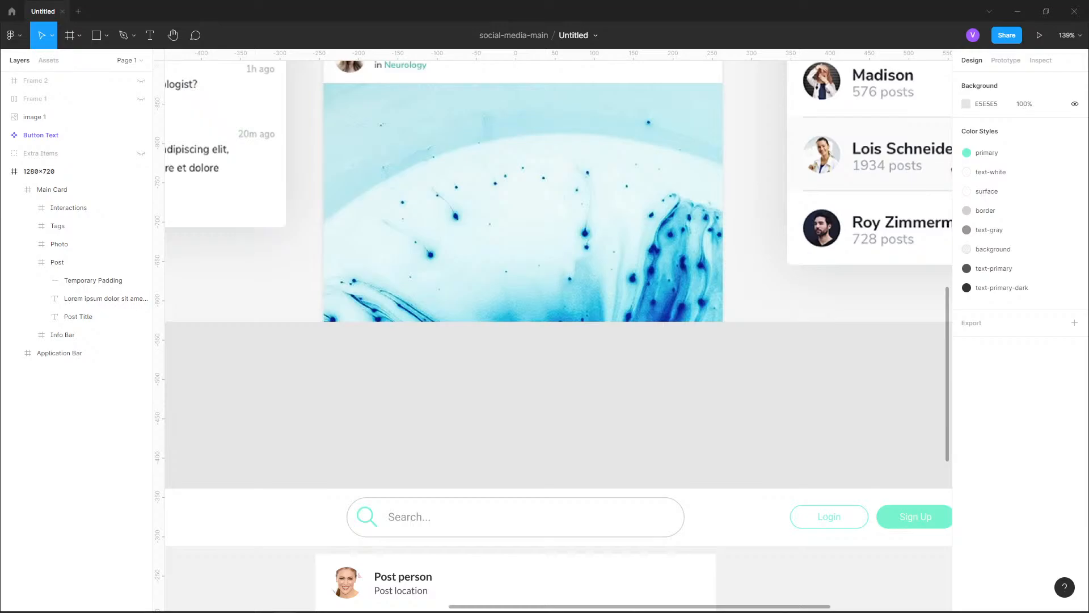
scroll(574, 281, down, 5)
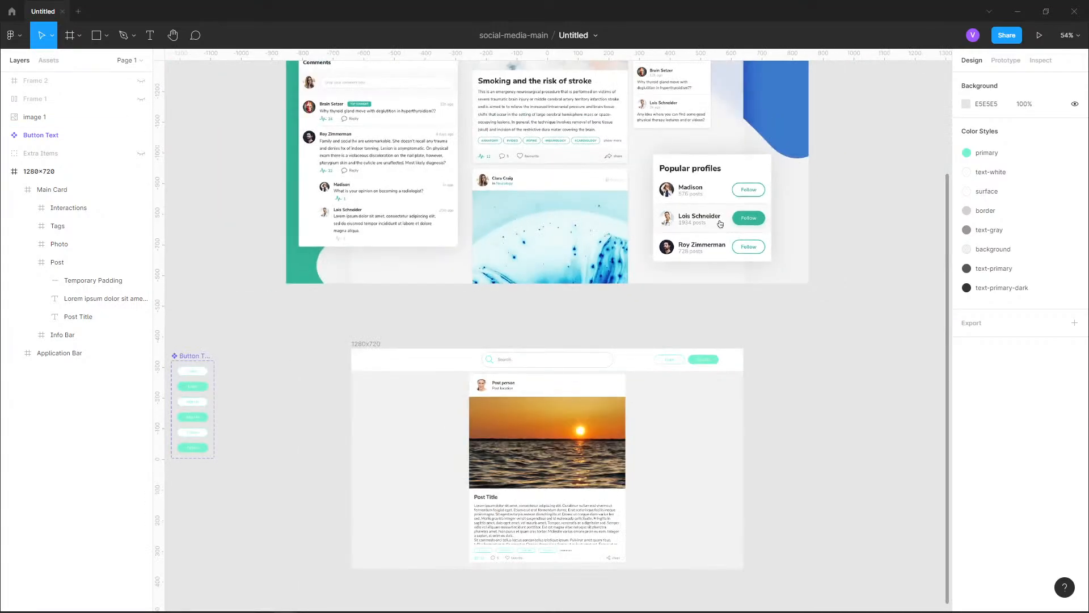
drag(574, 281, 550, 134)
scroll(559, 466, up, 2)
drag(558, 466, 560, 502)
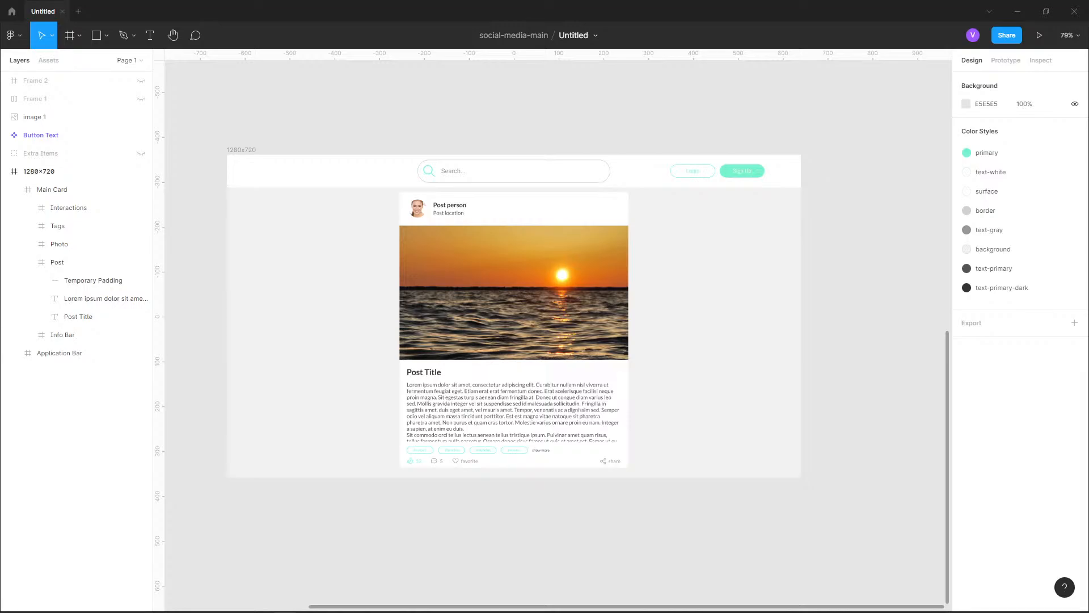
scroll(556, 335, up, 10)
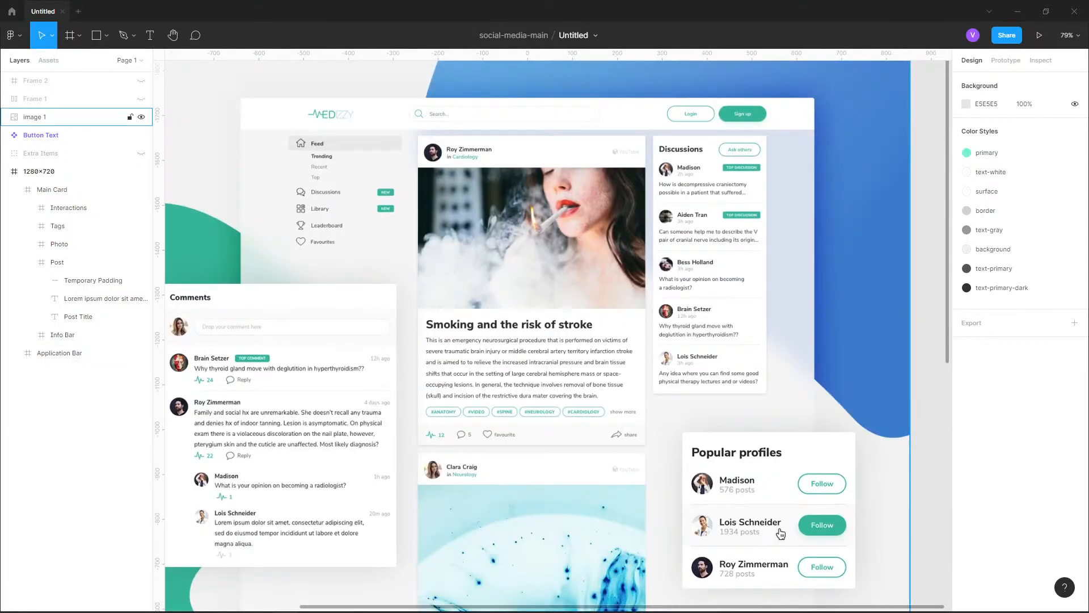
Move the reference design image into the 1280x720 frame over the post card, at about X -213, Y -108
click(599, 185)
scroll(599, 185, down, 5)
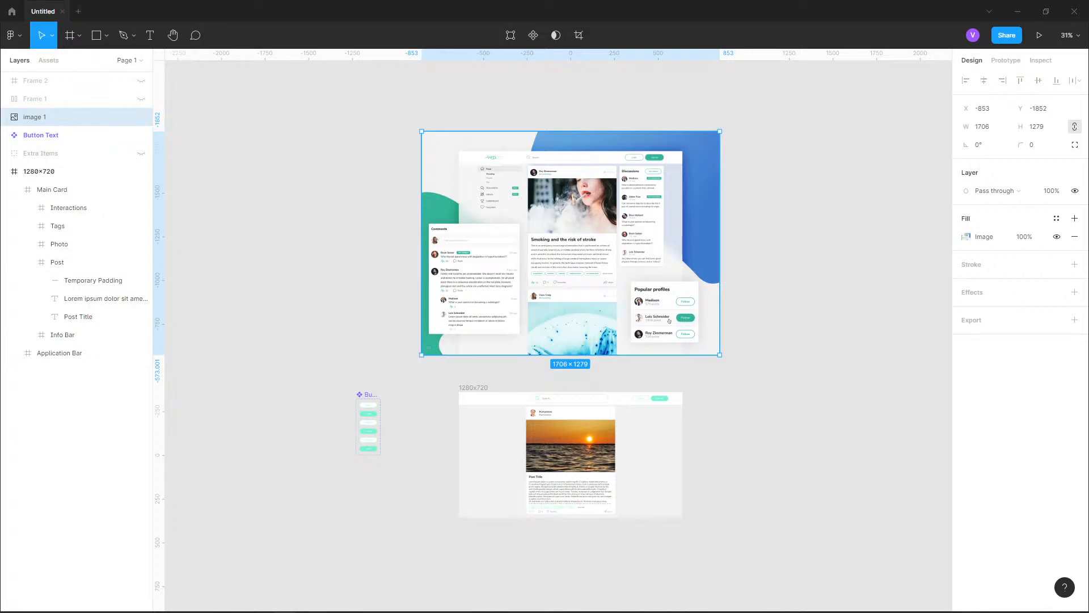
scroll(629, 485, up, 2)
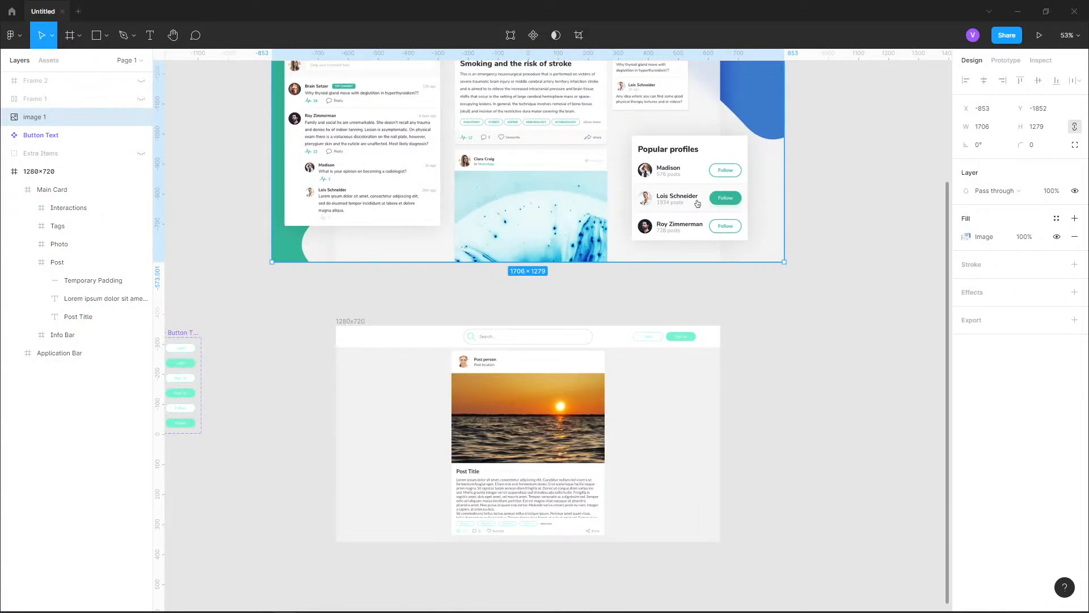
drag(697, 203, 697, 551)
key(ctrl+z)
drag(697, 204, 698, 567)
drag(529, 242, 528, 279)
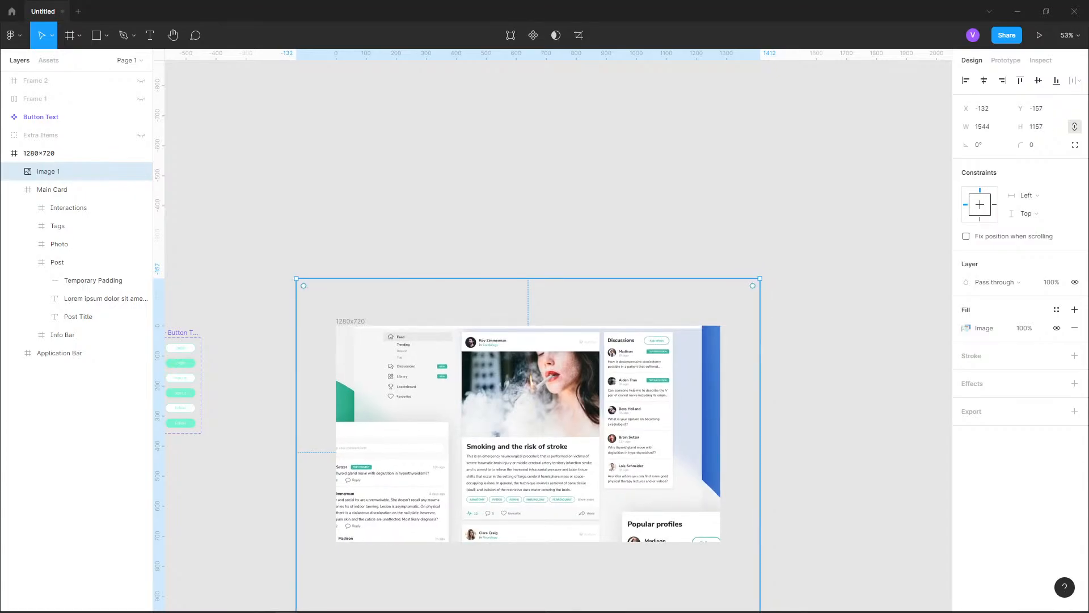
key(ctrl+z)
drag(528, 386, 528, 437)
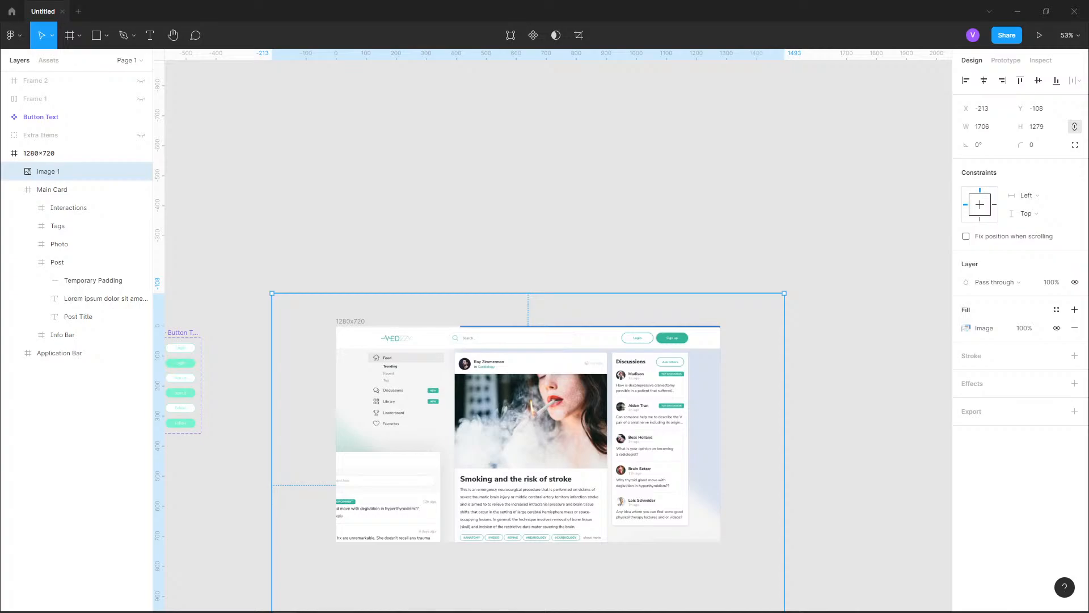
Try different opacities, such as 65%, 45% and 74%, on the overlaid reference image
key(7)
key(5)
key(8)
key(6)
key(5)
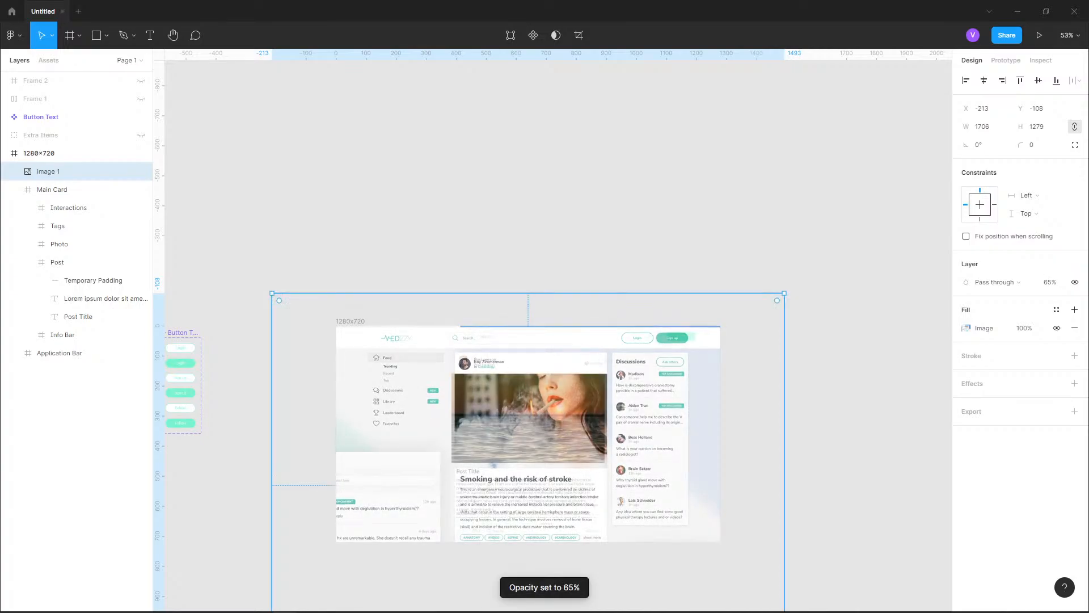
key(1)
key(4)
key(5)
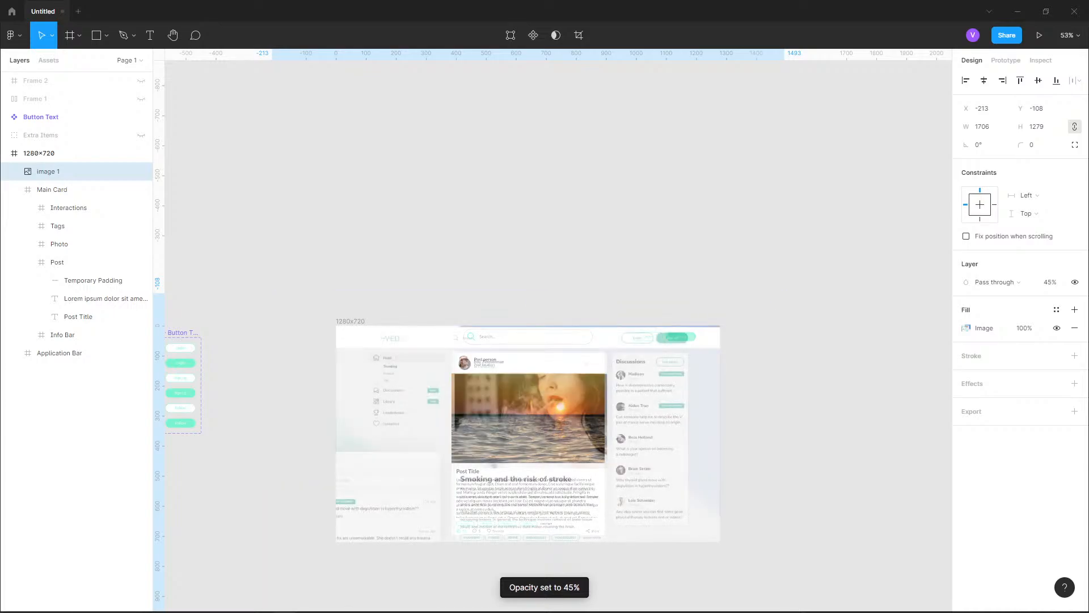
key(7)
key(4)
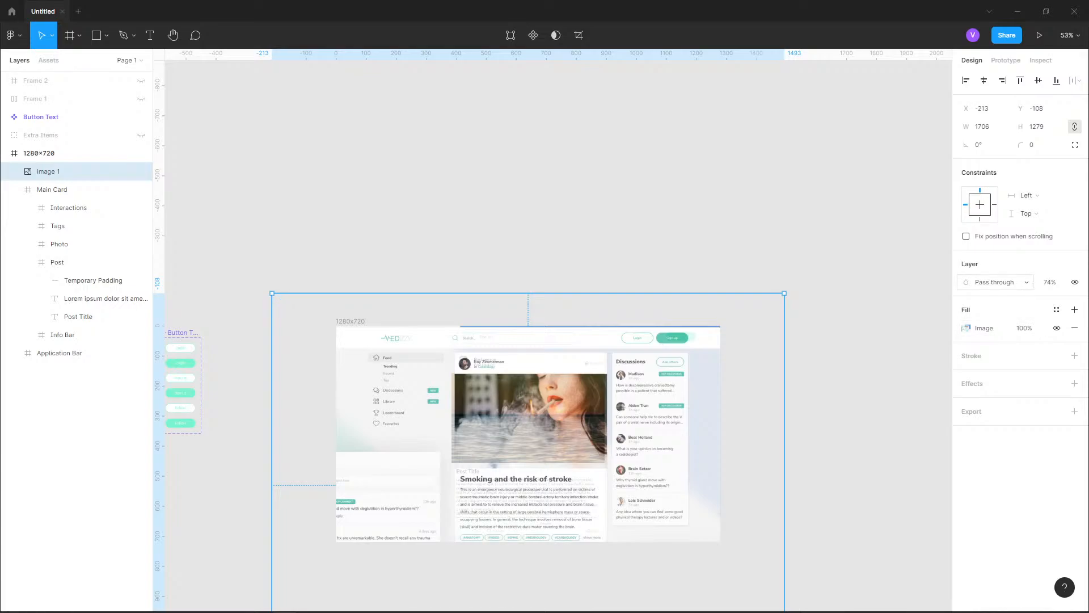
Set the overlaid reference image's opacity to 50% and shift it down to Y -104
key(5)
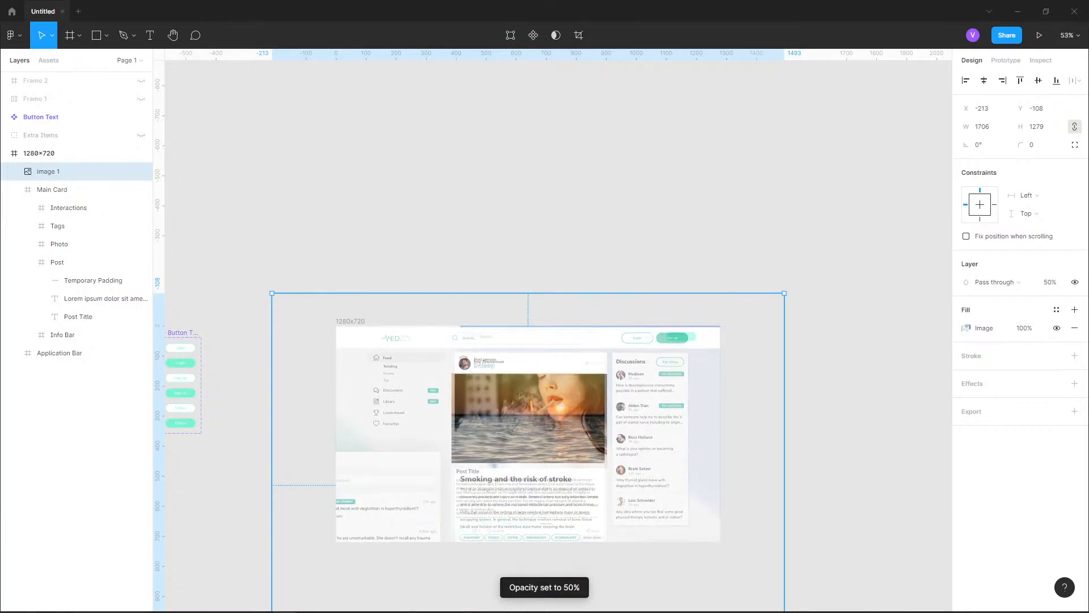
scroll(506, 464, up, 5)
scroll(513, 447, up, 1)
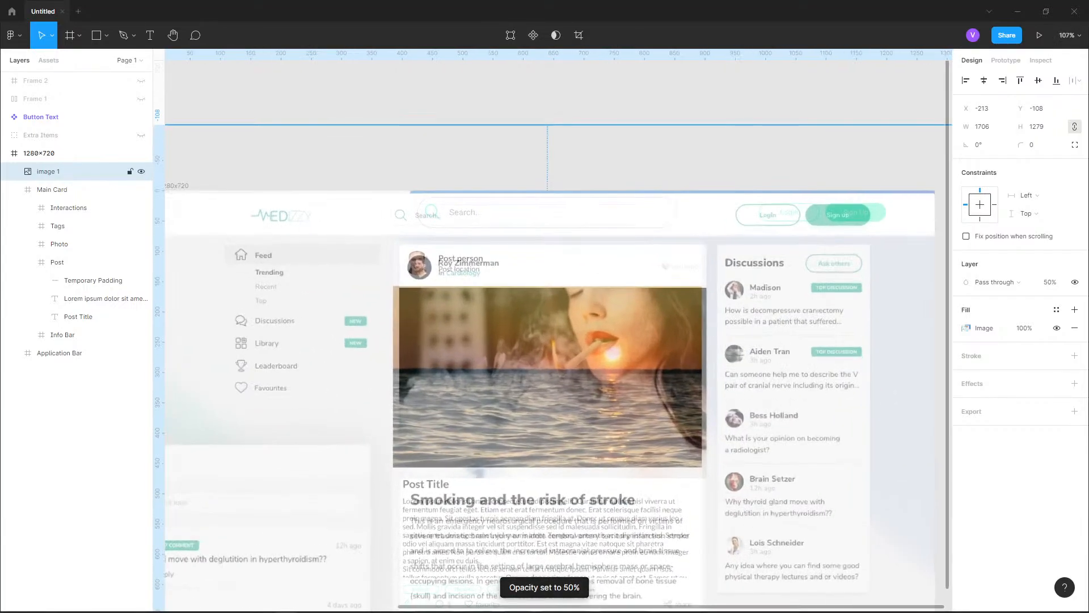
scroll(627, 263, up, 3)
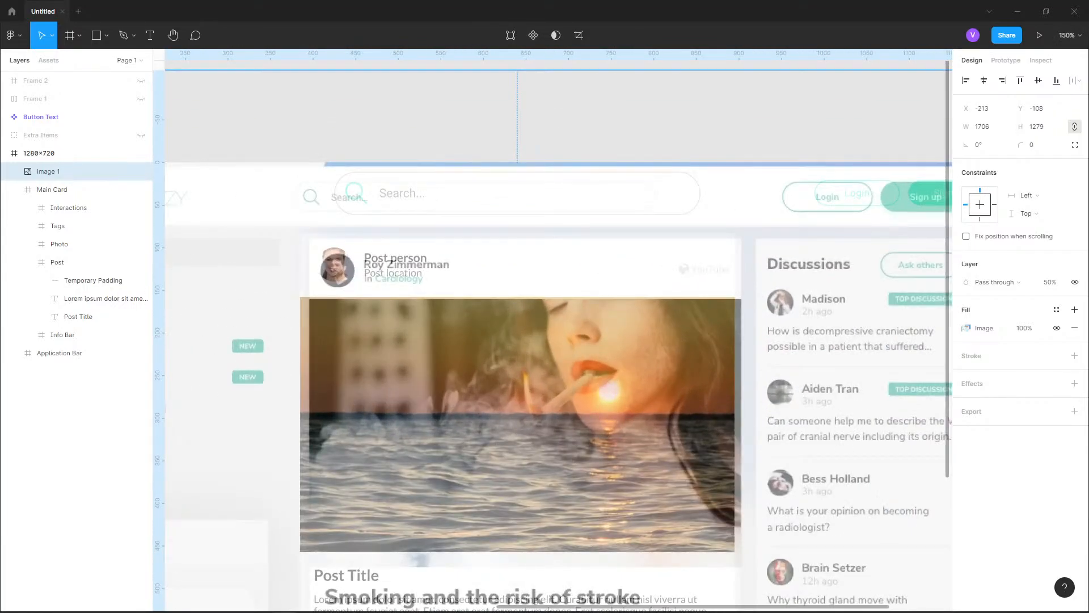
mouse_move(626, 263)
mouse_down()
mouse_move(626, 241)
mouse_move(626, 267)
mouse_up()
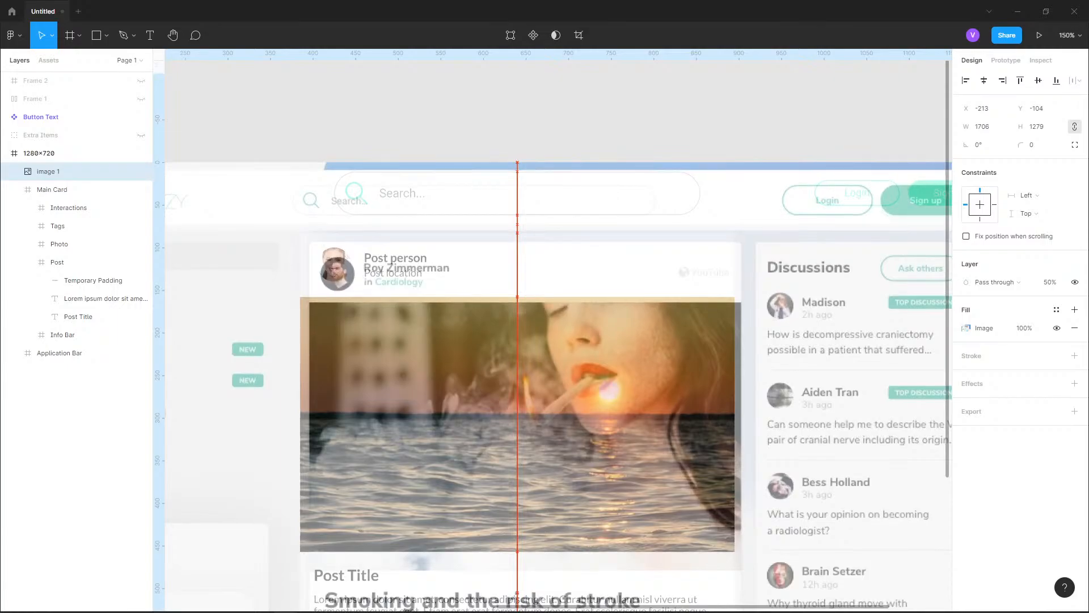
Nudge the reference image to X -224, Y -114 so its post card lines up with the Main Card
scroll(362, 253, up, 10)
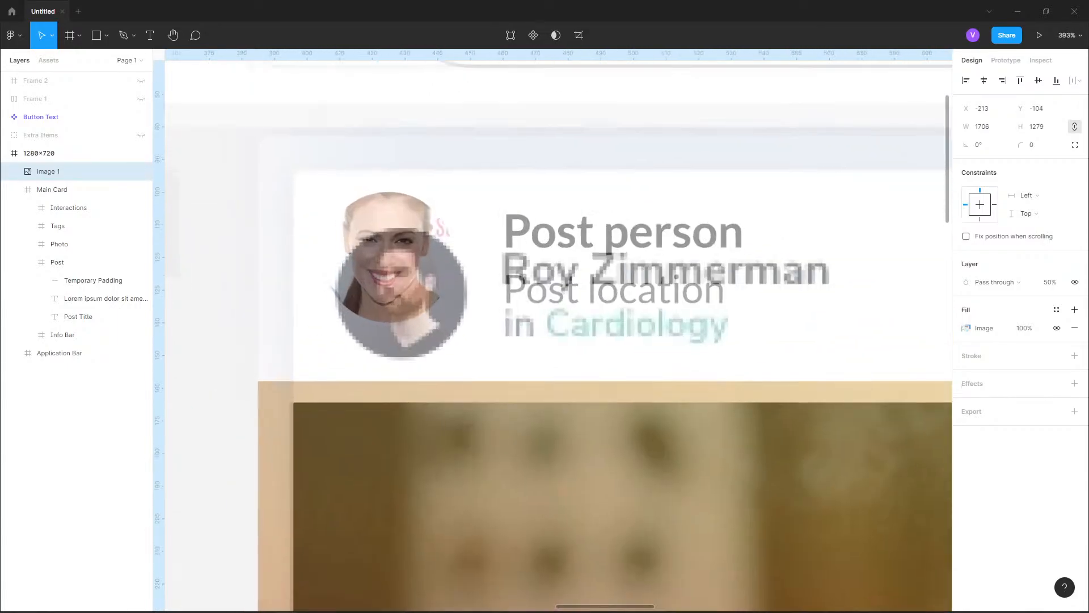
key(shift+Up)
key(shift+Up)
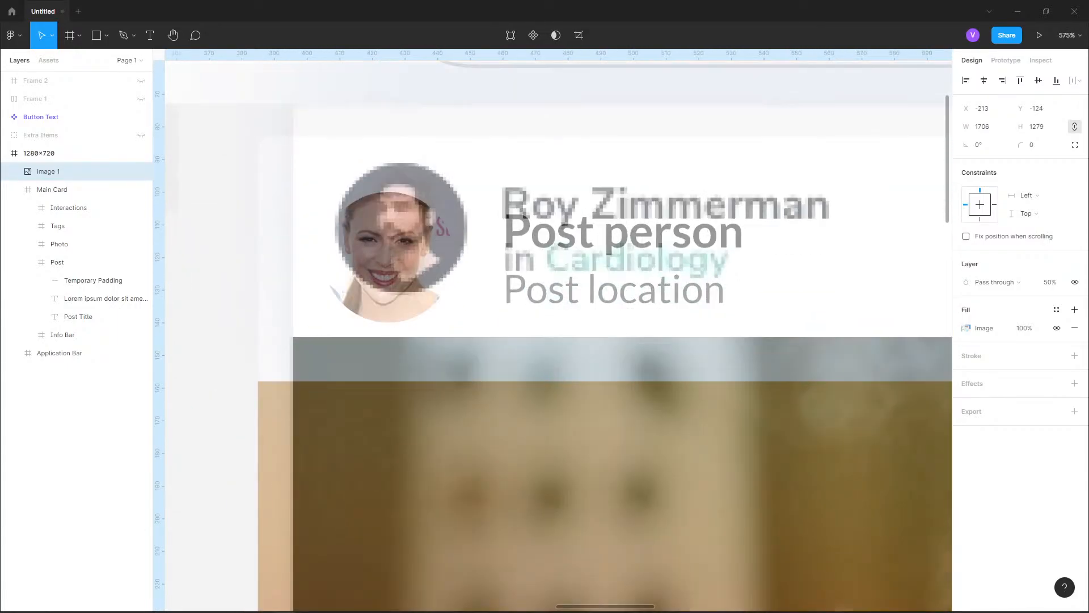
key(shift+Down)
key(shift+Left)
key(Down)
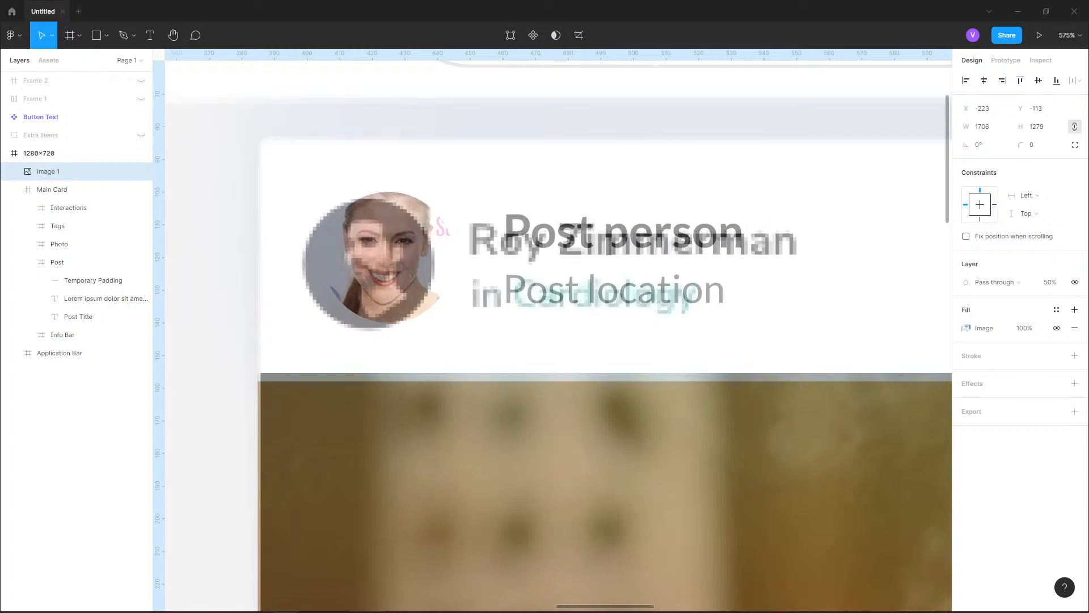
key(Down)
key(Up)
key(Up)
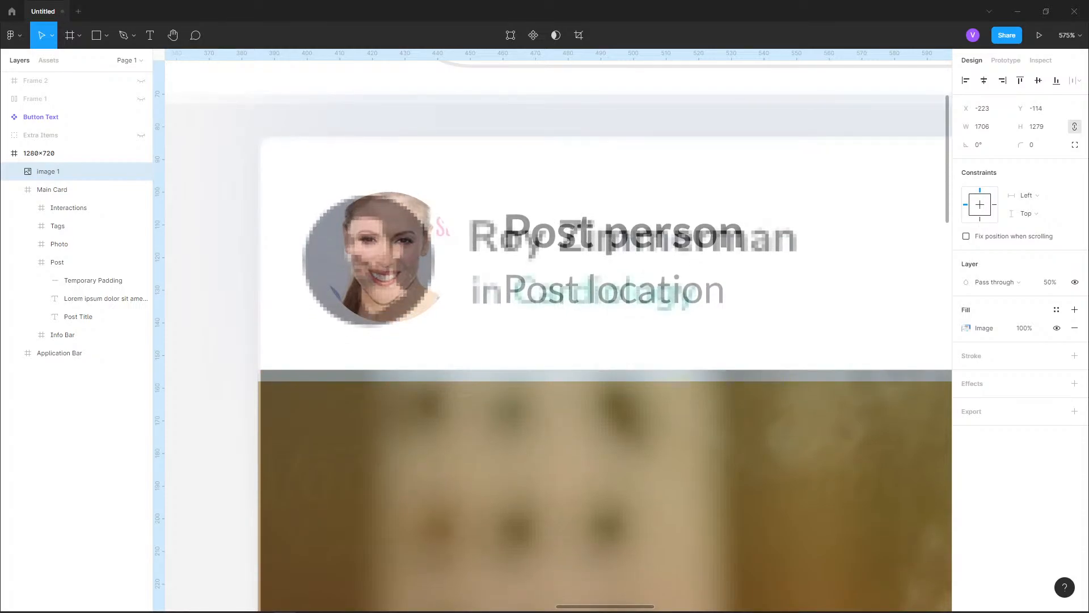
scroll(210, 296, down, 1)
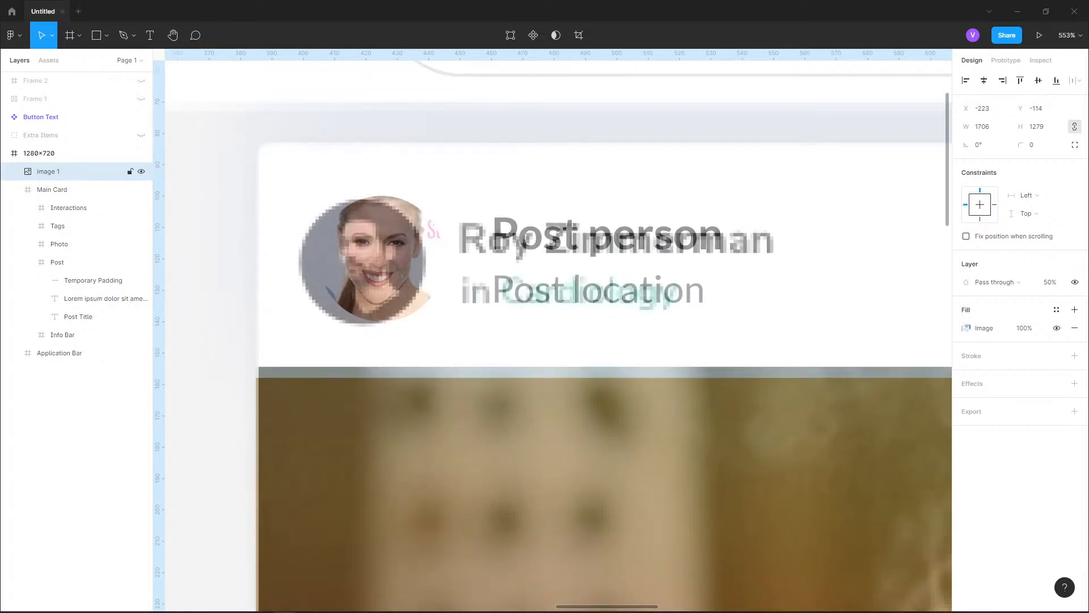
key(Right)
key(Left)
key(Left)
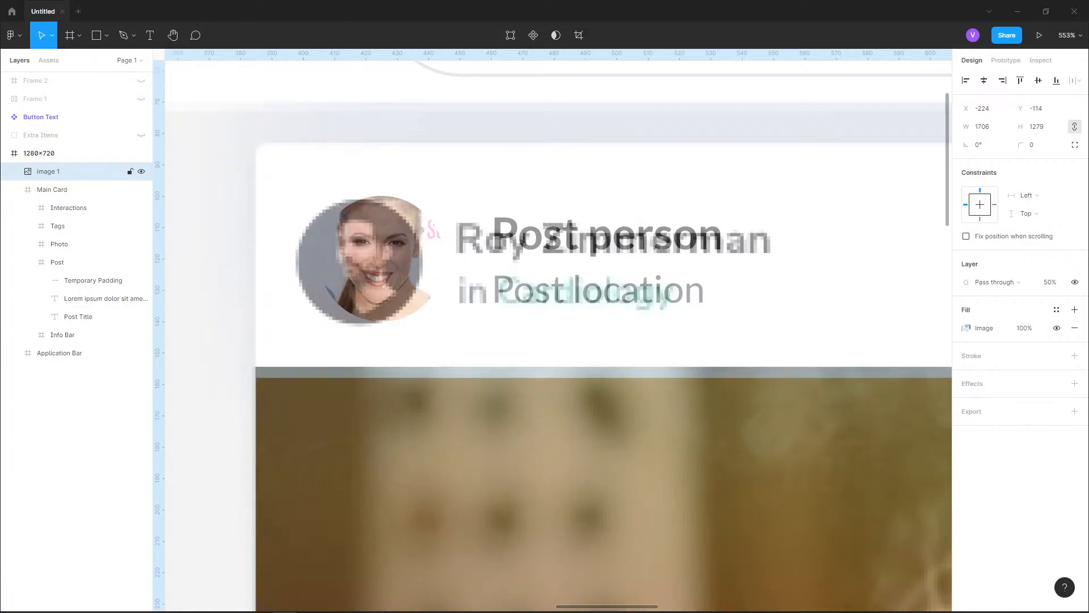
Compare the photo, title, body text and tag rows of the post card with the overlaid reference
scroll(277, 219, down, 3)
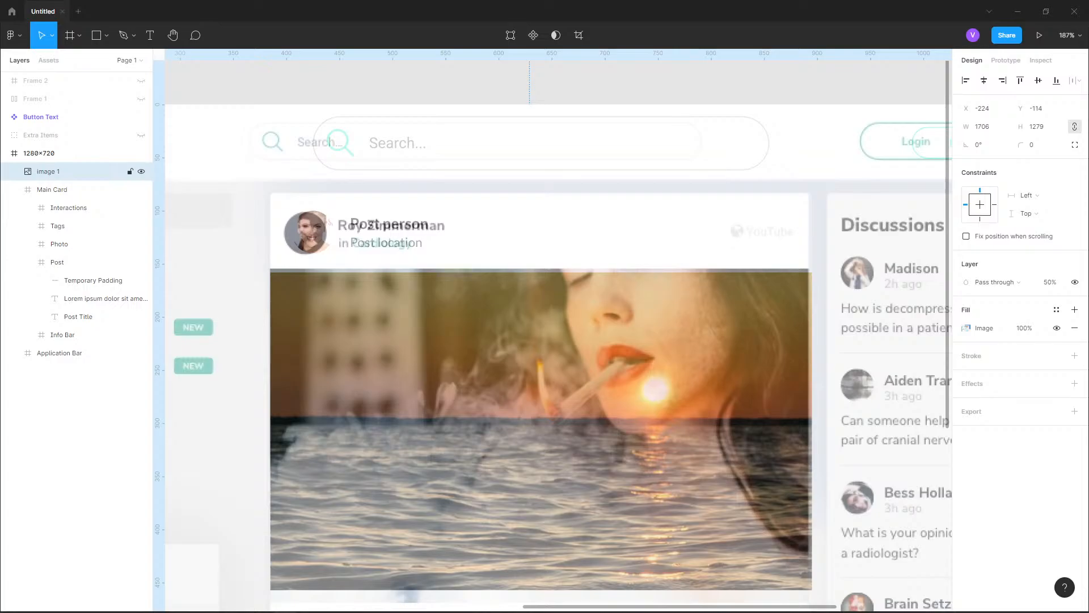
scroll(553, 336, down, 5)
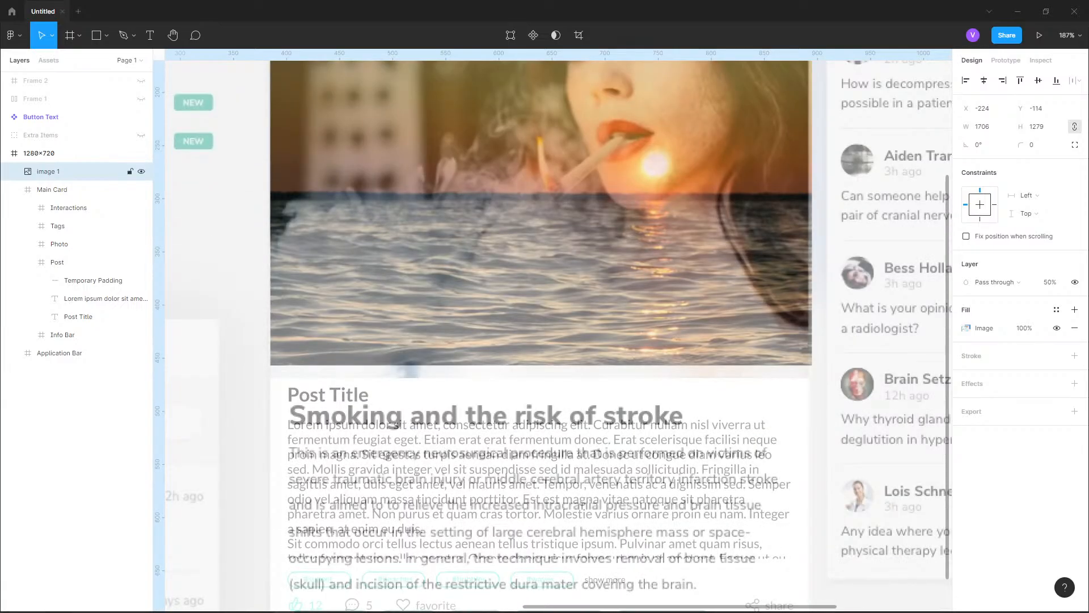
scroll(453, 419, down, 2)
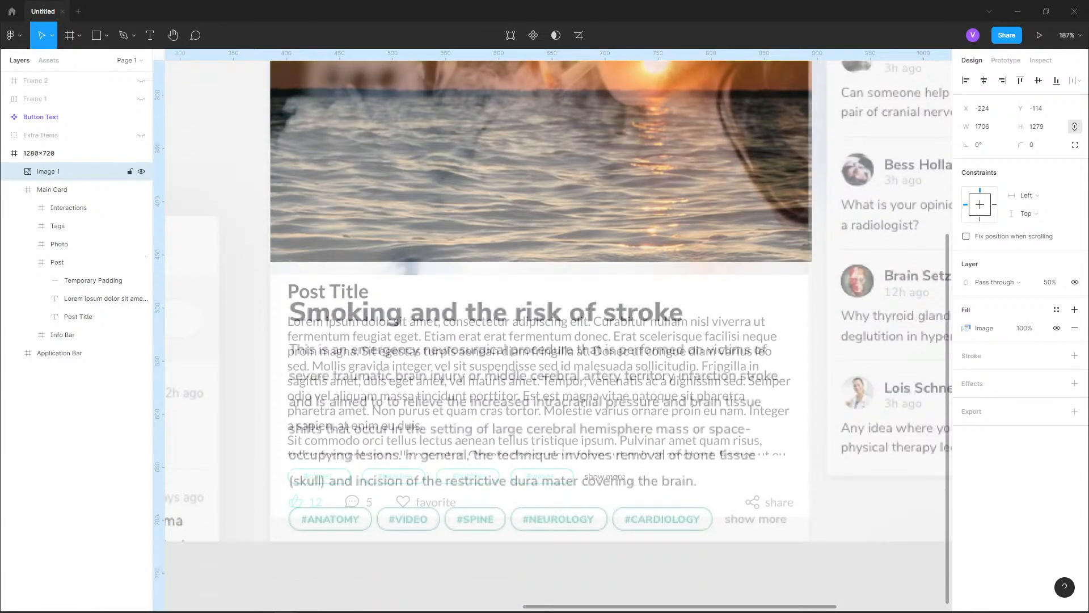
scroll(454, 420, up, 1)
scroll(385, 308, up, 3)
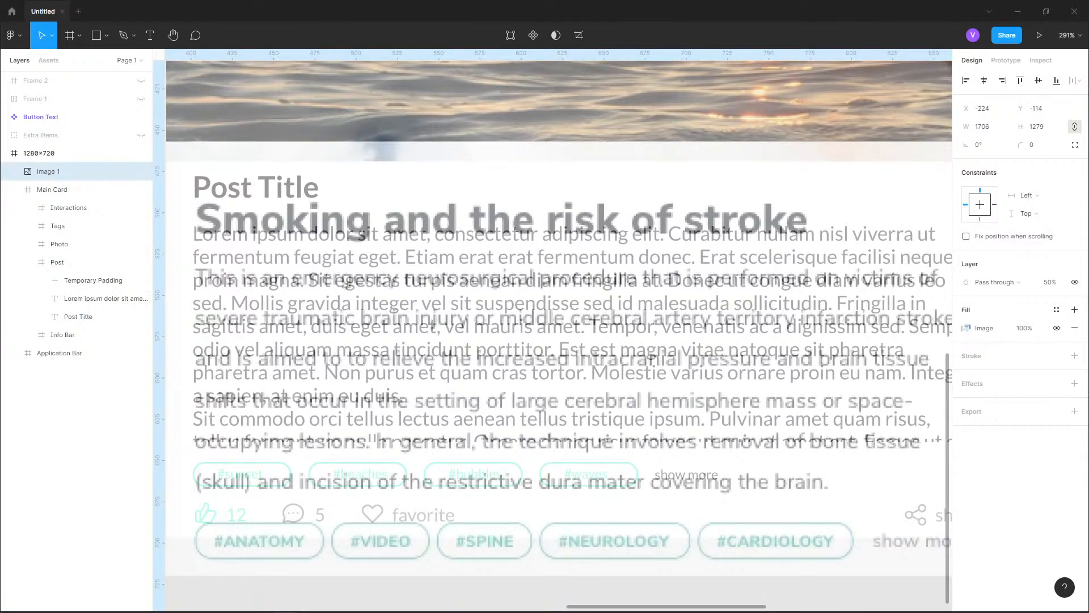
scroll(554, 330, down, 5)
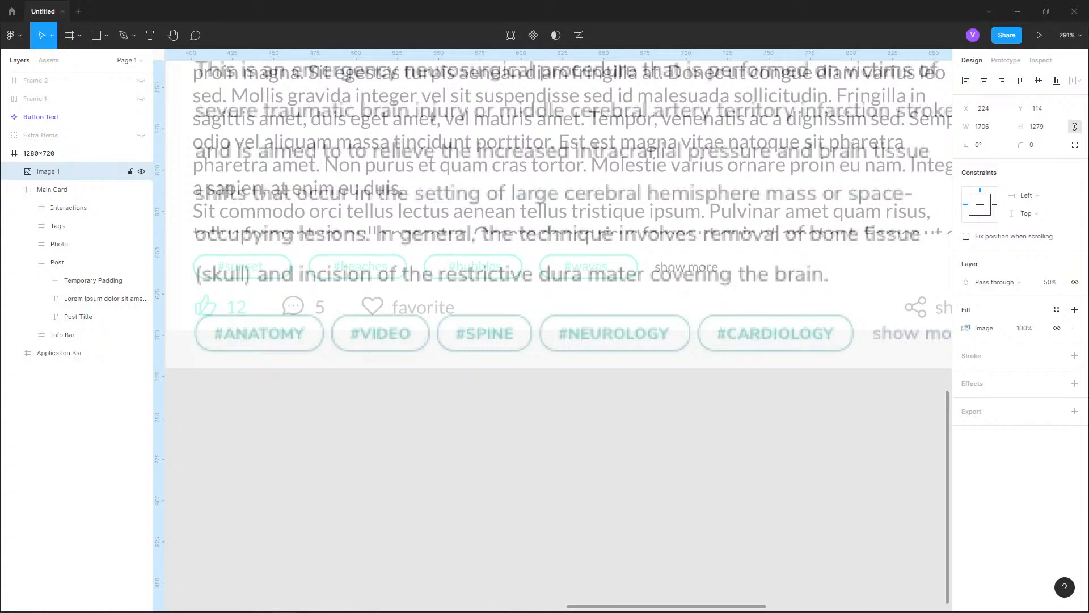
scroll(554, 329, up, 1)
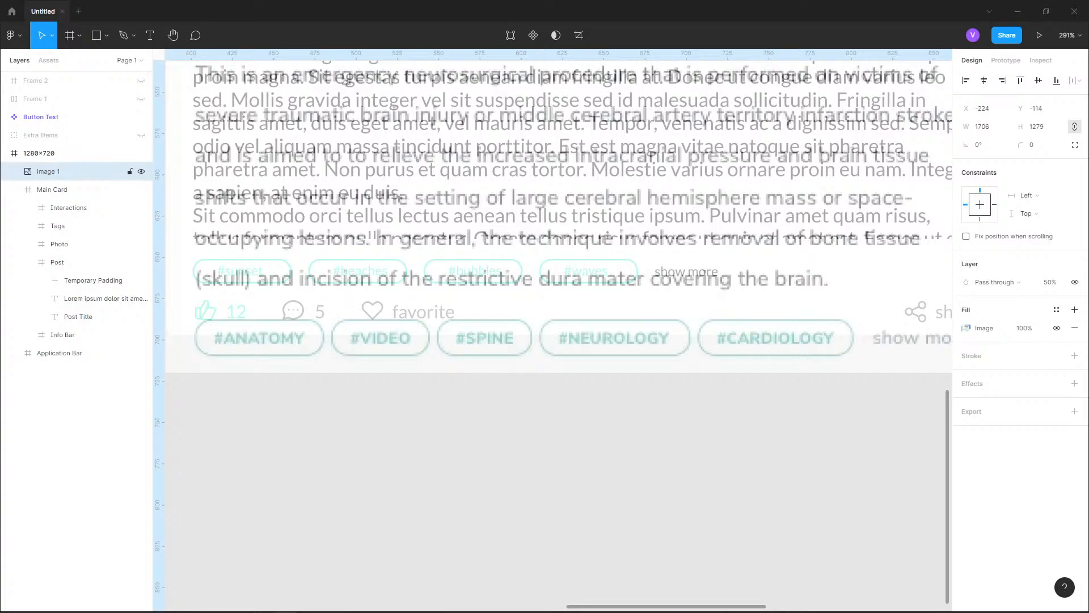
scroll(352, 307, down, 5)
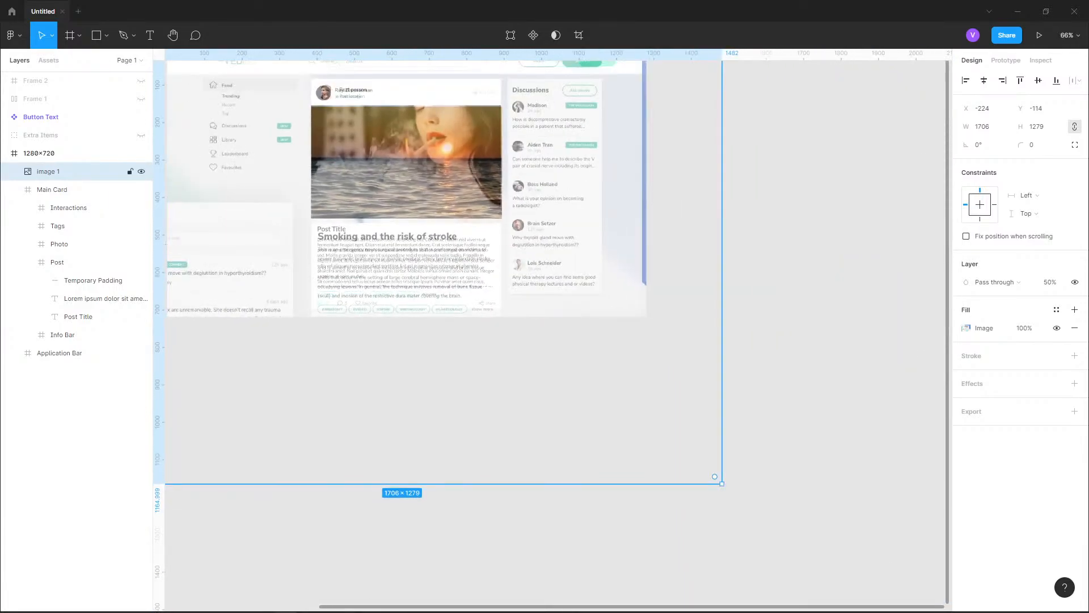
Move the reference image out of the 1280x720 frame to X -864, Y -2008 and restore its opacity to 100%
scroll(355, 315, down, 2)
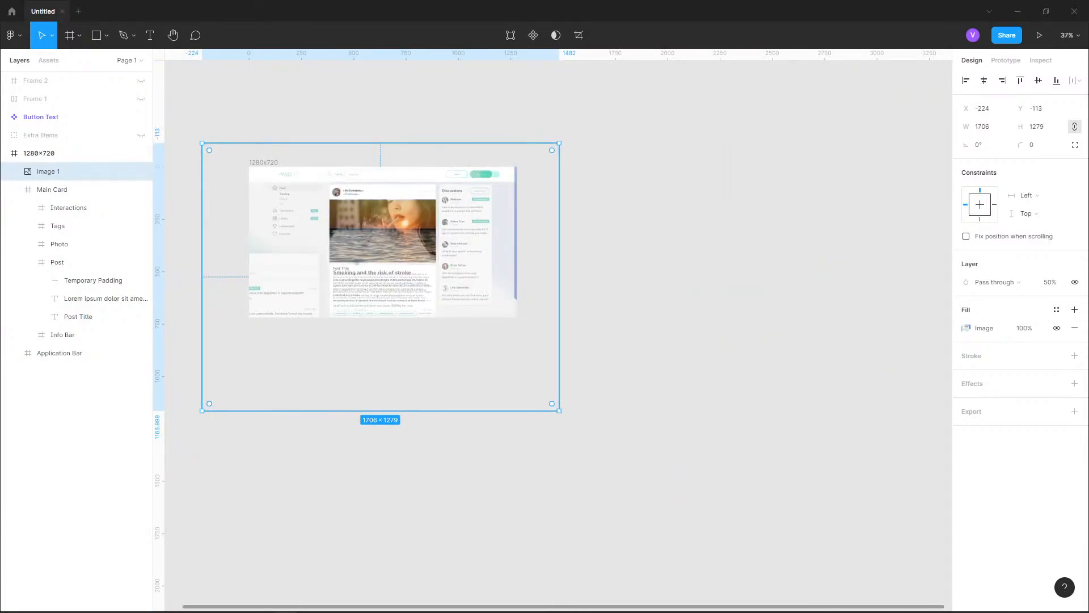
drag(369, 195, 369, 73)
scroll(368, 227, up, 2)
drag(368, 284, 368, 162)
drag(68, 171, 69, 124)
key(0)
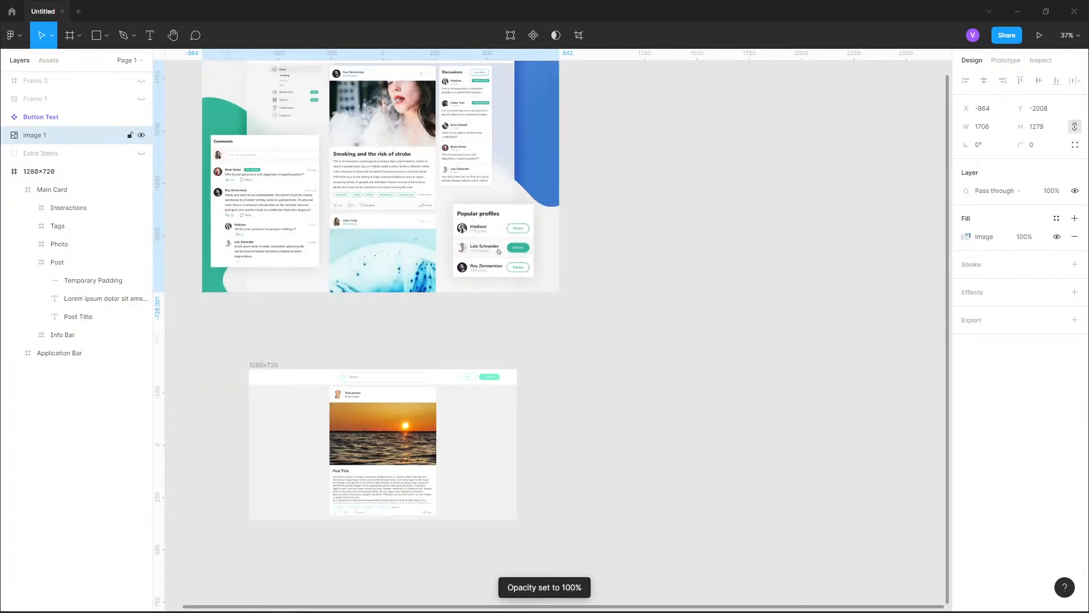
Turn off content clipping on the 1280x720 frame
drag(499, 251, 563, 168)
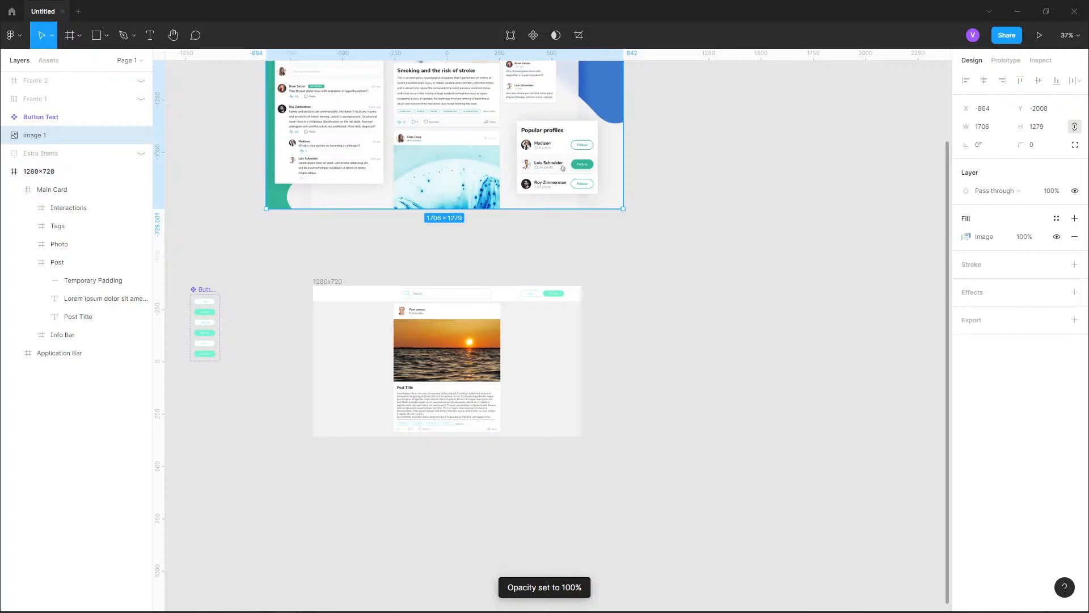
scroll(429, 418, up, 5)
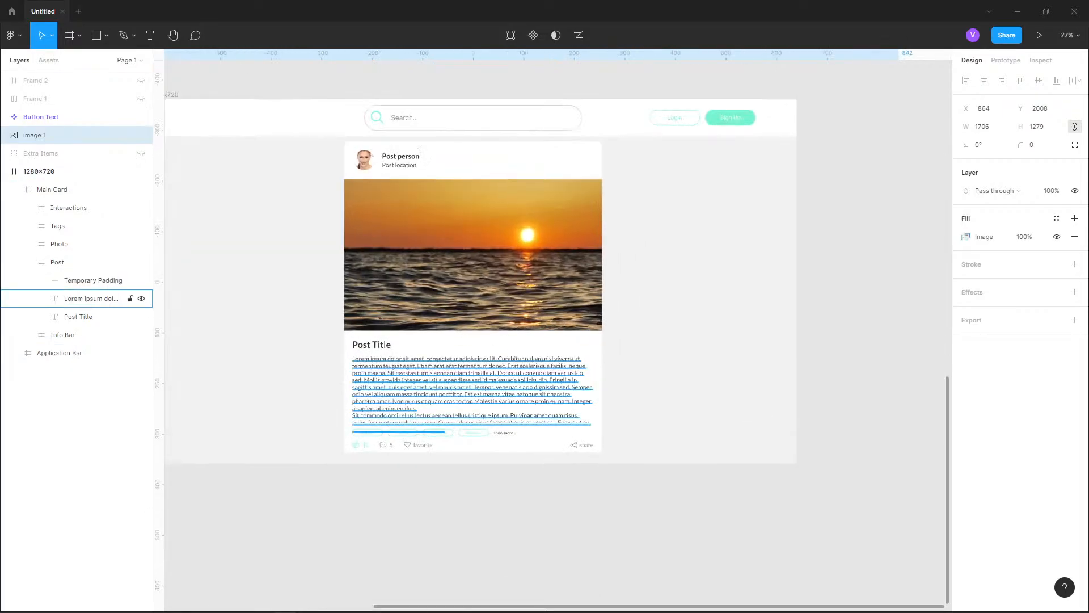
drag(429, 418, 561, 411)
click(63, 171)
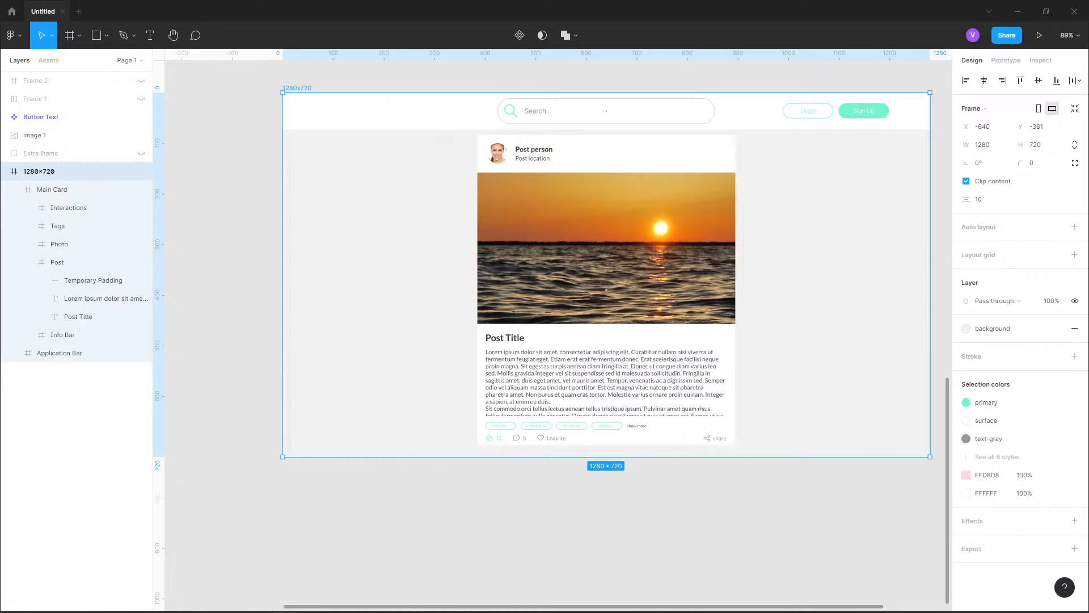
click(966, 181)
Extend the Main Card downward to a height of 740
click(52, 189)
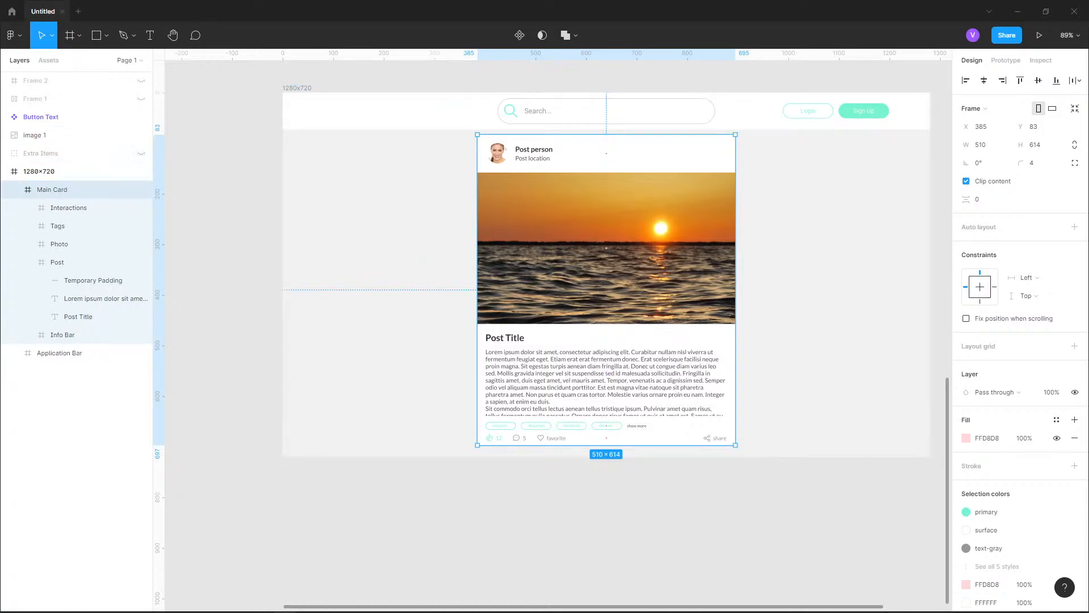
scroll(743, 426, up, 1)
drag(743, 426, 727, 454)
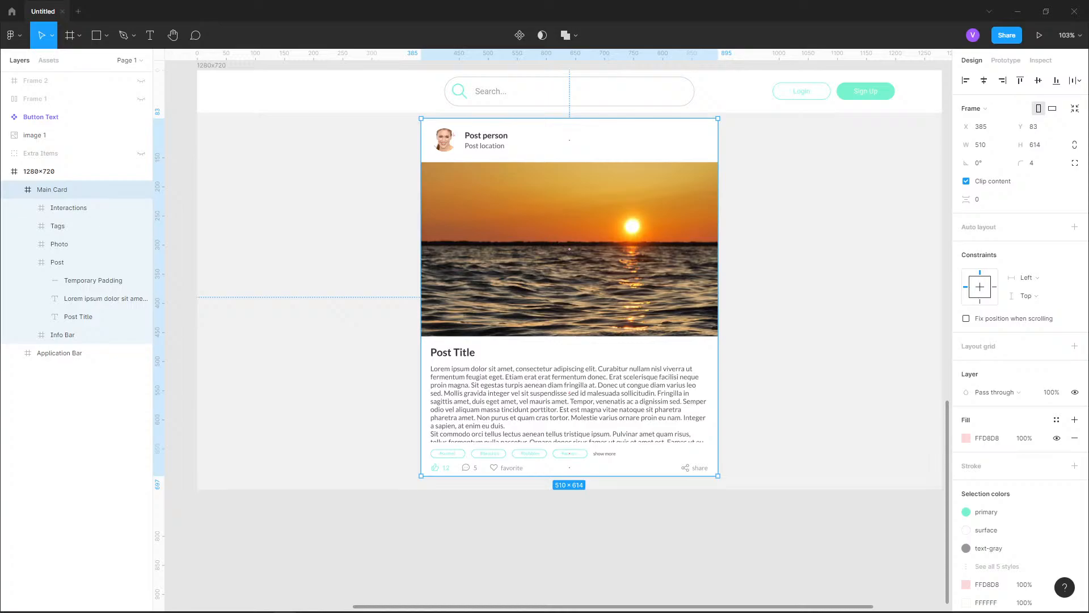
drag(569, 476, 569, 549)
Move the Interactions frame down 30 px within the Main Card, to Y 615
scroll(569, 248, up, 5)
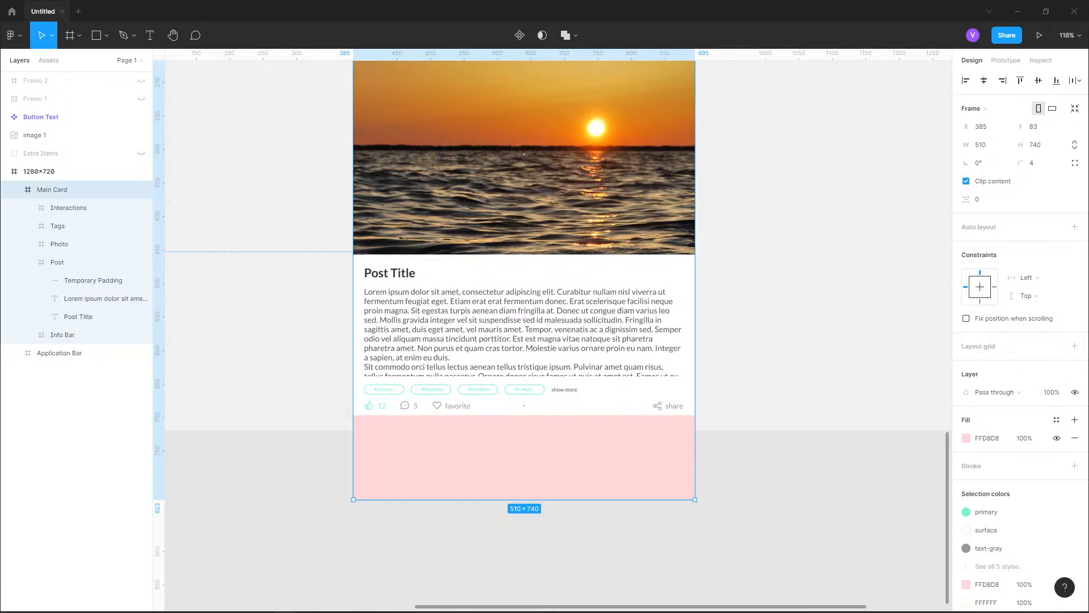
scroll(440, 307, up, 6)
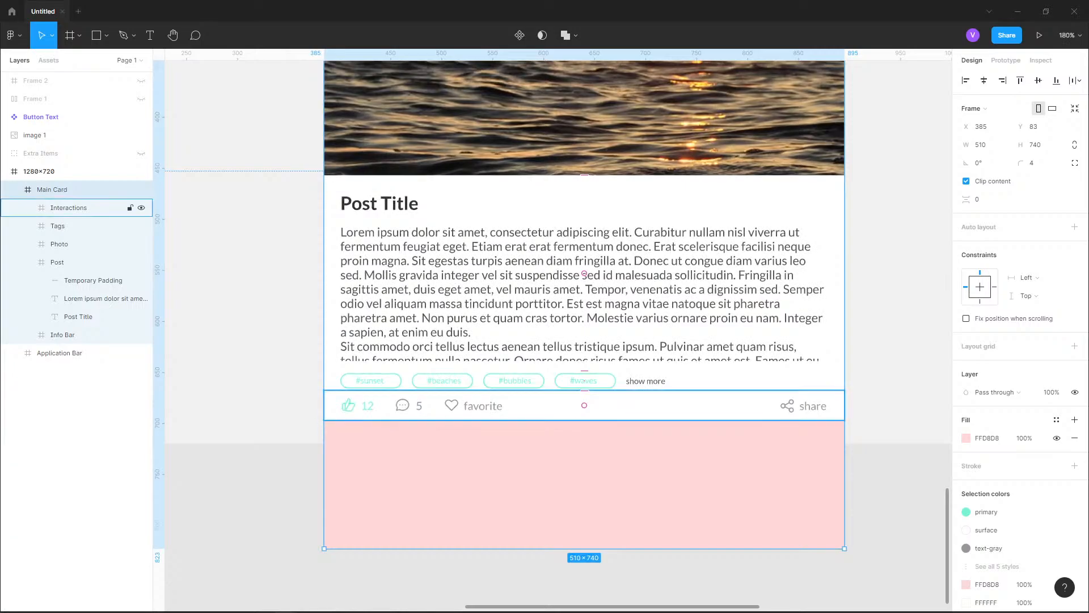
scroll(445, 488, up, 2)
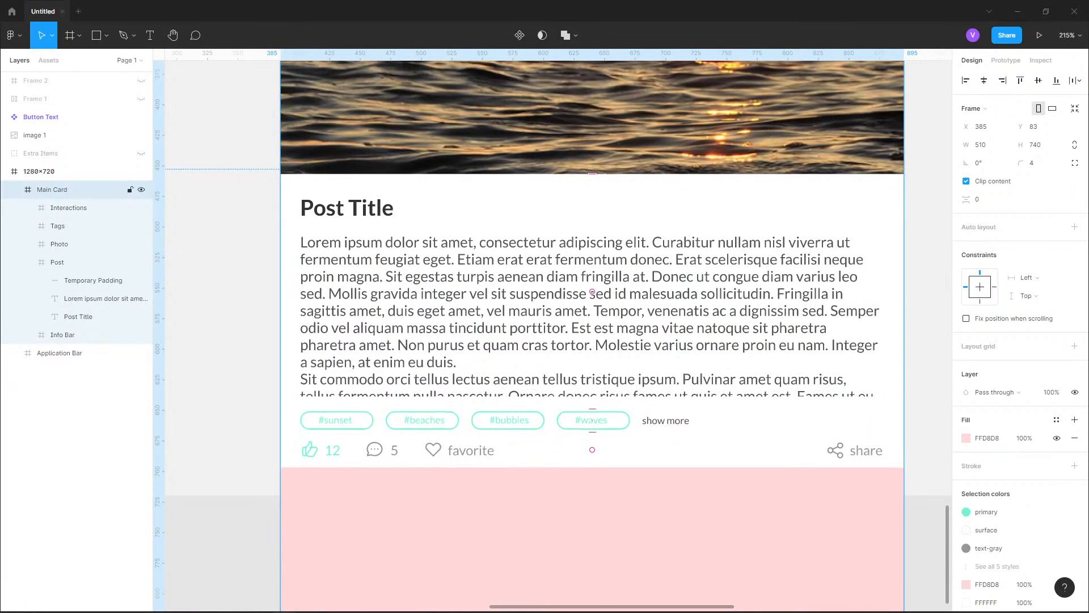
click(592, 450)
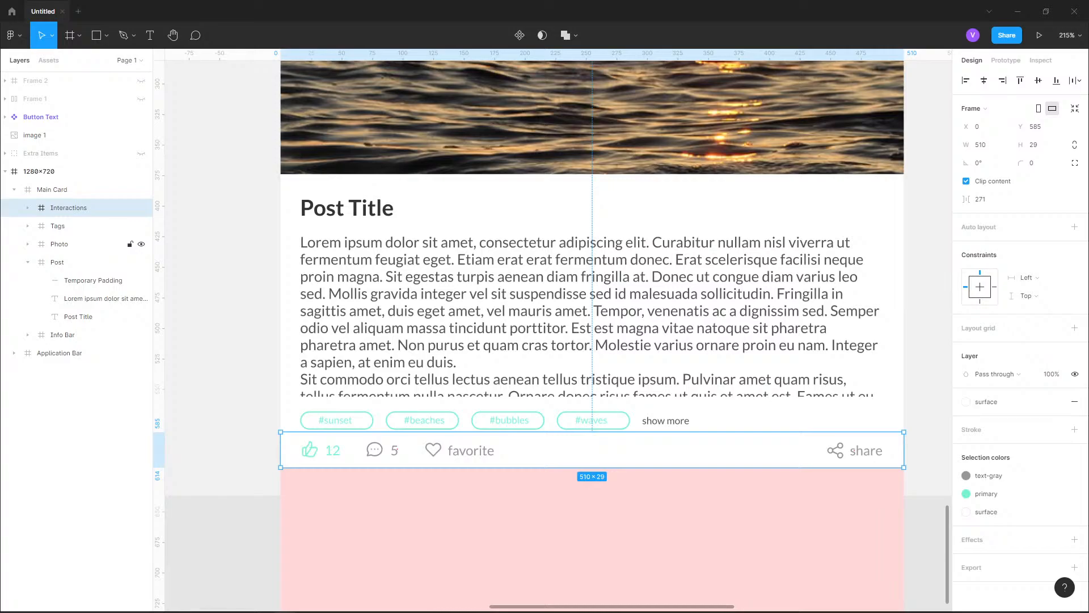
key(shift+Down)
key(shift+Down)
key(shift+Down)
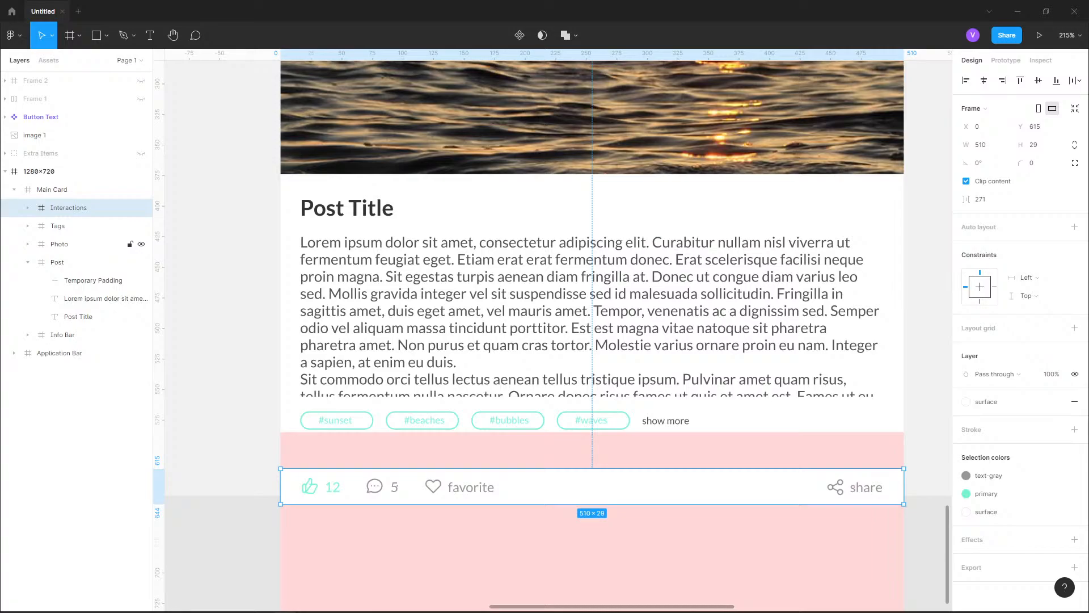
Move the Tags frame down 30 px to Y 596, directly above the Interactions row
click(73, 226)
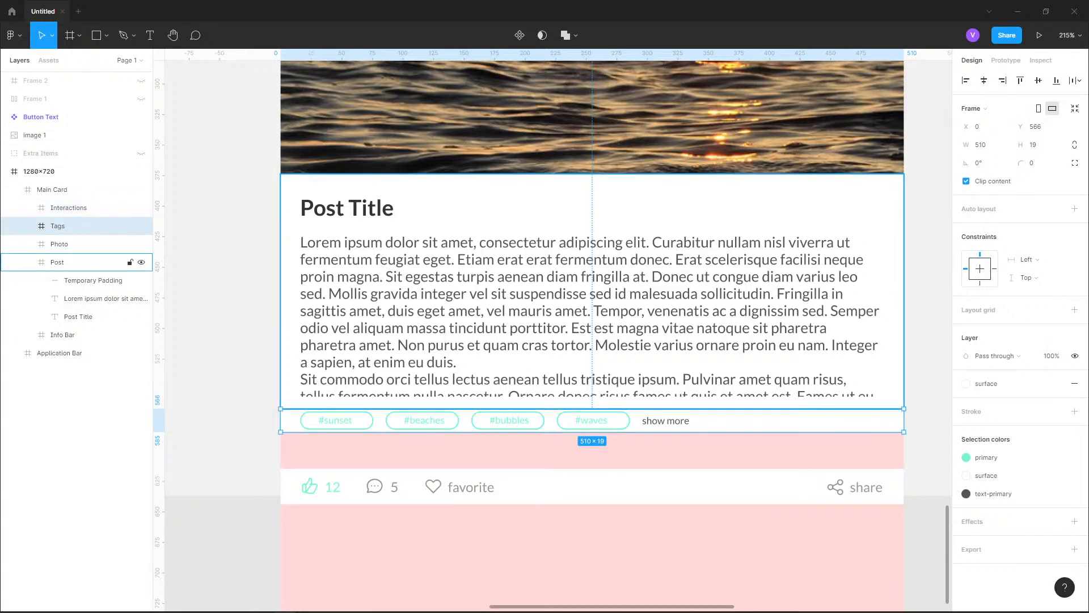
key(shift+Down)
key(shift+Down)
key(shift+Down)
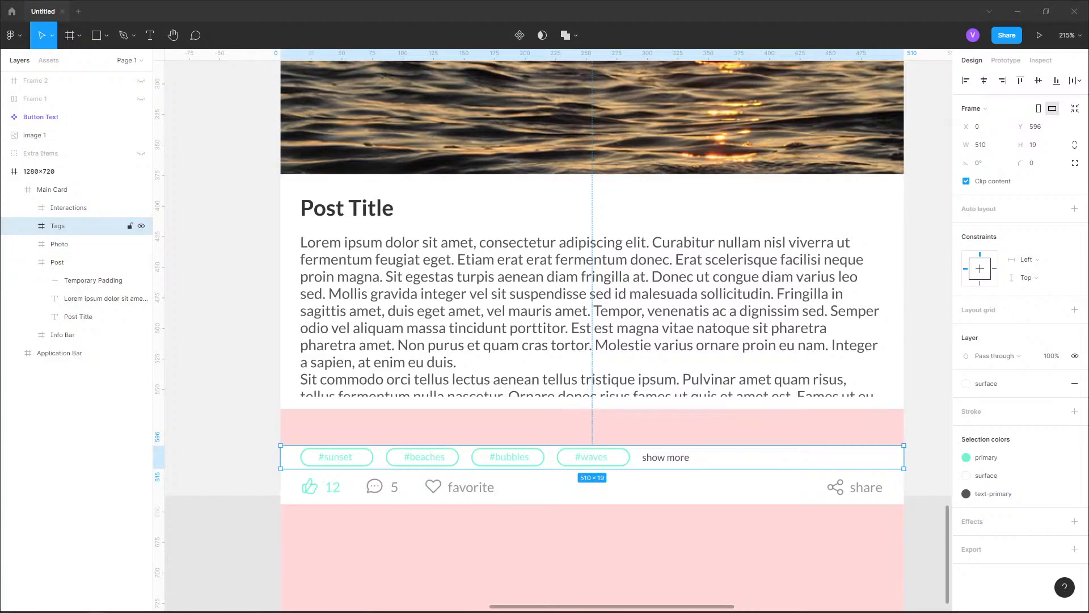
Examine the Tags and Interactions rows and the spacing around them in the extended card
scroll(589, 501, up, 4)
scroll(558, 315, down, 3)
scroll(559, 315, left, 3)
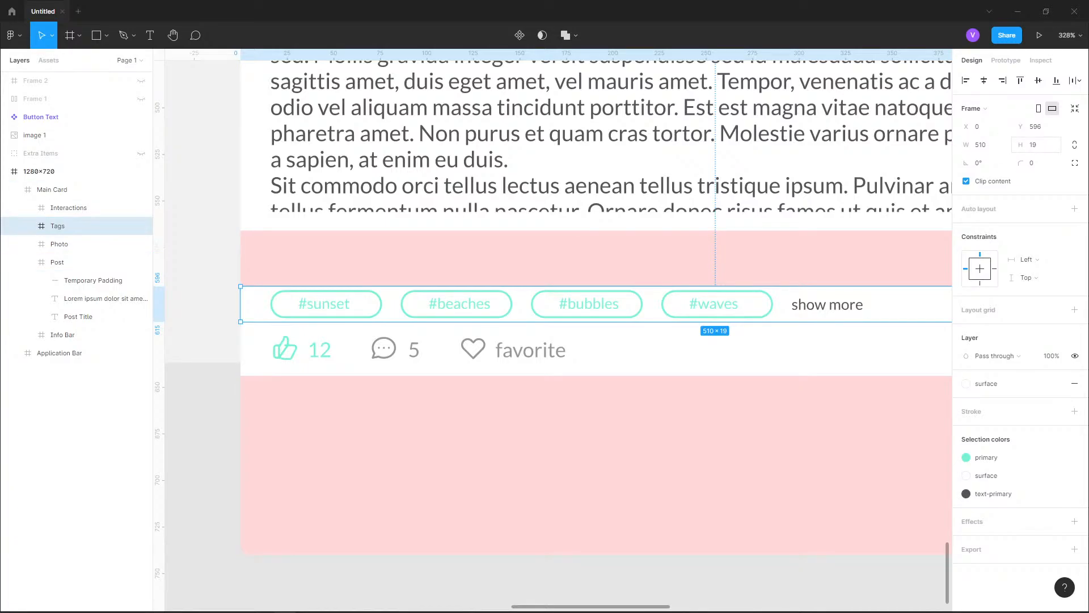
scroll(392, 380, down, 6)
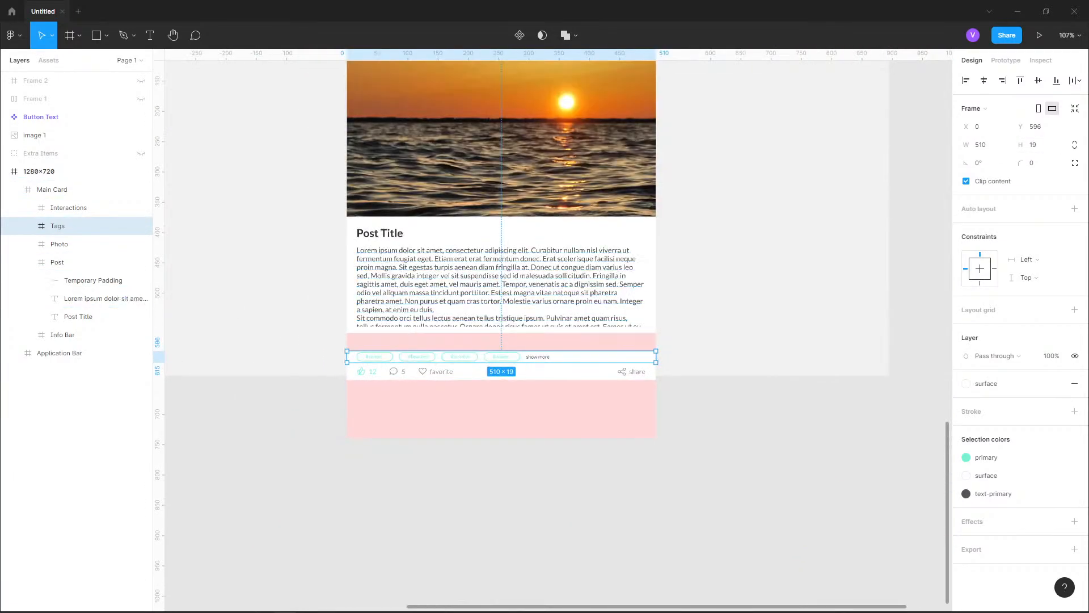
drag(393, 380, 419, 522)
drag(427, 423, 419, 236)
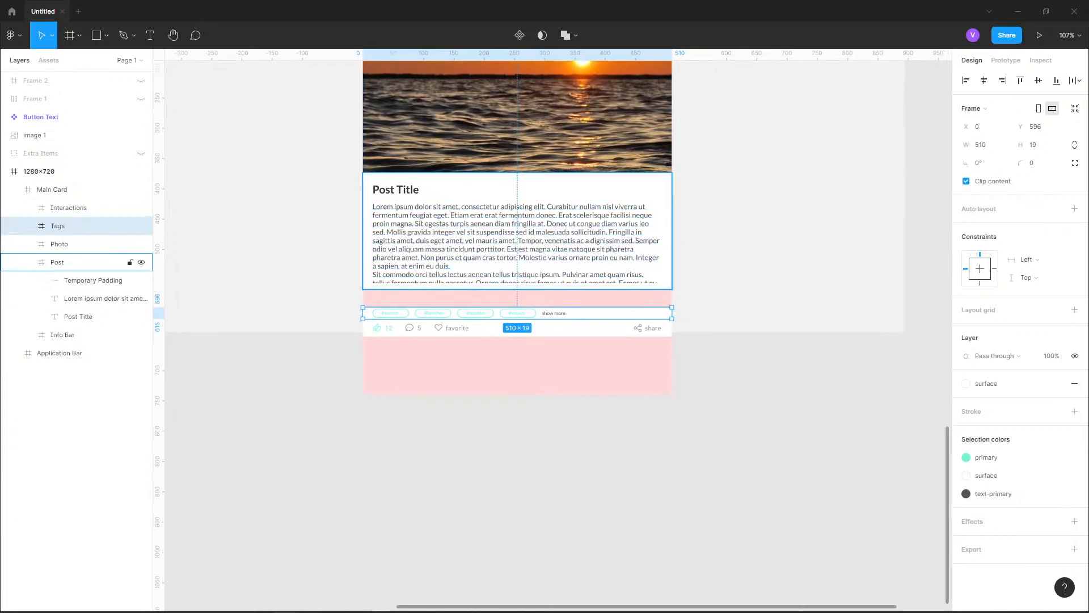
scroll(419, 344, up, 3)
scroll(422, 307, up, 5)
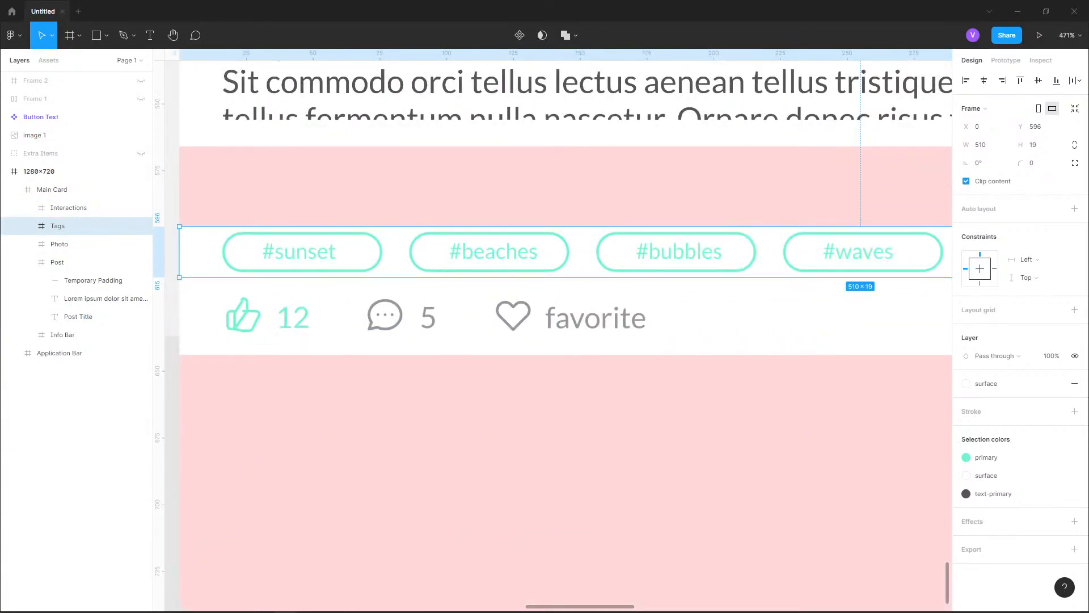
Set the height of the Interactions frame in the Main Card to 30
click(1036, 145)
click(69, 207)
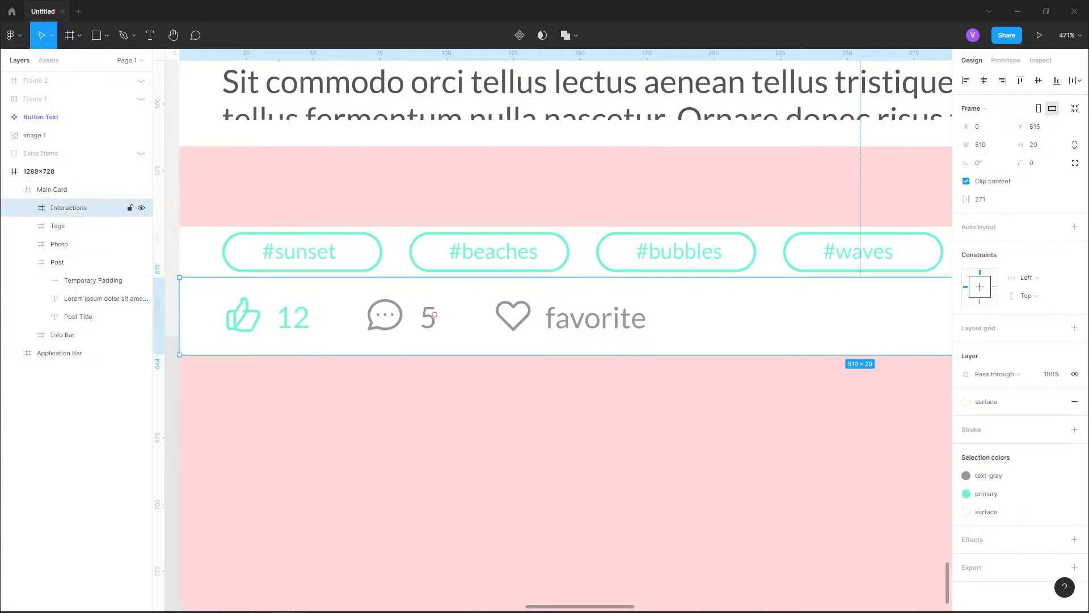
click(1037, 145)
text(30)
key(Return)
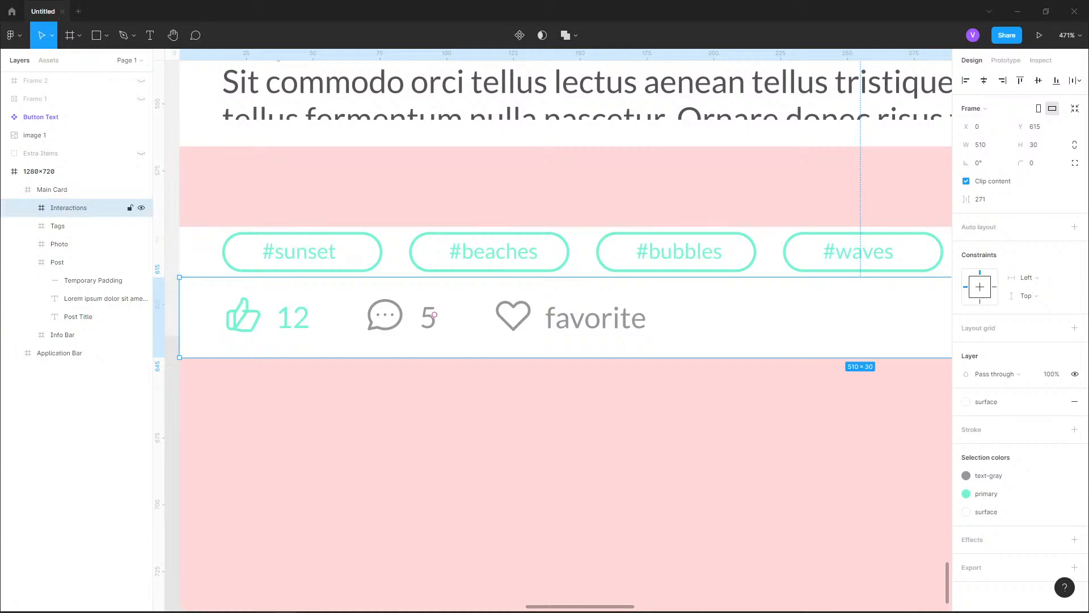
Set the height of the Tags frame in the Main Card to 30
click(69, 226)
click(1037, 145)
text(30)
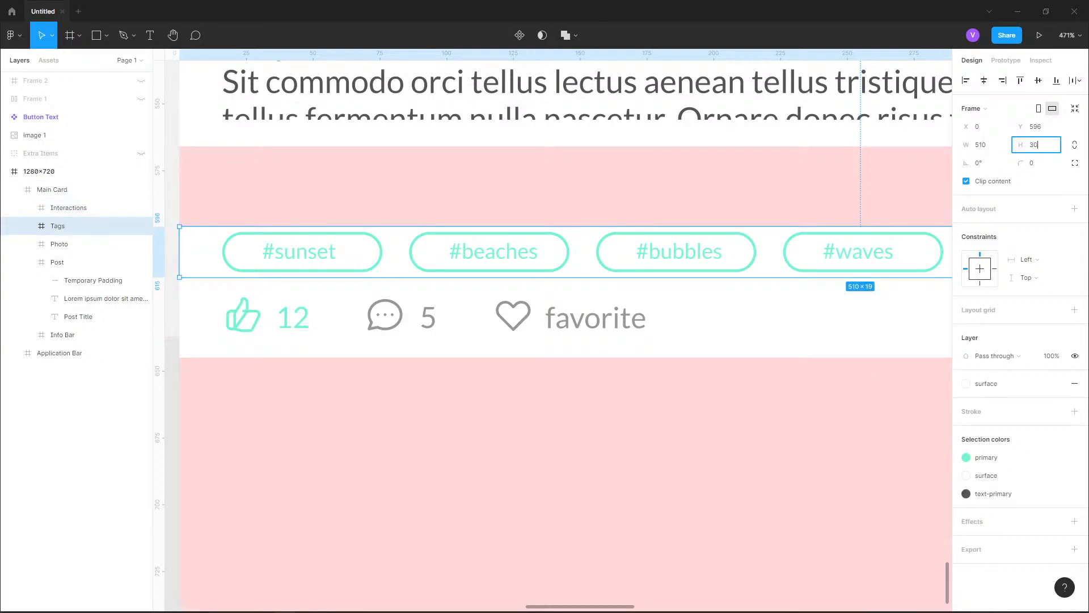
key(Return)
click(69, 244)
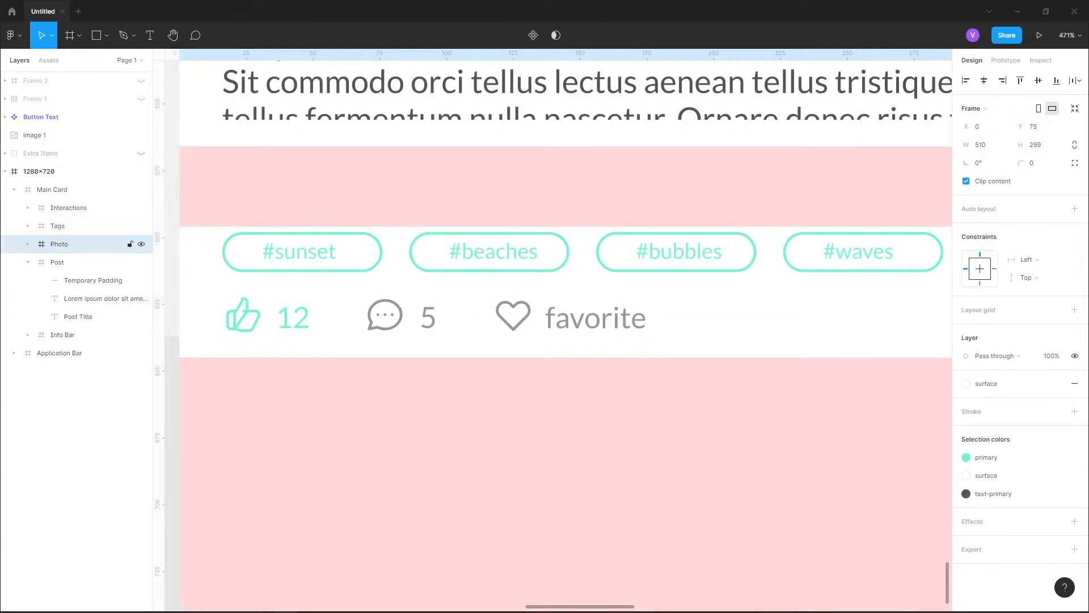
Move the Tags frame up to Y 585 so it sits directly above the Interactions frame
click(69, 207)
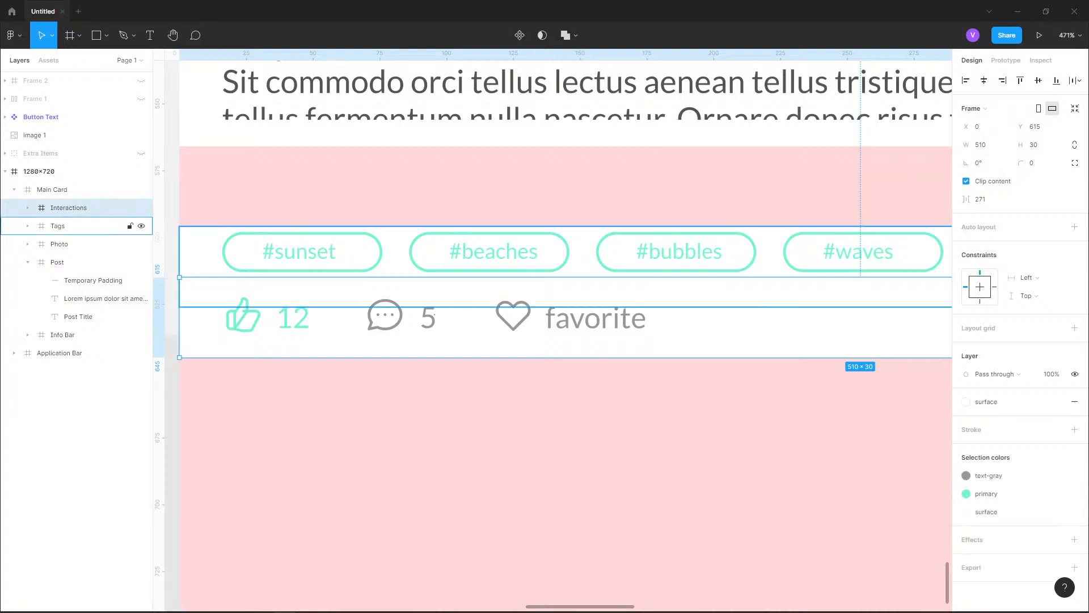
click(58, 226)
key(shift+Up)
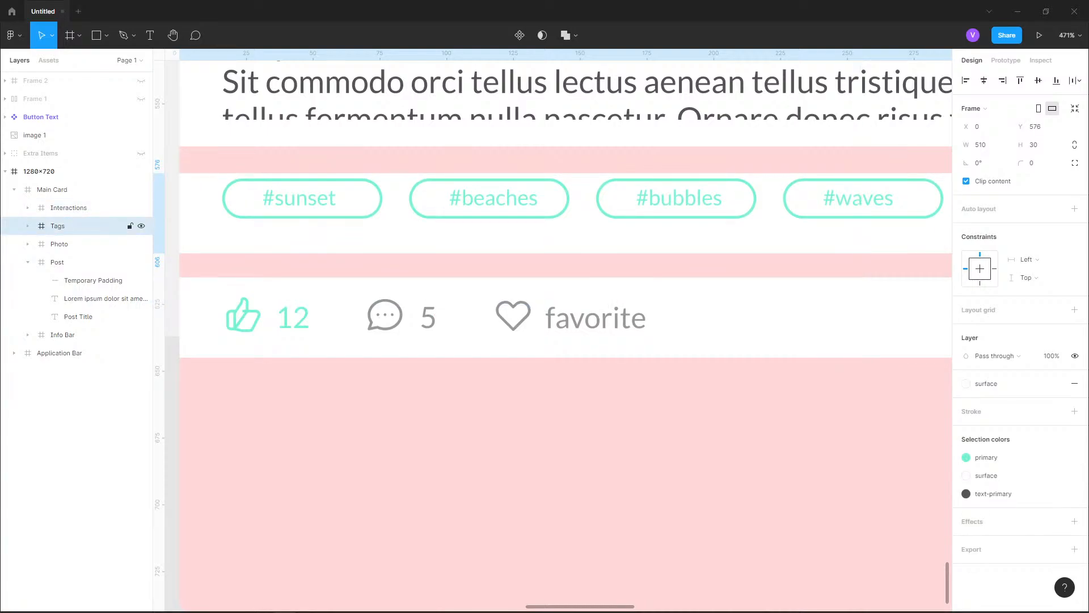
key(Up)
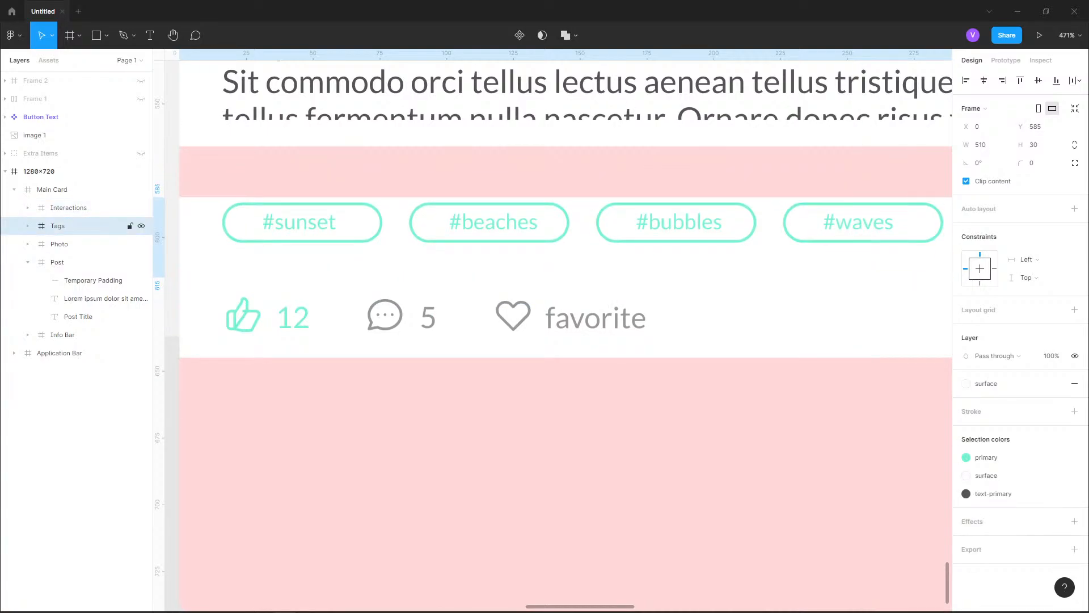
Select the four tag pill groups, #sunset, #beaches, #bubbles and #waves, inside the Tags Layout
click(433, 316)
double_click(433, 316)
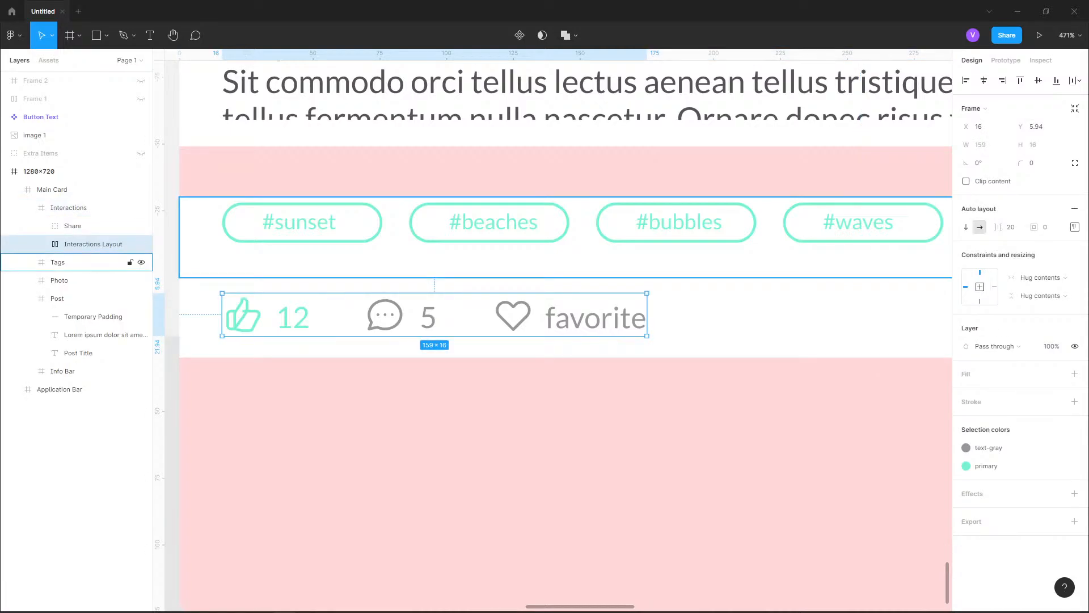
double_click(489, 222)
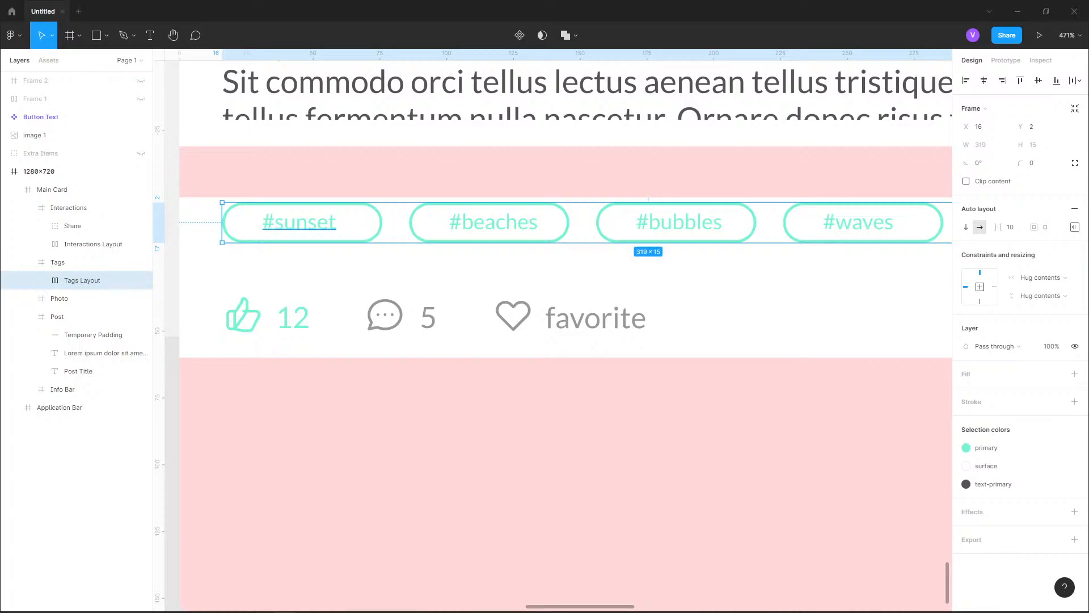
scroll(312, 214, down, 2)
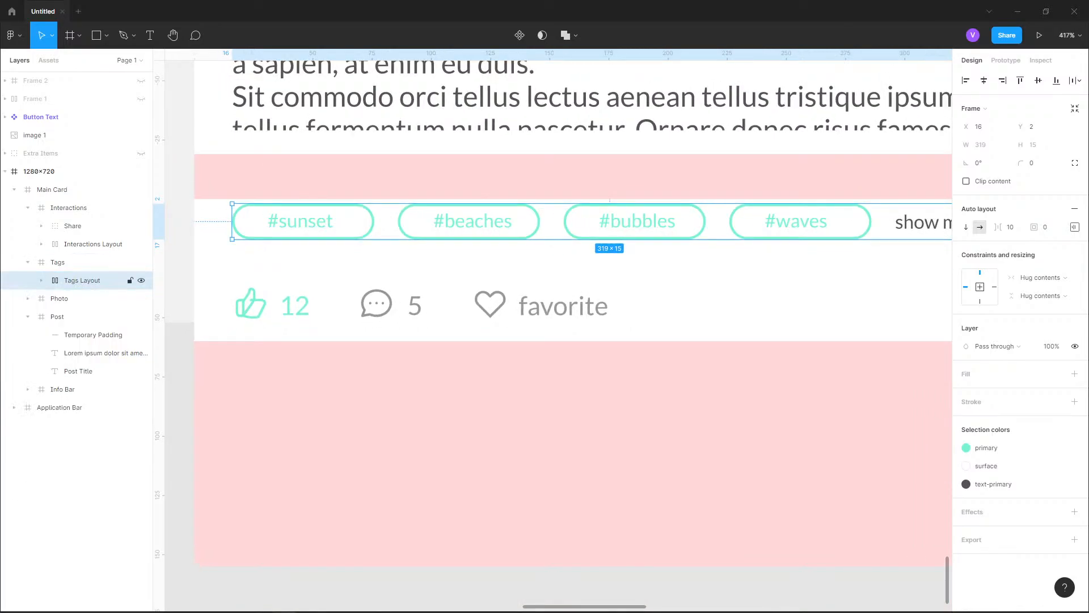
click(42, 280)
click(94, 298)
click(87, 316)
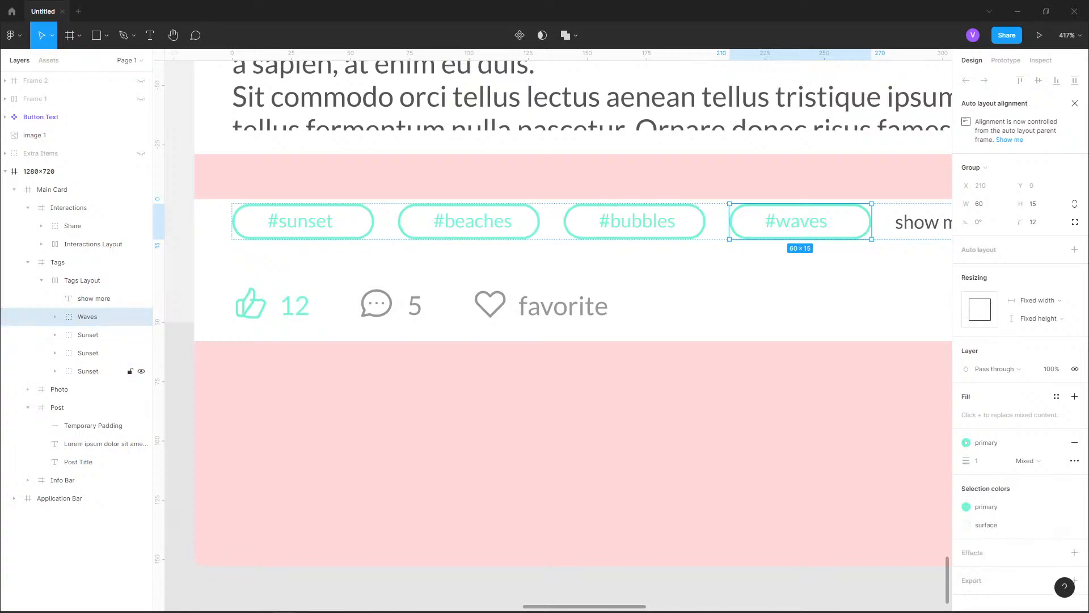
shift+click(88, 371)
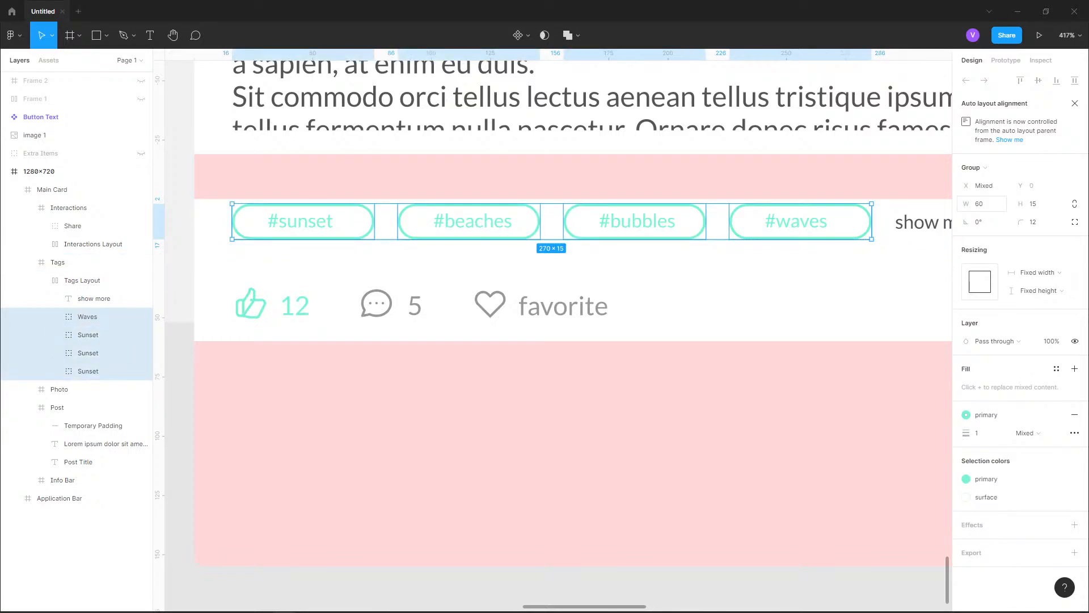
Try to scale the four tag pills proportionally to a height of 30, and undo the change
click(980, 204)
key(Tab)
text(3)
key(Return)
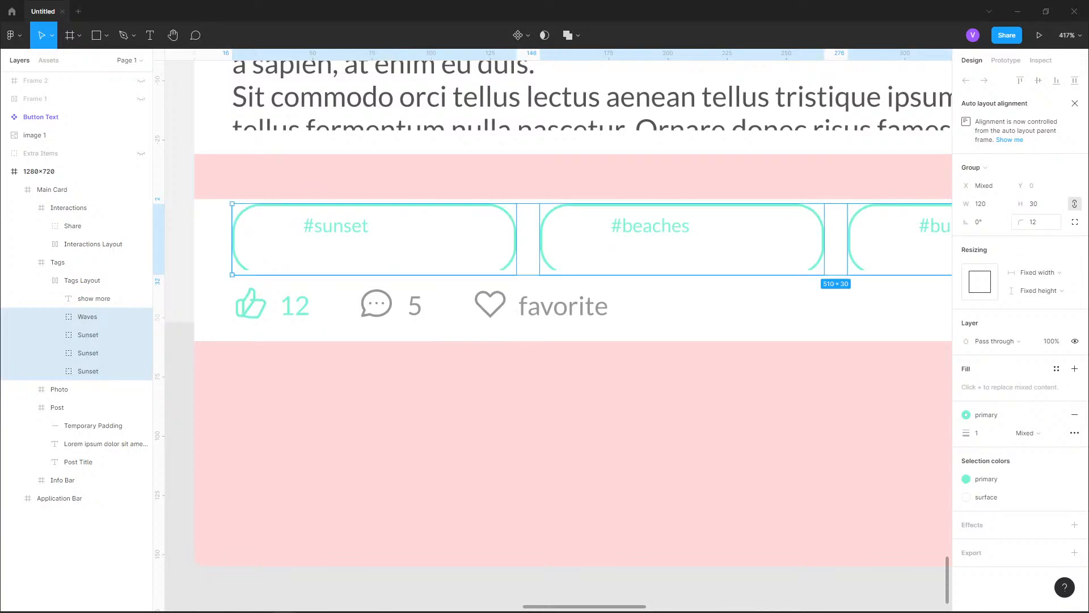
key(ctrl+z)
Scale the four tag pills proportionally to a height of 20
click(1035, 204)
text(2)
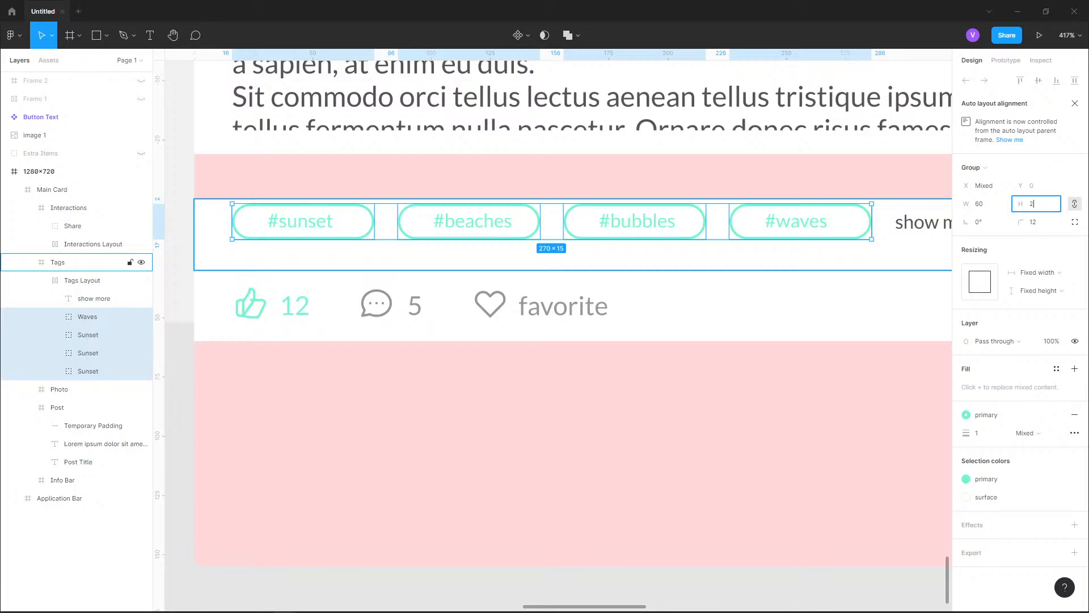
text(0)
key(Return)
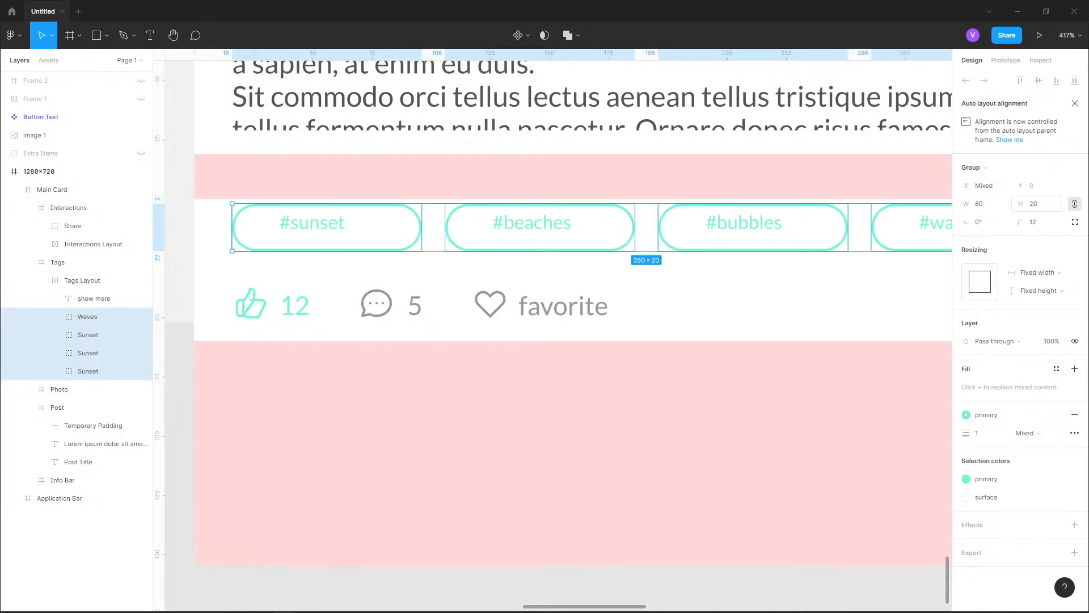
Set the font size of the #sunset, #beaches, #bubbles and #waves labels to 11
scroll(538, 251, down, 3)
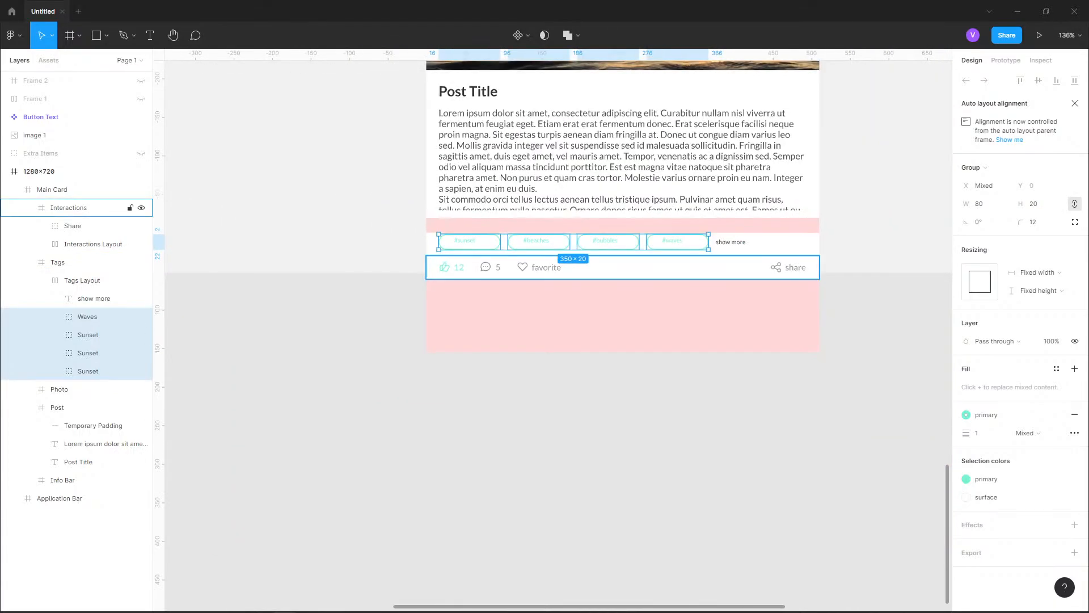
scroll(523, 247, up, 2)
scroll(520, 237, up, 2)
double_click(318, 237)
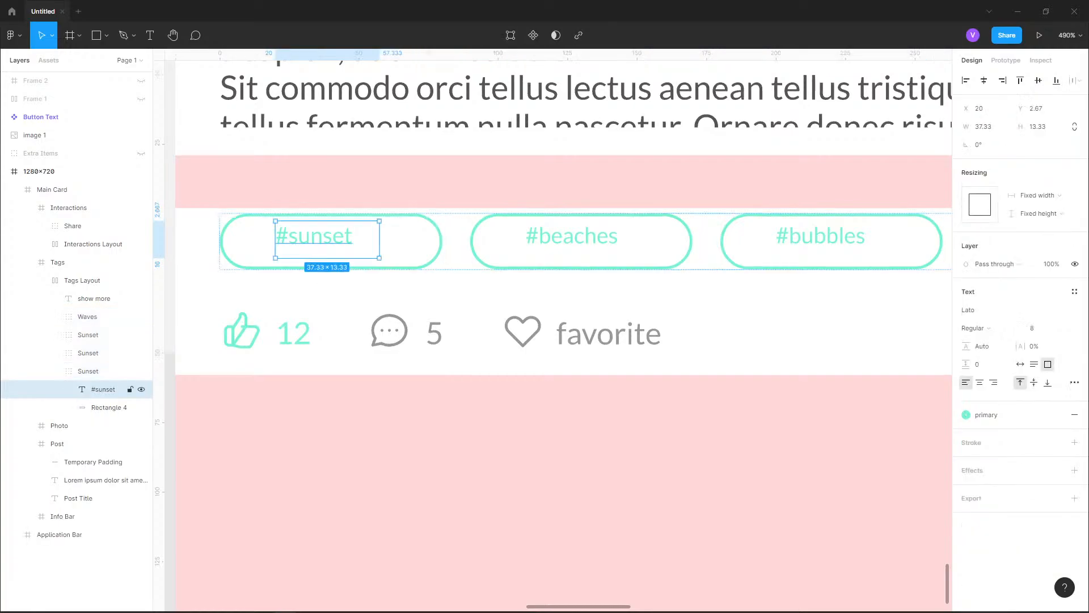
click(56, 353)
click(55, 335)
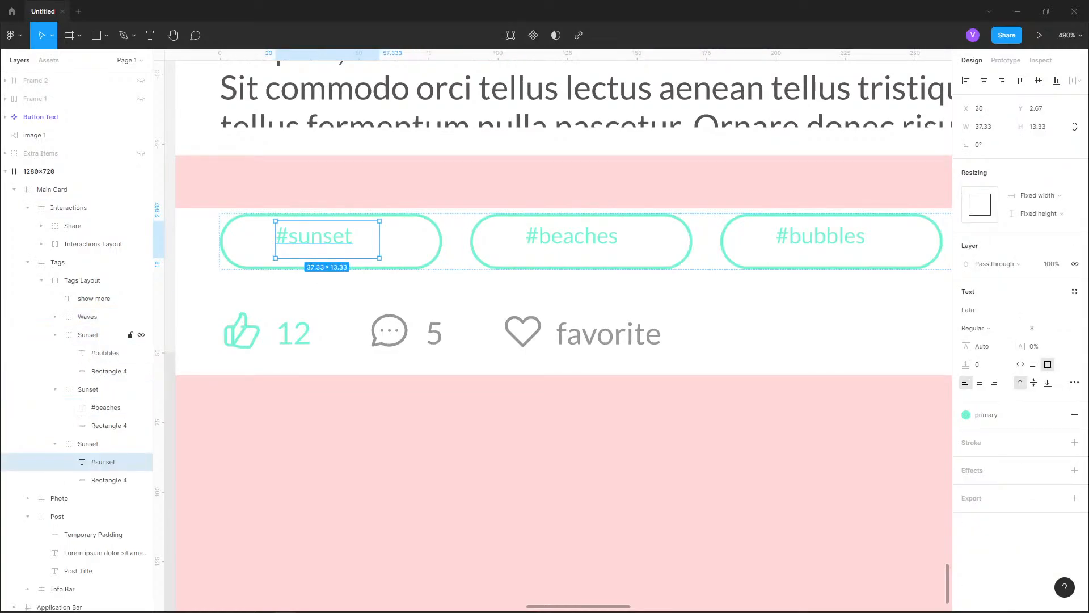
click(55, 316)
click(103, 335)
shift+click(105, 389)
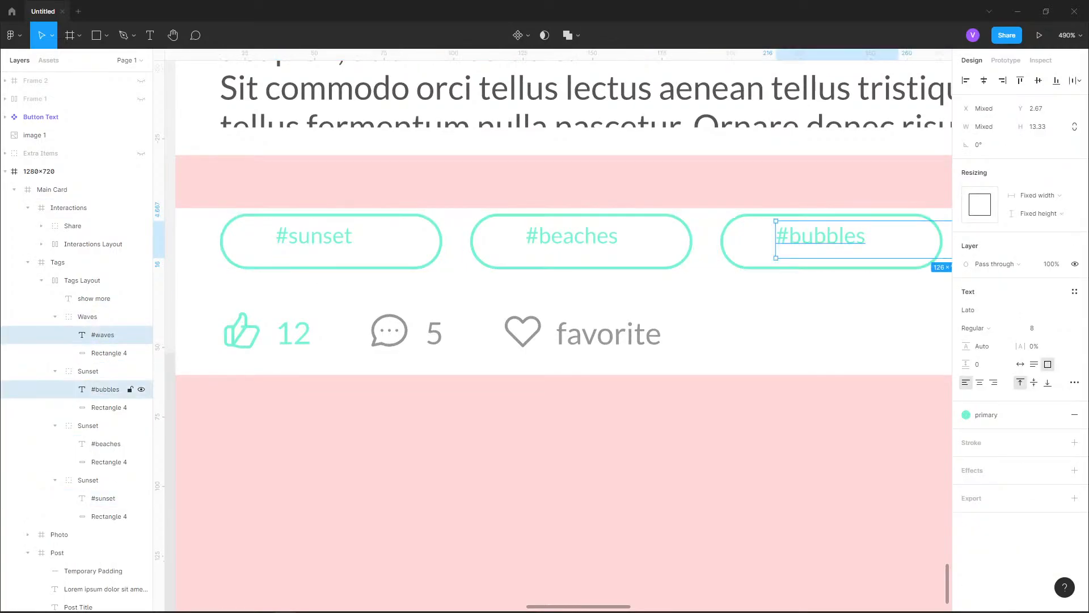
shift+click(105, 444)
shift+click(103, 499)
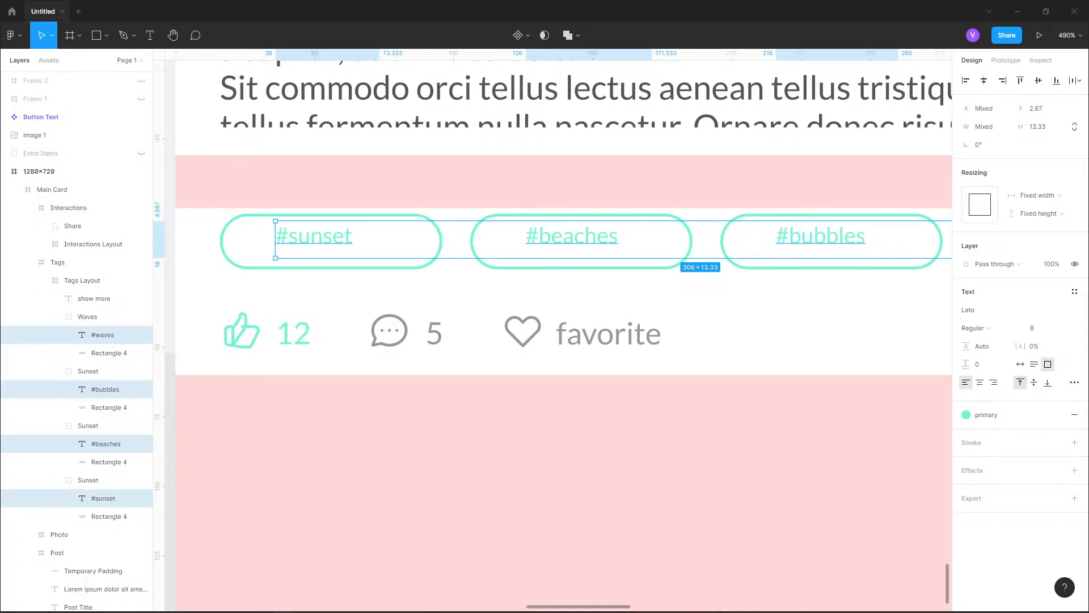
click(1063, 328)
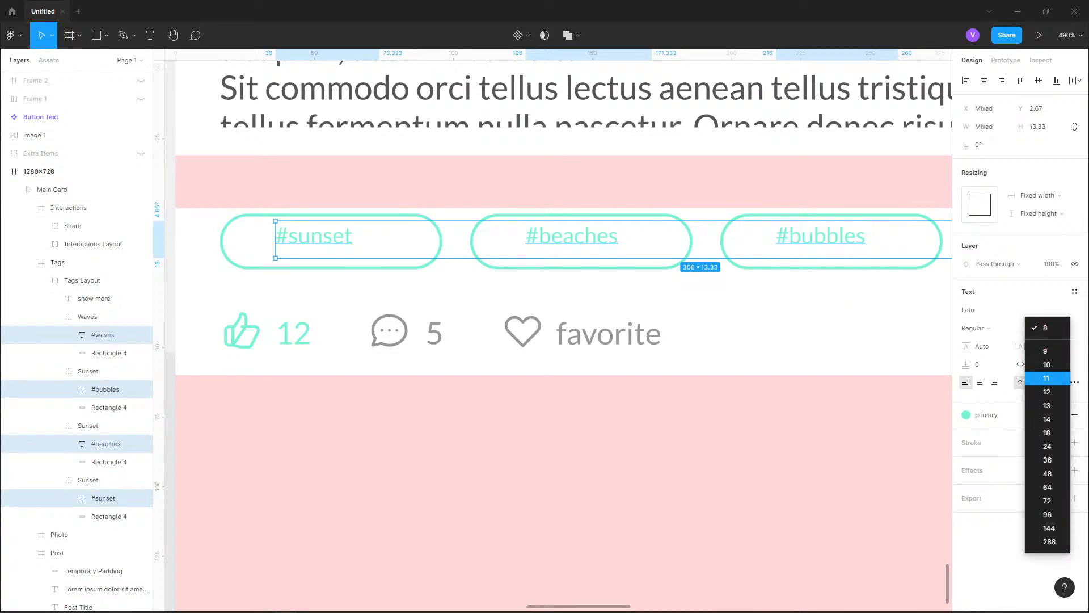
click(1046, 378)
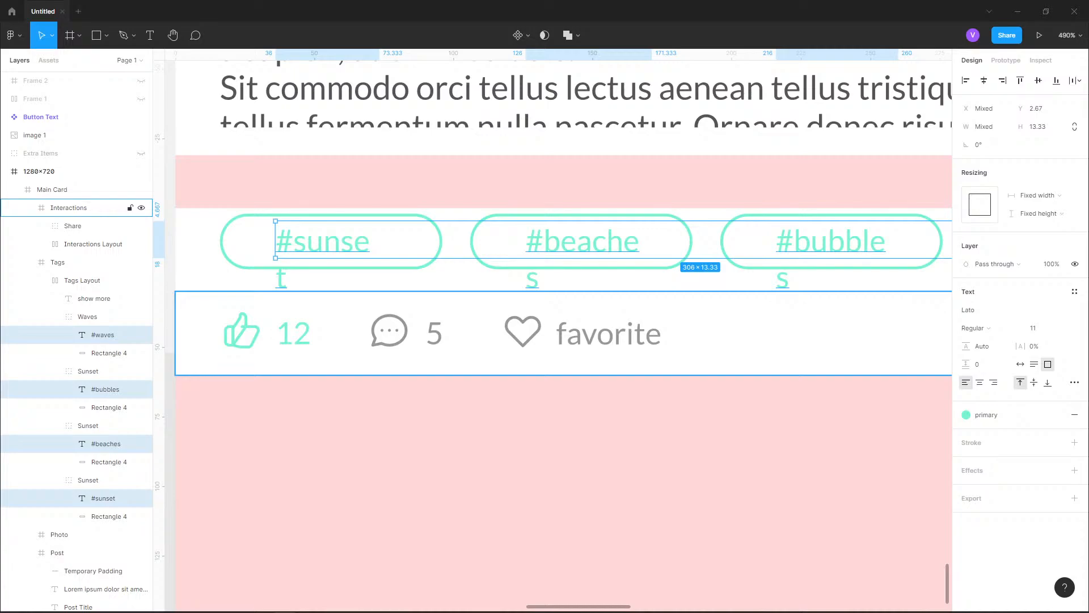
Stretch the #sunset text box to the pill's full width of 80 and centre its text horizontally
click(102, 498)
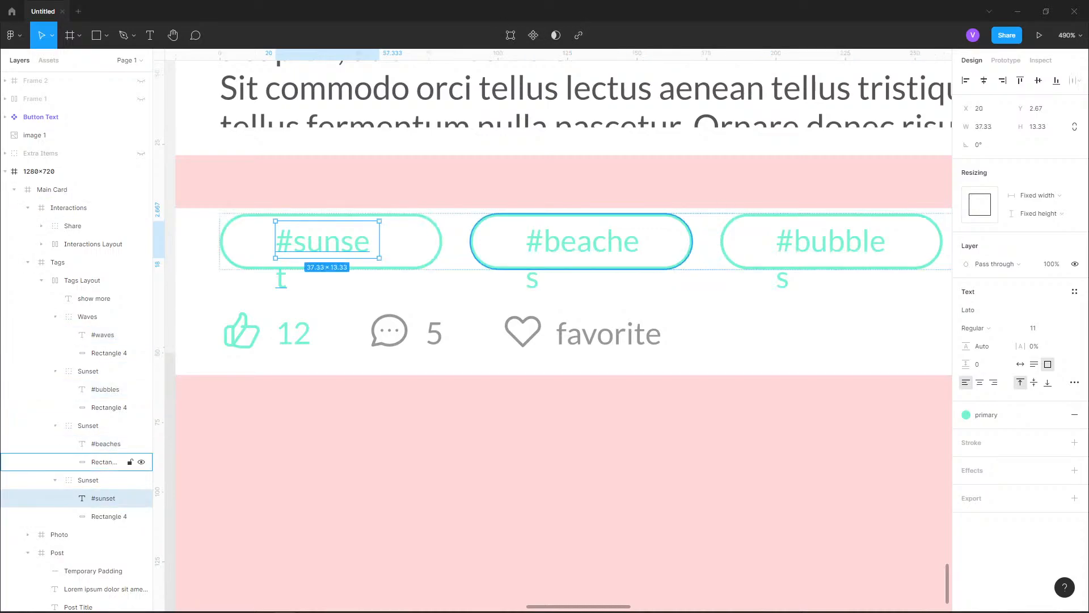
drag(275, 240, 254, 240)
drag(379, 240, 414, 240)
click(980, 382)
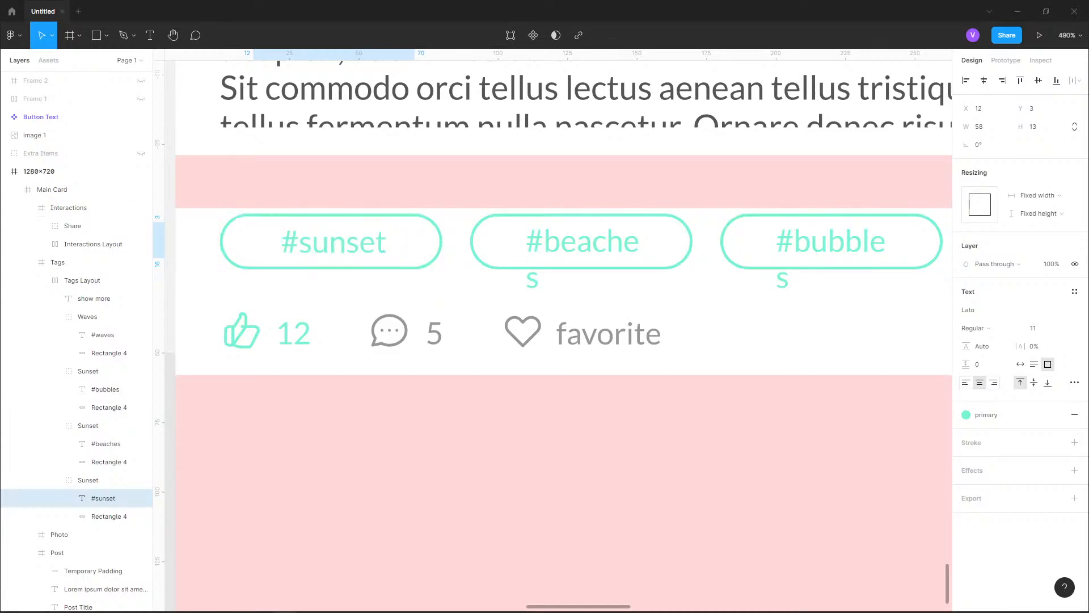
drag(253, 240, 220, 240)
drag(415, 240, 442, 240)
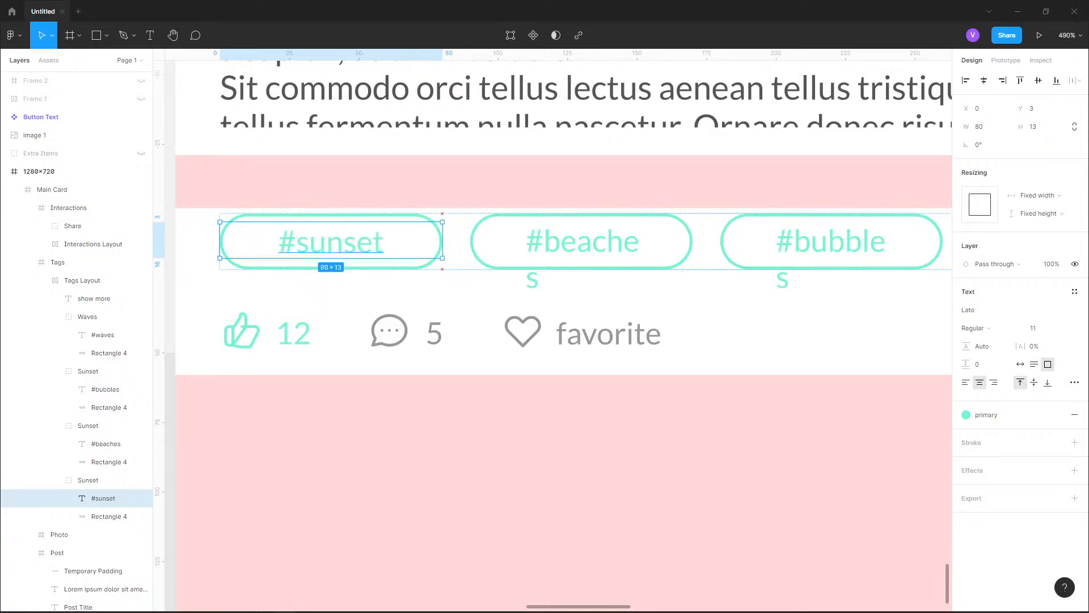
Set the #sunset label's font size to 12 and nudge it up to Y 2 within its pill
click(94, 426)
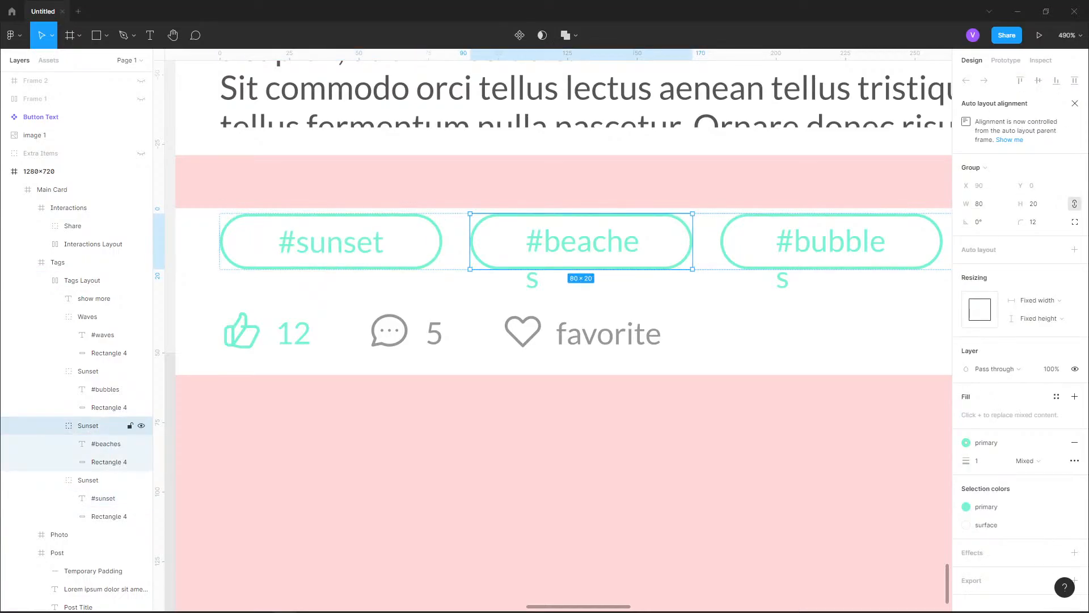
double_click(335, 242)
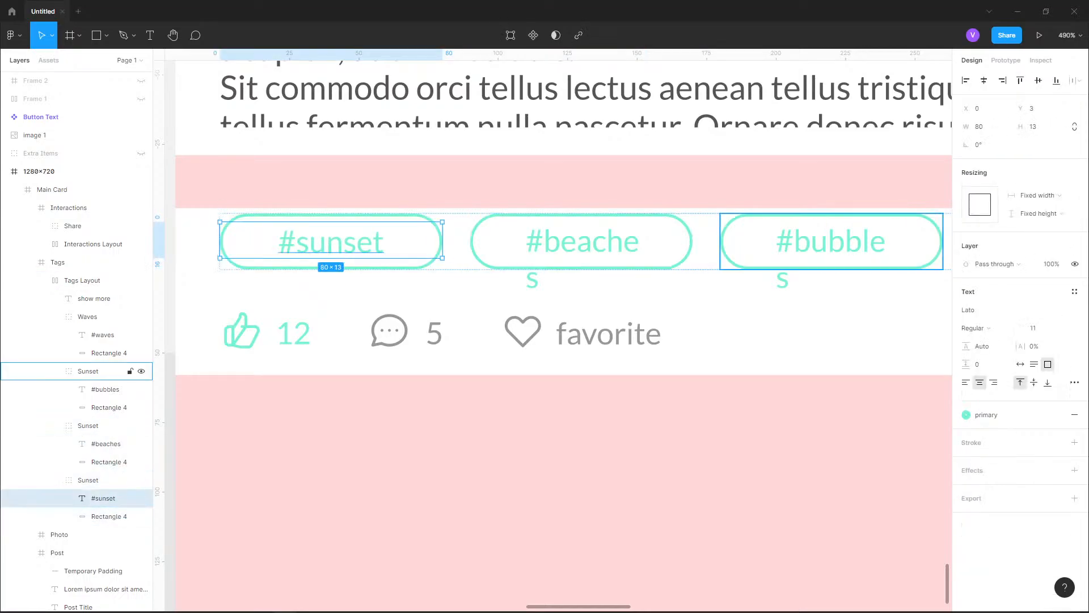
click(1040, 328)
text(12)
key(Return)
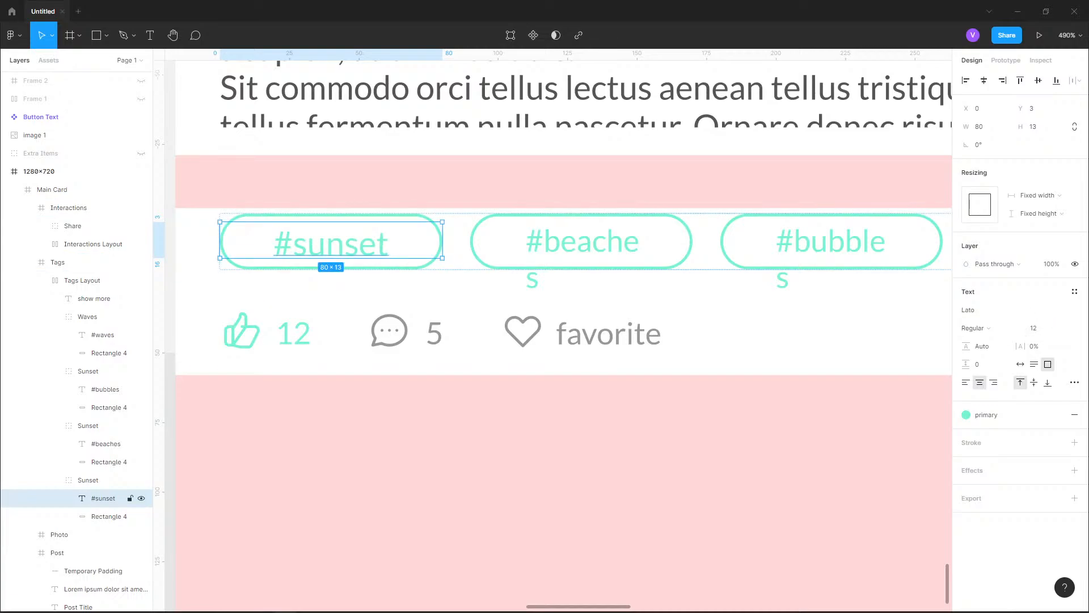
key(Up)
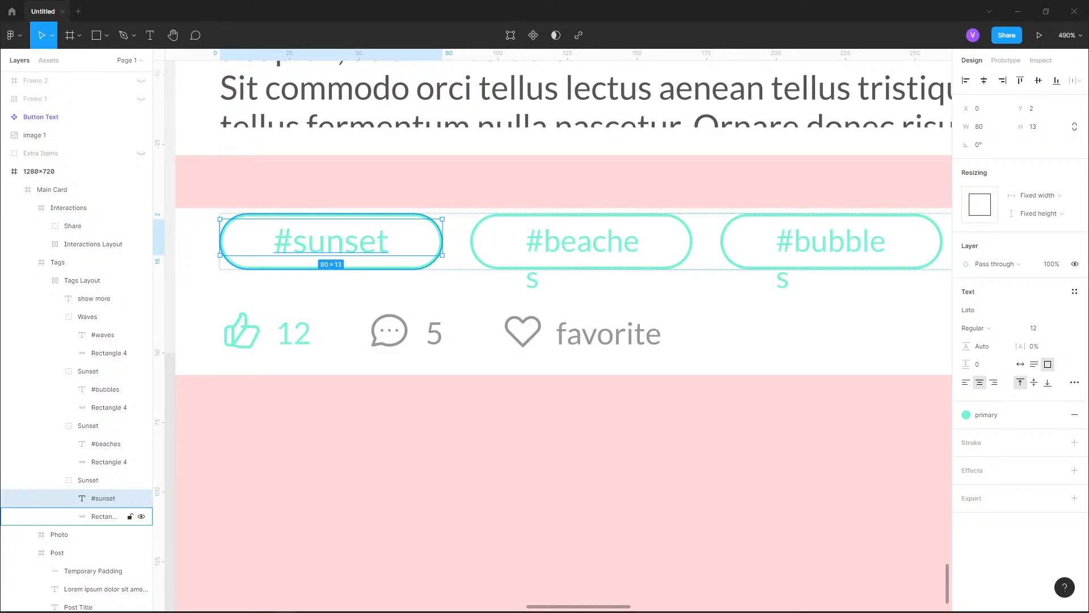
Stretch the #beaches text box to its pill's full width of 80 and centre the text horizontally
click(106, 444)
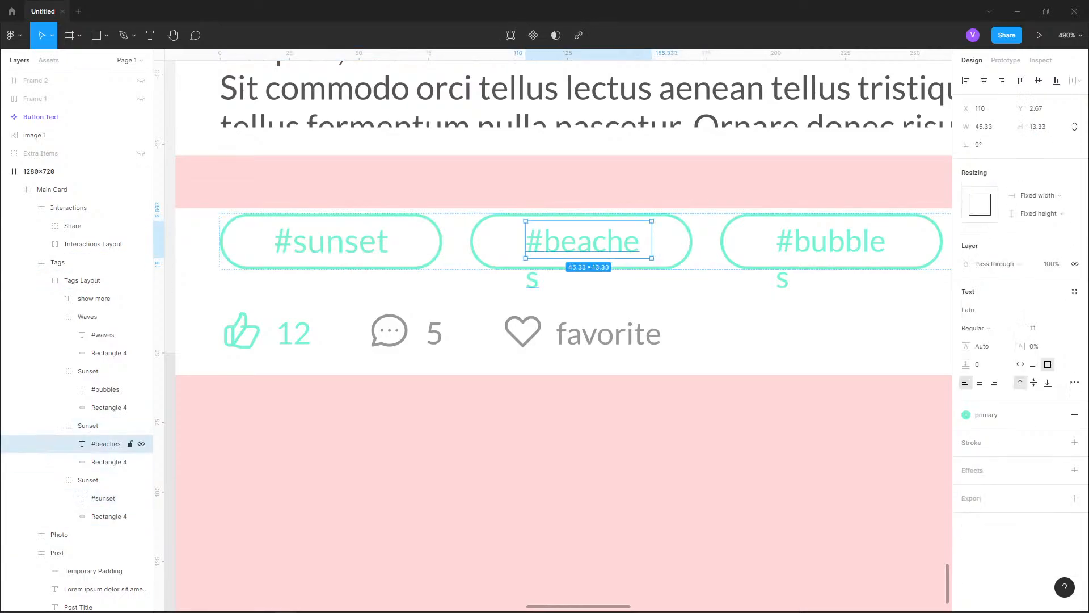
drag(526, 241, 469, 240)
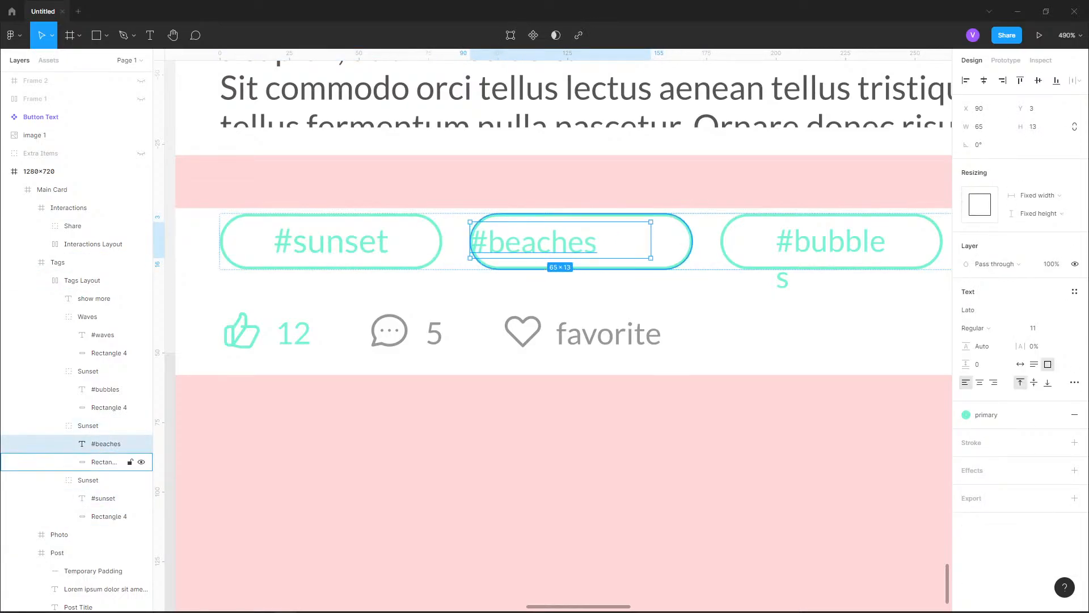
drag(651, 240, 693, 240)
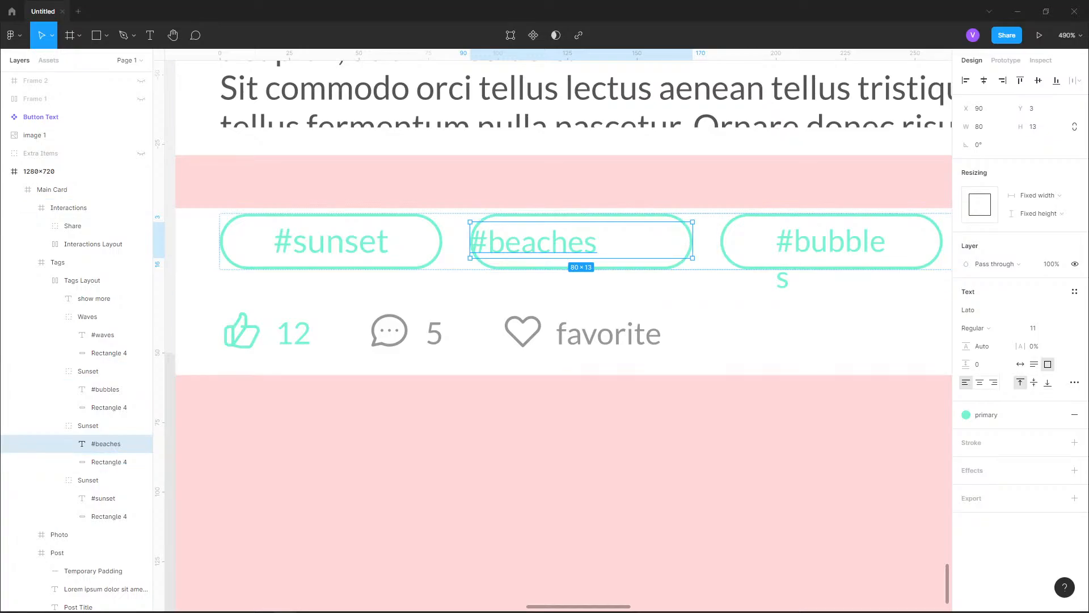
click(980, 383)
Stretch the #bubbles text box to its pill's full width of 80 and centre the text horizontally
drag(794, 318, 468, 361)
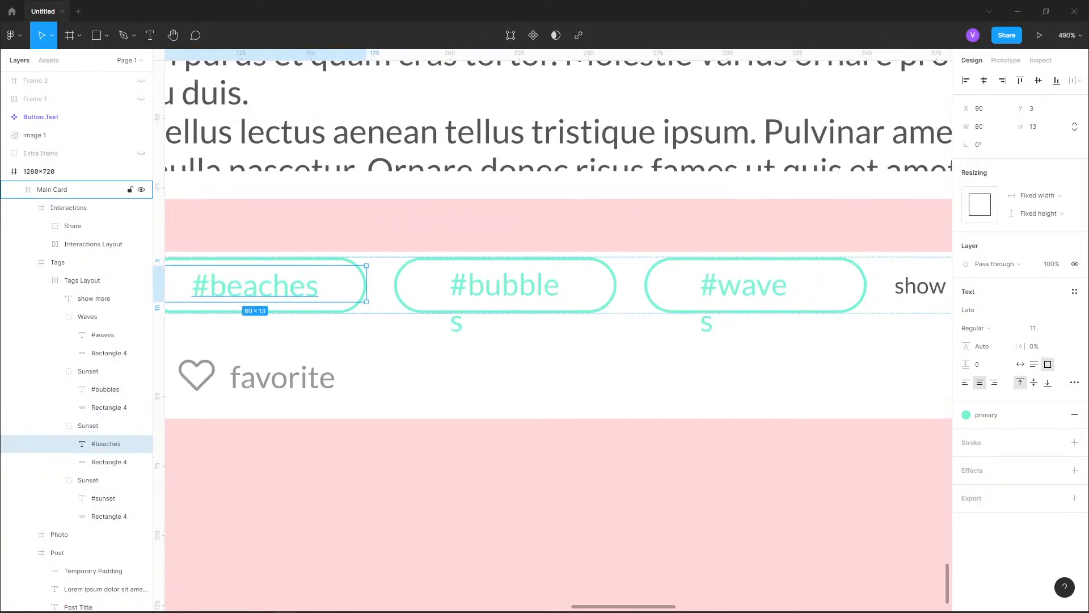
double_click(506, 286)
drag(450, 265, 394, 266)
drag(572, 266, 616, 265)
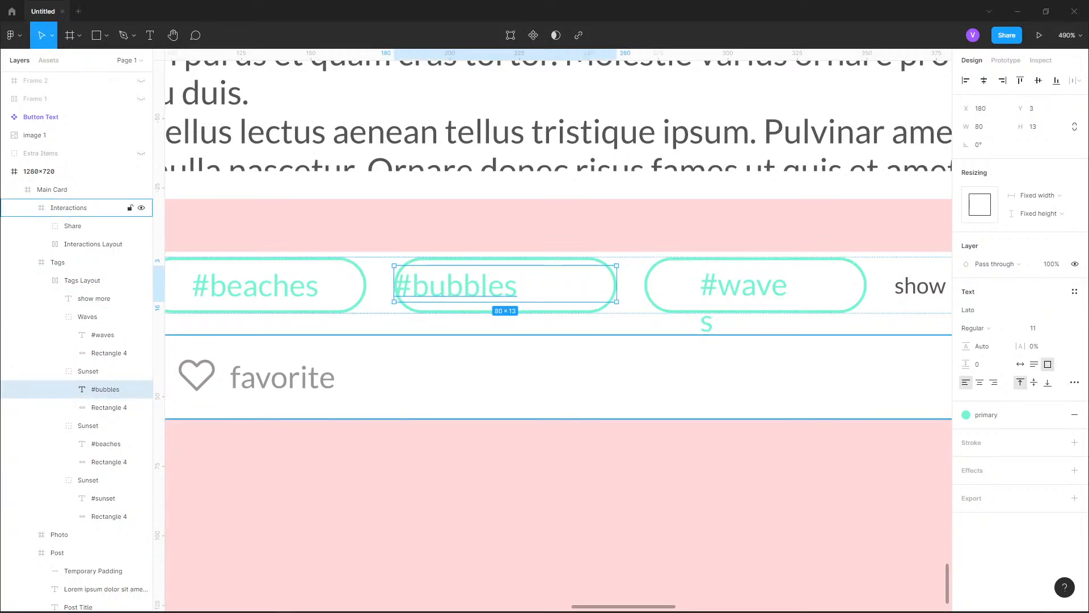
click(980, 382)
Stretch the #waves text box to its pill's full width of 80 and centre the text horizontally
click(87, 317)
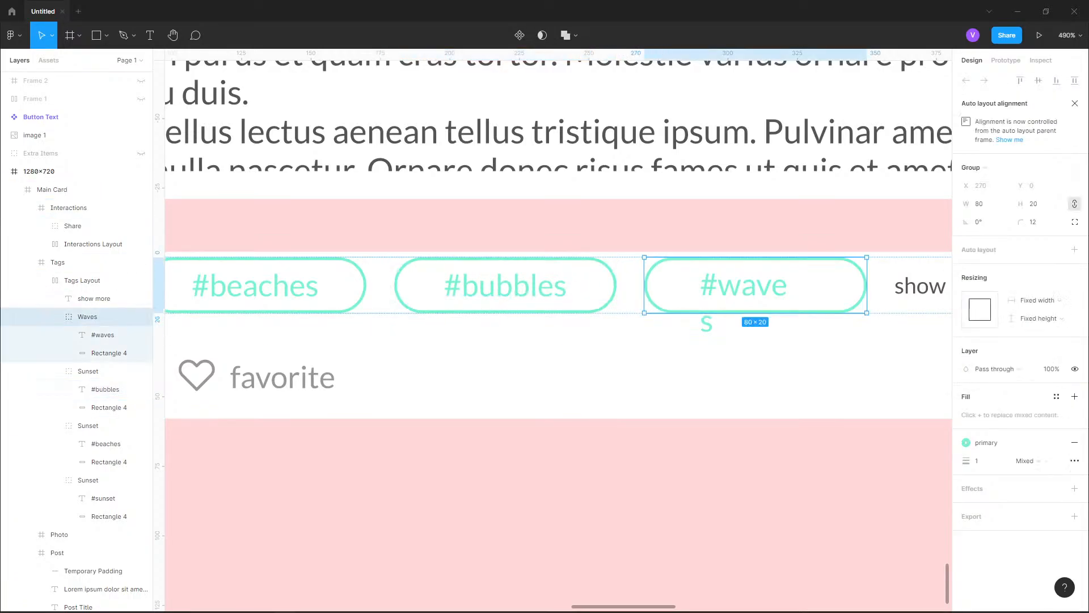
click(103, 335)
drag(701, 265, 645, 265)
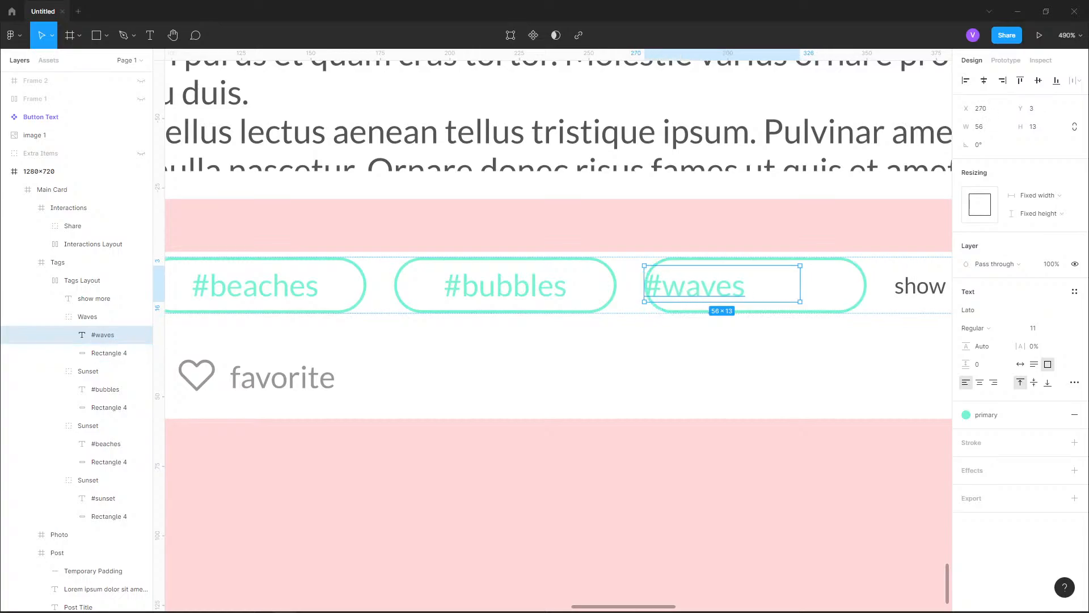
drag(800, 265, 867, 266)
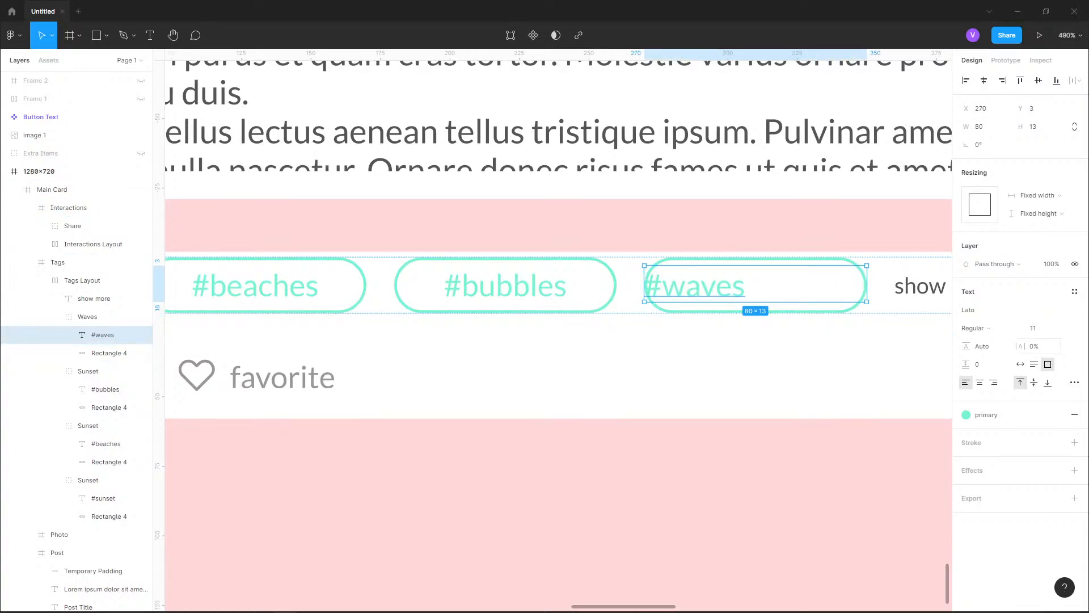
click(980, 382)
scroll(677, 264, down, 2)
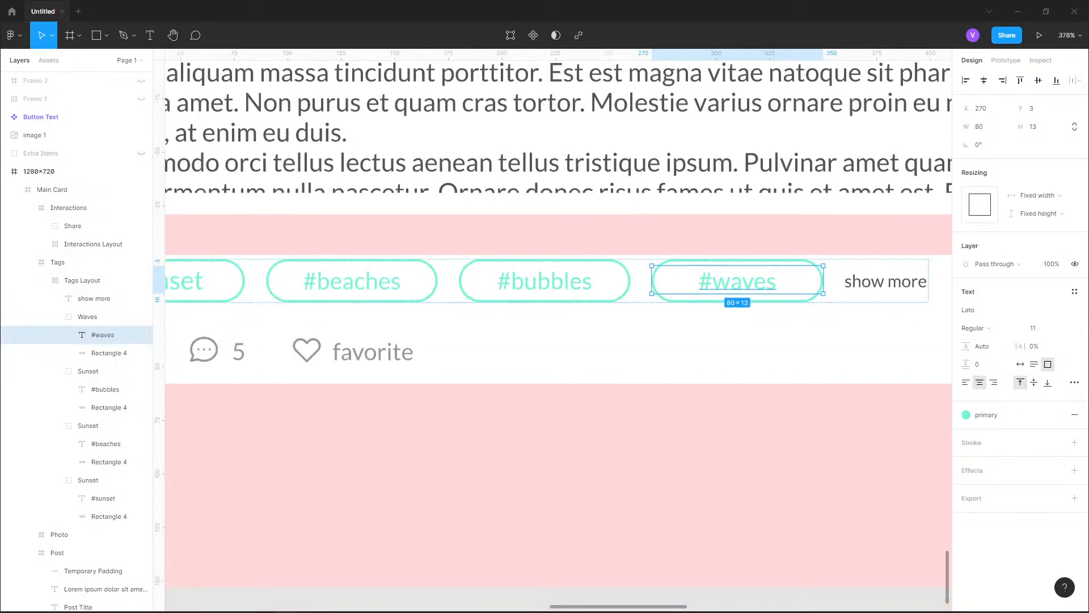
Clear the selection and collapse the Waves group, the three Sunset groups and the Tags Layout frame in the layer list
scroll(677, 264, down, 1)
scroll(677, 263, down, 3)
click(678, 421)
drag(676, 272, 665, 327)
scroll(339, 307, up, 3)
scroll(497, 283, up, 4)
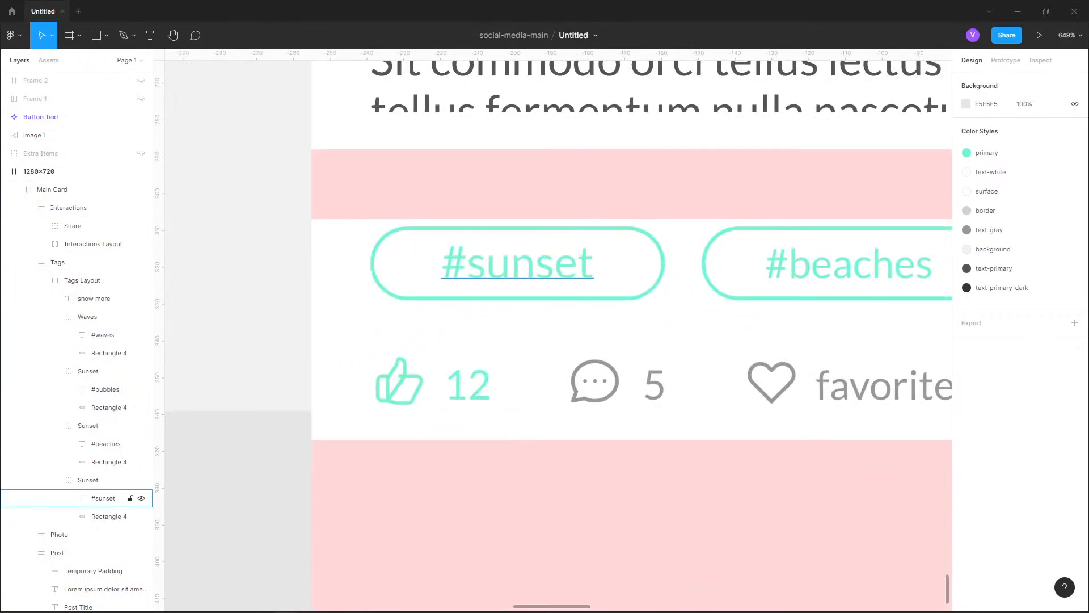
click(55, 317)
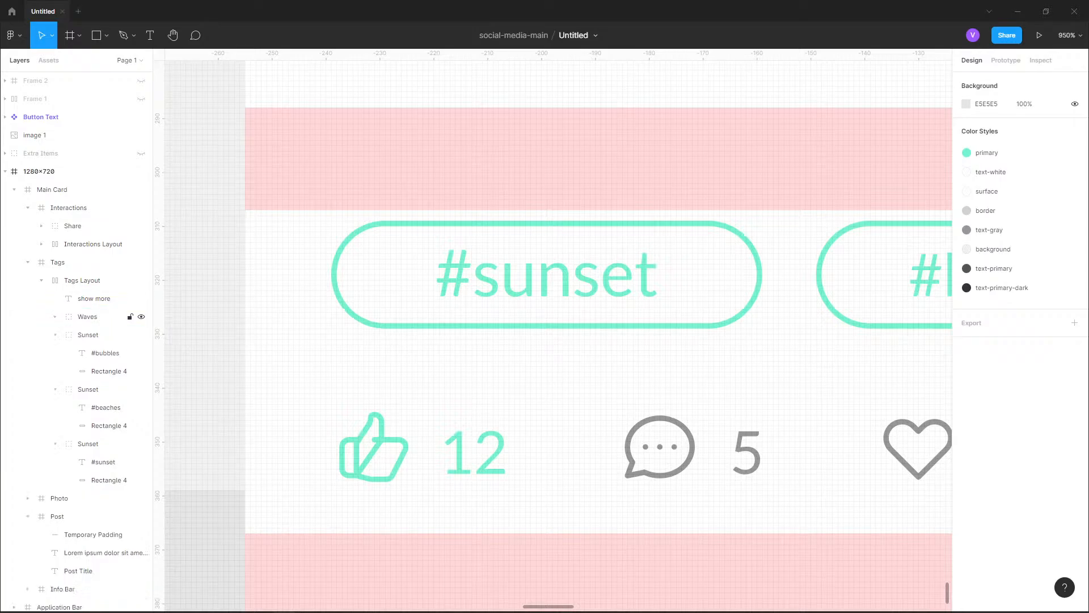
click(55, 334)
click(55, 353)
click(55, 371)
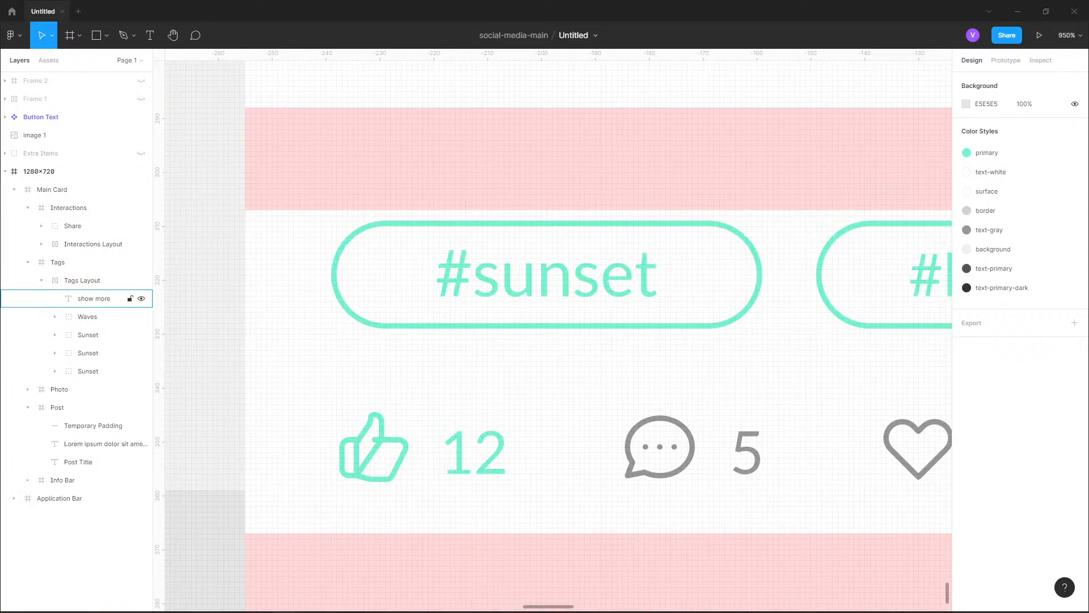
click(41, 280)
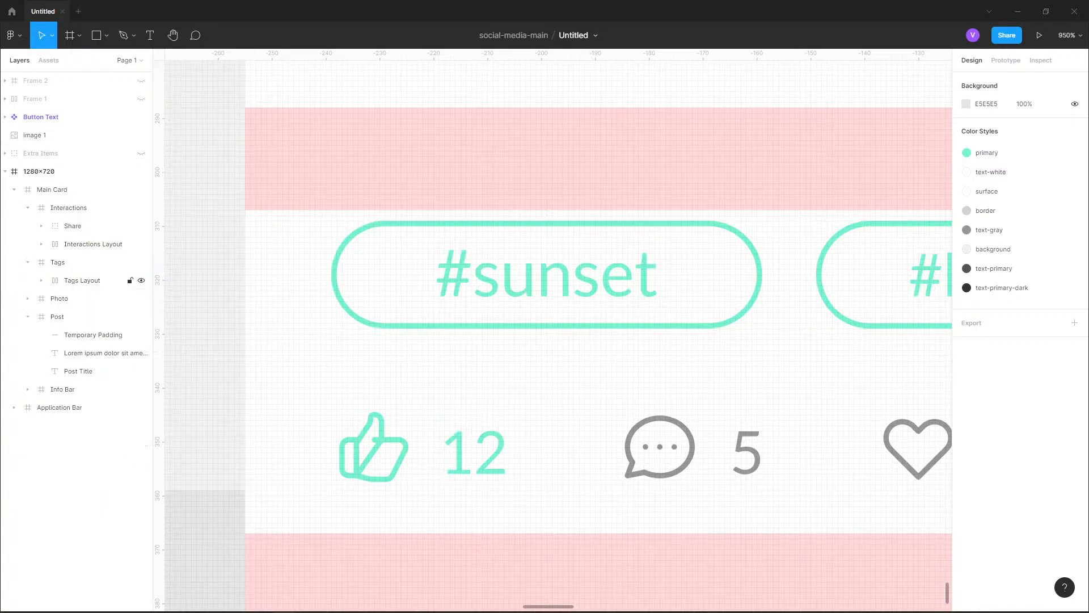
Measure the Tags Layout row's spacing inside the Tags frame and nudge the row down to Y 5
click(83, 280)
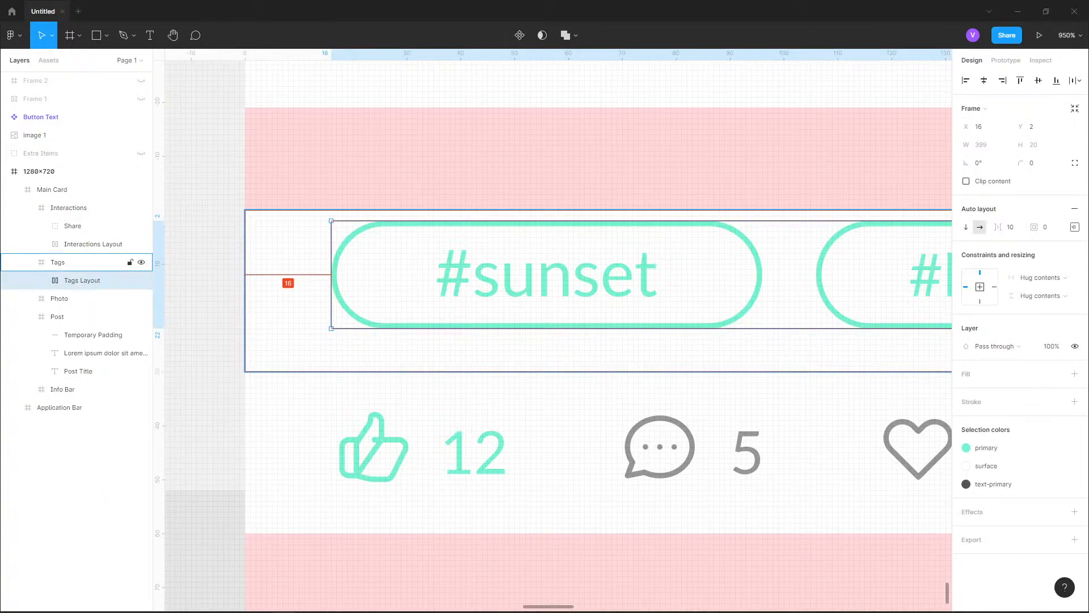
ctrl+scroll(296, 302, down, 5)
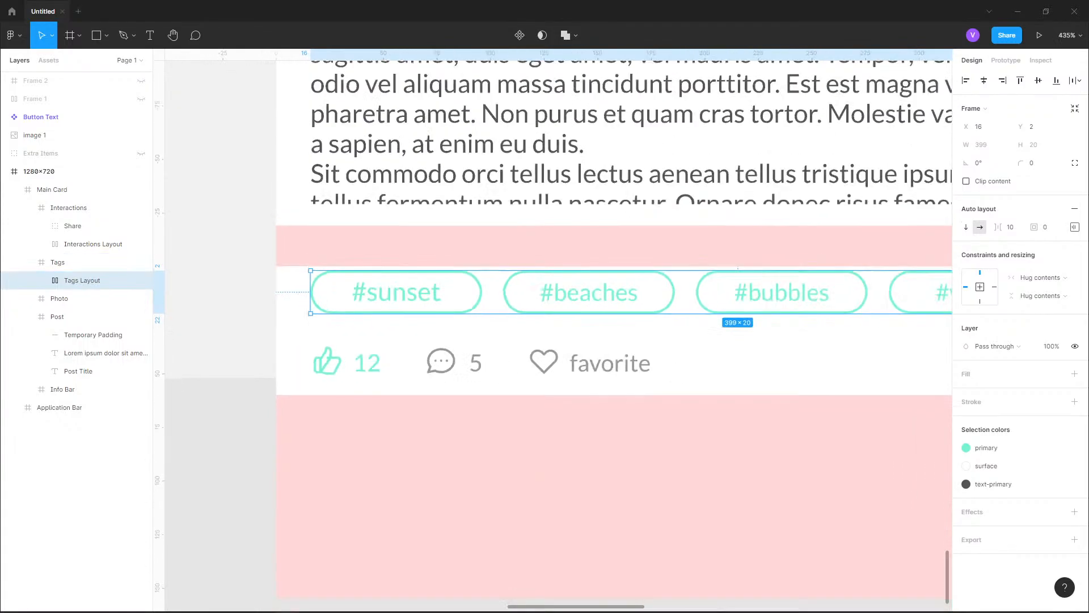
key(alt)
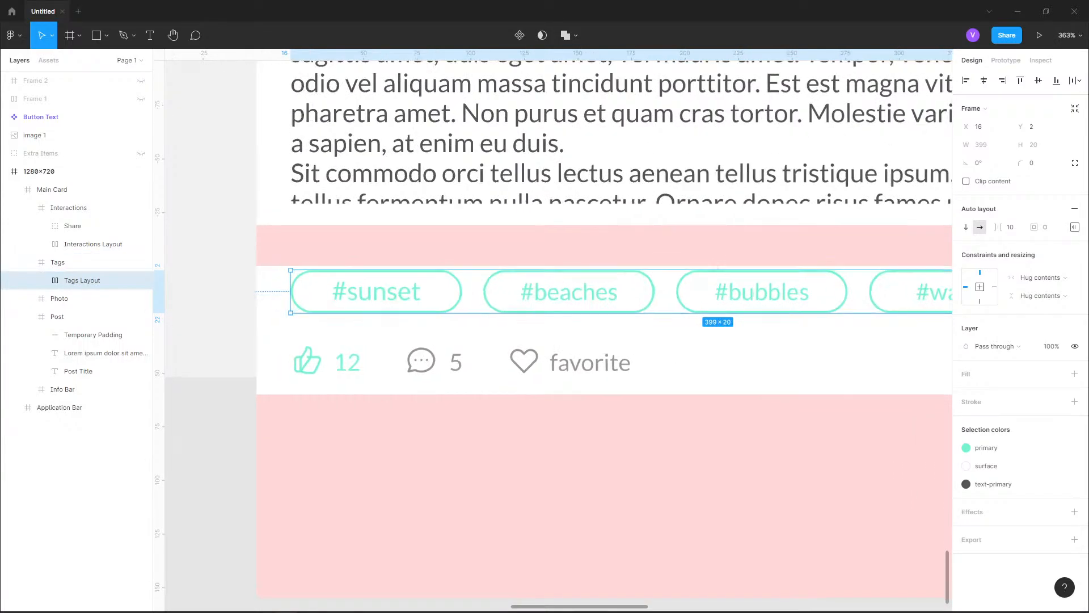
ctrl+scroll(772, 309, up, 6)
key(alt)
key(alt)
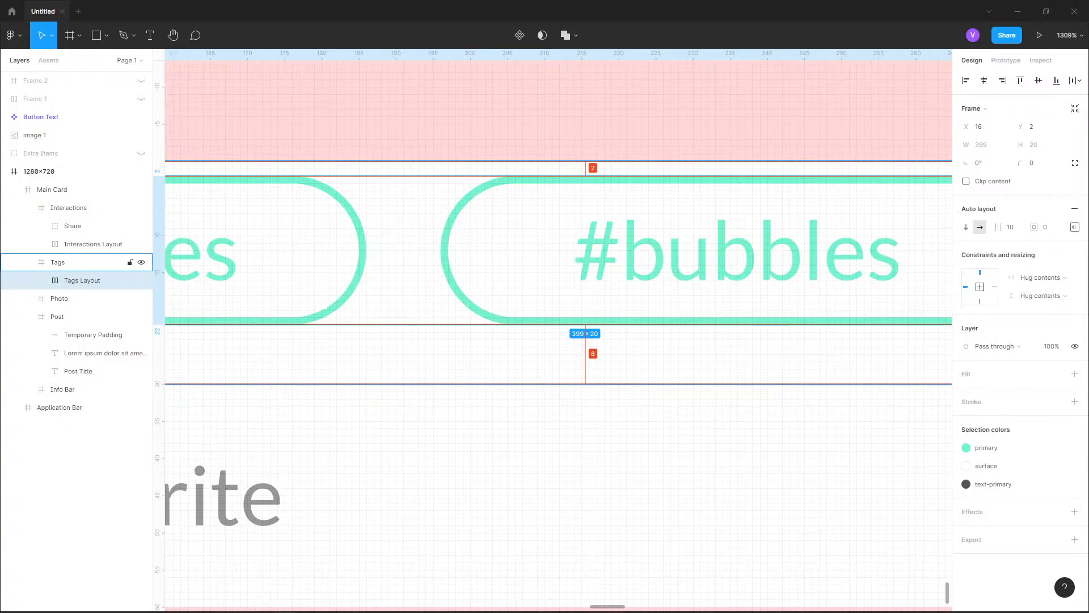
key(Down)
key(Down)
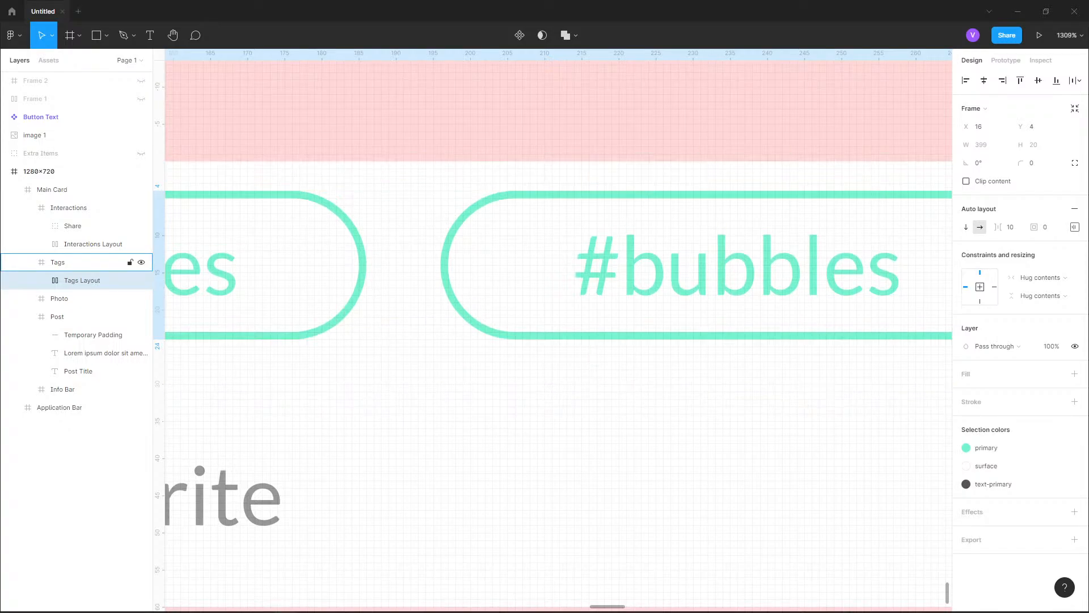
key(Down)
scroll(694, 275, down, 8)
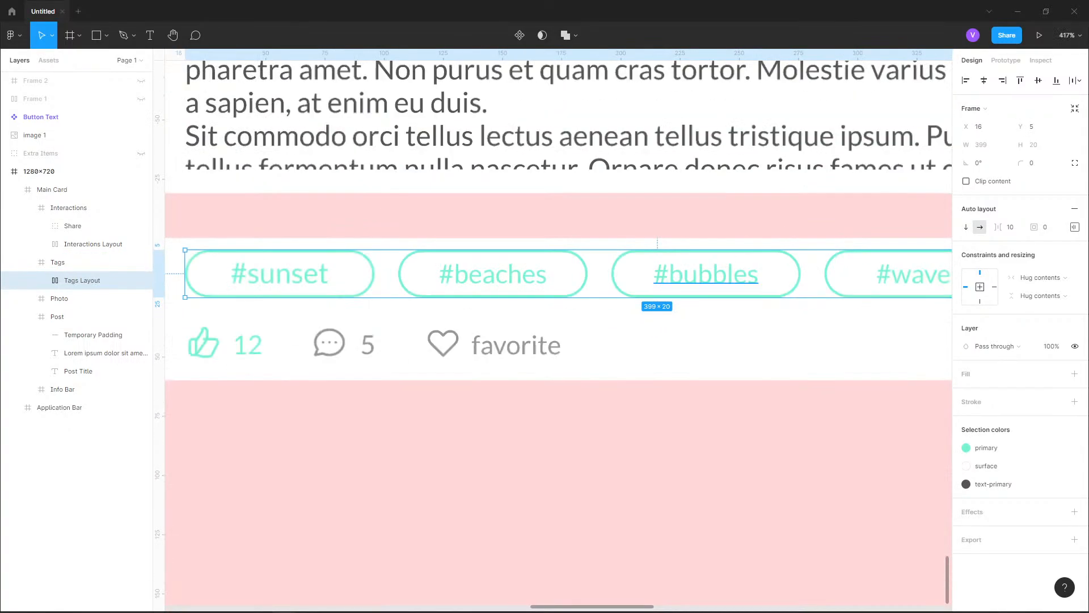
scroll(245, 271, up, 5)
key(alt)
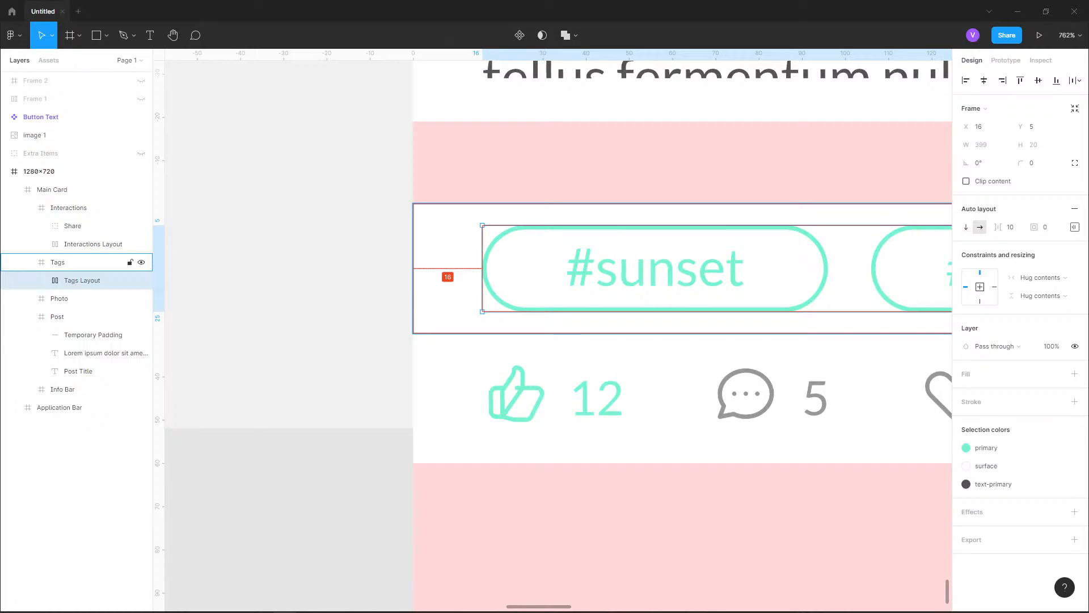
click(248, 199)
Set the font size of the "show more" label at the end of the tags row to 12
scroll(248, 200, down, 5)
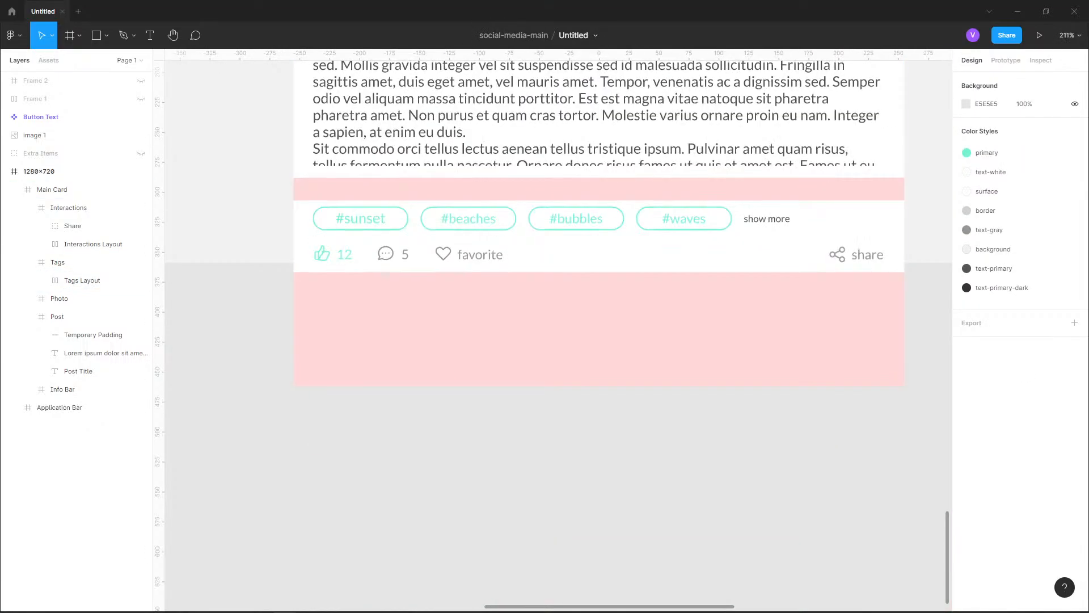
scroll(584, 334, up, 4)
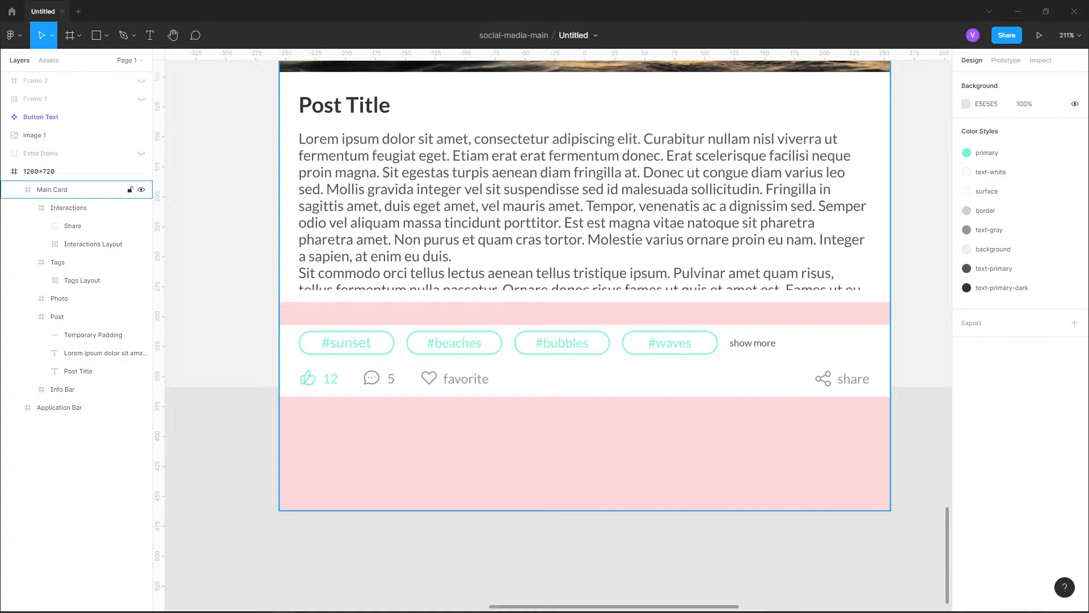
double_click(762, 345)
double_click(762, 344)
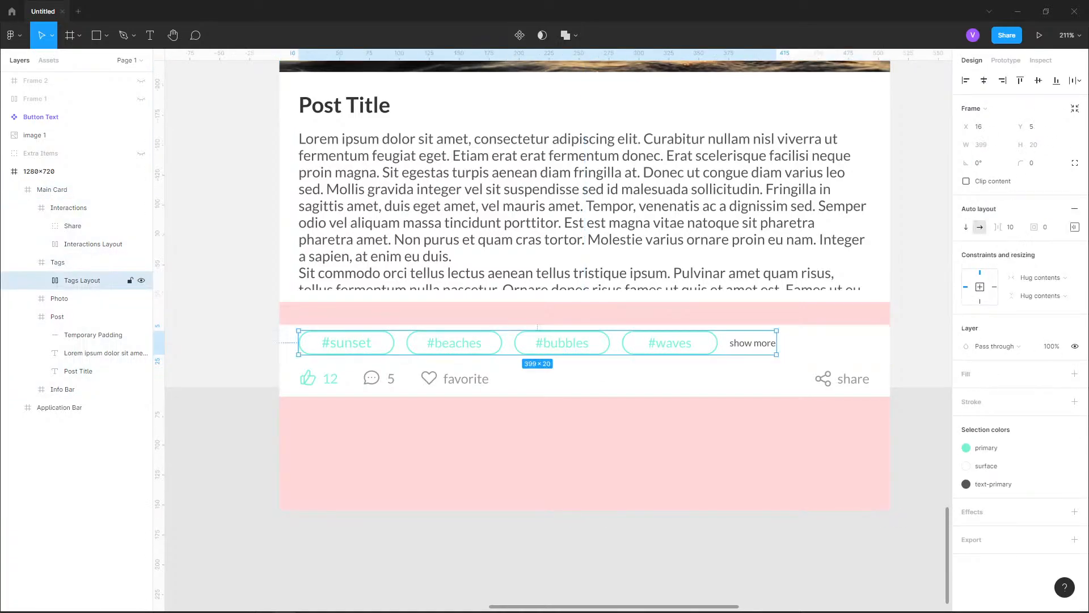
scroll(762, 345, up, 1)
scroll(766, 345, up, 5)
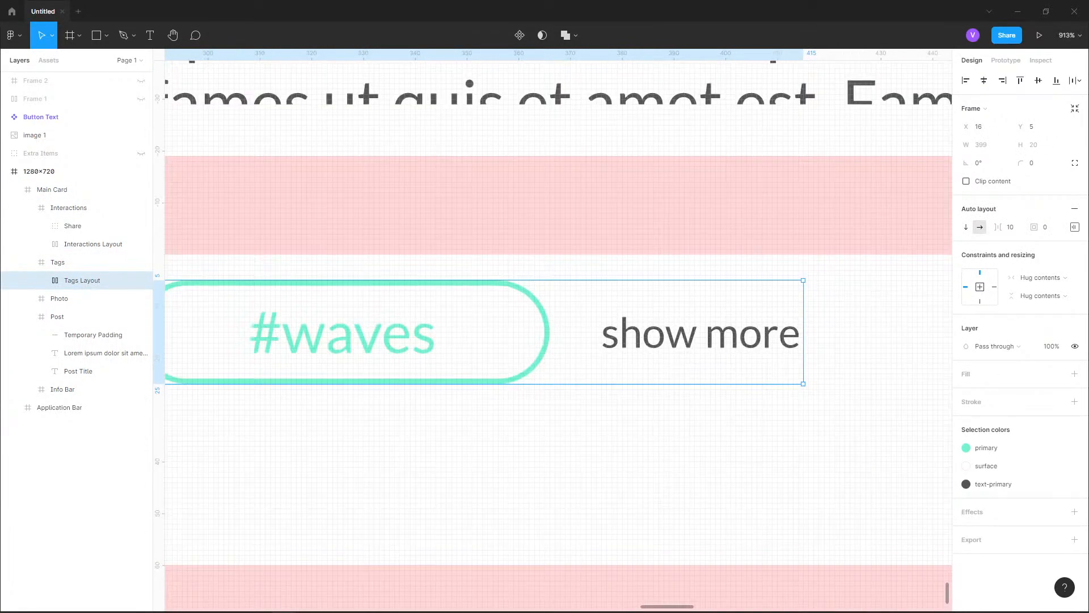
double_click(766, 345)
click(1037, 387)
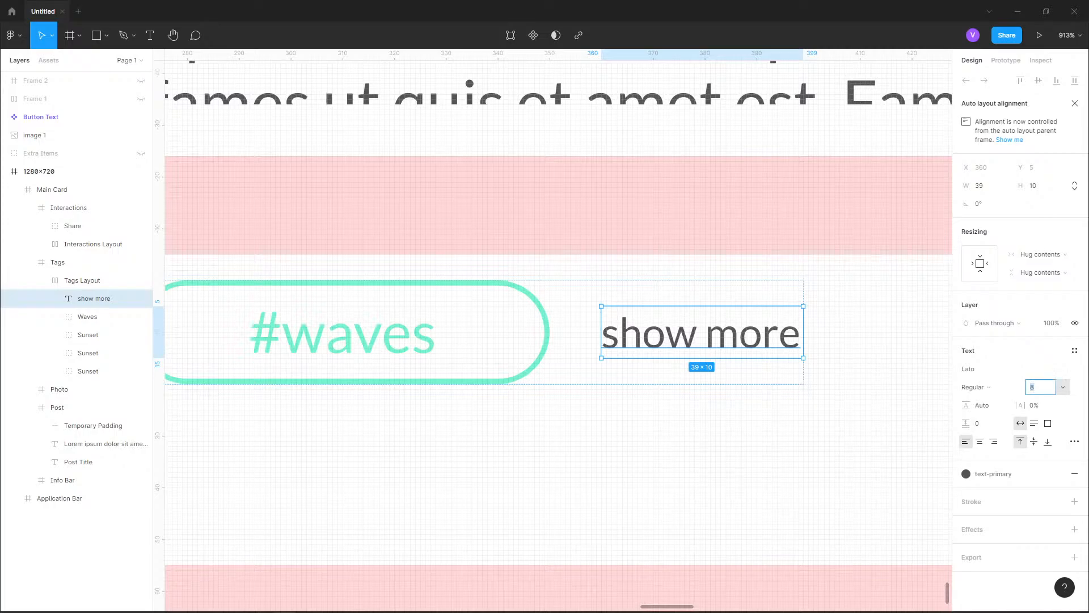
text(12)
key(Return)
Select the Interactions frame beneath the tags row
click(68, 207)
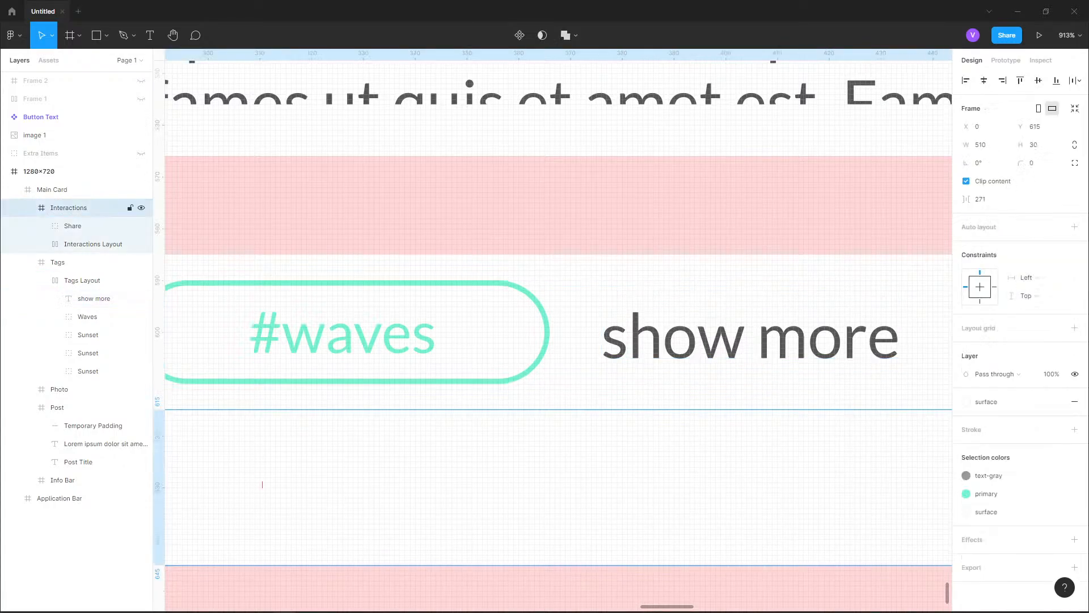
key(shift+2)
drag(491, 519, 587, 477)
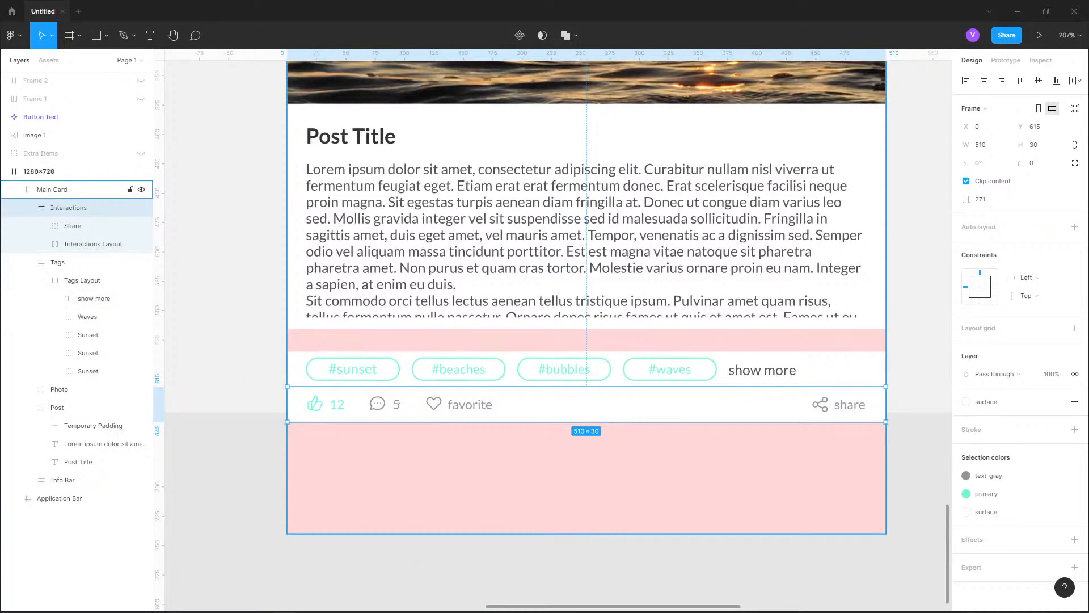
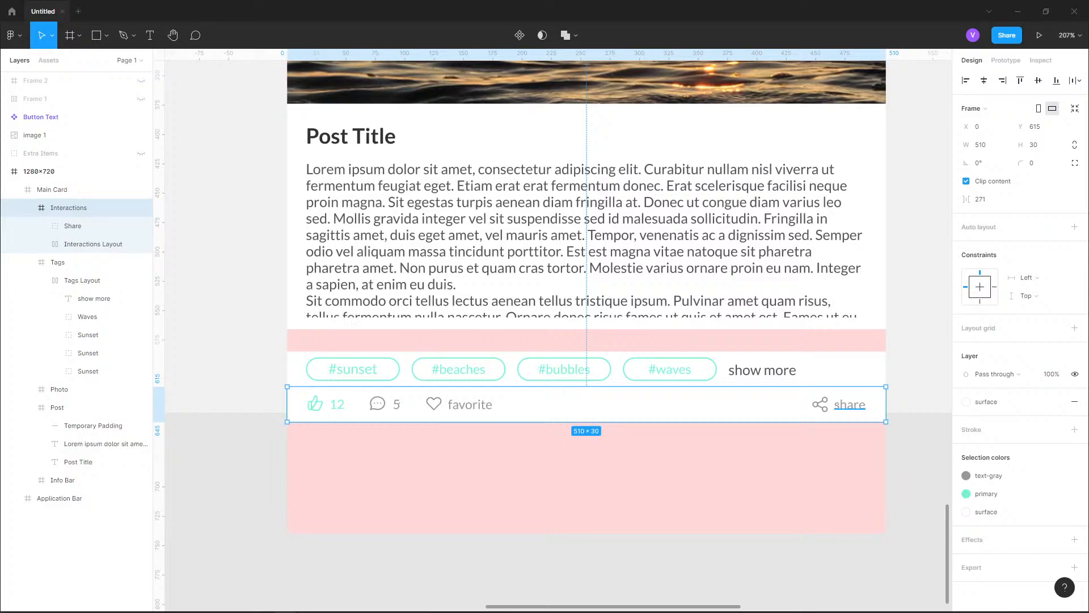
Set the font size of the "show more" label at the end of the tags row to 11
scroll(753, 370, up, 5)
click(753, 371)
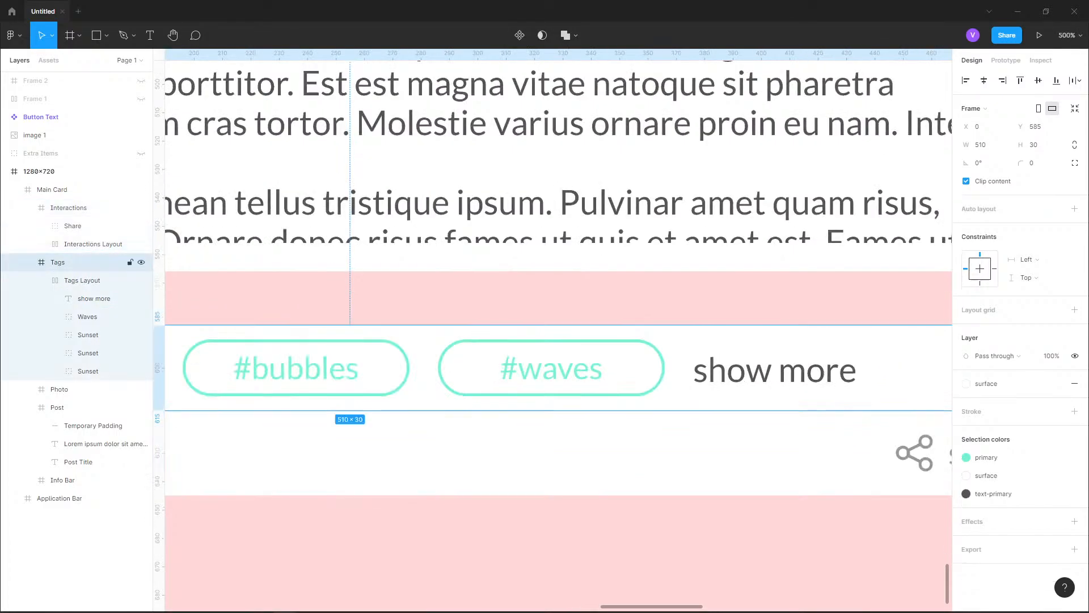
double_click(753, 371)
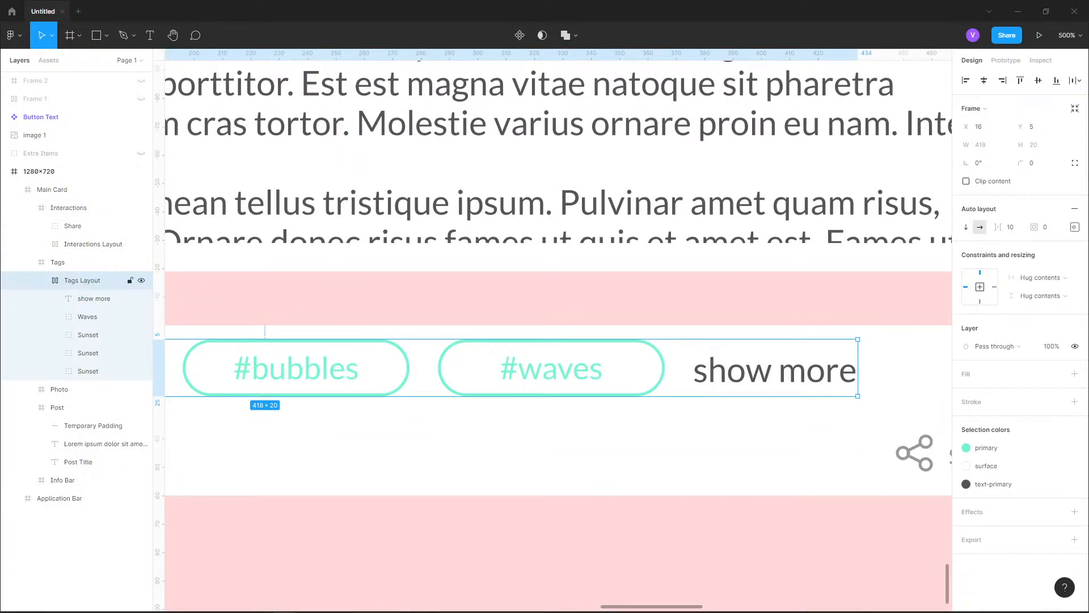
double_click(753, 370)
click(1063, 387)
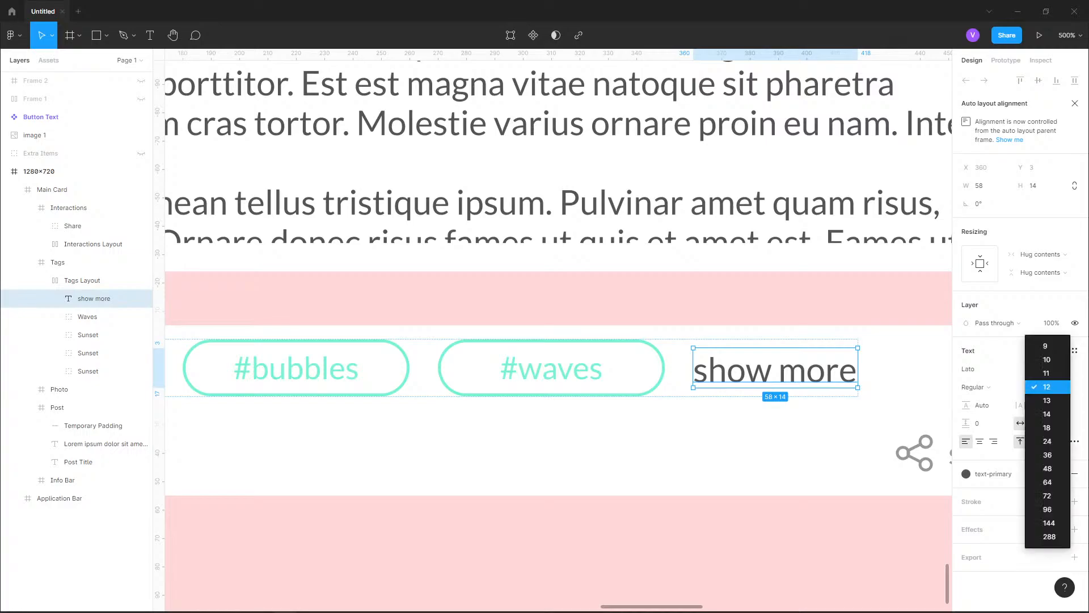
click(1047, 373)
Try font size 12 on the #waves and #bubbles tag labels
double_click(552, 369)
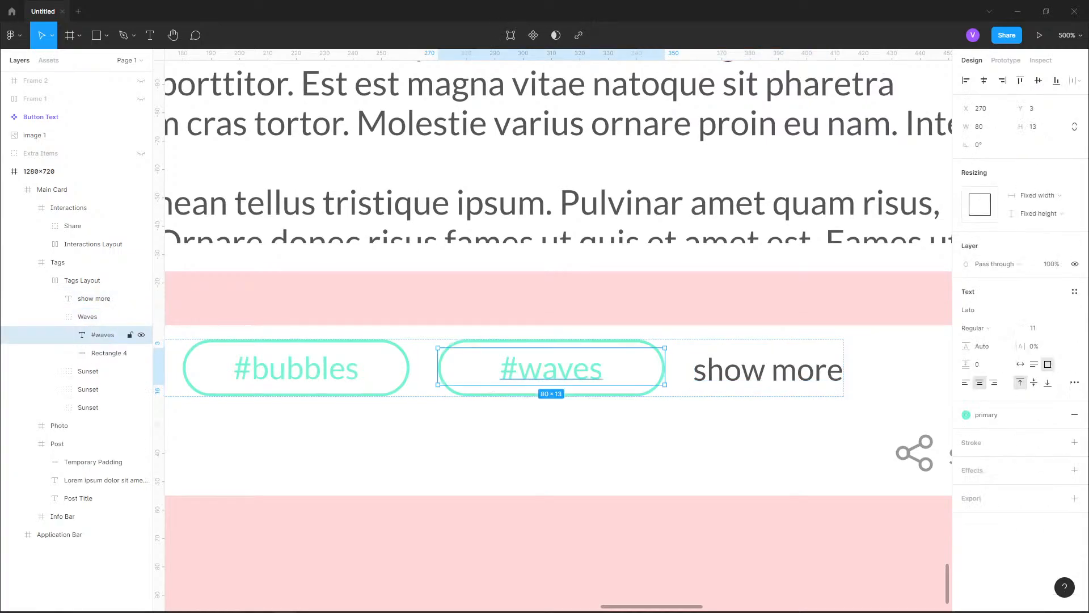
click(1034, 328)
text(12)
key(Return)
double_click(296, 369)
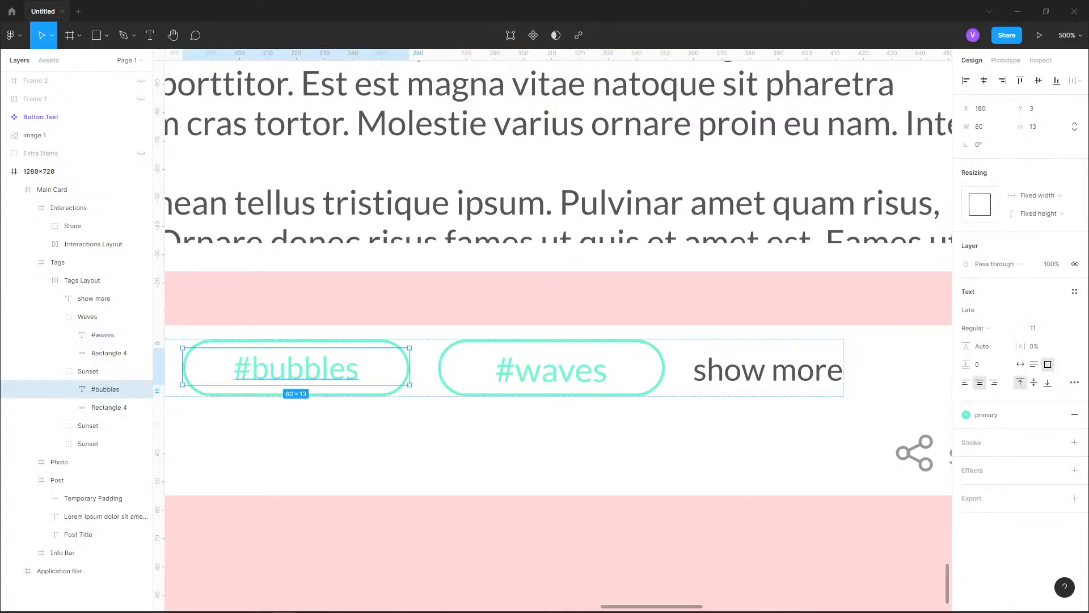
click(1034, 328)
text(12)
key(Return)
Return the #bubbles and #waves tag labels to font size 11
click(1033, 328)
text(1)
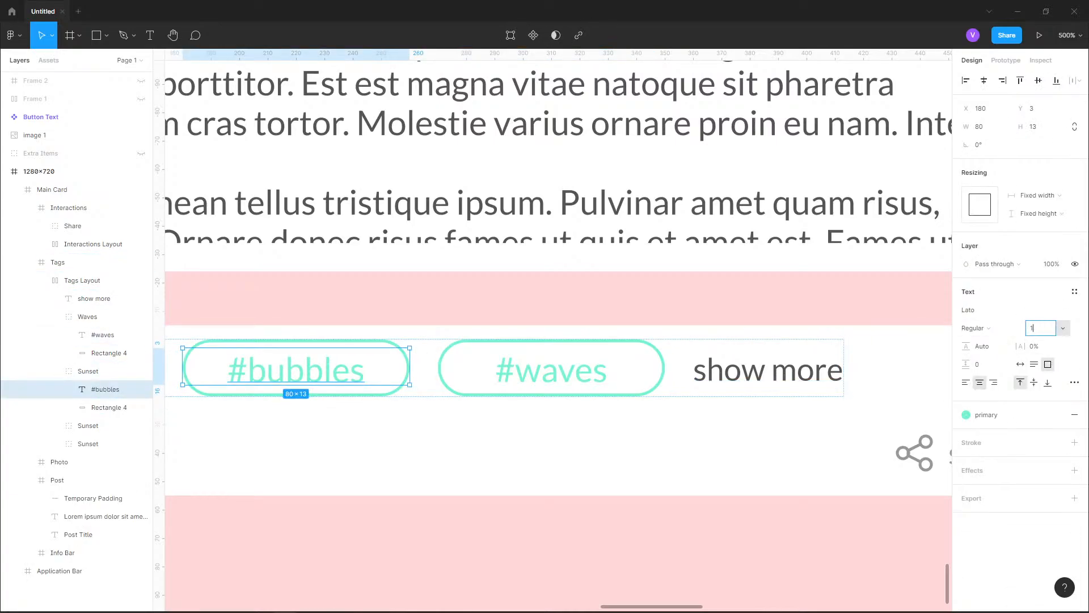
key(Return)
click(103, 335)
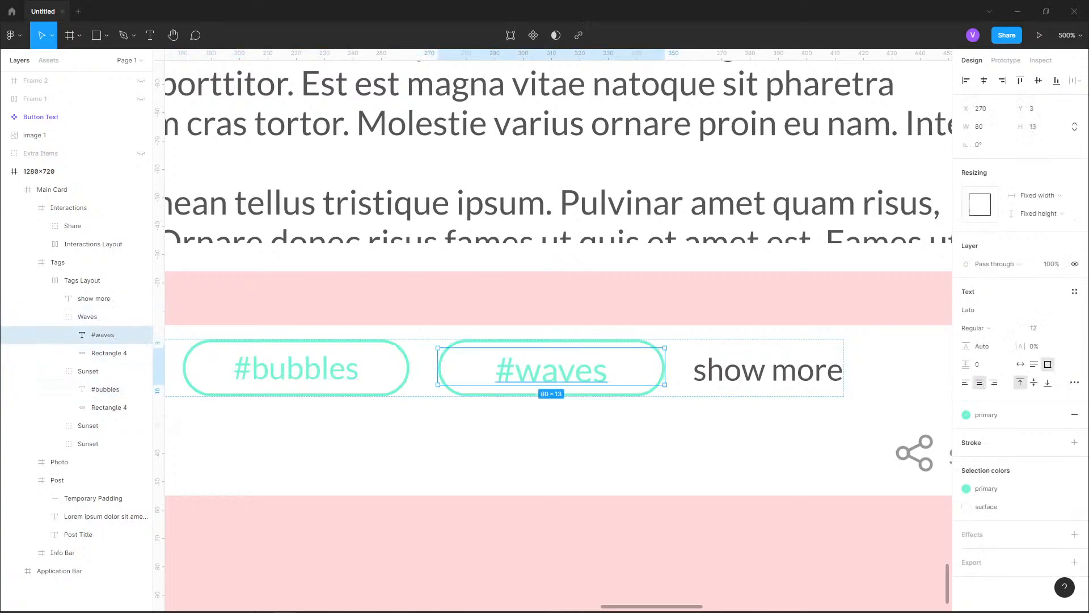
click(1038, 328)
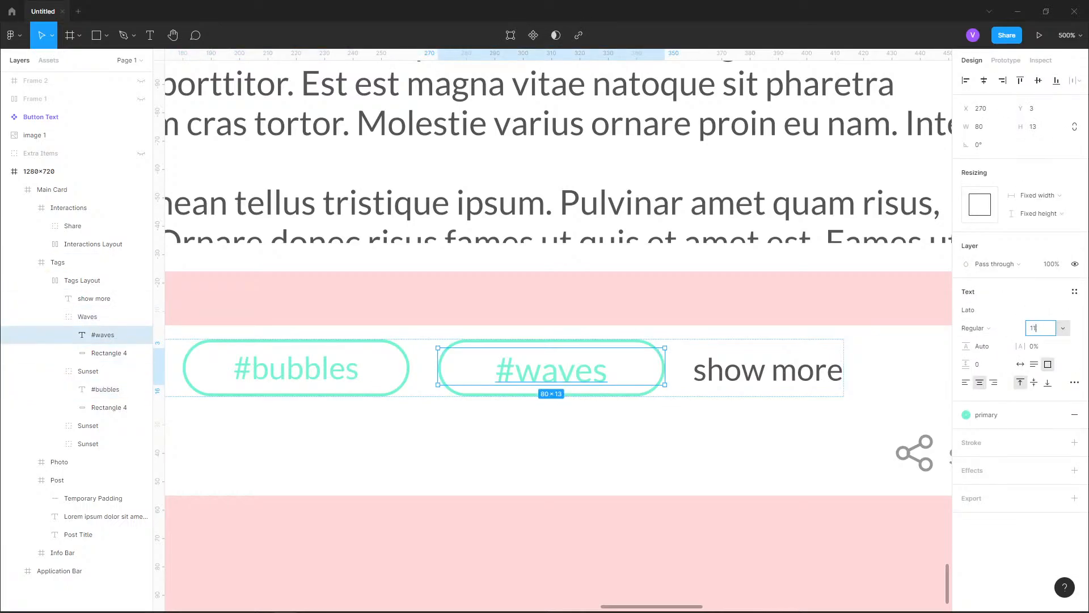
key(Return)
Check the font size of the "show more" and #beaches labels and set the #sunset label's font size to 11
click(95, 299)
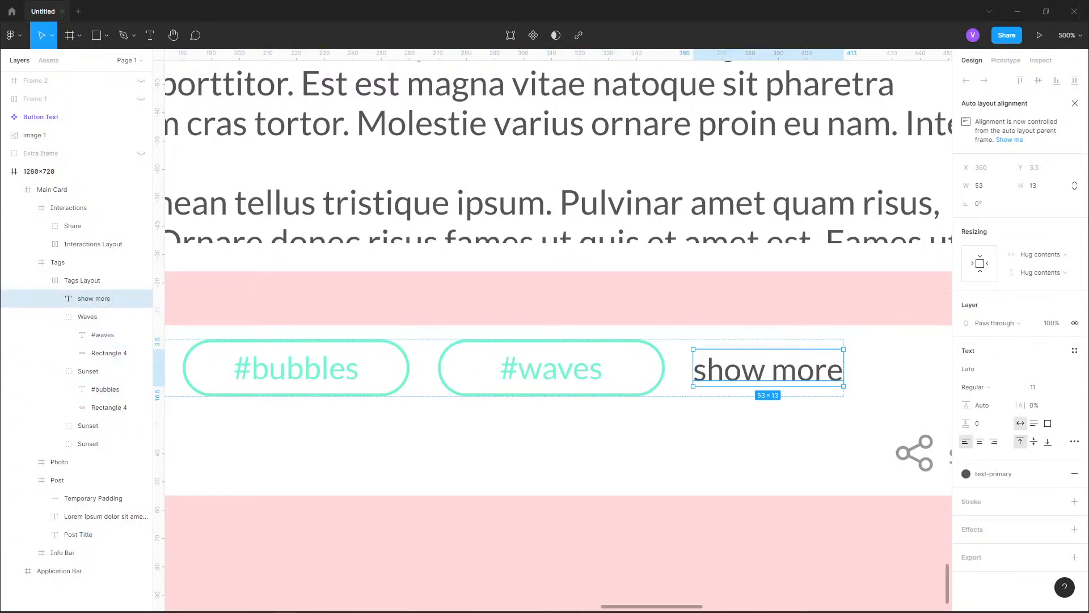
scroll(559, 329, left, 10)
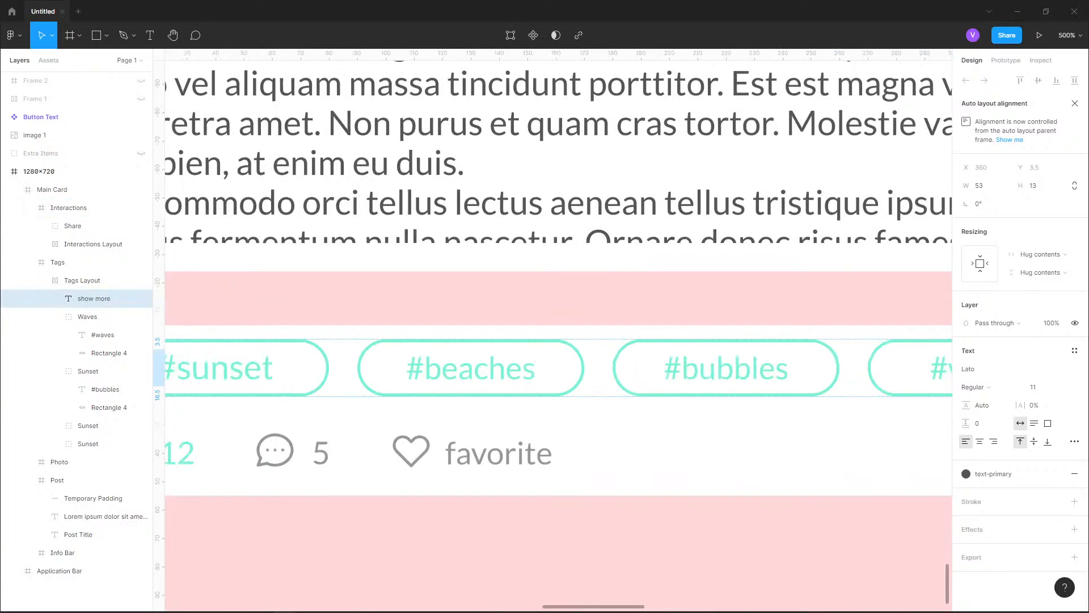
scroll(568, 369, left, 2)
double_click(568, 368)
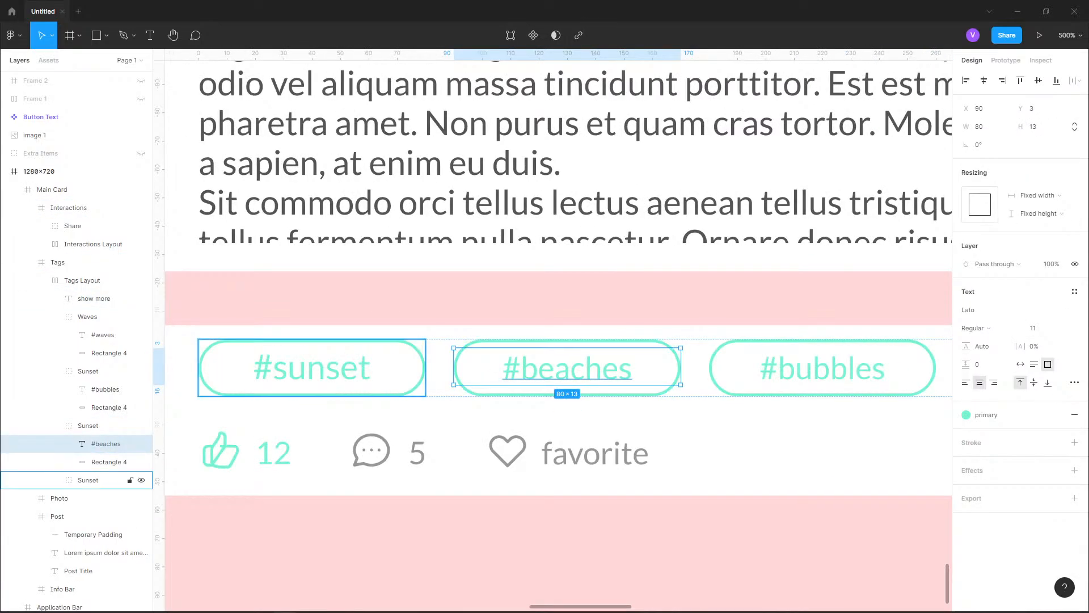
double_click(313, 369)
click(1043, 328)
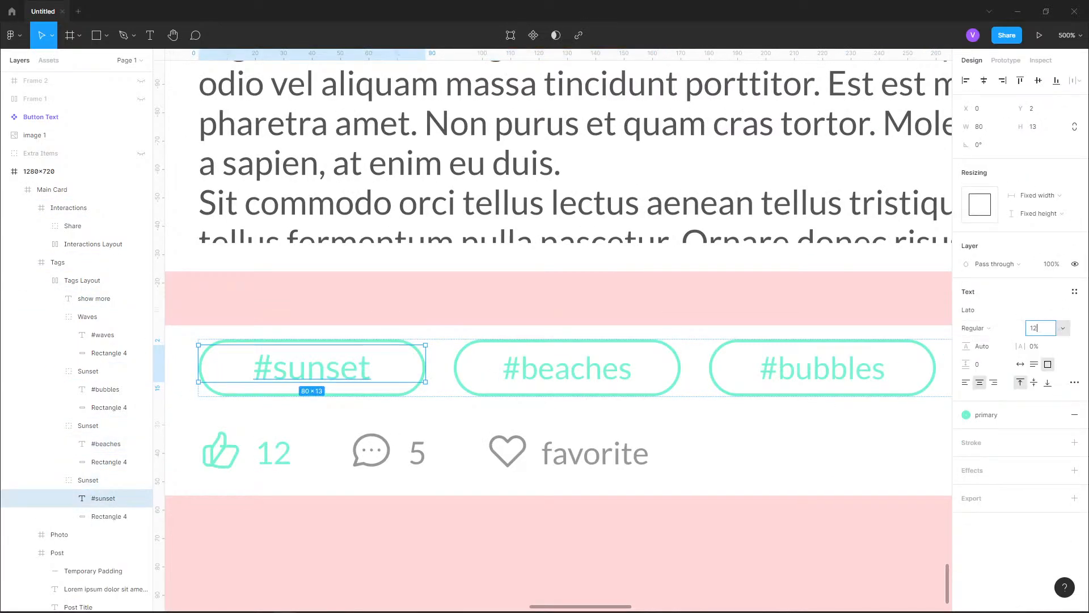
key(Return)
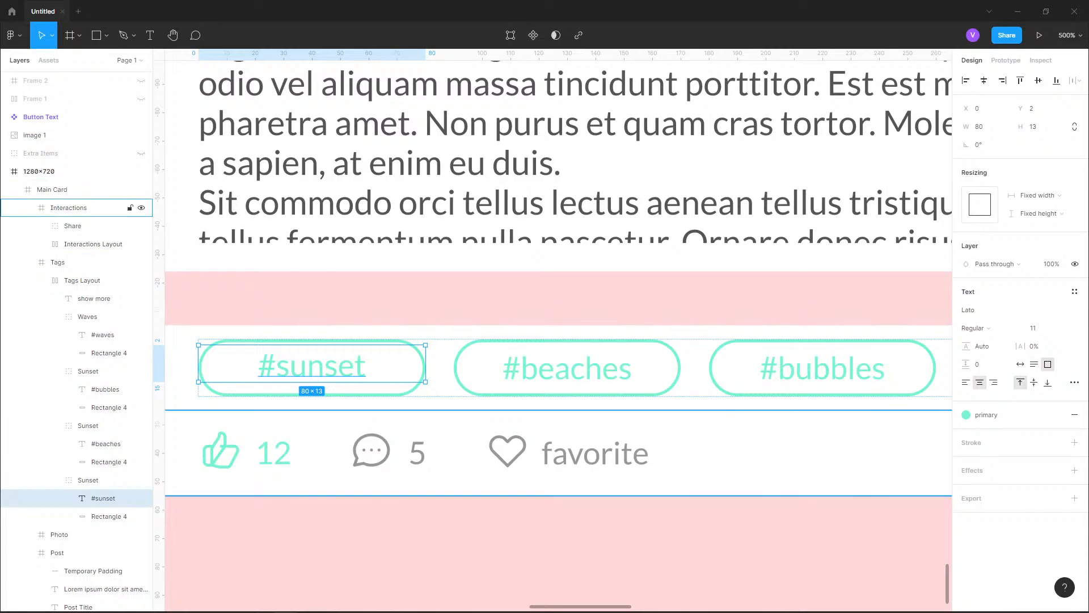
Examine the #beaches and #bubbles tags and compare the tags row with the interactions row inside the Main Card
click(567, 368)
double_click(568, 368)
double_click(823, 369)
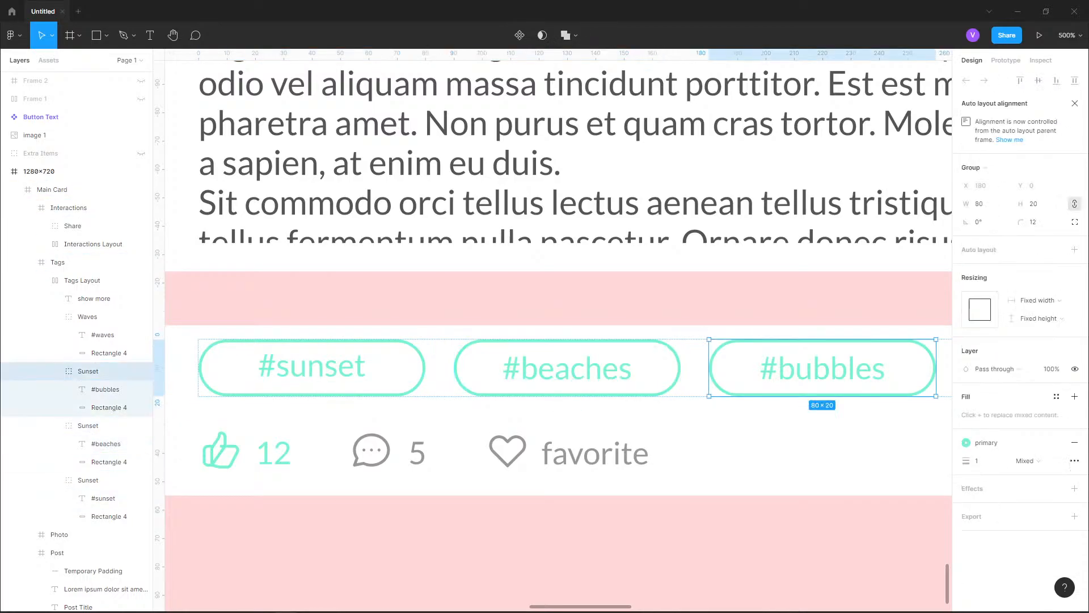
click(795, 539)
scroll(461, 367, down, 2)
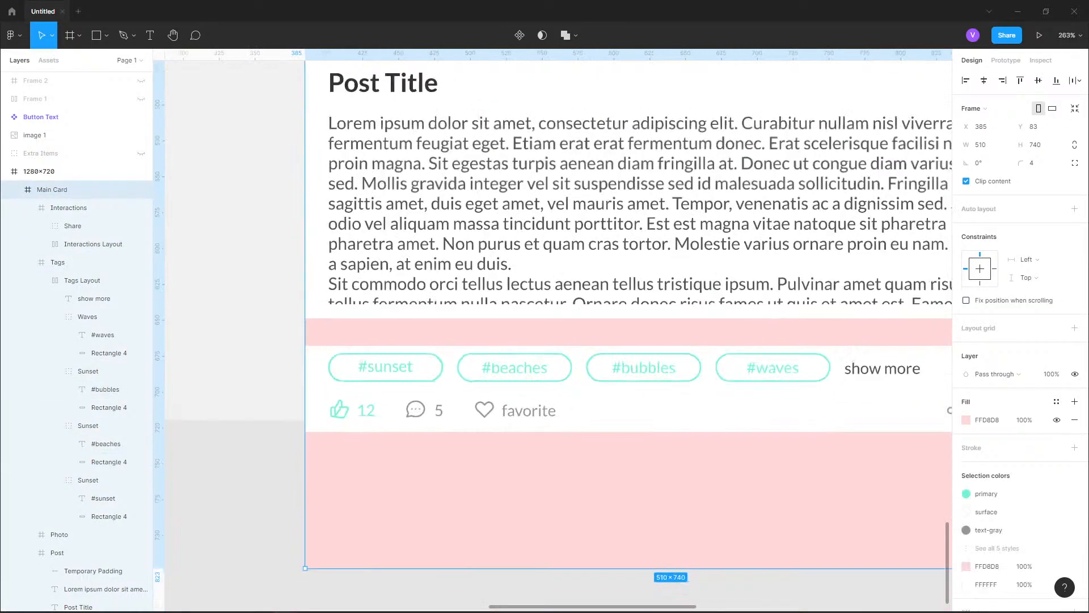
drag(487, 451, 473, 479)
scroll(473, 478, up, 1)
scroll(450, 484, up, 3)
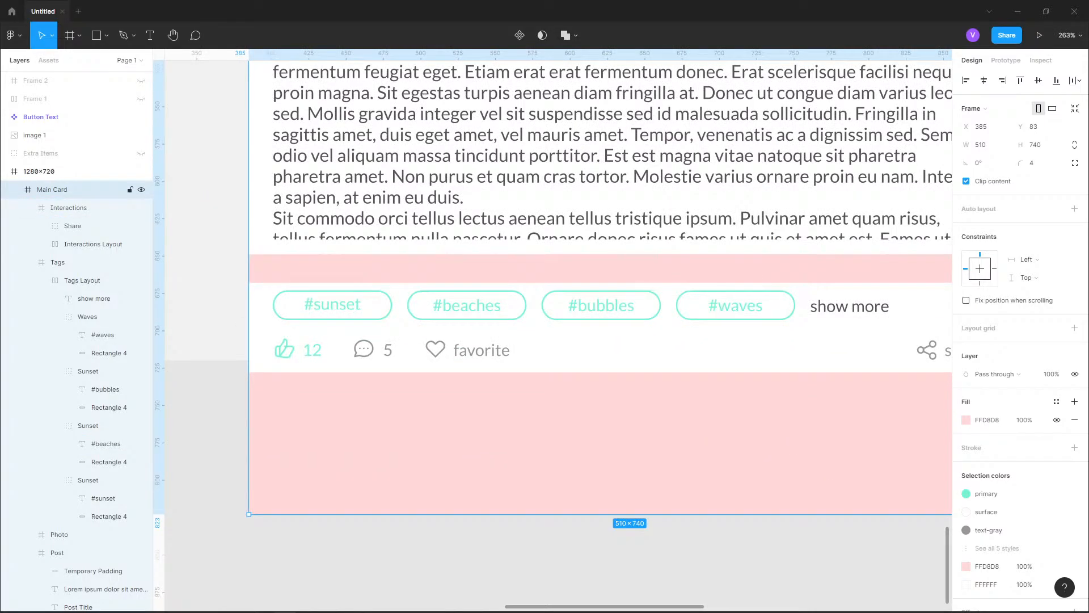
scroll(391, 429, down, 1)
scroll(364, 358, up, 3)
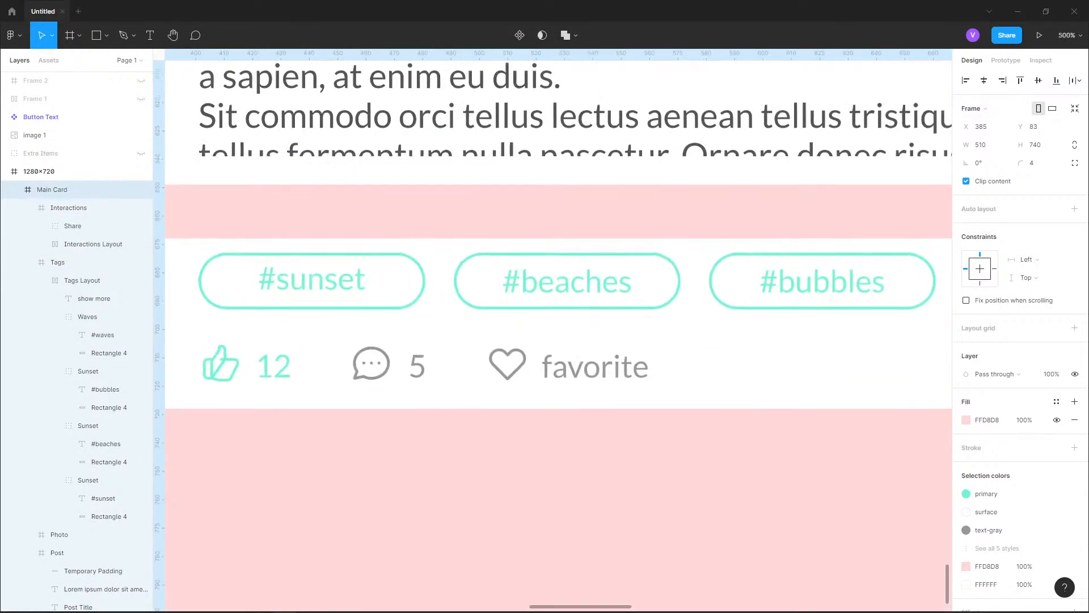
Measure the Interactions Layout row's spacing inside the Interactions frame and nudge the row down by 1 to Y 6.94
ctrl+click(369, 364)
key(alt)
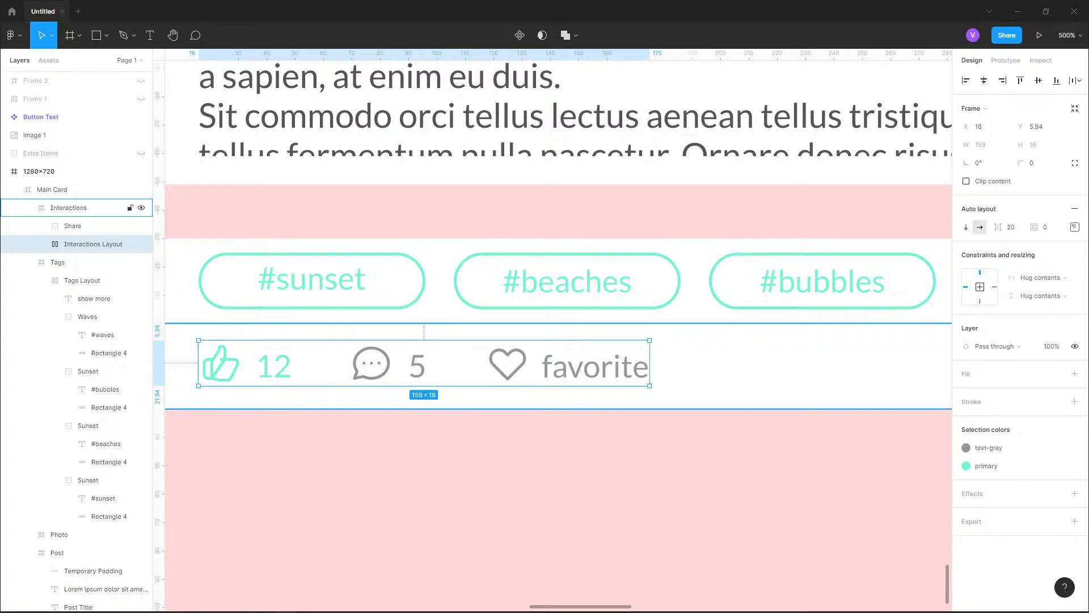
key(shift+Down)
key(shift+Up)
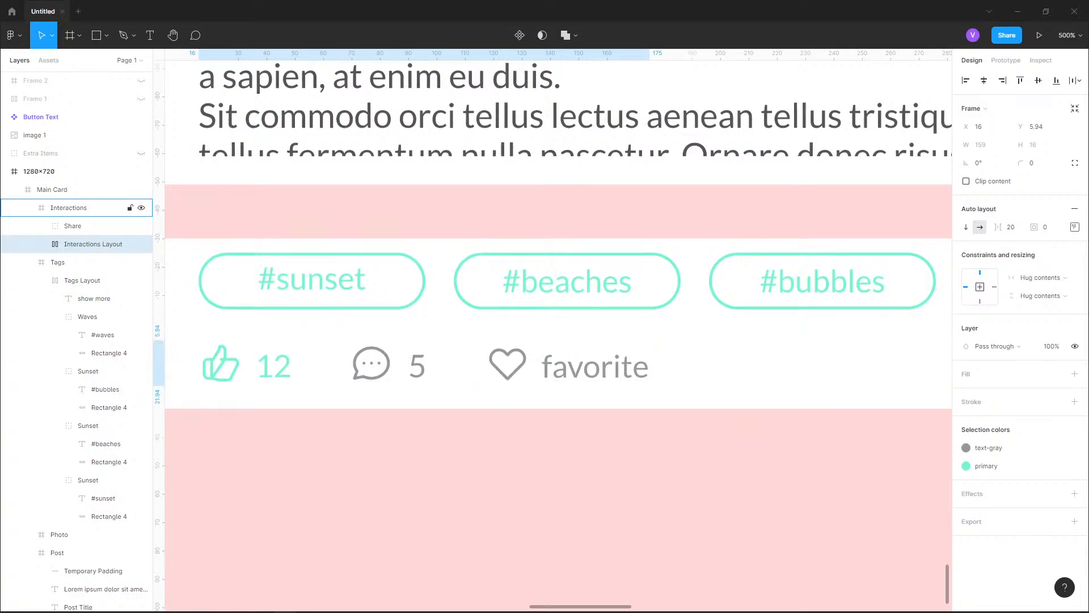
key(Down)
key(alt)
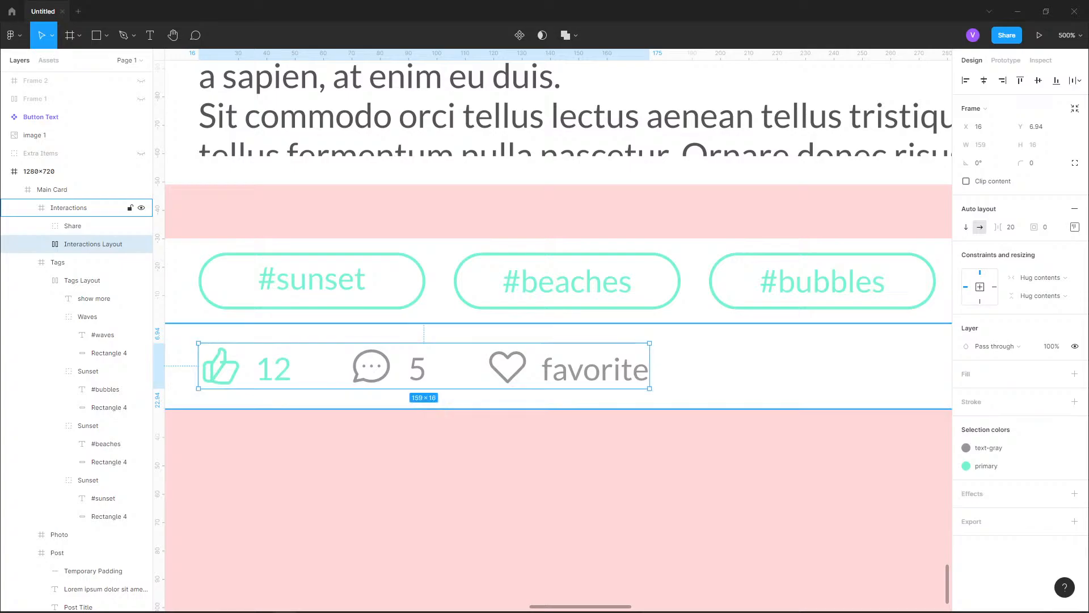
key(alt)
key(Escape)
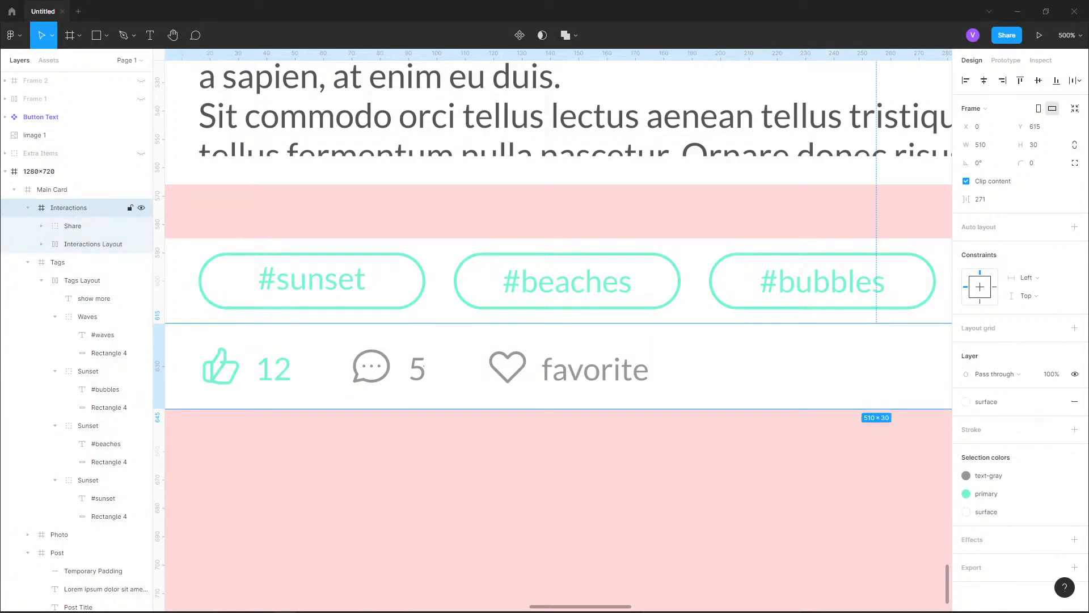
Set the Interactions Layout row's Y position to 6 and nudge it down to Y 7 inside the Interactions frame
click(424, 366)
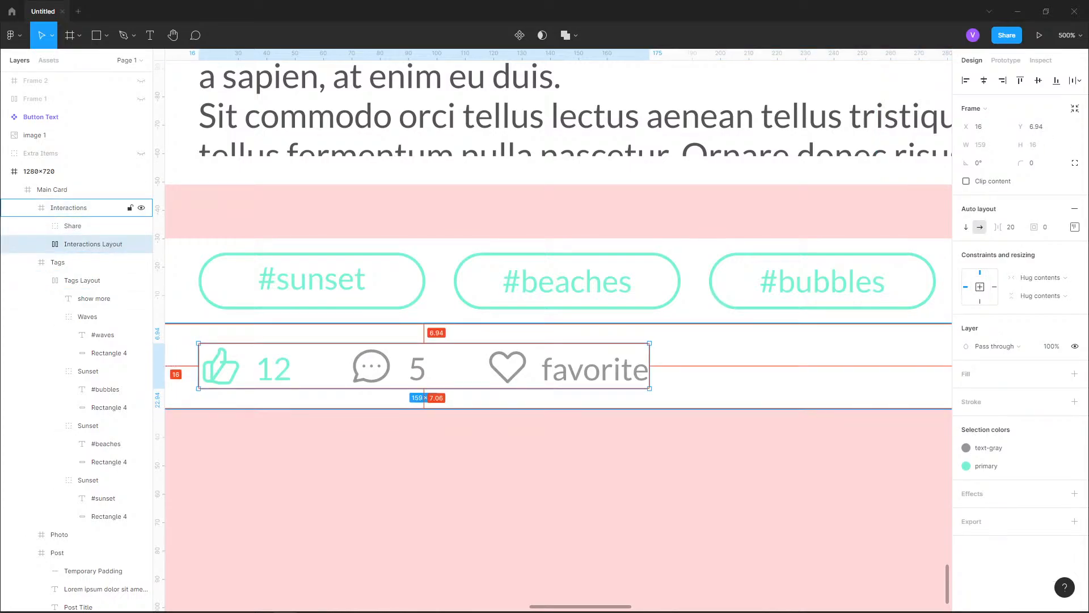
click(1037, 126)
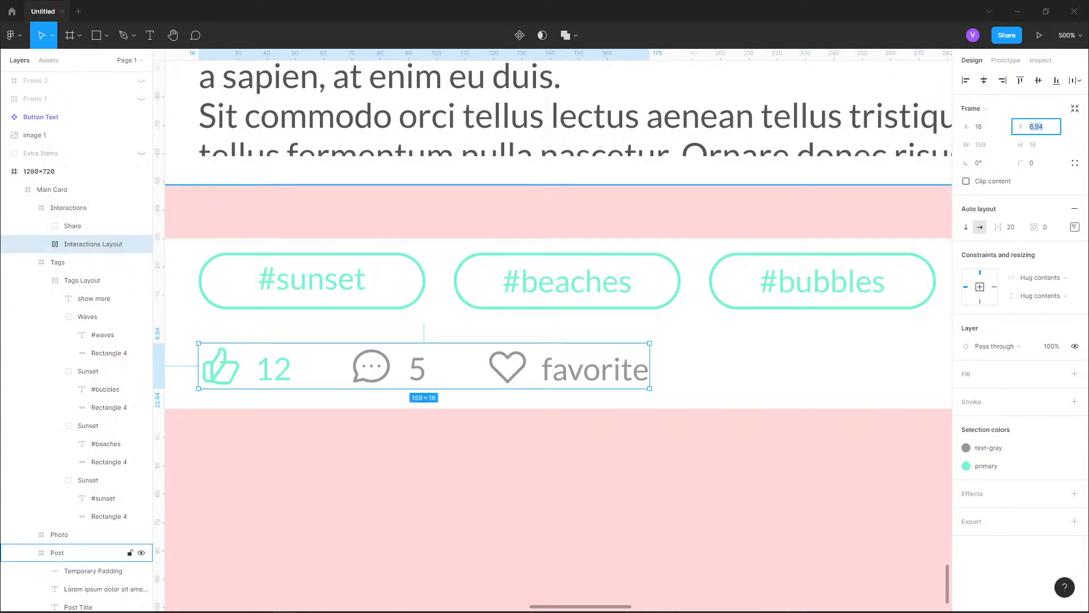
text(6)
key(Return)
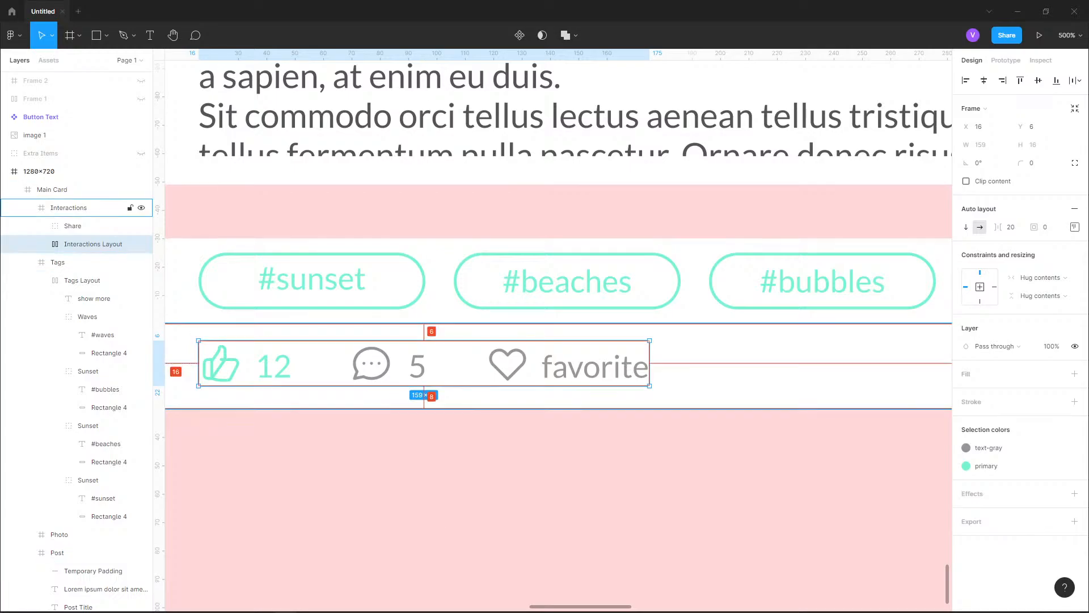
key(Down)
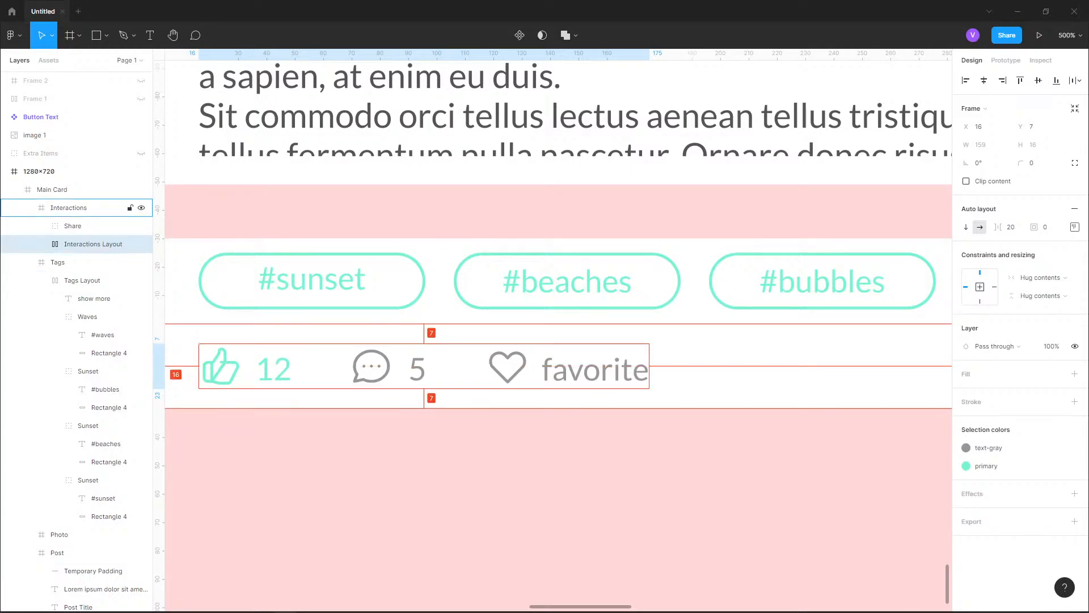
Measure the Share group's spacing inside the Interactions frame and nudge the group right to X 447
scroll(336, 362, down, 5)
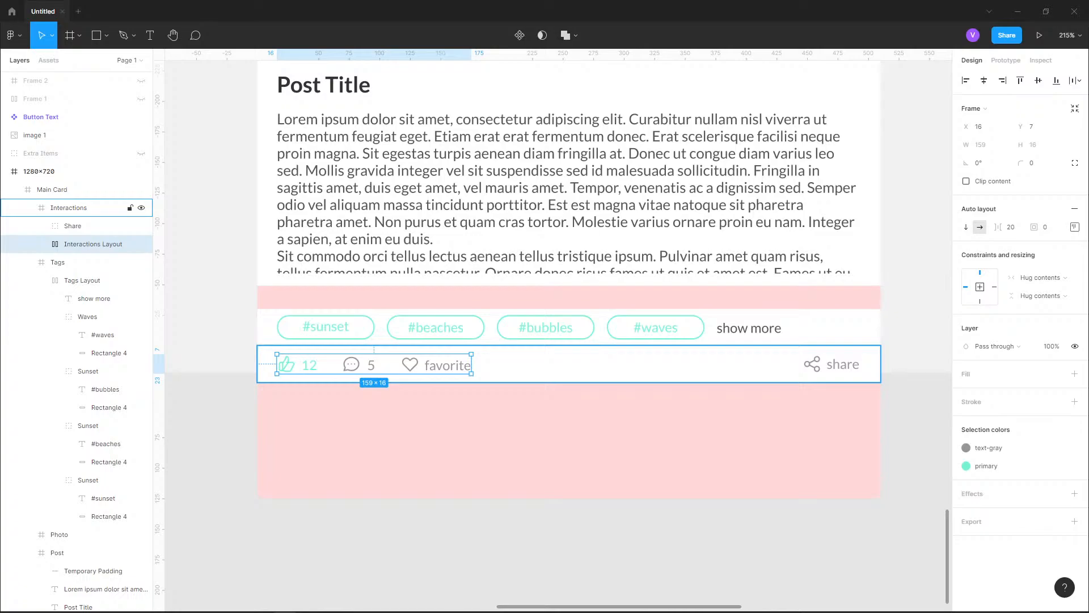
scroll(887, 365, up, 7)
click(728, 363)
key(alt)
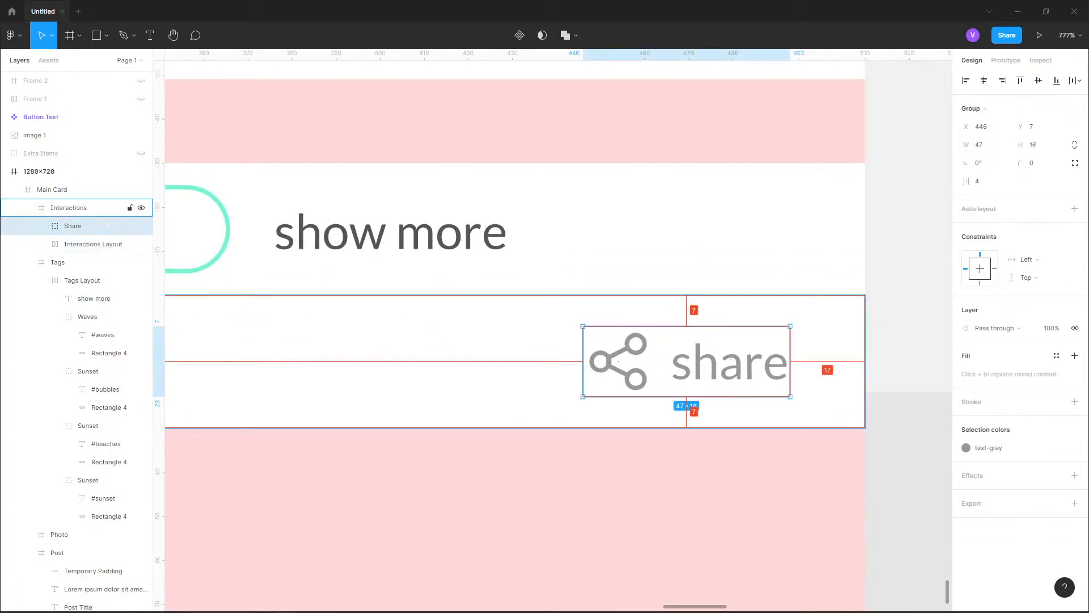
scroll(619, 362, down, 4)
scroll(636, 363, up, 3)
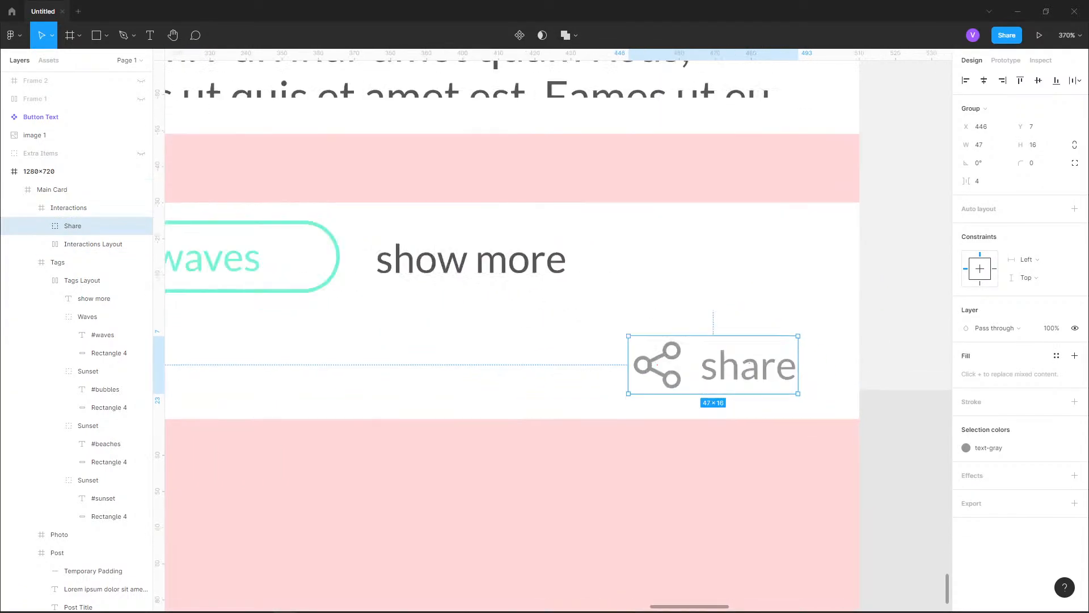
key(Right)
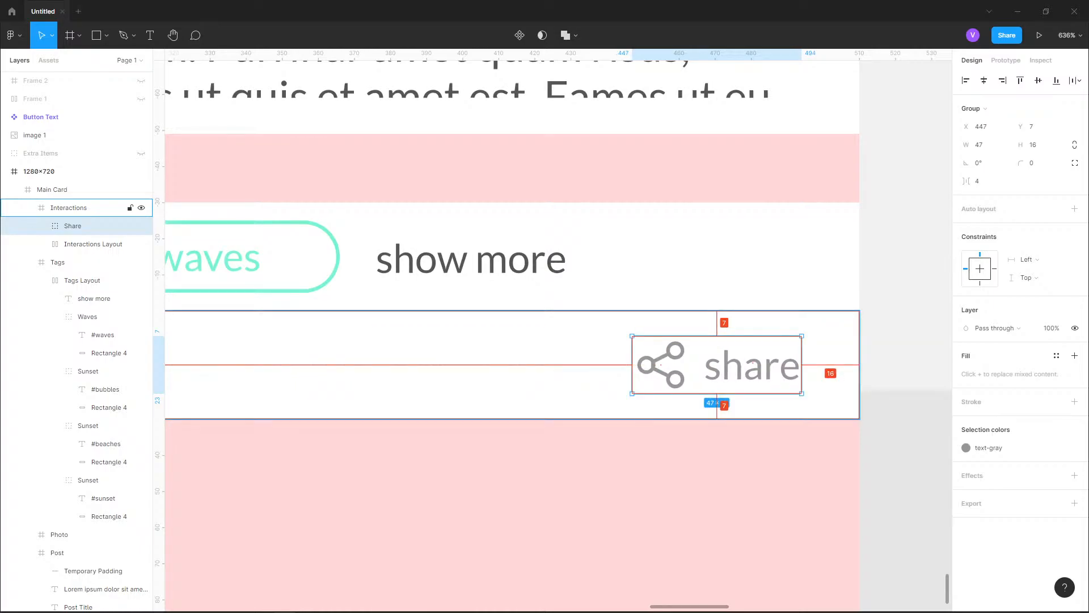
Change the "show more" label's fill to the text-gray color style and clear the selection
scroll(786, 369, down, 6)
scroll(786, 369, up, 4)
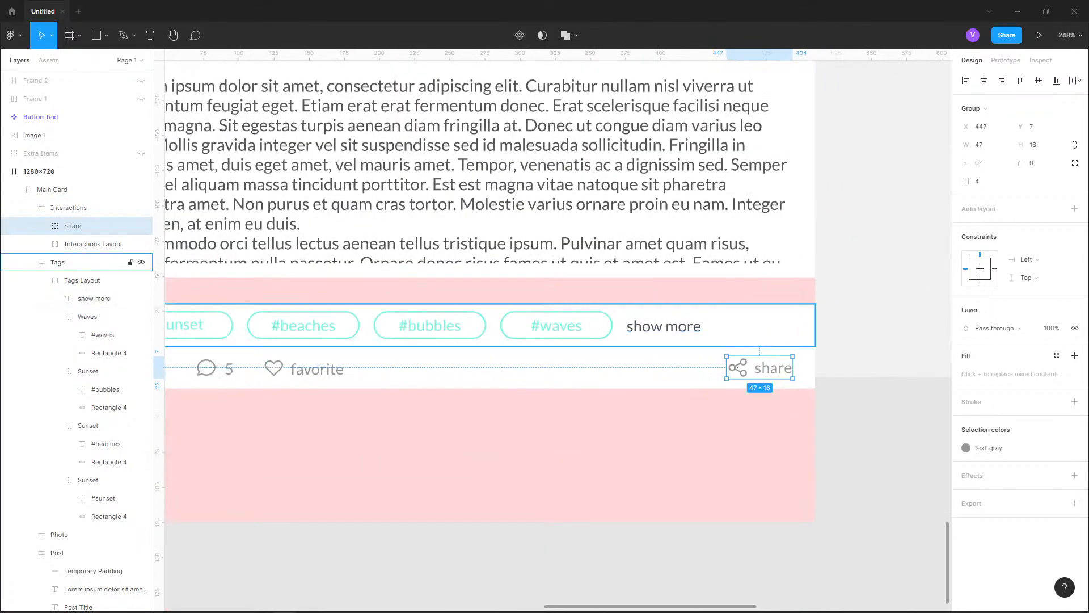
double_click(664, 326)
double_click(664, 326)
double_click(663, 326)
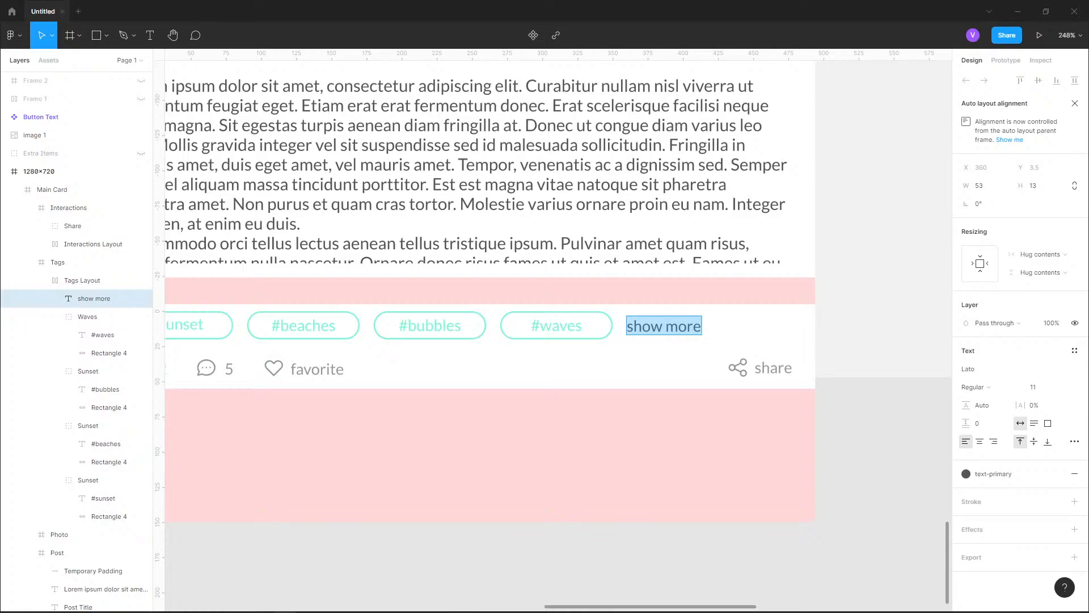
key(Escape)
scroll(695, 333, up, 3)
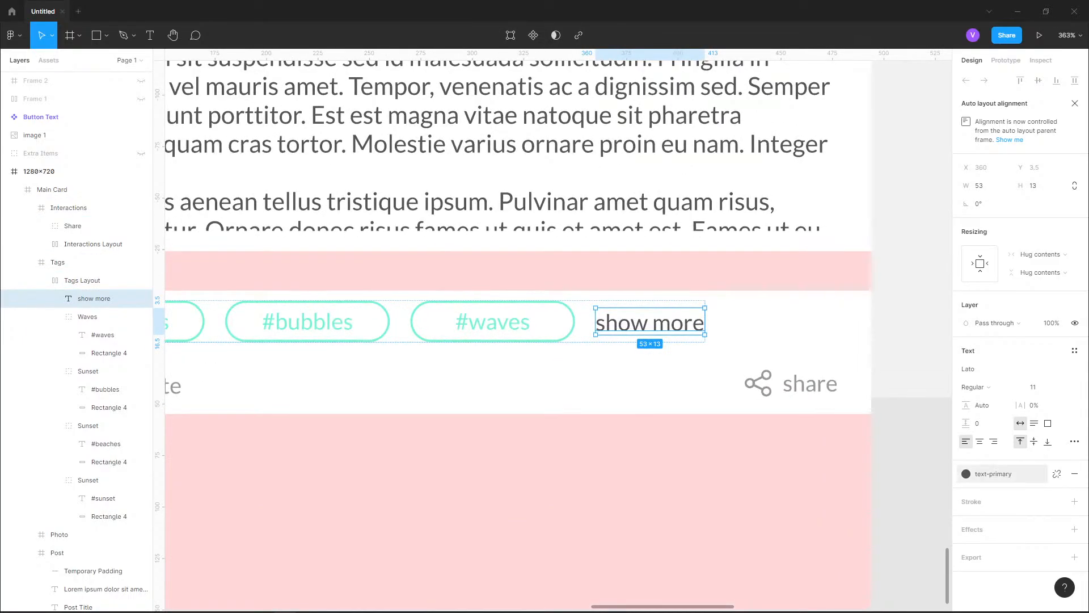
click(1057, 473)
click(999, 487)
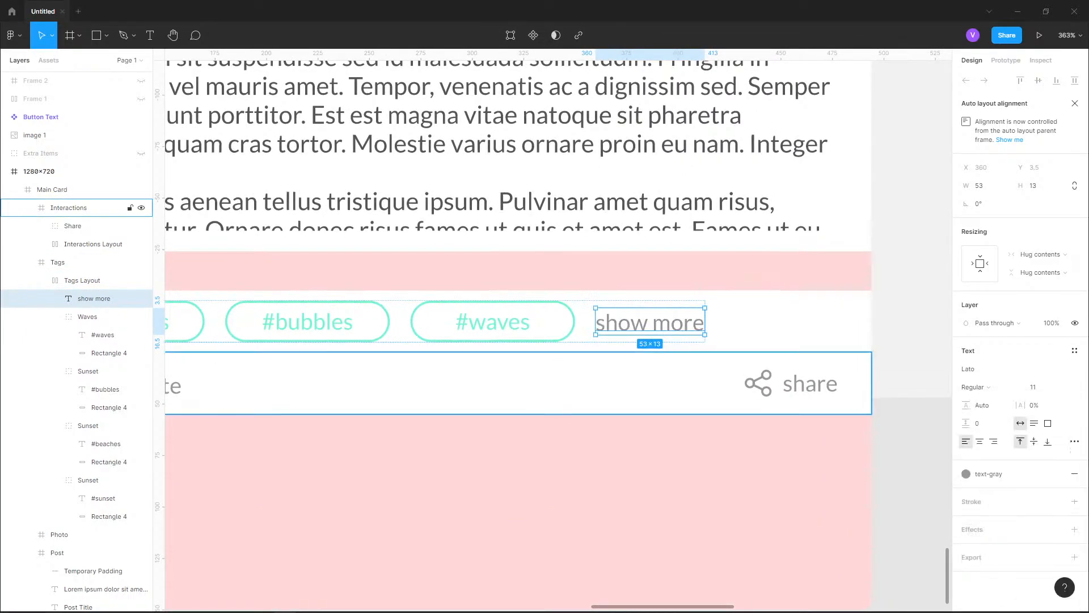
click(889, 362)
scroll(890, 362, down, 2)
scroll(828, 413, down, 3)
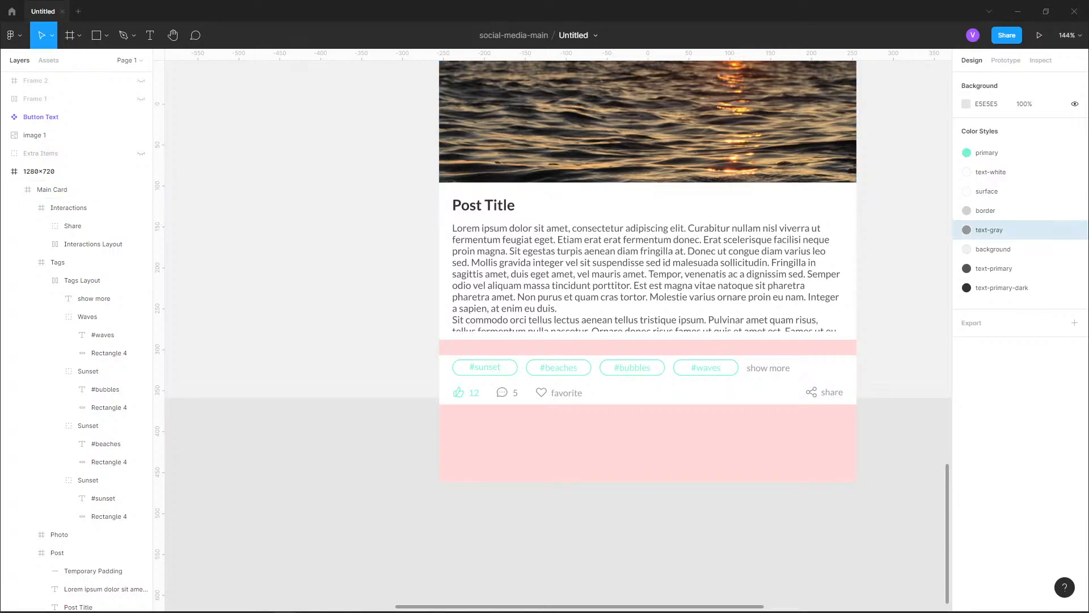
scroll(558, 307, up, 3)
scroll(559, 306, up, 1)
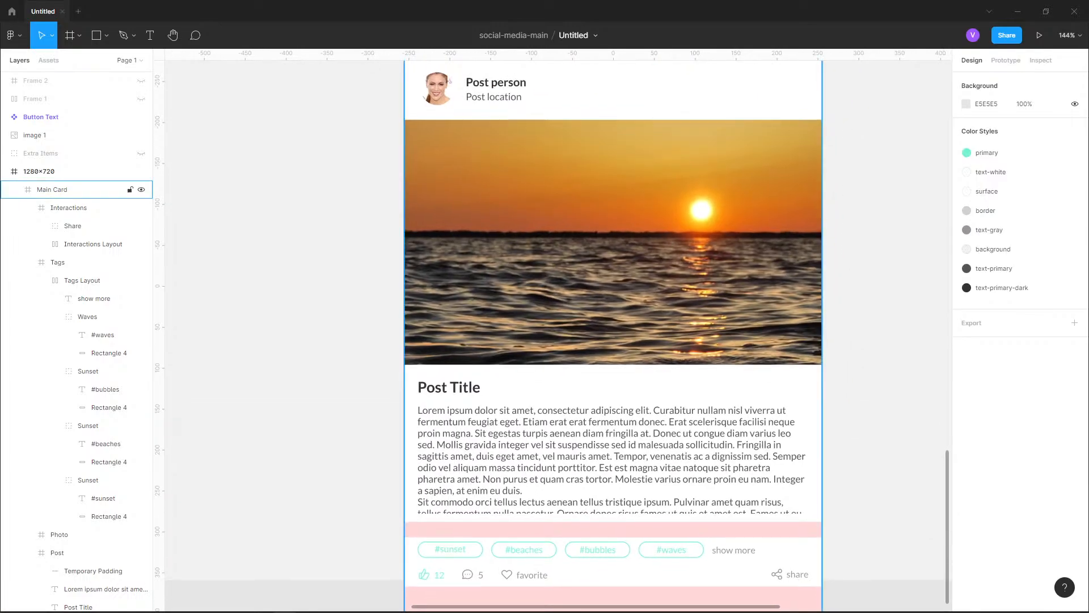
Try to extend the Post frame's lower edge down to meet the Tags row
double_click(613, 442)
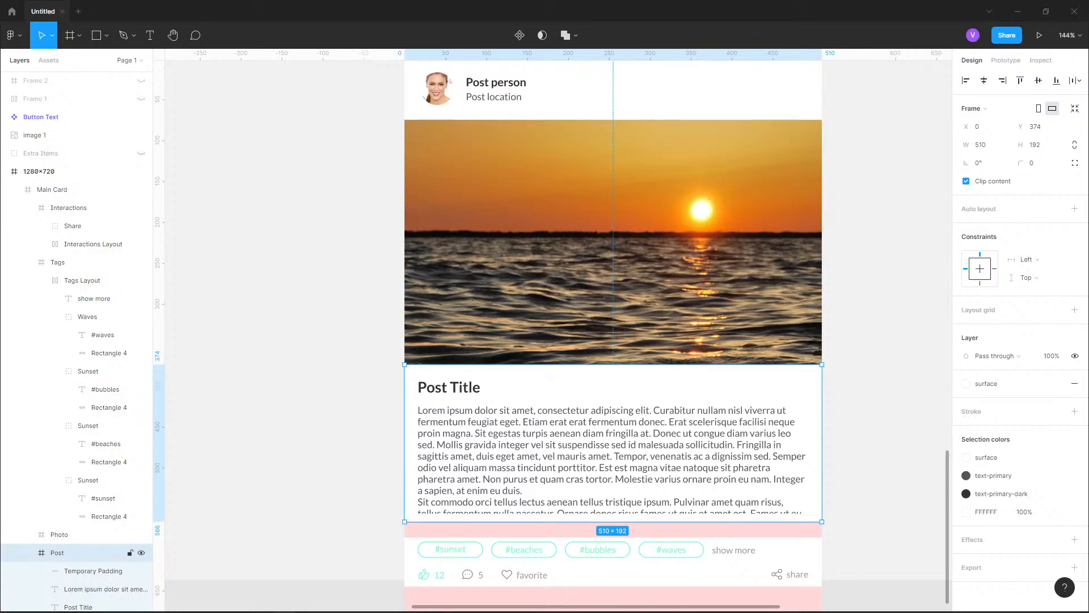
scroll(567, 317, down, 3)
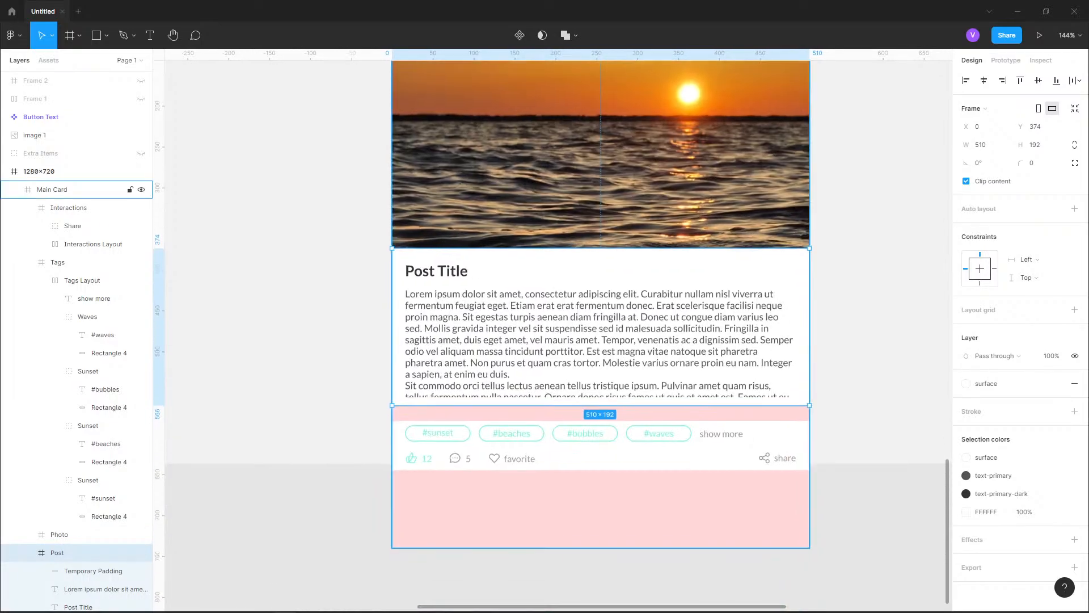
scroll(713, 447, up, 3)
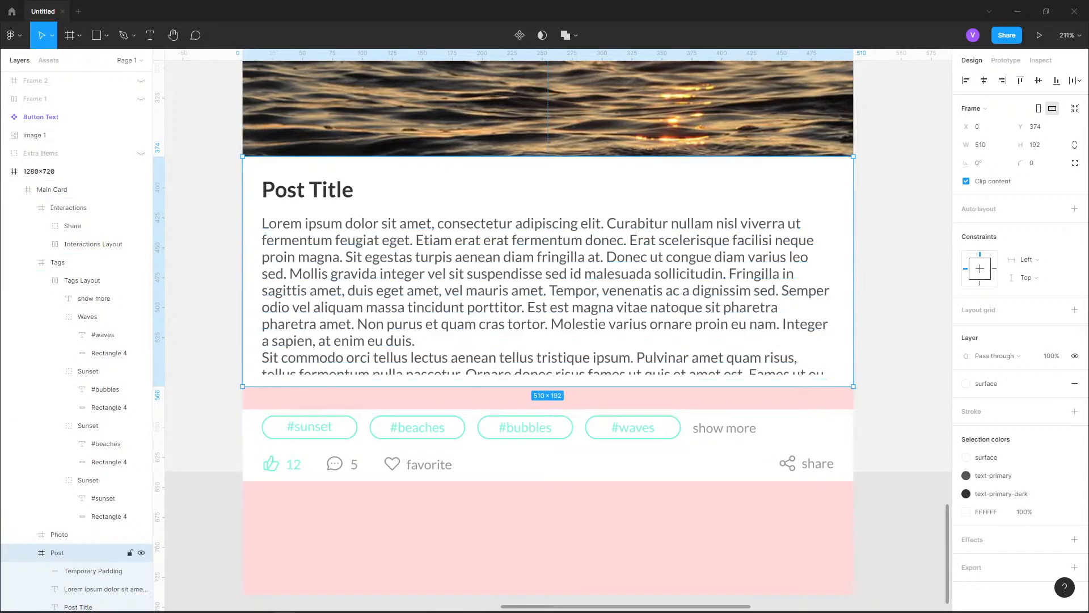
click(875, 215)
scroll(875, 318, up, 5)
scroll(872, 442, down, 1)
scroll(865, 328, down, 3)
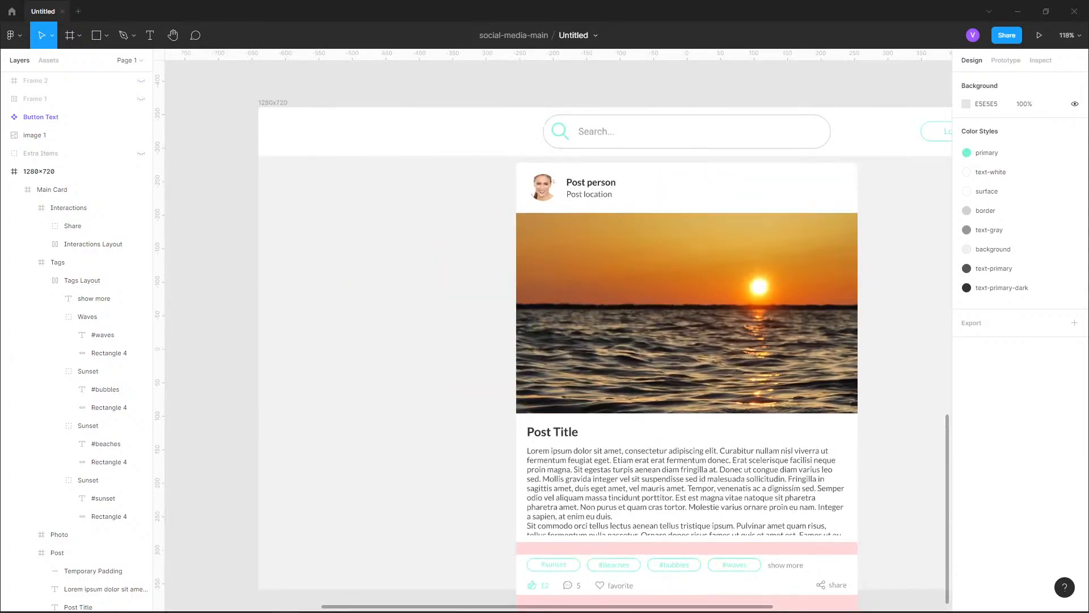
drag(903, 532, 863, 408)
scroll(863, 409, up, 3)
double_click(703, 363)
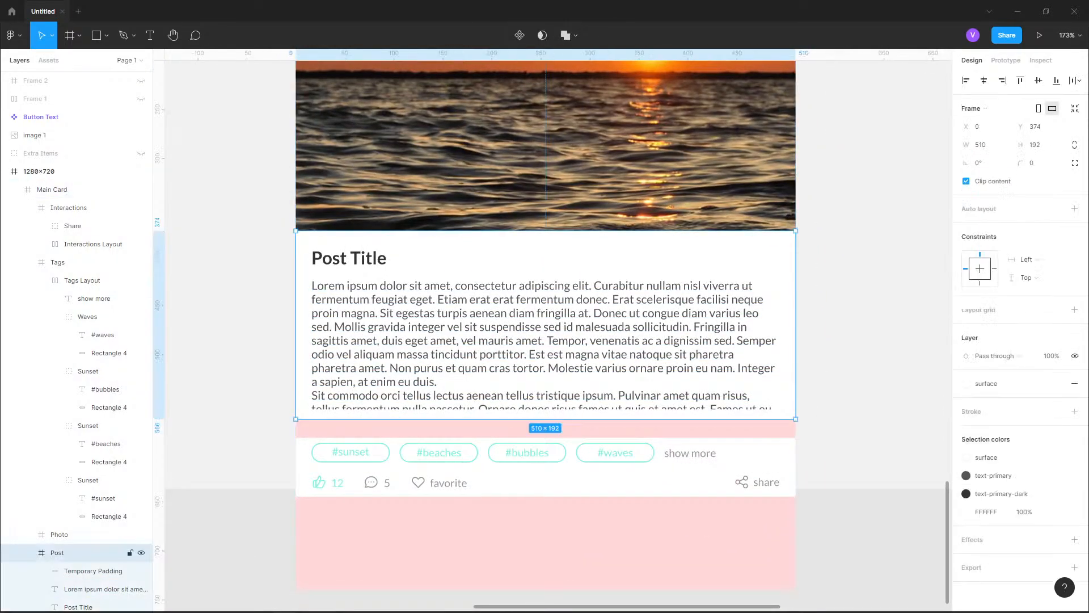
drag(704, 419, 703, 438)
drag(547, 438, 546, 419)
Collapse the Interactions and Tags layers and move both frames up together by 19 so Tags sits directly below the Post frame
click(85, 262)
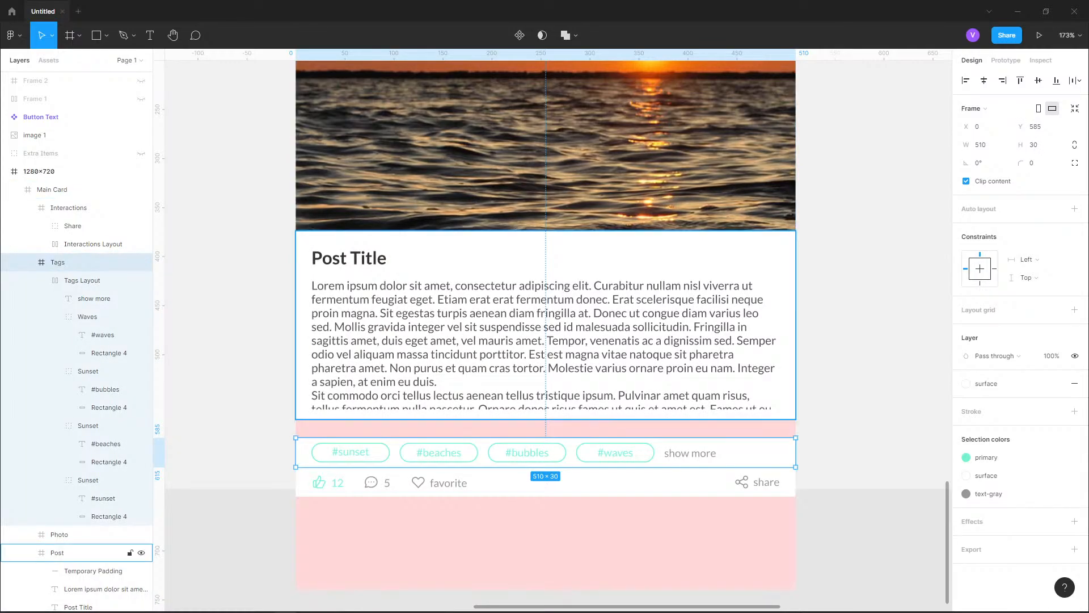
click(27, 207)
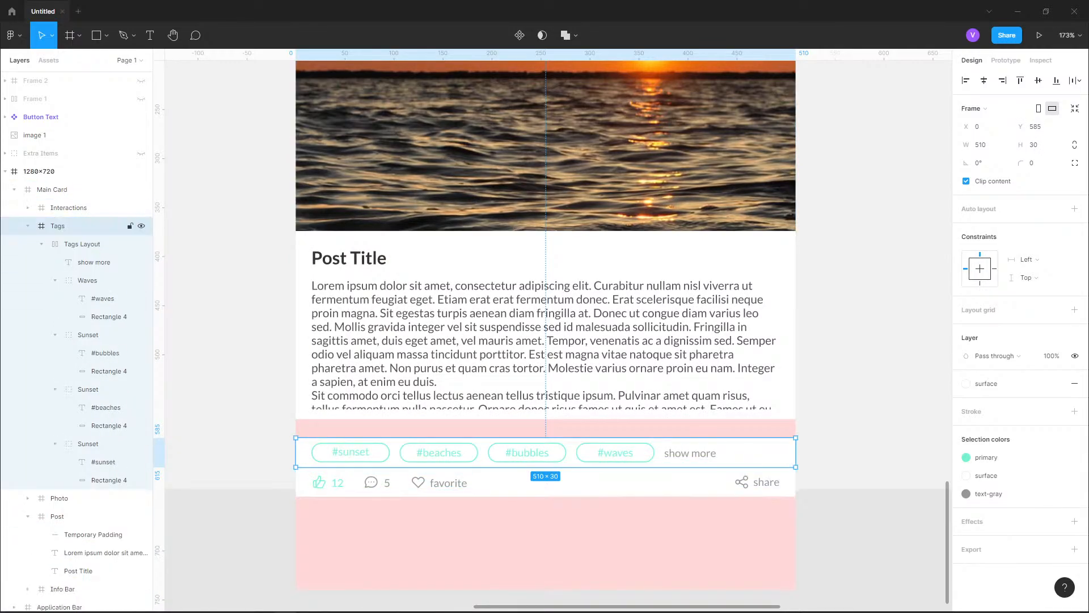
click(27, 226)
shift+click(73, 208)
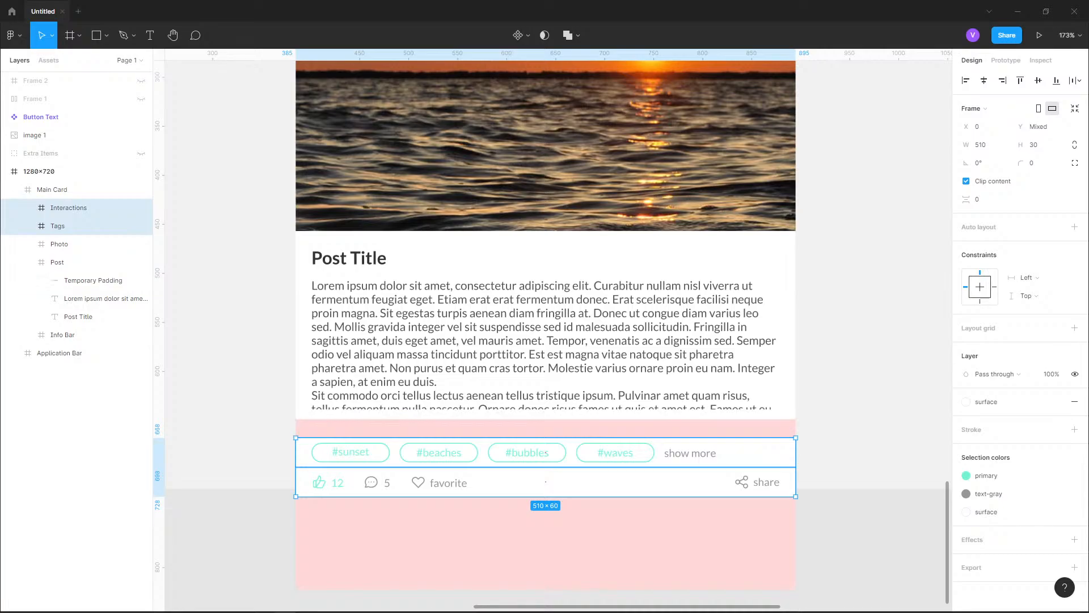
key(shift+Up)
key(shift+Up)
key(Down)
key(Down)
key(Up)
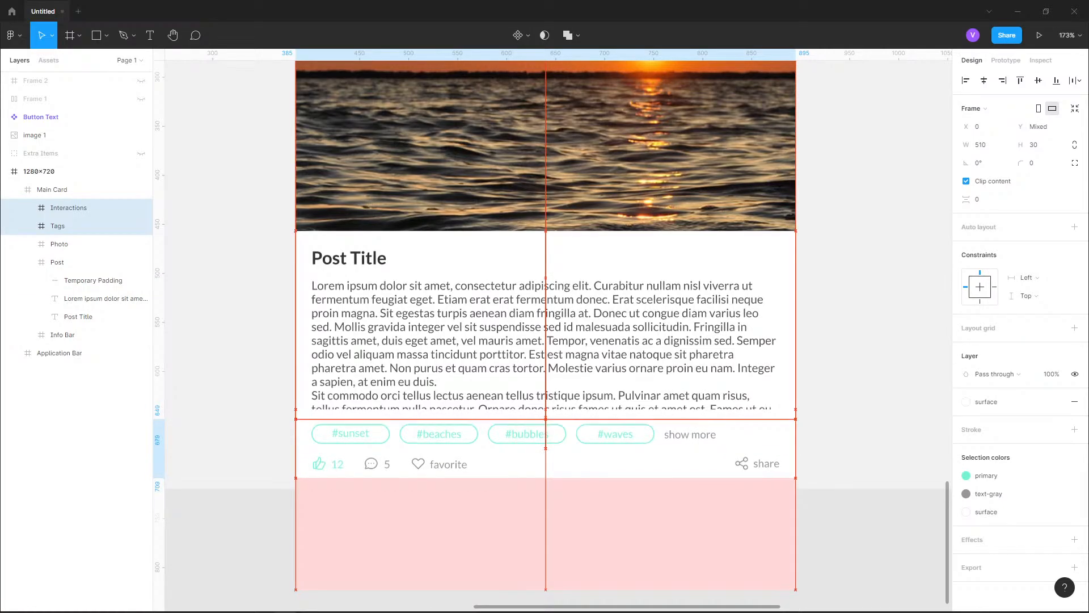
key(Escape)
Shorten the Main Card frame from its lower edge to a height of 626, ending at the Interactions row, and clear the selection
scroll(342, 379, down, 5)
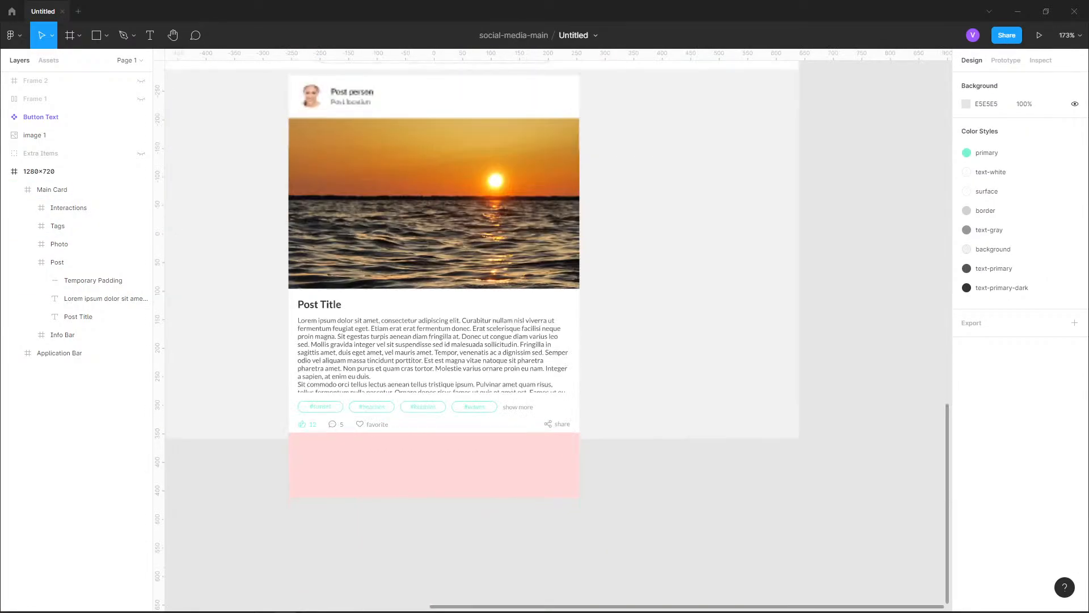
click(461, 278)
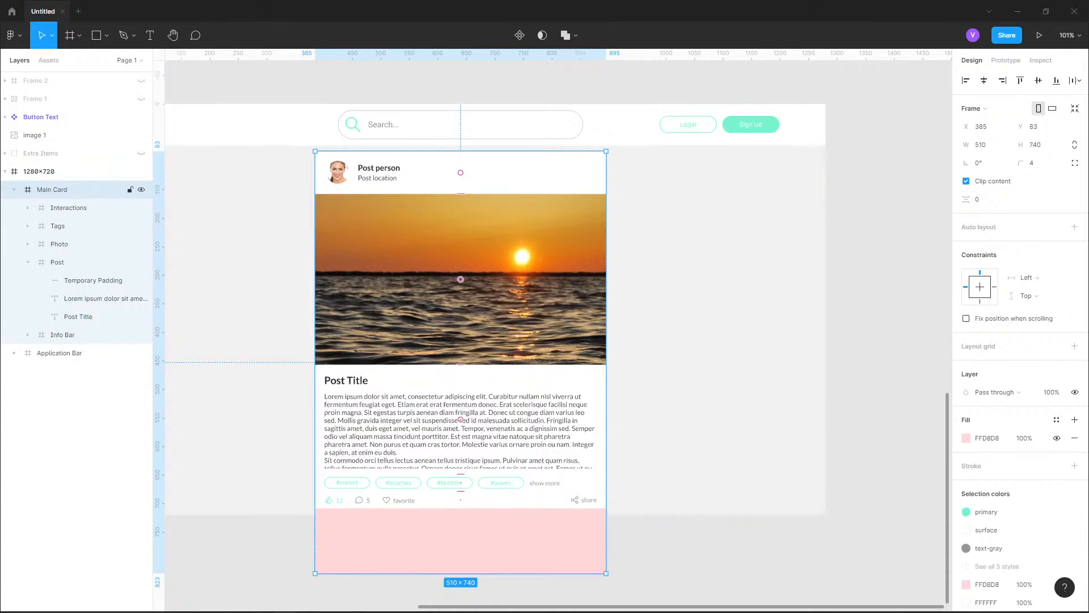
drag(461, 573, 461, 508)
scroll(330, 522, up, 10)
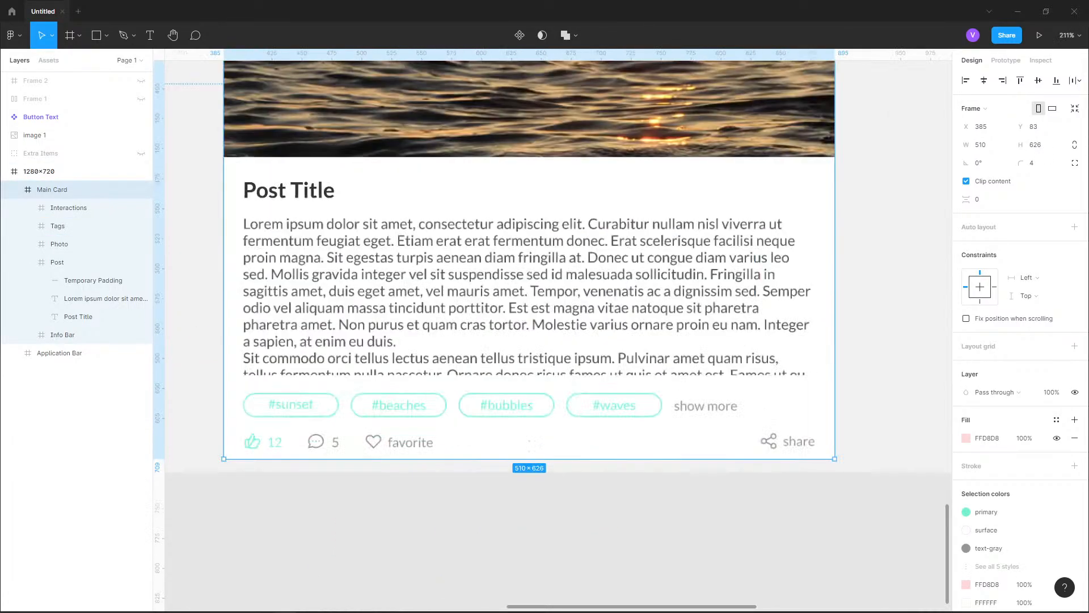
key(Escape)
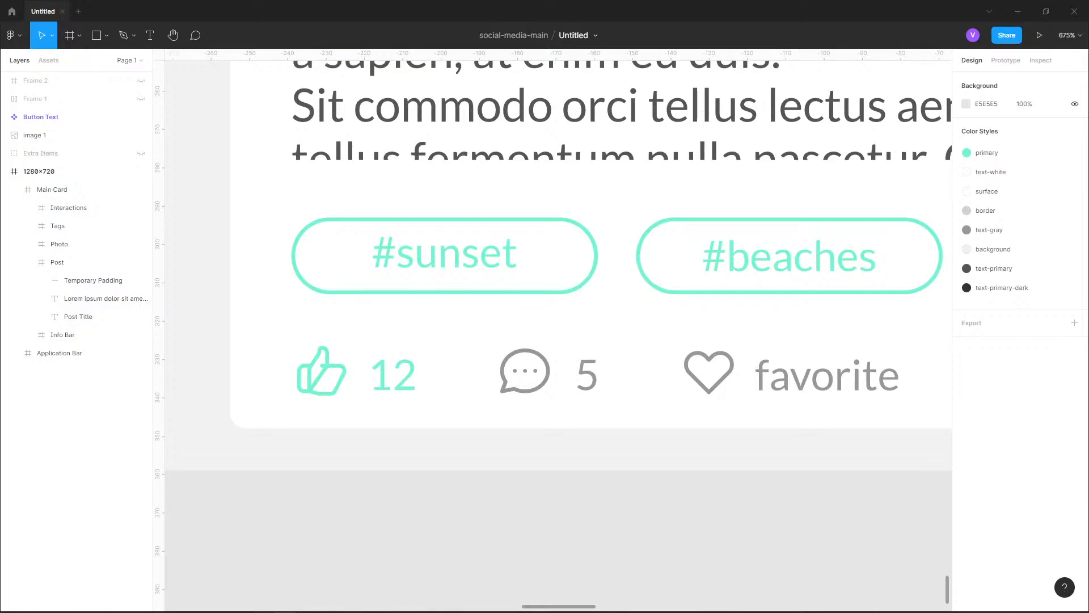
scroll(425, 510, down, 10)
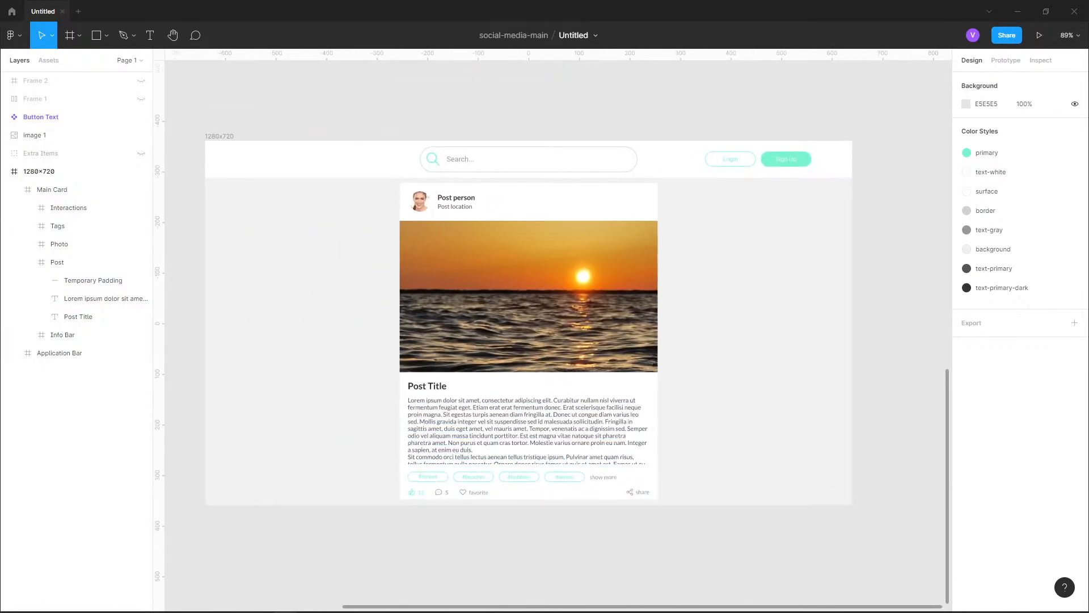
Replace the 1280x720 frame's background color style with a solid A1A1A1 fill and clear the selection
click(85, 171)
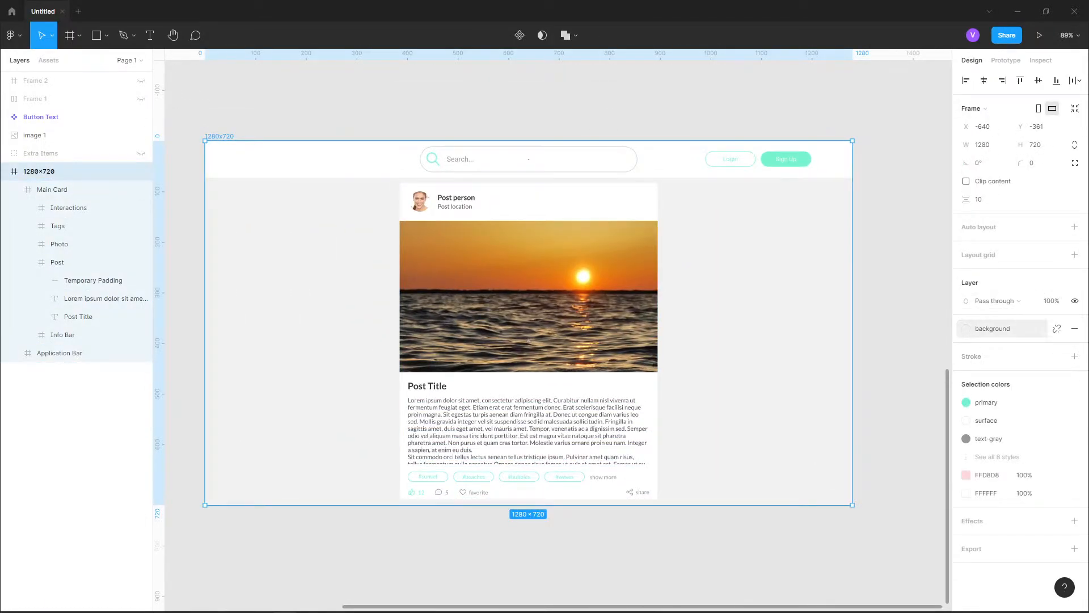
click(998, 328)
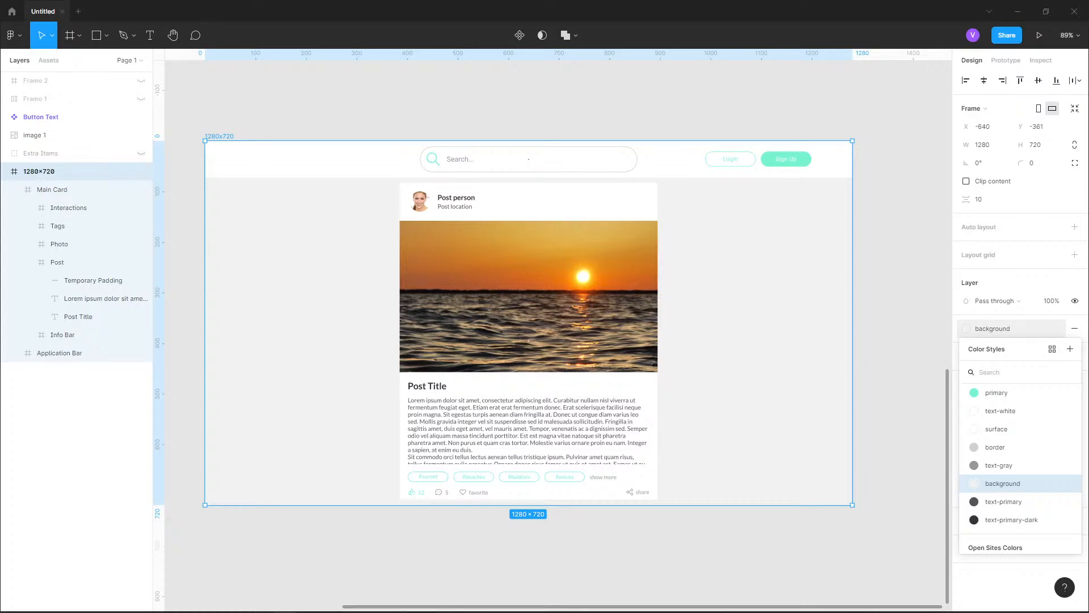
click(1037, 328)
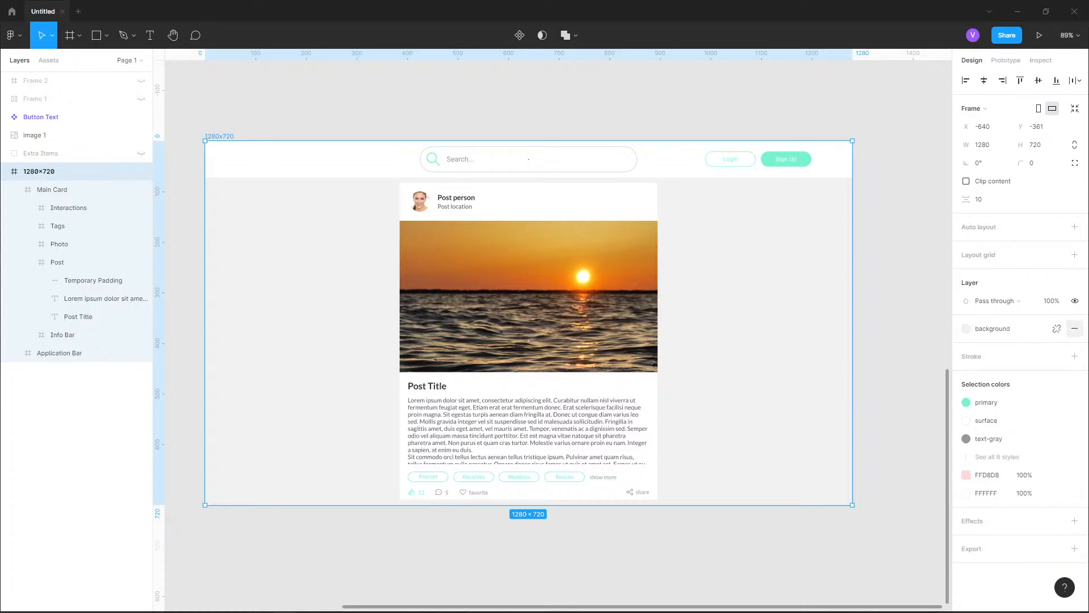
click(1075, 329)
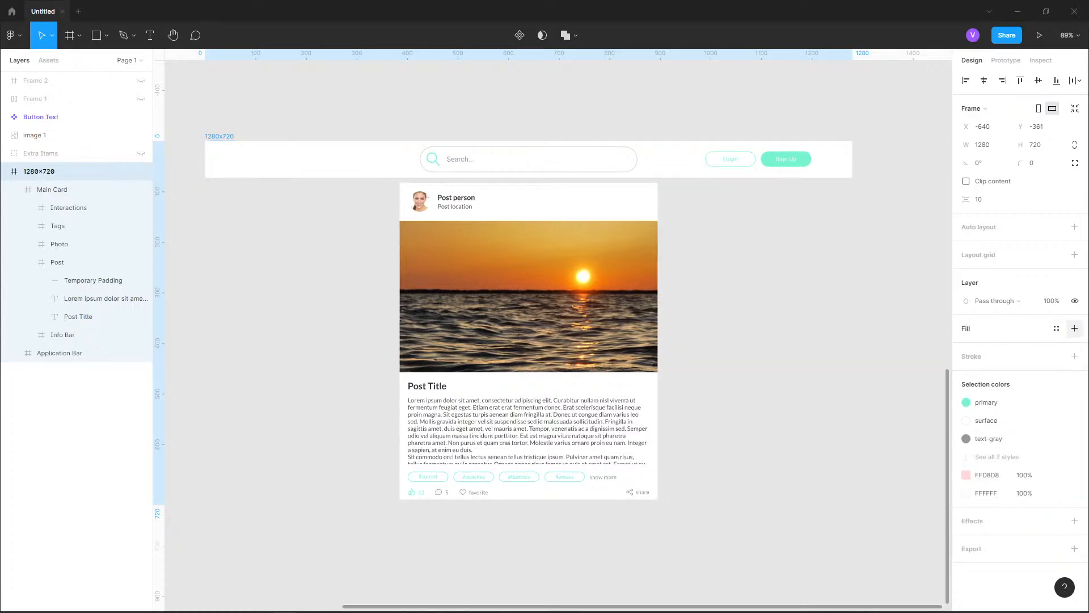
click(1074, 328)
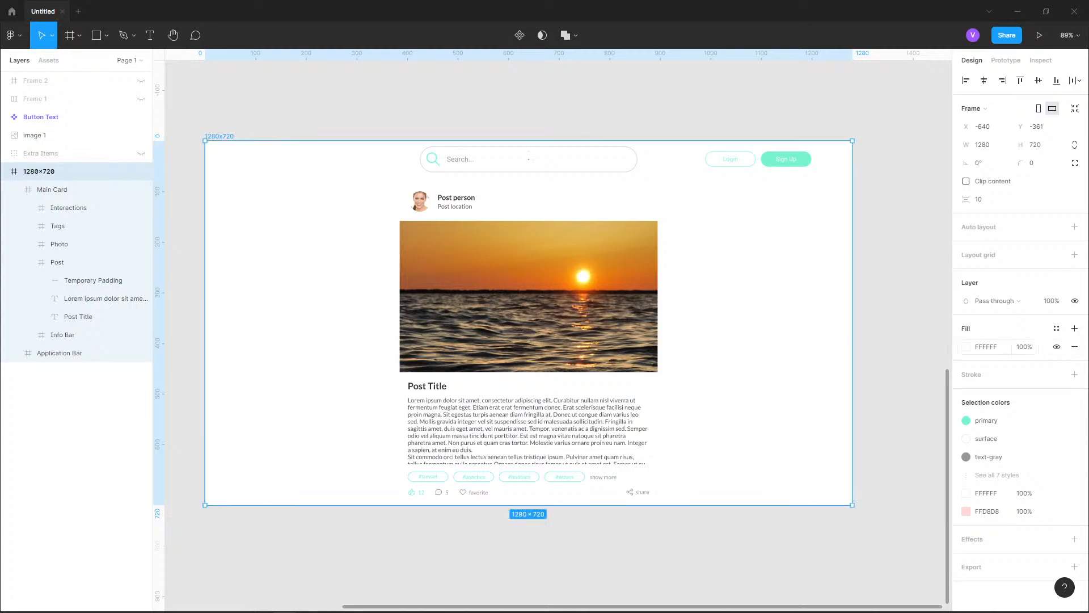
click(966, 347)
drag(920, 397, 817, 378)
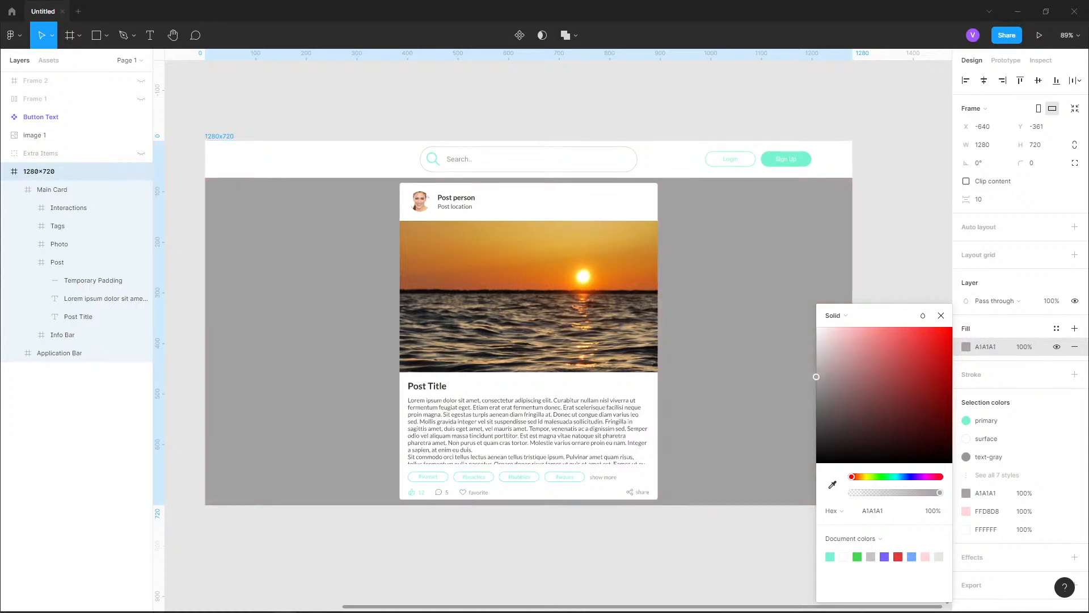
click(602, 535)
Examine the card against the gray background and compare its tags and interactions rows with the reference design
scroll(603, 534, up, 1)
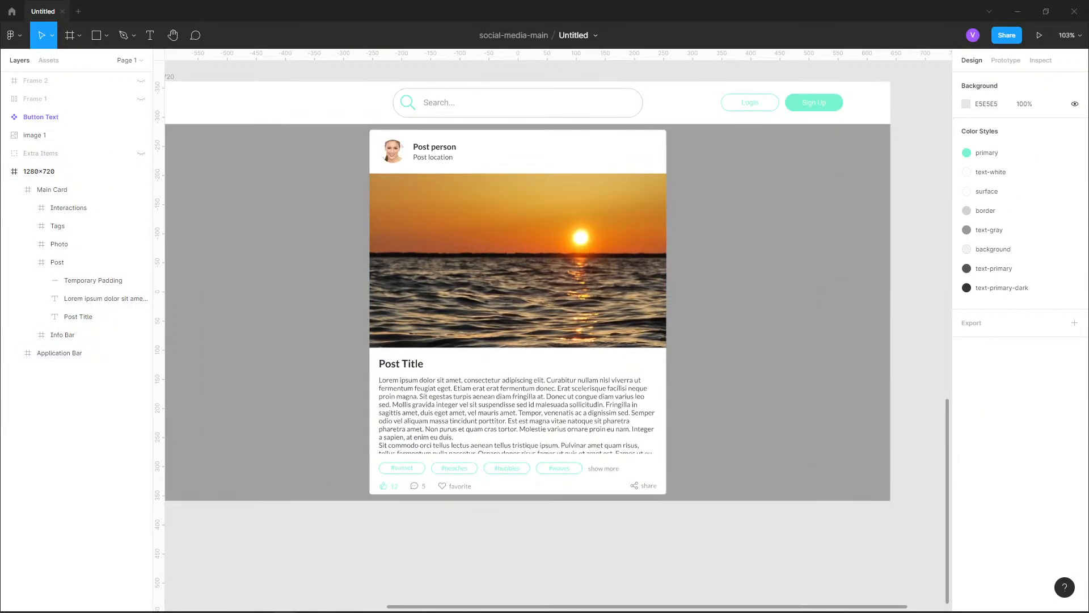
drag(602, 534, 703, 542)
scroll(392, 514, up, 9)
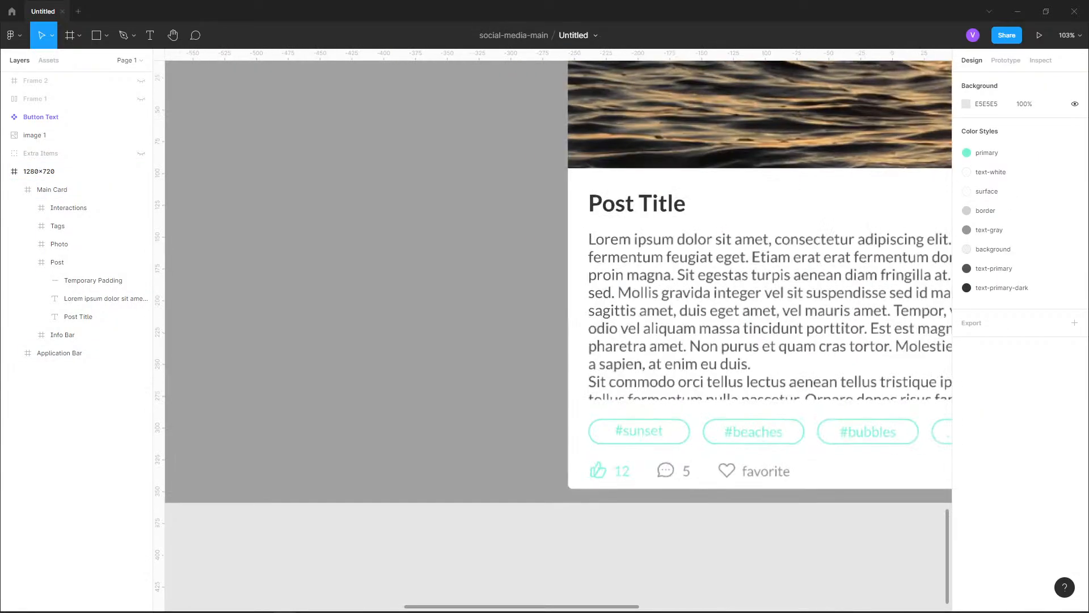
scroll(502, 493, down, 10)
drag(562, 482, 535, 458)
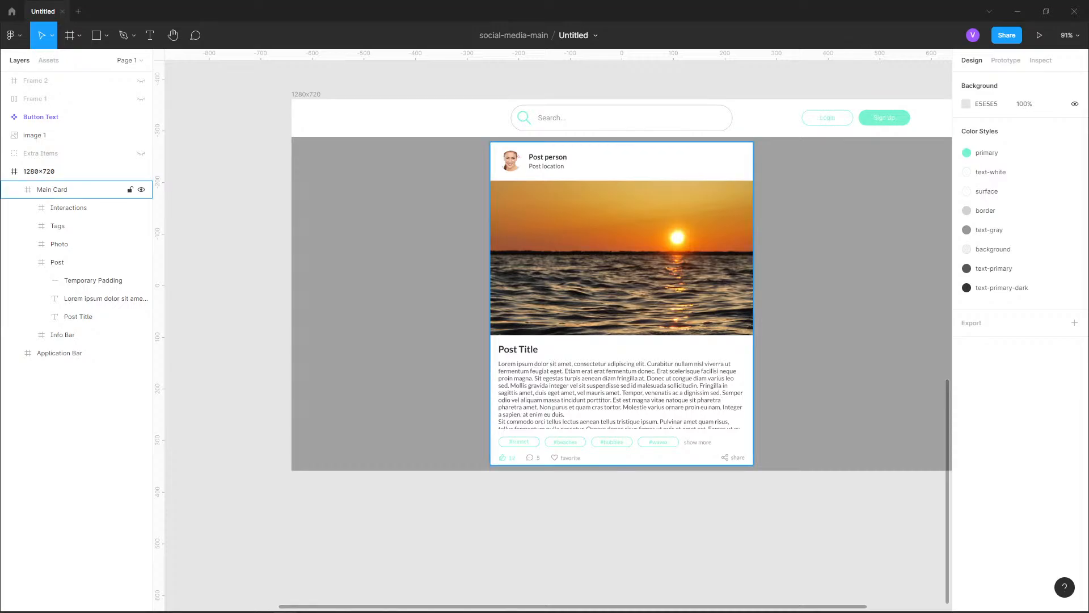
scroll(543, 479, down, 7)
drag(543, 479, 524, 555)
scroll(626, 369, up, 5)
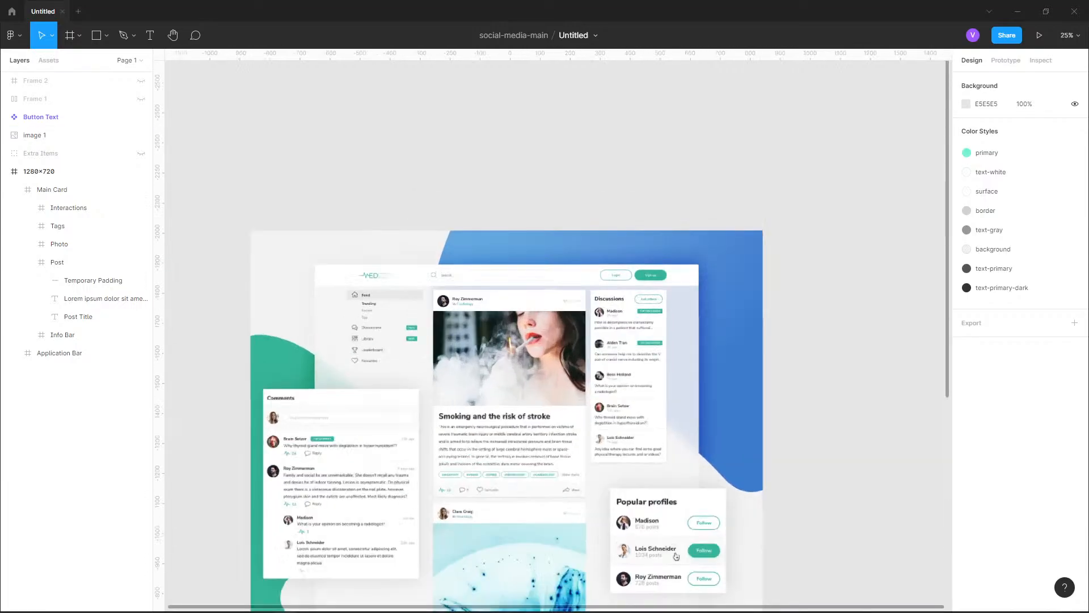
scroll(820, 586, up, 2)
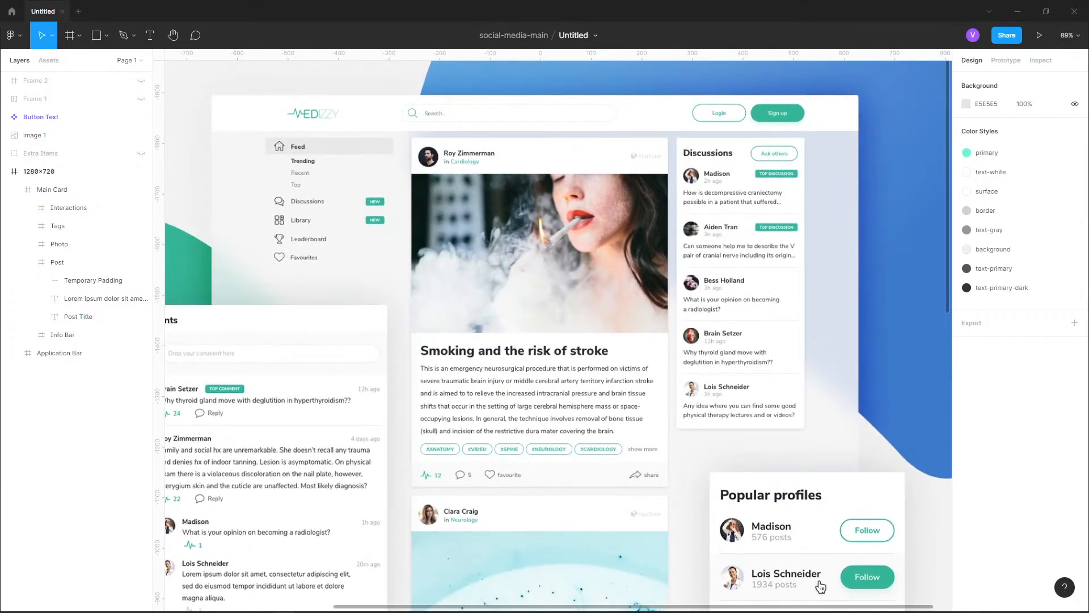
scroll(437, 457, up, 9)
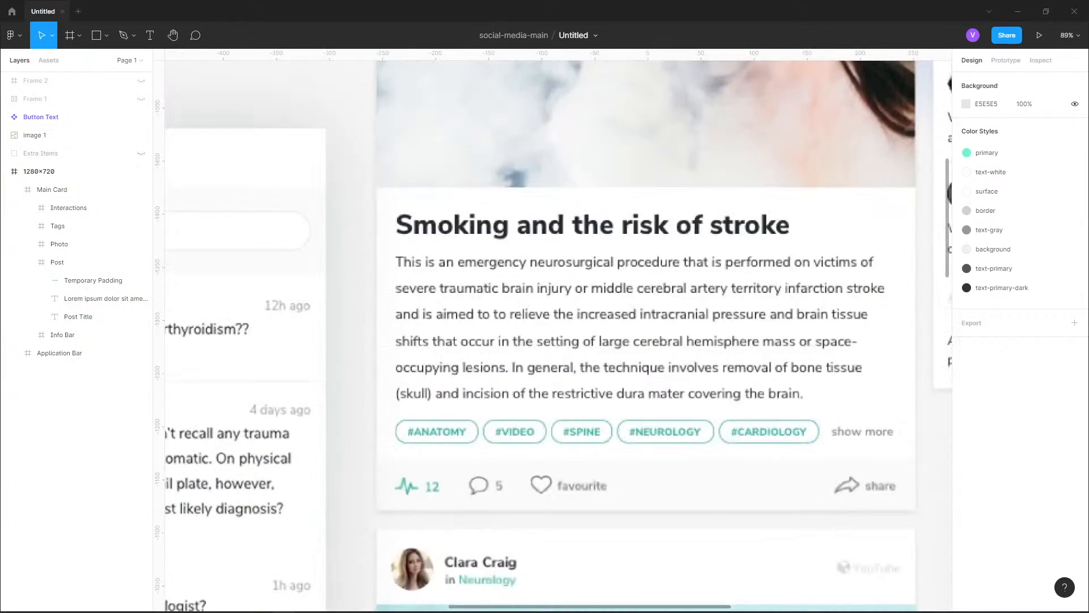
scroll(904, 307, down, 9)
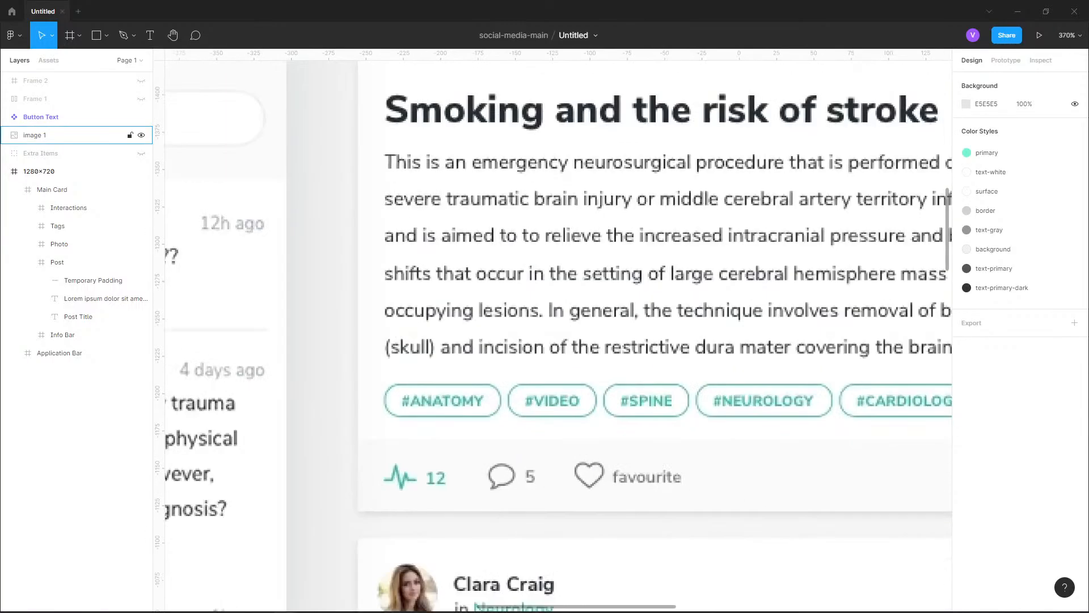
scroll(520, 307, down, 12)
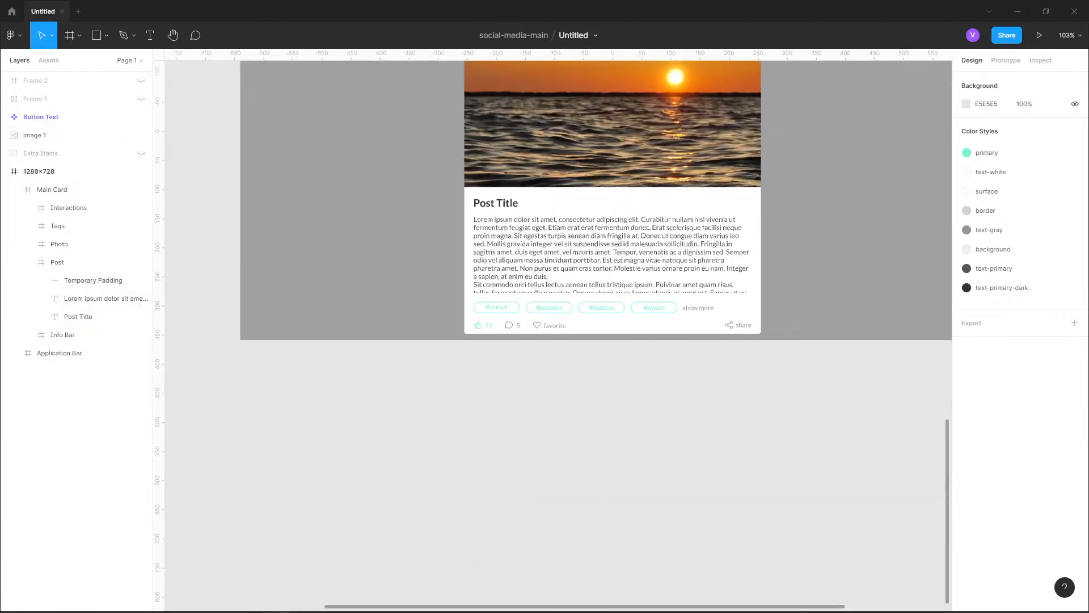
Inspect the #sunset tag's label and outline layers, hide its Rectangle 4 outline, and select the #sunset text
scroll(519, 306, up, 6)
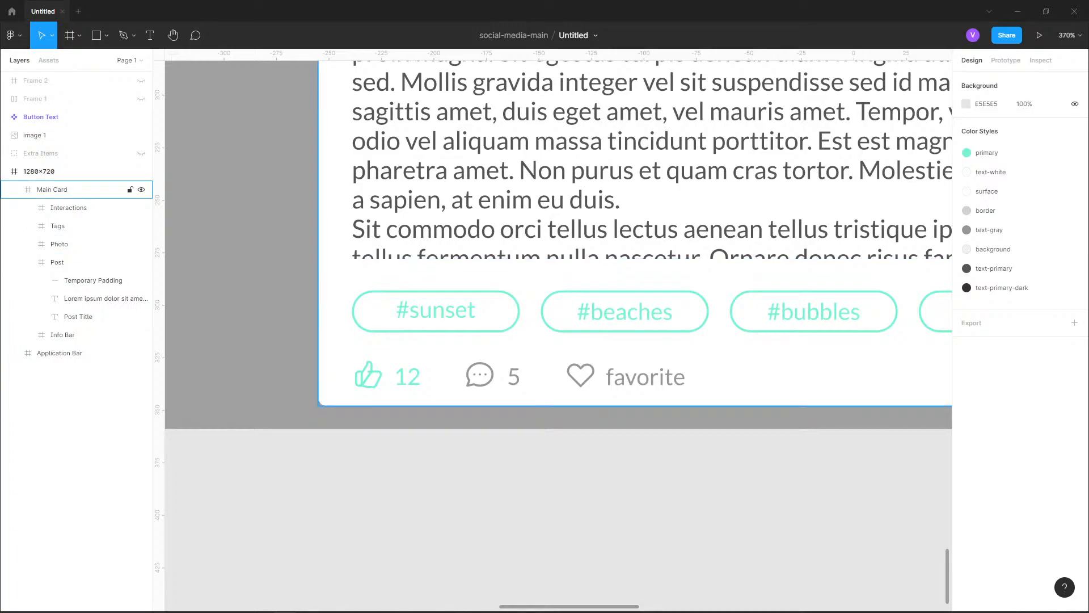
double_click(436, 310)
double_click(435, 311)
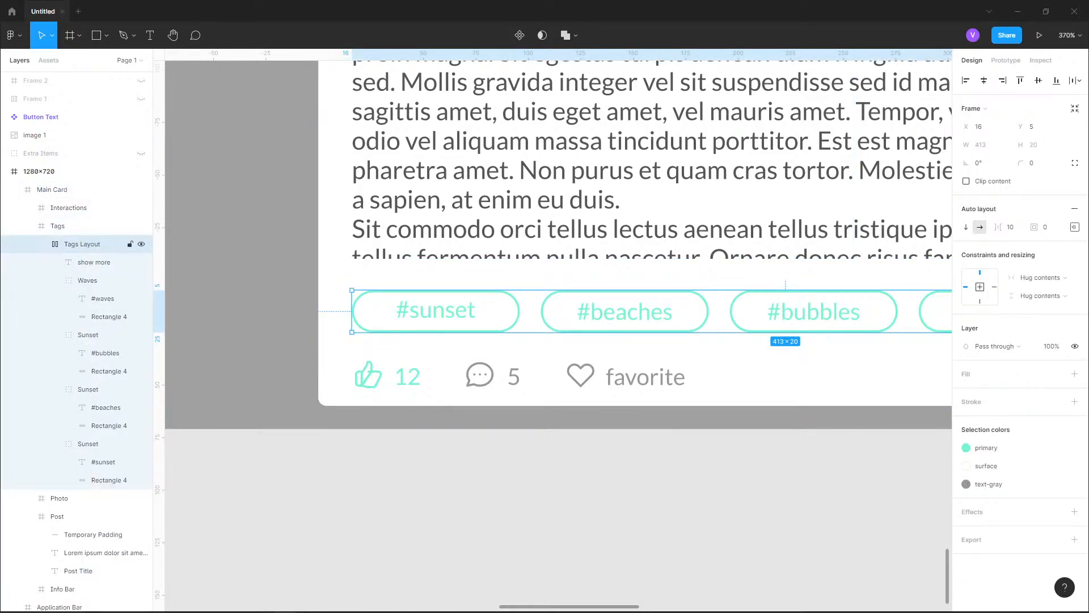
double_click(436, 310)
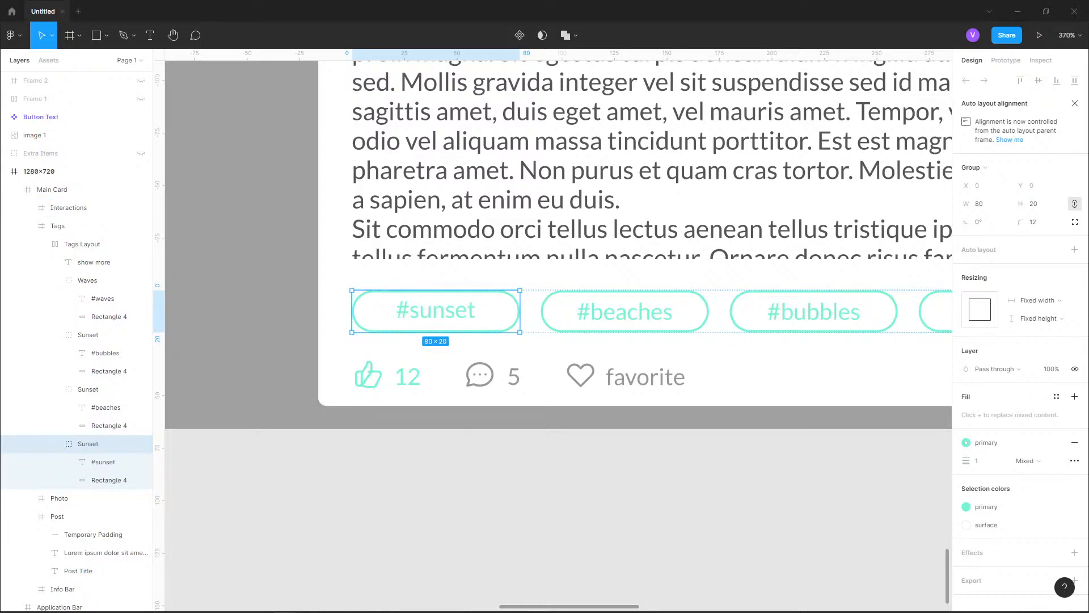
click(103, 461)
click(109, 480)
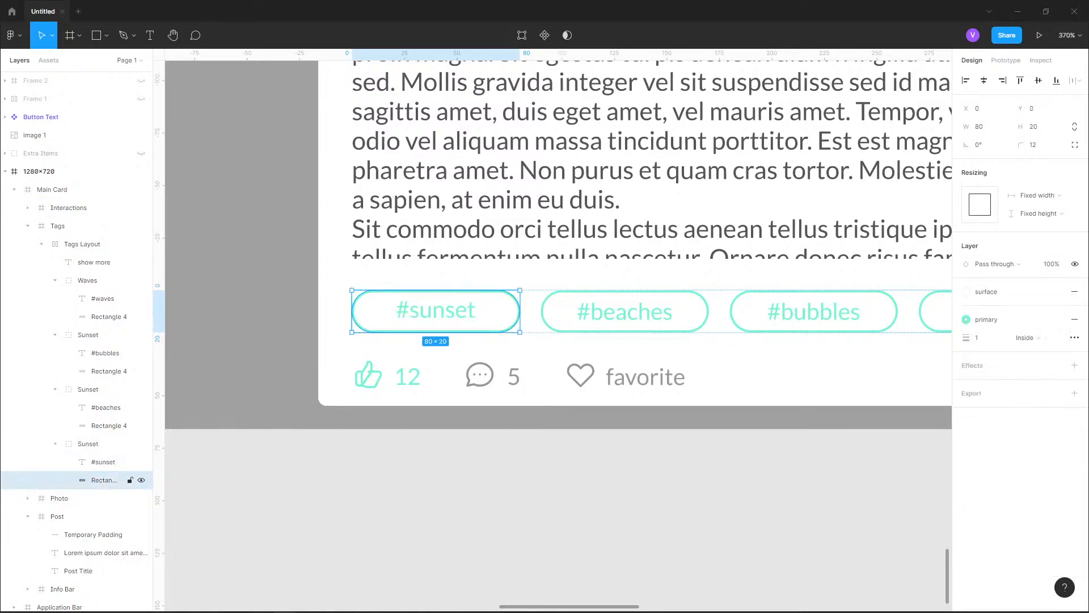
click(103, 462)
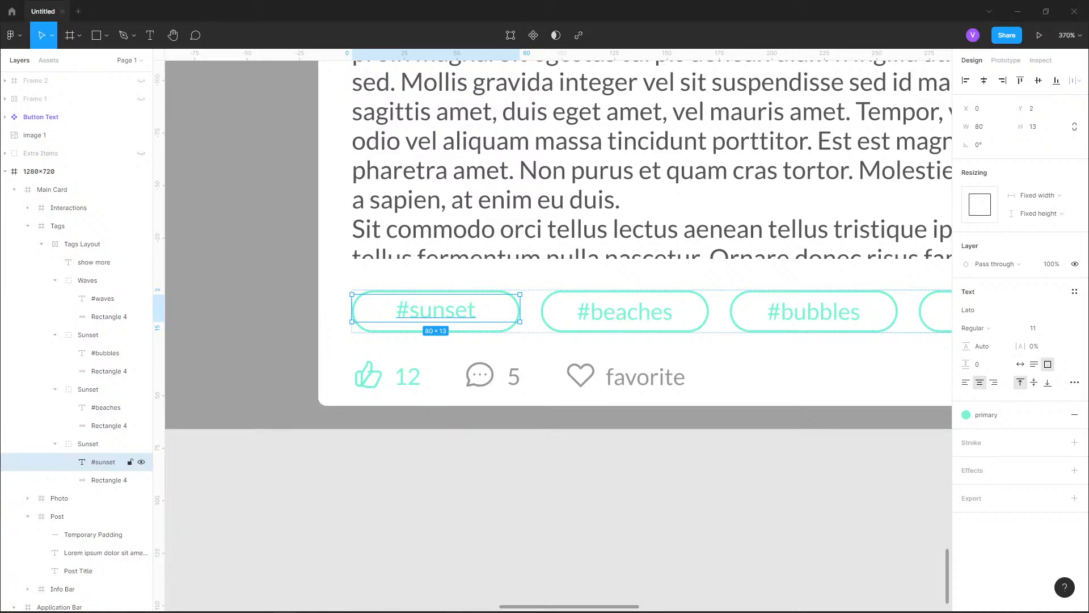
click(88, 444)
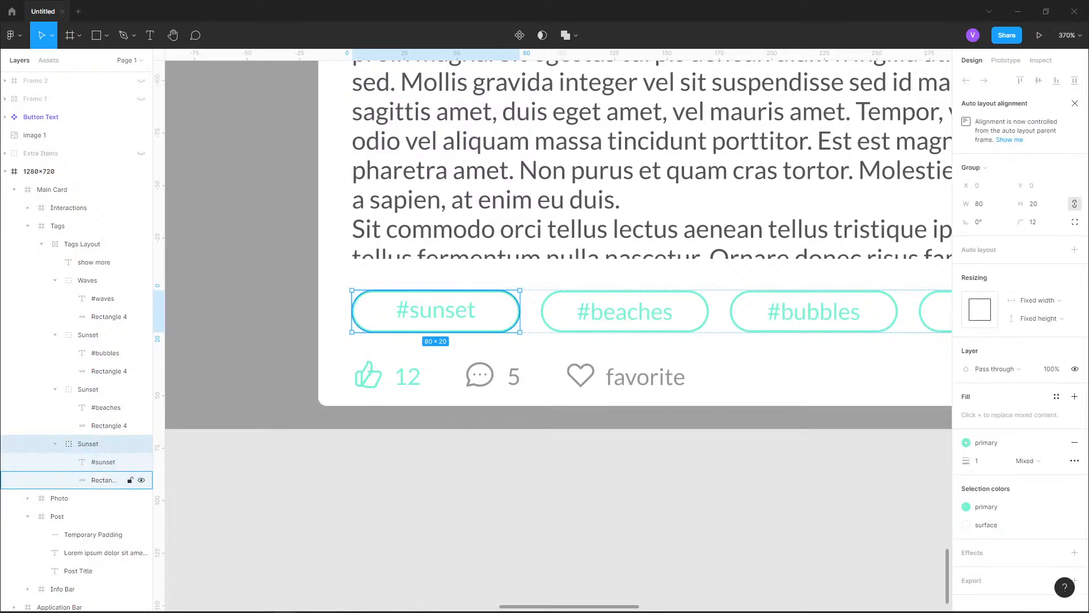
click(141, 480)
click(103, 462)
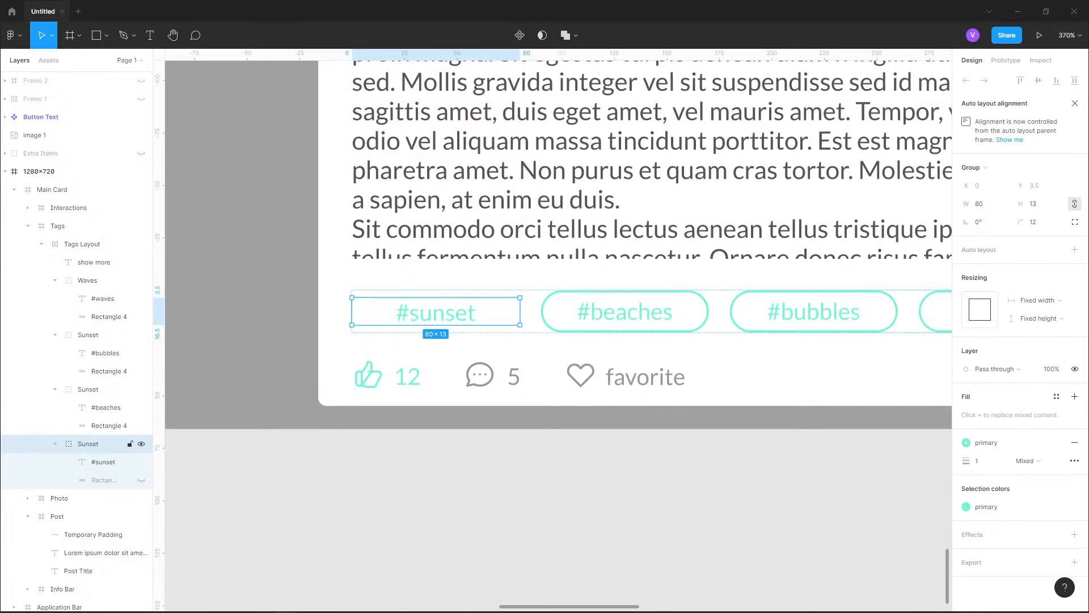
Try adding a stroke to the Sunset tag group, then undo it
click(104, 462)
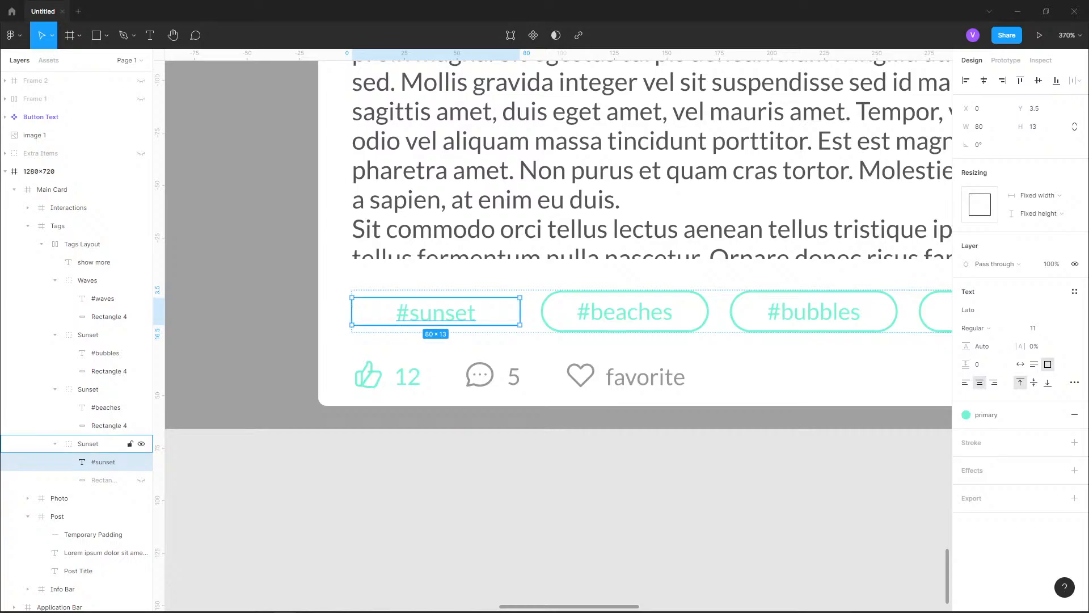
click(88, 444)
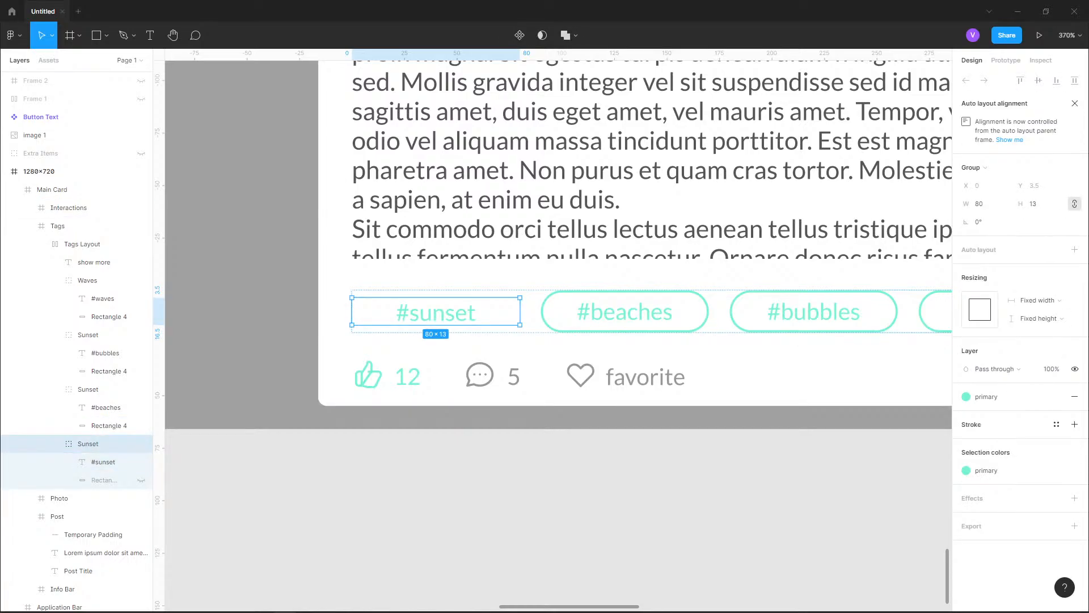
click(1075, 424)
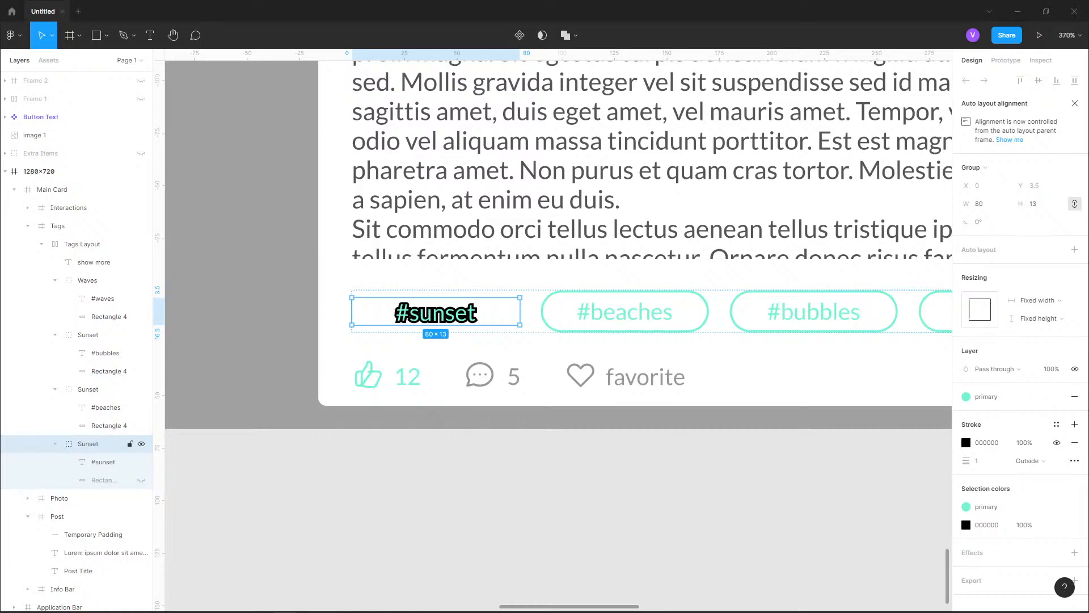
key(ctrl+z)
Inspect the Login button's text layer and the fill, stroke and corner settings of its Button Text frame
key(shift+1)
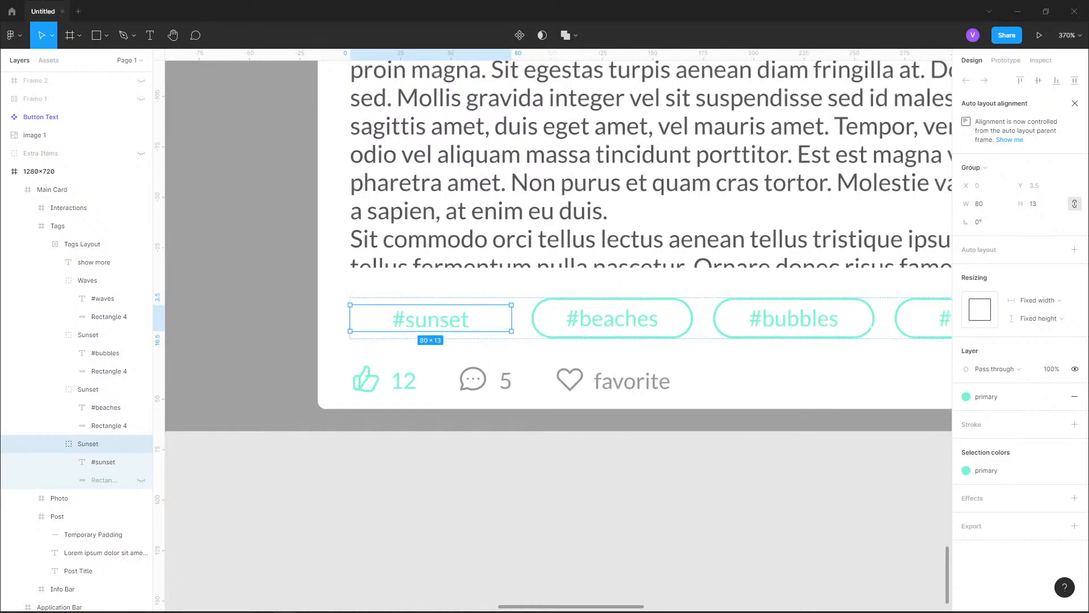
scroll(613, 156, up, 5)
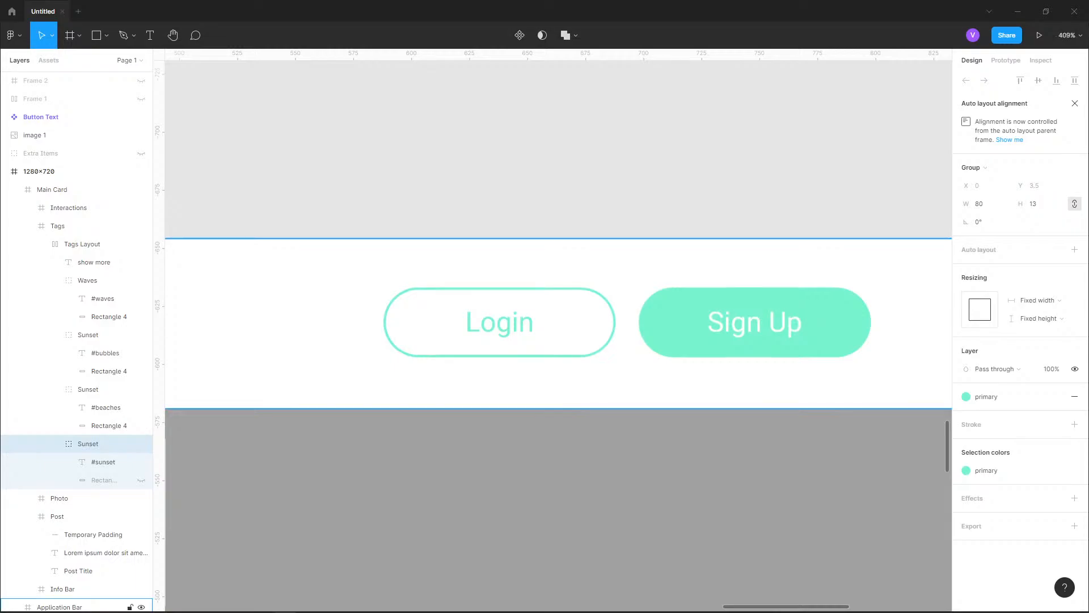
double_click(500, 322)
double_click(499, 322)
scroll(85, 439, down, 1)
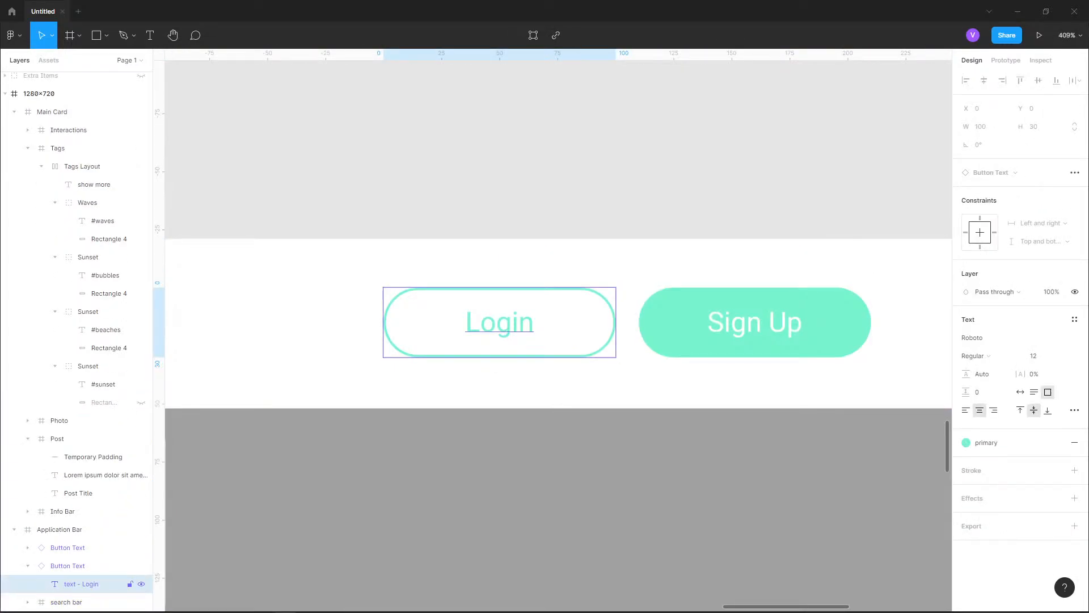
click(68, 566)
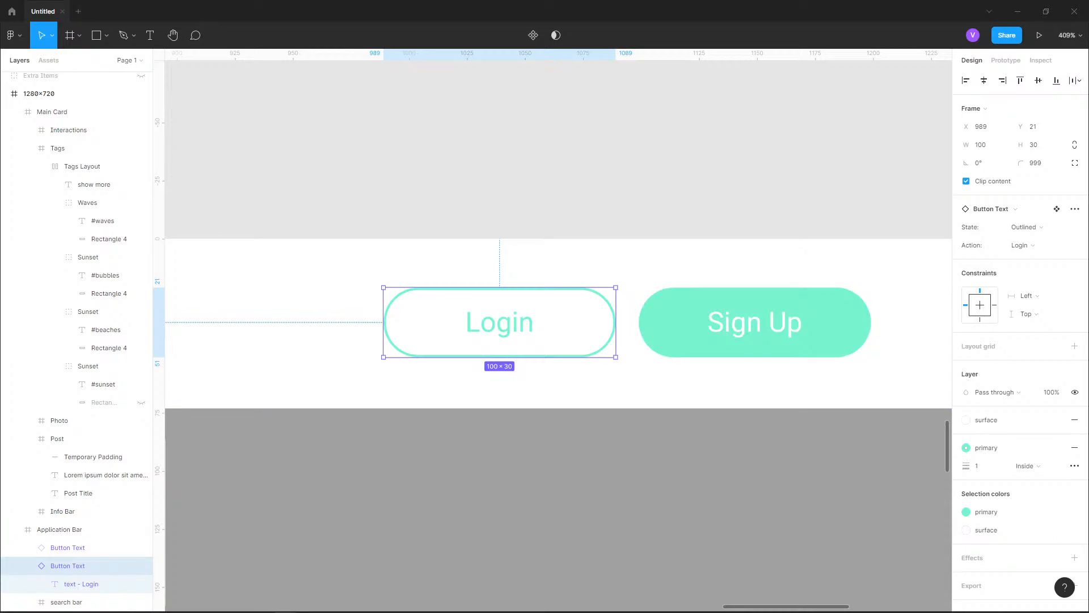
scroll(790, 152, down, 6)
scroll(463, 527, up, 4)
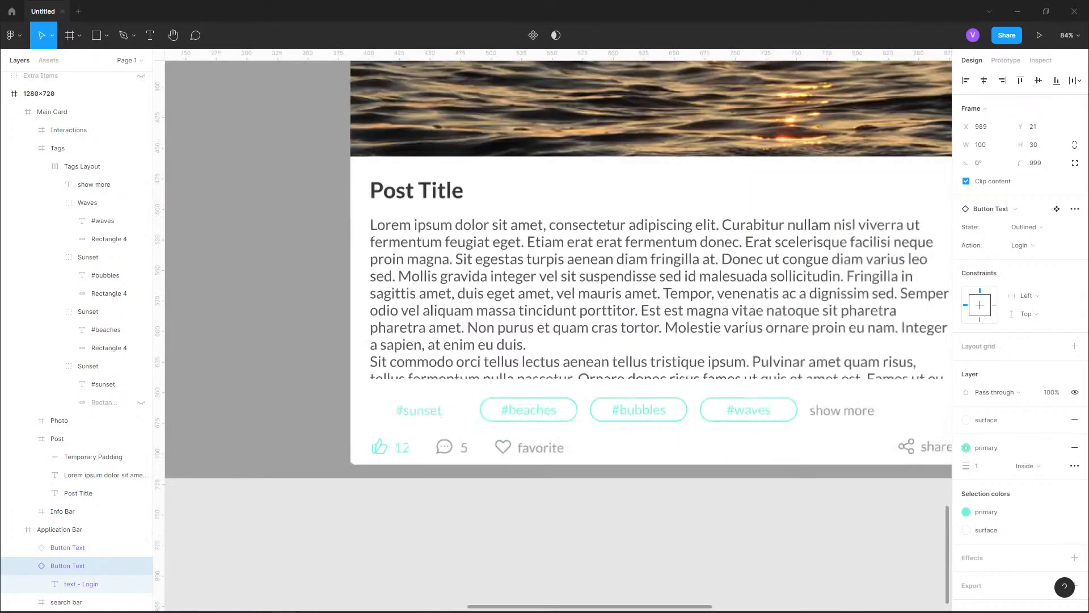
Remove the Sunset tag group's fill, reapply the primary color style to the #sunset text, and select the group again
scroll(379, 429, up, 2)
double_click(446, 399)
double_click(446, 399)
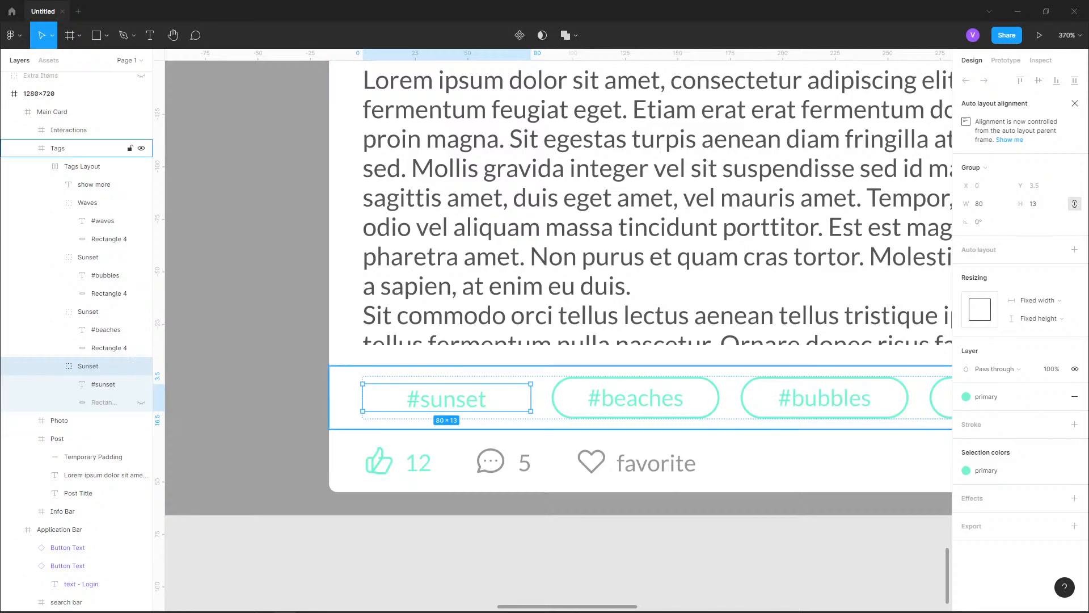
click(1075, 396)
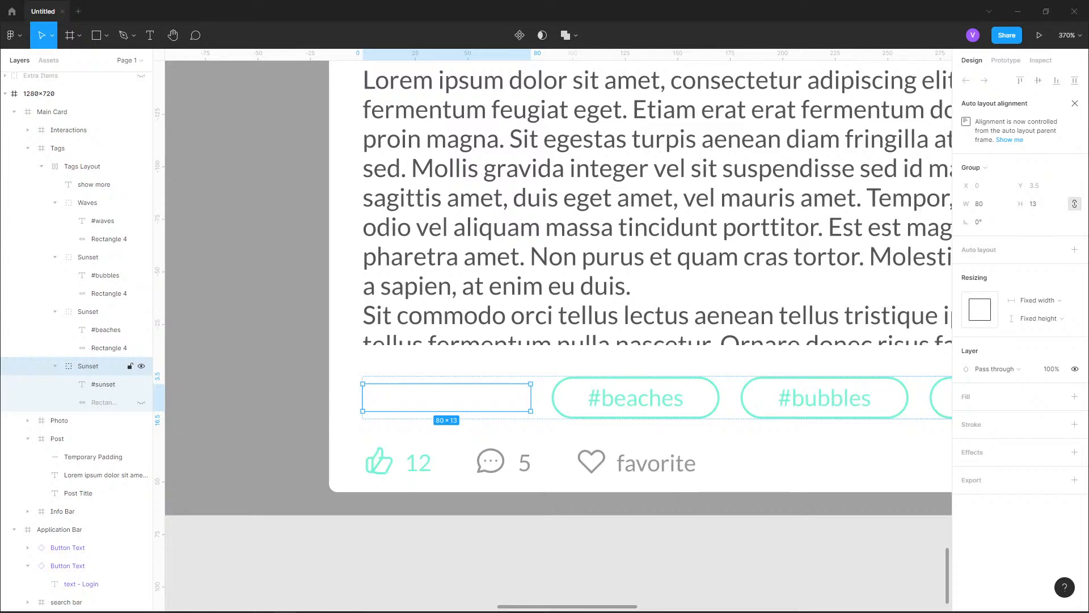
click(104, 384)
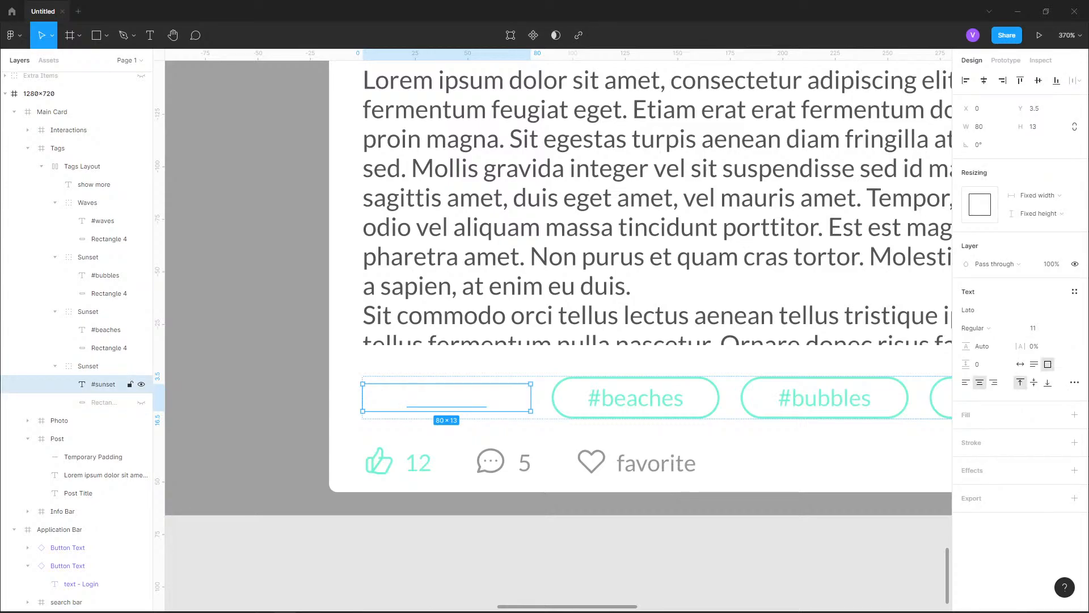
click(1057, 415)
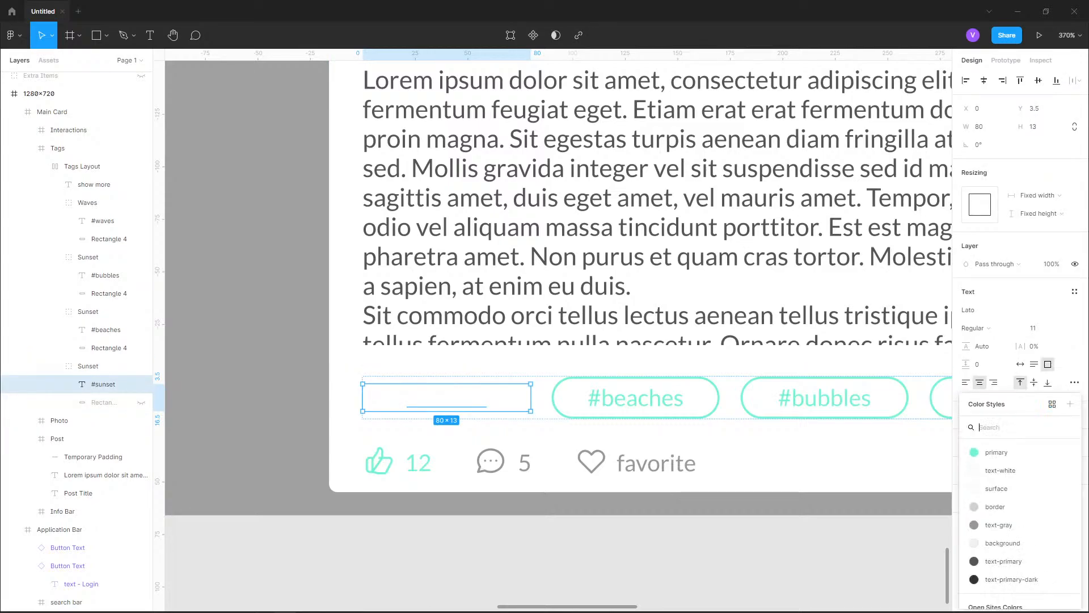
click(997, 452)
click(88, 366)
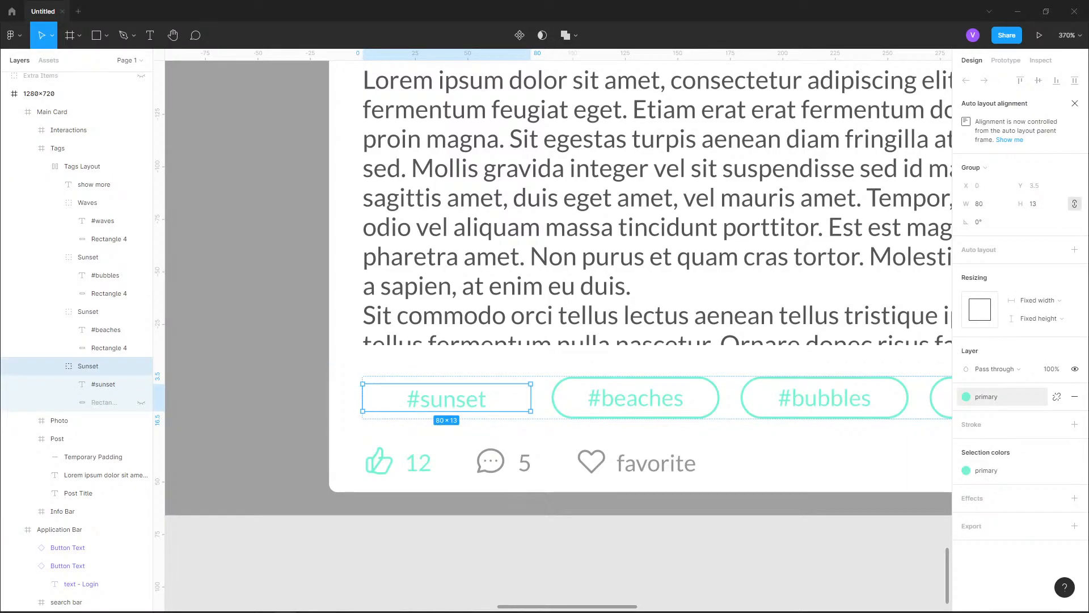
Apply the surface color style to the Sunset group, then set the #sunset text back to primary
click(1057, 397)
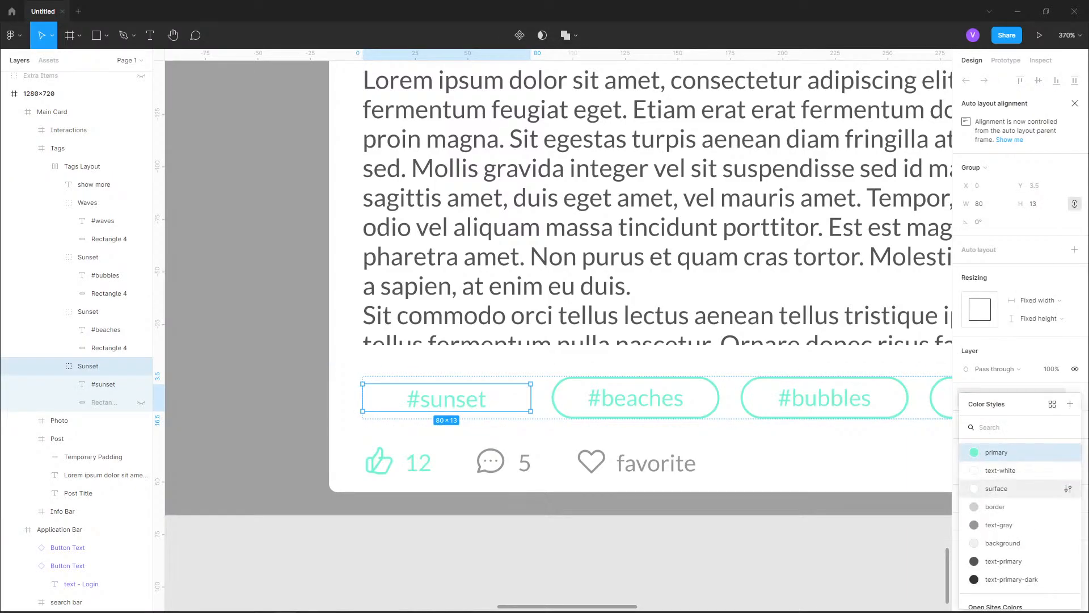
click(993, 492)
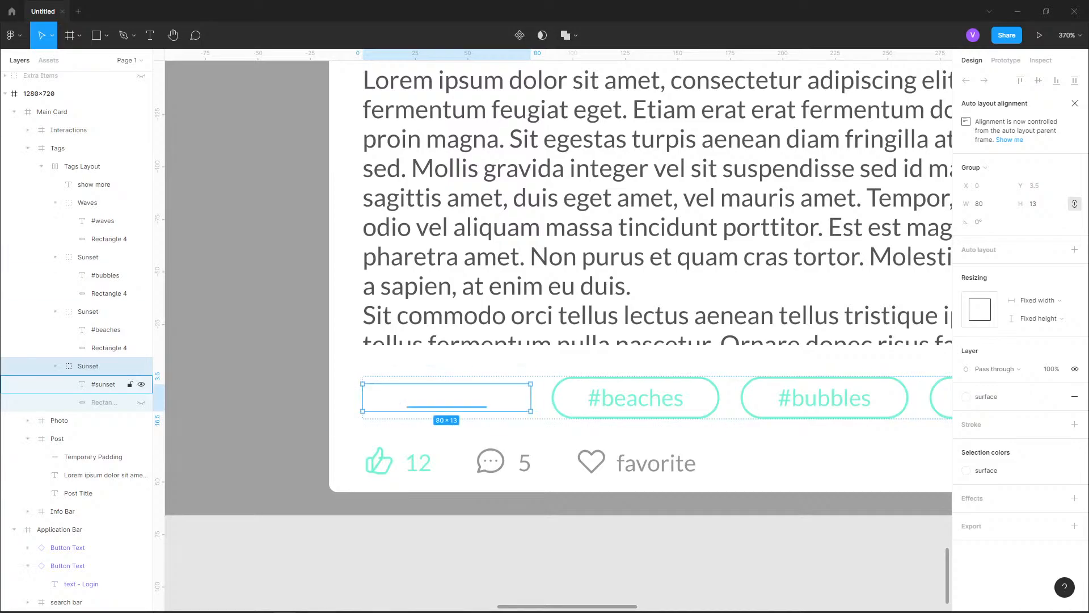
click(104, 384)
click(966, 415)
click(993, 451)
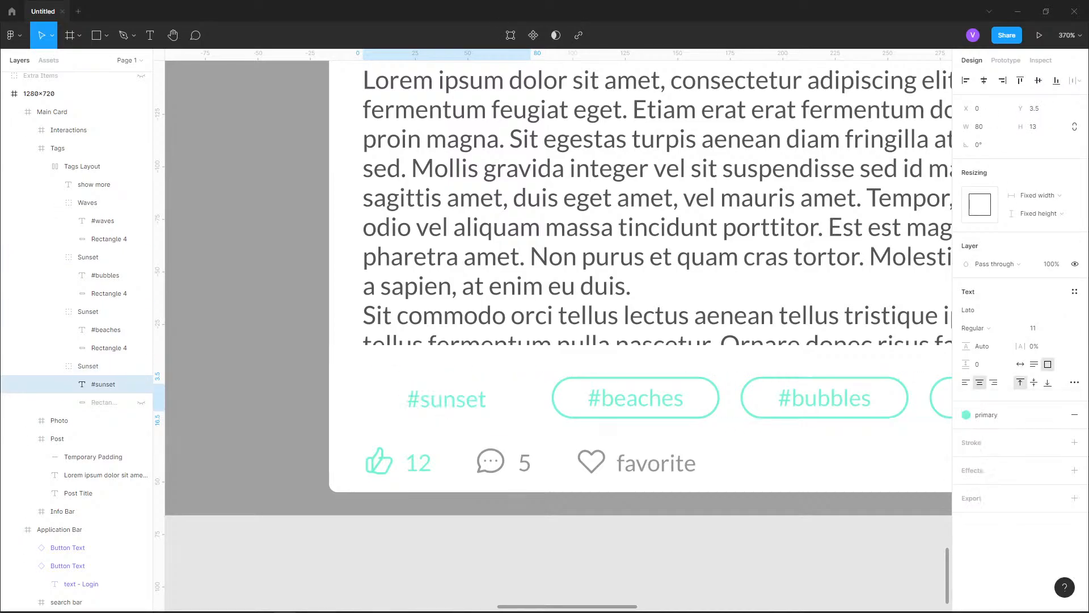
Examine the Outlined, SignUp variant of the Button Text component, checking its text layer and its frame's fill and stroke settings
click(88, 366)
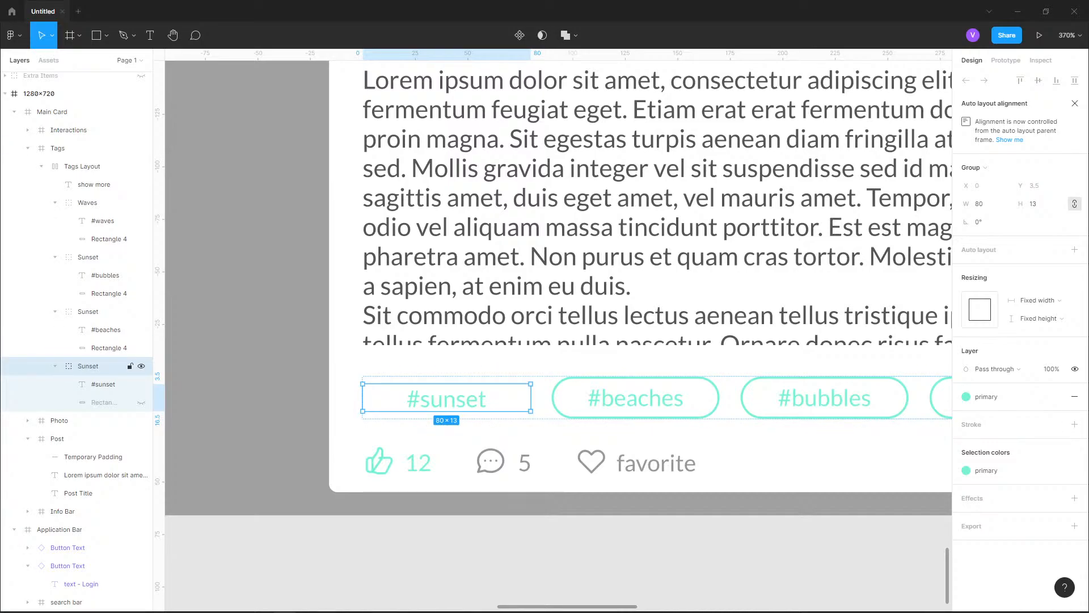
scroll(86, 258, up, 3)
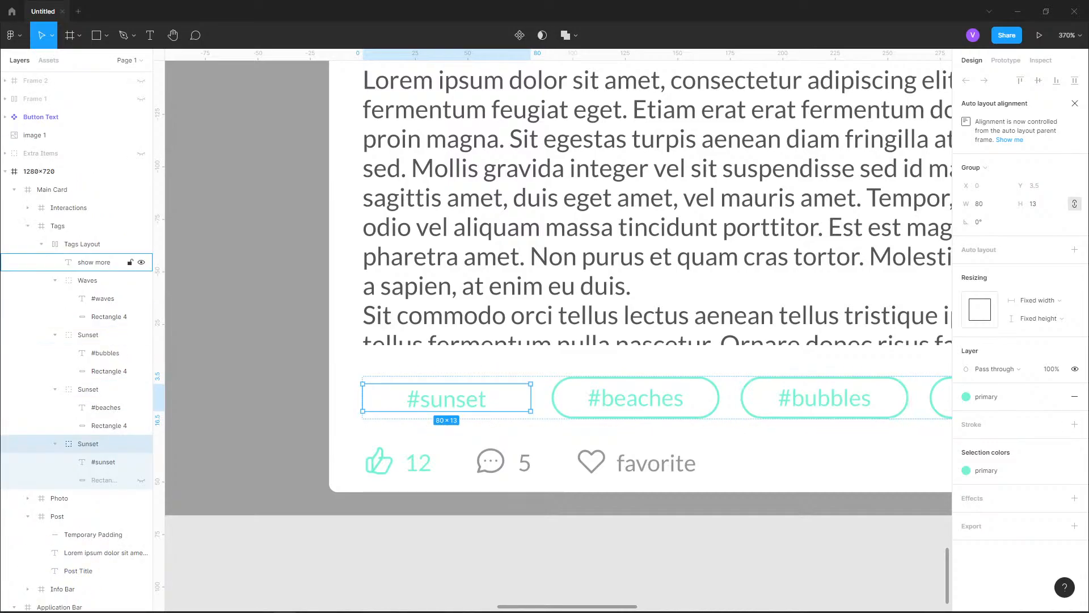
scroll(79, 135, up, 4)
click(14, 189)
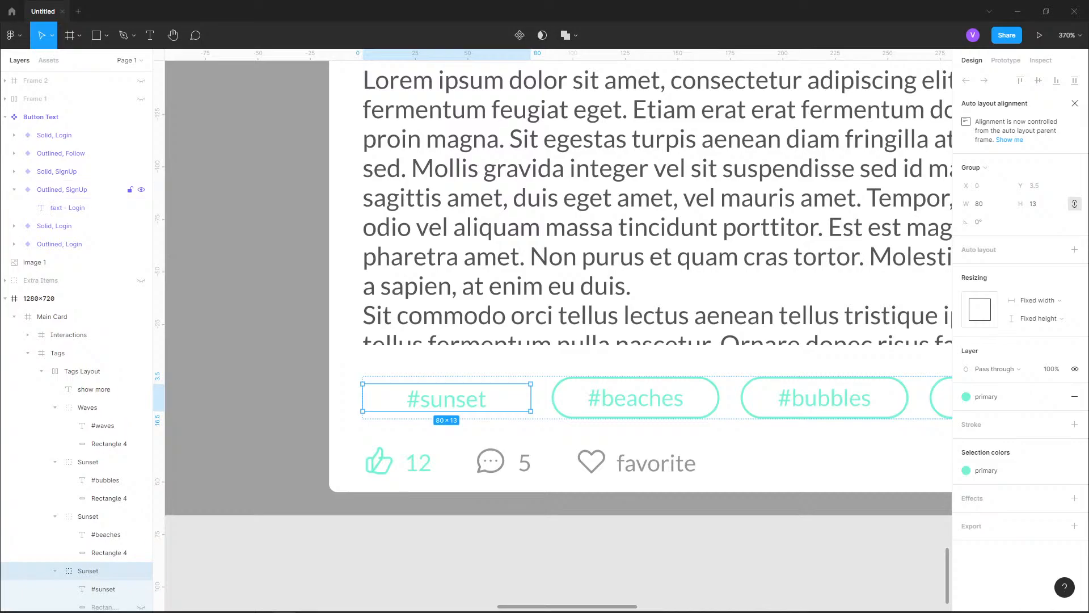
click(65, 207)
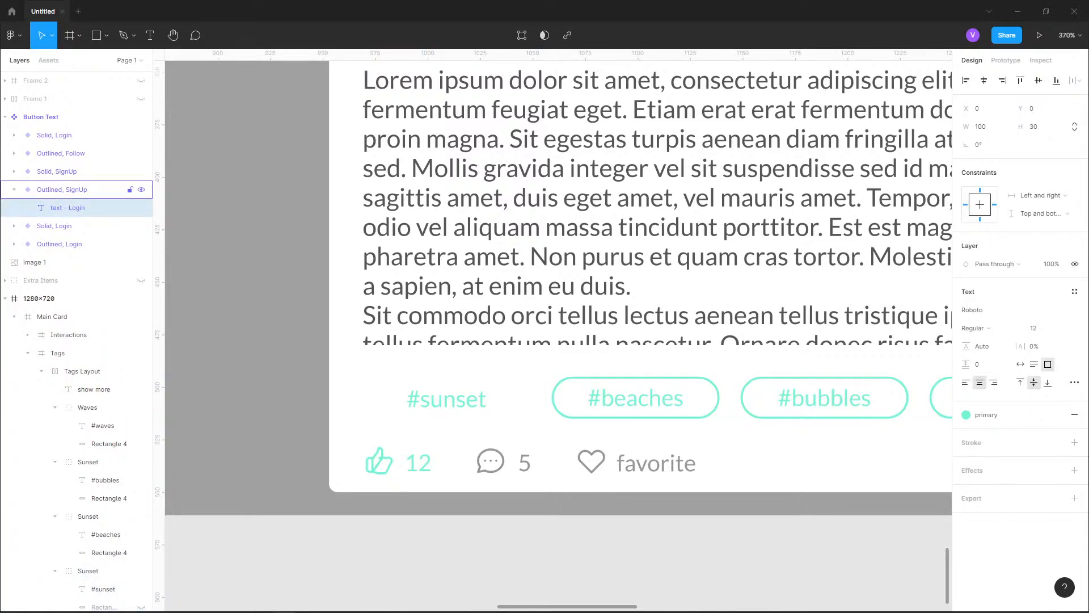
click(62, 189)
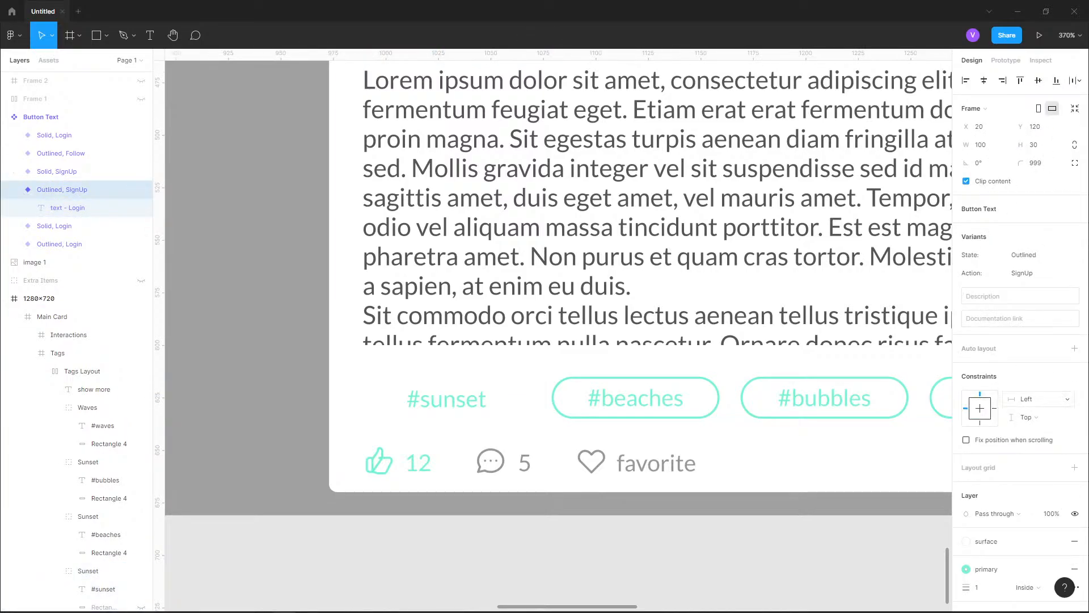
scroll(1016, 398, down, 3)
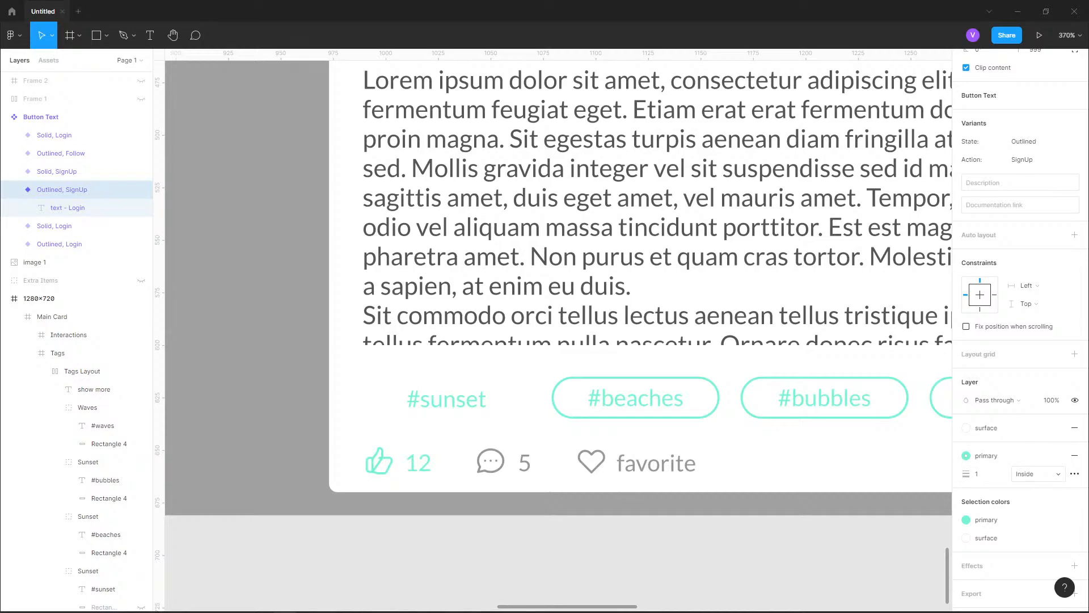
Add a stroke to the Sunset tag group and set its color to D7D7D7
click(57, 353)
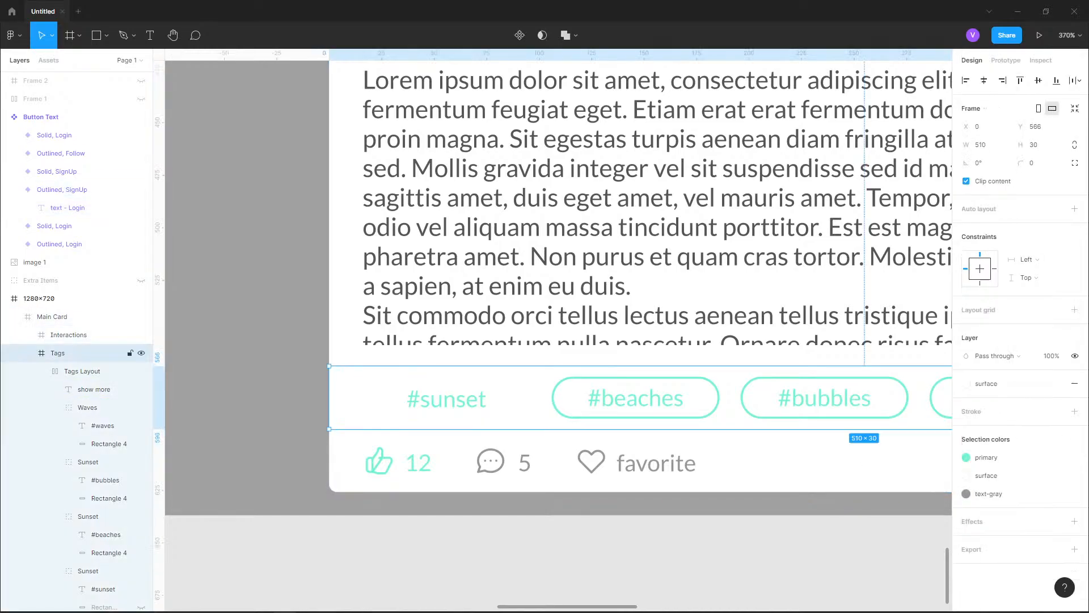
double_click(447, 399)
double_click(446, 398)
click(1075, 424)
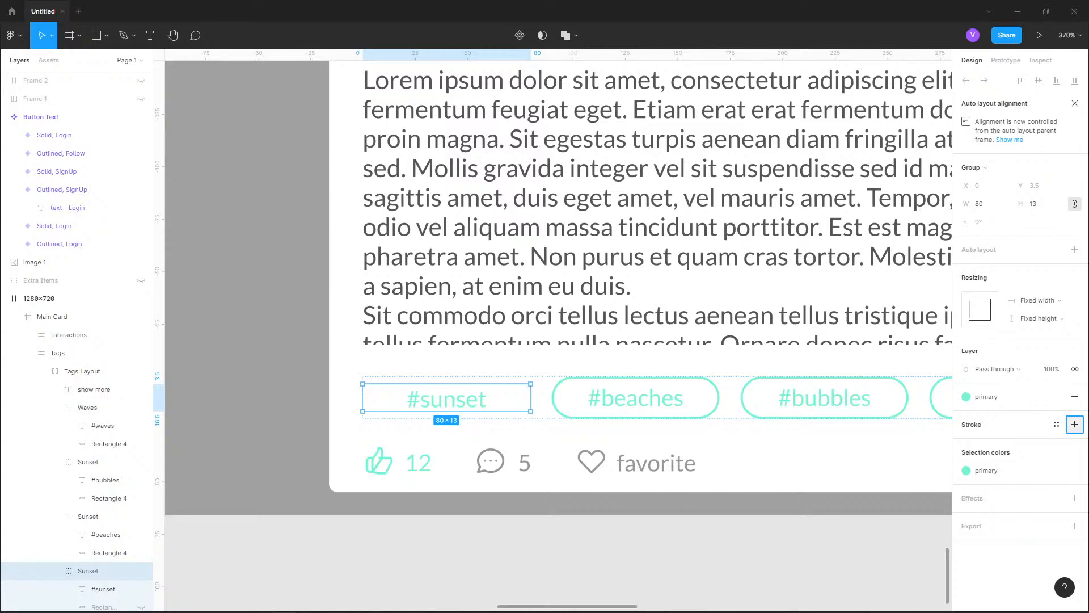
click(966, 442)
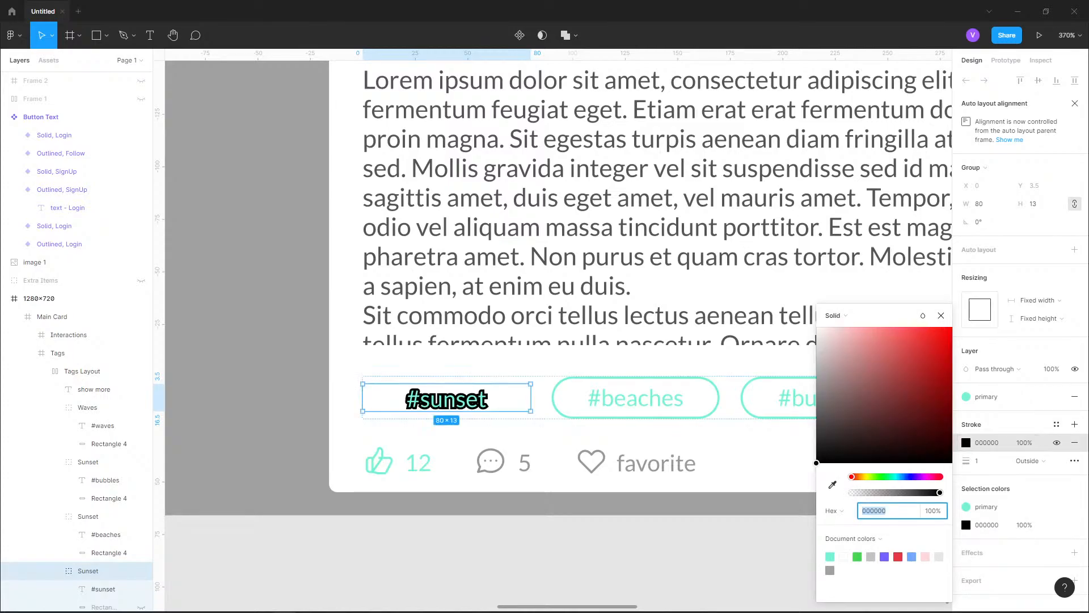
drag(818, 462, 817, 348)
Align the Sunset group's stroke to Inside and check its color style and advanced stroke options
click(1030, 461)
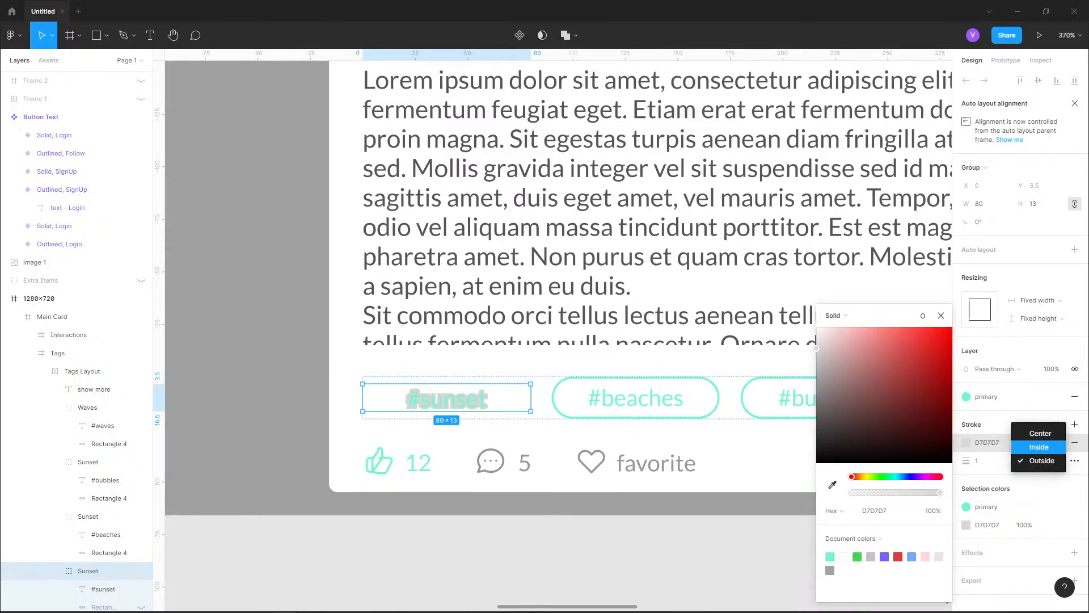
click(1030, 445)
click(1056, 424)
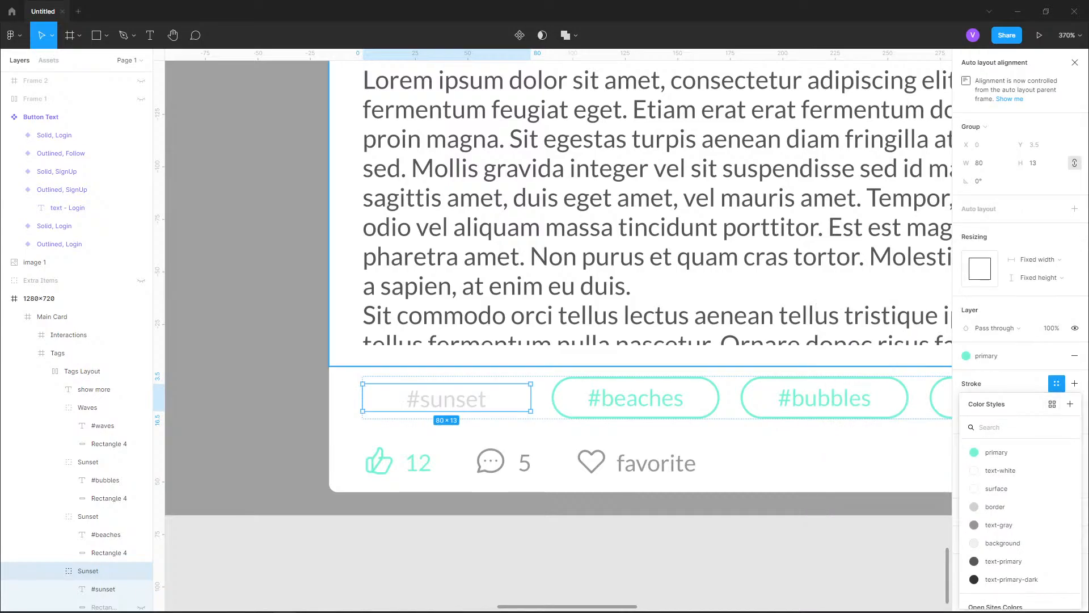
click(1057, 383)
click(1075, 420)
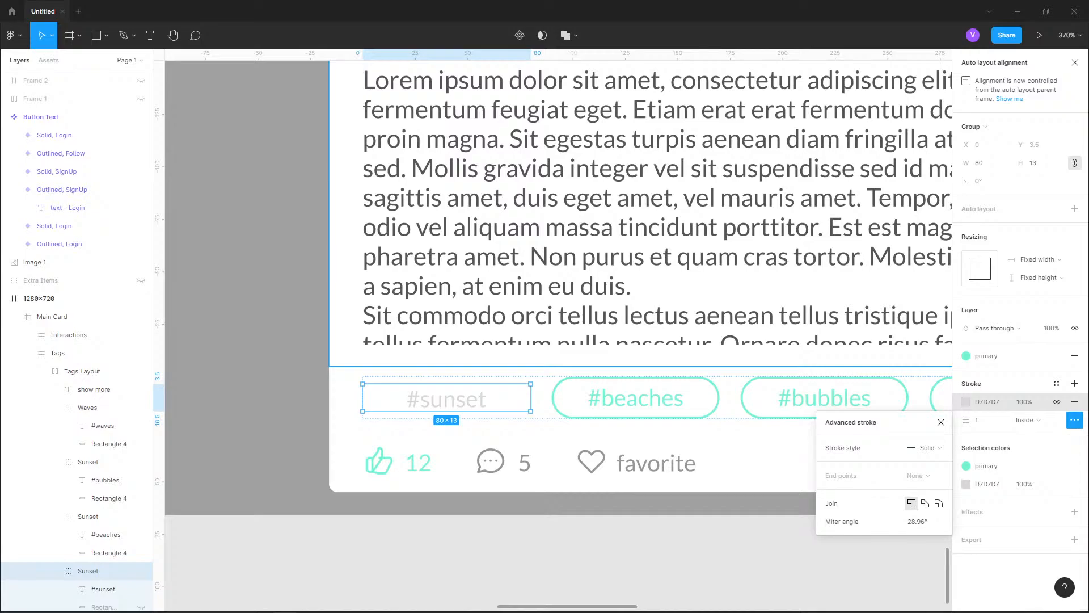
click(1075, 420)
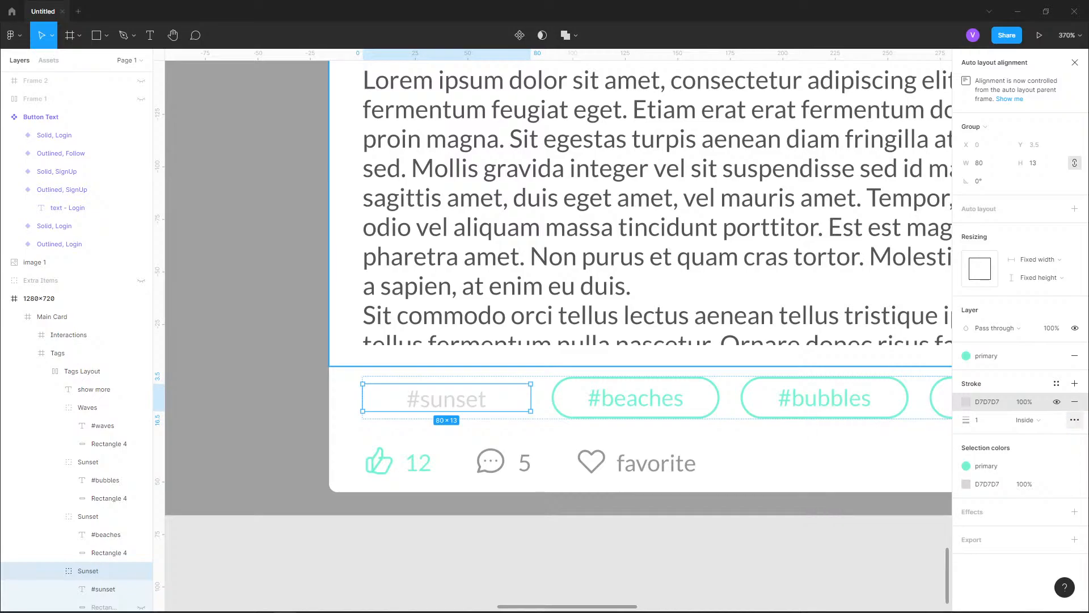
Convert the Sunset group to a frame with no fill and add a stroke using the primary color style
click(975, 126)
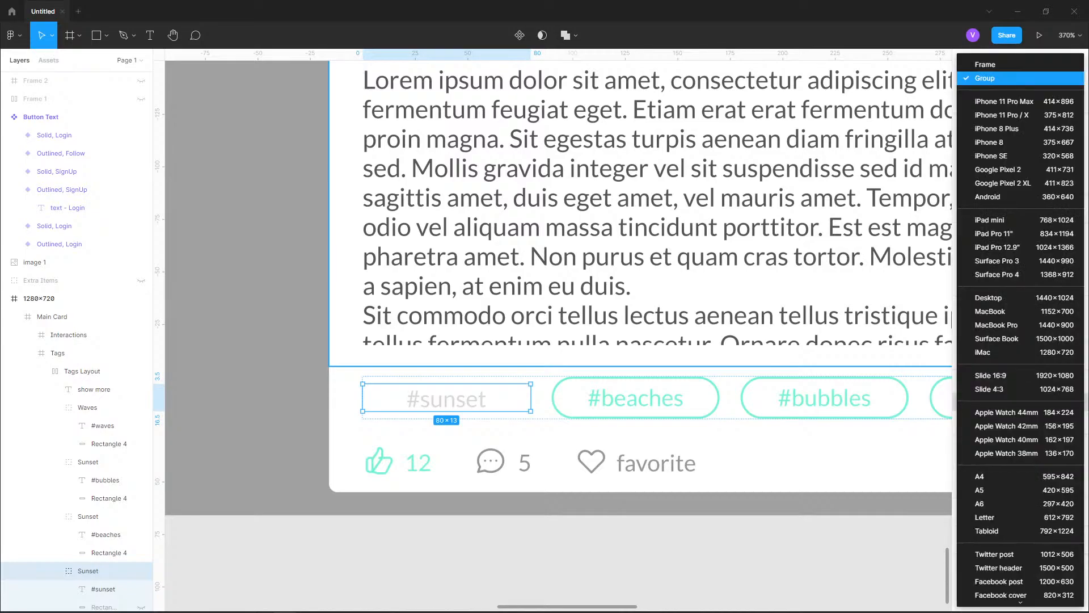
click(987, 64)
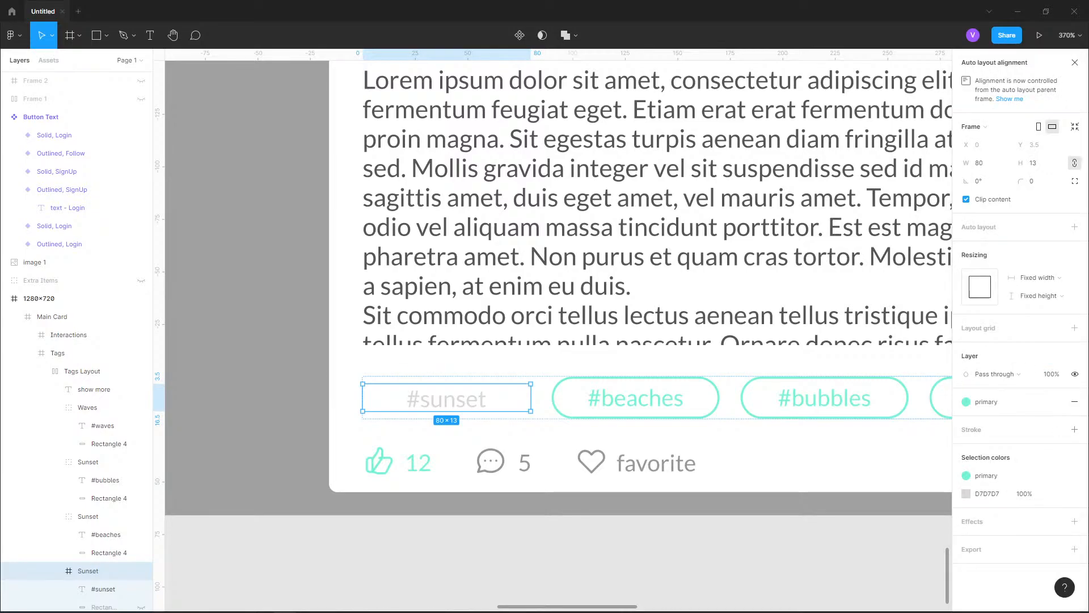
click(1075, 429)
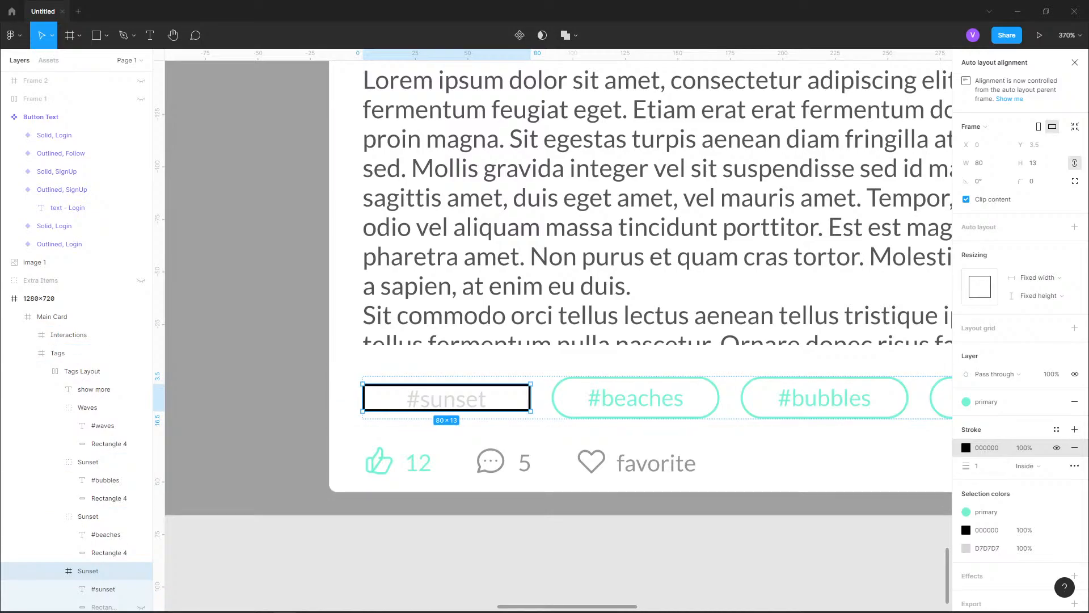
click(1057, 430)
click(988, 452)
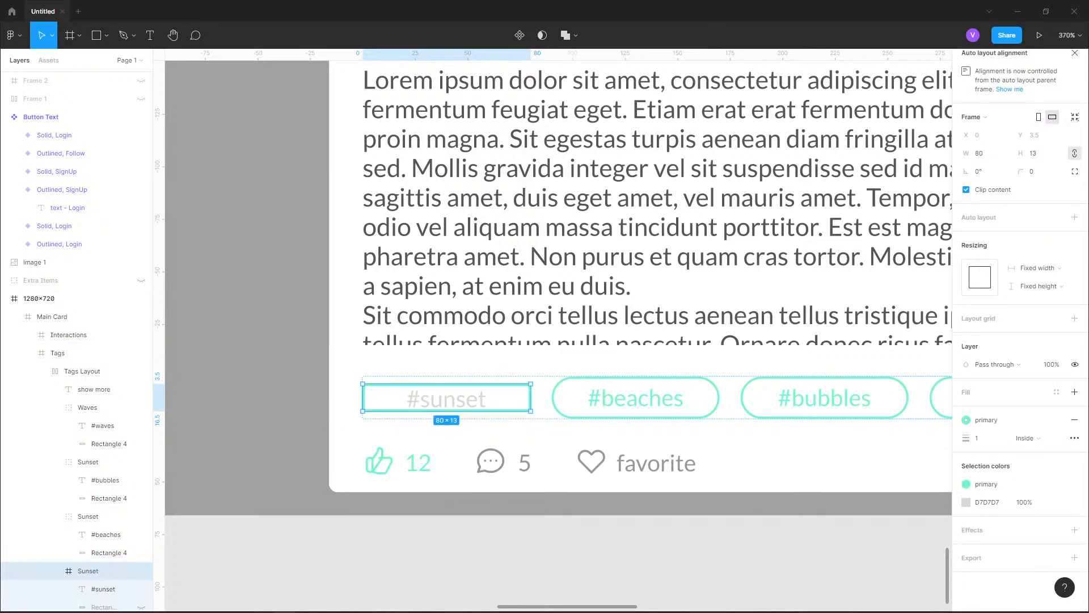
Set the Sunset frame's corner radius to 12 to match the #beaches tag and keep its stroke aligned Inside
click(1037, 172)
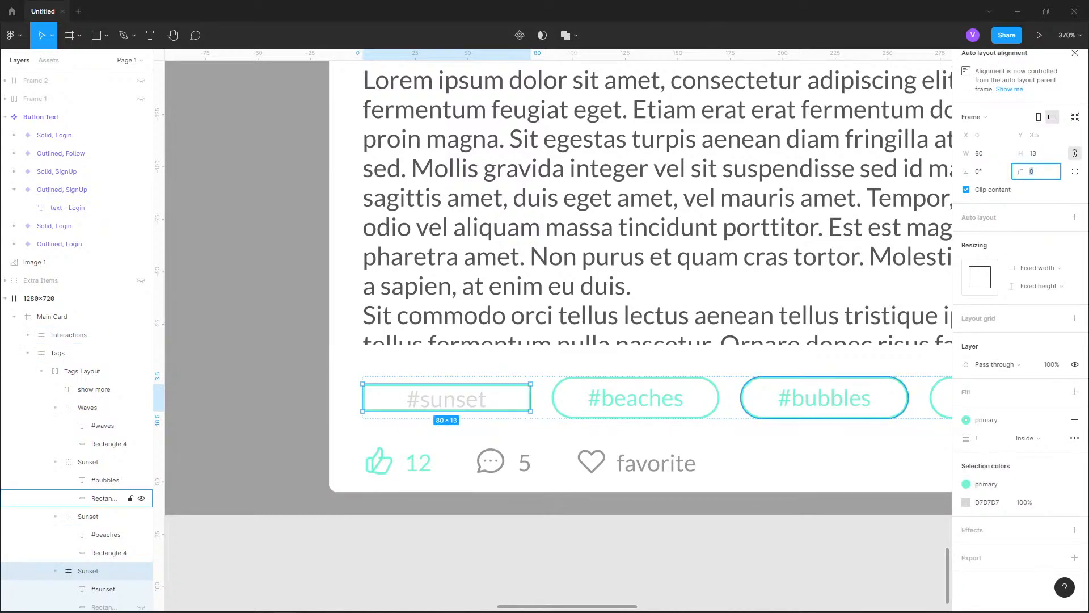
click(90, 517)
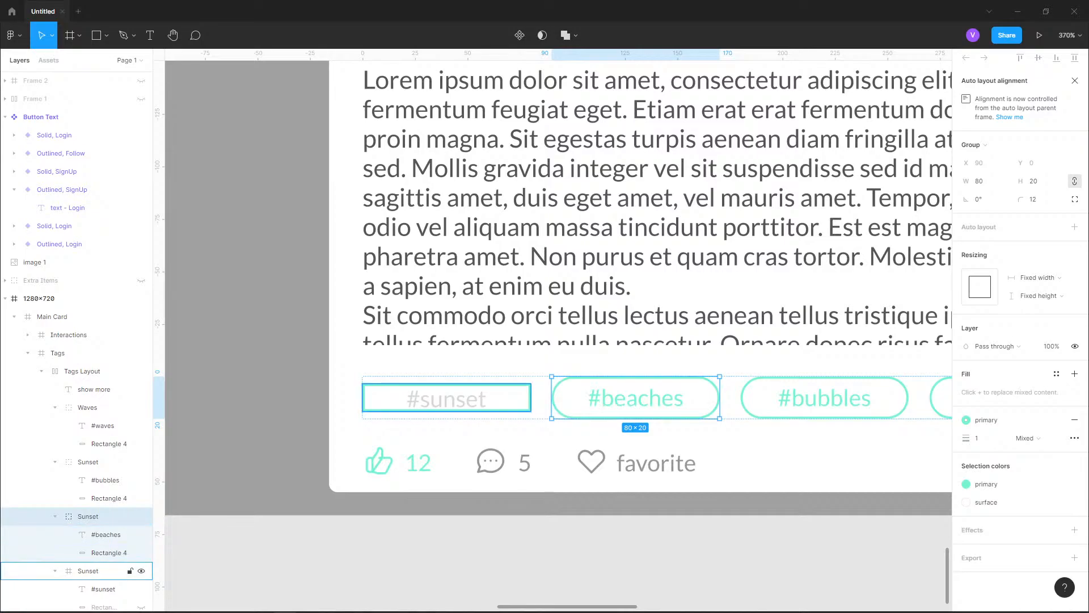
click(91, 571)
click(1037, 171)
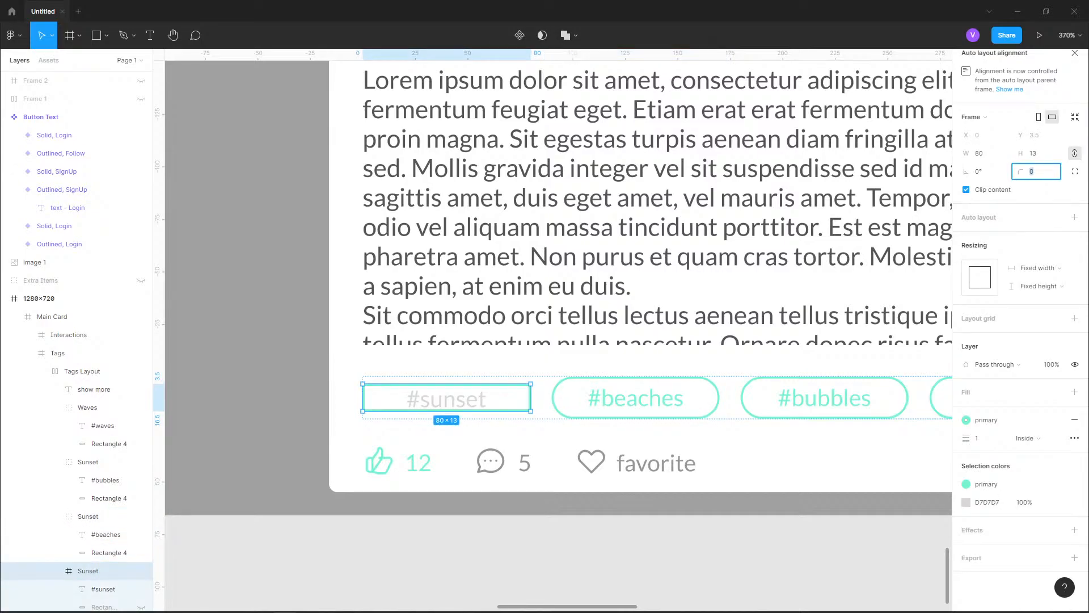
text(12)
key(Return)
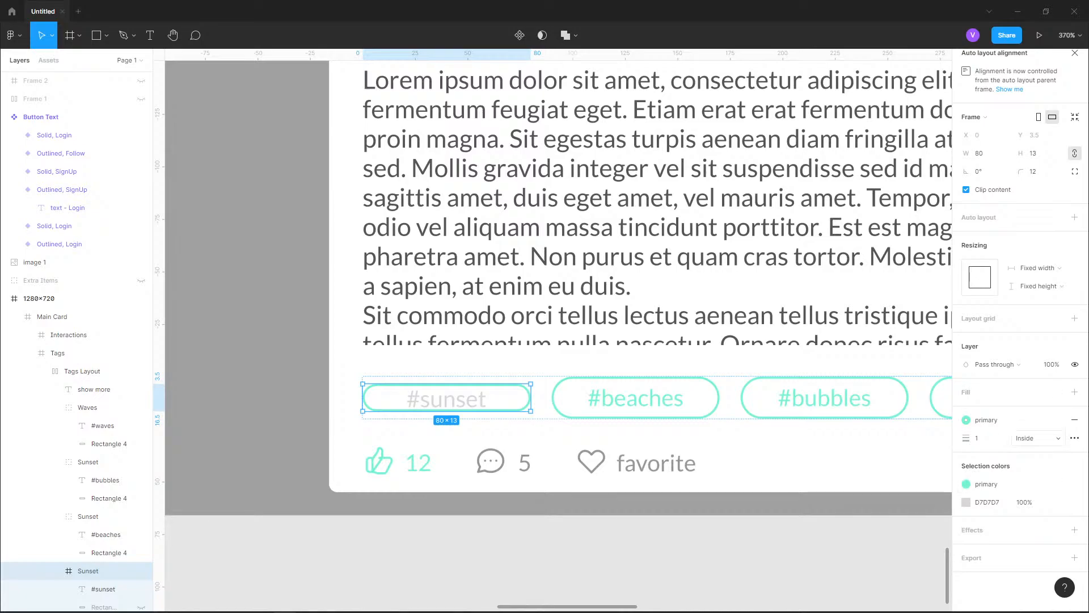
click(1036, 438)
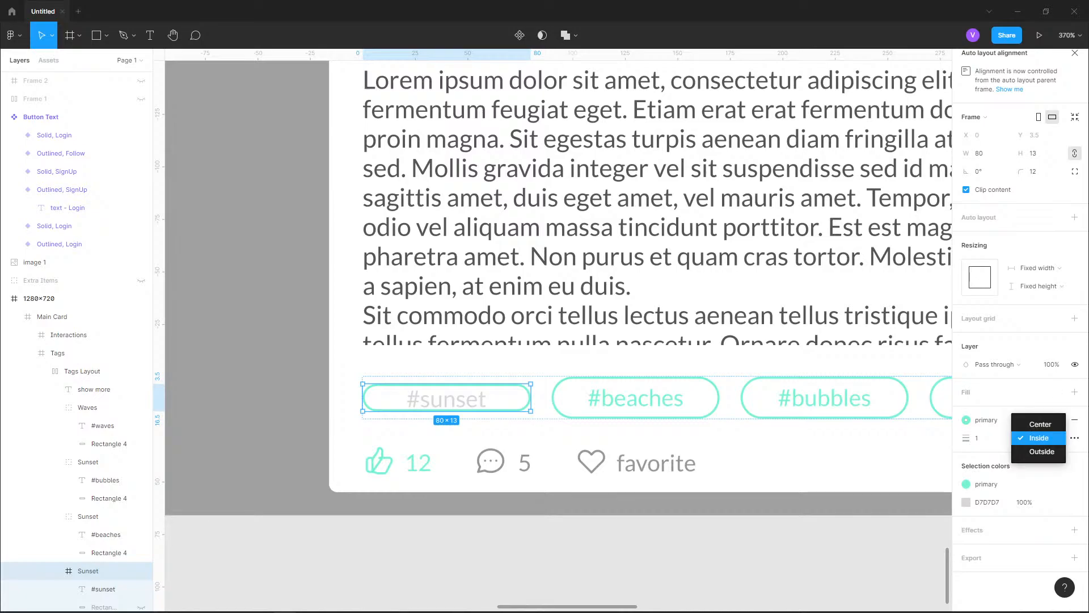
click(1039, 438)
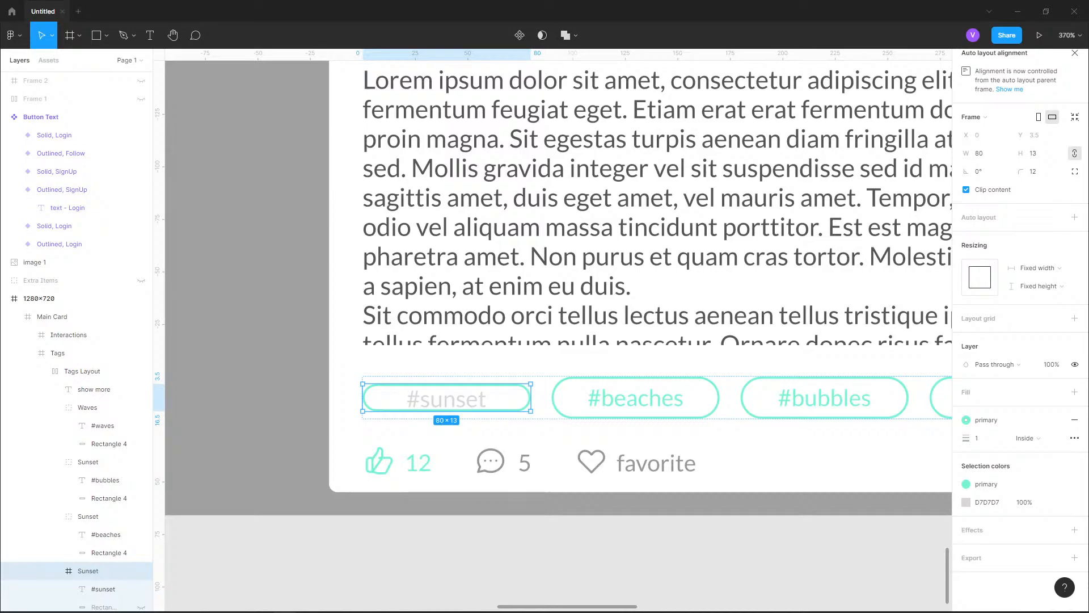
Try to set the Sunset frame's height to 20 with its proportions constrained, and undo it
scroll(103, 476, down, 3)
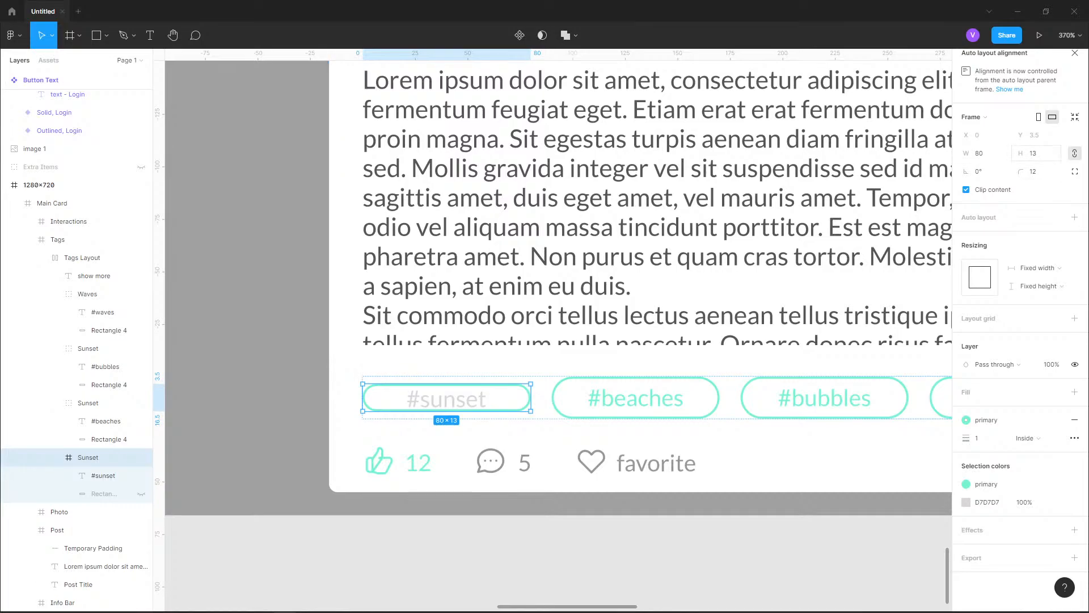
click(1033, 153)
text(20)
key(Return)
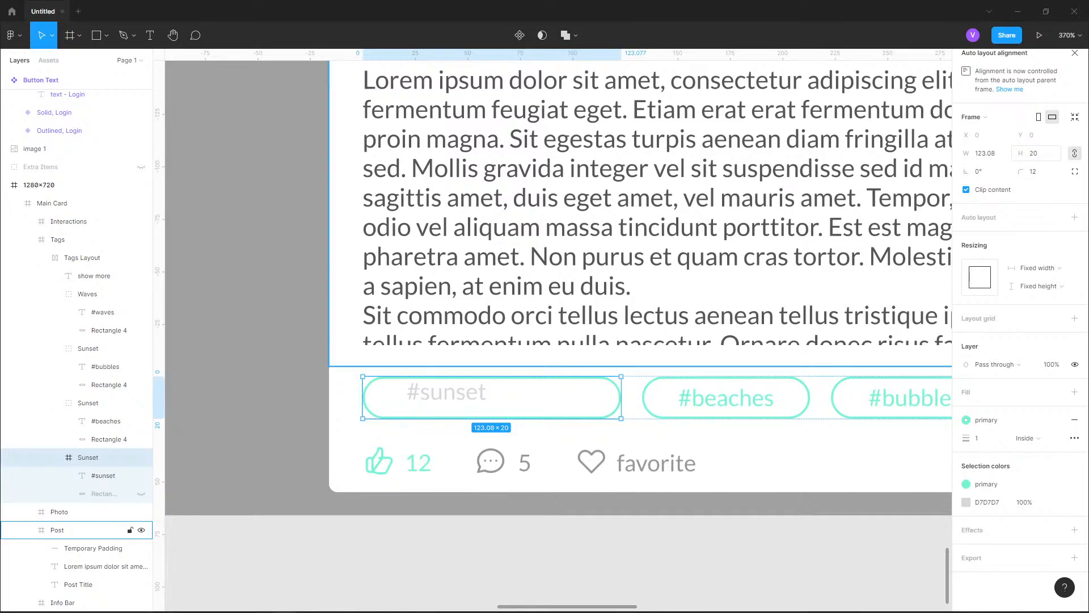
key(ctrl+z)
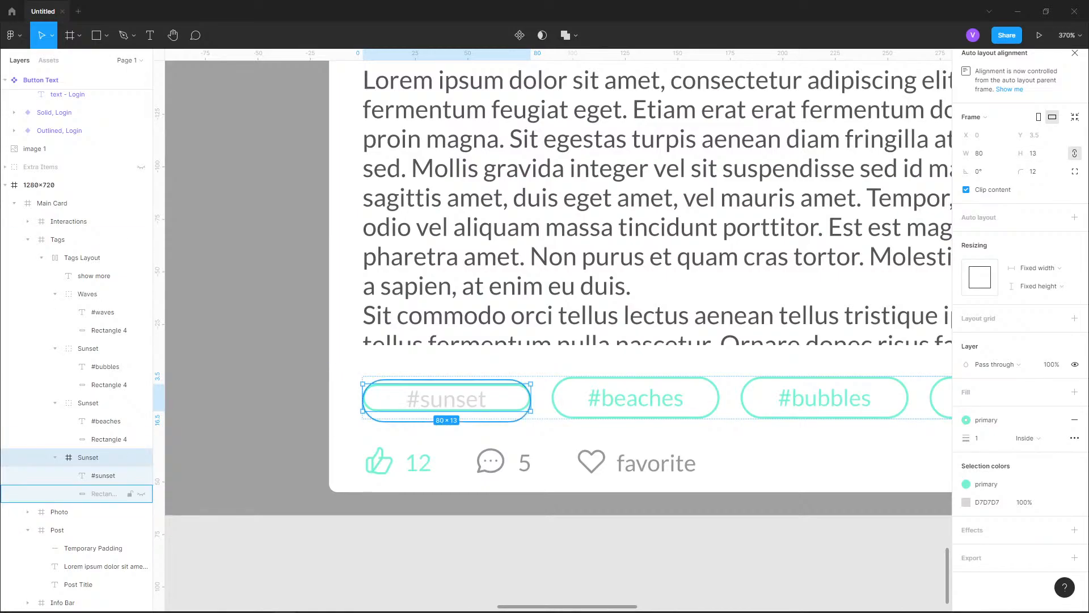
Delete the hidden rectangle from the Sunset frame
click(104, 494)
key(Delete)
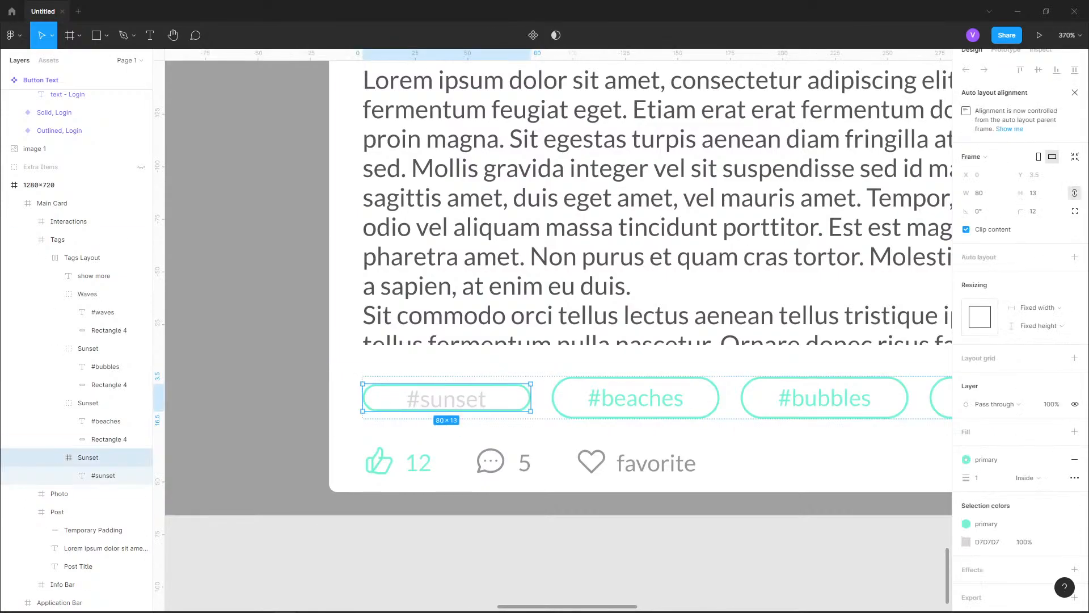
Try the height of 20 again on the Sunset frame without its rectangle, and undo the resize
click(1039, 193)
text(20)
key(Return)
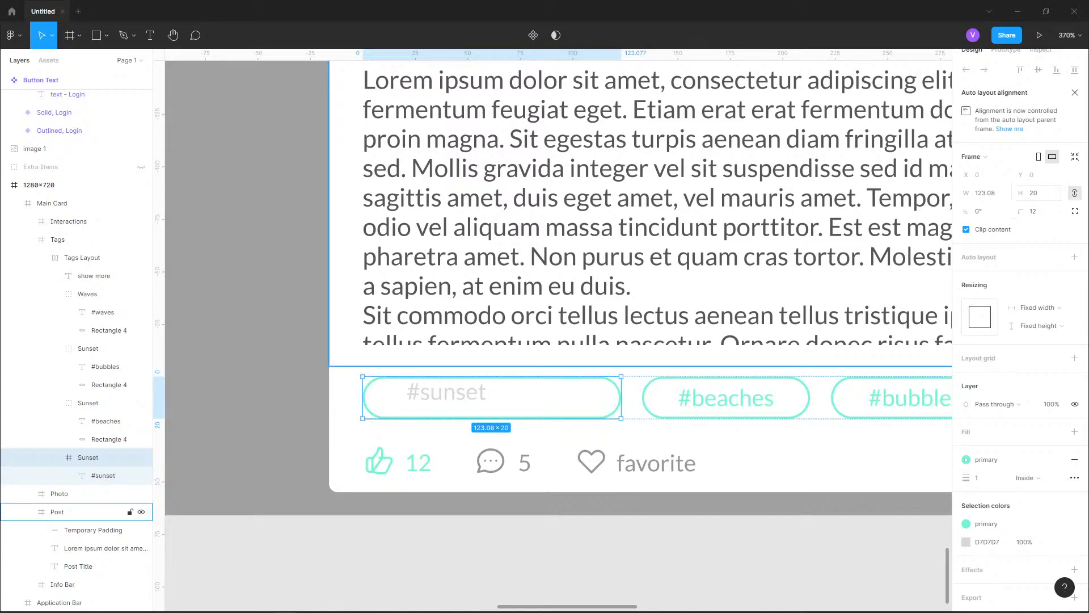
key(ctrl+z)
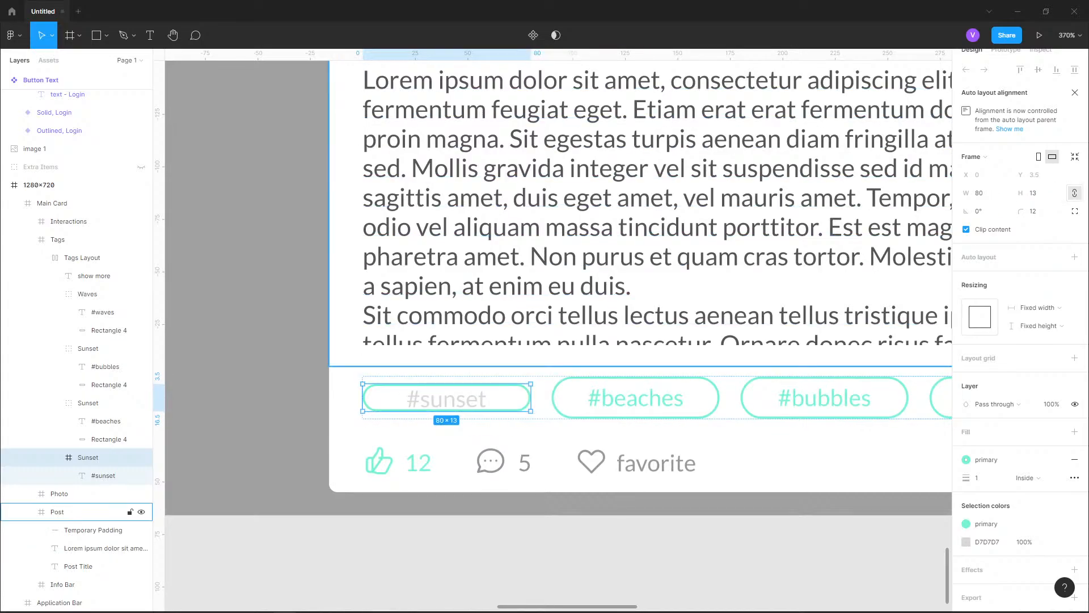
Unlock the Sunset frame's proportions and set its height to 20
click(1074, 193)
click(1033, 193)
text(20)
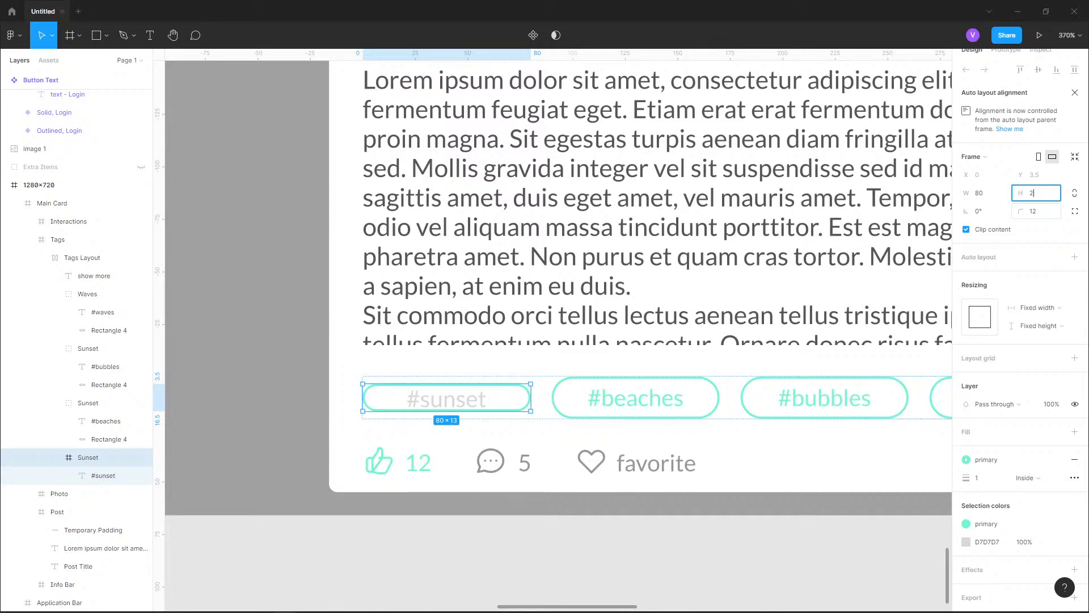
key(Return)
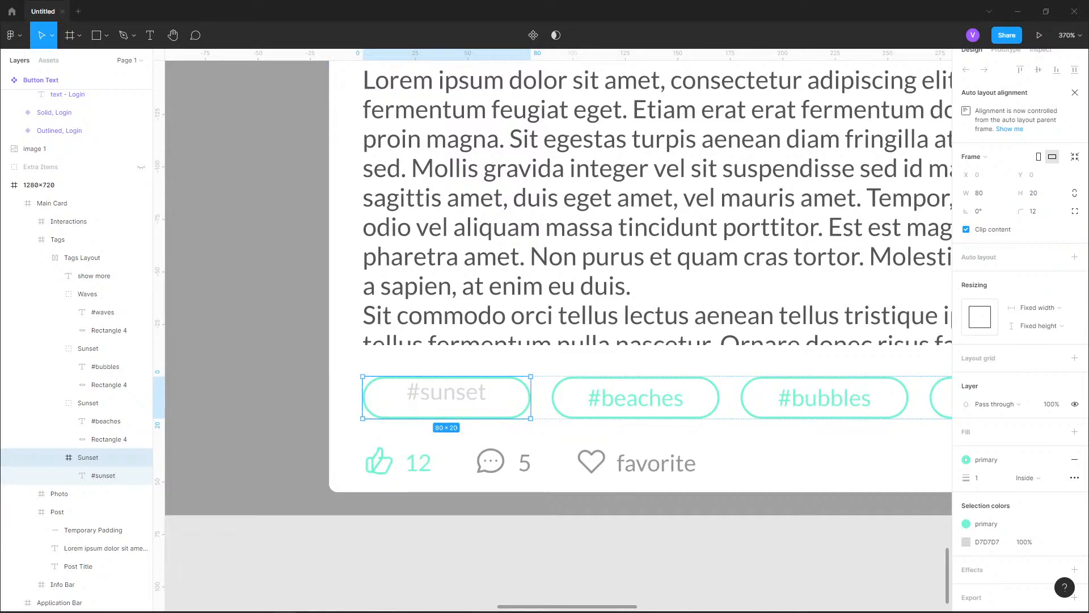
Try Fill container as the Sunset frame's horizontal resizing and return it to Fixed width
click(1038, 308)
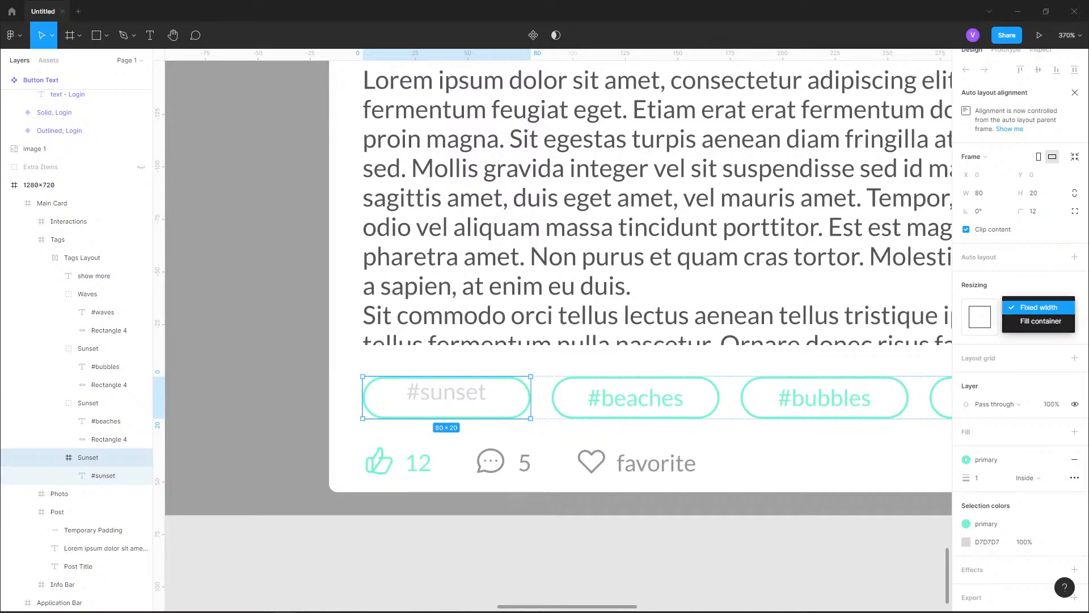
click(1041, 321)
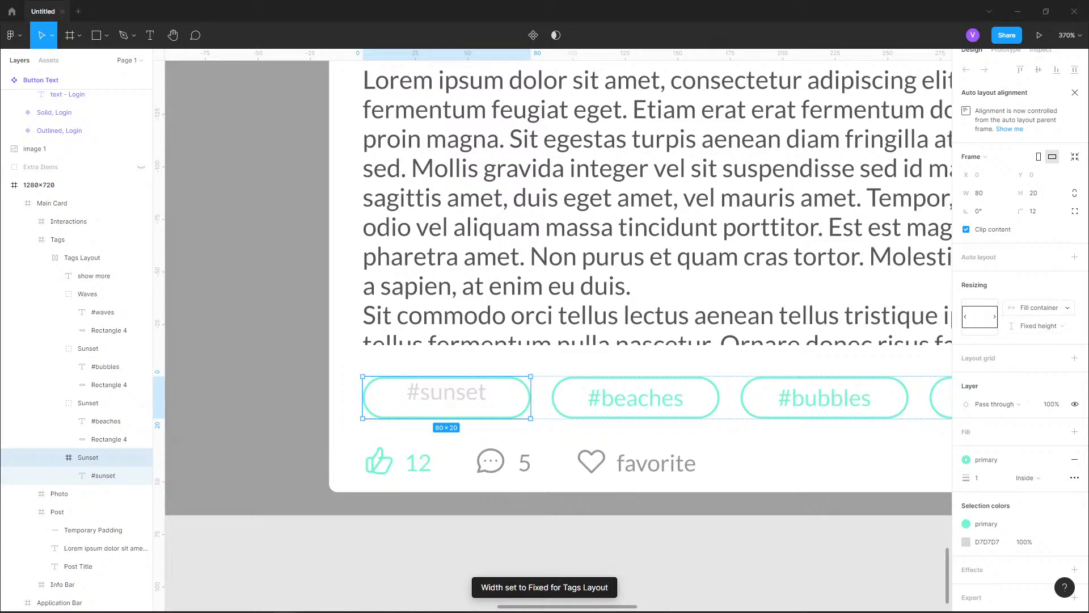
click(1039, 307)
click(1038, 294)
Set both the horizontal and vertical constraints of the #sunset text to Center
click(103, 476)
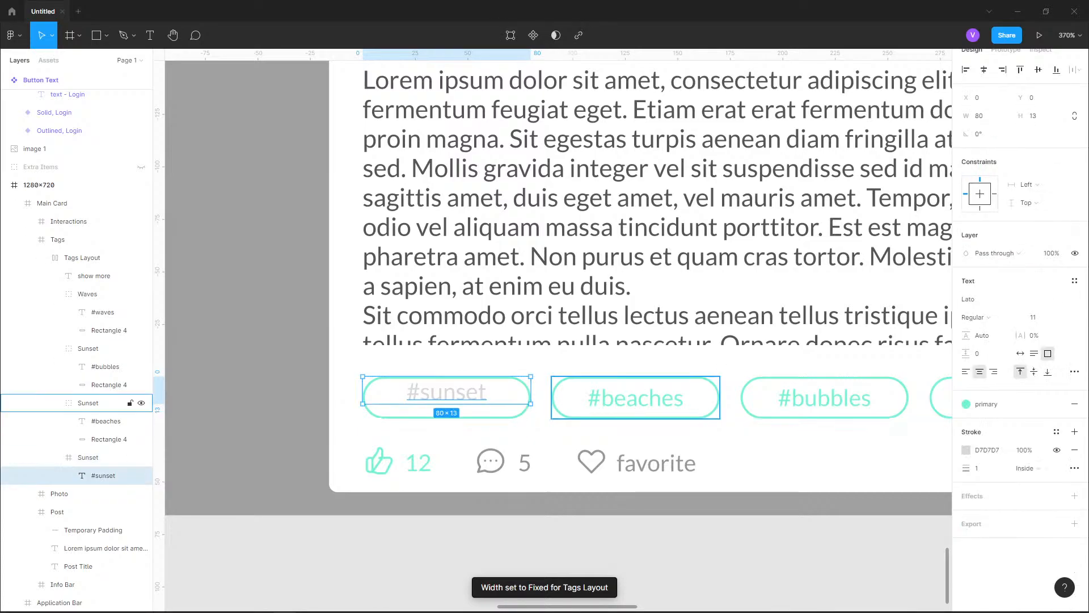
click(1025, 185)
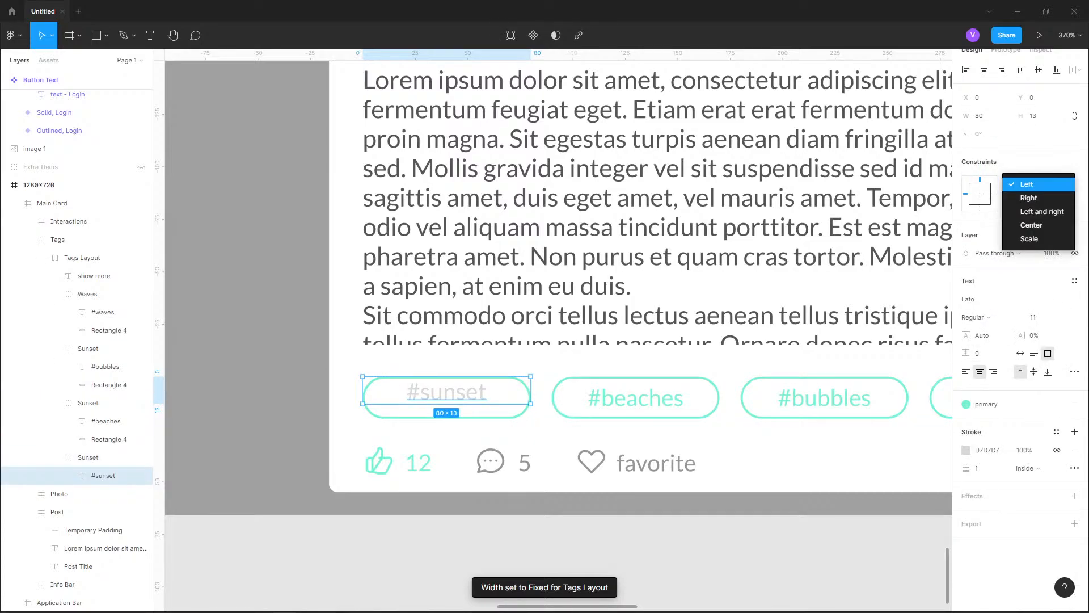
key(Down)
key(Down)
key(Down)
key(Return)
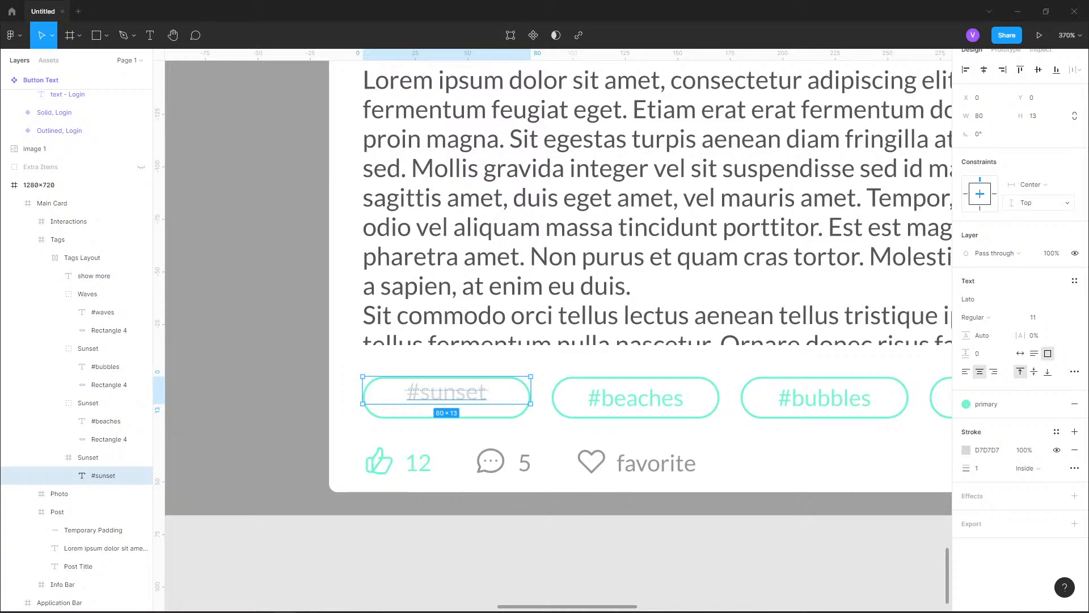
click(1027, 202)
key(Down)
key(Down)
key(Down)
key(Return)
Nudge the #sunset text down to Y 3 so it sits vertically centered in its frame
key(Down)
key(Down)
key(Down)
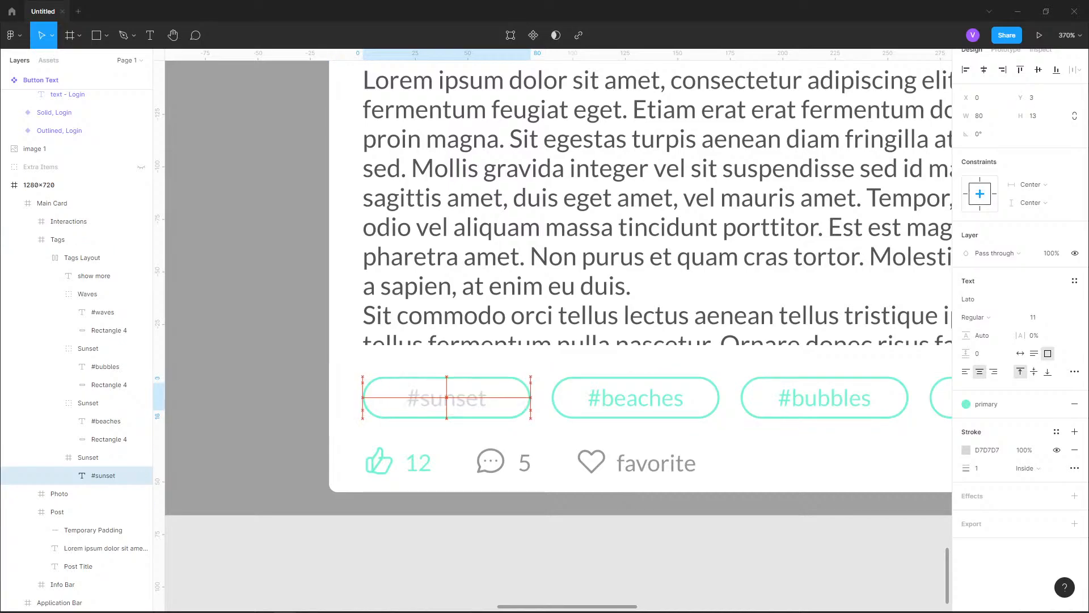
Remove the D7D7D7 stroke from the #sunset text layer
click(88, 458)
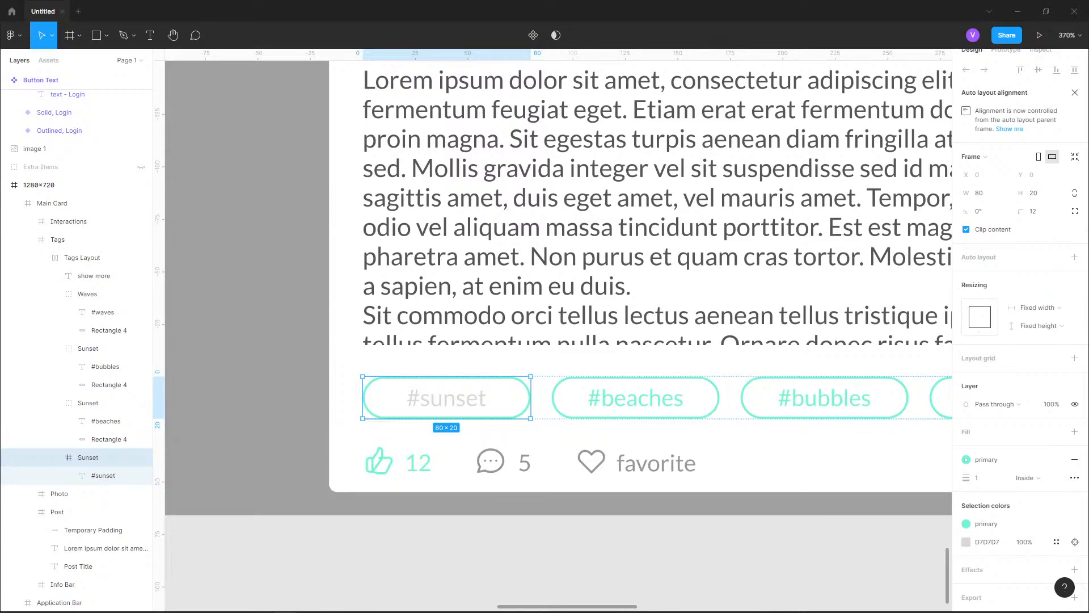
click(103, 476)
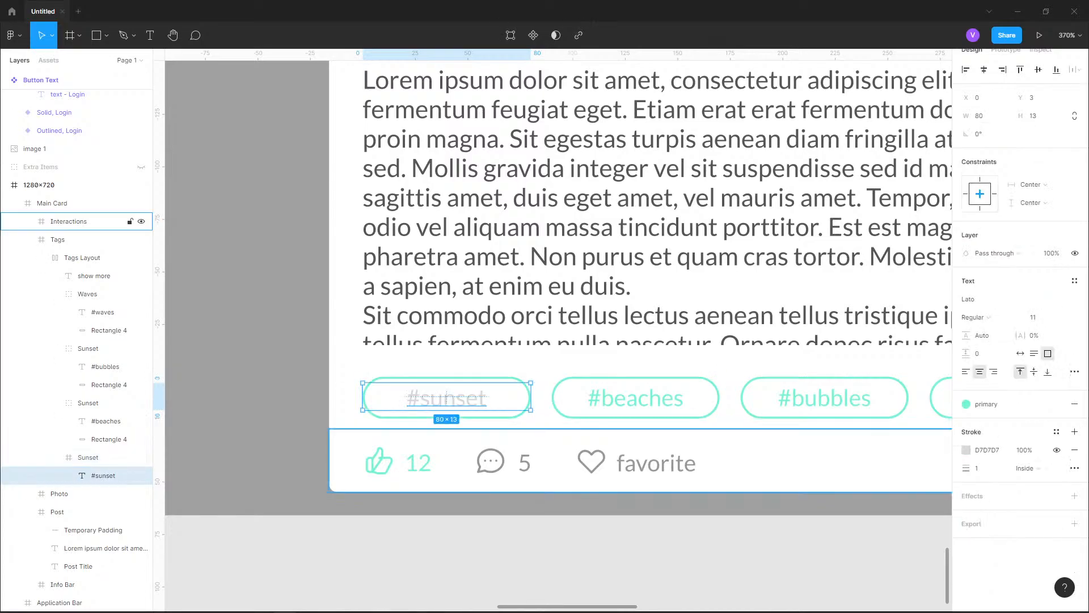
click(1075, 450)
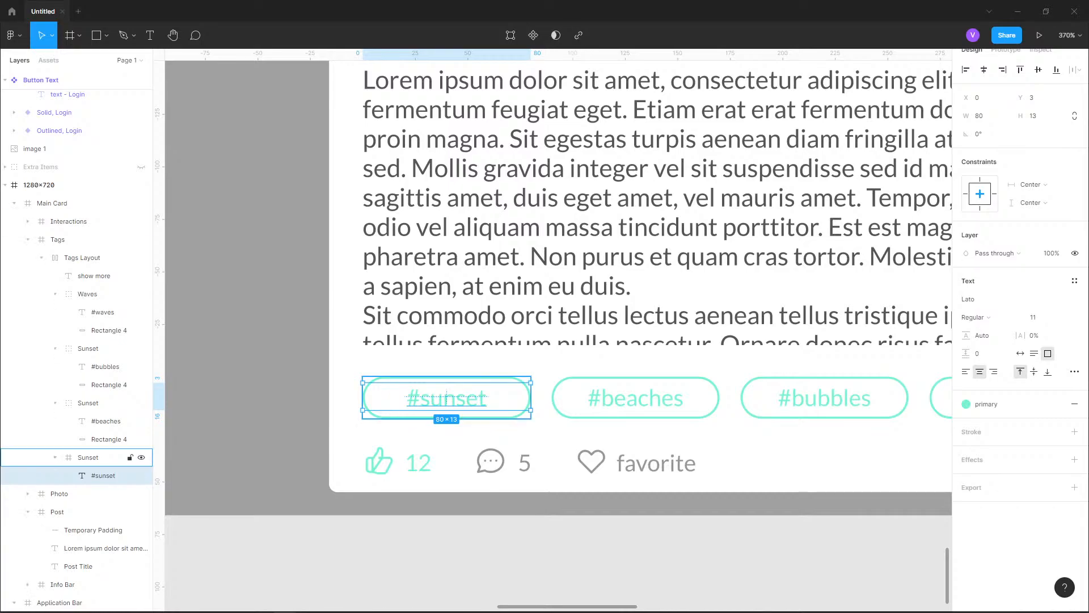
Narrow the Sunset frame to a width of 56 and set its #sunset text to Auto width
click(88, 457)
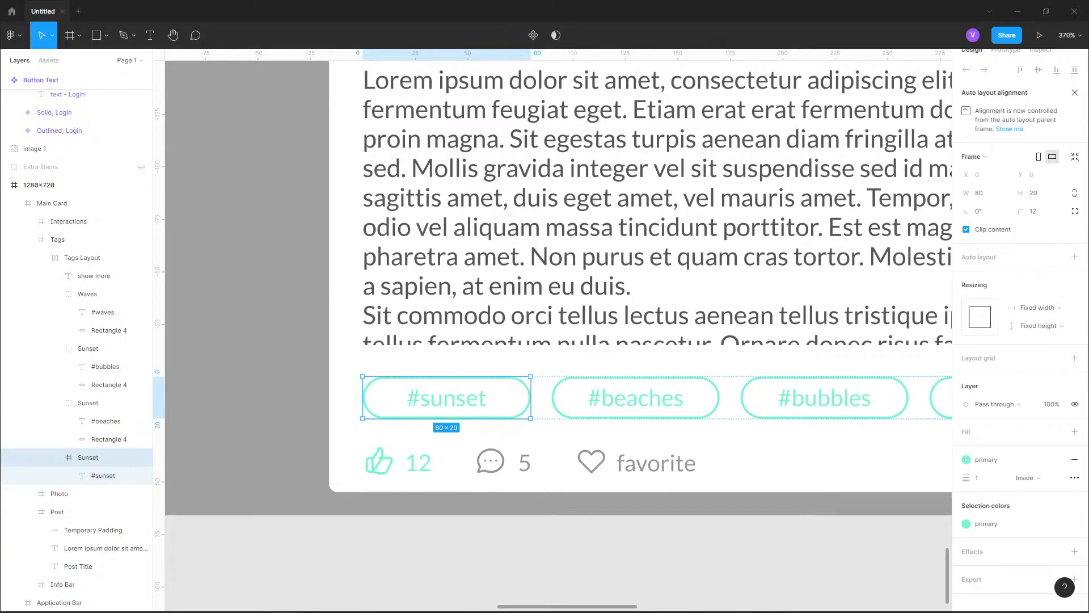
drag(531, 397, 481, 405)
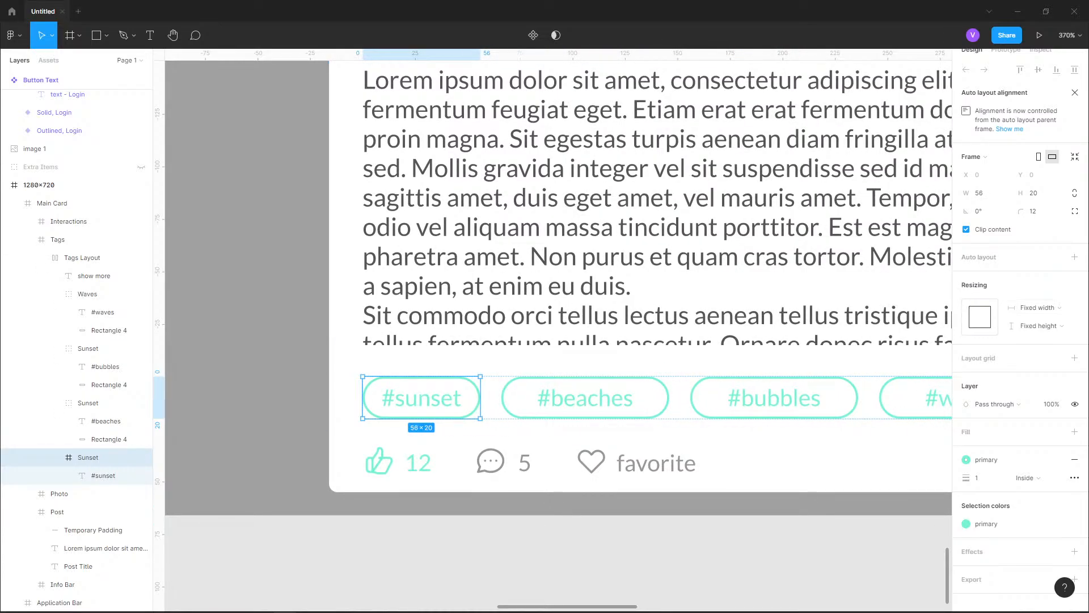
click(103, 475)
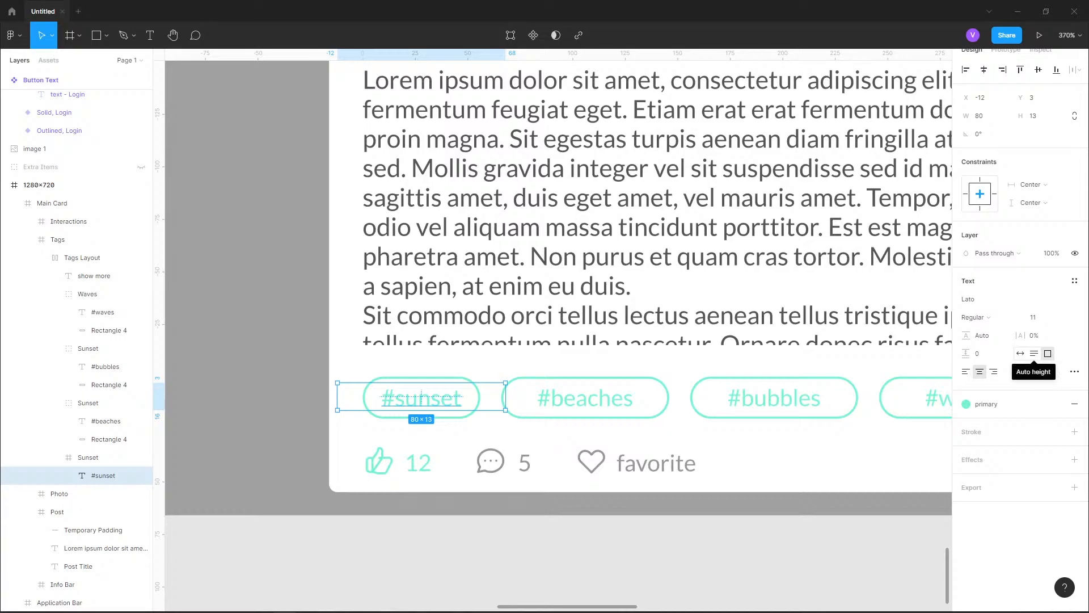
click(1034, 353)
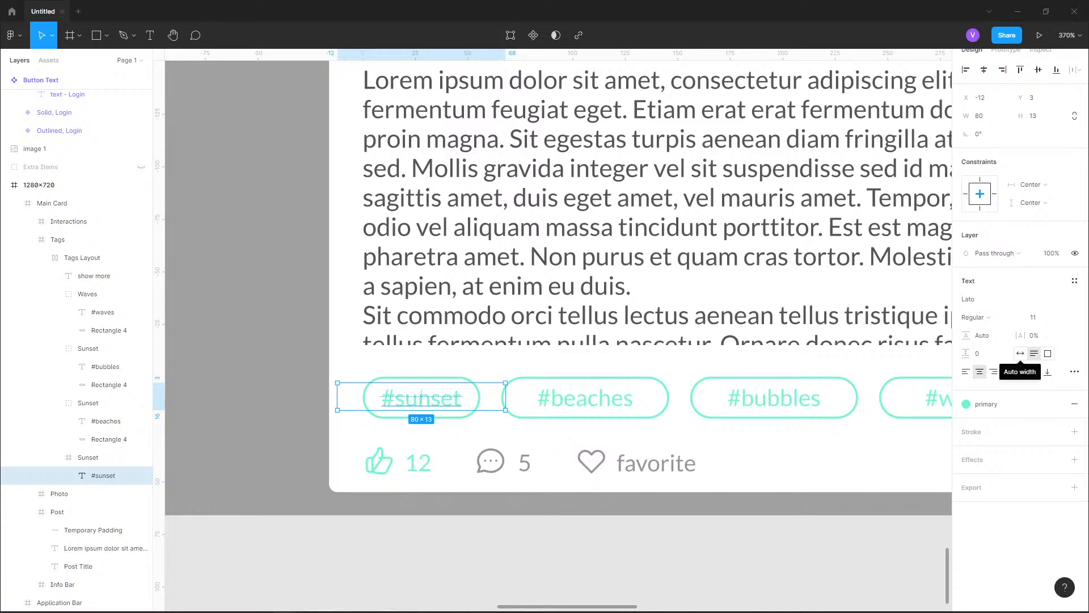
click(1020, 353)
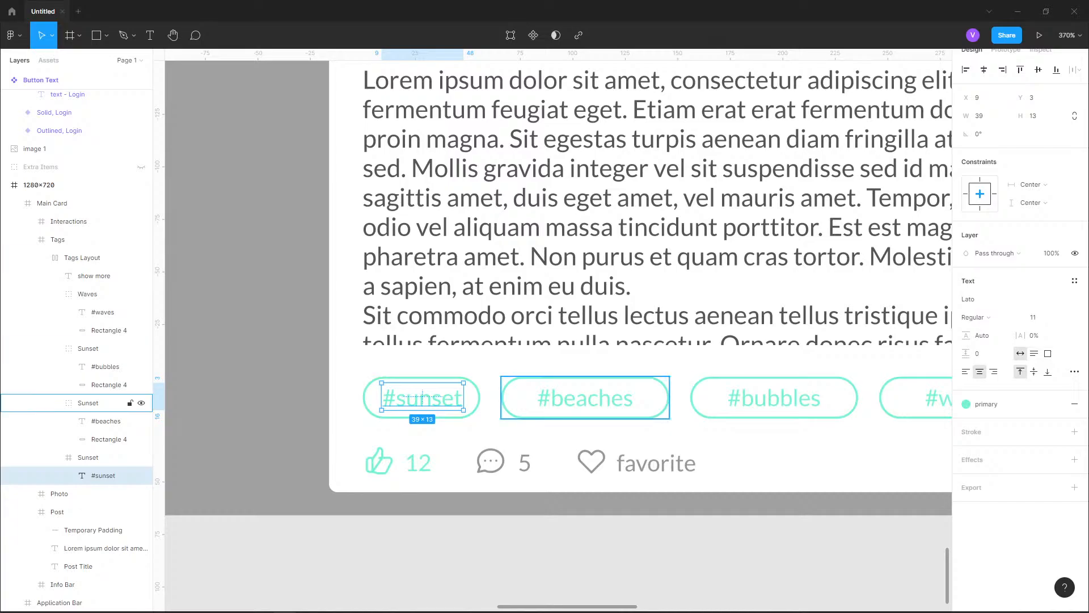
Delete the old #beaches, #bubbles and #waves tag groups from the Tags Layout
click(585, 399)
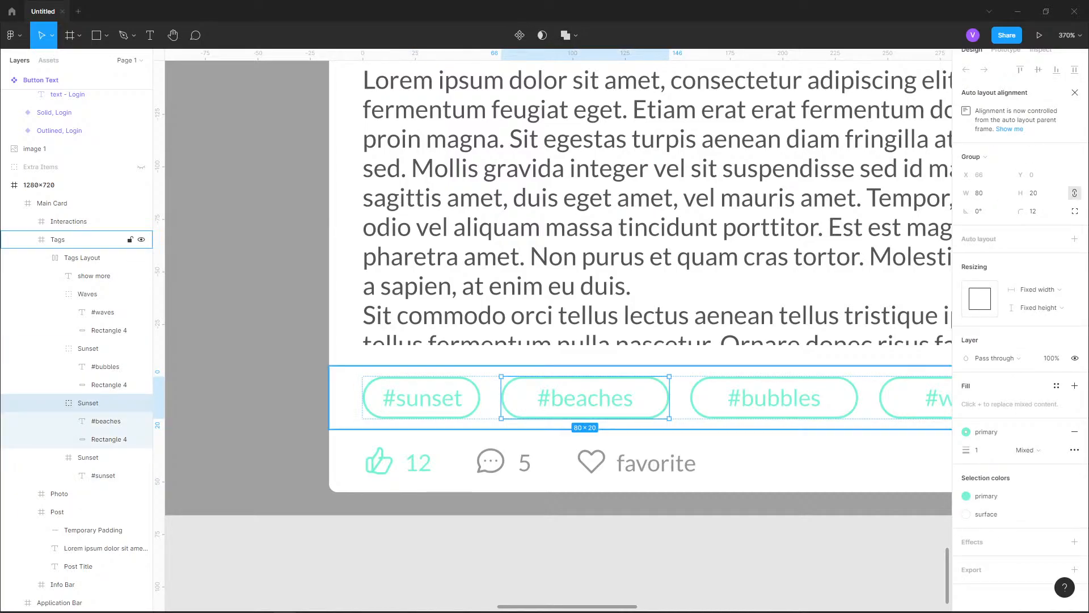
click(91, 458)
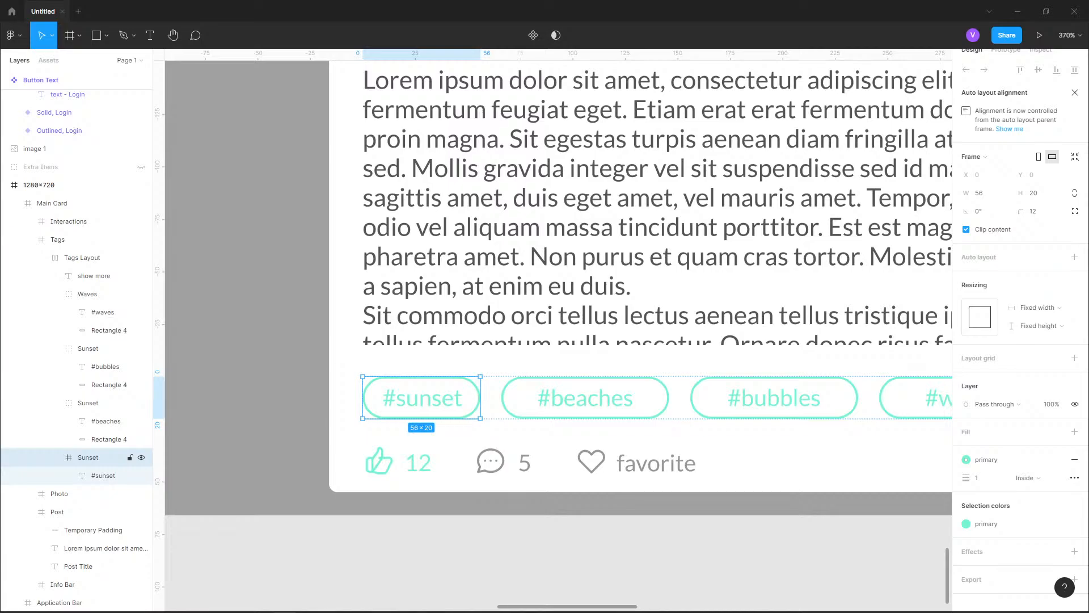
click(88, 403)
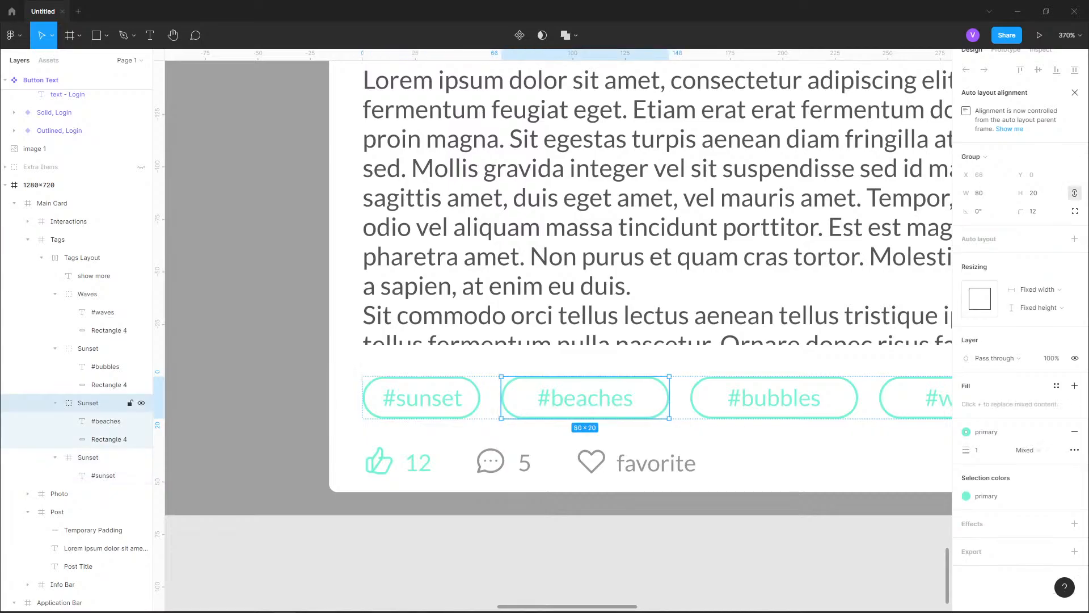
shift+click(88, 294)
key(Delete)
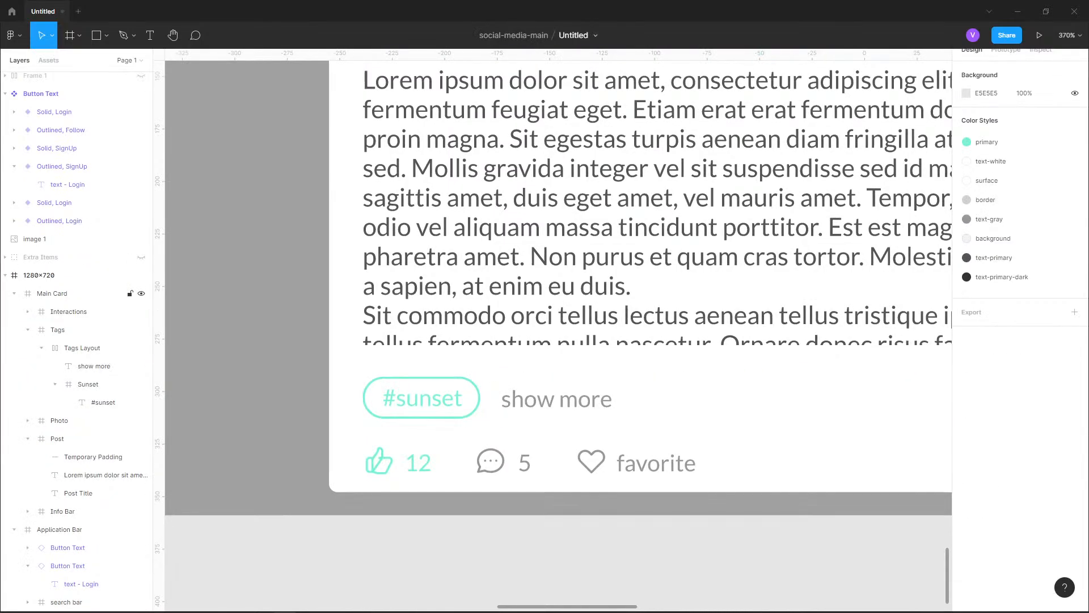
Duplicate the Sunset tag frame within the Tags Layout and expand the copy to reach its text layer
click(88, 384)
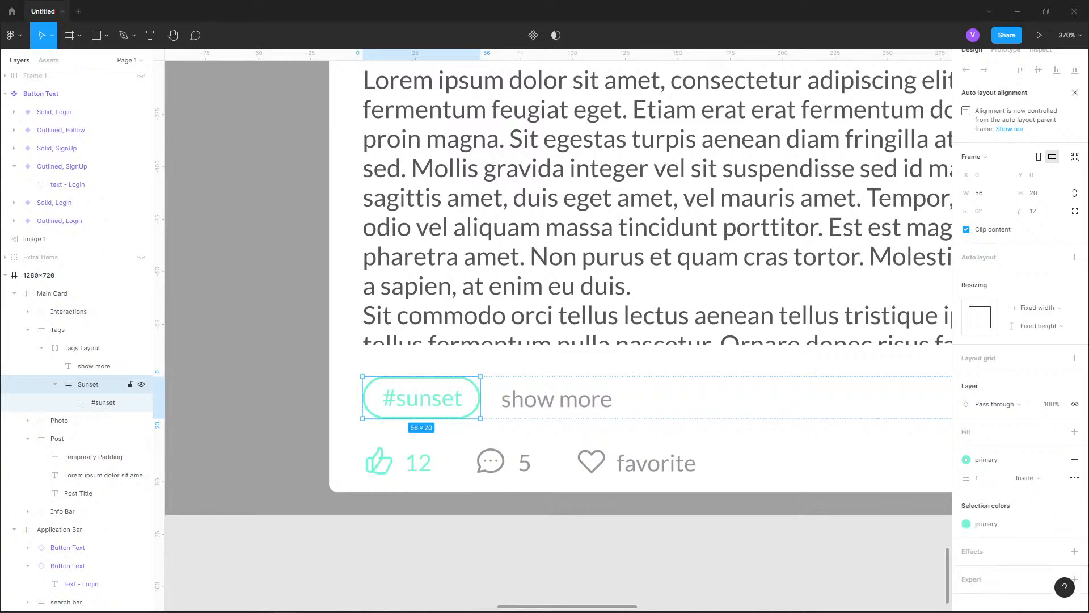
click(55, 384)
key(ctrl+d)
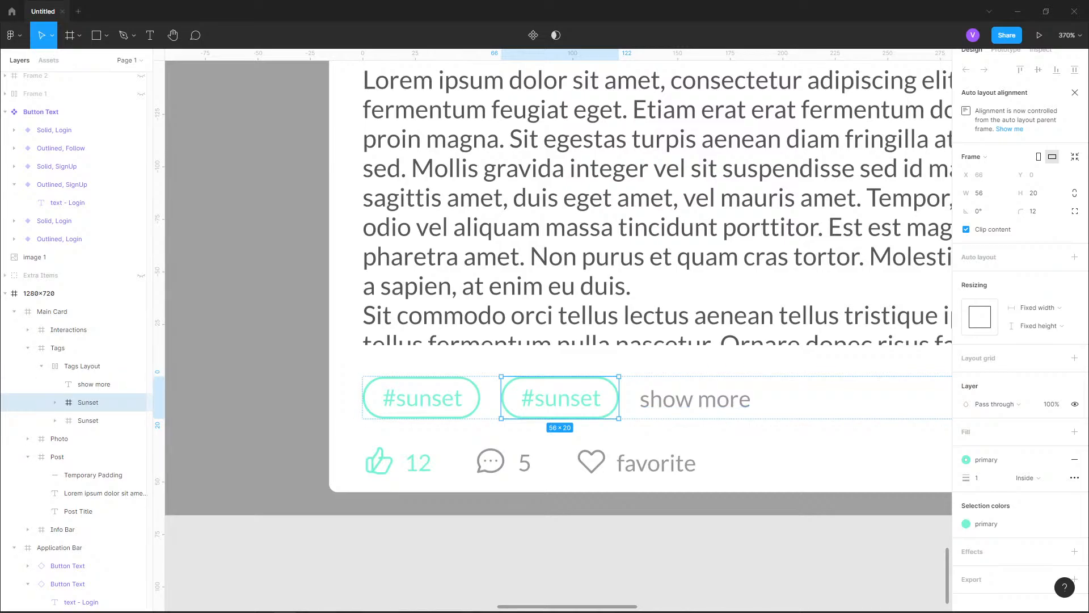
click(55, 402)
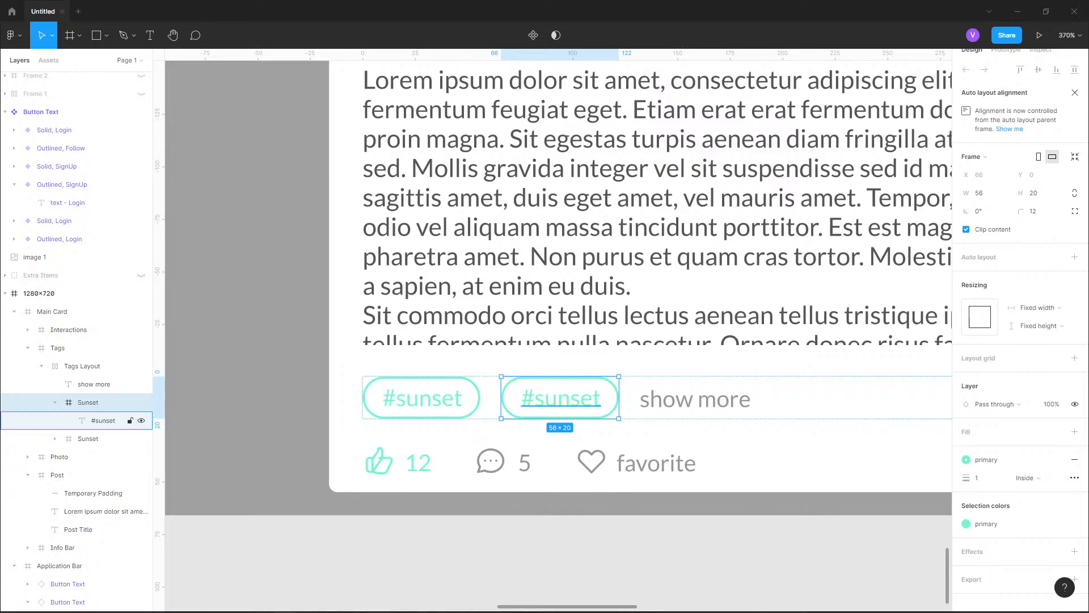
Collapse the copied Sunset tag frame and duplicate it three more times in the Tags Layout
click(55, 402)
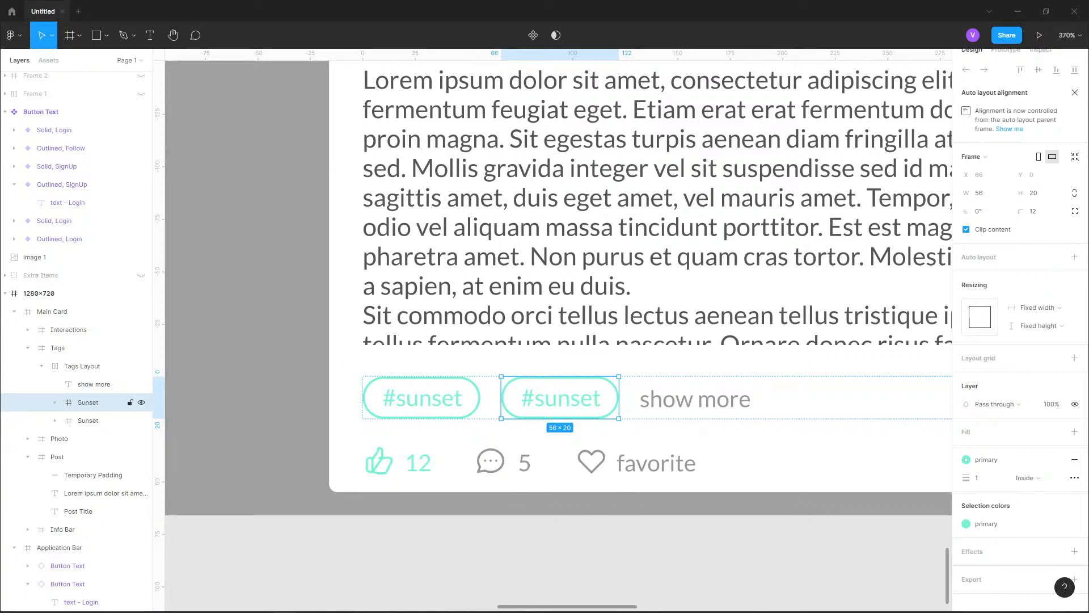
key(ctrl+d)
key(ctrl+d)
key(ctrl+d)
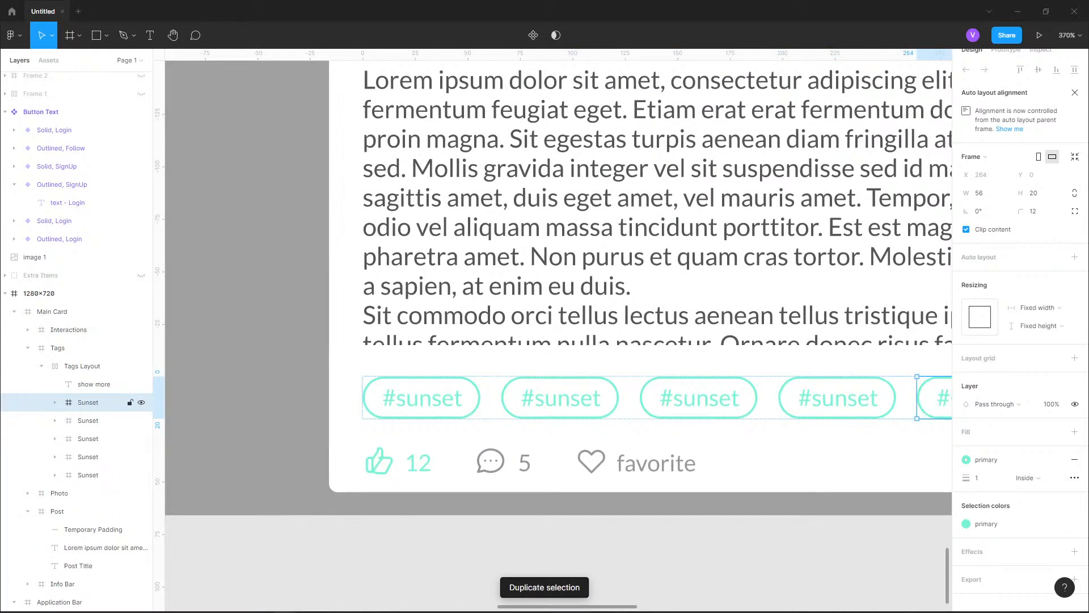
scroll(318, 454, down, 1)
drag(335, 448, 260, 442)
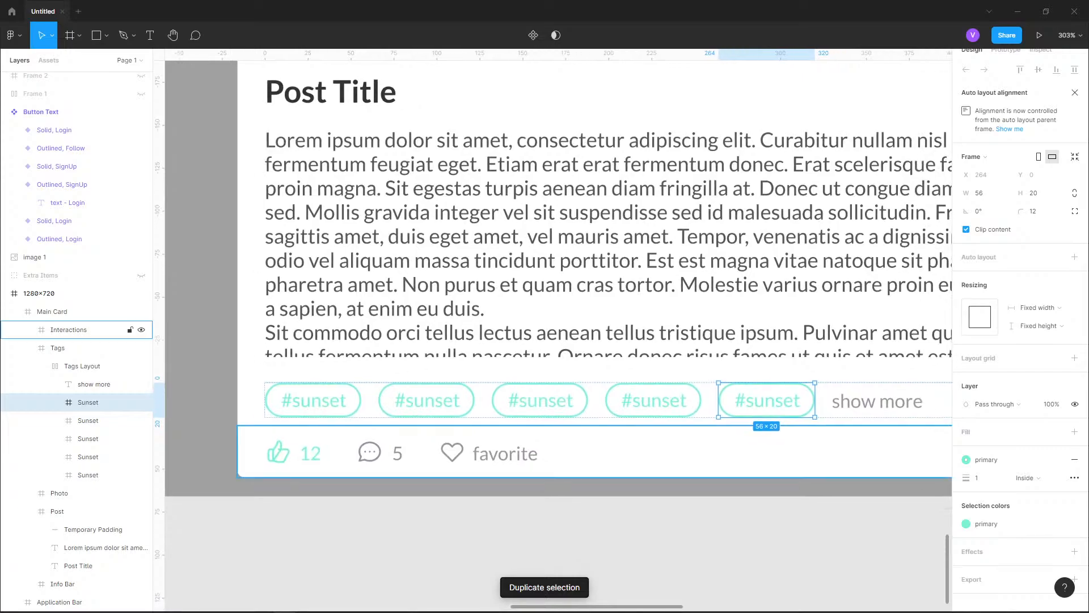
Add another Sunset tag copy, undoing the surplus copies that run past the card so six tags remain
scroll(260, 437, down, 1)
scroll(259, 404, down, 3)
key(ctrl+d)
key(ctrl+d)
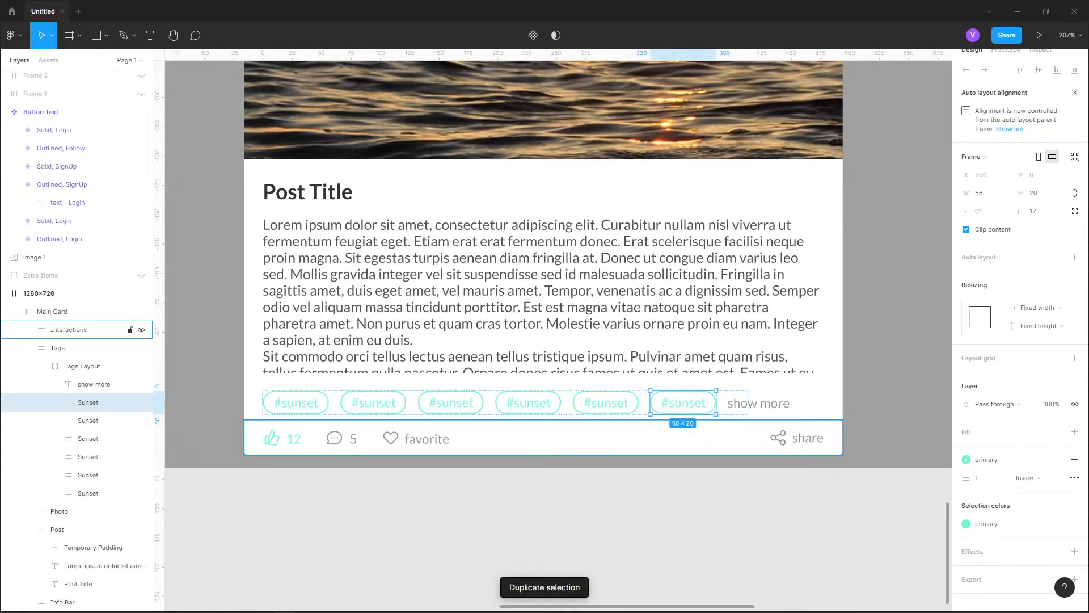
key(ctrl+d)
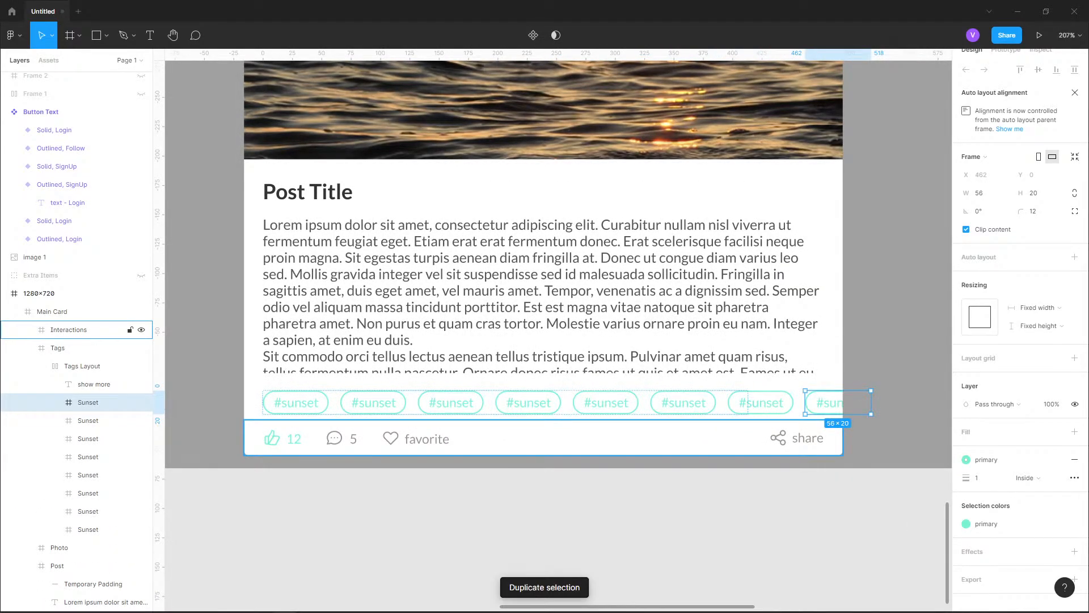
key(ctrl+z)
key(ctrl+z)
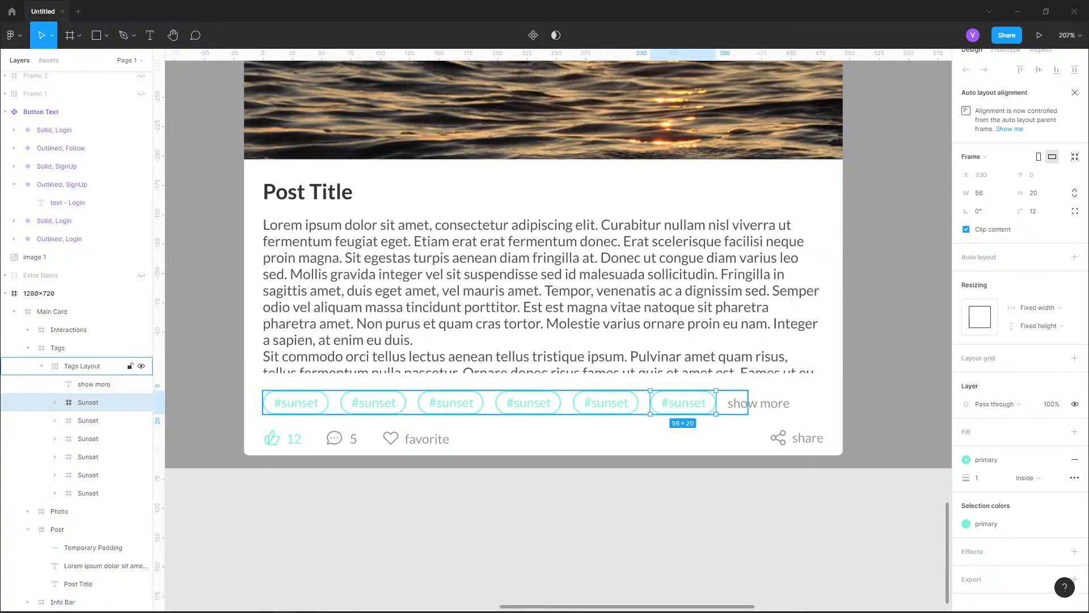
Widen the Tags Layout frame to a width of 478 so it also encloses the show more text
click(85, 366)
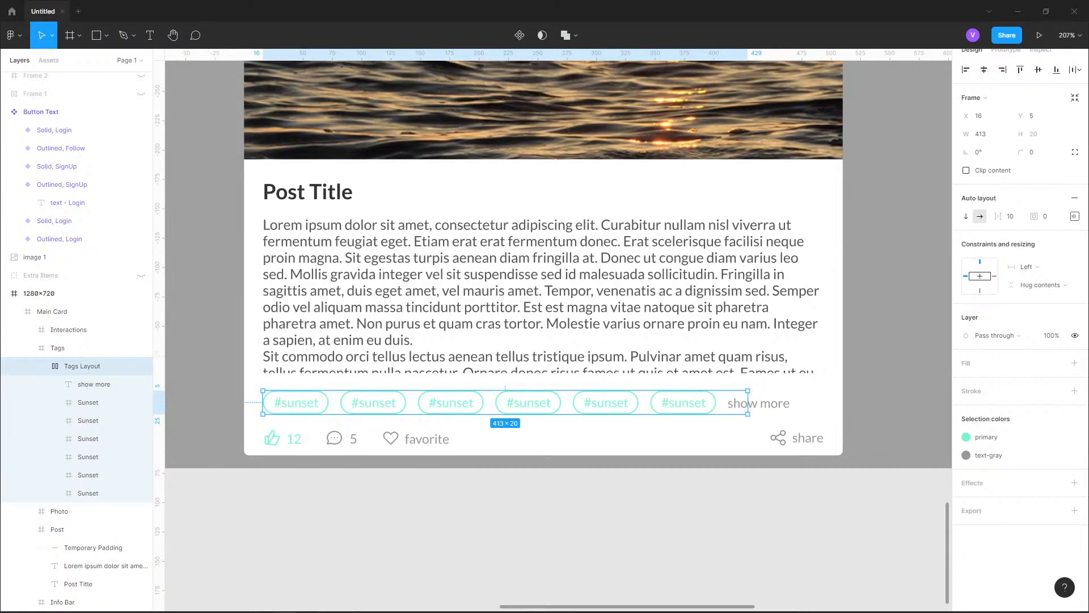
drag(747, 403, 832, 404)
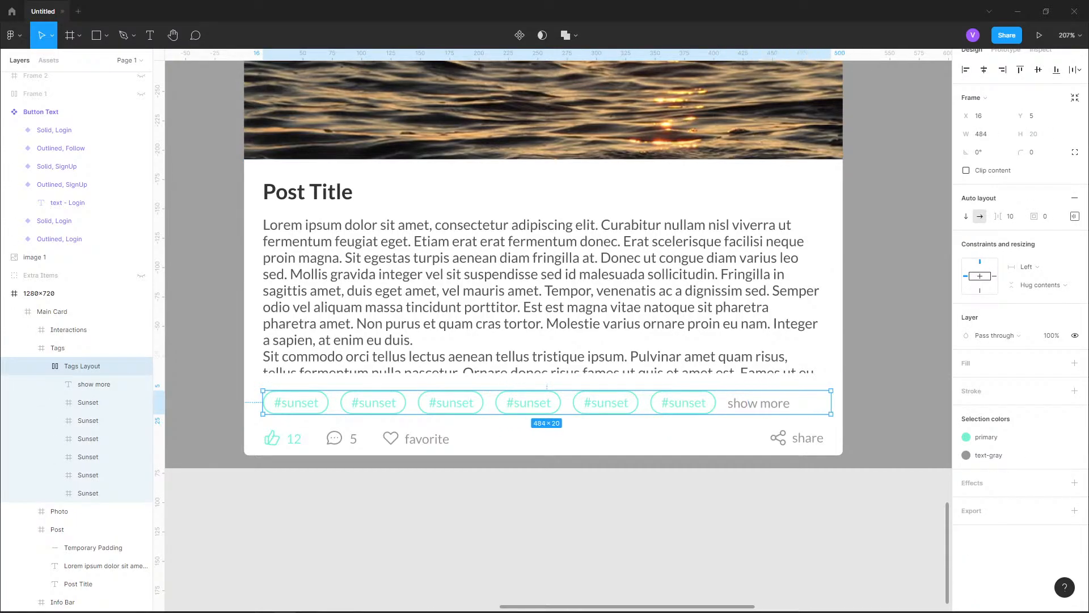
key(alt)
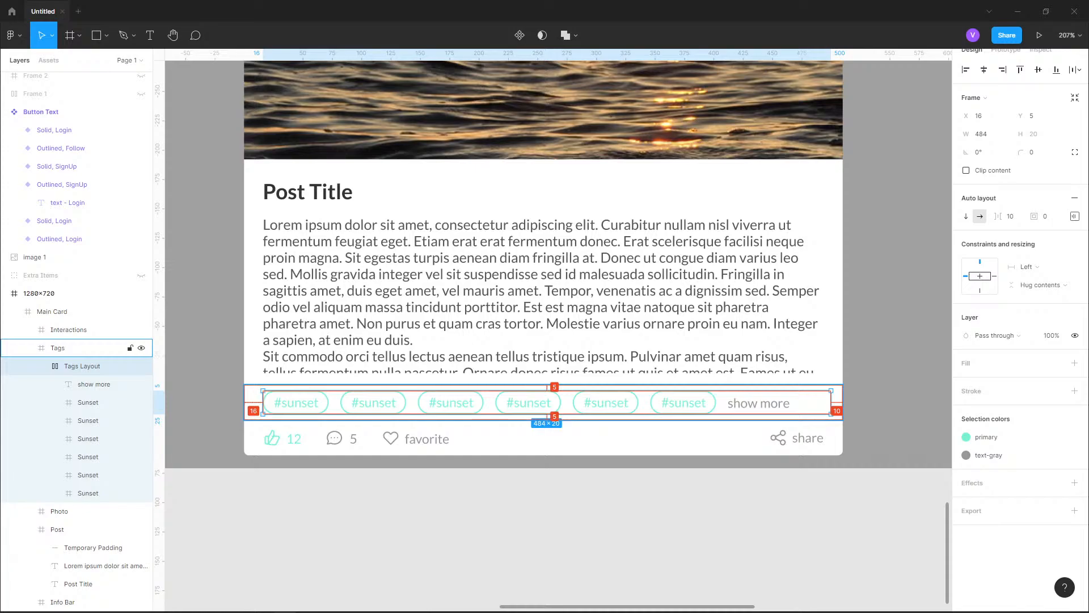
drag(832, 404, 827, 404)
scroll(833, 404, up, 3)
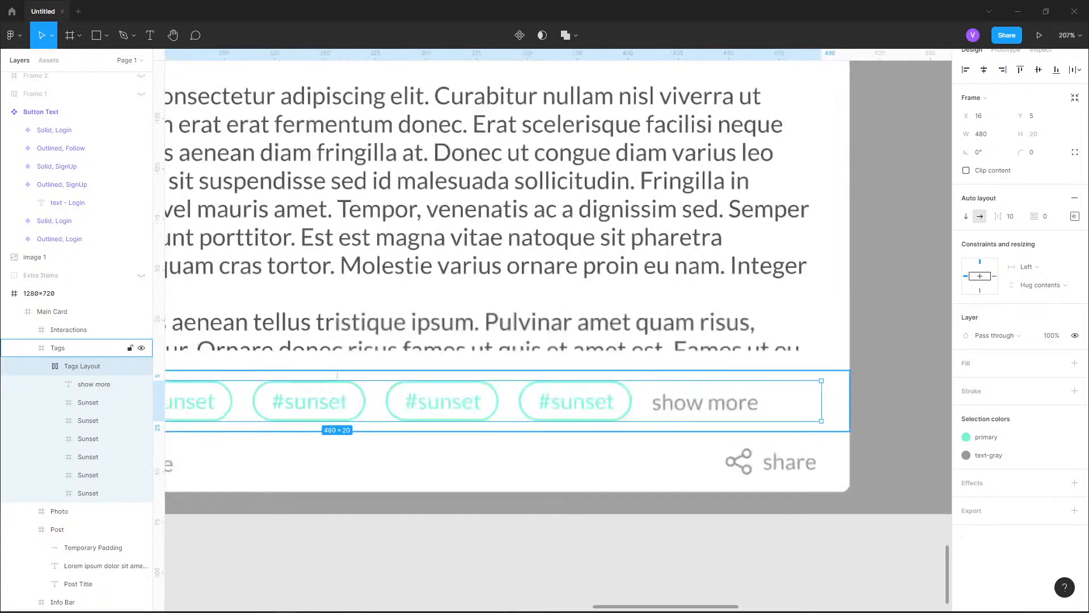
scroll(849, 394, up, 6)
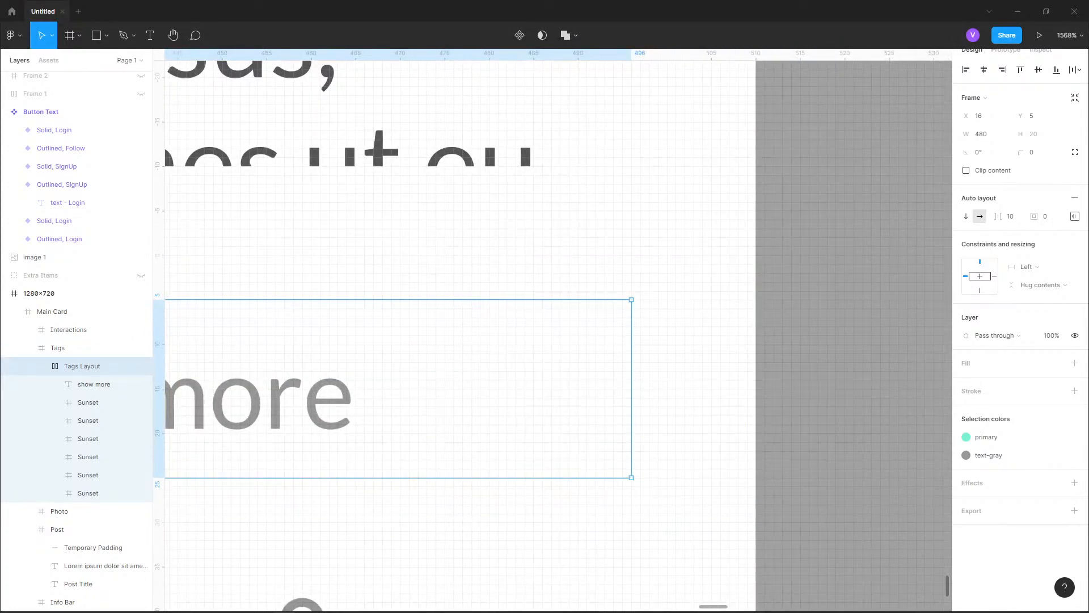
drag(632, 397, 614, 397)
scroll(684, 397, down, 2)
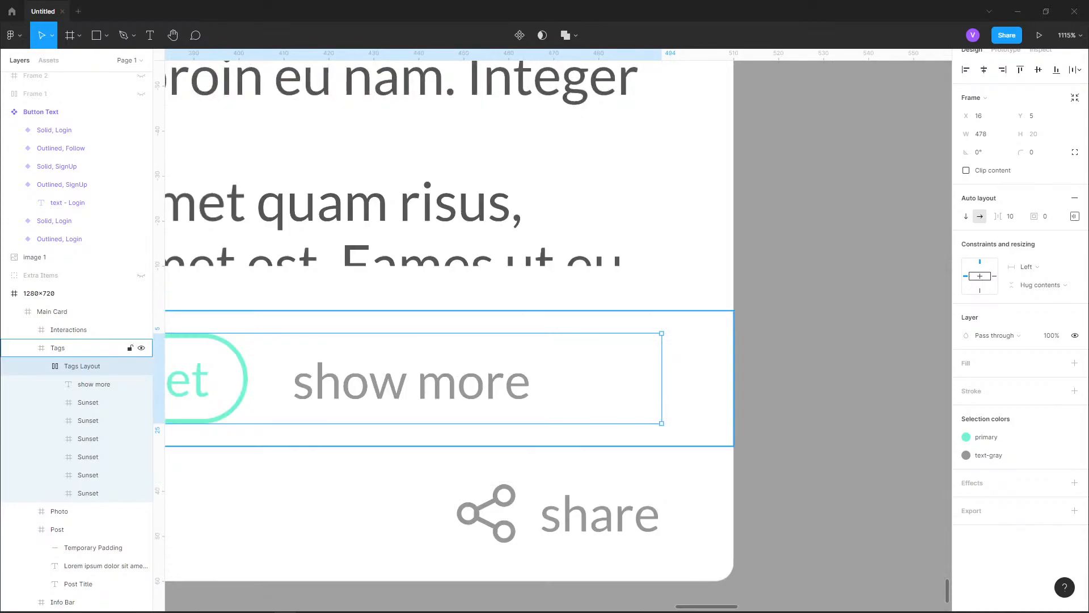
scroll(567, 397, down, 10)
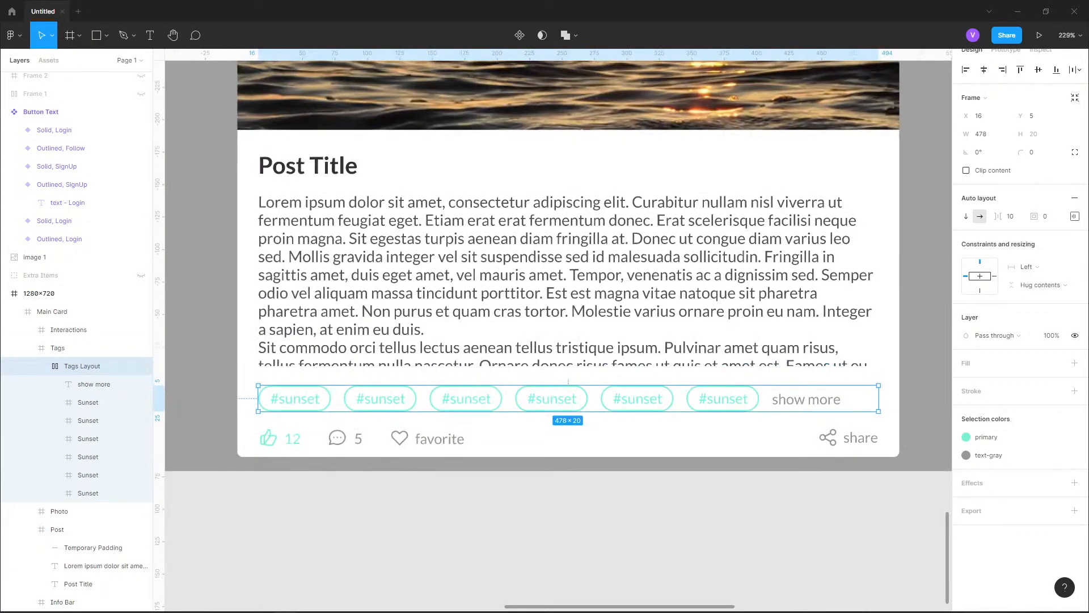
click(88, 420)
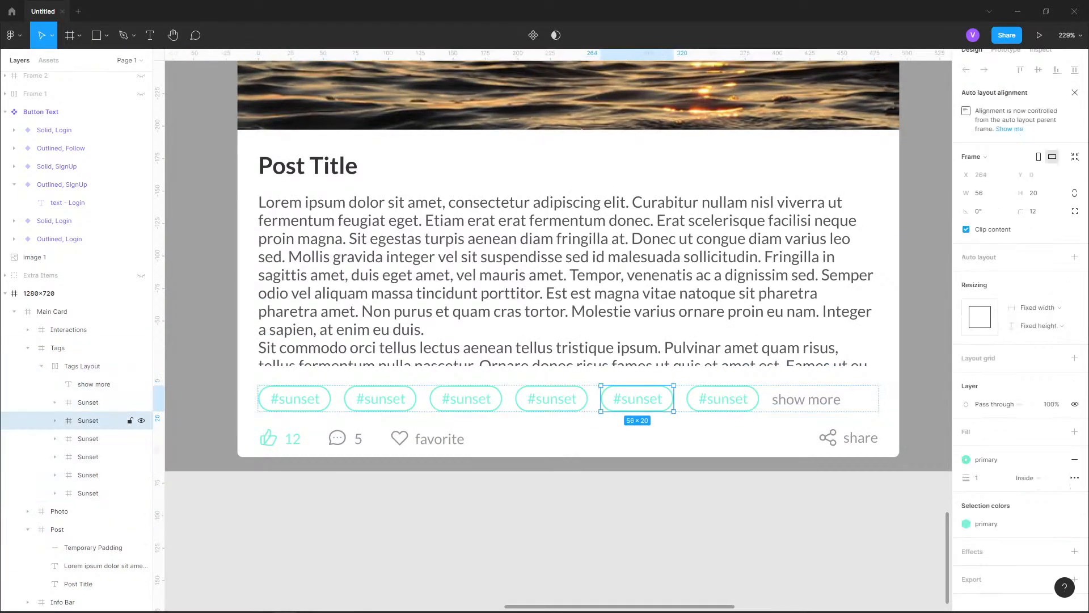
key(ctrl+d)
key(ctrl+z)
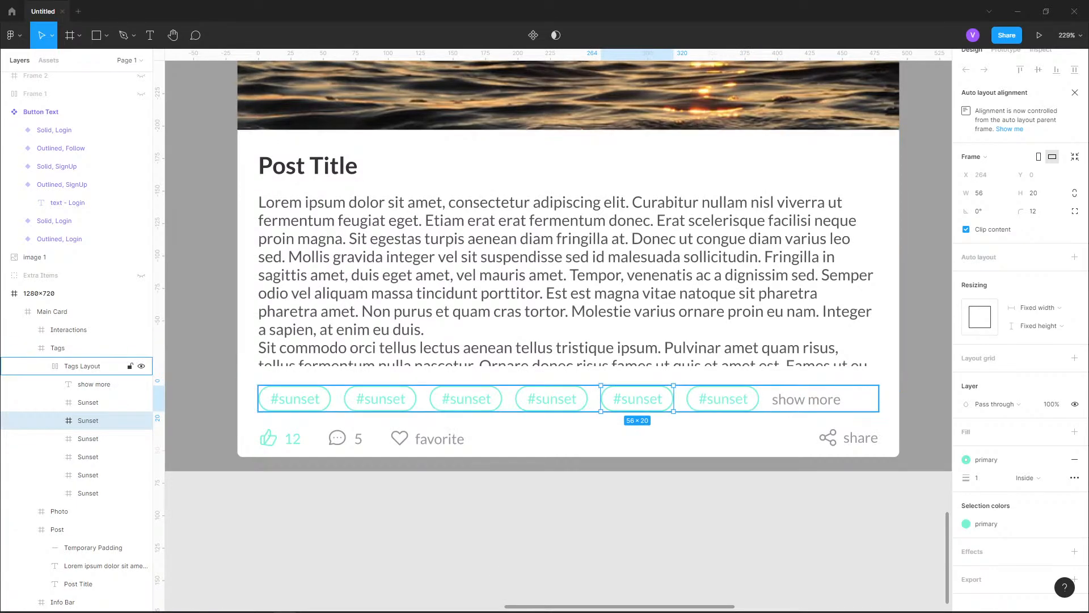
click(807, 399)
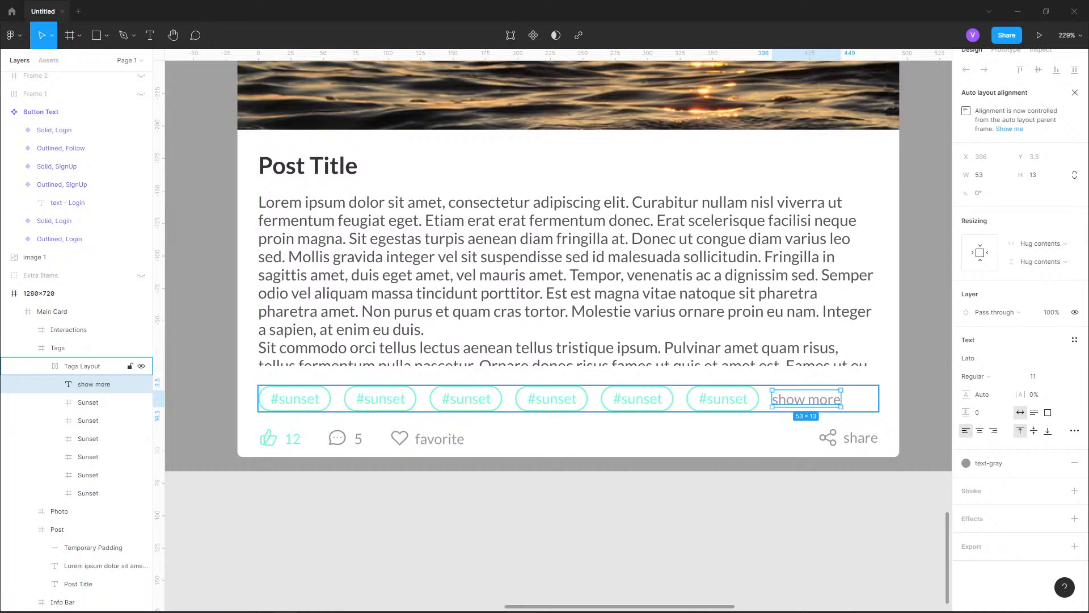
click(363, 510)
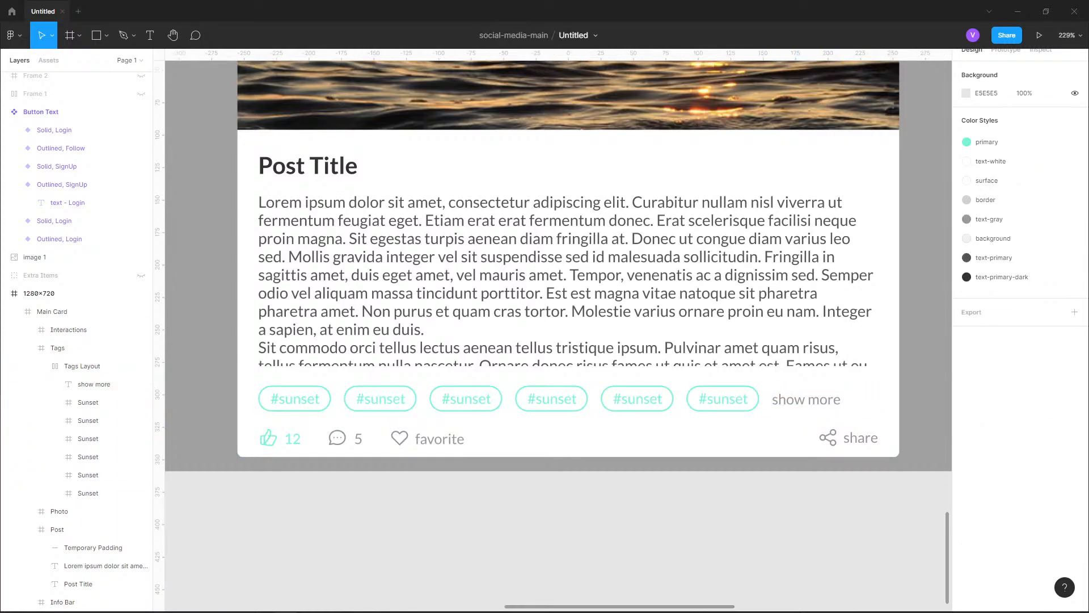
ctrl+scroll(620, 501, down, 10)
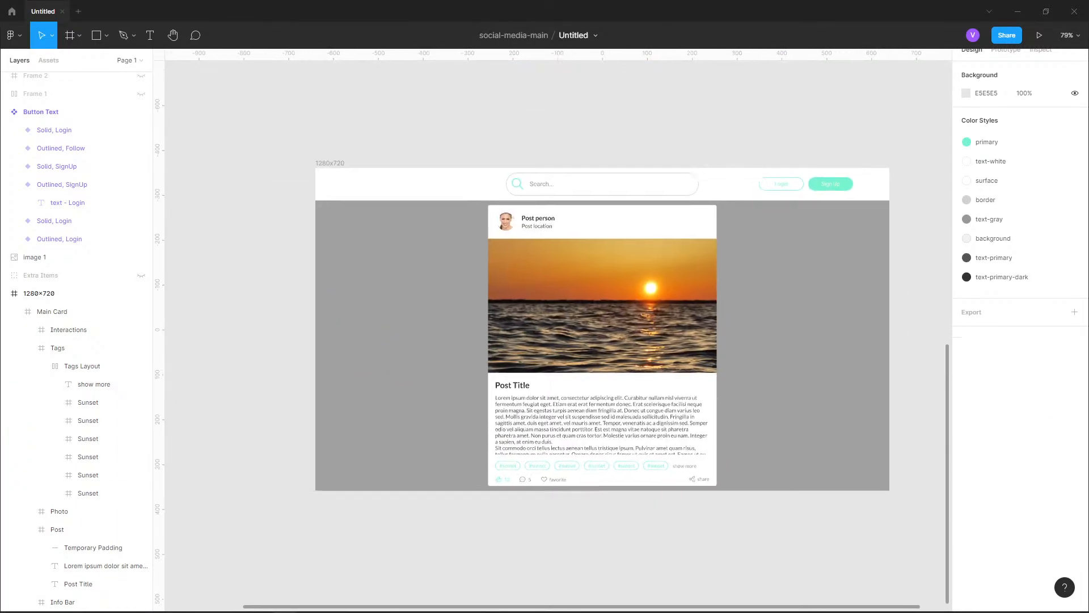
ctrl+scroll(609, 499, up, 10)
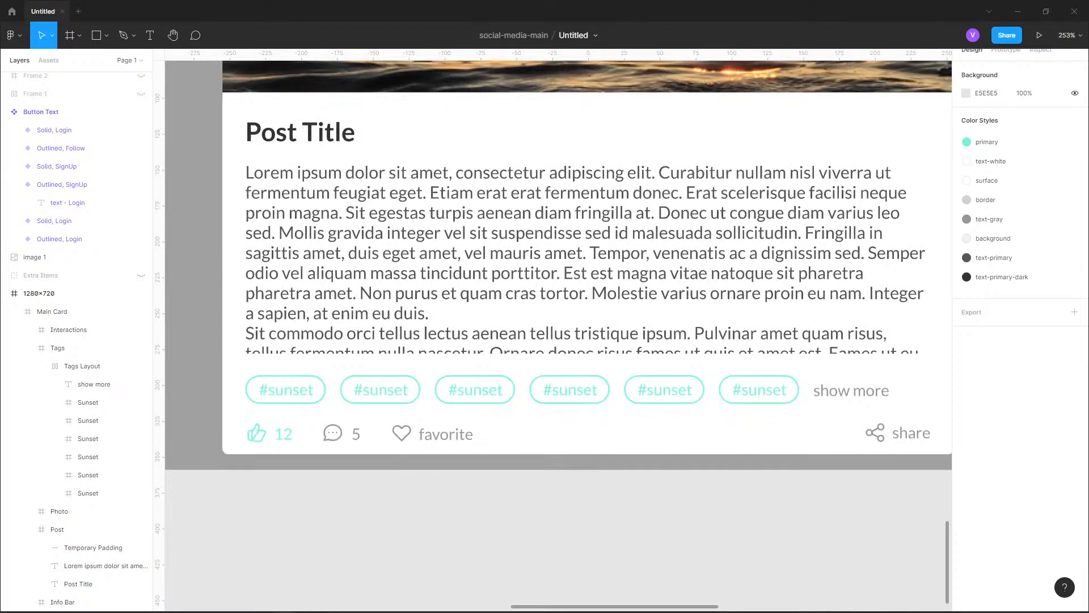
Collapse the Tags frame and move the Interactions Layout to X 16, Y 5 inside the Interactions frame
click(68, 311)
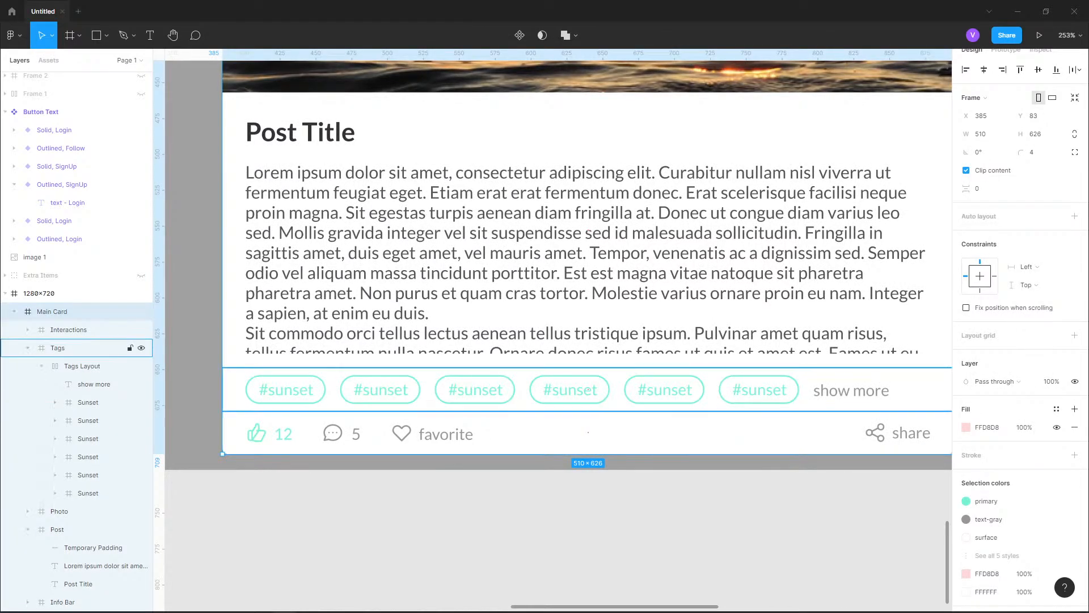
click(69, 330)
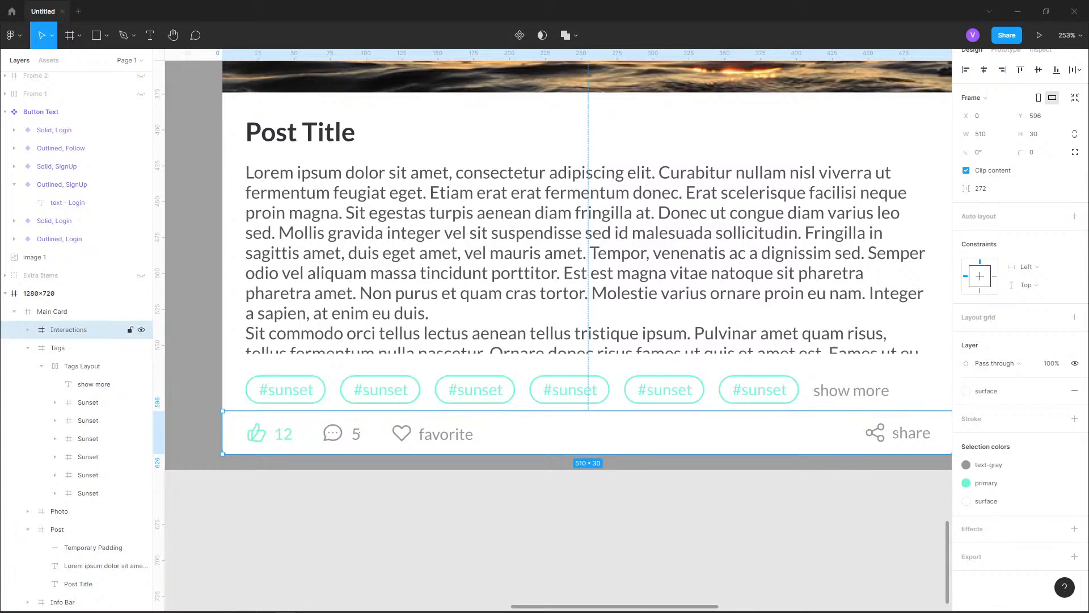
click(28, 348)
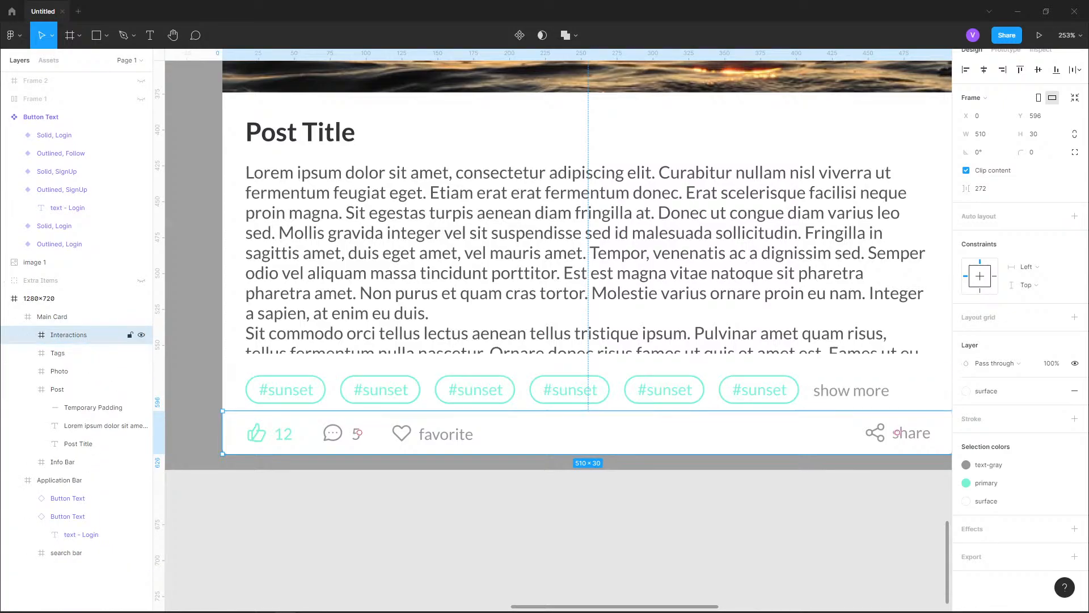
click(358, 433)
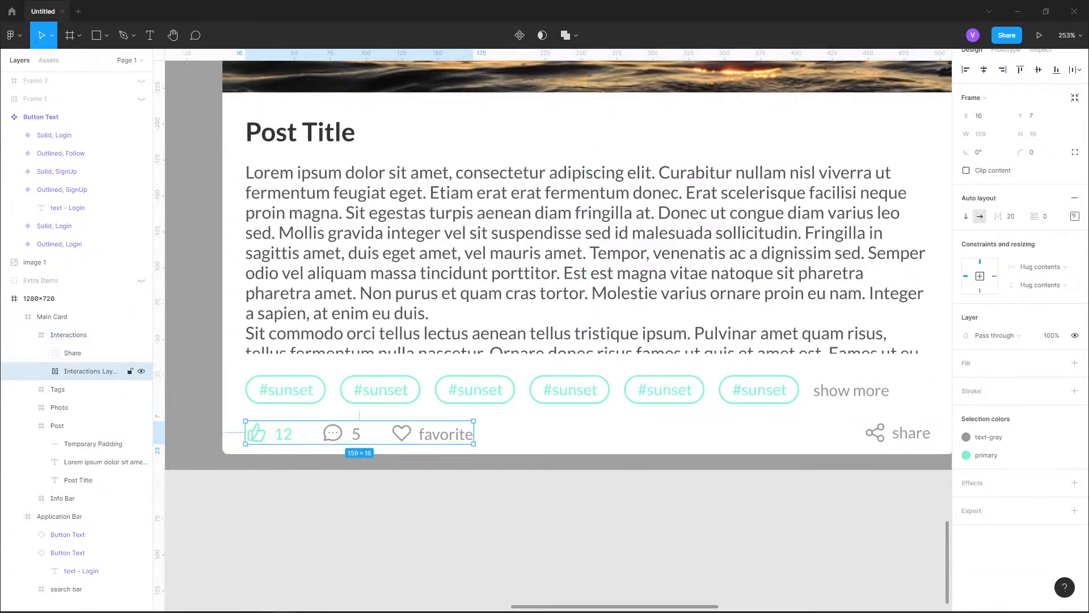
scroll(249, 440, up, 10)
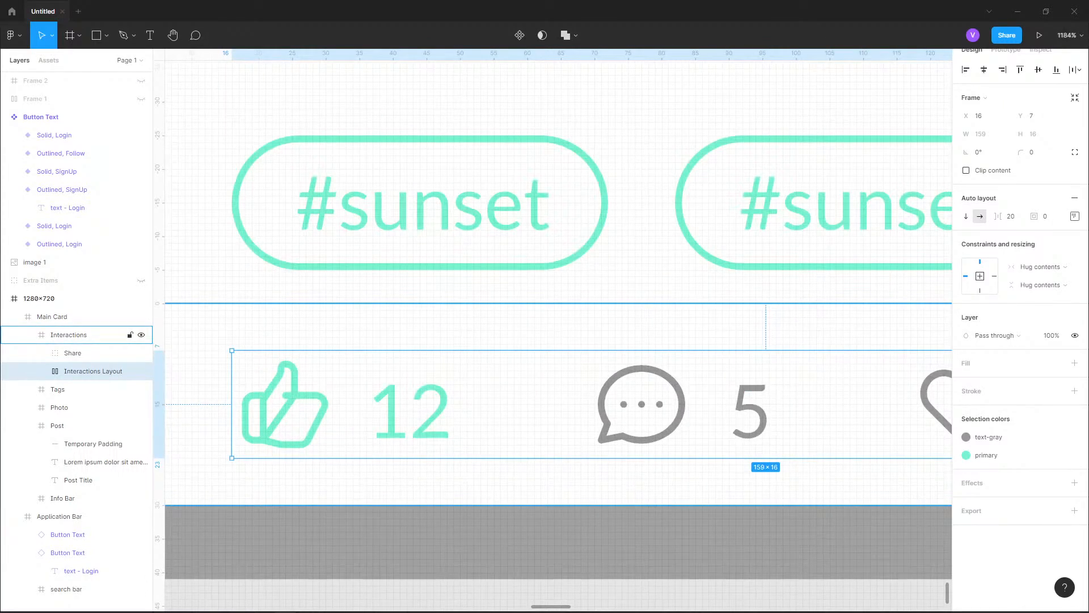
key(Up)
key(Up)
Measure the Tags Layout's spacing inside the Tags frame and compare it with the Interactions Layout's spacing in its own frame
double_click(295, 227)
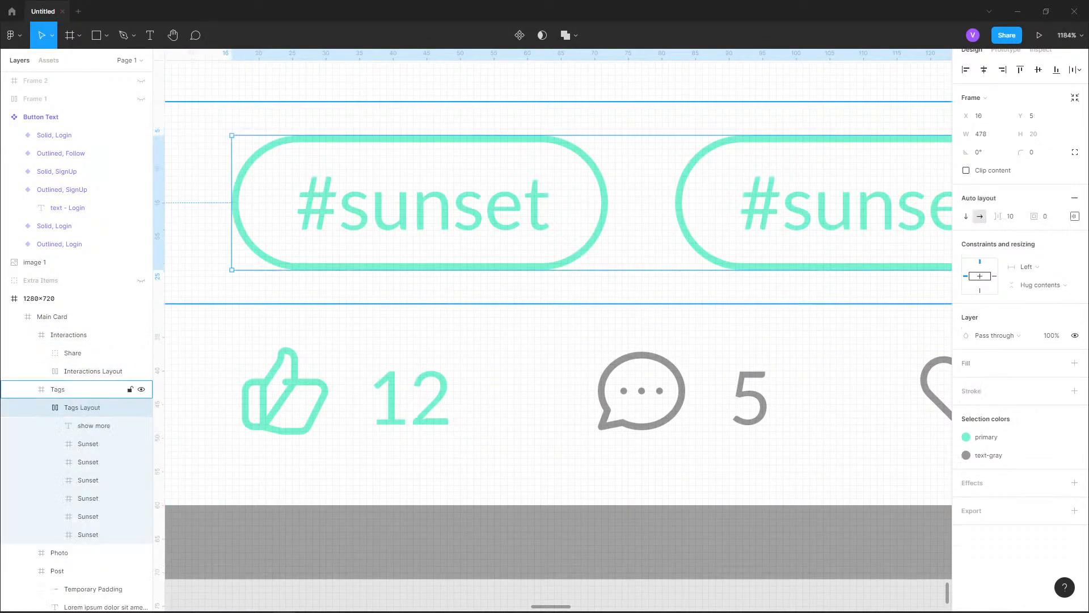
key(alt)
scroll(266, 227, down, 10)
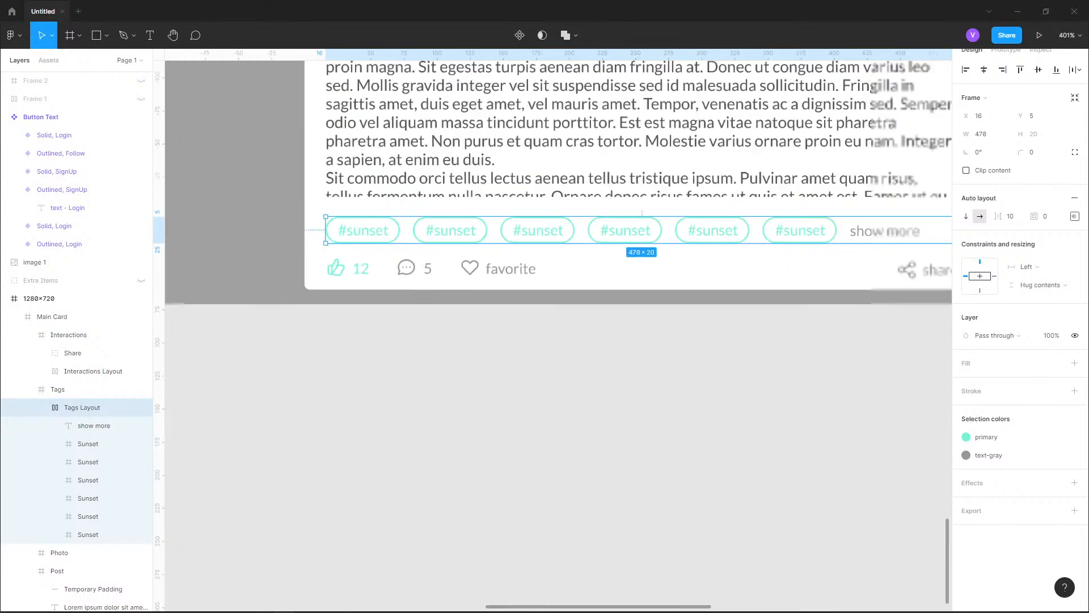
scroll(681, 222, up, 12)
key(alt)
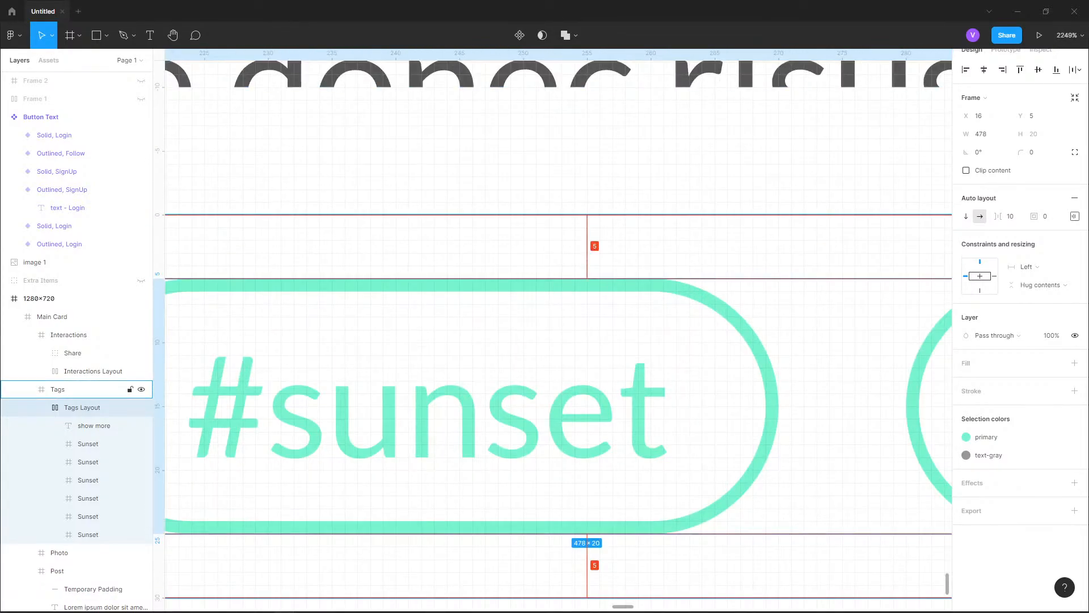
scroll(623, 241, down, 10)
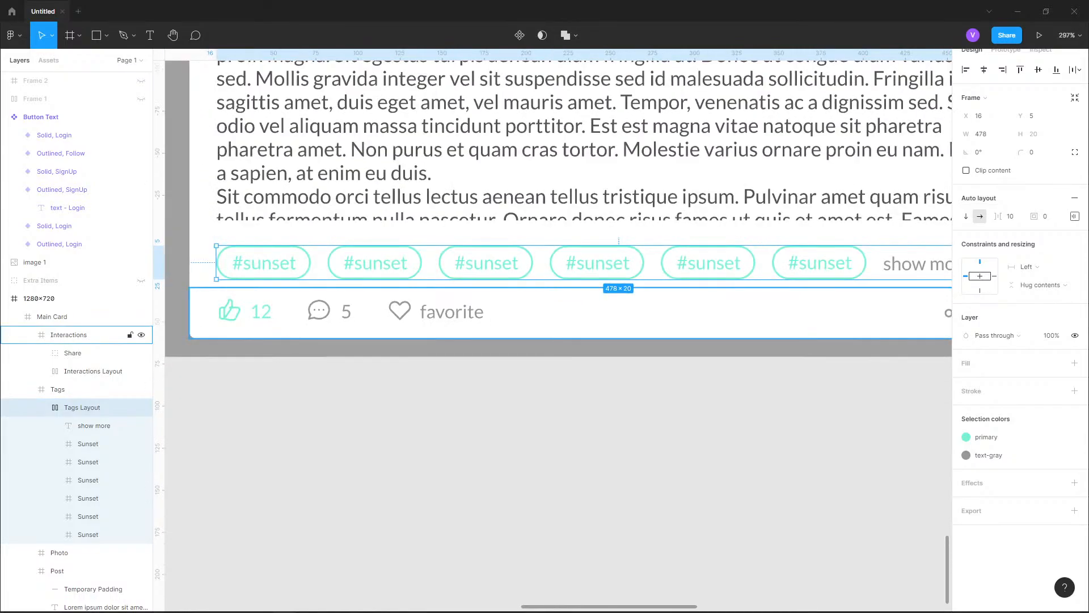
scroll(212, 303, up, 6)
double_click(261, 322)
key(alt)
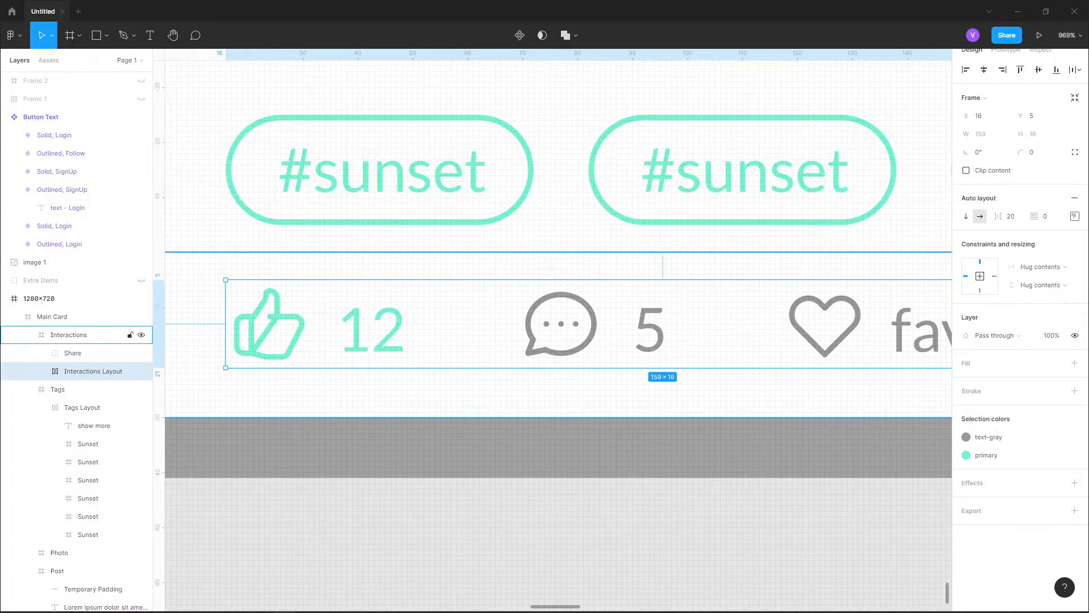
Nudge the Share group up in line with the Interactions Layout and check its spacing within the Interactions frame
scroll(332, 324, down, 3)
drag(613, 324, 348, 382)
drag(703, 383, 337, 383)
scroll(666, 396, up, 3)
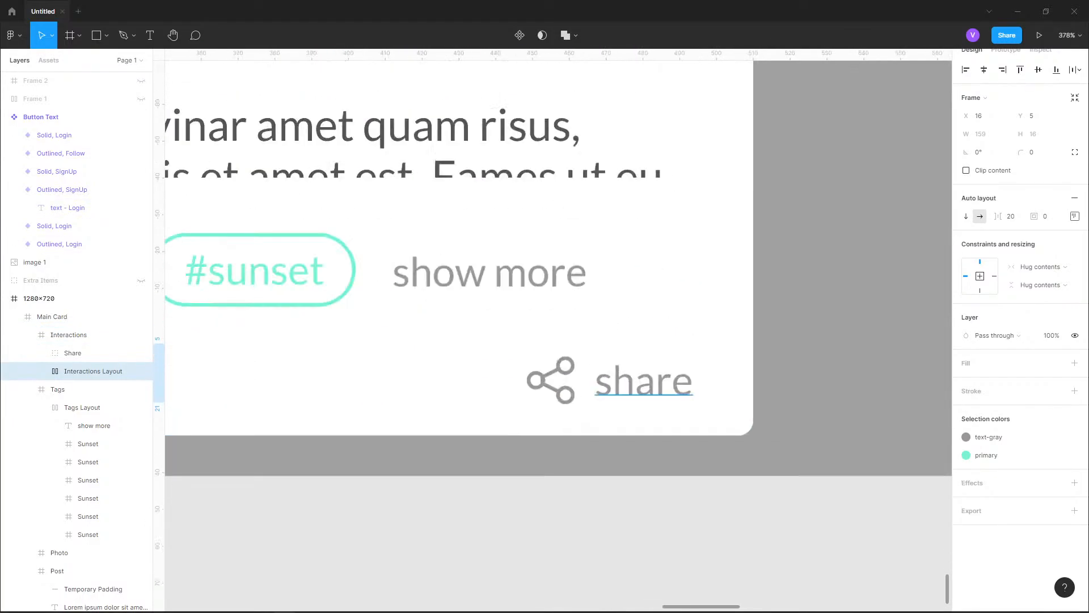
click(667, 395)
key(alt)
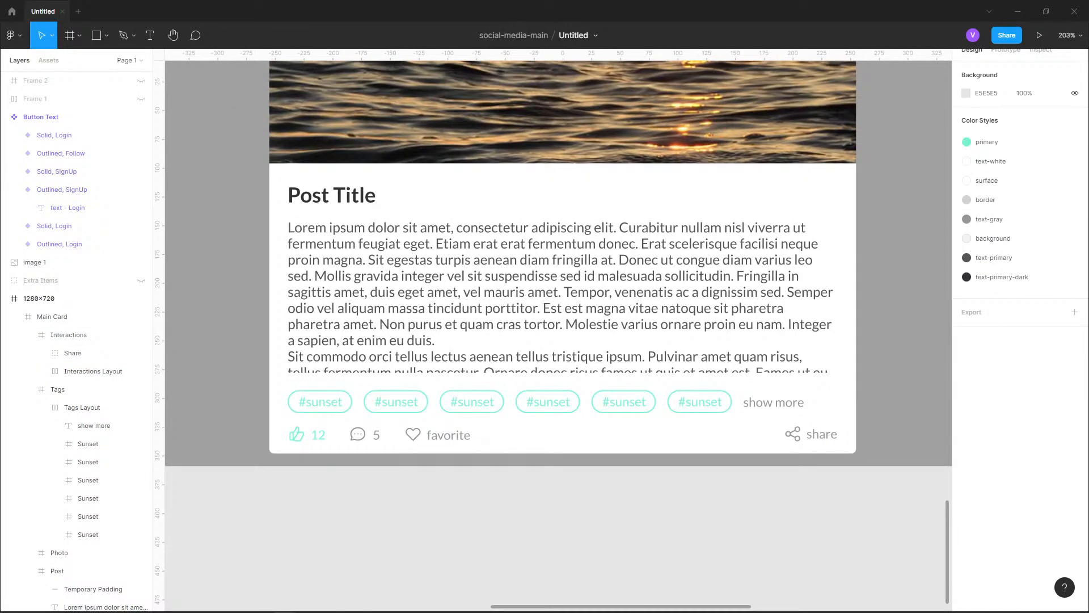
Select the Interactions Layout and measure its distance to the edges of the Interactions frame
click(52, 317)
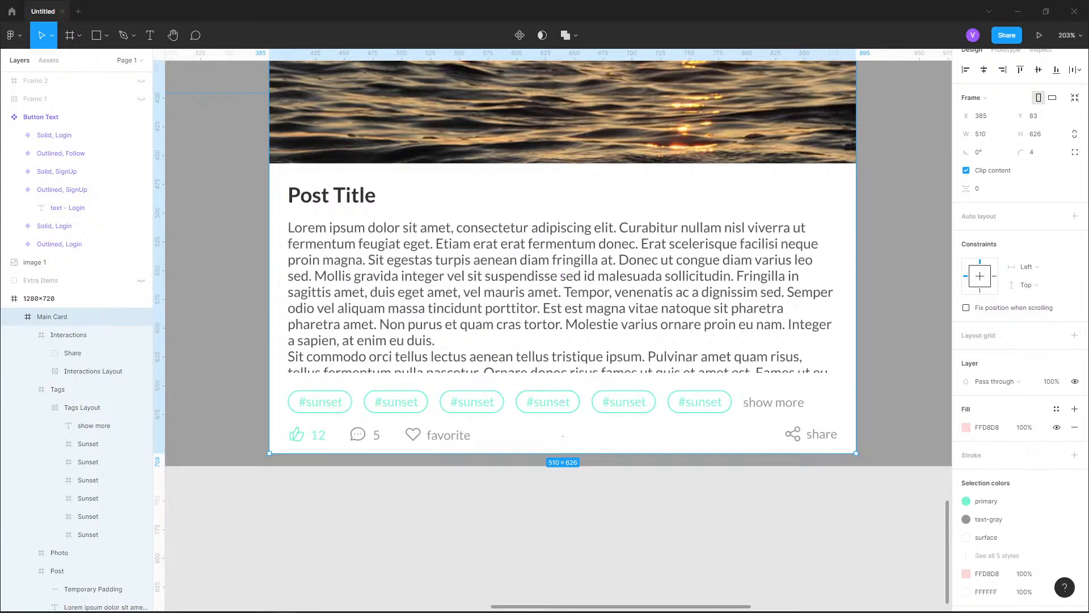
click(69, 335)
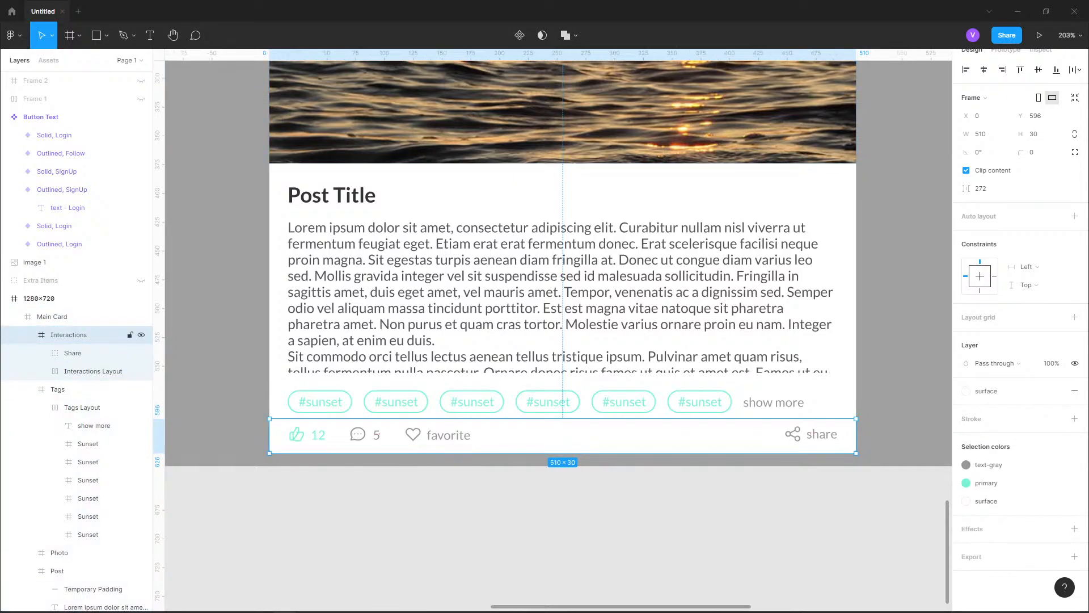
scroll(282, 434, up, 6)
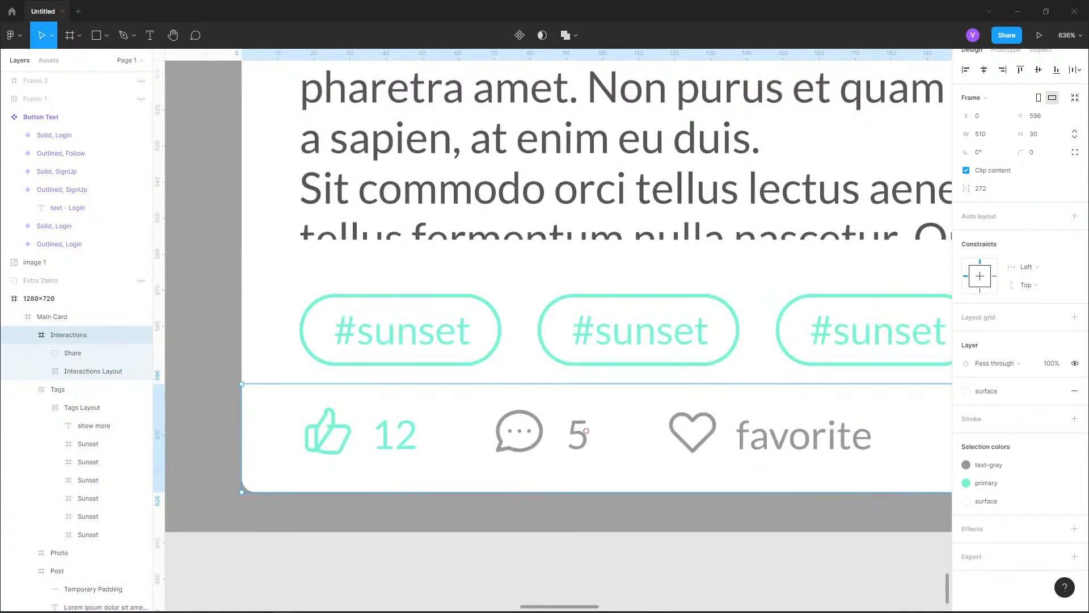
double_click(396, 435)
key(alt)
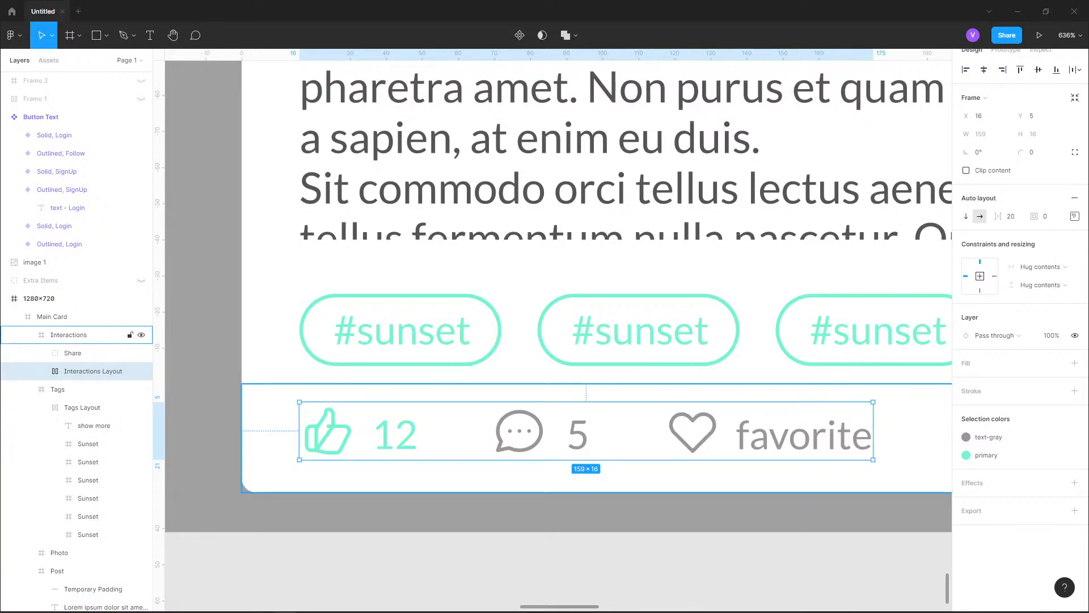
Set the Interactions frame's height to 37
click(624, 476)
click(1036, 133)
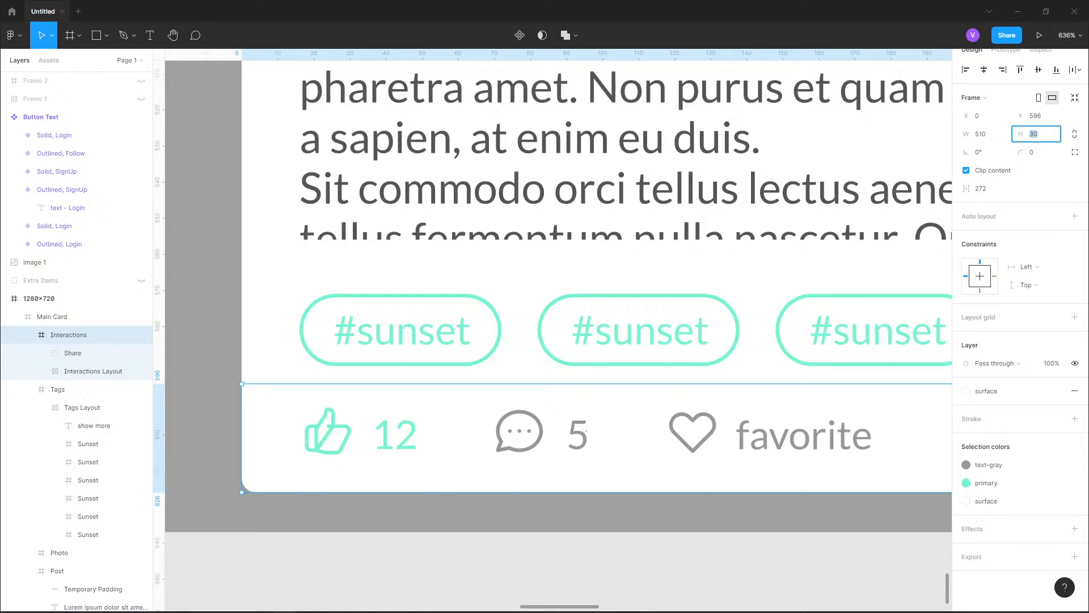
text(37)
key(Return)
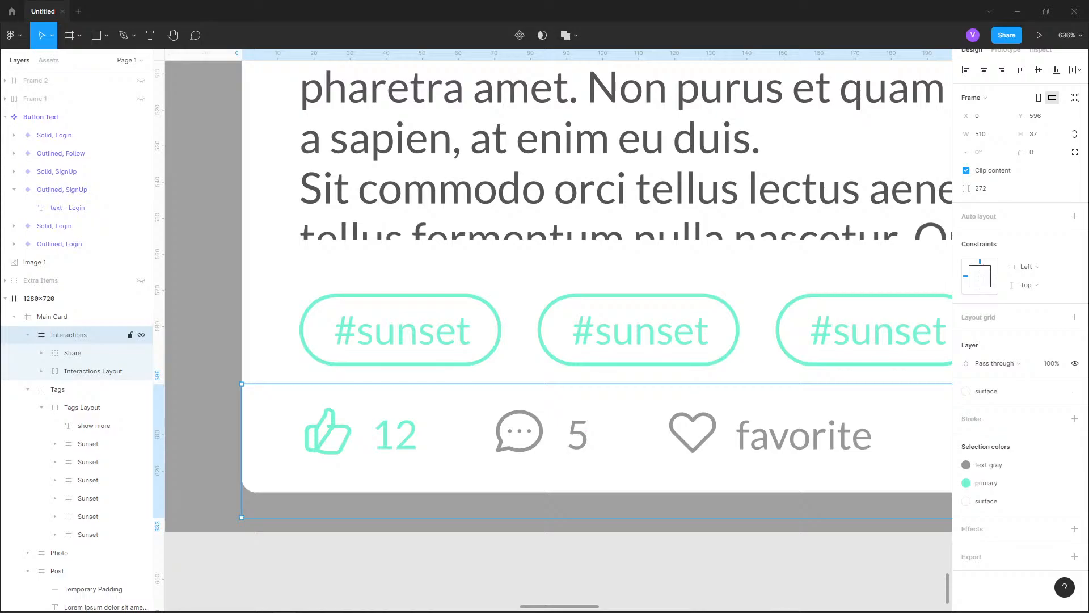
click(205, 417)
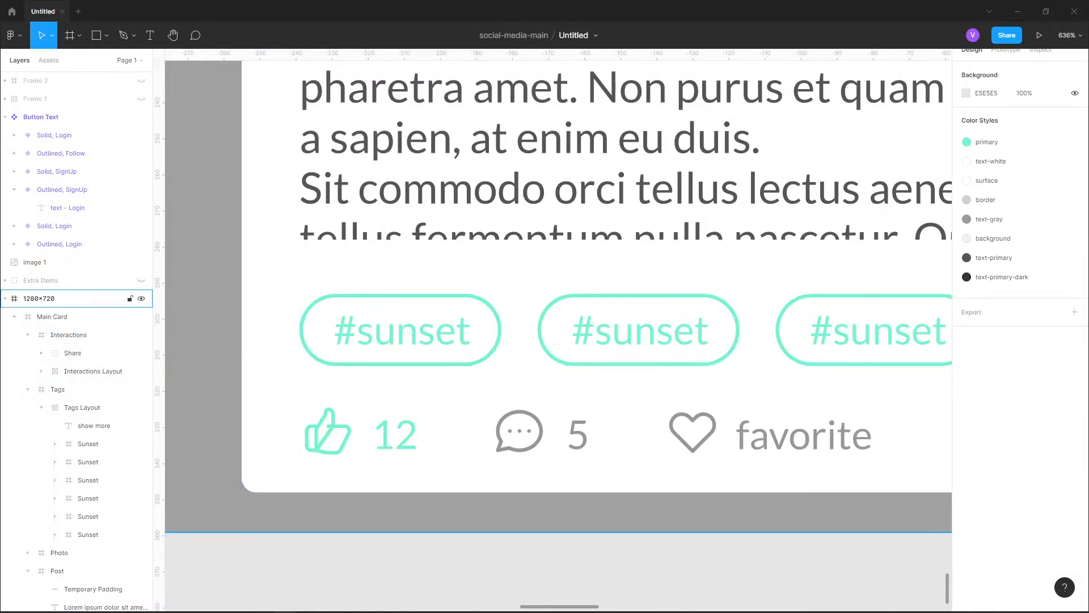
Extend the Main Card's bottom edge down to the lower edge of the Interactions frame
click(51, 316)
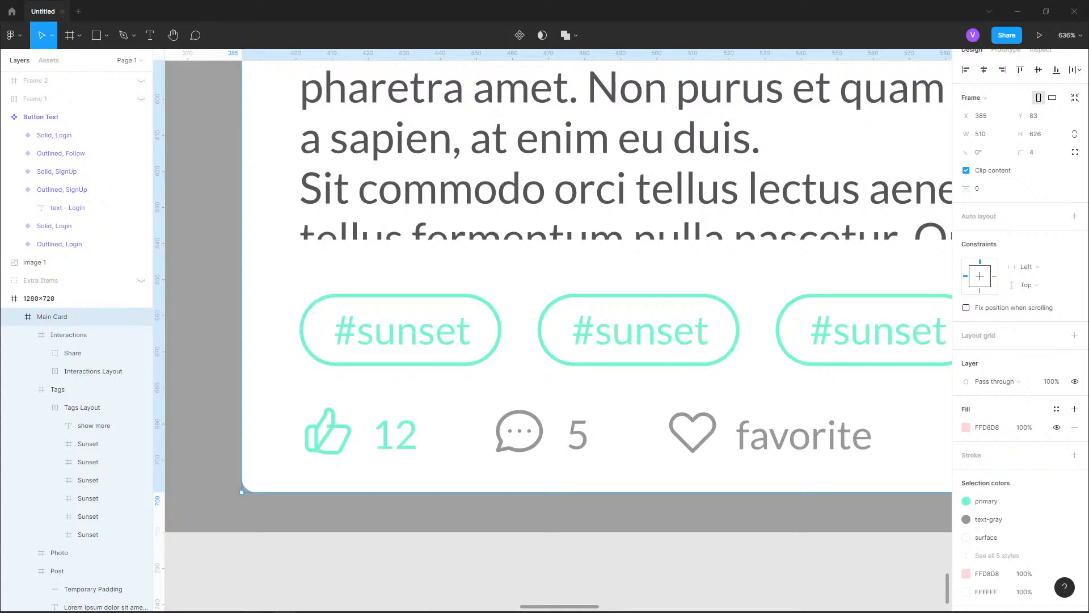
drag(431, 492, 431, 518)
key(Escape)
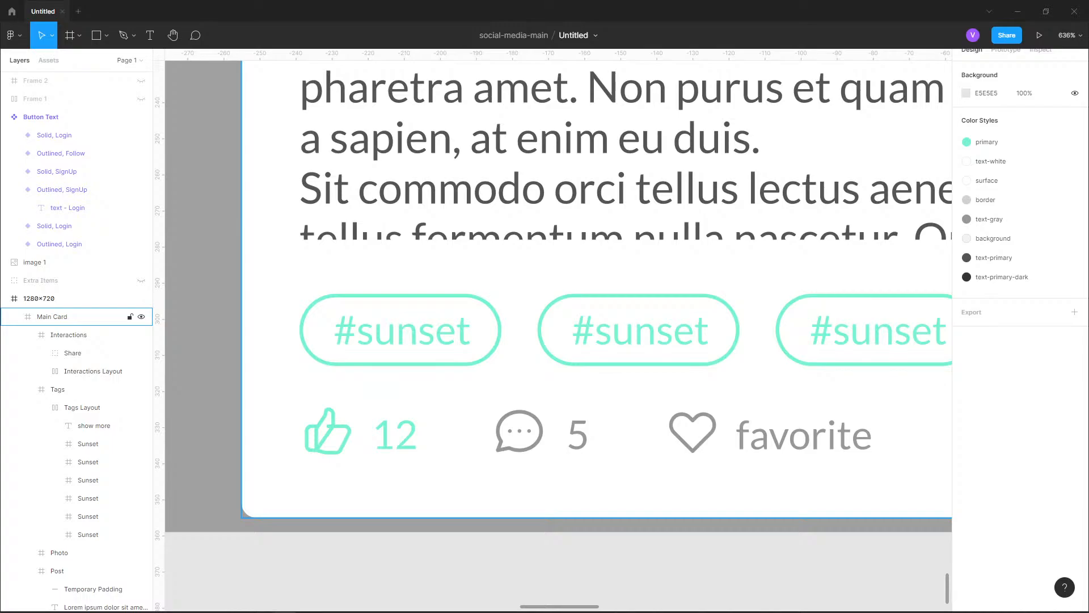
Compare the post card's tags and interactions rows with the same rows in the reference design image
scroll(282, 490, down, 10)
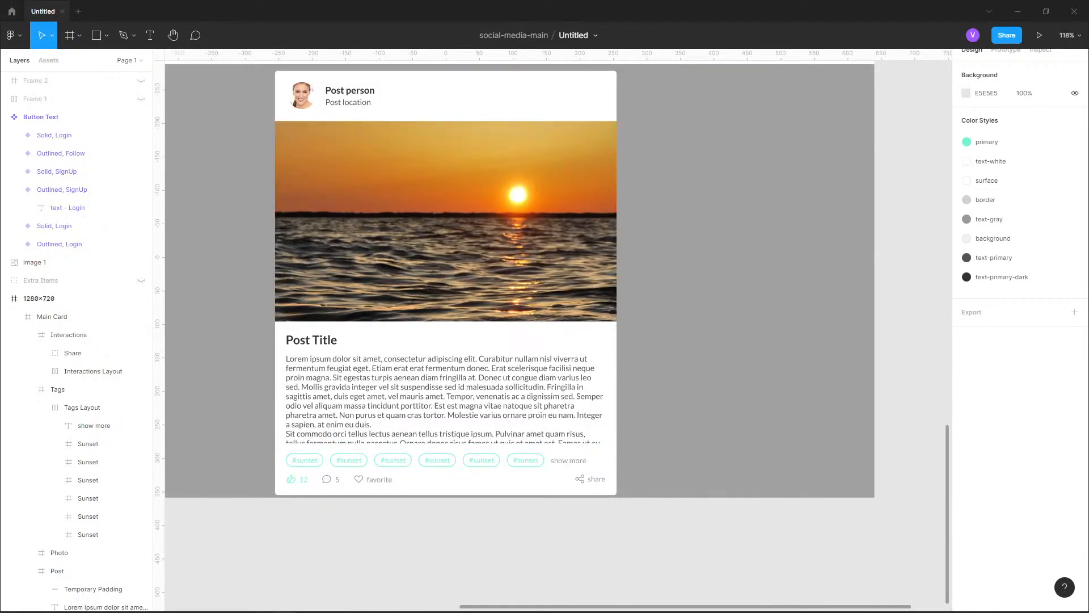
drag(442, 114, 490, 269)
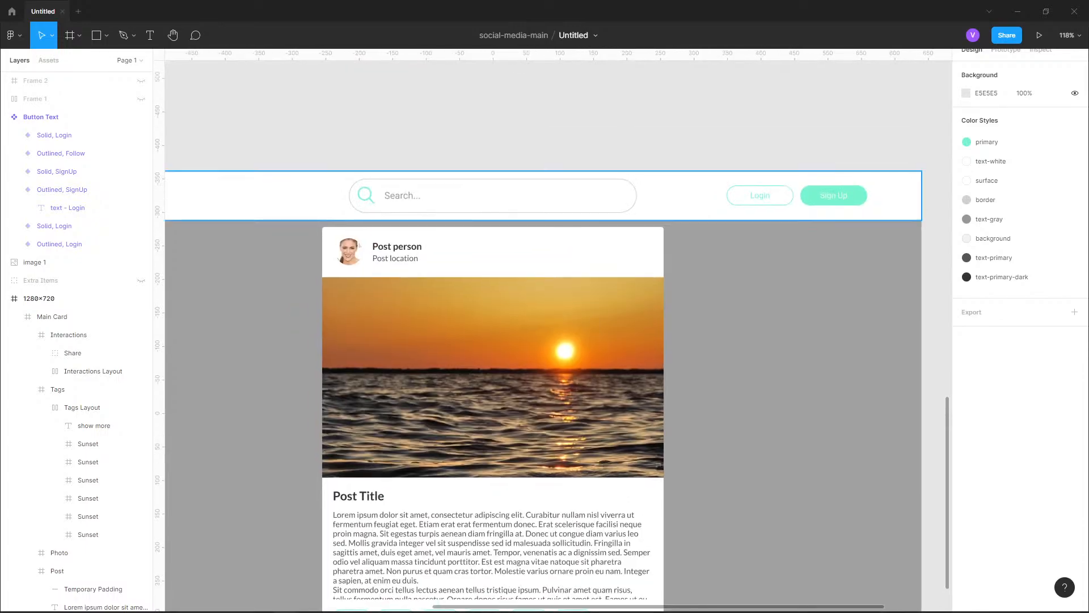
scroll(542, 335, down, 5)
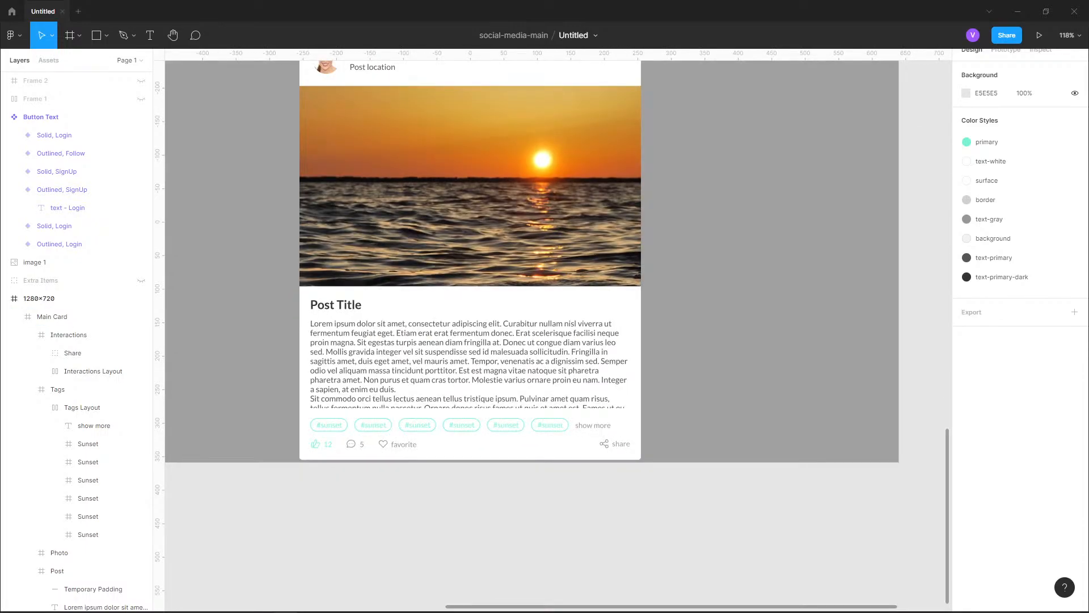
drag(811, 107, 851, 584)
drag(880, 81, 858, 569)
scroll(310, 438, up, 4)
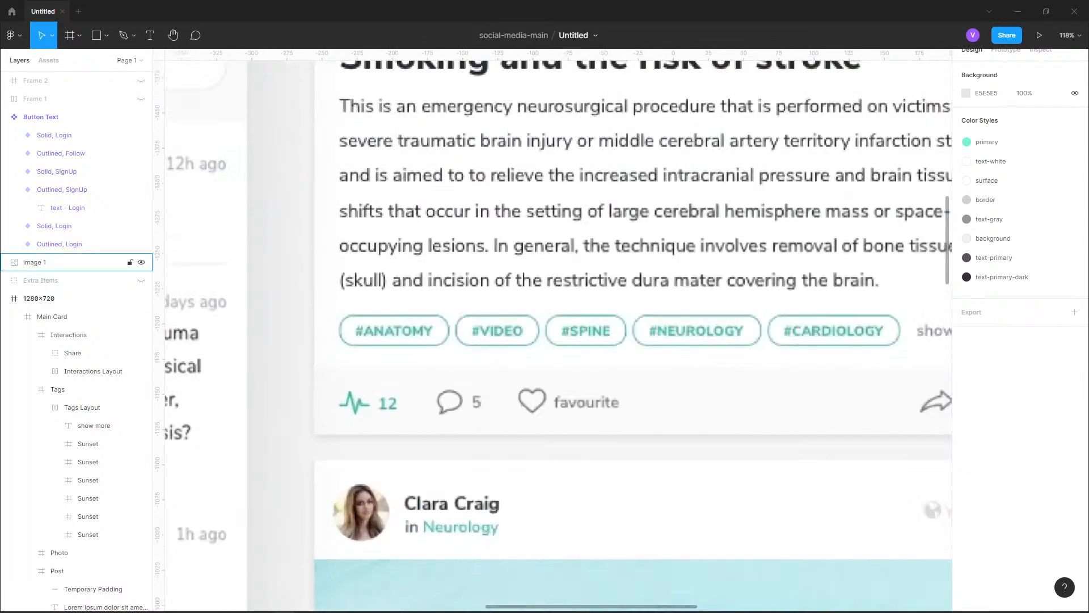
scroll(336, 415, up, 5)
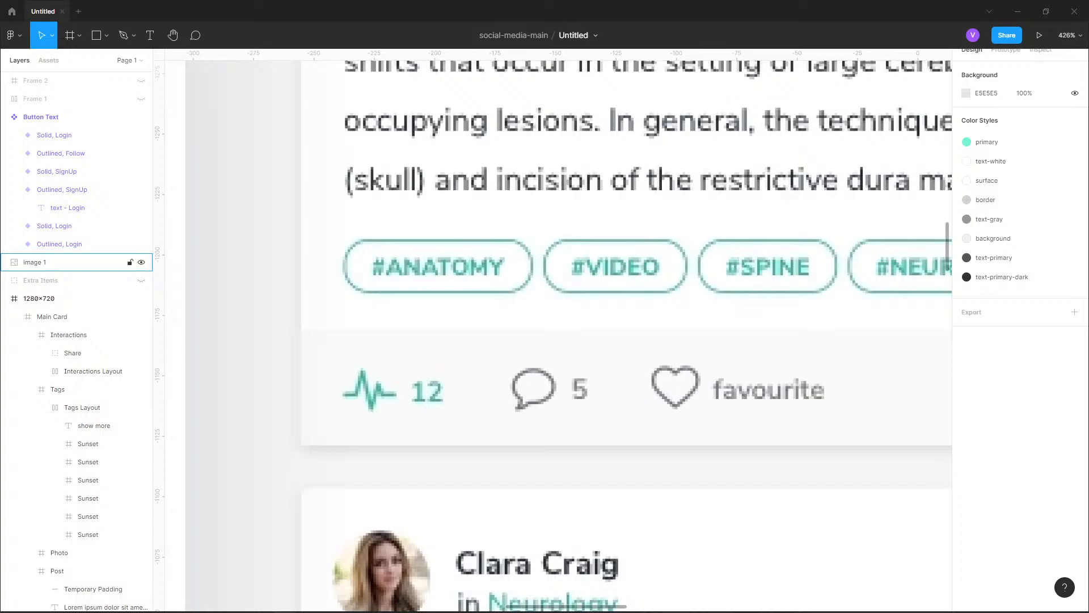
scroll(350, 442, down, 6)
drag(782, 553, 827, 97)
drag(826, 334, 826, 100)
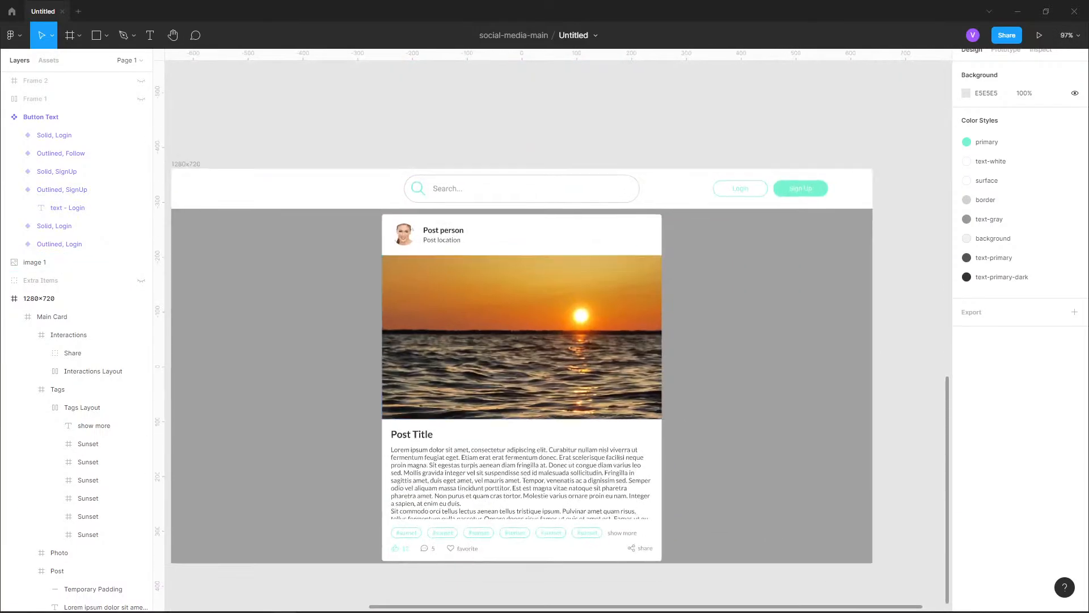
scroll(321, 402, down, 5)
scroll(321, 403, up, 6)
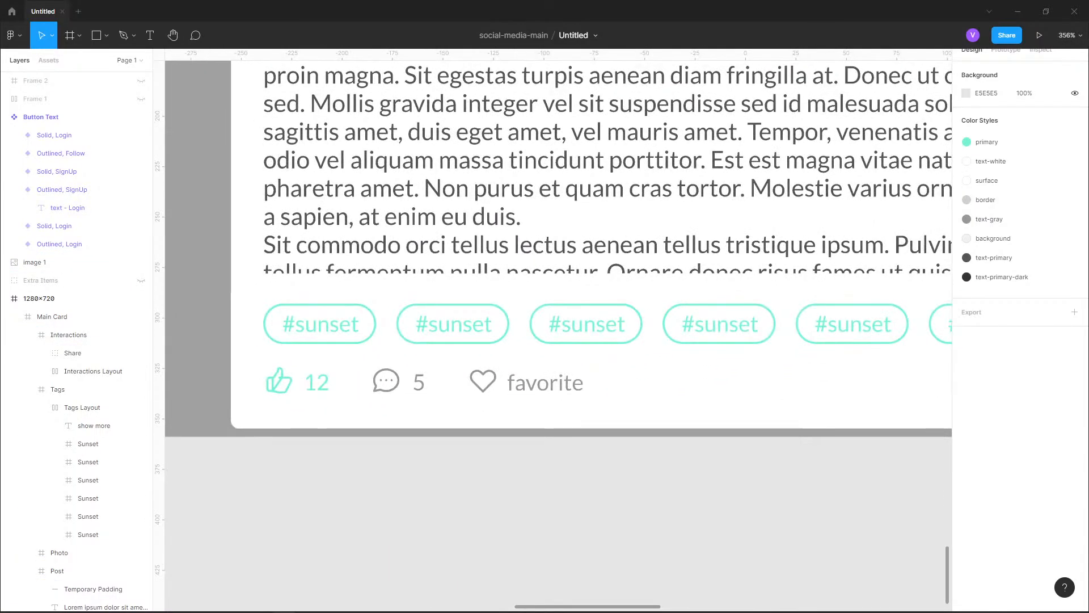
Raise the Main Card's bottom edge back to its earlier position and select the Interactions frame to check its extent
click(340, 405)
drag(340, 428, 341, 414)
click(341, 426)
click(341, 477)
double_click(340, 400)
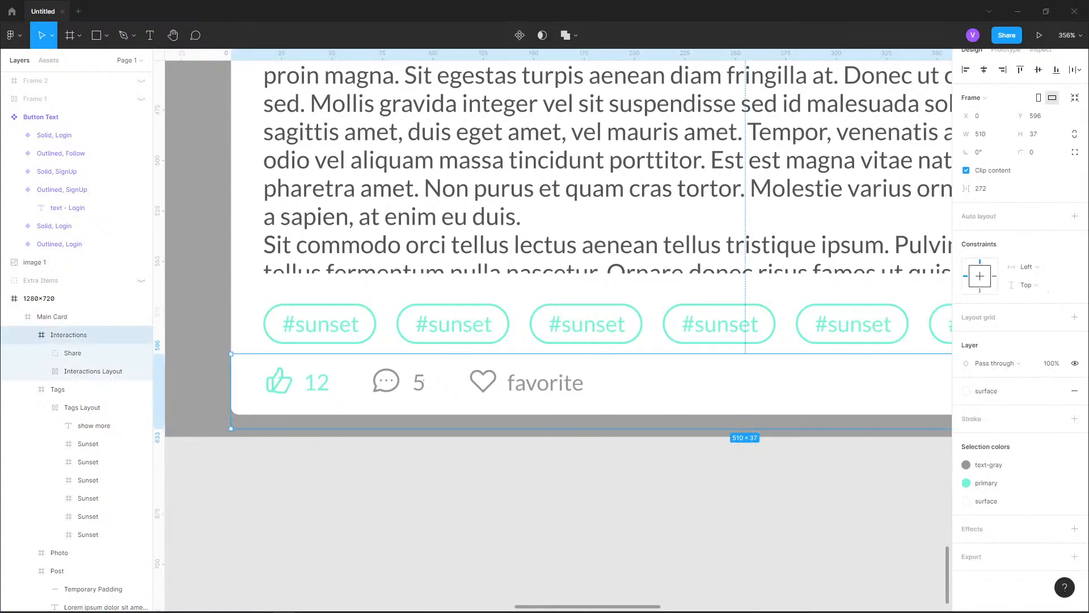
click(248, 497)
Check the Interactions Layout's spacing within the Interactions frame and expand it down to its Likes group
scroll(248, 497, down, 3)
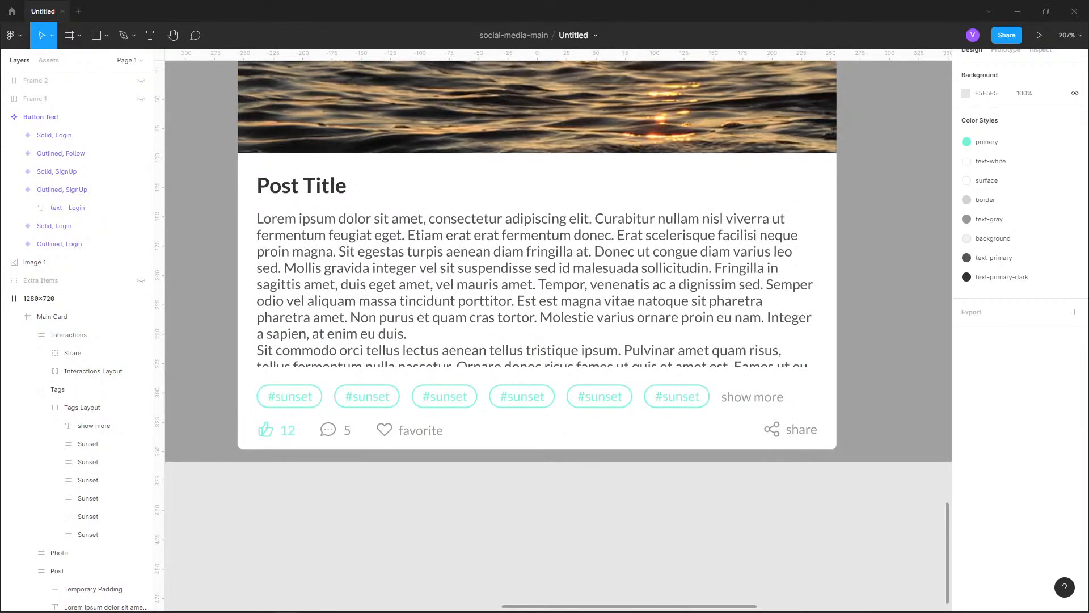
scroll(229, 449, up, 5)
double_click(664, 377)
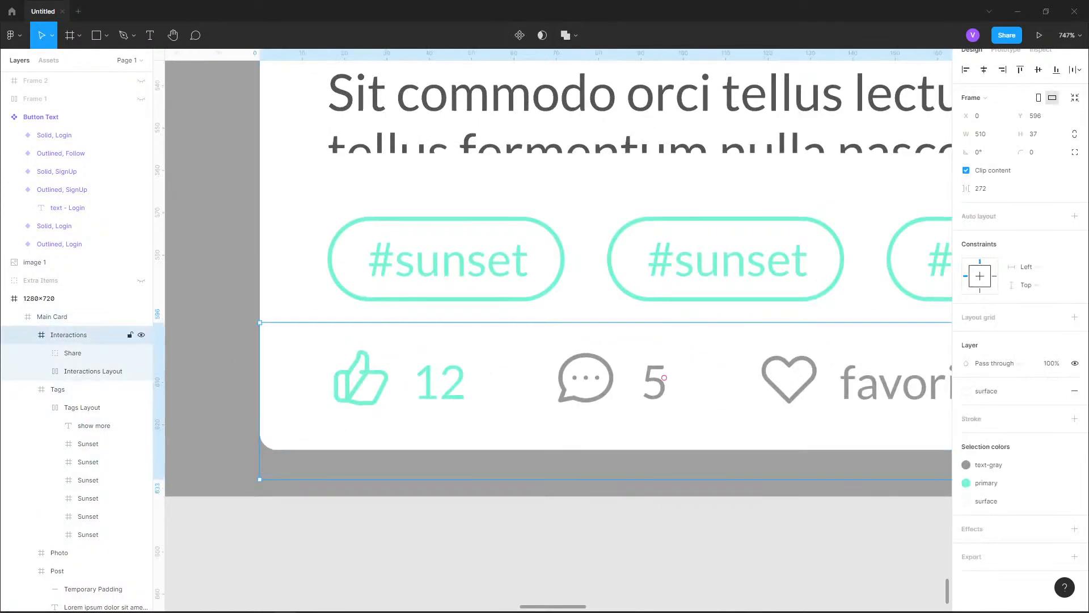
double_click(664, 377)
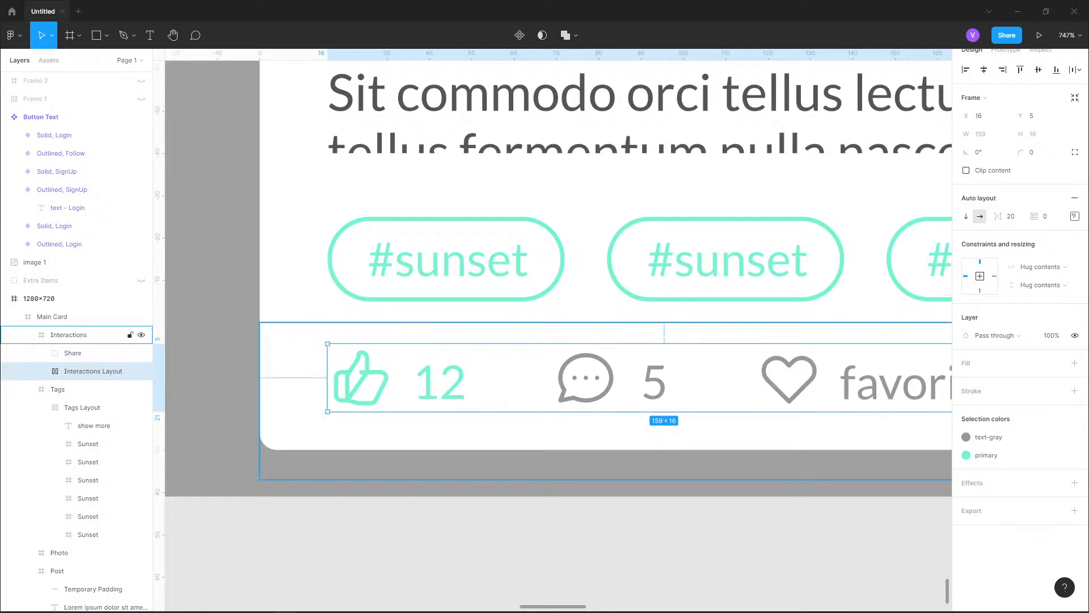
double_click(423, 381)
key(alt)
click(423, 434)
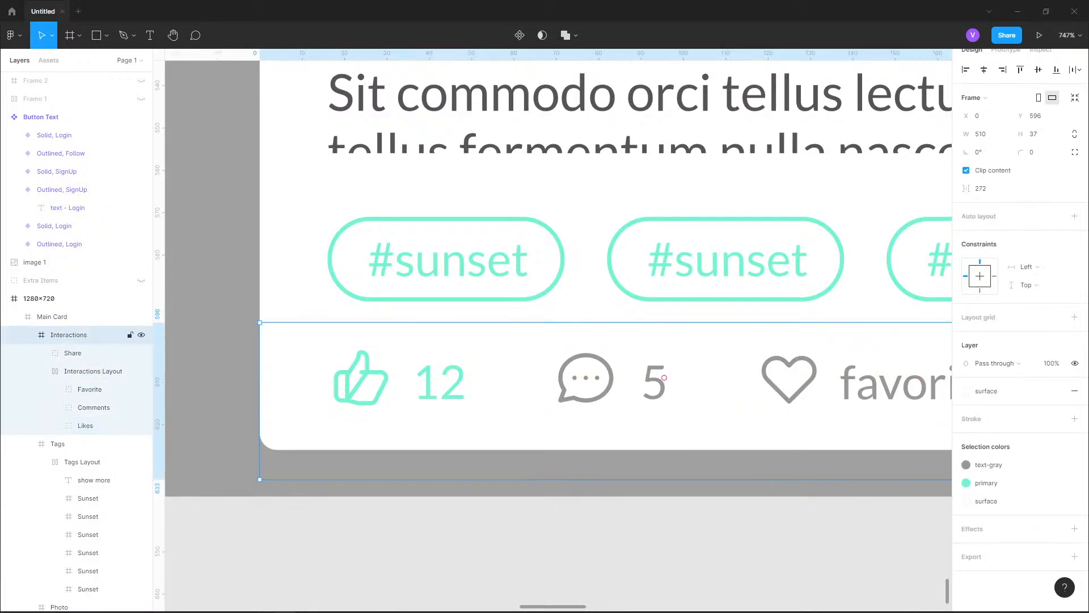
Restore the Interactions frame's height to 30
double_click(663, 378)
click(664, 434)
key(ctrl+alt+shift+r)
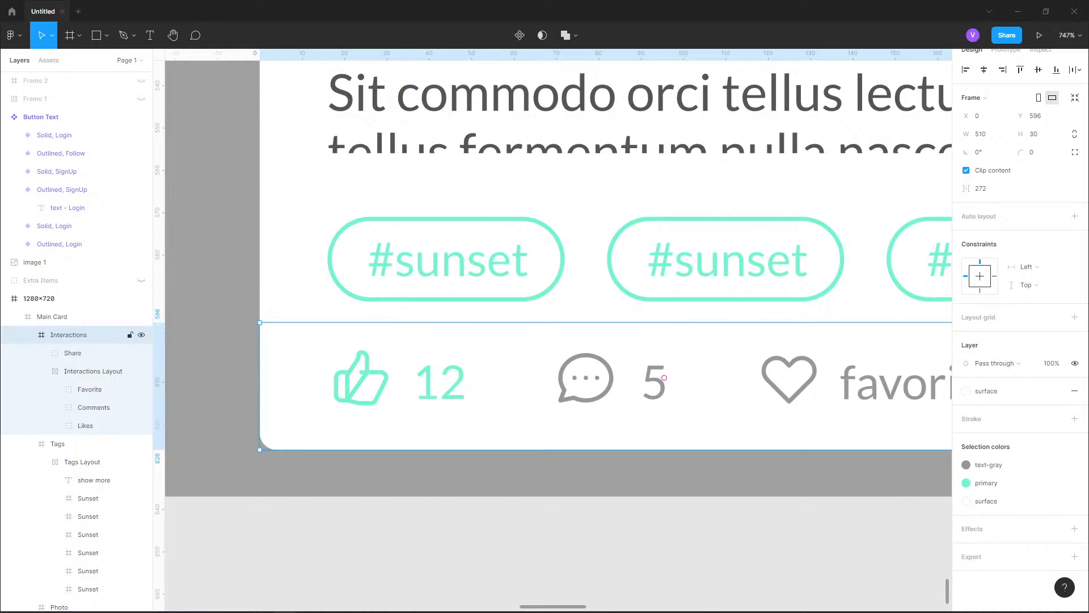
key(Escape)
key(shift+1)
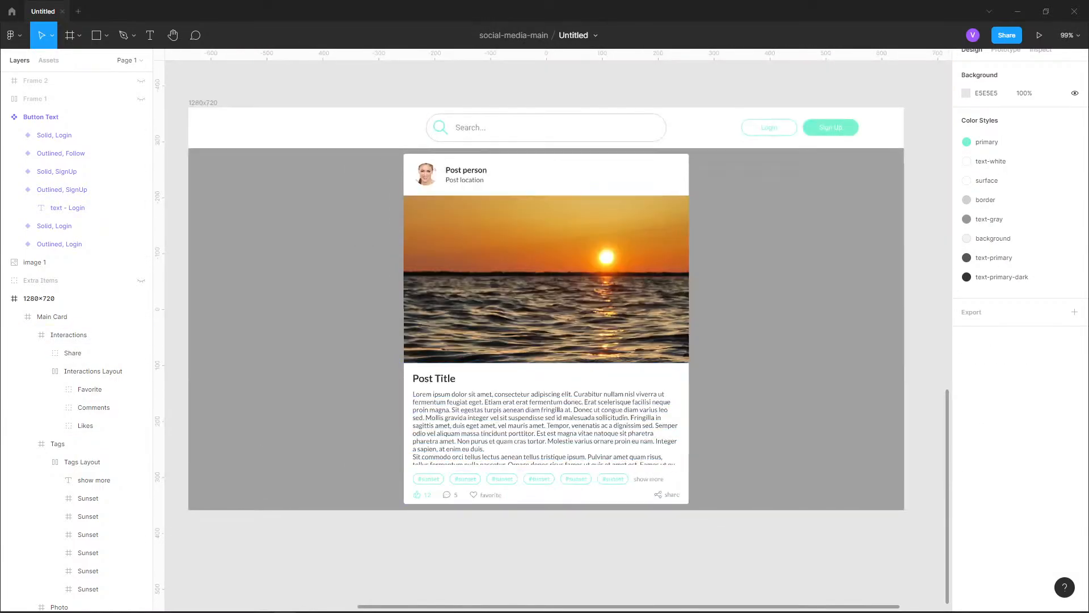
Examine the reference design's feed, post card and Discussions section and compare them with the 1280x720 frame
drag(546, 284, 532, 393)
scroll(712, 364, down, 3)
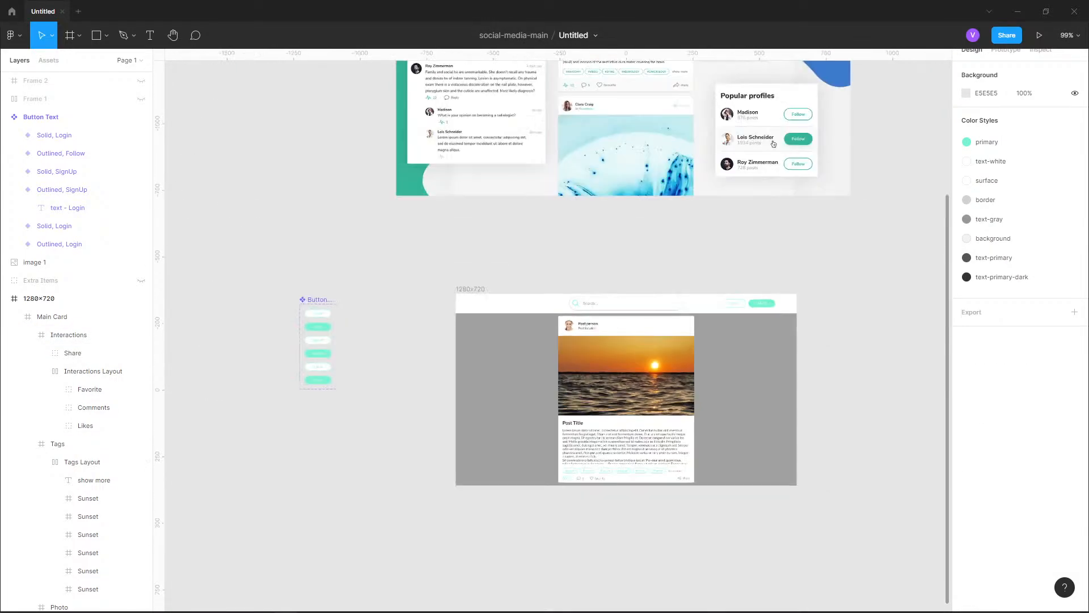
drag(709, 307, 619, 585)
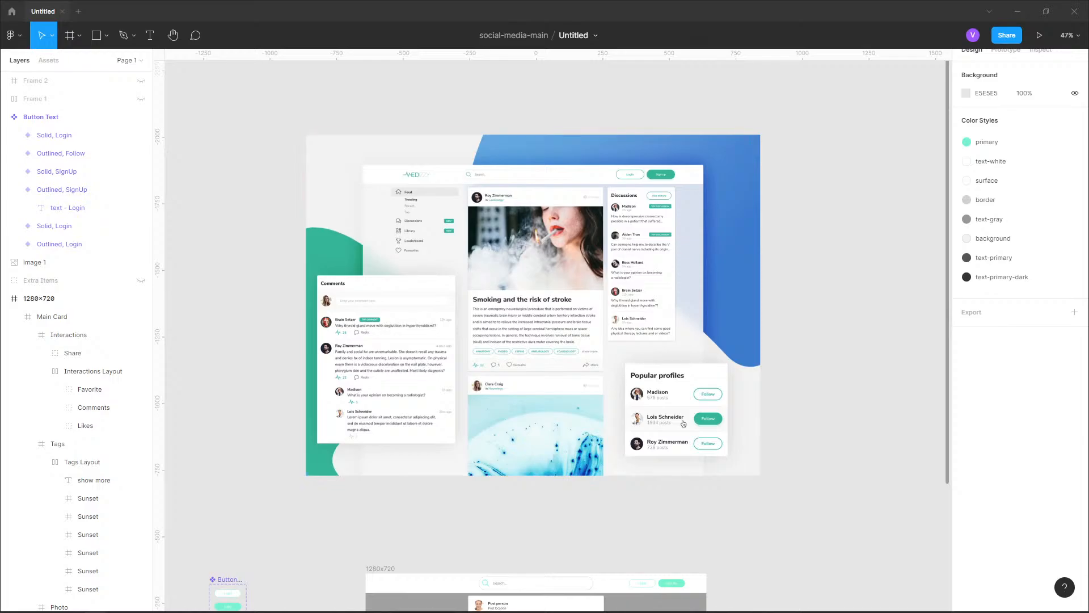
scroll(509, 176, up, 5)
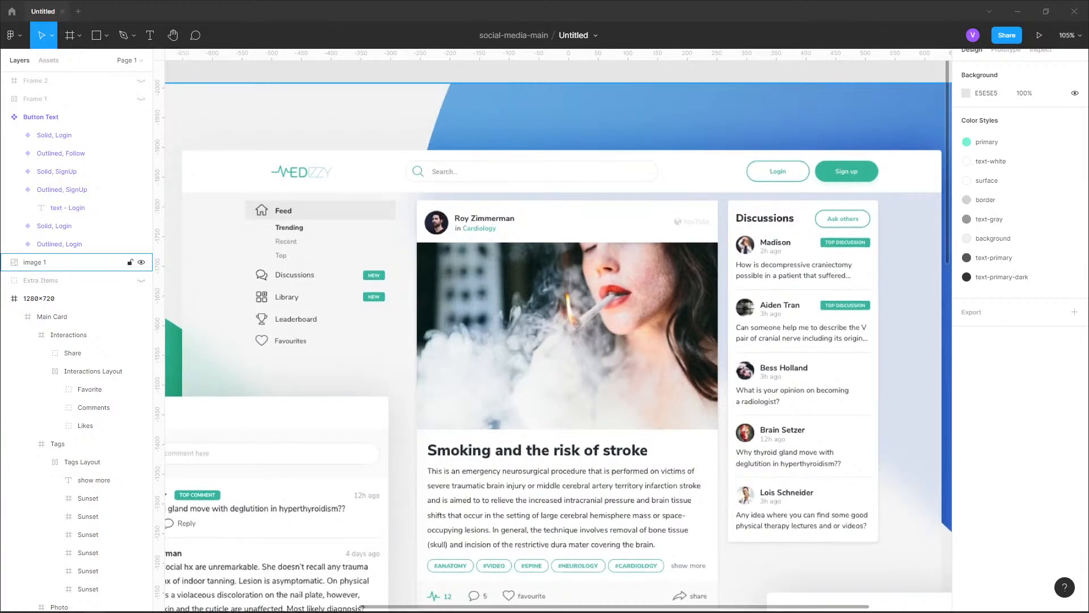
scroll(559, 335, down, 2)
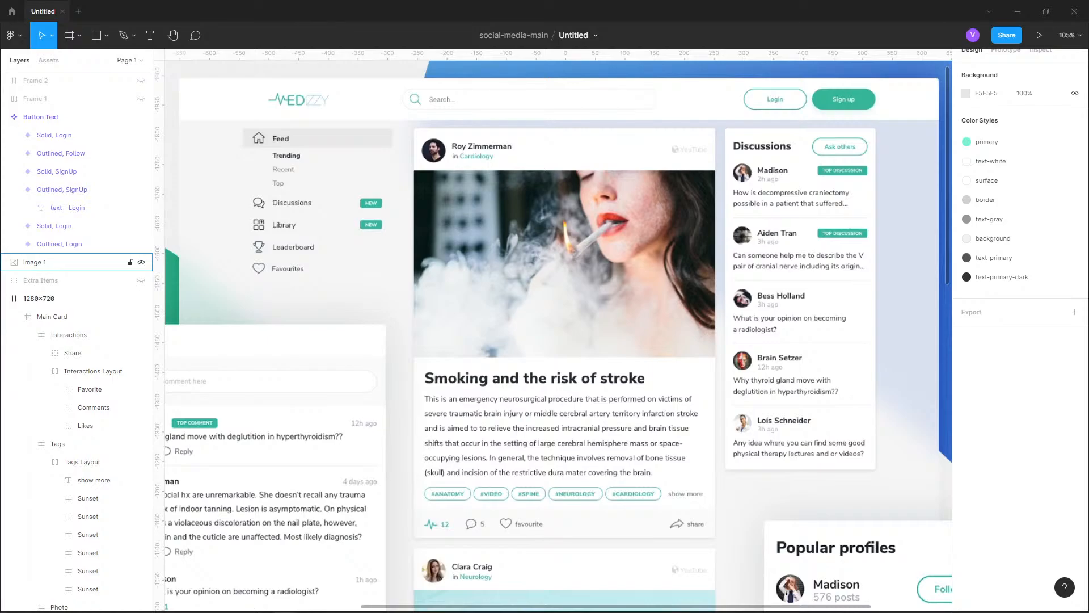
scroll(559, 335, down, 1)
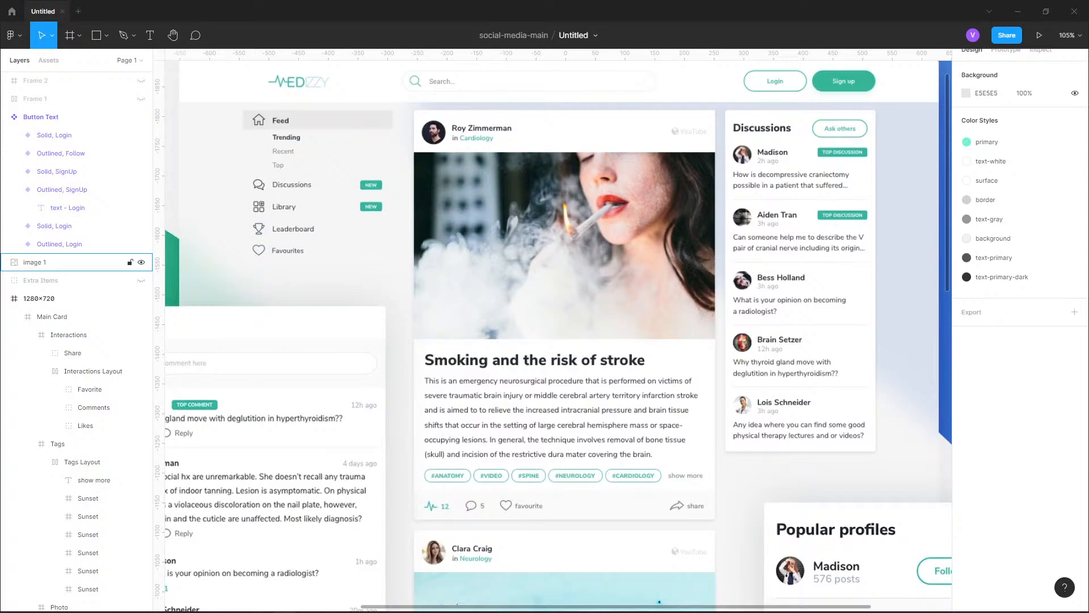
scroll(478, 179, down, 5)
drag(613, 595, 635, 299)
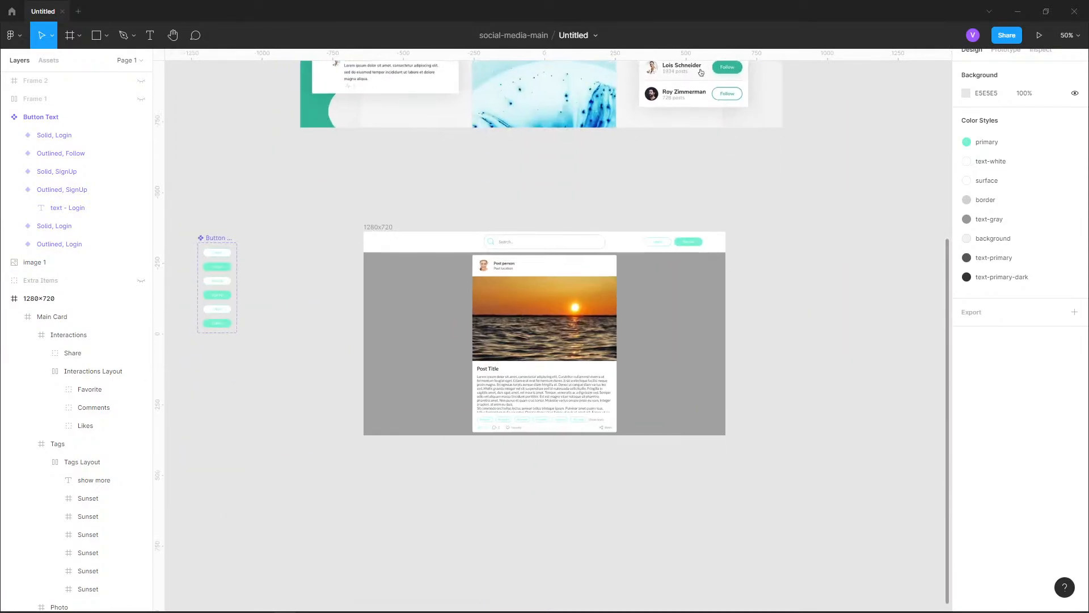
scroll(634, 299, up, 5)
scroll(686, 330, down, 5)
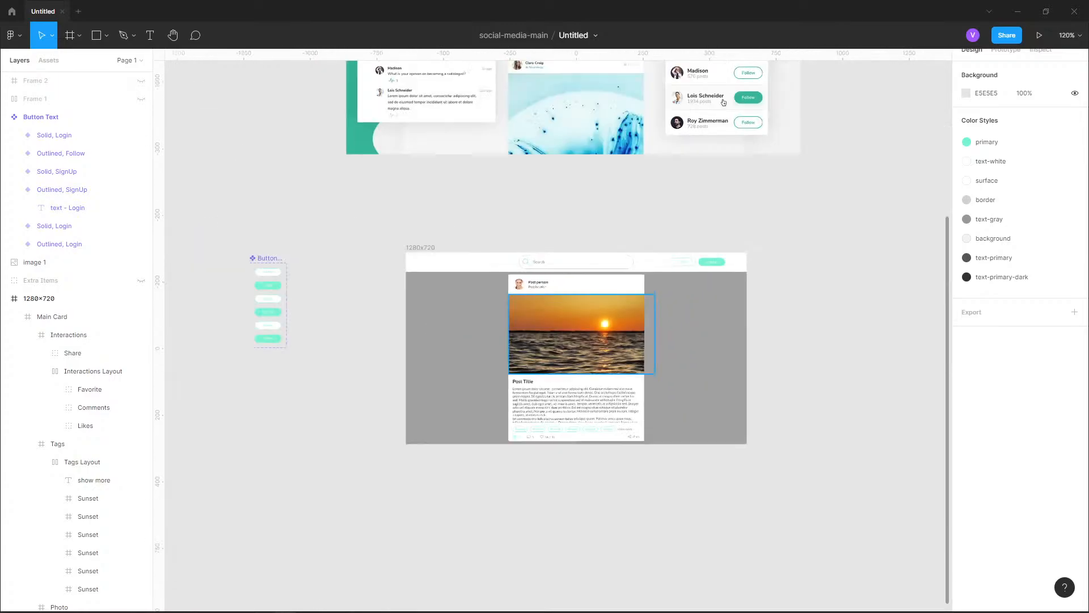
Change the primary color style to the green sampled from the reference design's Sign up button
drag(692, 108, 635, 399)
drag(669, 213, 663, 532)
scroll(636, 410, up, 6)
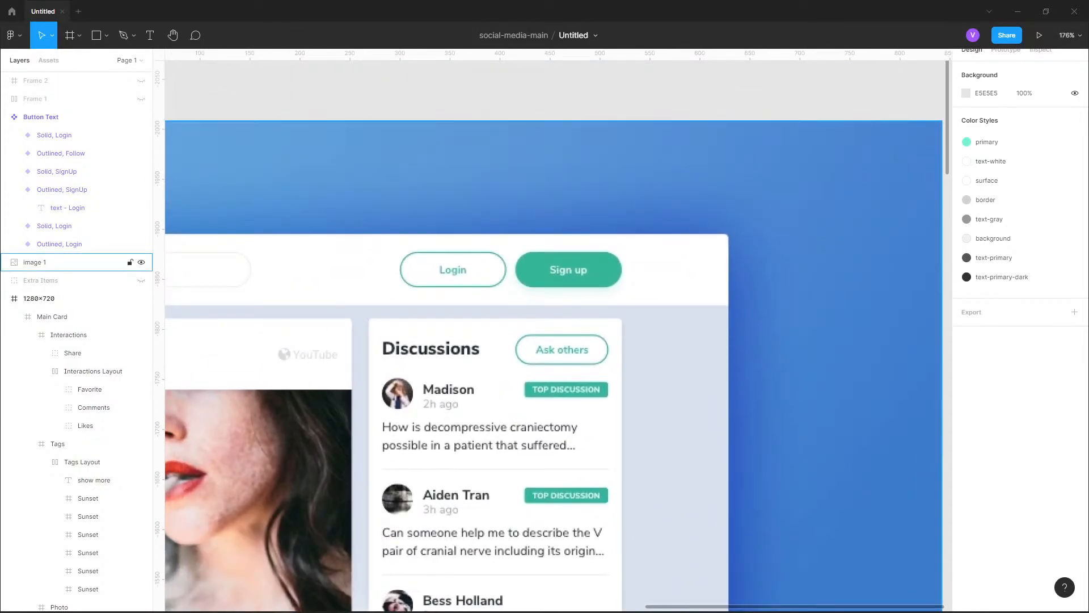
key(i)
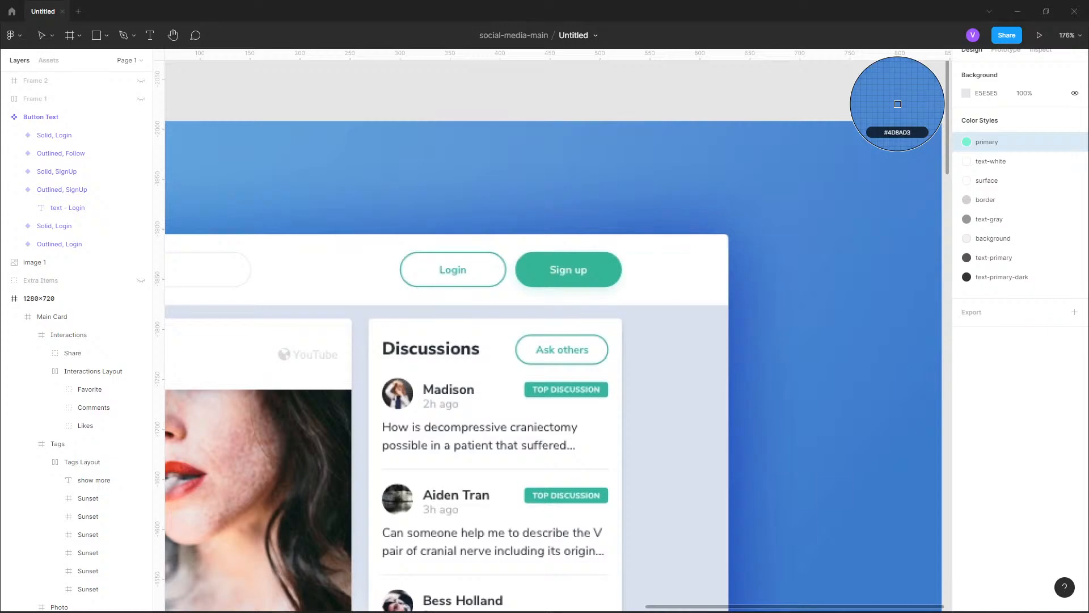
key(Escape)
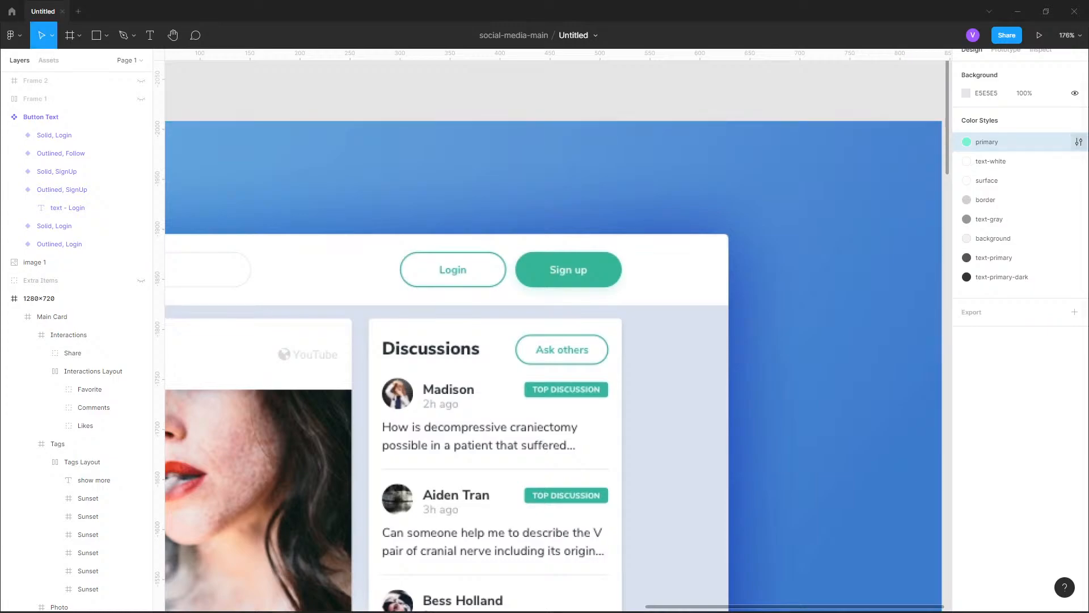
click(1078, 142)
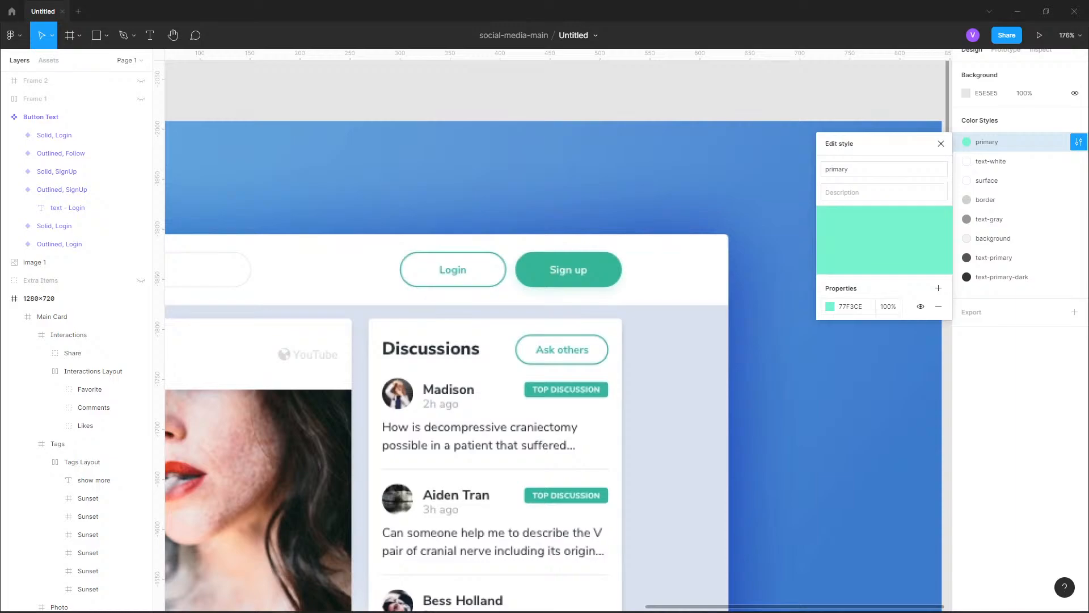
click(830, 307)
click(697, 478)
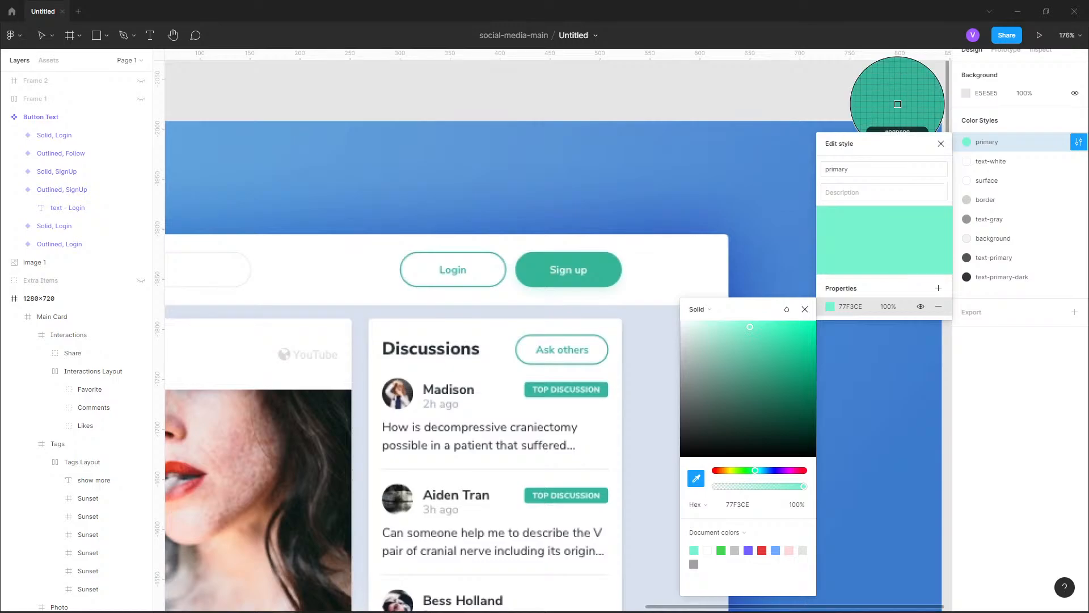
click(568, 260)
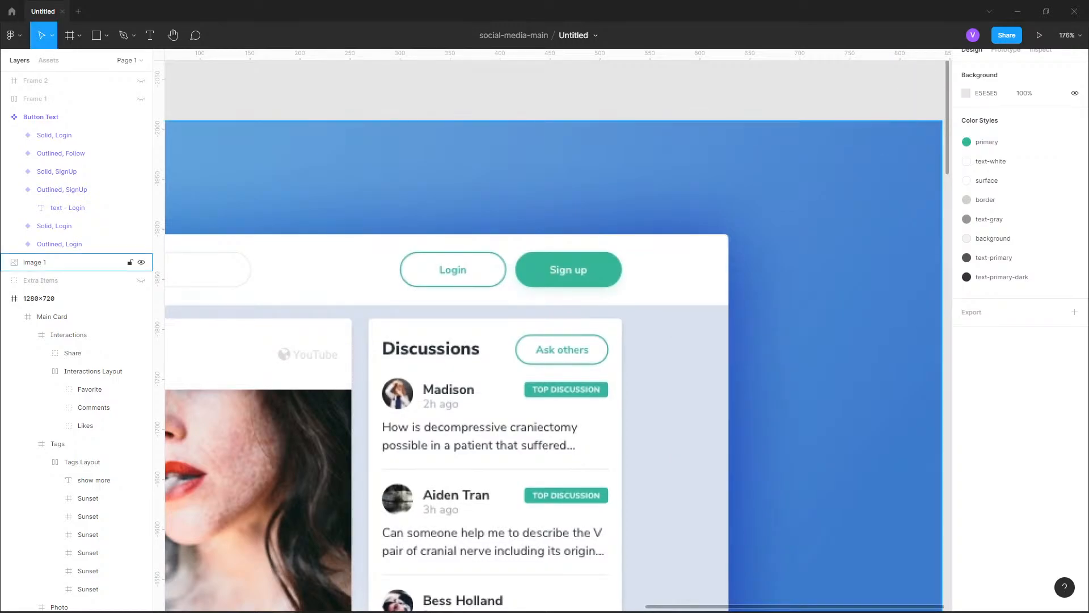
Review the new primary color on the header's Login and Sign Up buttons, and look over the post card
scroll(684, 280, down, 8)
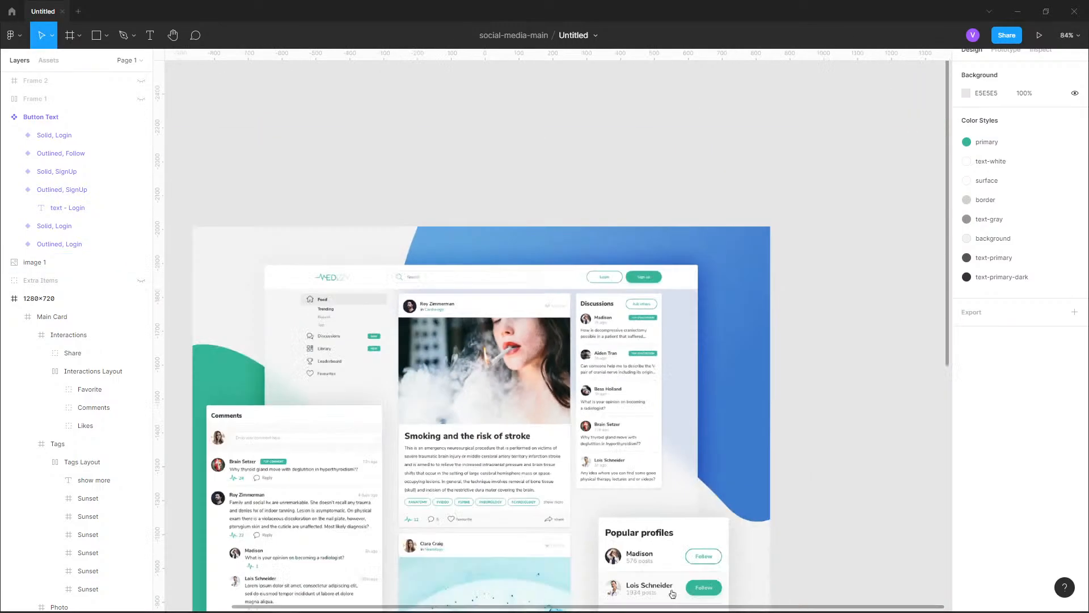
drag(675, 449, 665, 215)
drag(652, 408, 671, 248)
scroll(587, 319, up, 4)
scroll(688, 228, up, 10)
scroll(593, 275, up, 1)
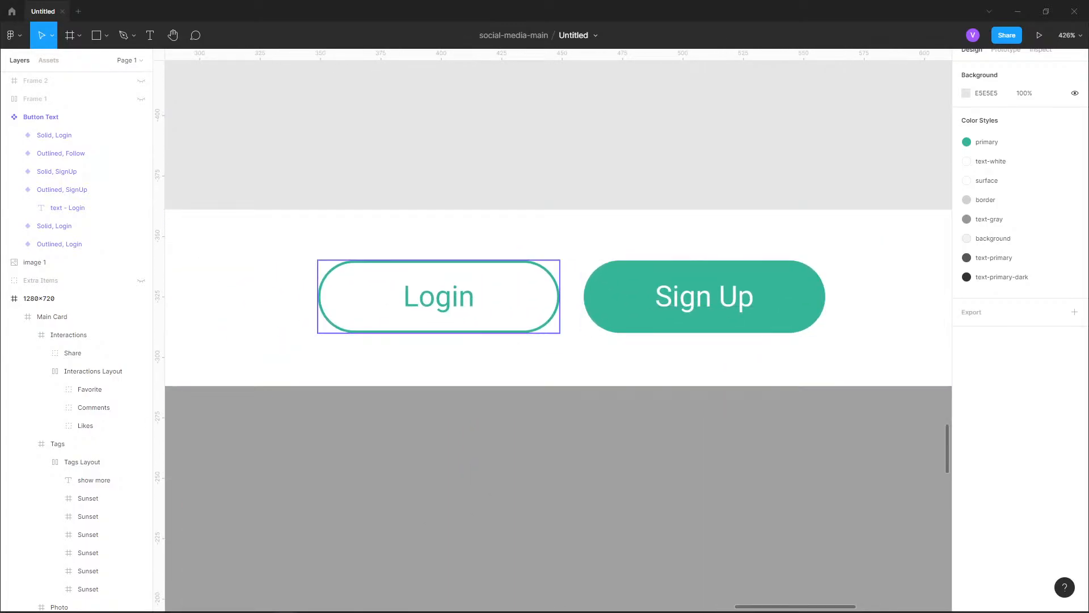
scroll(746, 199, down, 4)
drag(732, 340, 838, 172)
scroll(436, 341, down, 7)
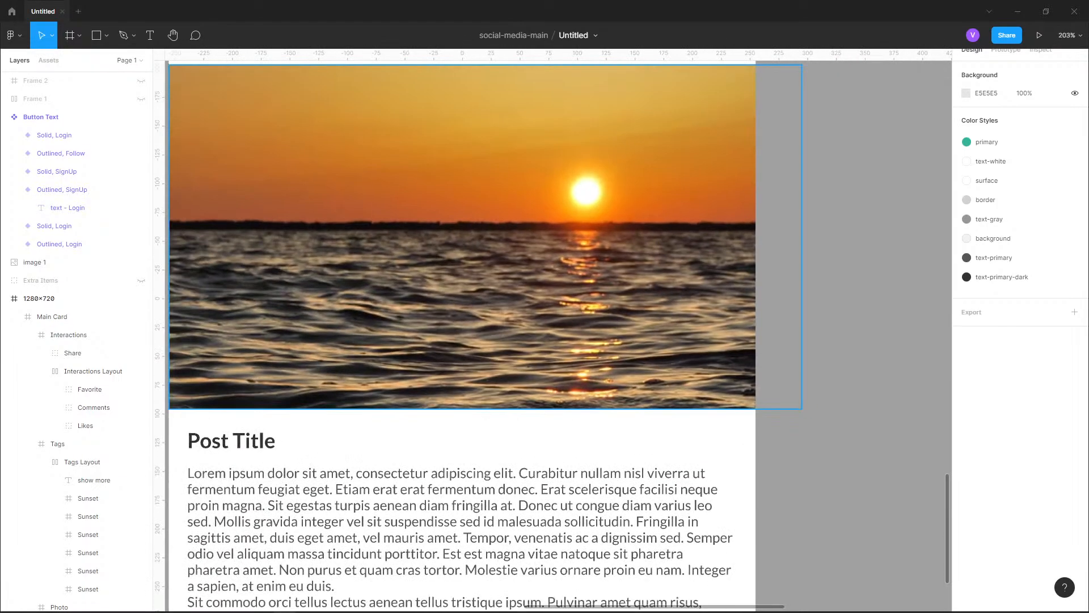
Open the primary color style from the header's Sign Up button for editing and select its hex code
scroll(436, 465, up, 3)
drag(436, 465, 353, 423)
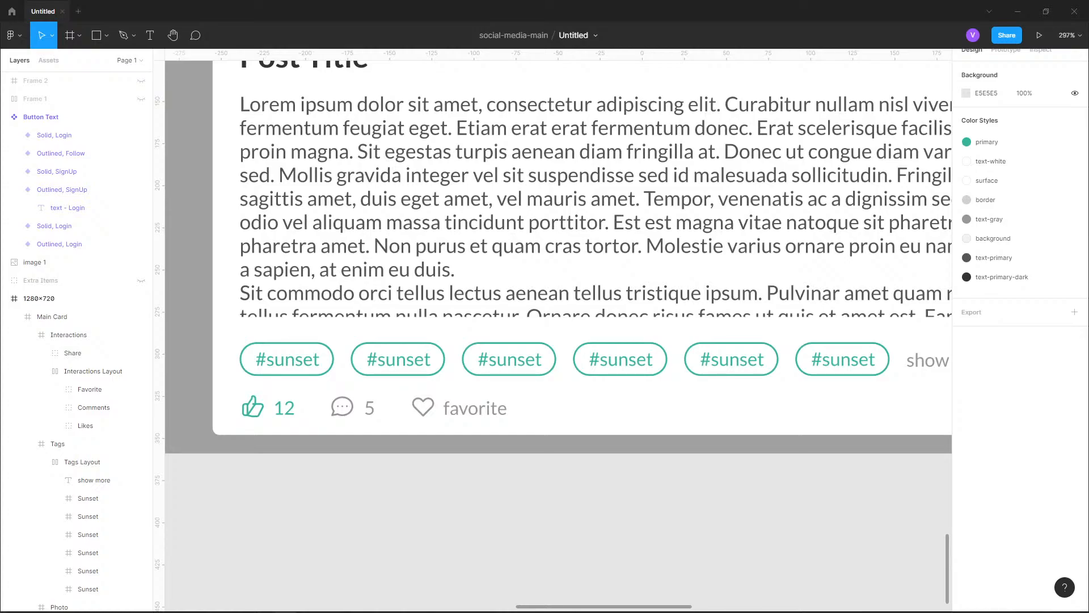
scroll(420, 414, down, 6)
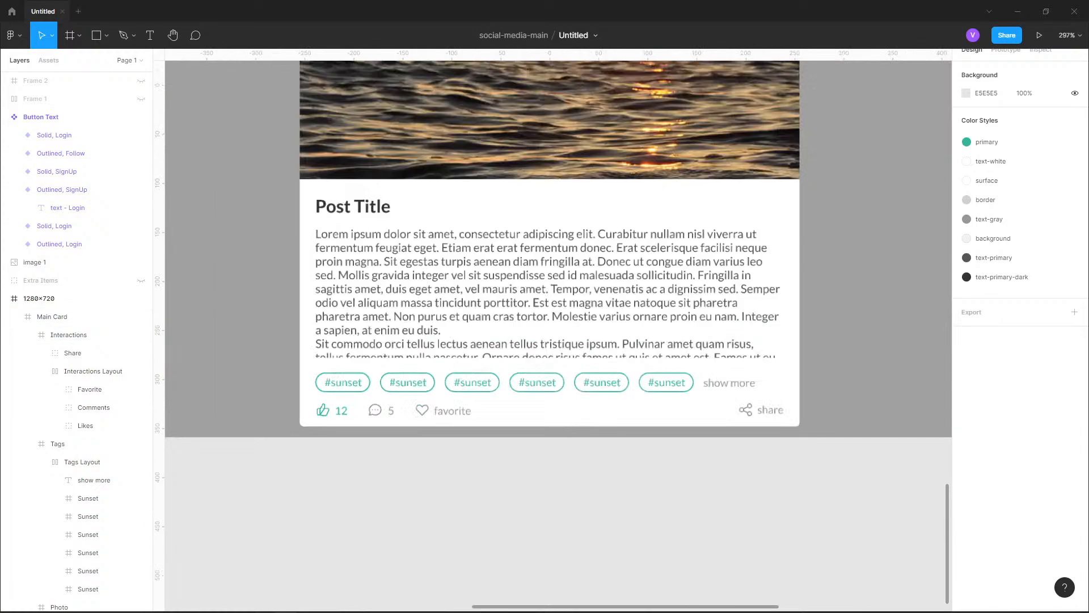
drag(420, 414, 417, 514)
scroll(662, 264, up, 10)
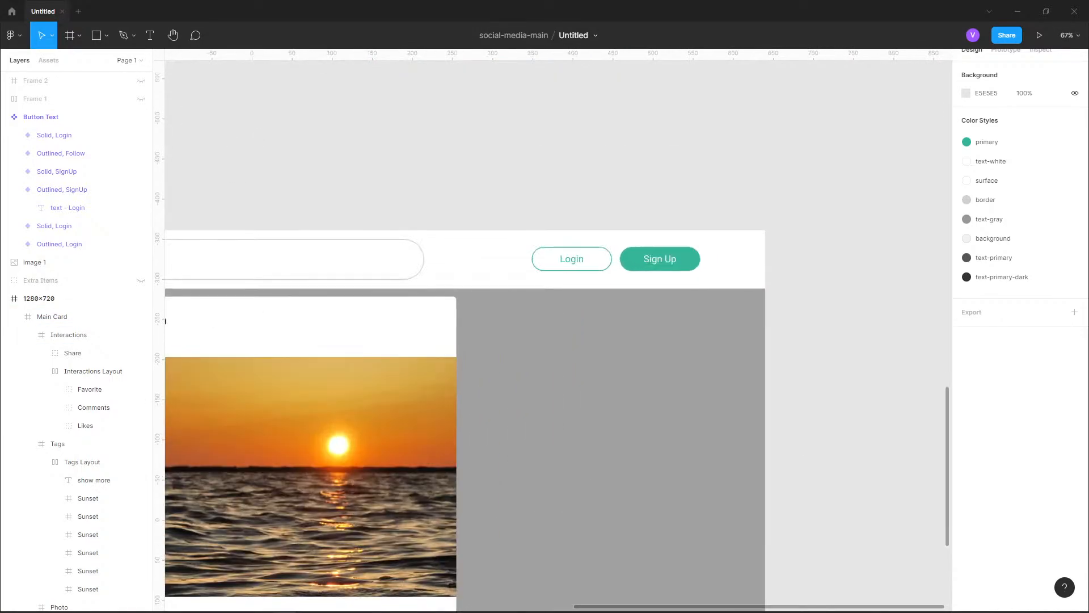
double_click(661, 264)
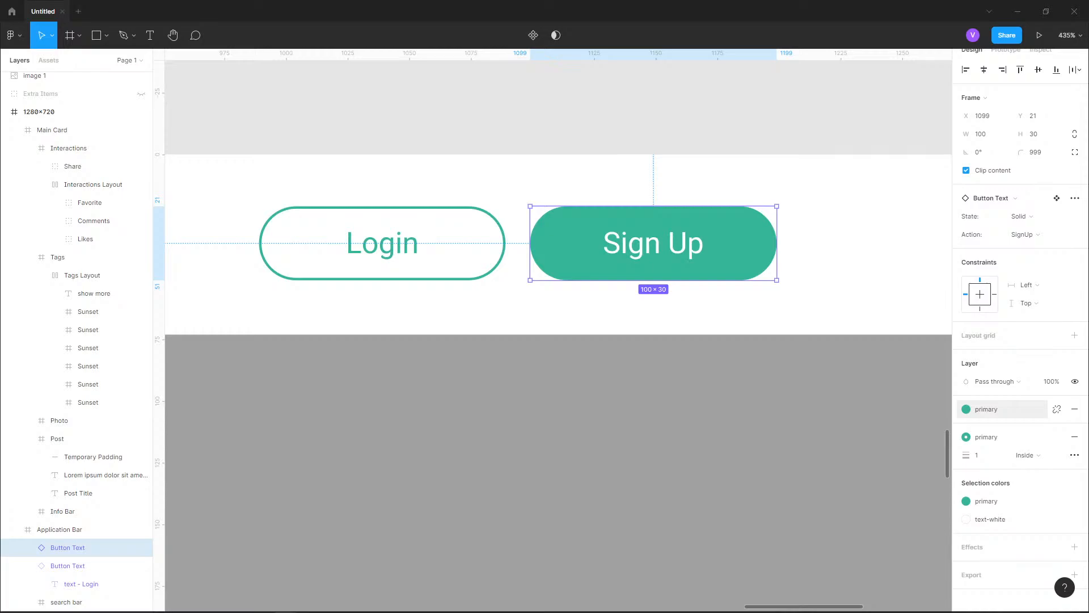
click(987, 410)
click(1068, 452)
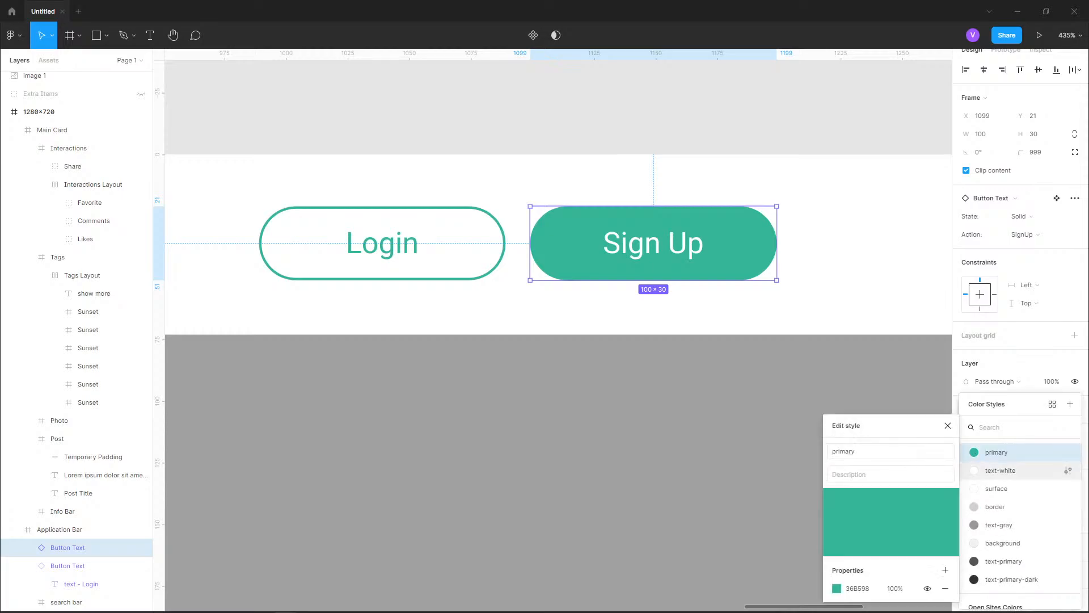
click(858, 589)
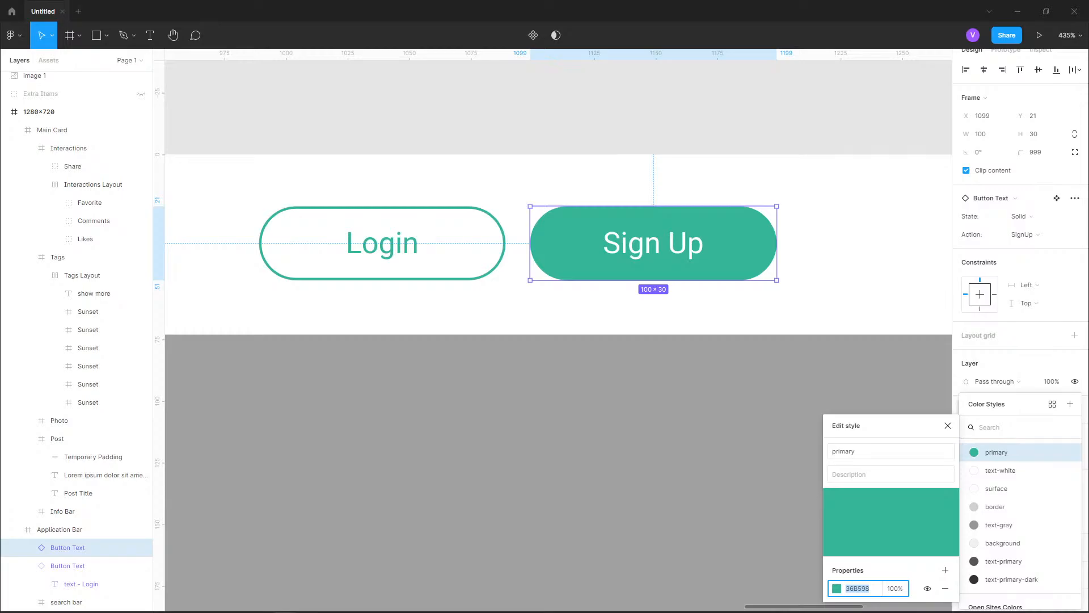
Switch to the browser, search for webaim in a new tab, open WebAIM's Contrast Checker from the results and close the older duplicate tab
key(alt+Tab)
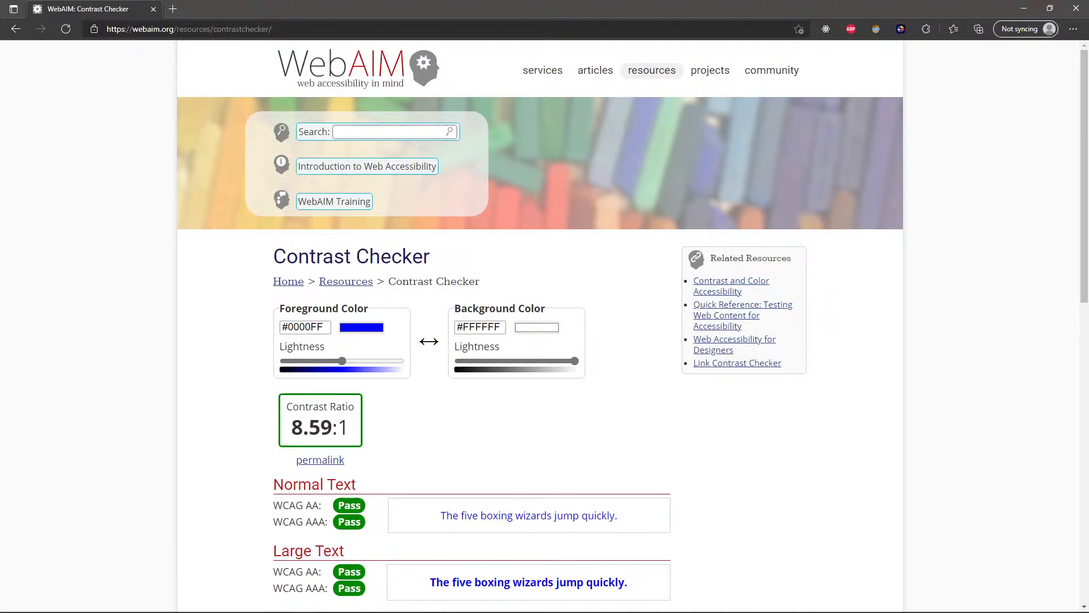
key(ctrl+t)
text(webaim)
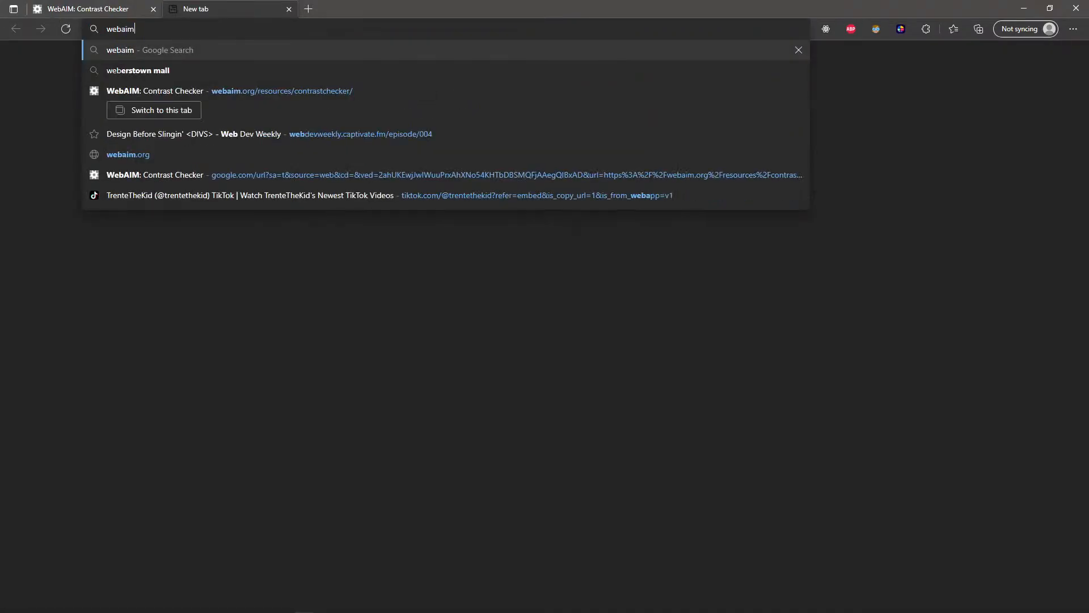
key(Return)
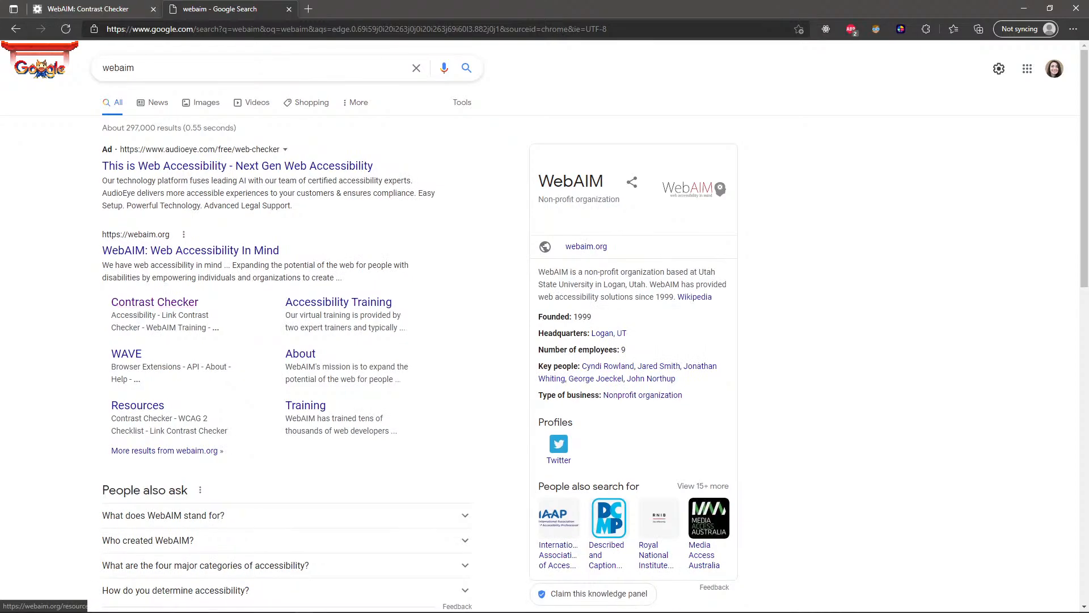
click(154, 302)
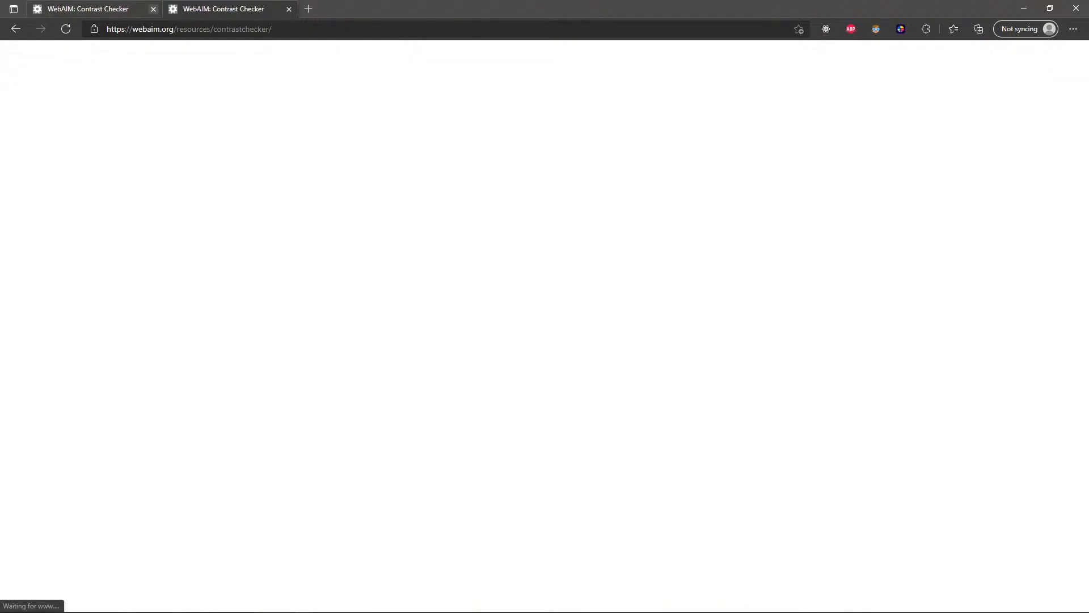
click(154, 9)
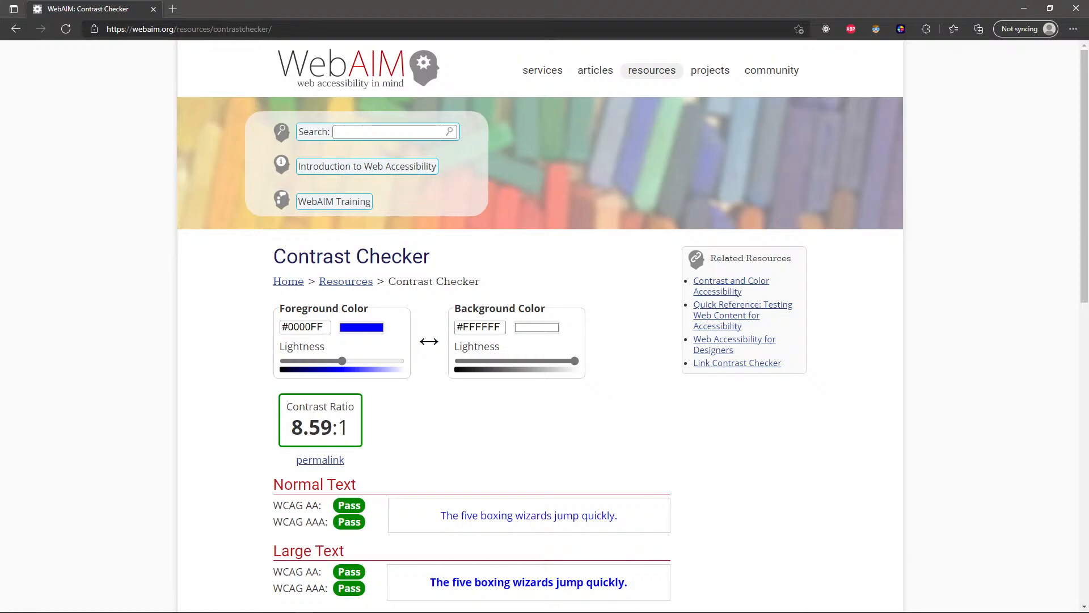
scroll(544, 324, down, 2)
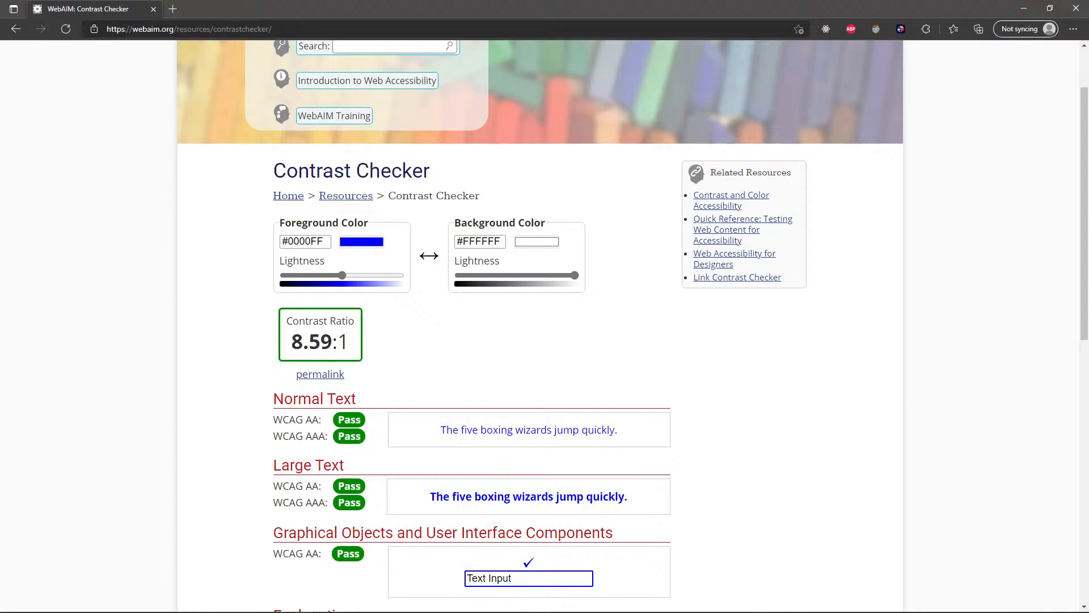
Check the contrast of the copied primary green #36B598 against white #FFFFFF, with the green as background and as foreground
drag(324, 242, 295, 242)
click(324, 242)
text(#36B598)
key(Return)
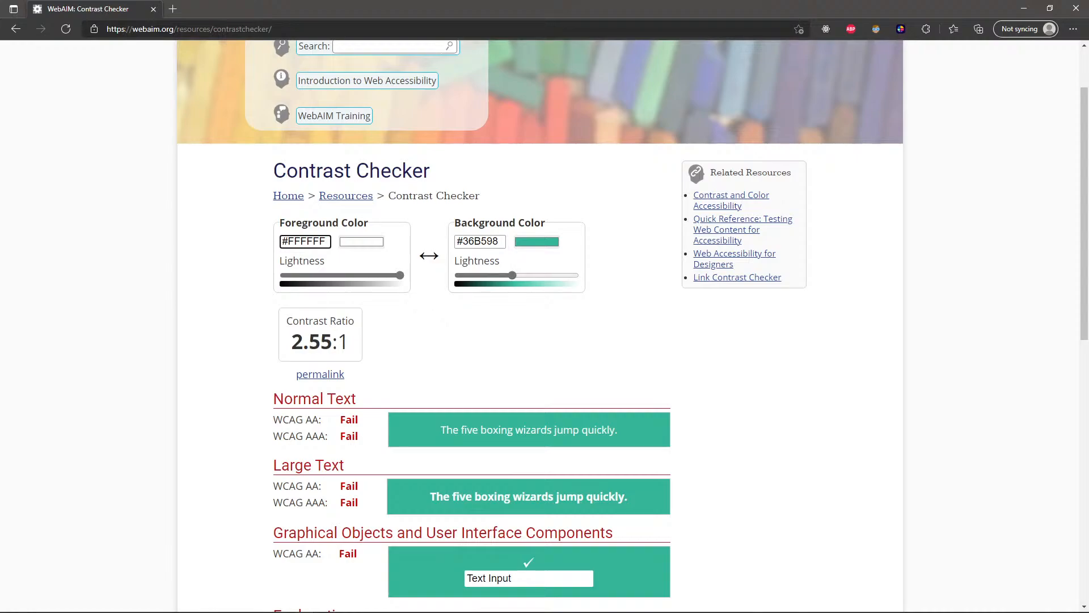
click(429, 256)
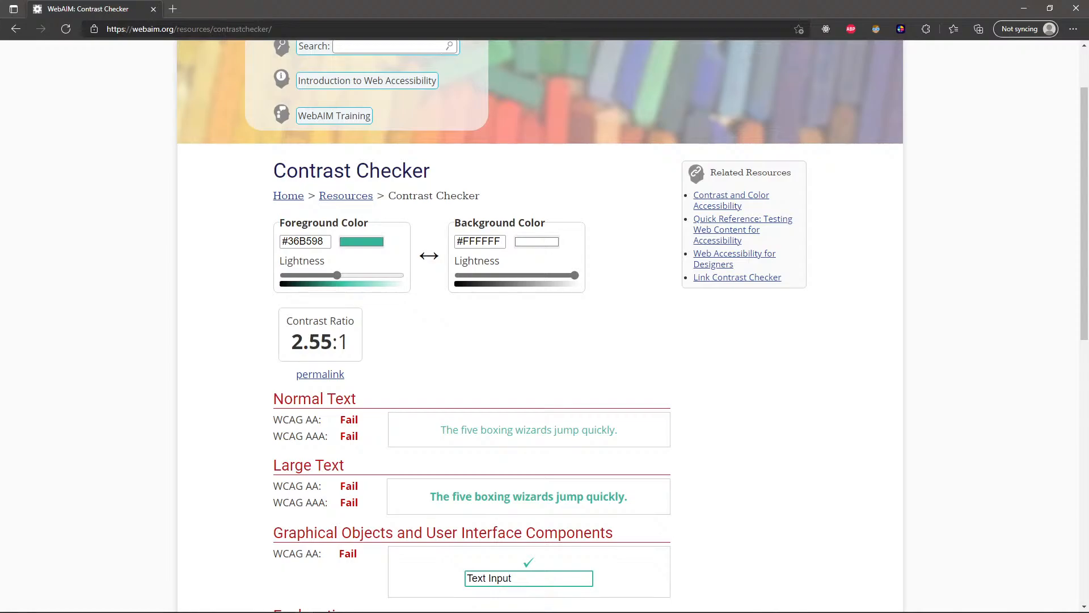
scroll(545, 326, up, 2)
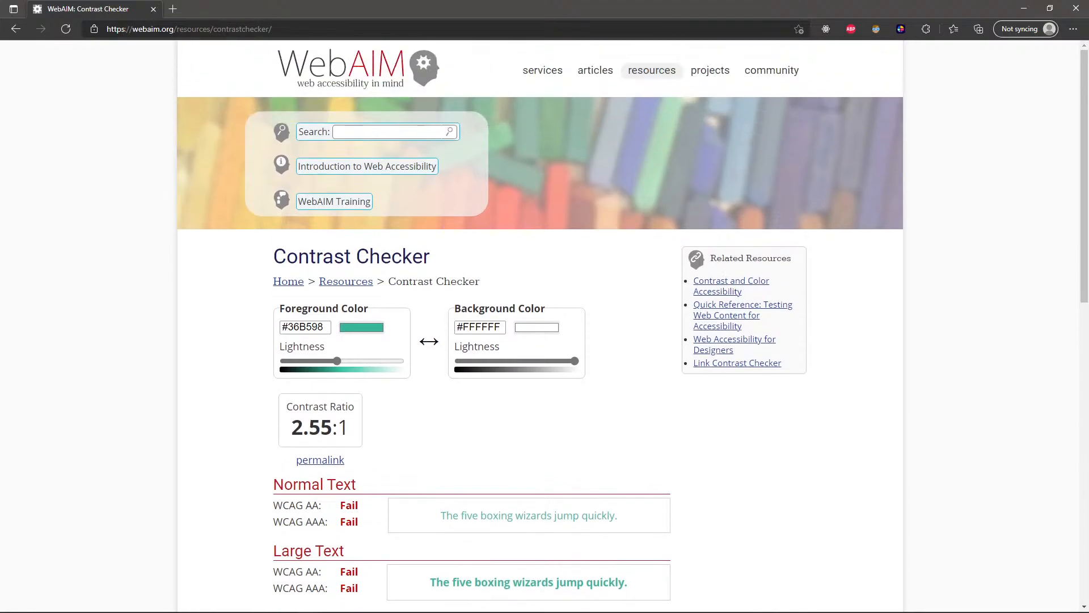
scroll(545, 326, down, 4)
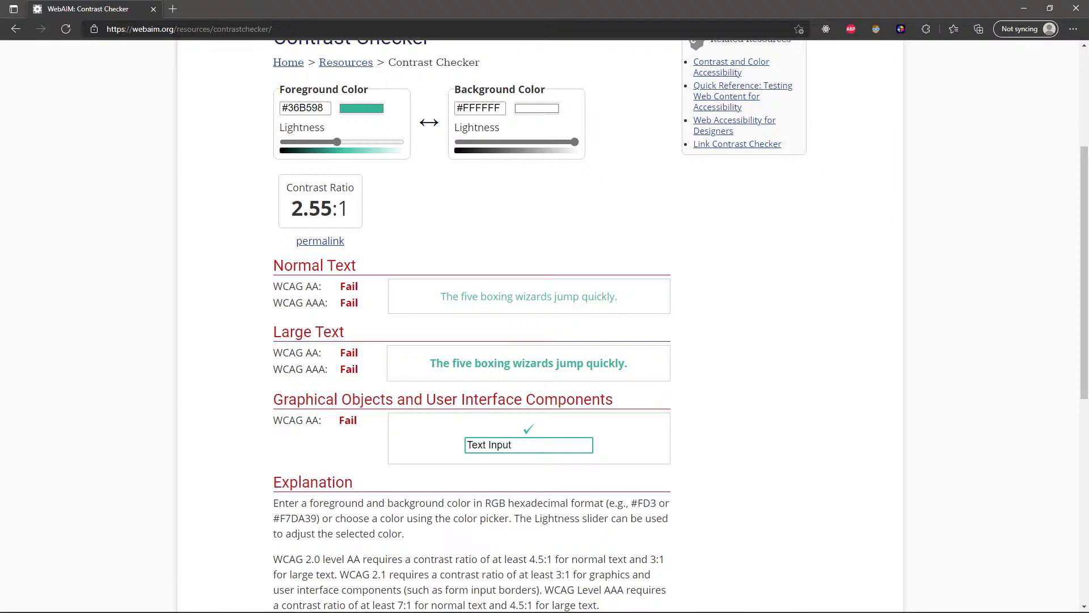
Switch to Figma to look at the header's Login button, and return to the Contrast Checker results
key(alt+Tab)
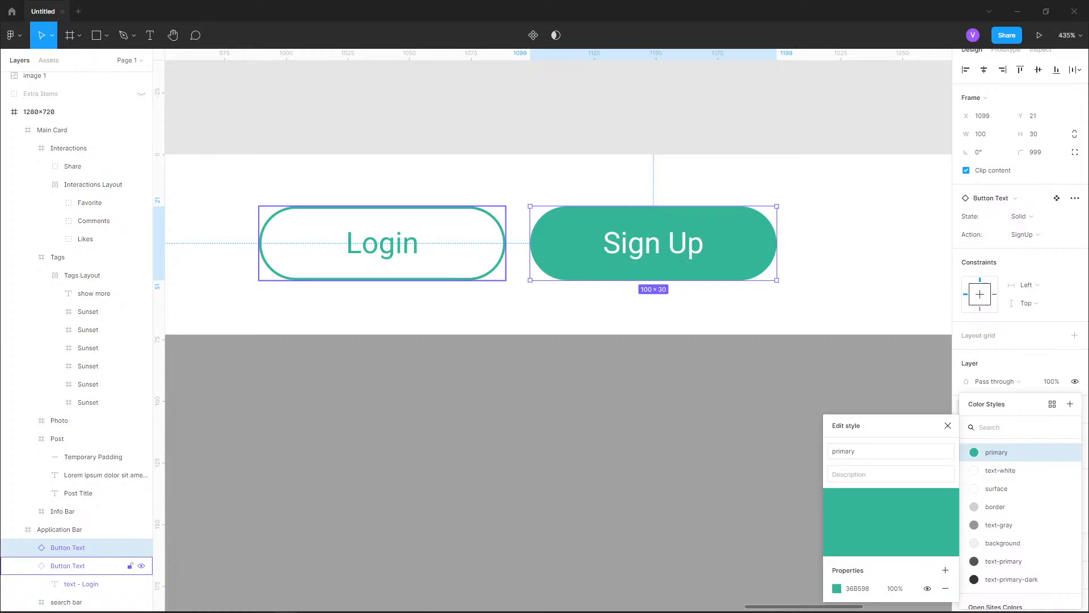
click(382, 243)
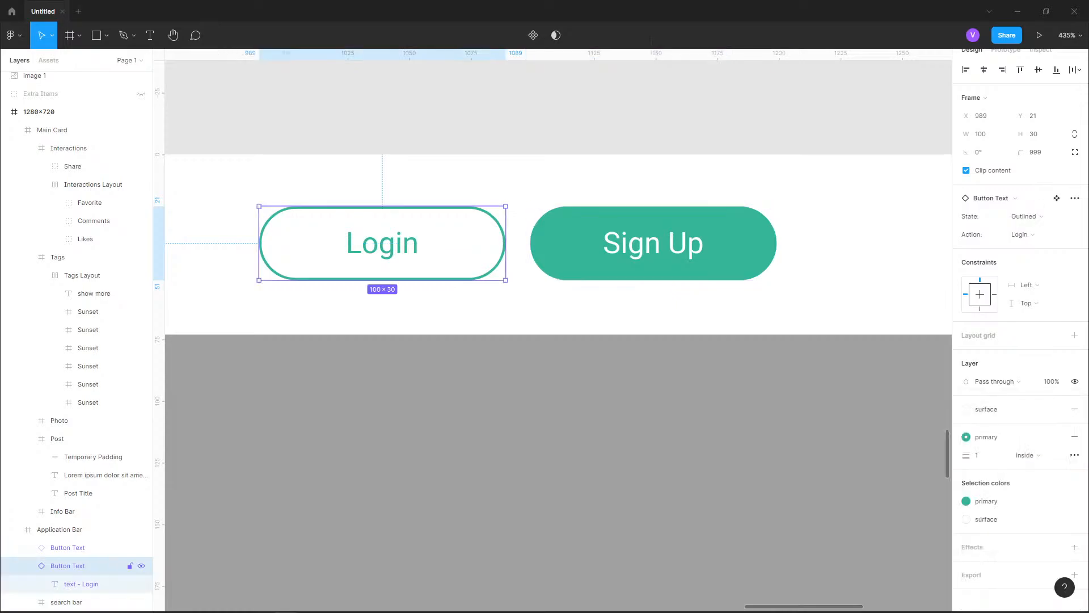
key(alt+Tab)
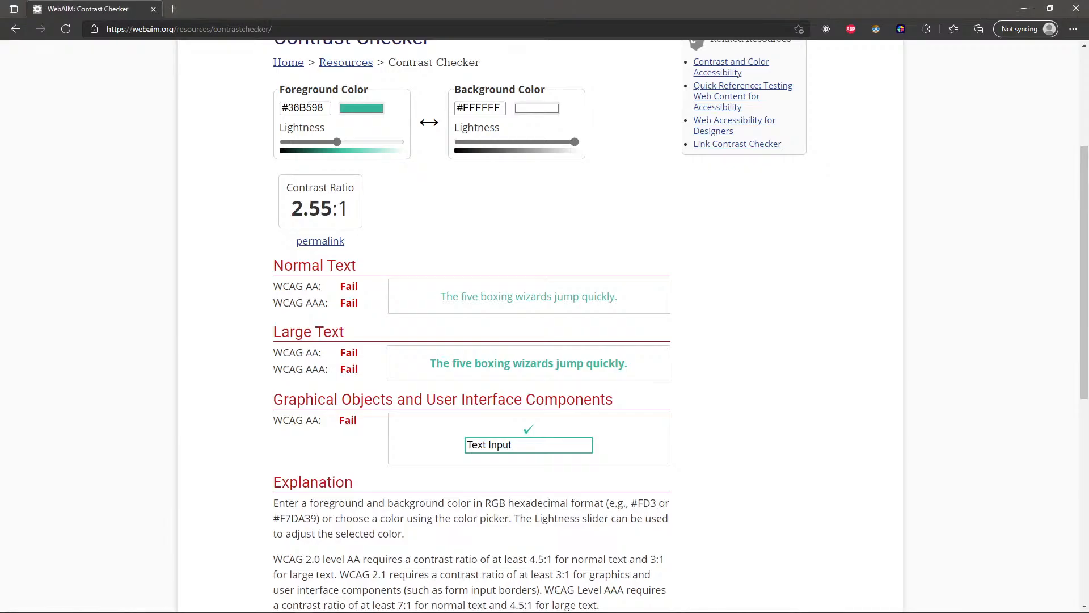
scroll(539, 323, up, 3)
scroll(539, 324, down, 2)
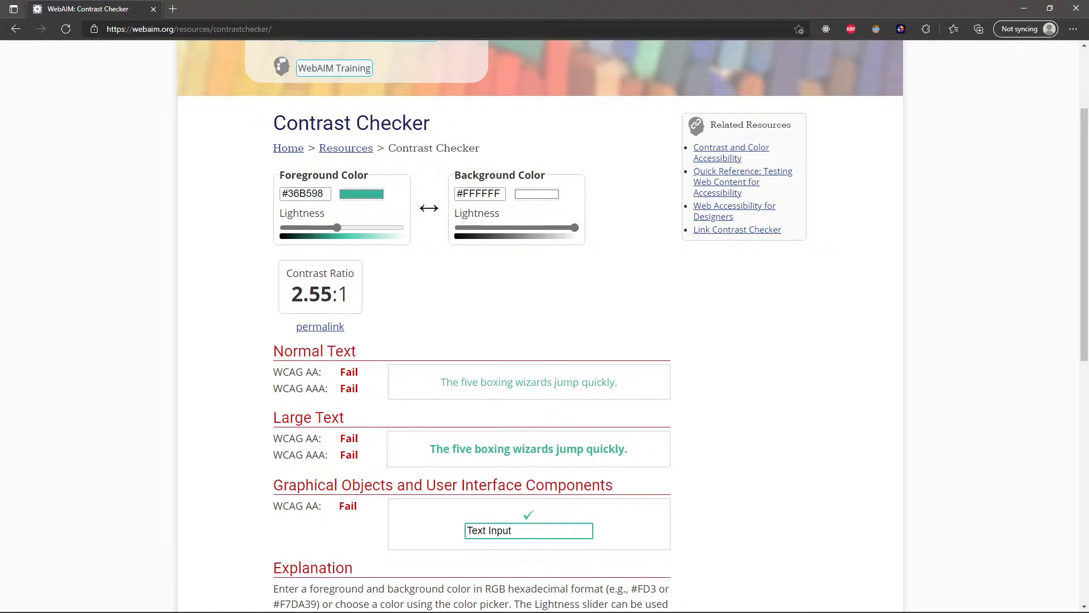
Test darker foreground lightness values #2B7373 and #389999 against white, and highlight the Related Resources links
mouse_move(337, 227)
mouse_down()
mouse_move(394, 228)
mouse_move(311, 227)
mouse_move(320, 227)
mouse_up()
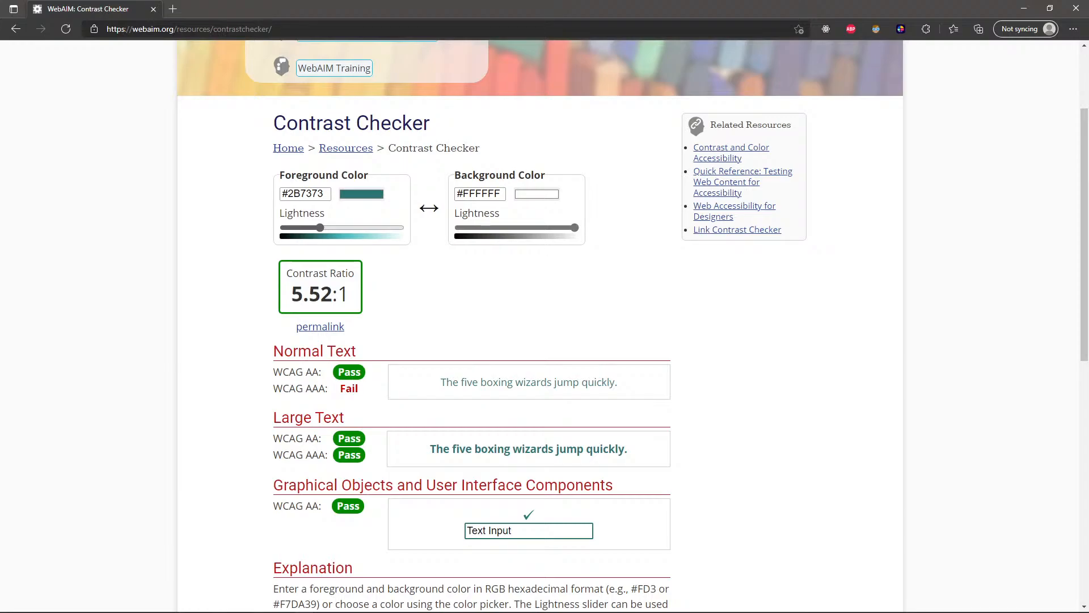
mouse_move(320, 227)
mouse_down()
mouse_move(309, 228)
mouse_move(332, 228)
mouse_up()
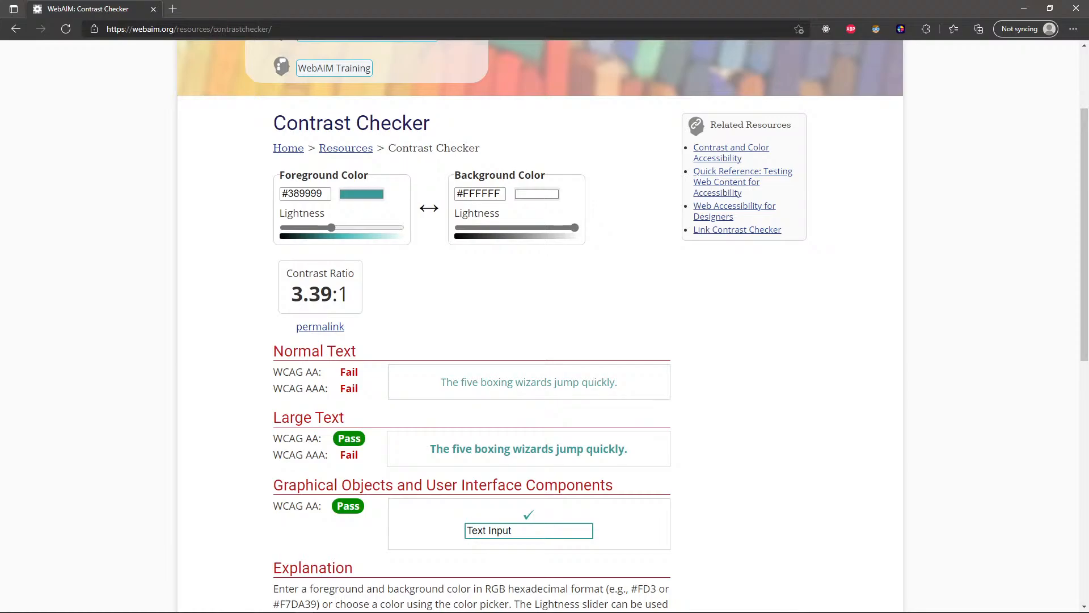
mouse_move(692, 146)
mouse_down()
mouse_move(717, 207)
mouse_move(787, 231)
mouse_up()
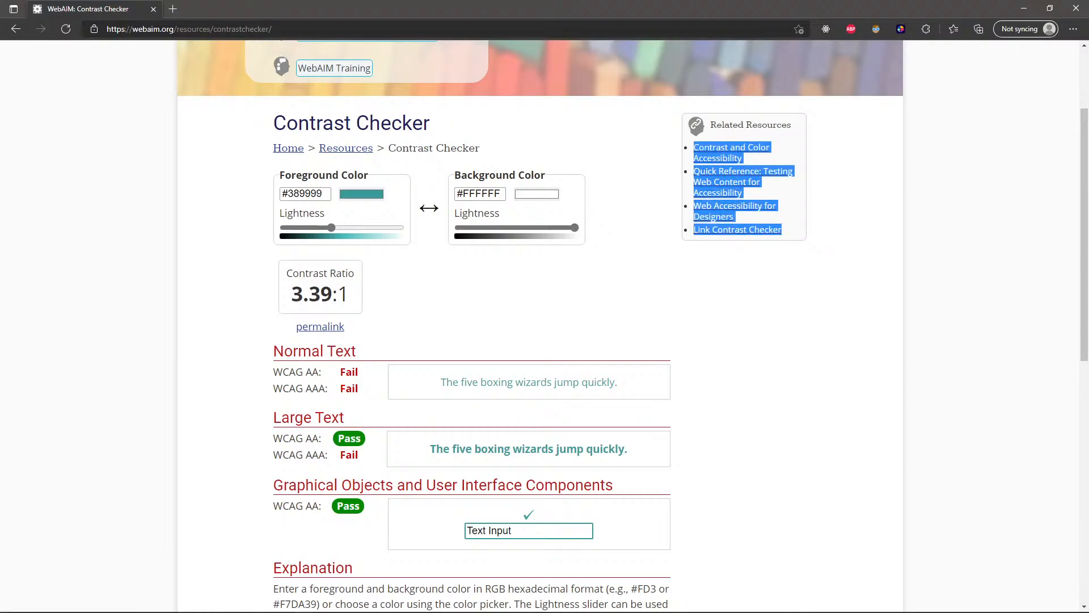
click(799, 248)
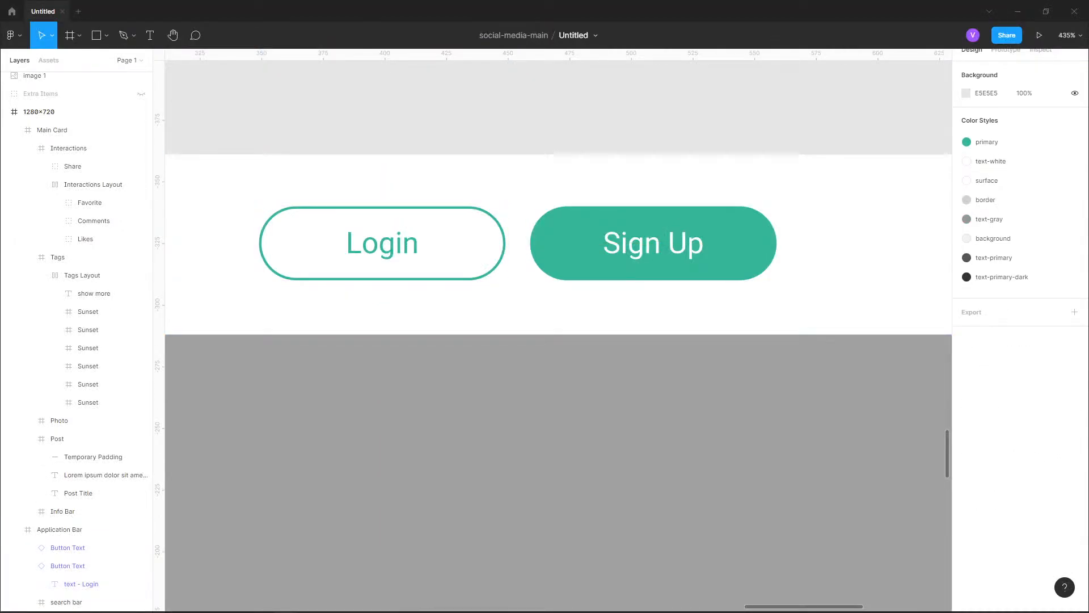
Switch to Figma and apply the background color style to the 1280×720 frame's fill
scroll(675, 108, down, 8)
scroll(661, 113, up, 9)
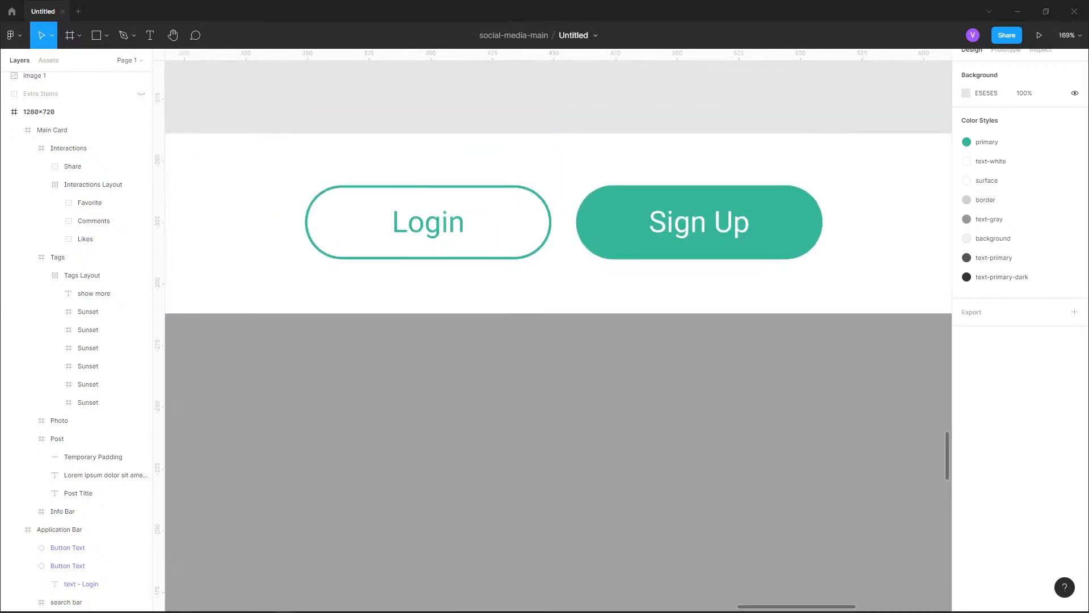
scroll(823, 122, down, 8)
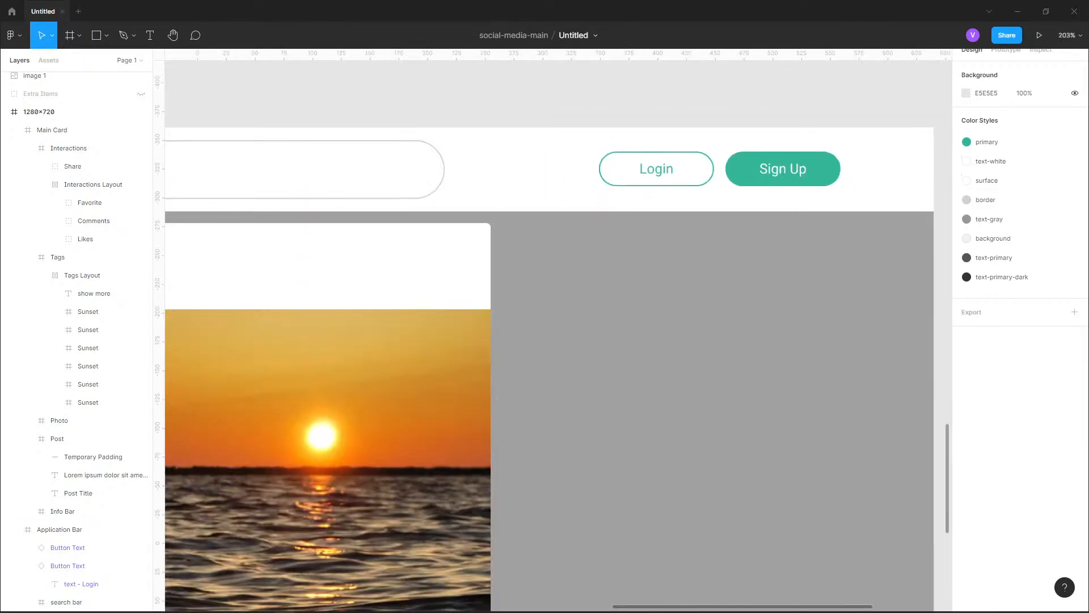
scroll(711, 343, down, 4)
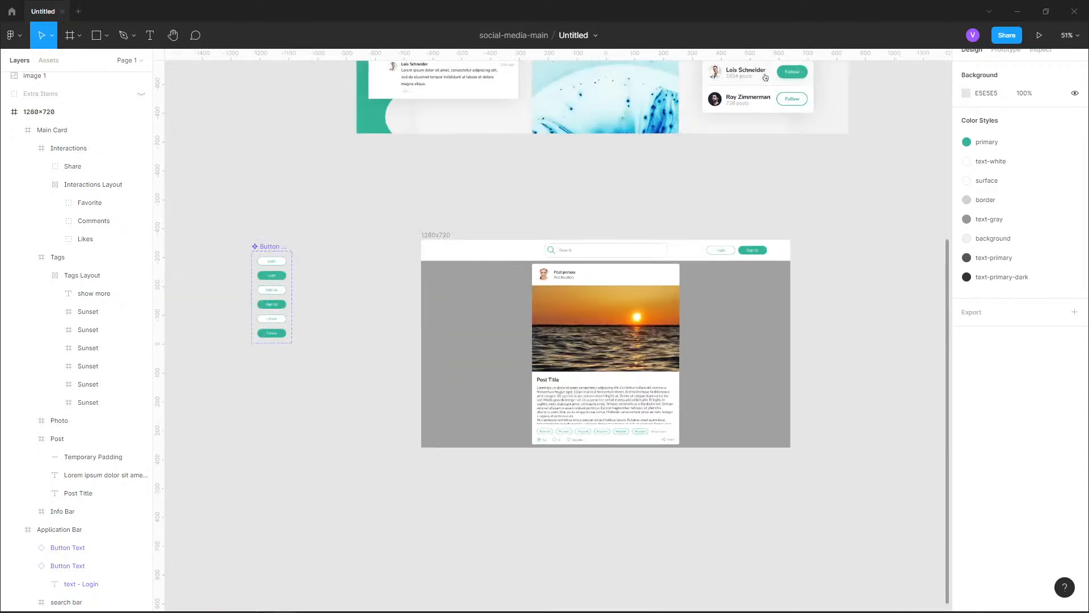
drag(711, 342, 882, 371)
scroll(669, 394, up, 4)
click(882, 372)
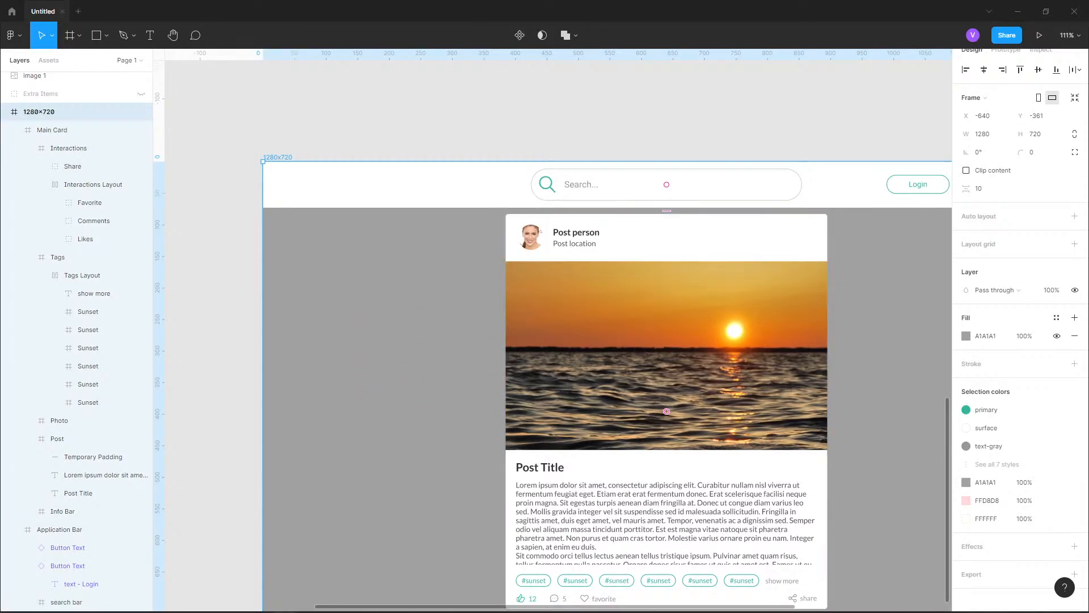
click(967, 336)
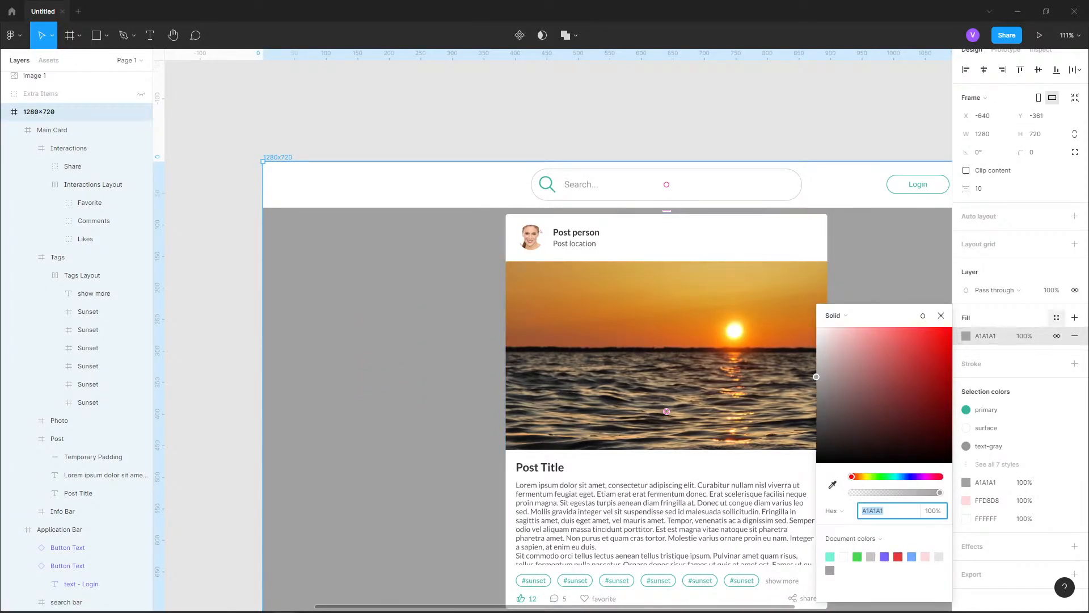
click(1056, 317)
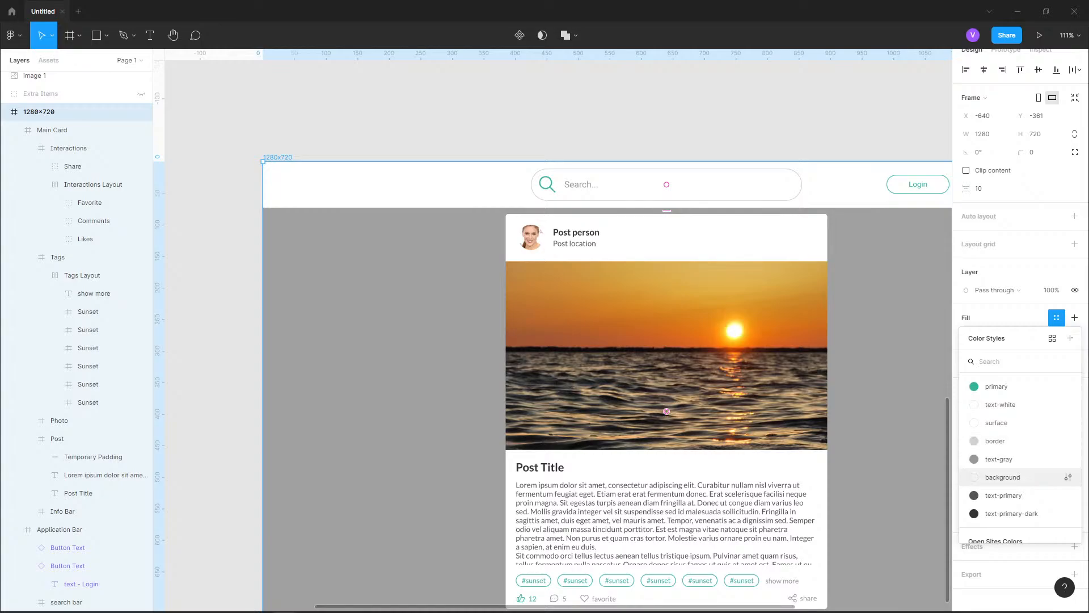
click(1003, 477)
click(885, 341)
drag(885, 341, 830, 291)
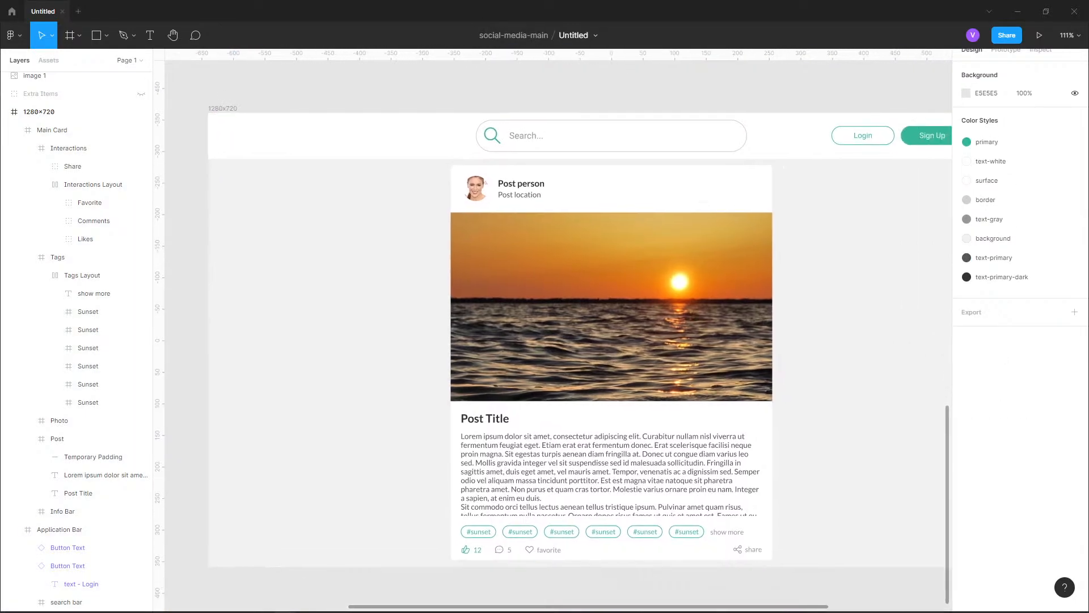
Select the Main Card frame and collapse the contents of Main Card and Application Bar in the layer tree
scroll(817, 256, down, 3)
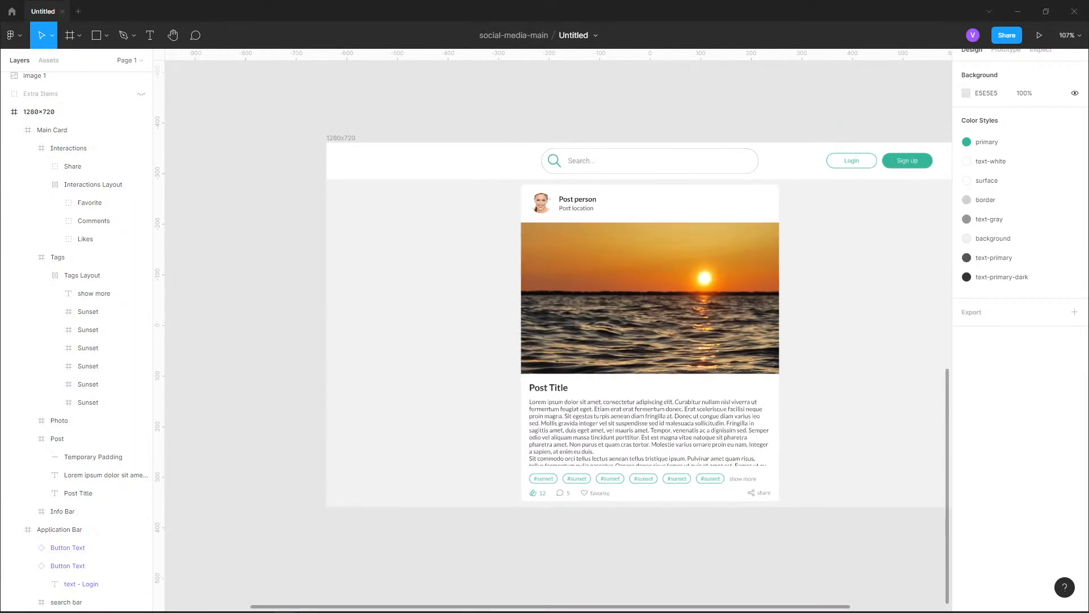
scroll(817, 255, up, 10)
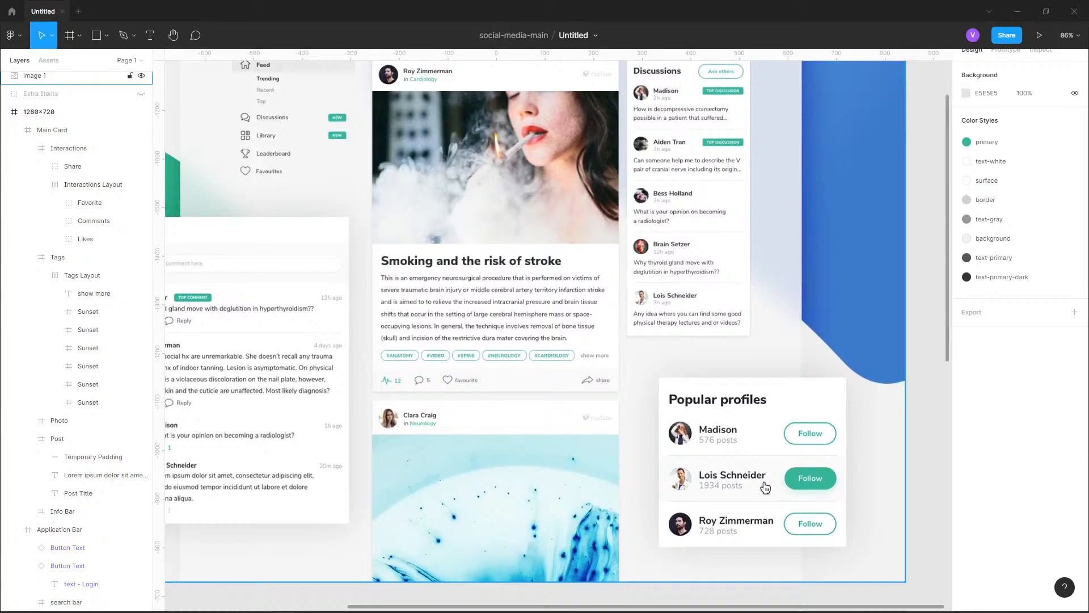
drag(579, 568, 635, 277)
click(68, 130)
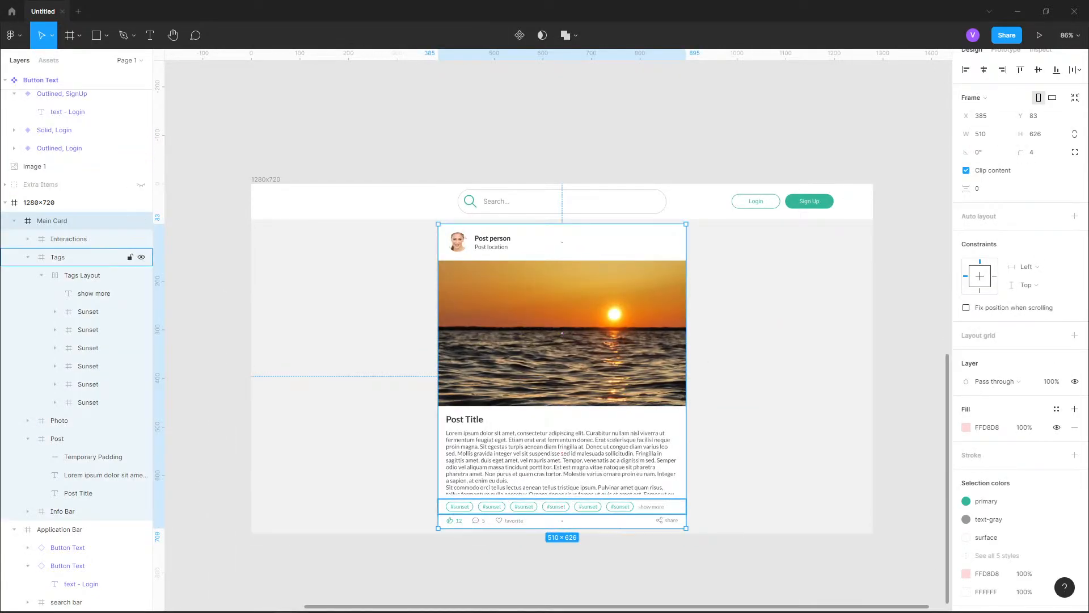
click(27, 257)
click(14, 317)
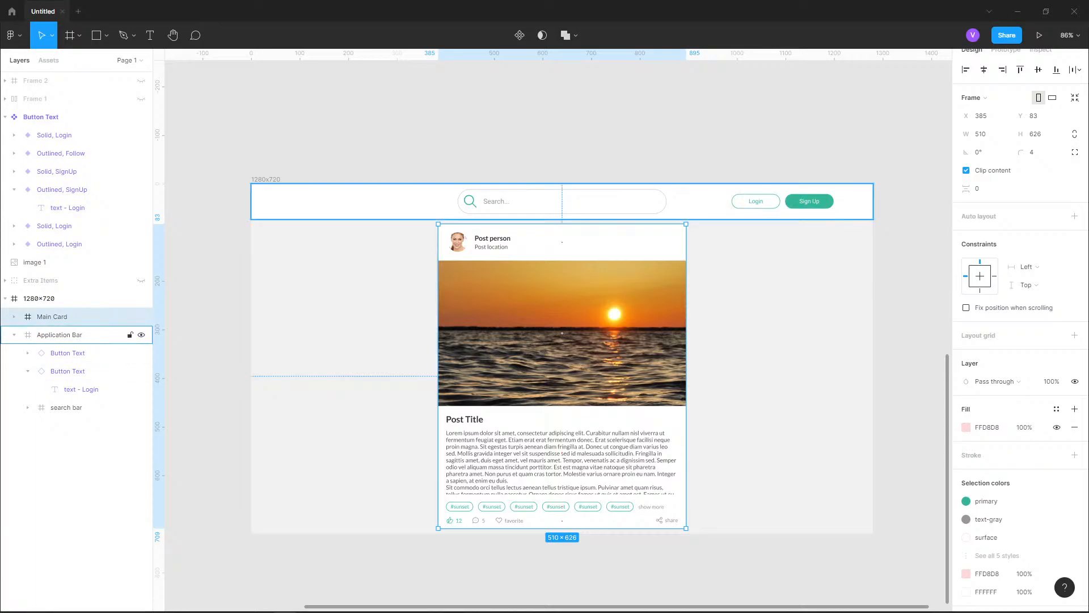
click(14, 335)
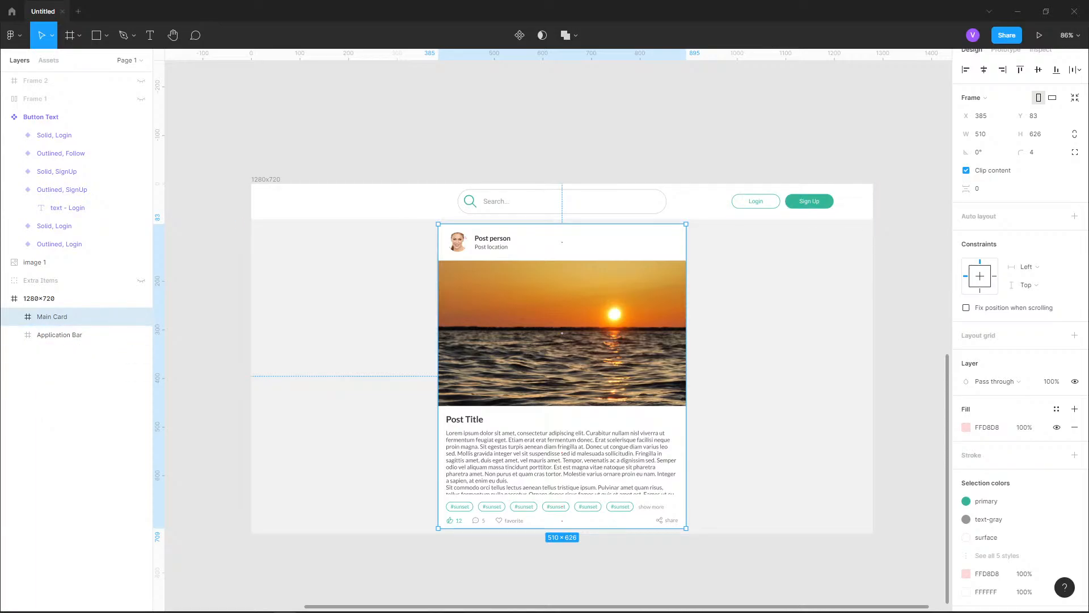
Duplicate the Main Card and place the copy straight below the original, beneath the 1280×720 frame
key(ctrl+d)
key(ctrl+minus)
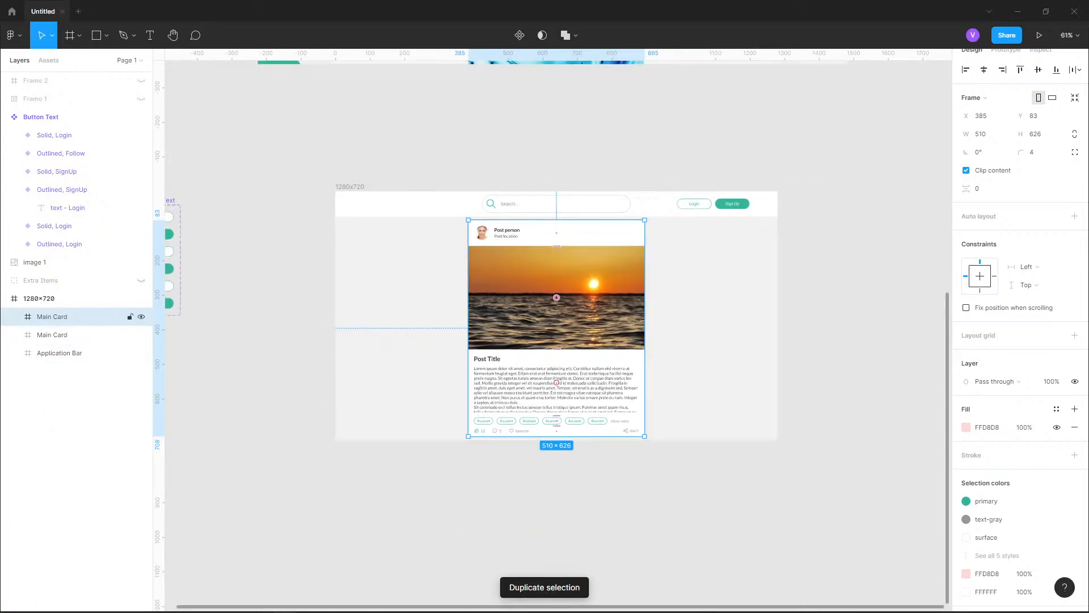
drag(550, 306, 553, 520)
click(703, 511)
scroll(556, 368, down, 2)
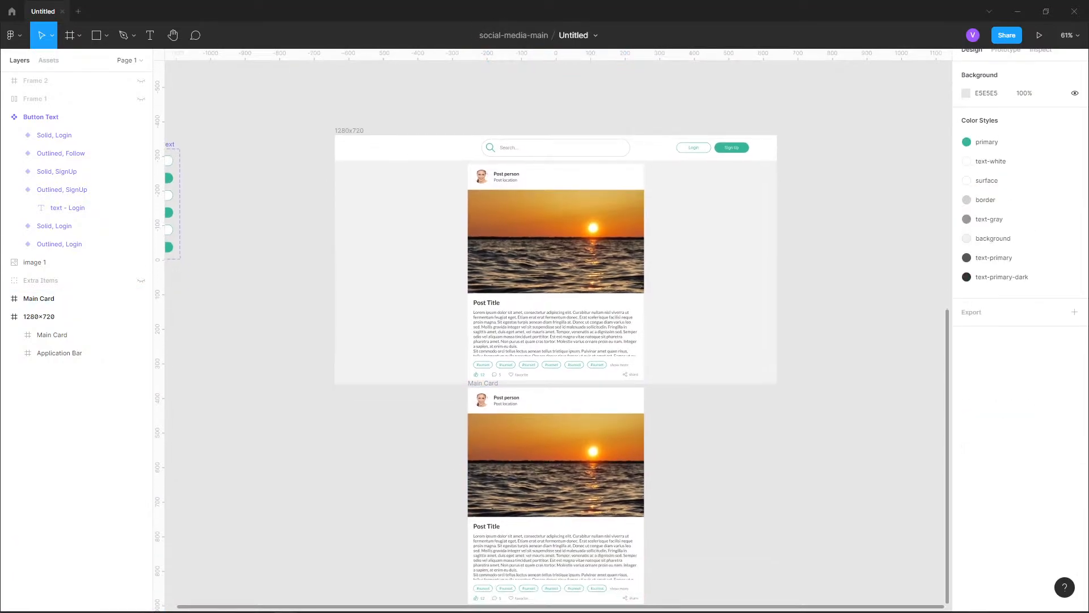
Extend the 1280×720 frame downward to a height of about 1394 so it reaches past the second card
click(349, 130)
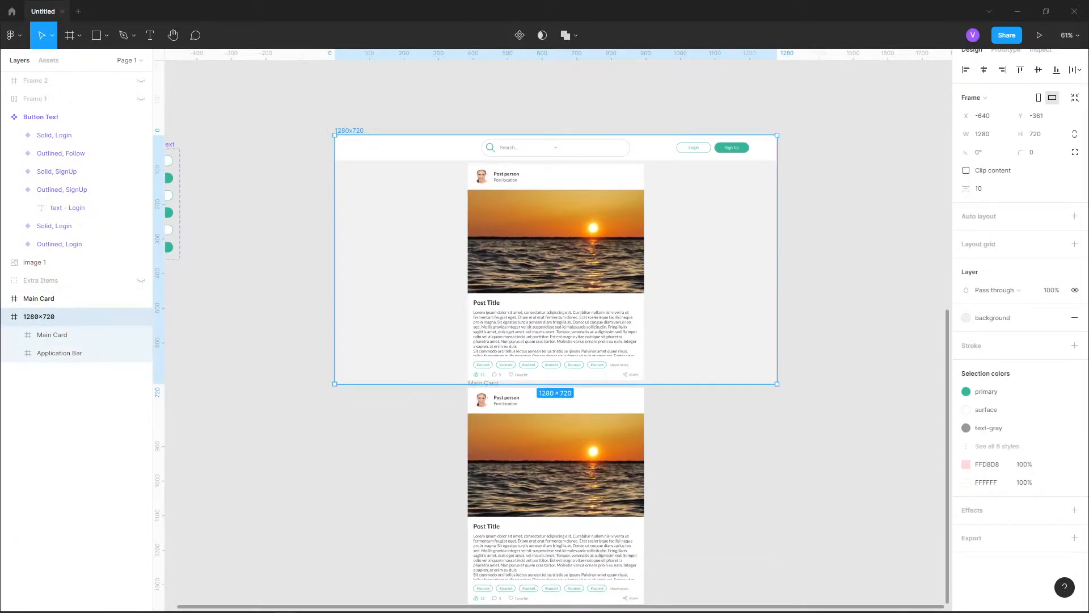
drag(556, 383, 556, 591)
scroll(556, 340, down, 4)
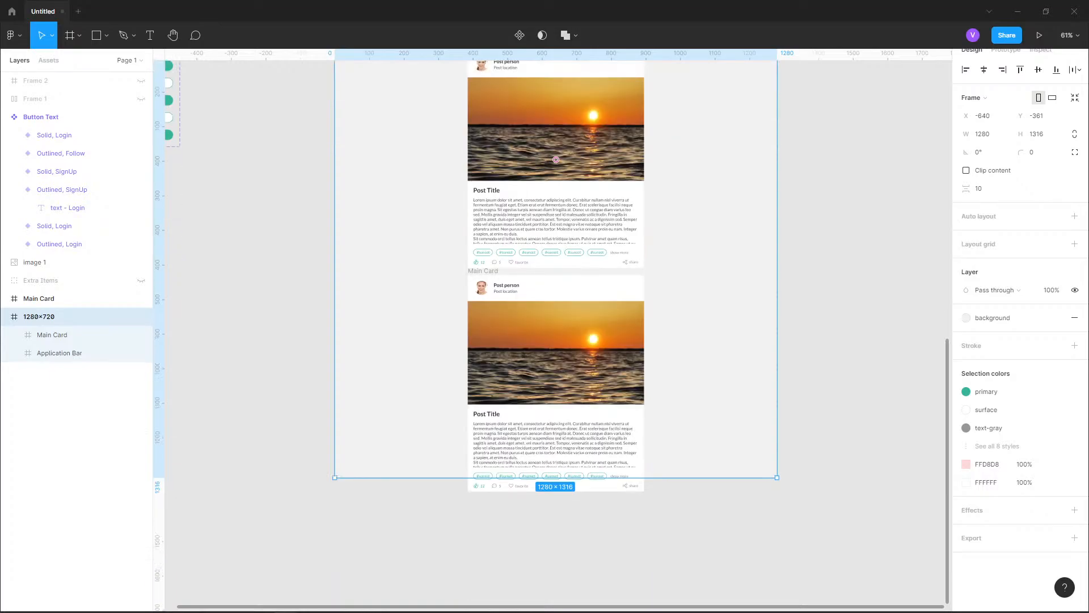
drag(556, 477, 556, 505)
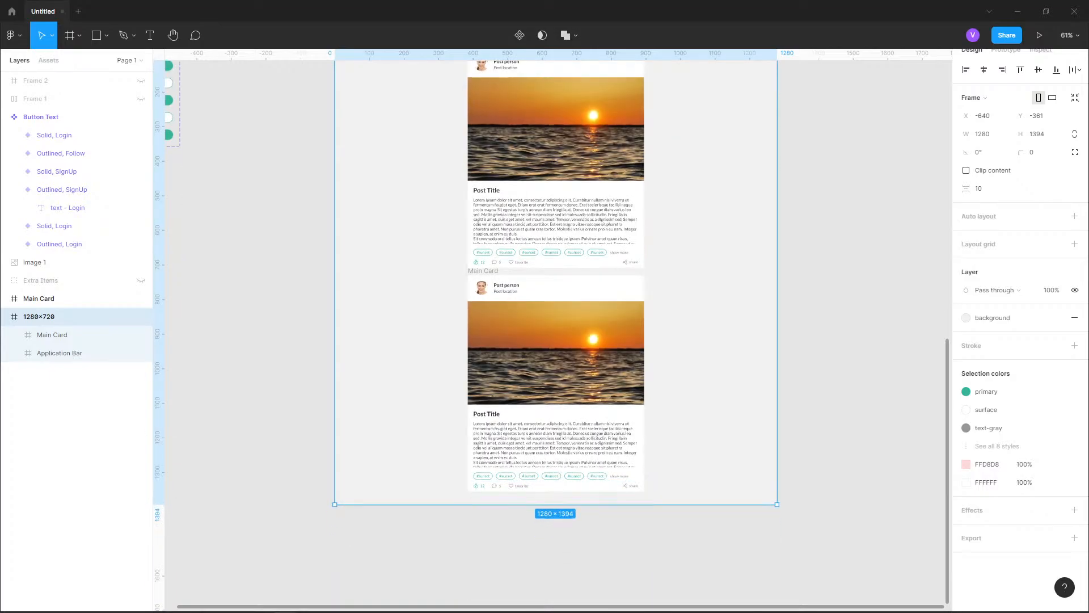
Make the extended 1280×720 frame a prototype flow starting point
scroll(556, 340, up, 5)
scroll(556, 341, right, 3)
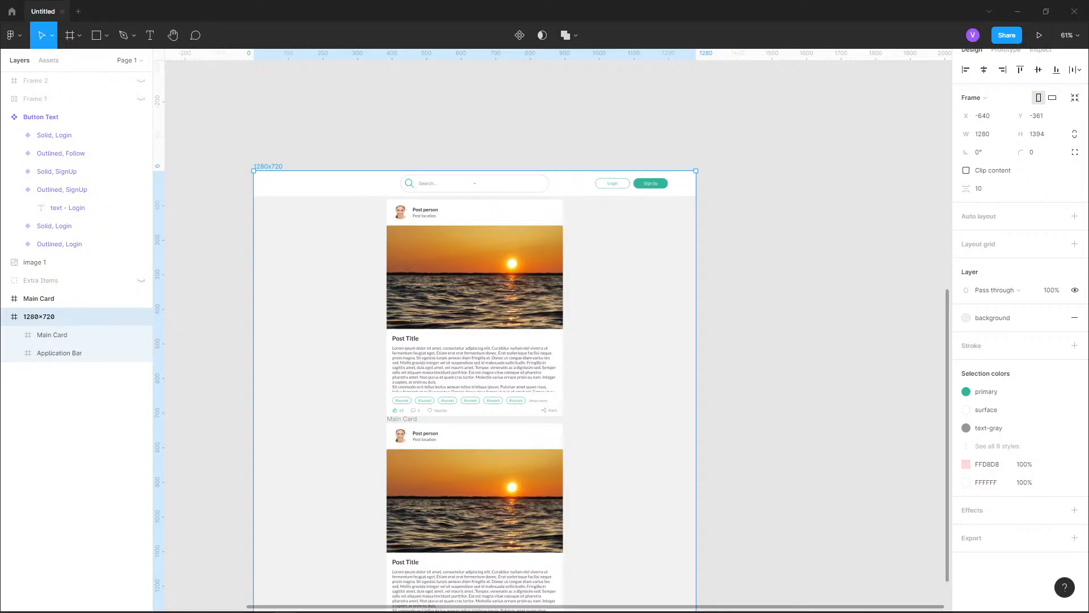
scroll(553, 341, up, 3)
scroll(1022, 340, up, 1)
scroll(554, 340, down, 3)
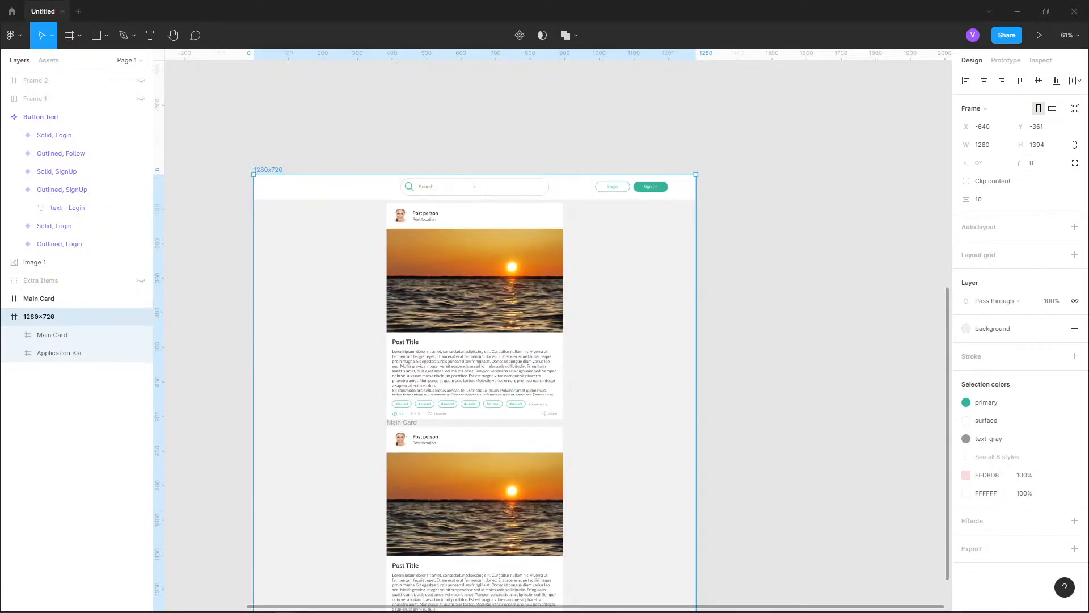
click(1006, 60)
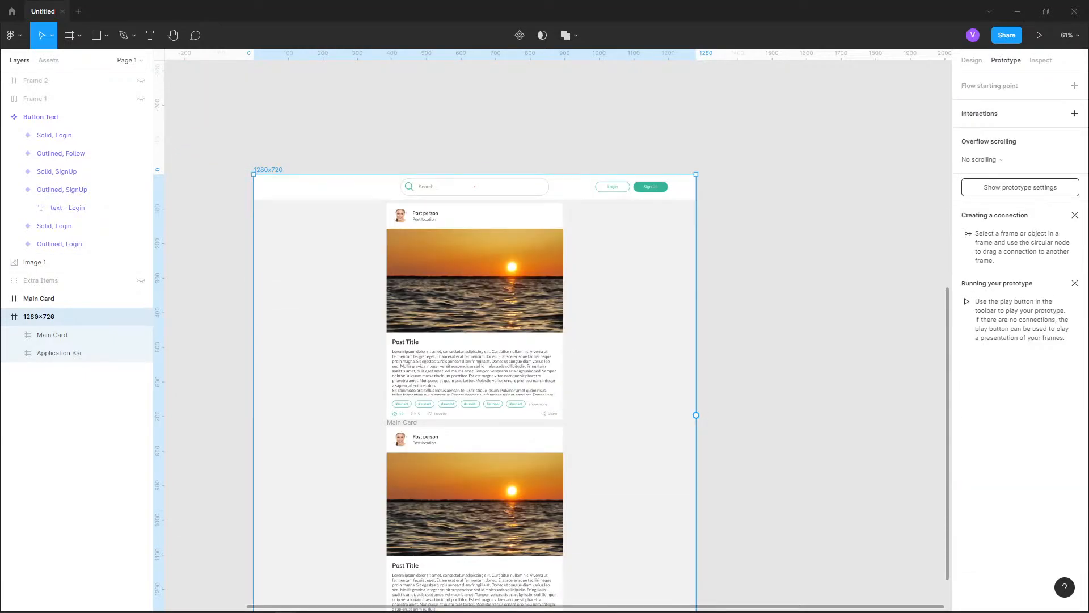
click(1075, 86)
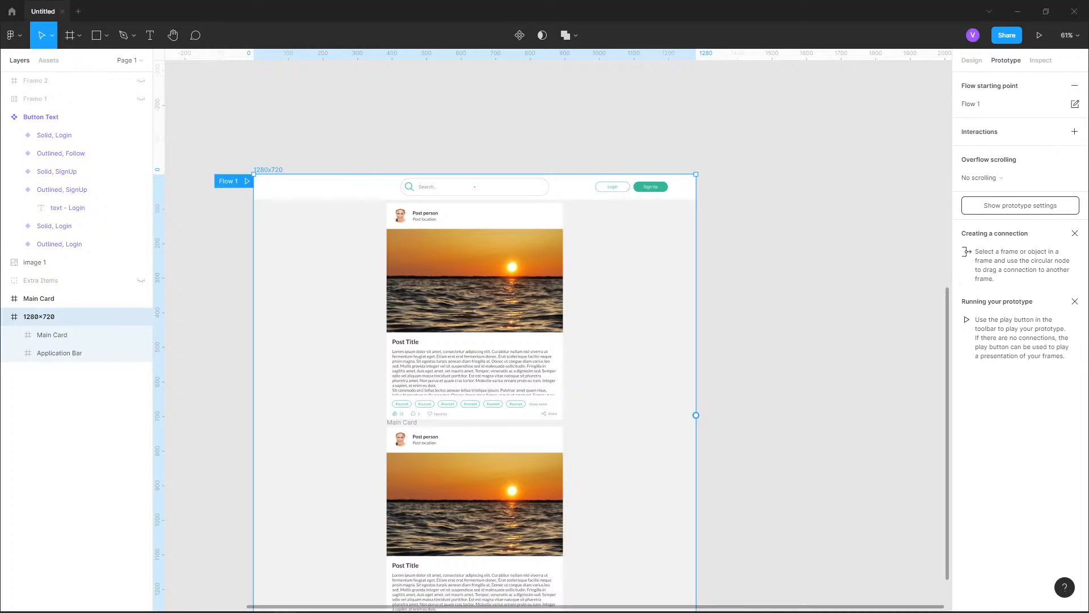
drag(245, 182, 278, 165)
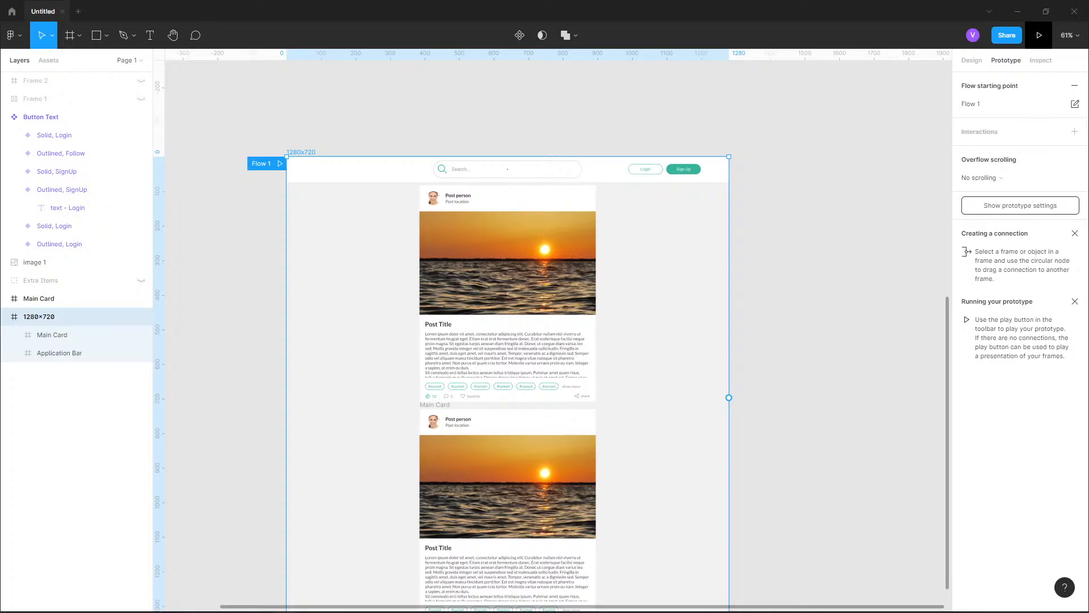
Run the prototype presentation and try scrolling through the page
click(1040, 35)
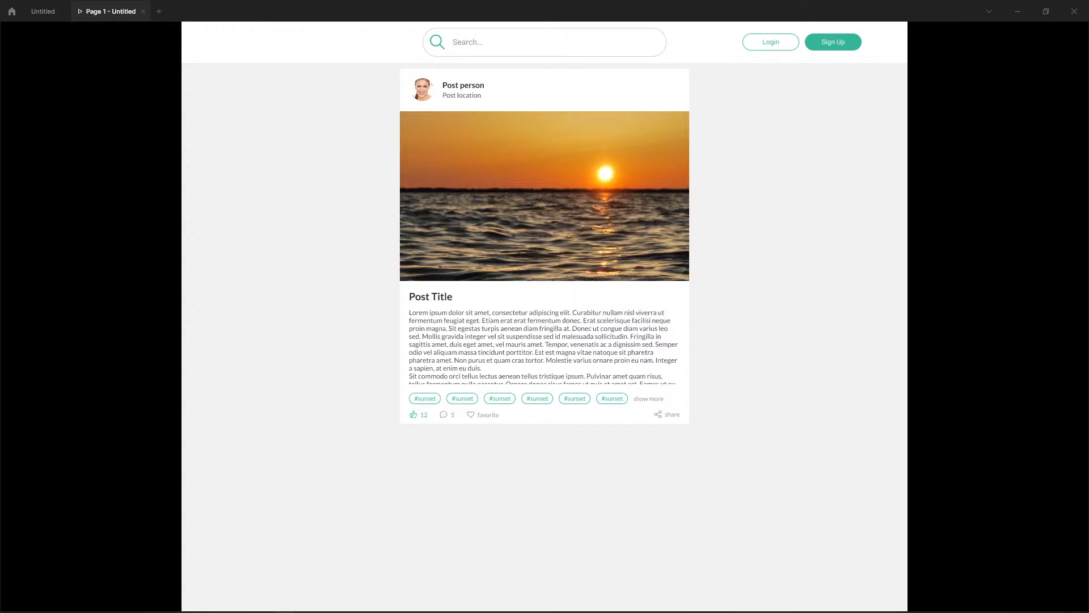
scroll(545, 316, down, 4)
scroll(545, 316, up, 4)
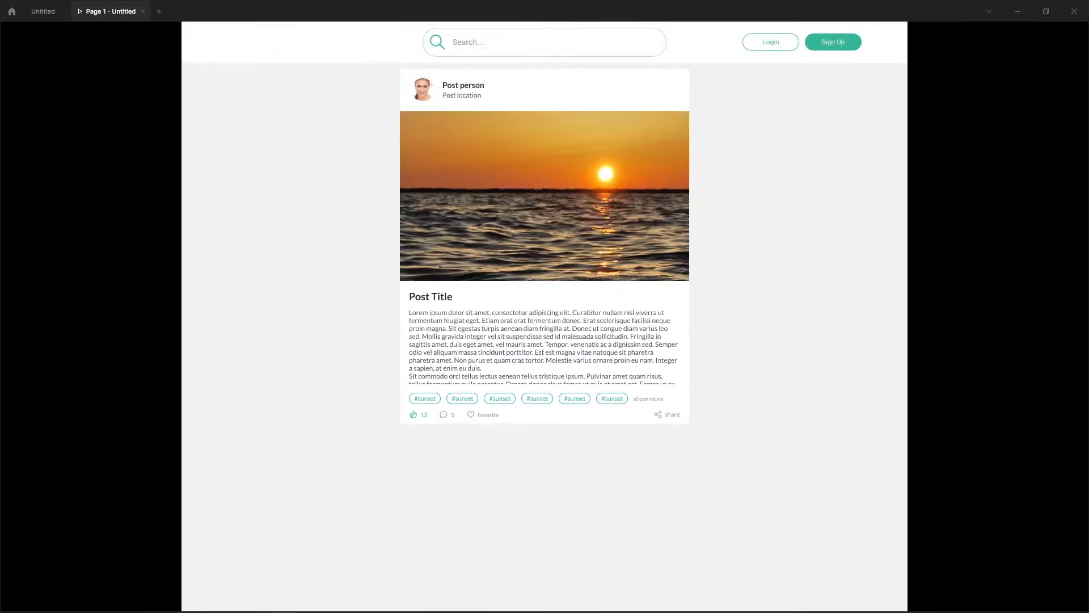
Move the duplicated Main Card into the 1280×720 frame's layers, above the original card, and collapse its contents
scroll(545, 316, down, 4)
scroll(545, 317, up, 4)
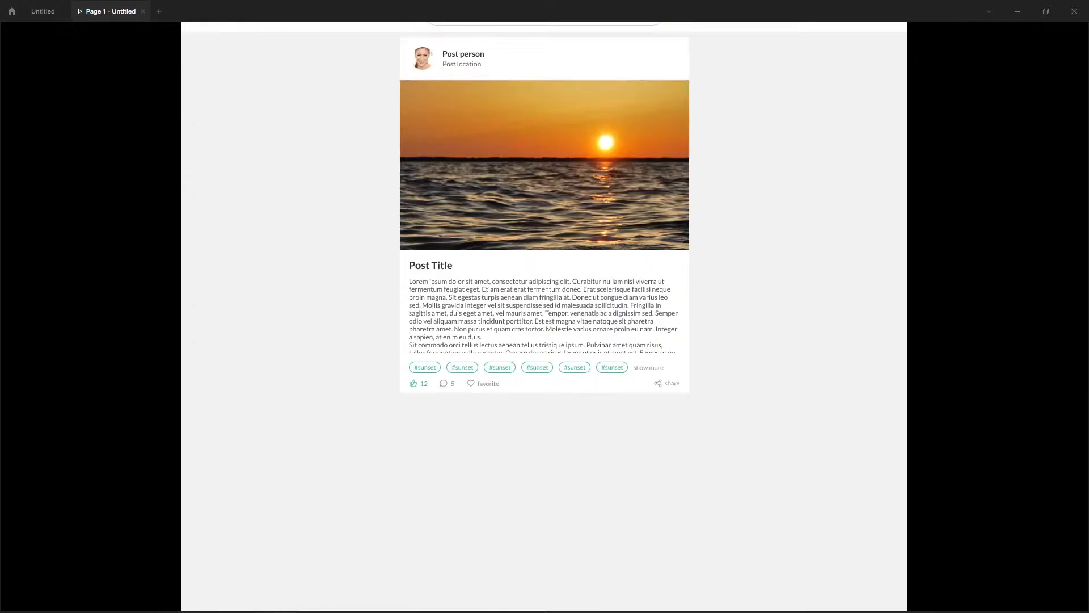
click(44, 11)
scroll(508, 363, down, 3)
click(508, 374)
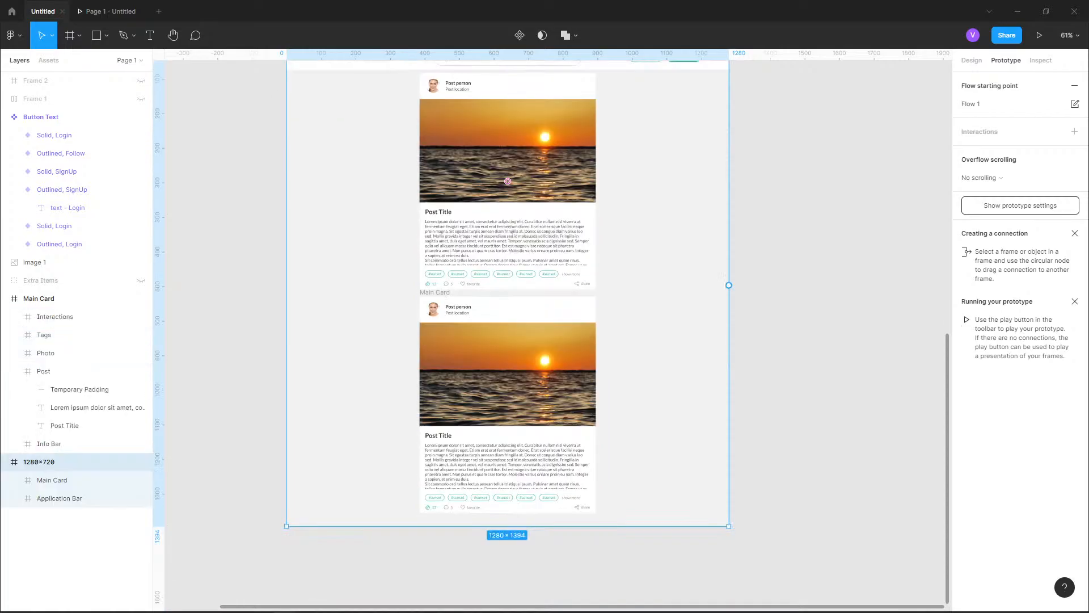
click(39, 298)
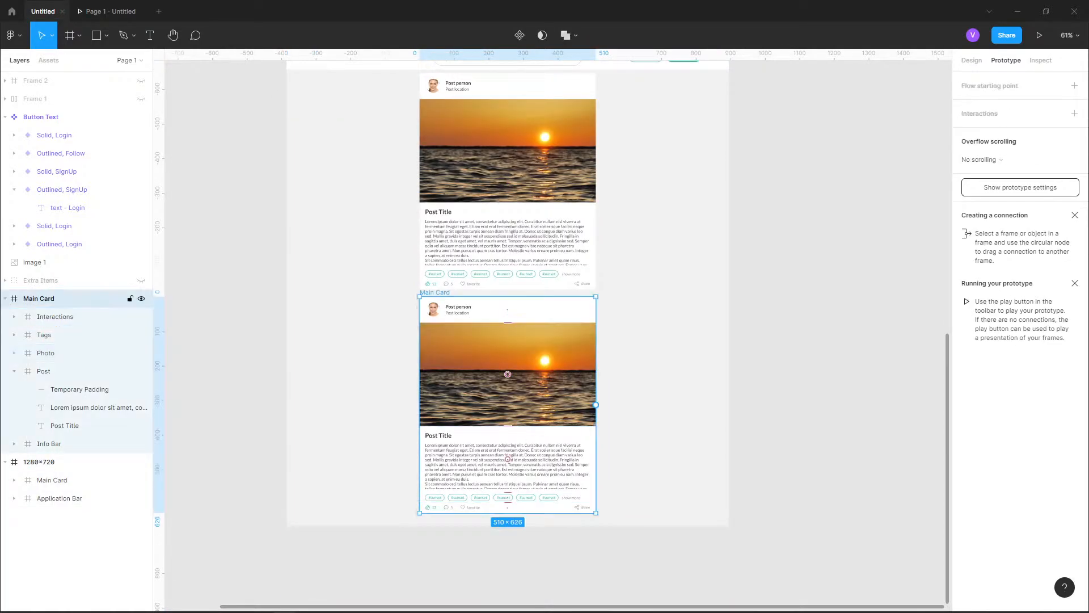
drag(53, 474, 53, 473)
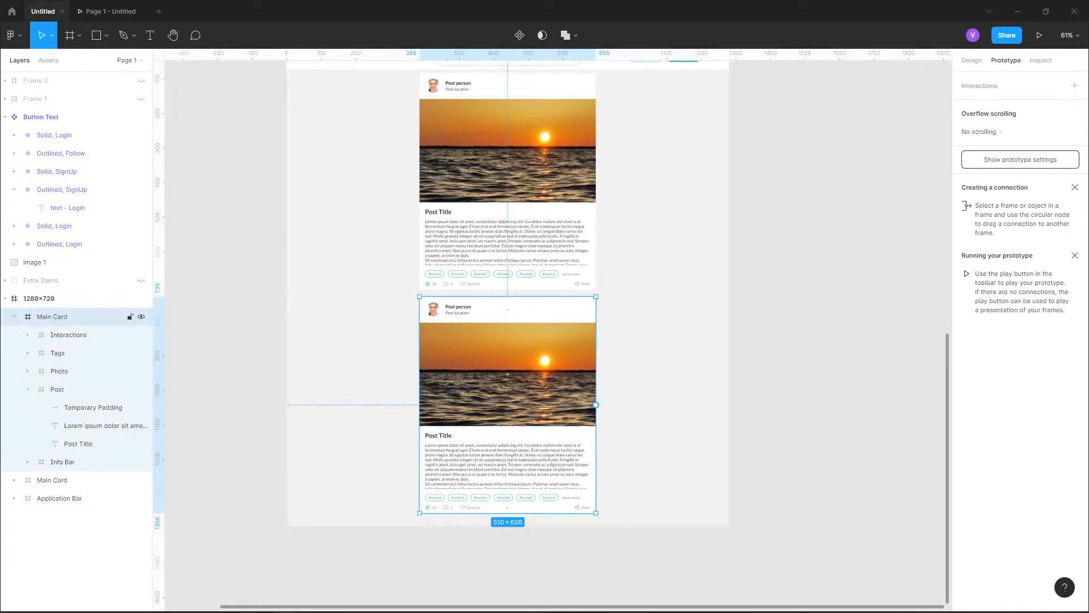
click(14, 317)
Preview the prototype presentation and scroll through the page down to the second post card
click(111, 11)
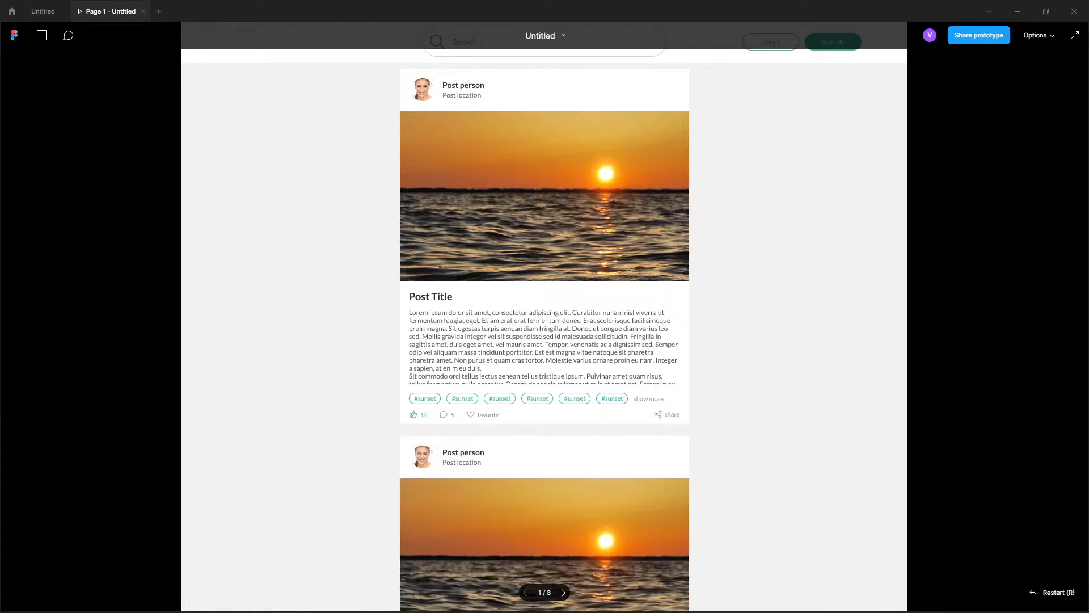
scroll(545, 318, down, 4)
scroll(545, 318, up, 4)
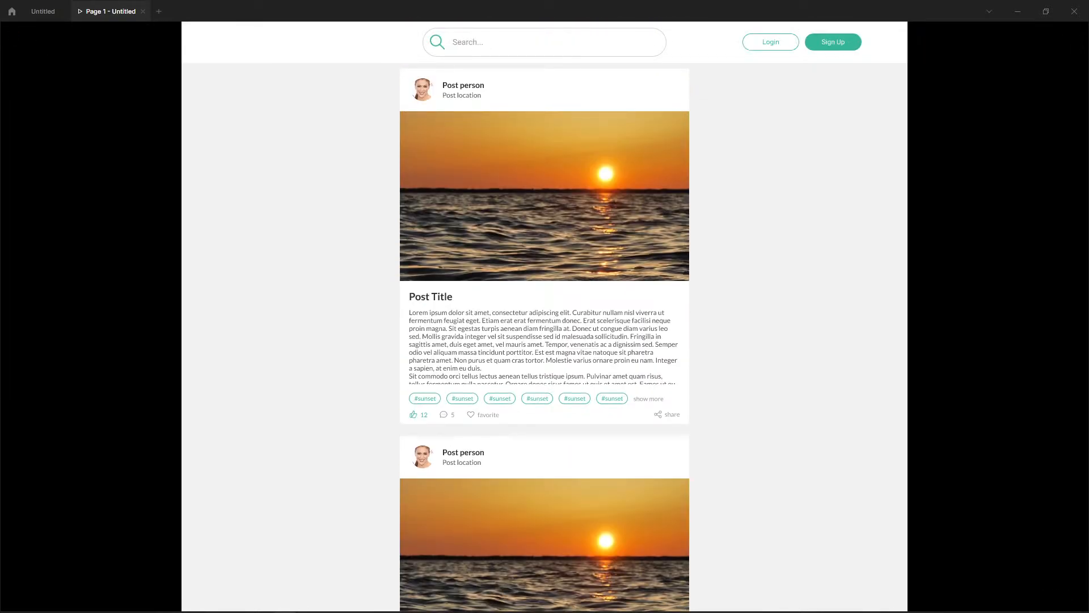
scroll(545, 318, down, 3)
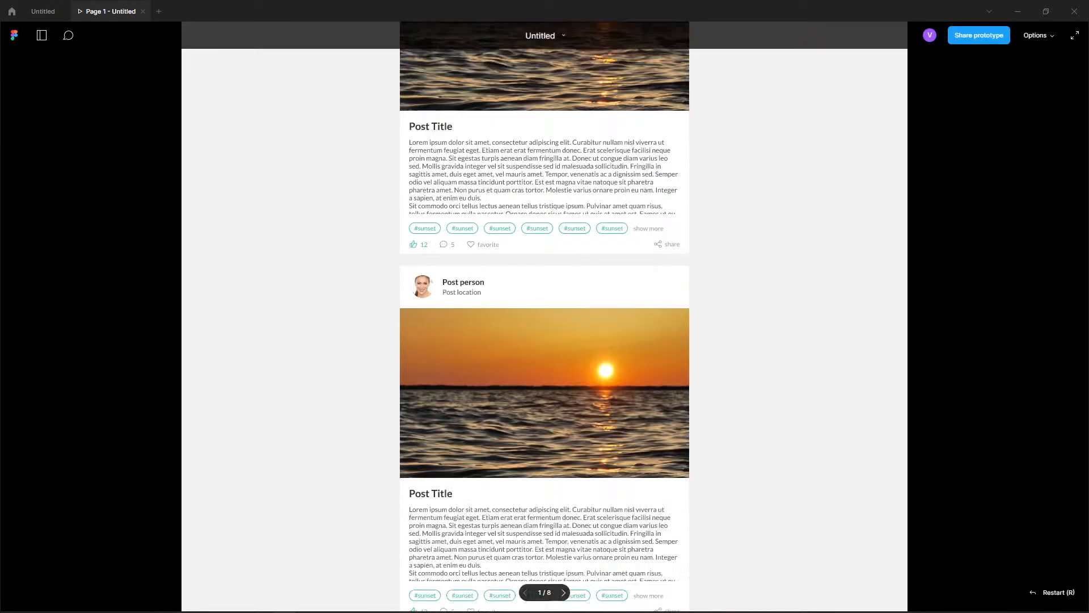
Shorten the 1280×720 page frame and set its height to exactly 720
click(42, 11)
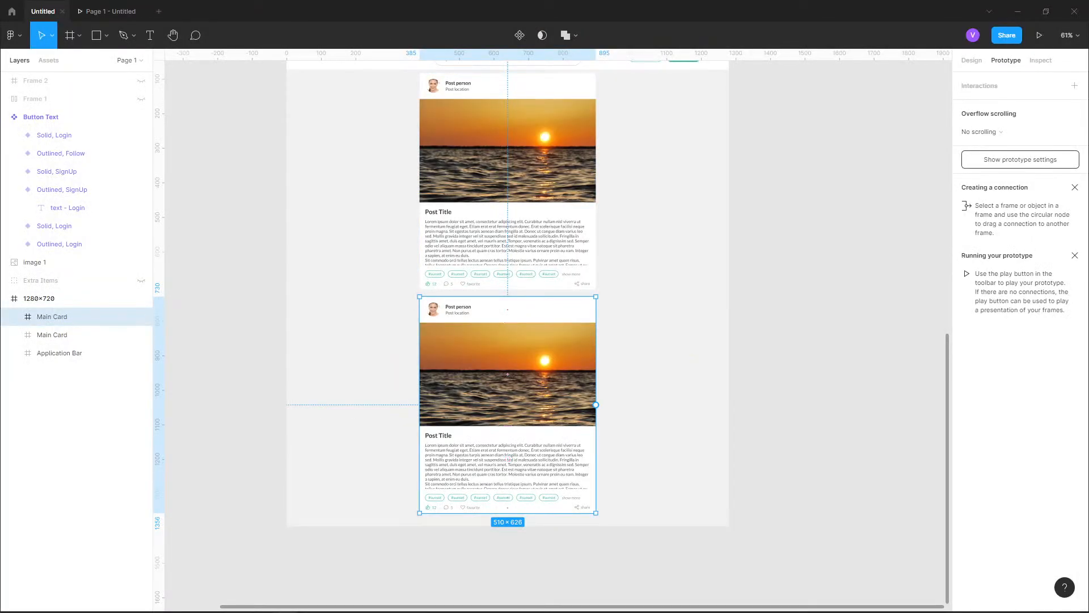
click(227, 295)
click(39, 298)
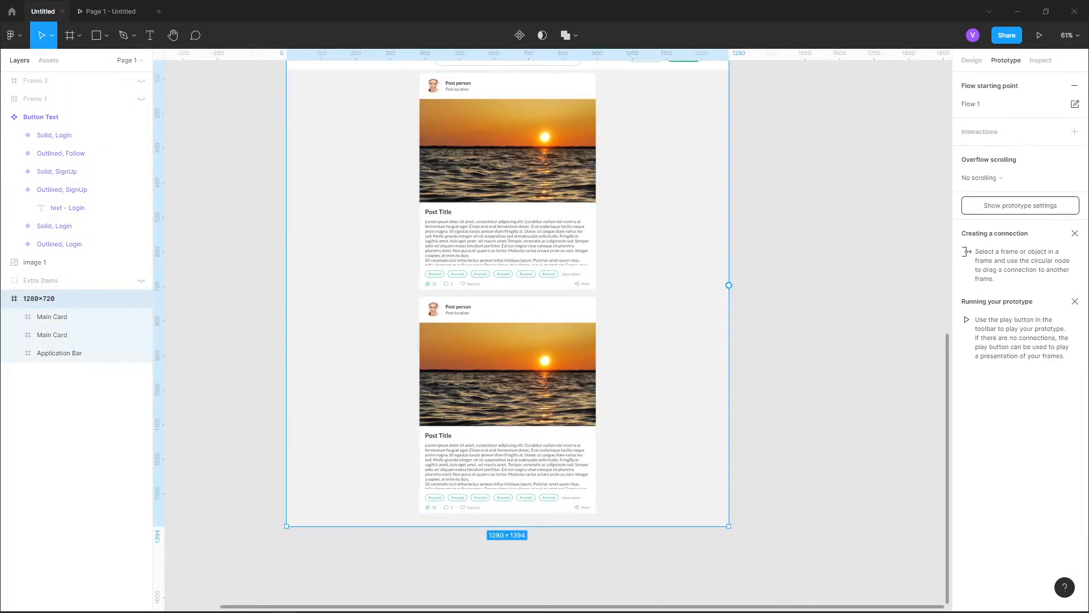
drag(471, 526, 433, 302)
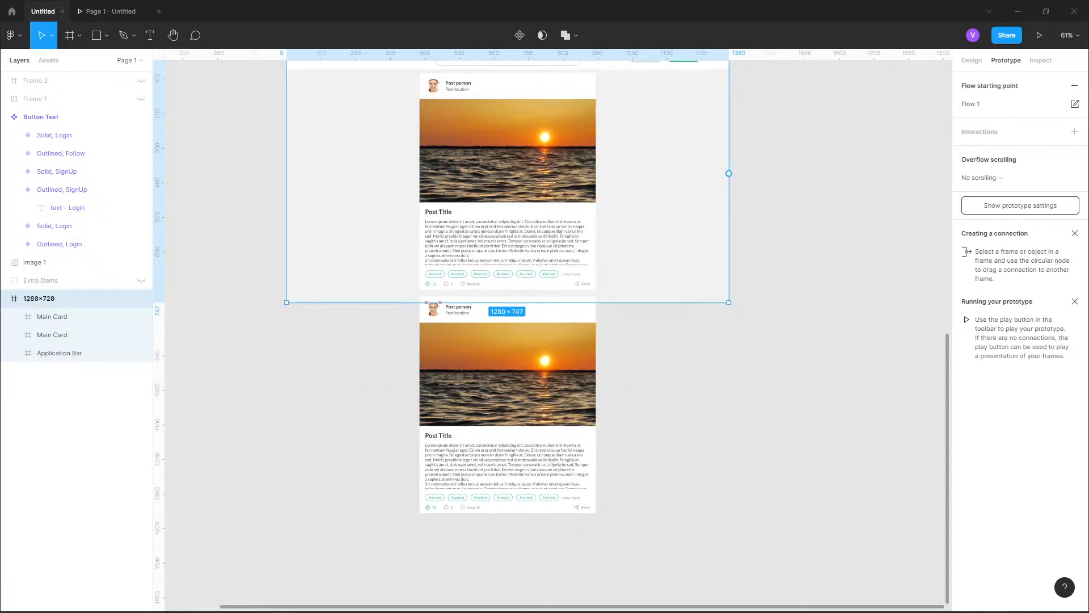
scroll(505, 329, up, 4)
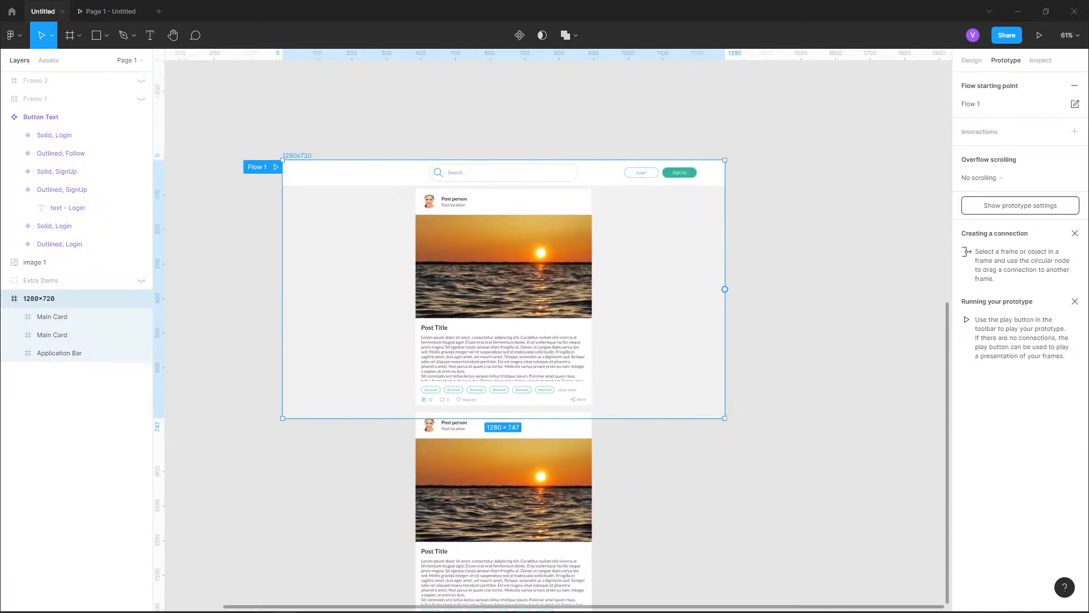
click(972, 61)
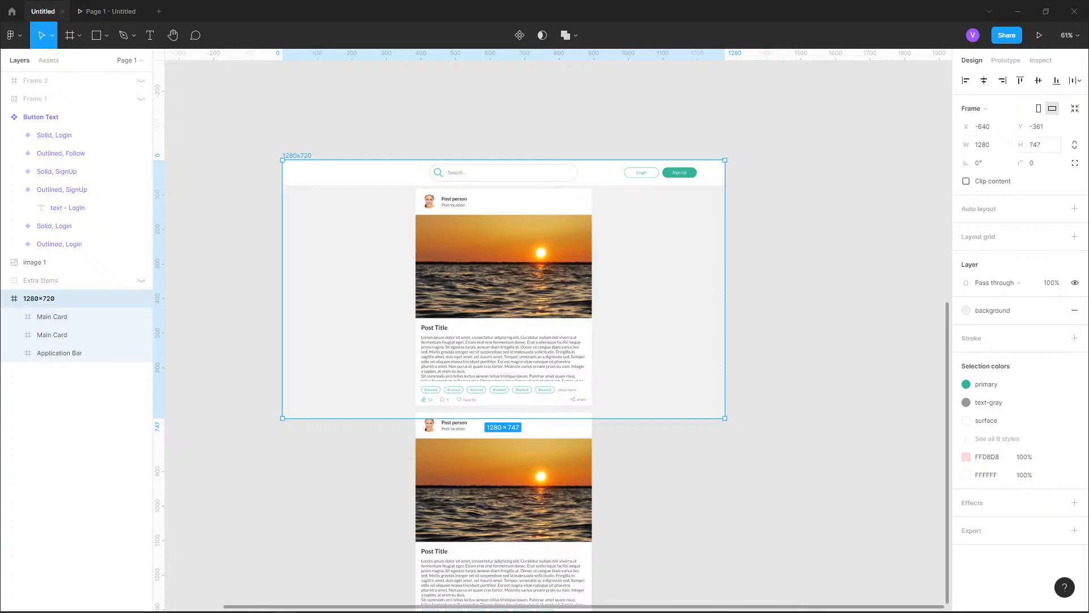
click(1036, 145)
text(720)
key(Return)
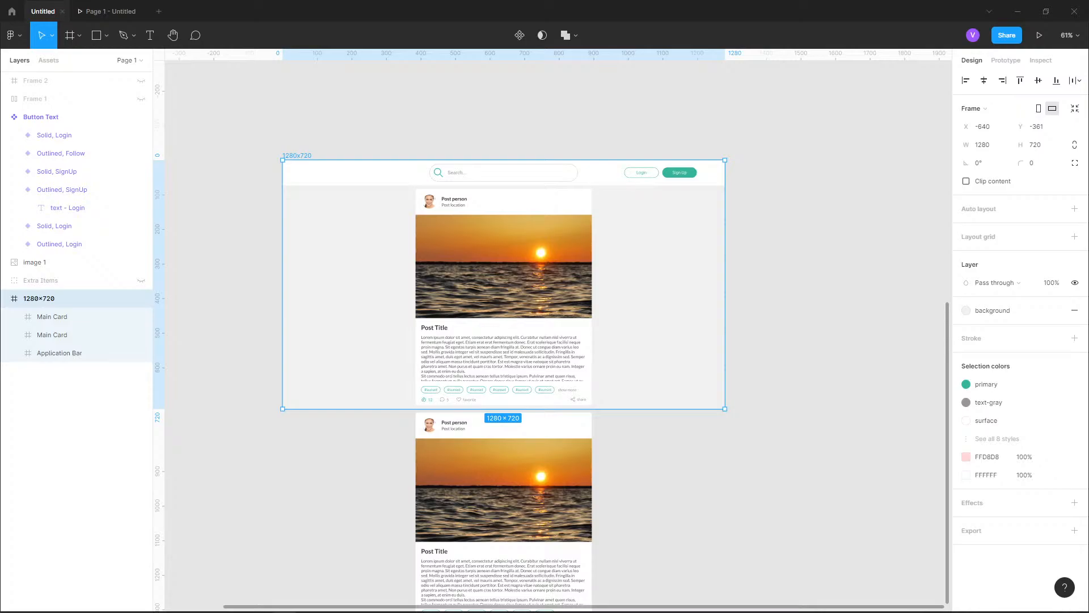
Group the two Main Cards inside the 1280×720 frame and convert the group into a frame
click(52, 317)
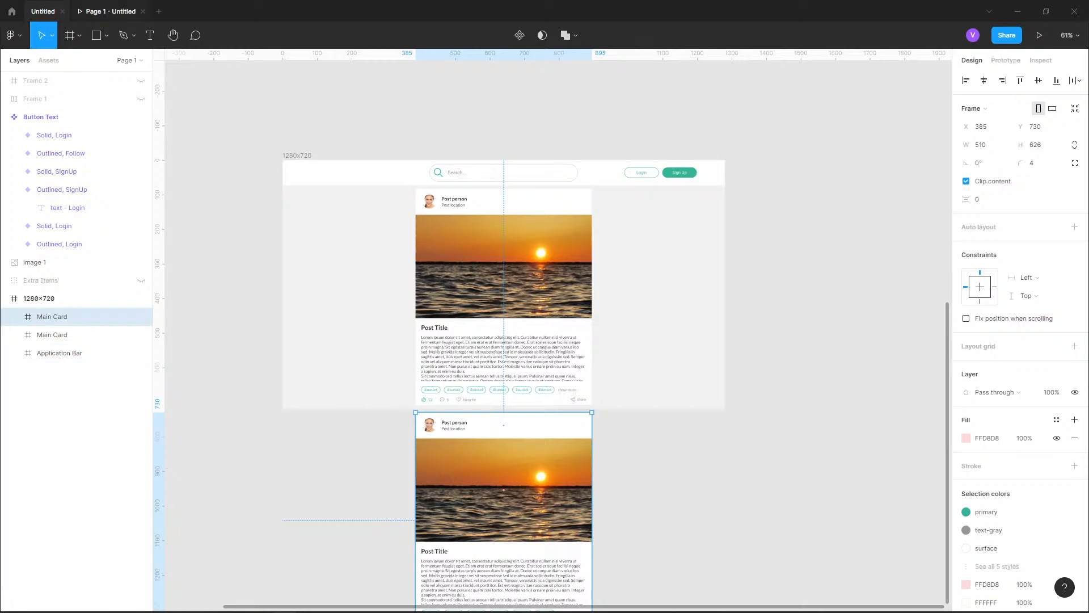
click(1006, 60)
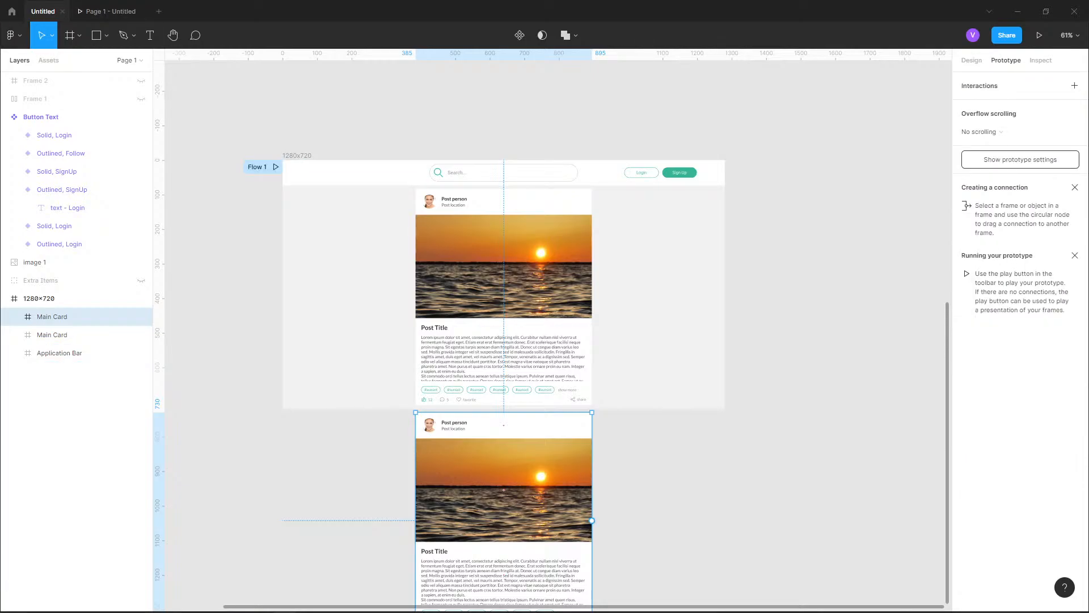
click(74, 335)
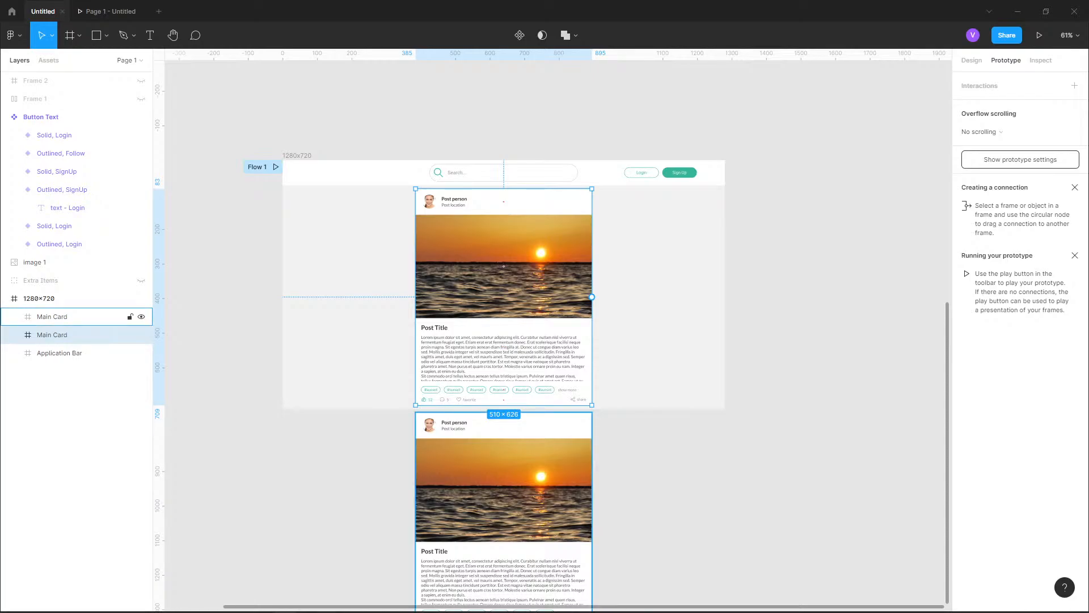
shift+click(74, 317)
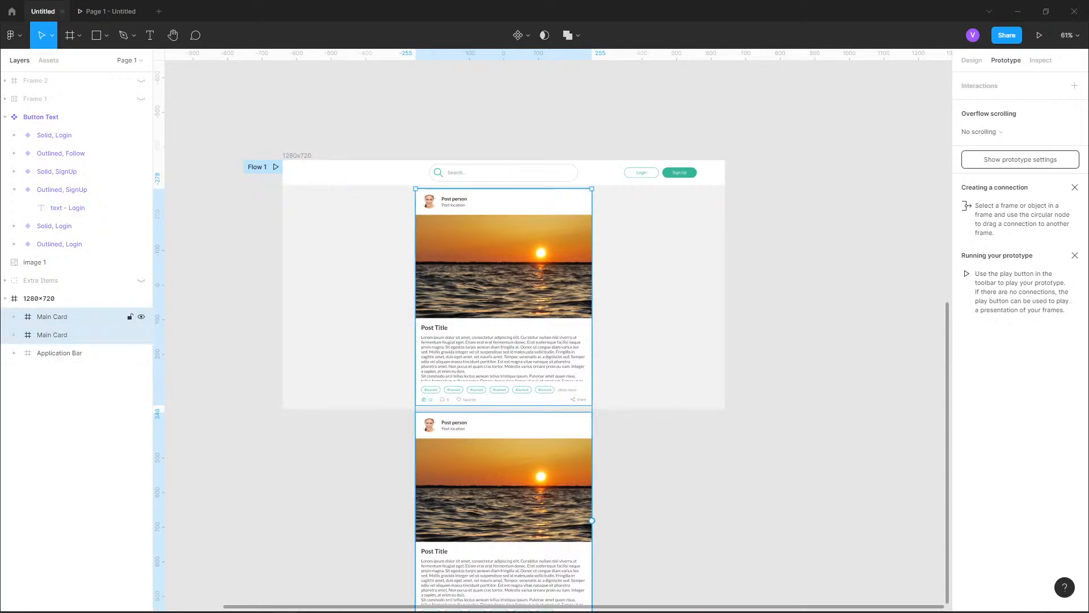
key(ctrl+g)
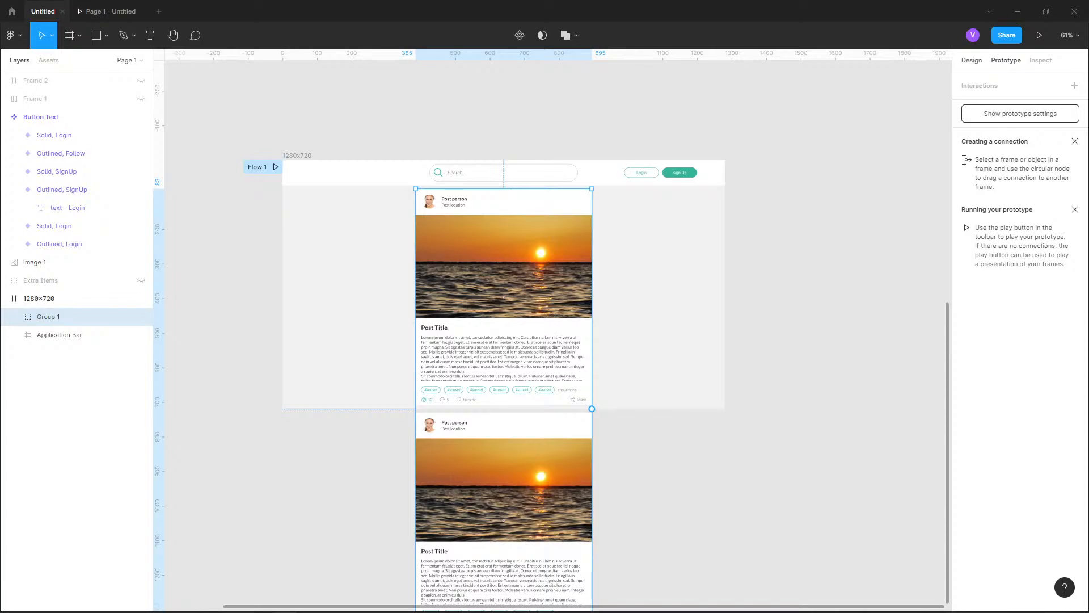
click(972, 60)
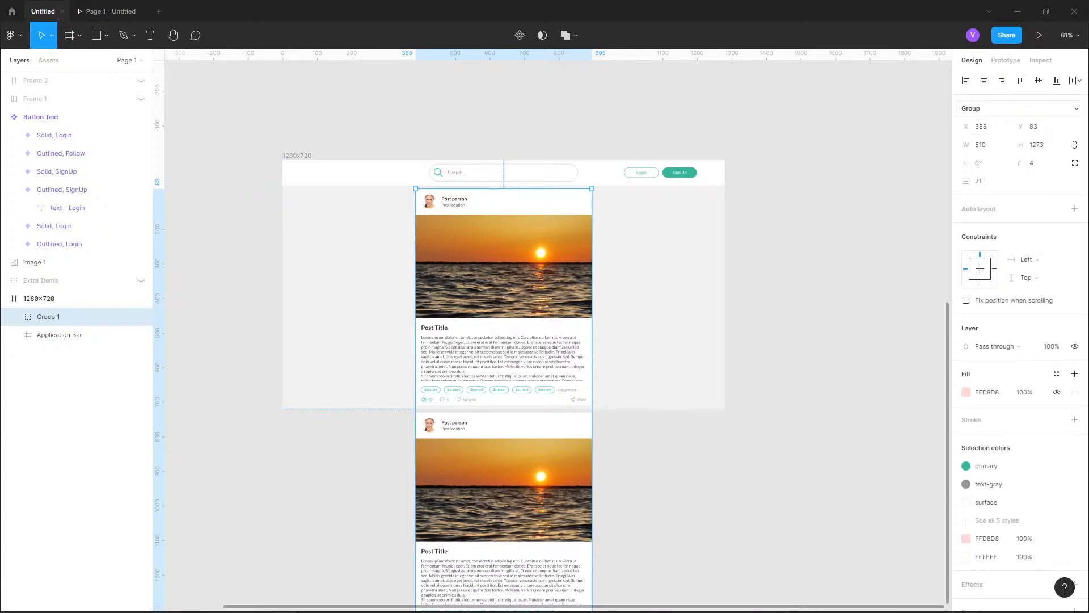
click(991, 108)
click(987, 65)
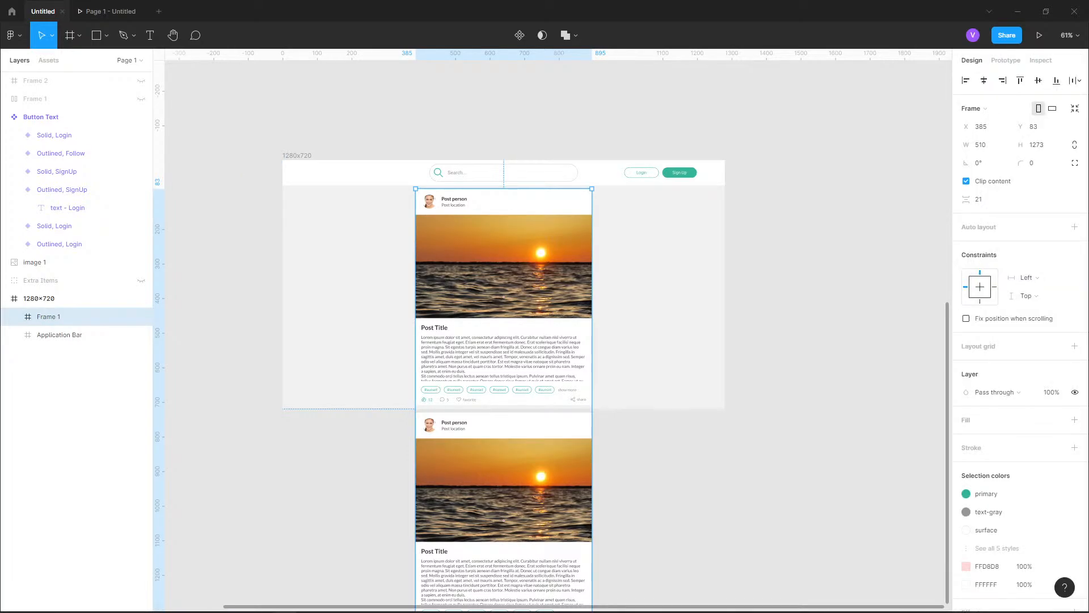
Set the new card frame's overflow scrolling to Vertical scrolling and check the page in the prototype presentation
click(1006, 60)
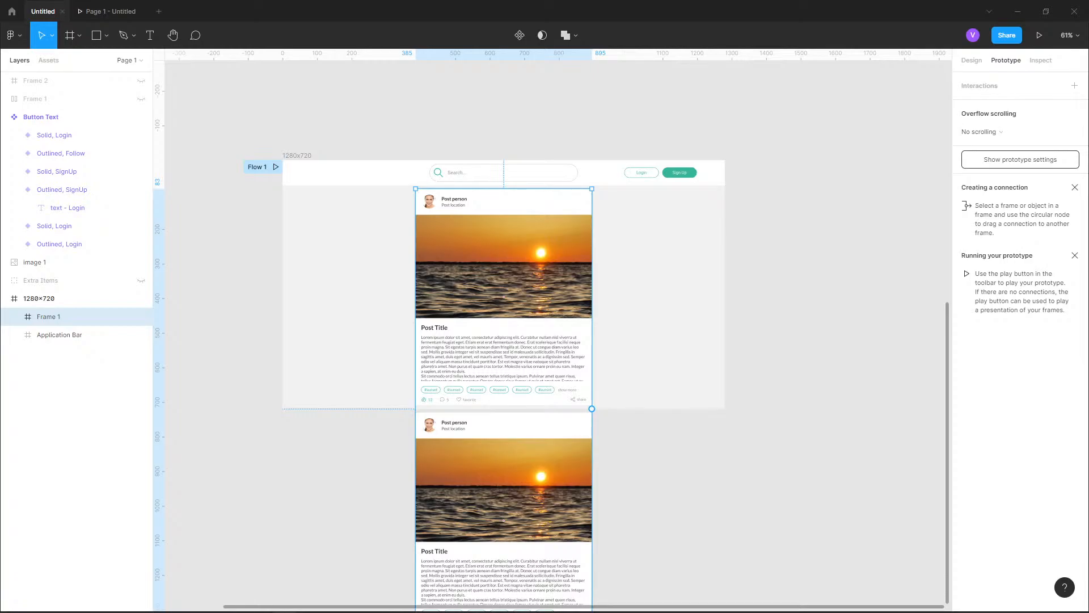
click(999, 131)
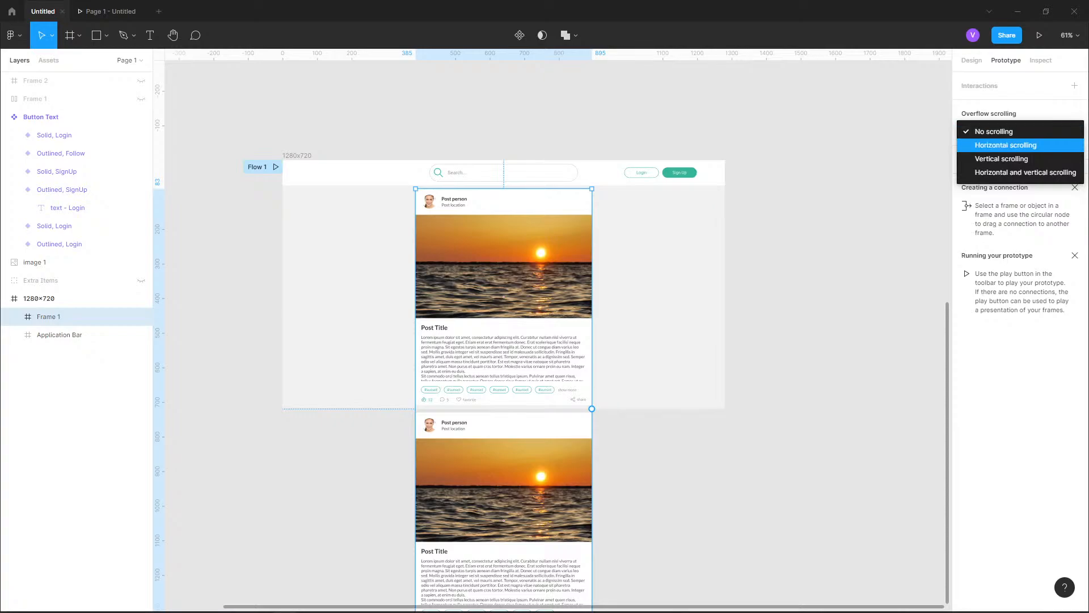
click(1001, 159)
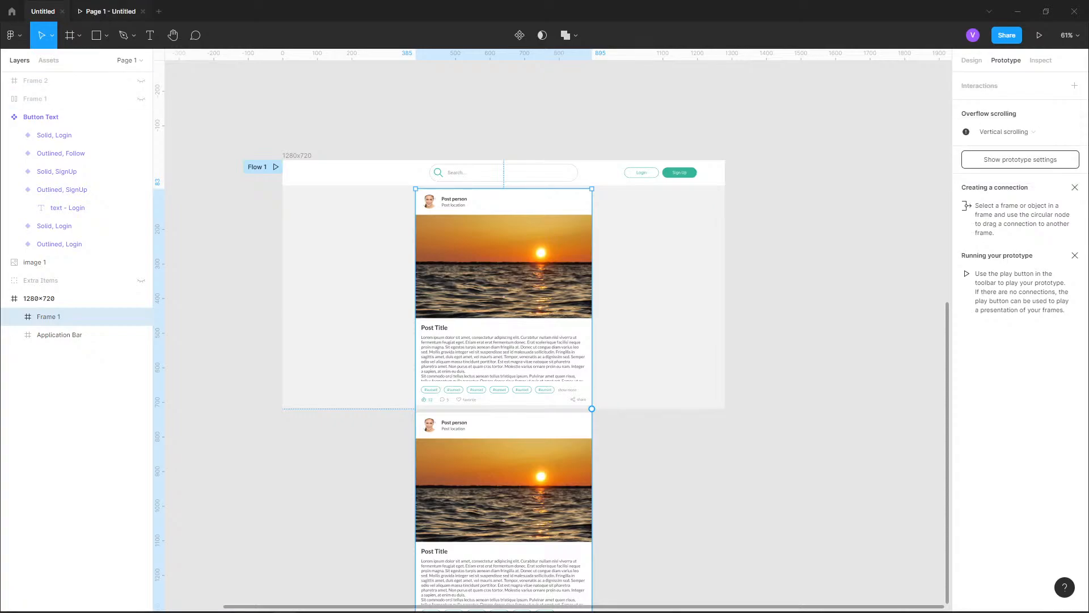
click(111, 11)
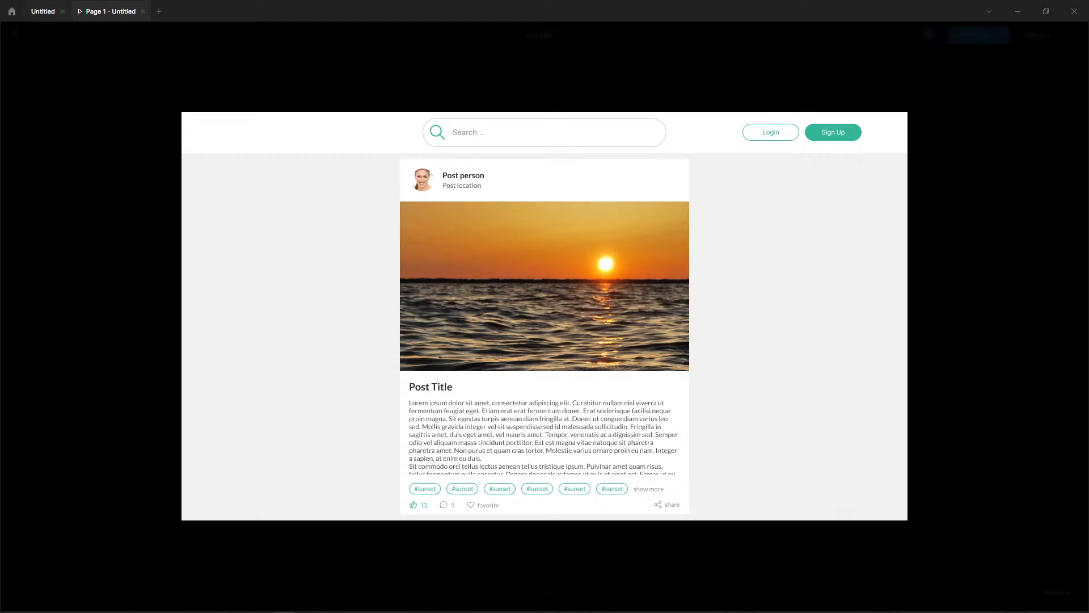
click(43, 11)
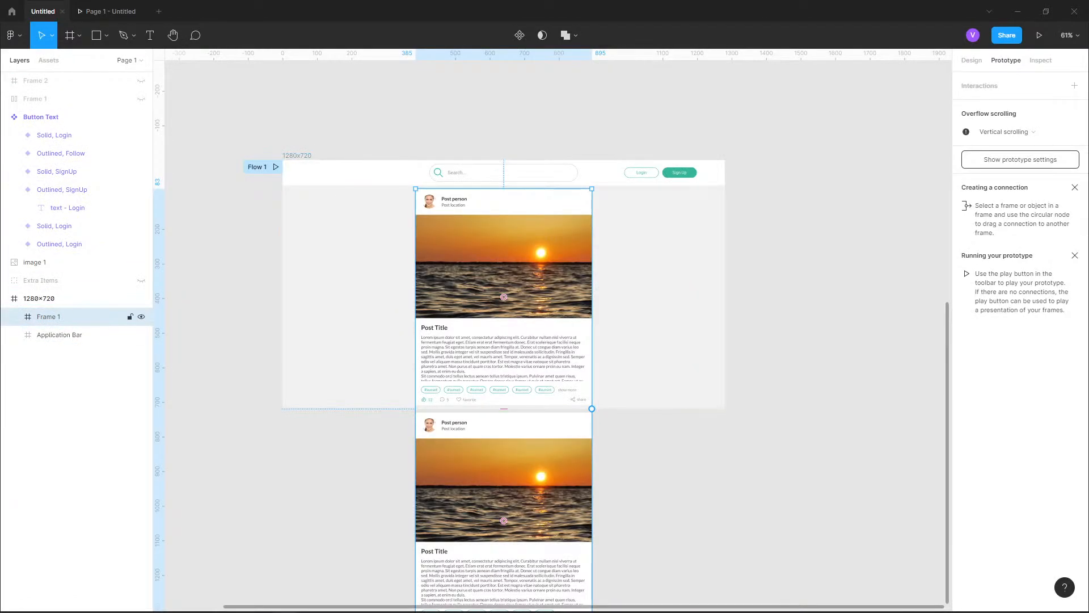
Shorten the frame holding both cards to a height of 626, ending at the first card, and turn off its Clip content option
scroll(503, 336, down, 2)
drag(503, 516, 499, 449)
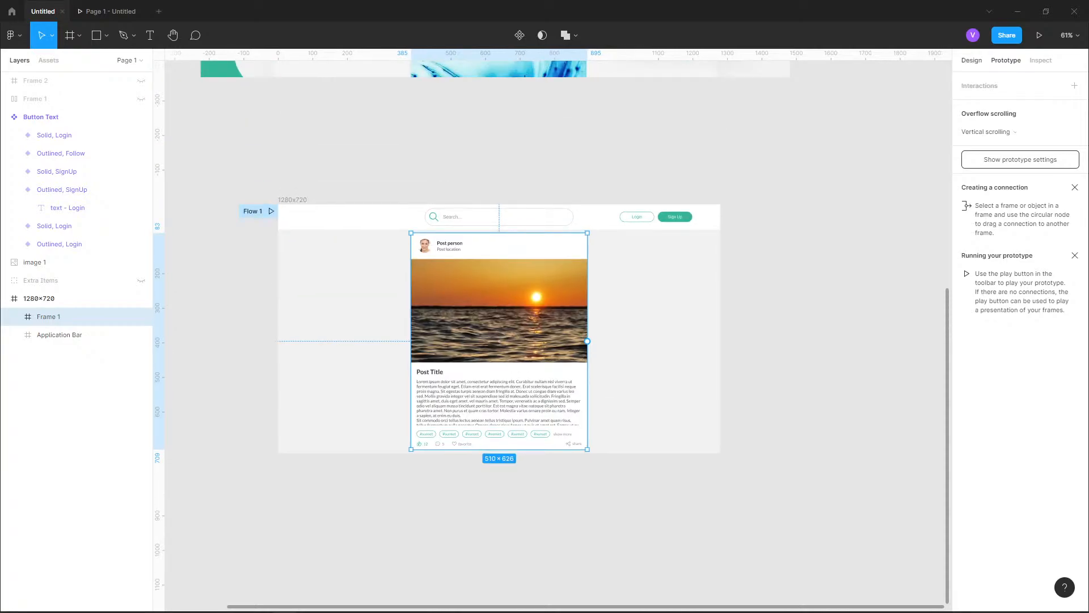
click(971, 60)
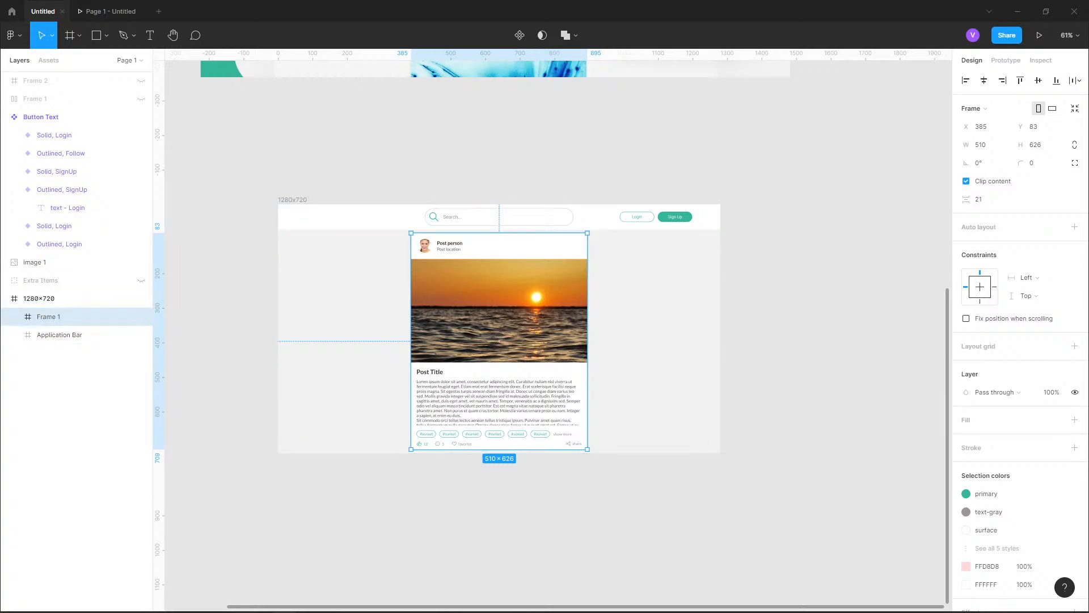
click(966, 181)
drag(545, 511, 548, 375)
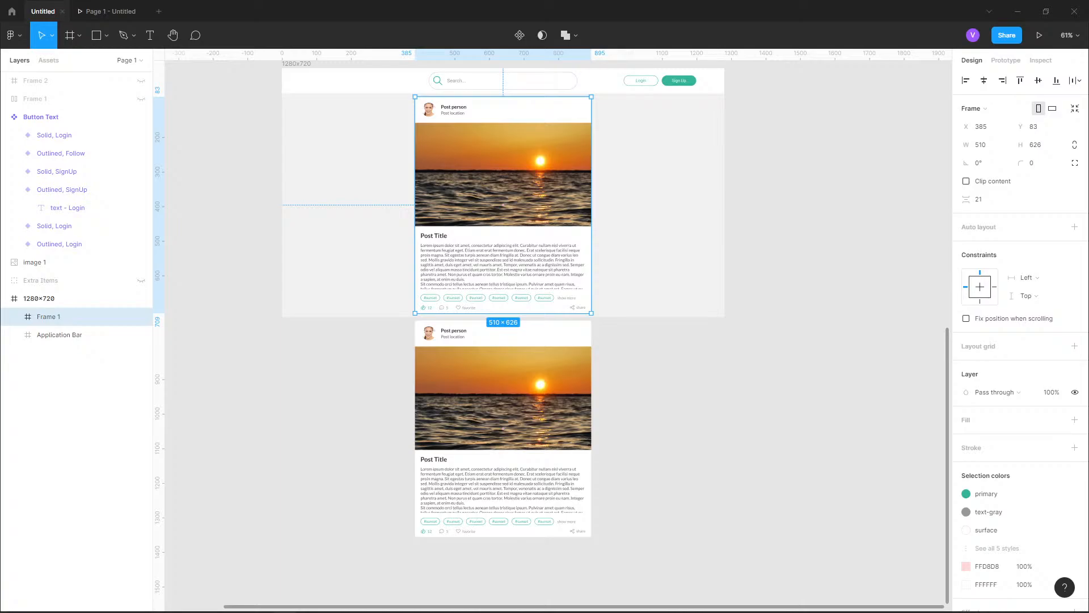
drag(528, 364, 504, 483)
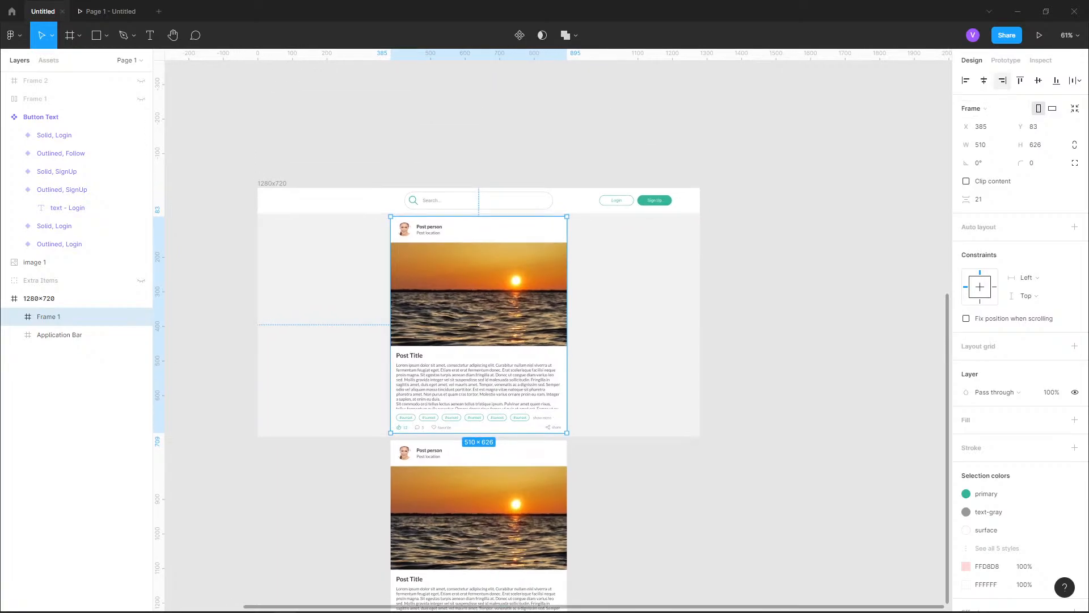
mouse_move(479, 433)
mouse_down()
mouse_move(479, 423)
mouse_move(479, 433)
mouse_up()
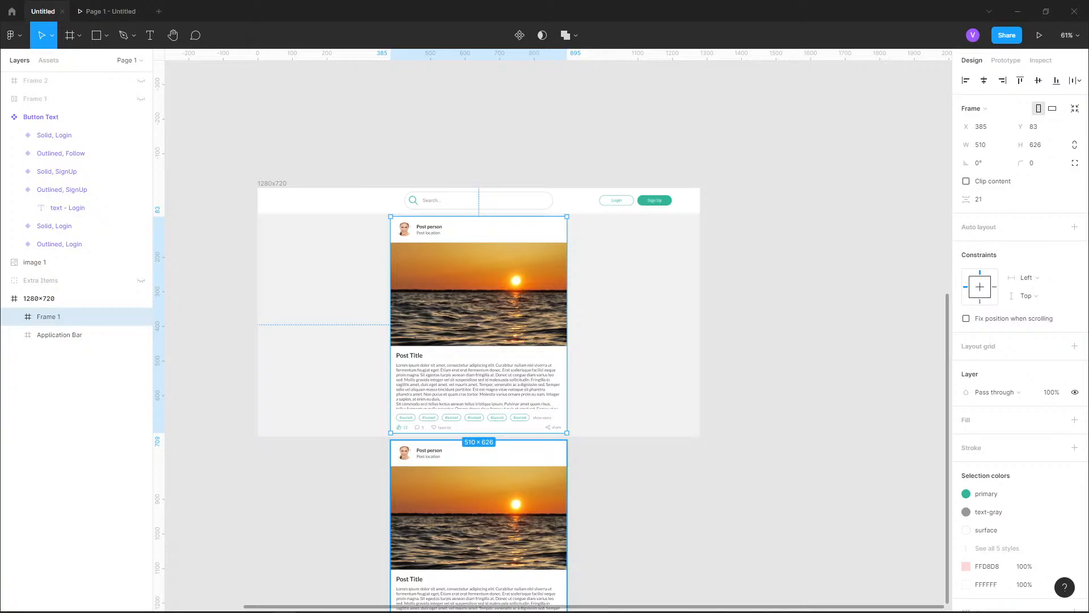
Check that the card frame uses Vertical scrolling and test scrolling between the posts in the prototype presentation
click(1006, 61)
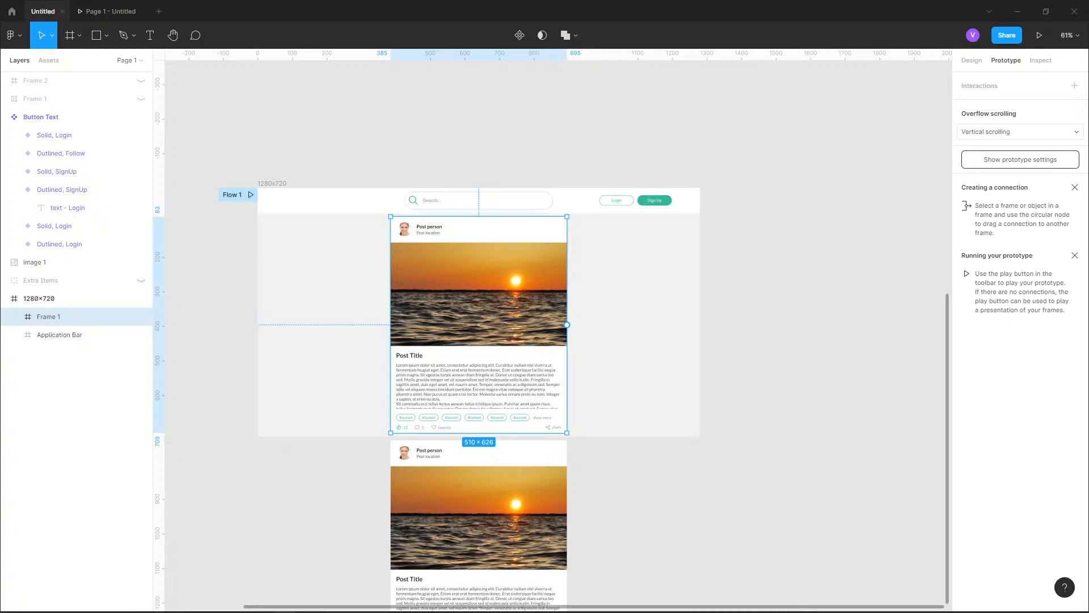
click(1020, 132)
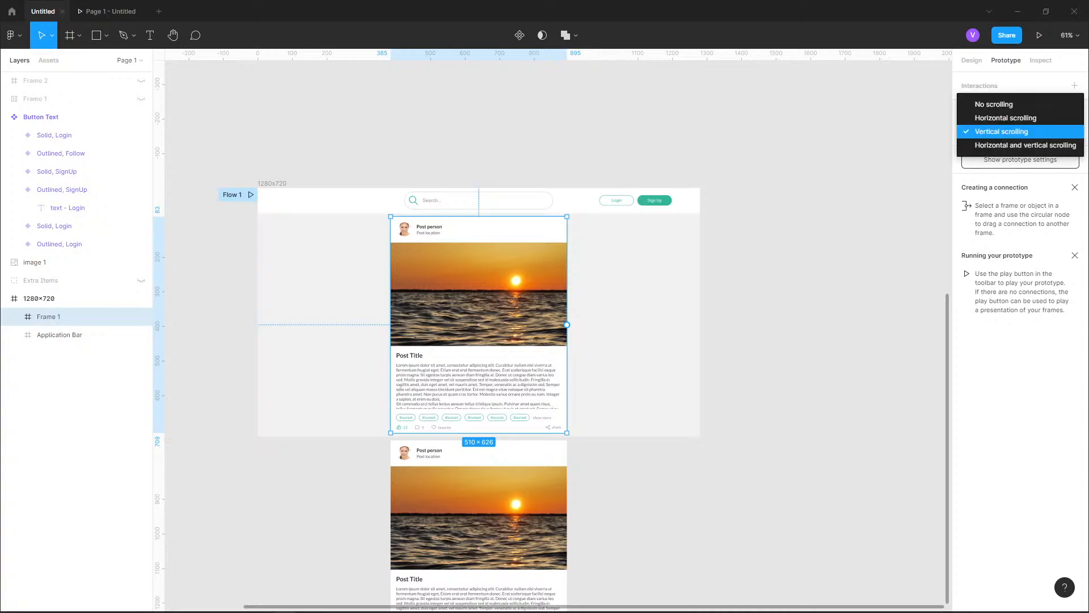
click(1021, 132)
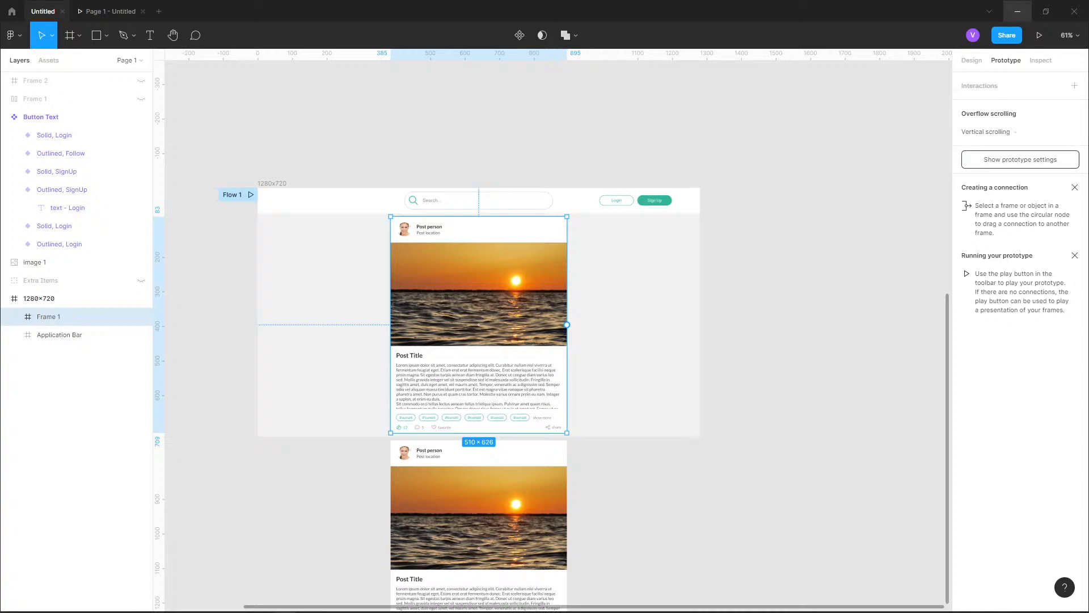
click(110, 11)
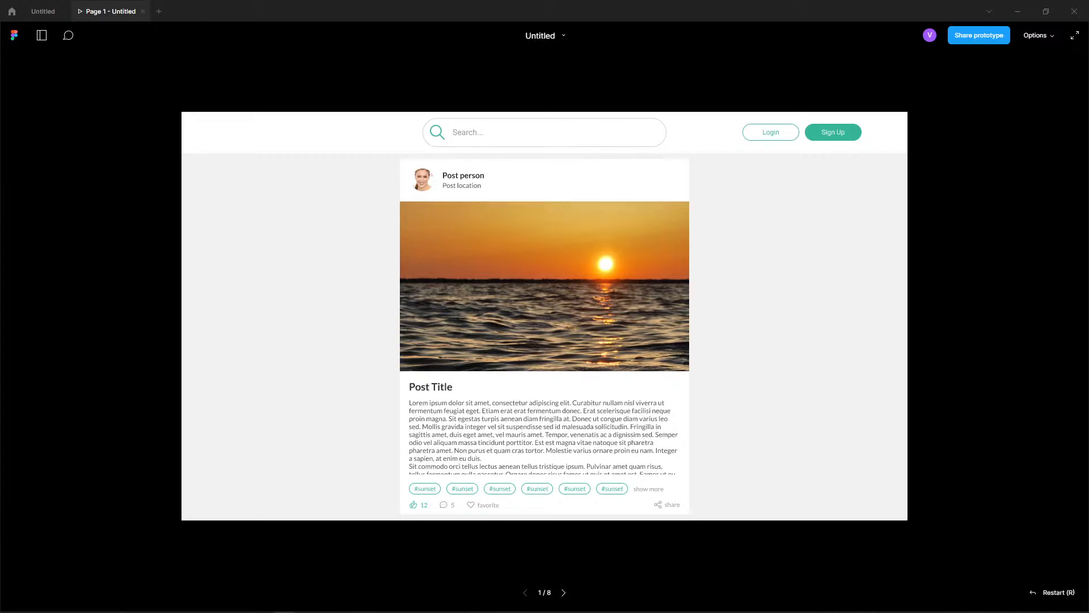
scroll(545, 316, down, 5)
scroll(545, 315, up, 6)
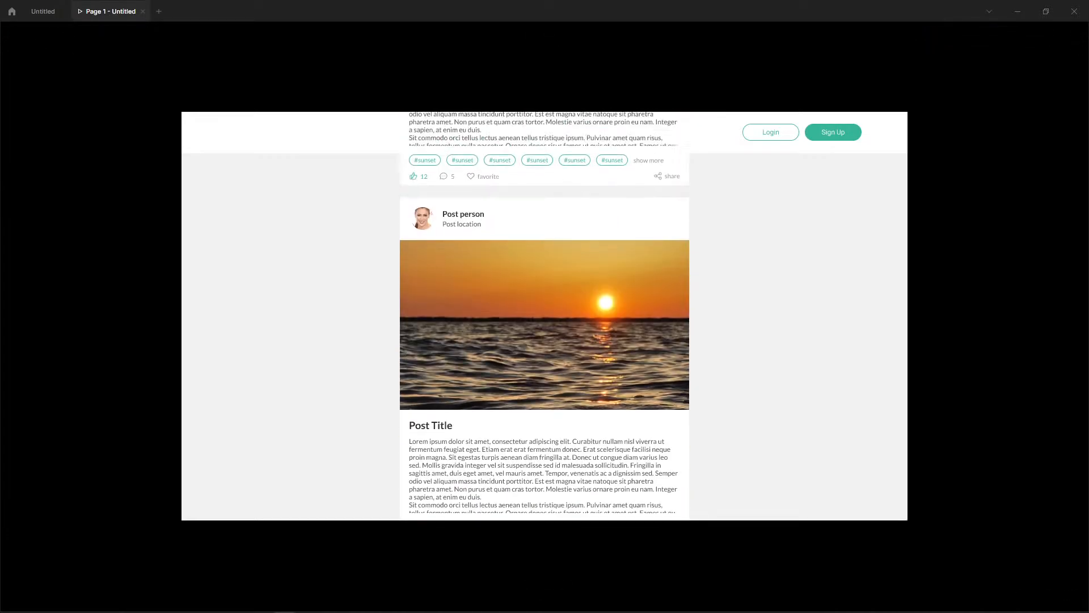
Test scrolling between the two post cards and how they pass the application bar in the prototype presentation
scroll(545, 316, down, 10)
scroll(545, 315, down, 2)
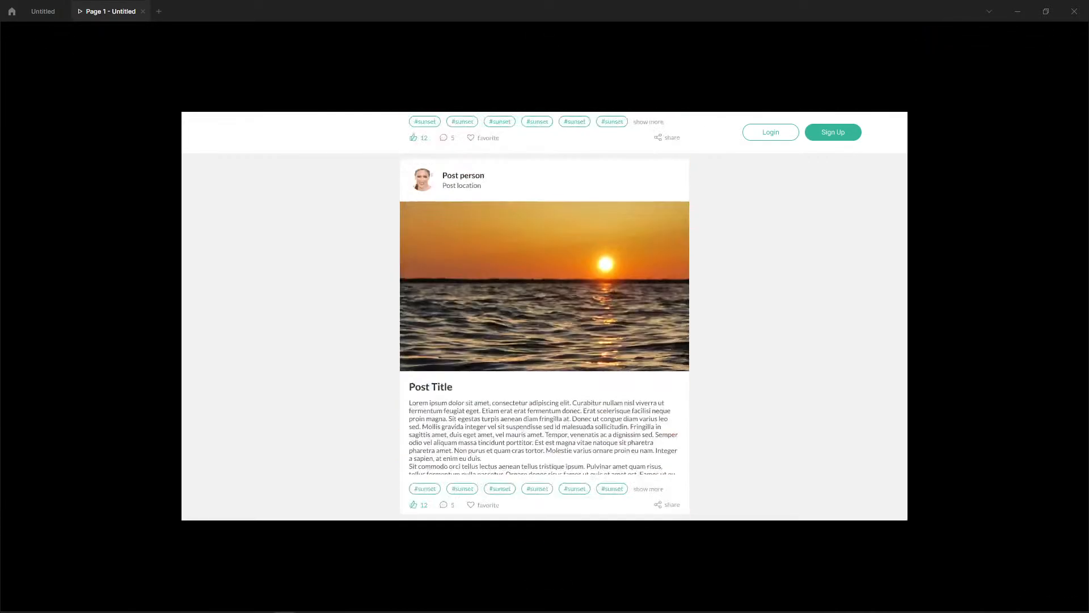
scroll(545, 316, up, 5)
scroll(545, 315, down, 5)
scroll(545, 315, up, 6)
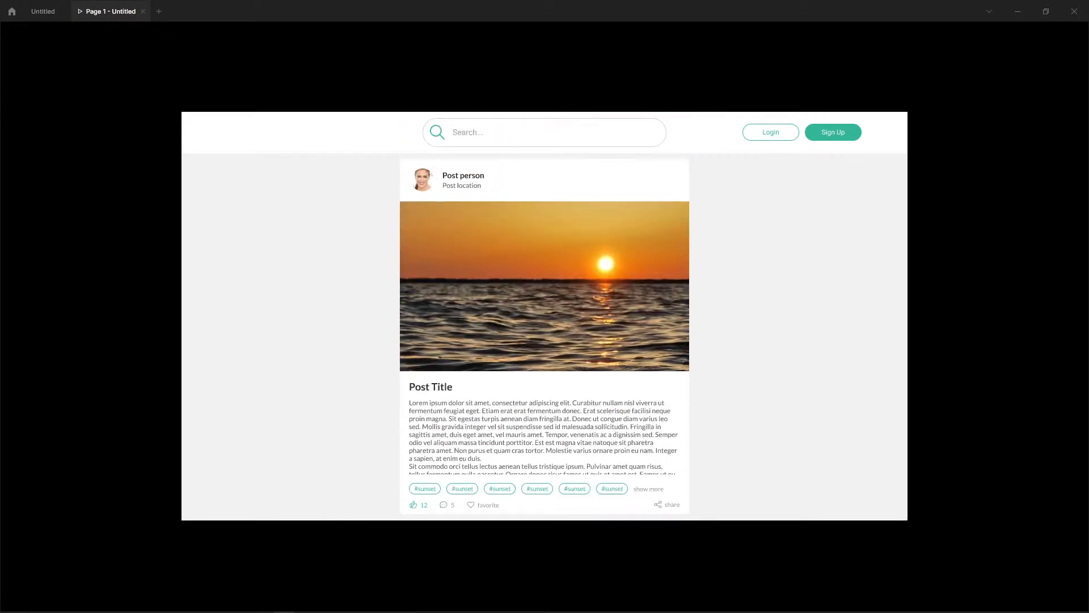
scroll(545, 316, down, 7)
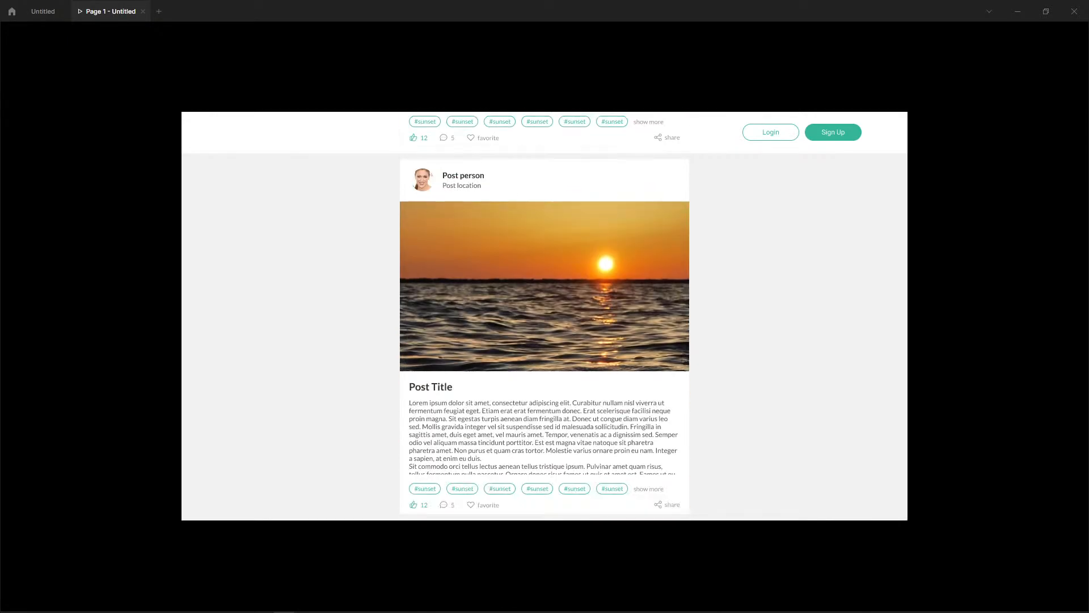
scroll(545, 315, up, 3)
scroll(545, 316, down, 3)
scroll(545, 315, up, 6)
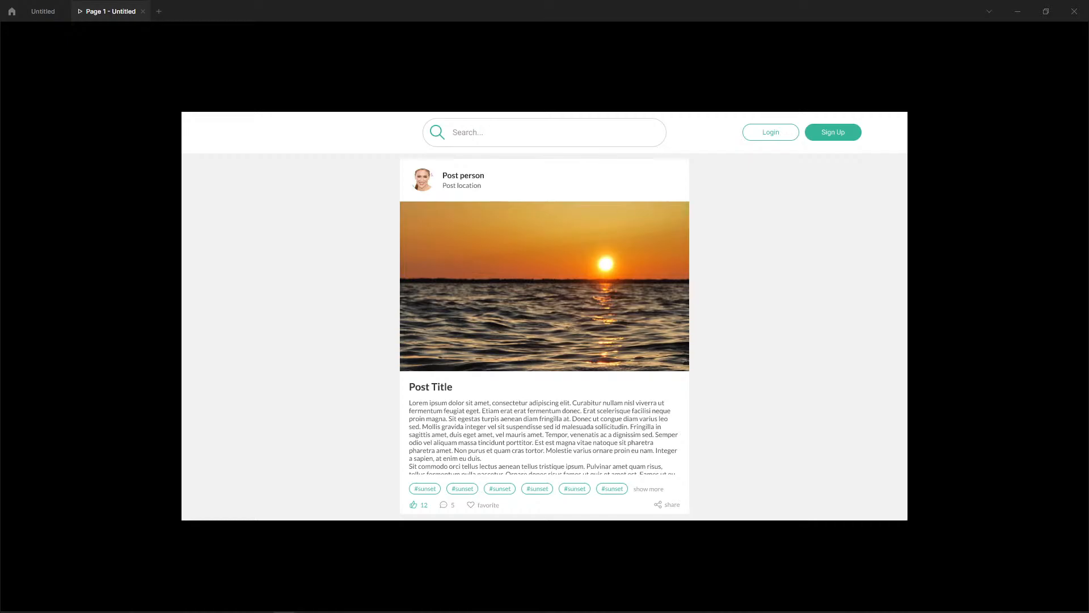
scroll(545, 337, down, 7)
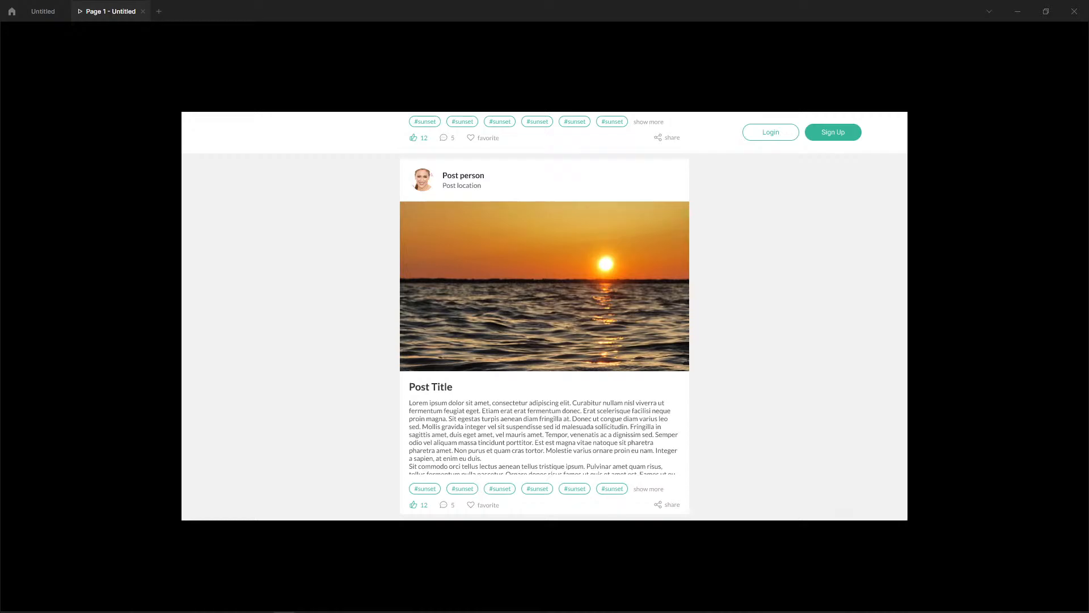
scroll(544, 337, down, 6)
scroll(544, 337, up, 6)
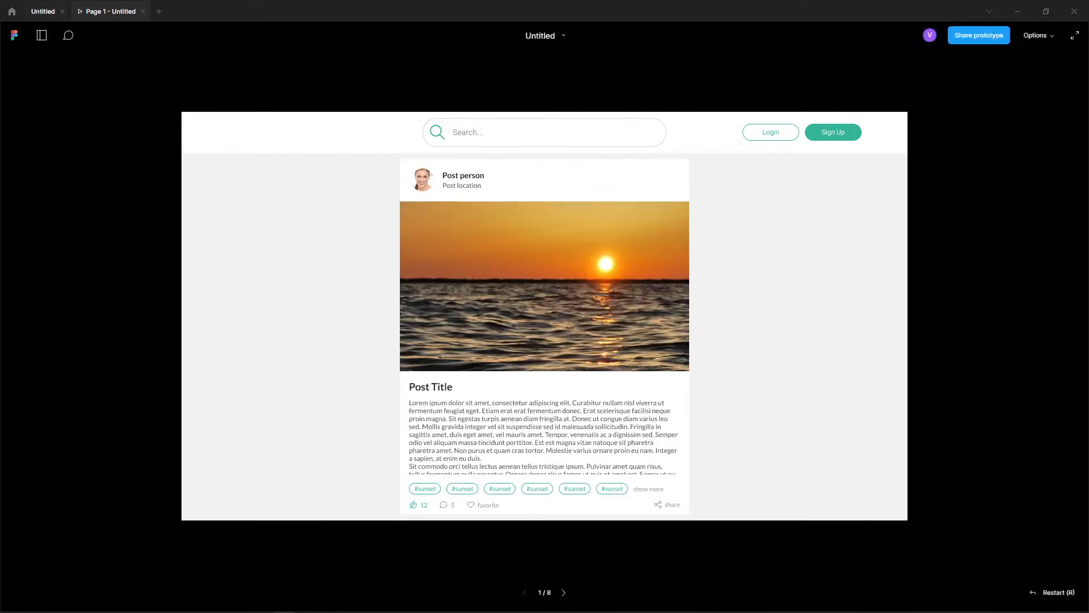
Return to the design file and rename the frame holding the two post cards as Main Feed Items
click(43, 11)
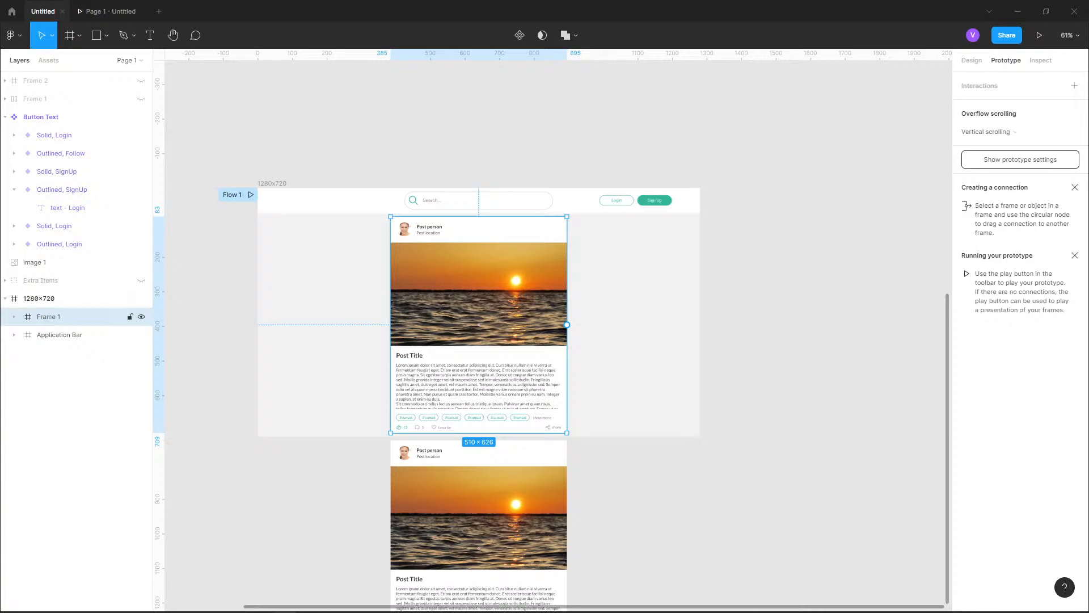
double_click(49, 316)
text(Main Feed 1)
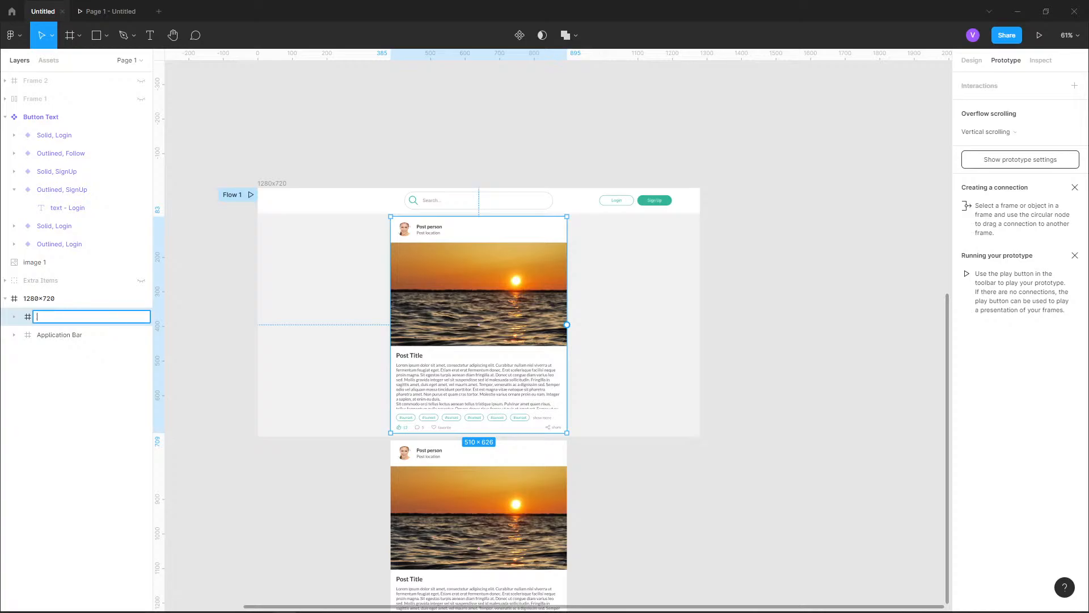
text(tems)
key(Return)
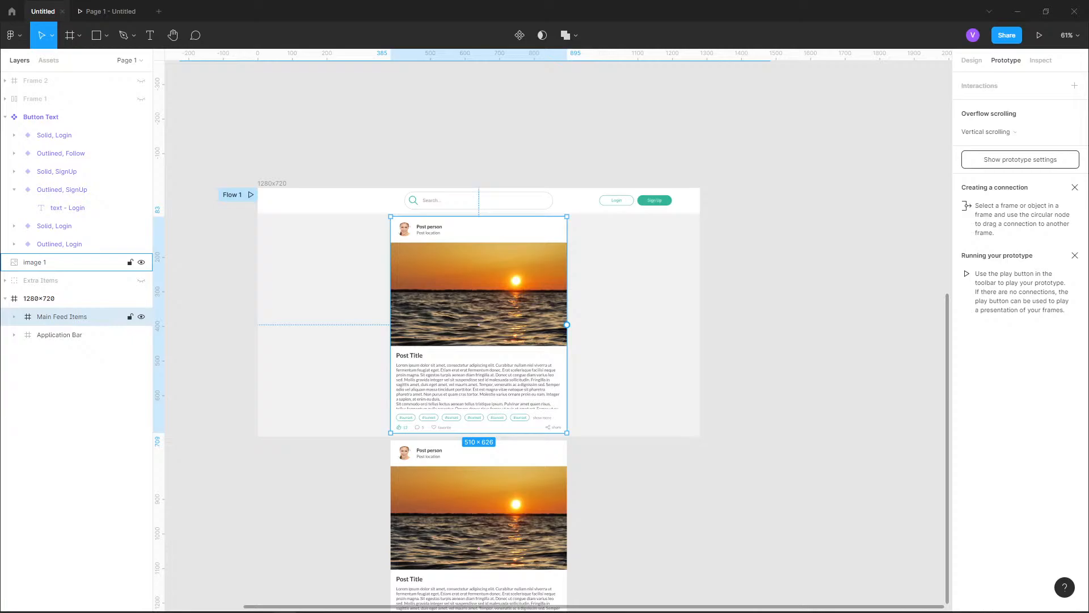
Move the Application Bar above Main Feed Items in the layer order and fix its position when scrolling, checking it in the presentation
drag(60, 335, 60, 312)
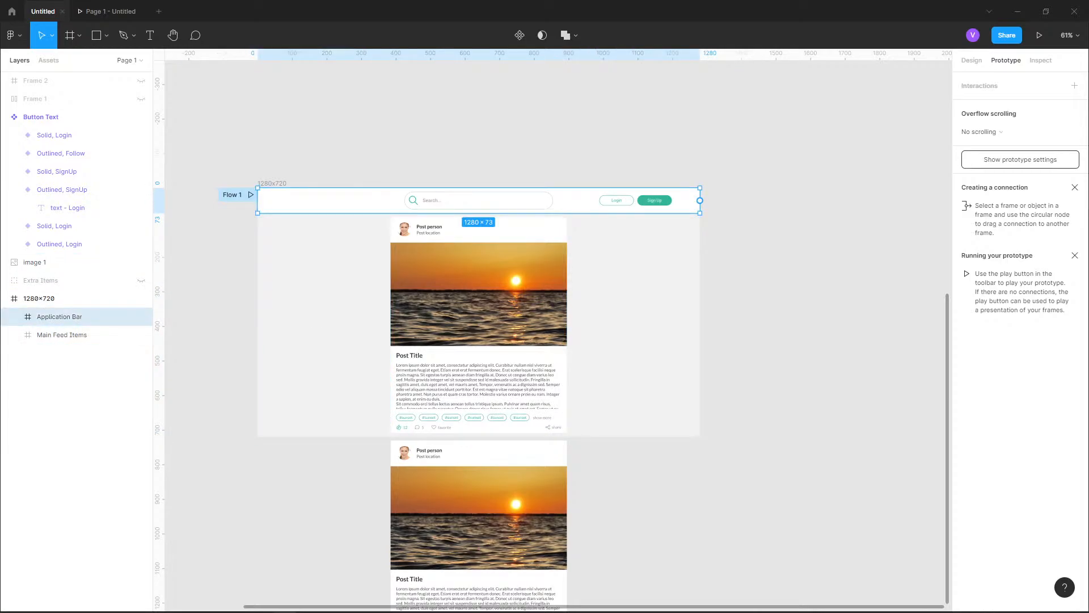
click(972, 60)
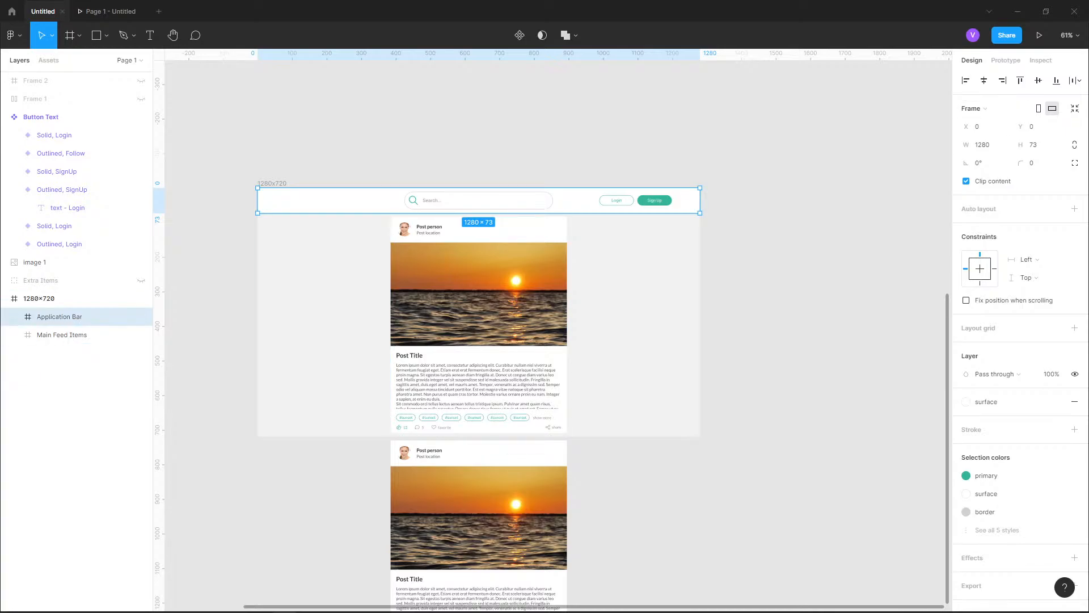
click(966, 300)
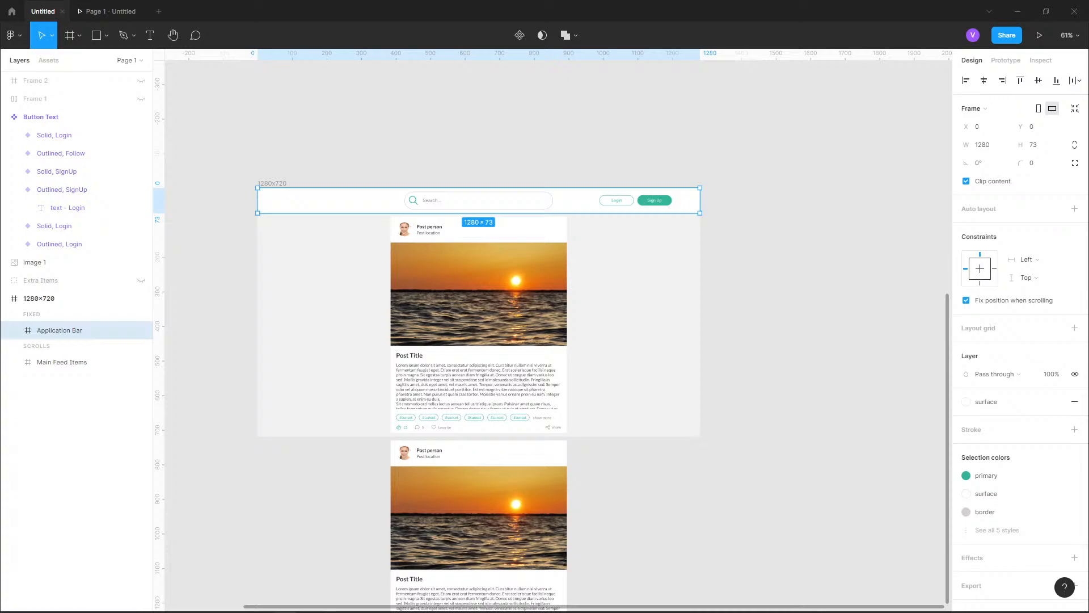
click(116, 12)
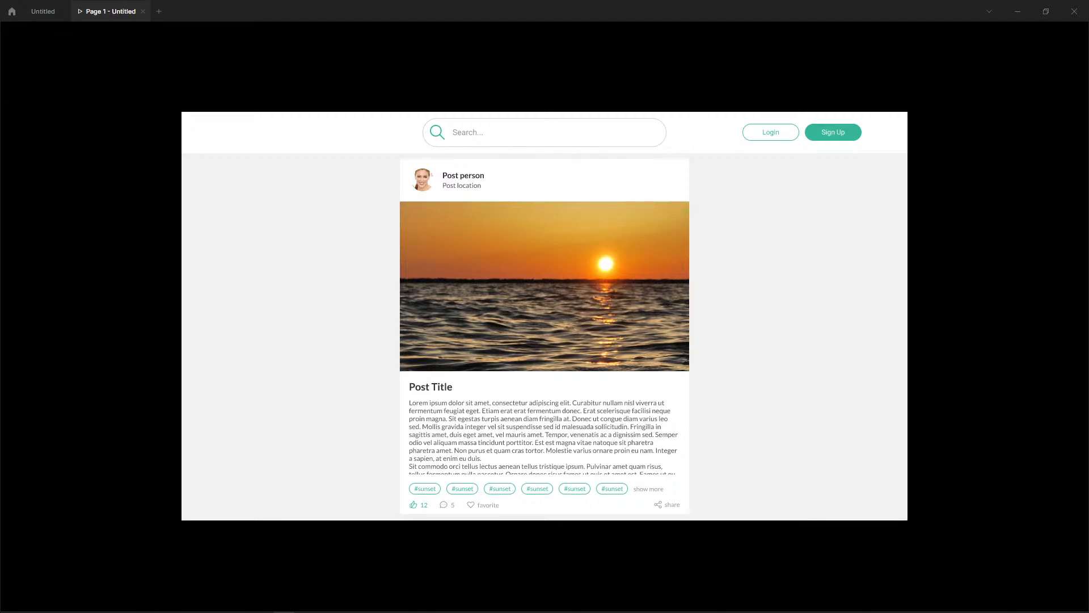
click(43, 12)
Look over the side menu in the MEDIZZY reference image and close the prototype presentation
click(795, 318)
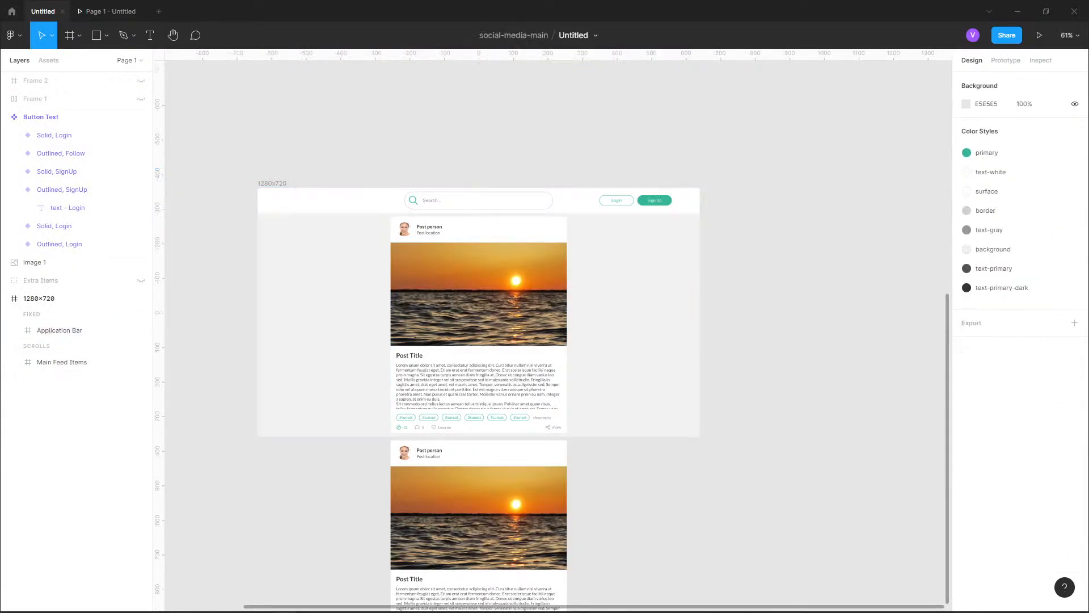
scroll(554, 329, up, 1)
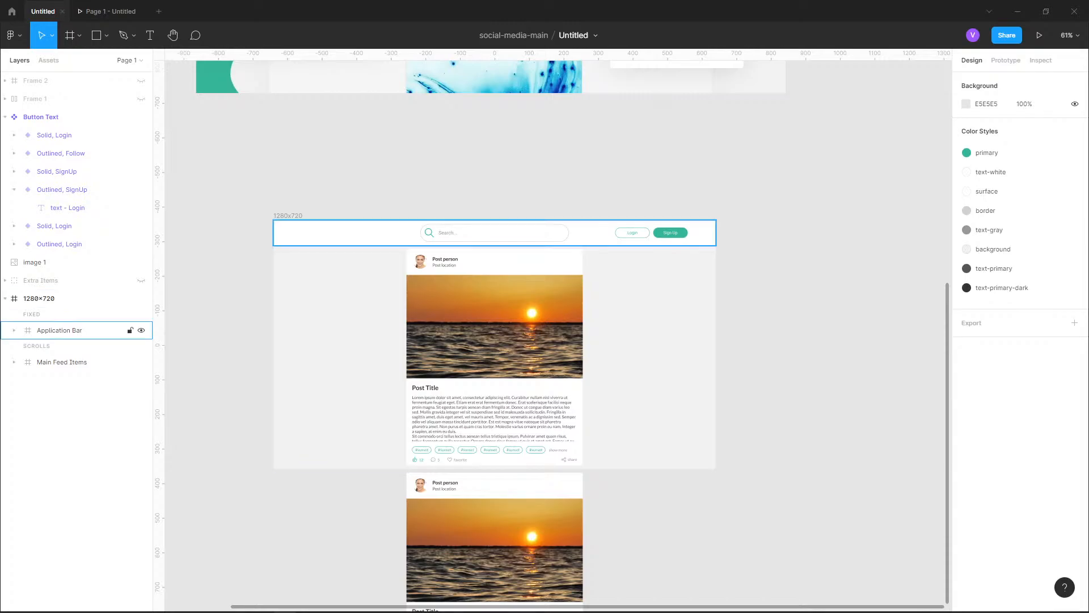
scroll(721, 107, up, 2)
scroll(554, 329, up, 8)
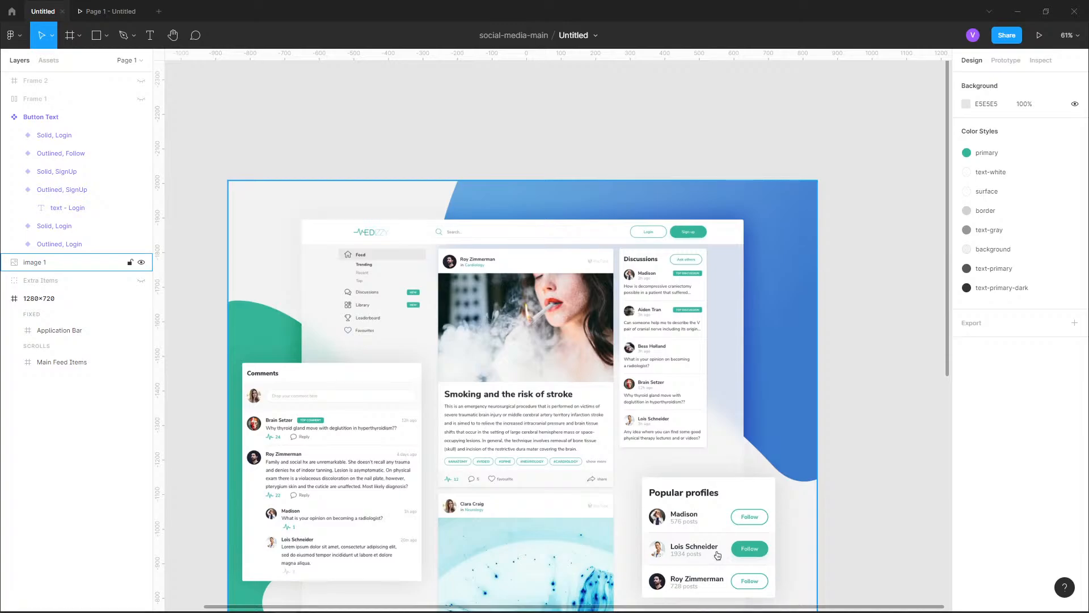
drag(718, 555, 772, 440)
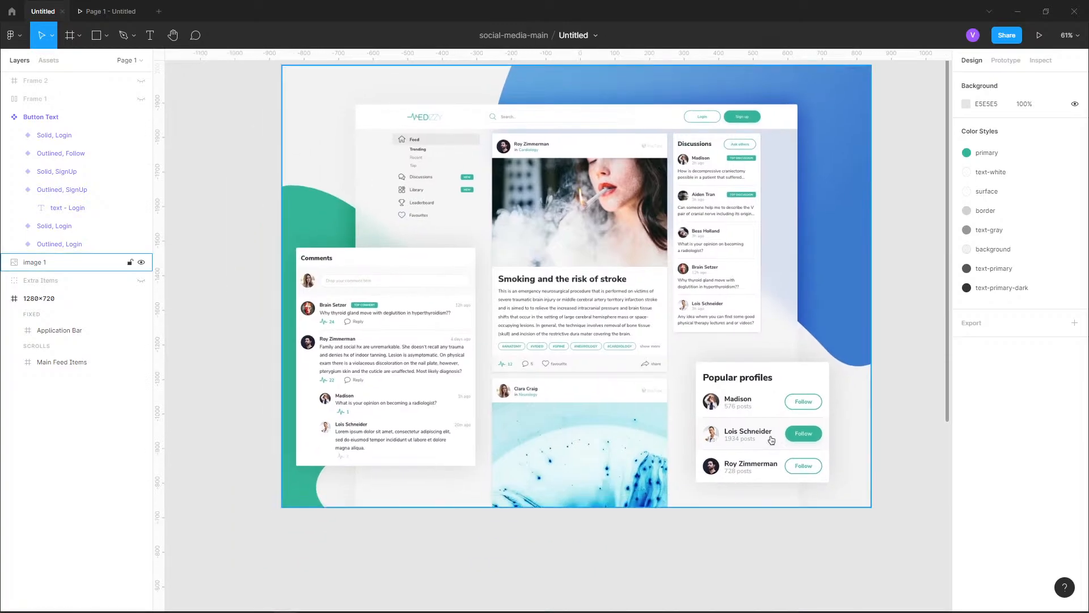
scroll(416, 127, up, 5)
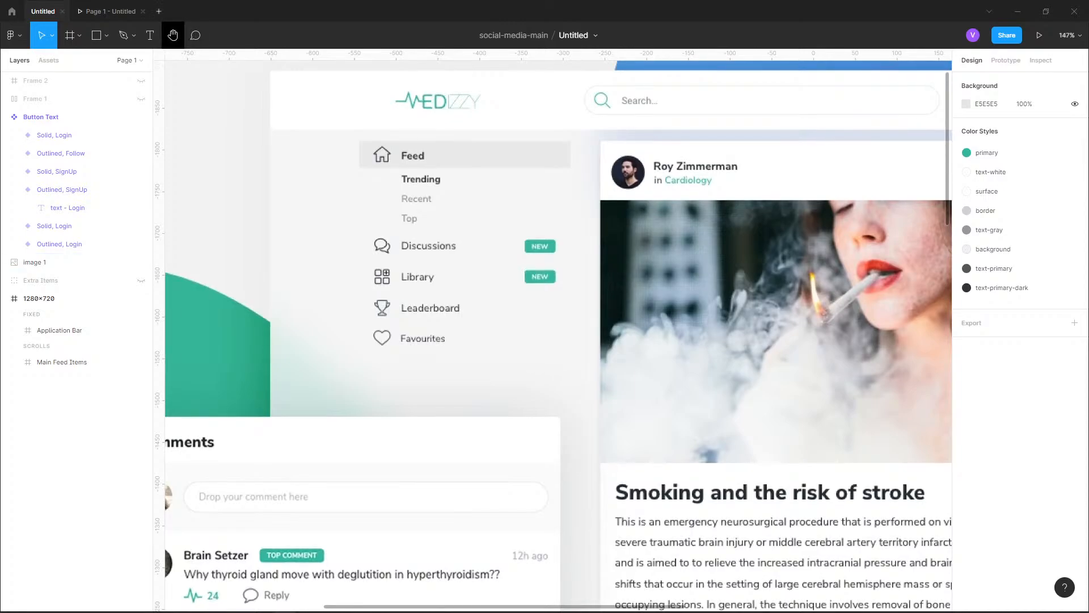
click(158, 12)
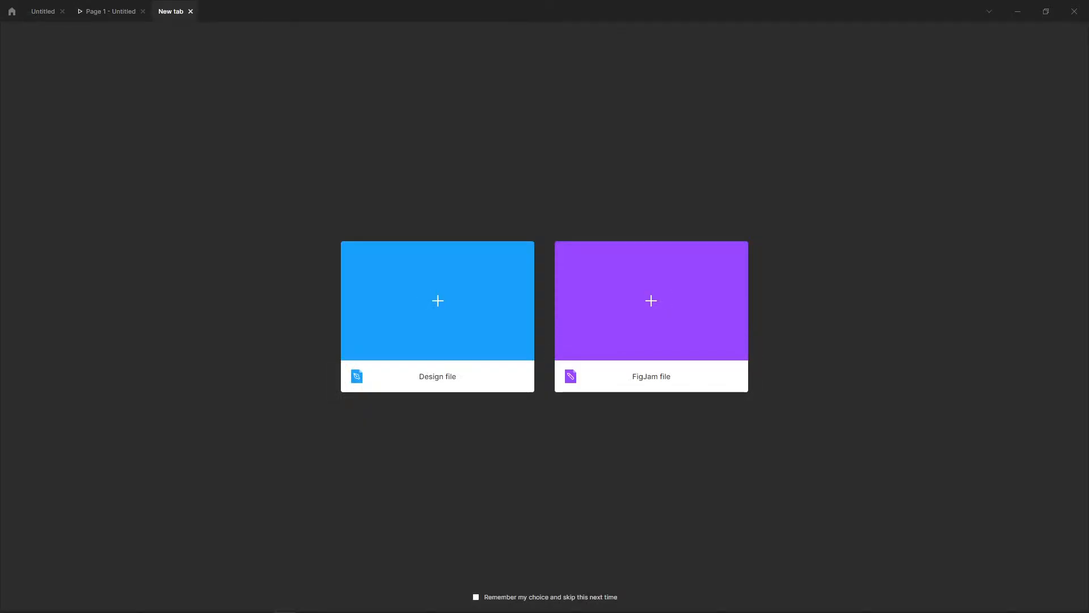
click(190, 11)
click(111, 12)
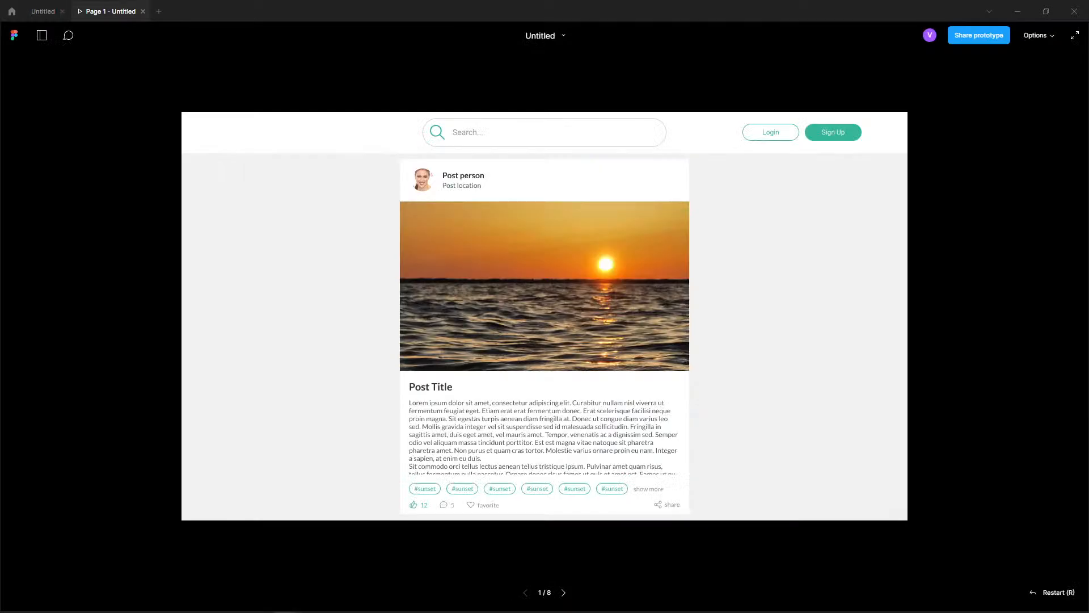
click(143, 11)
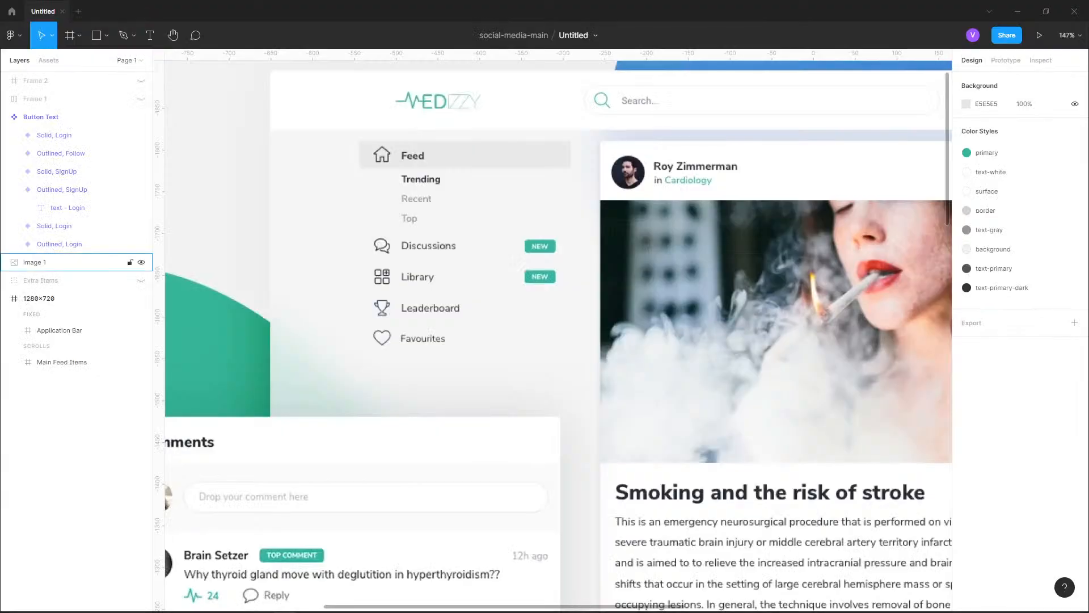
Add a text layer reading "feed" beside the Feed item of the reference menu, with an empty second line
ctrl+scroll(453, 76, up, 5)
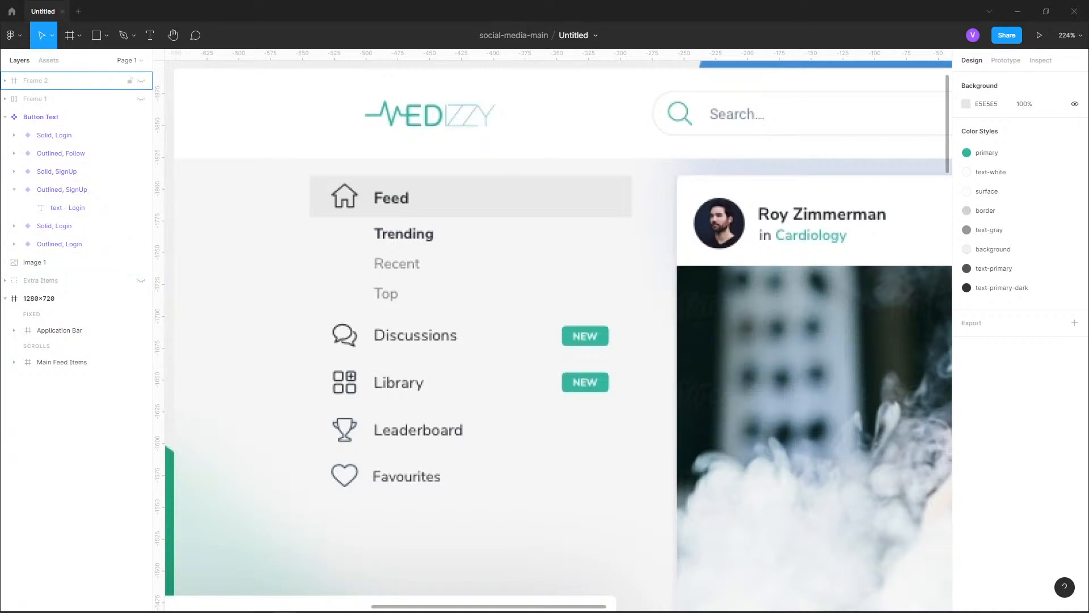
click(150, 35)
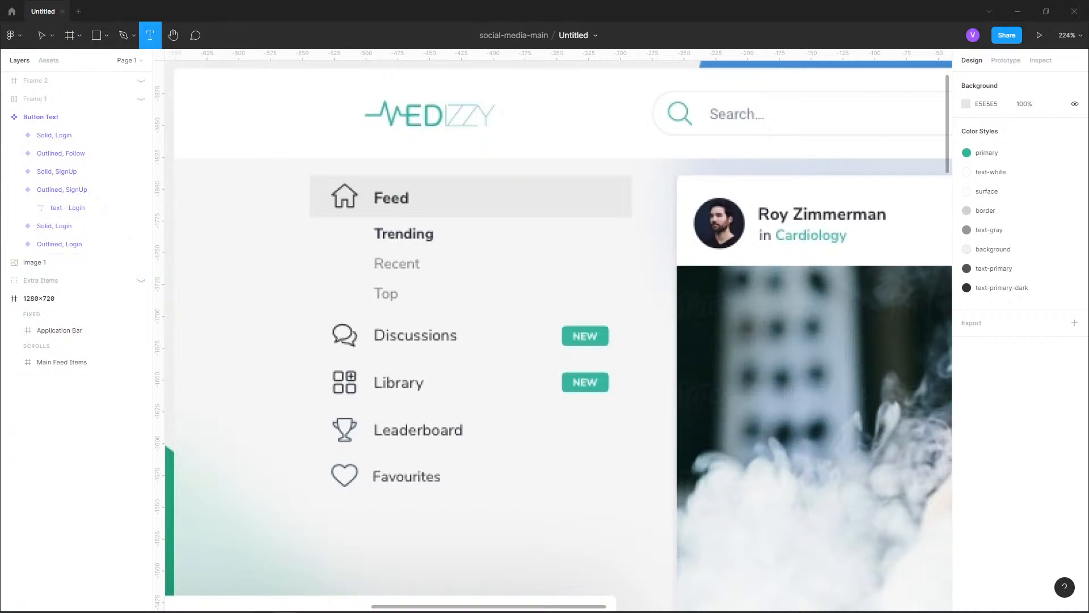
click(503, 202)
text(feed)
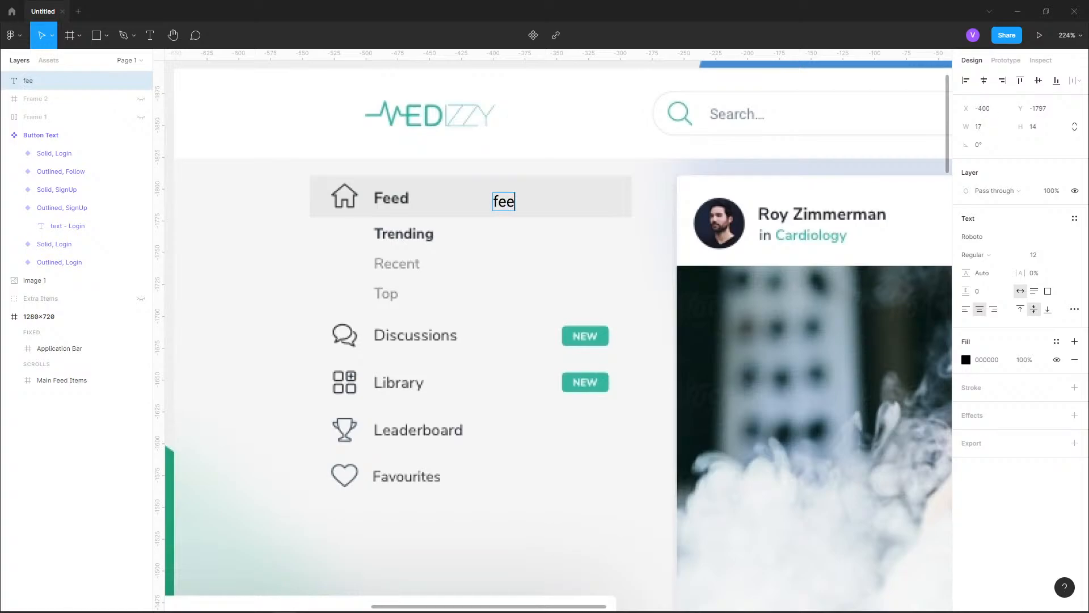
key(Return)
text(tre)
key(BackSpace)
key(BackSpace)
key(BackSpace)
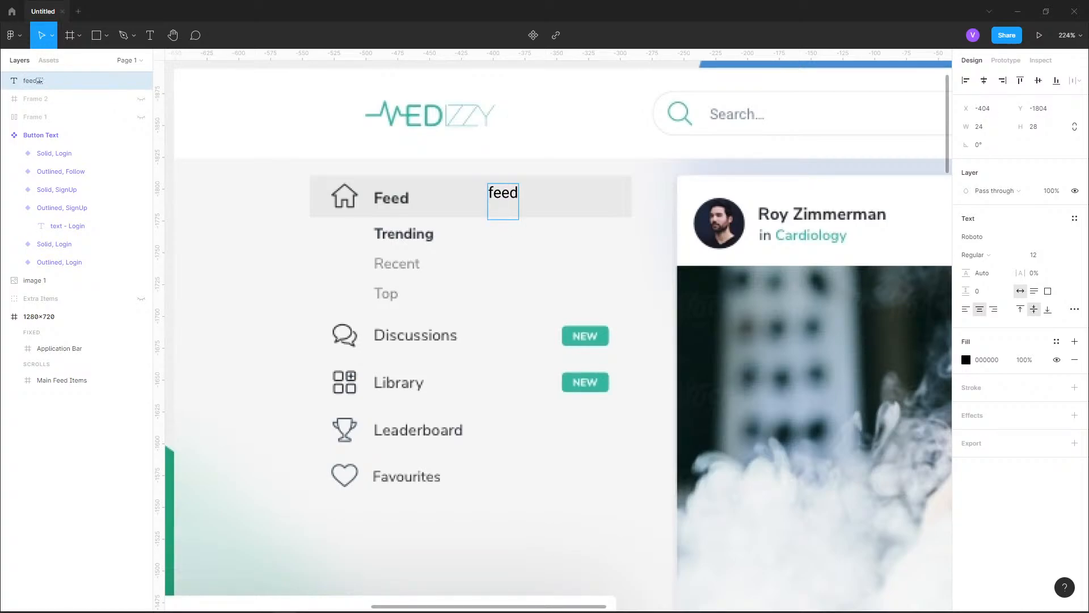
Left-align the menu text and enter "trending" as an indented second line
key(Escape)
double_click(502, 194)
text(trending)
key(Return)
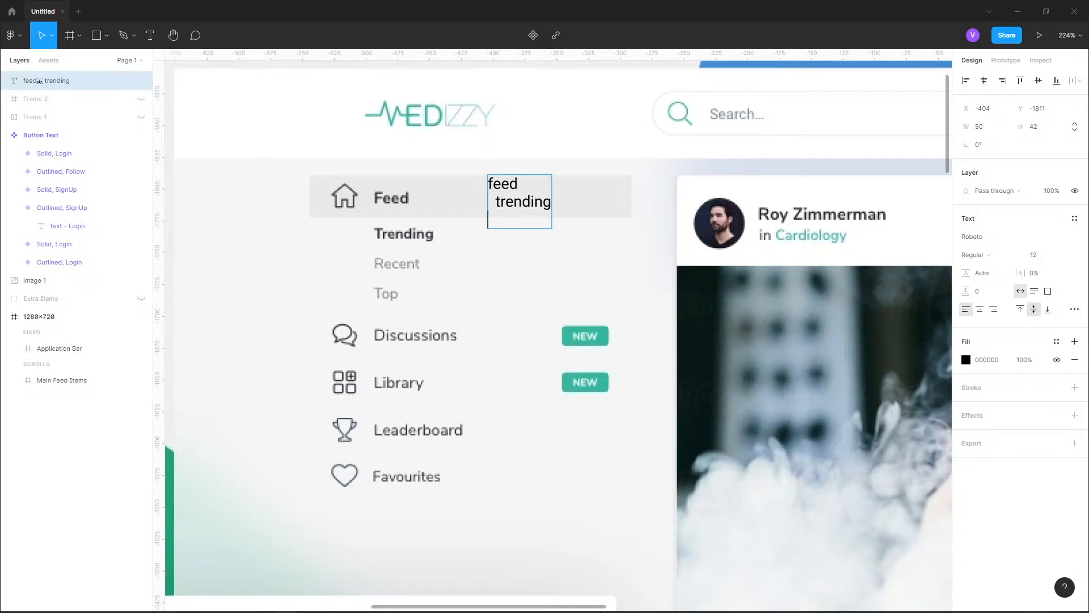
Add "recent" and "top" as indented lines under trending in the menu text
text(recent)
key(Return)
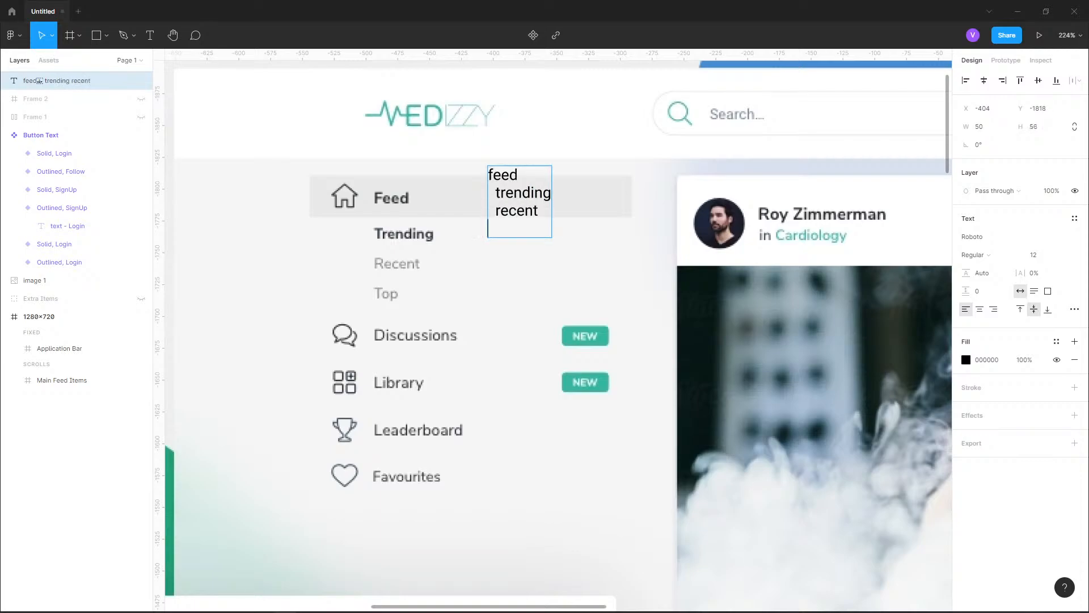
text(top)
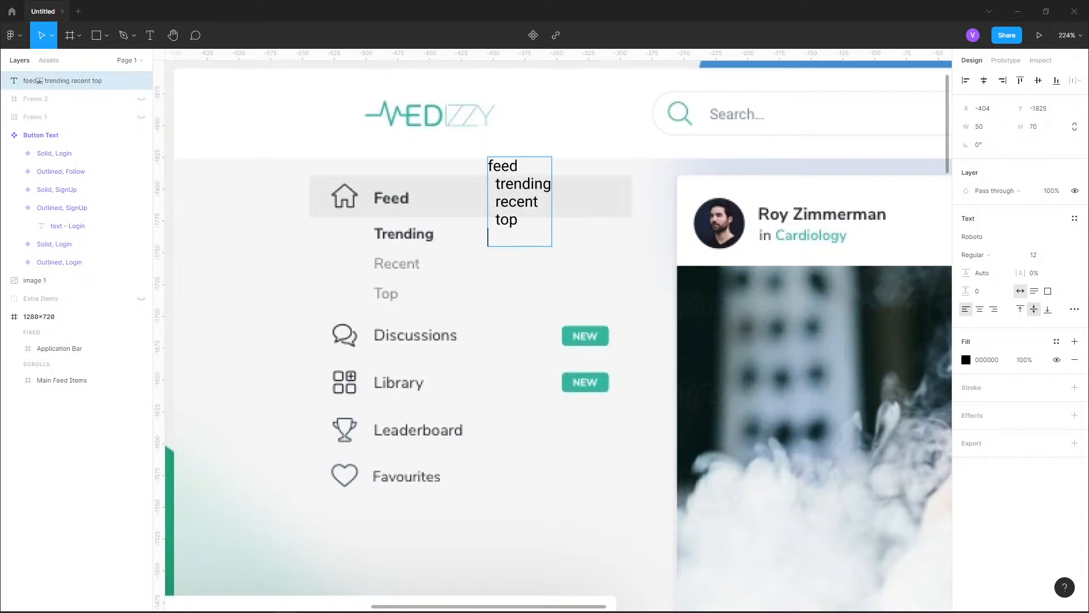
key(Return)
Complete the menu text with the unindented lines "discussions", "library", "leaderboard" and "favorites"
text(discussions)
key(Return)
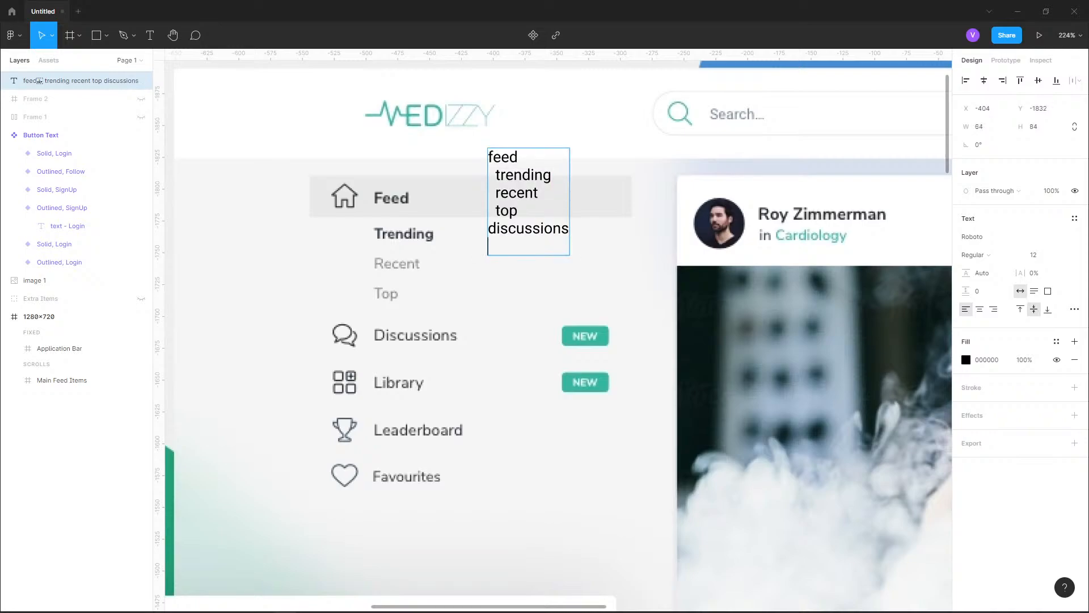
text(library)
key(Return)
text(leaderboard)
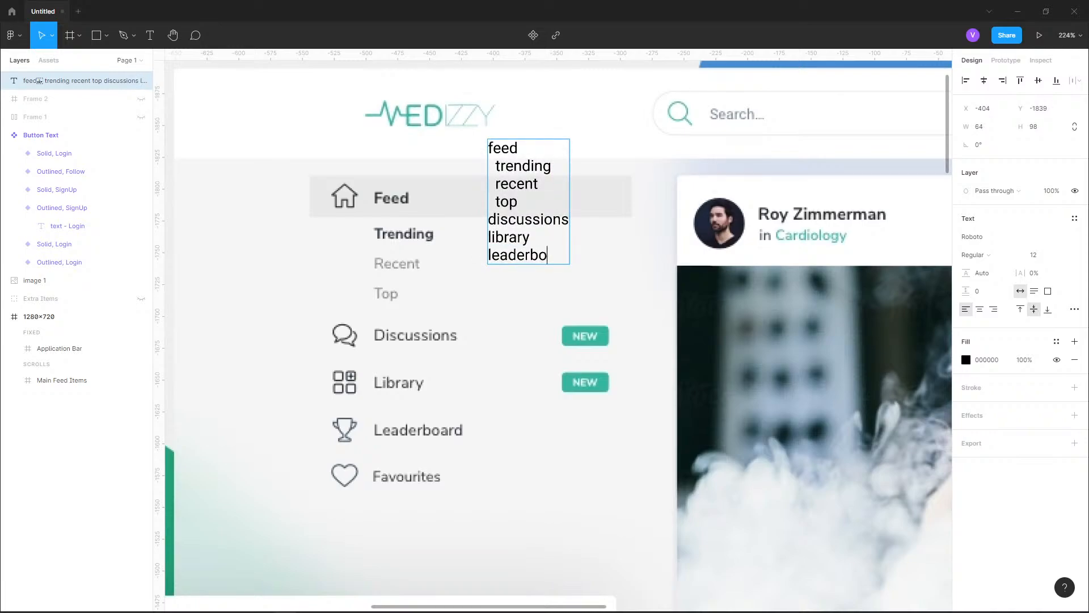
key(Return)
text(favorites)
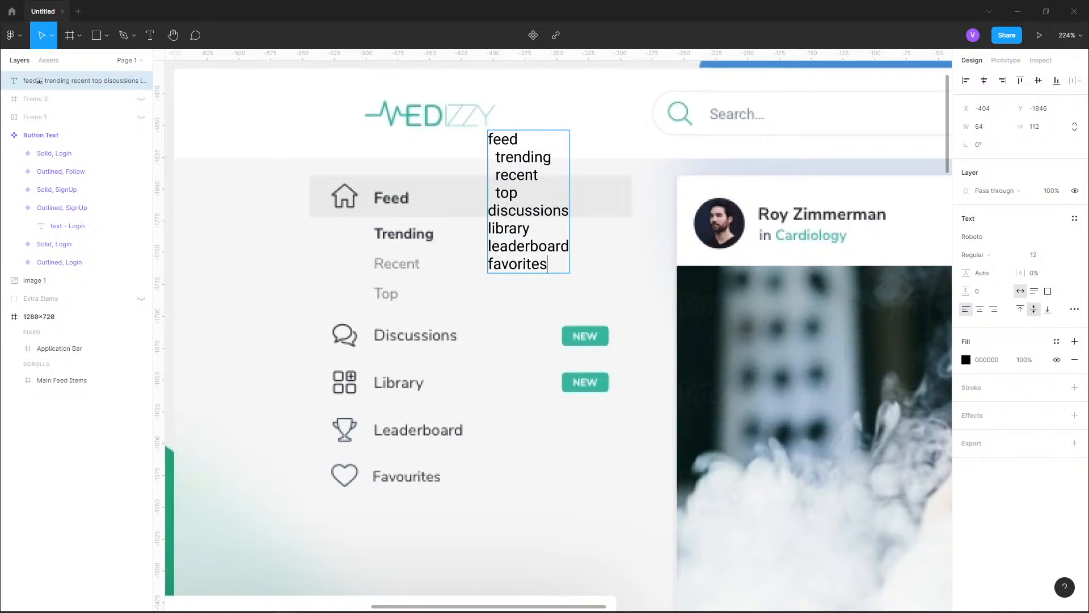
Move the menu text from the reference image to the empty canvas just left of the 1280×720 frame and deselect it
scroll(307, 215, down, 5)
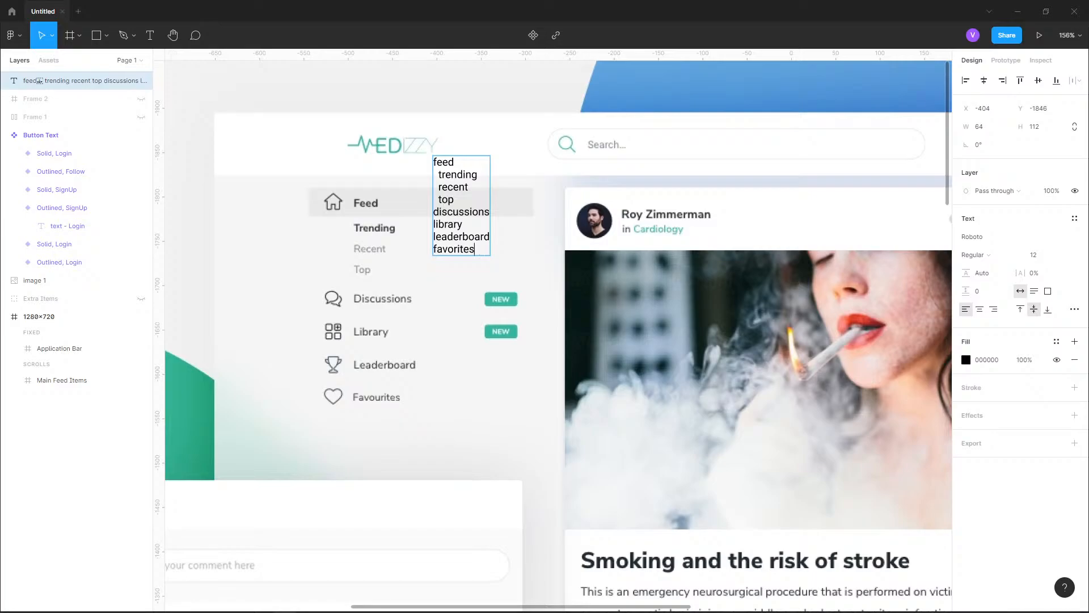
scroll(390, 241, down, 5)
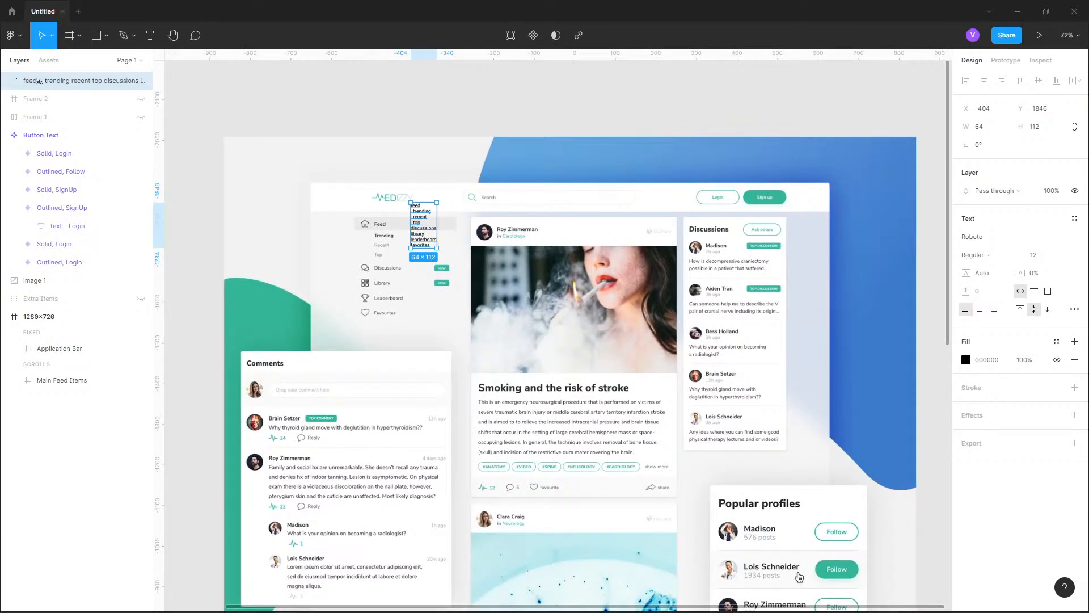
scroll(423, 250, right, 5)
drag(423, 227, 317, 382)
scroll(341, 340, left, 3)
scroll(247, 381, left, 3)
drag(246, 380, 253, 140)
scroll(372, 340, down, 2)
scroll(372, 340, down, 2)
scroll(373, 330, up, 4)
scroll(336, 329, right, 1)
scroll(336, 330, left, 2)
key(alt)
scroll(377, 331, down, 6)
scroll(378, 331, down, 9)
scroll(253, 139, up, 3)
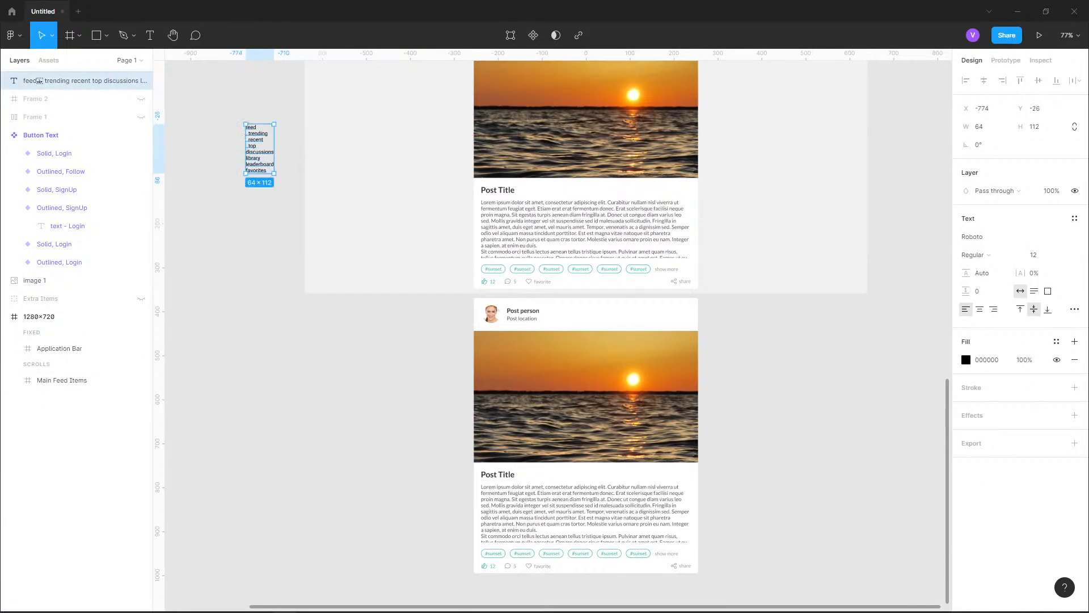
scroll(248, 368, up, 1)
key(Escape)
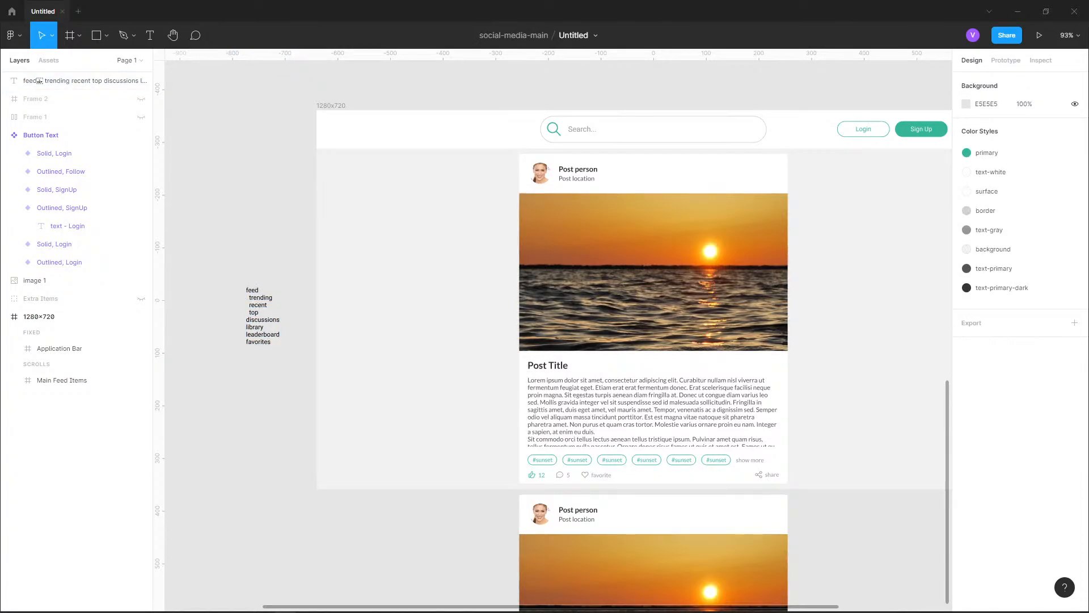
Draw a frame about 252×327 in the empty area beside the first post card, within the 1280×720 frame
click(79, 35)
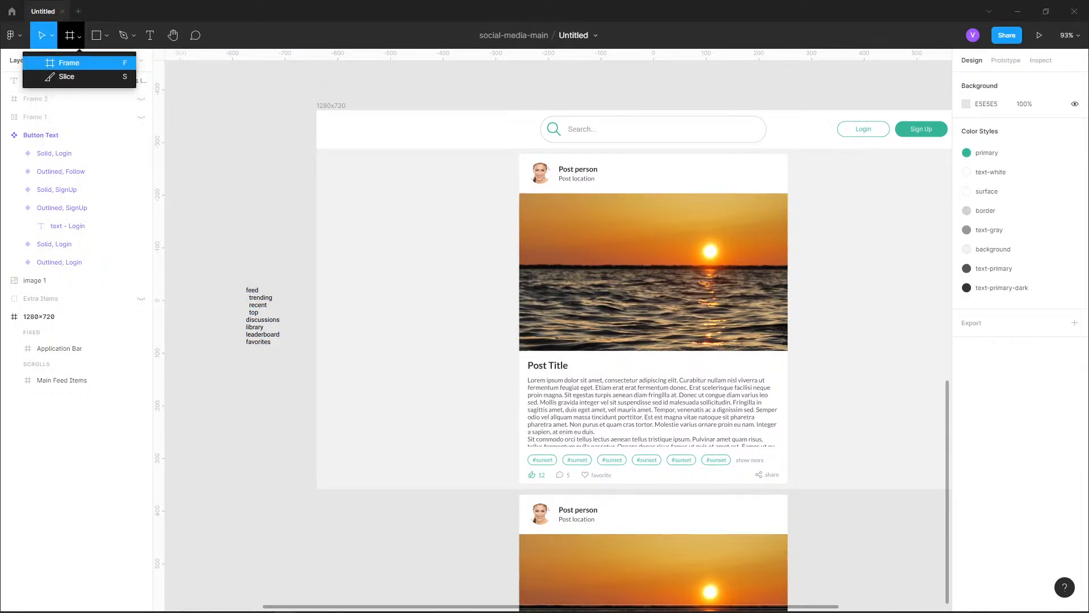
click(69, 62)
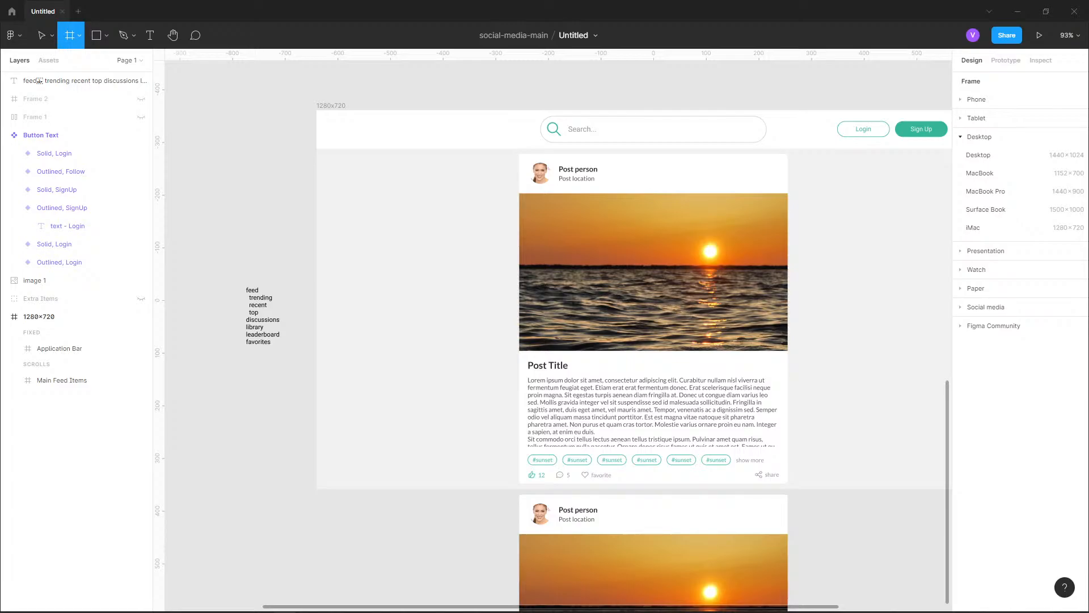
drag(508, 155, 375, 327)
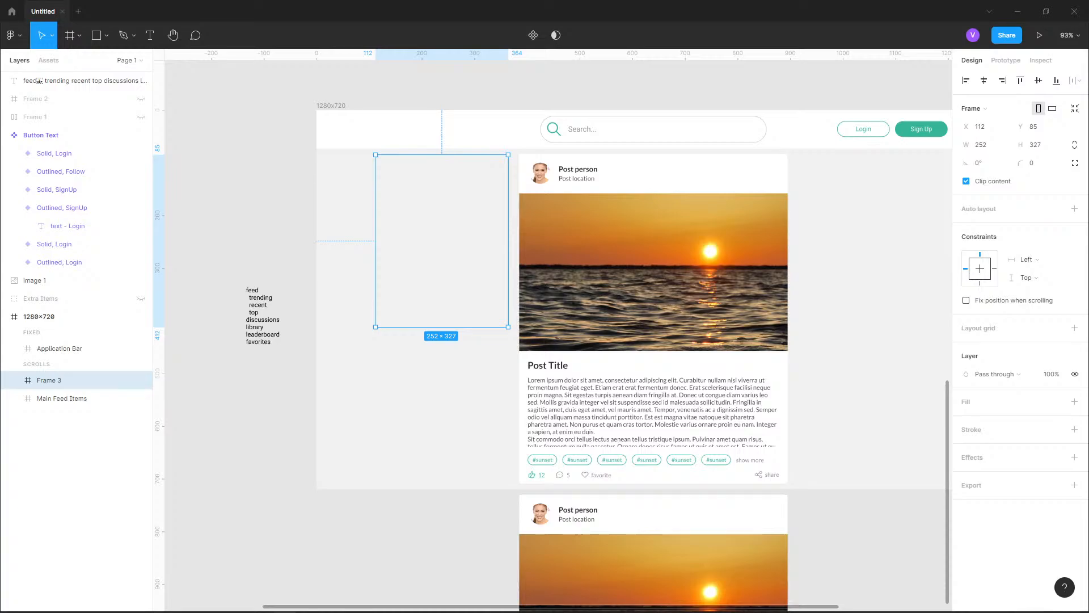
Check the new frame's gap to the post card and set the frame's X position to 120
key(alt)
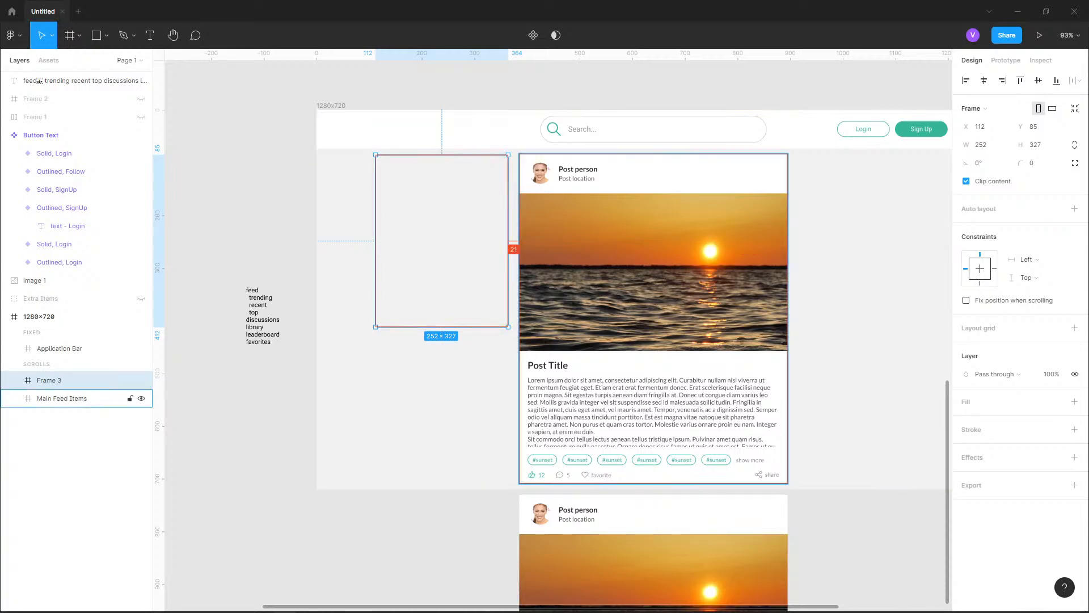
key(Right)
key(alt)
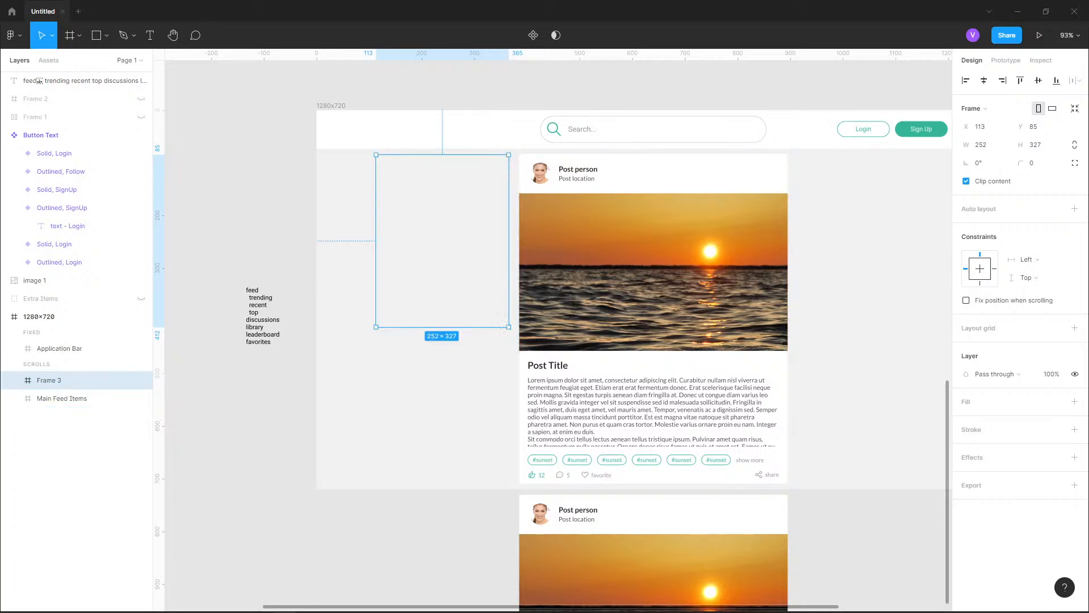
key(alt)
click(982, 126)
text(120)
key(Return)
key(alt)
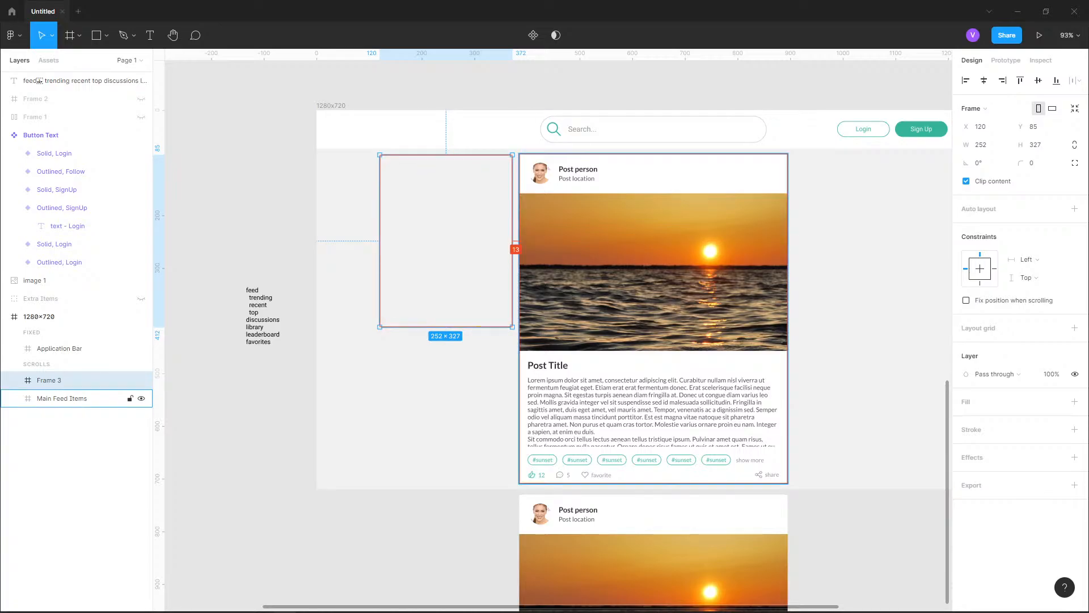
Narrow the new frame to about 245 wide by pulling in the edge facing the post card
scroll(542, 238, up, 5)
key(alt)
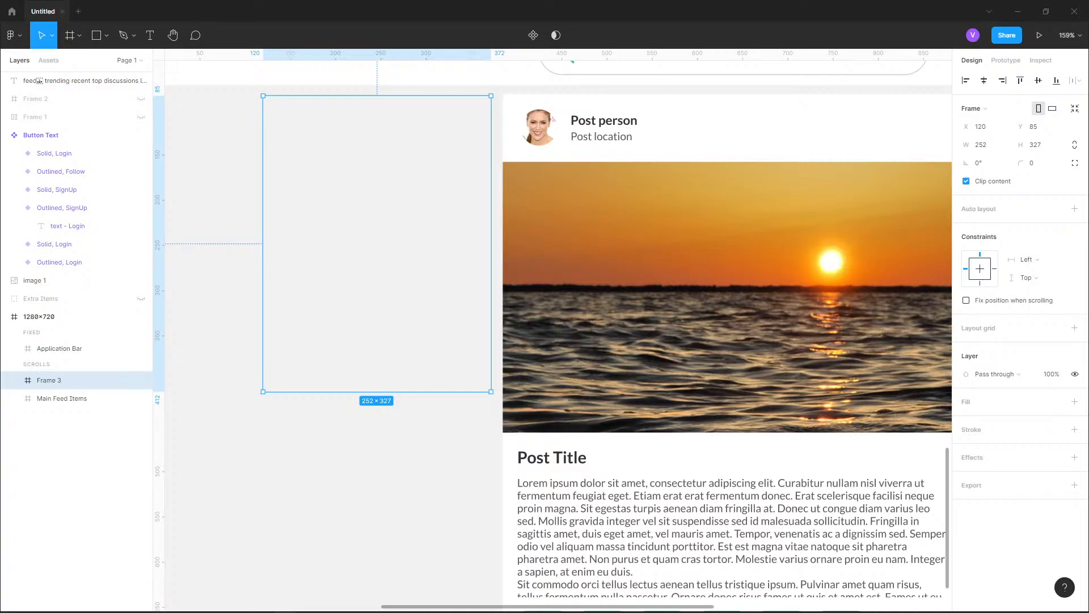
drag(491, 244, 485, 244)
key(alt)
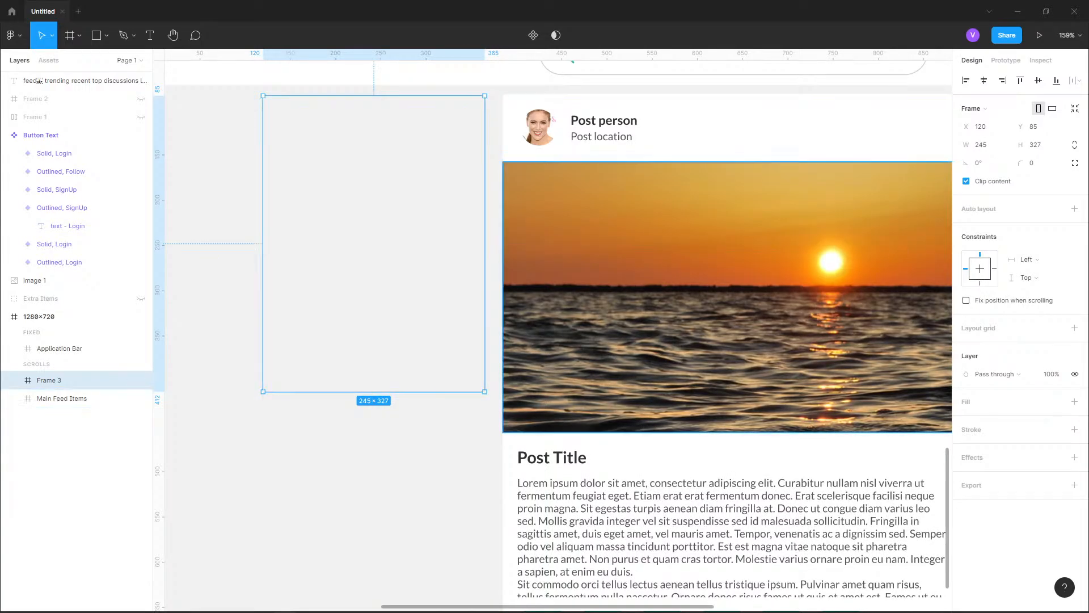
scroll(524, 170, down, 3)
Move the new frame up to Y 83 so its upper edge aligns with the Main Feed Items frame
click(673, 317)
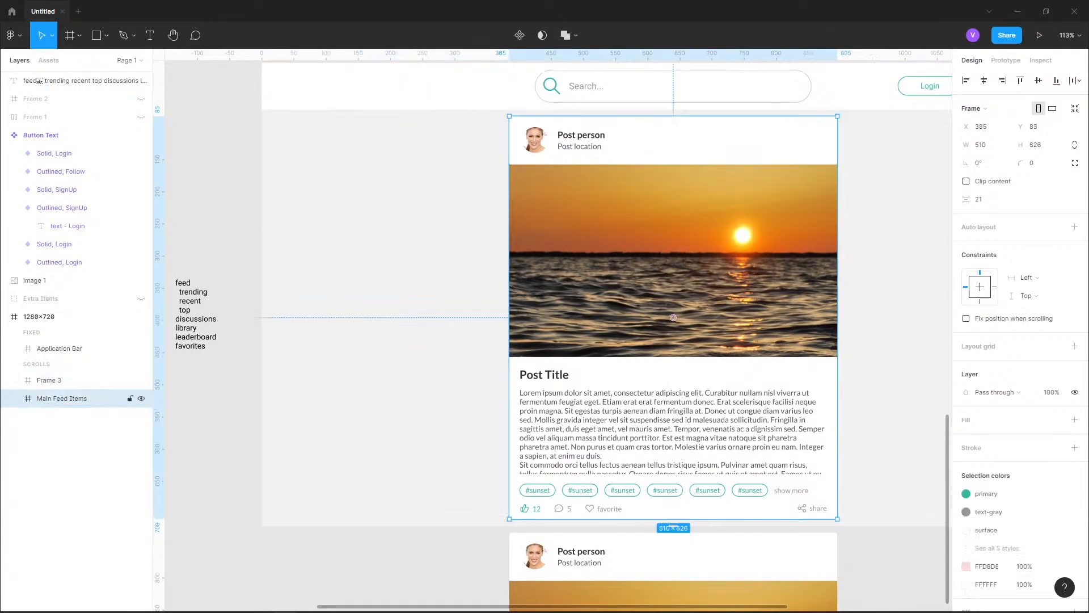
click(417, 222)
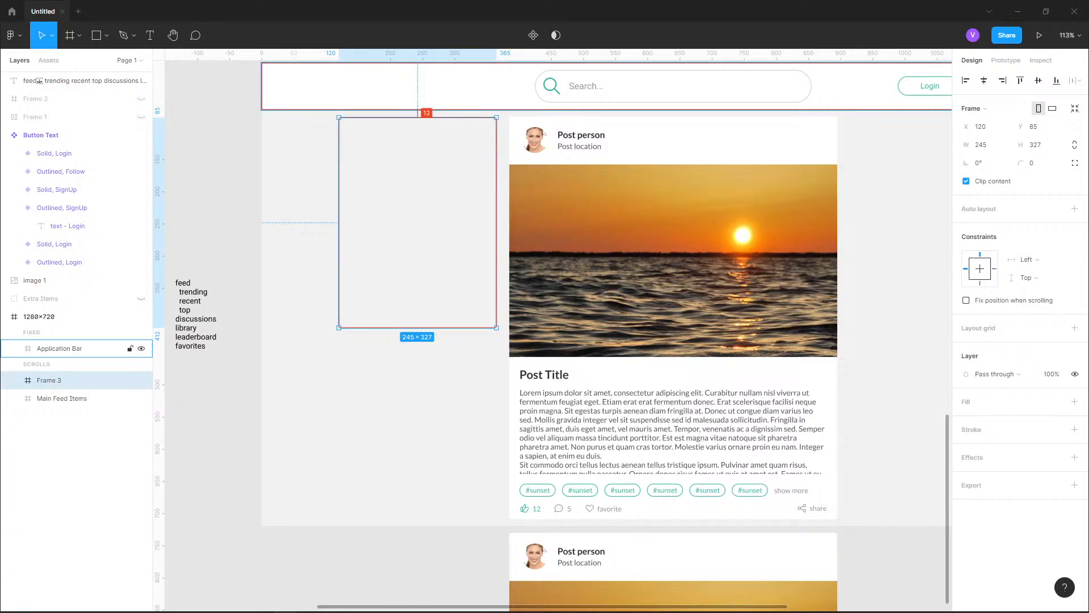
key(Up)
key(Up)
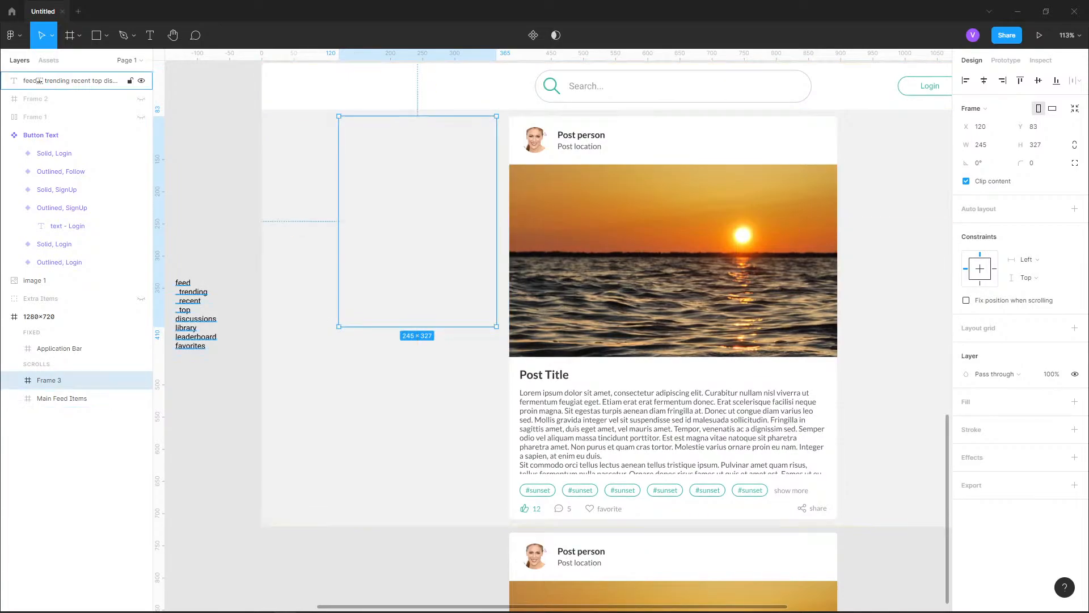
Rename the new frame as Navigation
key(Escape)
click(49, 380)
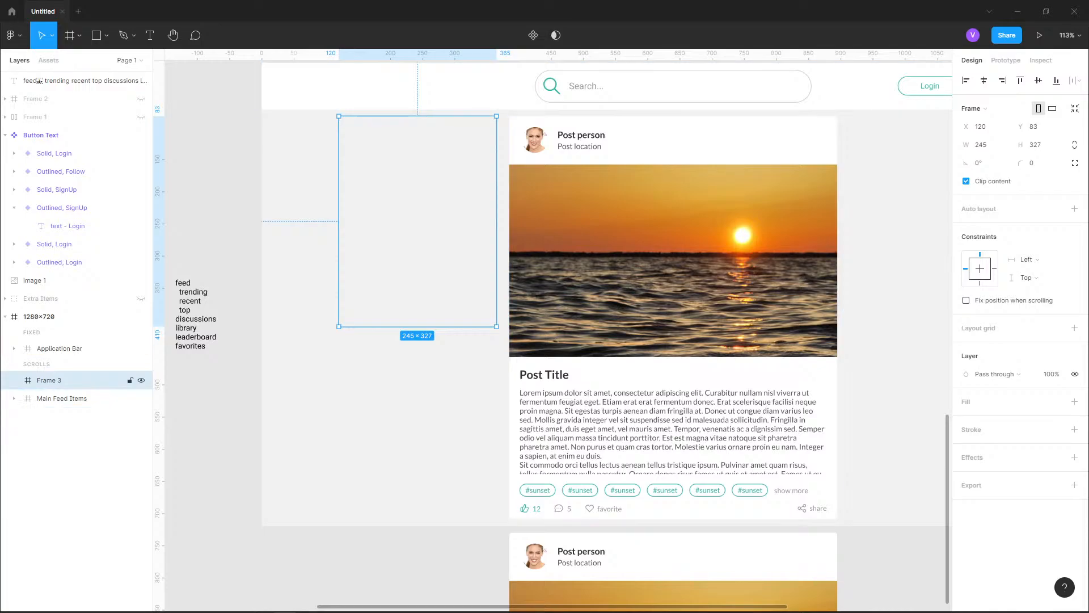
double_click(49, 380)
text(Nab)
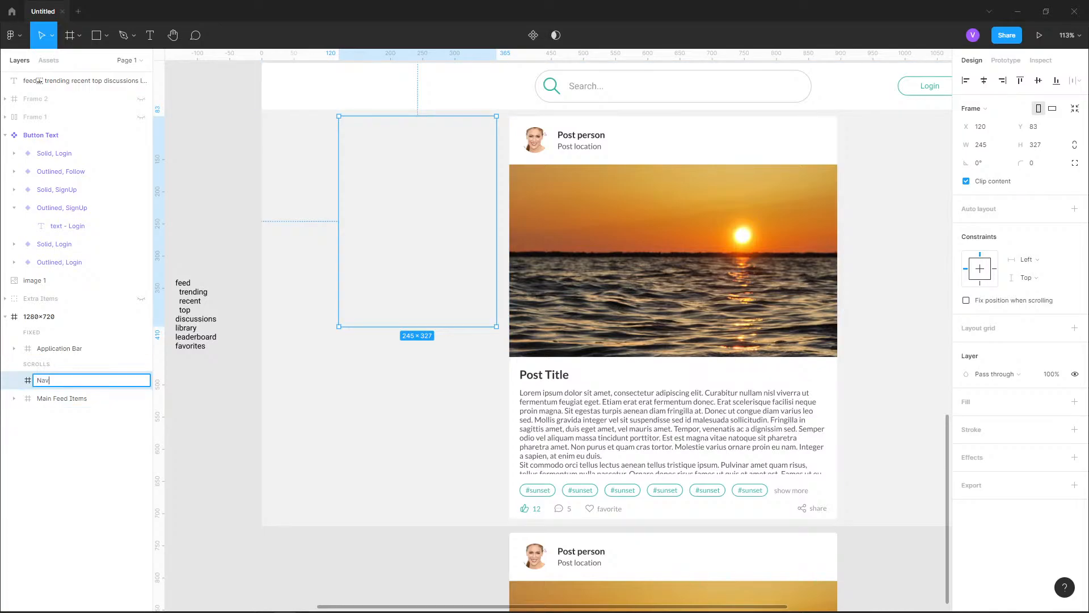
text(igation)
key(Return)
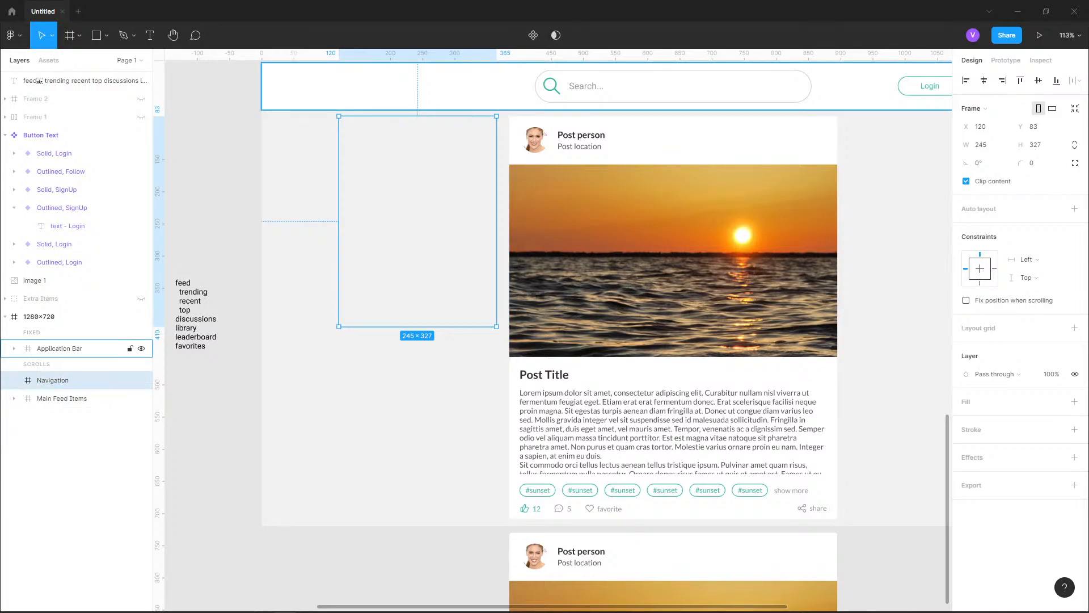
Fill the Navigation frame with the surface color style
drag(409, 272, 390, 319)
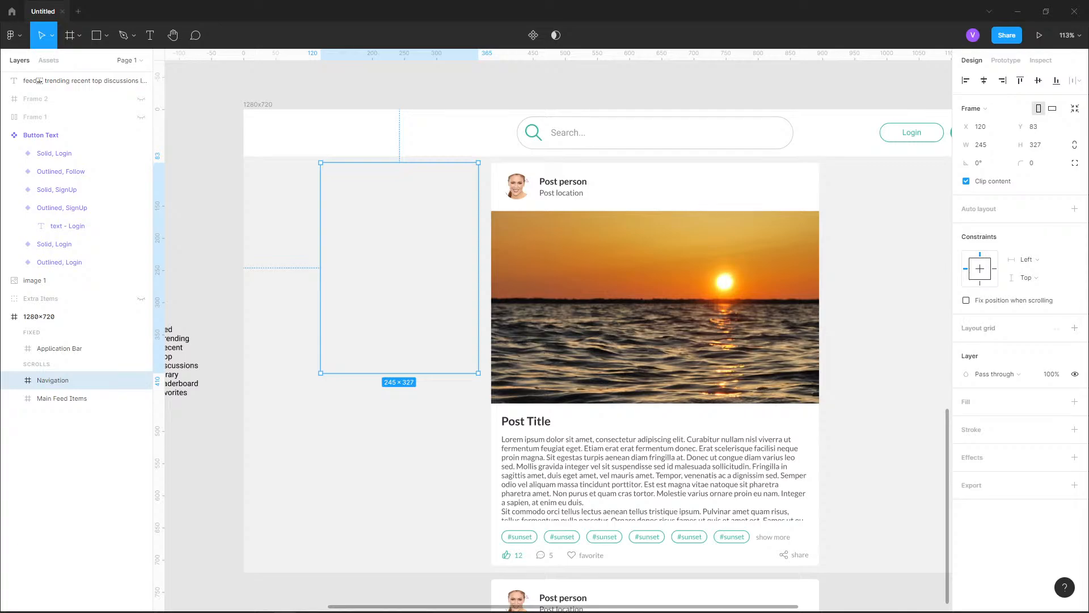
click(1057, 401)
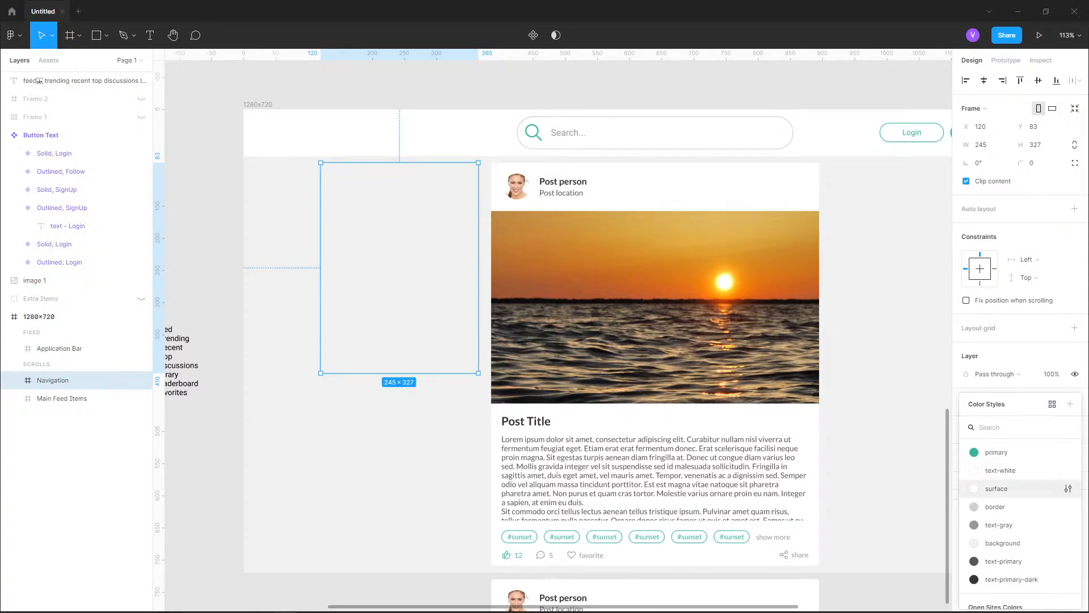
click(997, 488)
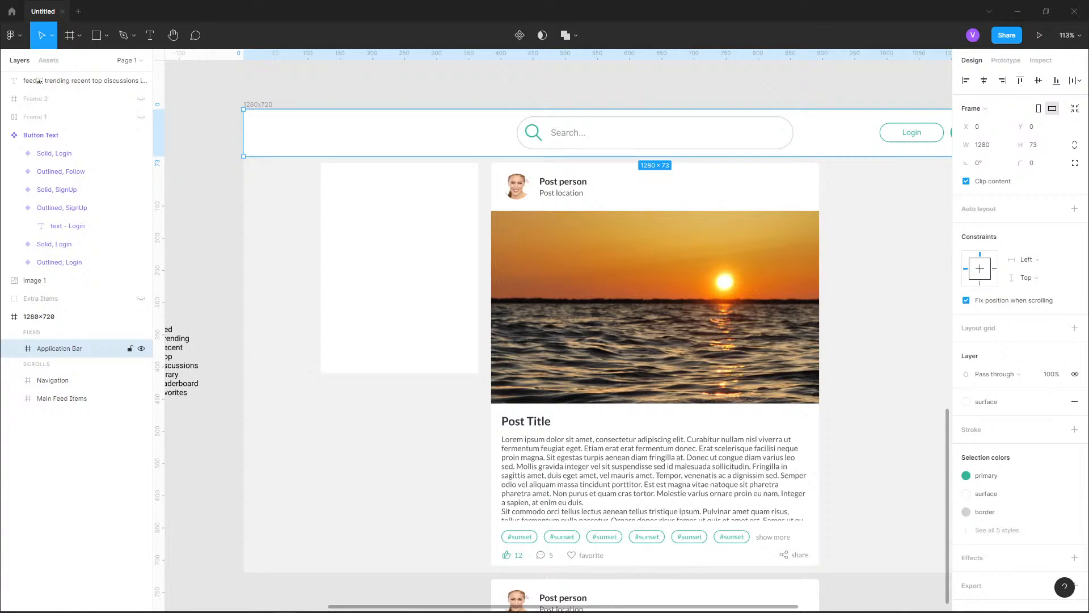
Check the Main Card frame's corner radius and set the Navigation frame's corner radius to 4 to match
click(61, 381)
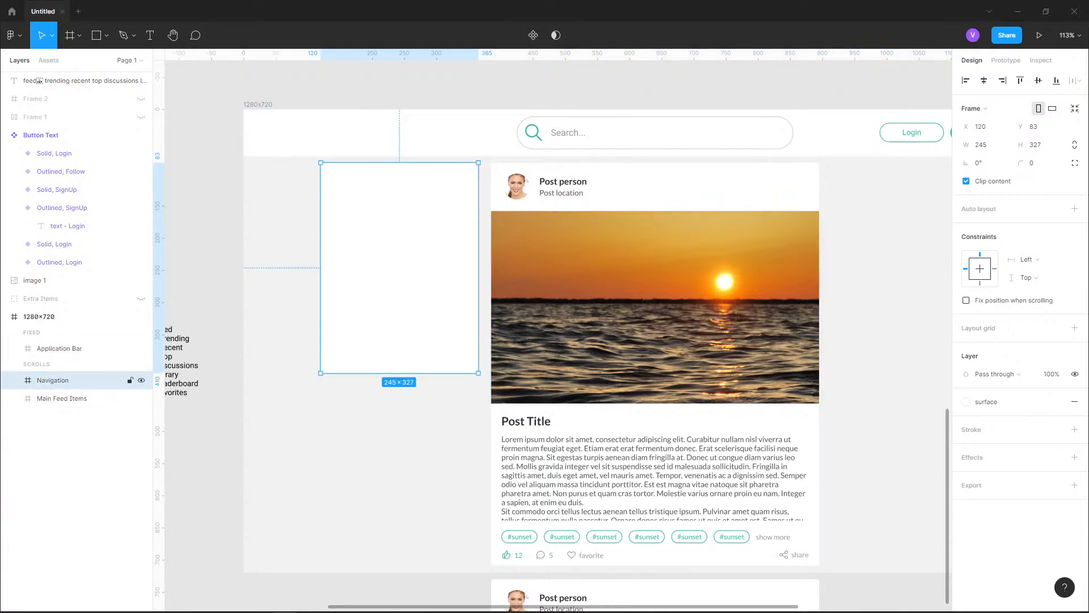
click(62, 398)
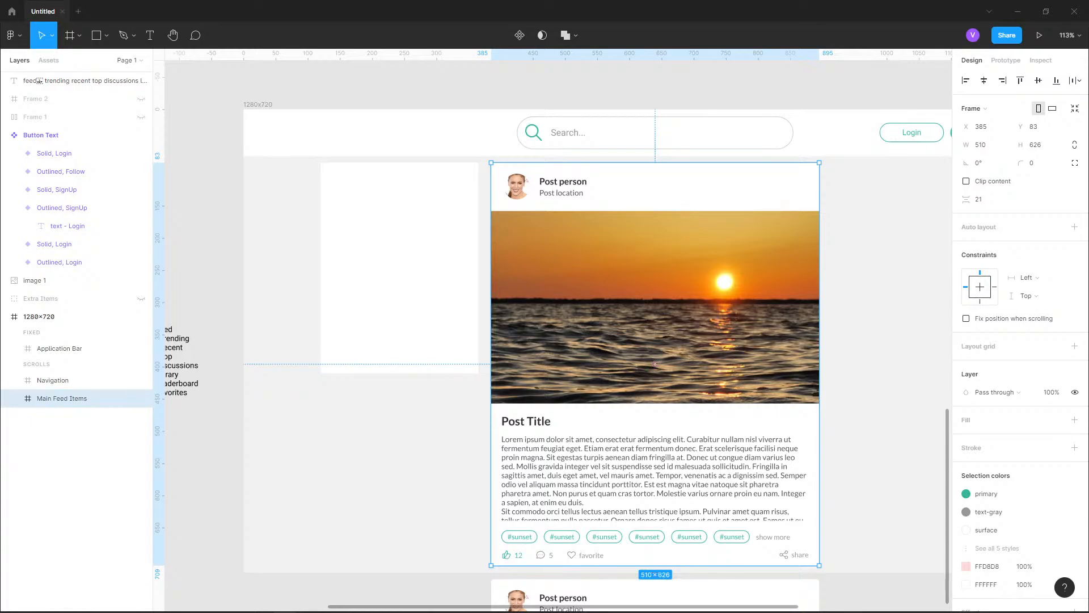
scroll(727, 489, up, 5)
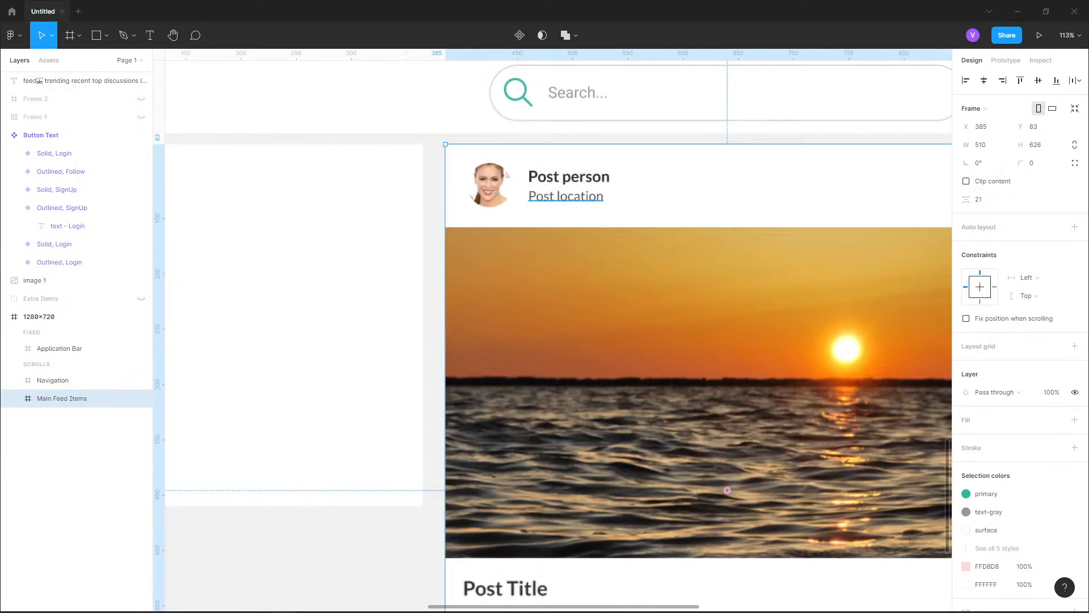
click(20, 398)
click(65, 416)
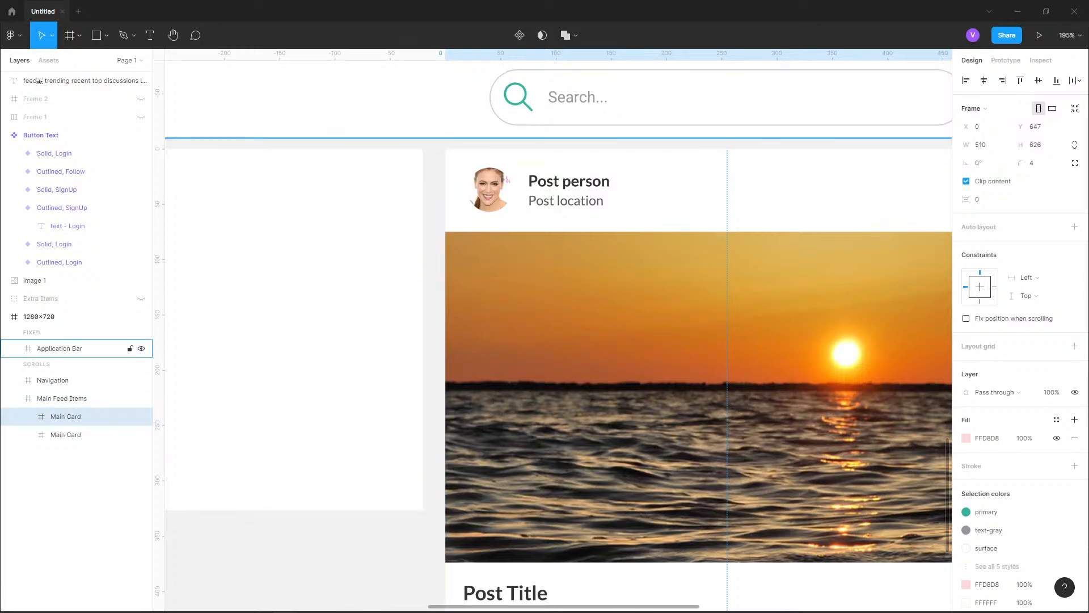
scroll(805, 171, down, 4)
scroll(560, 195, up, 4)
click(560, 239)
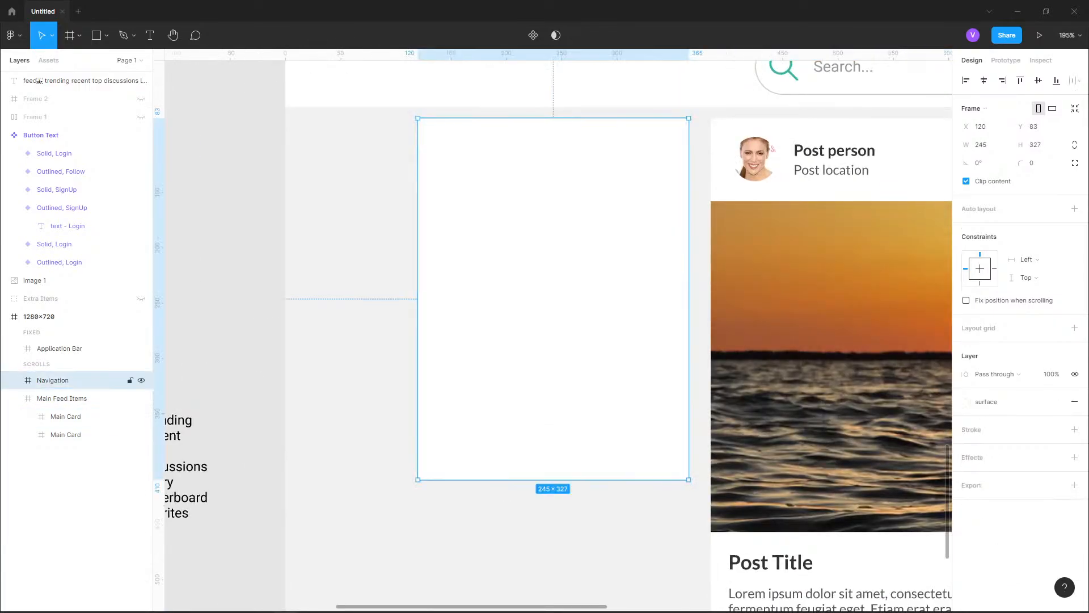
click(1036, 163)
text(4)
key(Return)
Compare with the reference menu, remove the Navigation frame's fill and set its corner radius back to 0
scroll(495, 453, down, 9)
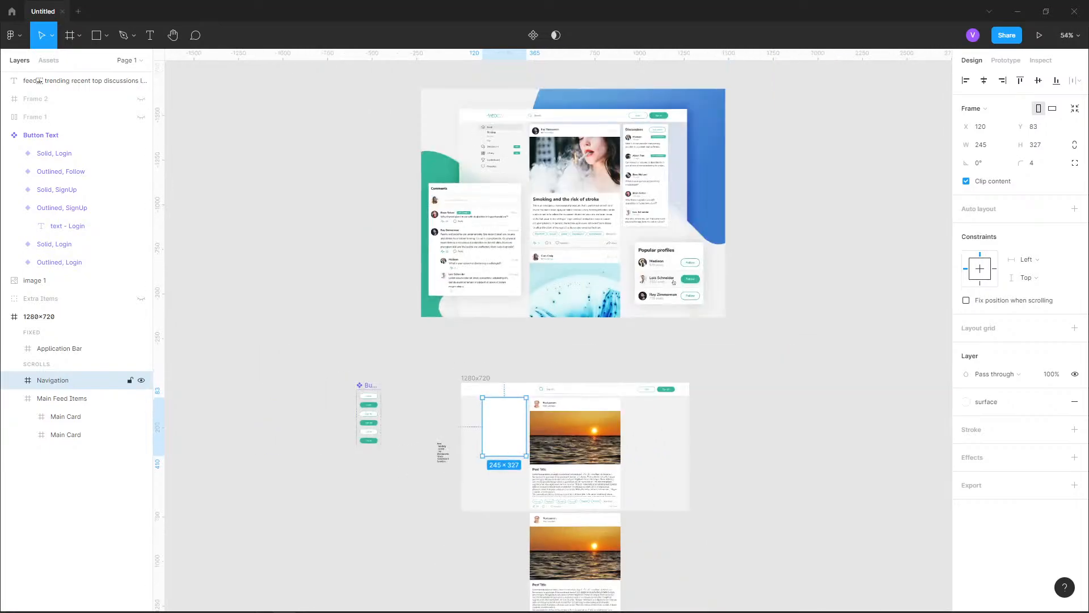
scroll(498, 123, up, 6)
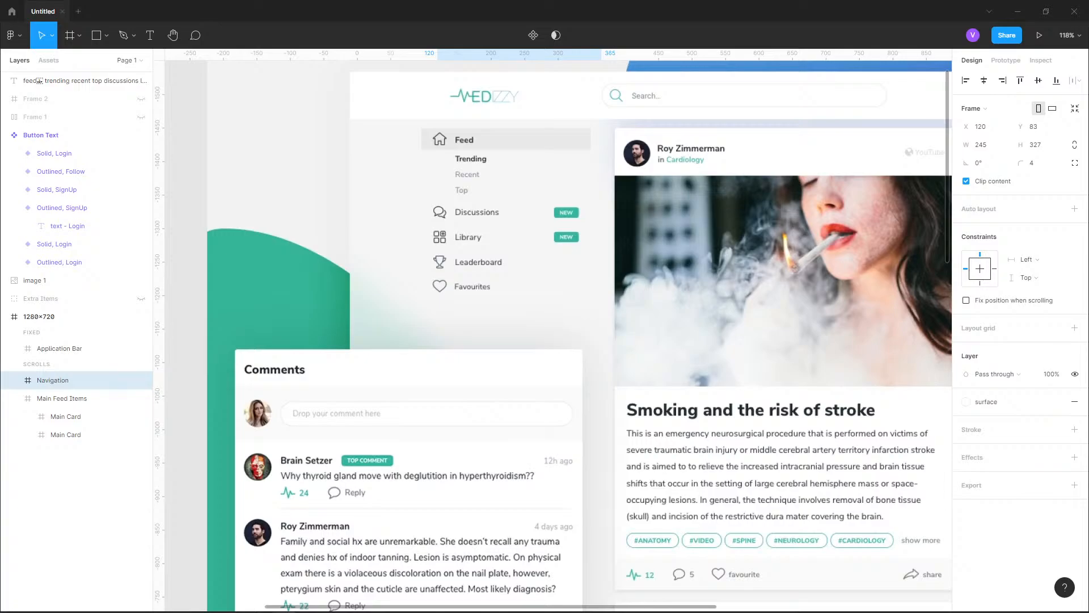
scroll(453, 340, down, 5)
scroll(454, 340, up, 6)
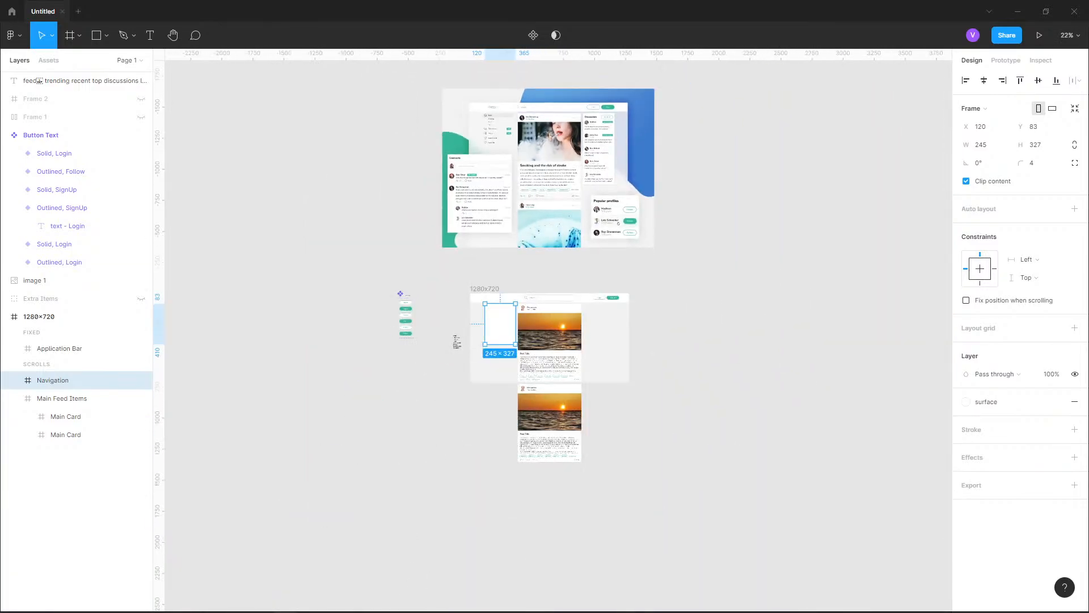
scroll(503, 335, up, 4)
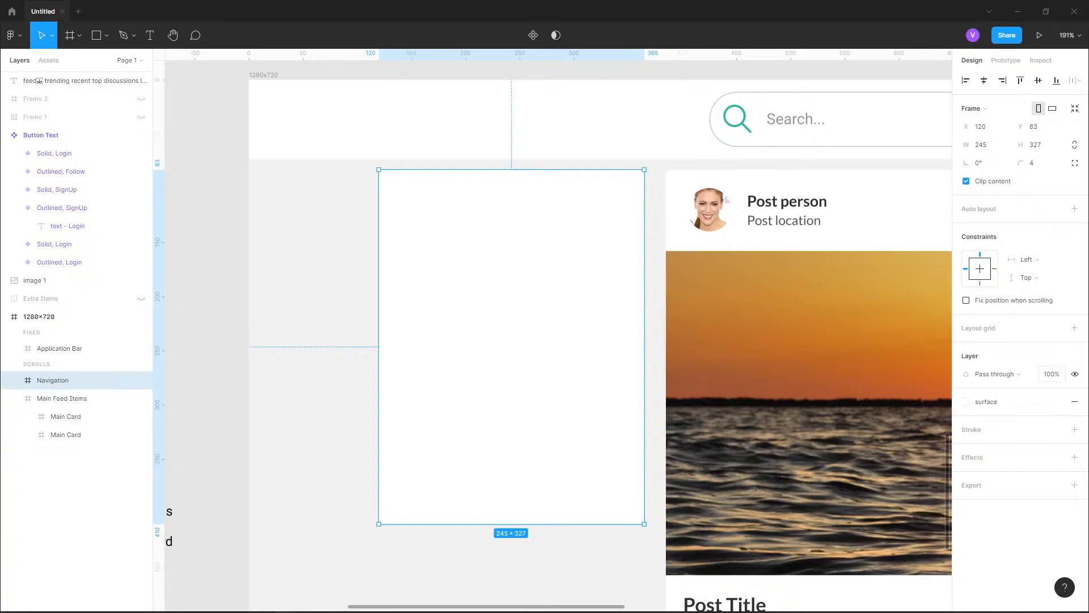
click(1074, 401)
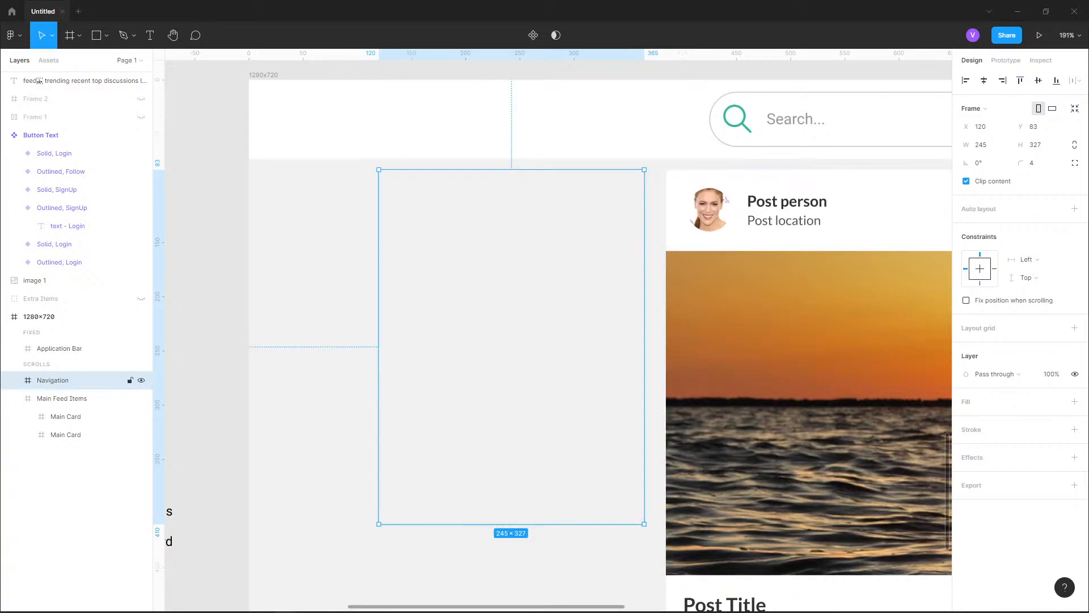
click(1037, 162)
text(0)
key(Return)
Add the text "Feed" inside the Navigation frame, about 24 px from its left edge and 23 px from its top edge
click(150, 36)
click(458, 230)
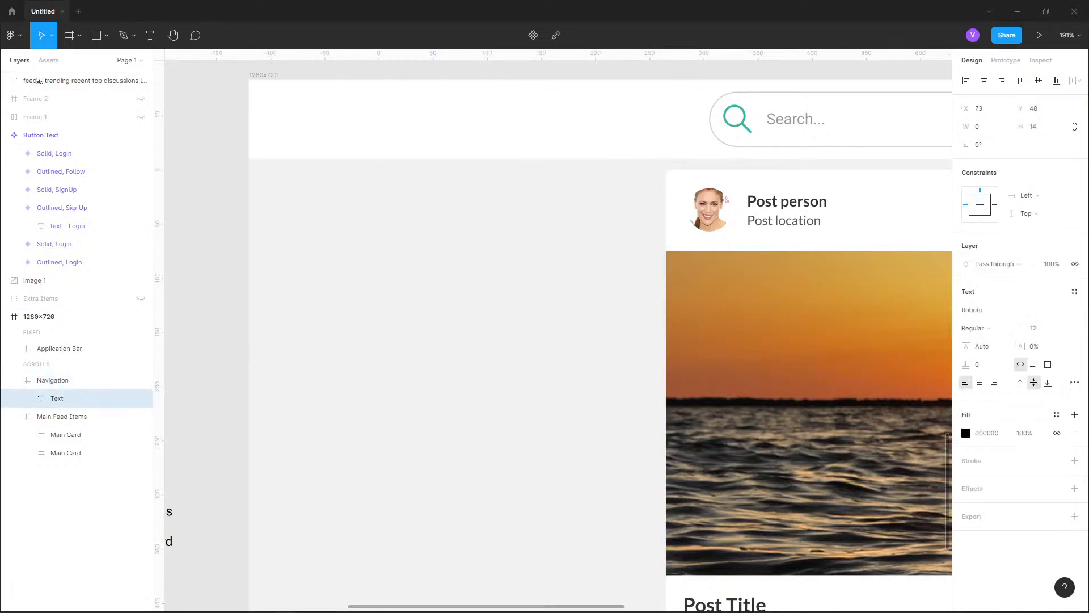
scroll(488, 223, down, 1)
scroll(494, 224, down, 1)
drag(489, 223, 541, 178)
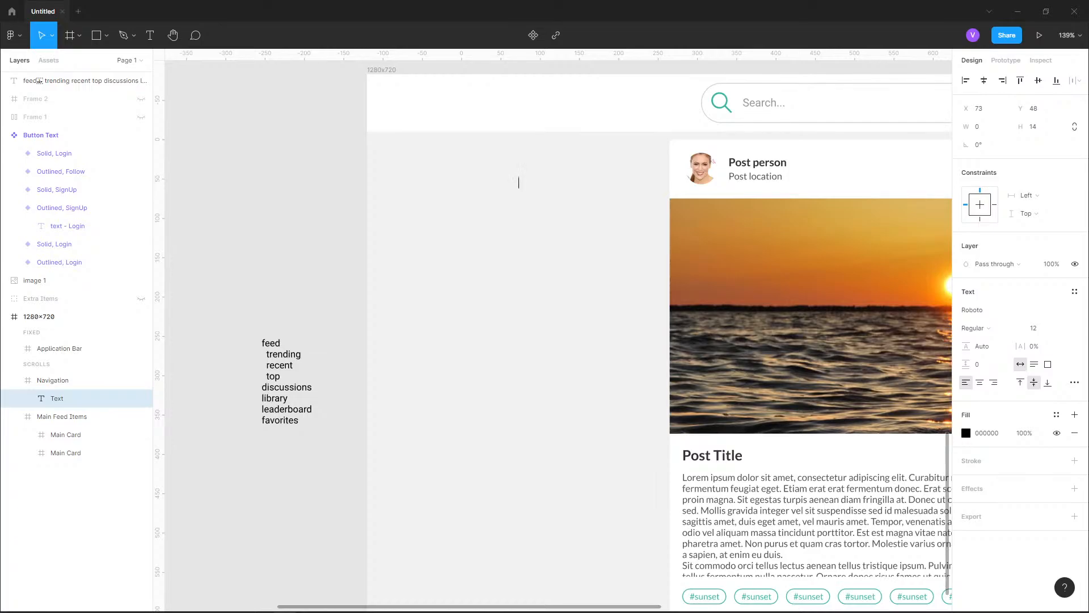
scroll(519, 182, up, 1)
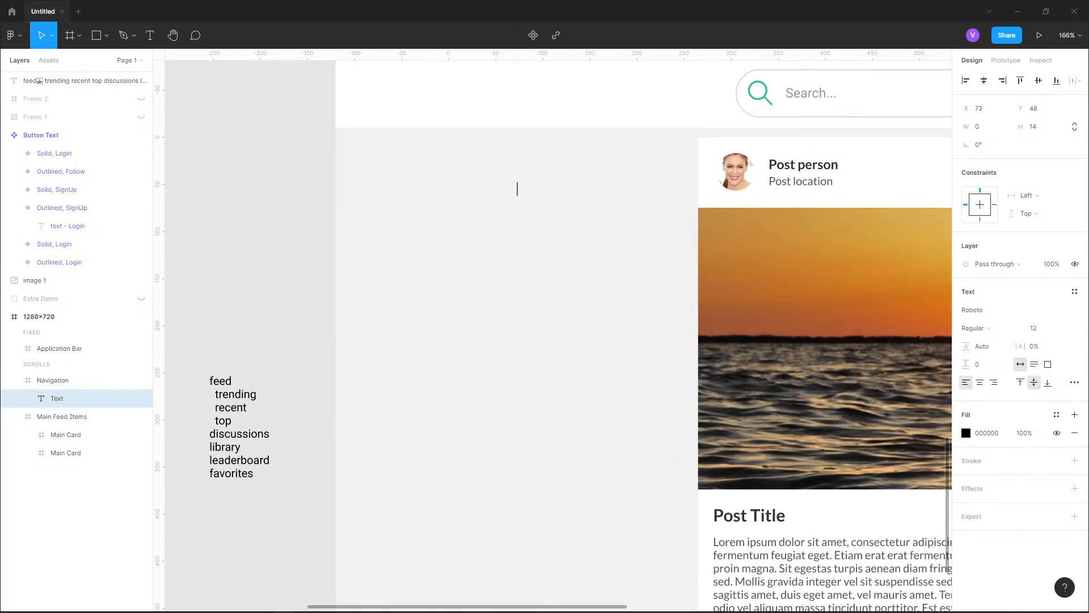
text(Feed)
key(Escape)
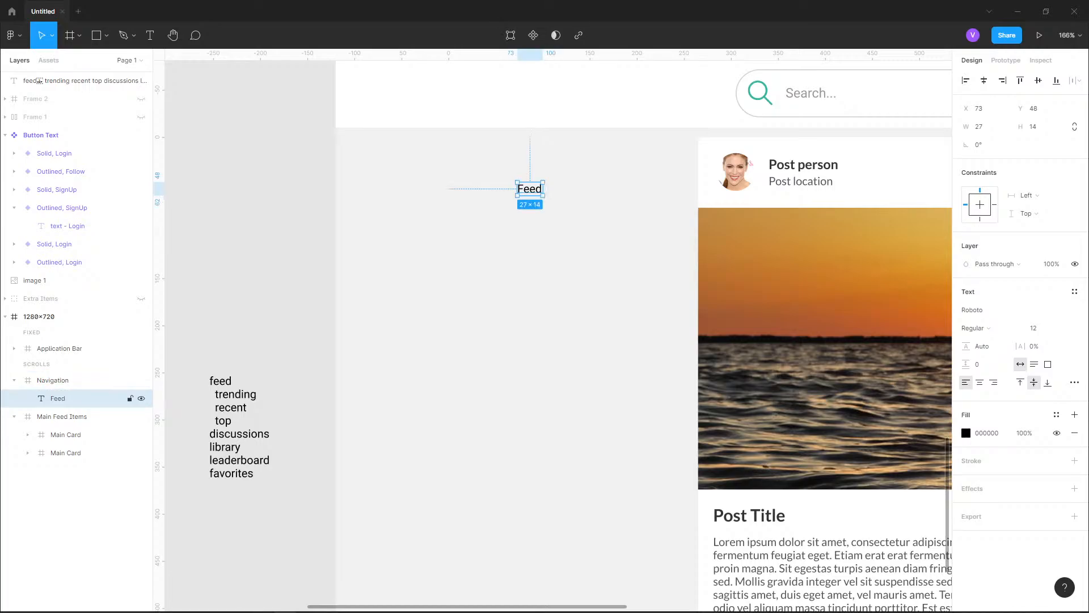
drag(530, 189, 483, 165)
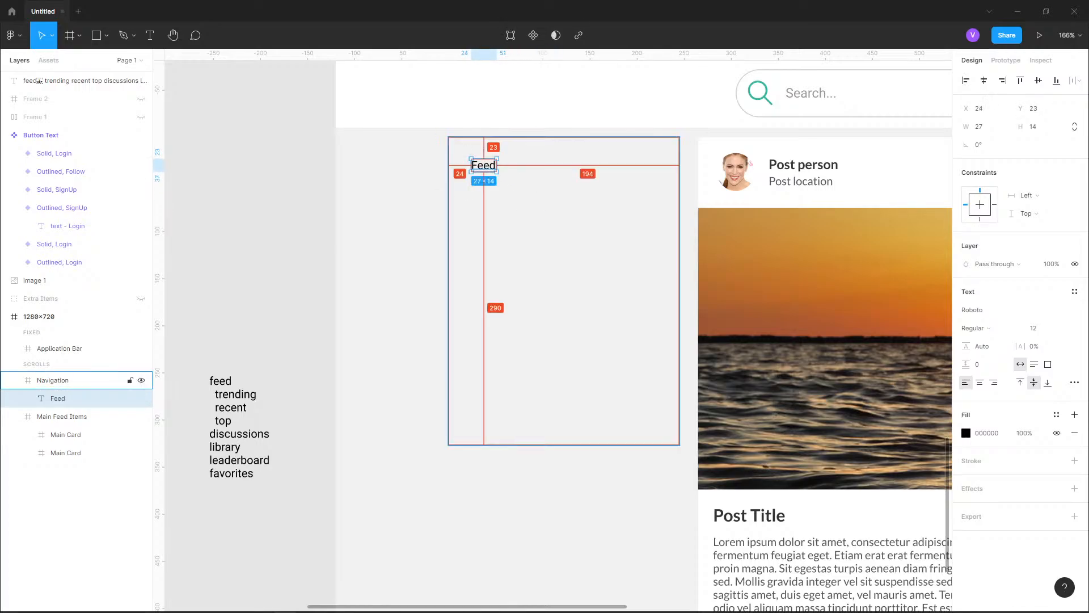
Give the Navigation frame a 1 px inside stroke in red FF0000
click(530, 227)
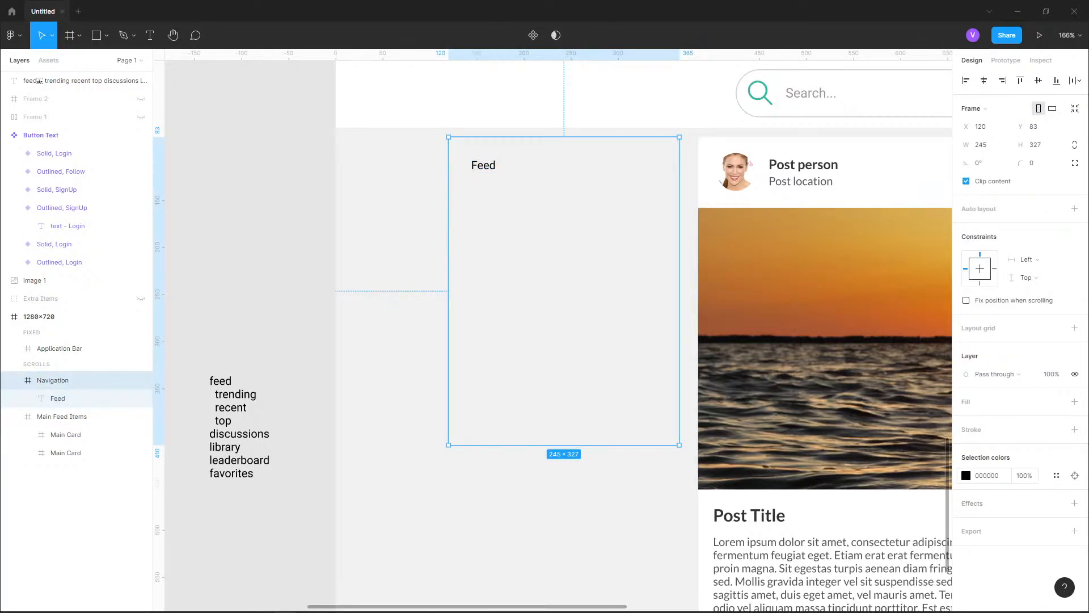
click(1075, 429)
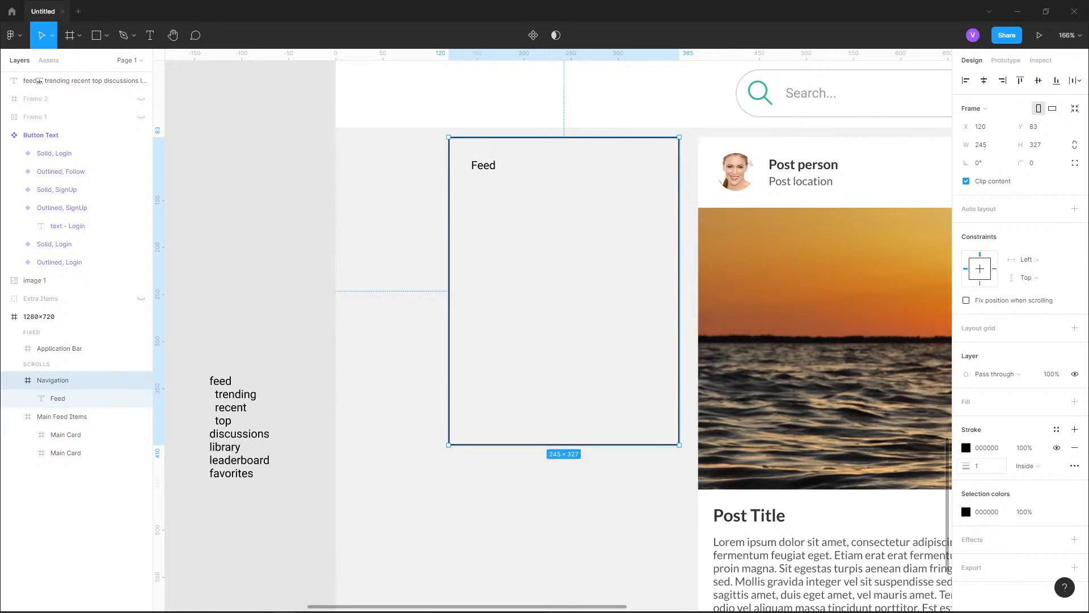
click(966, 447)
drag(905, 405, 953, 326)
click(941, 315)
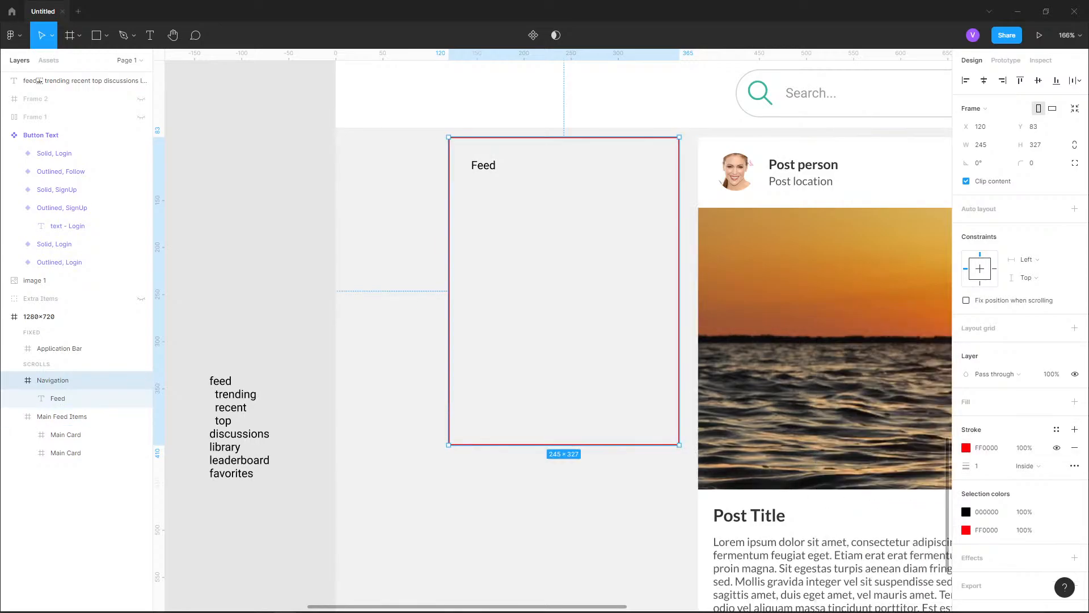
Compare the font settings of the Feed text with those of the Post person text in the card's info bar
scroll(496, 145, up, 3)
double_click(473, 182)
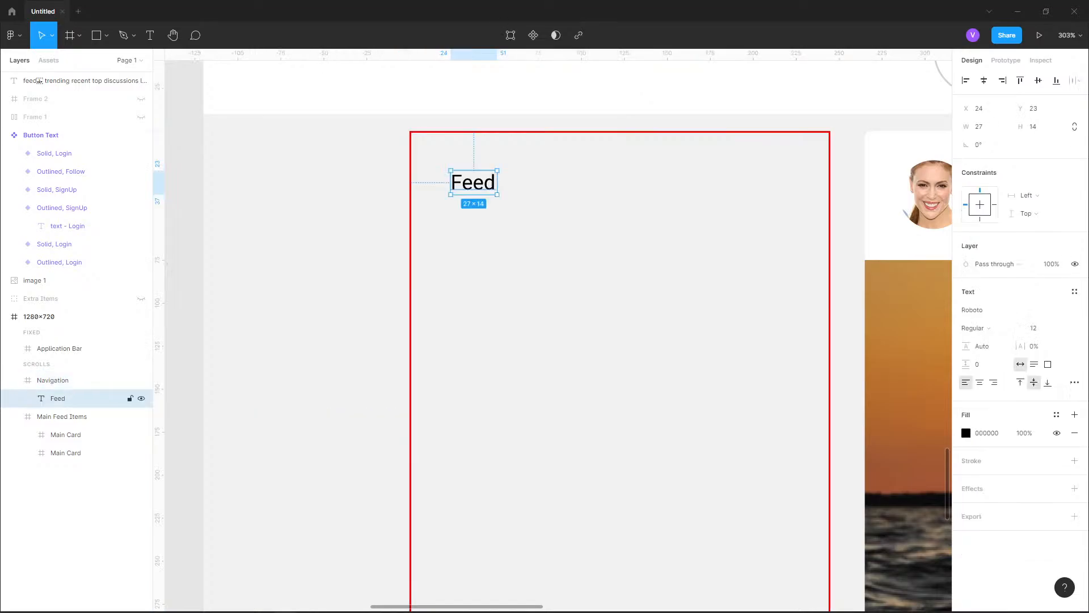
scroll(458, 219, down, 4)
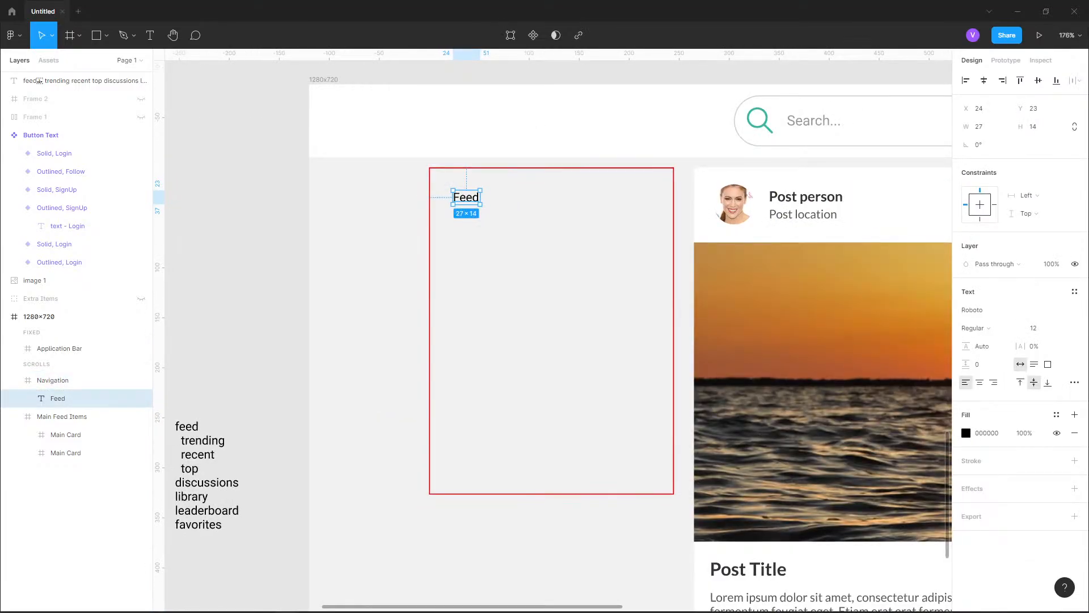
scroll(836, 196, up, 3)
click(836, 196)
double_click(836, 197)
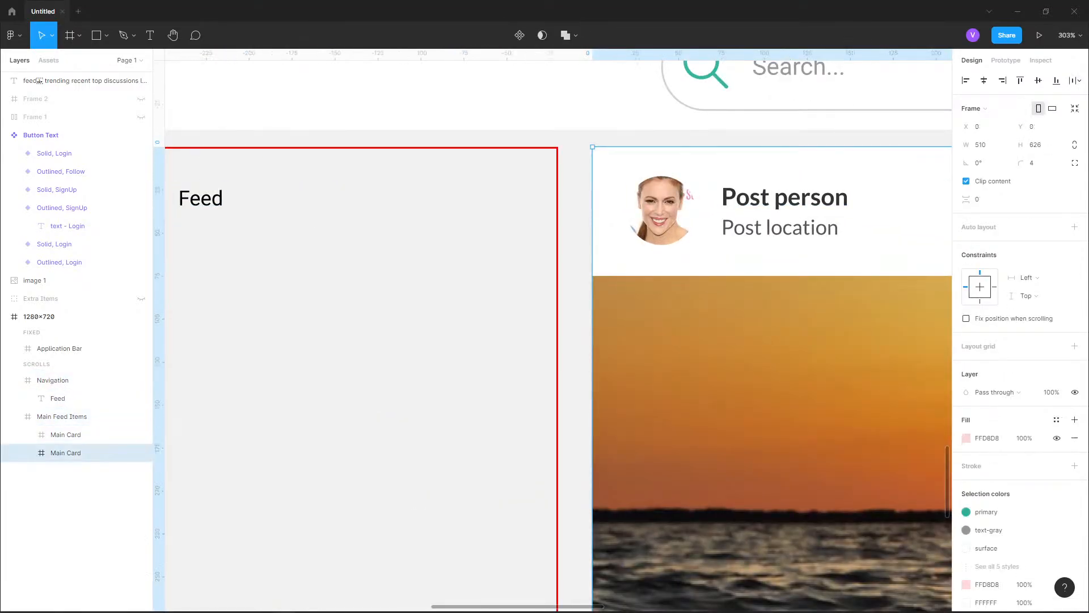
double_click(836, 196)
double_click(836, 196)
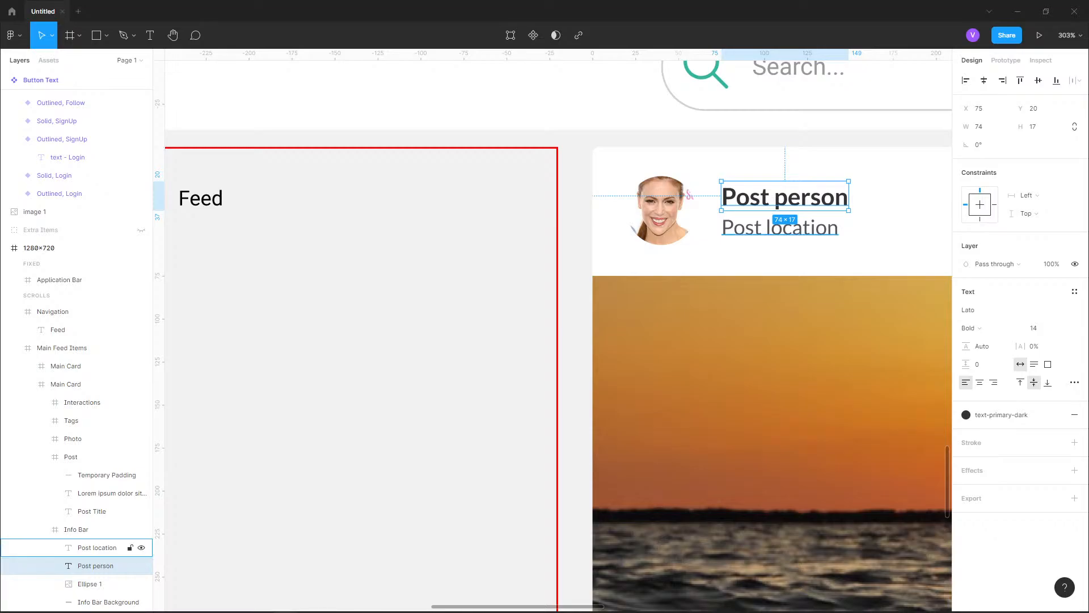
scroll(897, 213, down, 4)
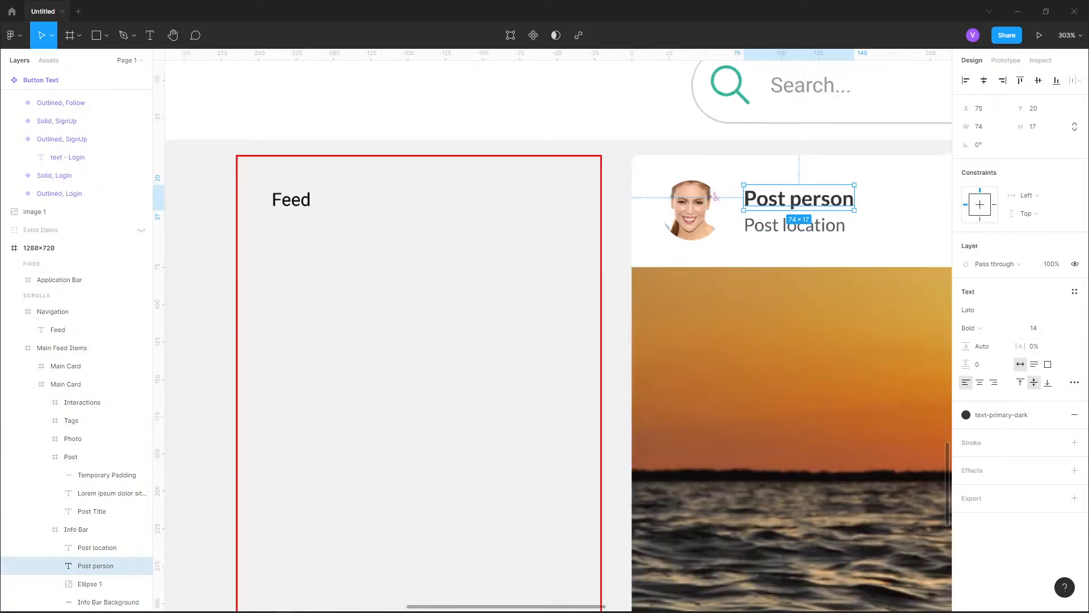
Set the Feed text's font size to 14 in the Navigation frame
scroll(541, 203, up, 4)
double_click(586, 208)
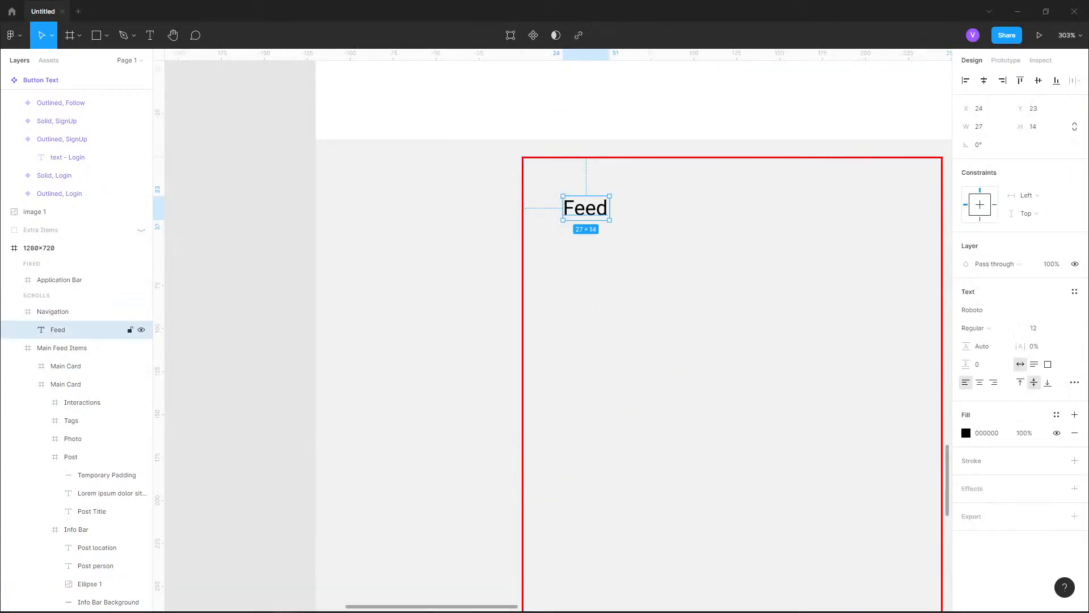
click(1038, 328)
text(14)
key(Return)
scroll(378, 278, down, 5)
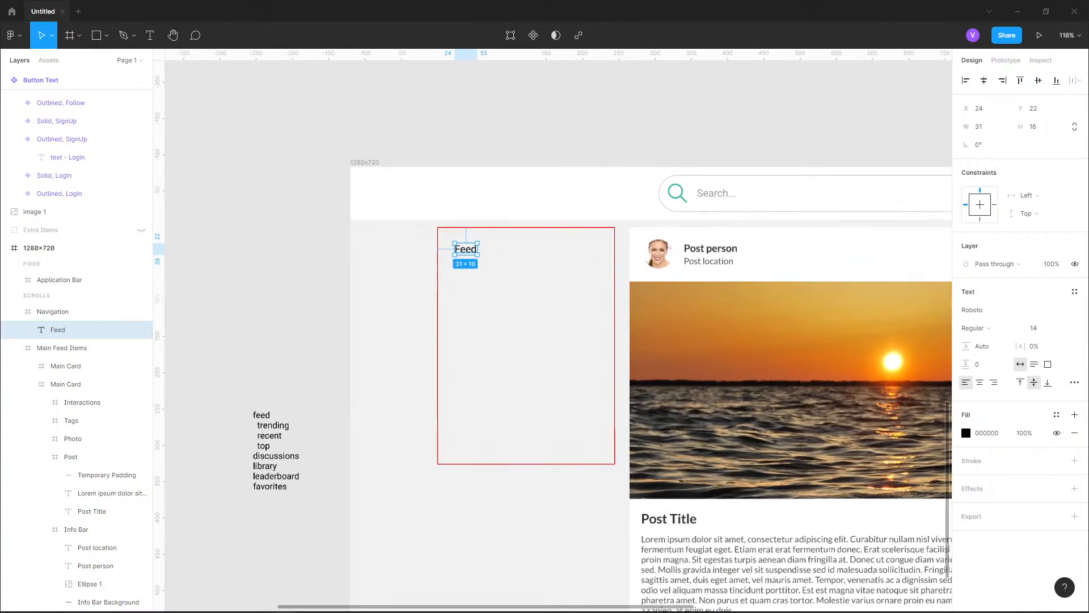
Move the Feed text up 10 px so it sits 12 px below the Navigation frame's top edge
scroll(528, 239, up, 3)
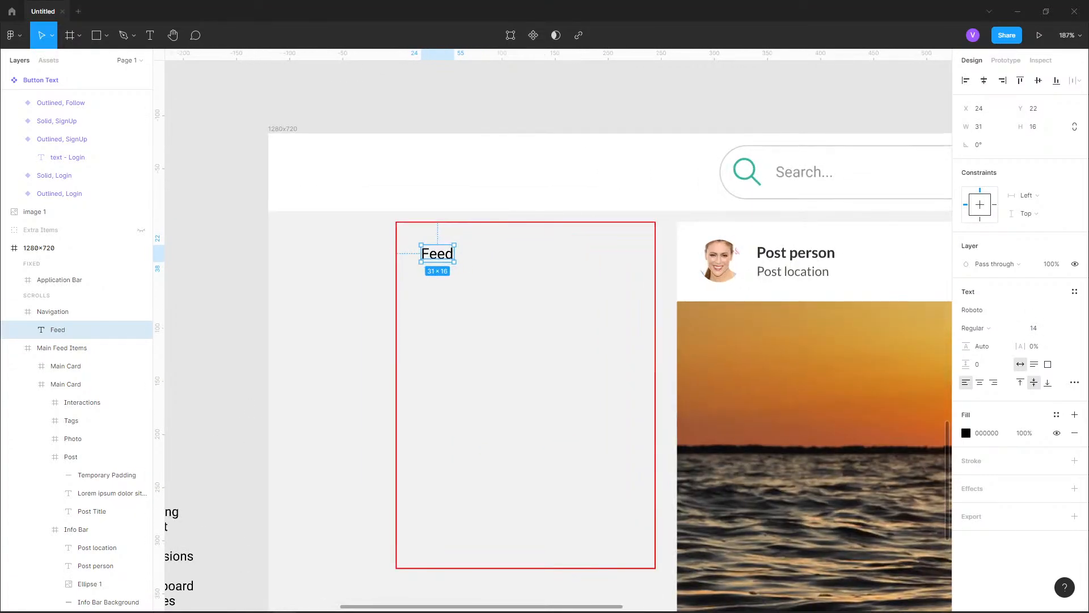
key(Escape)
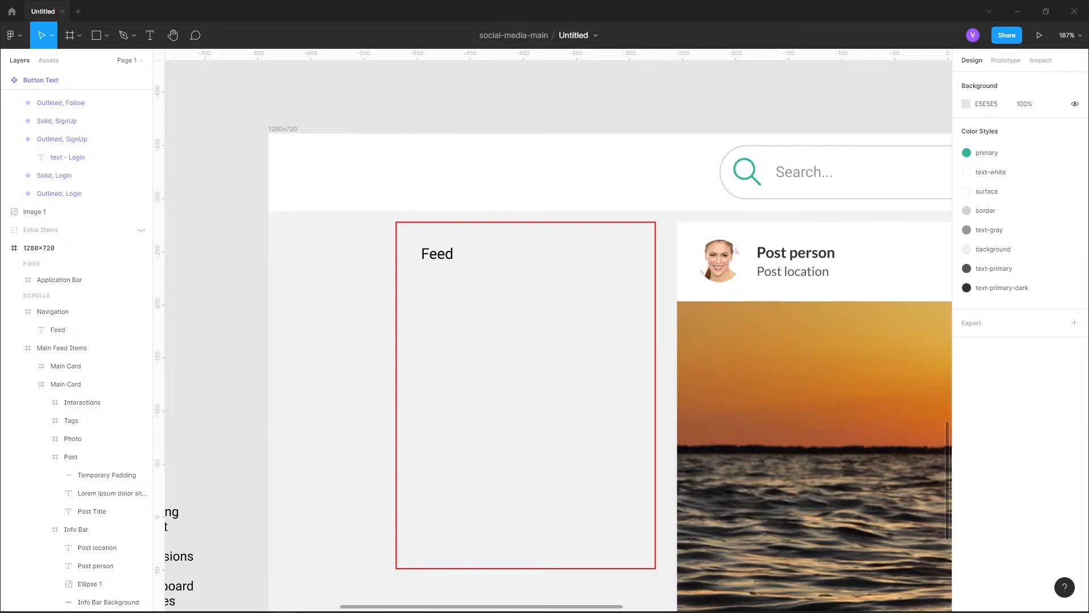
click(53, 311)
click(58, 329)
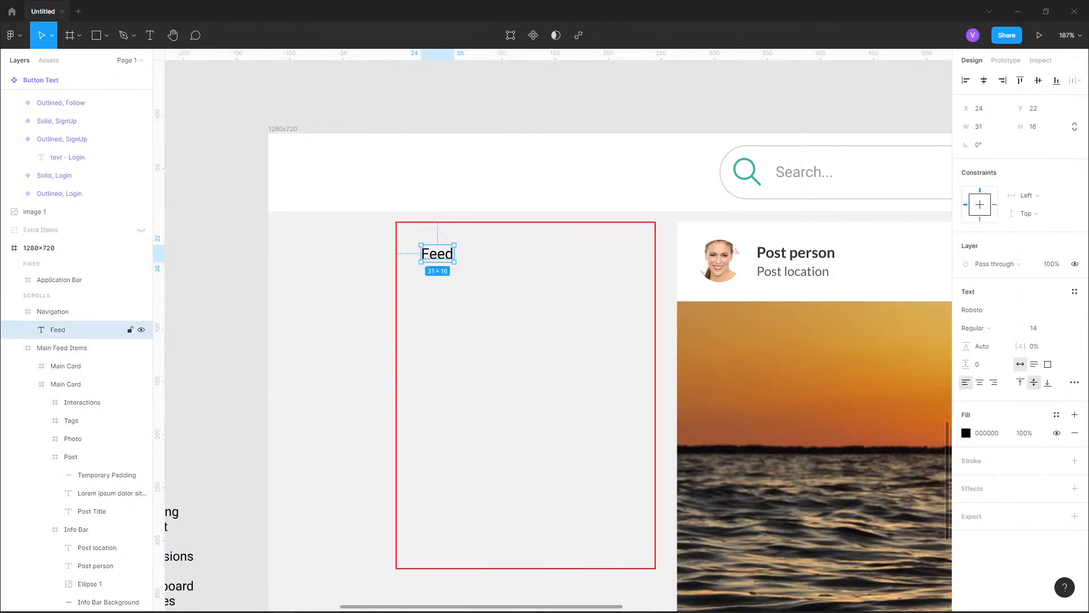
key(shift+Up)
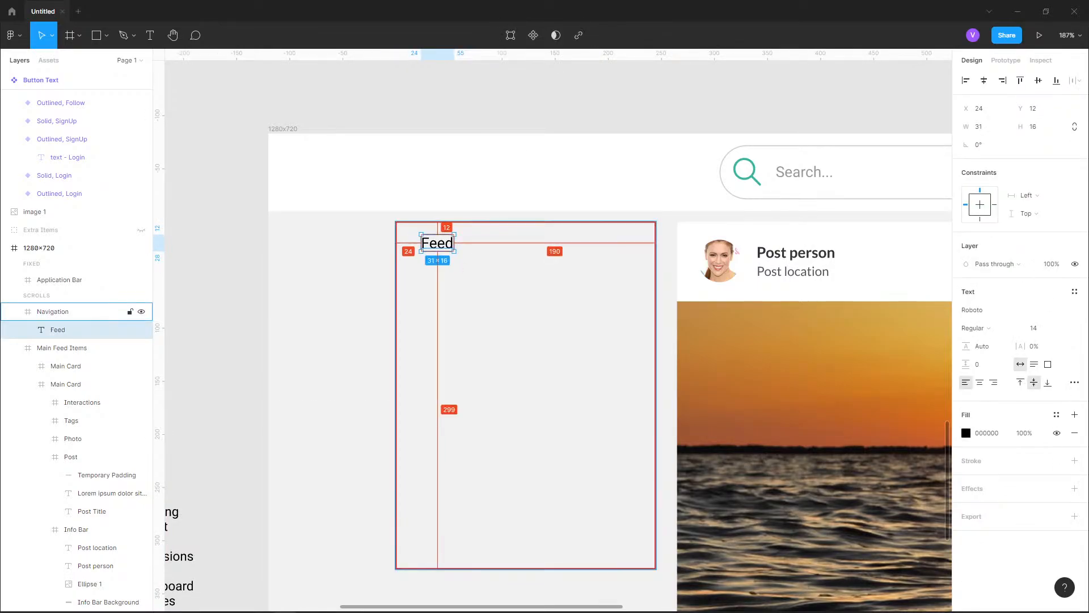
scroll(438, 245, up, 5)
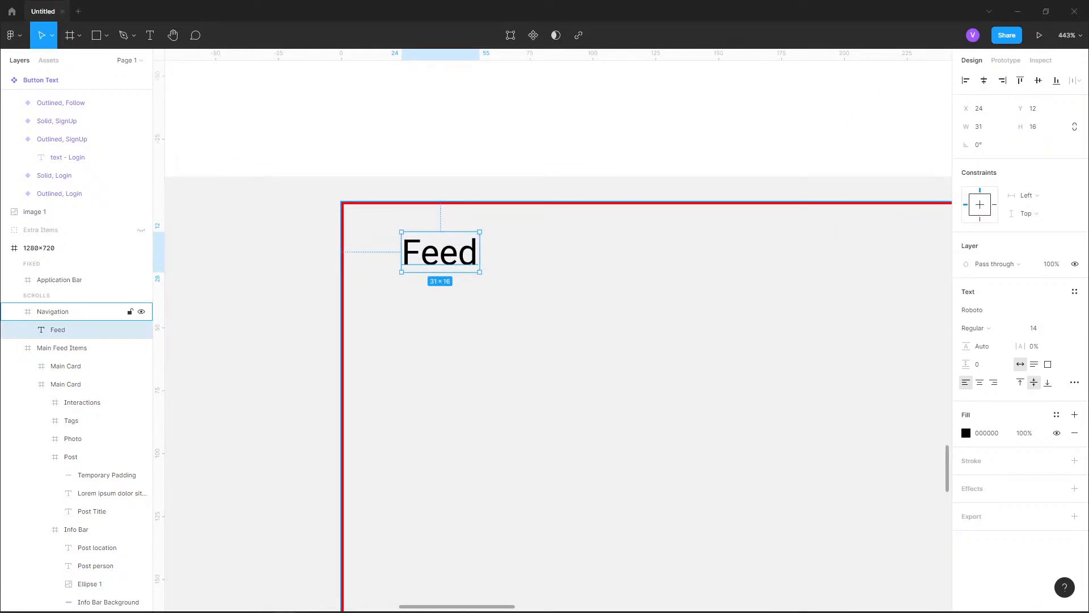
scroll(416, 200, down, 5)
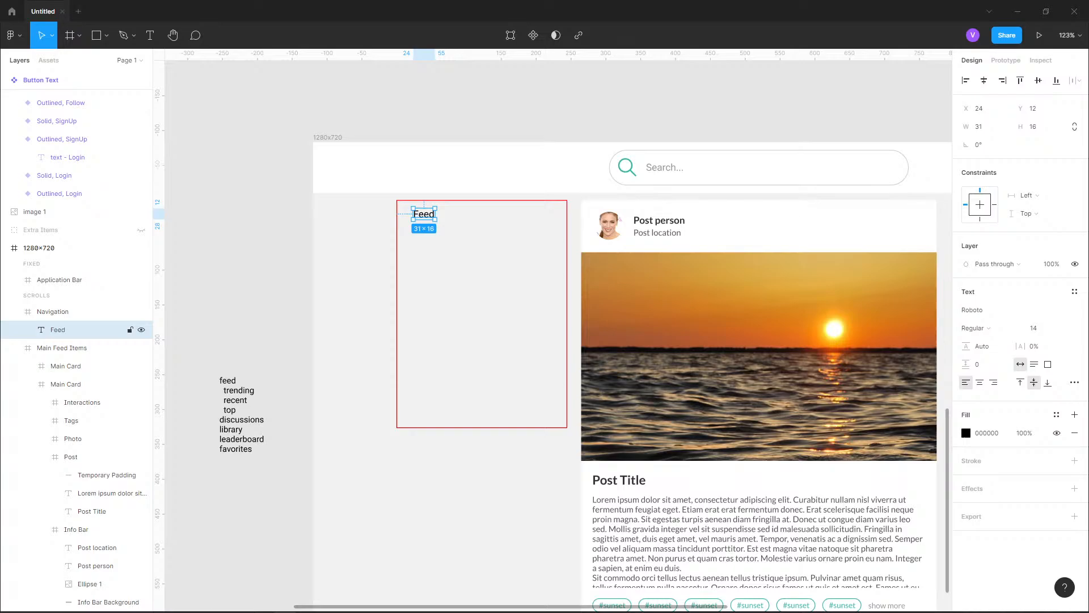
Duplicate the Feed text and place the copy 10 px below the original, at Y 38
key(ctrl+d)
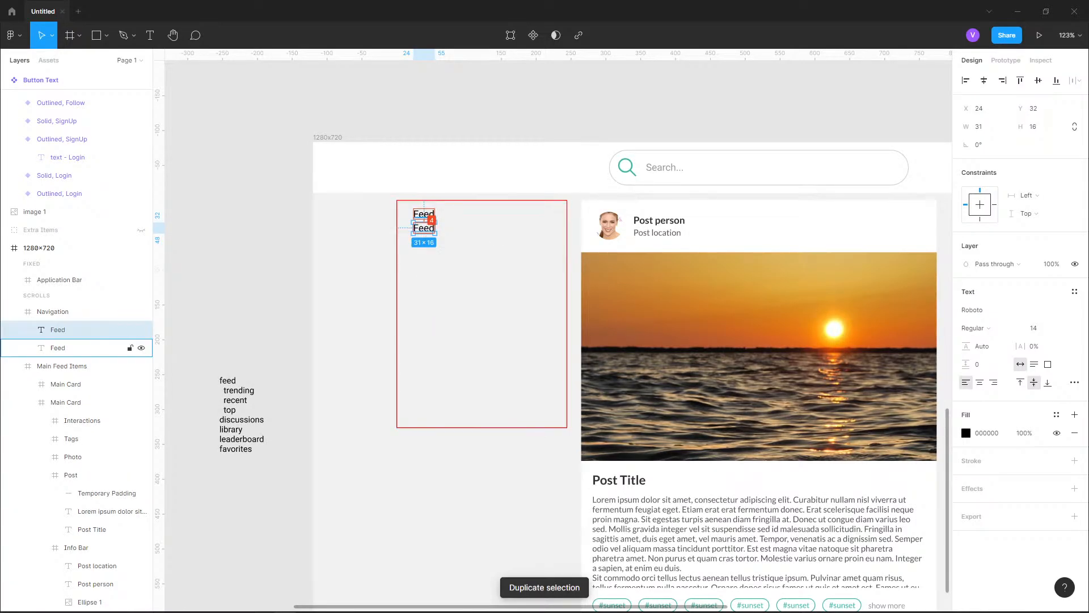
key(Down)
key(Down)
key(Down)
key(Down)
key(Down)
key(Down)
key(Down)
key(Down)
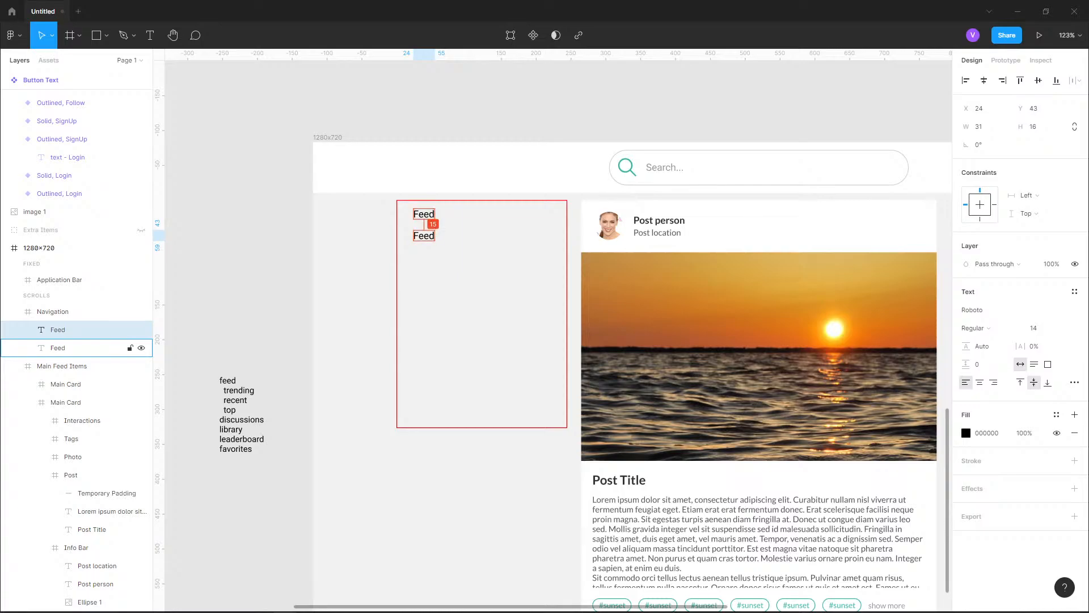
key(Up)
key(Up)
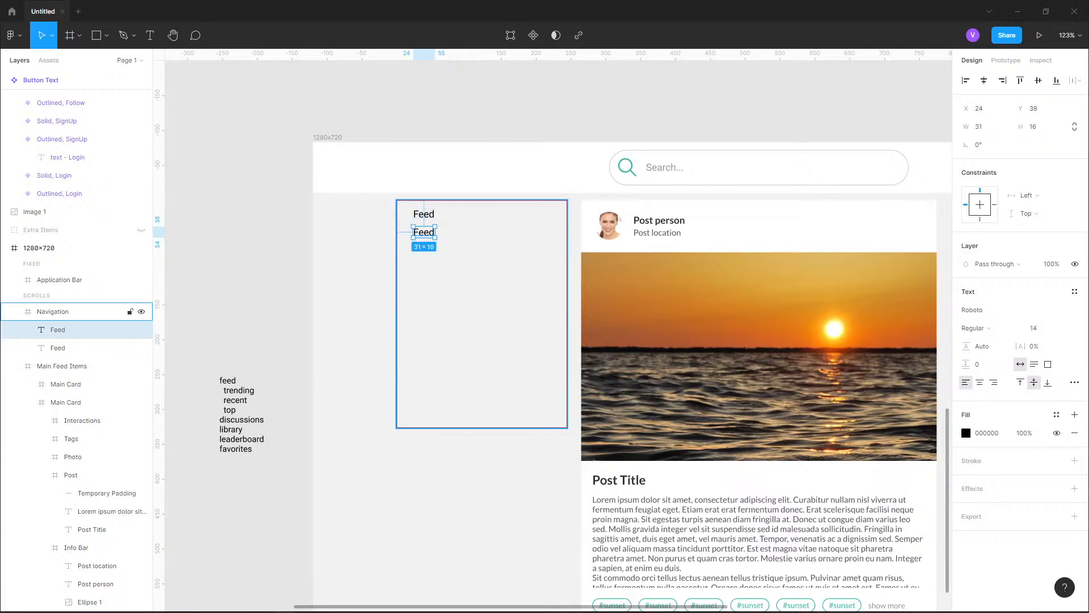
Repeat the duplication seven times with the same 10 px gap to make a column of nine Feed texts
key(ctrl+d)
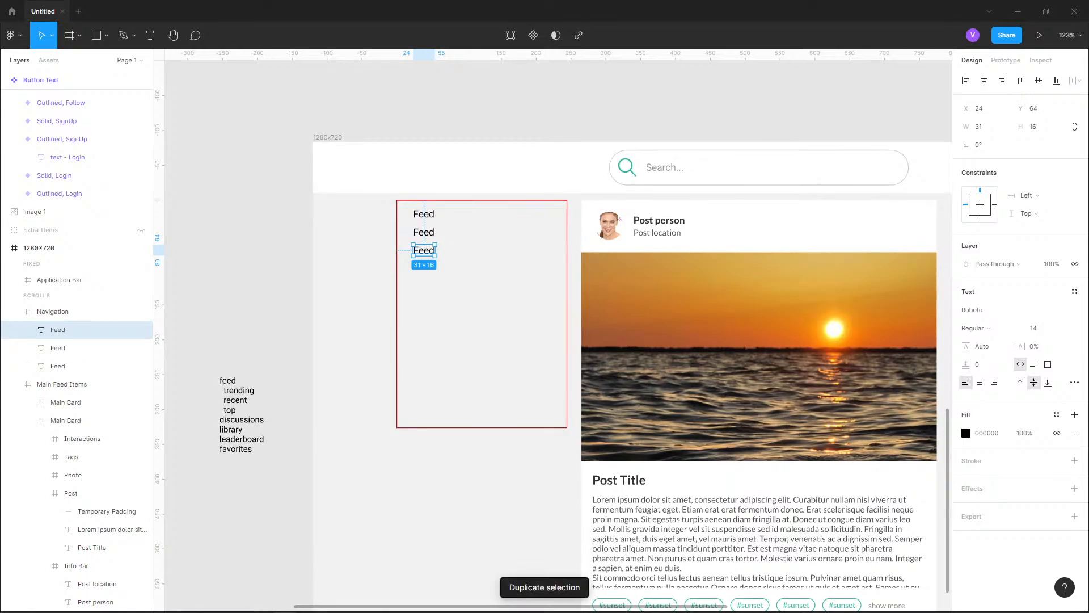
key(ctrl+d)
key(ctrl+d)
key(ctrl+d)
key(ctrl+d)
key(ctrl+d)
key(ctrl+d)
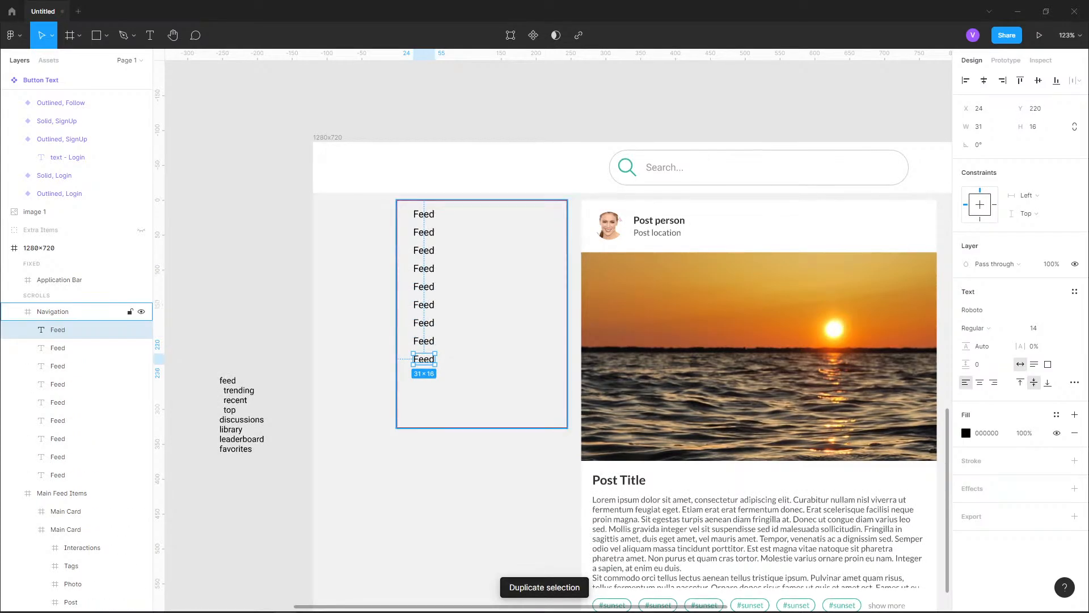
double_click(424, 232)
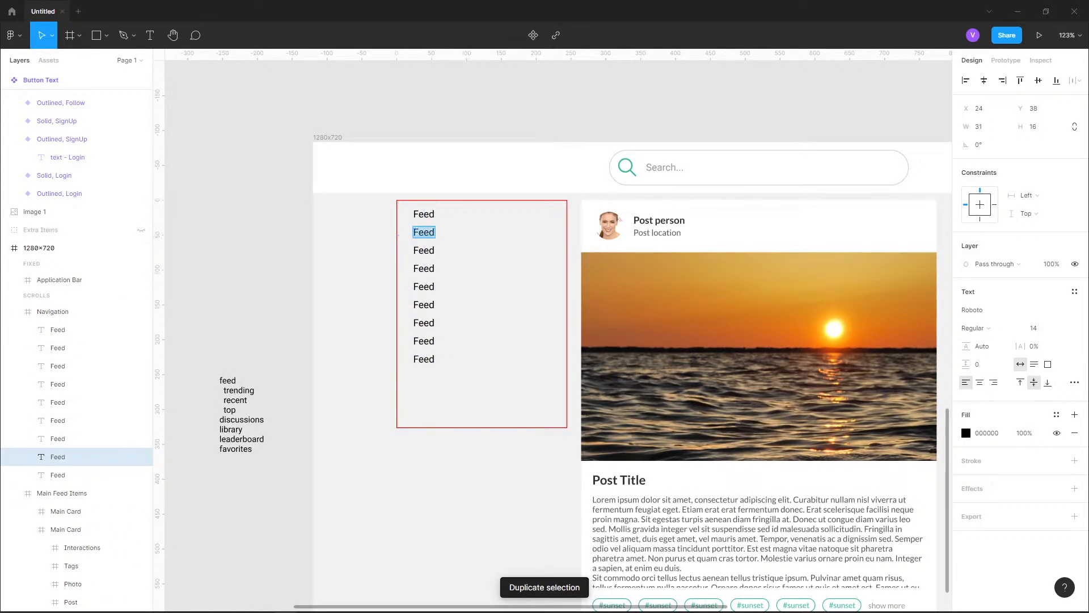
text(Trending)
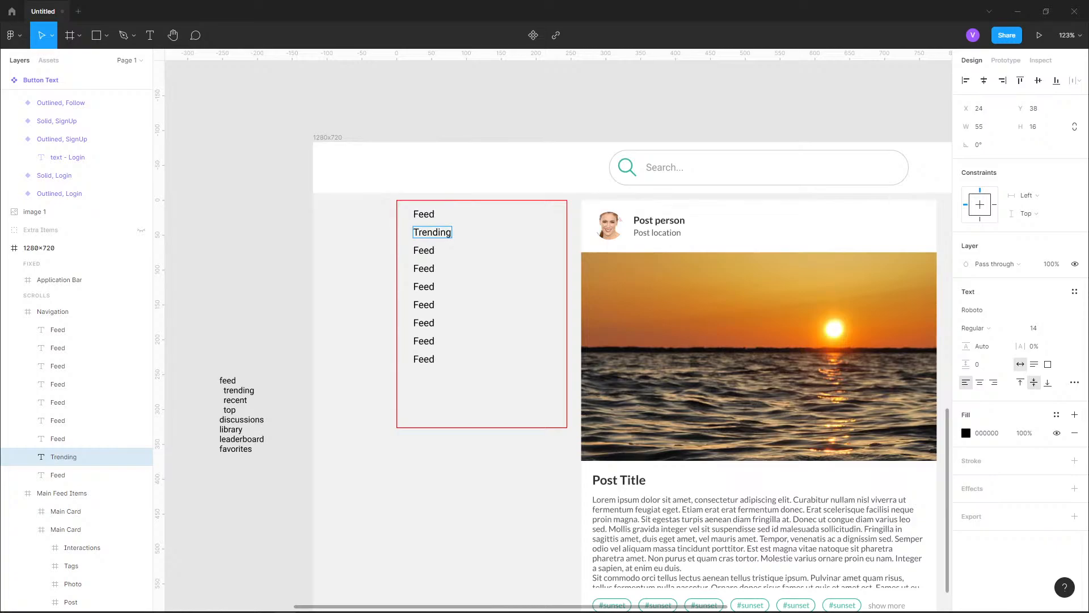
key(ctrl+z)
key(Escape)
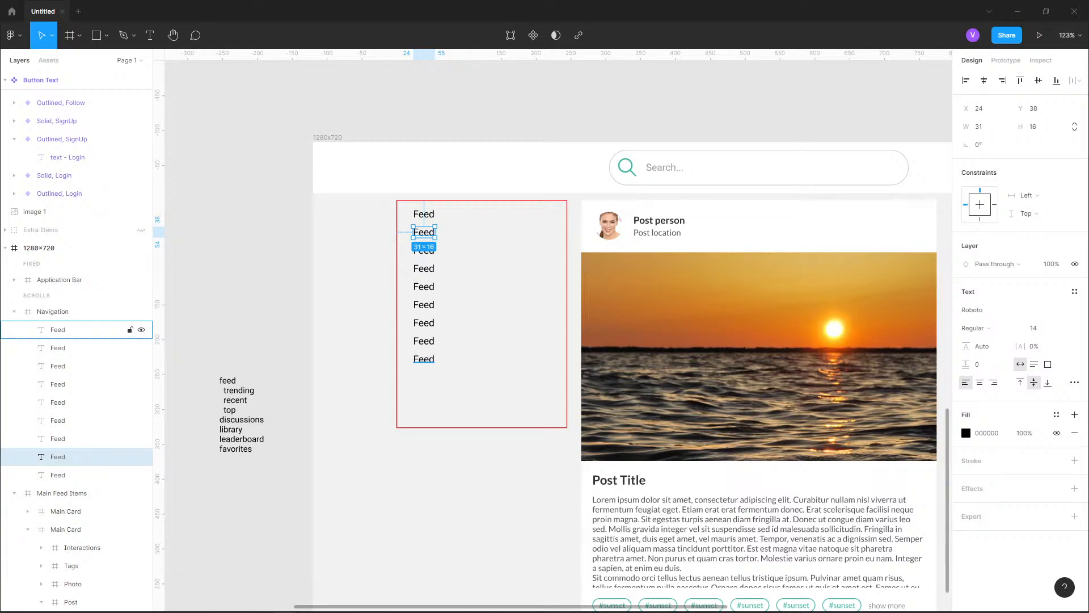
Apply a vertical auto layout to all nine Feed texts, with 10 px spacing and 0 padding
click(58, 330)
shift+click(58, 475)
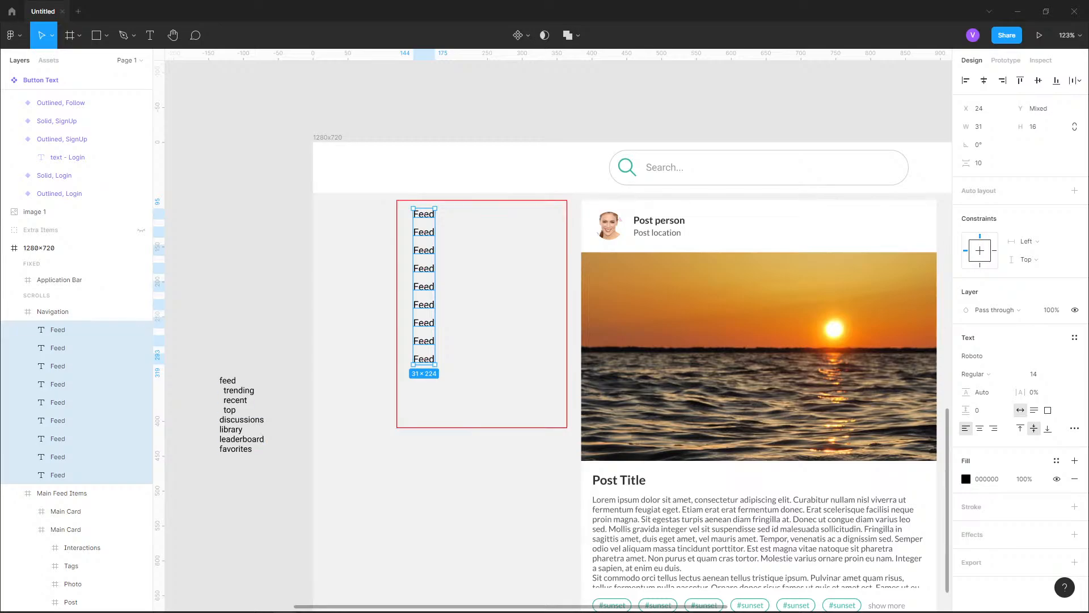
click(1075, 191)
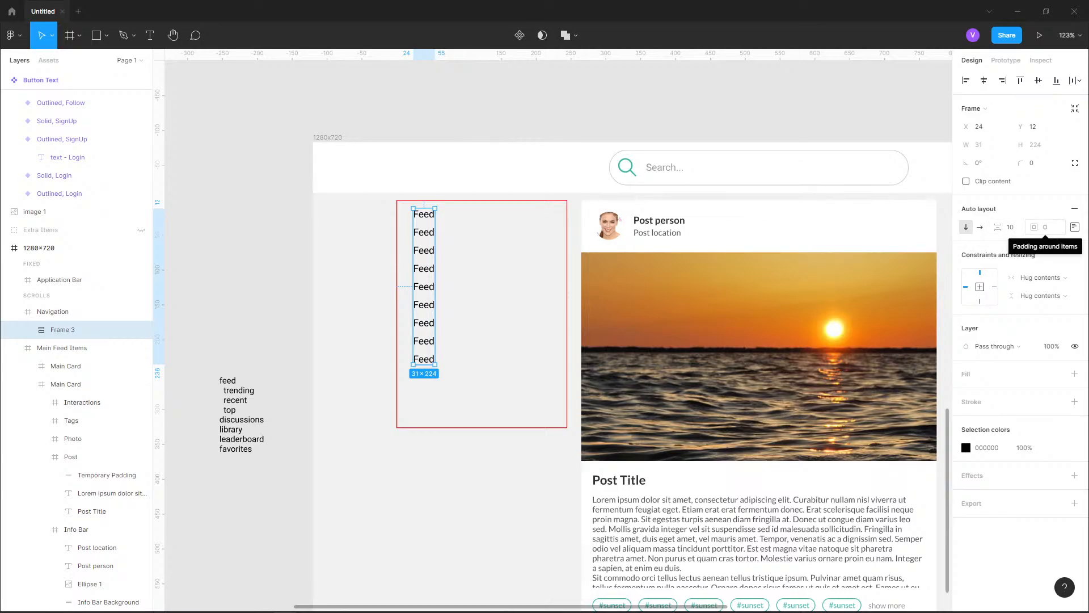
mouse_move(1034, 227)
mouse_down()
mouse_move(1048, 227)
mouse_move(1034, 227)
mouse_up()
click(1075, 226)
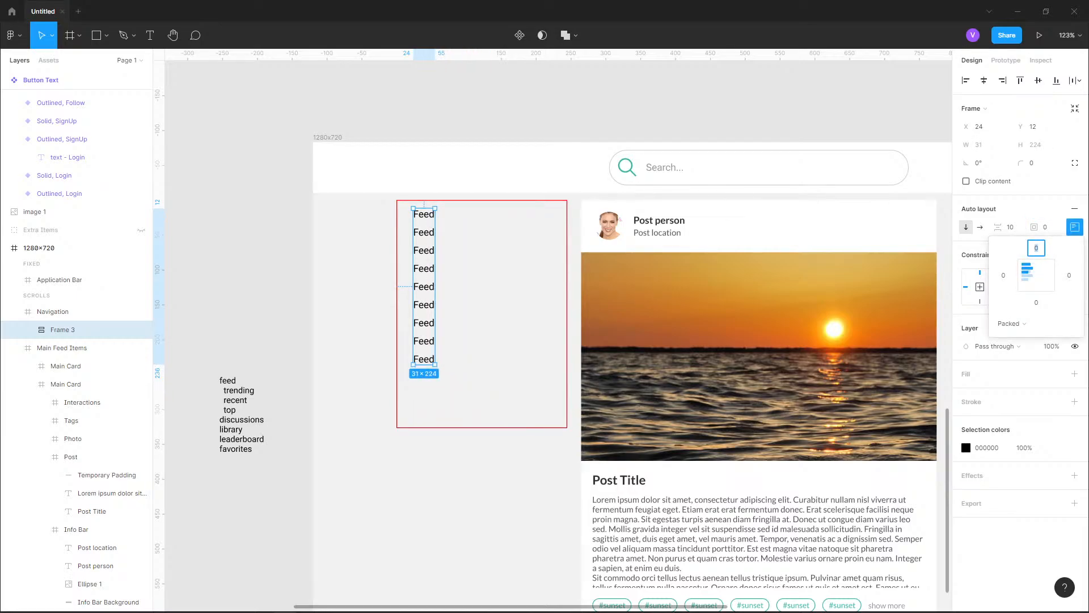
click(1075, 227)
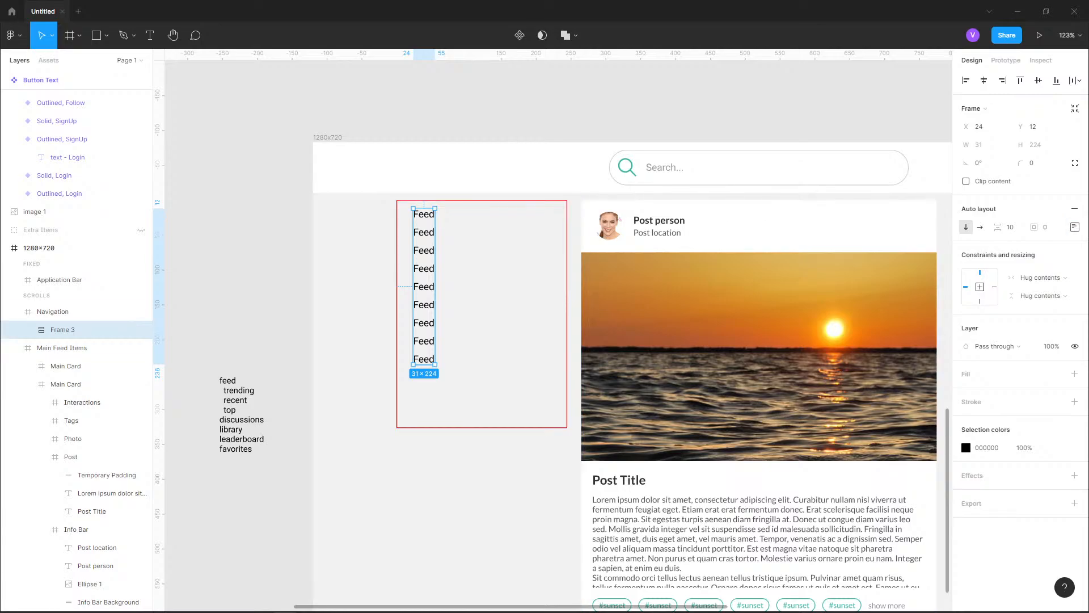
Rename the new auto layout frame as Navigation Layout, expand its layers and collapse the Button Text component
double_click(60, 329)
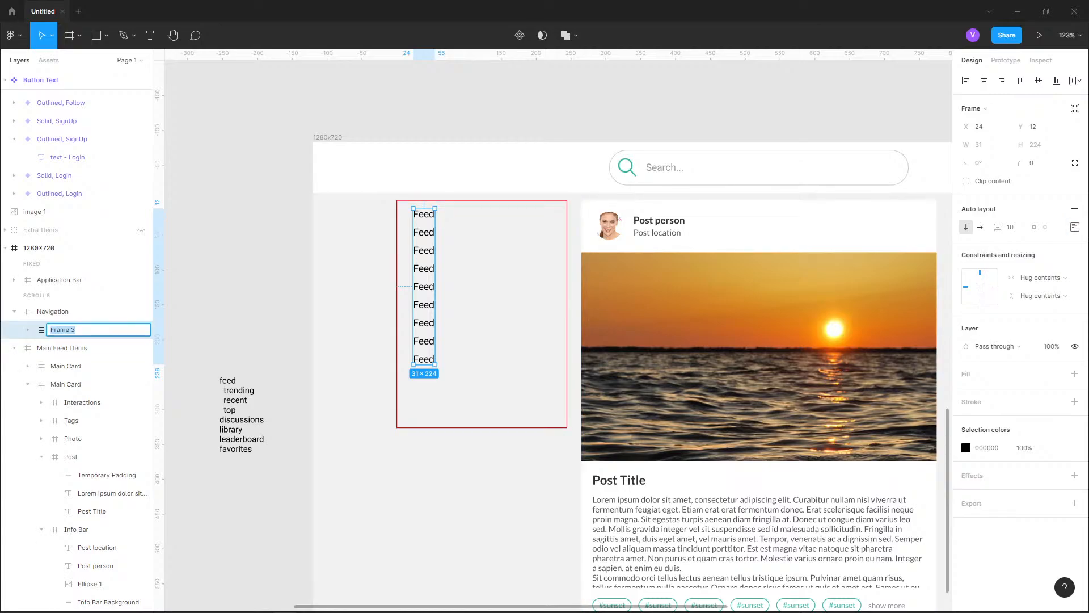
text(Navigation Layout)
key(Return)
click(28, 329)
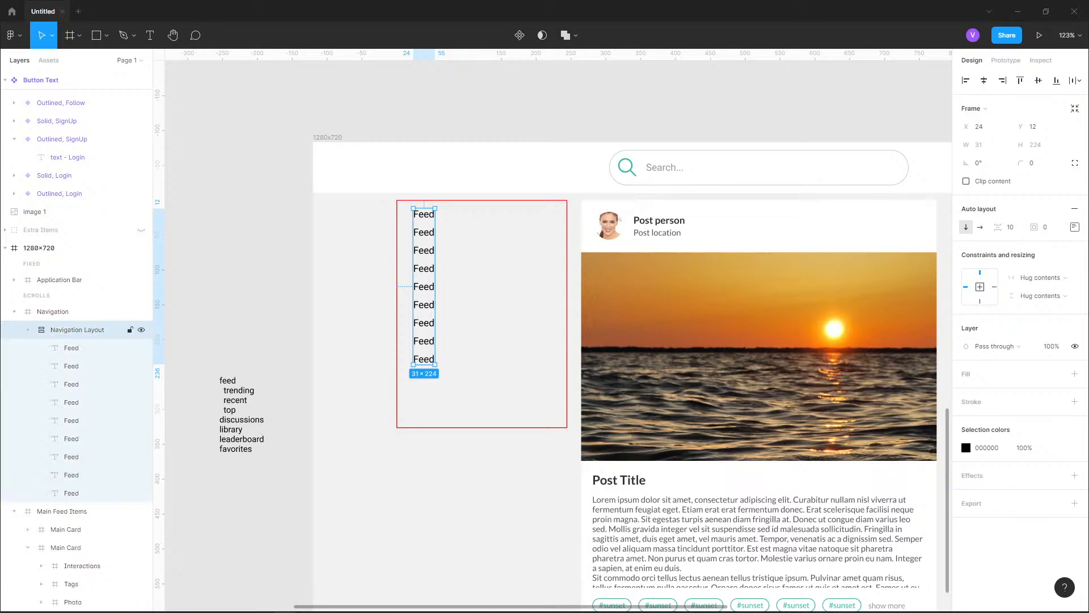
scroll(79, 374, up, 2)
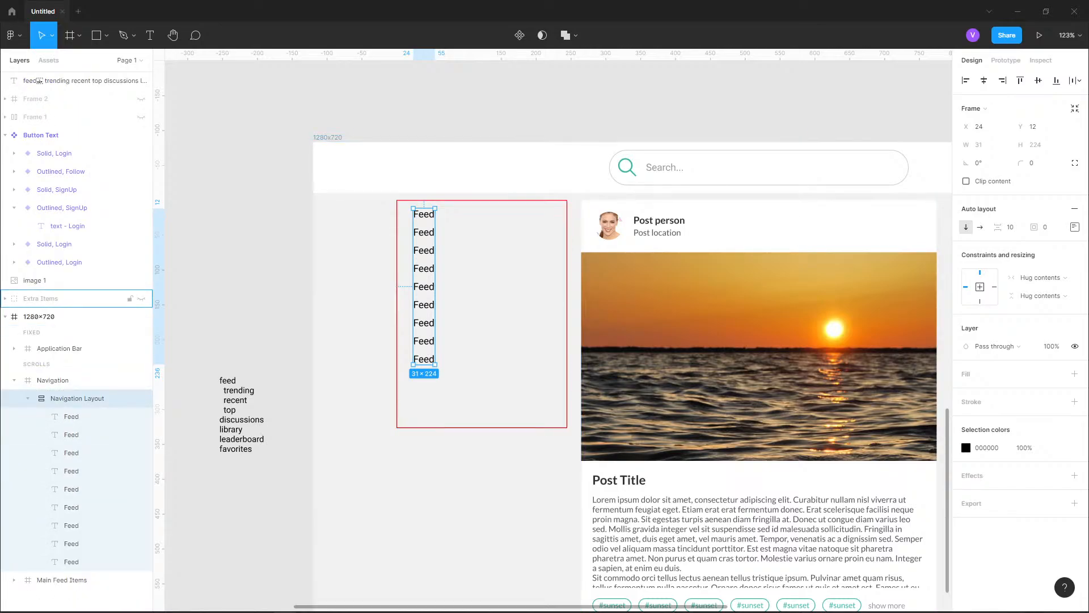
click(5, 135)
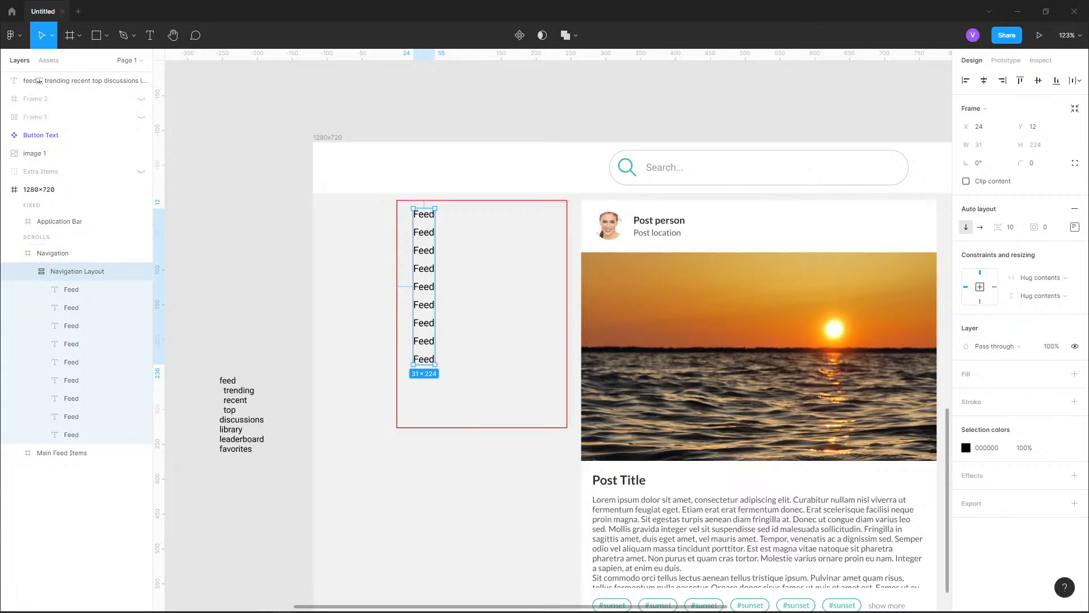
Change the second, third and fourth texts of the Navigation Layout to Trending, Recent and Top
click(71, 290)
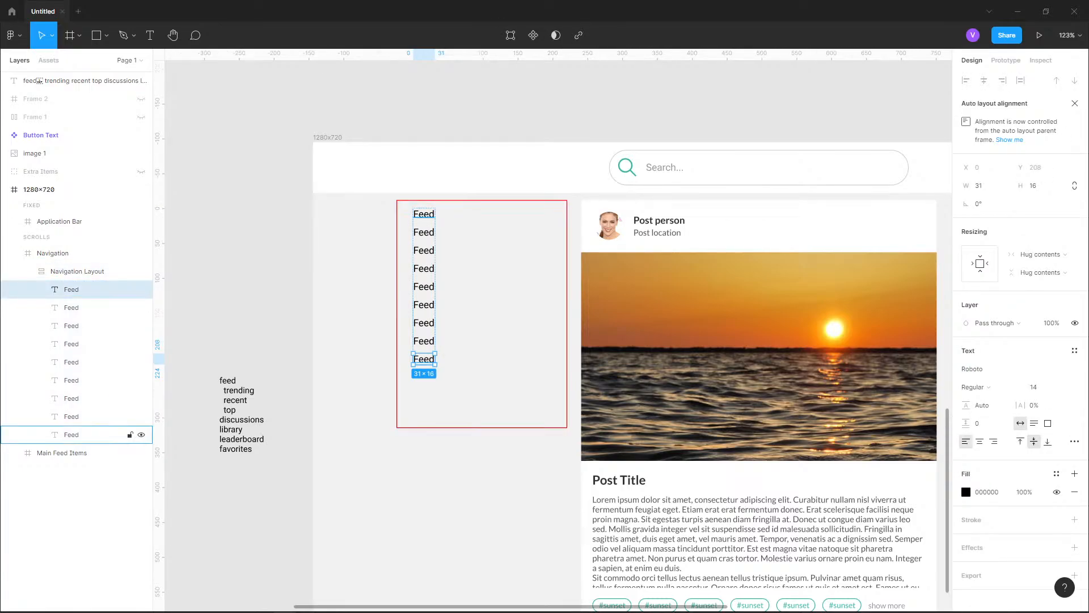
click(79, 435)
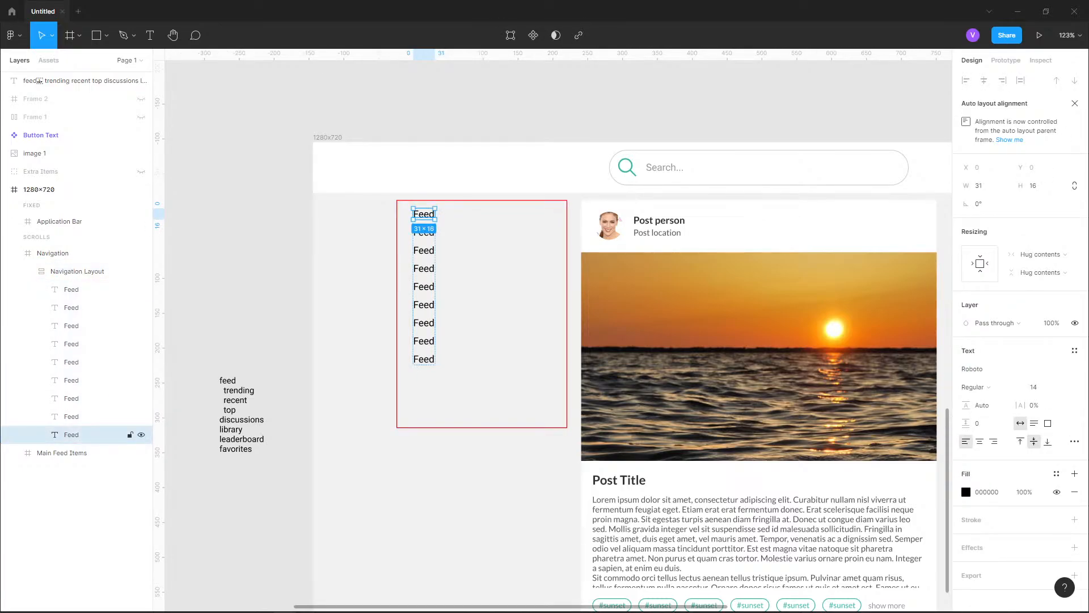
click(79, 417)
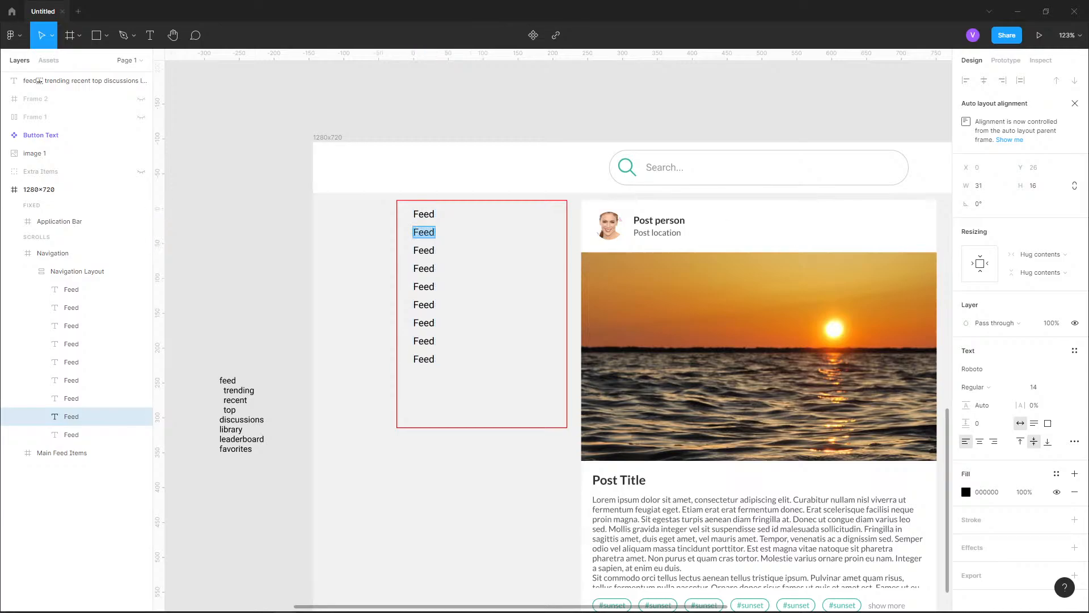
text(Trending)
key(Escape)
key(Tab)
key(Return)
text(Recent)
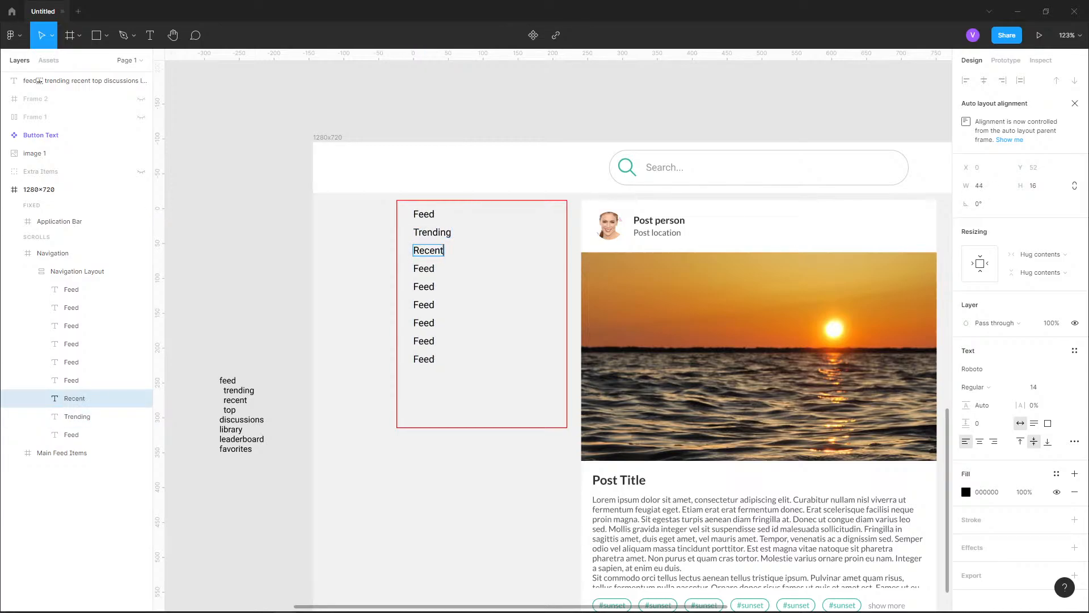
click(429, 268)
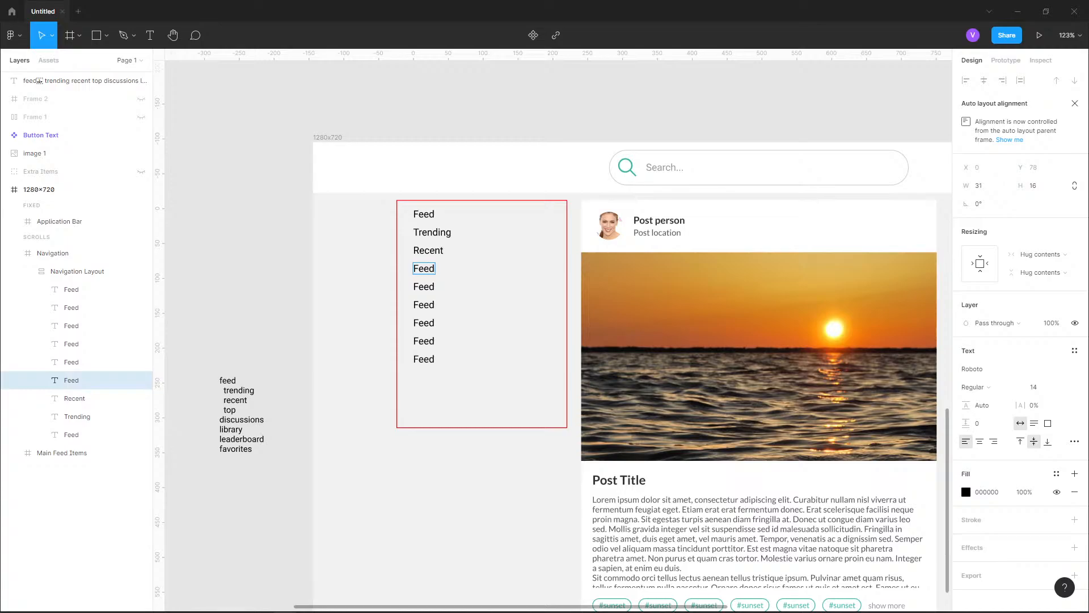
key(Return)
text(Top)
click(429, 286)
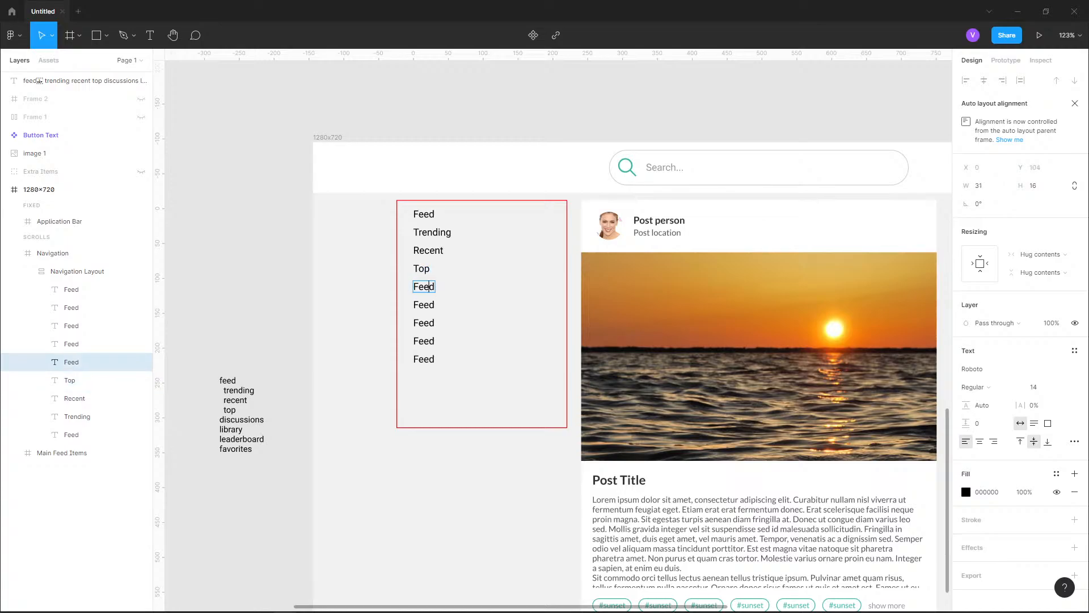
Change the fifth and sixth texts of the Navigation Layout to Discussions and Library
click(429, 268)
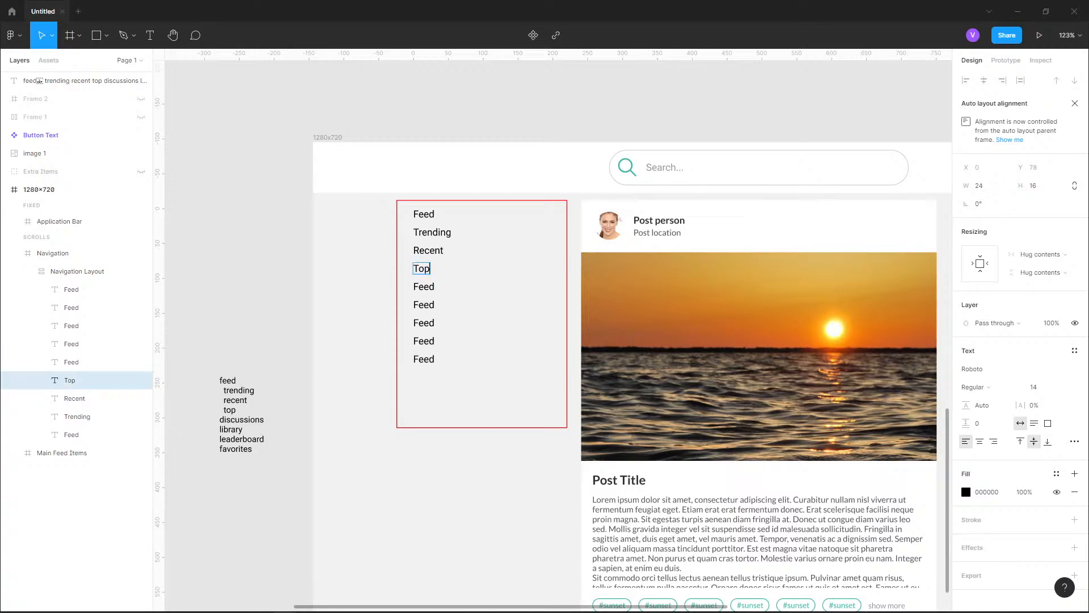
click(430, 286)
key(Return)
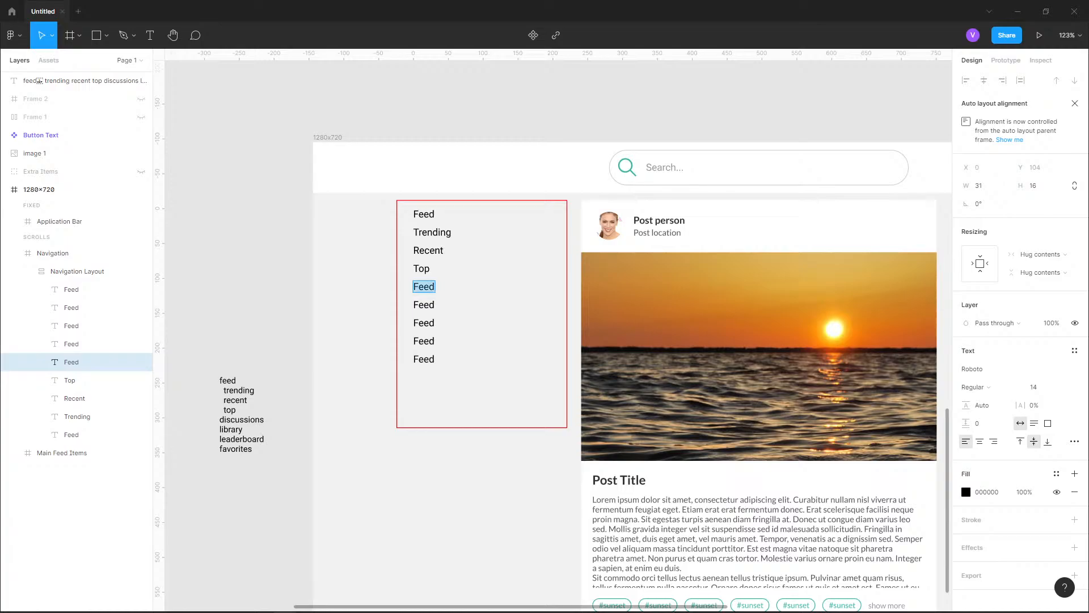
text(Discussions)
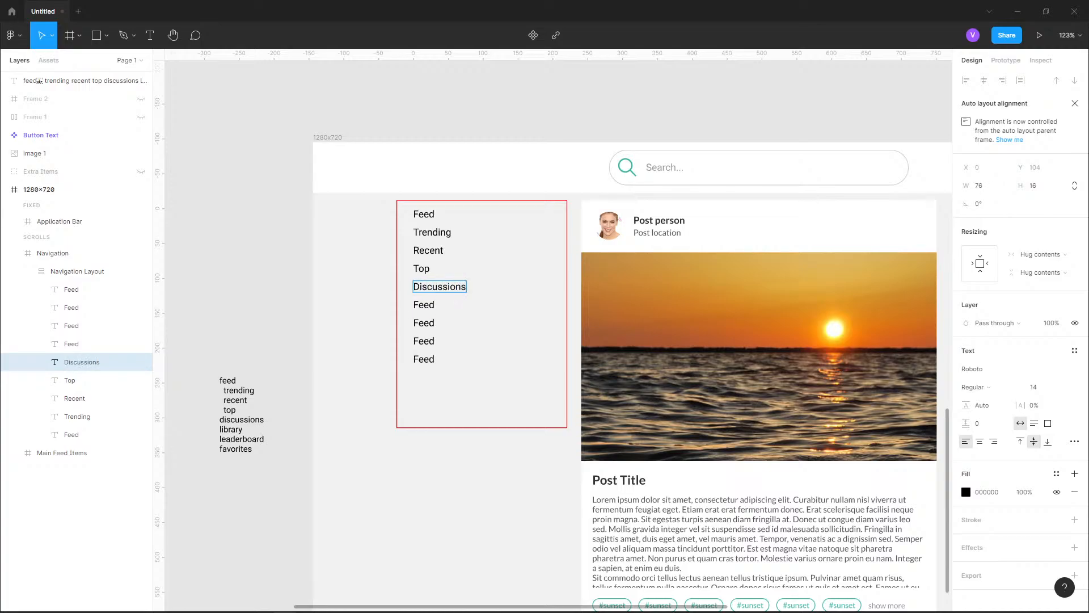
double_click(430, 305)
key(ctrl+a)
text(Library)
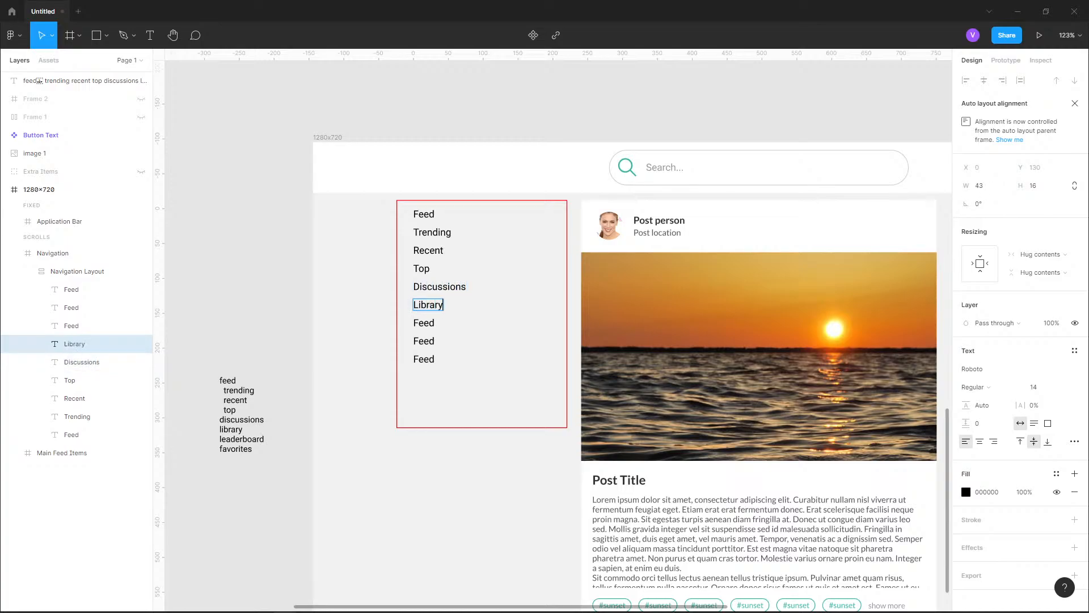
Change the seventh and eighth texts of the Navigation Layout to Leaderboard and Favorites, and delete the surplus ninth Feed text
double_click(424, 322)
text(Leade)
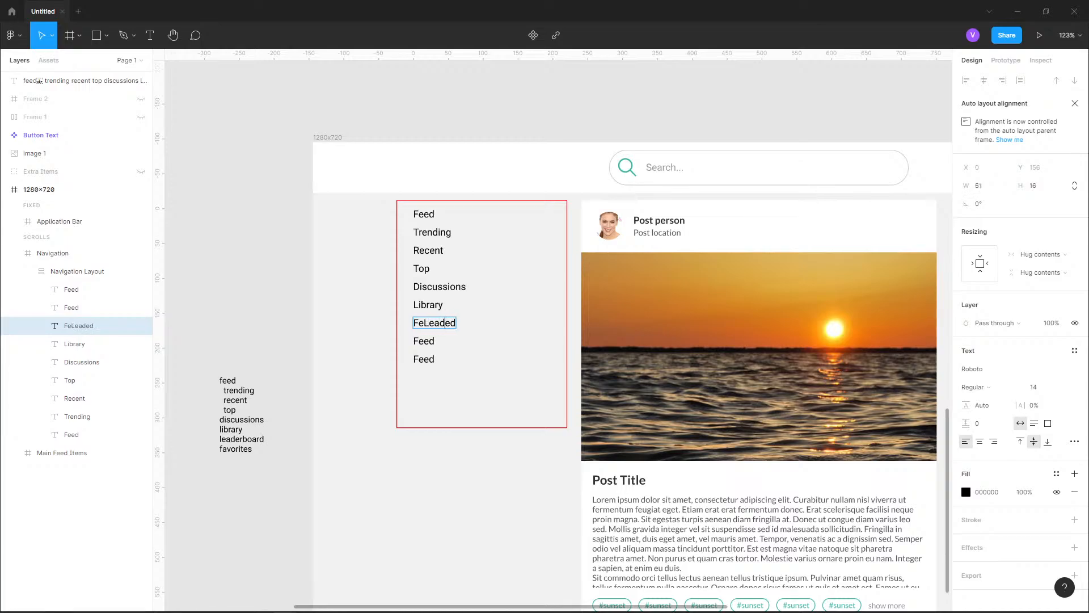
key(ctrl+a)
text(Leaderboard)
double_click(424, 340)
key(ctrl+a)
text(Favorites)
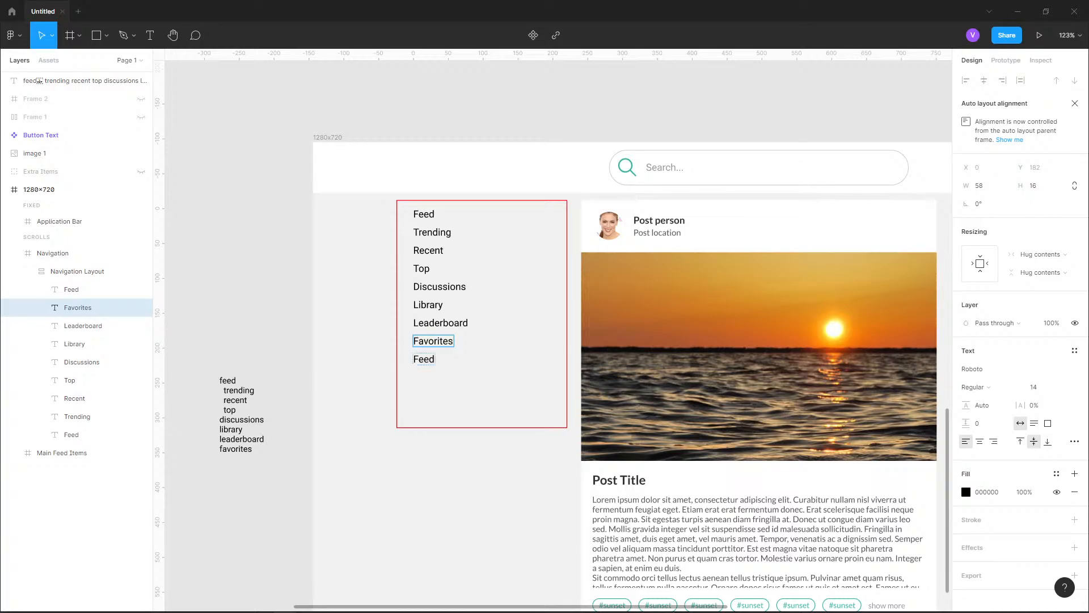
click(74, 290)
key(Delete)
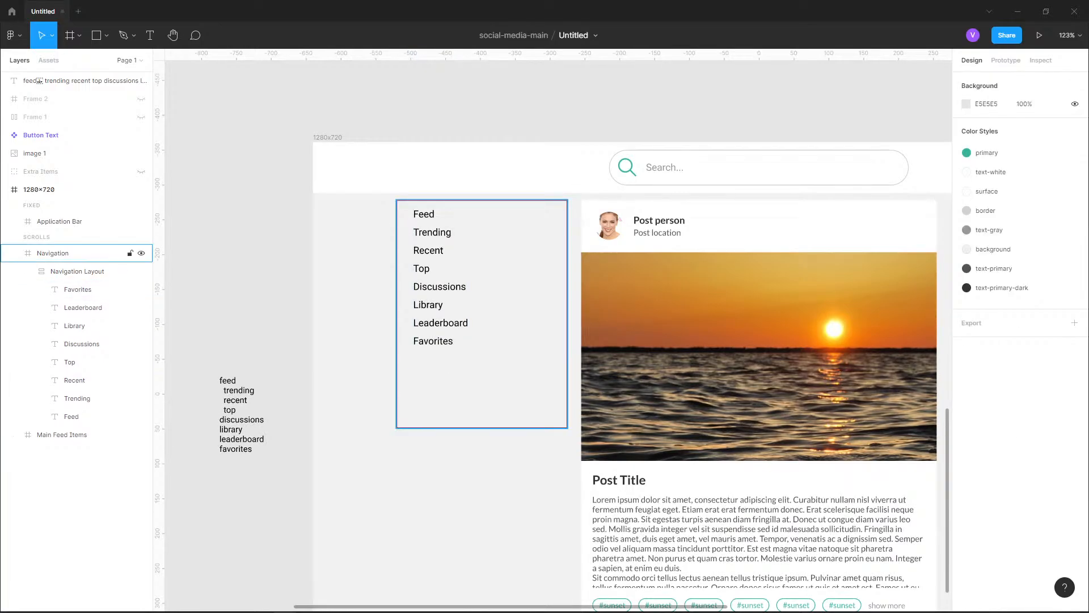
Select the Navigation frame and launch the Heroicons plugin
click(483, 272)
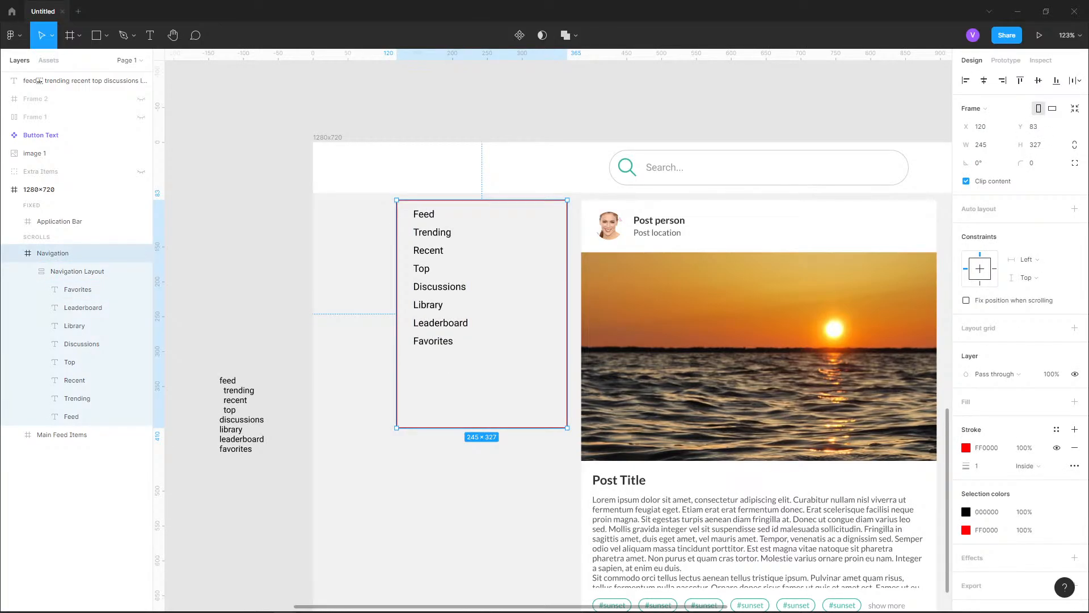
scroll(452, 212, up, 3)
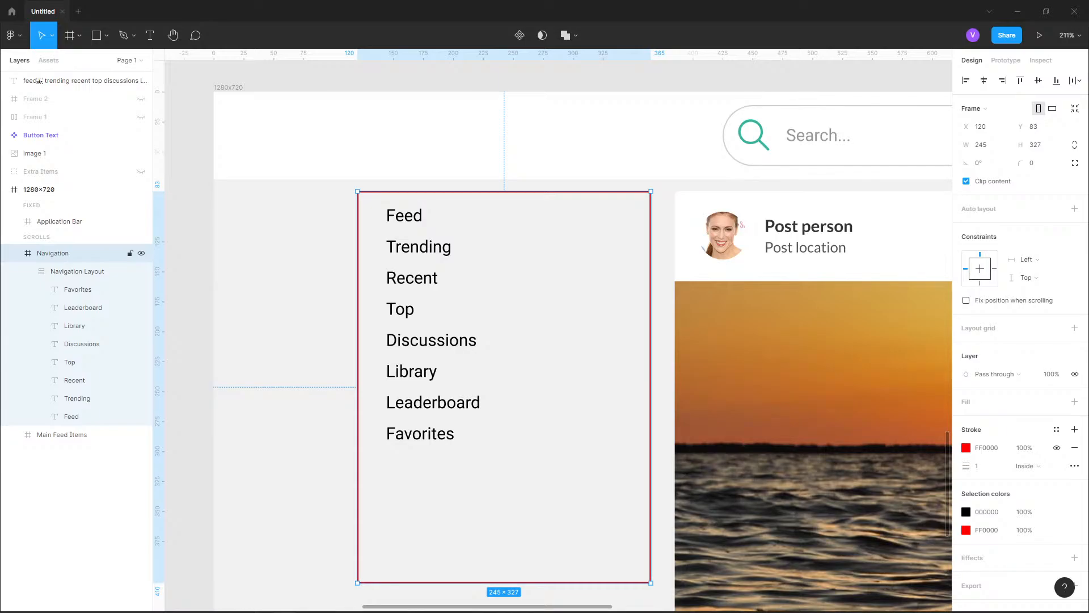
click(14, 35)
mouse_move(34, 153)
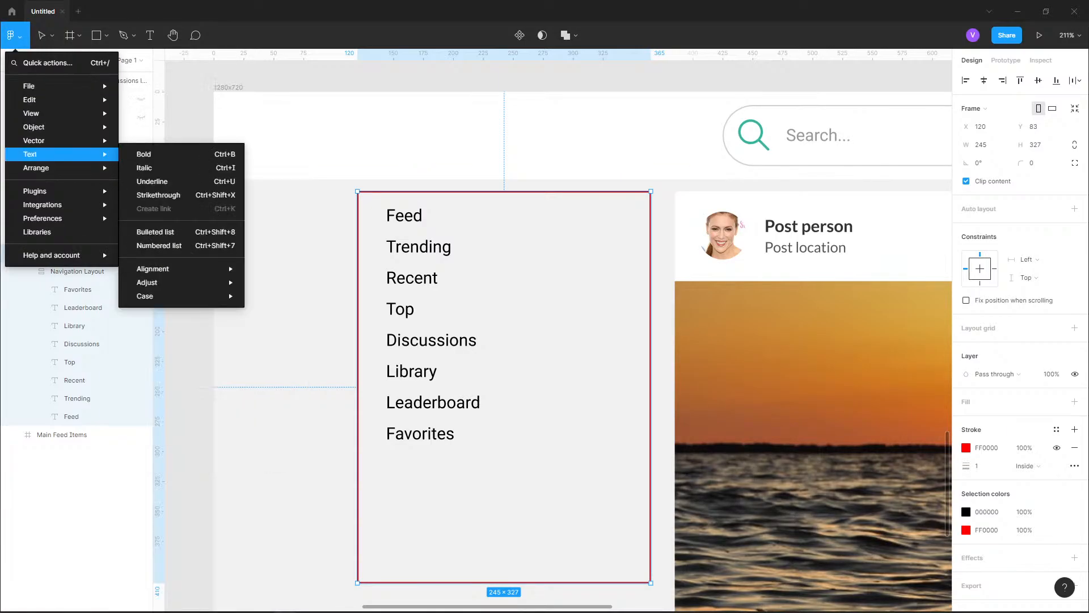
mouse_move(34, 191)
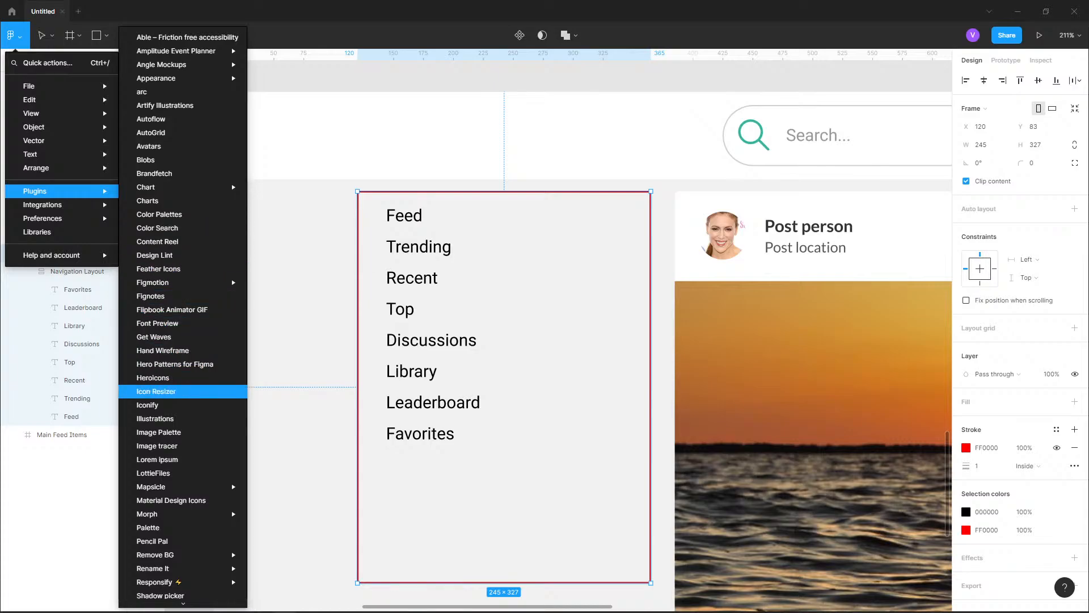
click(153, 378)
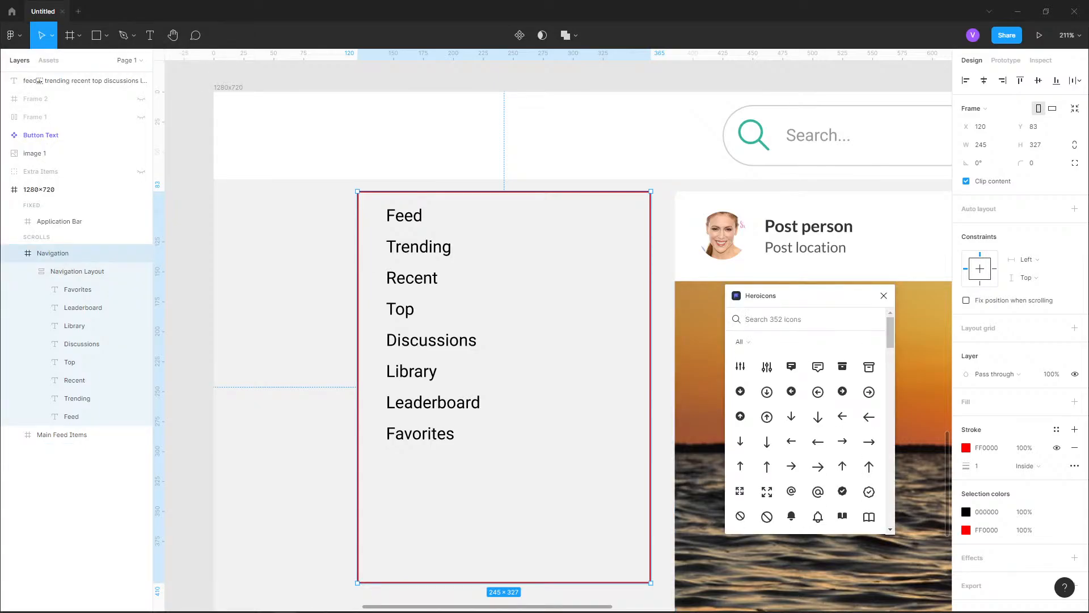
Check the menu icons in the reference design, search the plugin for feed and home, and insert the outline home icon
scroll(464, 435, down, 8)
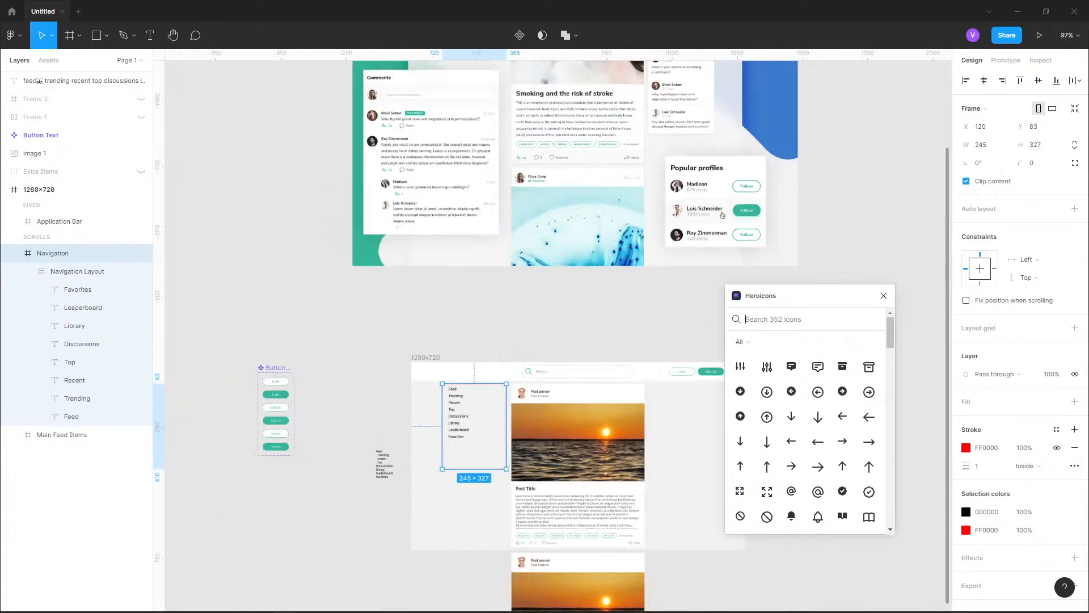
scroll(450, 150, up, 5)
scroll(453, 194, up, 1)
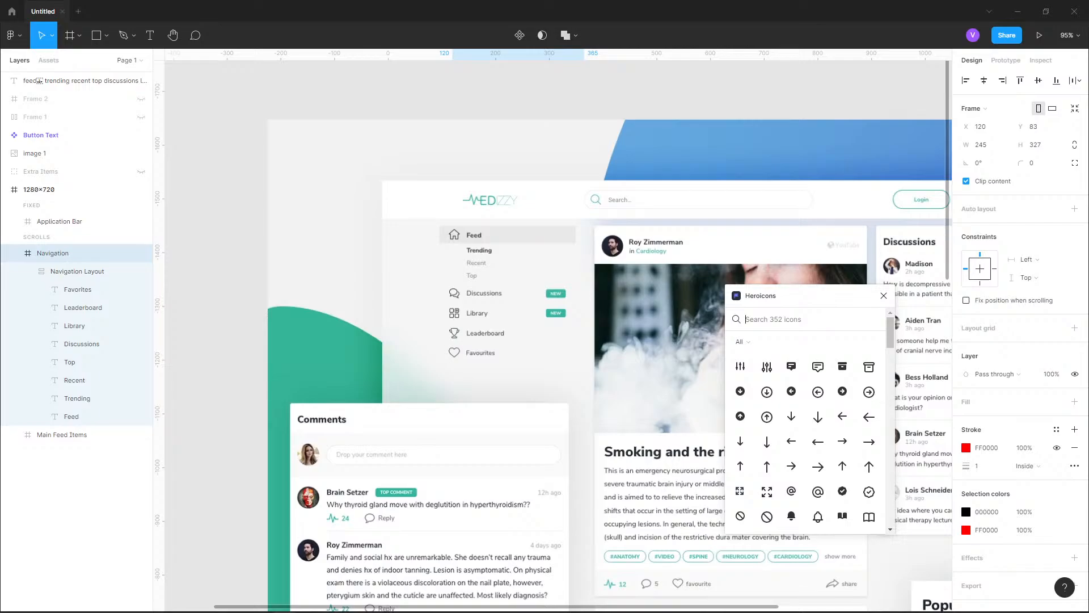
scroll(502, 140, down, 6)
scroll(496, 329, up, 5)
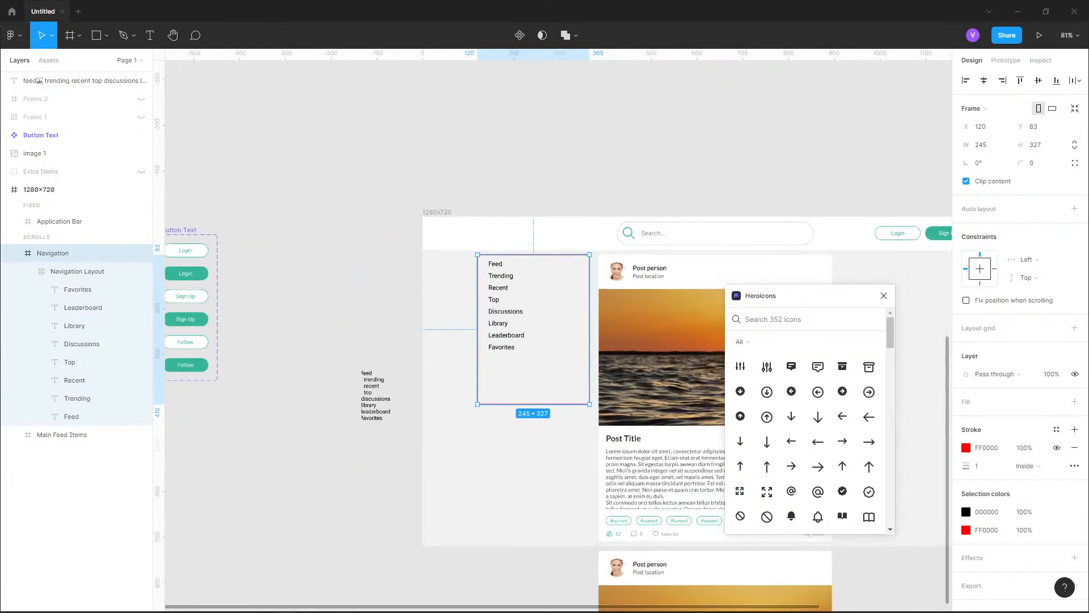
scroll(512, 262, up, 5)
text(hou)
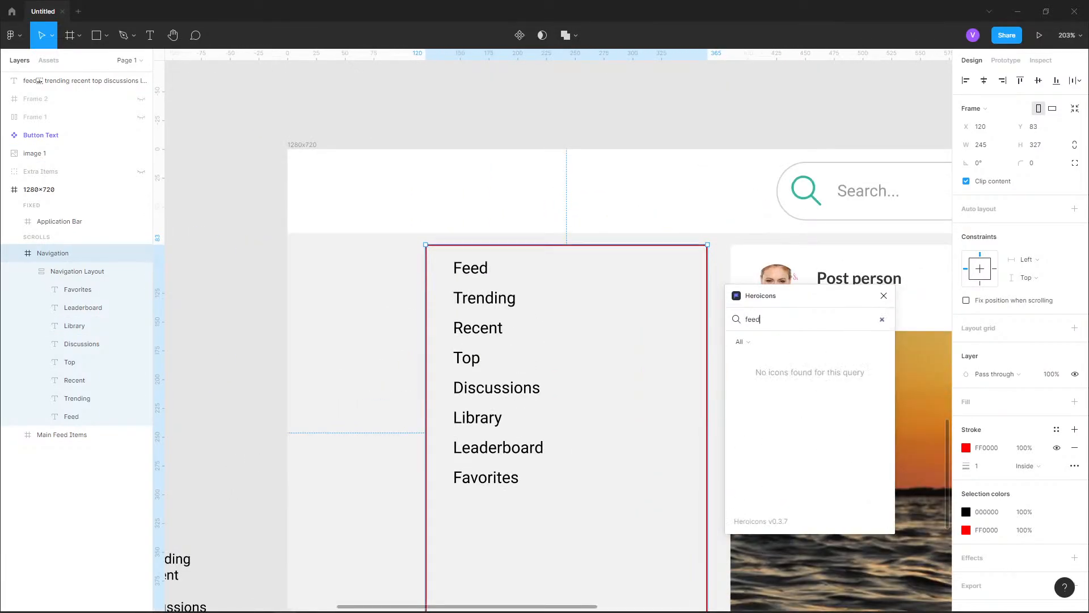
key(BackSpace)
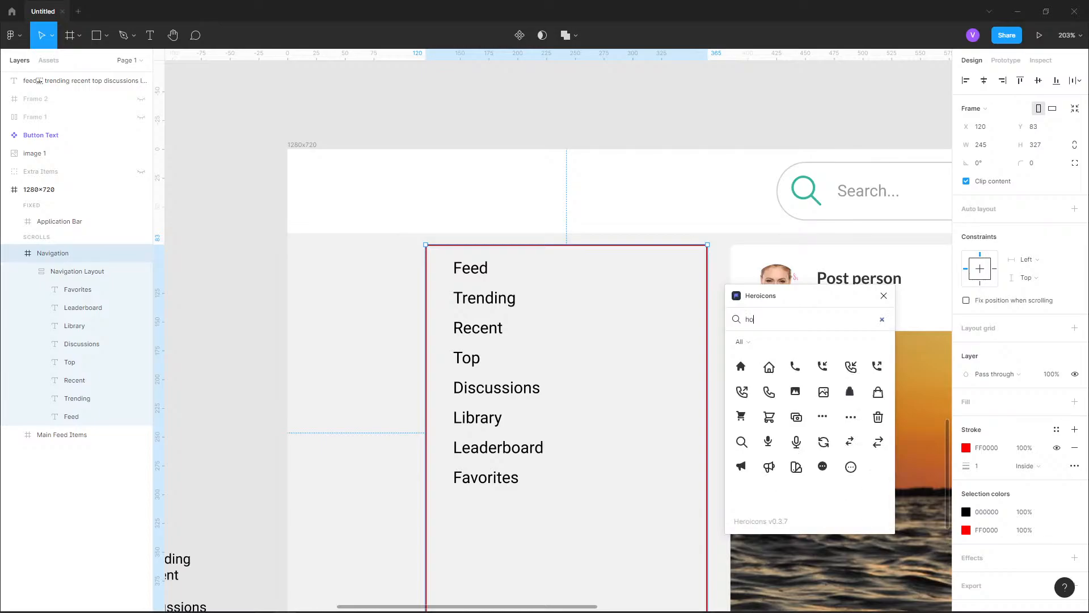
text(me)
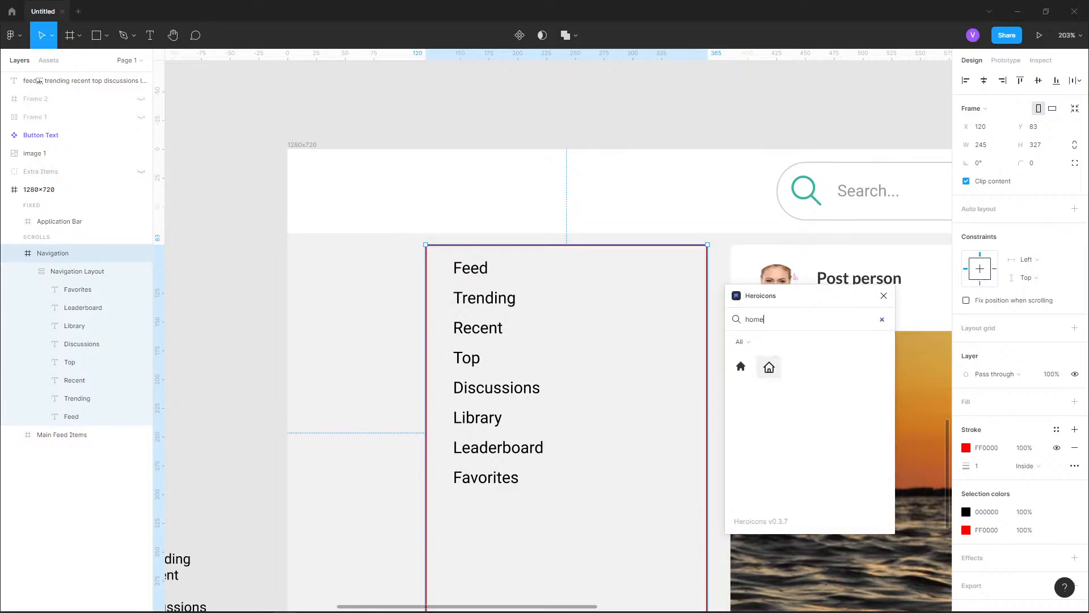
click(769, 367)
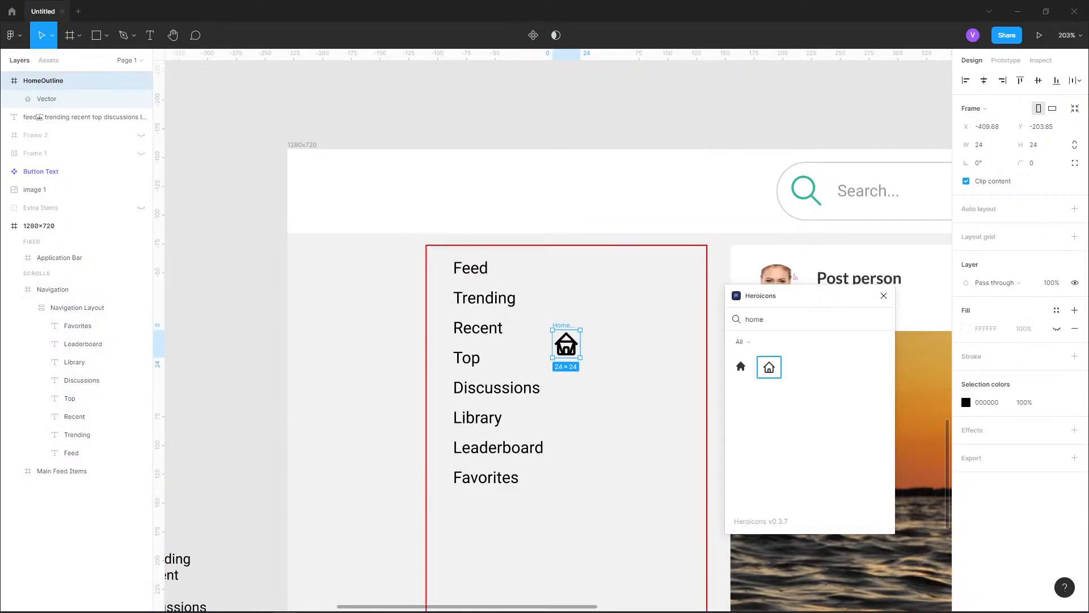
Copy the inserted HomeOutline icon as SVG
key(shift+2)
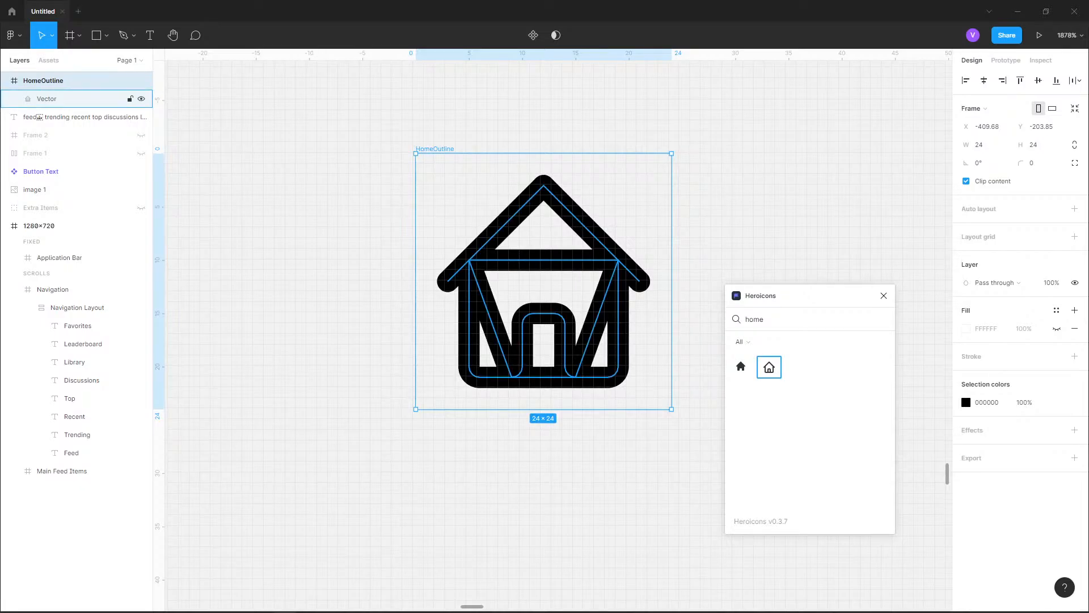
right_click(605, 268)
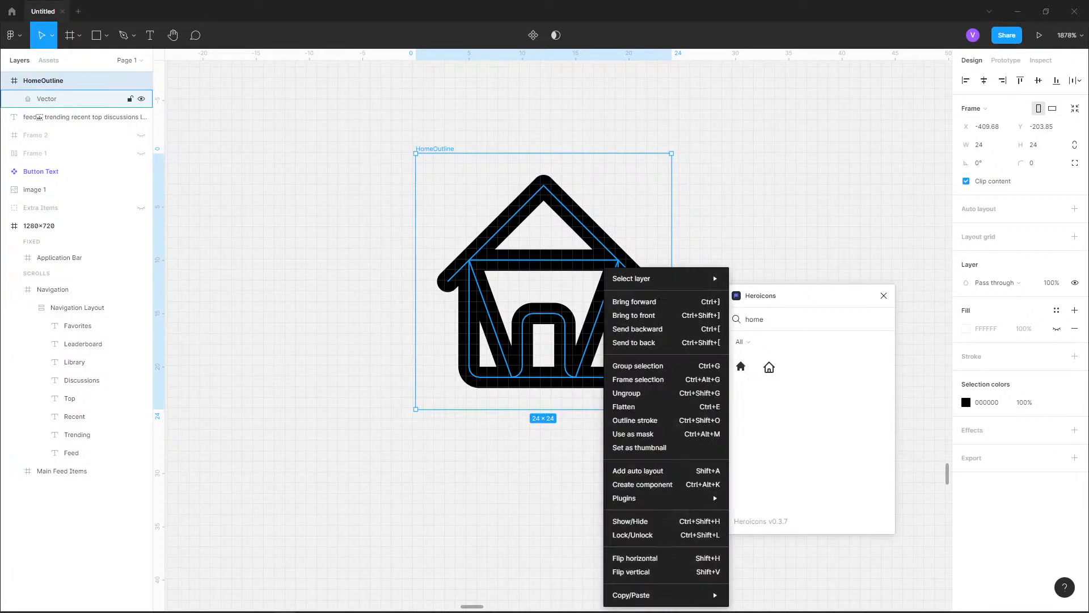
mouse_move(631, 594)
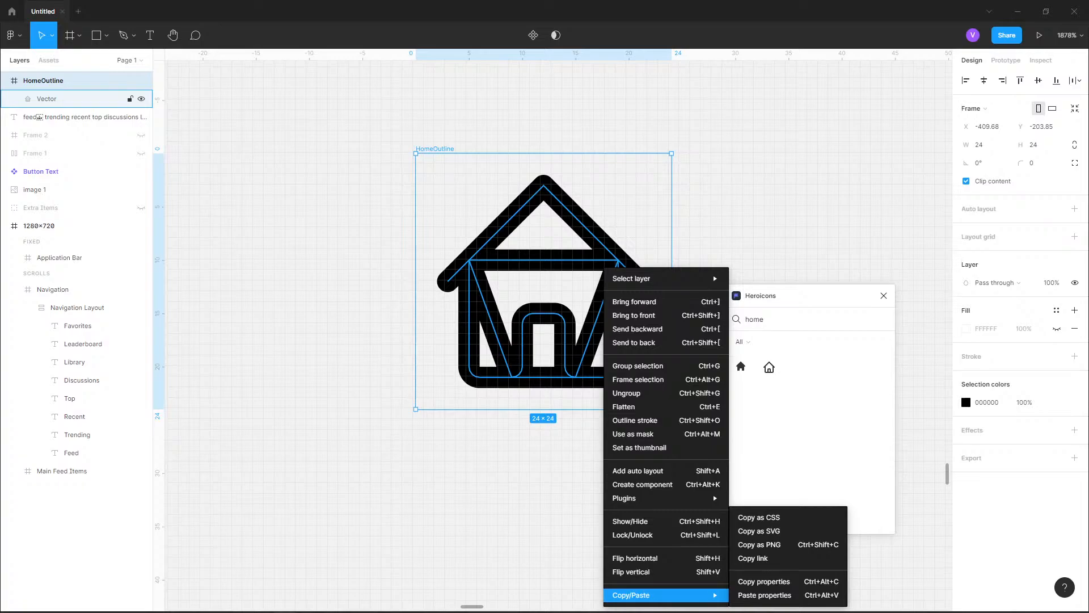
click(760, 531)
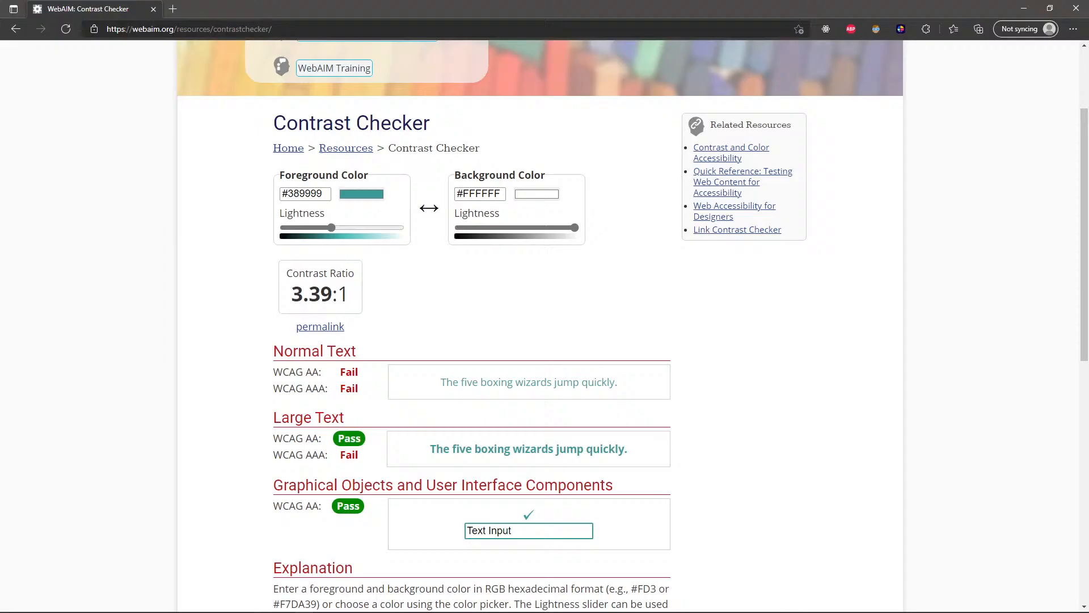
Switch to the browser, find and open SVGOMG in a new tab, and paste the home icon's SVG markup there for preview
key(ctrl+t)
text(svgomg)
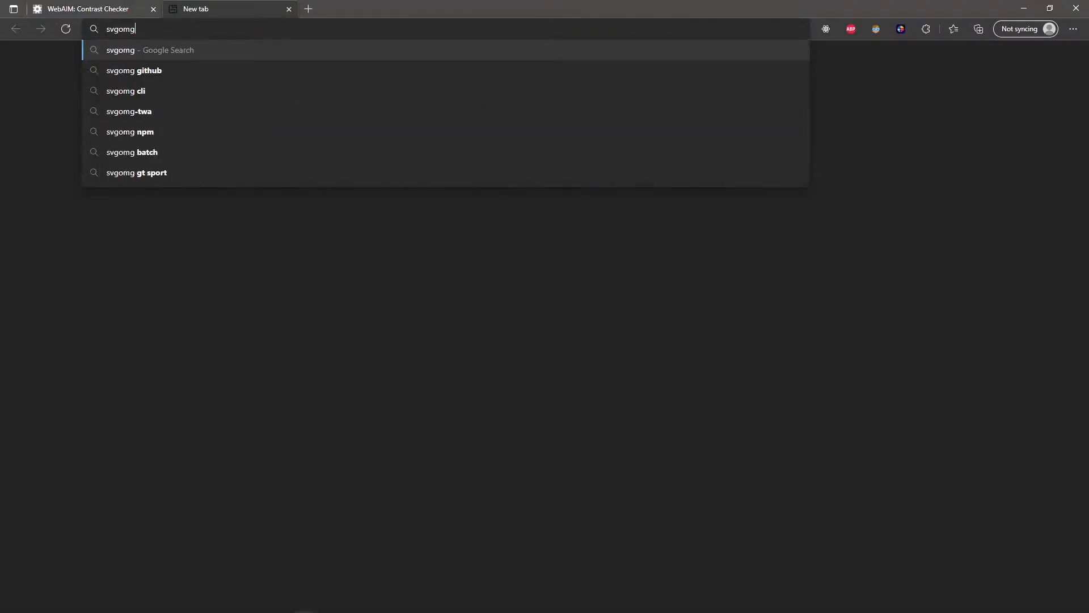
key(Return)
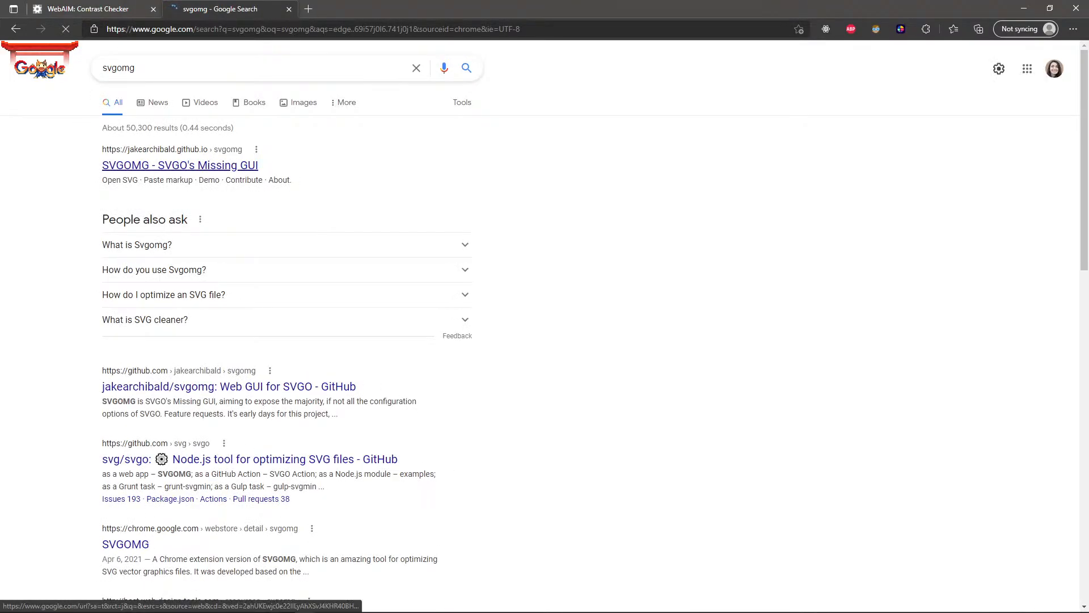
click(179, 166)
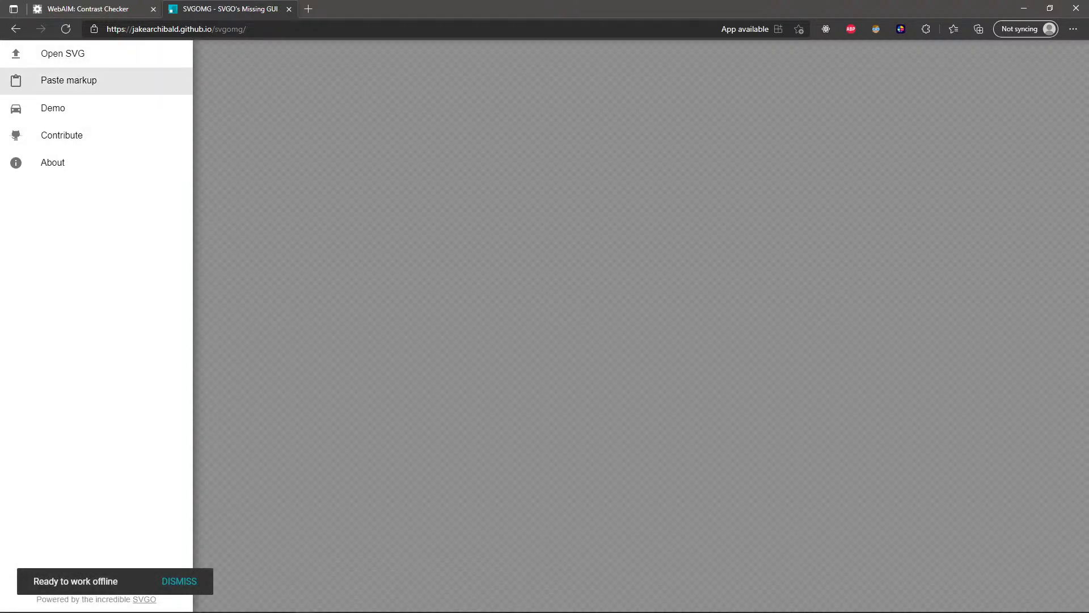
click(69, 81)
key(ctrl+v)
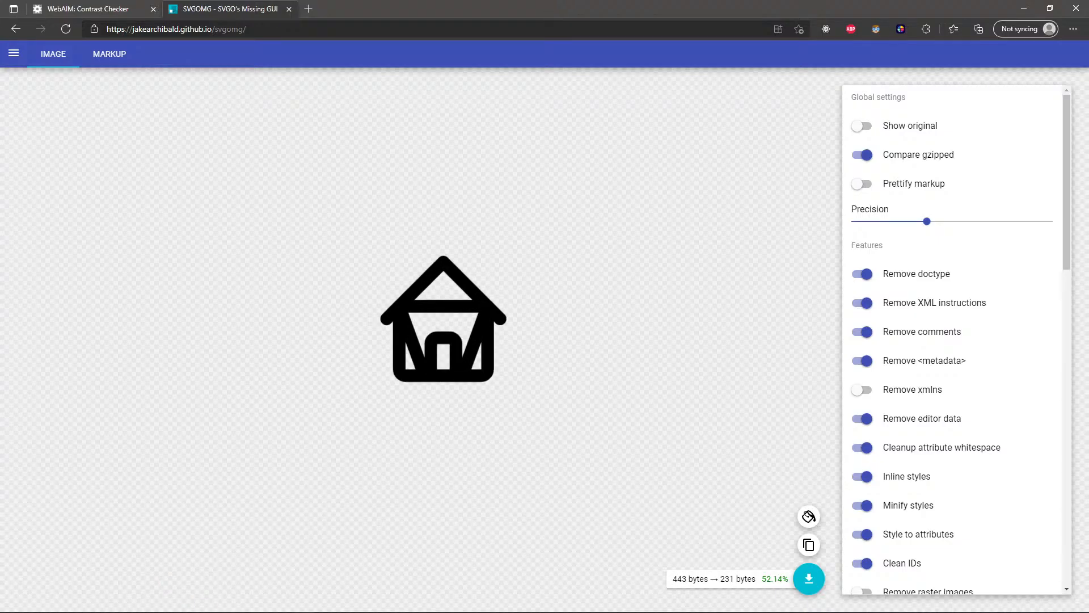
Search the web for heroicons in a new tab and open the heroicons.com site
key(ctrl+t)
text(herocions)
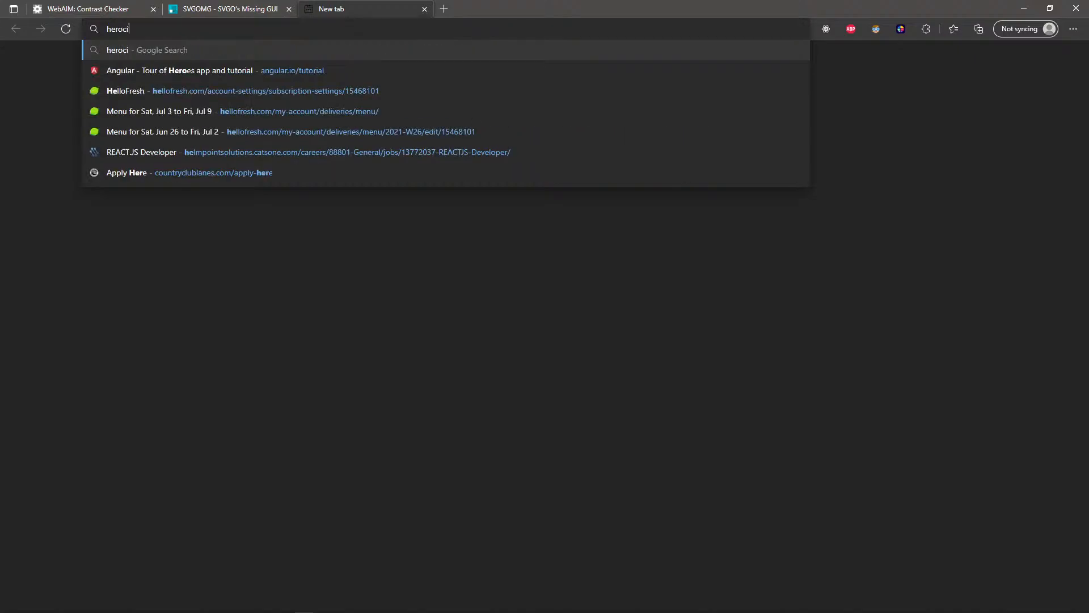
key(ctrl+BackSpace)
text(heroicons)
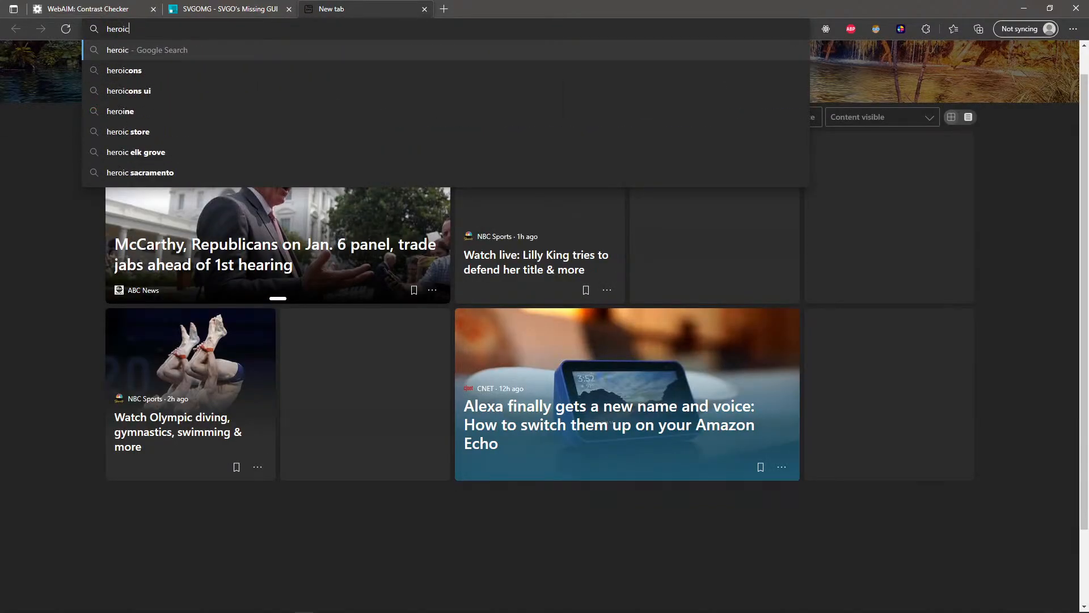
key(Return)
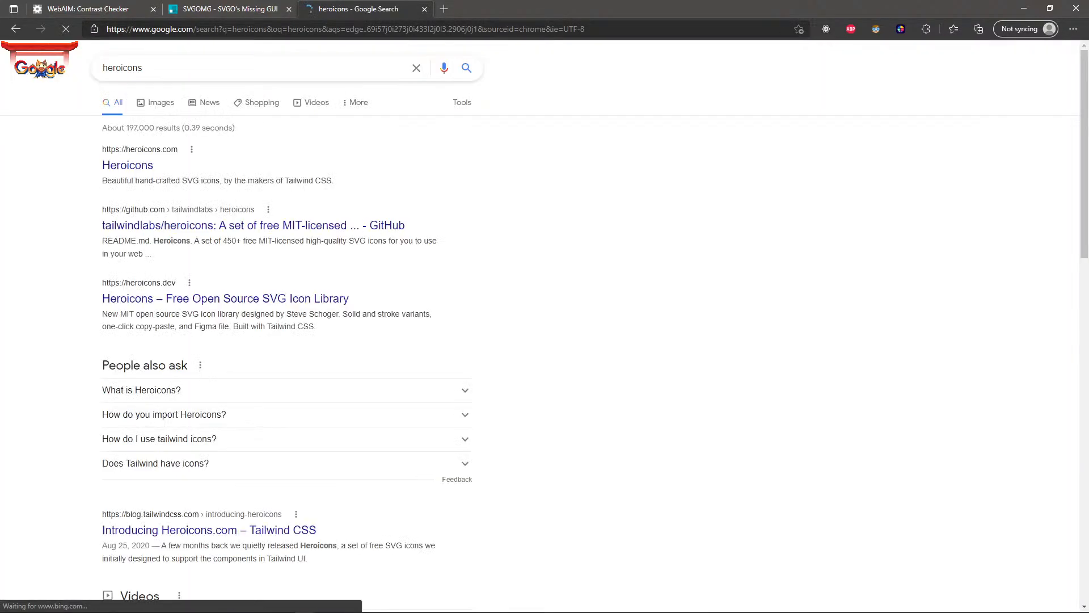
click(129, 165)
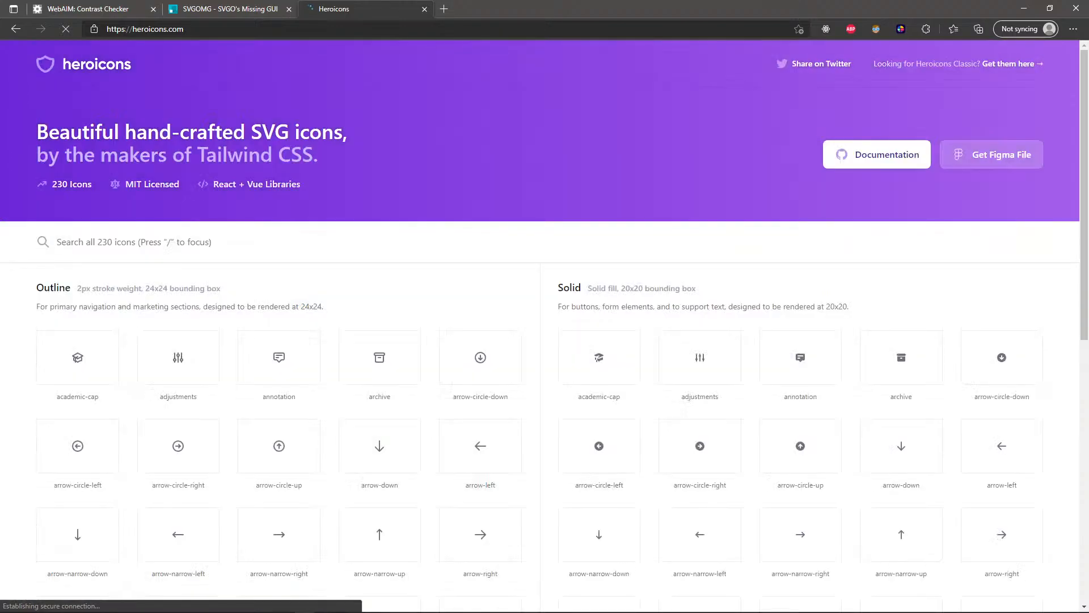
Search heroicons.com for home, copy the outline home icon's SVG, and paste it into the Navigation frame in Figma
text(home)
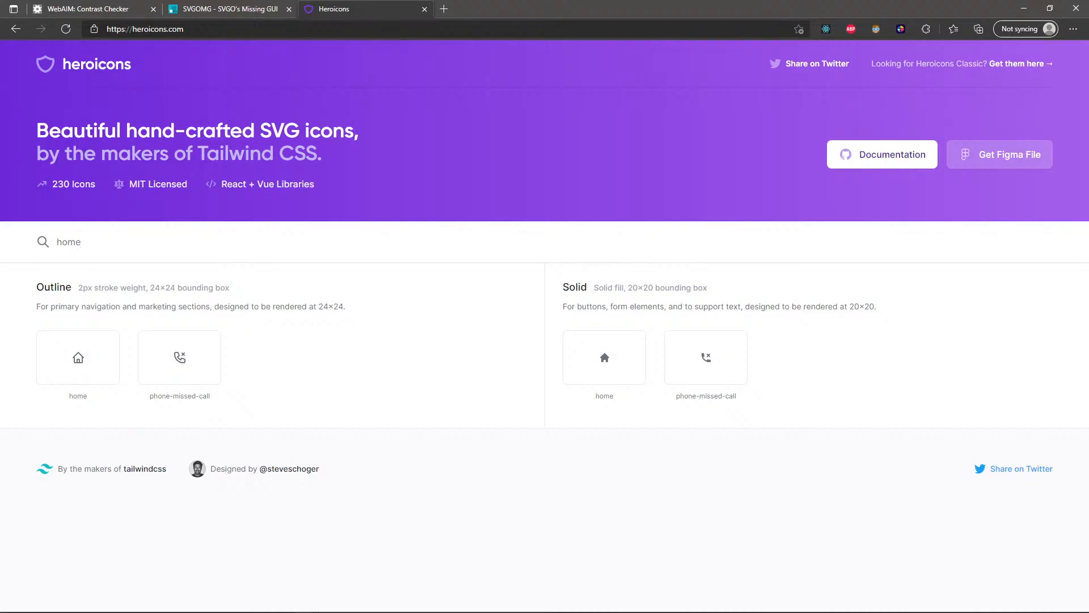
click(78, 344)
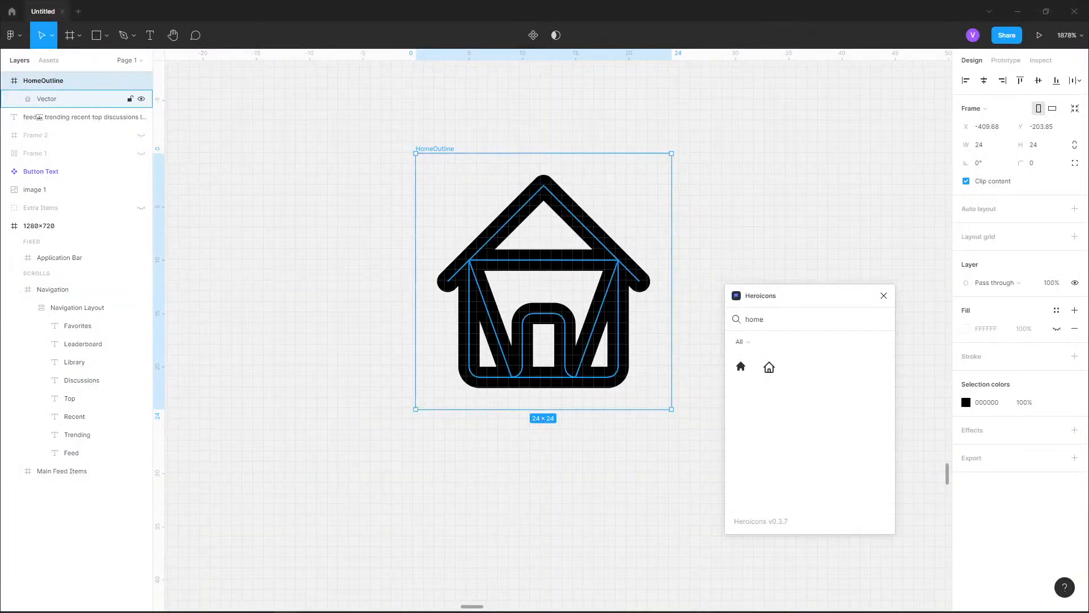
key(ctrl+v)
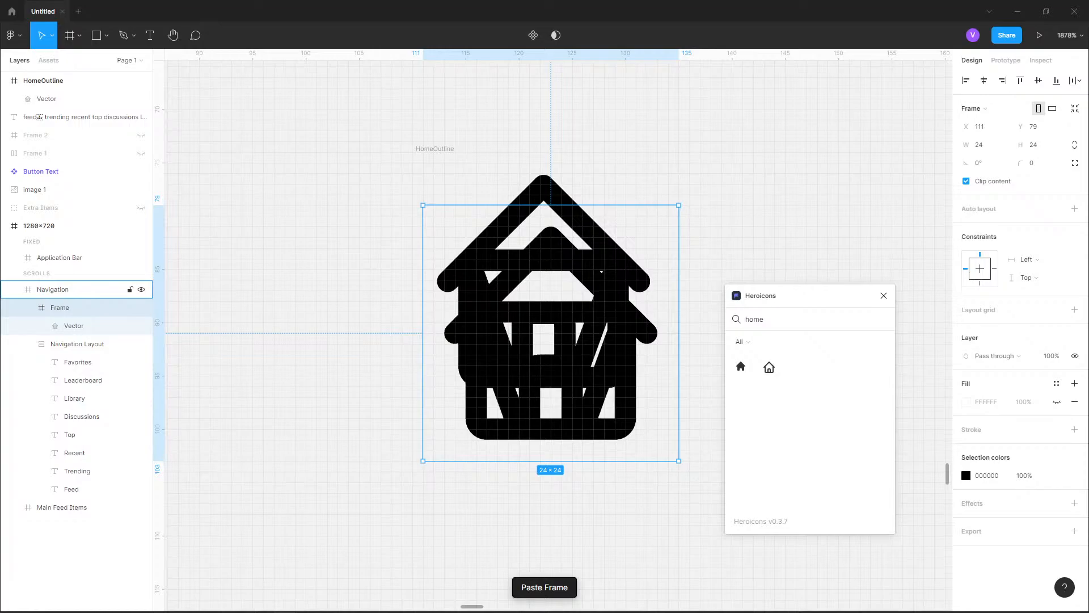
drag(510, 327, 307, 295)
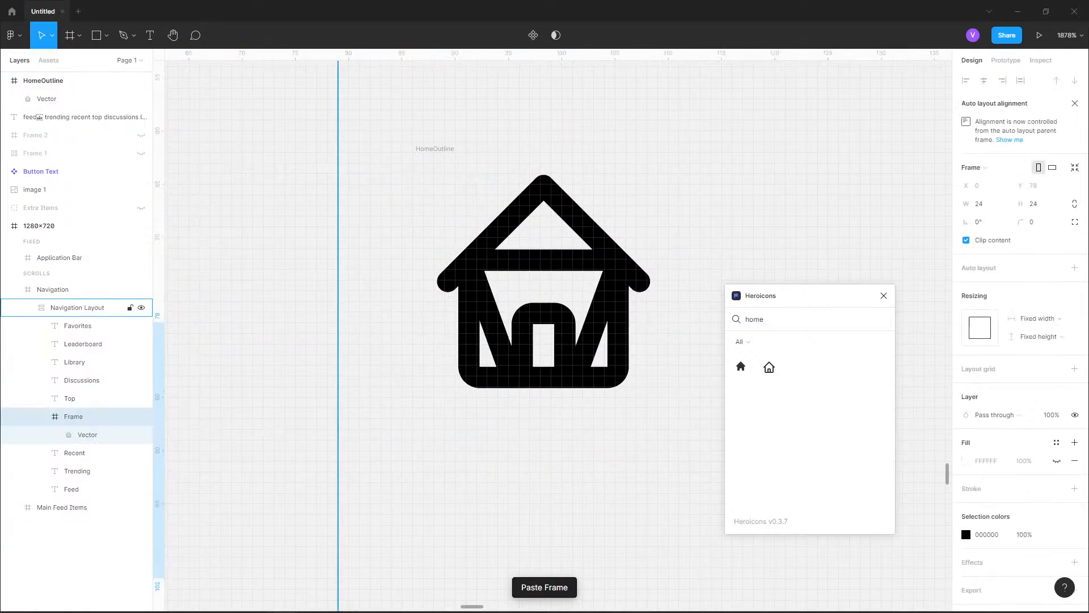
Undo the misplaced paste and paste the home icon again beside the HomeOutline icon for comparison
key(ctrl+z)
scroll(541, 272, down, 3)
key(ctrl+z)
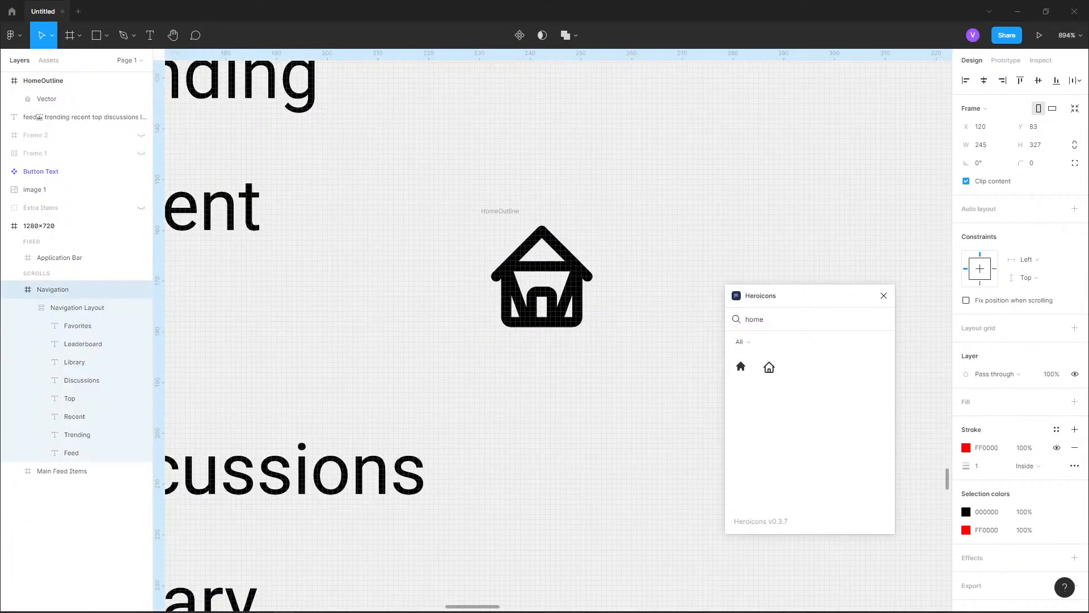
key(ctrl+v)
drag(551, 334, 657, 263)
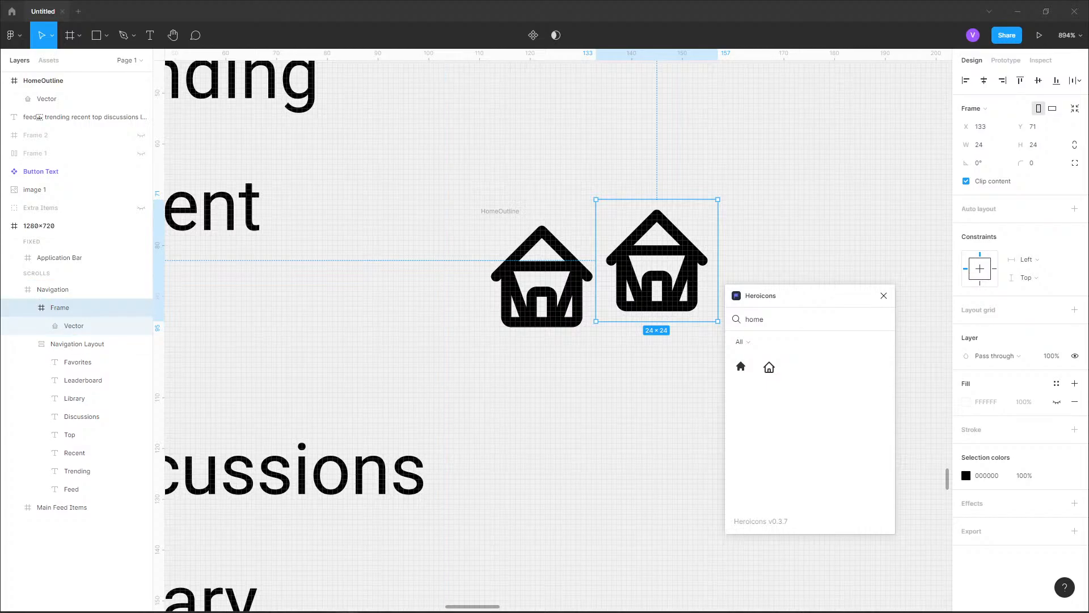
Switch to Notepad++ and paste the home icon's SVG markup into the empty document
drag(891, 30, 570, 155)
click(668, 155)
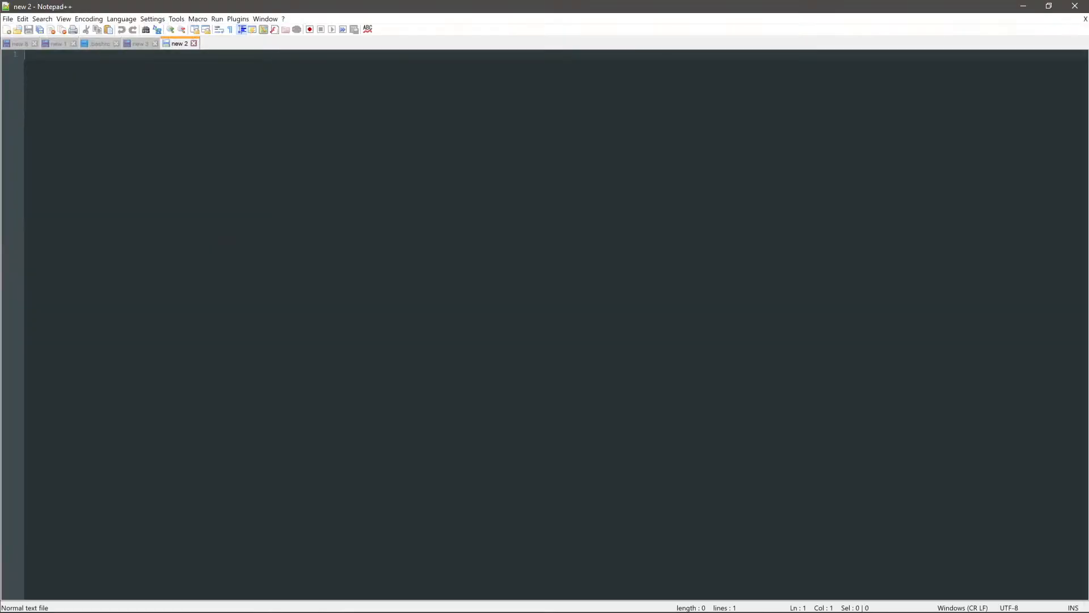
text(<svg xmlns="http://www.w3.org/2000/svg" class="h-6 w-6" fill="none" viewBox="0 0 24 24" stroke="currentColor">   <path stroke-linecap="round" stroke-linejoin="round" stroke-width="2" d="M3 12l2-2m0 0l7-7 7 7M5 10v10a1 1 0 001 1h3m10-11l2 2m-2-2v10a1 1 0 01-1 1h-3m-6 0a1 1 0 001-1v-4a1 1 0 011-1h2a1 1 0 011 1v4a1 1 0 001 1m-6 0h6" /> </svg>)
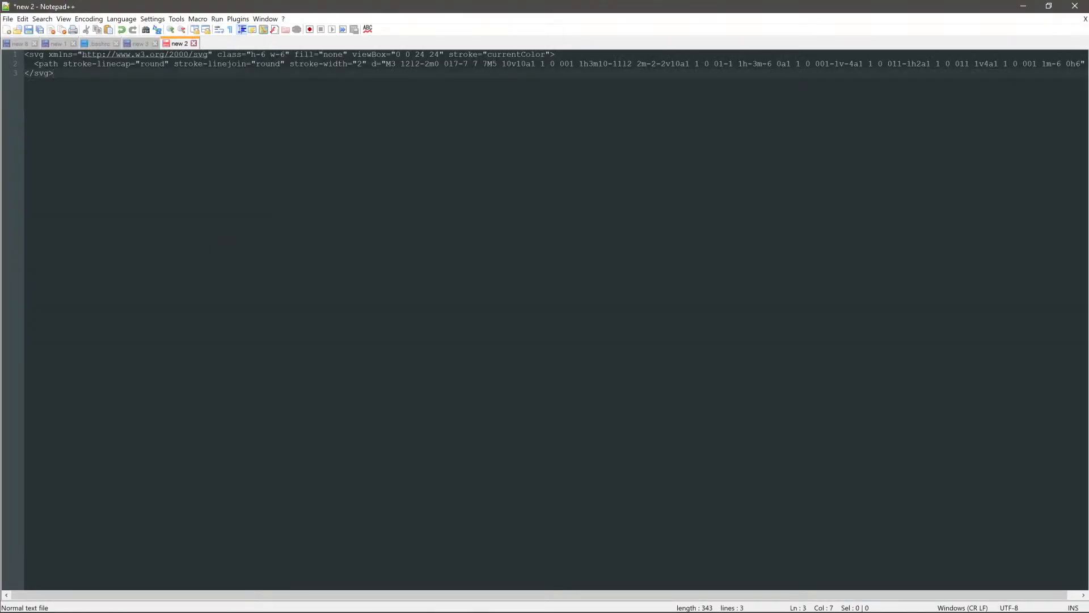
Examine the SVG markup's tags, its class, viewBox and stroke attributes, and the path data
double_click(37, 55)
double_click(57, 64)
click(54, 73)
drag(72, 54, 285, 54)
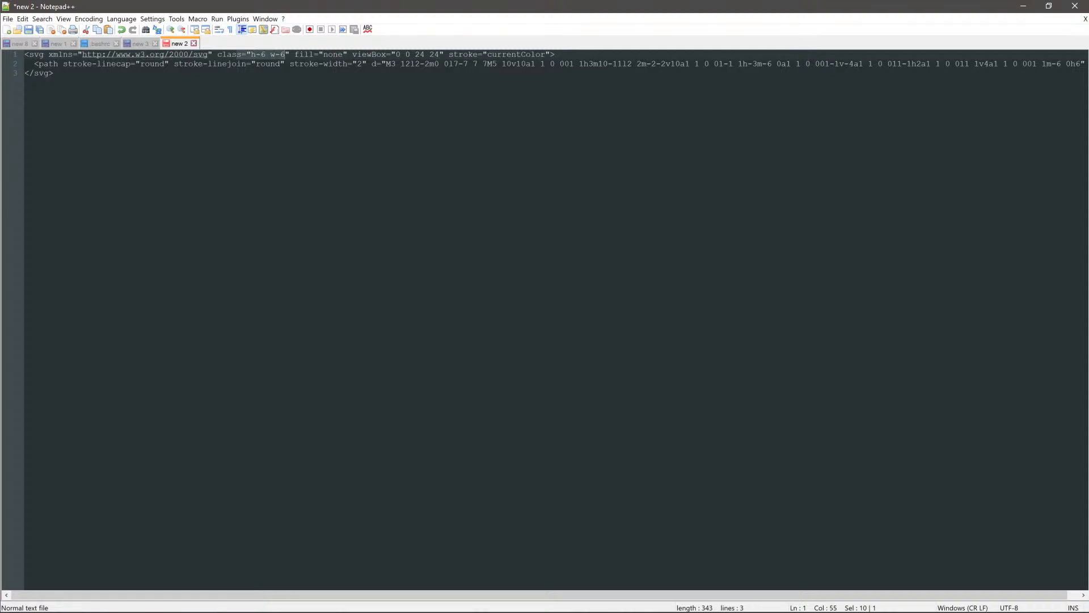
drag(309, 54, 444, 55)
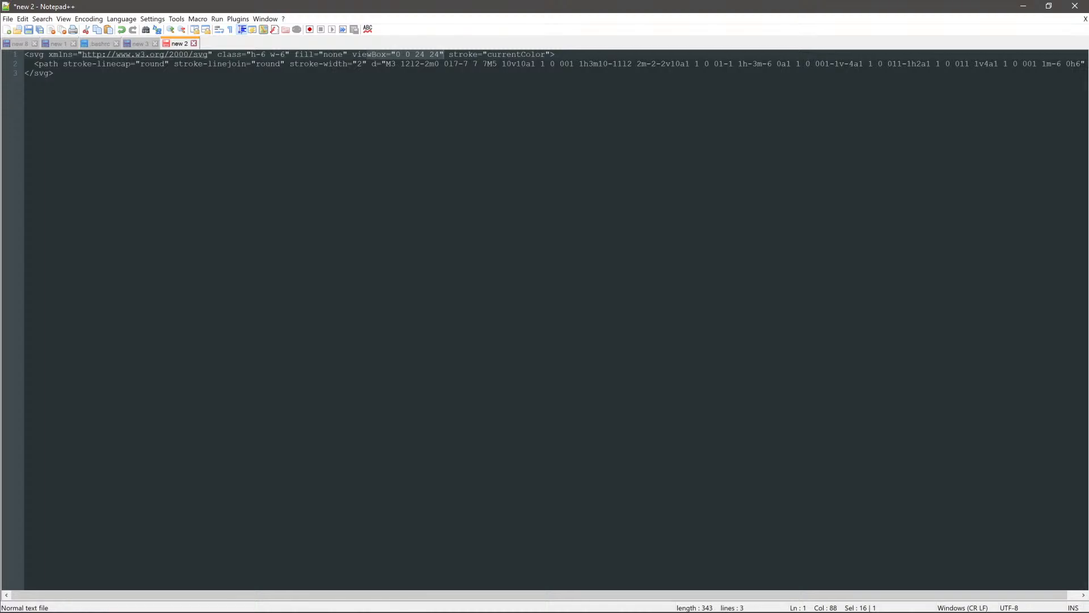
drag(473, 54, 541, 54)
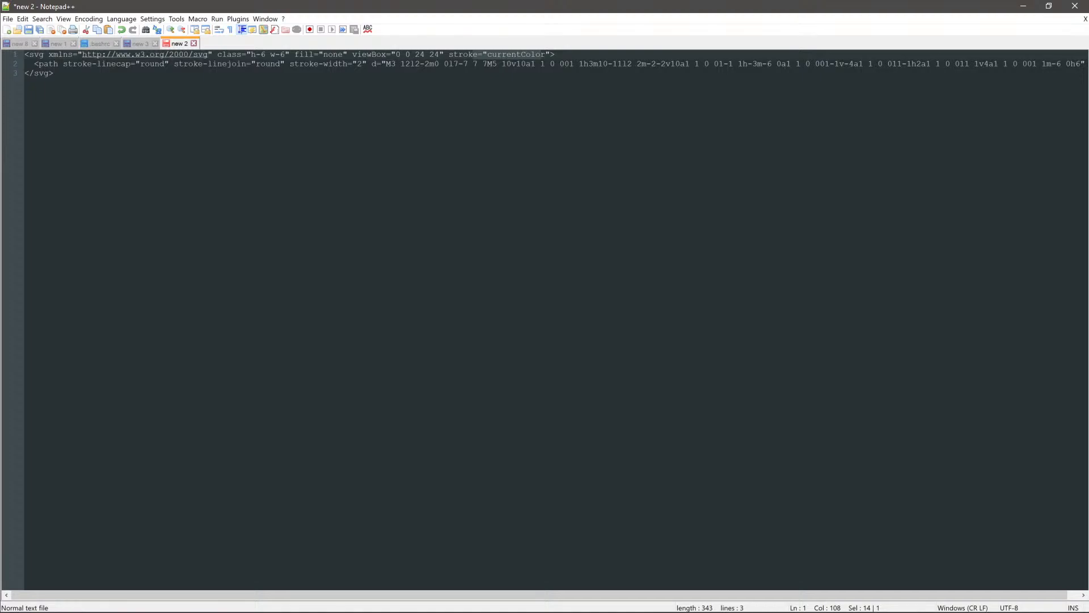
drag(77, 64, 54, 73)
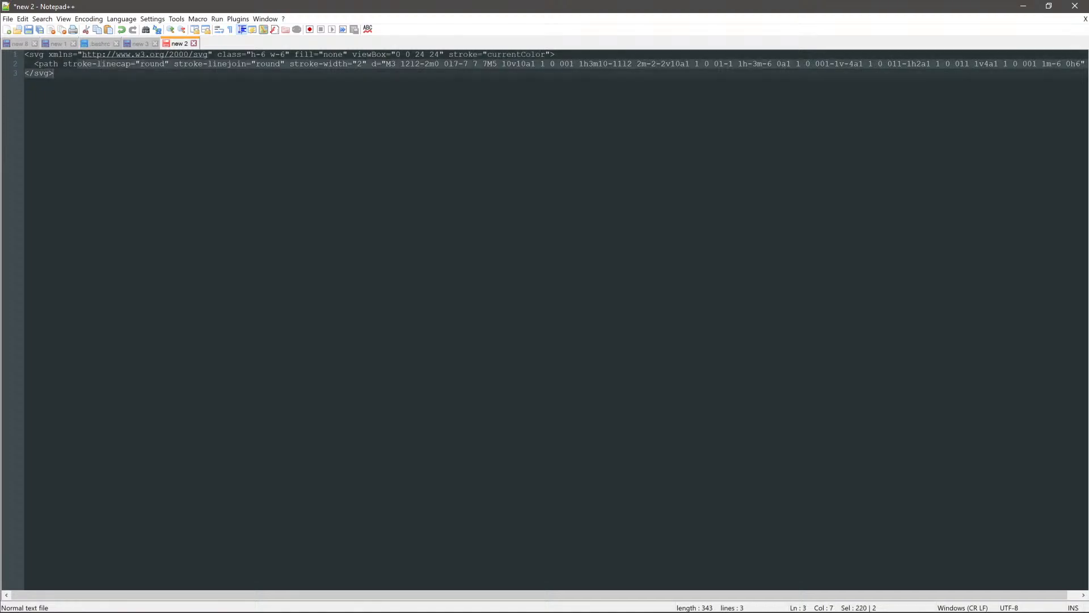
drag(463, 64, 1086, 64)
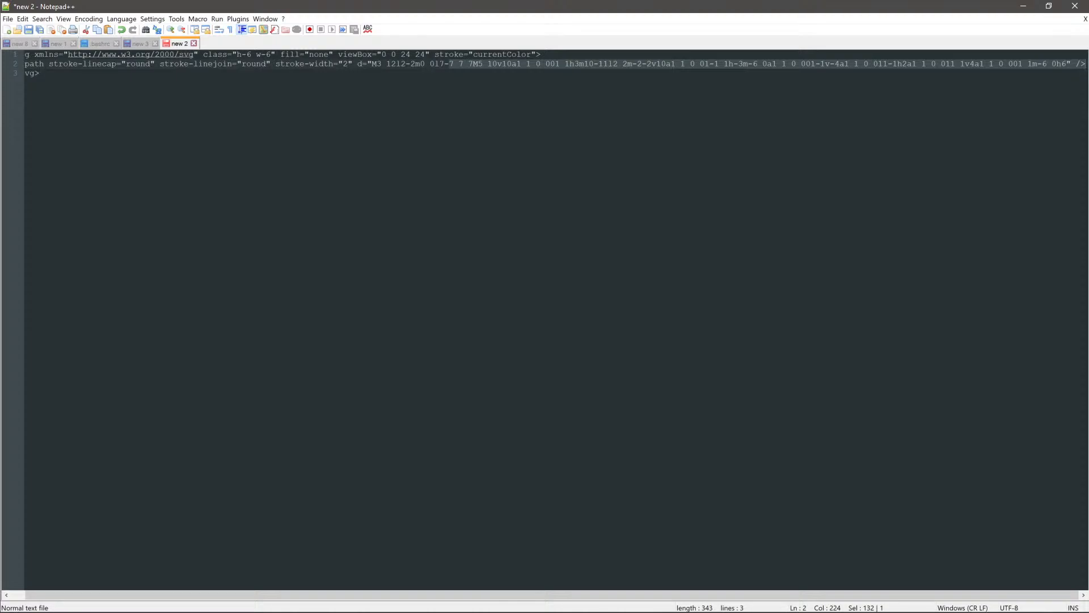
click(702, 64)
click(835, 64)
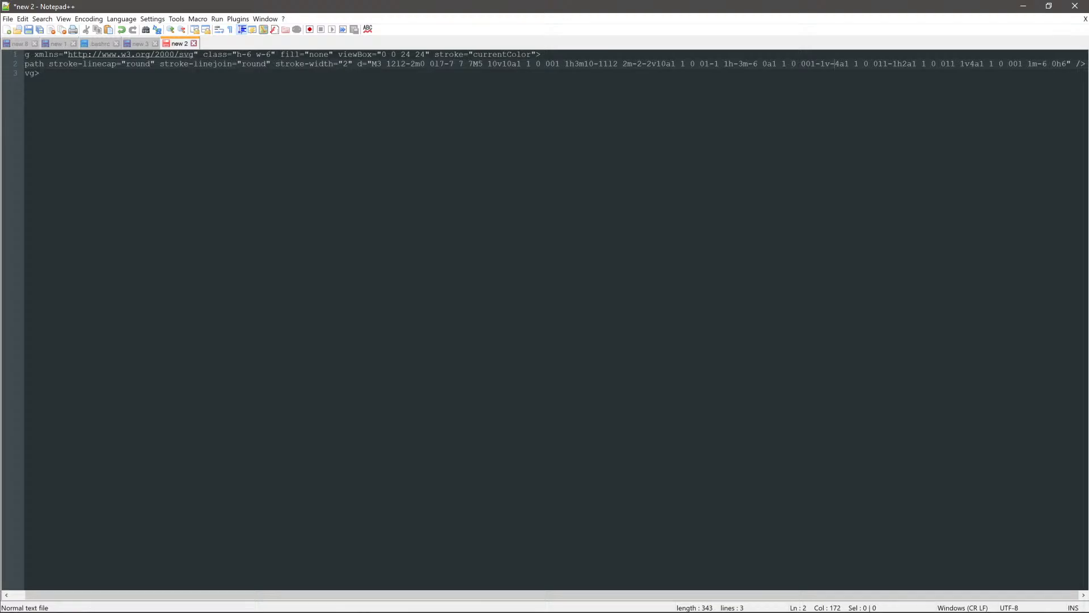
Return to Figma and undo the pasted copy of the home icon
click(1023, 6)
click(53, 290)
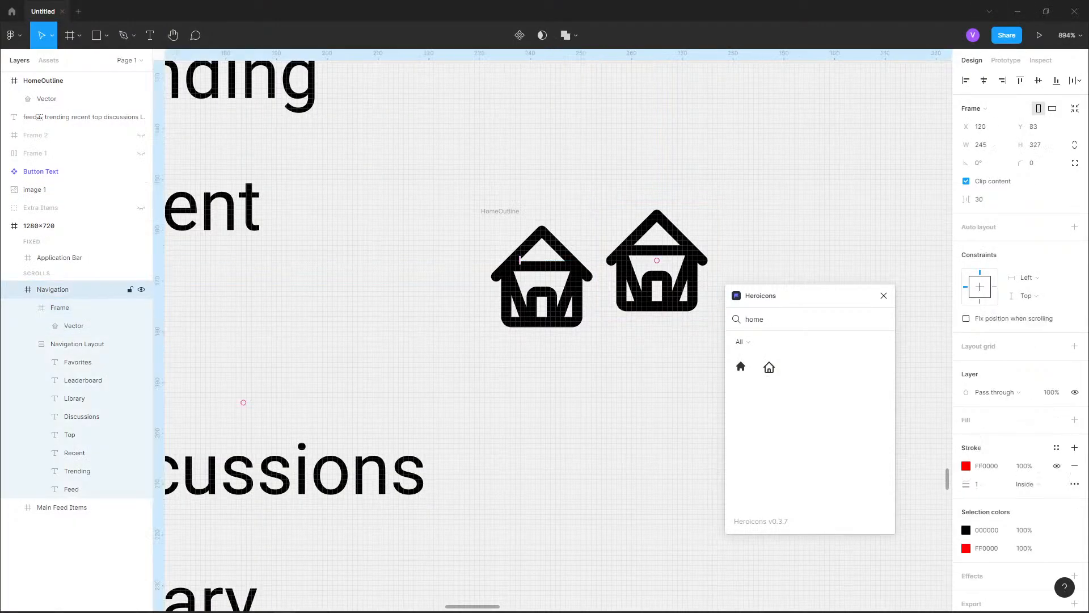
key(ctrl+z)
key(ctrl+z)
key(ctrl+z)
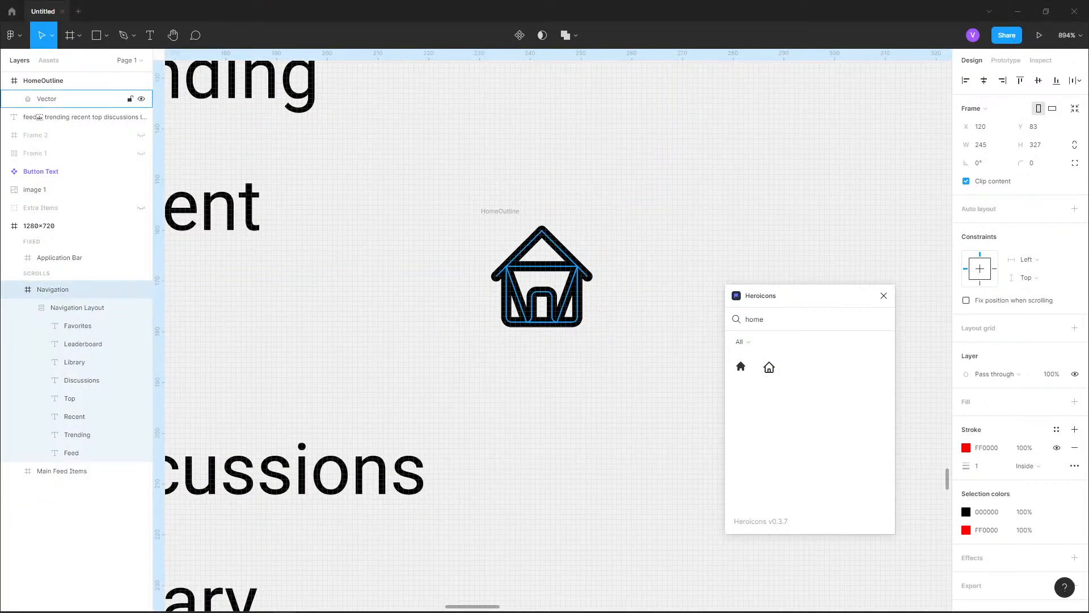
key(ctrl+z)
Move the HomeOutline icon into the Navigation Layout between the Feed and Trending items
scroll(727, 190, down, 3)
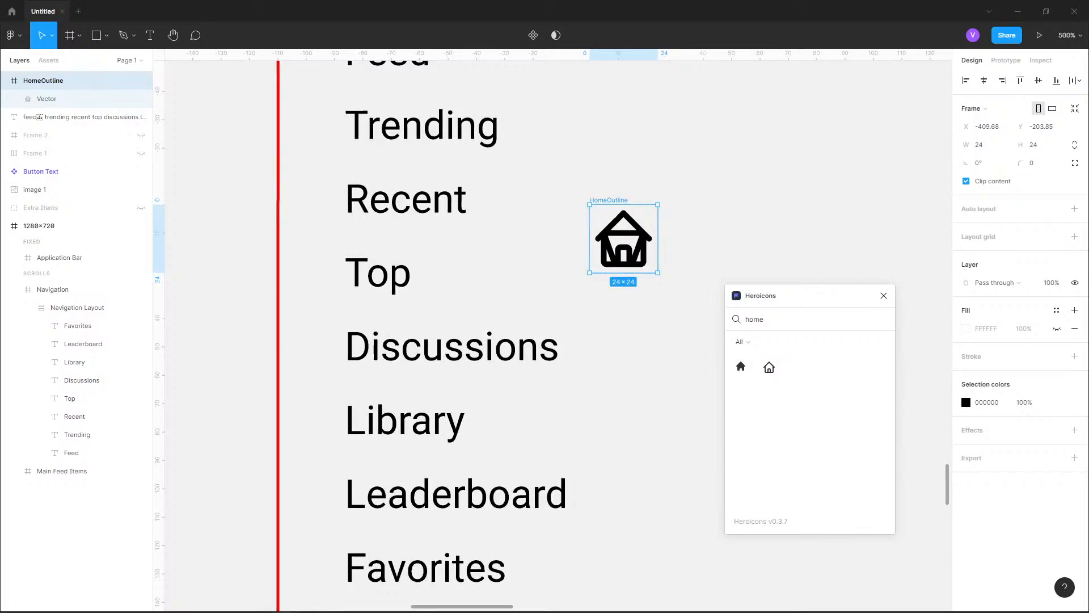
scroll(659, 413, down, 5)
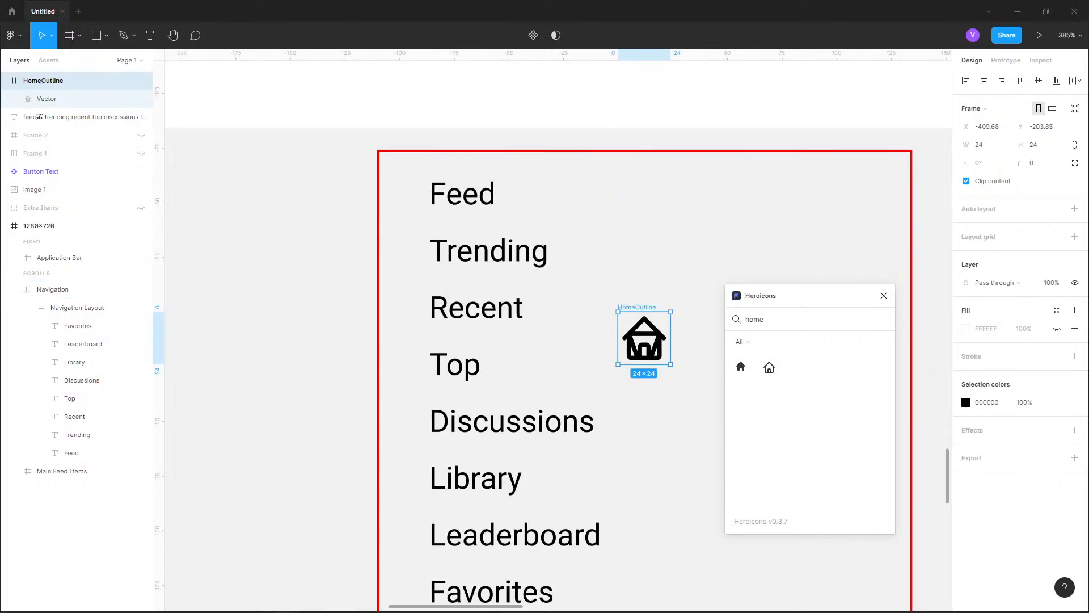
drag(644, 339, 456, 250)
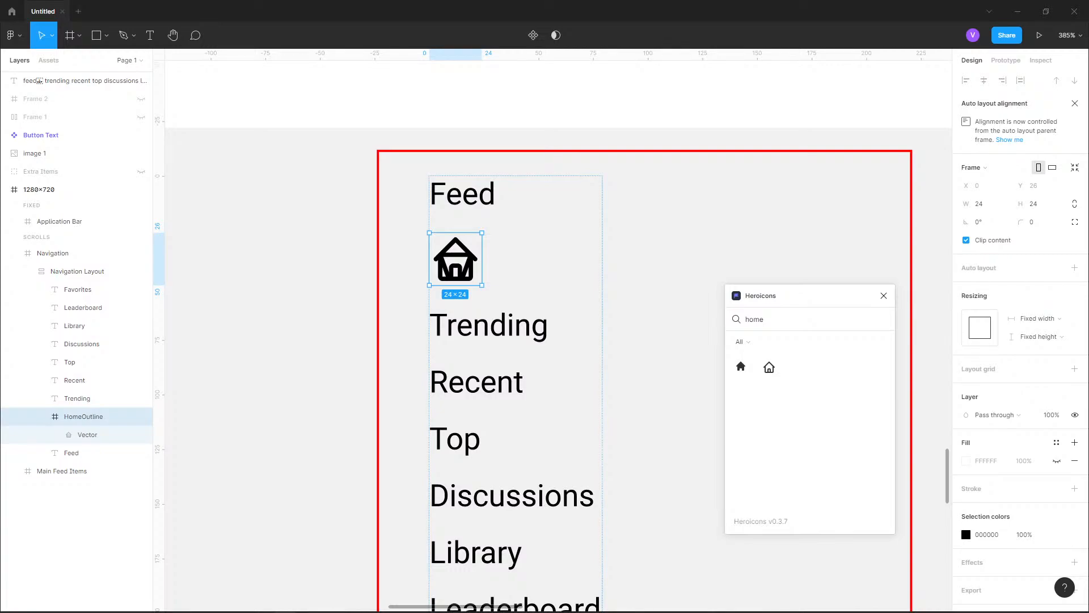
Group the HomeOutline icon with the Feed text and rename the group Feed
click(41, 416)
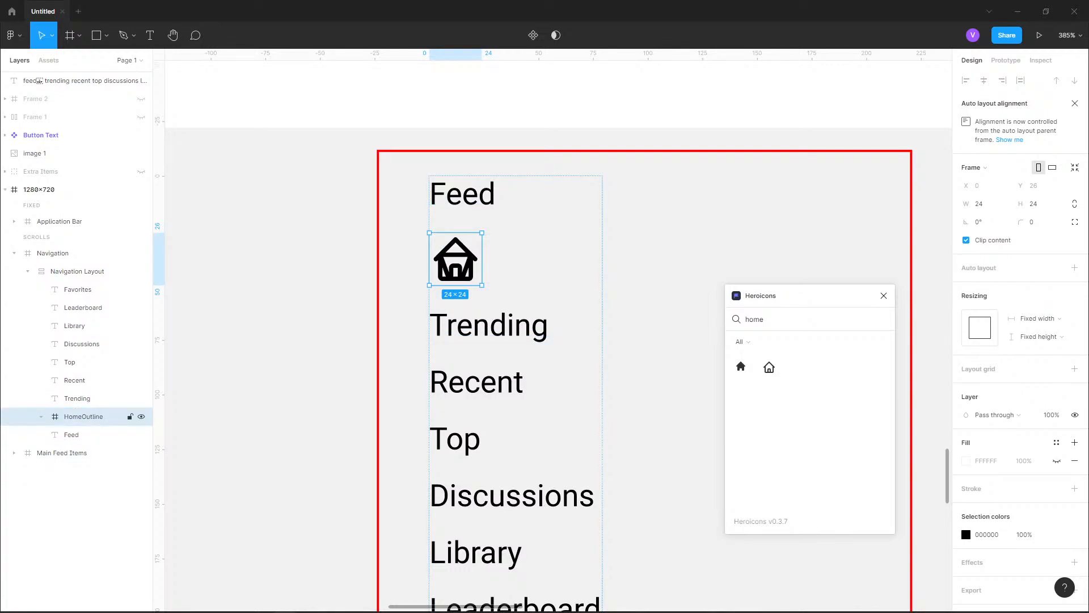
shift+click(71, 434)
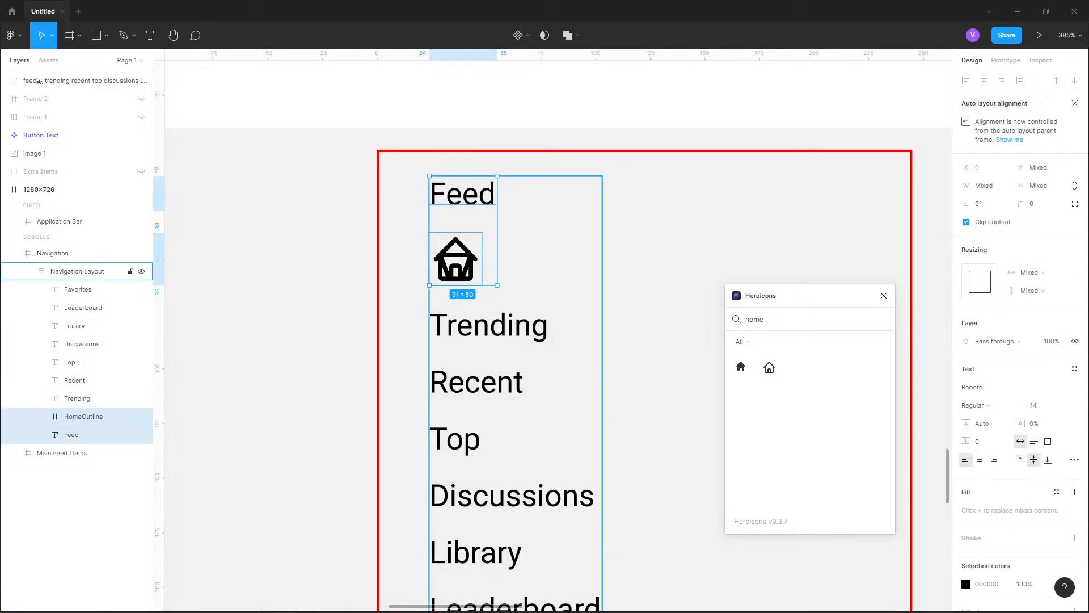
key(ctrl+g)
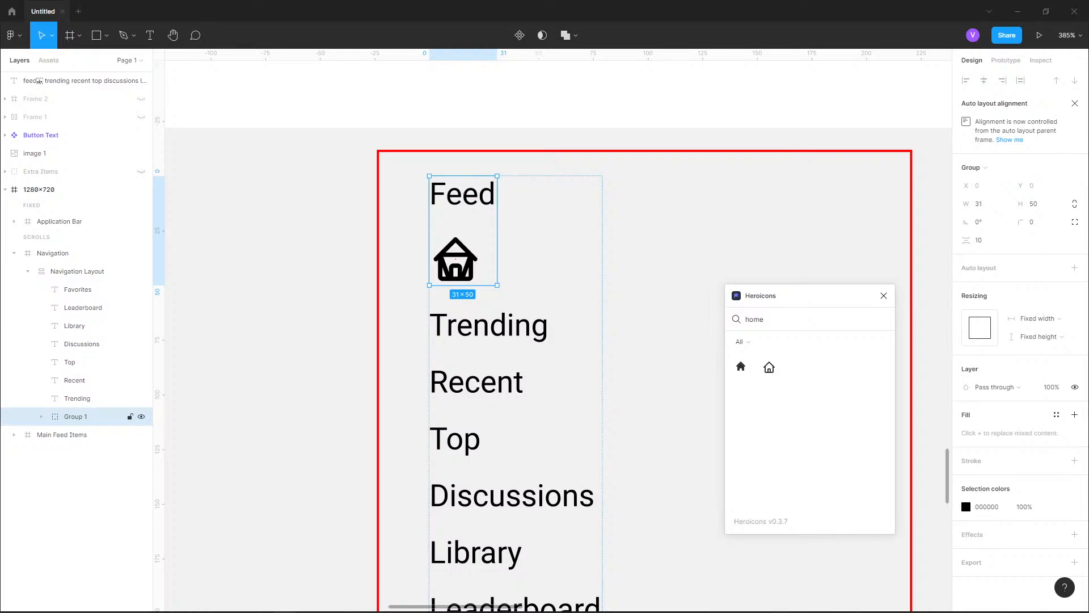
click(42, 416)
double_click(76, 416)
text(Feed)
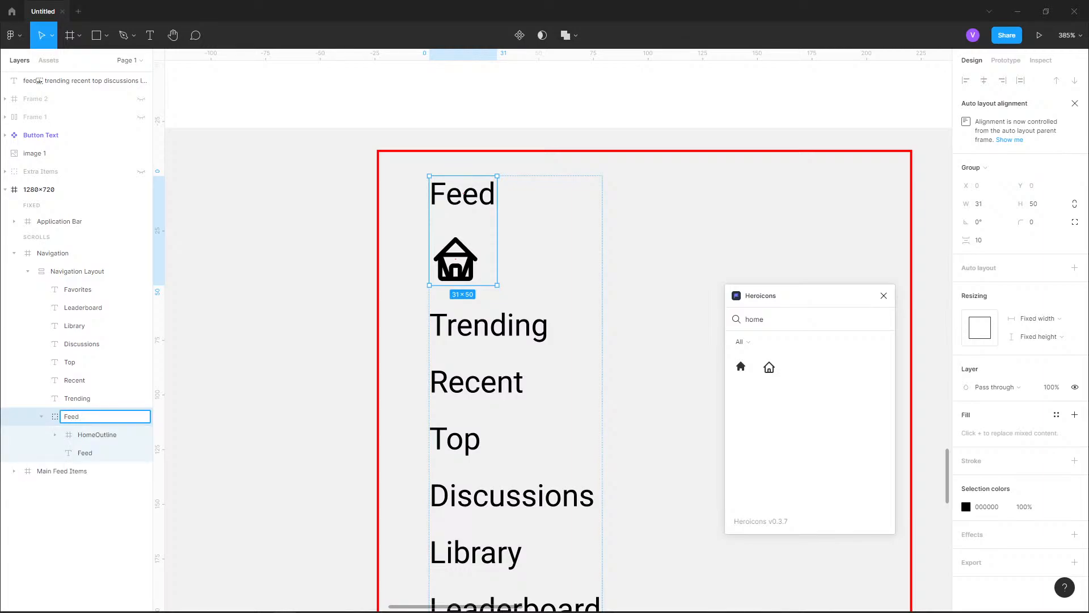
key(Return)
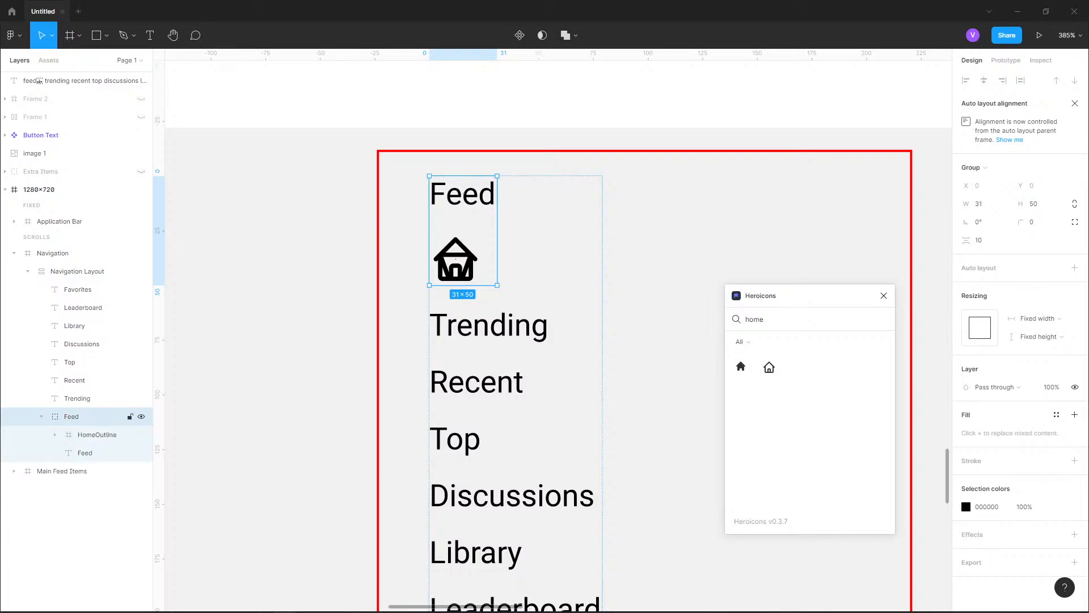
Move the HomeOutline icon up onto the Feed text's row inside the Feed group, at X 0 and Y 0
click(97, 435)
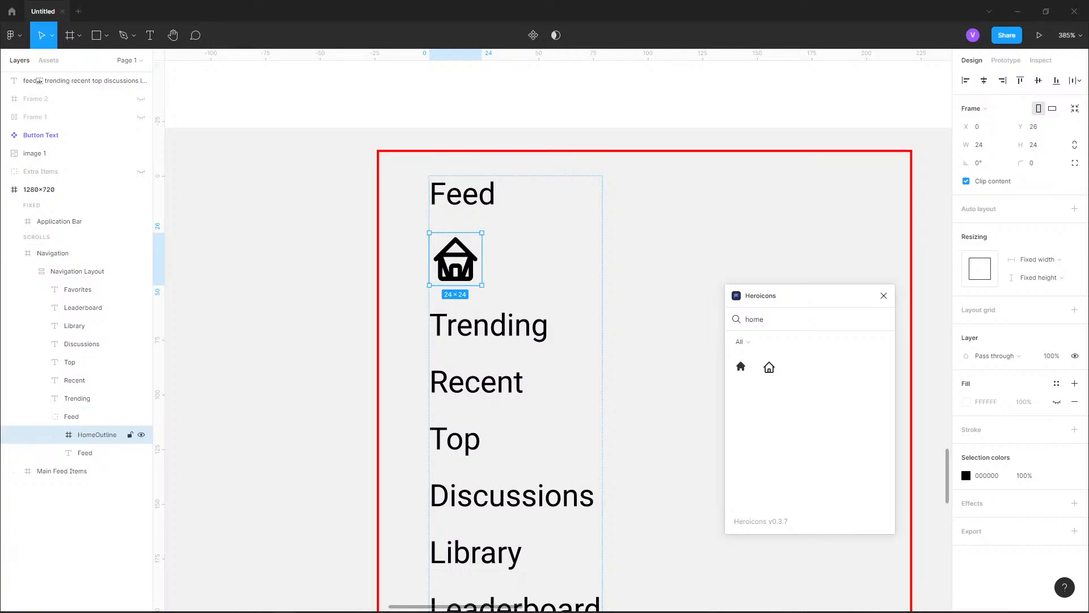
key(Up)
drag(456, 257, 443, 194)
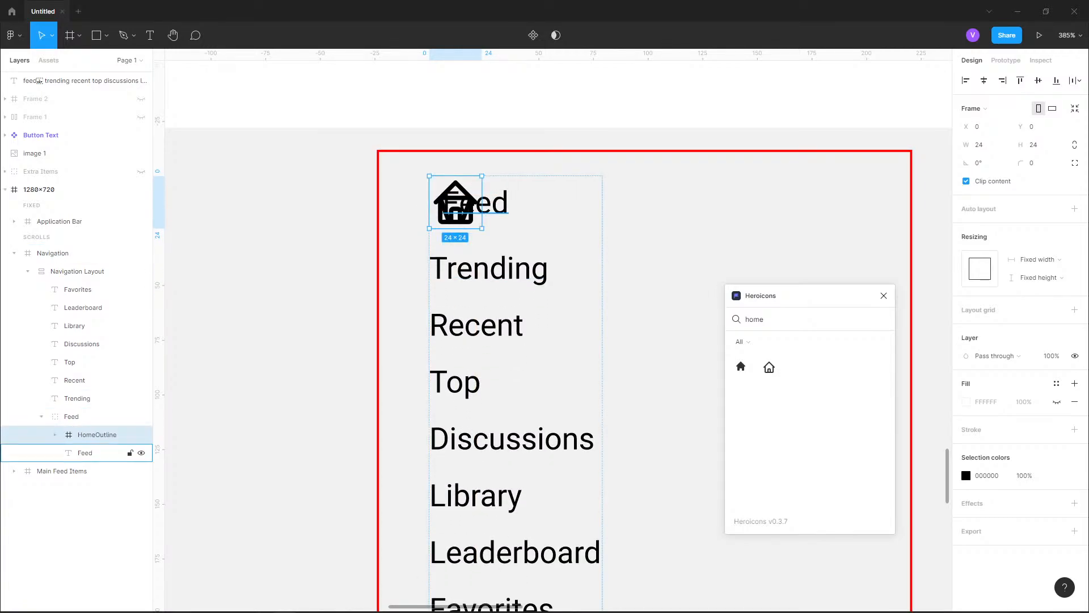
click(71, 416)
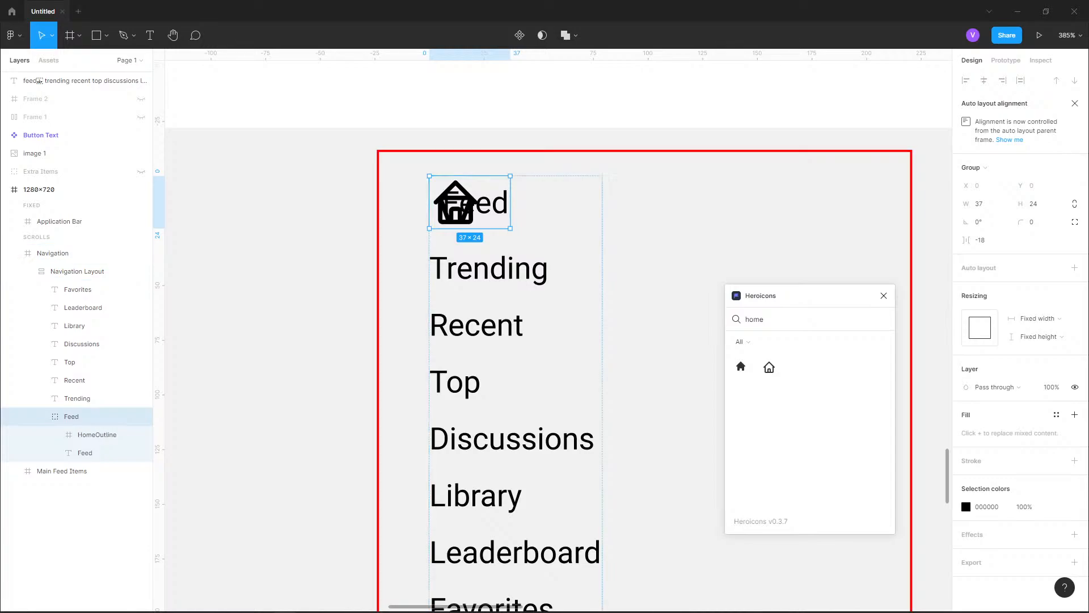
click(97, 434)
mouse_move(456, 202)
mouse_down()
mouse_move(526, 202)
mouse_move(456, 203)
mouse_up()
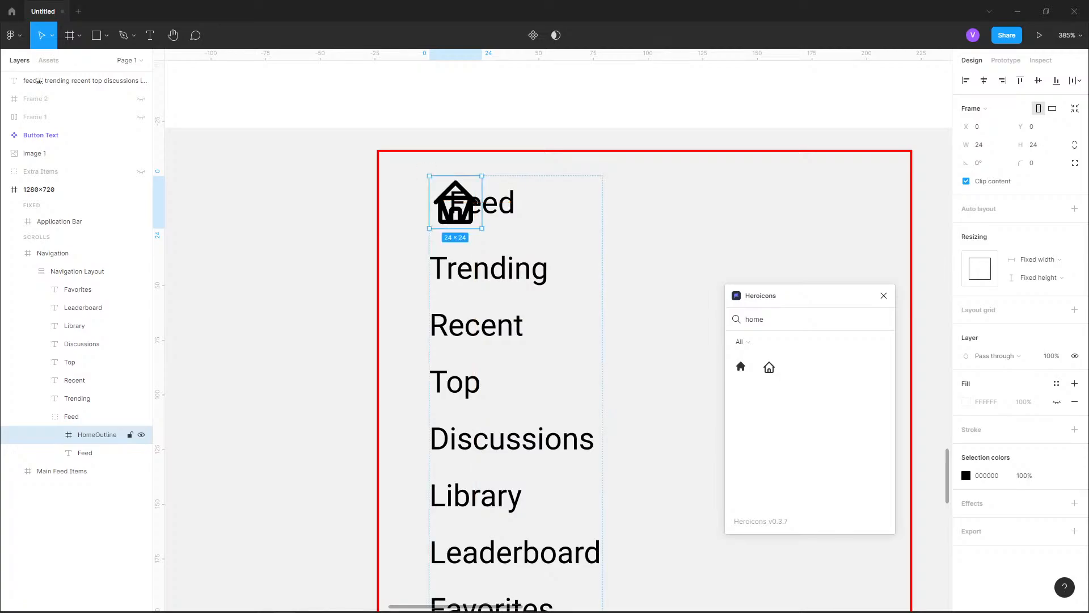
Move the Feed group out of the Navigation Layout onto the empty canvas beside the 1280×720 frame
scroll(543, 256, down, 4)
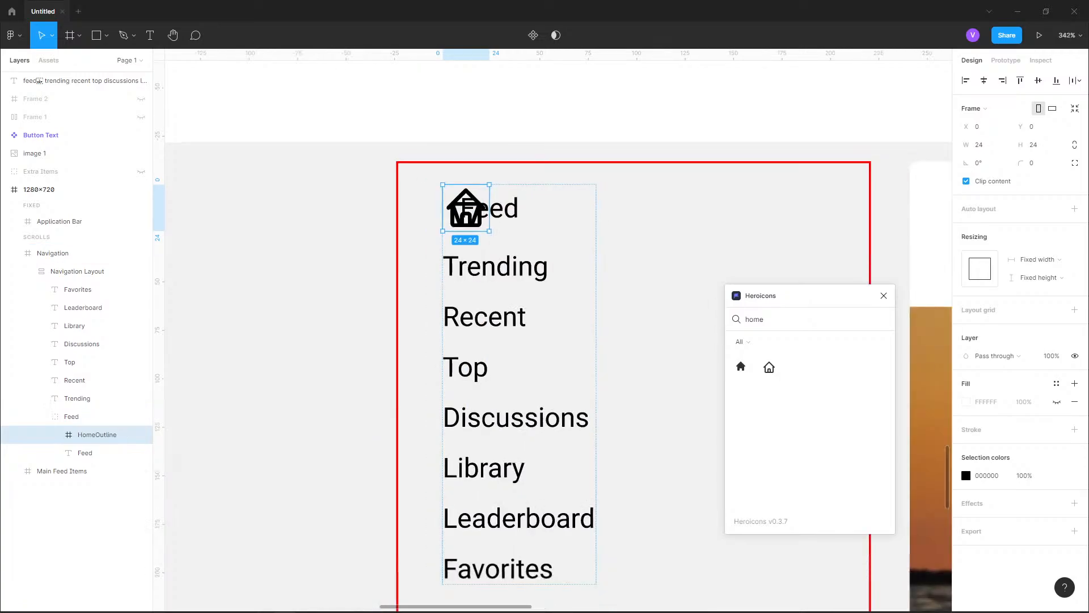
click(511, 223)
scroll(477, 322, down, 5)
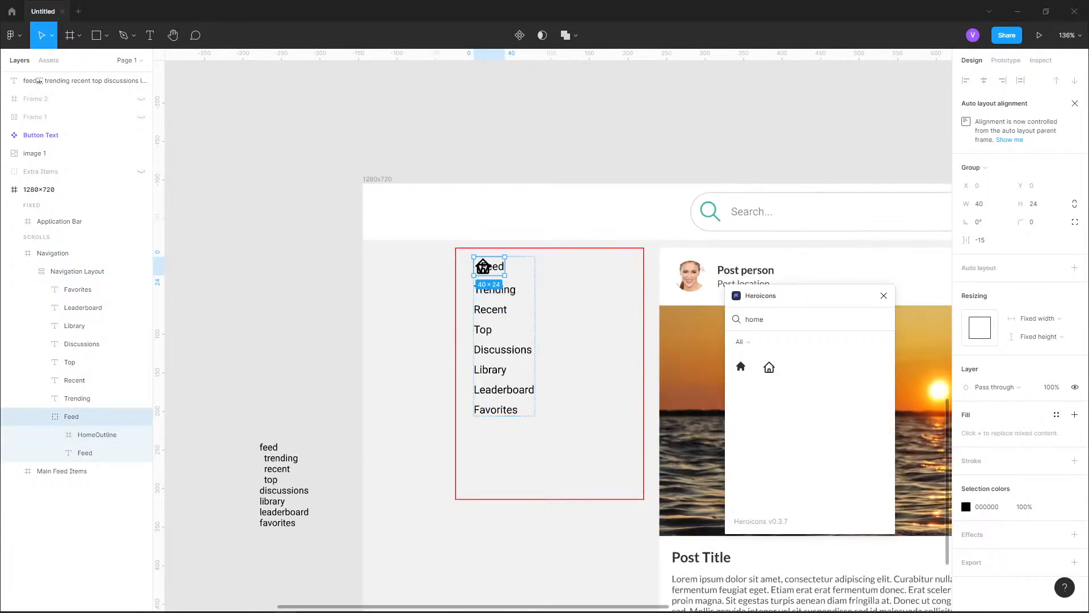
drag(483, 266, 295, 274)
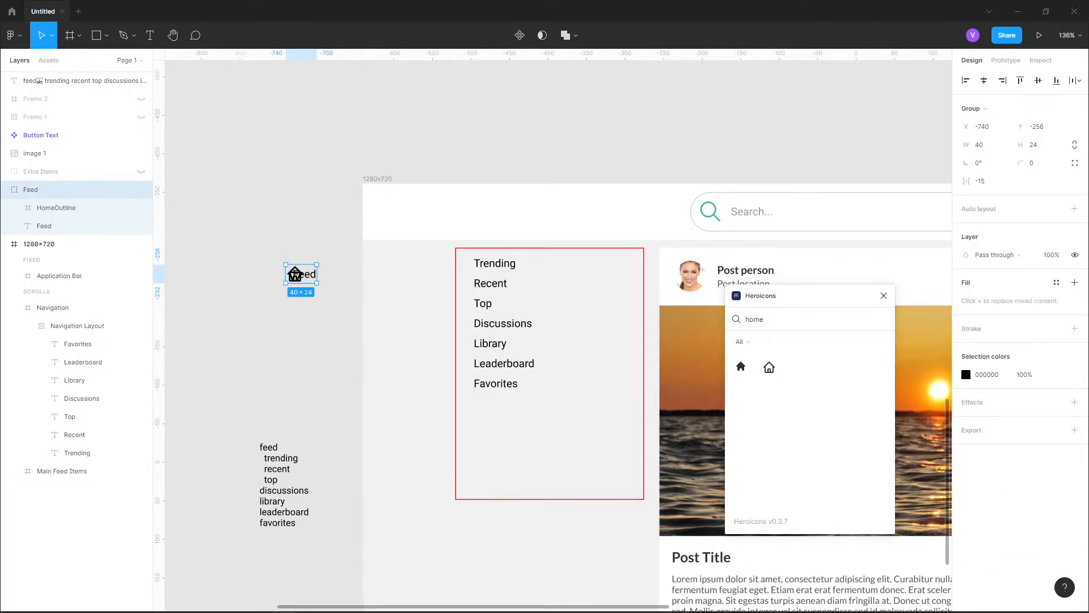
Move the Feed text horizontally to just right of the home icon, at about X -715, so they no longer overlap
scroll(317, 278, up, 10)
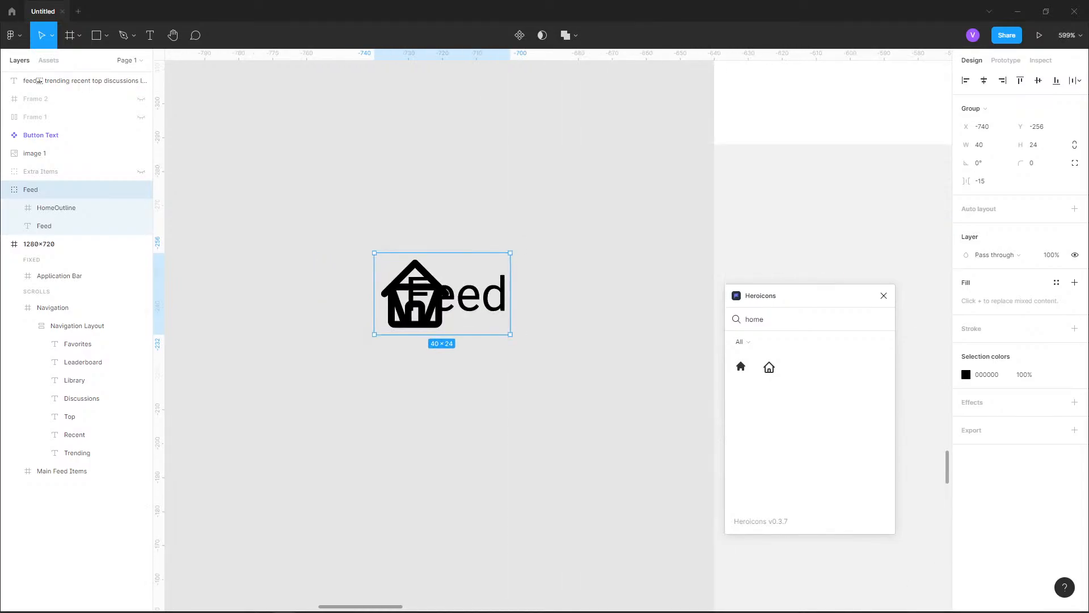
click(56, 208)
click(14, 208)
click(44, 244)
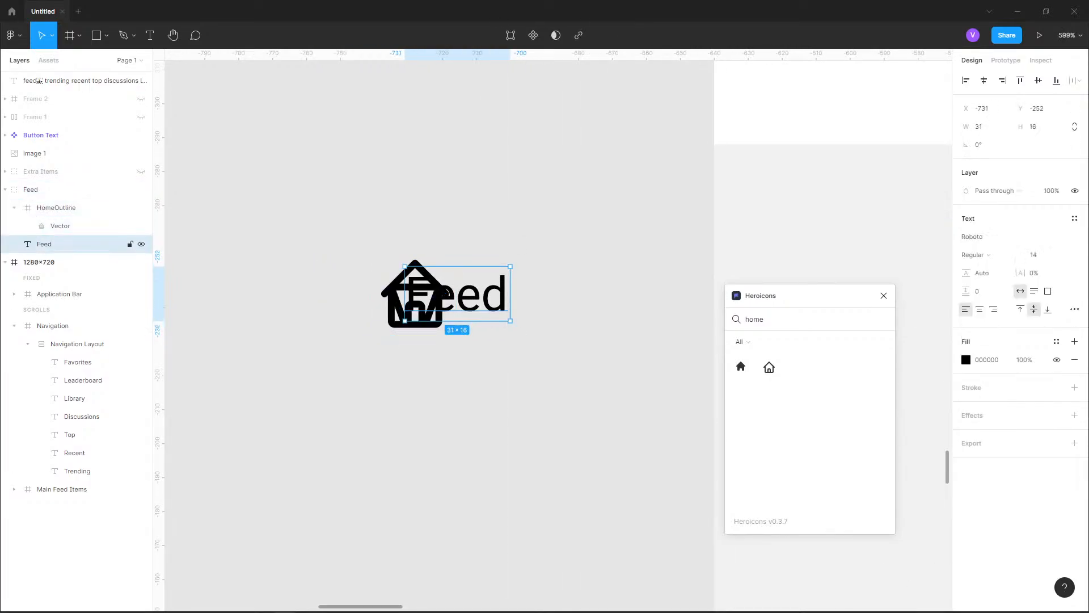
drag(475, 296, 530, 295)
key(alt)
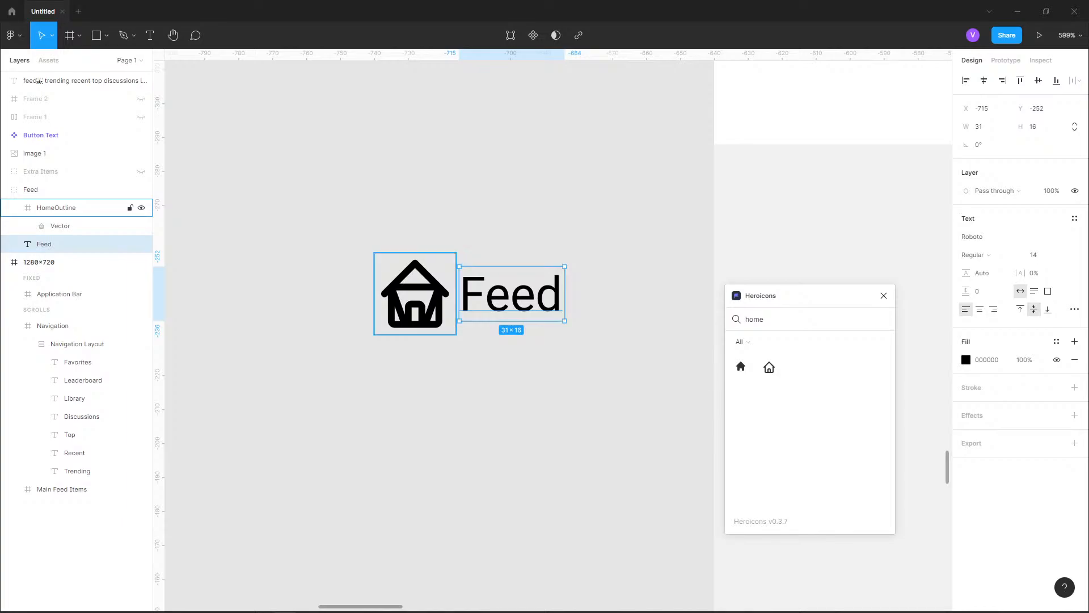
click(416, 294)
scroll(402, 254, down, 6)
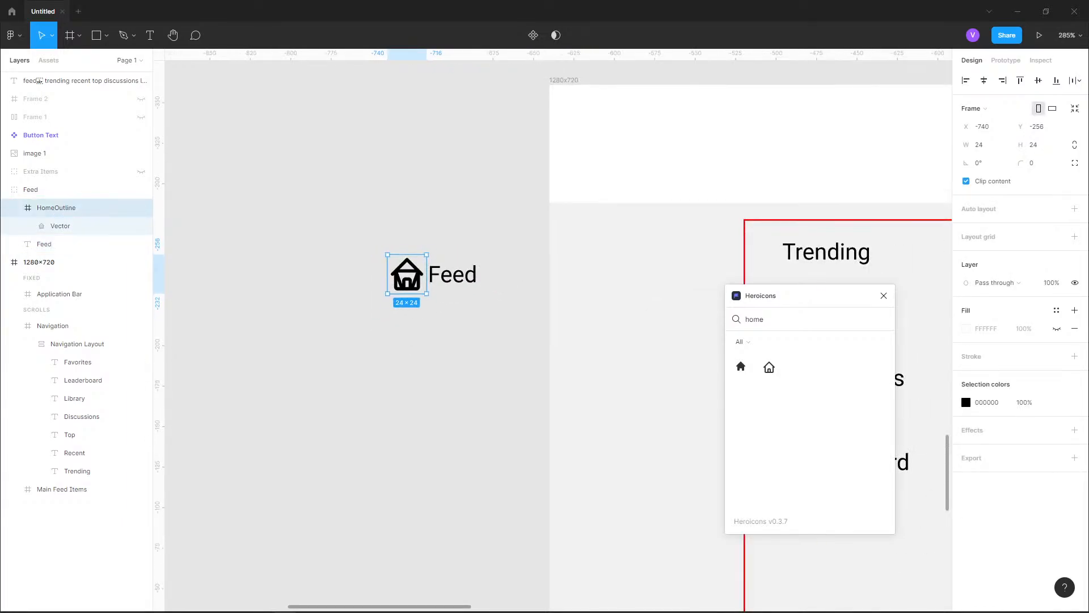
Set the stroke width of the HomeOutline icon's vector to 1
scroll(418, 259, up, 5)
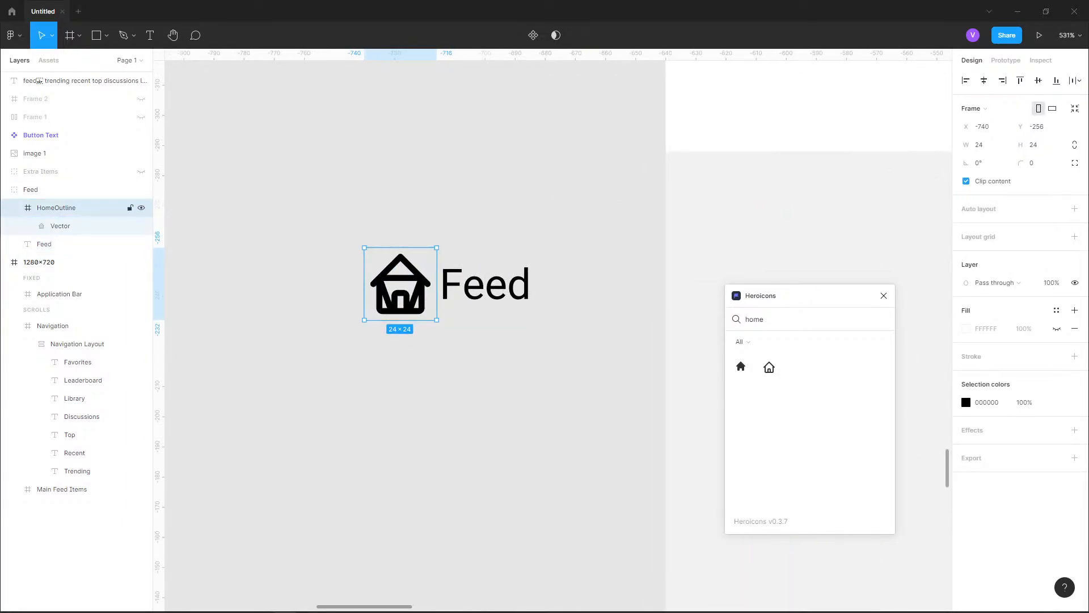
click(68, 226)
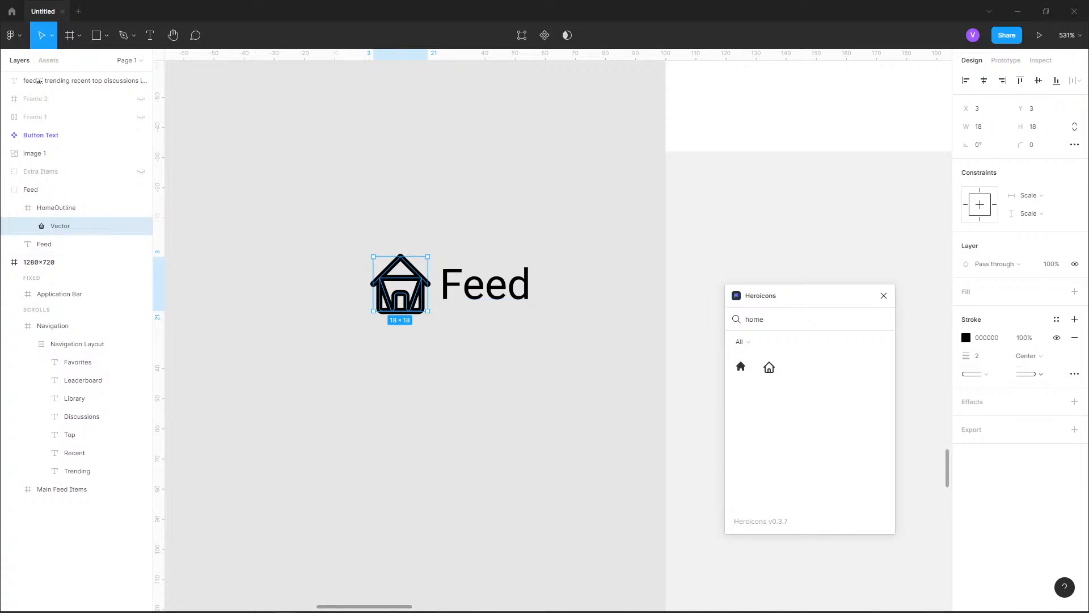
click(980, 356)
key(Return)
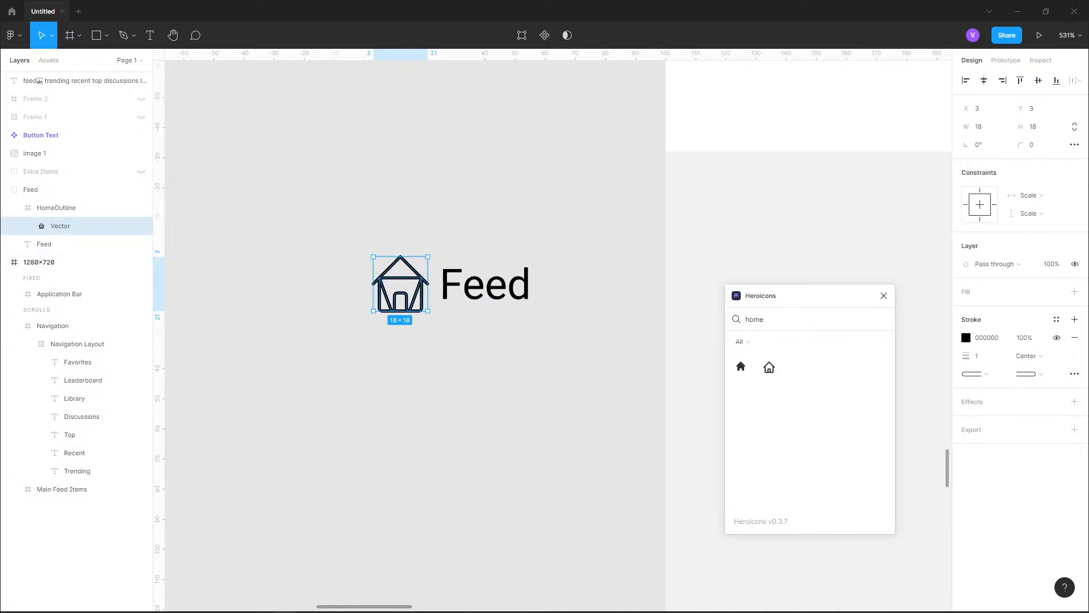
click(412, 184)
scroll(413, 184, down, 3)
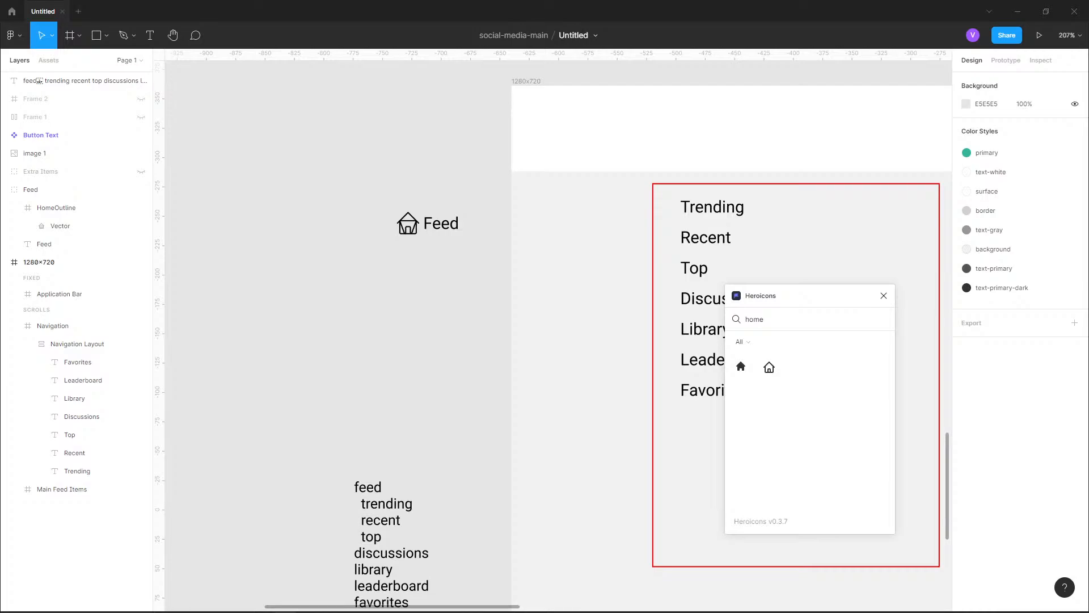
Set the stroke width of the HomeOutline icon's vector back to 2
click(61, 226)
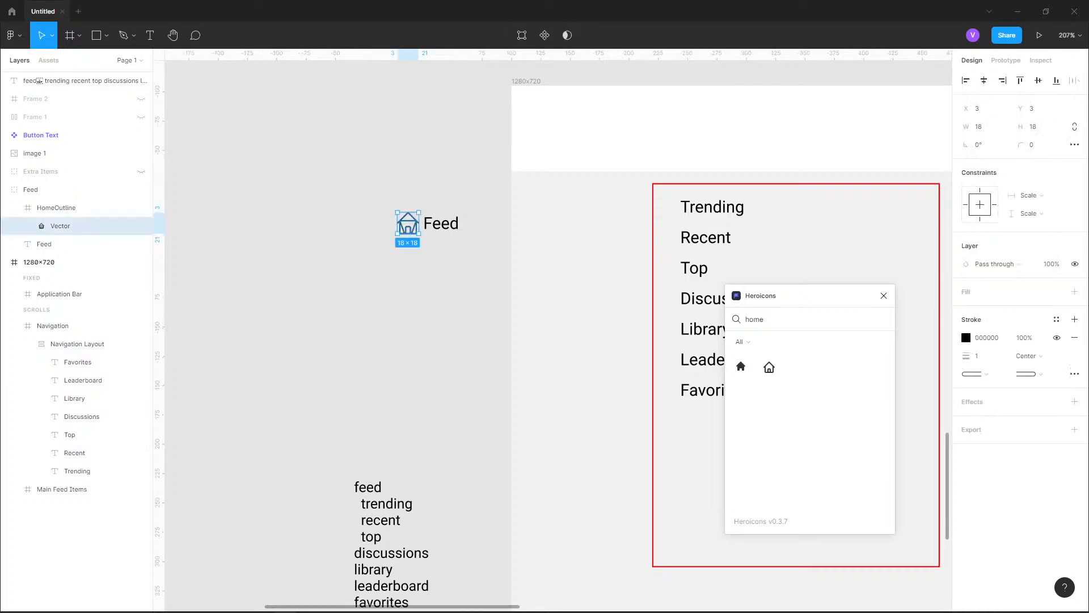
click(978, 356)
text(2)
key(Return)
click(420, 200)
scroll(421, 200, up, 3)
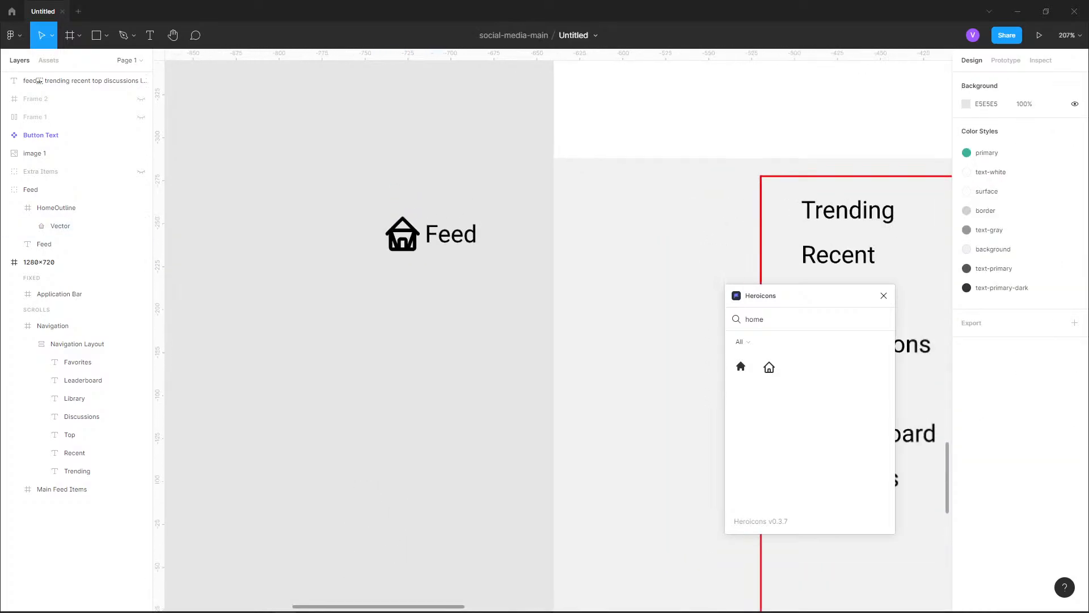
Move the Feed group back into the Navigation Layout as the first item above Trending, and close the Heroicons plugin
double_click(473, 259)
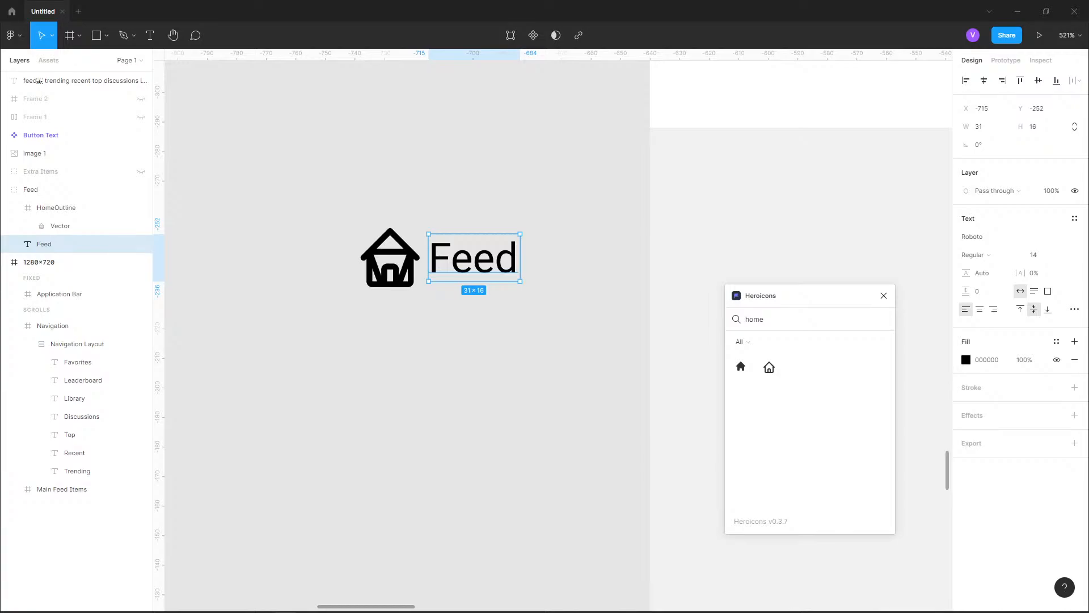
key(alt)
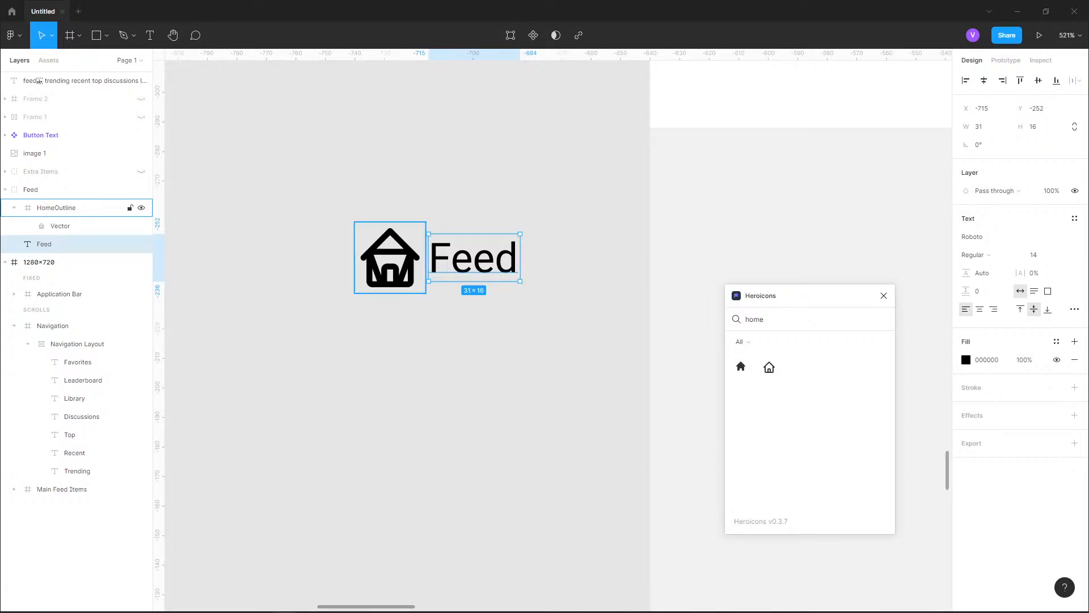
key(Escape)
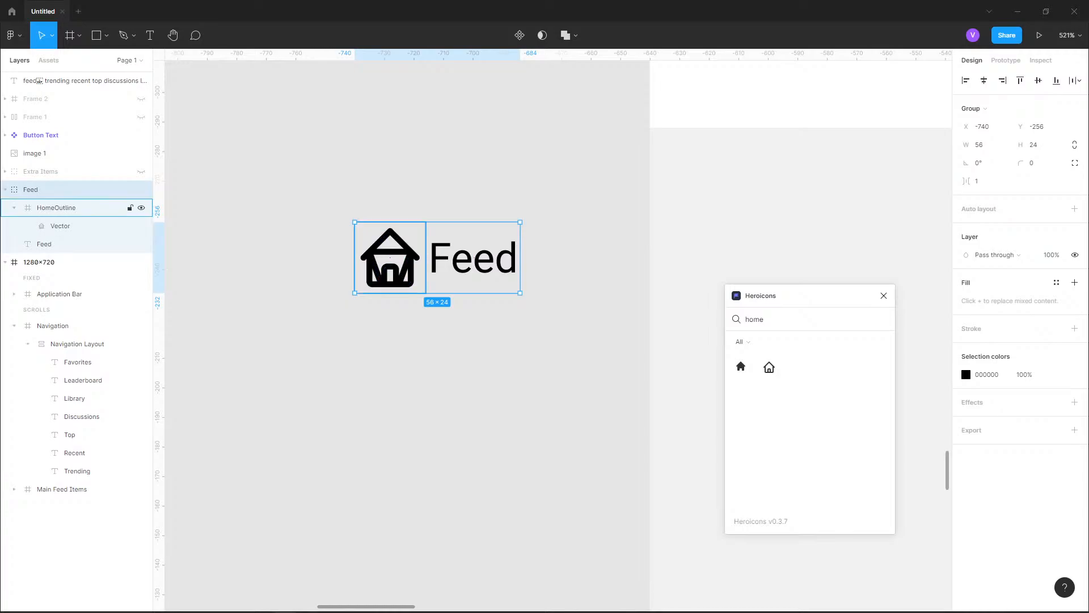
click(14, 208)
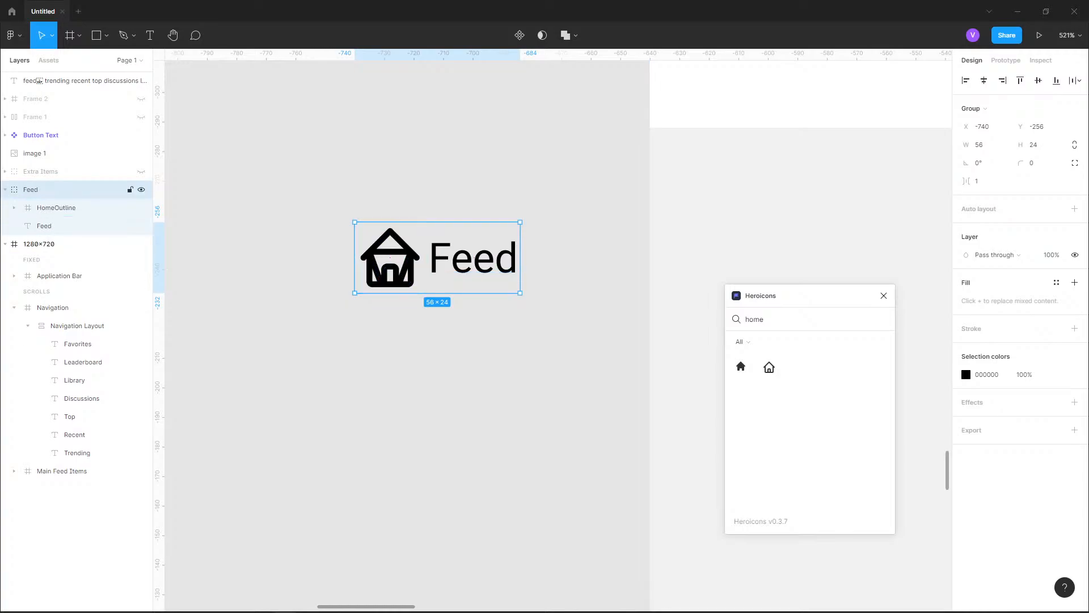
scroll(261, 258, down, 5)
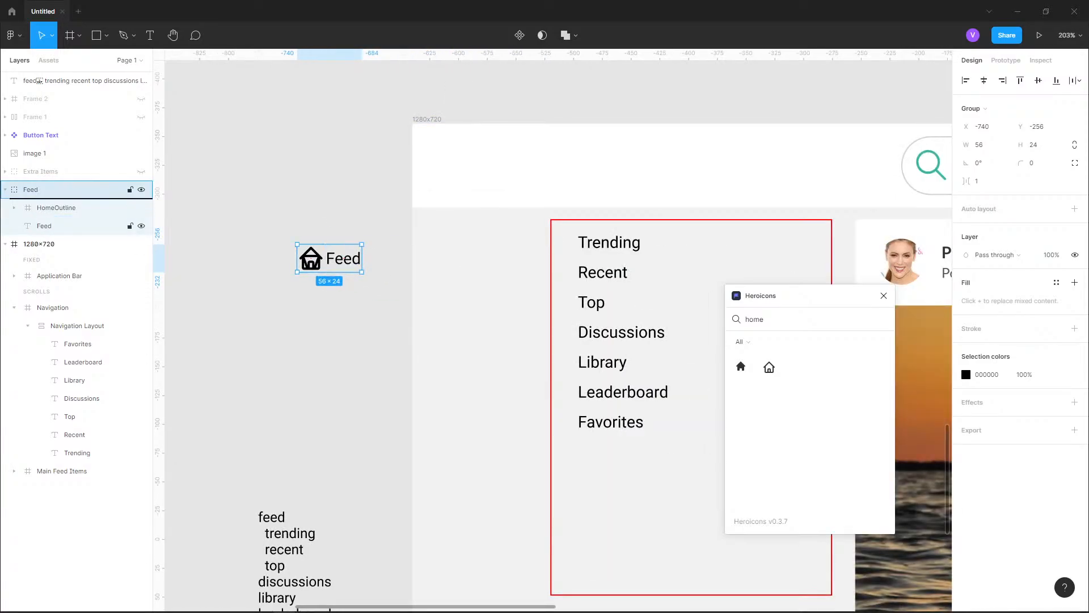
drag(31, 190, 57, 331)
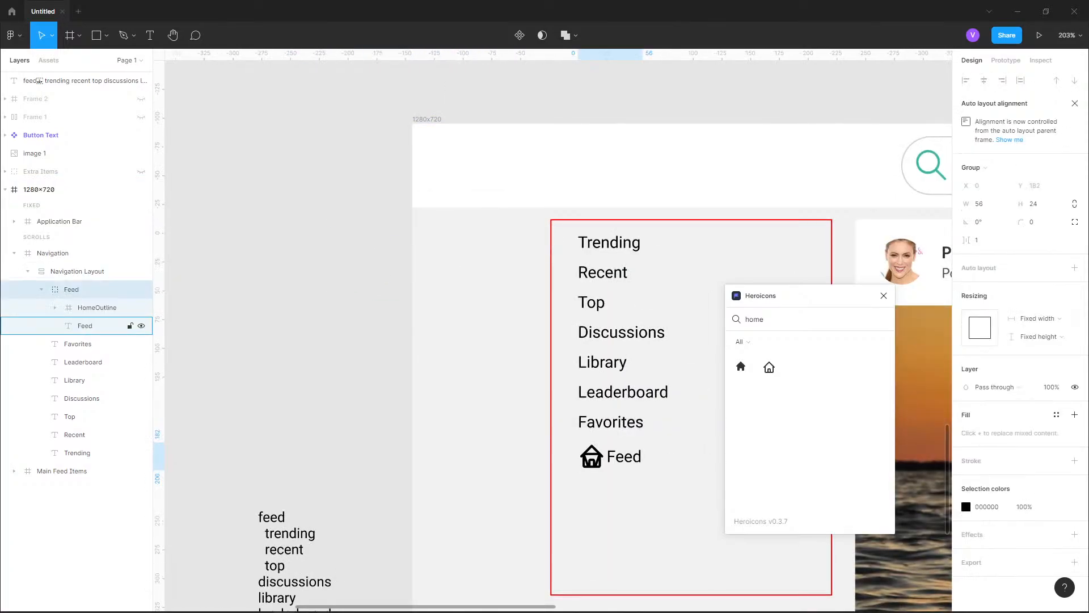
click(41, 289)
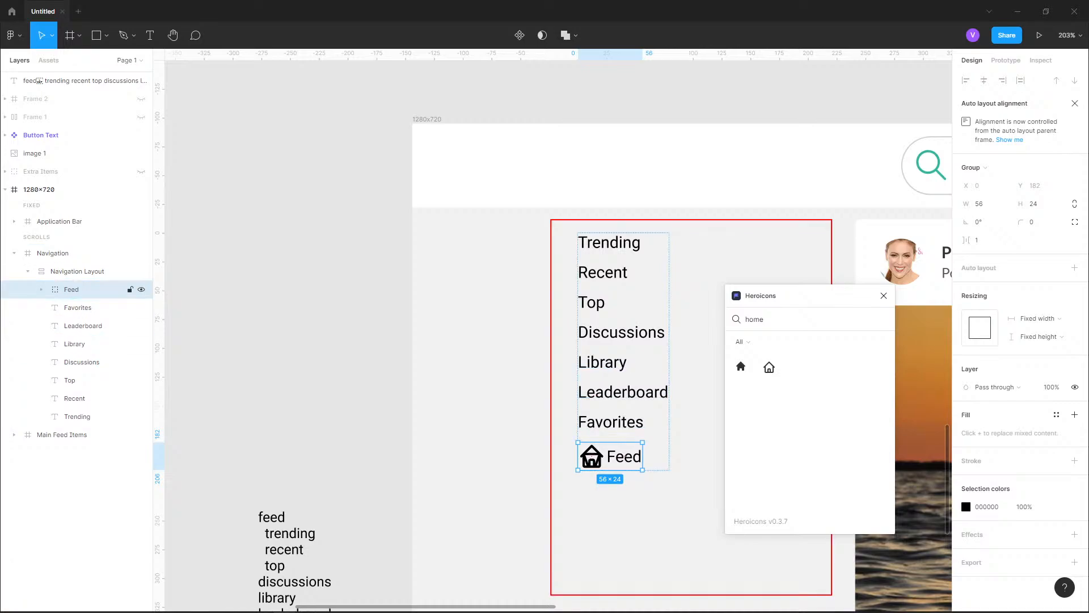
drag(71, 290, 72, 425)
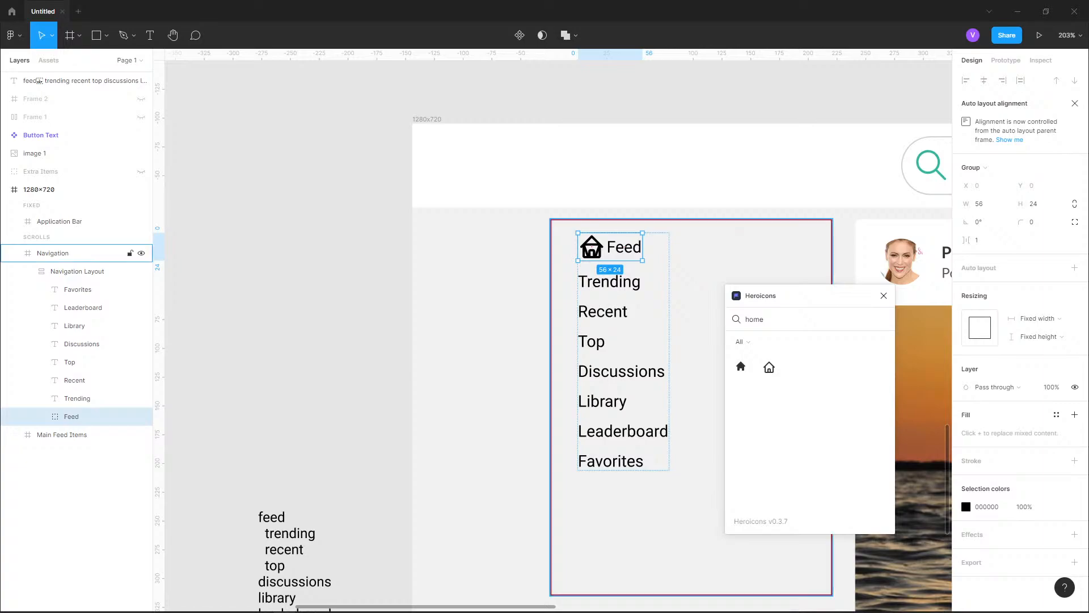
click(884, 296)
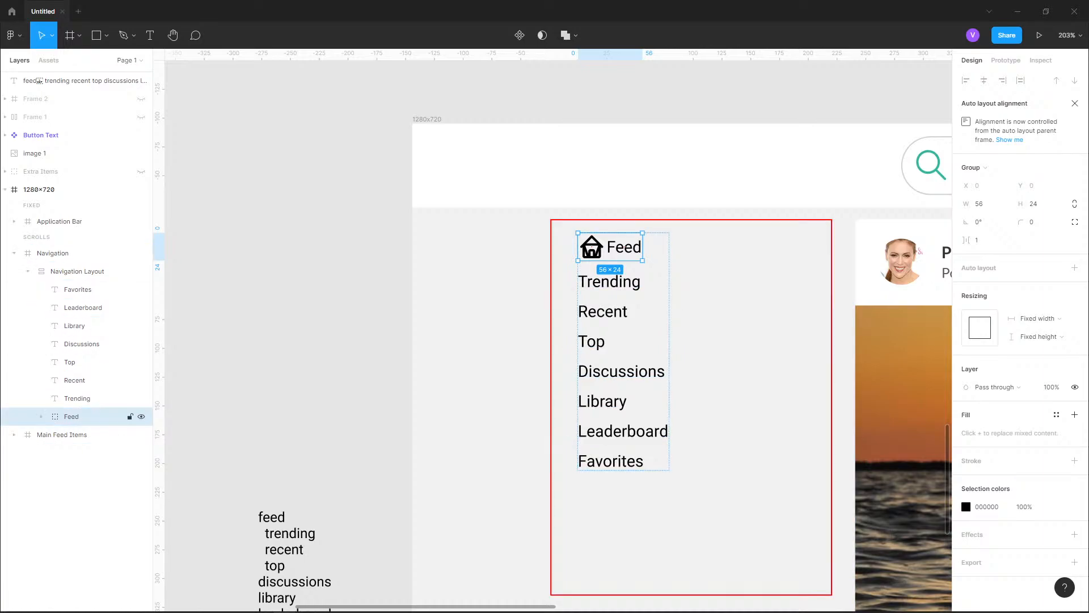
Nudge the Feed text inside the Feed group horizontally to X 34, leaving a 10 px gap after the home icon
click(40, 416)
click(85, 452)
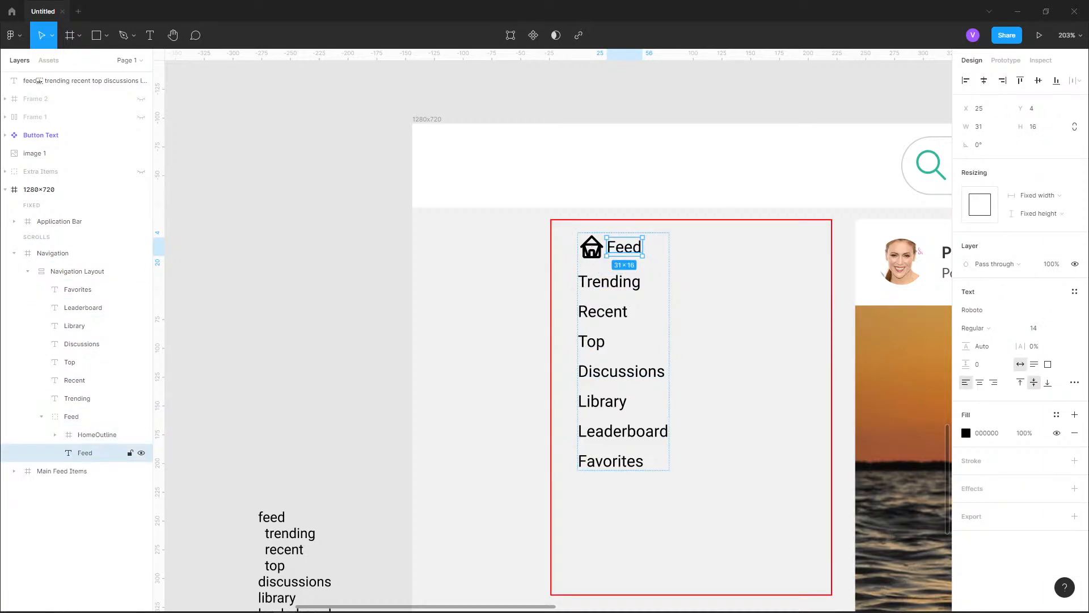
key(shift+Right)
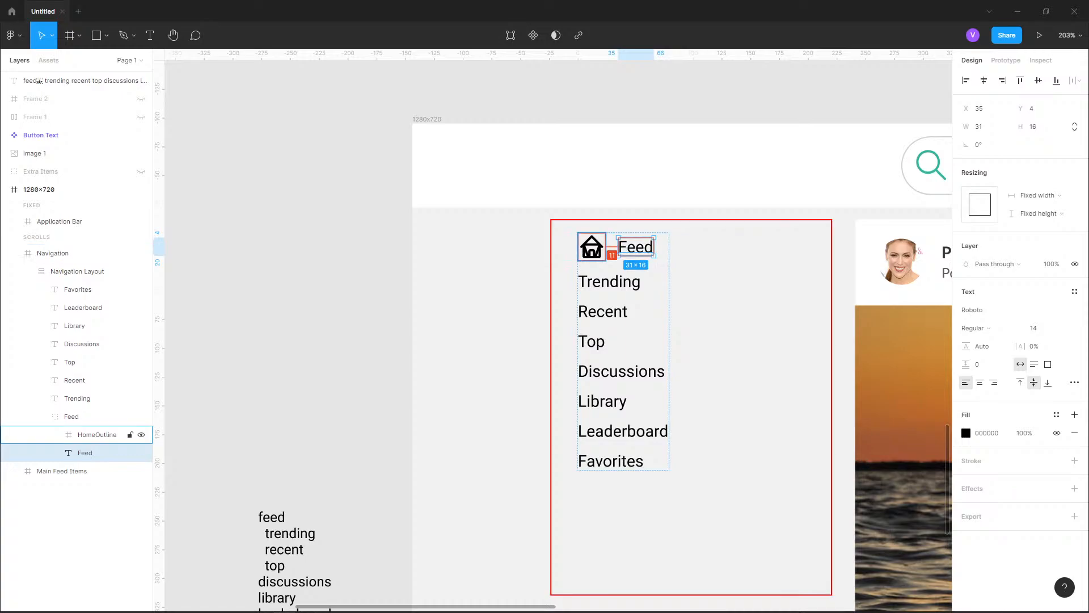
key(Left)
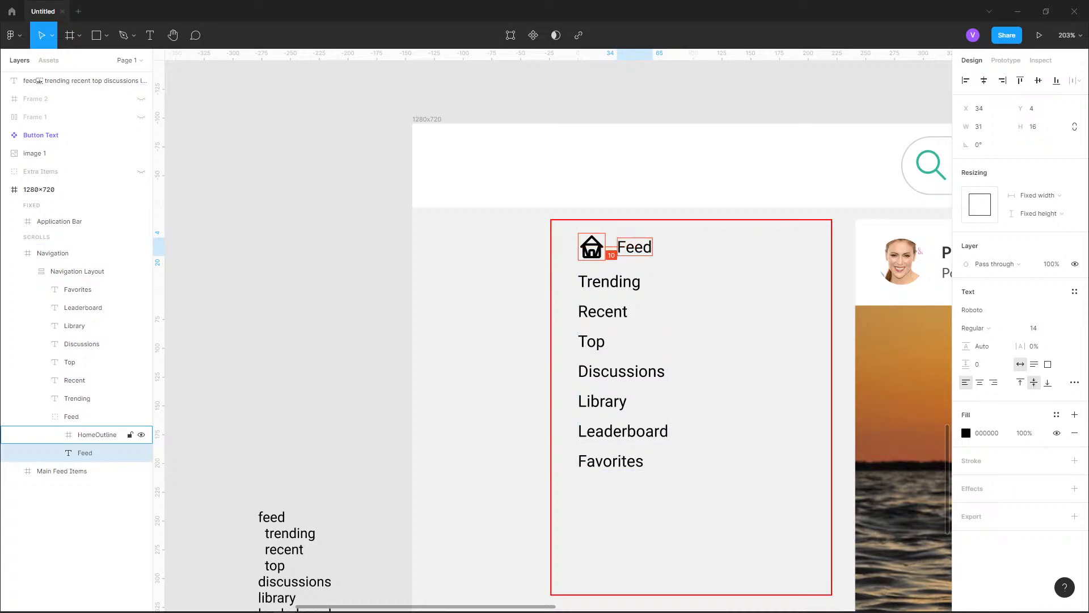
click(77, 271)
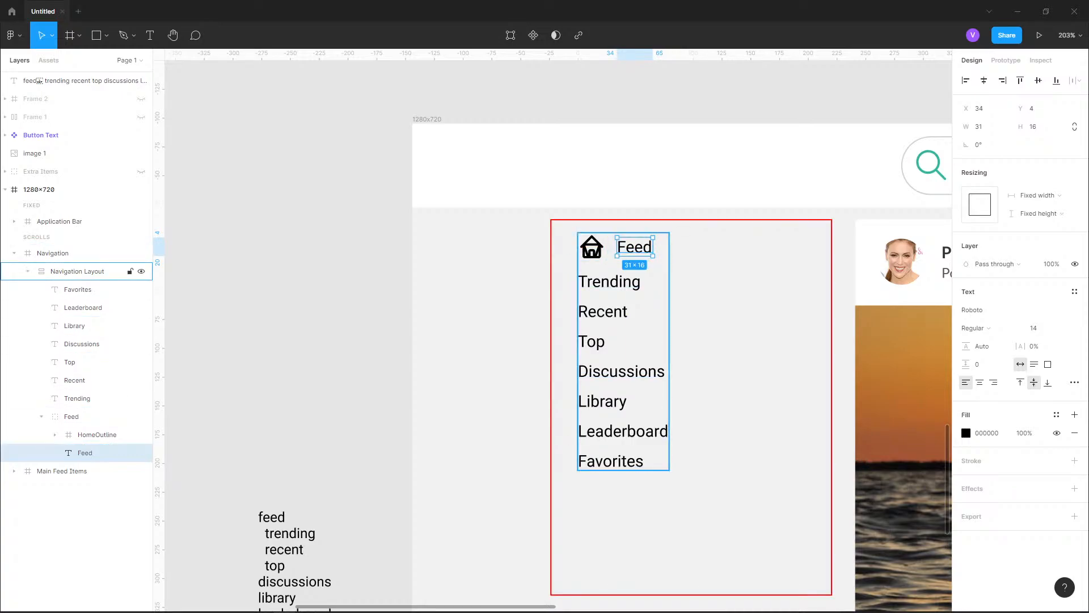
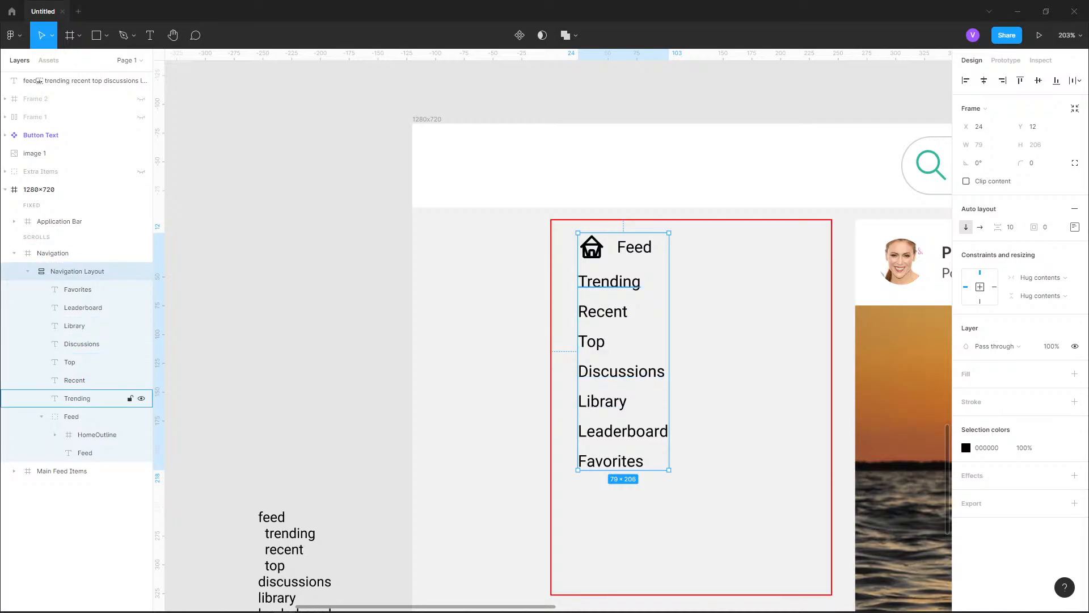
Move the Feed text layer out of the Feed group so it sits directly in the Navigation Layout
click(77, 398)
click(41, 417)
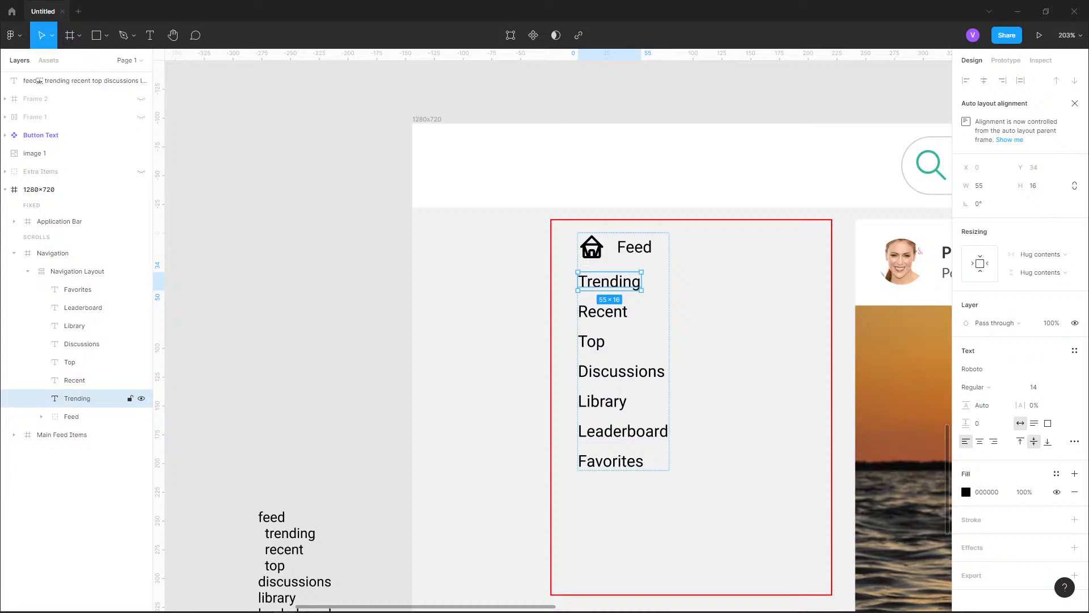
click(80, 272)
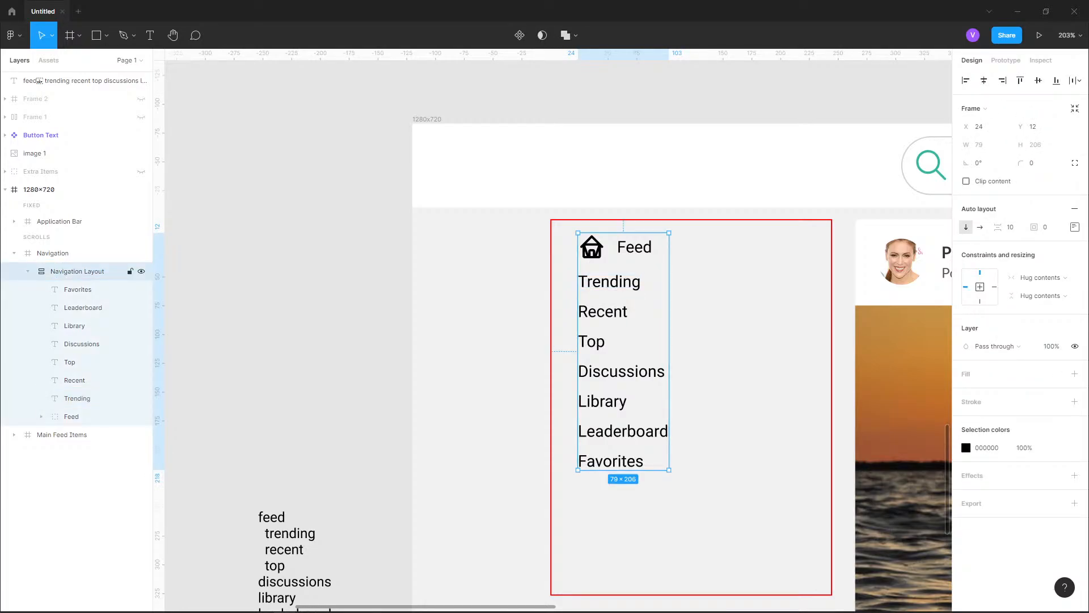
click(41, 417)
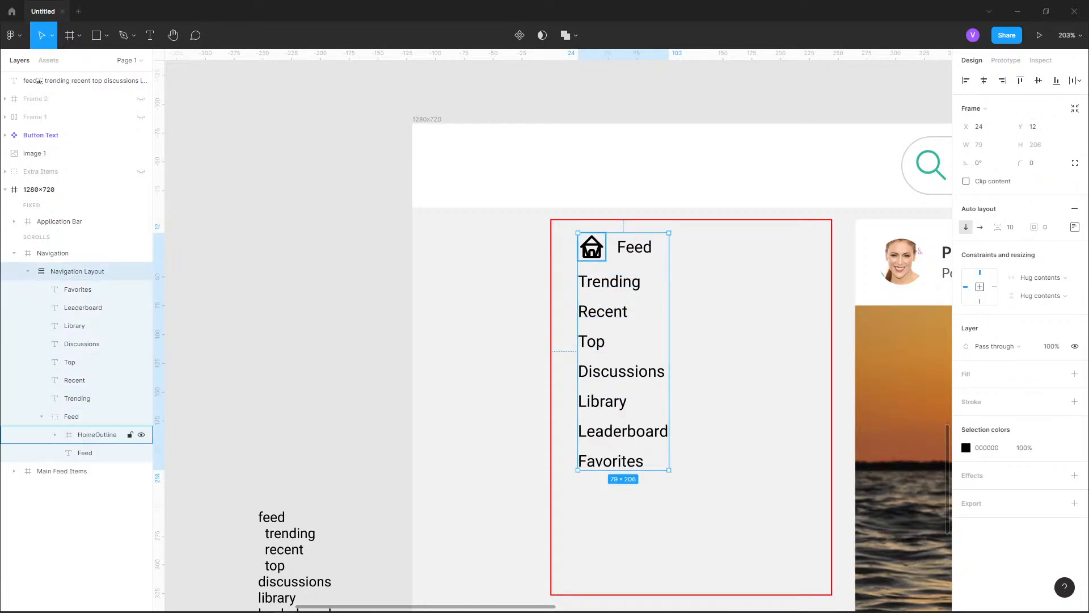
drag(84, 452, 73, 414)
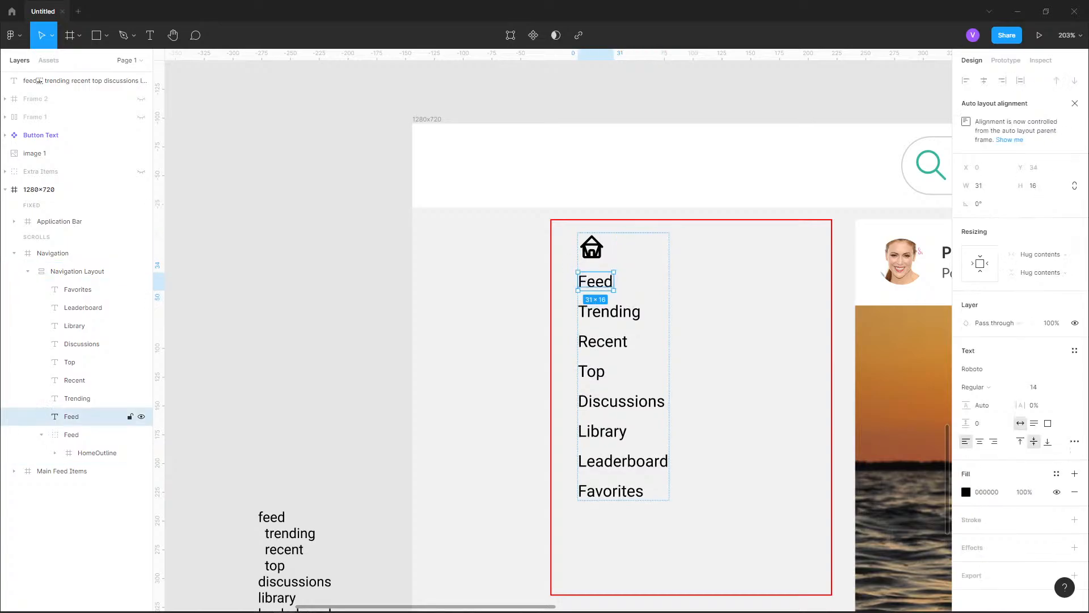
Move the Feed group containing the home icon out of the Navigation Layout into the Navigation frame
click(97, 453)
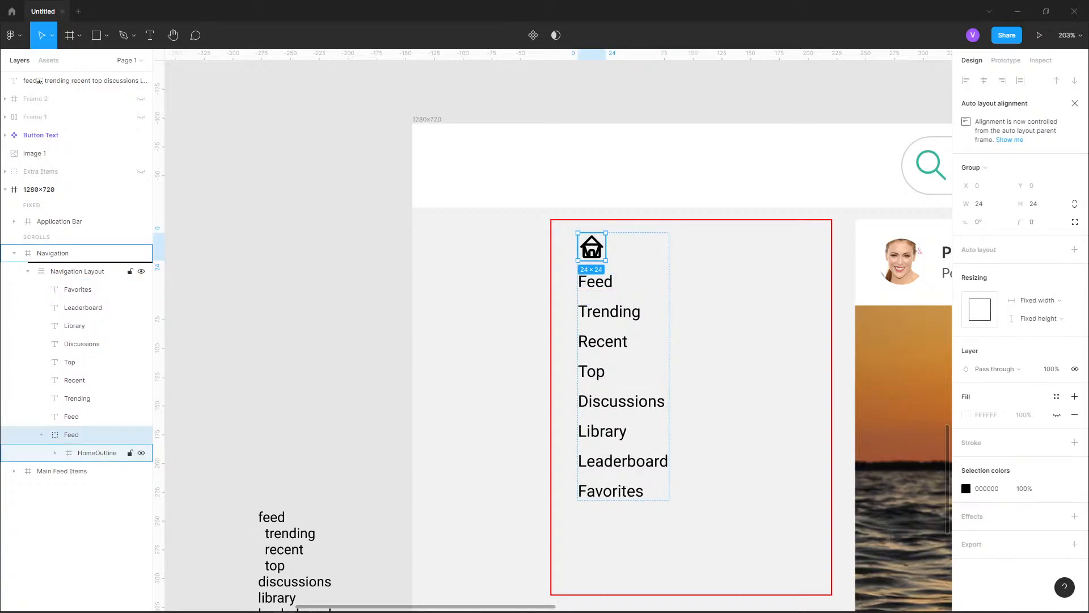
mouse_move(79, 263)
mouse_down()
mouse_move(74, 284)
mouse_move(74, 273)
mouse_up()
right_click(59, 277)
click(58, 274)
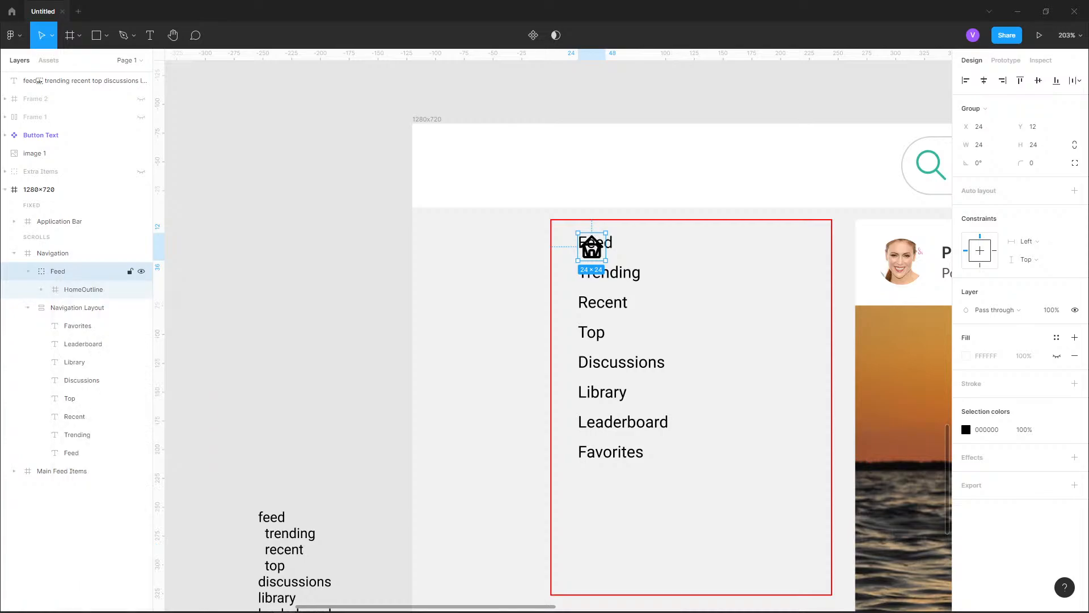
Take the HomeOutline icon out of its group and place it on the empty canvas beside the 1280×720 frame
click(79, 288)
click(65, 273)
key(ctrl+g)
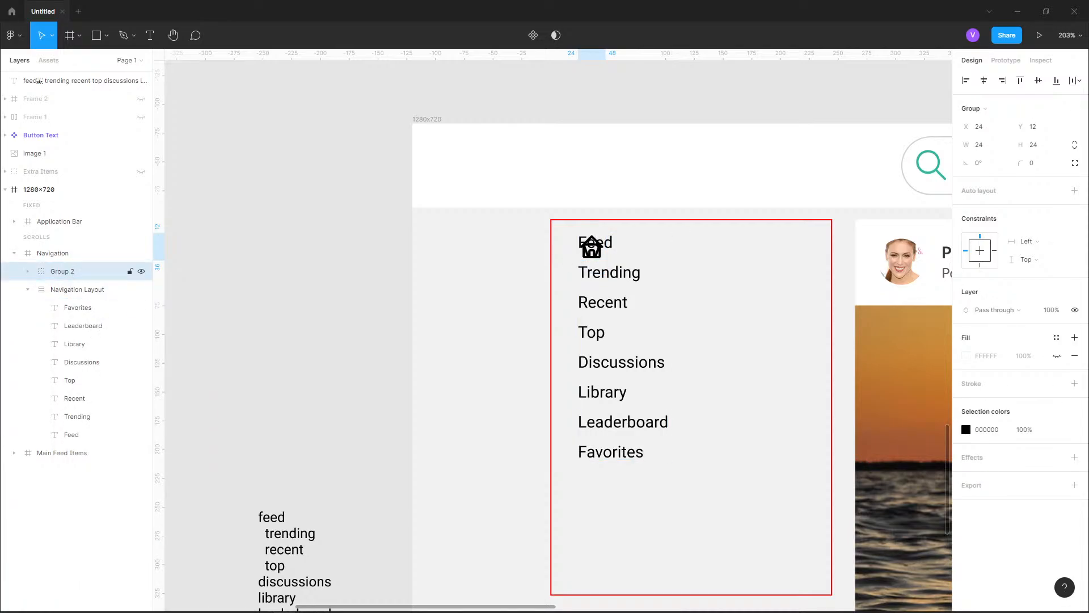
click(28, 272)
key(ctrl+z)
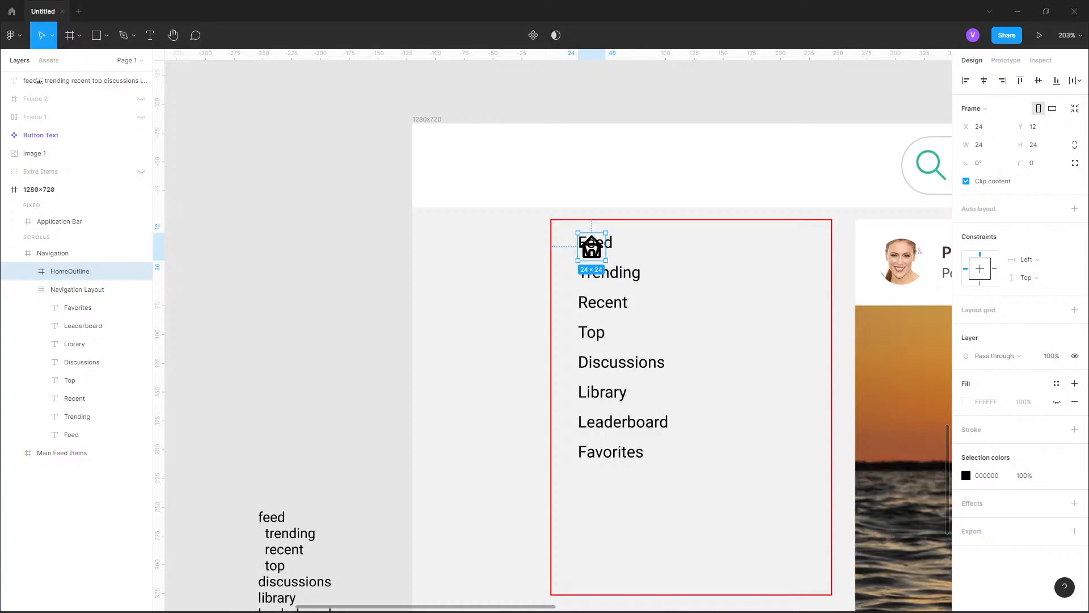
drag(592, 248, 350, 250)
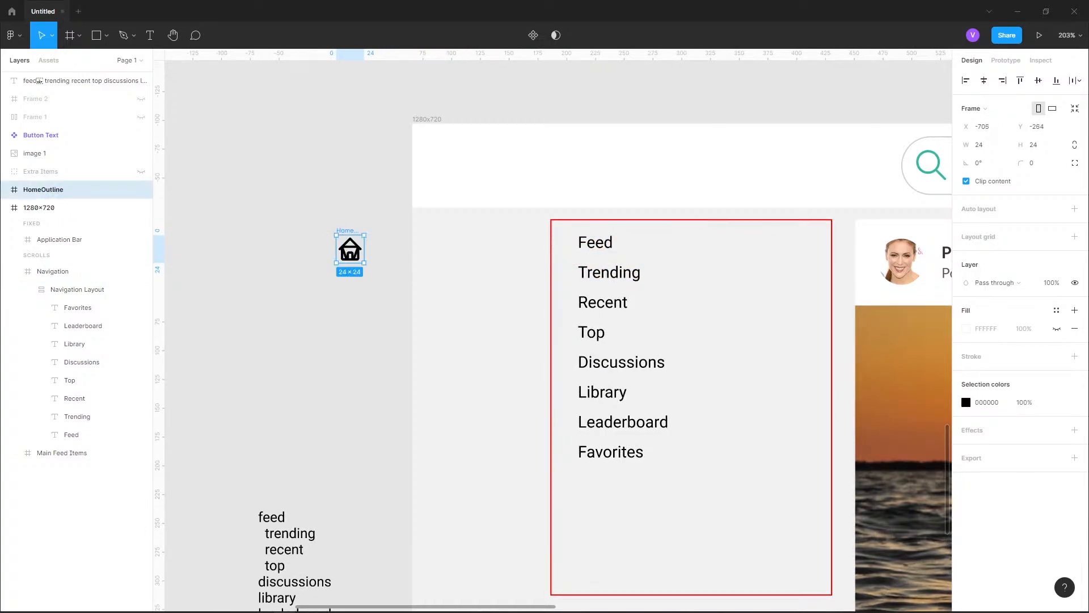
Rename the Navigation Layout layer to Navigation Labels Layout
click(78, 307)
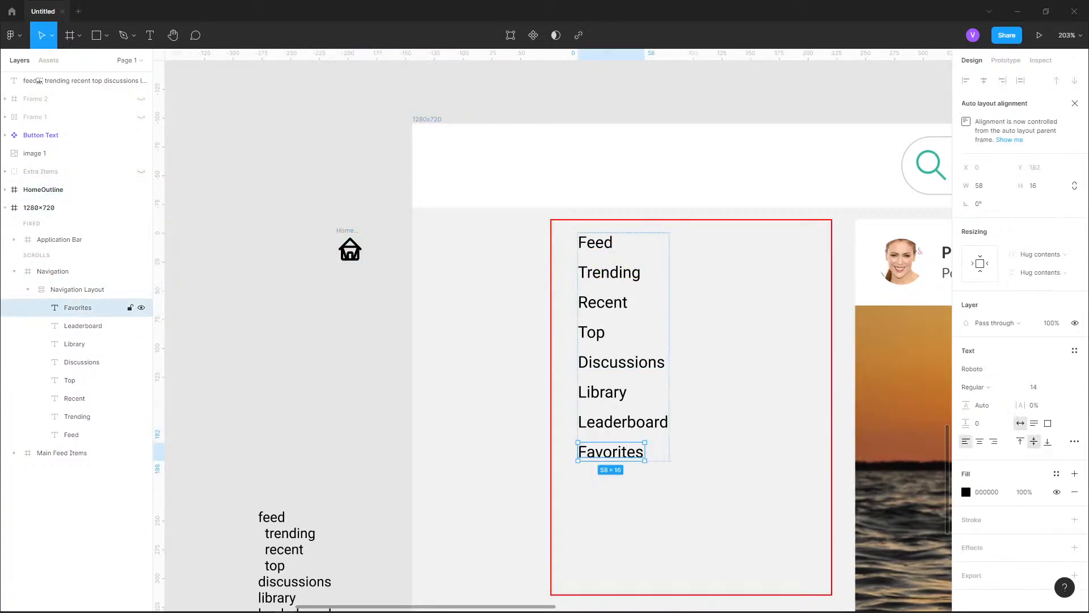
click(77, 289)
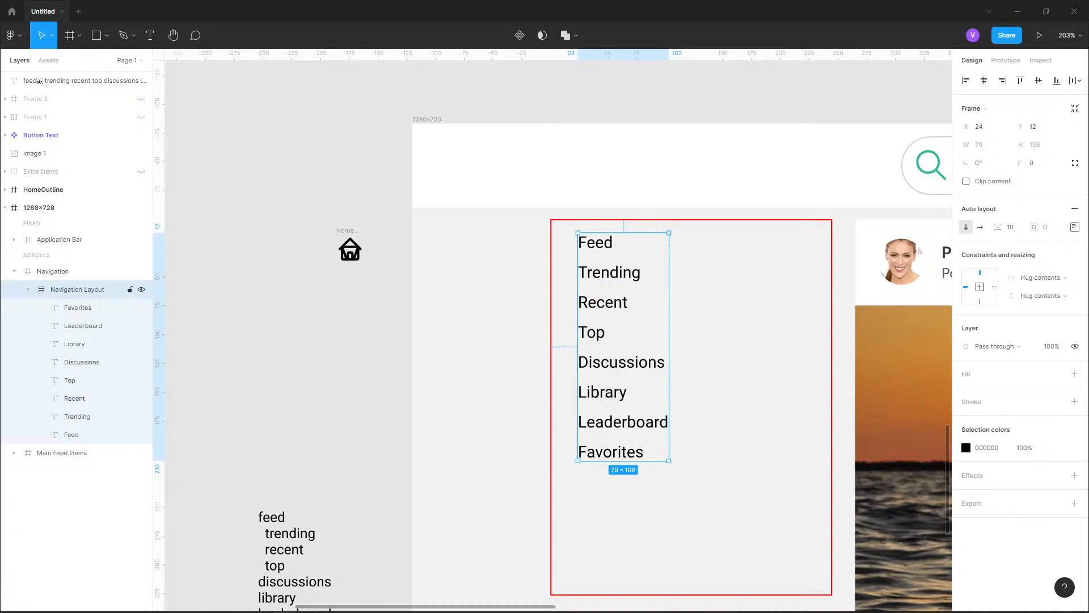
double_click(77, 289)
click(84, 290)
text(Label)
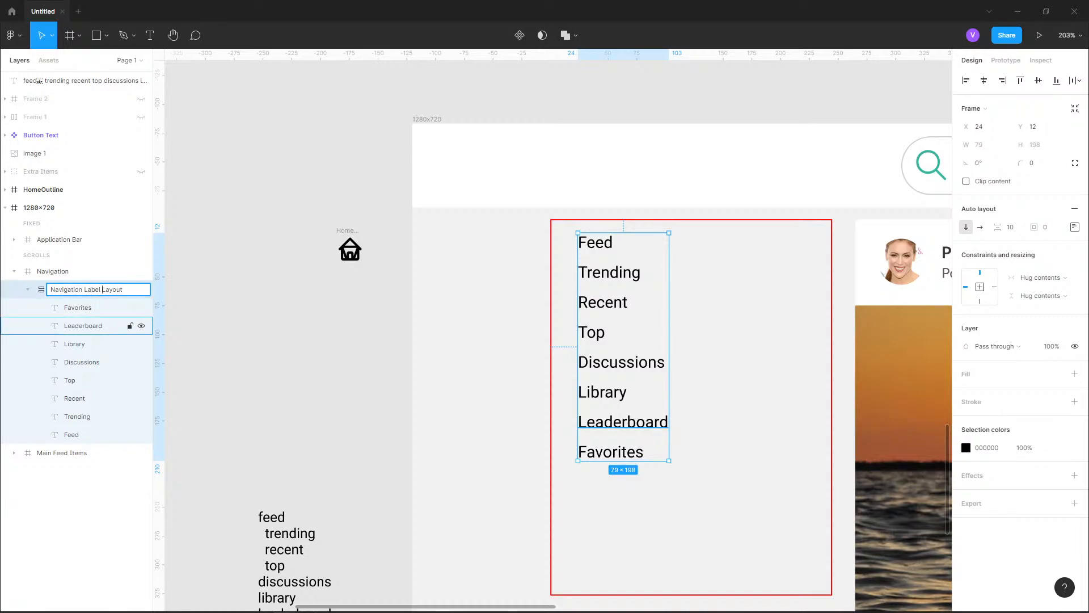
click(218, 335)
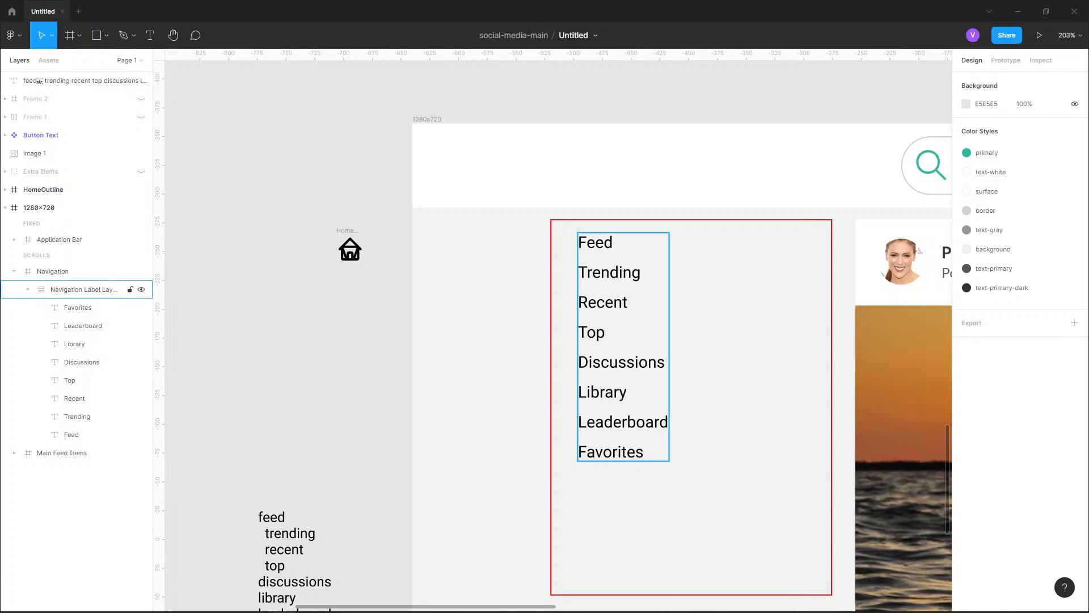
double_click(85, 289)
click(100, 289)
text(s)
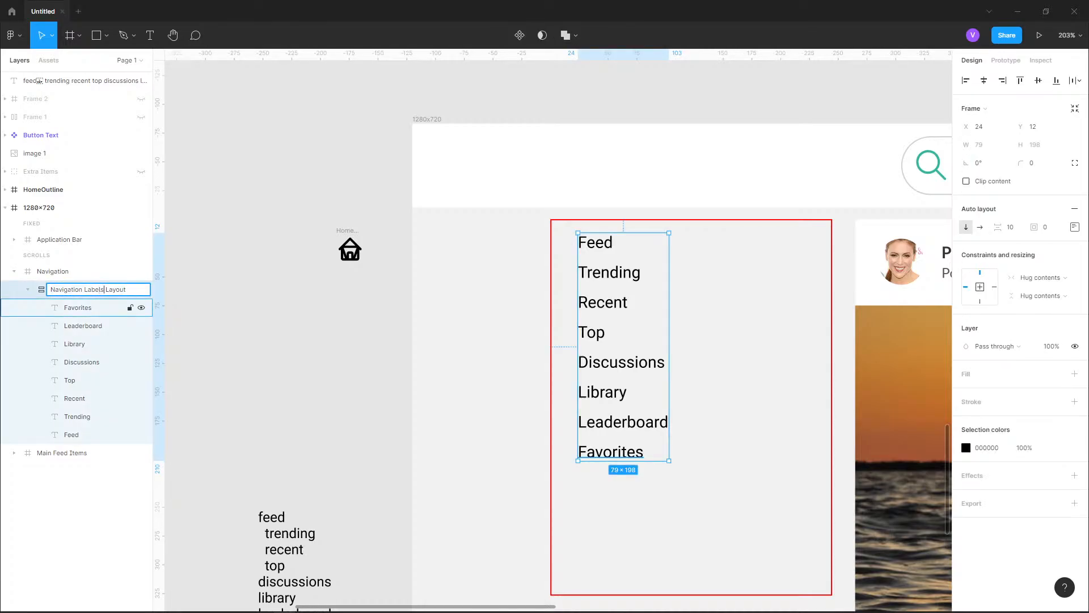
click(218, 318)
click(85, 290)
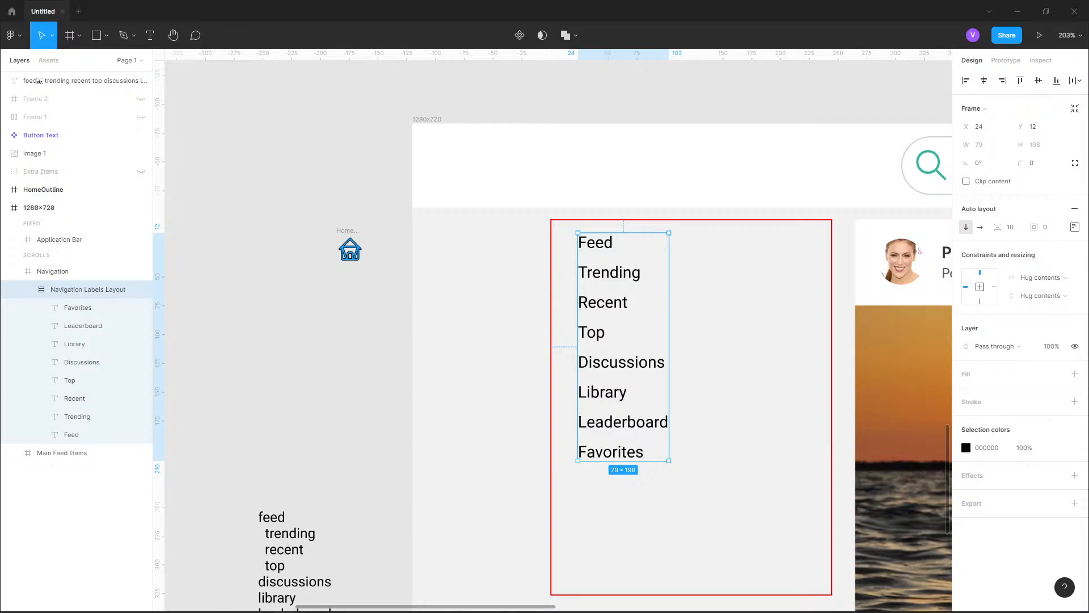
Examine the icons and labels of the navigation menu in the reference design image, and return to the working frame
scroll(338, 368, down, 4)
drag(431, 68, 364, 604)
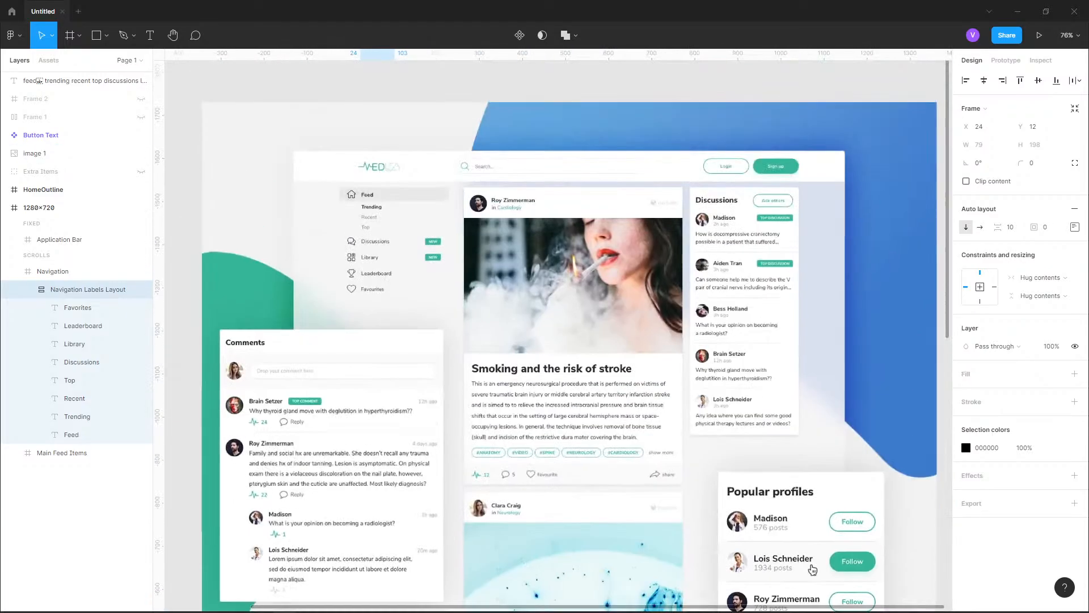
scroll(812, 569, up, 2)
scroll(411, 329, up, 5)
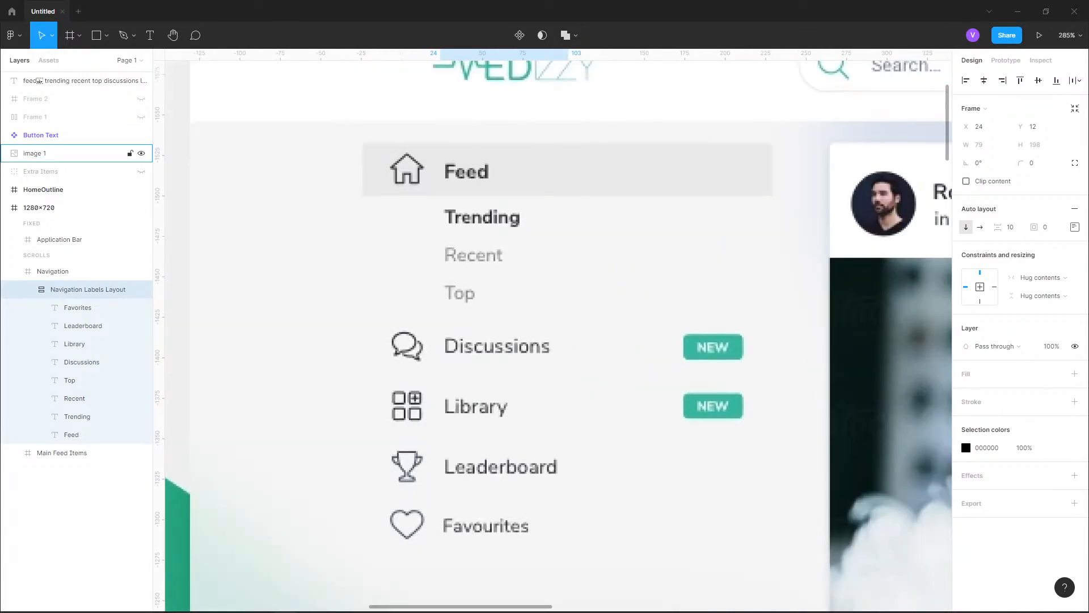
scroll(559, 330, down, 2)
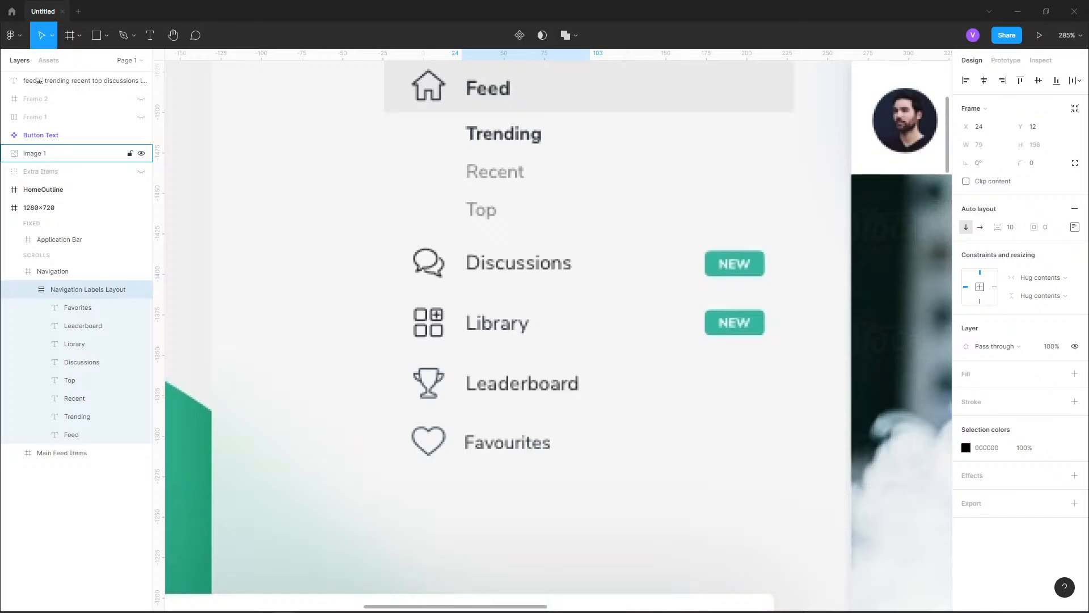
scroll(559, 329, down, 2)
scroll(495, 320, down, 6)
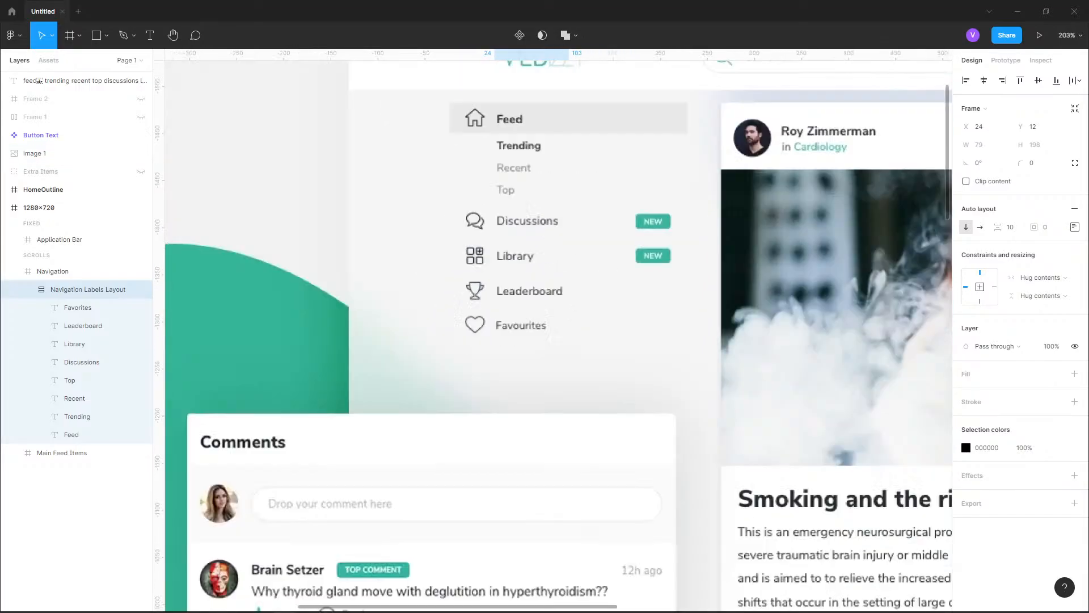
scroll(496, 320, down, 4)
scroll(527, 353, up, 10)
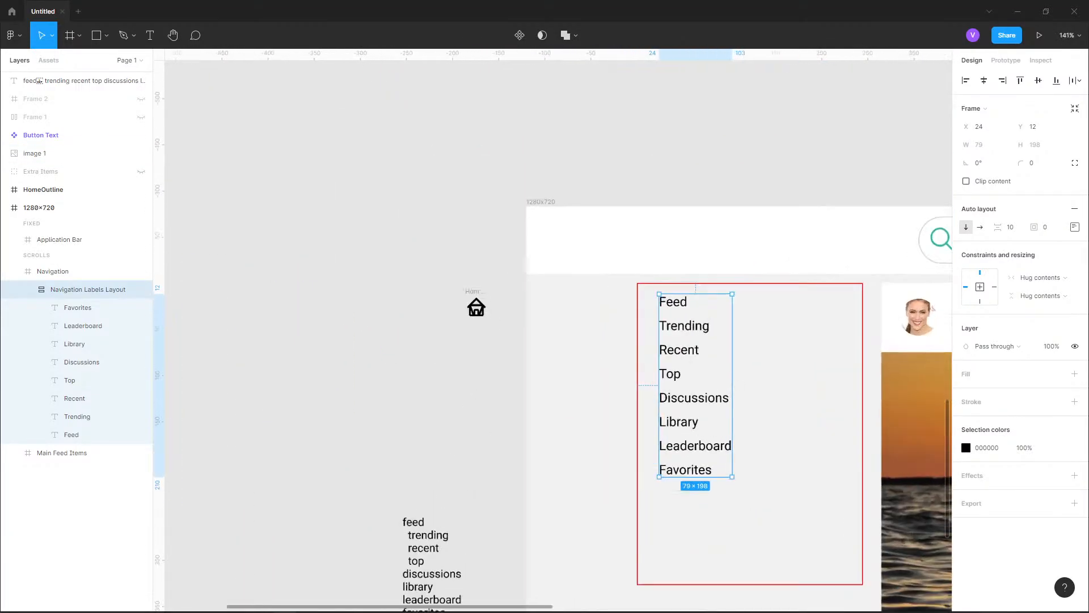
scroll(405, 326, down, 1)
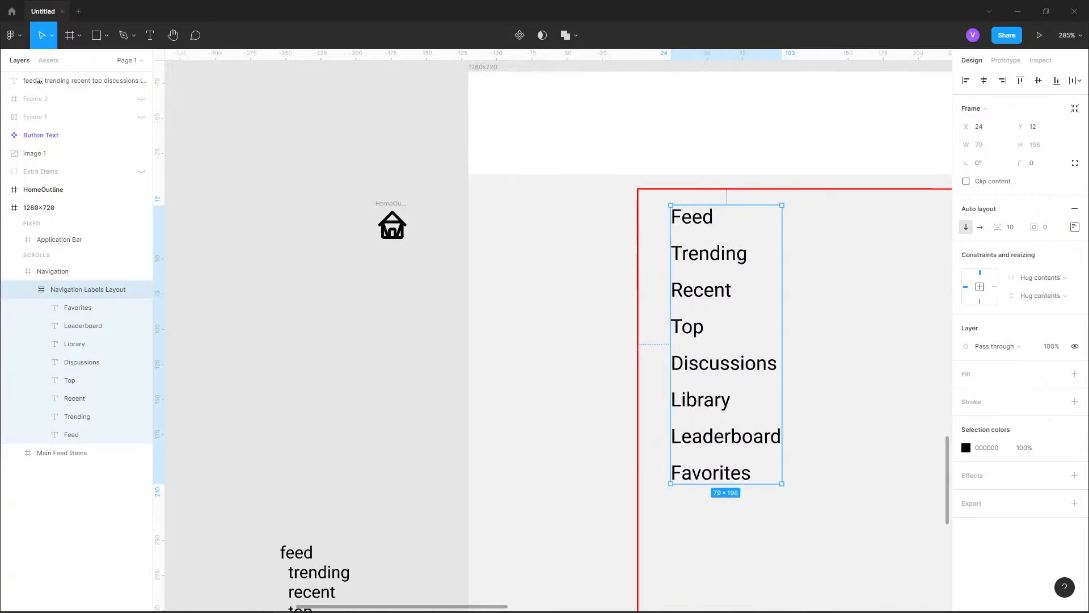
Open the Heroicons plugin
click(12, 35)
mouse_move(36, 168)
mouse_move(37, 191)
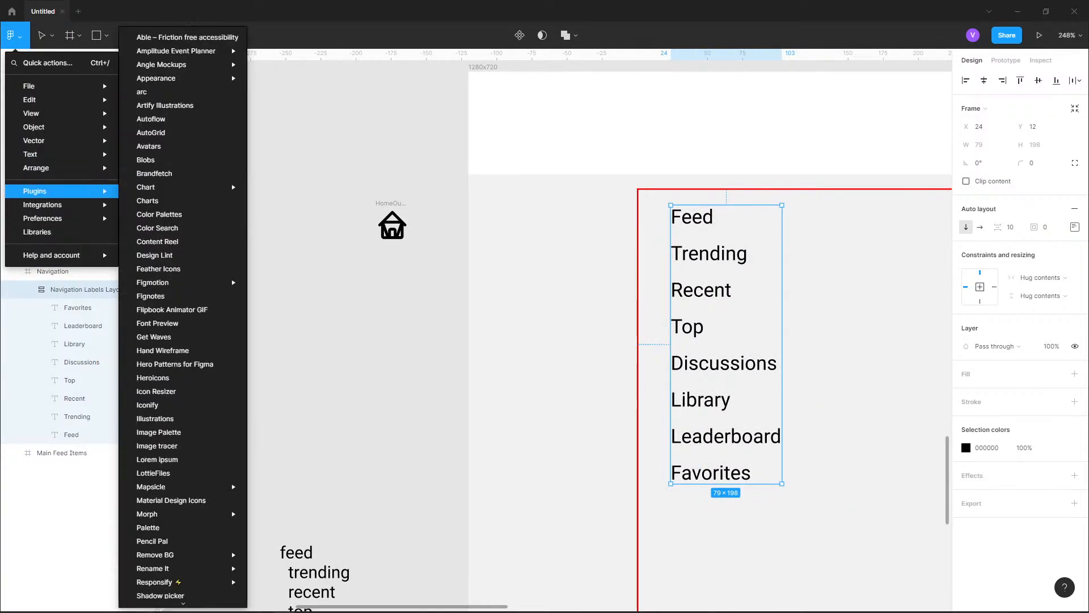
click(170, 378)
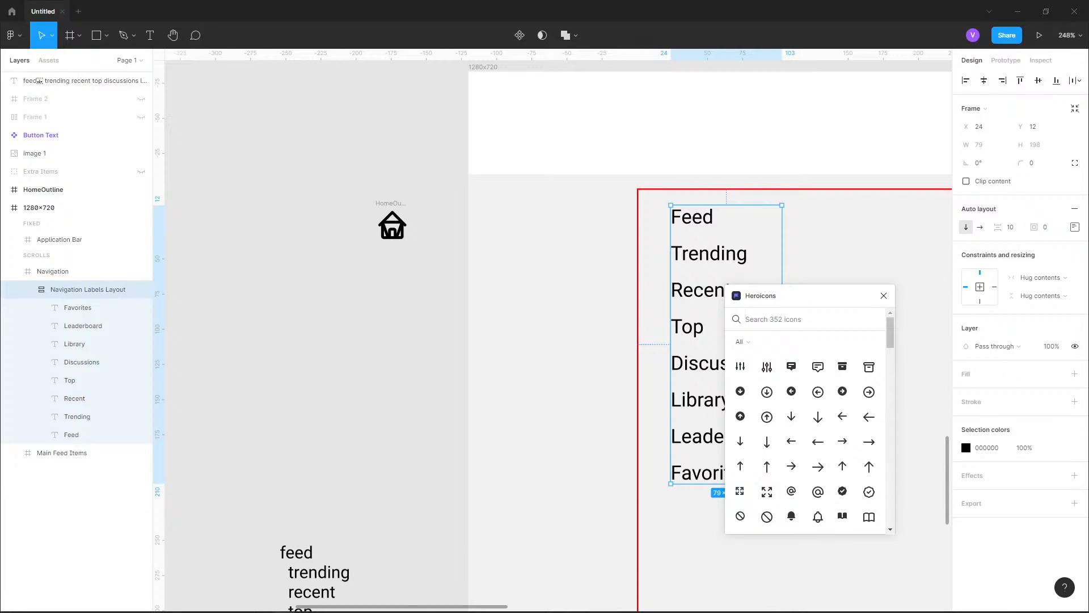
Search Heroicons for "chat" and insert the outlined icon with two speech bubbles
text(discu)
key(ctrl+a)
text(chat)
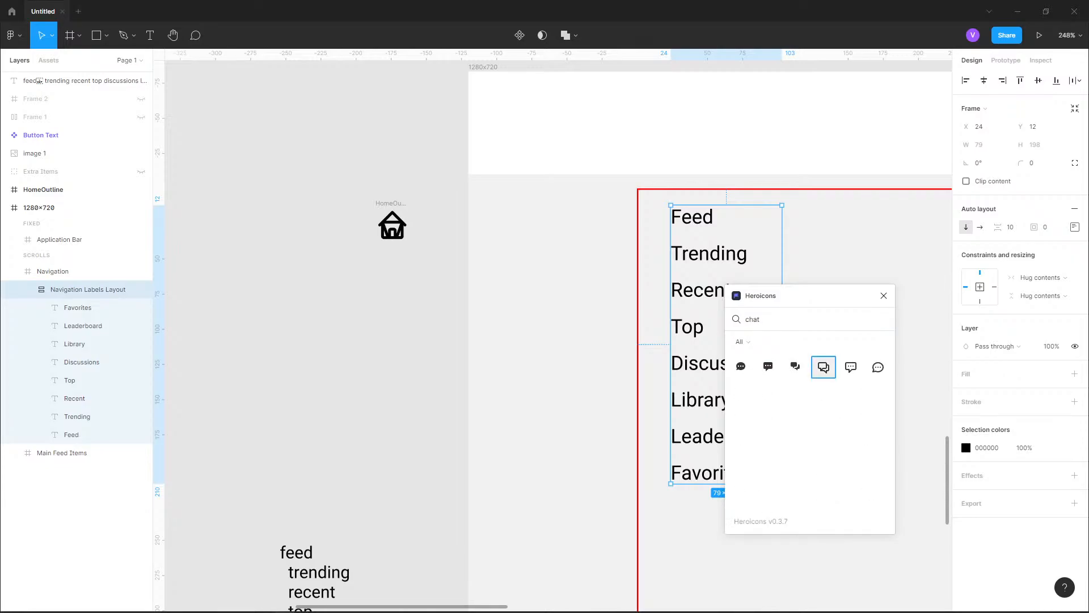
click(823, 367)
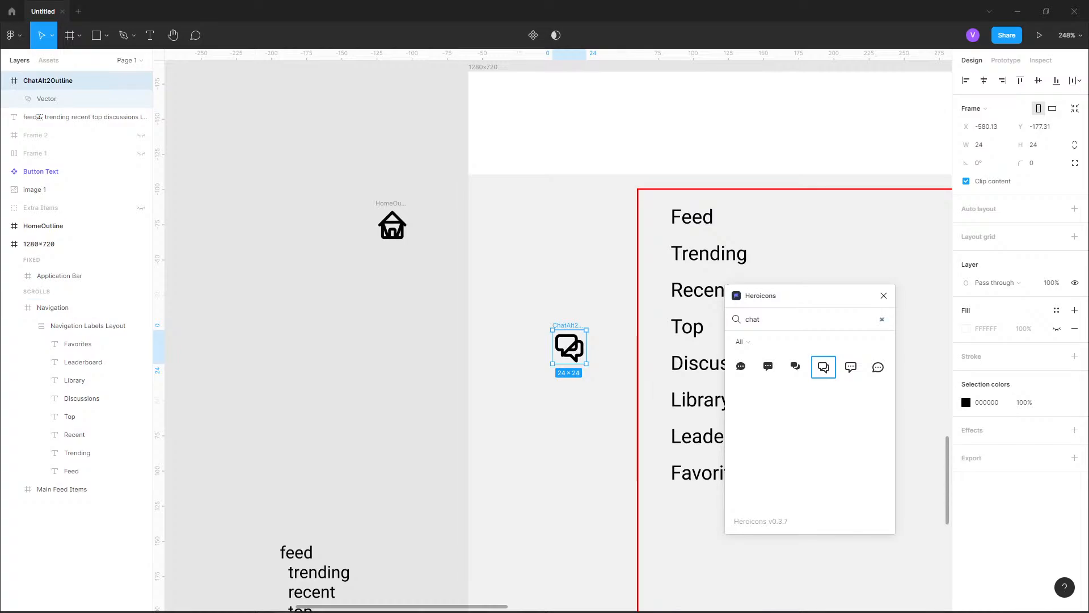
Search Heroicons for "library" and insert the outlined library icon
double_click(752, 319)
text(library)
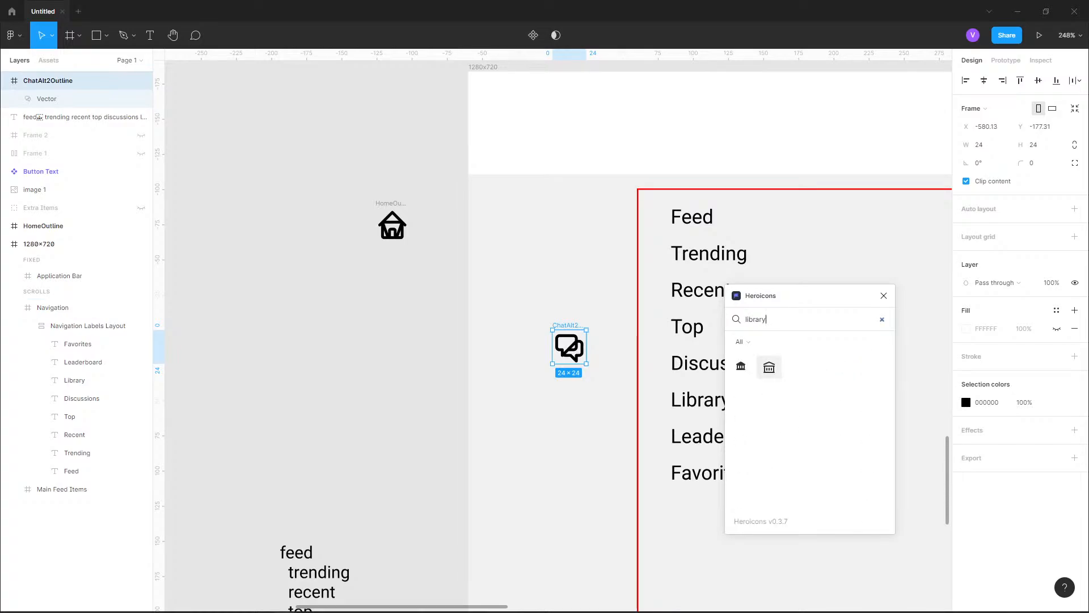
click(770, 368)
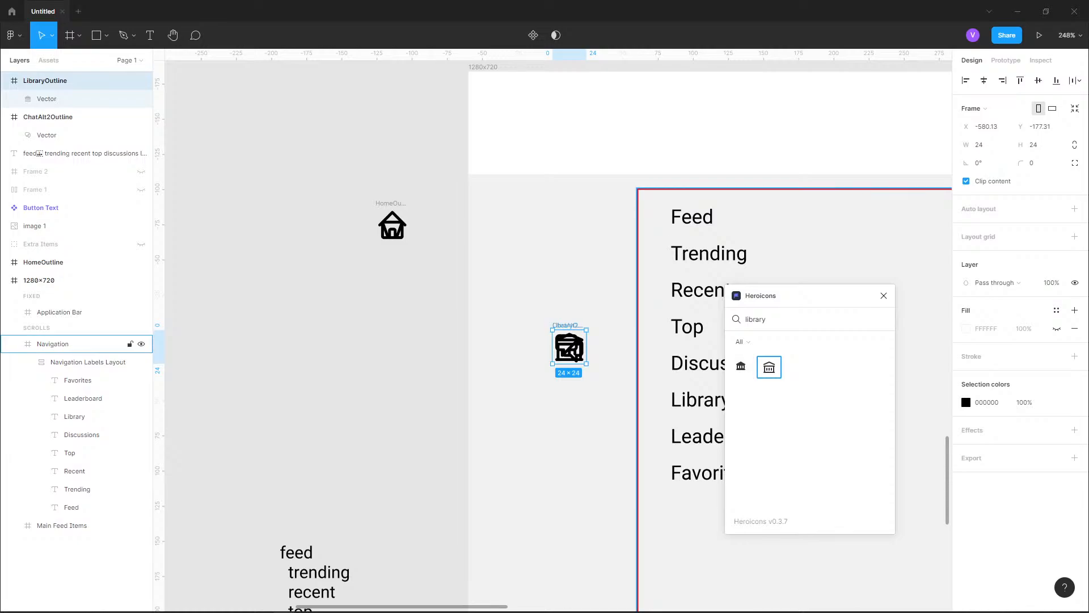
Search Heroicons for "leader" and "trophy", and clear the search to list all icons
text(leader)
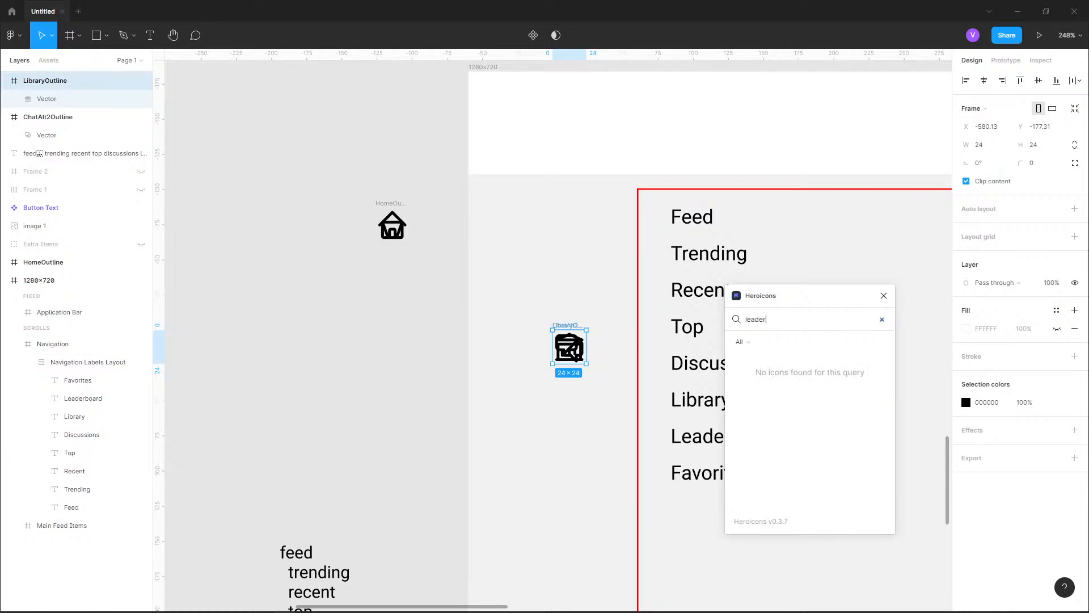
key(ctrl+a)
text(trophy)
key(ctrl+a)
key(BackSpace)
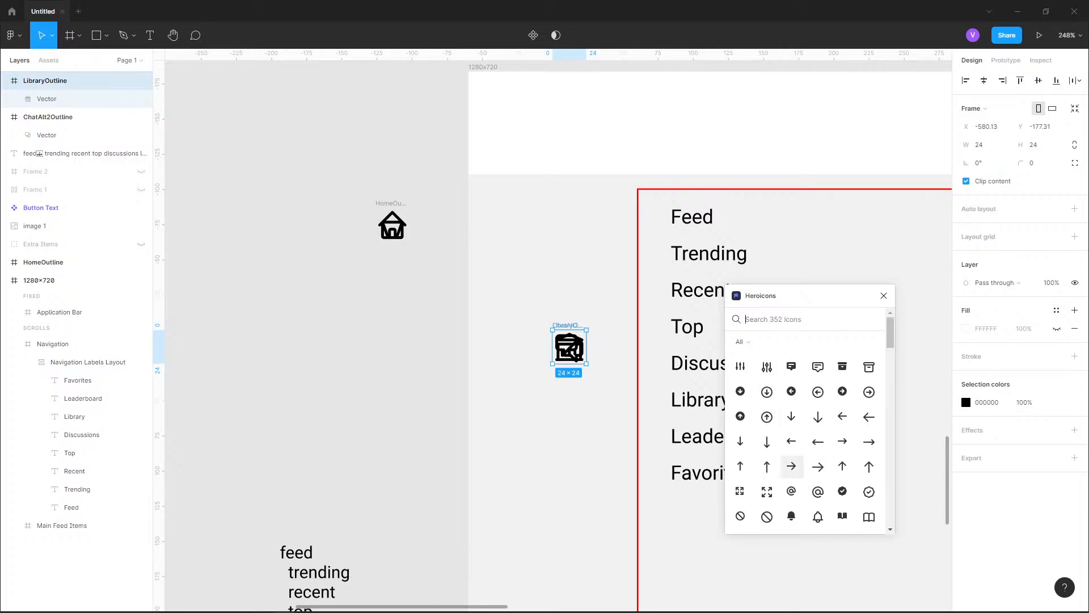
Browse the full icon list and insert the outlined archive icon
scroll(819, 420, down, 2)
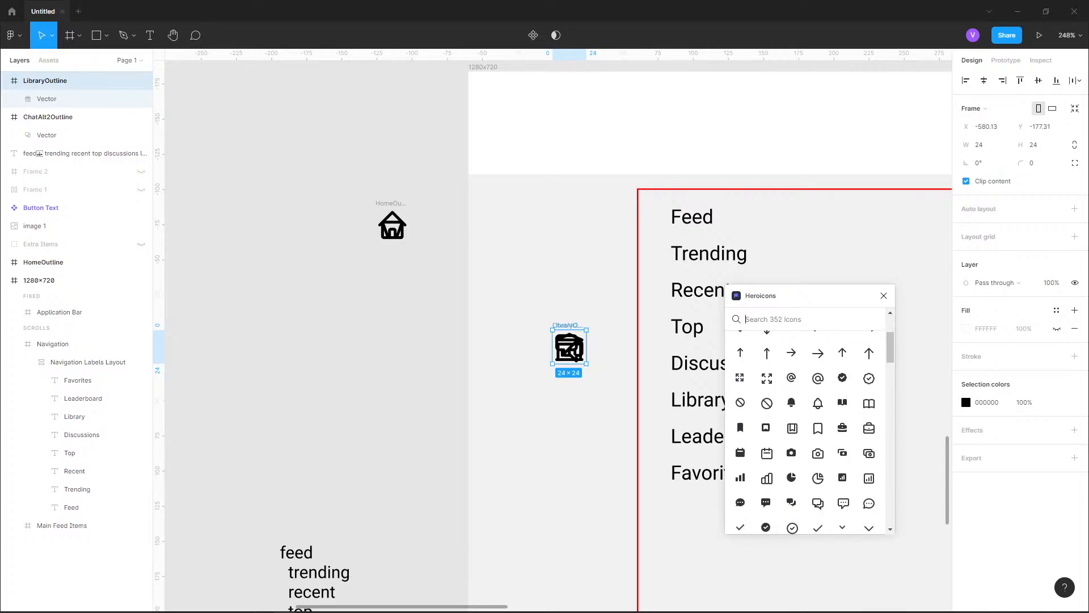
scroll(818, 429, up, 2)
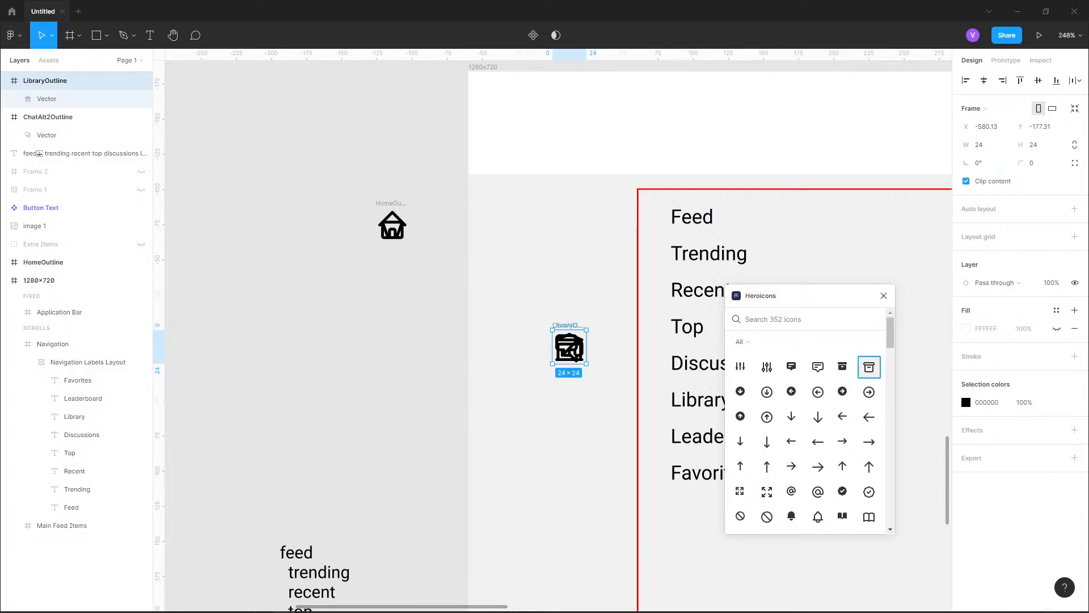
click(869, 367)
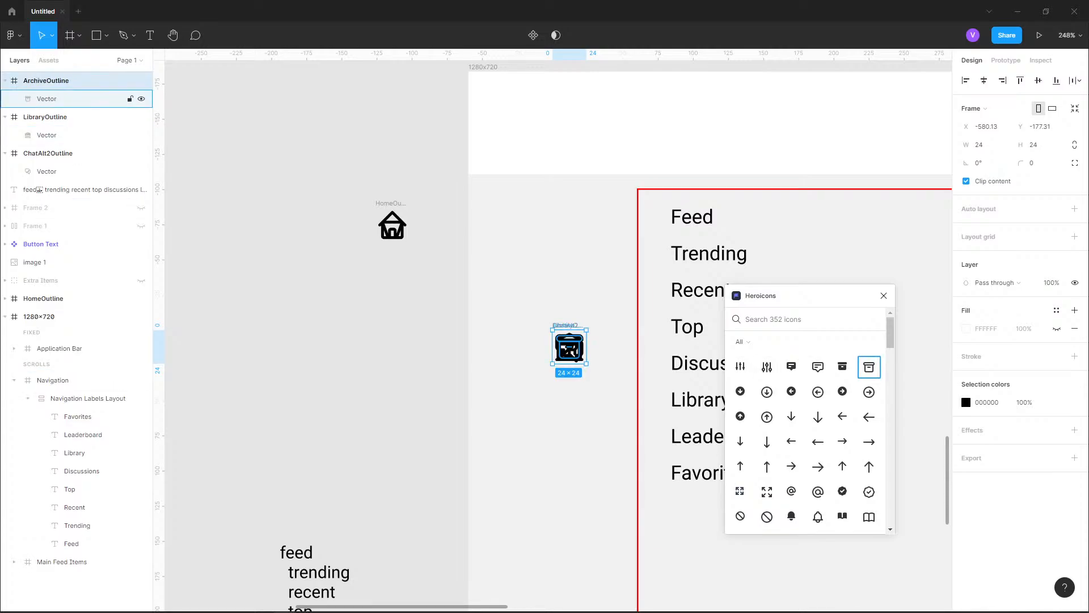
Try to separate the stacked archive and library icons by moving them onto the empty canvas beside the frame
drag(569, 347, 317, 343)
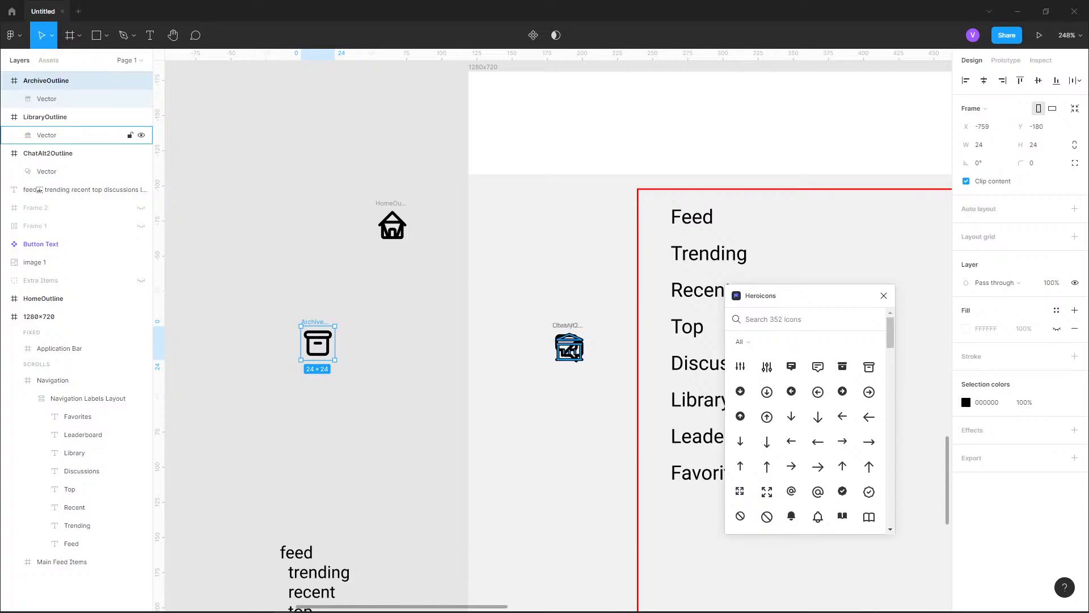
drag(569, 347, 433, 343)
click(45, 135)
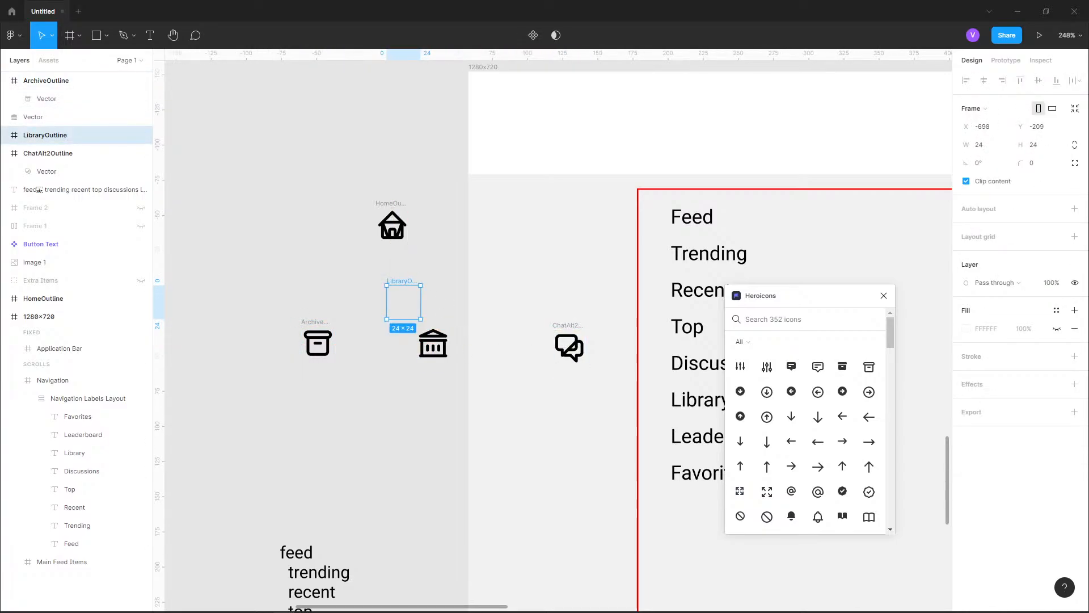
Undo the moves and insertions of the archive, library and chat icons
key(ctrl+z)
key(ctrl+z)
key(ctrl+z)
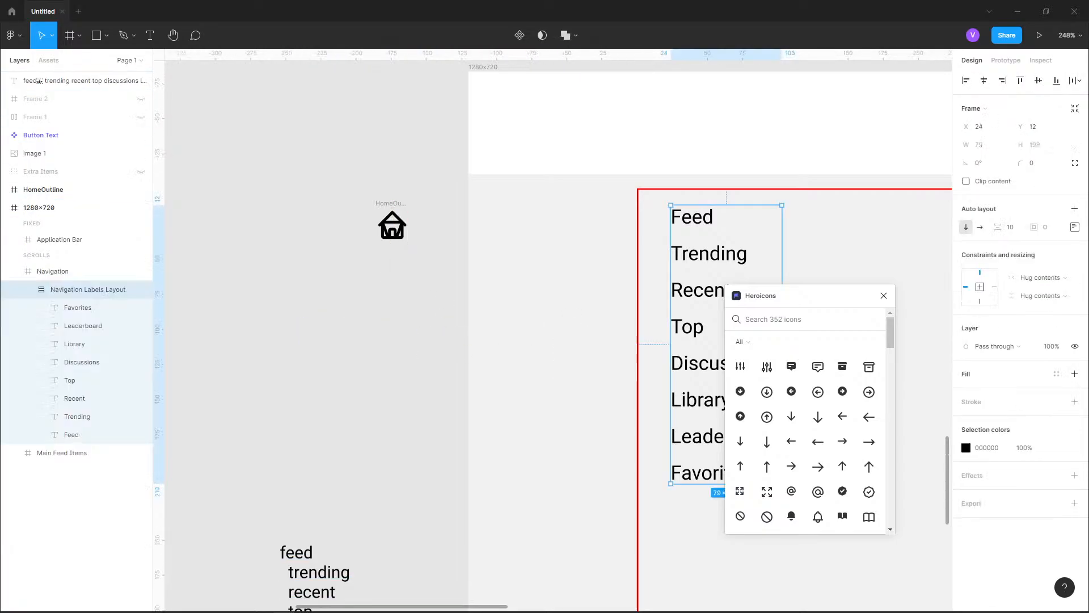
Insert the outlined double chat bubble icon beside the home icon and the outlined heart icon below the home icon
scroll(287, 372, up, 1)
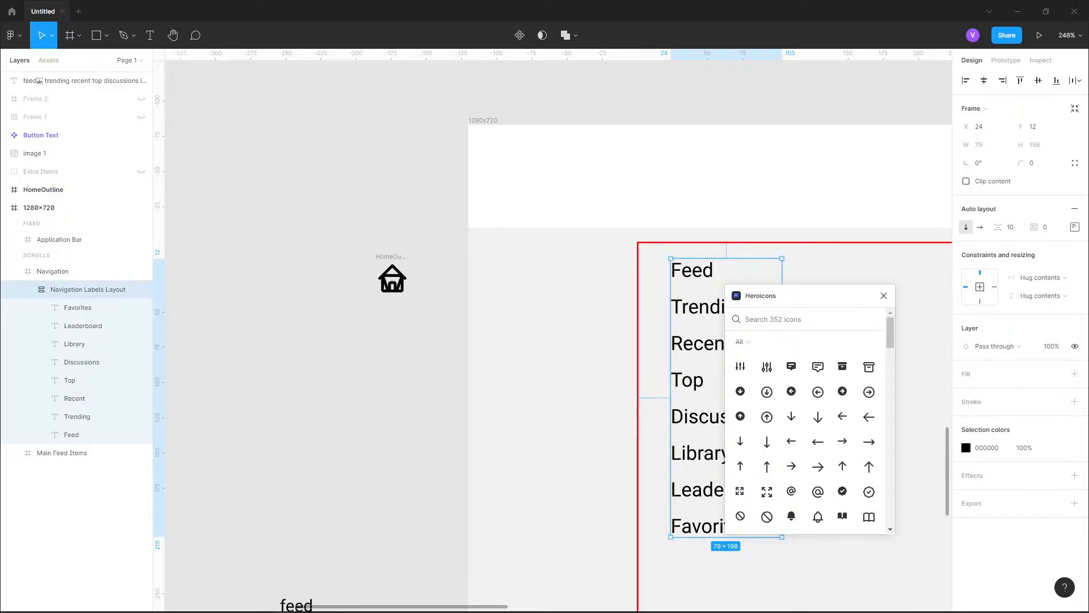
scroll(288, 372, up, 3)
scroll(695, 216, up, 3)
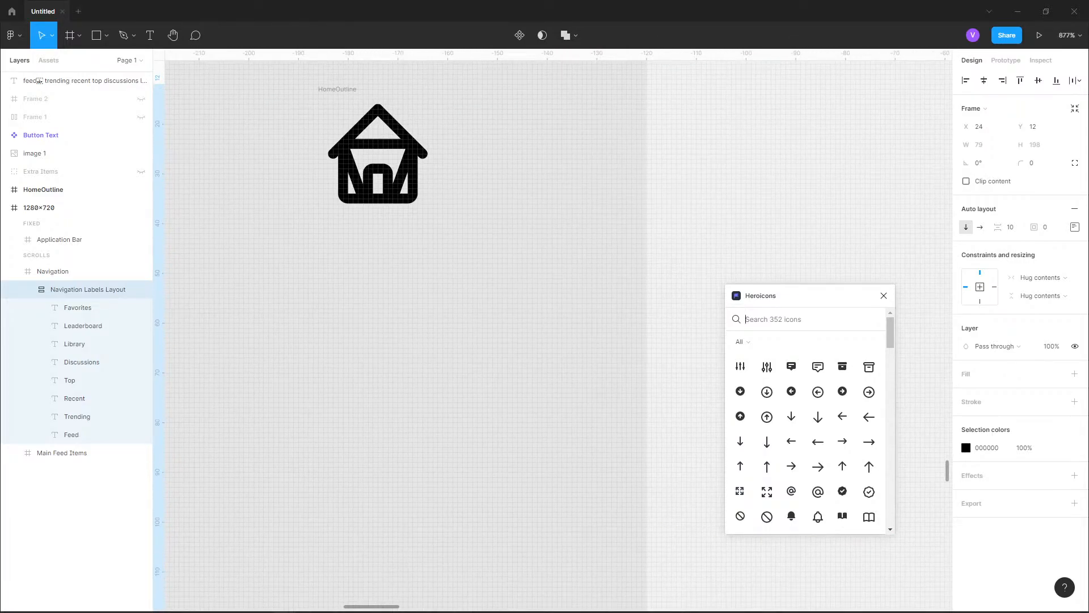
text(chat)
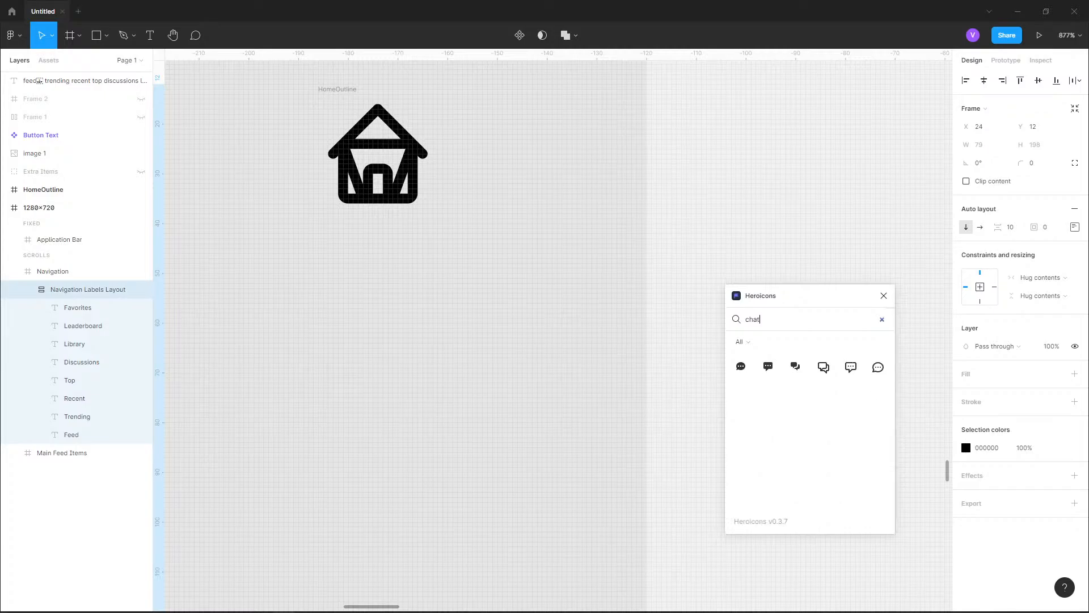
click(823, 366)
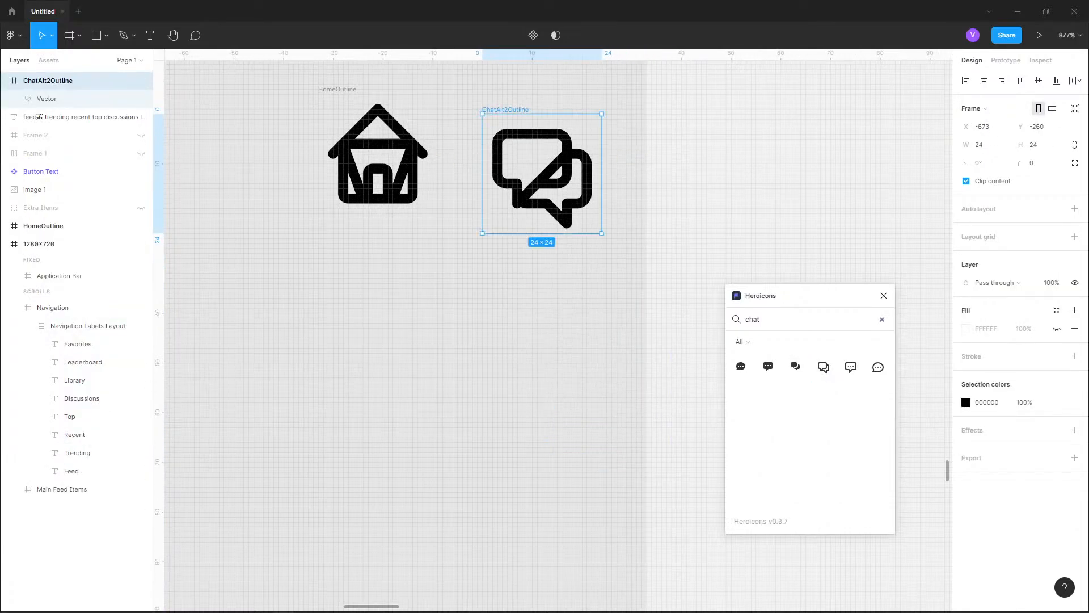
text(heart)
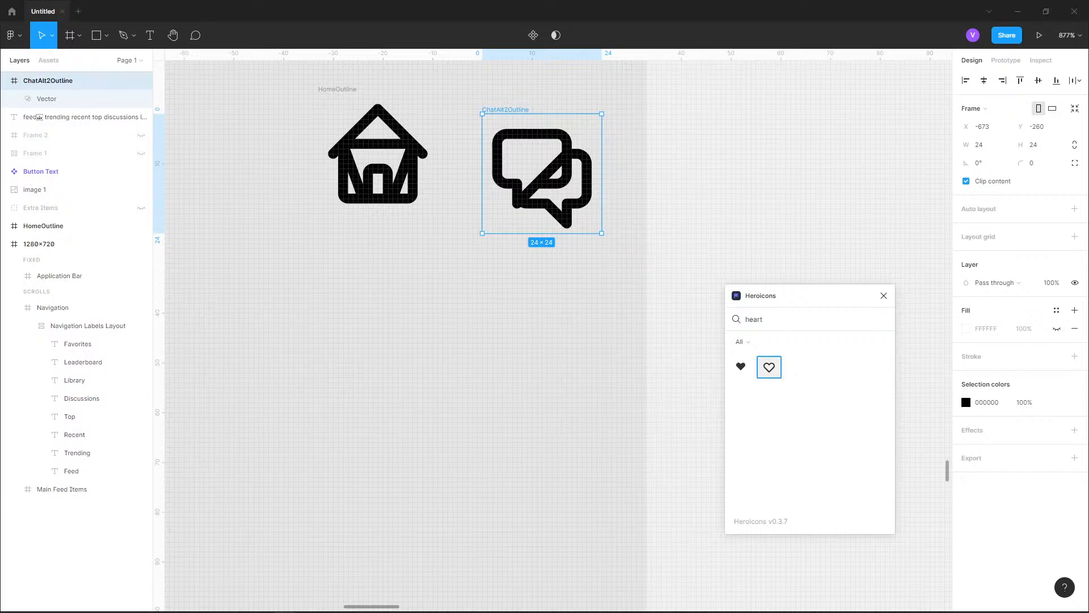
click(769, 367)
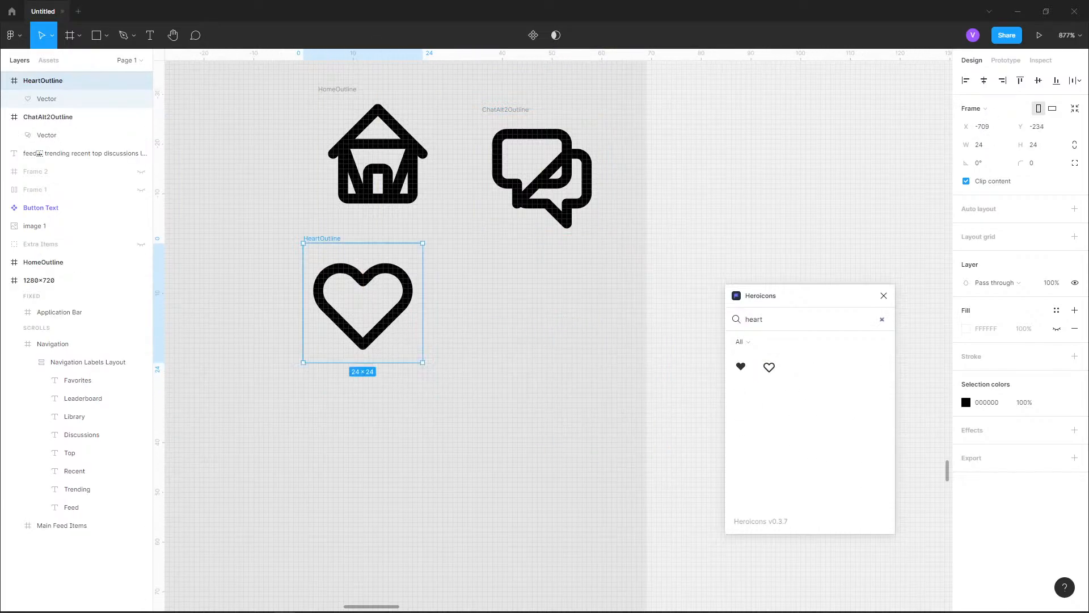
Search Heroicons for "trophy", clear the search and browse the full icon list for a suitable leaderboard icon
text(trophy)
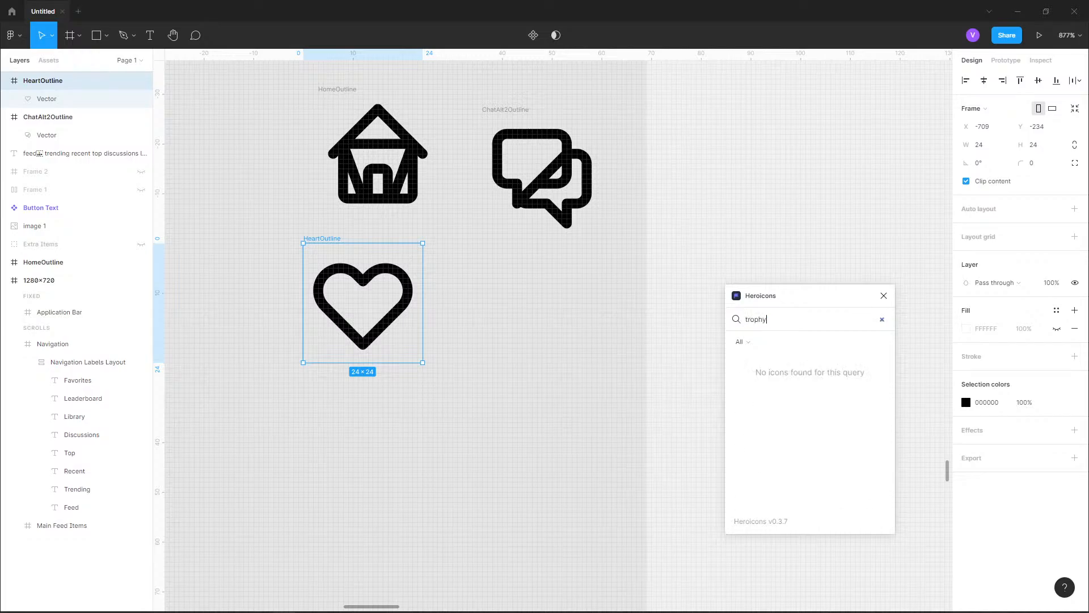
key(ctrl+a)
key(BackSpace)
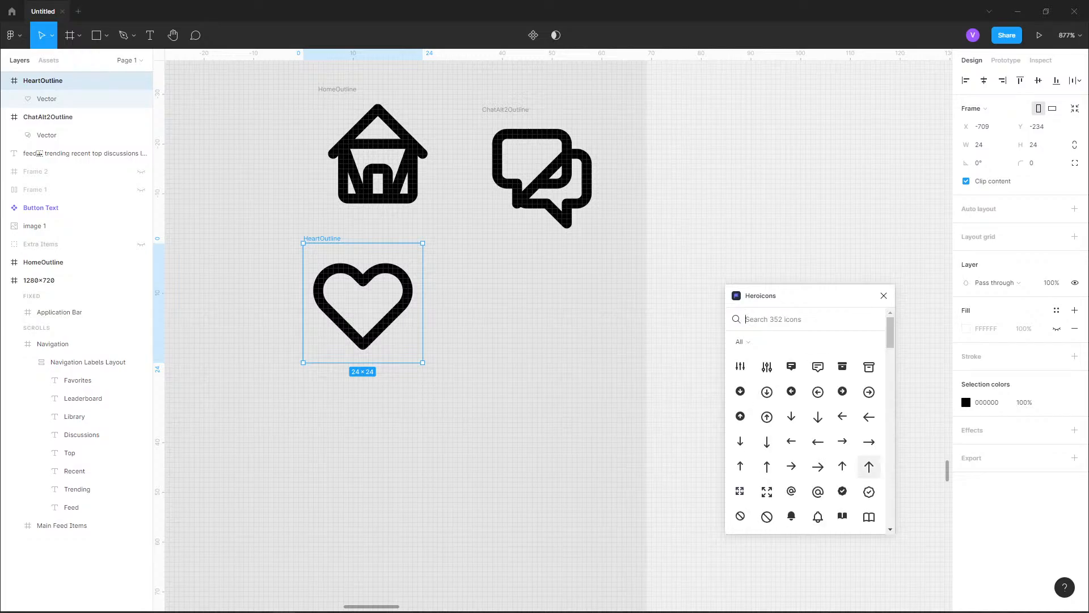
scroll(869, 459, down, 1)
scroll(842, 484, down, 1)
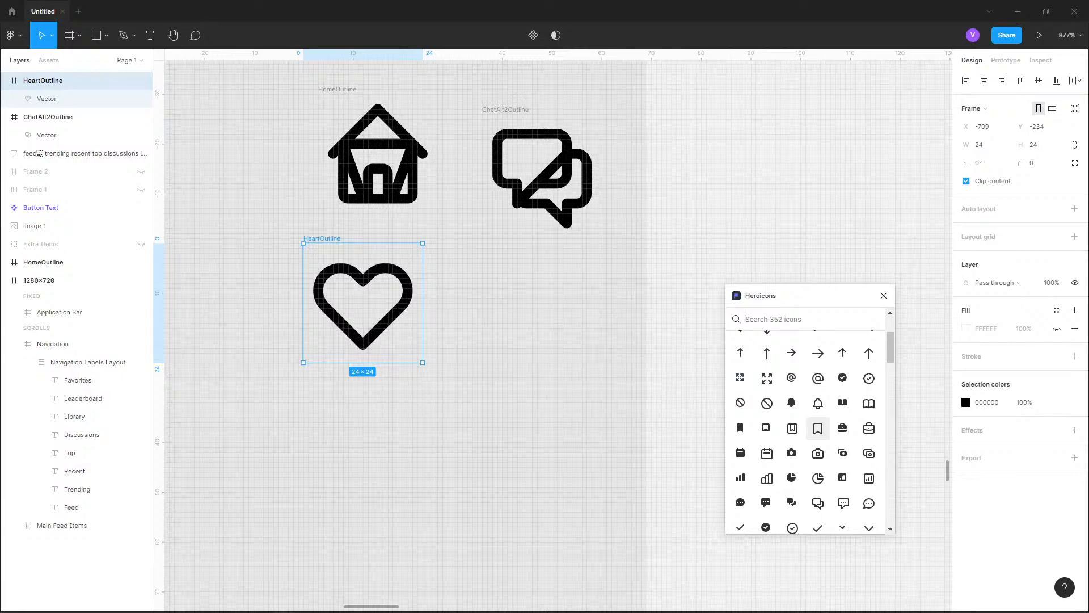
scroll(818, 428, down, 5)
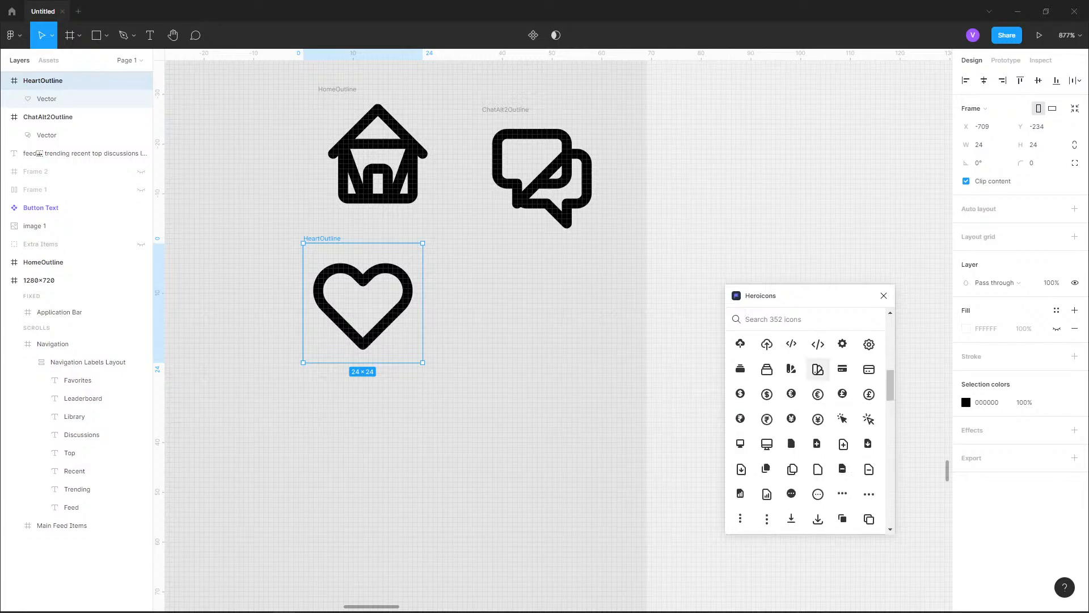
scroll(818, 398, down, 4)
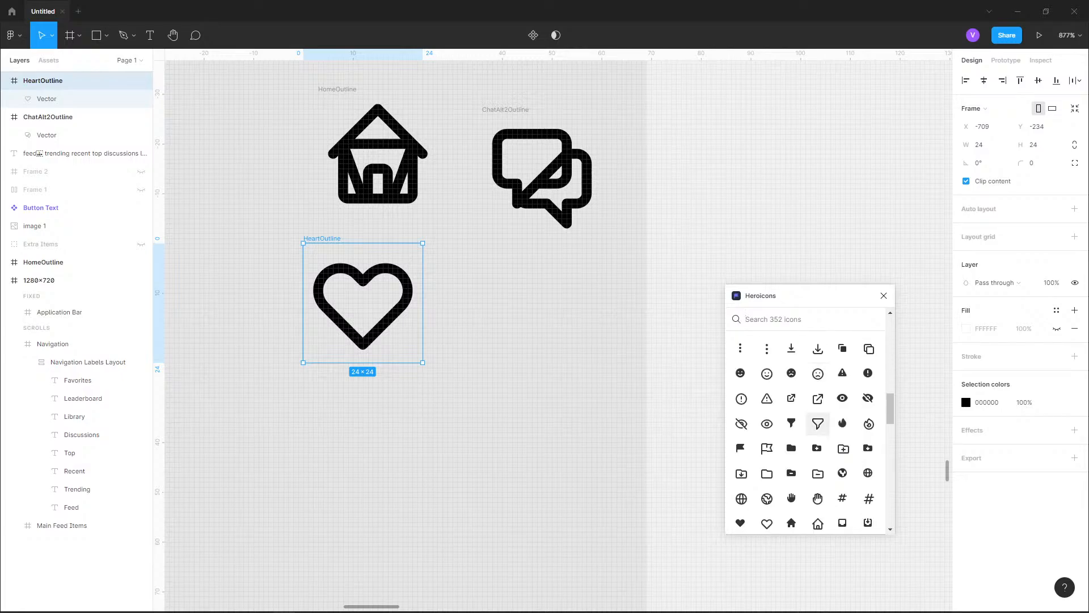
scroll(818, 423, down, 1)
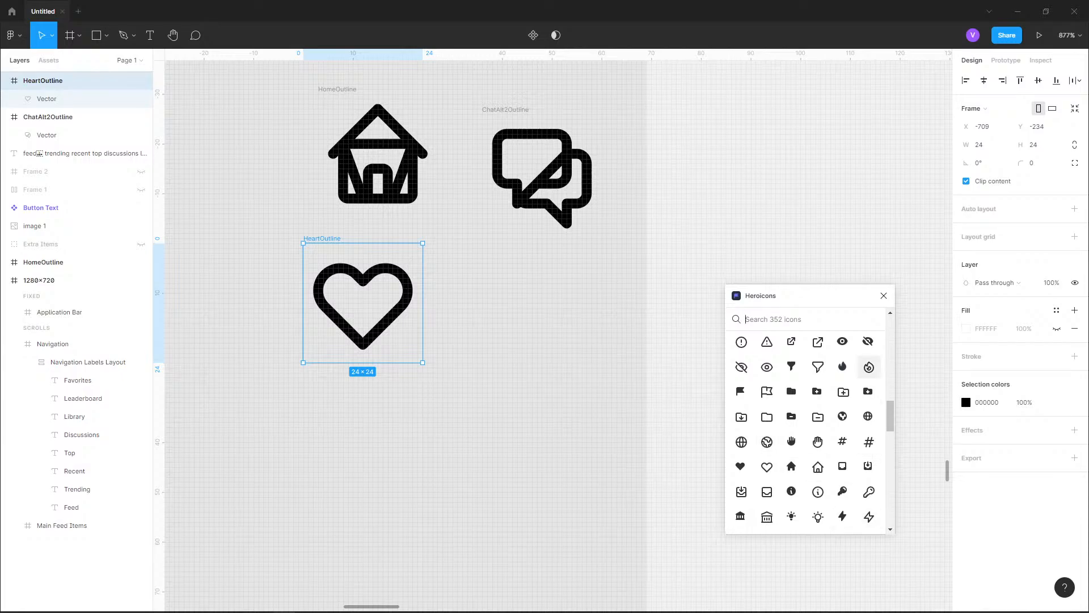
scroll(868, 368, down, 5)
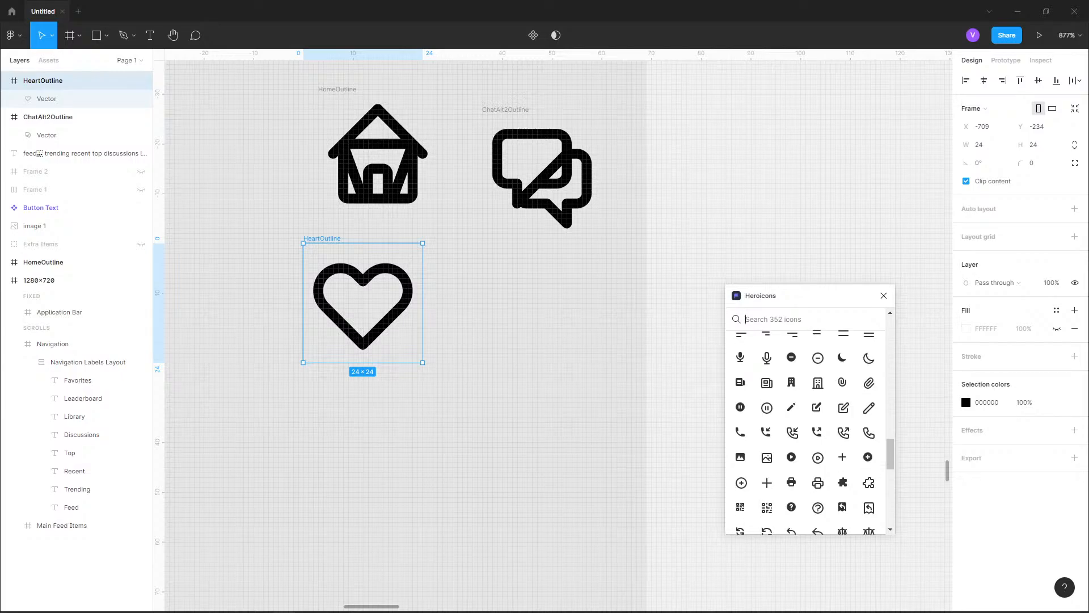
scroll(869, 368, down, 2)
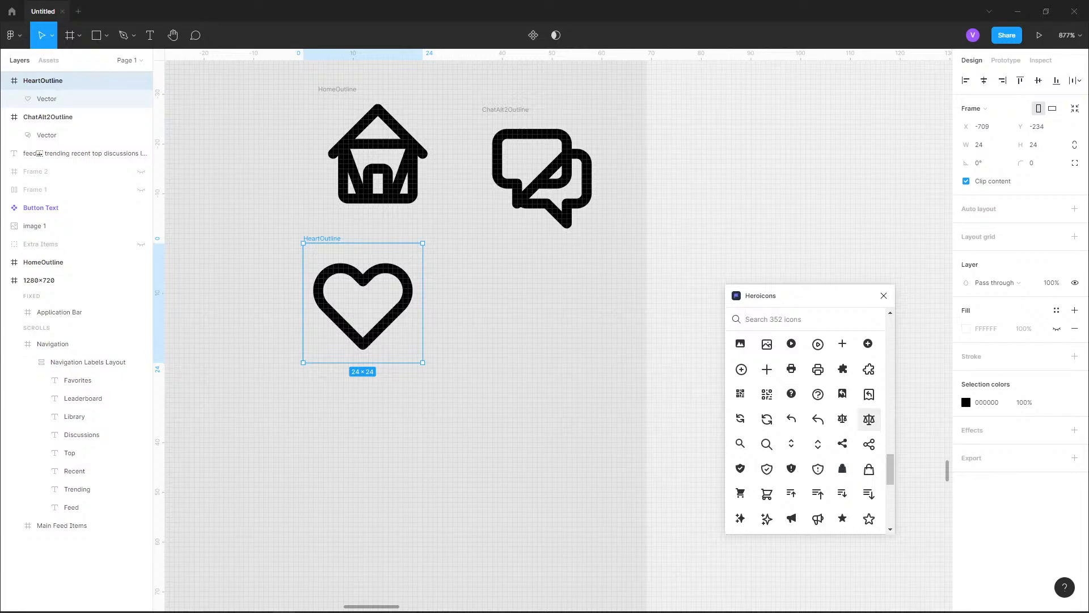
scroll(869, 418, down, 1)
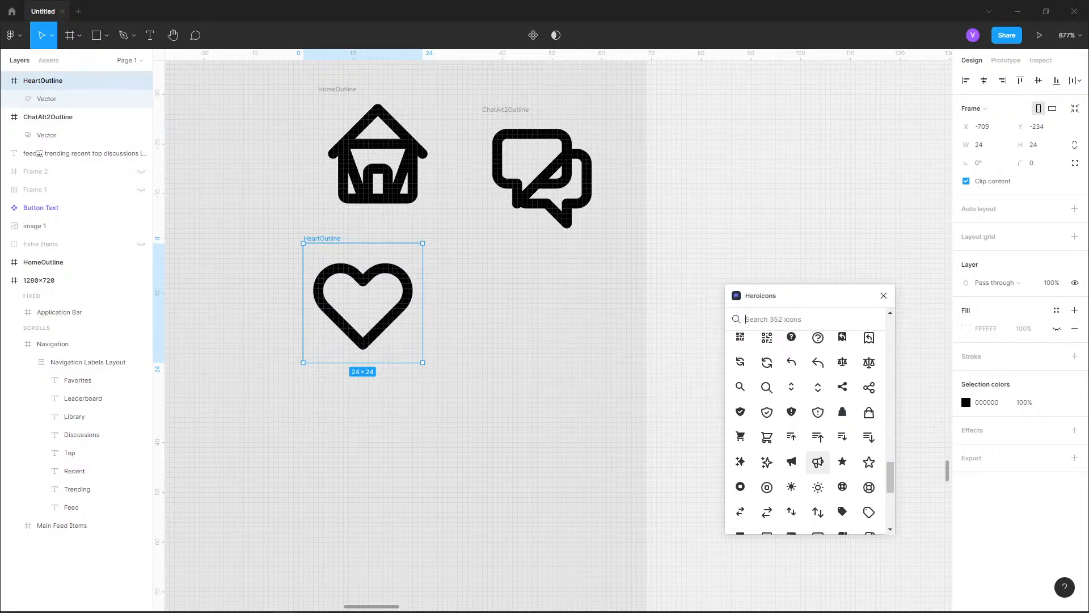
scroll(817, 462, down, 5)
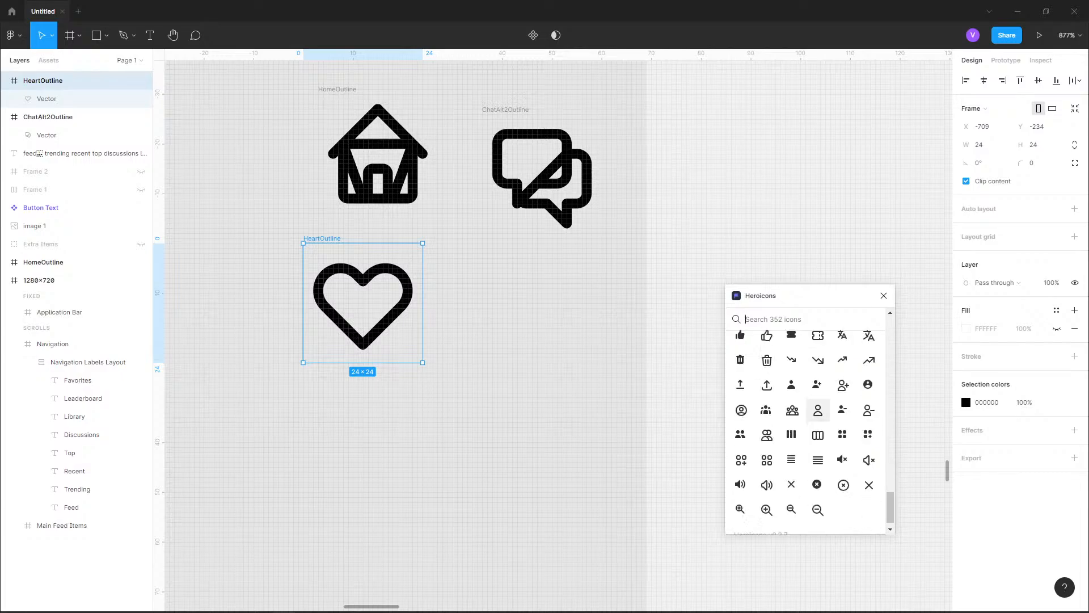
Insert the outlined scale icon and place it below the chat icon, beside the heart
scroll(817, 471, up, 2)
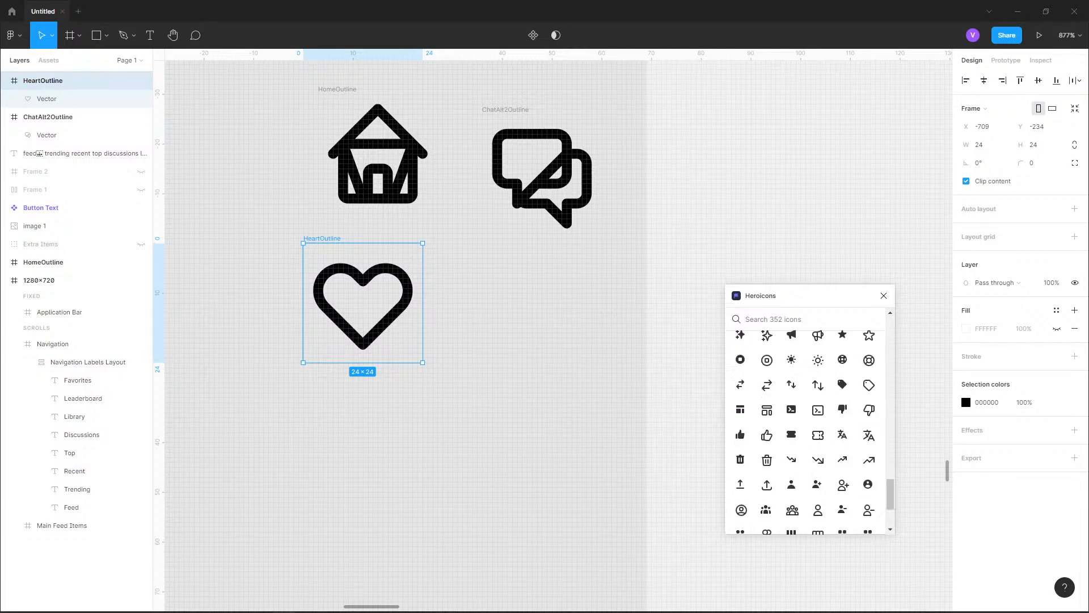
scroll(842, 417, up, 2)
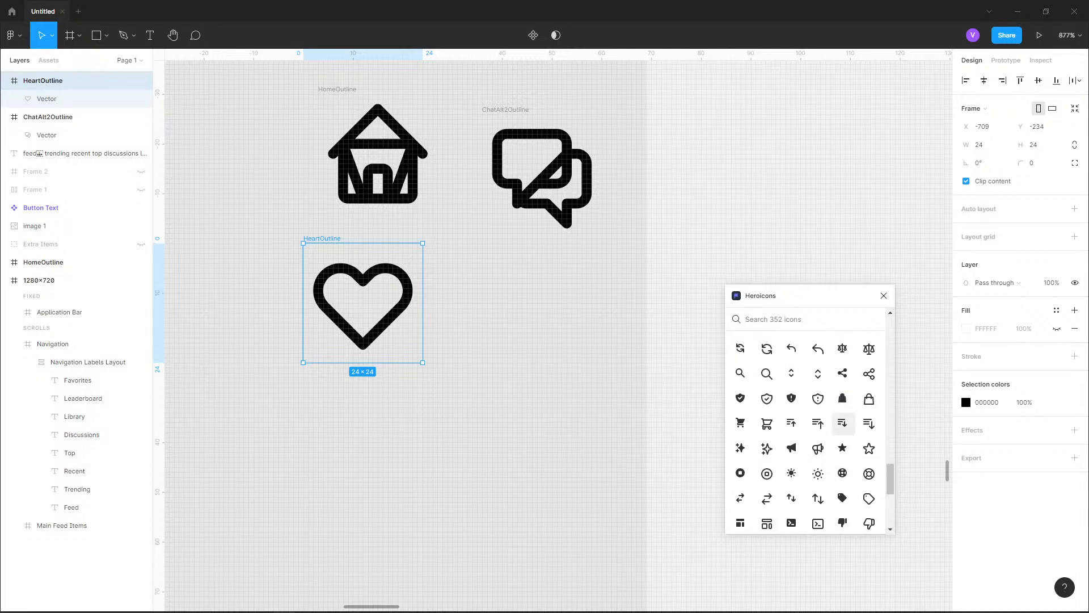
scroll(843, 416, down, 2)
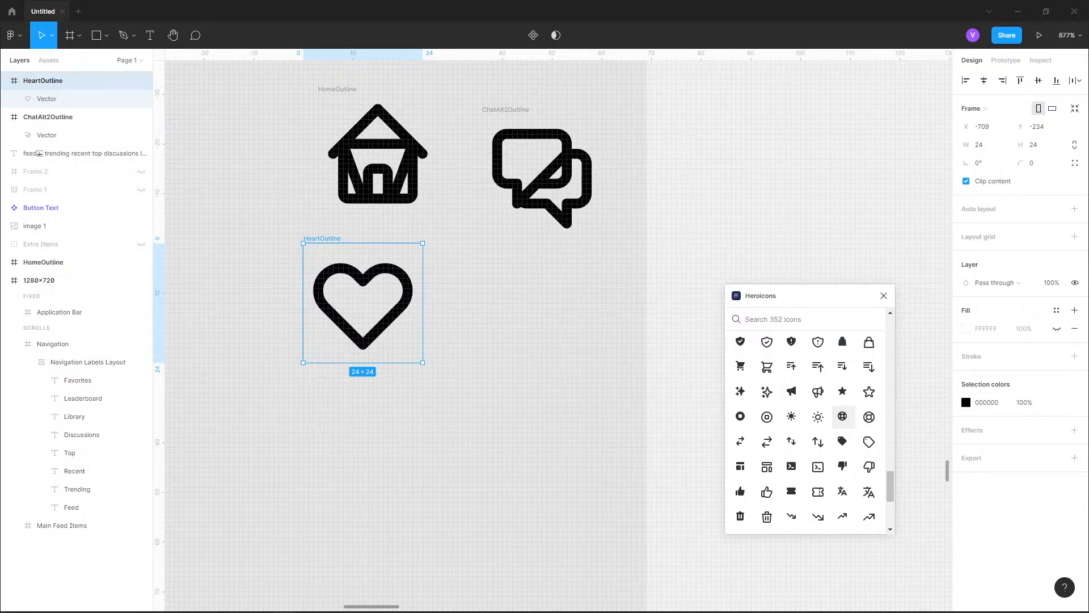
scroll(842, 420, up, 2)
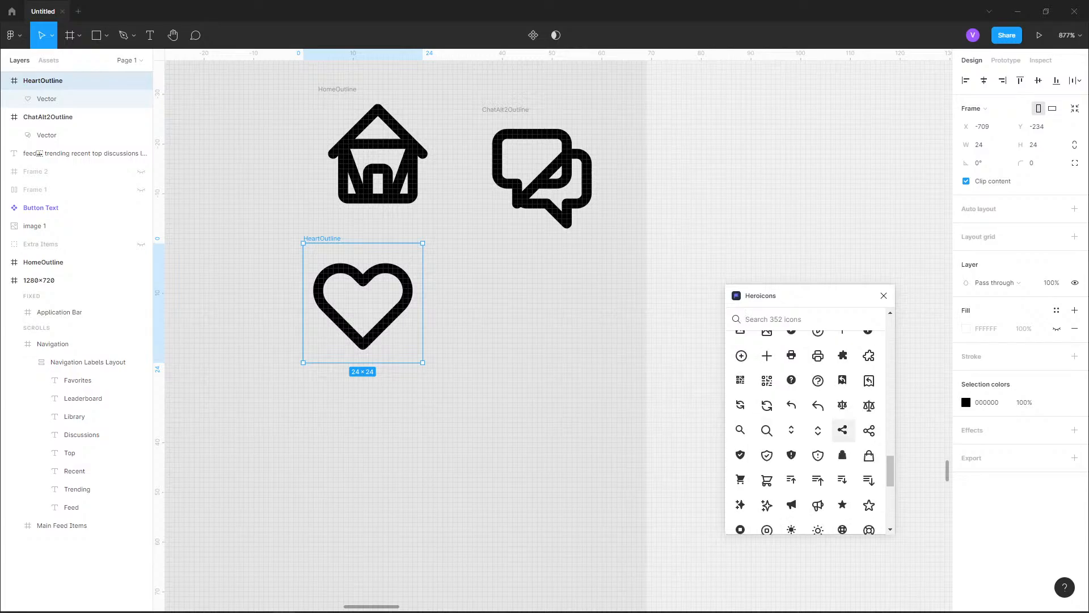
click(869, 405)
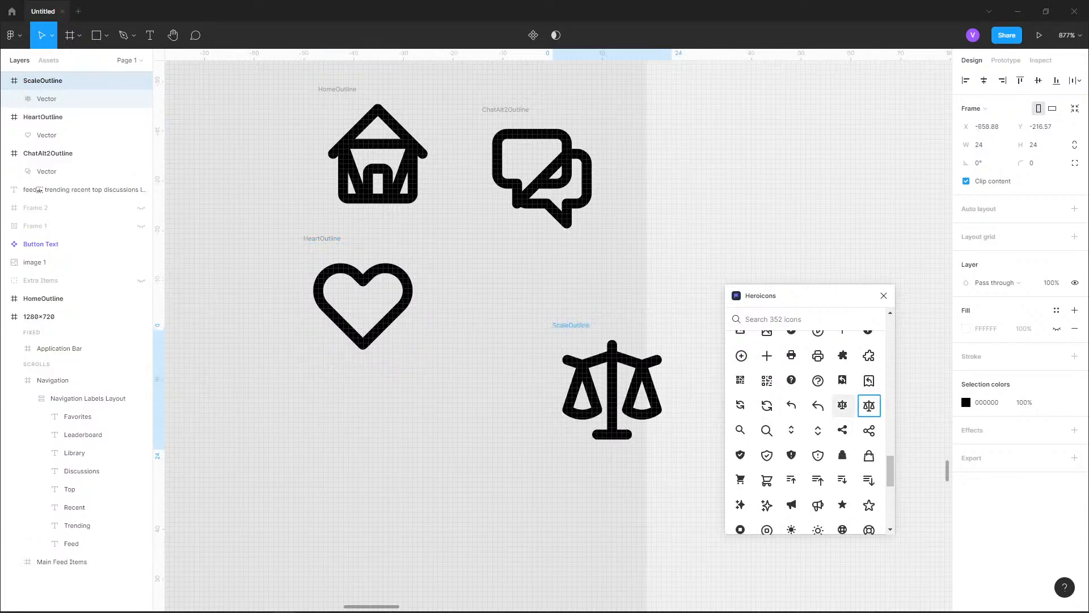
drag(613, 391, 552, 320)
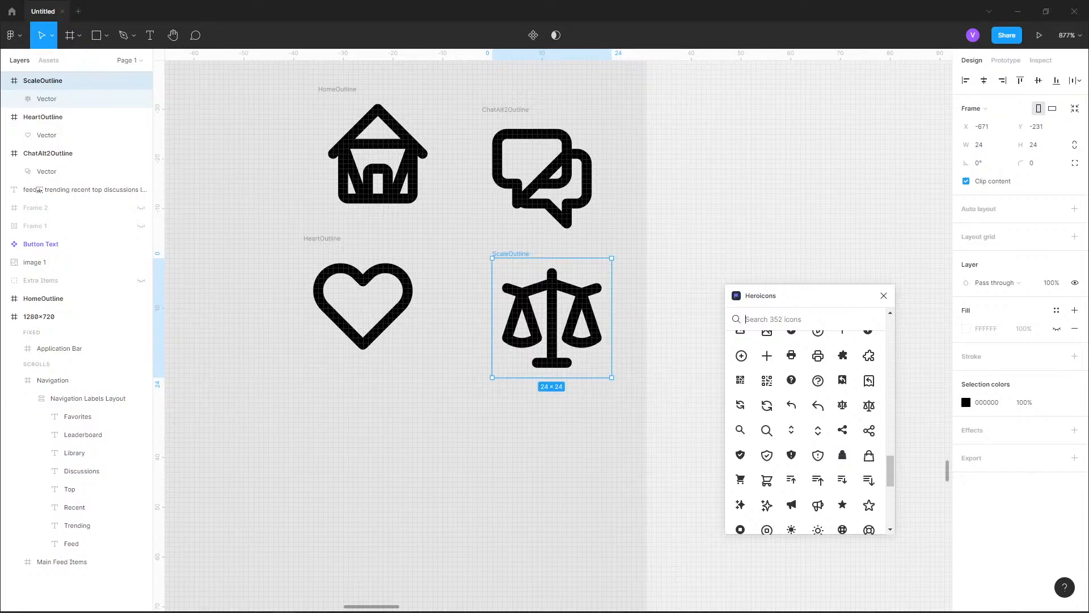
Search Heroicons for "library" and clear the search to list all icons again
text(library)
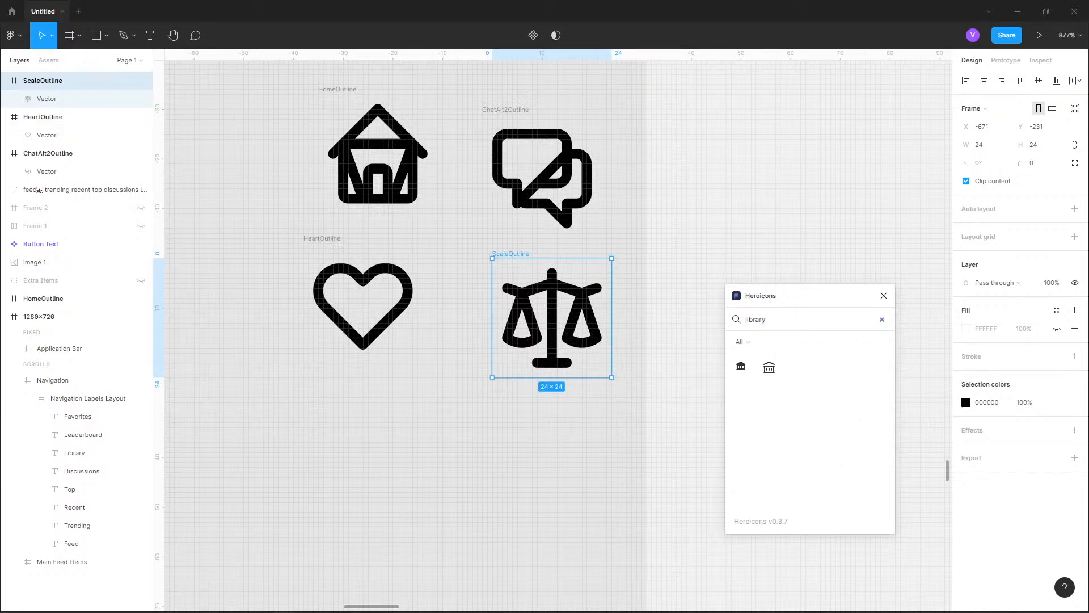
key(ctrl+a)
key(BackSpace)
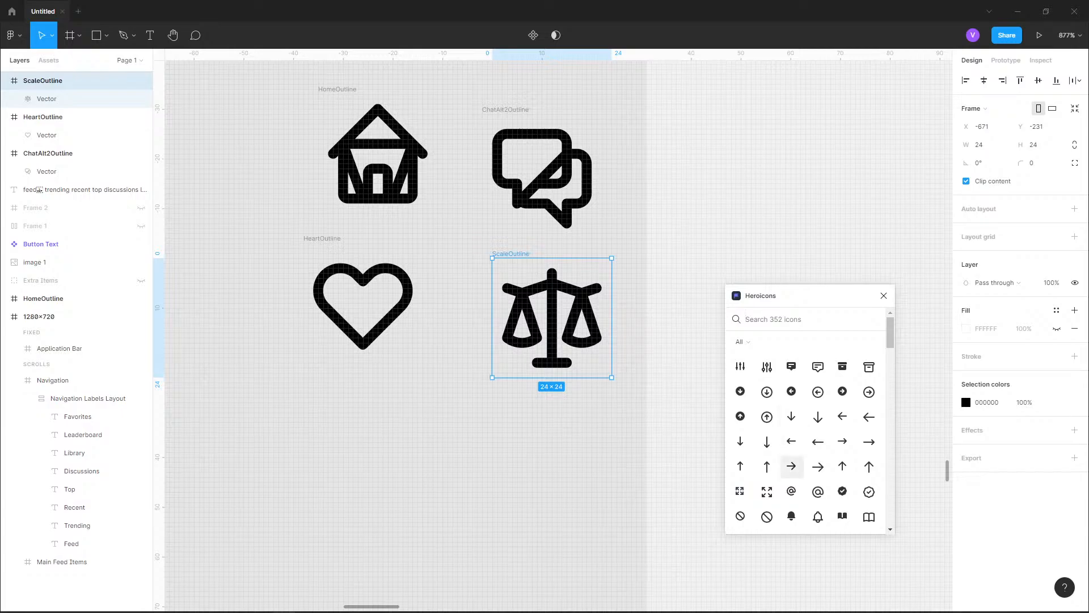
Insert the outlined bookmark icon and place it below the heart icon
scroll(792, 466, down, 3)
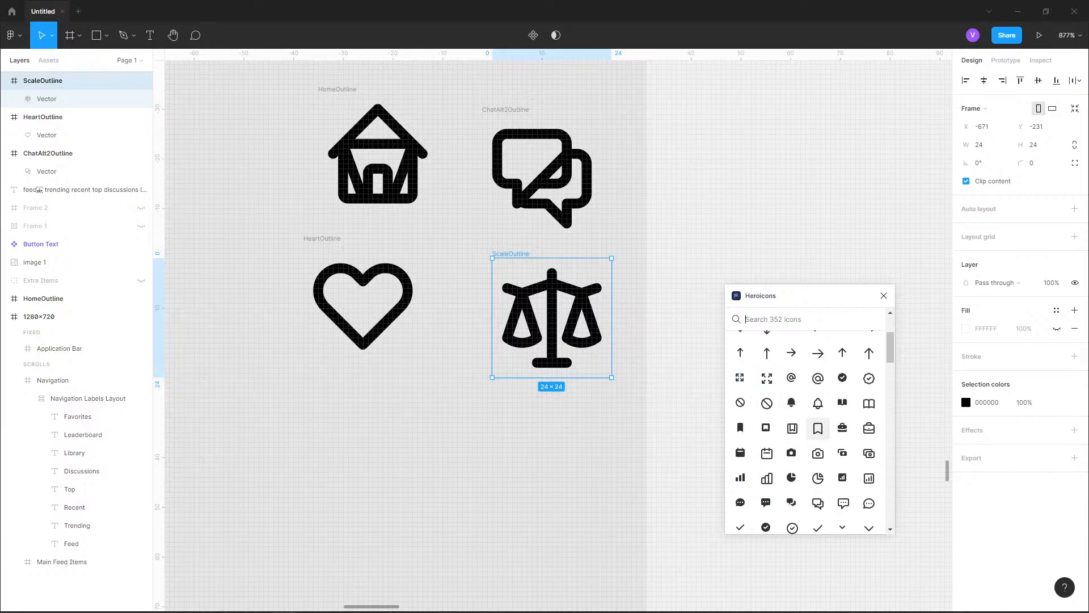
click(818, 428)
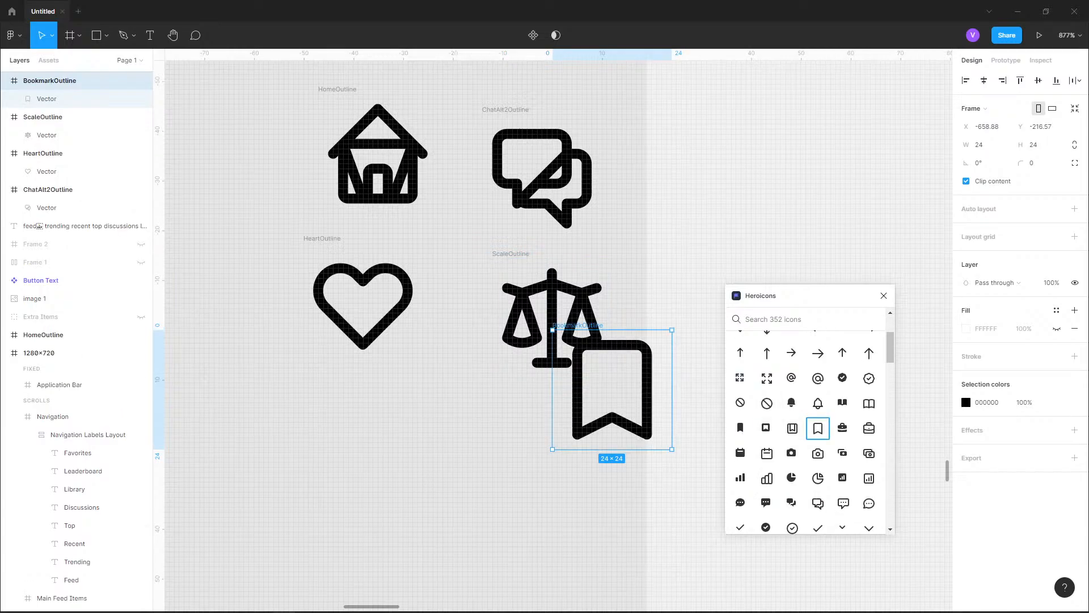
drag(612, 392, 358, 454)
click(488, 460)
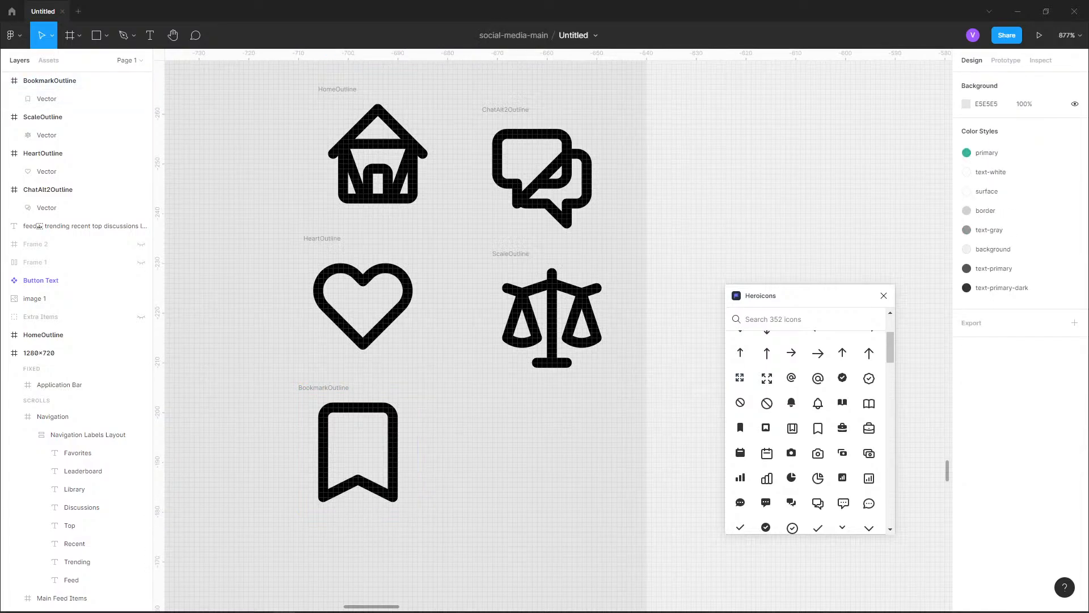
Open the Iconify plugin and replace its search term with "library"
click(13, 35)
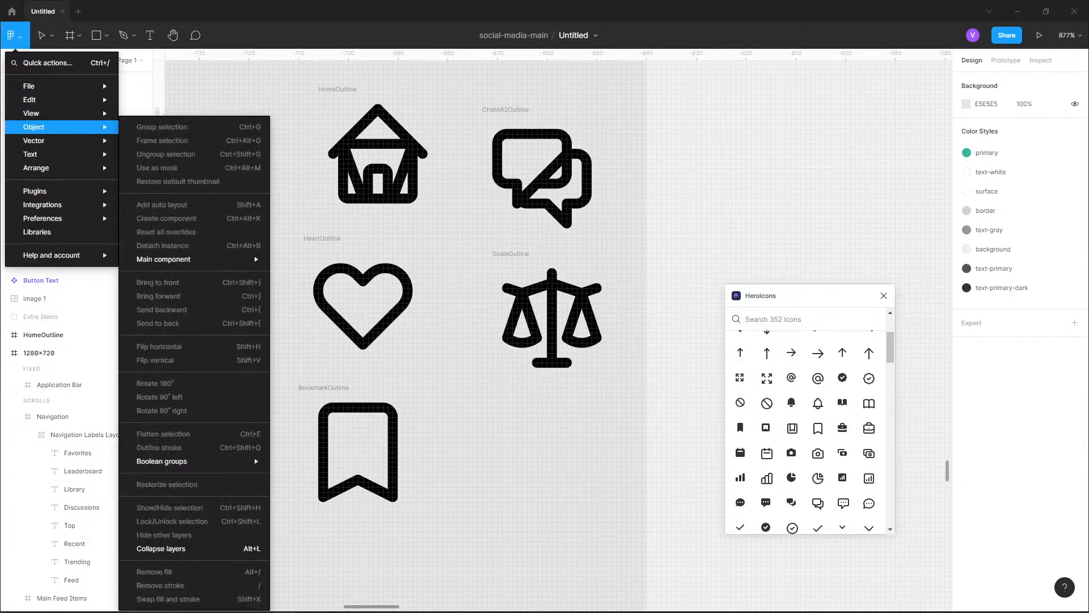
mouse_move(57, 192)
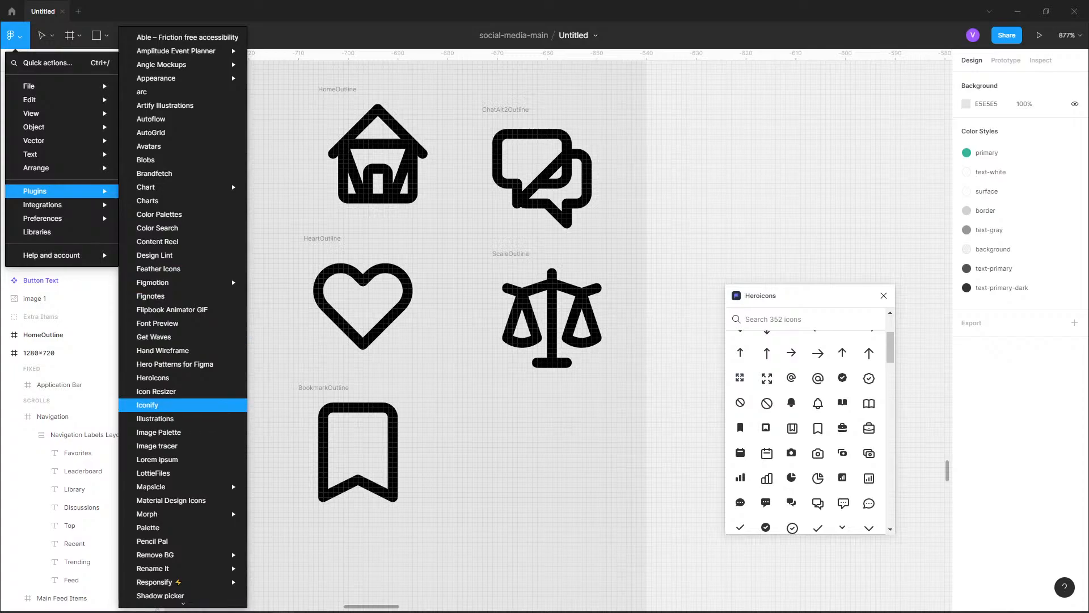
click(148, 405)
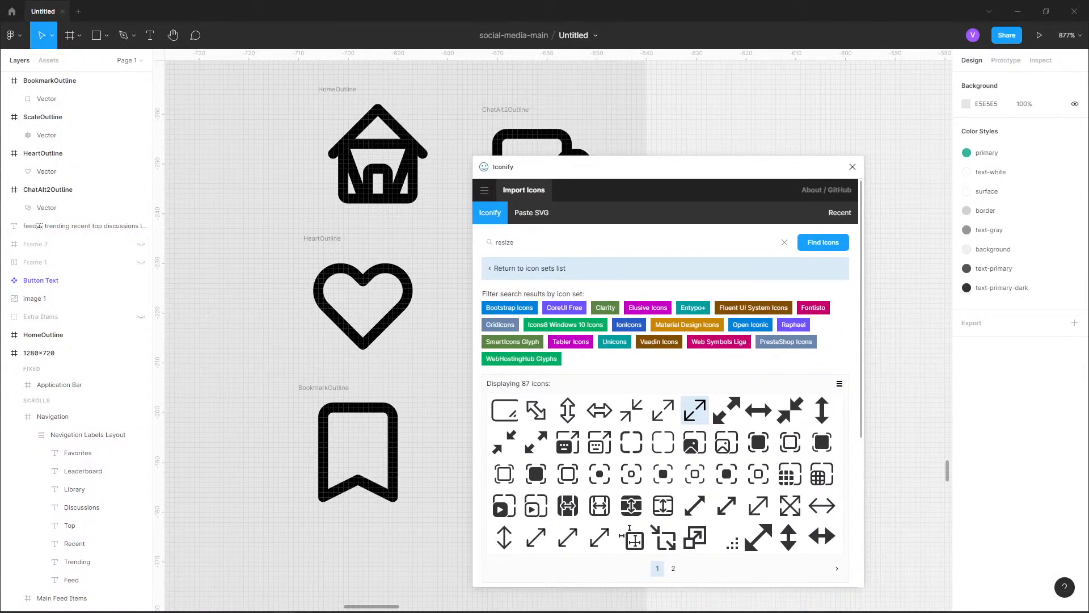
click(529, 242)
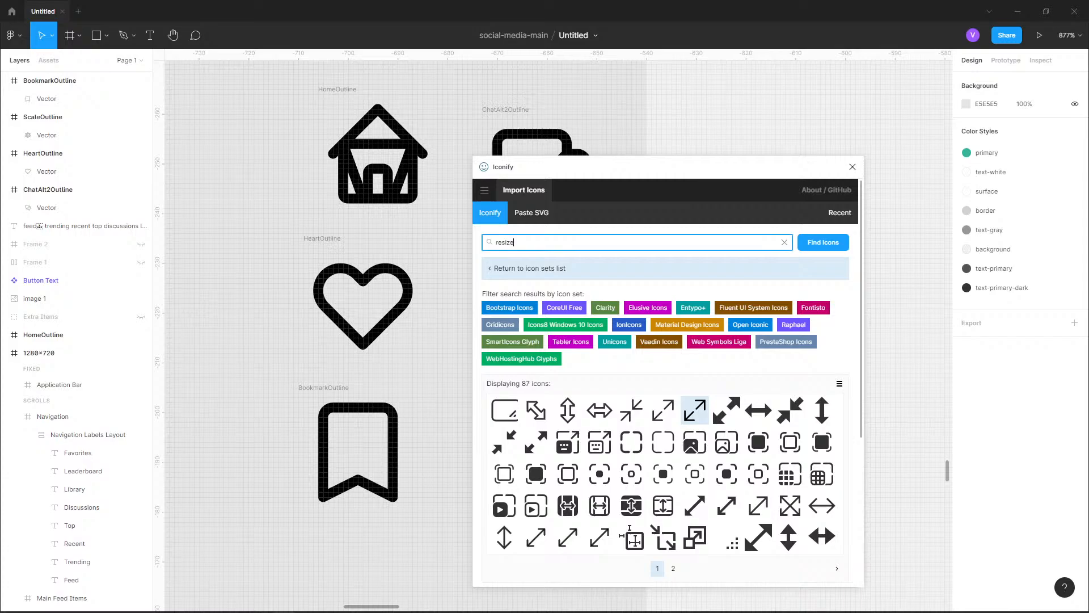
key(ctrl+a)
text(library)
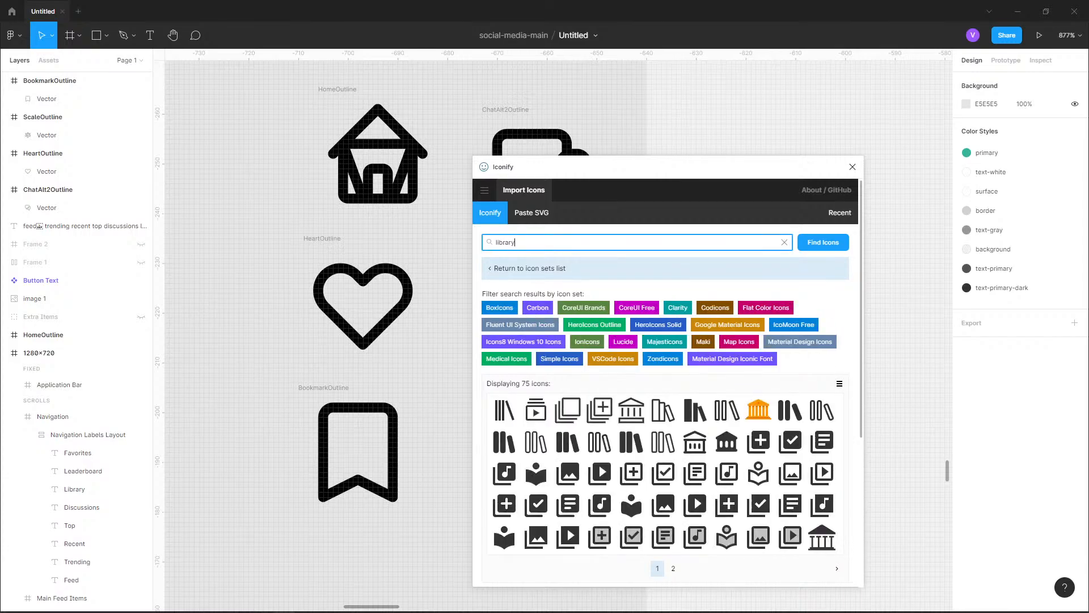
Examine the second page of the library icon results and return to the first page
scroll(665, 454, down, 3)
click(674, 455)
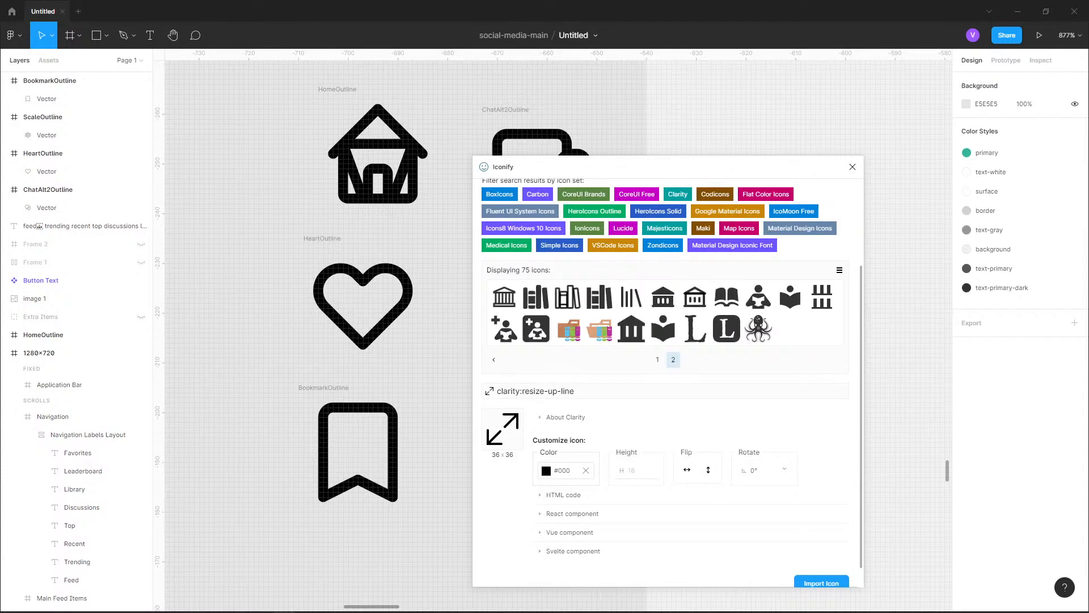
click(658, 359)
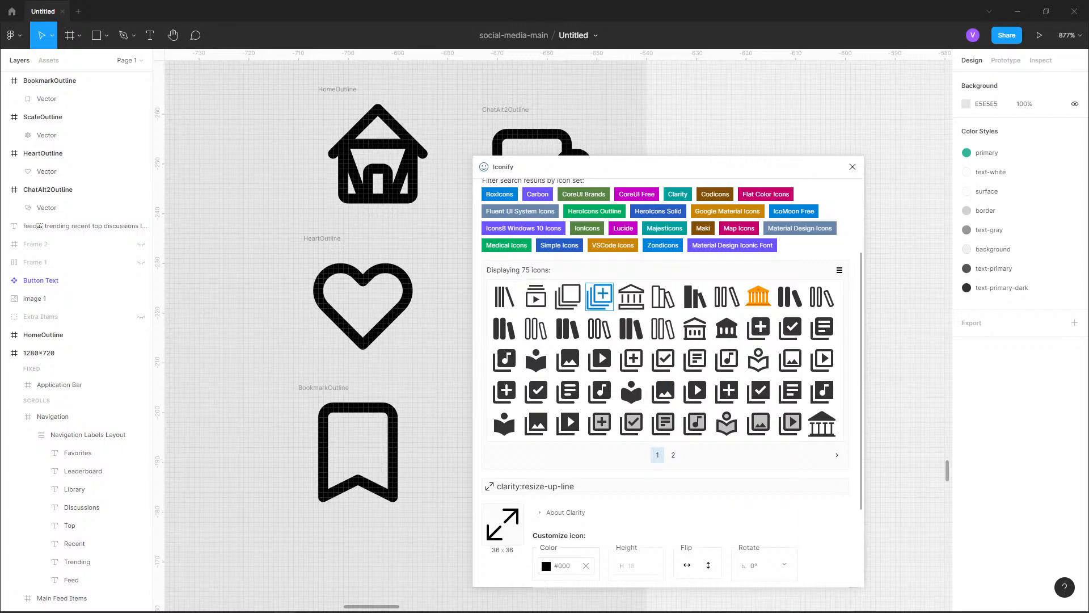
Search Iconify for "trophy", view the second page of icon results and close the plugin
scroll(591, 291, up, 3)
key(ctrl+a)
text(trophy)
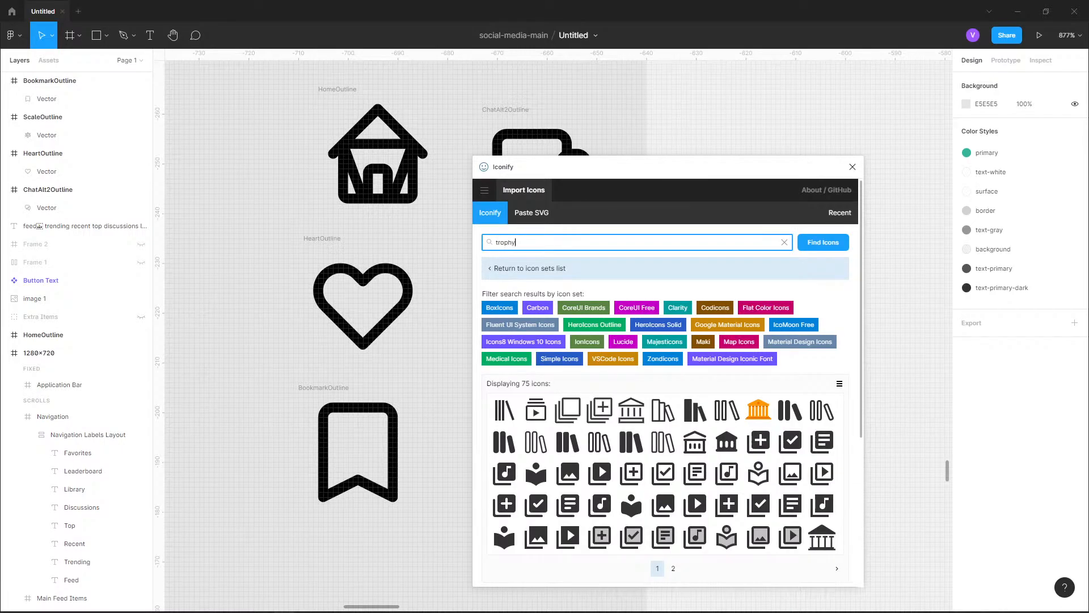
key(Return)
scroll(667, 369, down, 2)
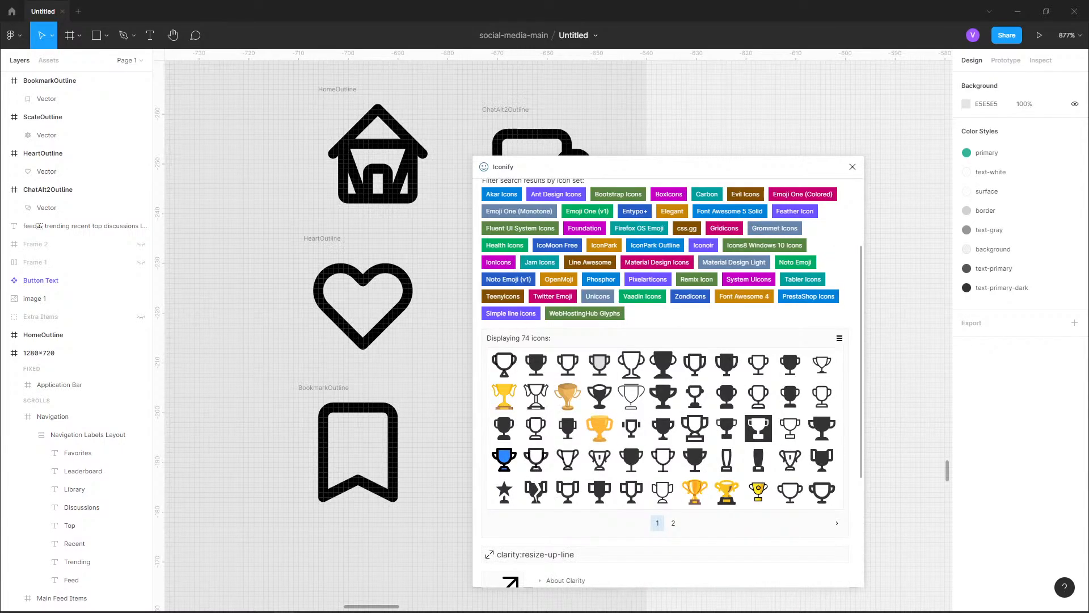
click(673, 521)
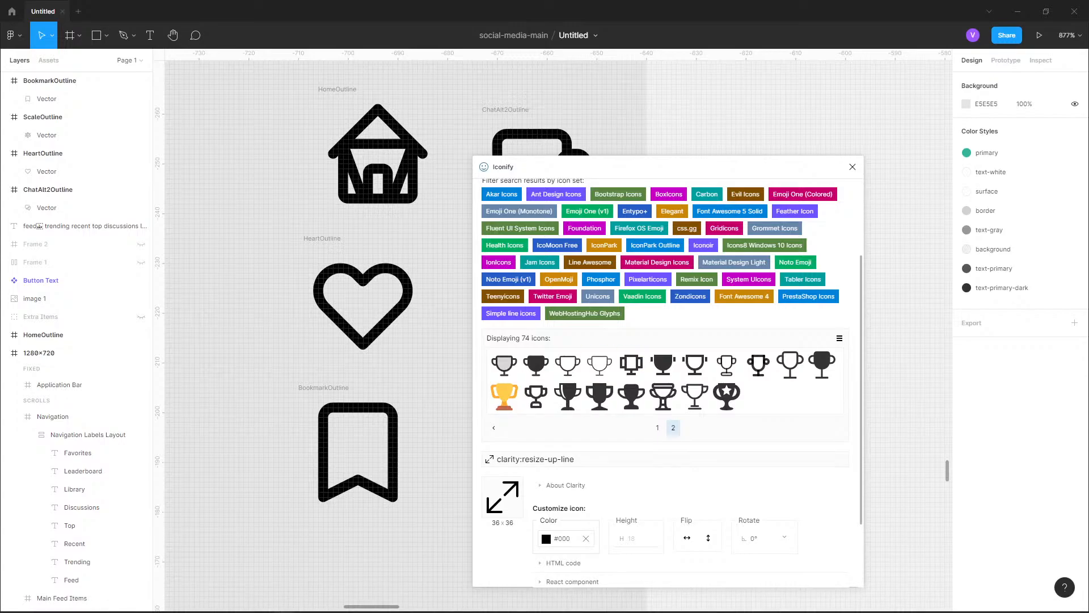
click(852, 166)
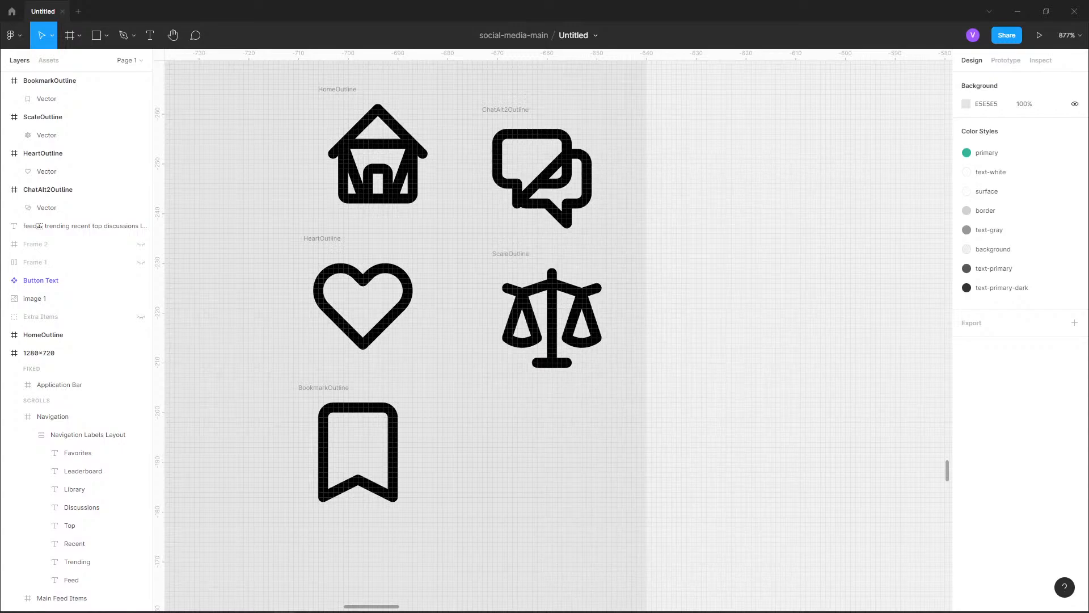
Duplicate the Navigation Labels Layout inside the Navigation frame
scroll(317, 383, down, 7)
drag(703, 448, 652, 349)
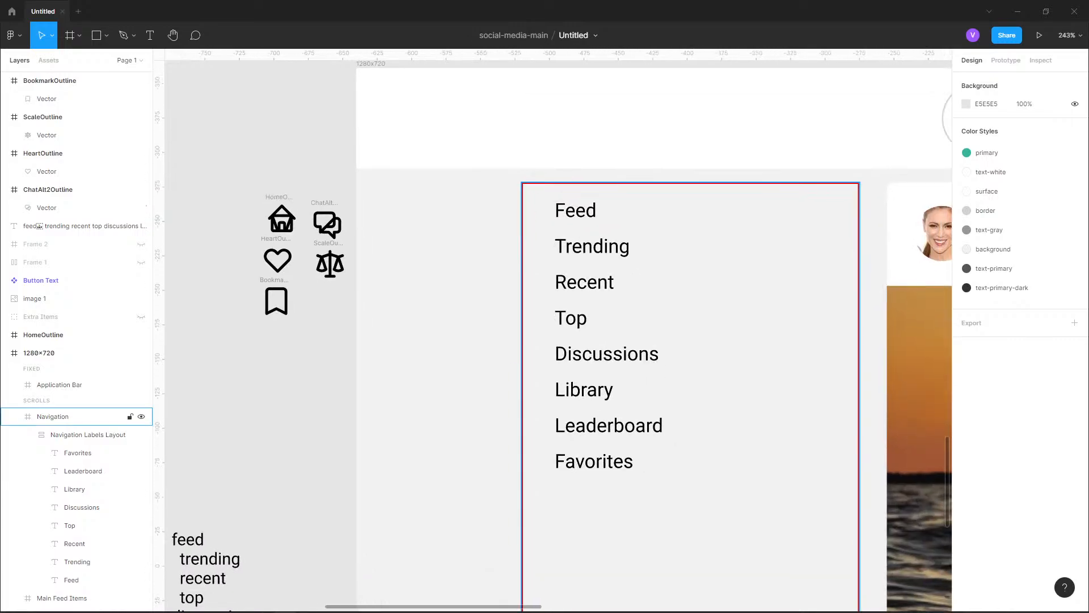
click(53, 417)
click(86, 435)
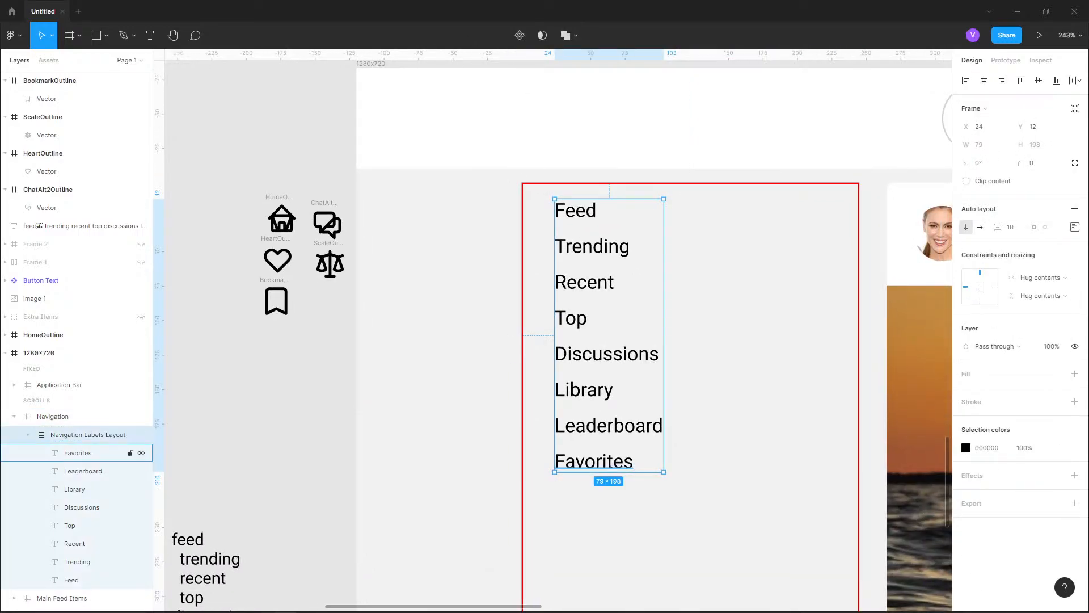
click(27, 435)
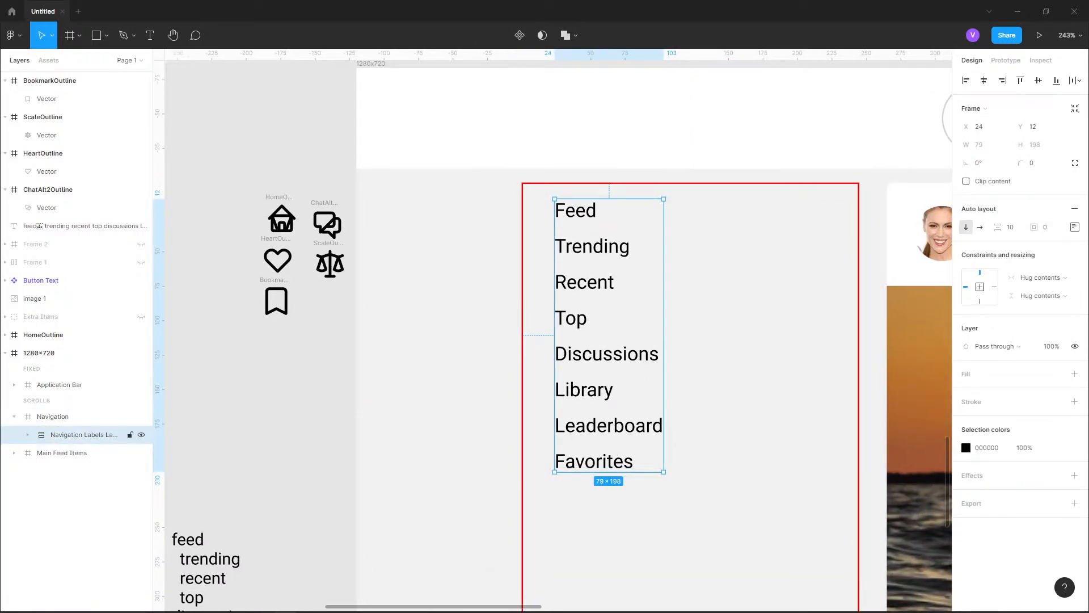
key(ctrl+d)
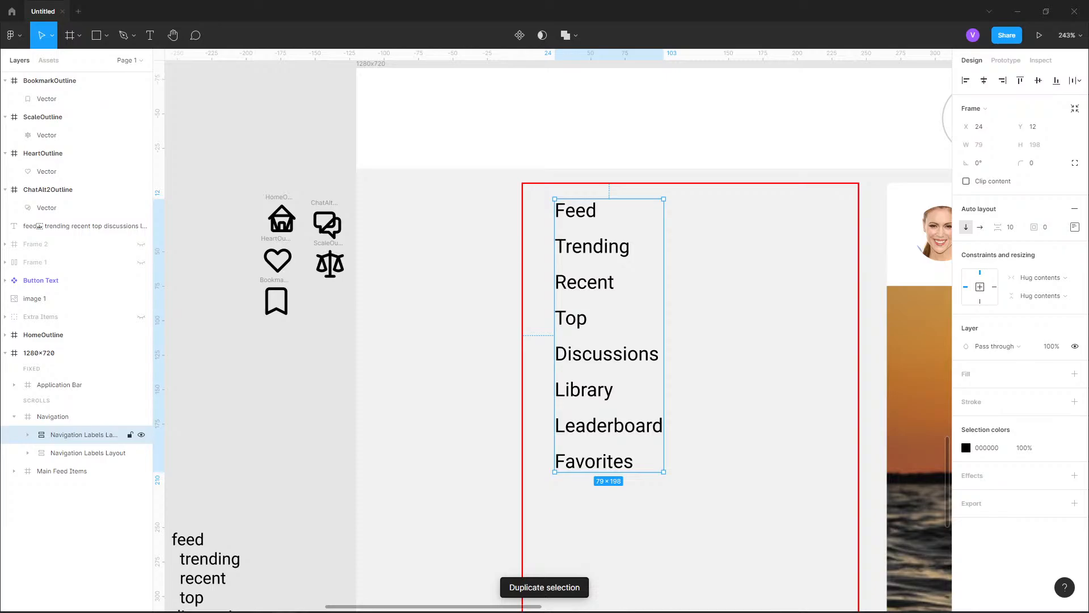
key(shift+Left)
key(shift+Left)
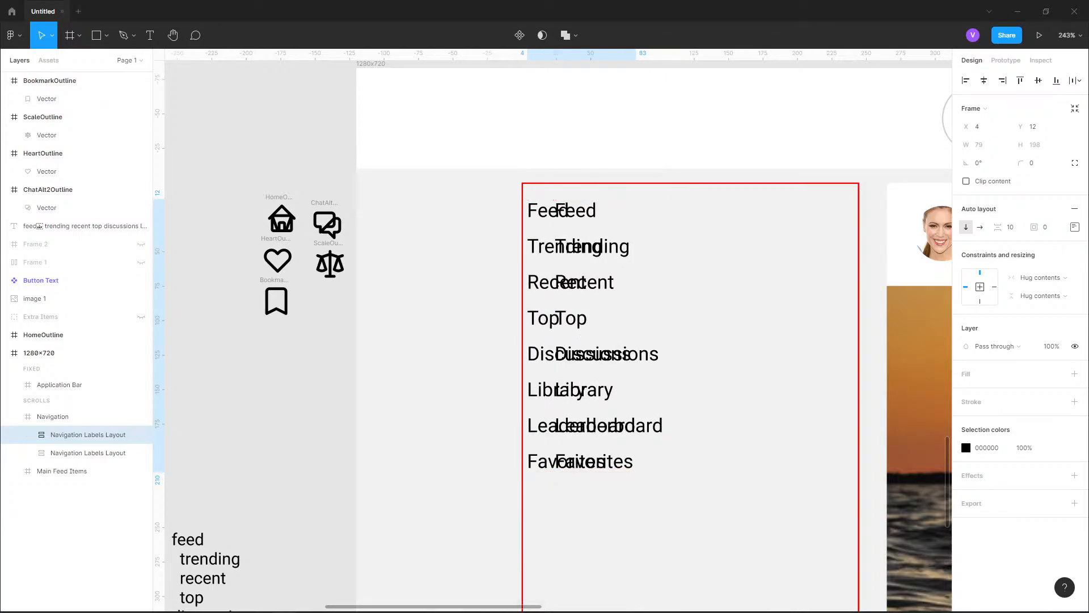
key(ctrl+z)
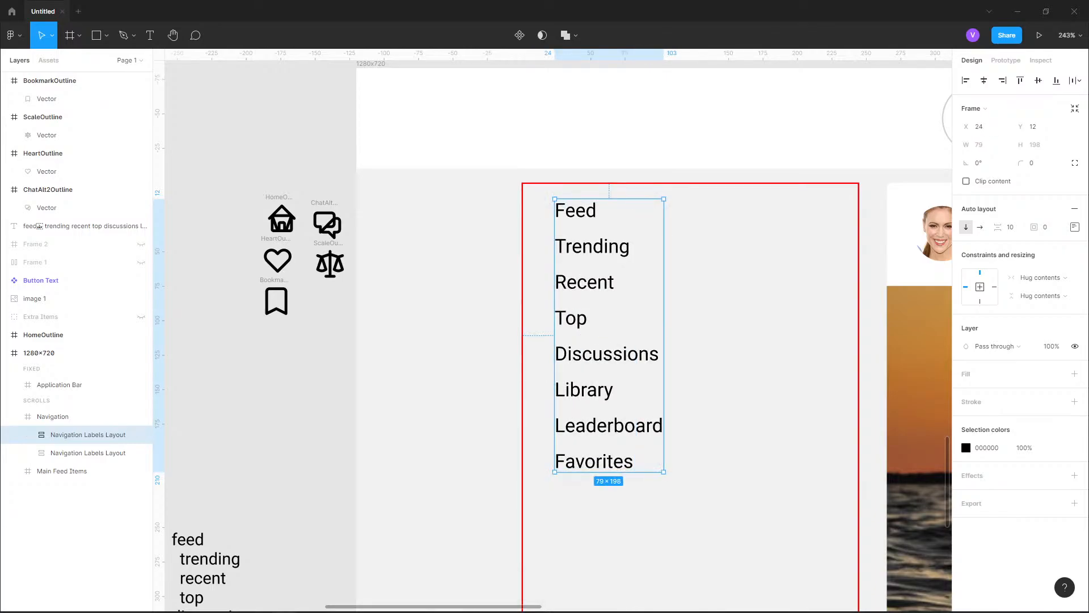
Move the original Navigation Labels Layout, the lower one in the layer order, 20 px right to X 44
click(85, 453)
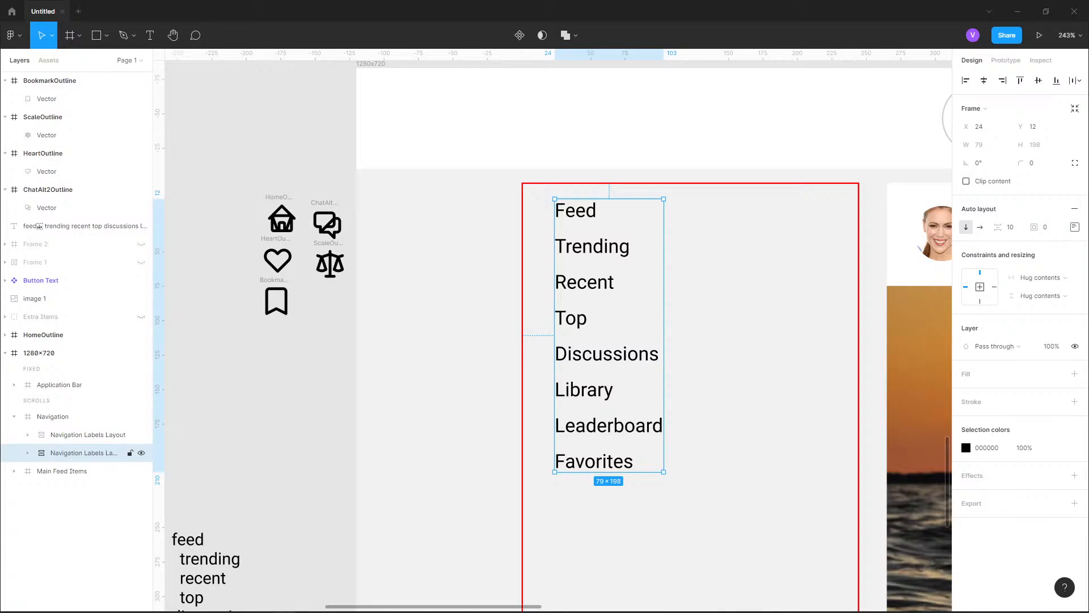
key(shift+Right)
key(shift+Right)
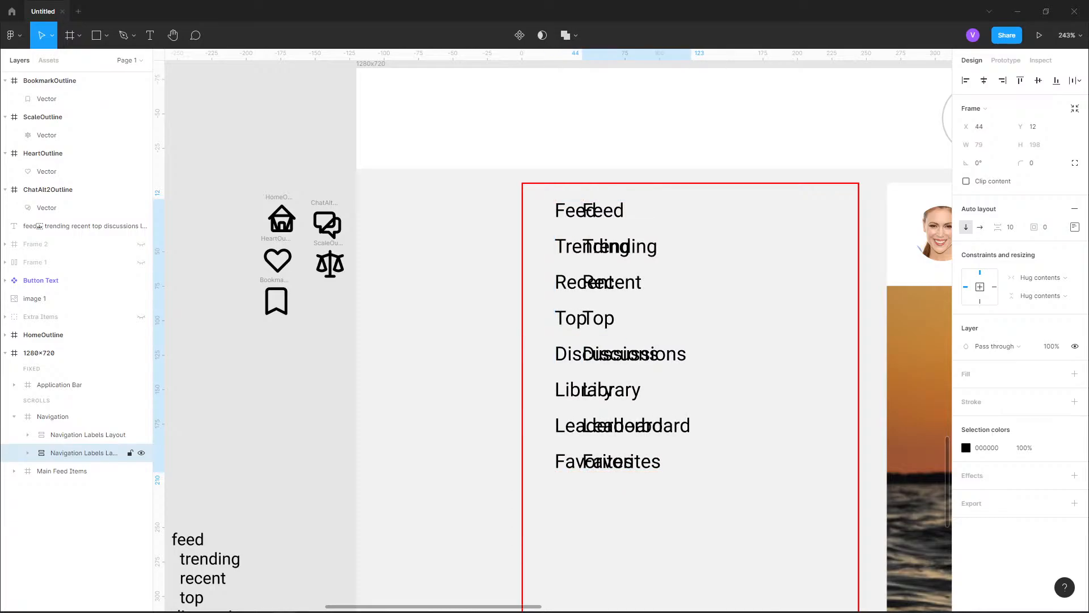
Delete all text labels, from Favorites to Feed, inside the duplicated Navigation Labels Layout
click(85, 435)
click(27, 435)
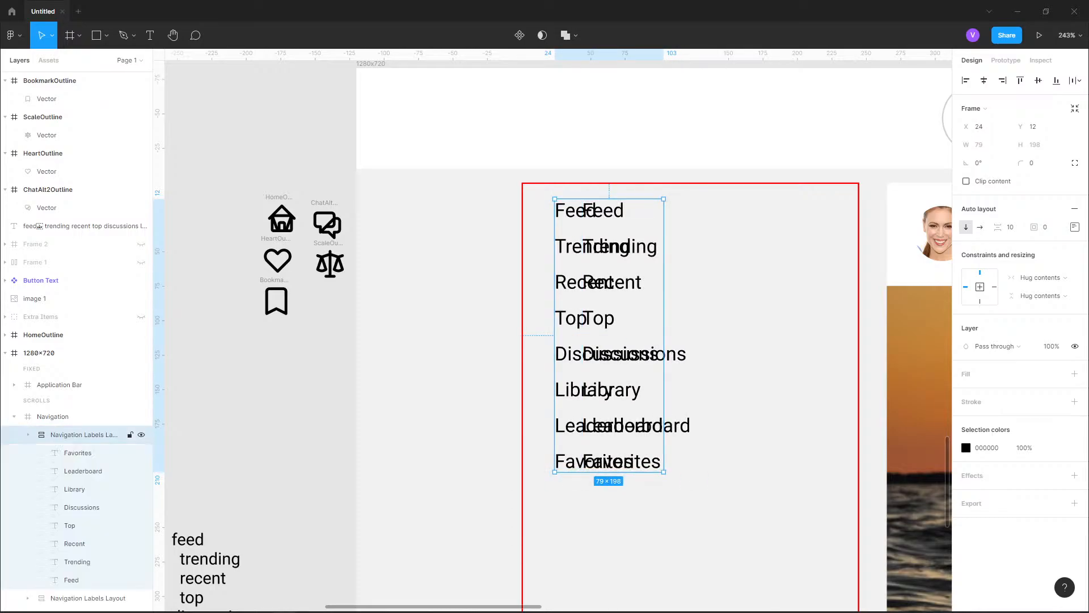
click(78, 452)
shift+click(72, 580)
key(Delete)
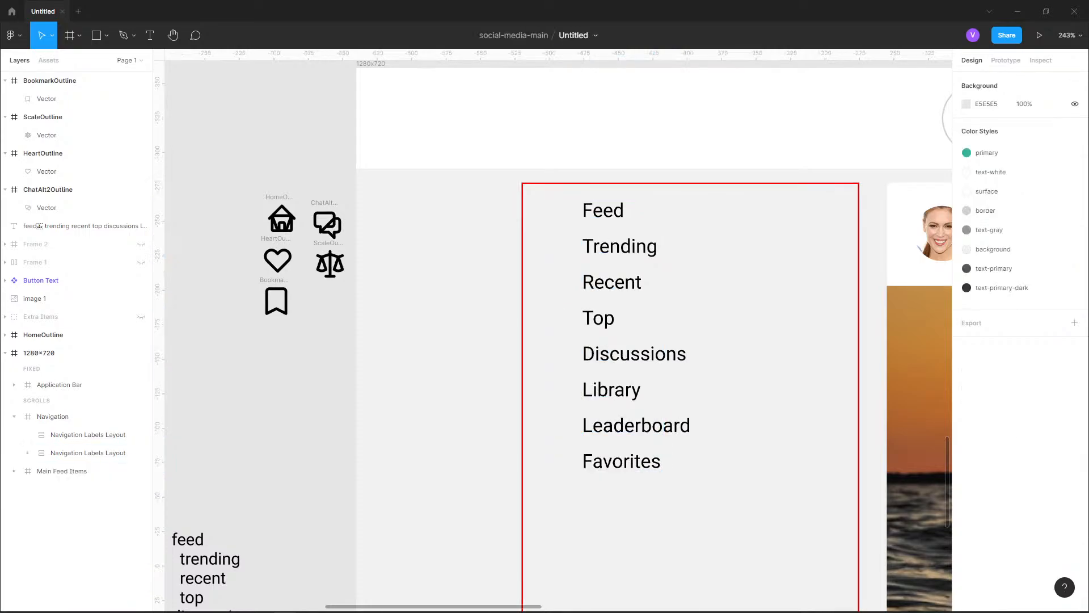
click(85, 435)
drag(255, 155, 328, 346)
drag(281, 221, 460, 221)
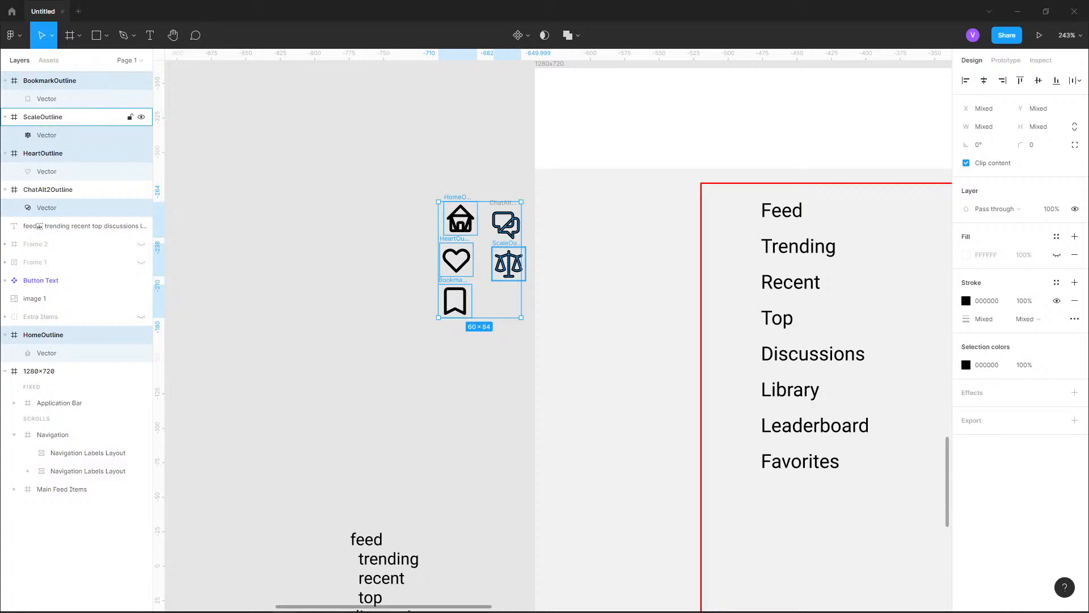
click(504, 334)
Move the bookmark, scale, heart, chat and home icon frames into the emptied Navigation Labels Layout
click(68, 80)
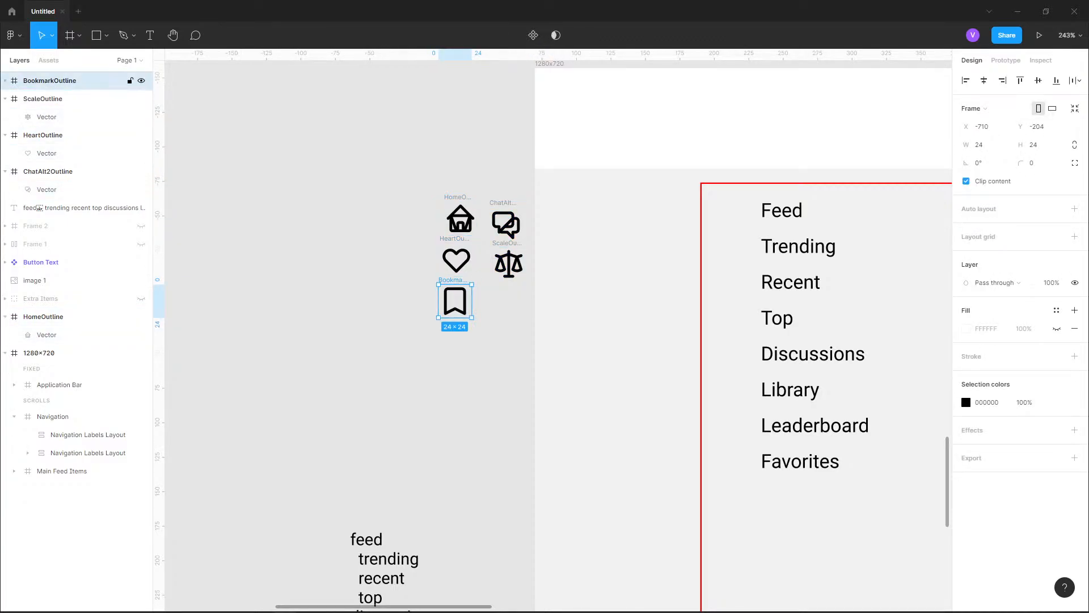
click(5, 135)
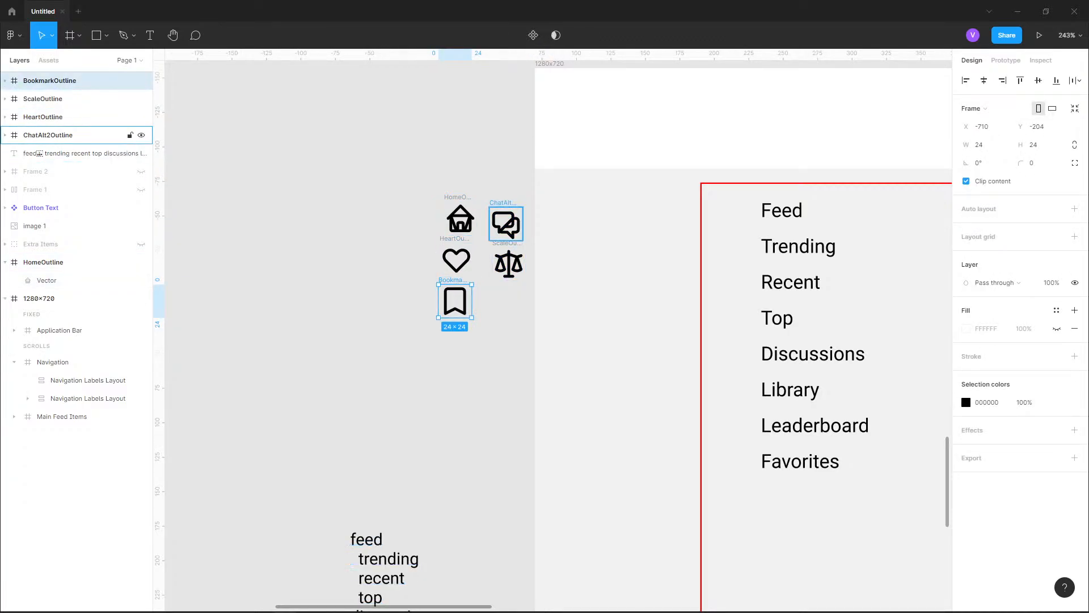
click(47, 135)
shift+click(68, 80)
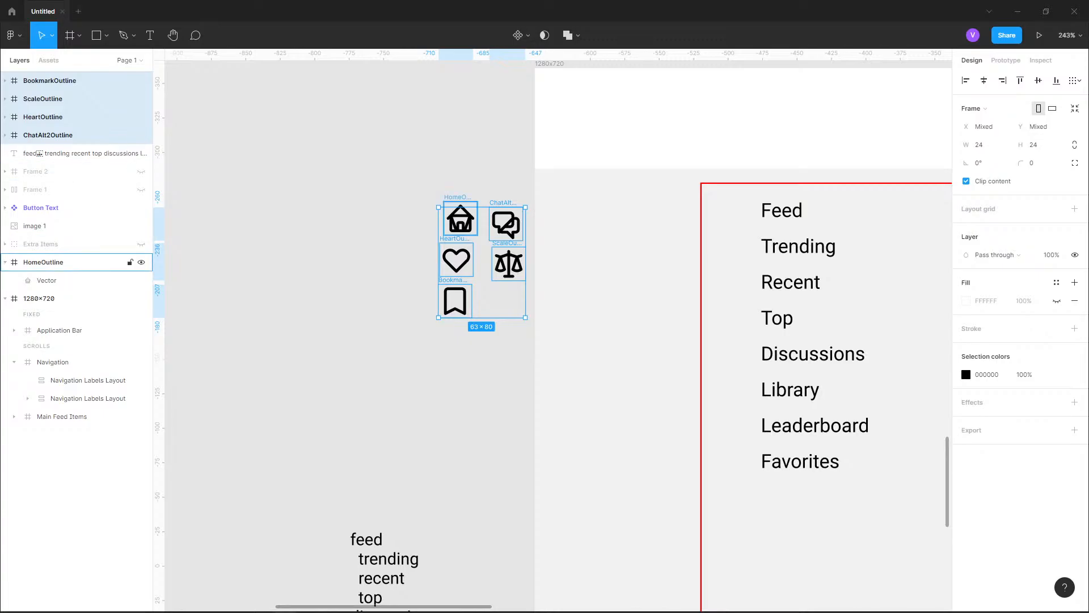
click(5, 262)
ctrl+click(44, 262)
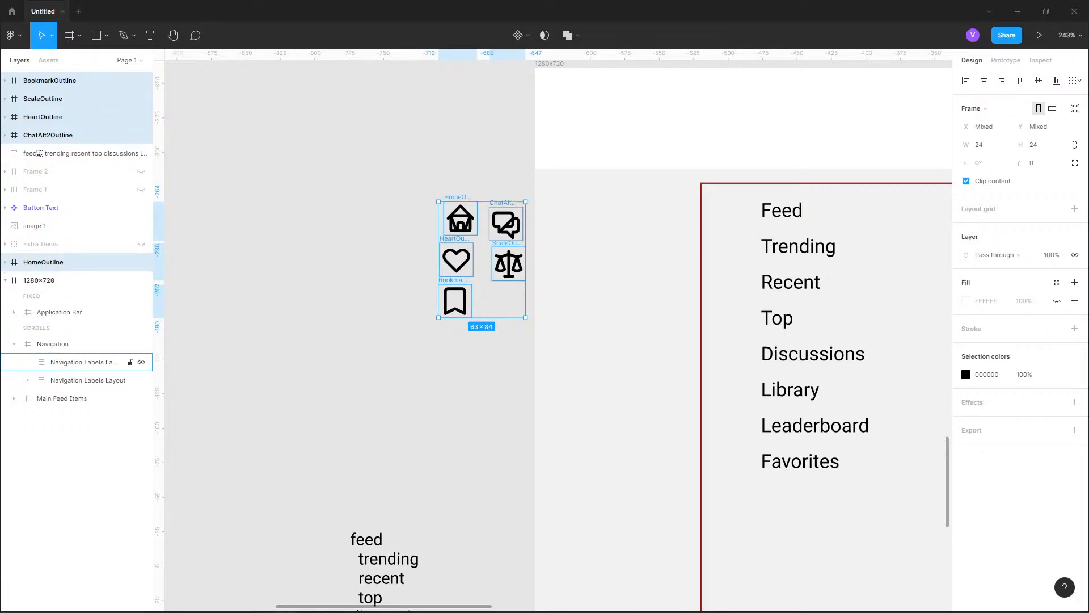
drag(43, 263, 80, 362)
drag(791, 283, 494, 253)
scroll(675, 288, up, 4)
scroll(494, 253, down, 2)
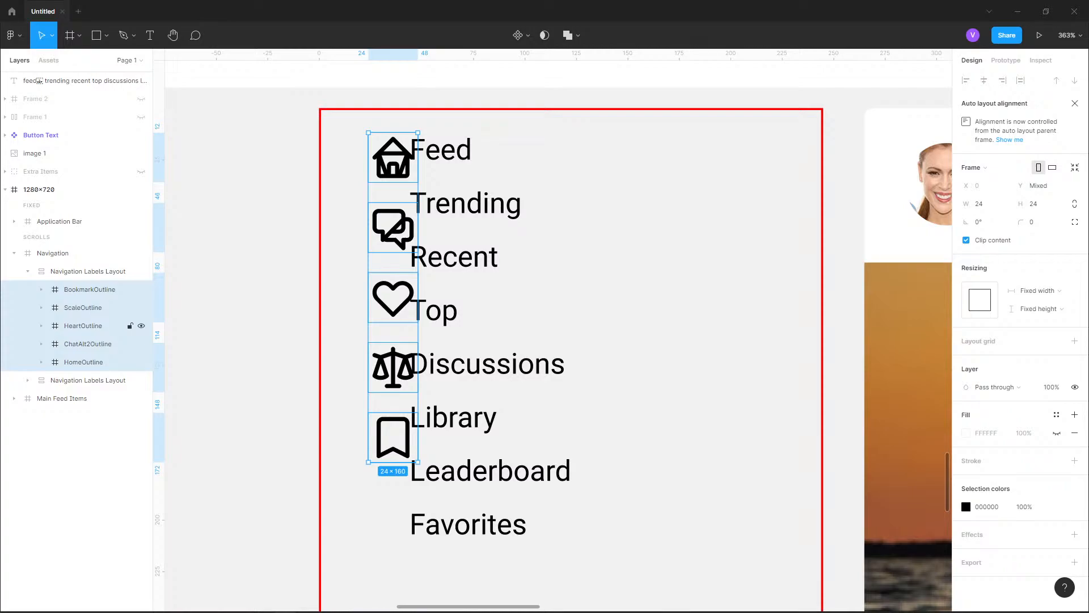
click(83, 307)
click(84, 362)
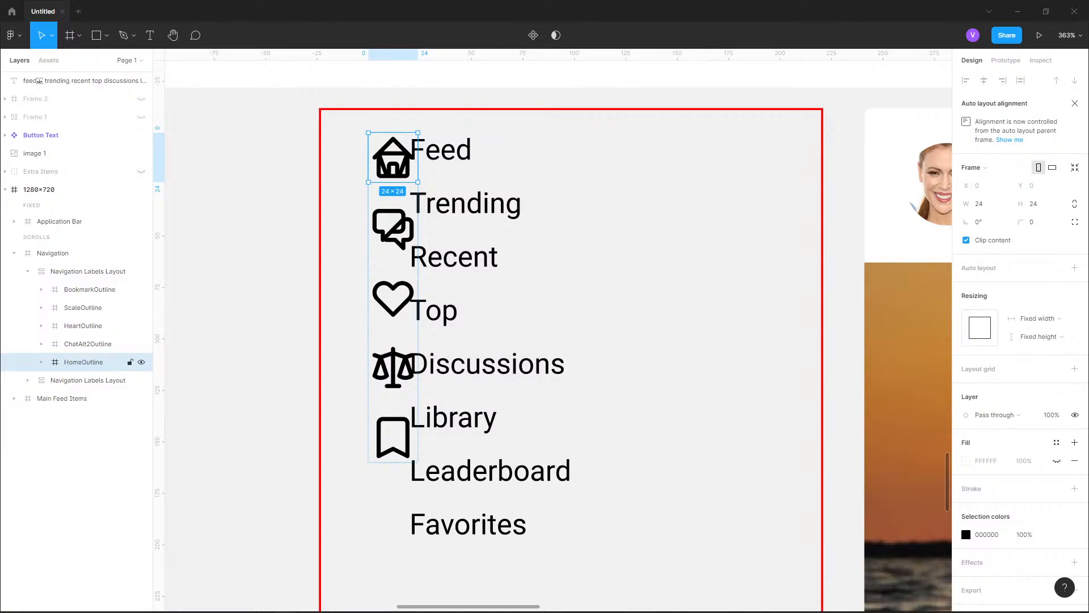
click(87, 344)
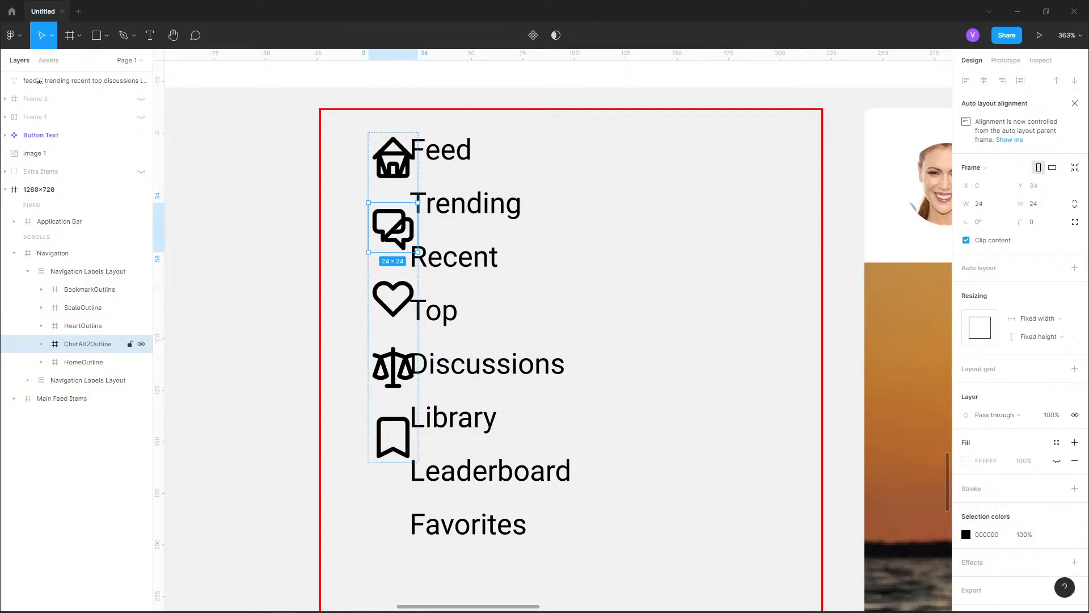
click(42, 344)
click(41, 344)
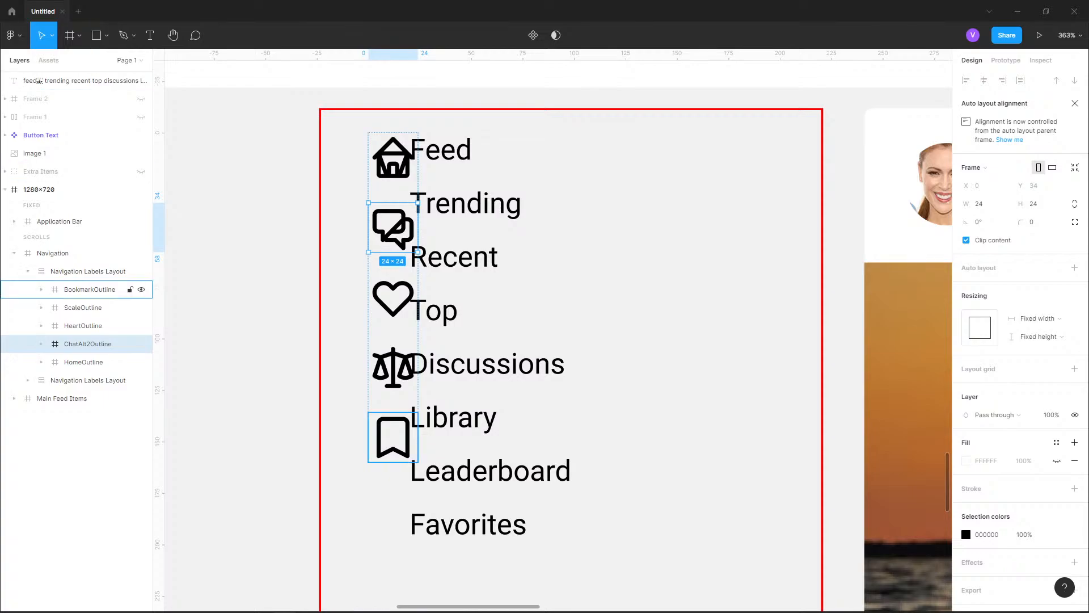
Duplicate the HomeOutline icon frame in the layout and rename the copy as Empty
click(83, 362)
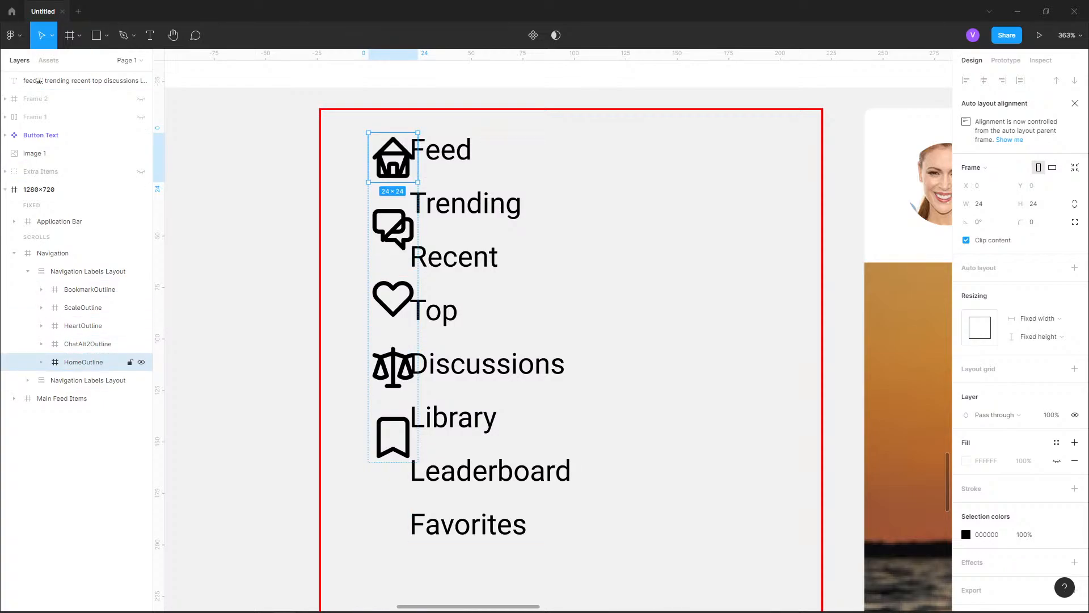
key(ctrl+d)
key(ctrl+r)
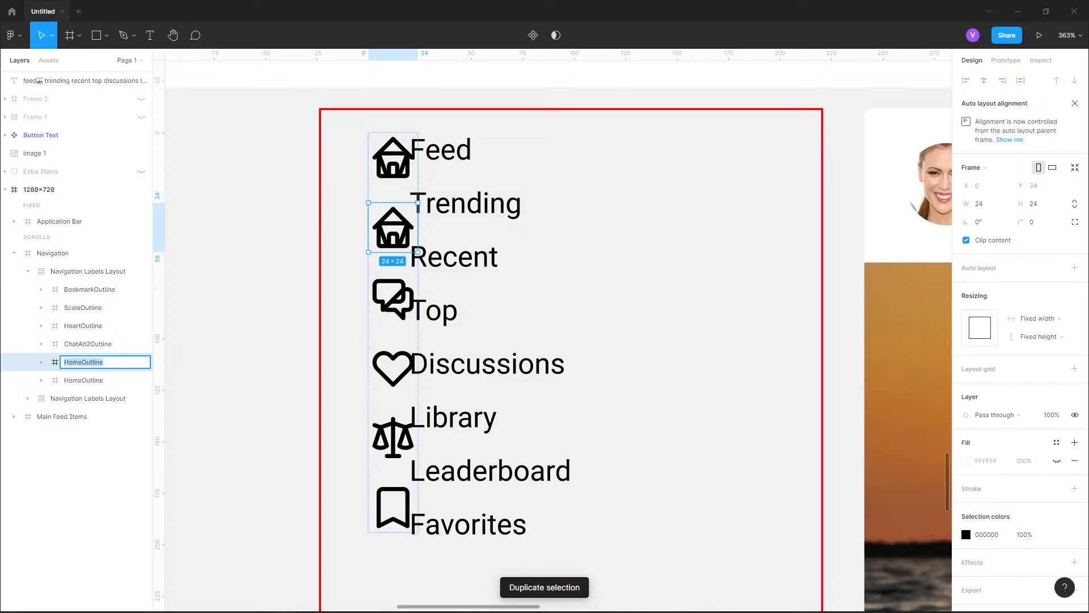
text(Empty)
key(Return)
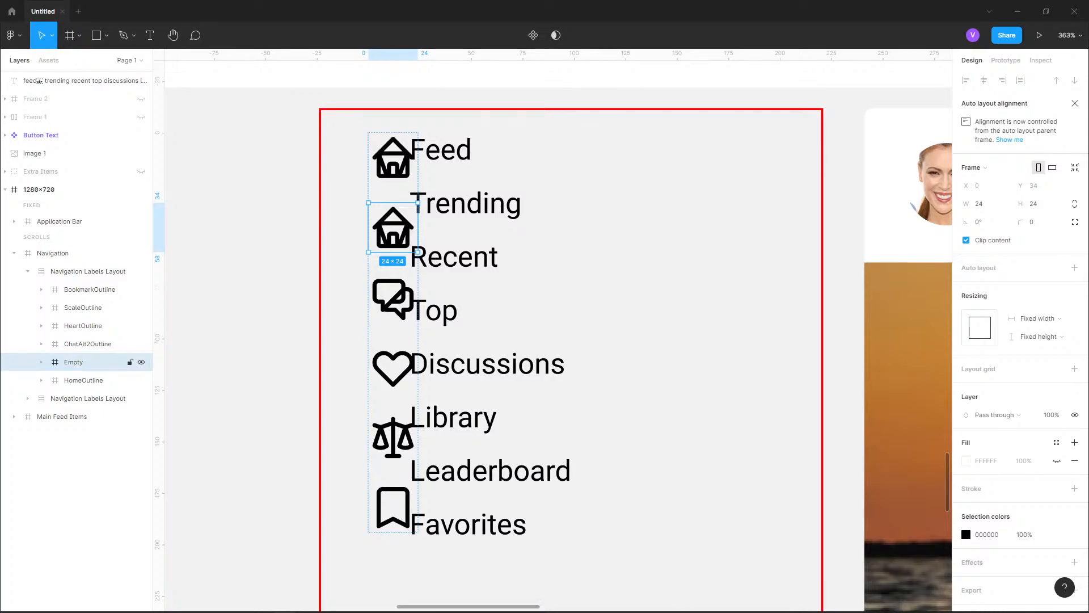
Delete the home vector inside the Empty frame and duplicate the emptied frame twice
click(42, 362)
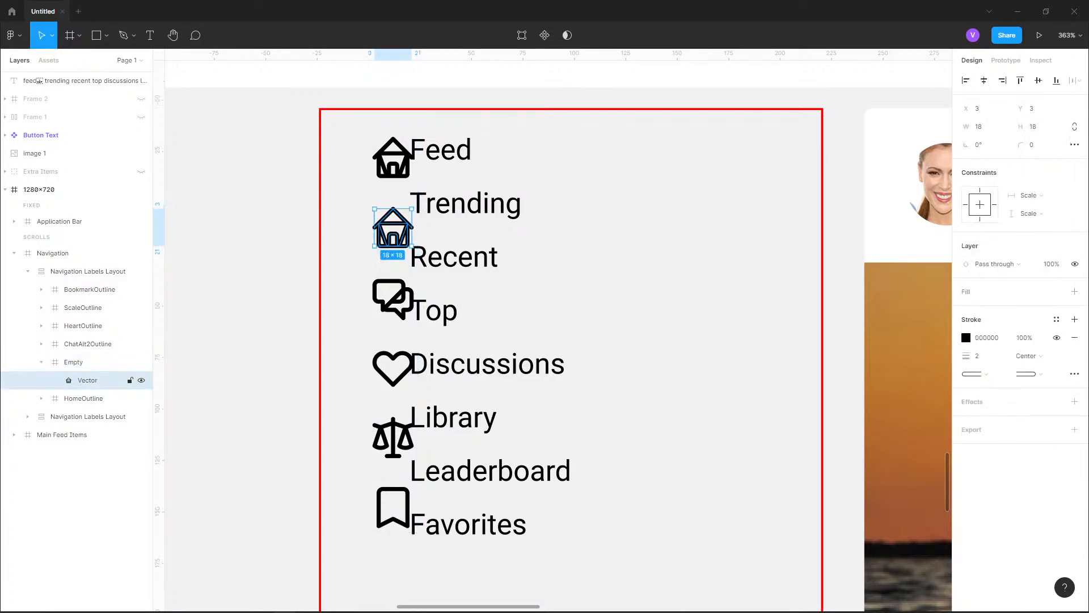
key(Delete)
click(74, 362)
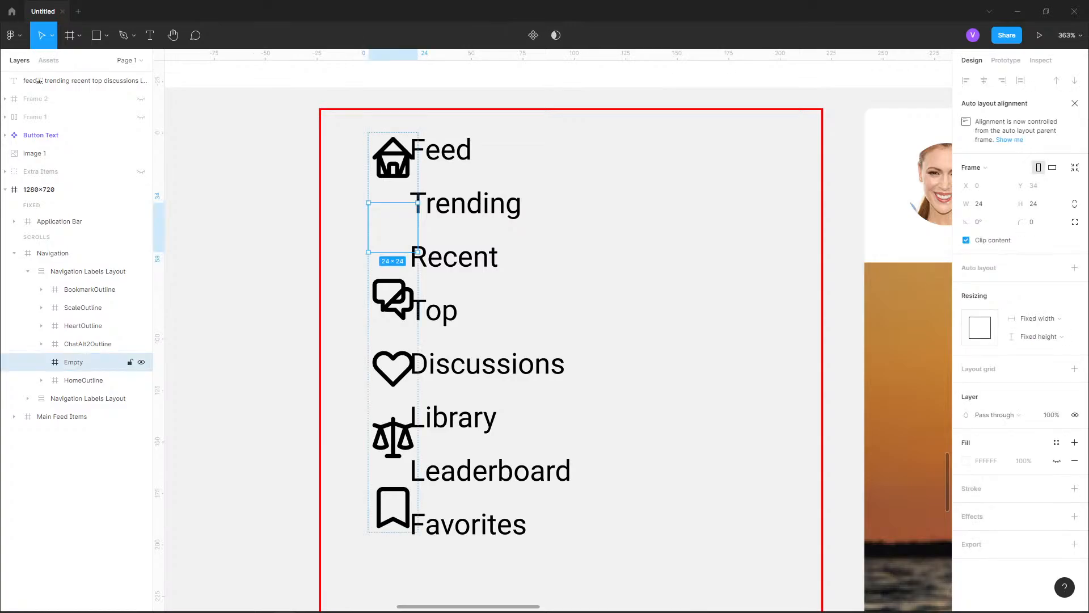
key(ctrl+d)
key(ctrl+d)
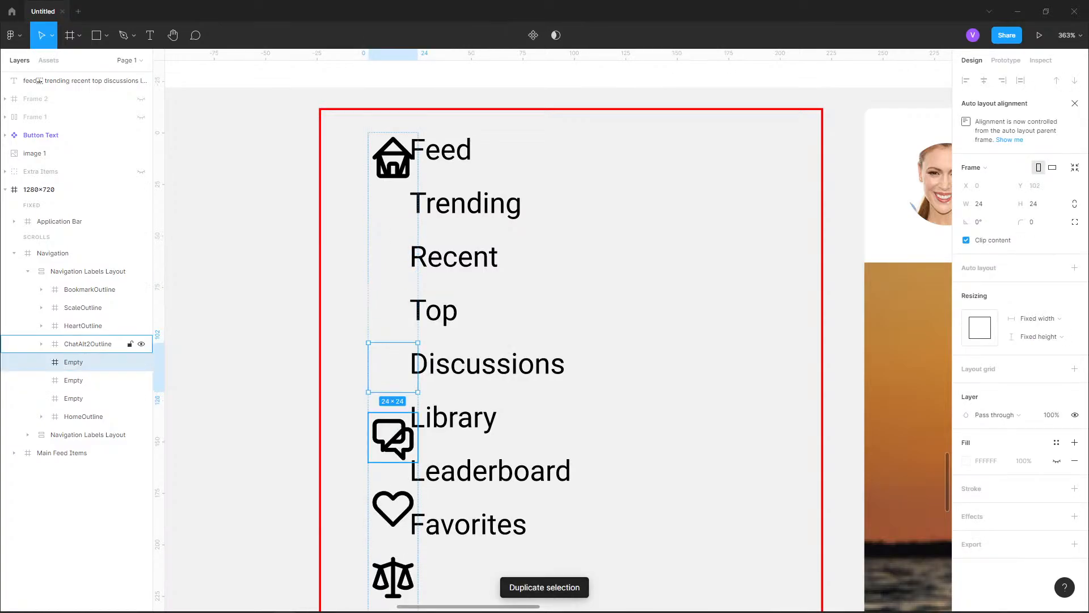
scroll(242, 335, down, 12)
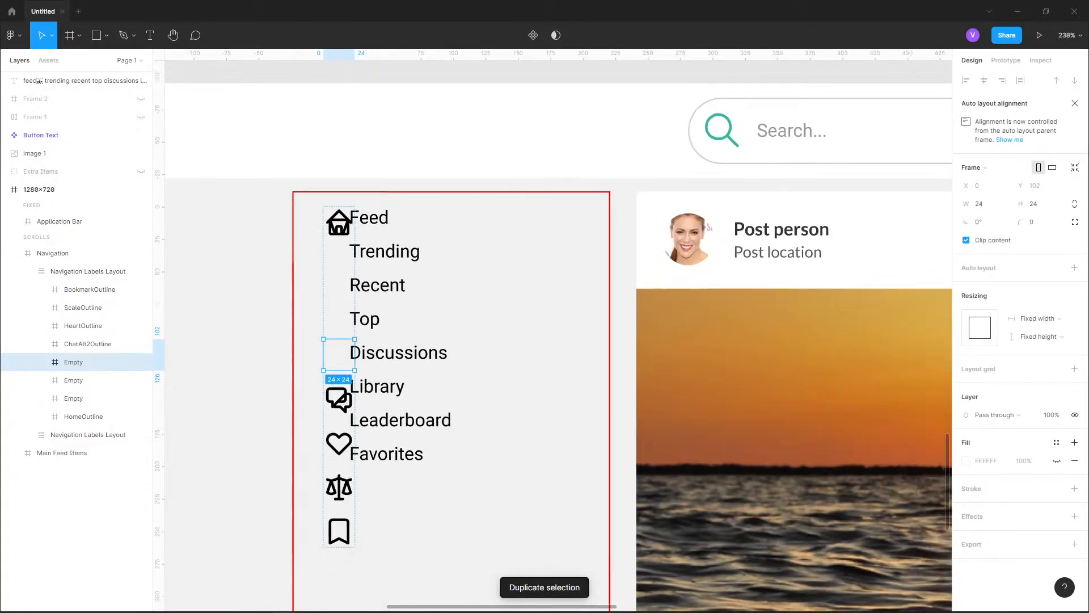
scroll(281, 328, up, 4)
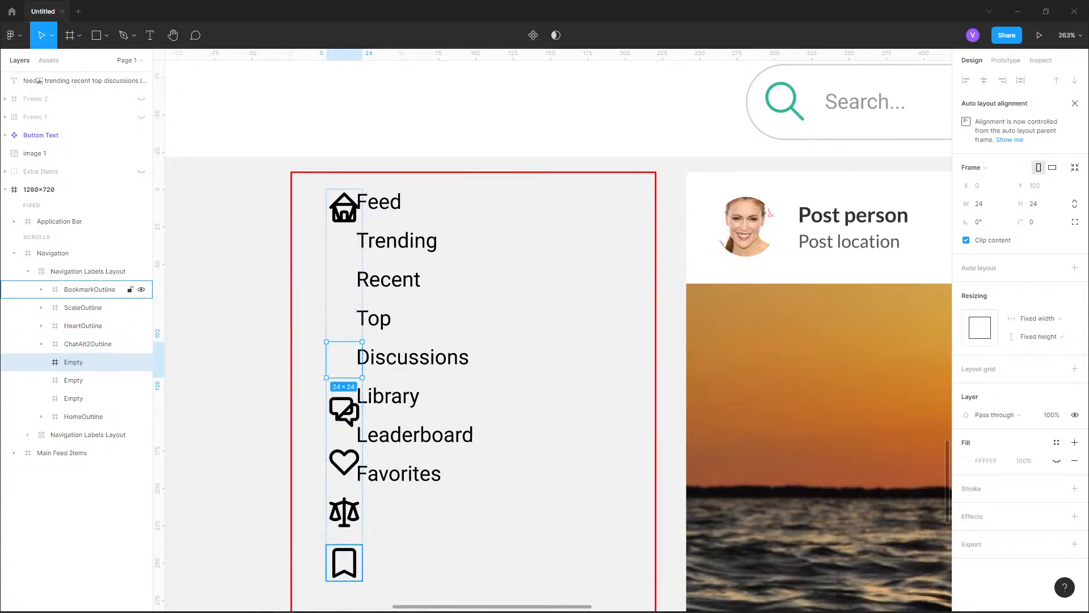
Move the text labels layout right to X 60, leaving a 12 px gap to the icon column
click(86, 271)
click(28, 272)
click(84, 289)
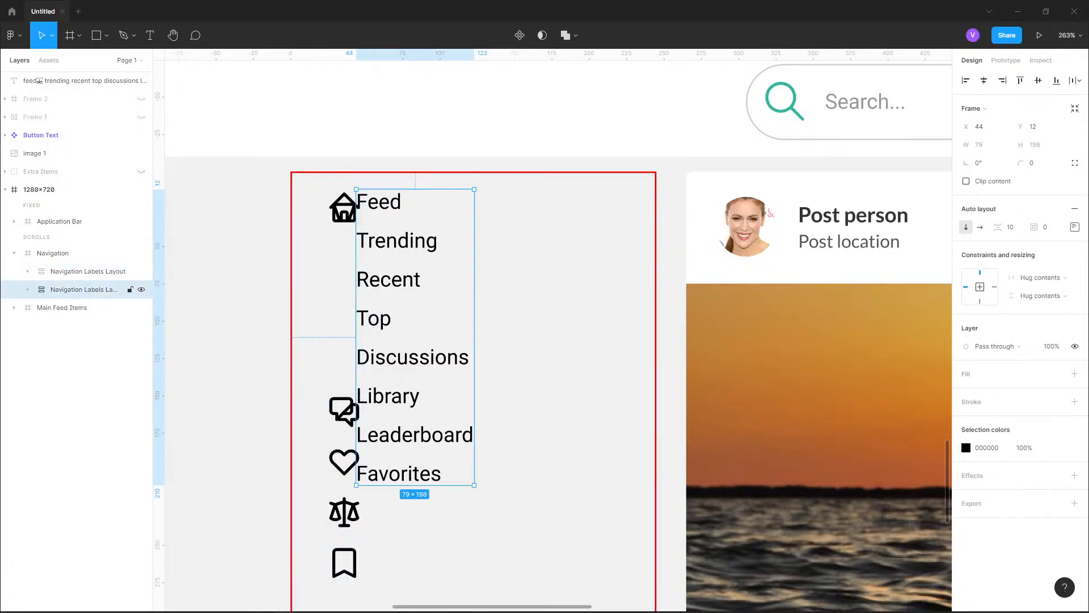
key(shift+Right)
key(shift+Right)
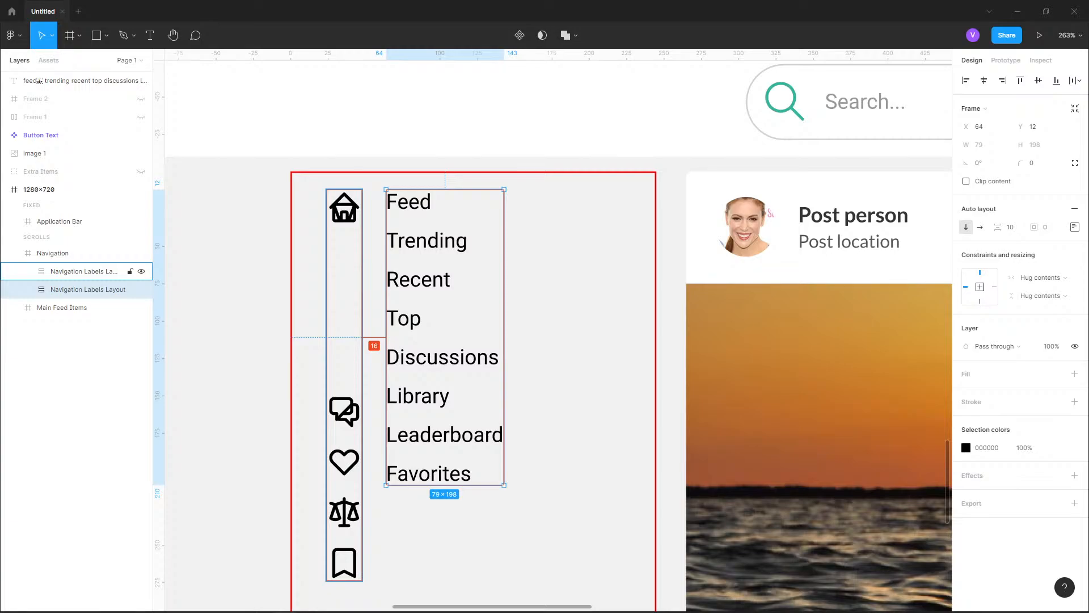
key(Left)
key(Left)
key(Left)
key(Left)
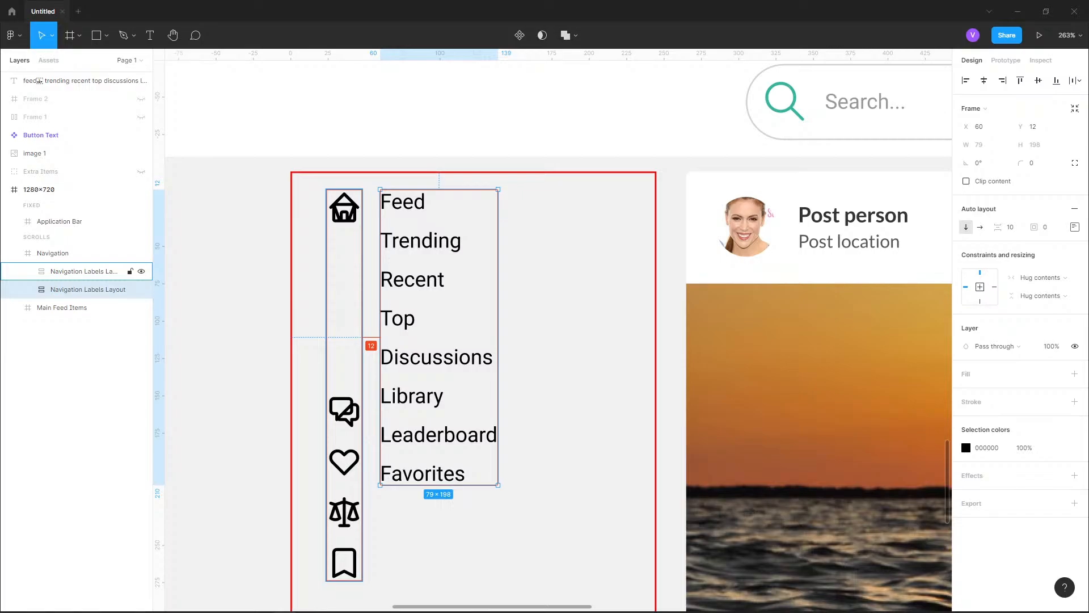
Expand the icon layout and the text labels layout in the layer tree to show all their child layers
click(79, 271)
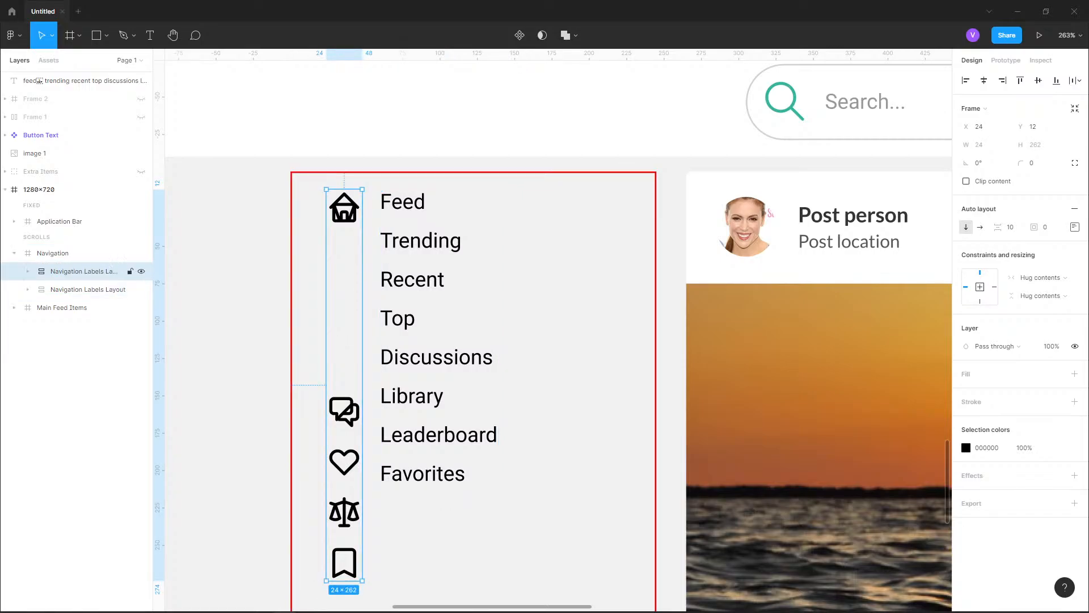
click(27, 271)
scroll(294, 238, down, 3)
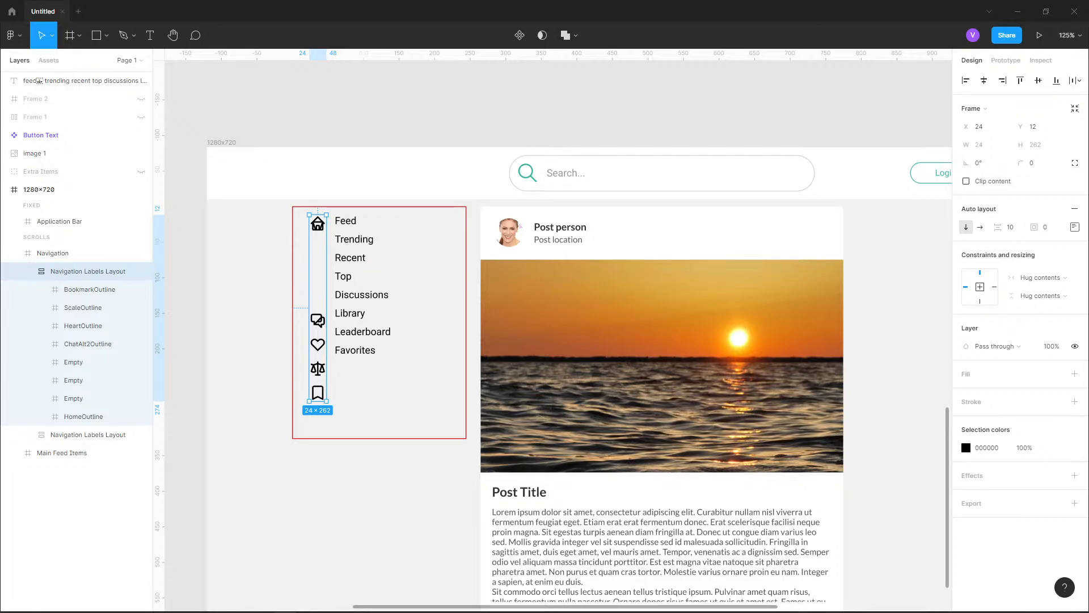
scroll(323, 240, up, 2)
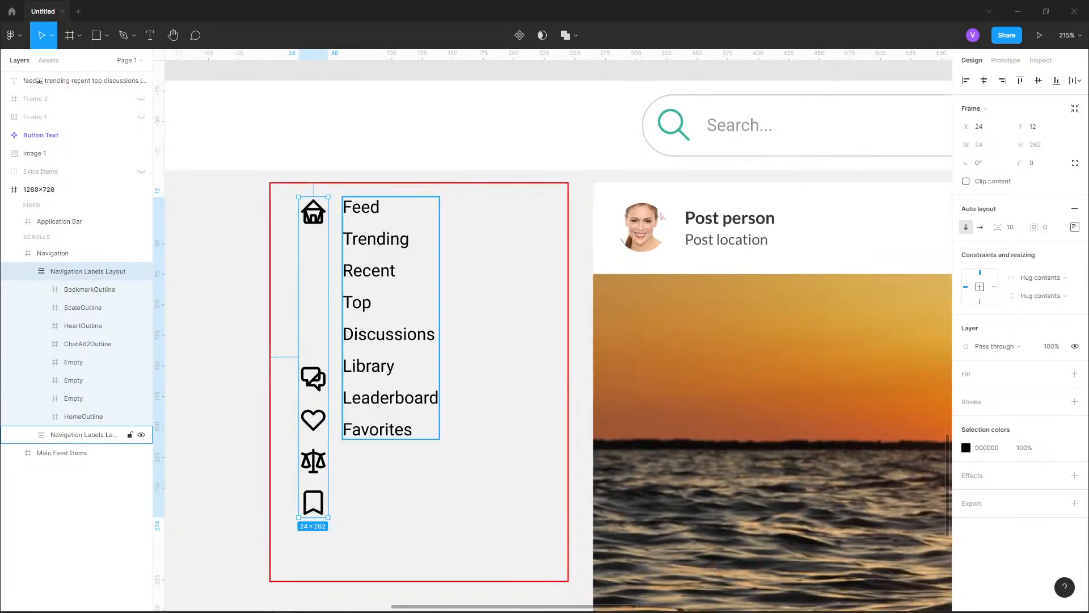
click(83, 434)
click(27, 435)
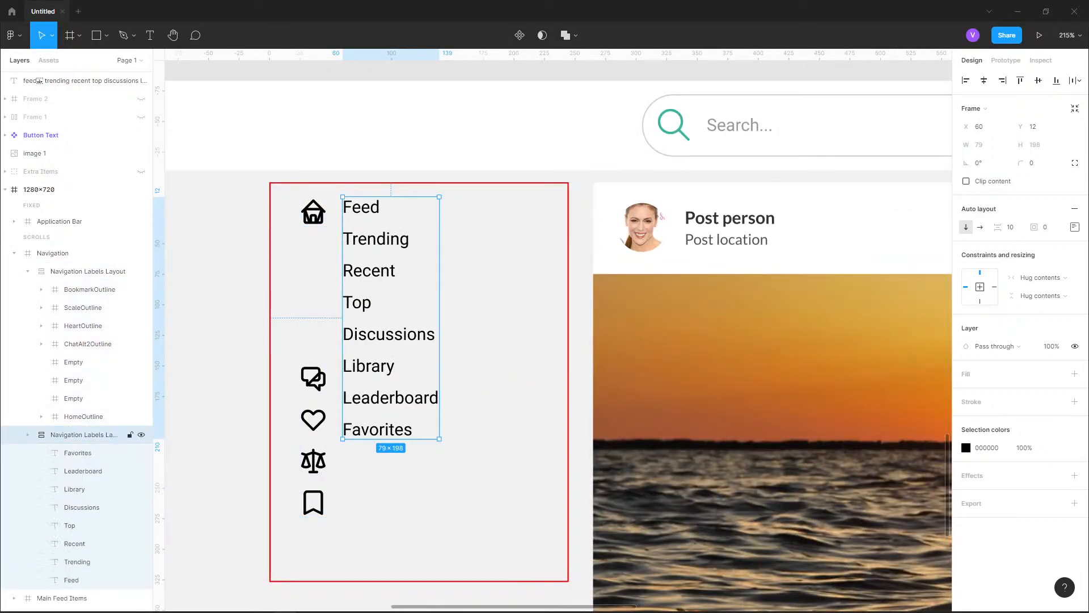
Set the font size of all eight text labels from Feed to Favorites to 16
click(78, 453)
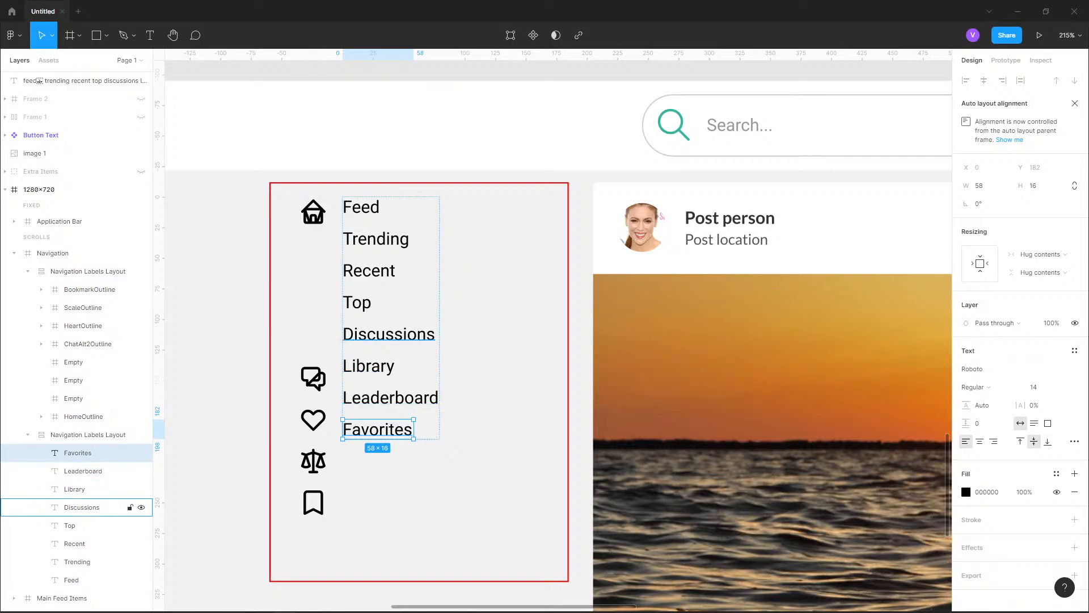
shift+click(71, 580)
click(1039, 387)
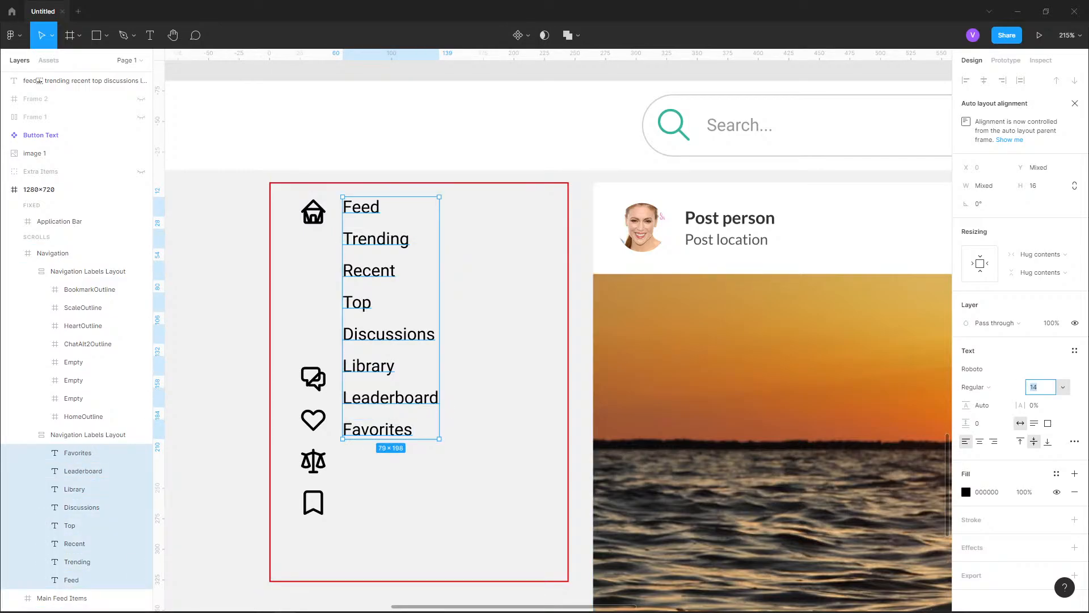
text(16)
key(Return)
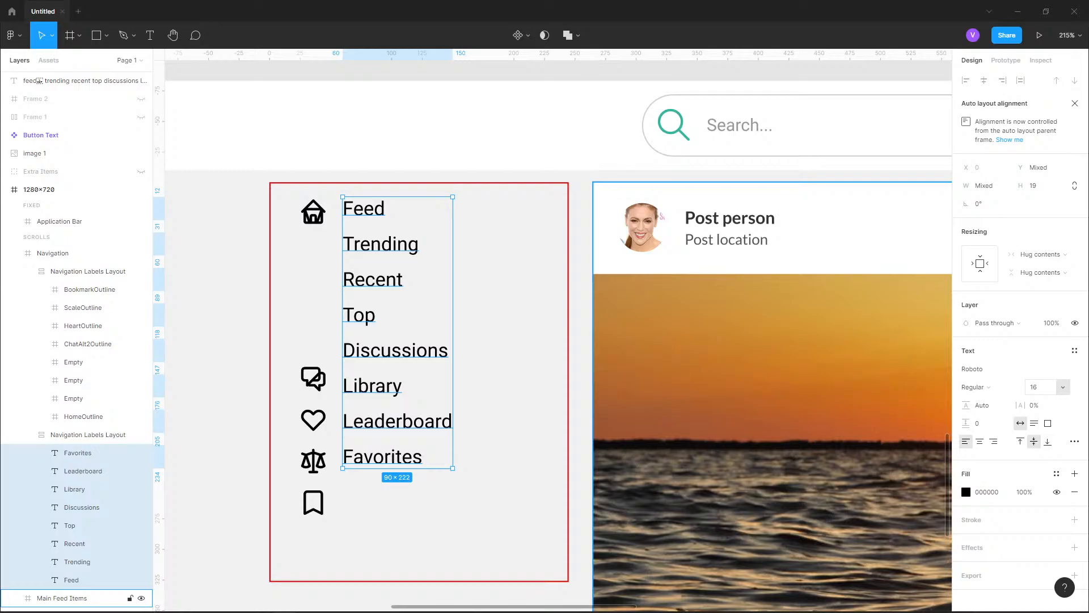
Try font sizes 18 and 20 on all eight text labels and compare them with the whole page
click(1040, 387)
text(18)
key(Return)
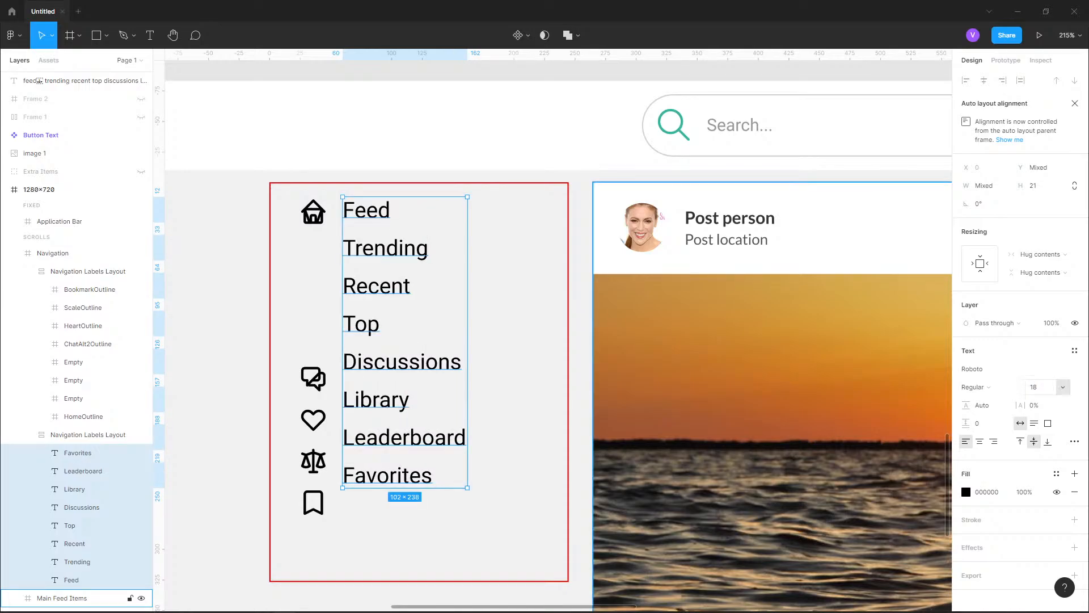
click(1039, 387)
text(20)
key(Return)
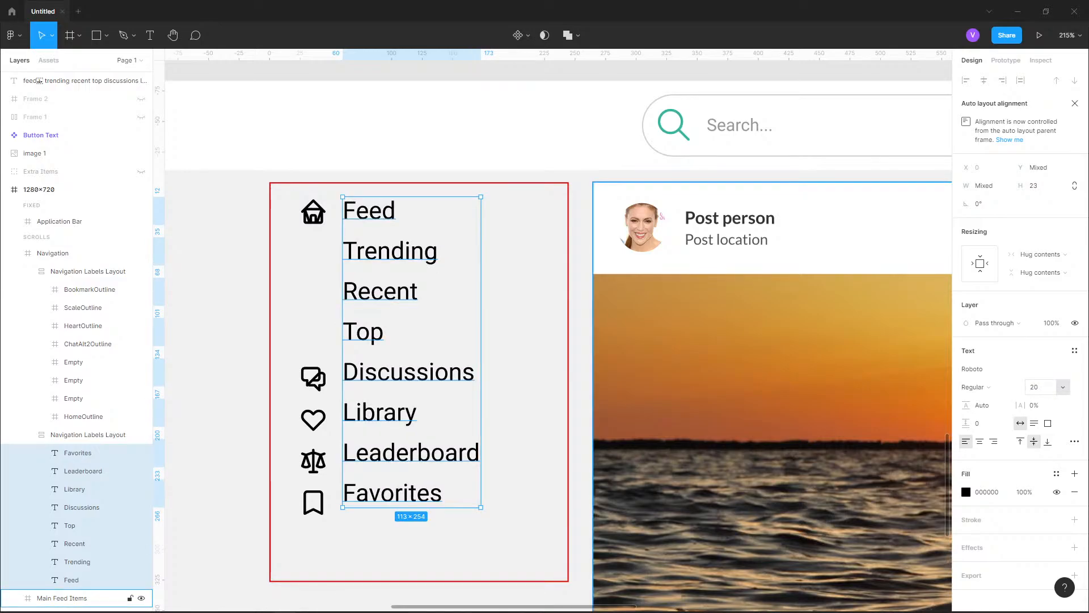
scroll(375, 215, down, 7)
click(572, 131)
scroll(572, 131, up, 2)
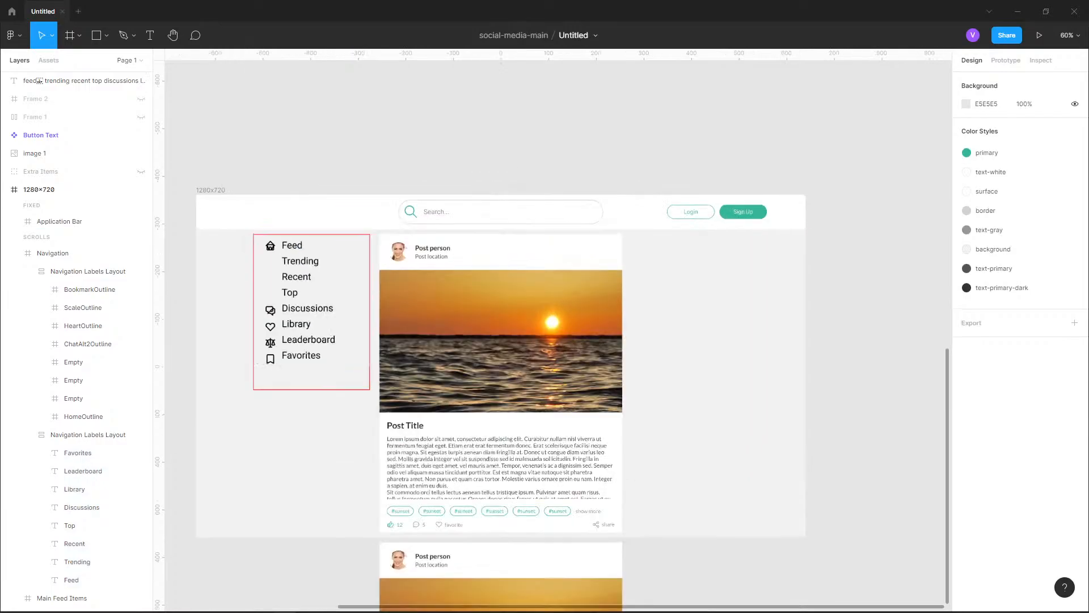
scroll(185, 285, up, 4)
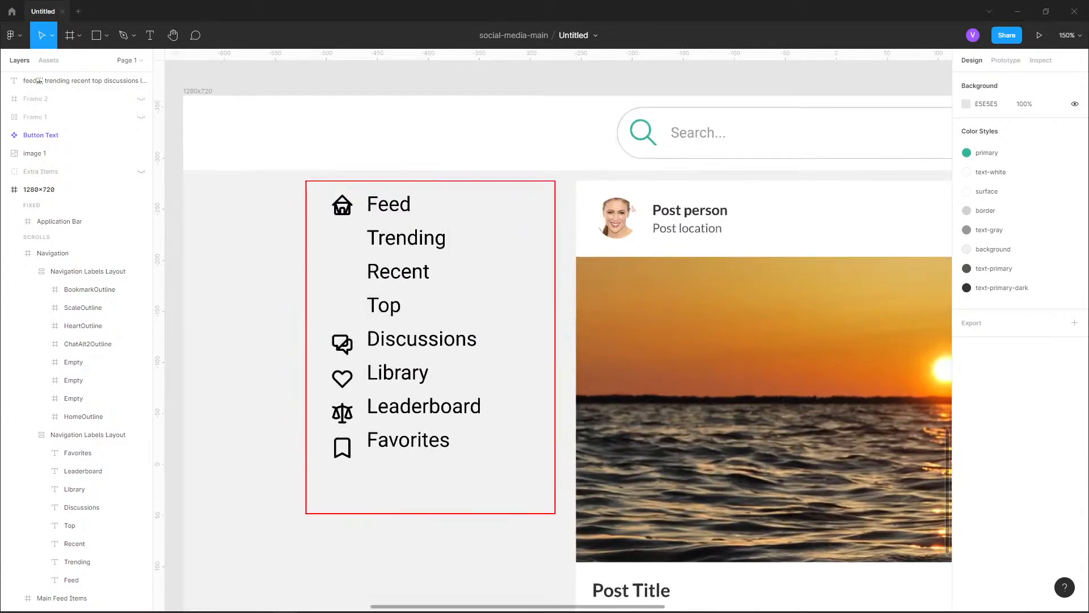
Select the eight text layers in the labels layout again and return their font size to 16
double_click(404, 306)
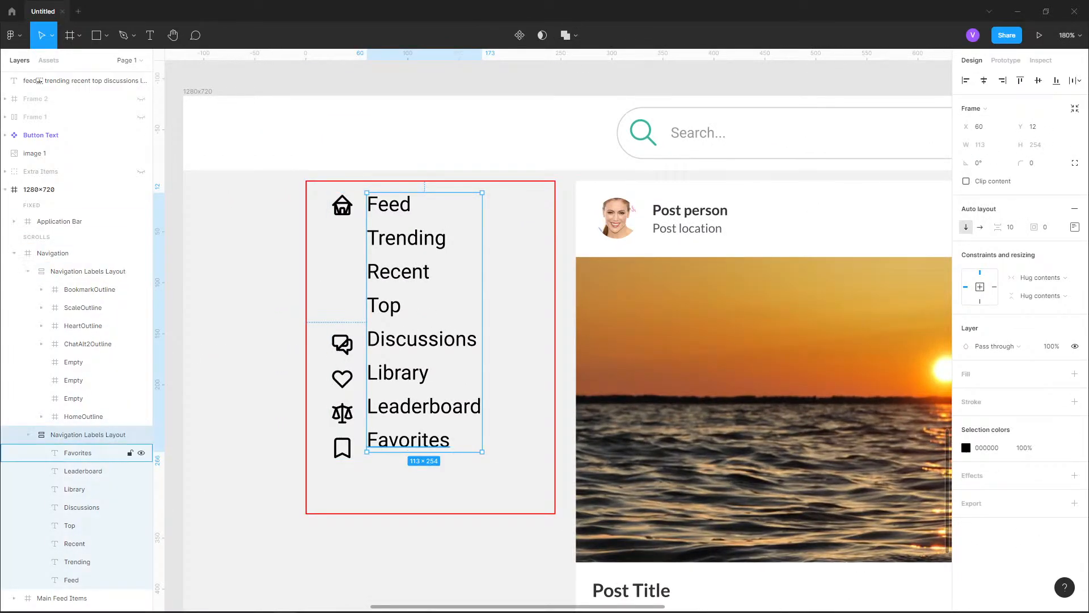
click(78, 452)
shift+click(71, 580)
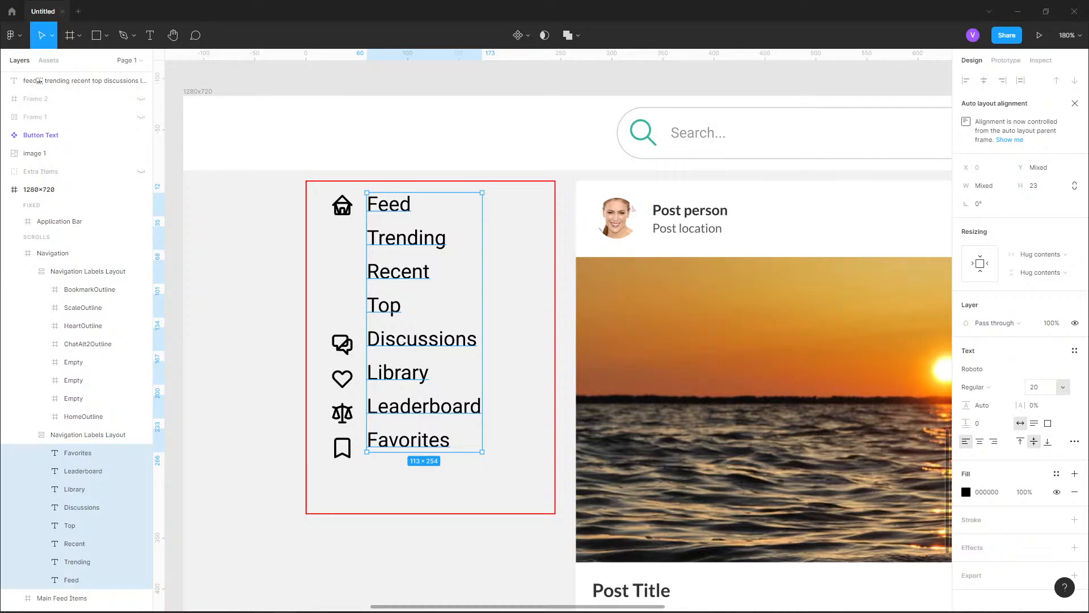
click(1041, 387)
text(16)
key(Return)
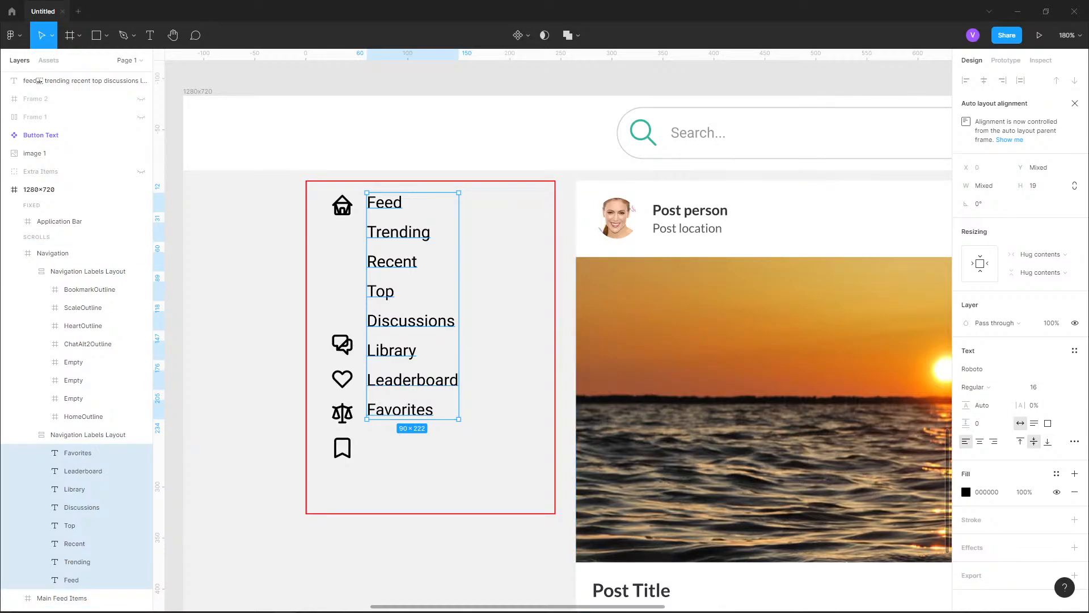
Constrain the proportions of all eight icon frames, including the Empty ones, and resize them to 16 × 16
click(83, 416)
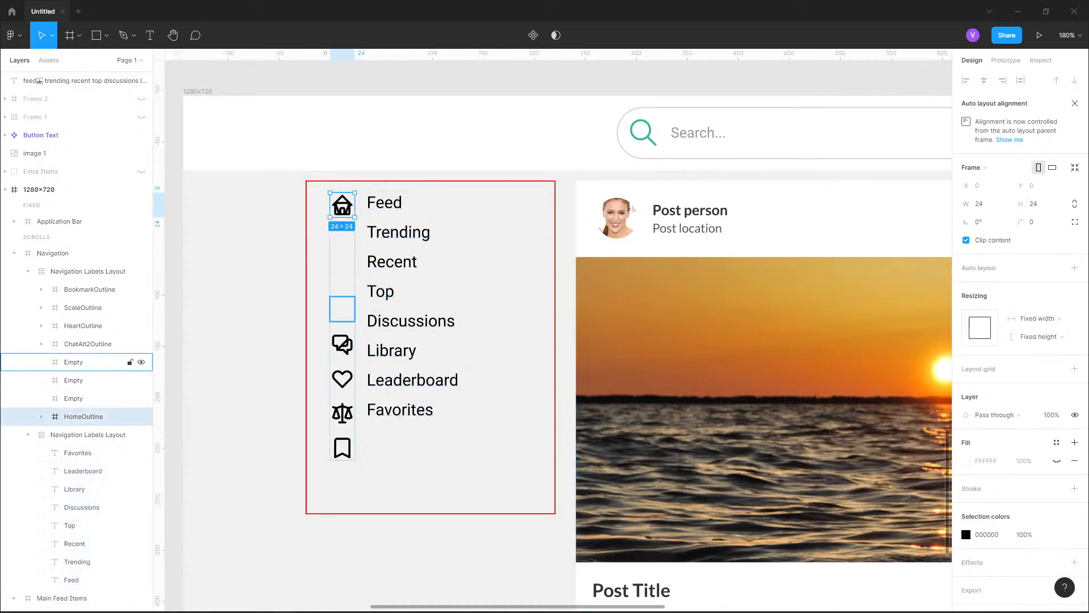
shift+click(90, 290)
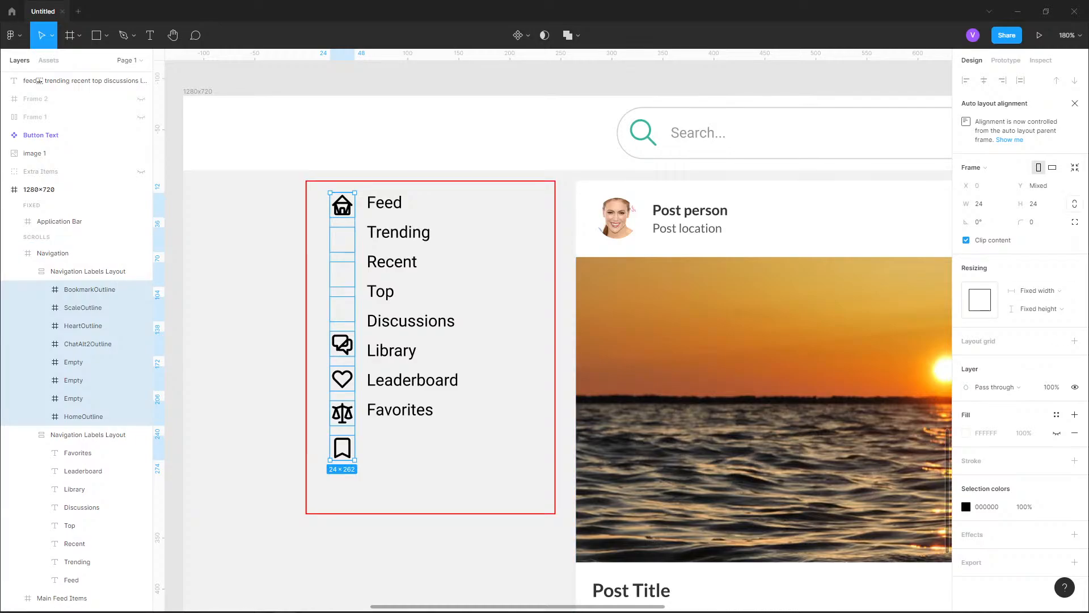
click(1075, 204)
click(981, 204)
text(16)
key(Return)
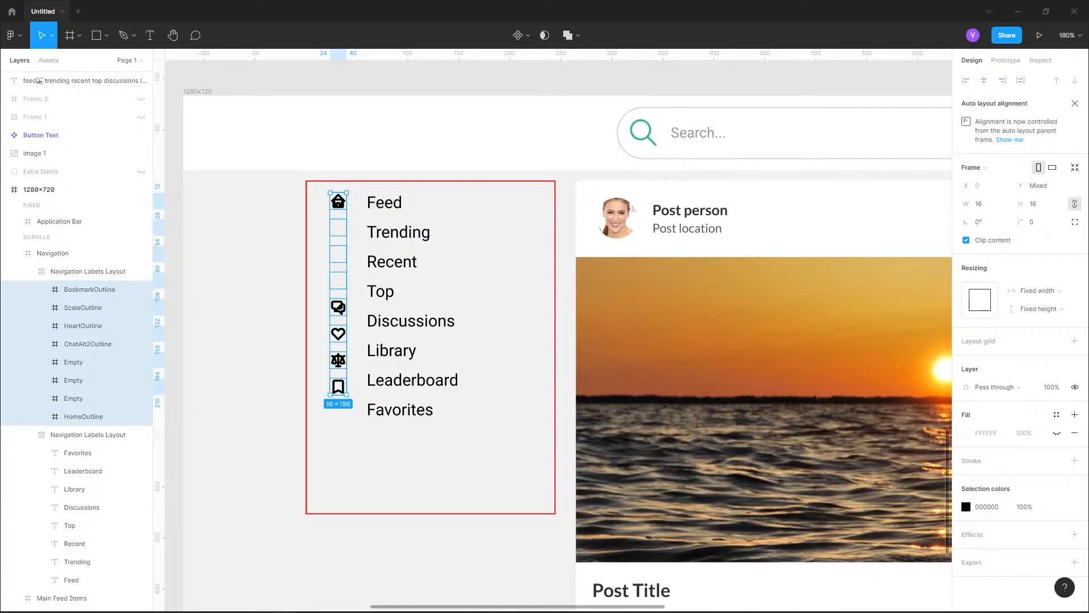
Try widths of 18 and 20 on the selected icon frames with their proportions locked
click(981, 203)
text(18)
key(Return)
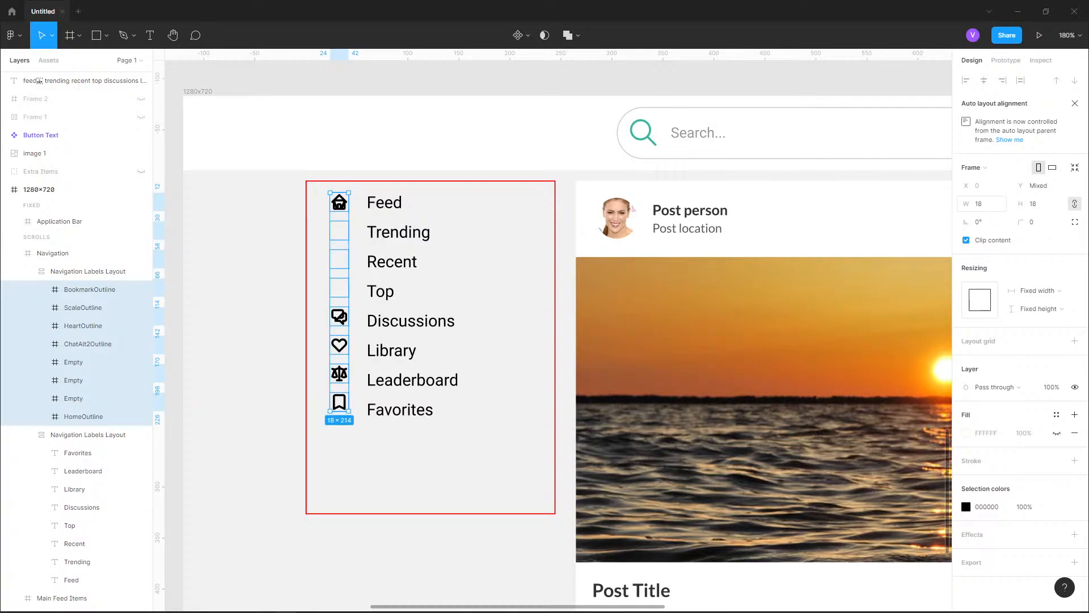
click(980, 204)
text(20)
key(Return)
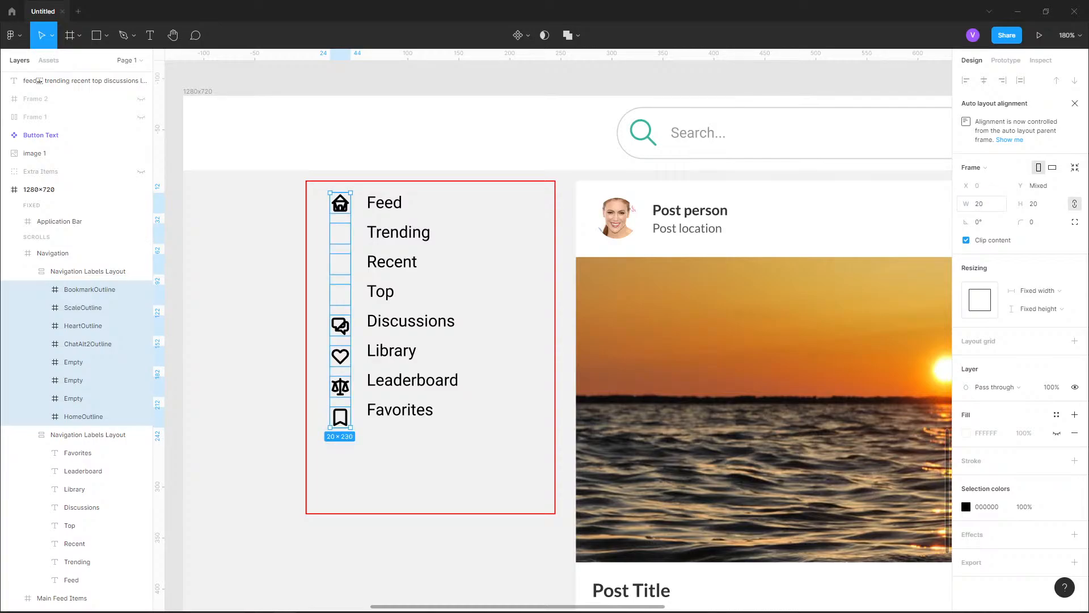
Resize the selected icon frames to 24 × 24
click(980, 203)
text(24)
key(Return)
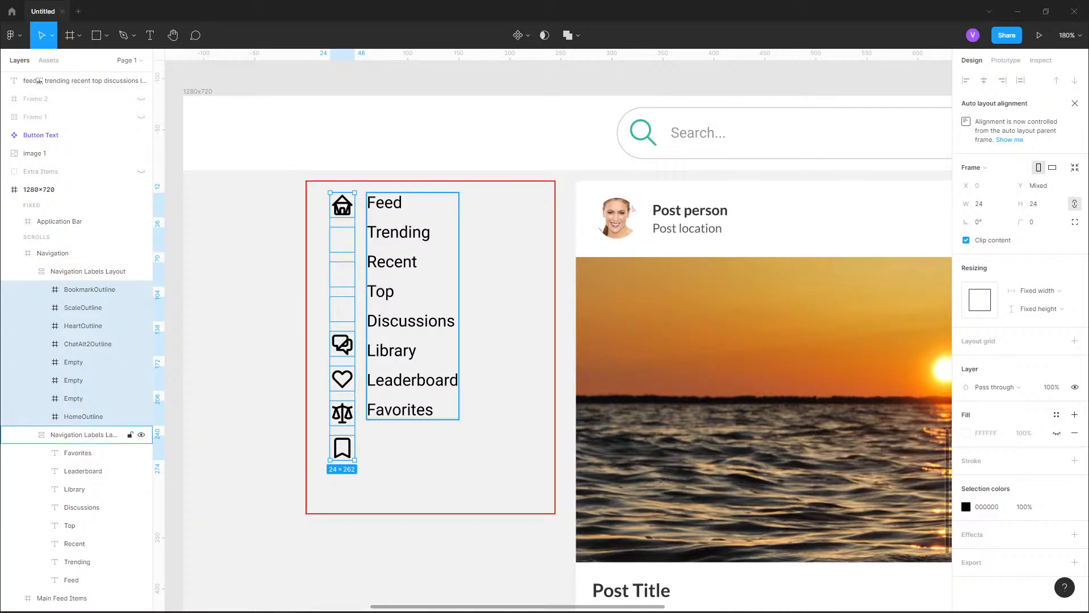
Set the auto layout spacing between the text labels to 16
click(85, 435)
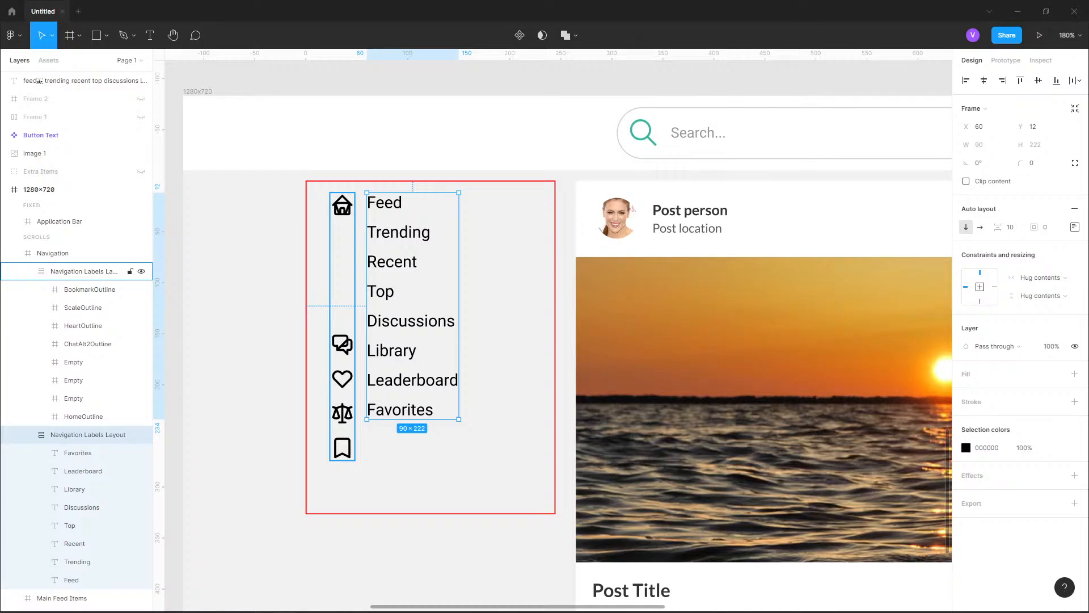
click(84, 271)
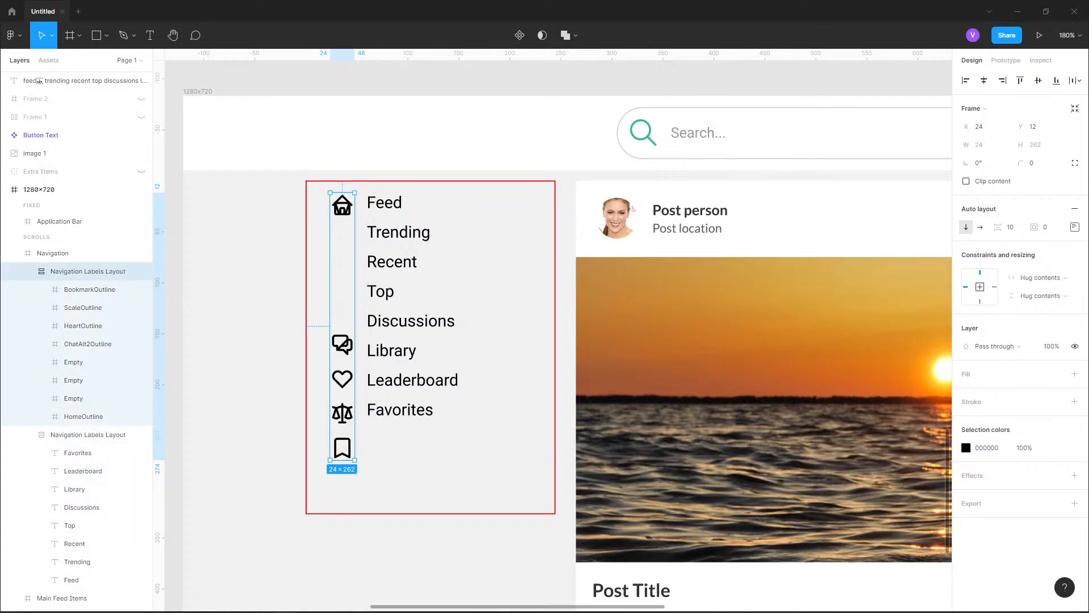
click(88, 434)
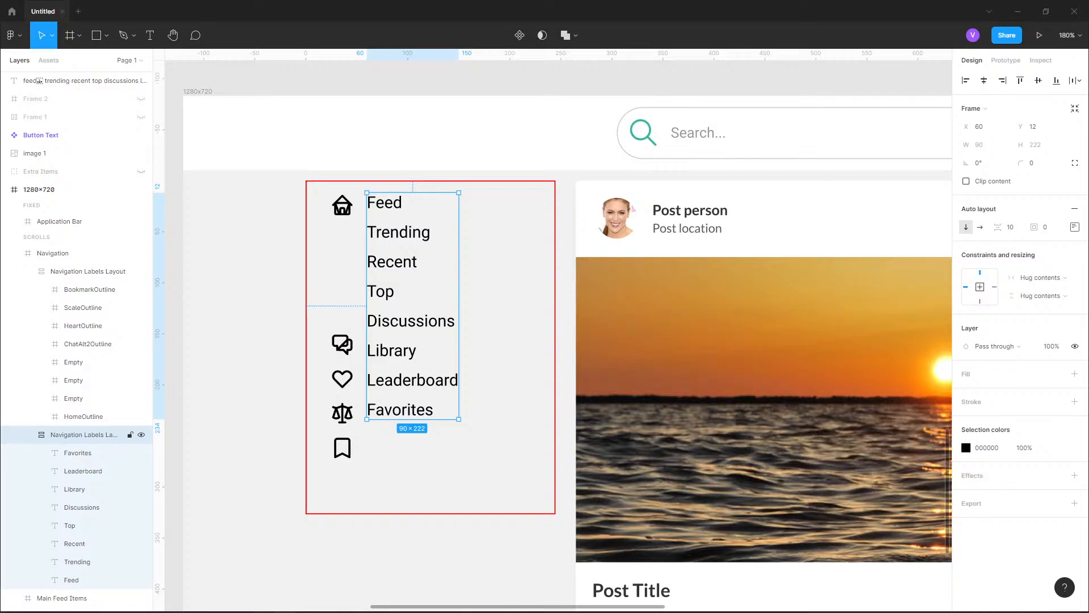
drag(998, 227, 1006, 227)
click(1010, 227)
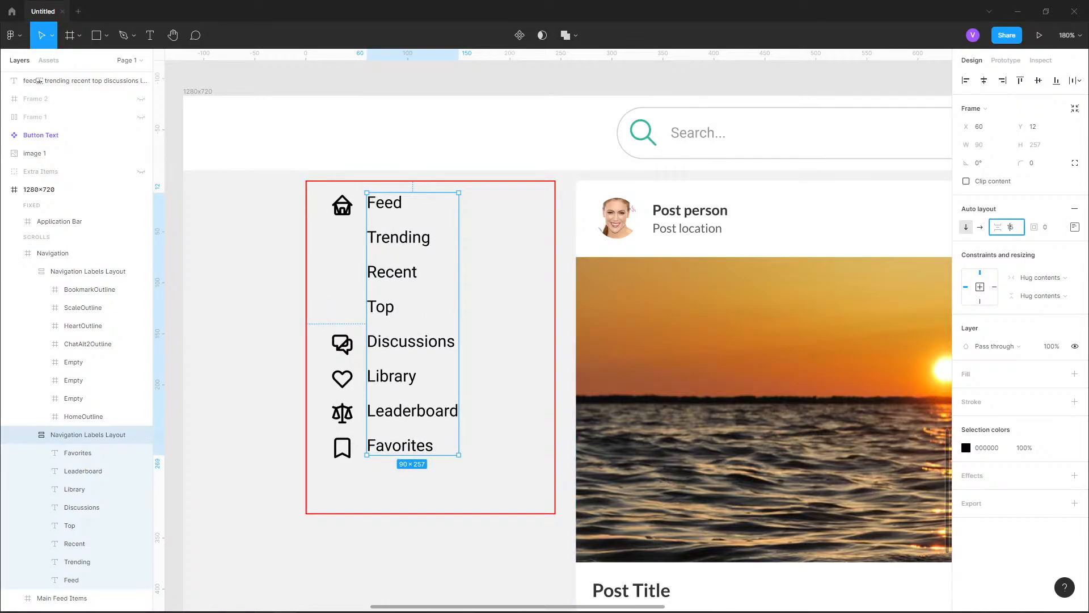
text(16)
key(Return)
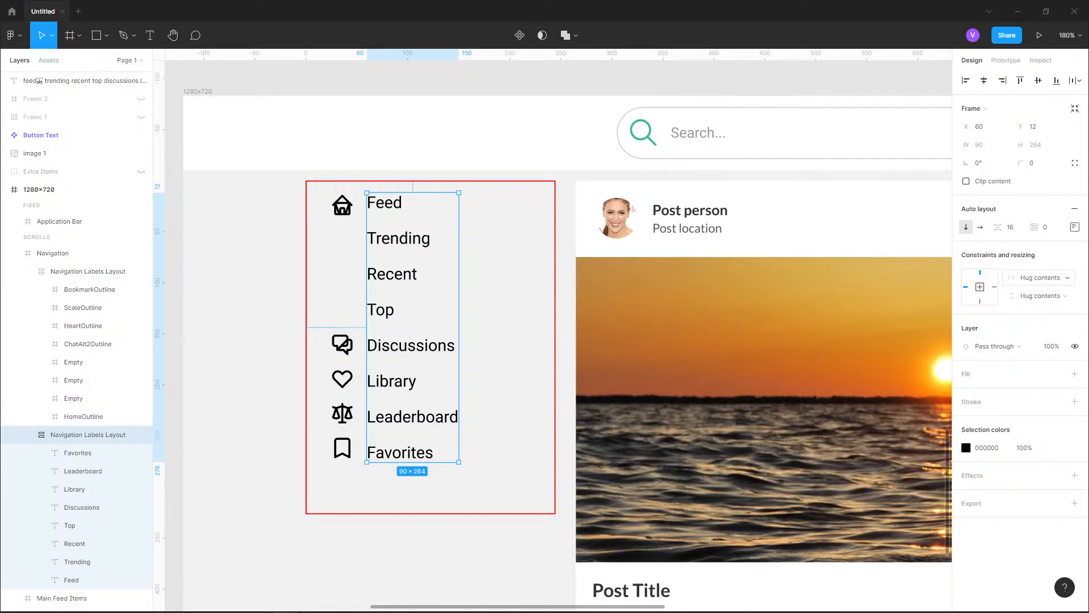
key(Escape)
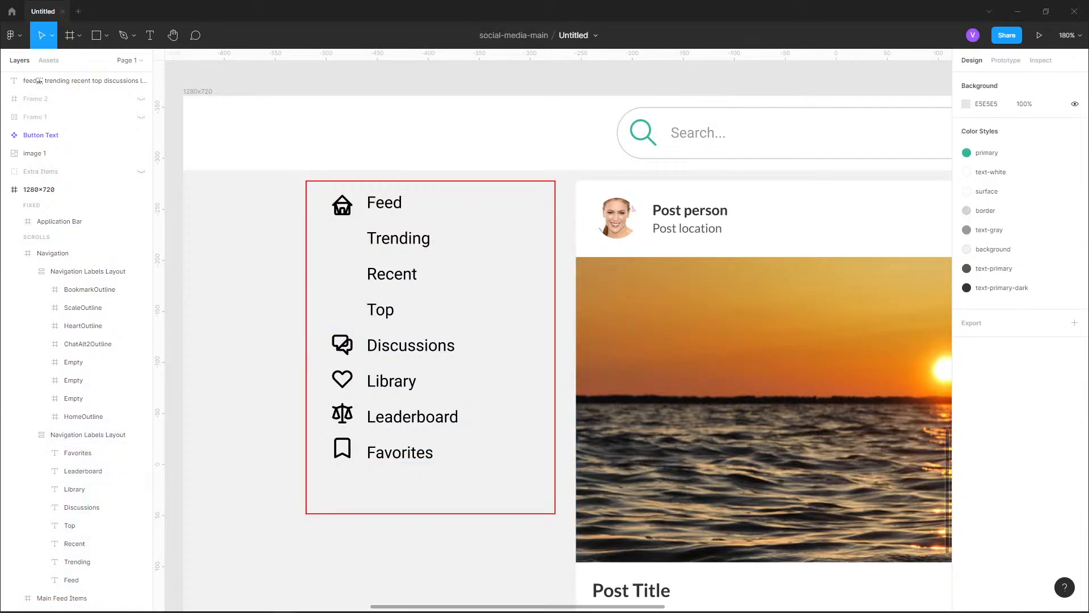
Set the spacing between items in the text labels layout to 15 so the labels follow the icons
click(413, 326)
click(413, 325)
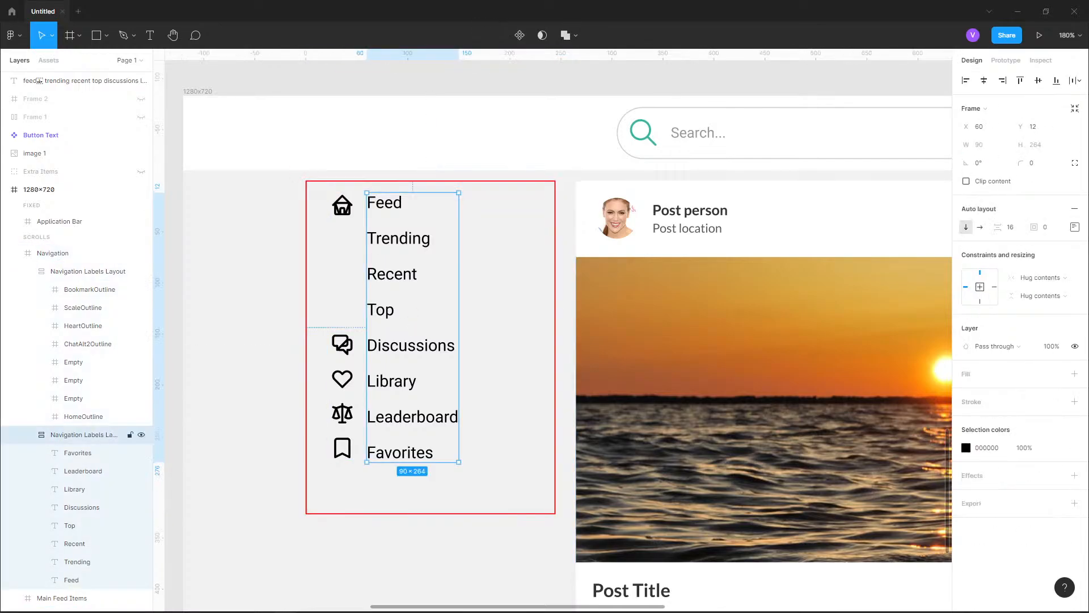
click(1010, 226)
text(15)
key(Return)
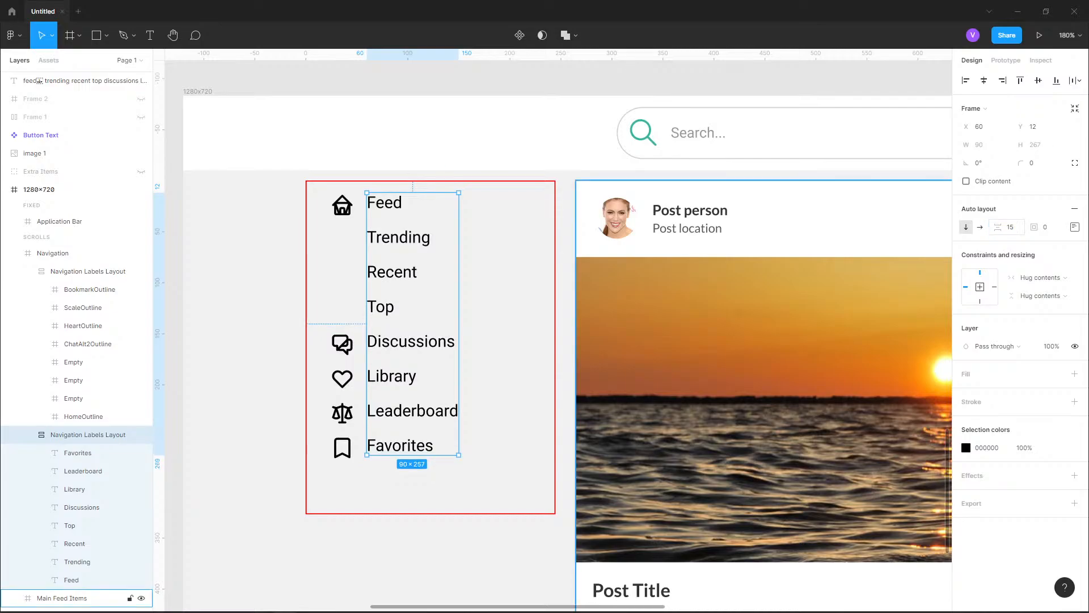
click(244, 306)
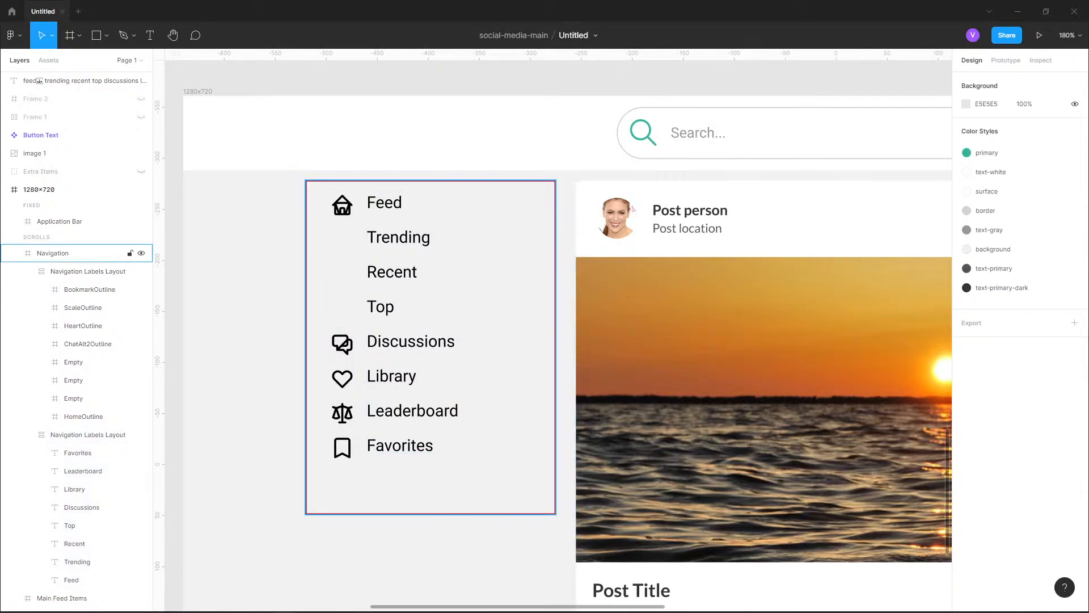
Try an auto layout padding of 4 around the text labels
double_click(413, 325)
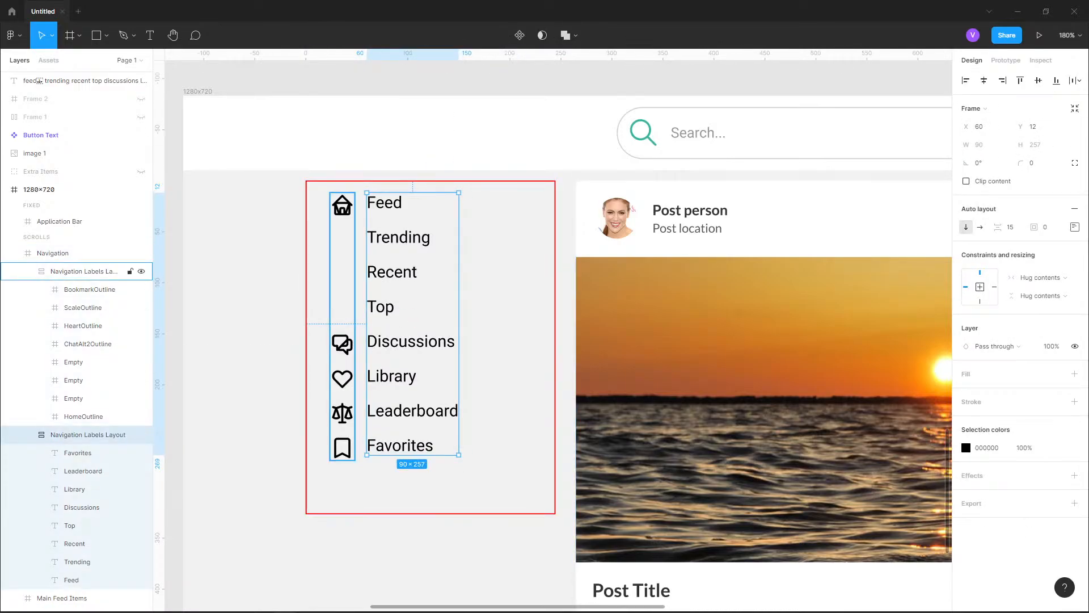
click(1046, 227)
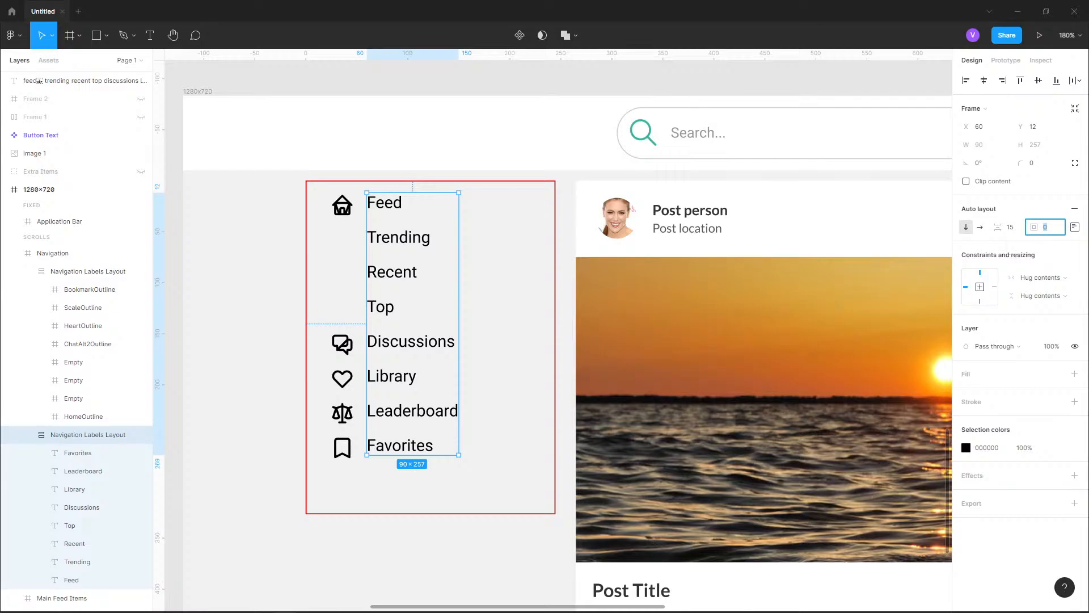
text(1)
text(4)
key(Return)
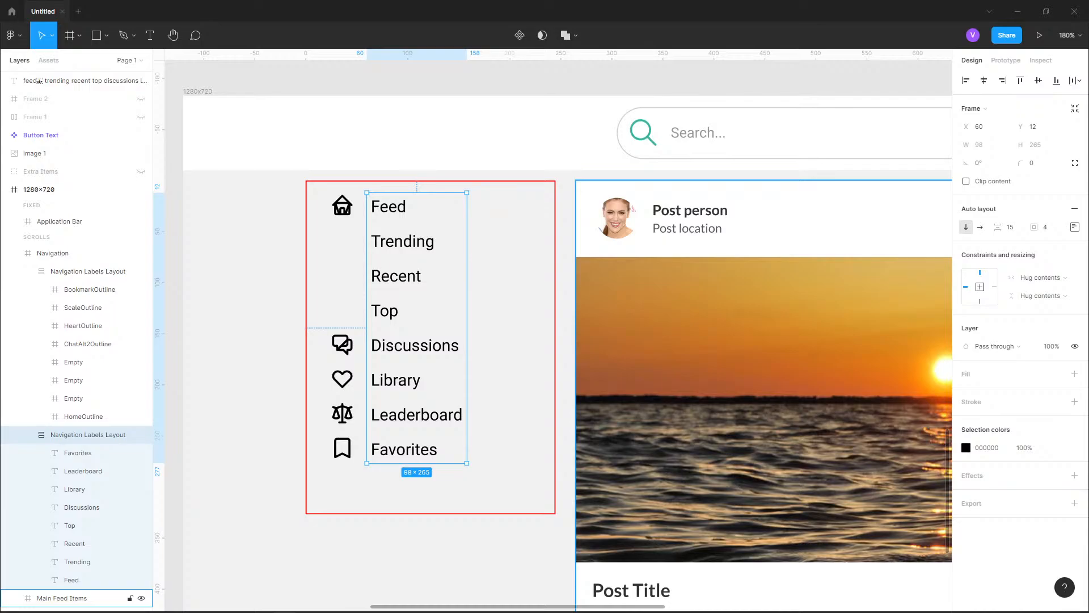
Reset the padding of the text labels layout to 0 on all sides
click(1075, 227)
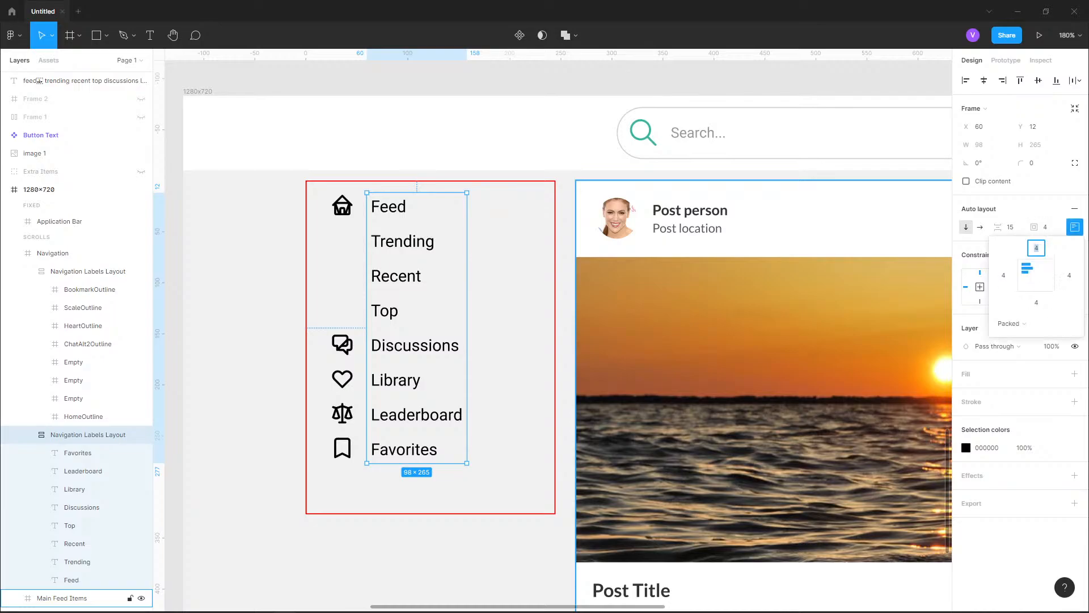
click(1076, 227)
click(1046, 227)
key(BackSpace)
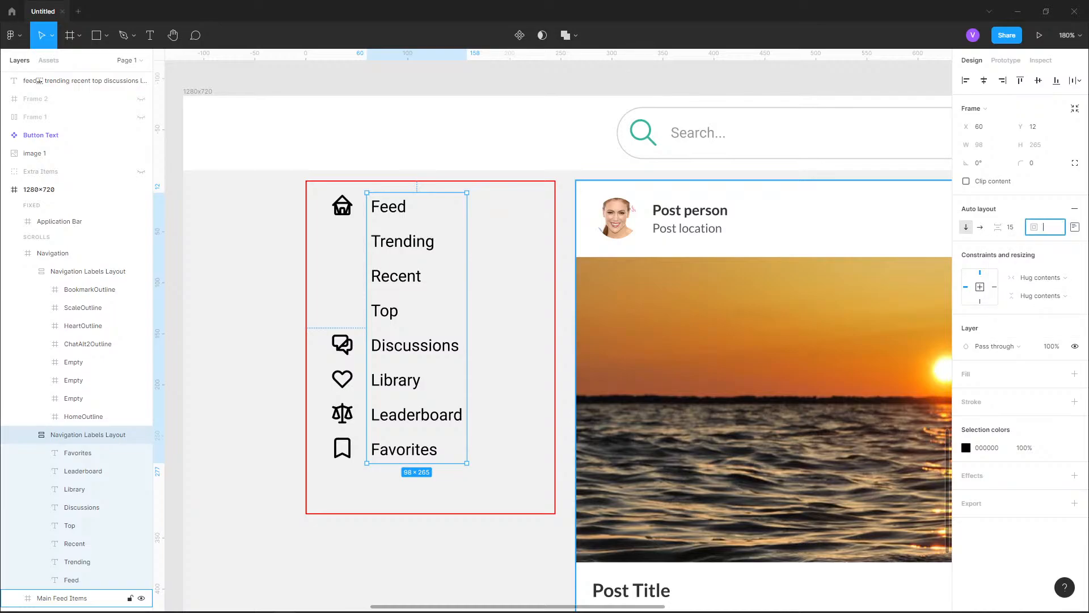
text(0)
key(Return)
Set only the top padding of the text labels auto layout to 4, keeping the other sides at 0
click(1075, 227)
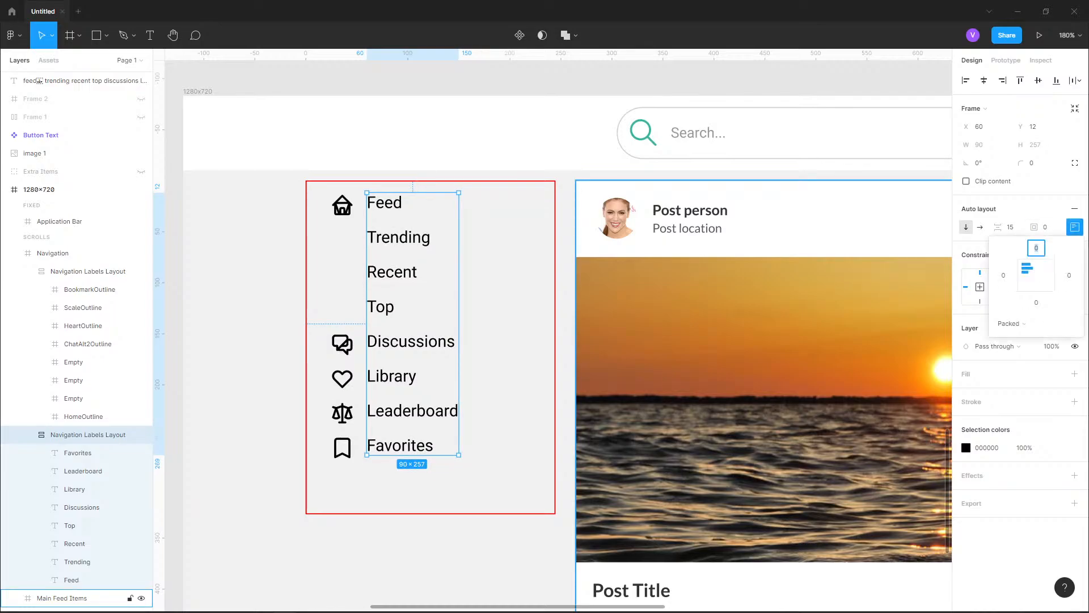
click(1038, 248)
key(Return)
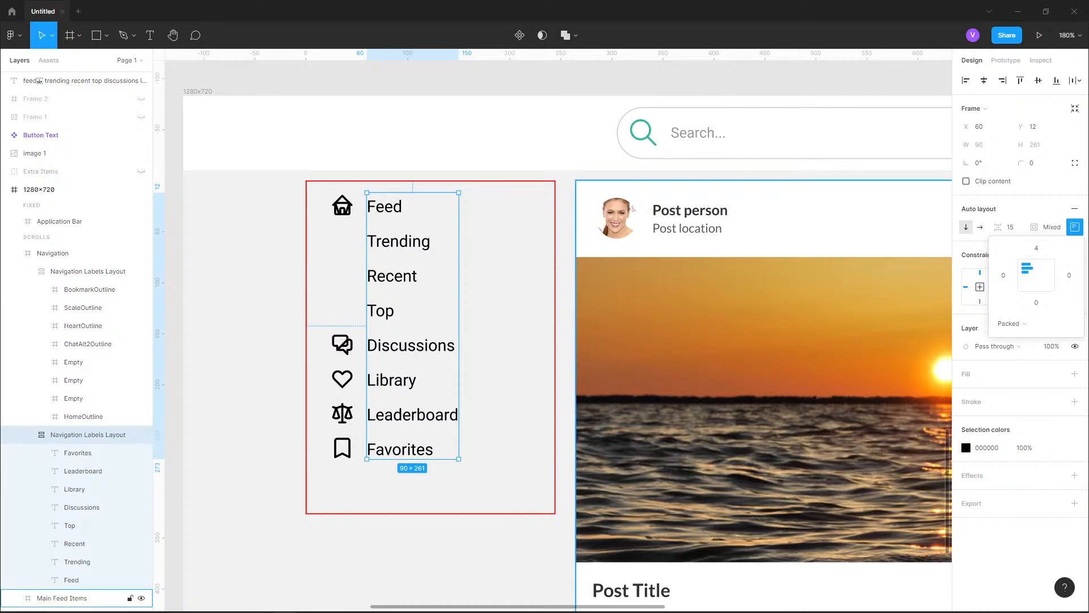
key(Escape)
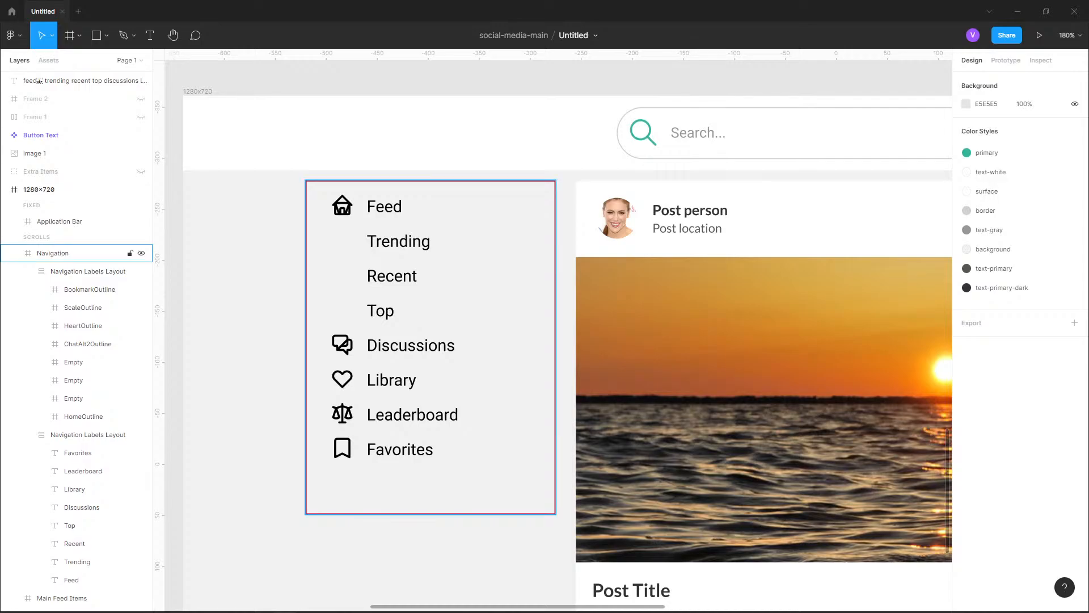
Indent the Trending label under Feed by adding leading spaces to its text
click(68, 253)
click(88, 435)
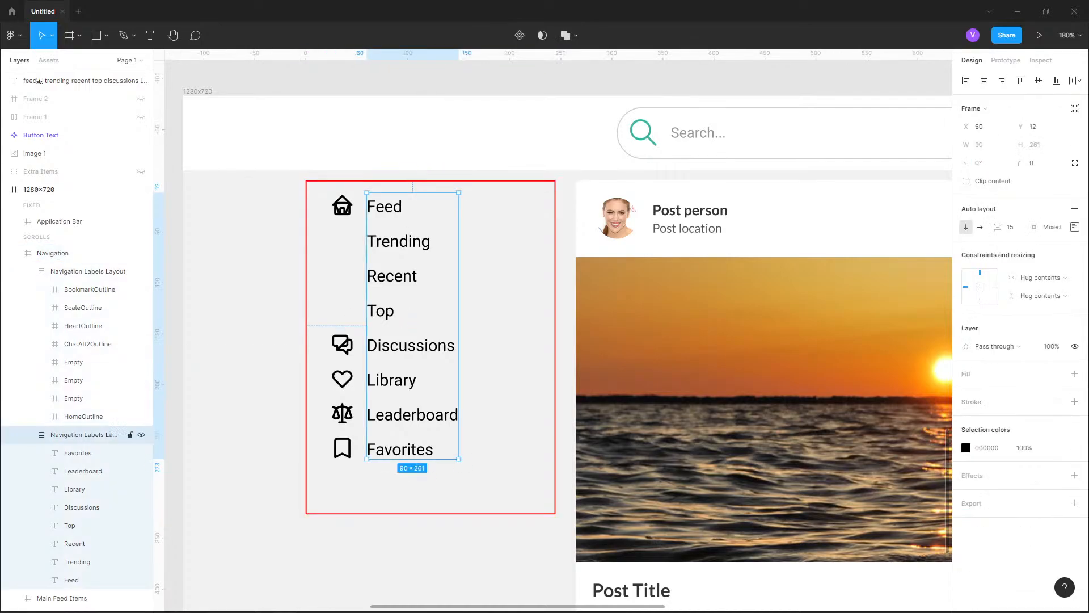
click(77, 562)
click(74, 544)
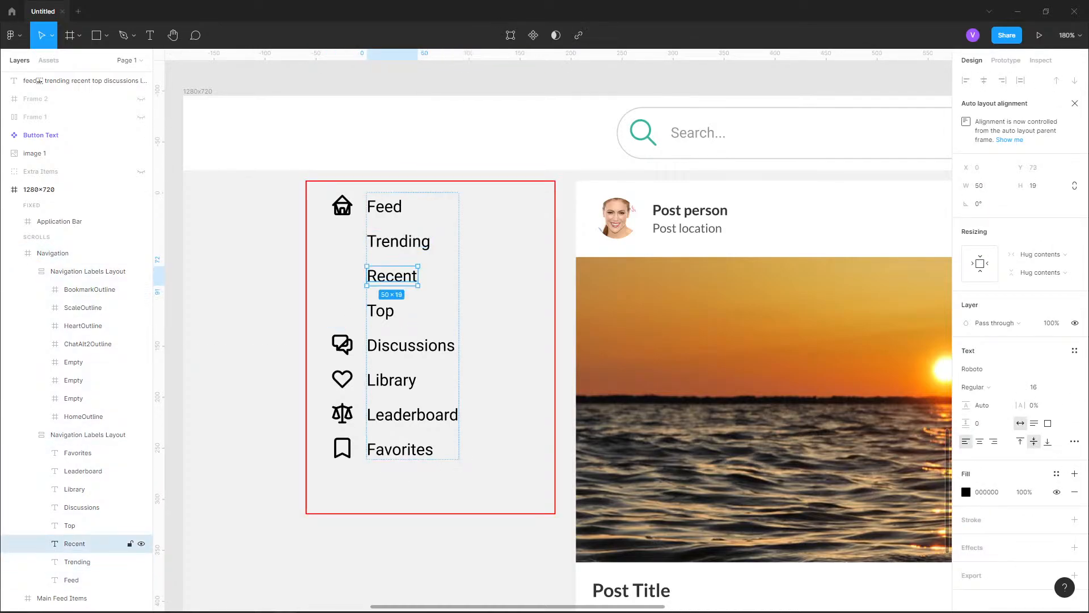
click(69, 526)
shift+click(77, 562)
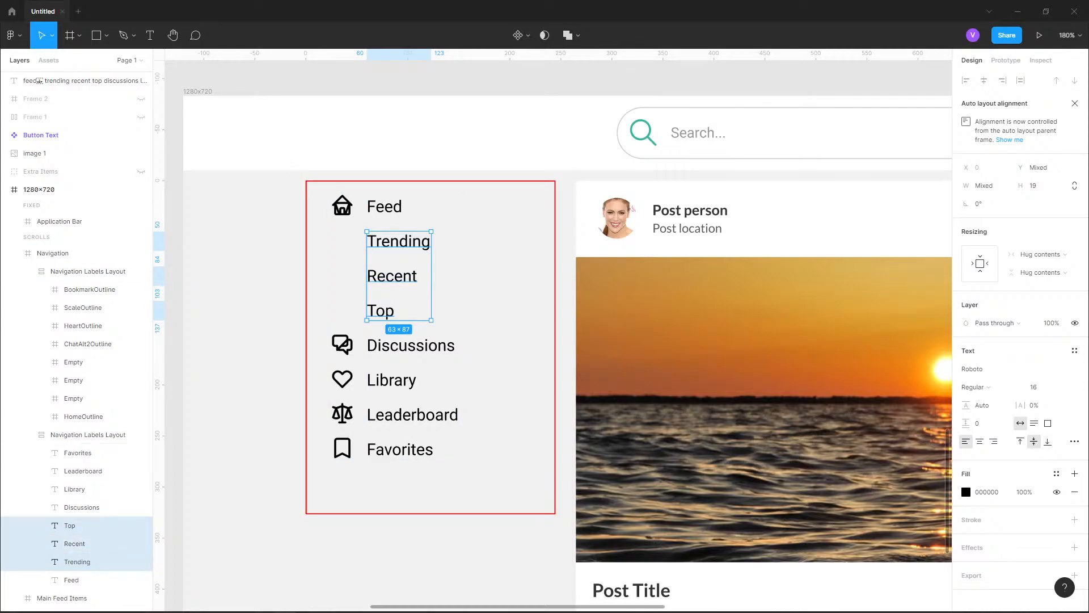
key(Return)
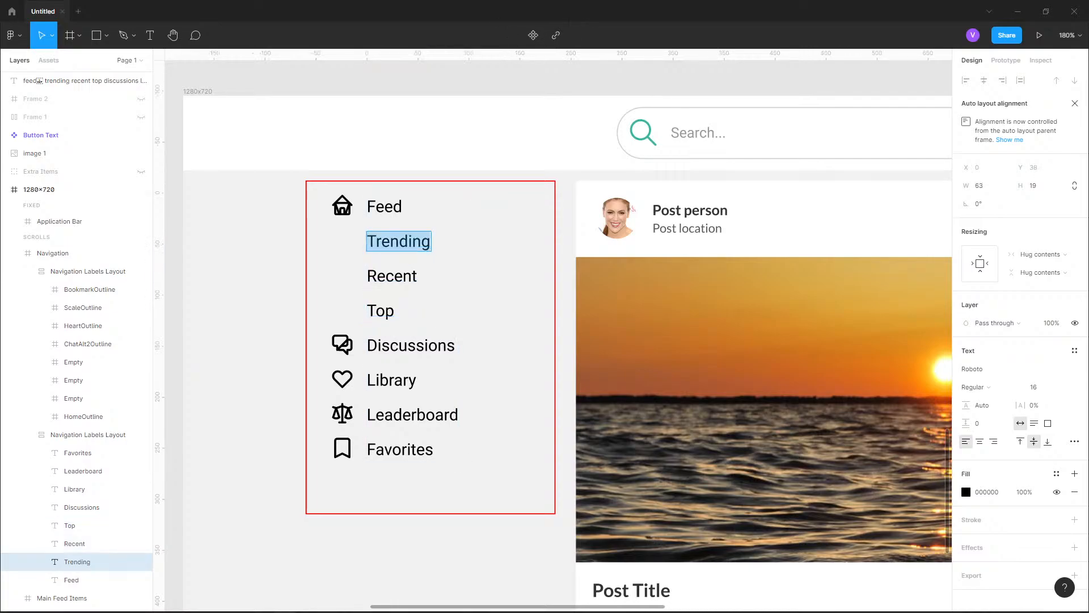
key(Left)
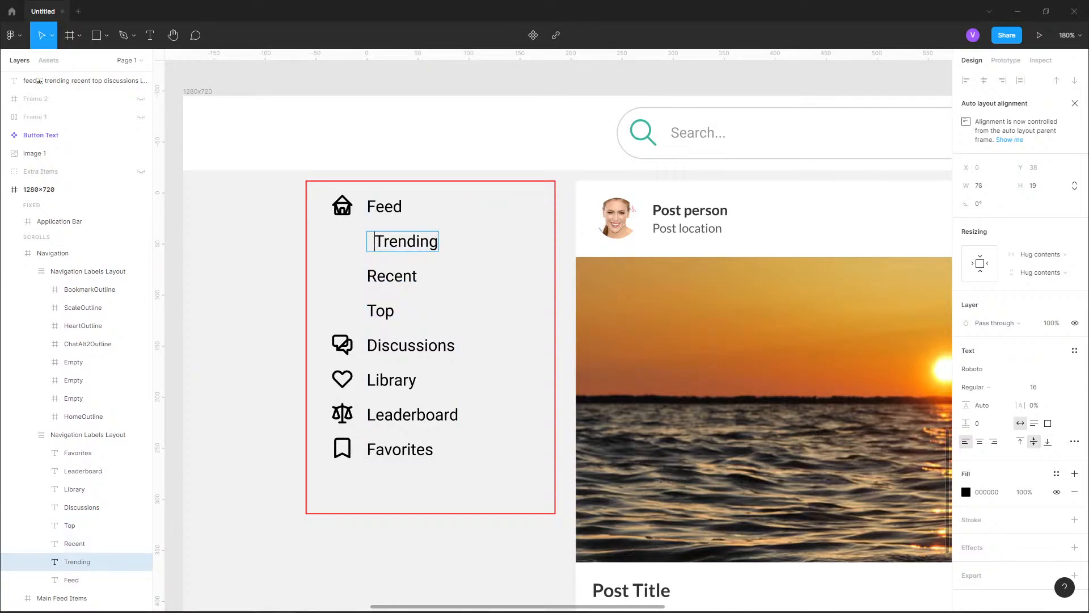
Indent the Recent and Top labels with leading spaces to match the Trending label
click(403, 276)
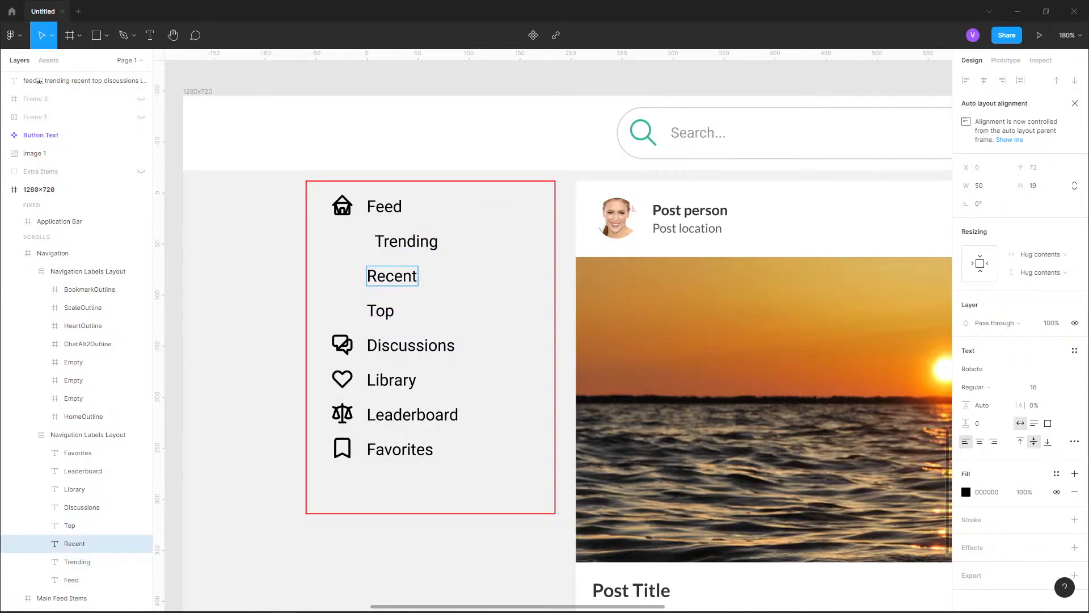
key(Left)
key(Left)
key(Left)
key(Left)
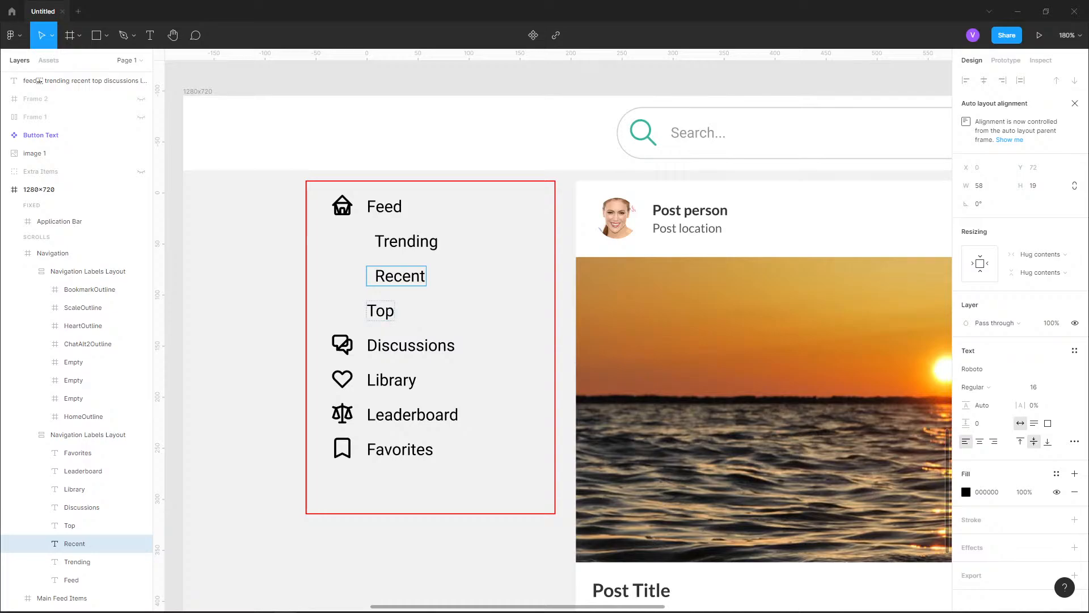
click(385, 311)
key(Left)
key(Left)
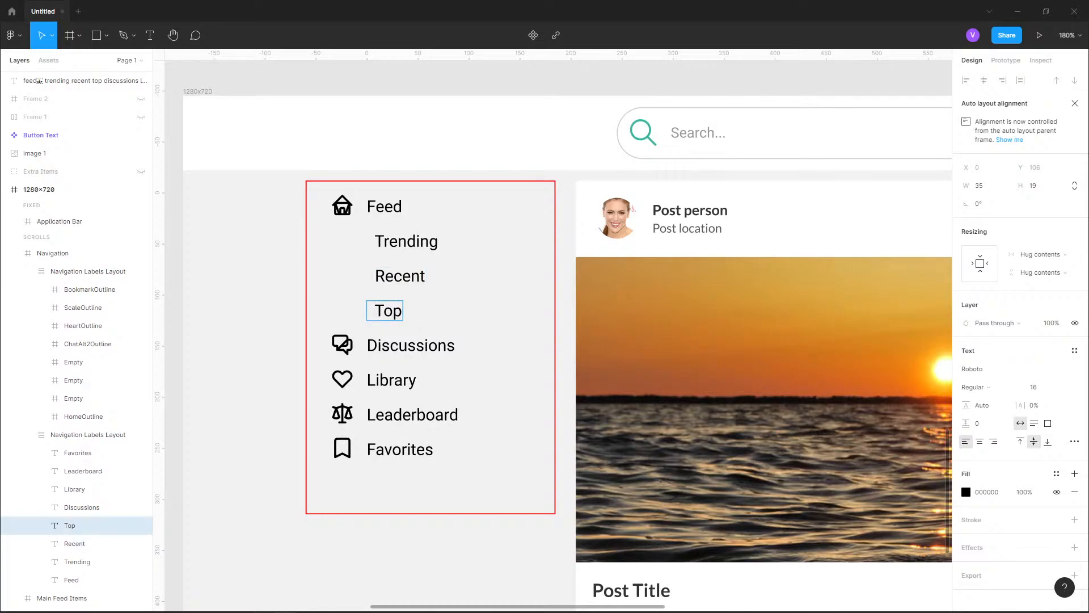
key(ctrl+a)
key(Escape)
key(Escape)
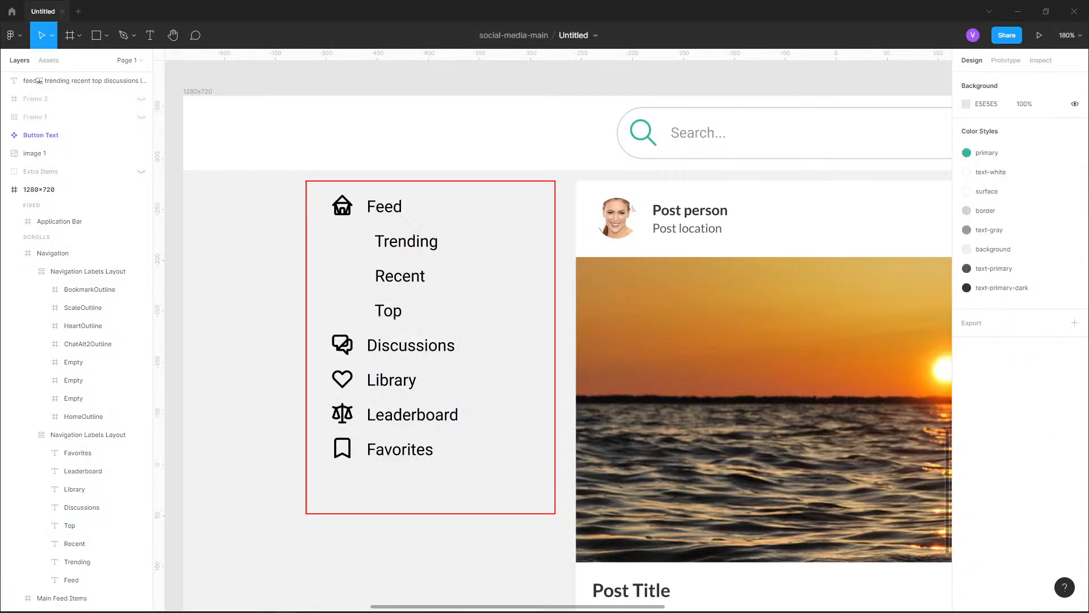
Apply the text-gray color style to both the icon column and the text labels layout of the navigation menu
scroll(220, 252, down, 5)
scroll(262, 164, down, 7)
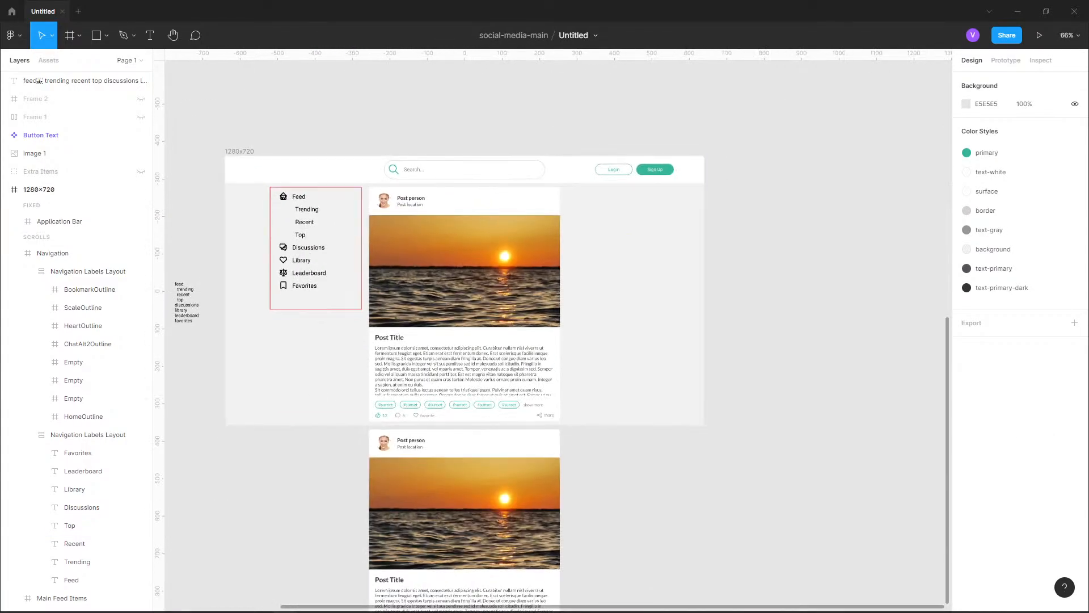
scroll(218, 210, up, 8)
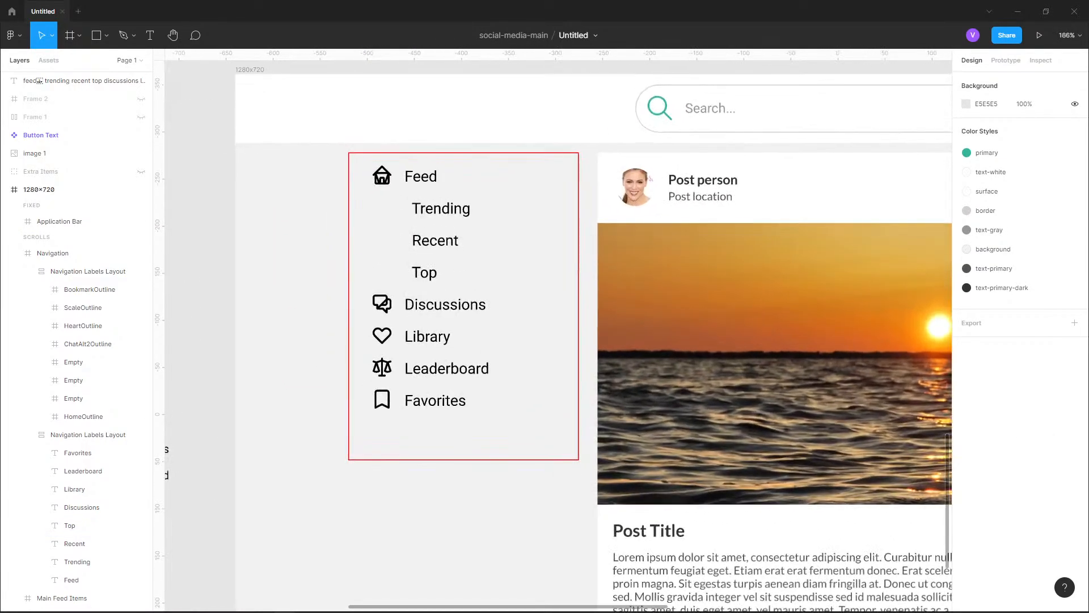
double_click(382, 176)
scroll(427, 195, up, 2)
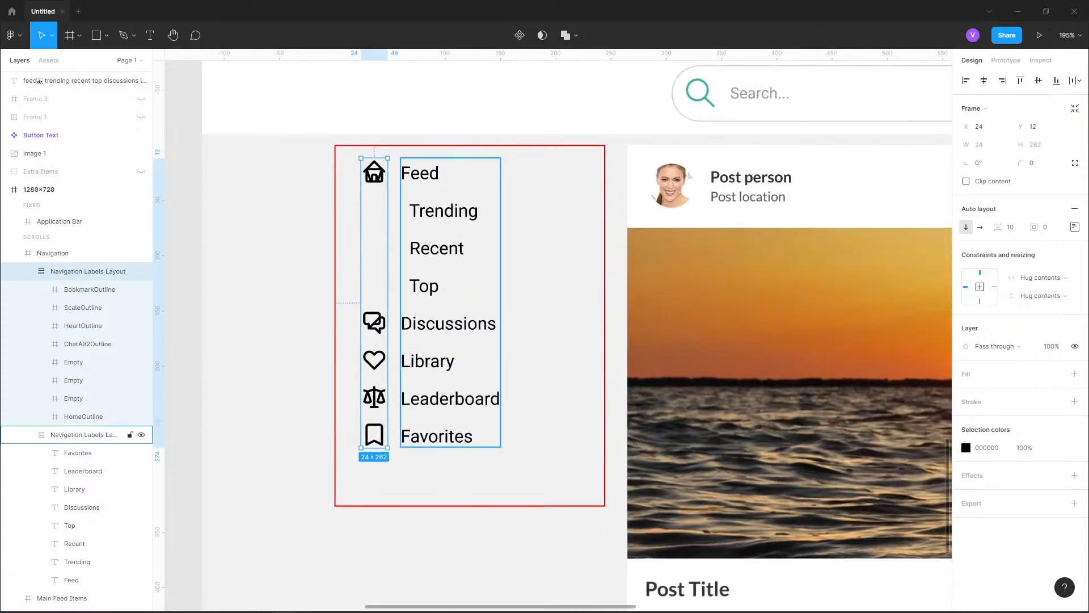
scroll(454, 227, up, 1)
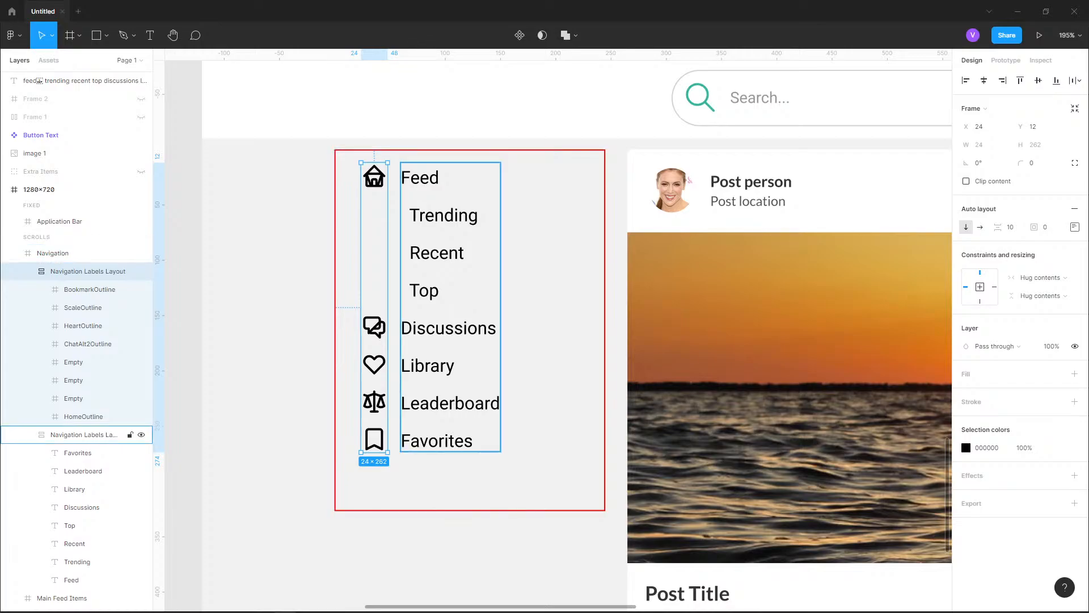
click(27, 271)
click(27, 289)
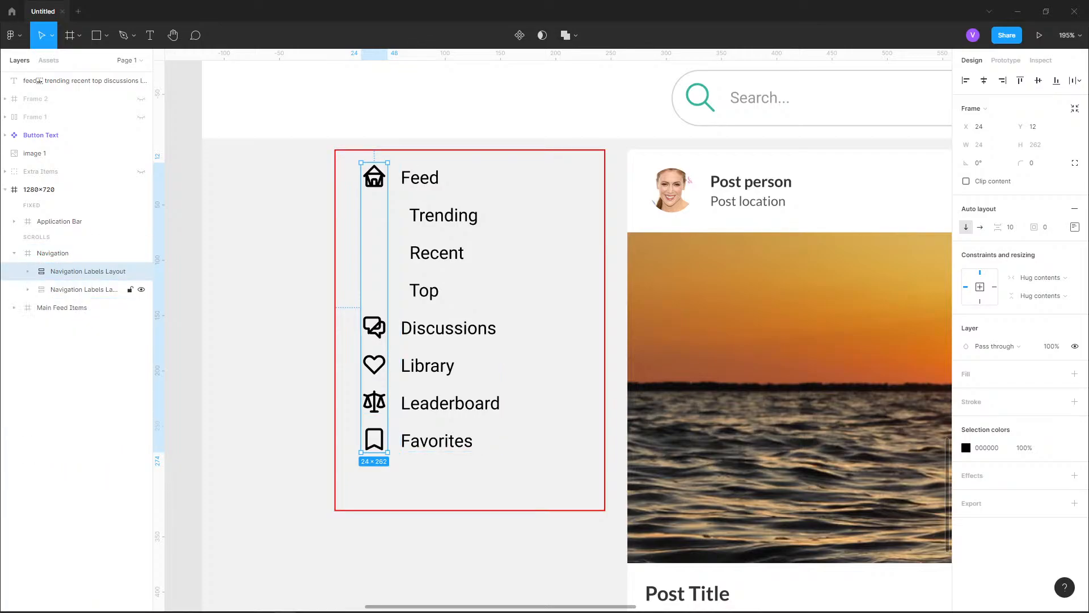
shift+click(82, 289)
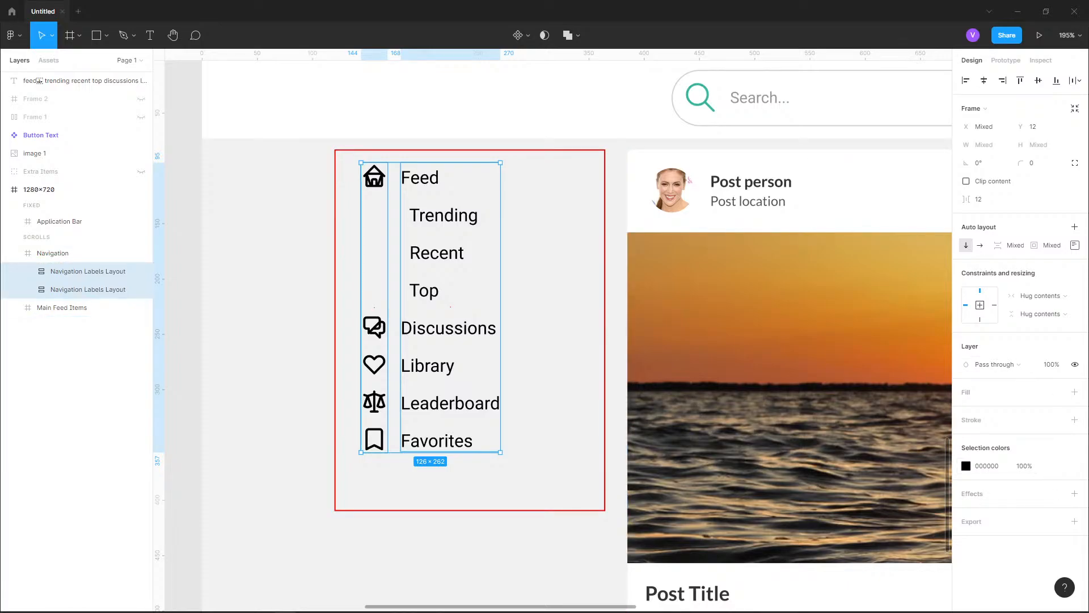
mouse_move(1057, 465)
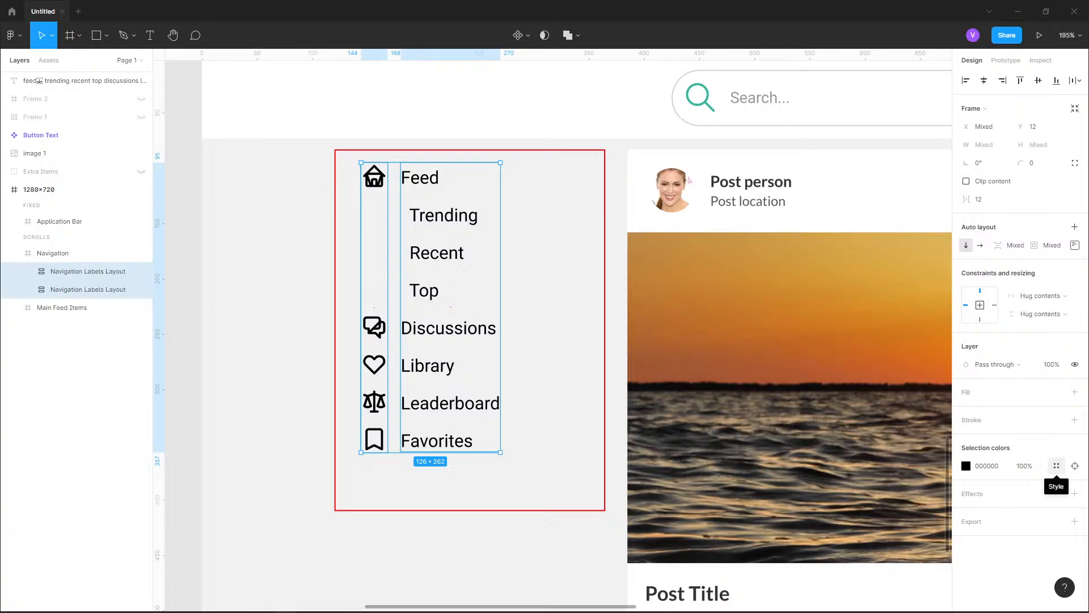
click(1056, 466)
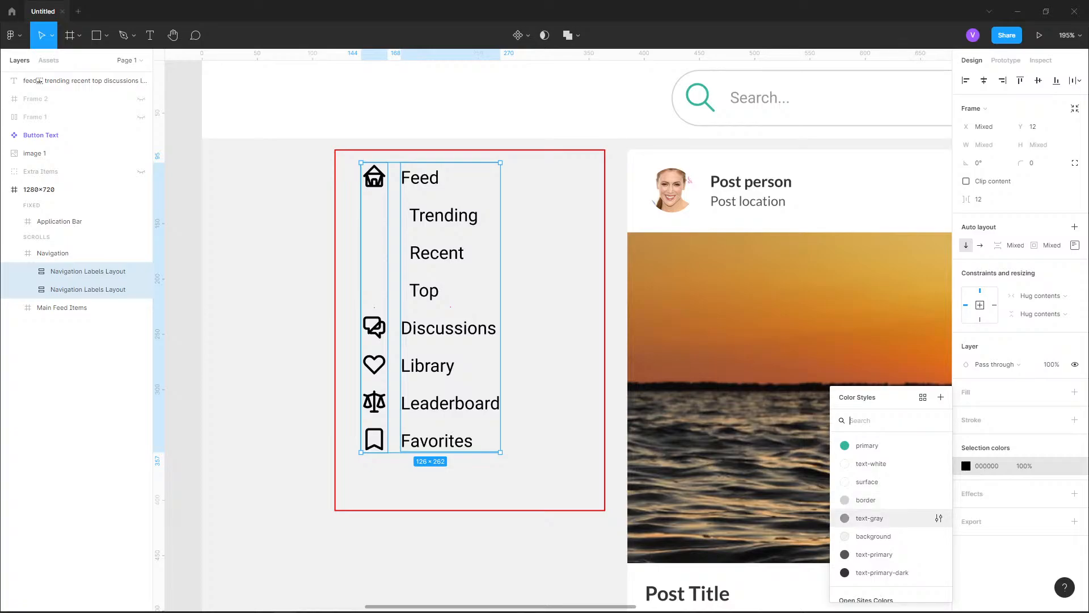
click(870, 518)
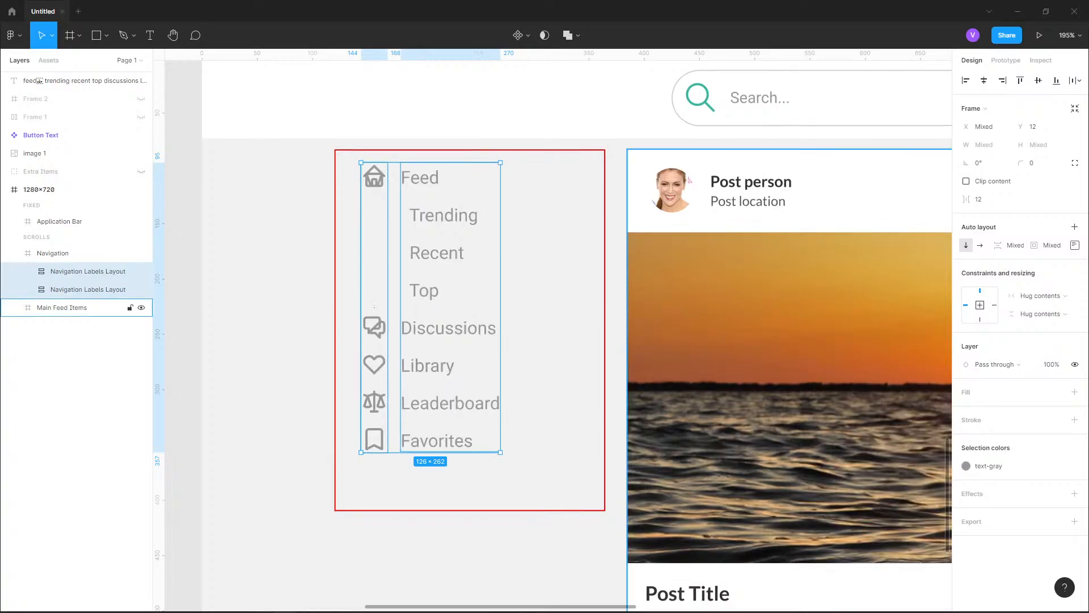
key(Escape)
scroll(252, 450, down, 5)
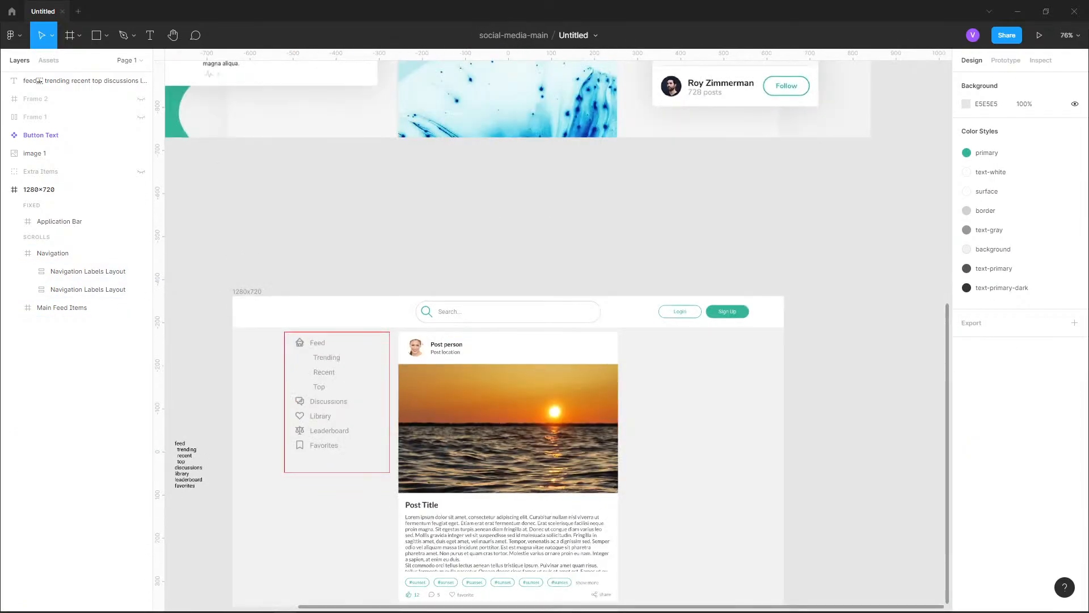
Change the Feed label's fill to the text-primary color style
scroll(226, 435, up, 4)
scroll(282, 251, up, 3)
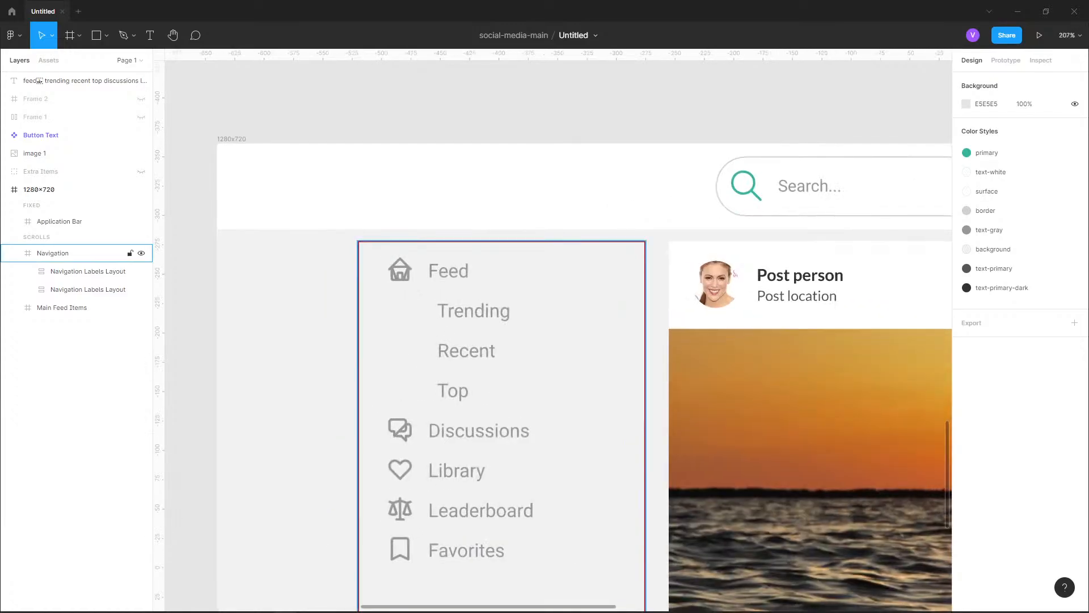
click(84, 289)
double_click(449, 271)
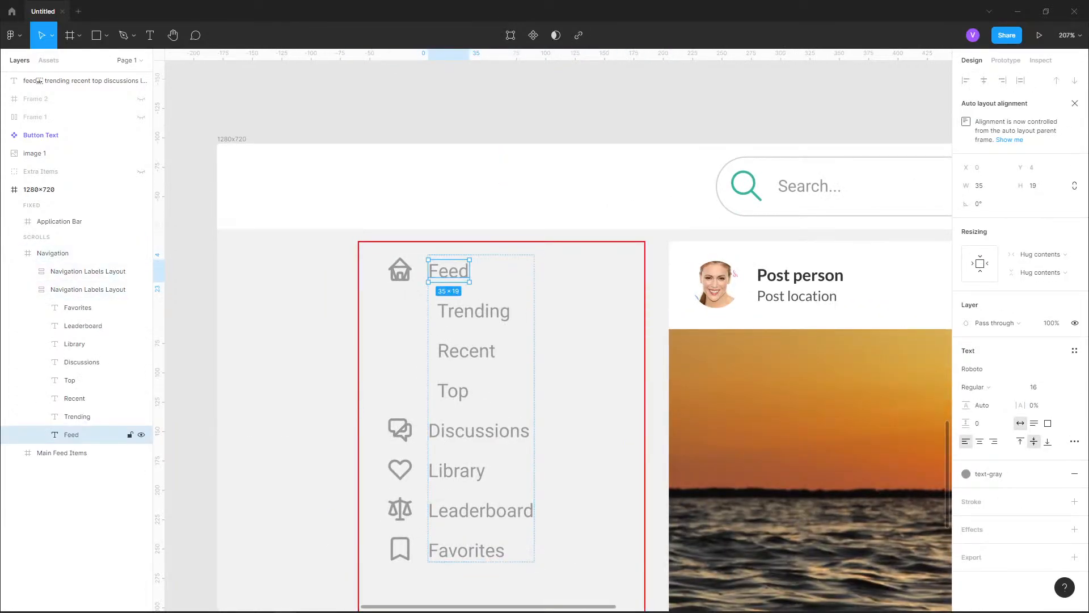
click(987, 473)
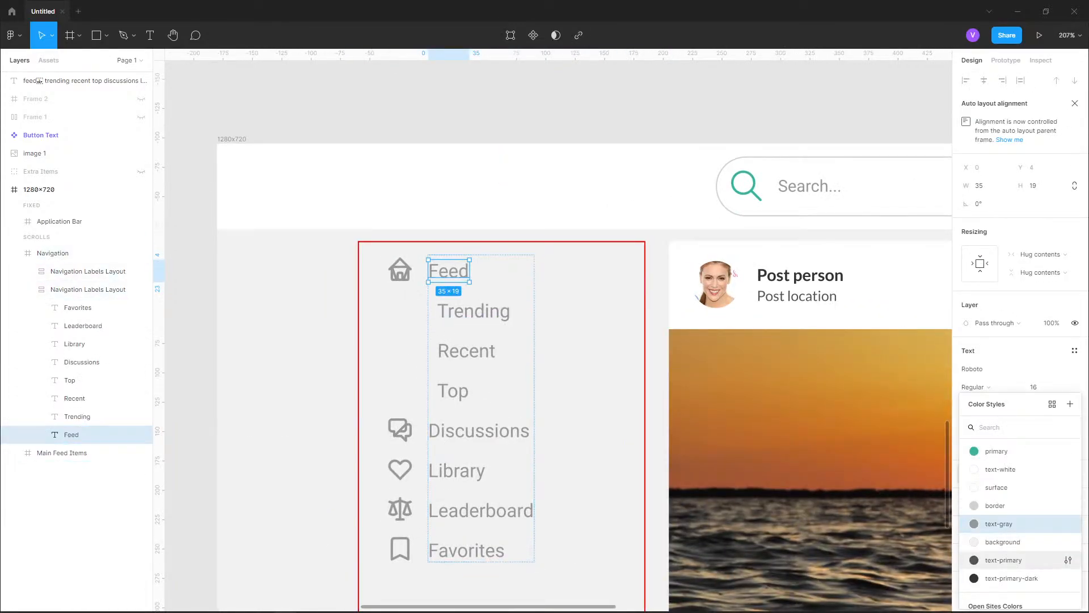
click(1004, 560)
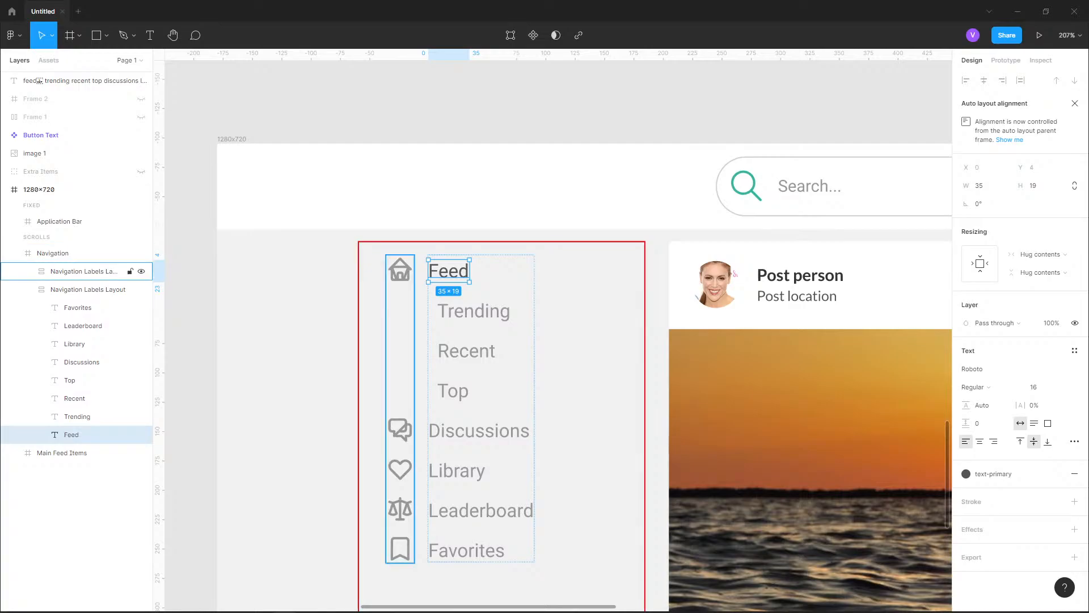
Recolor the home icon beside Feed with the text-primary color style
double_click(400, 270)
click(967, 535)
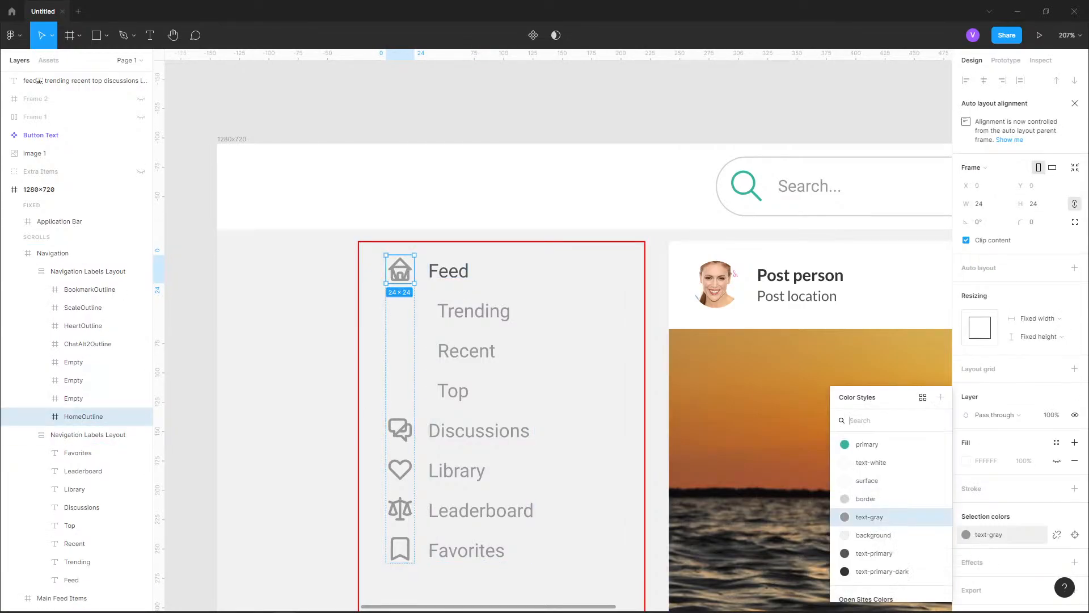
click(876, 571)
click(262, 301)
Compare the navigation menu with the one in the reference design image, checking its item colors, highlight and spacing
scroll(263, 301, down, 4)
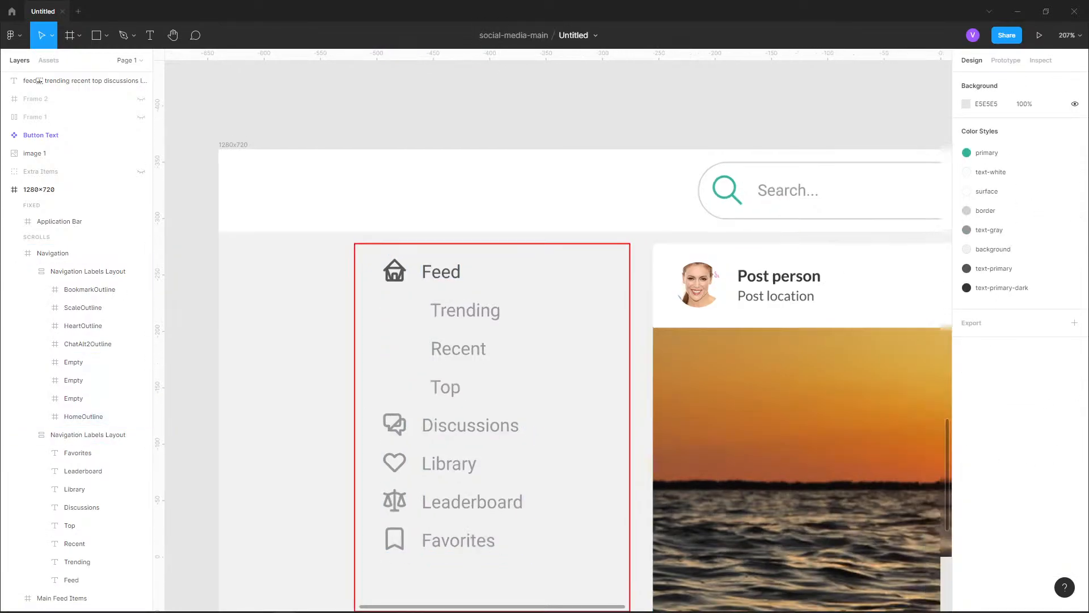
scroll(386, 329, down, 4)
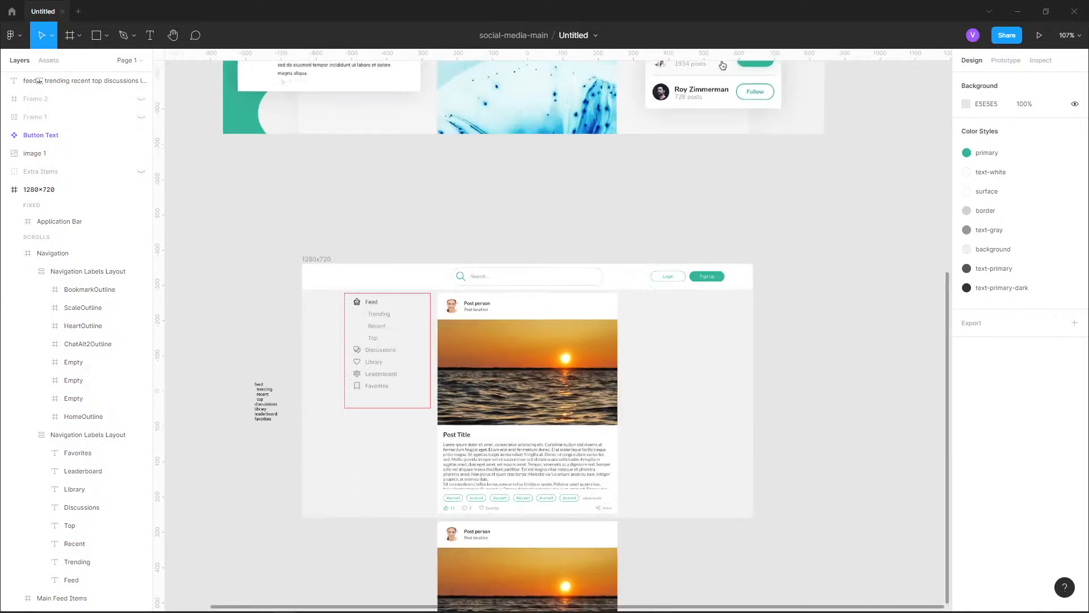
scroll(371, 310, up, 5)
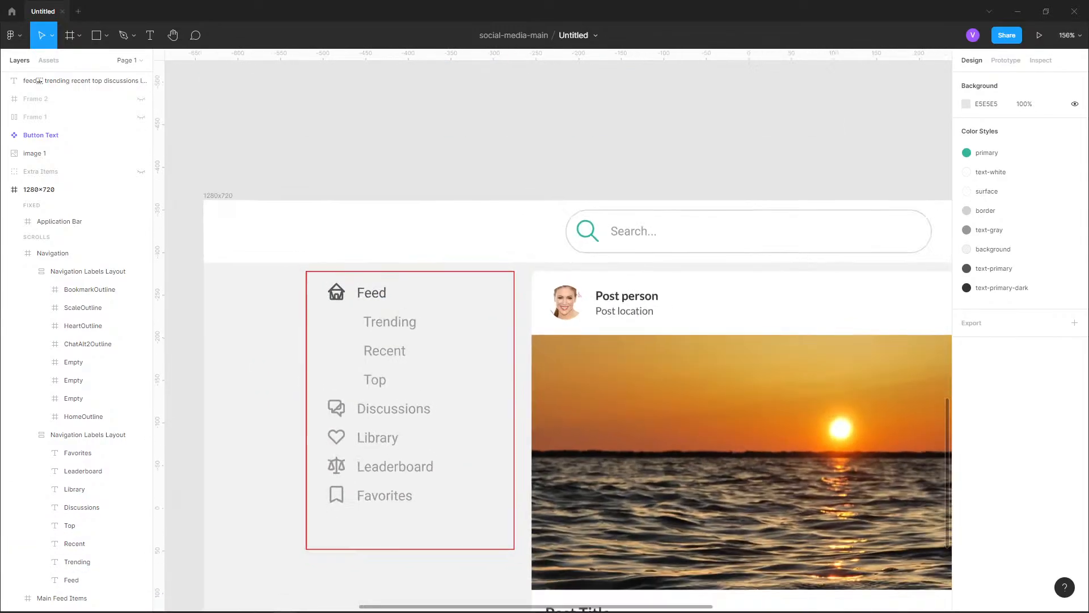
scroll(329, 312, down, 4)
scroll(329, 312, up, 9)
drag(332, 216, 358, 354)
scroll(358, 354, up, 4)
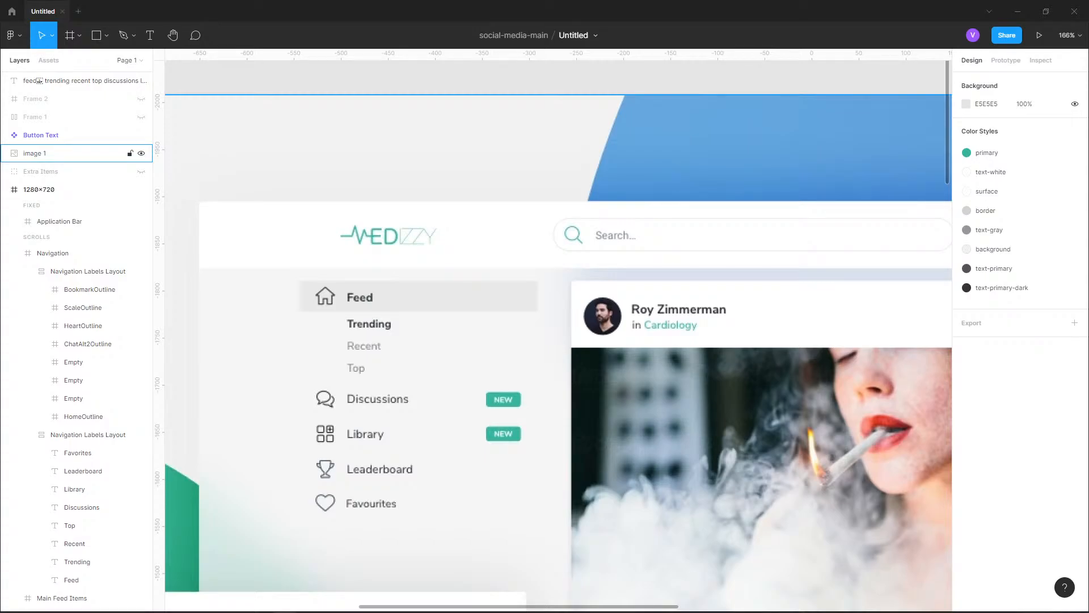
scroll(465, 448, down, 4)
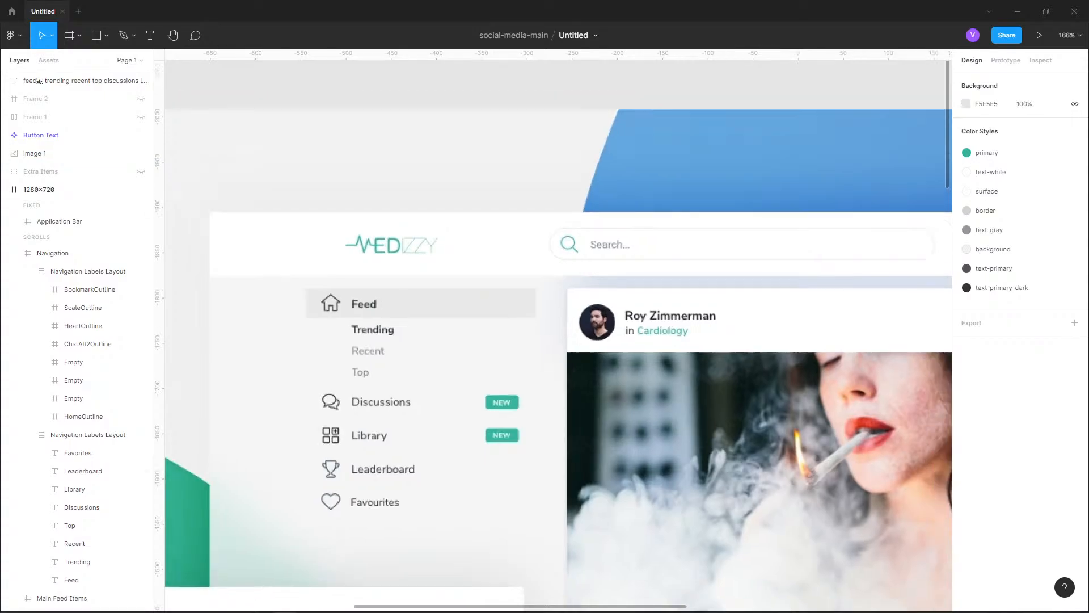
drag(465, 454, 442, 274)
drag(454, 568, 479, 208)
drag(449, 483, 476, 237)
scroll(458, 335, up, 6)
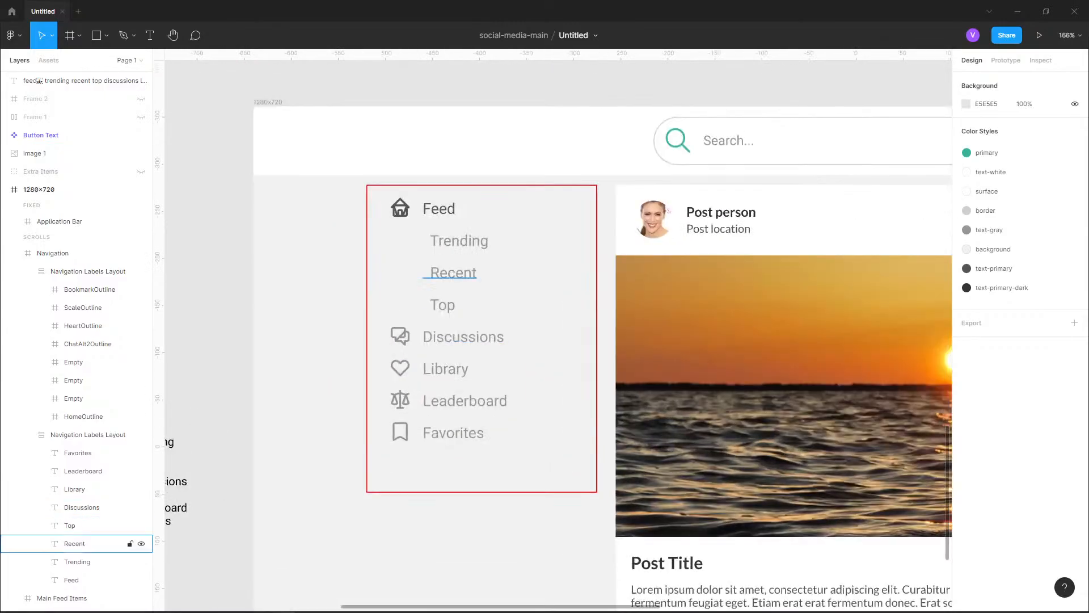
Replace the text-gray color style with text-primary across both the icon column and the text labels layout of the navigation menu
click(458, 397)
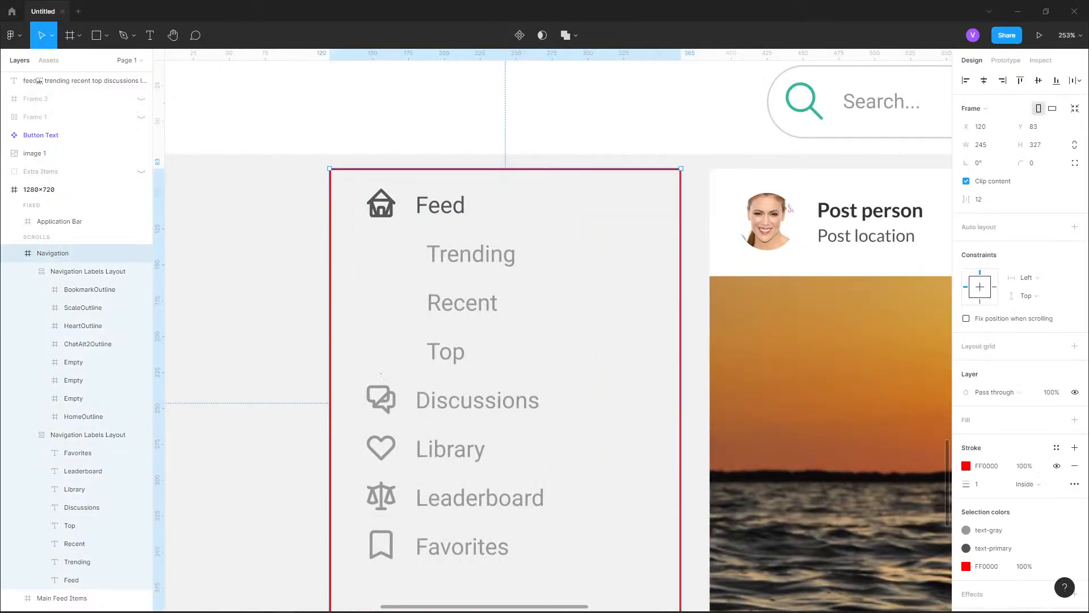
click(27, 271)
click(27, 290)
click(79, 271)
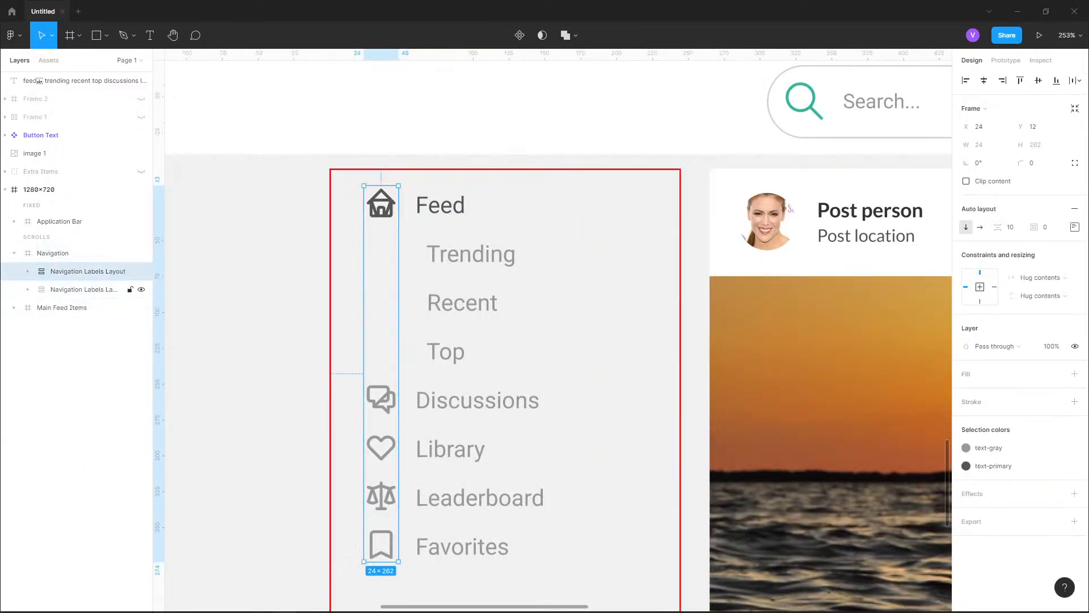
shift+click(85, 289)
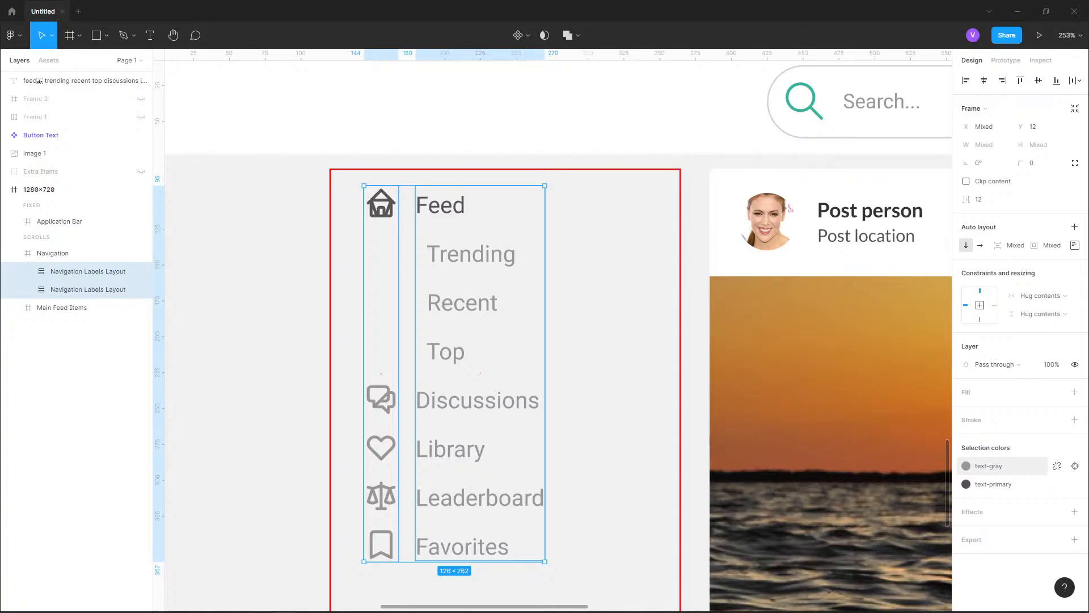
click(966, 466)
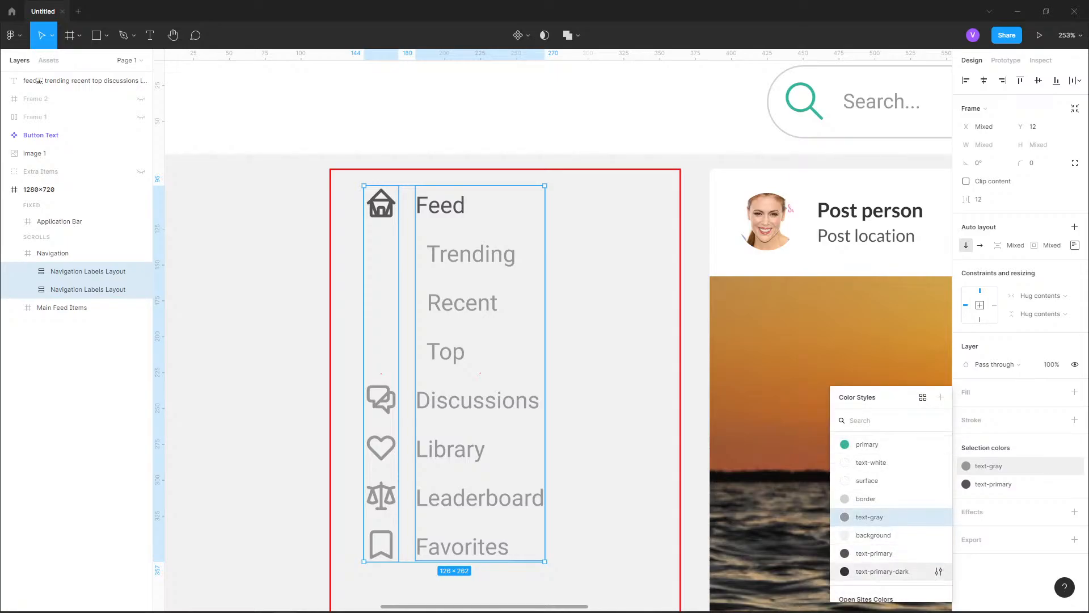
click(875, 554)
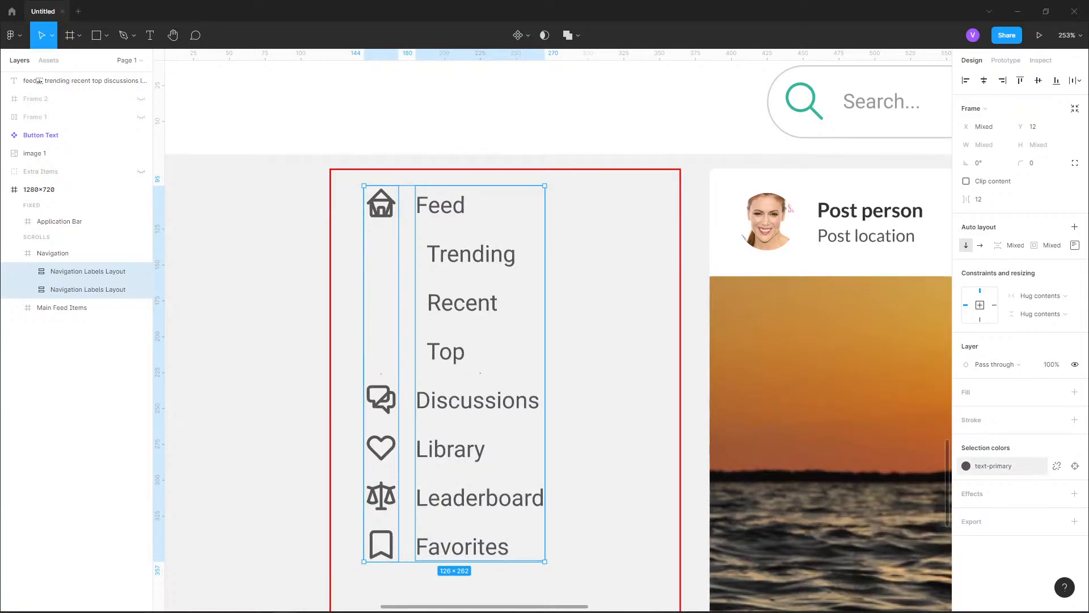
Change the fill of the Feed and Trending labels to the text-primary-dark color style
double_click(441, 205)
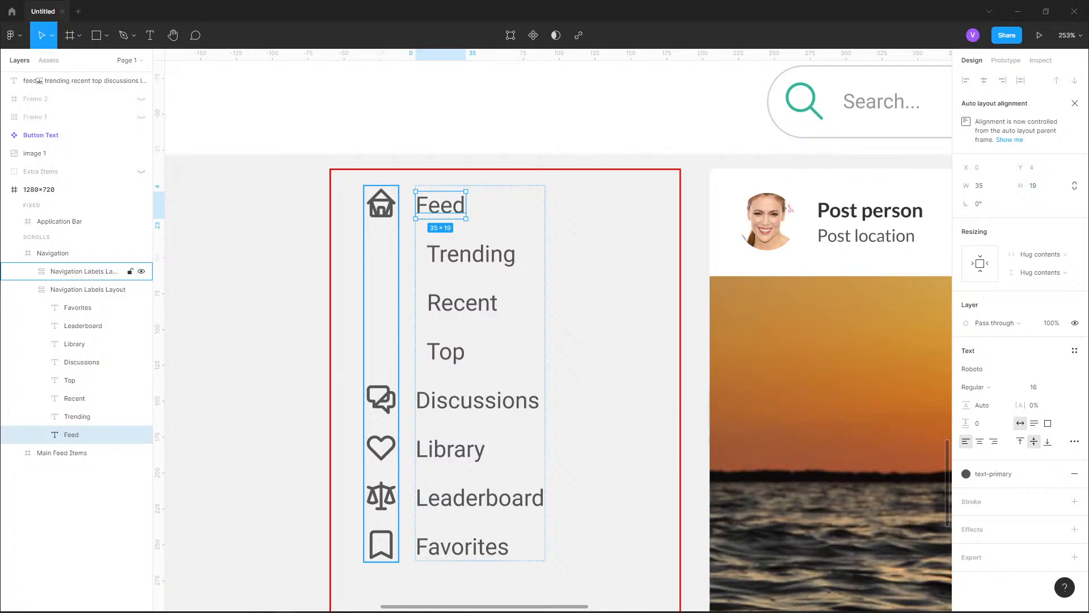
shift+click(77, 417)
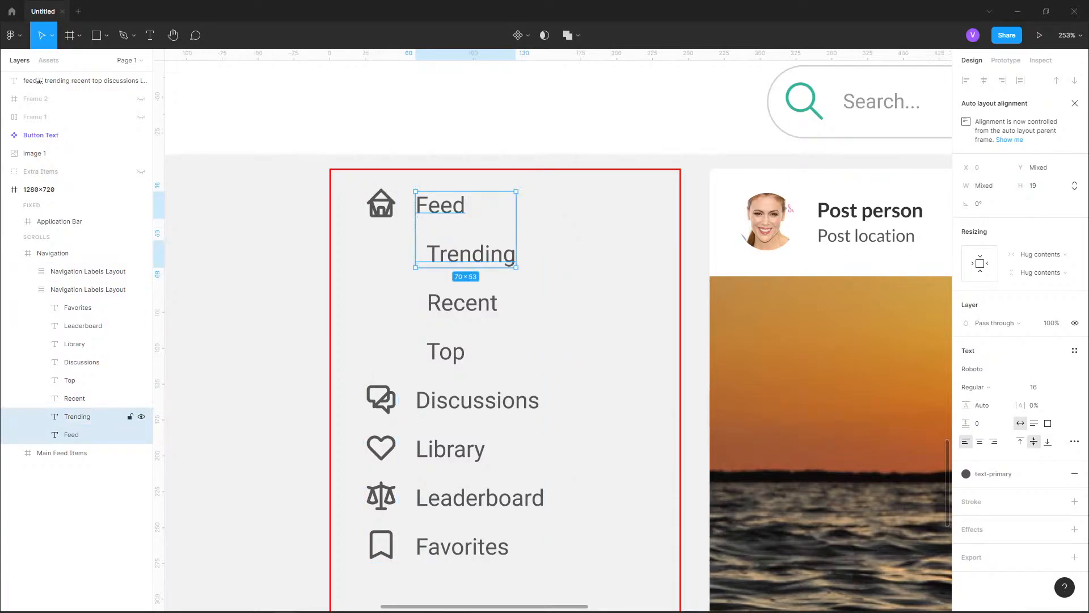
click(966, 474)
click(1012, 542)
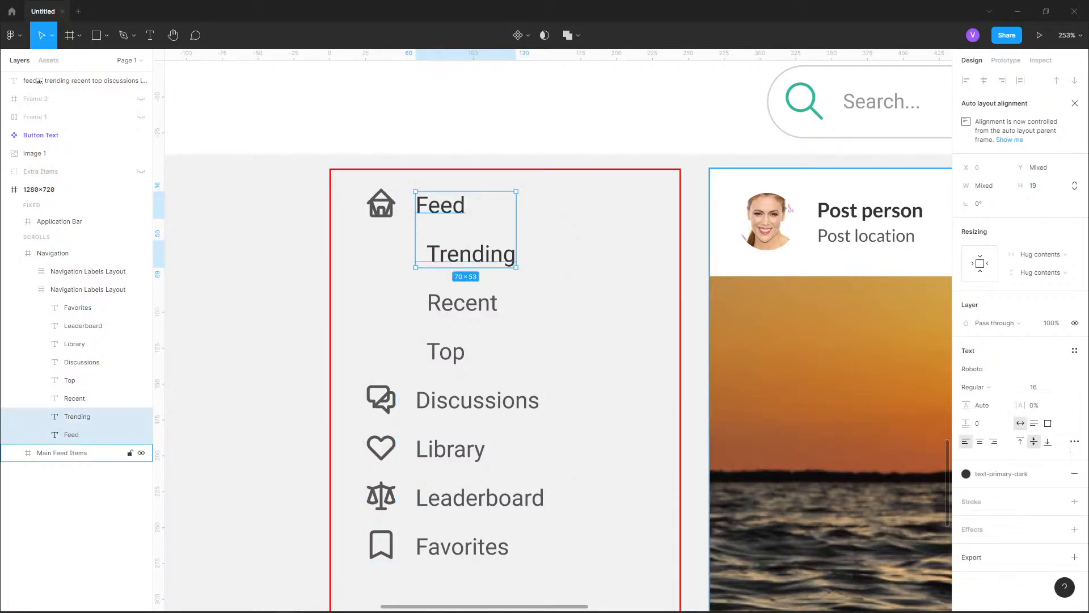
Recolor the home icon beside Feed with the text-primary-dark color style
click(32, 271)
click(84, 417)
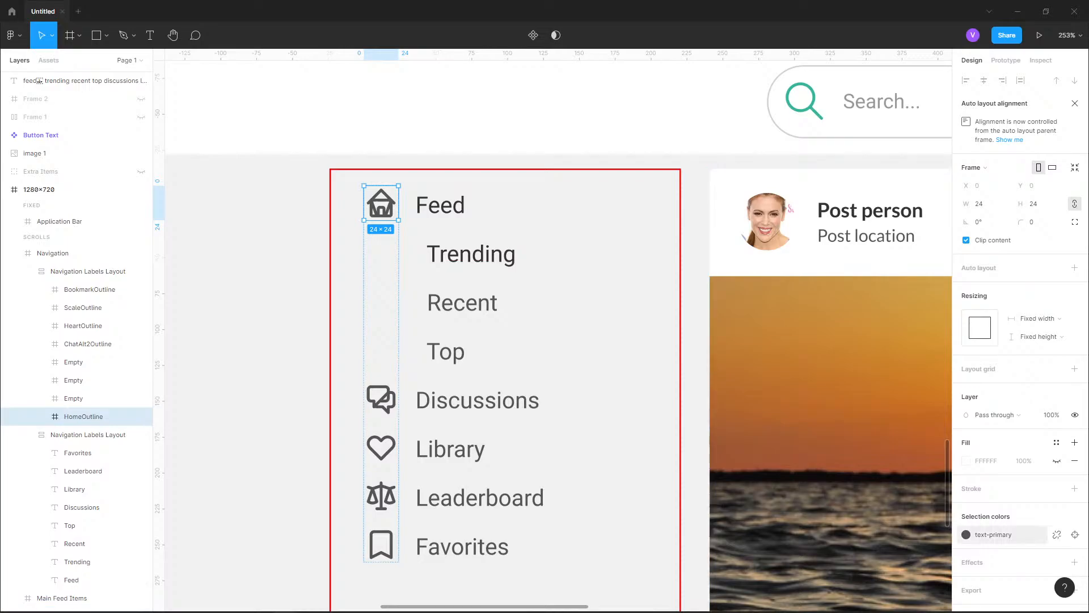
click(966, 534)
click(874, 535)
Compare the recolored navigation menu with the reference design, checking item colors and the font weight of Feed and Trending
click(77, 561)
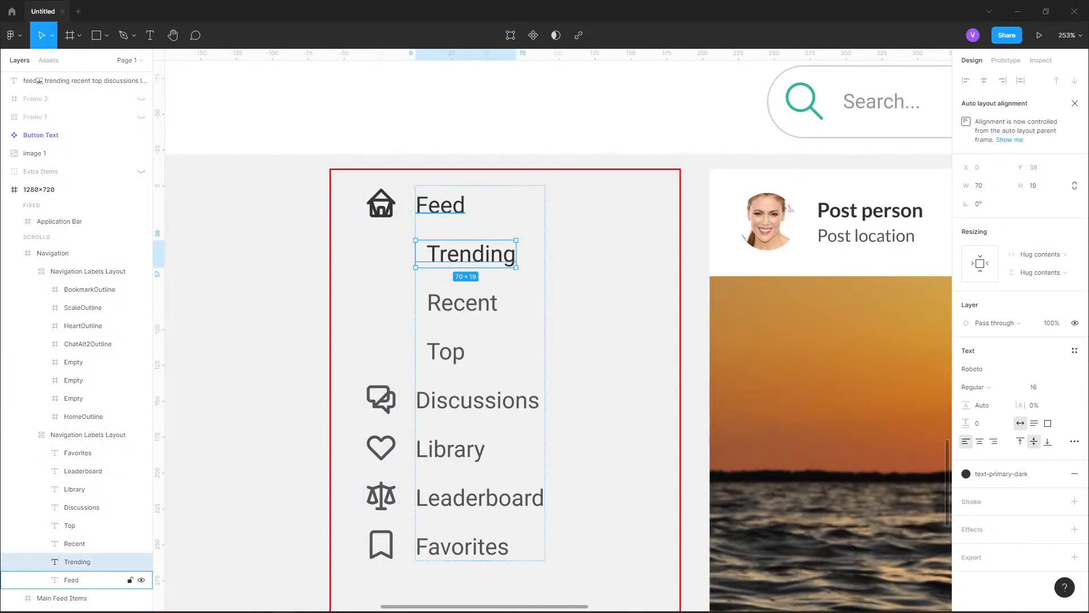
click(246, 229)
scroll(247, 229, down, 3)
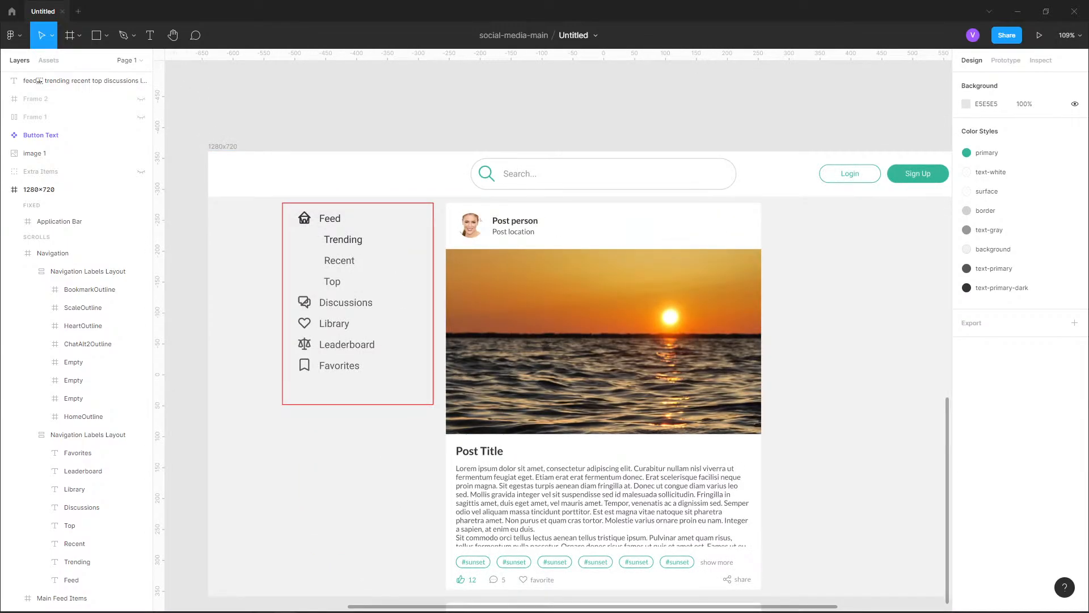
scroll(556, 335, up, 20)
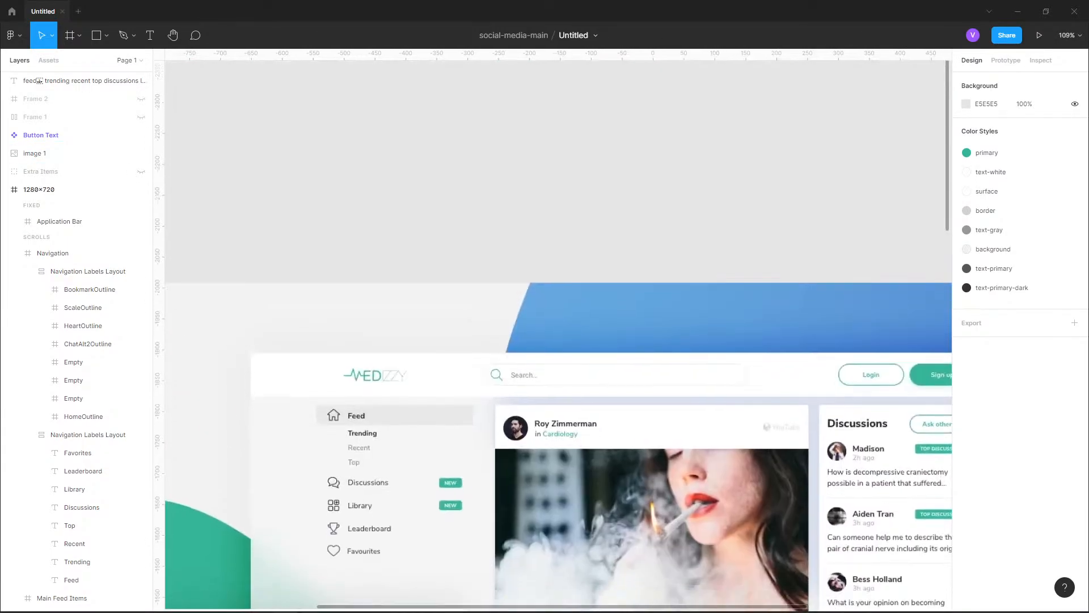
scroll(354, 558, up, 10)
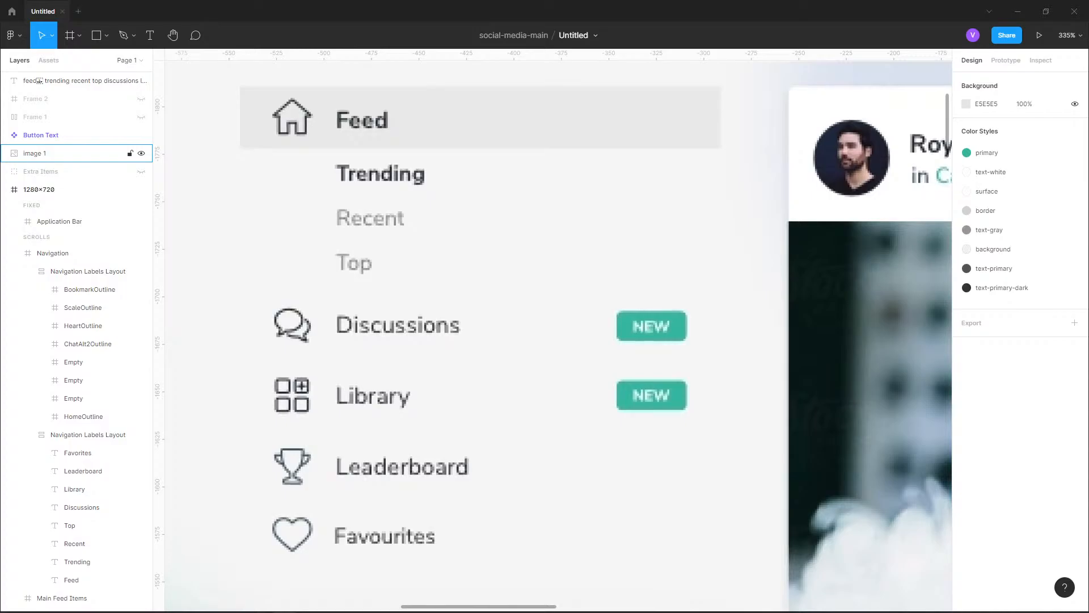
scroll(404, 185, down, 7)
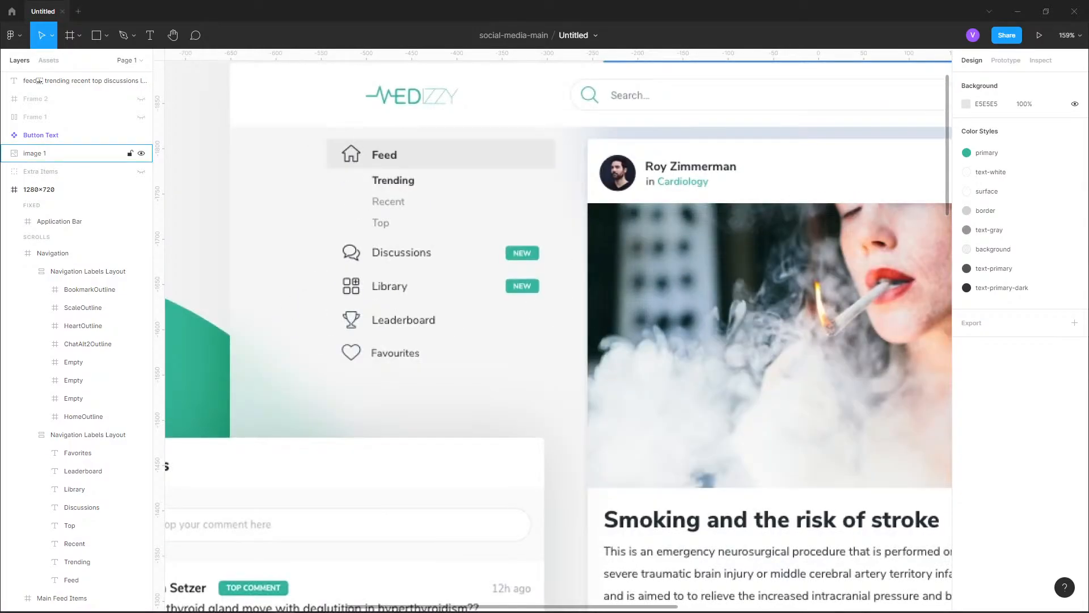
scroll(404, 185, down, 6)
scroll(511, 341, down, 10)
scroll(505, 227, up, 1)
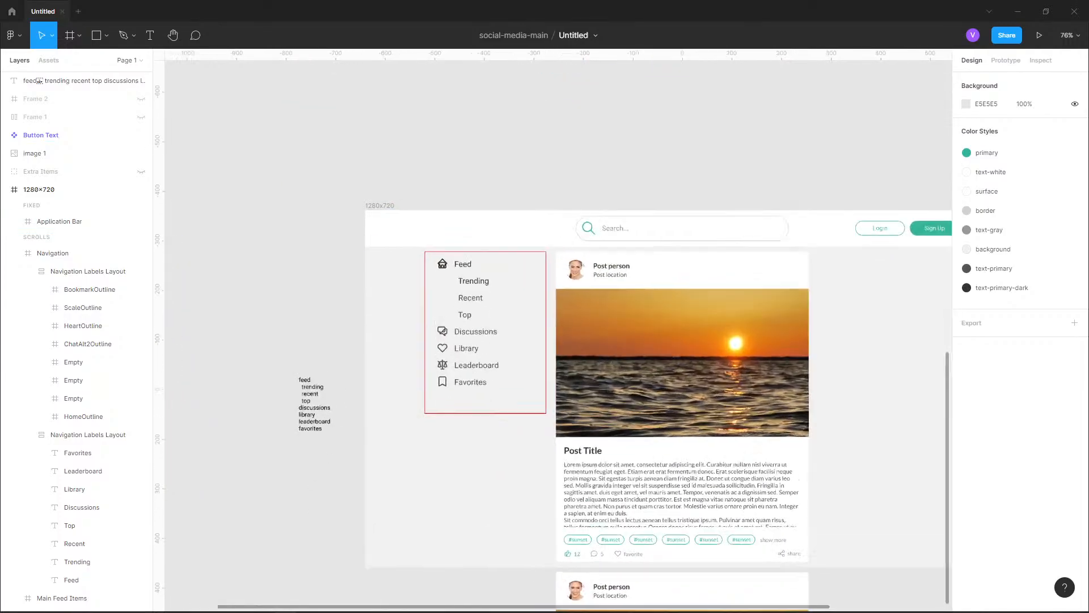
Set the font weight of the Feed and Trending labels to Bold
scroll(452, 270, up, 7)
double_click(480, 254)
double_click(480, 254)
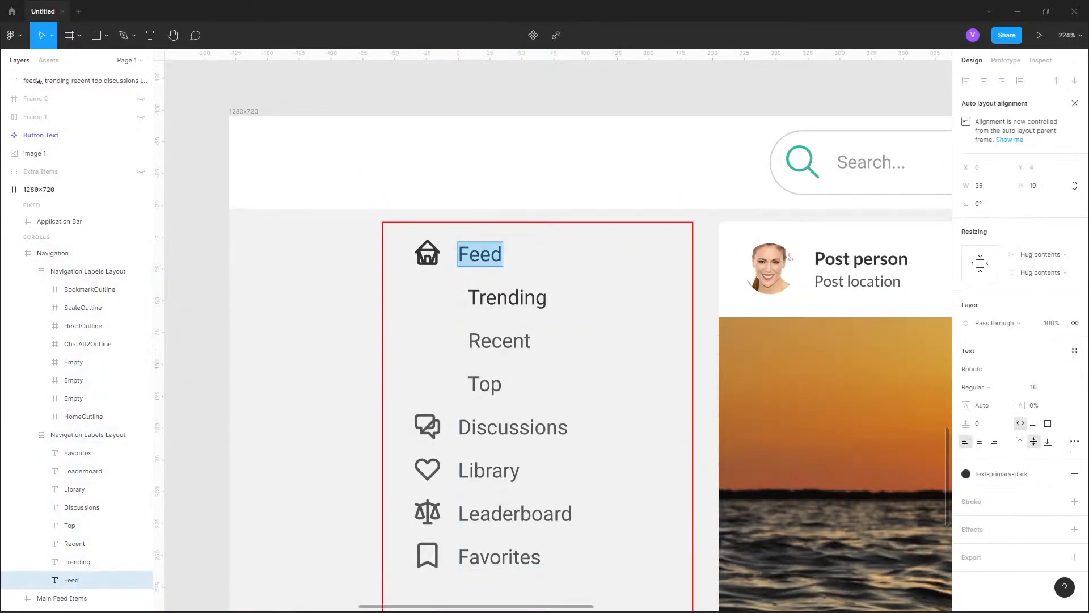
key(Escape)
shift+click(77, 562)
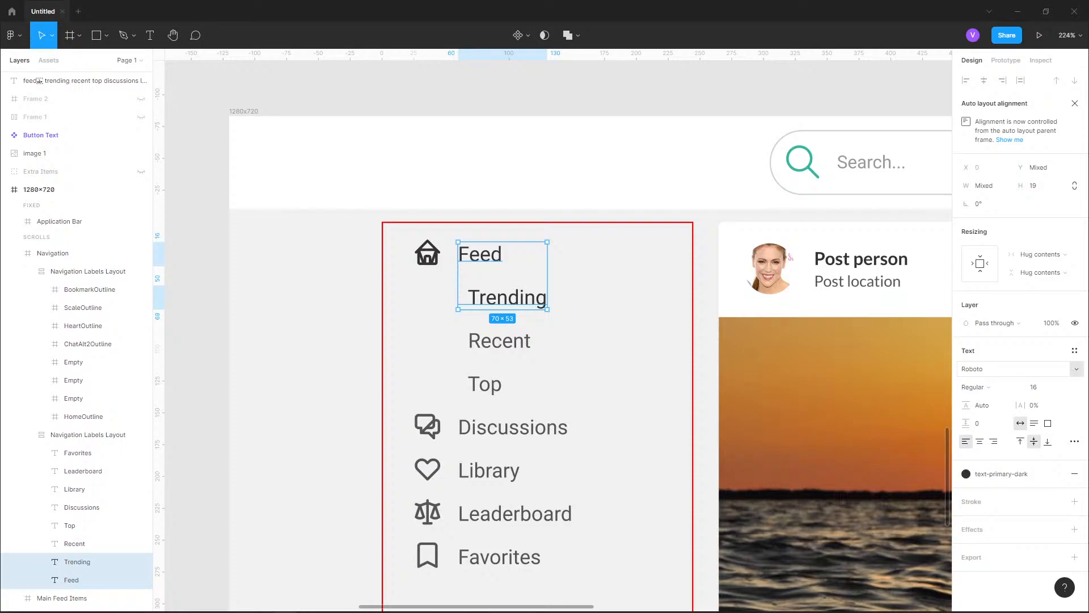
click(974, 387)
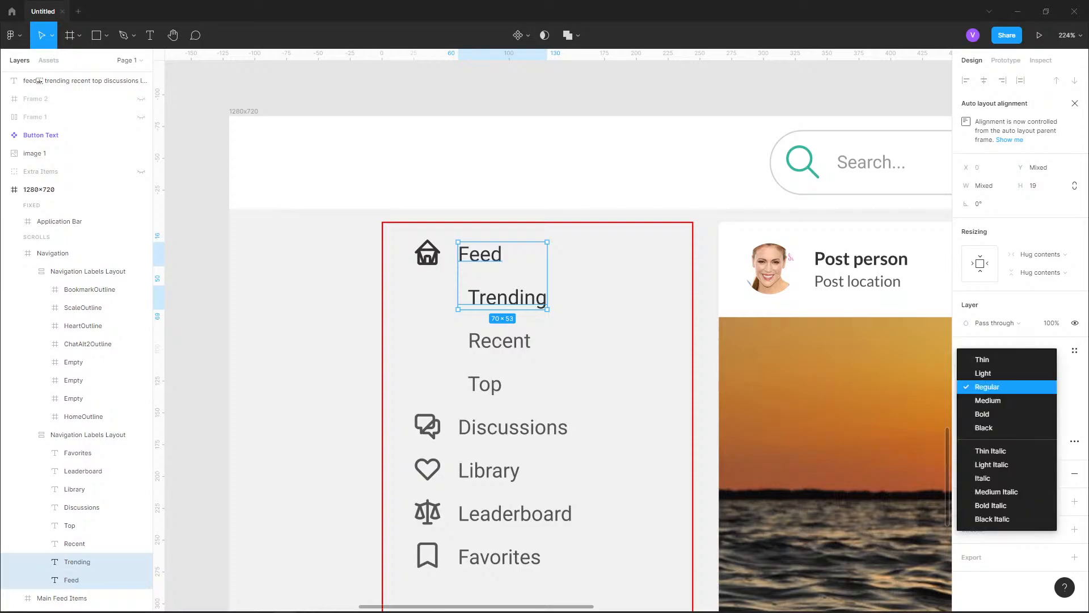
click(982, 414)
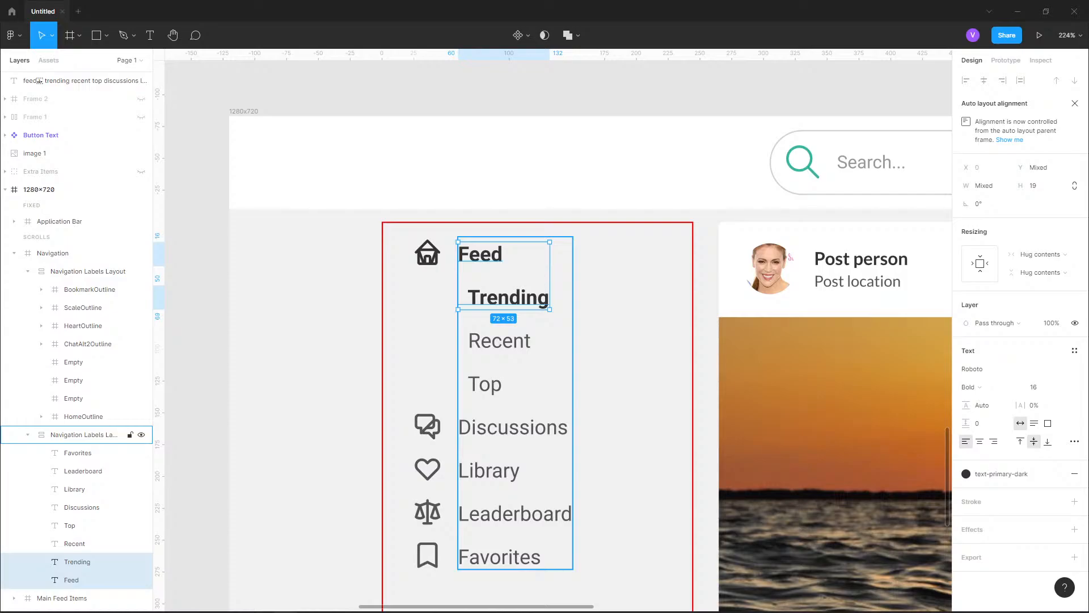
Change the font family of all the navigation labels, from Feed to Favorites, to Lato
click(78, 453)
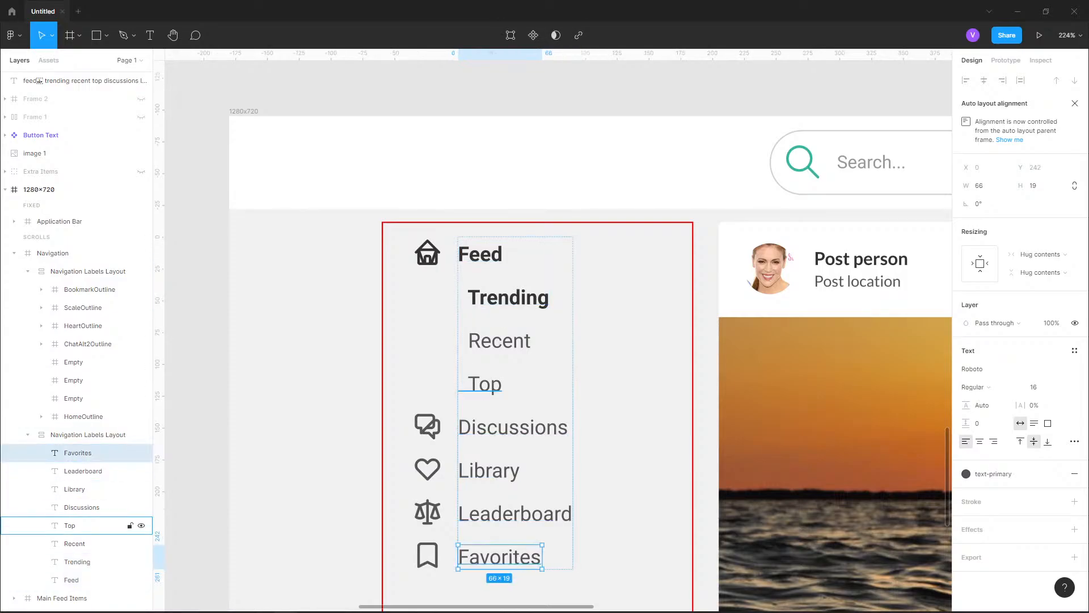
shift+click(71, 580)
click(988, 369)
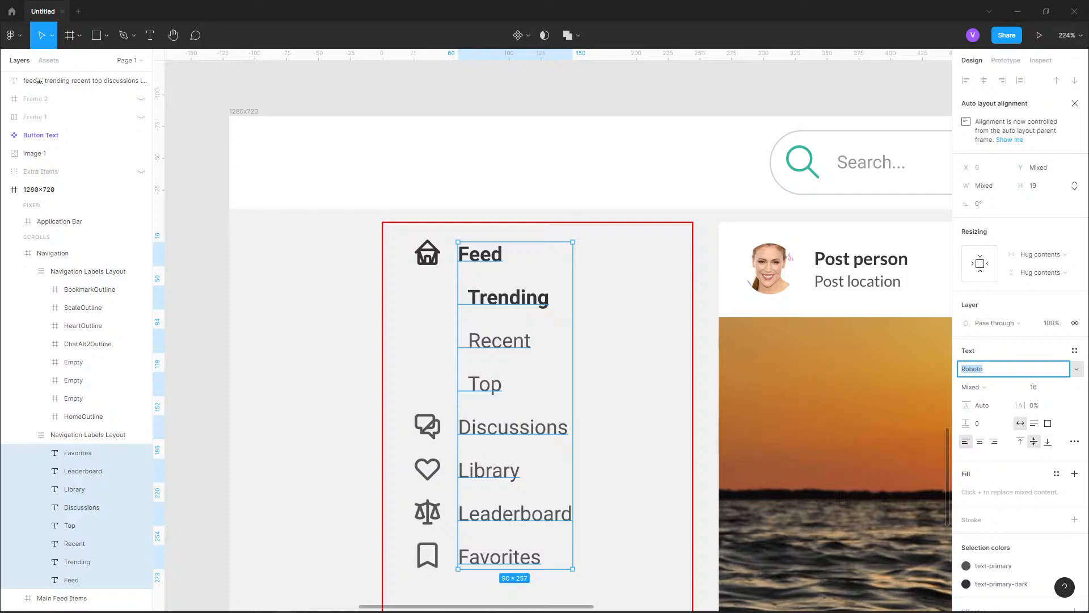
text(Lato)
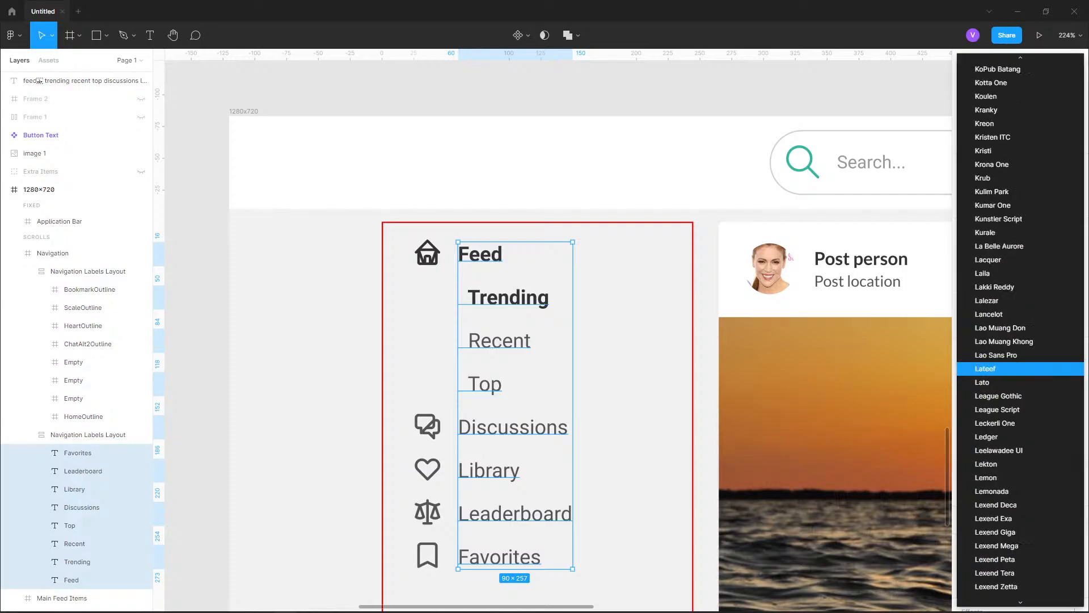
key(Return)
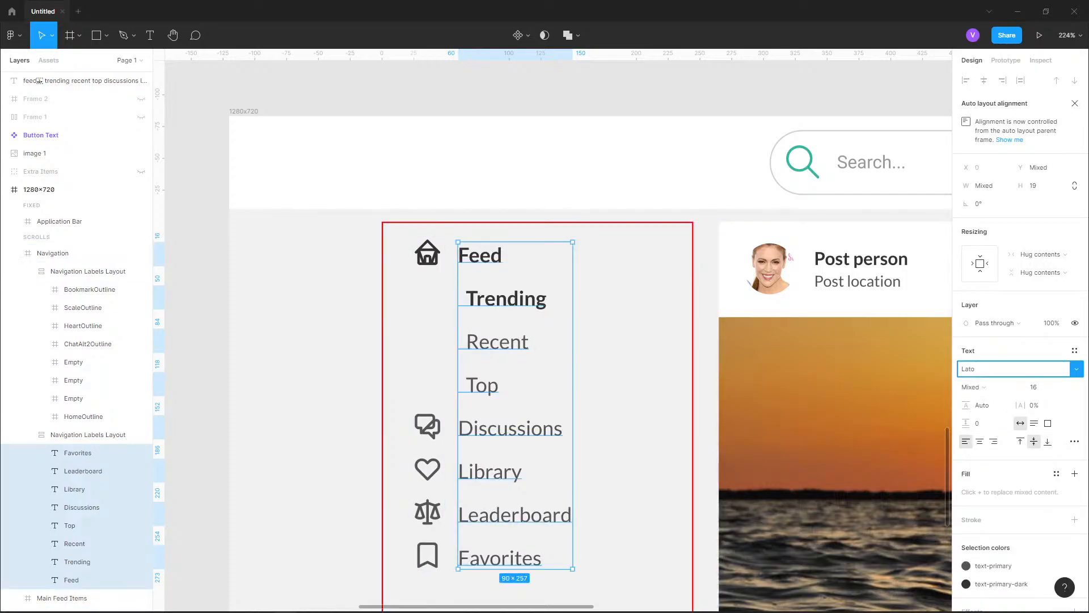
click(300, 374)
drag(300, 375, 250, 404)
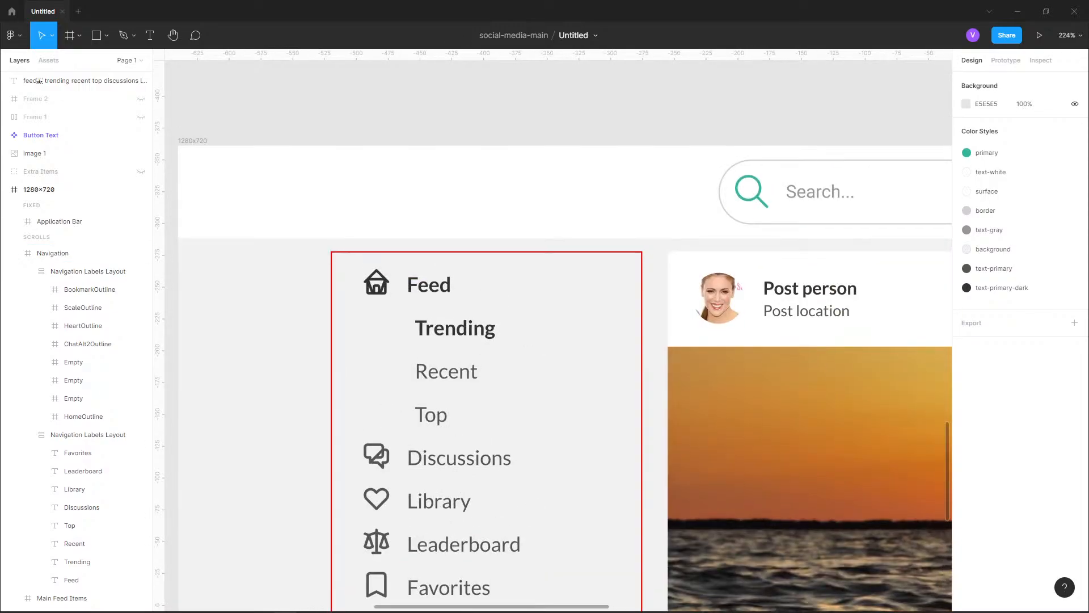
Examine how the Navigation frame is structured, checking the icon column, the text labels layout and the Feed row within them
click(28, 435)
click(27, 272)
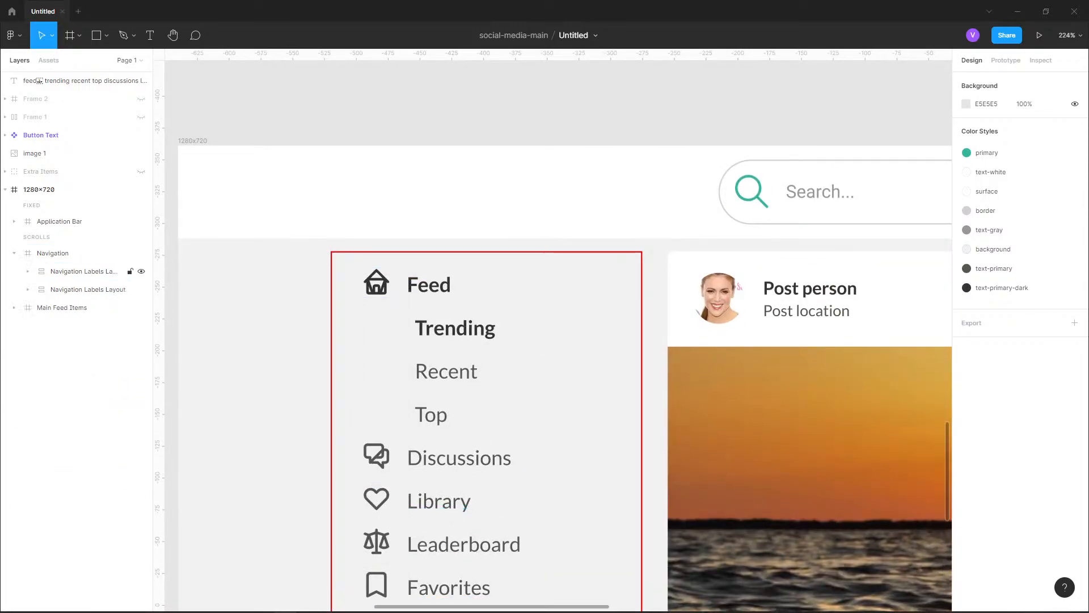
click(53, 253)
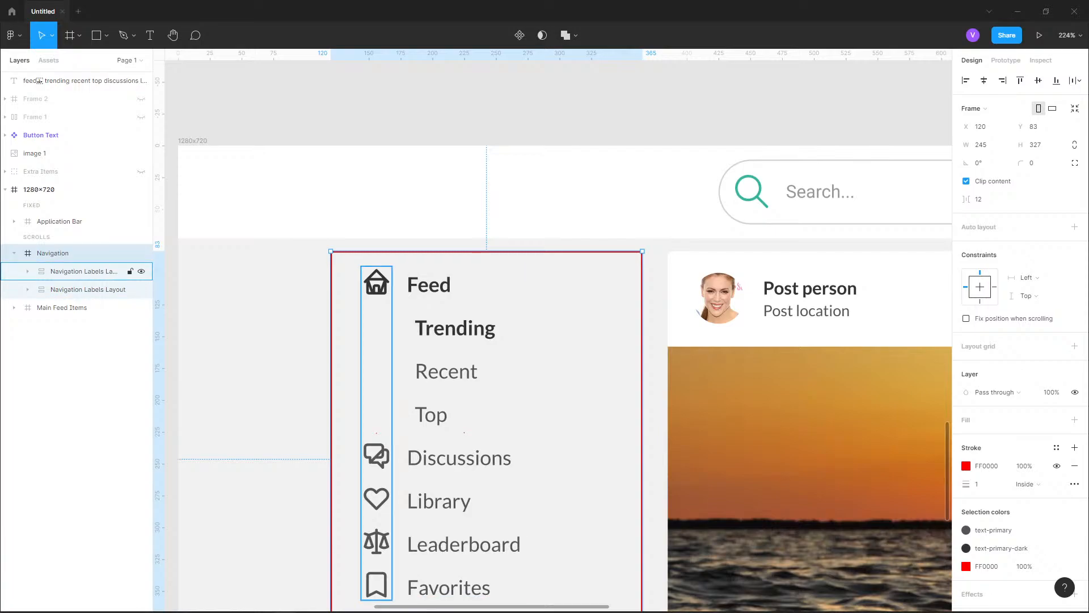
click(80, 272)
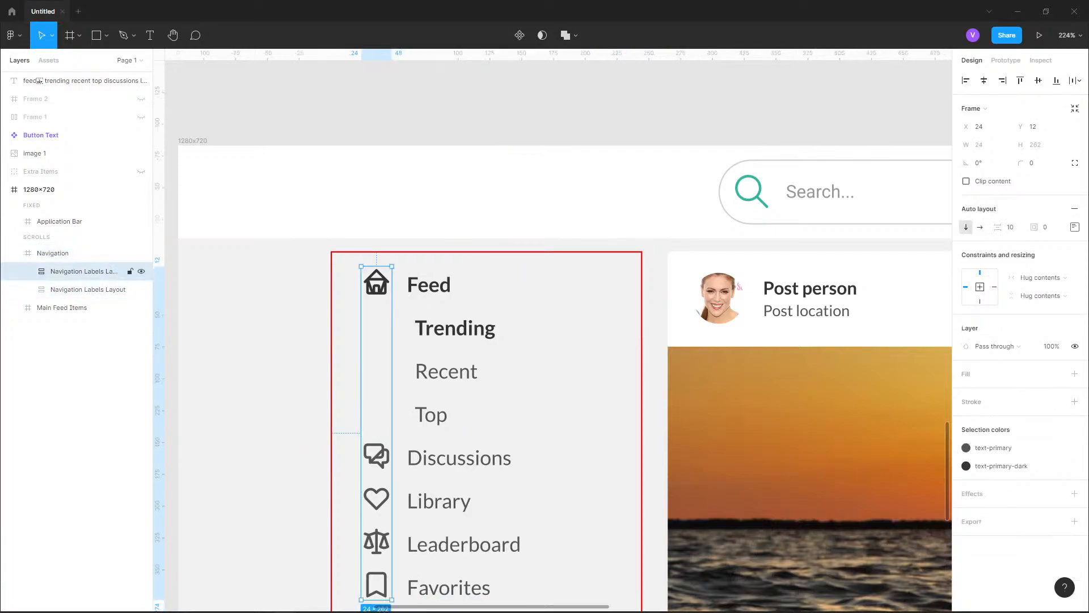
click(80, 289)
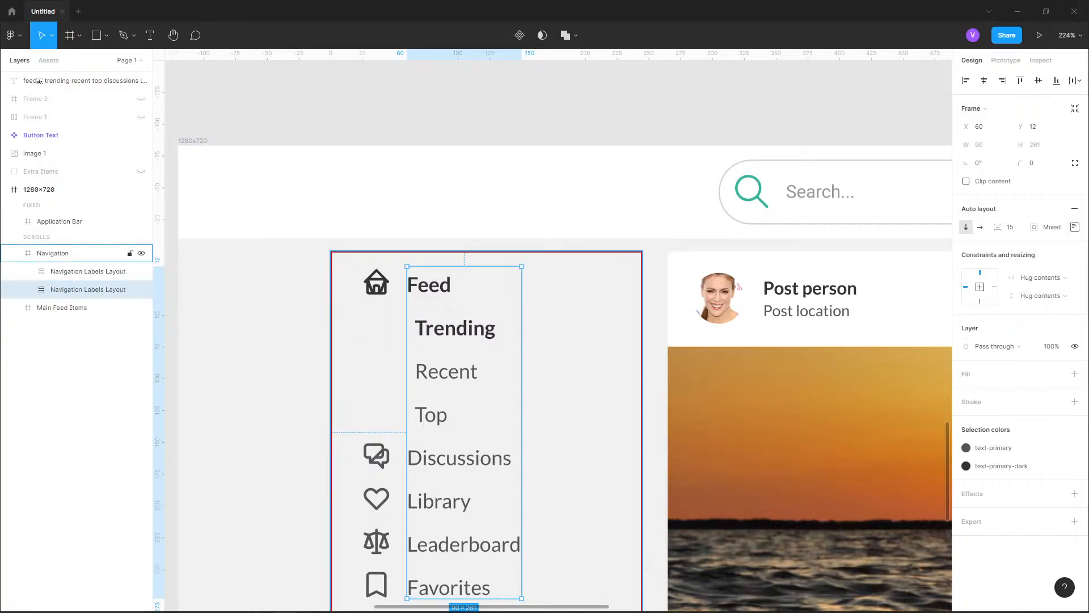
click(74, 253)
click(79, 290)
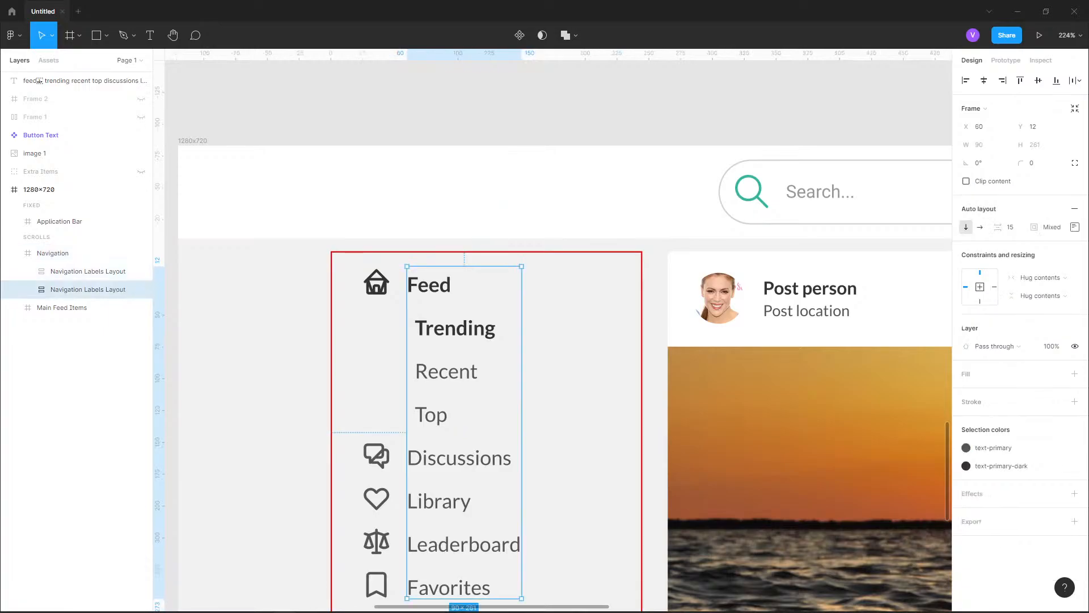
click(79, 272)
double_click(376, 283)
double_click(429, 285)
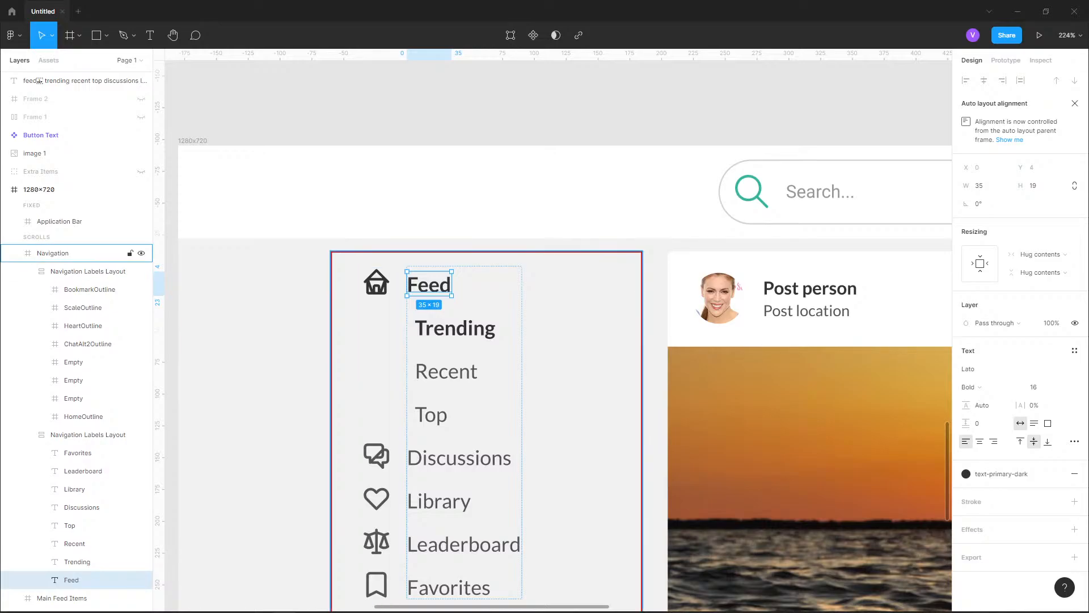
click(87, 272)
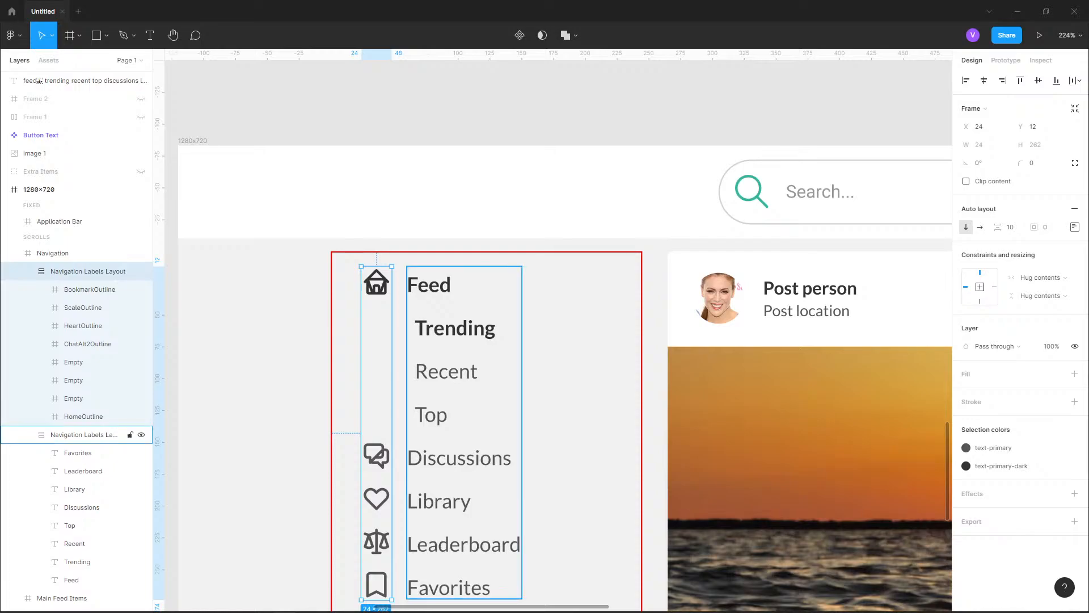
click(84, 434)
click(28, 271)
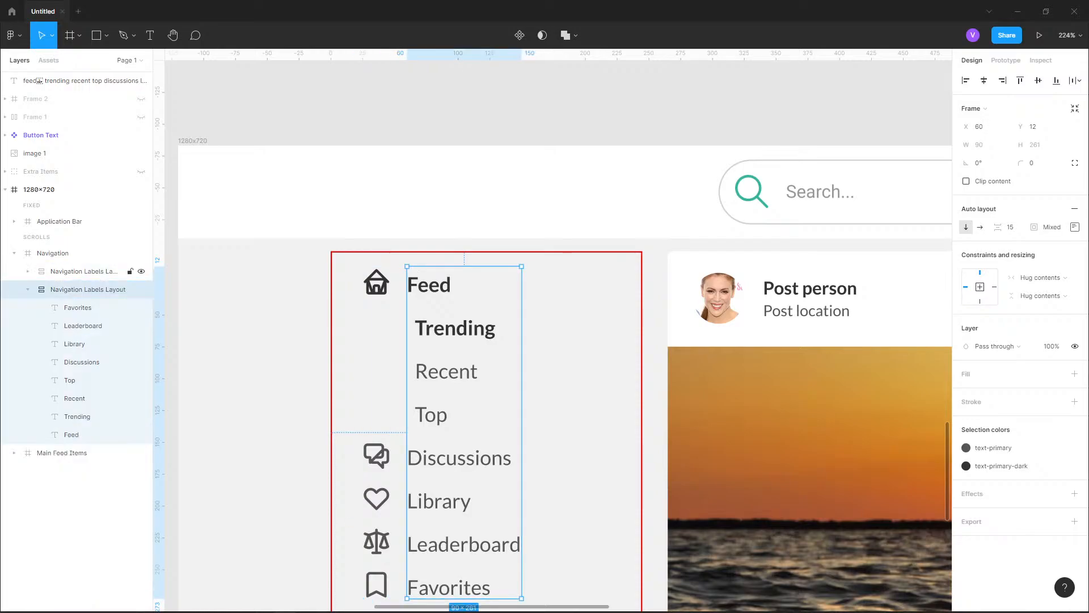
click(28, 290)
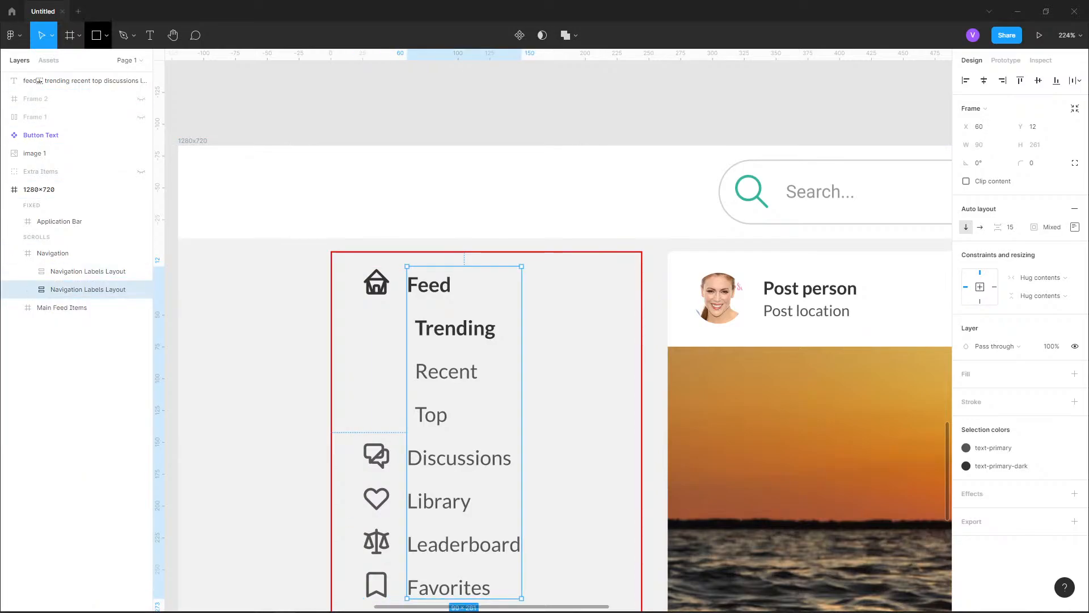
Draw a rectangle about 245 by 43 across the Feed row, starting at the Navigation frame's upper-left corner
click(98, 35)
mouse_move(334, 259)
mouse_down()
mouse_move(627, 314)
mouse_move(642, 305)
mouse_up()
drag(335, 259, 331, 250)
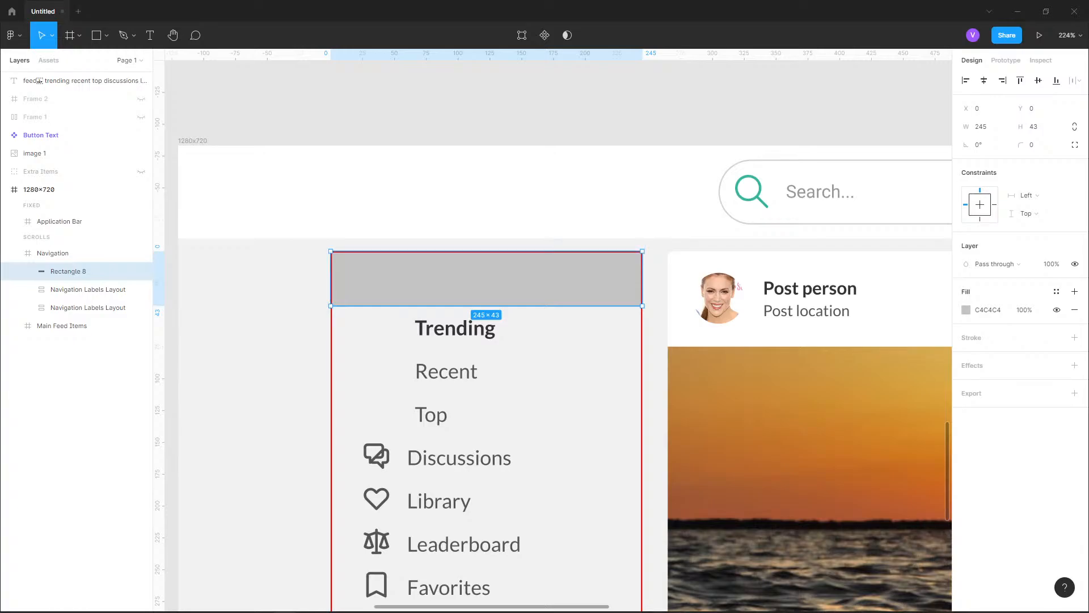
Reorder the new rectangle's layer beneath both Navigation Labels Layout layers so it sits behind the Feed icon and label
drag(68, 272, 85, 307)
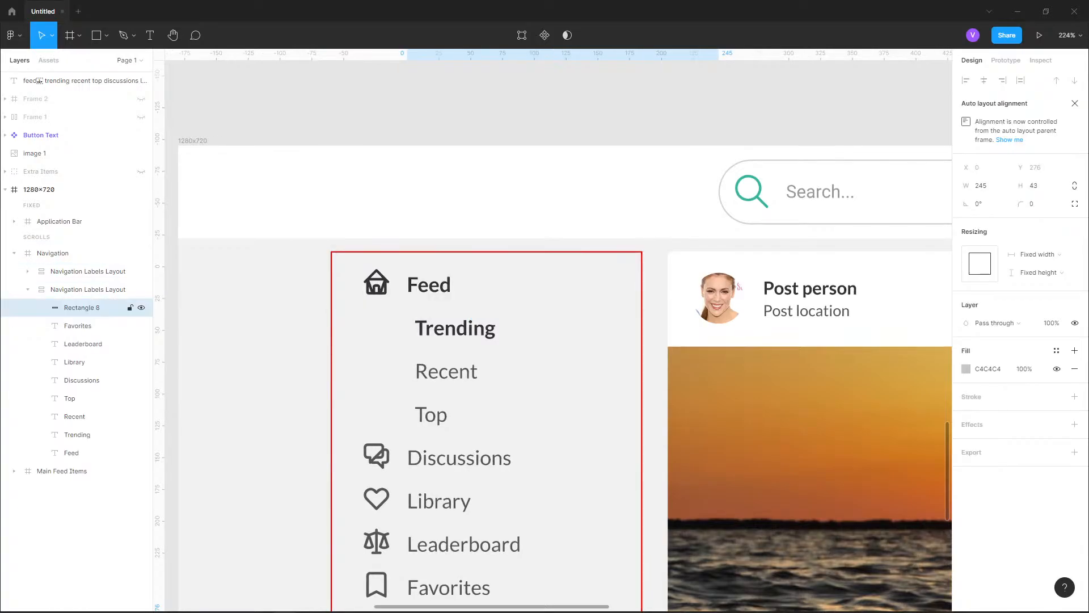
key(ctrl+z)
click(85, 307)
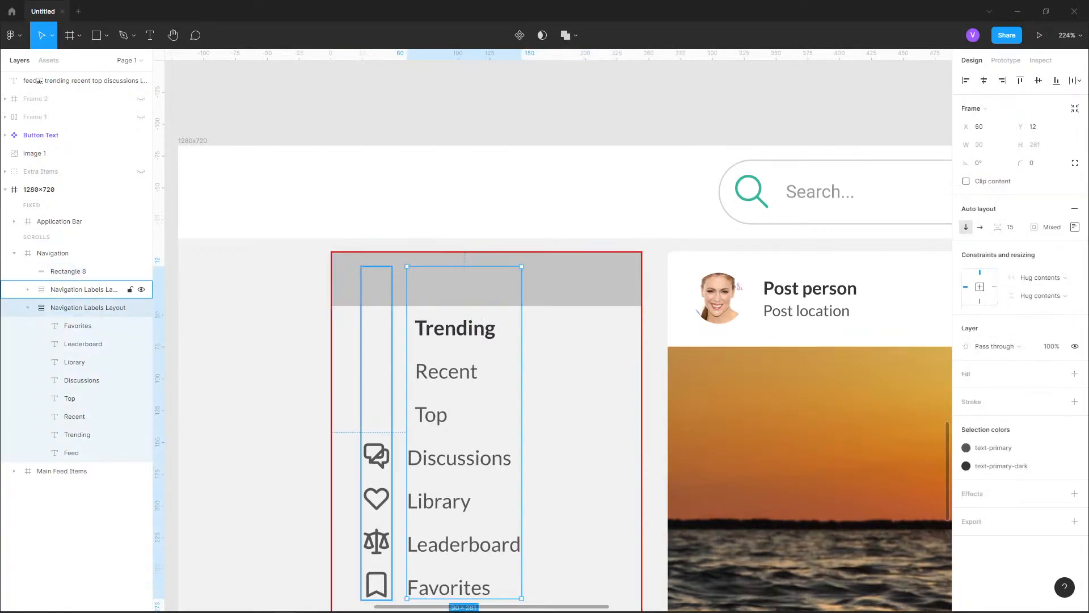
click(28, 308)
drag(68, 271, 74, 315)
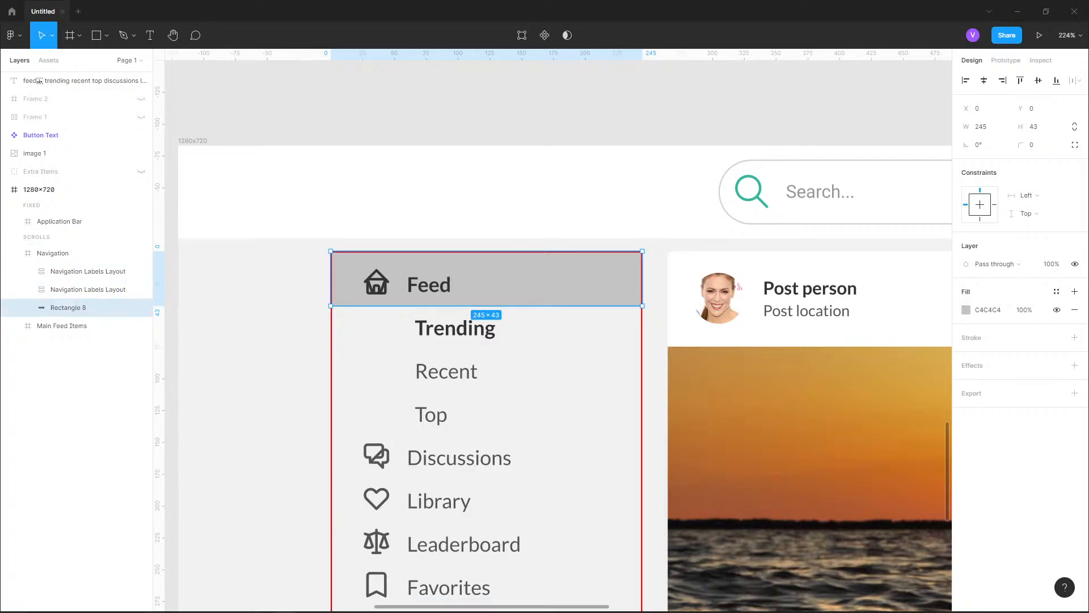
Resize the Feed row rectangle to a height of 40 and place it at Y 5 in the Navigation frame
scroll(397, 299, up, 4)
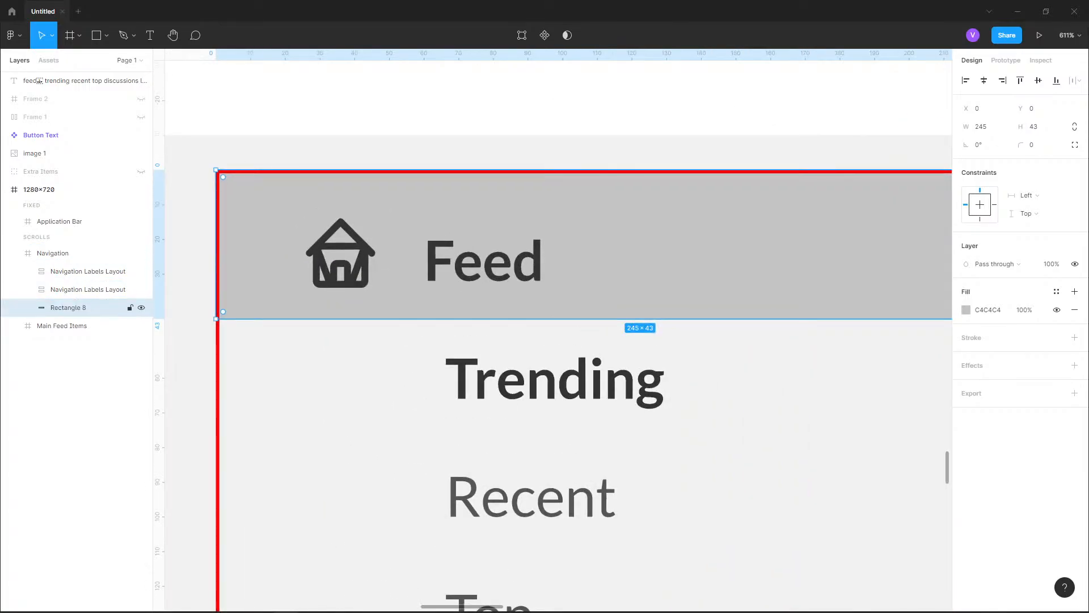
drag(397, 318, 397, 326)
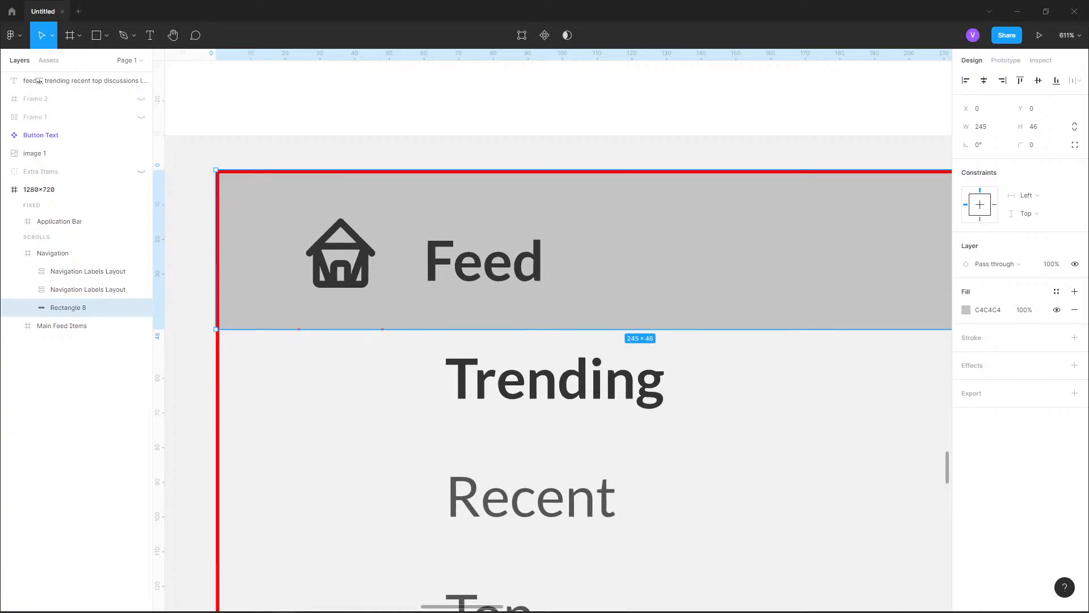
scroll(253, 333, down, 3)
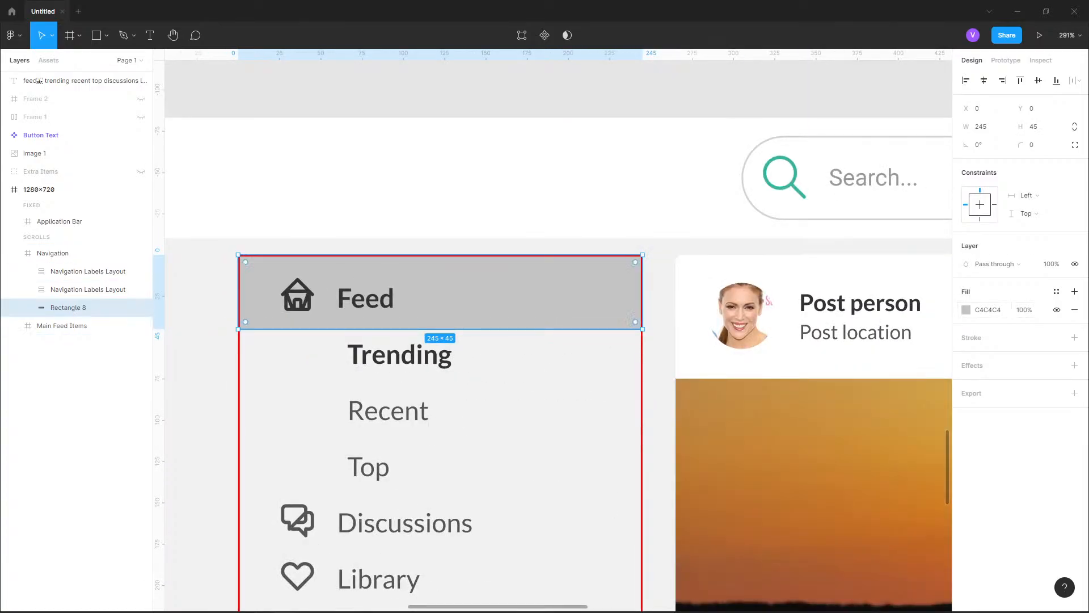
scroll(412, 397, down, 2)
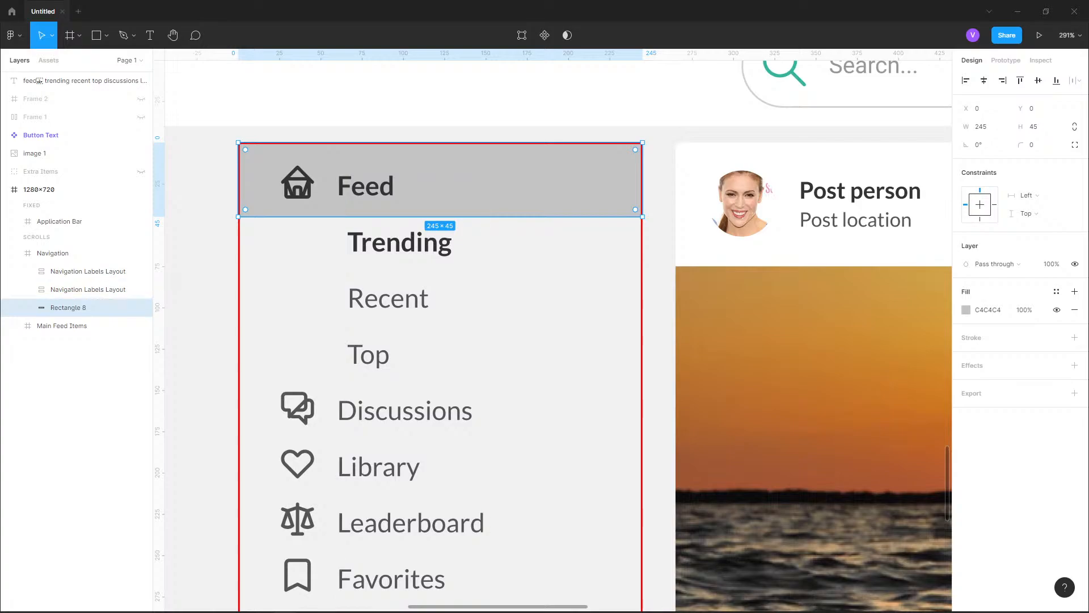
drag(412, 142, 412, 149)
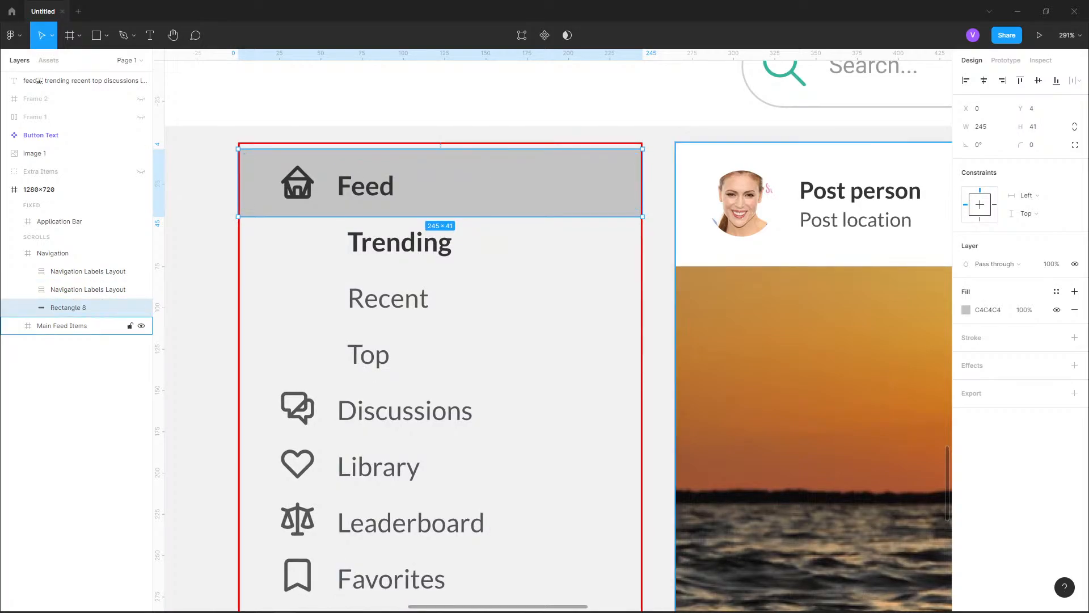
click(1034, 126)
text(40)
key(Return)
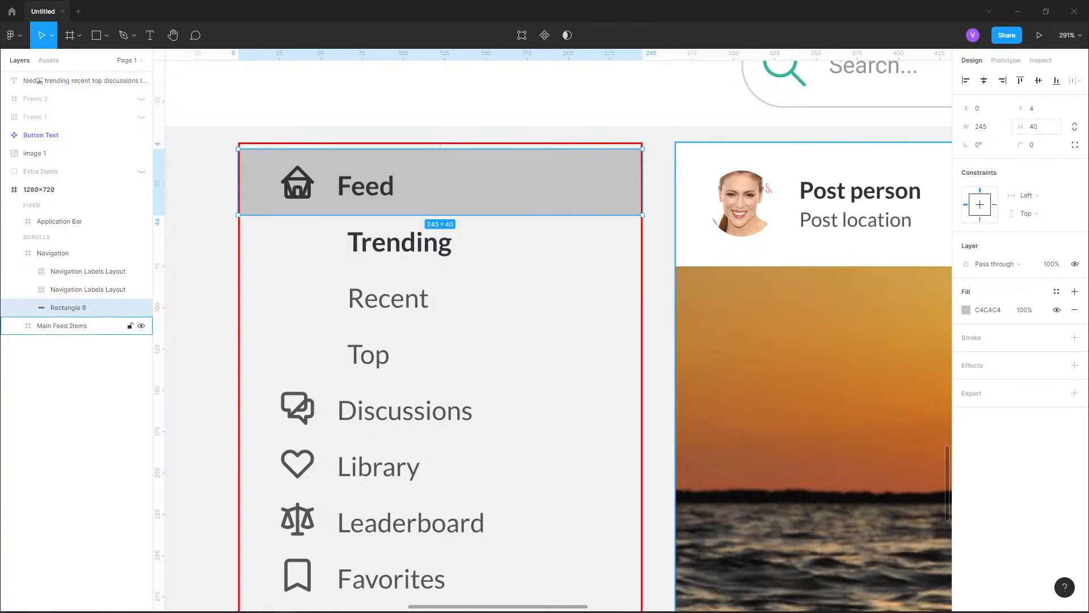
key(Down)
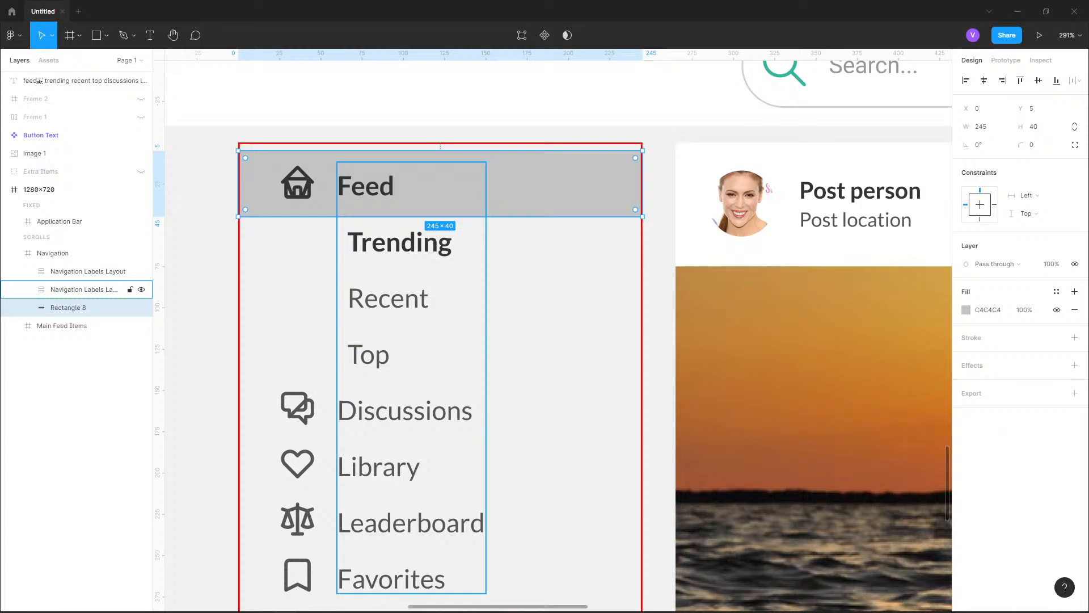
Apply the border color style to the Feed rectangle and save its fill as a new color style named selected-item
click(1056, 291)
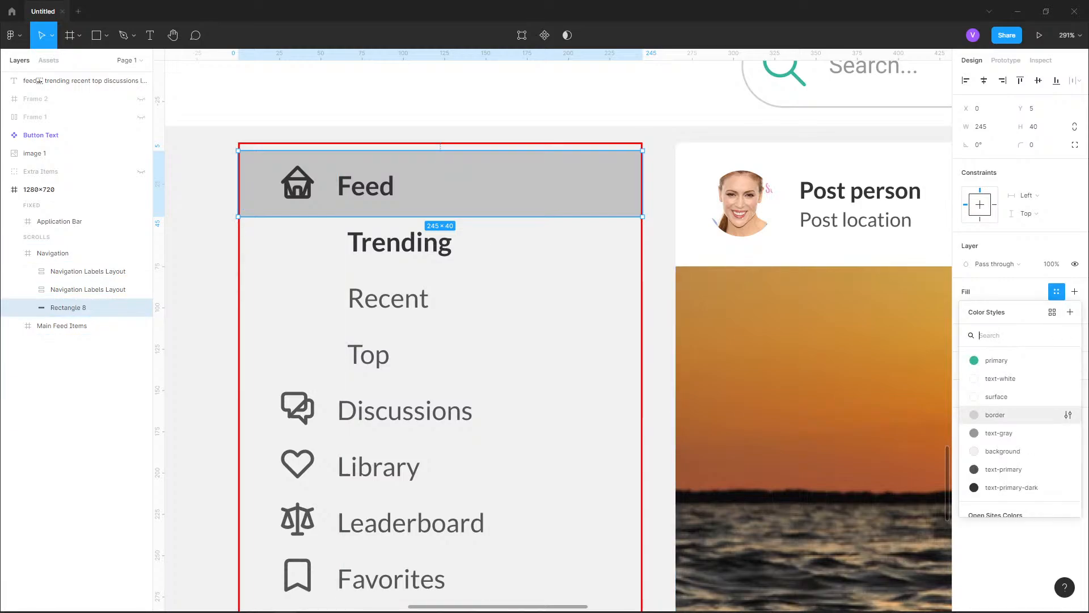
click(996, 415)
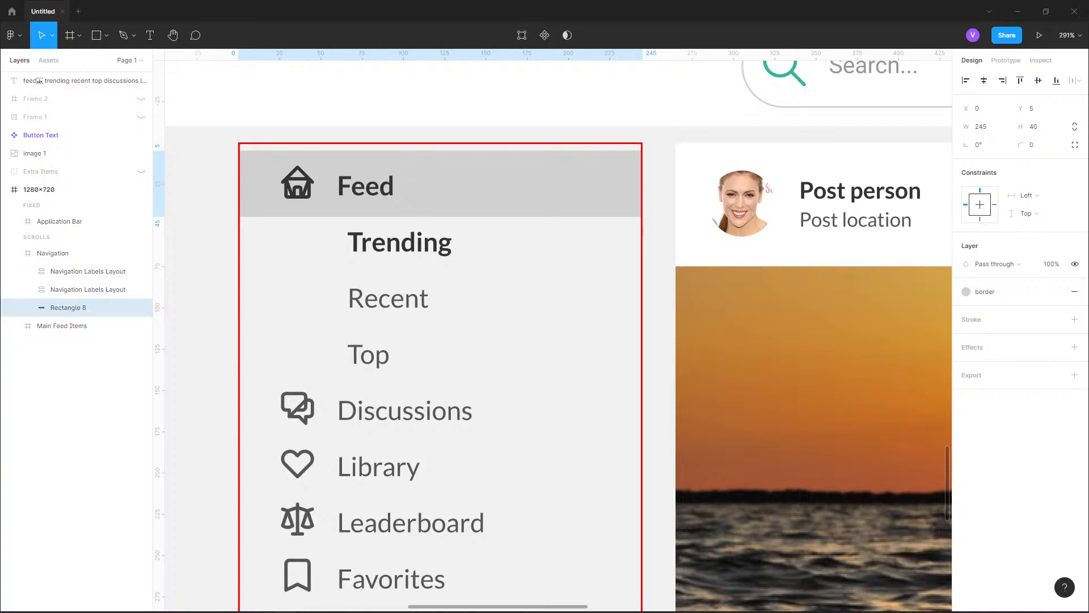
click(990, 292)
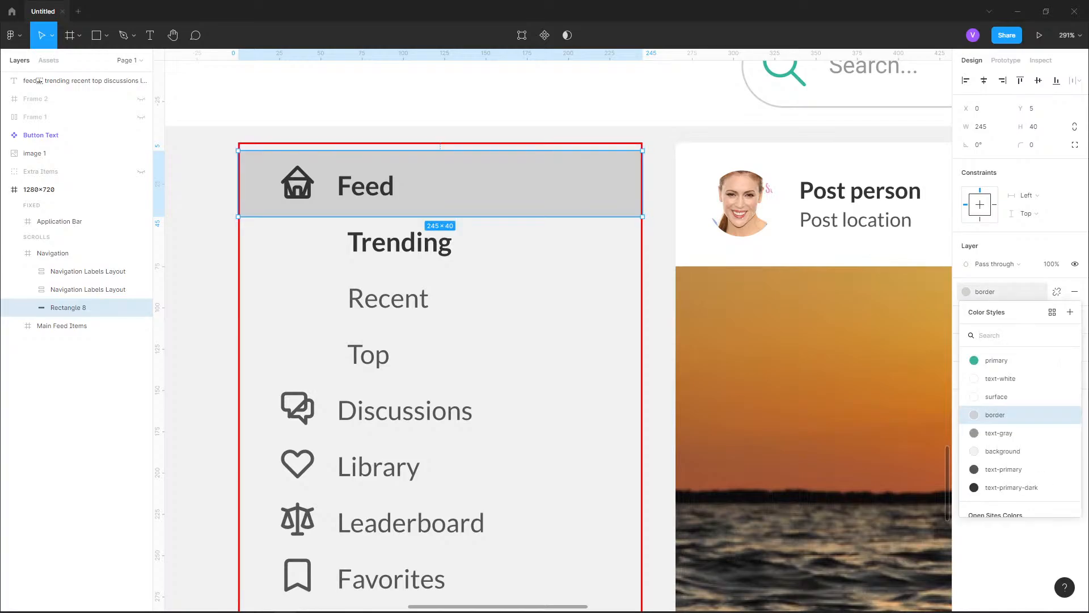
click(1070, 312)
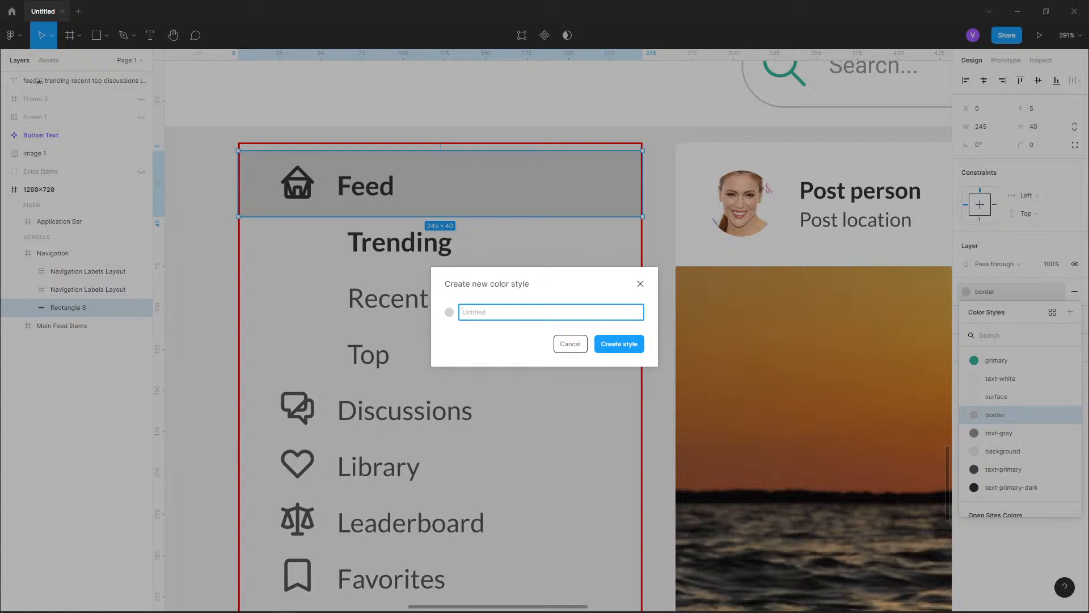
text(Selected Page)
key(ctrl+a)
key(BackSpace)
text(selected-item)
key(Return)
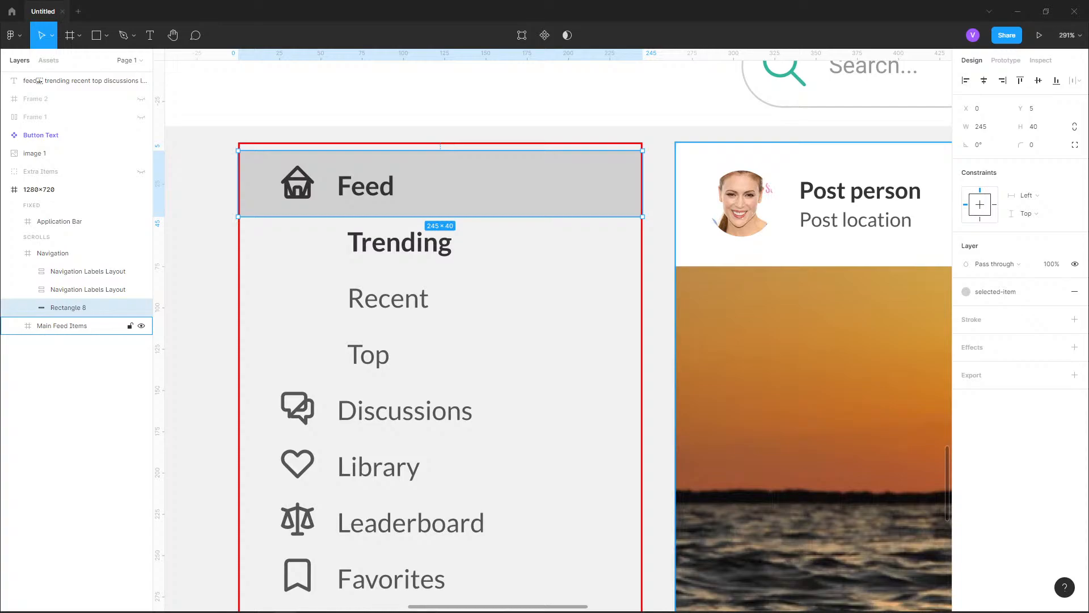
Edit the selected-item color style to E3E3E3, then try darker and lighter greys, settling on E5E5E5
click(996, 291)
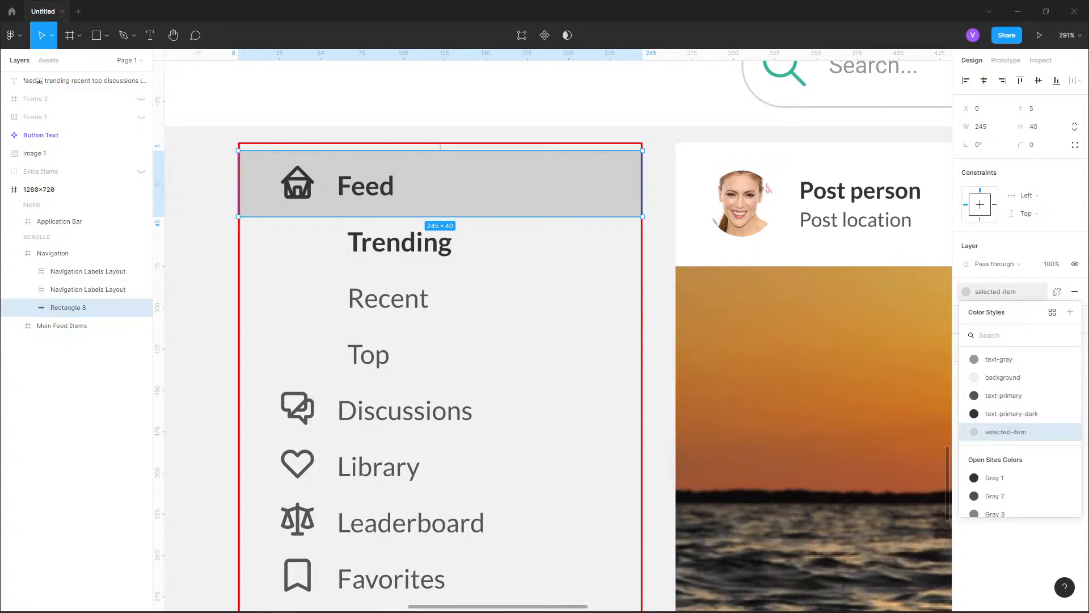
click(1069, 432)
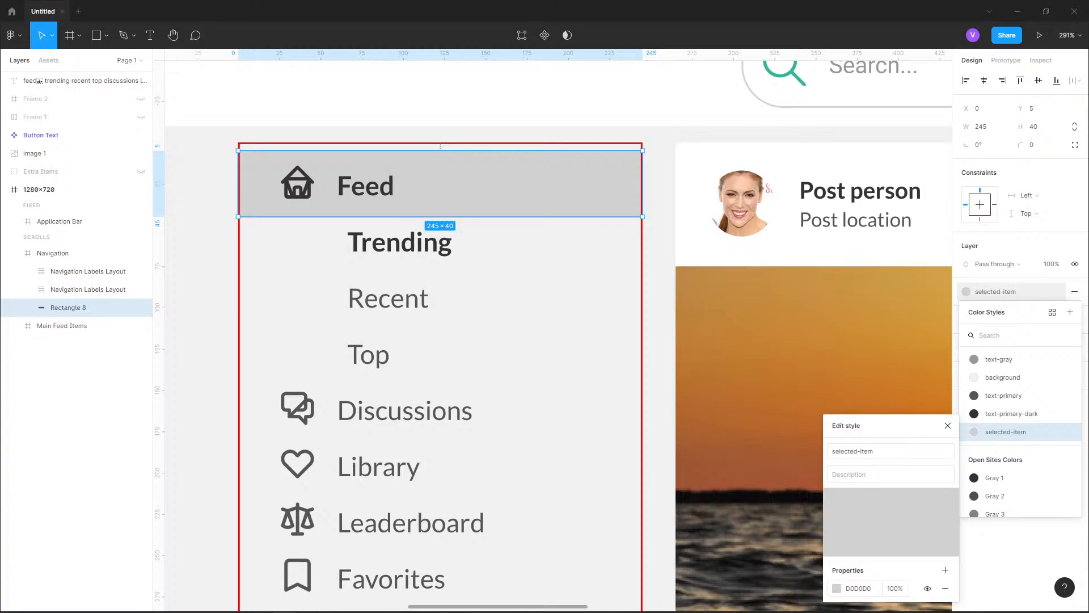
click(837, 588)
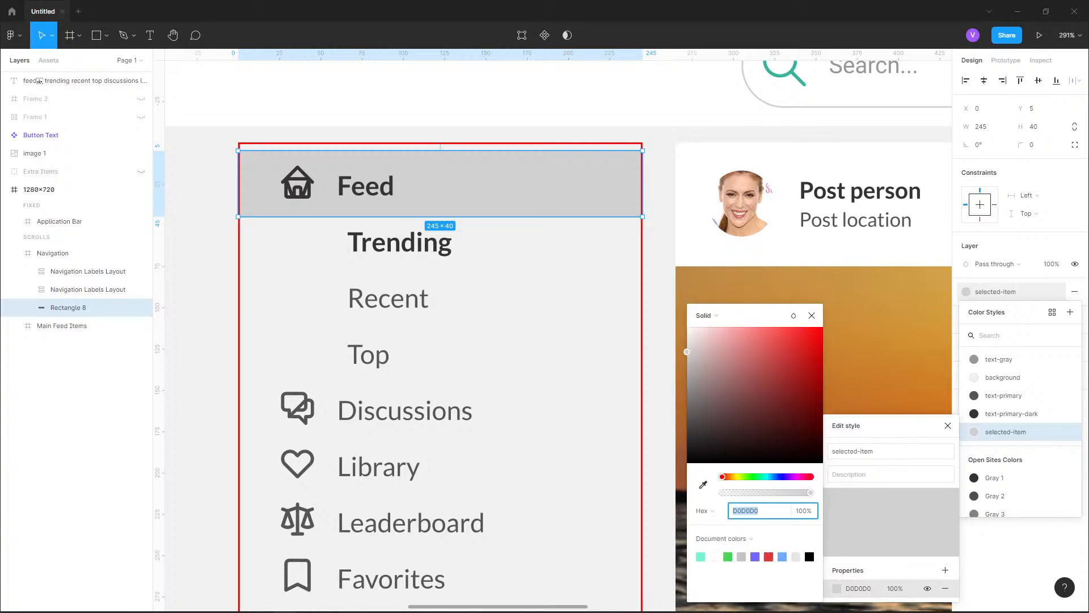
text(E3E3E3)
key(Return)
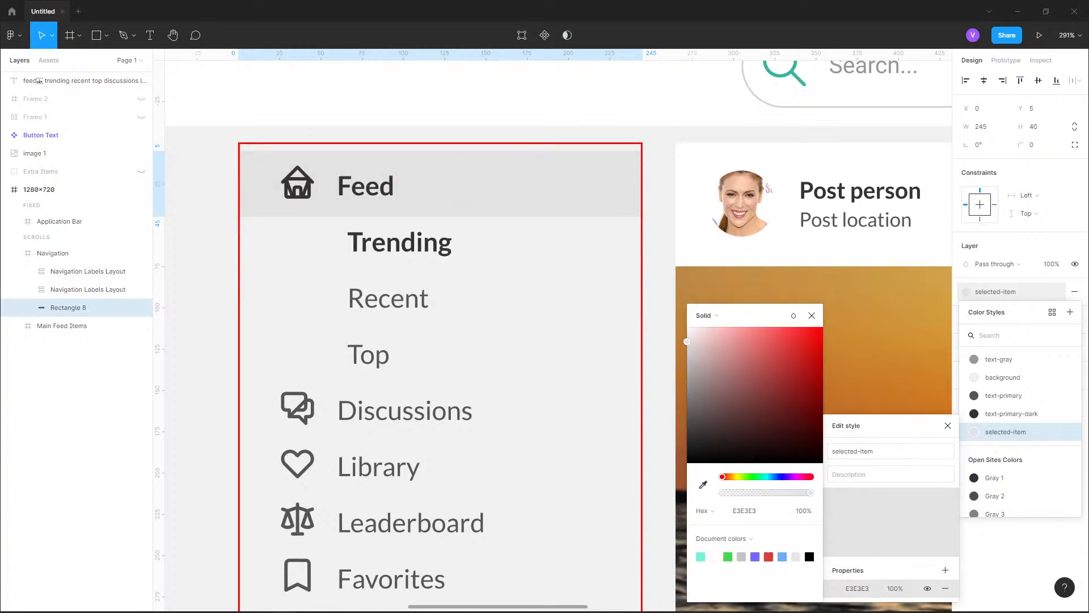
click(687, 343)
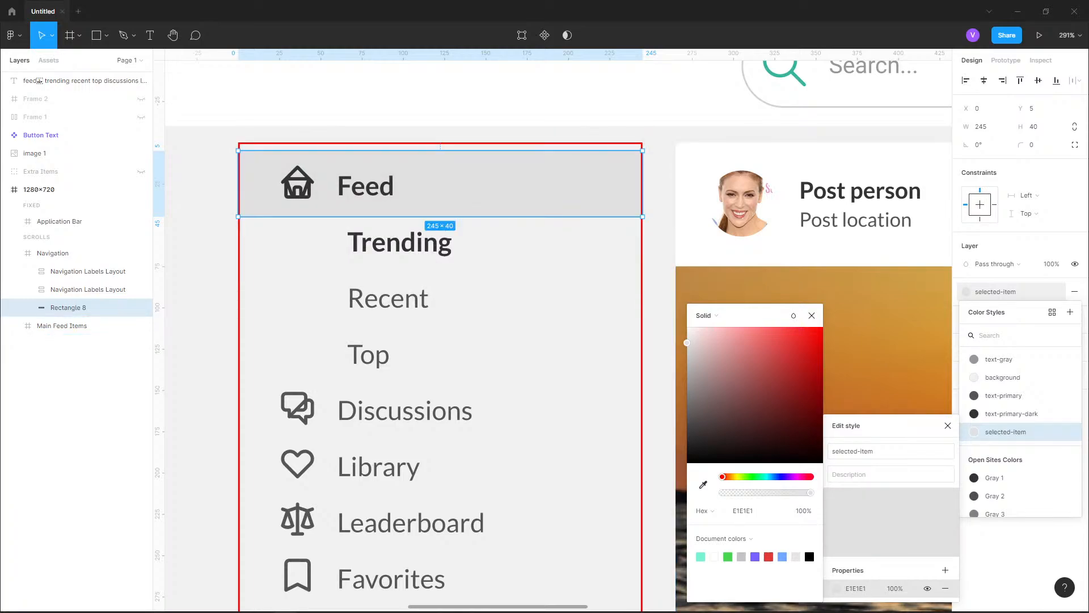
click(687, 350)
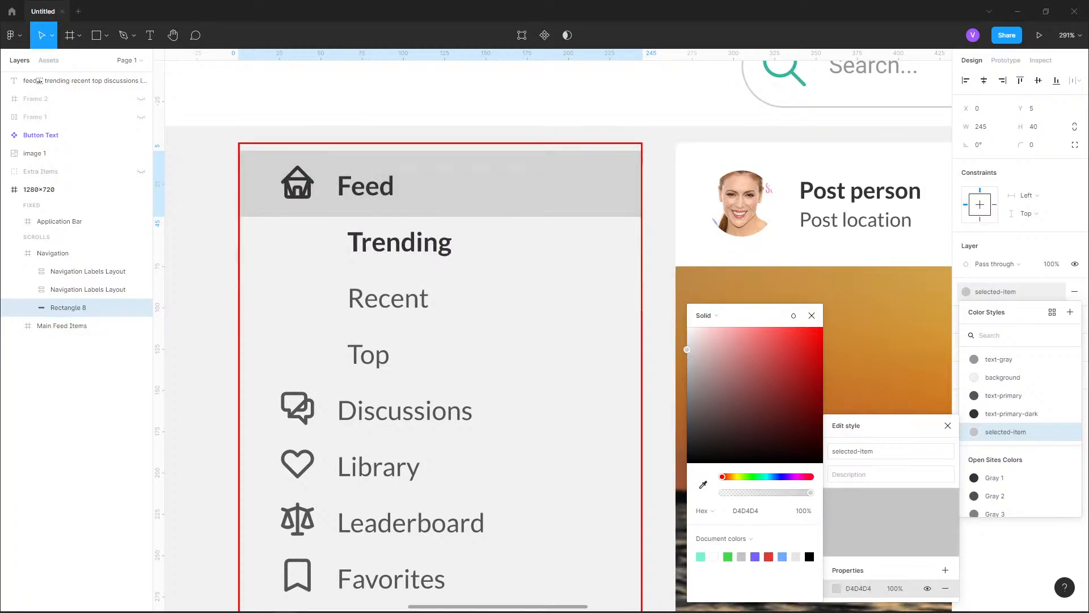
click(687, 340)
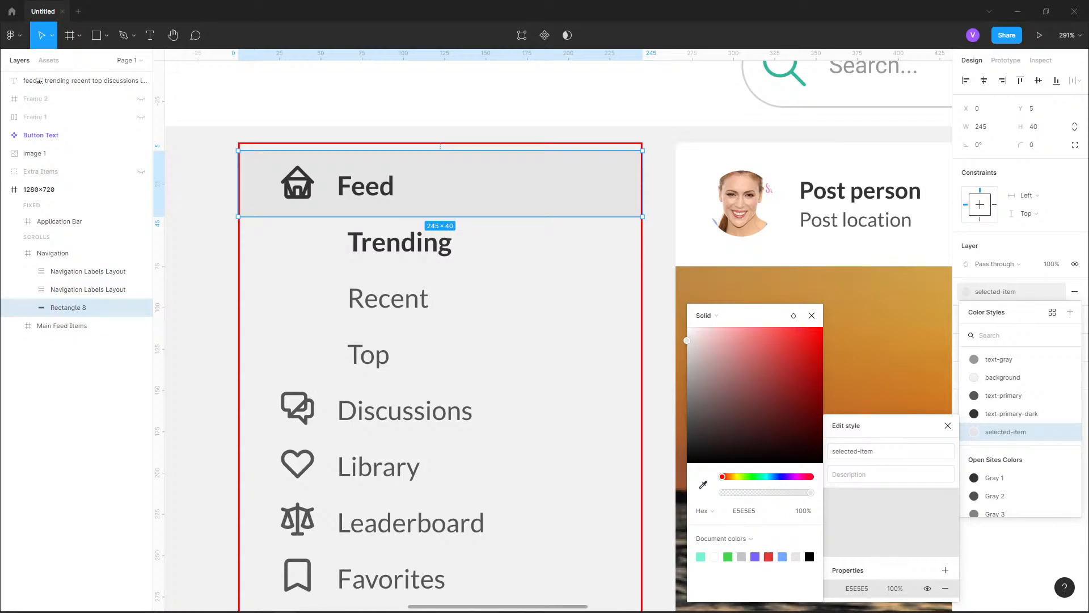
Sample the Sign Up button's green, 36B598, as the color of the selected-item style
scroll(352, 372, down, 5)
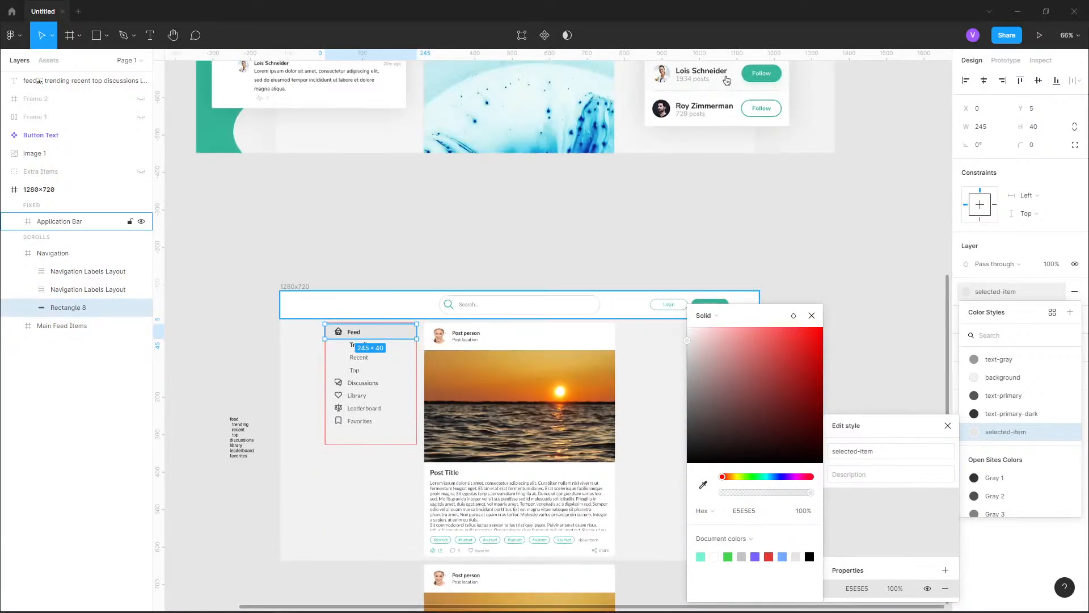
scroll(458, 172, down, 2)
scroll(625, 261, up, 8)
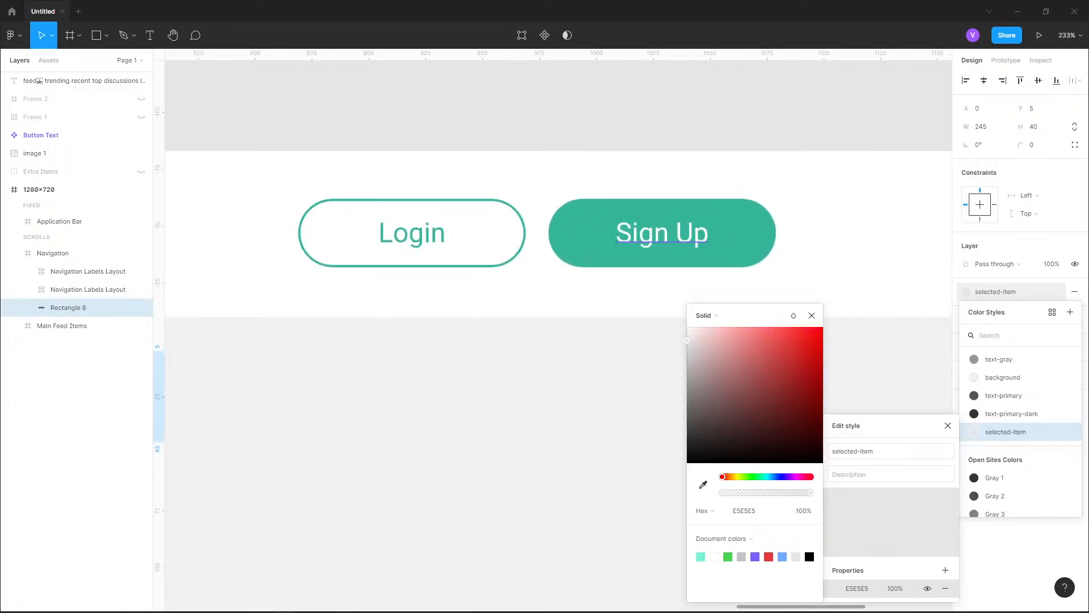
key(i)
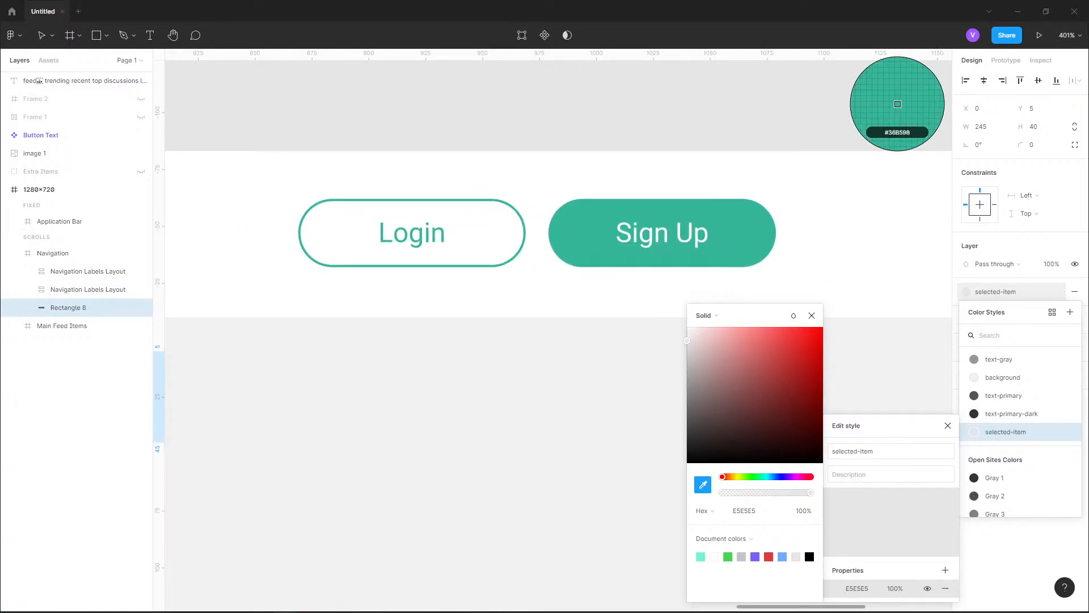
click(897, 104)
scroll(559, 330, down, 5)
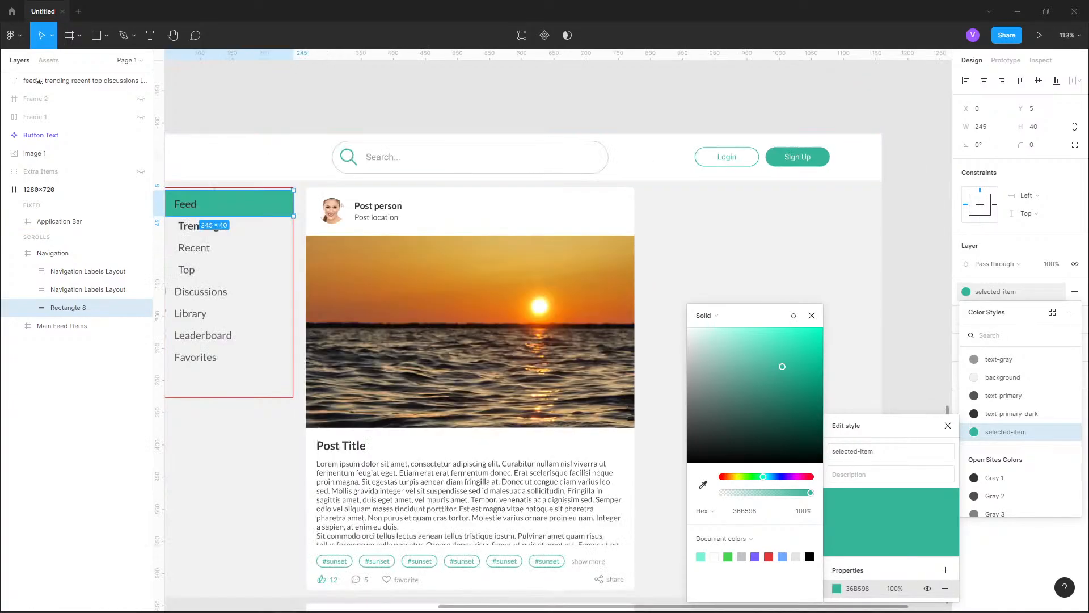
Desaturate the selected-item style's color to the neutral grey C7C7C7
scroll(186, 200, up, 2)
scroll(680, 247, down, 2)
scroll(418, 221, up, 4)
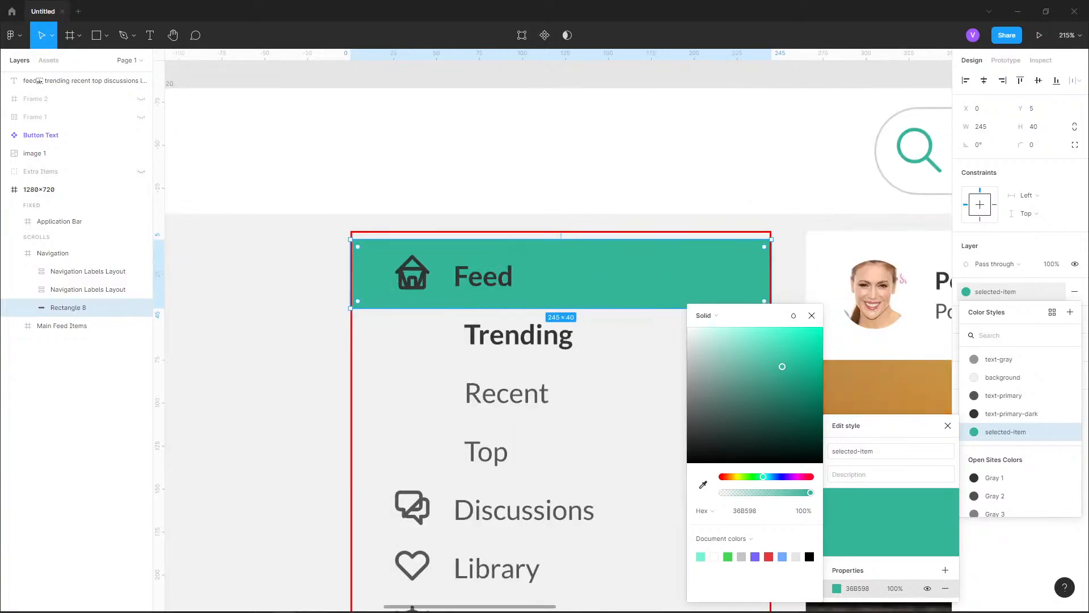
scroll(552, 264, up, 4)
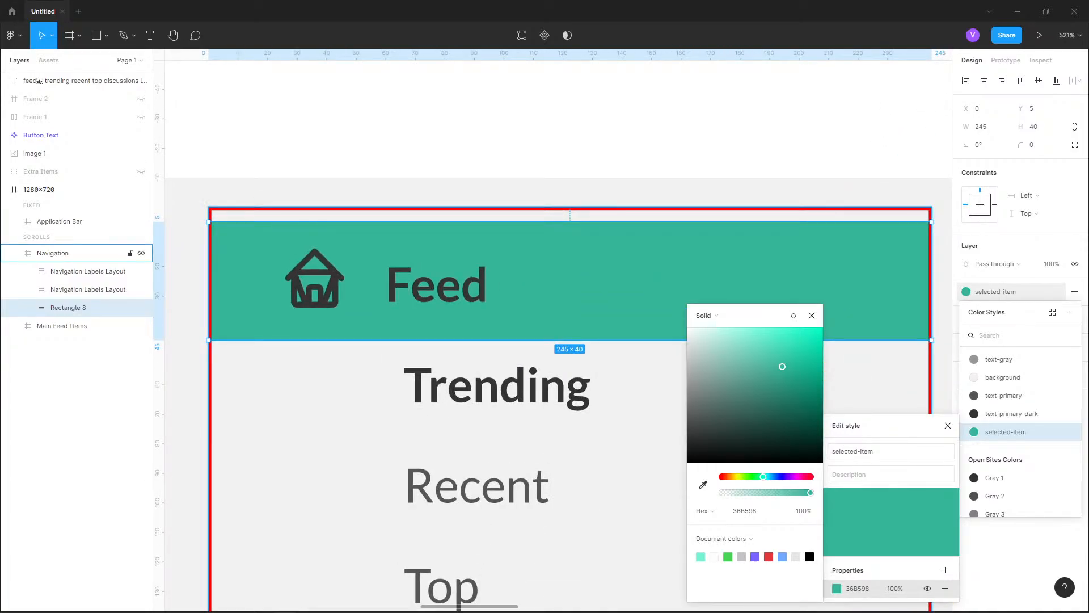
drag(783, 366, 700, 366)
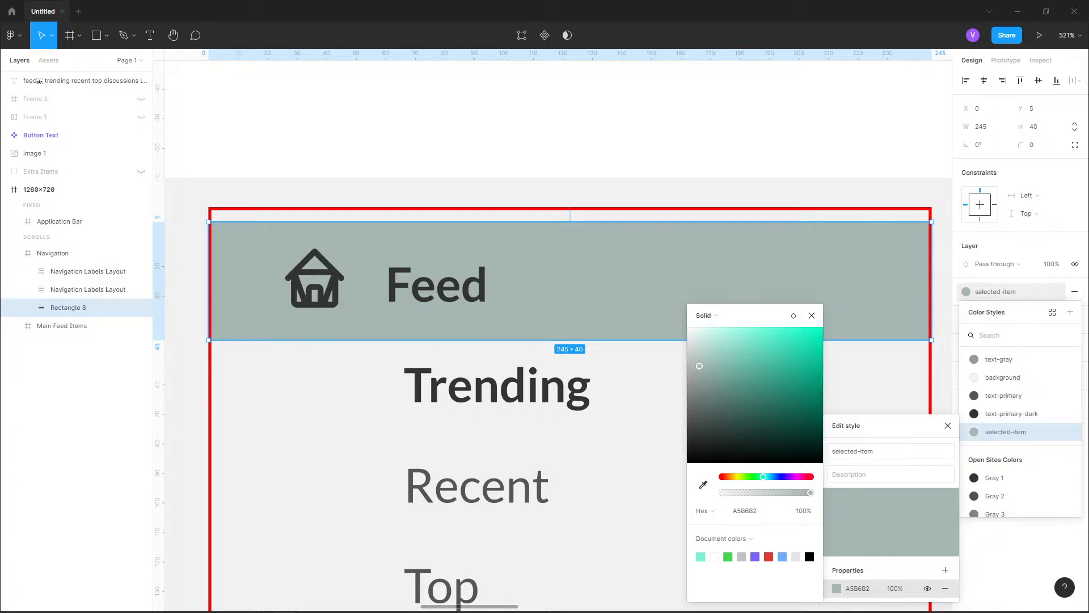
drag(700, 366, 687, 356)
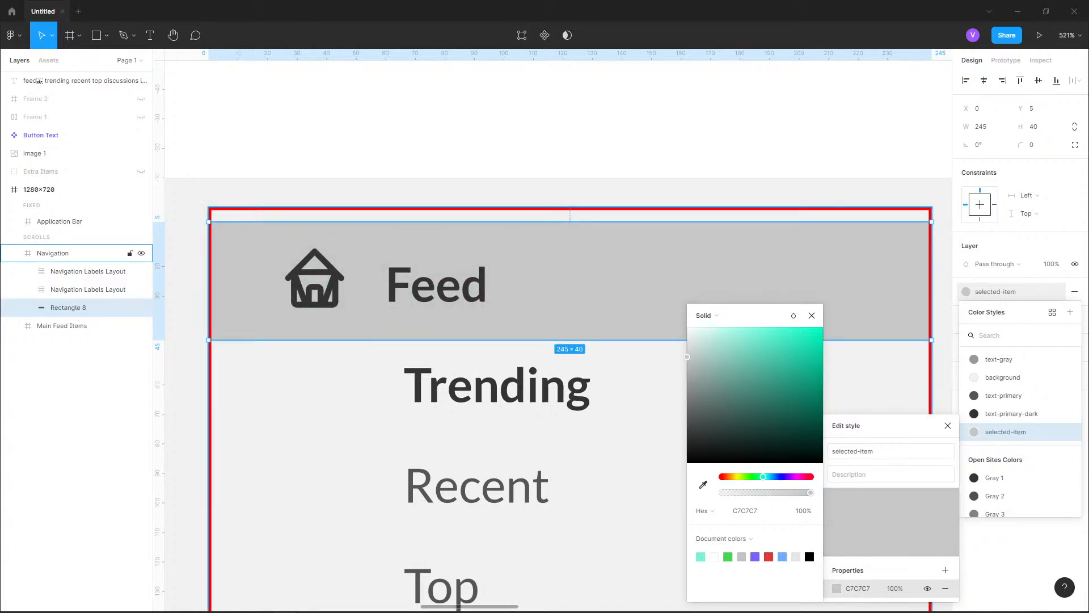
Try a Diamond gradient on the selected-item style, then make it Linear and turn it horizontal, fading out towards the Feed row's right side
click(703, 316)
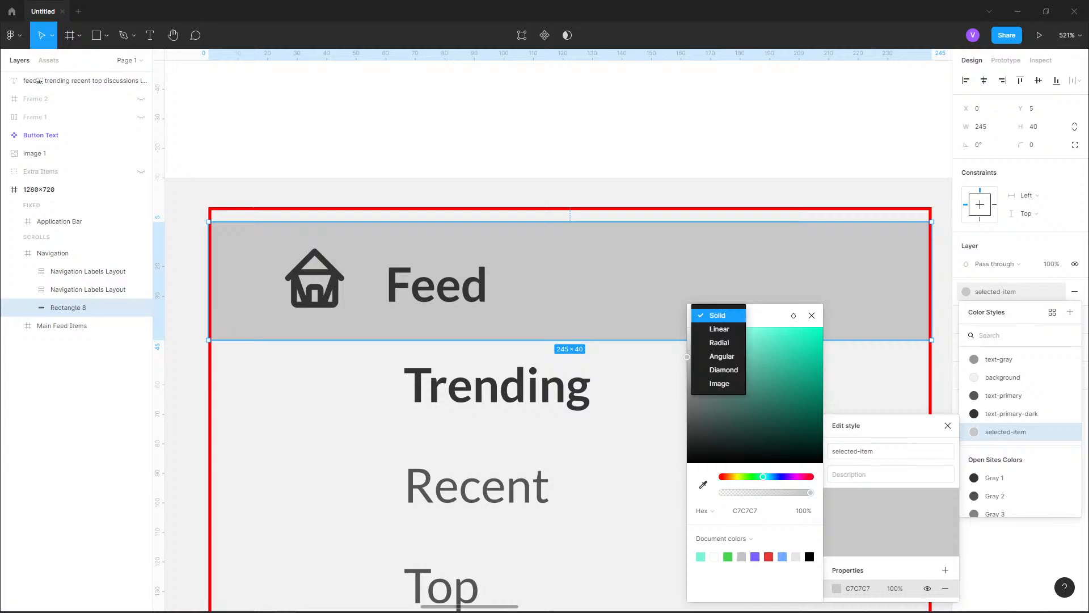
click(724, 369)
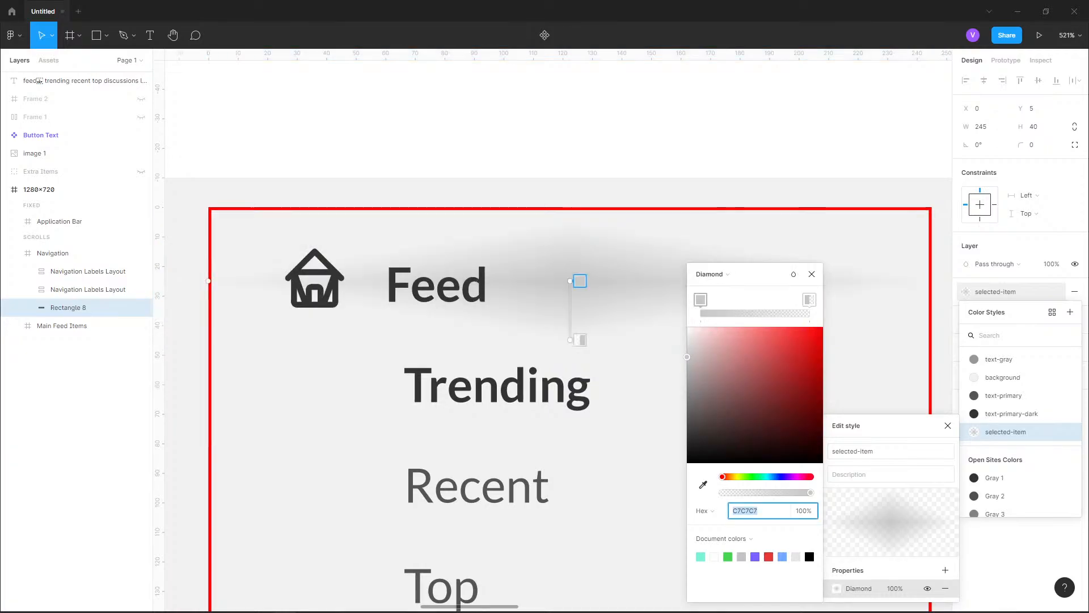
click(709, 274)
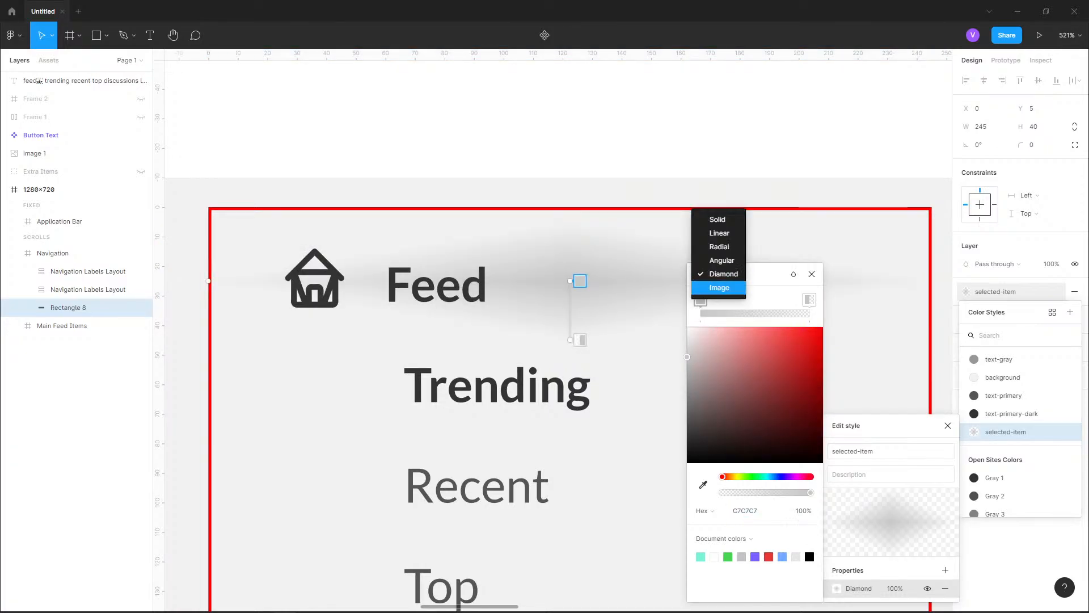
click(720, 233)
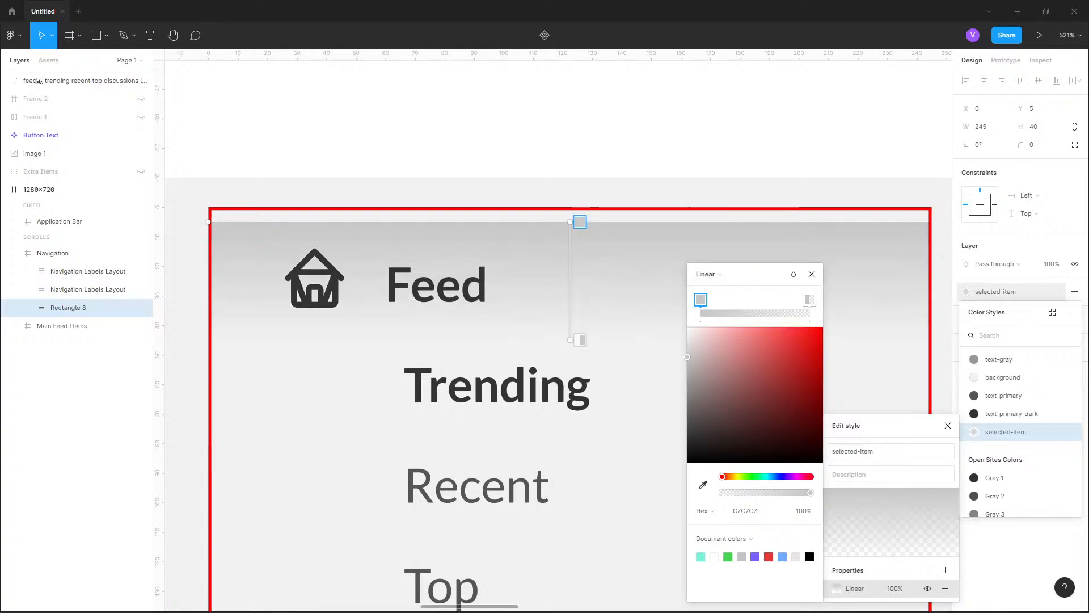
click(720, 274)
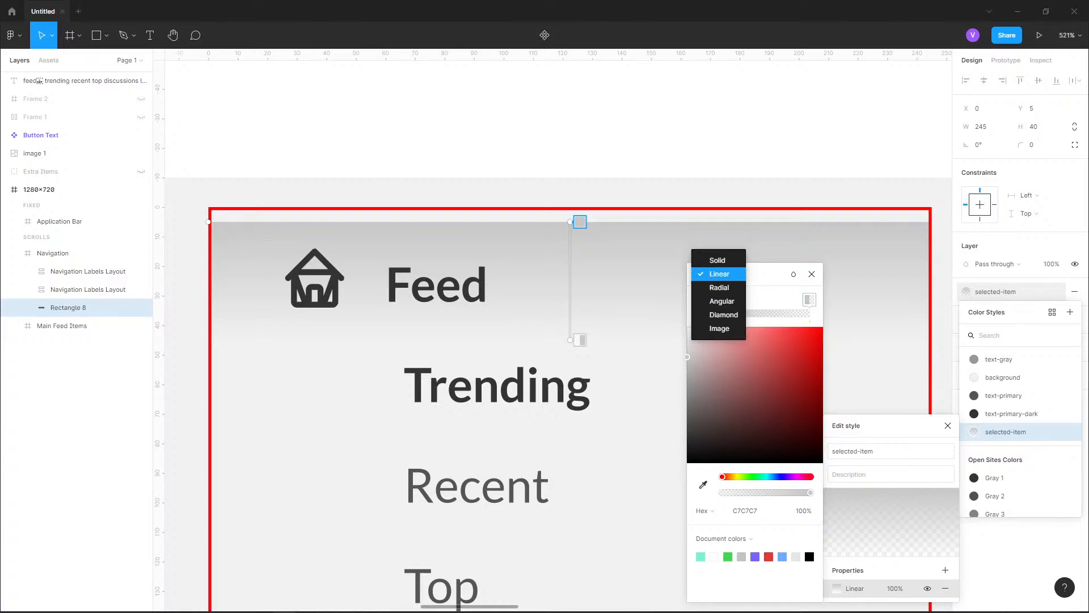
click(720, 274)
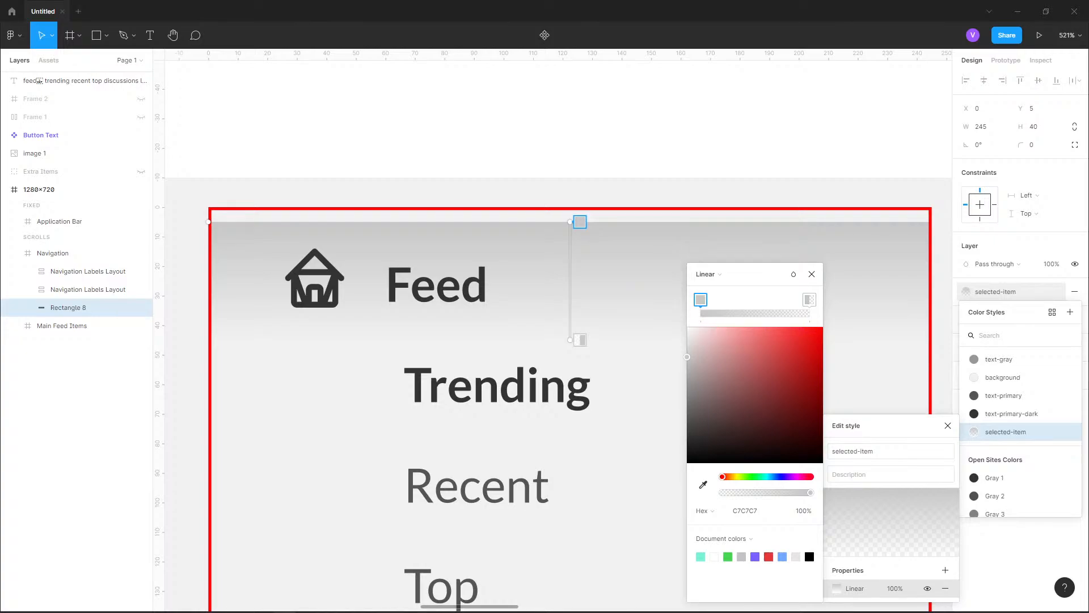
drag(570, 222, 423, 340)
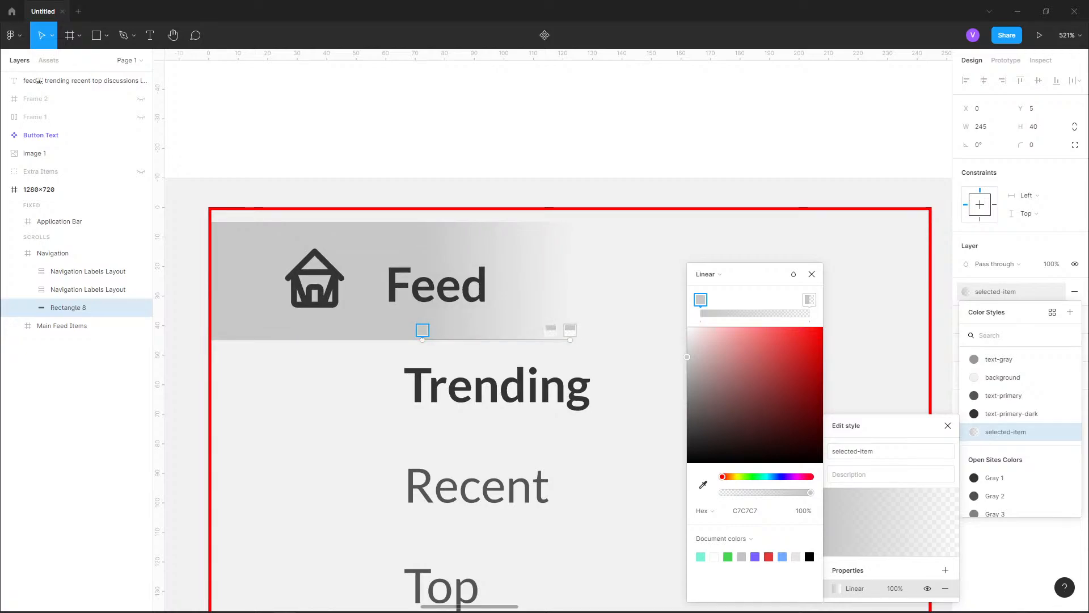
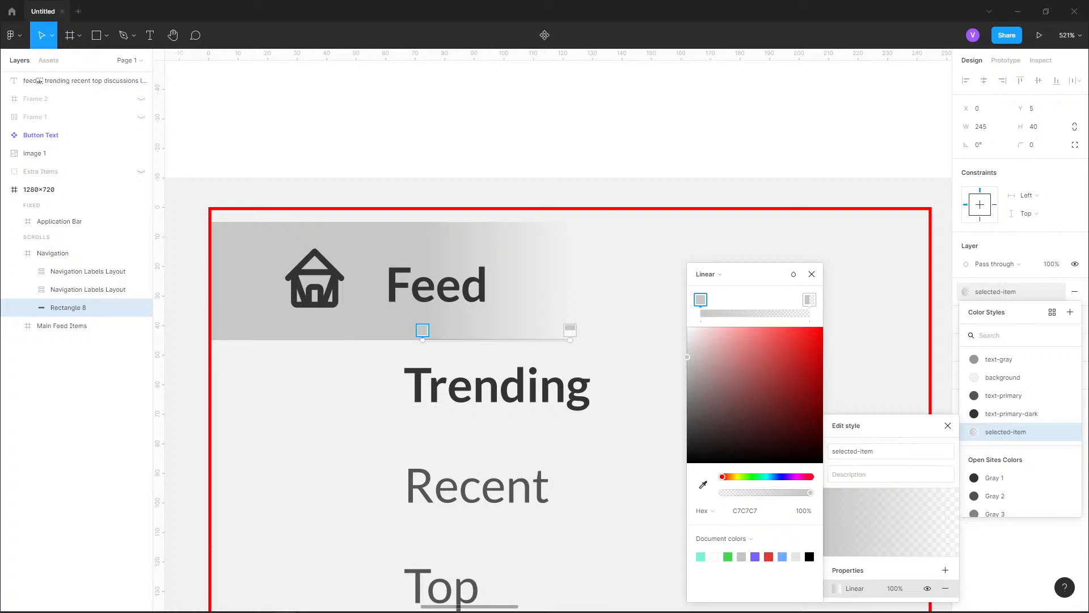
Switch the selected-item style from a linear gradient back to a solid fill and lighten it to DADADA
click(718, 274)
click(709, 272)
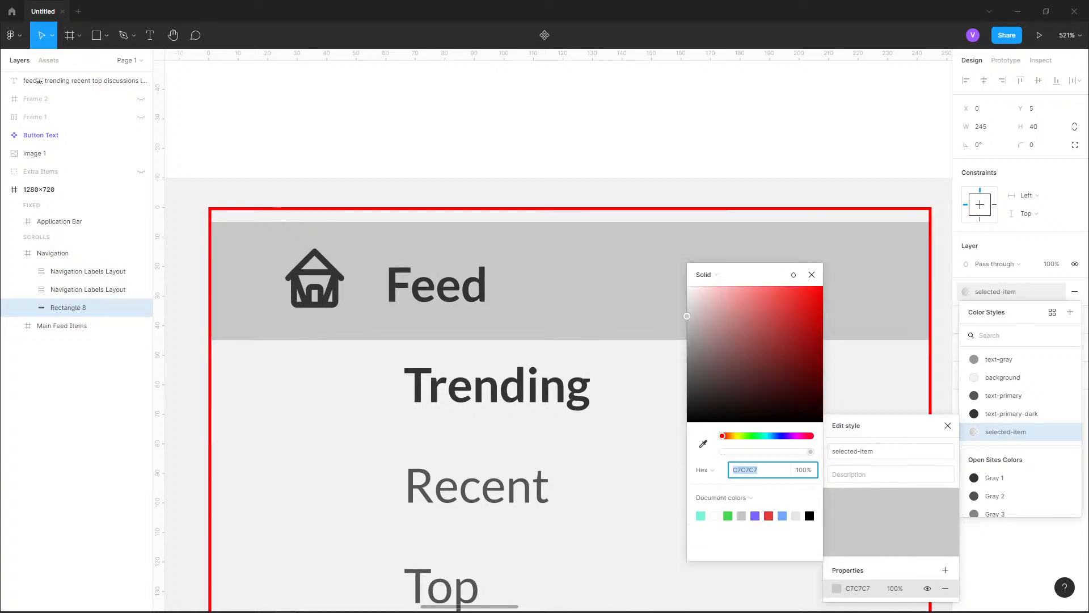
key(Return)
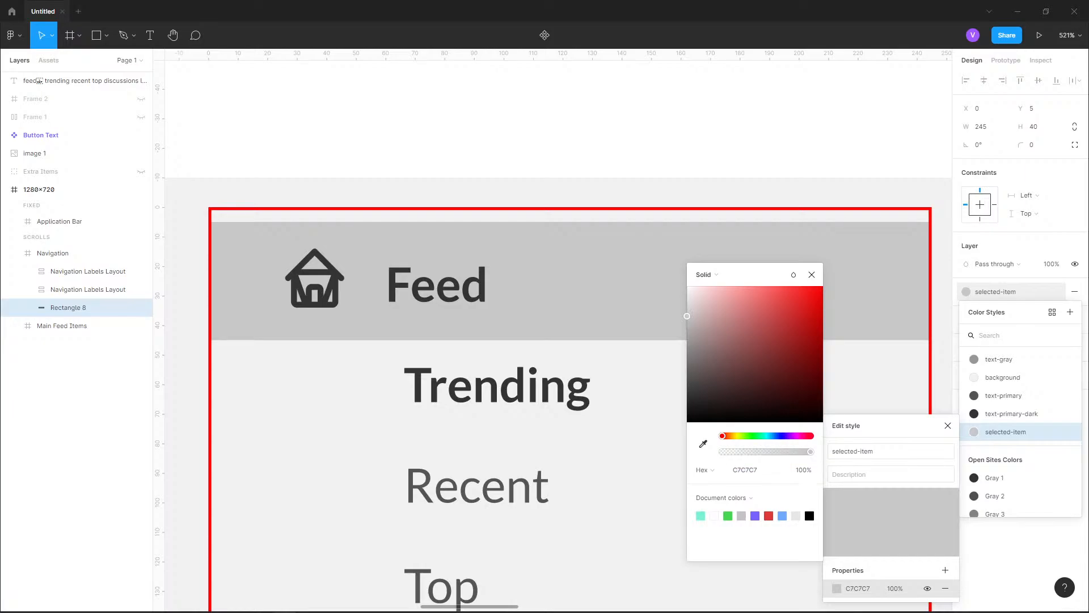
drag(687, 316, 687, 304)
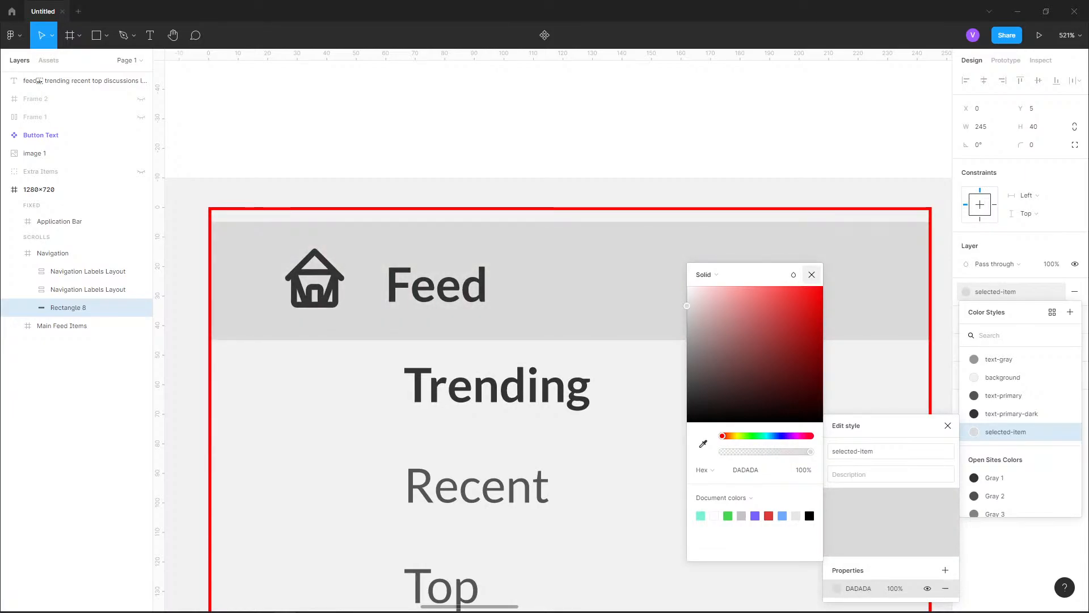
click(812, 275)
click(318, 136)
Remove the red FF0000 stroke from the Navigation frame
scroll(280, 214, down, 5)
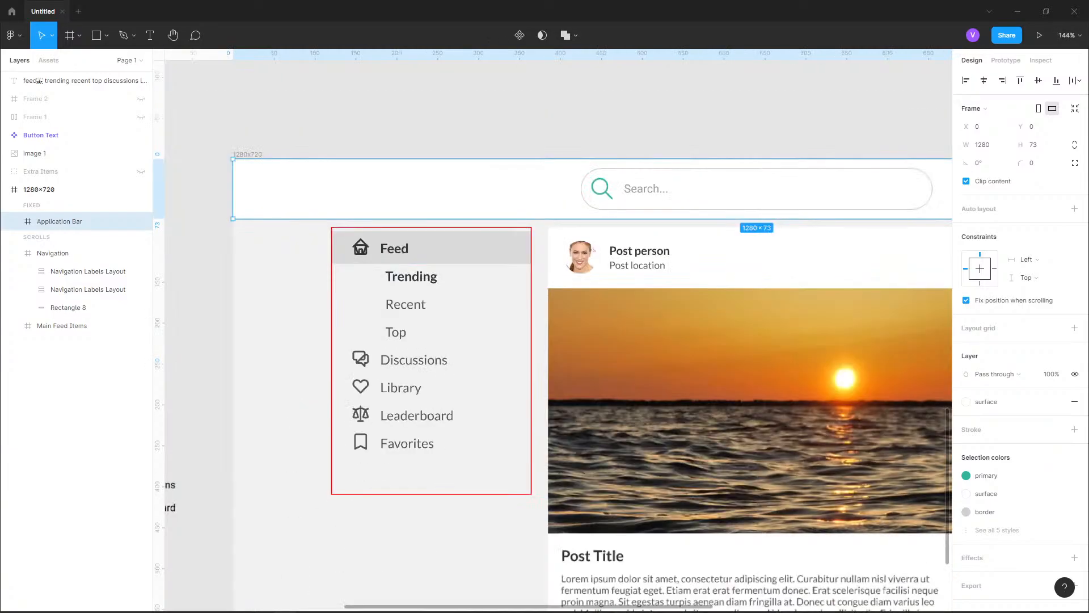
click(62, 253)
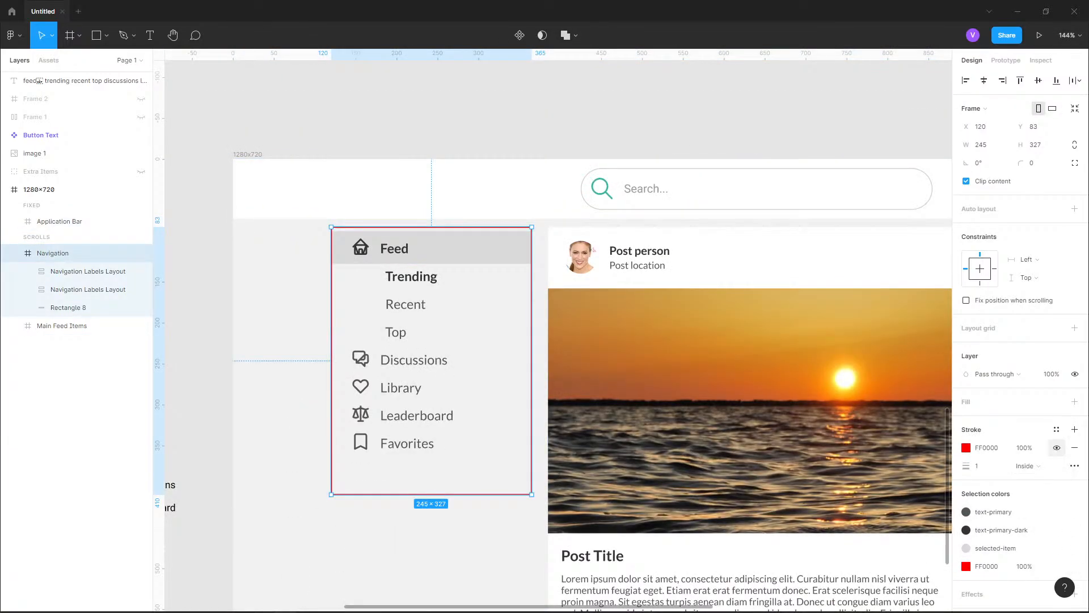
click(1074, 447)
key(Escape)
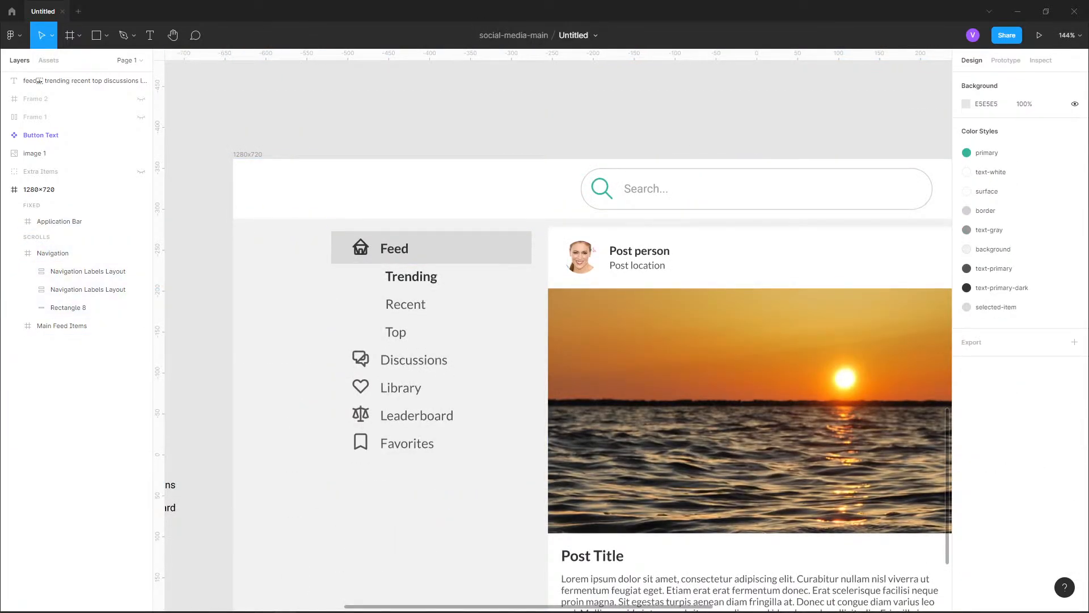
Try to move only the Feed highlight rectangle up to Y 0 in the Navigation frame
scroll(559, 329, down, 3)
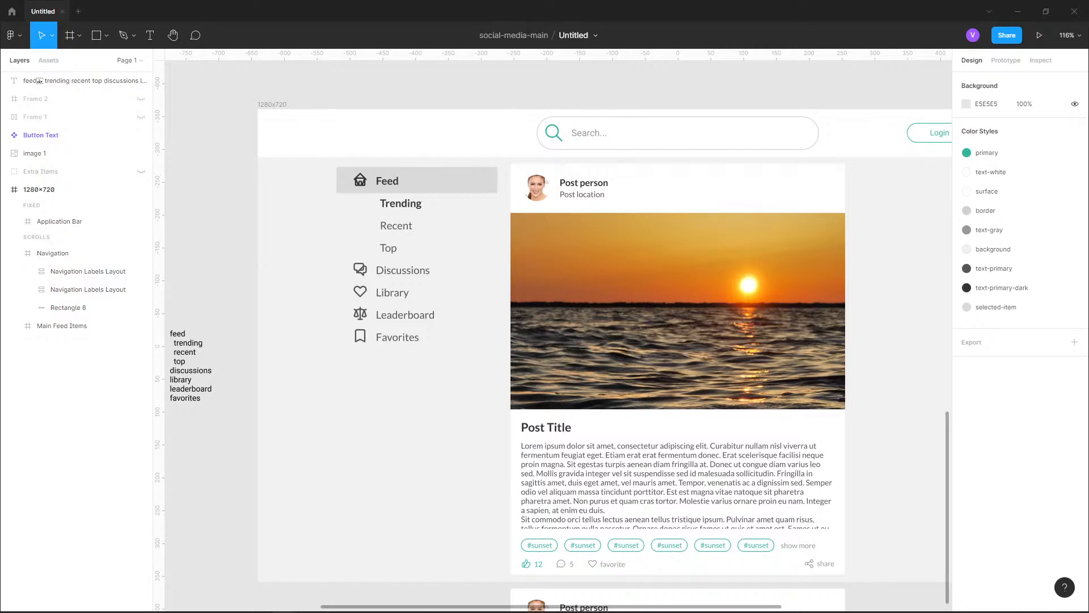
scroll(296, 462, down, 1)
scroll(369, 341, up, 3)
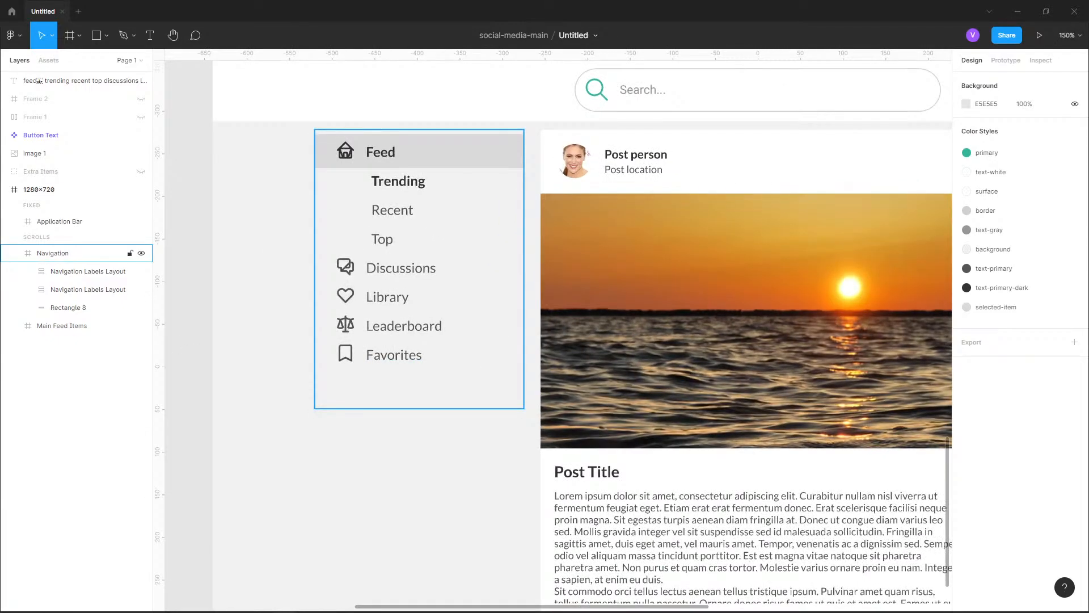
click(375, 335)
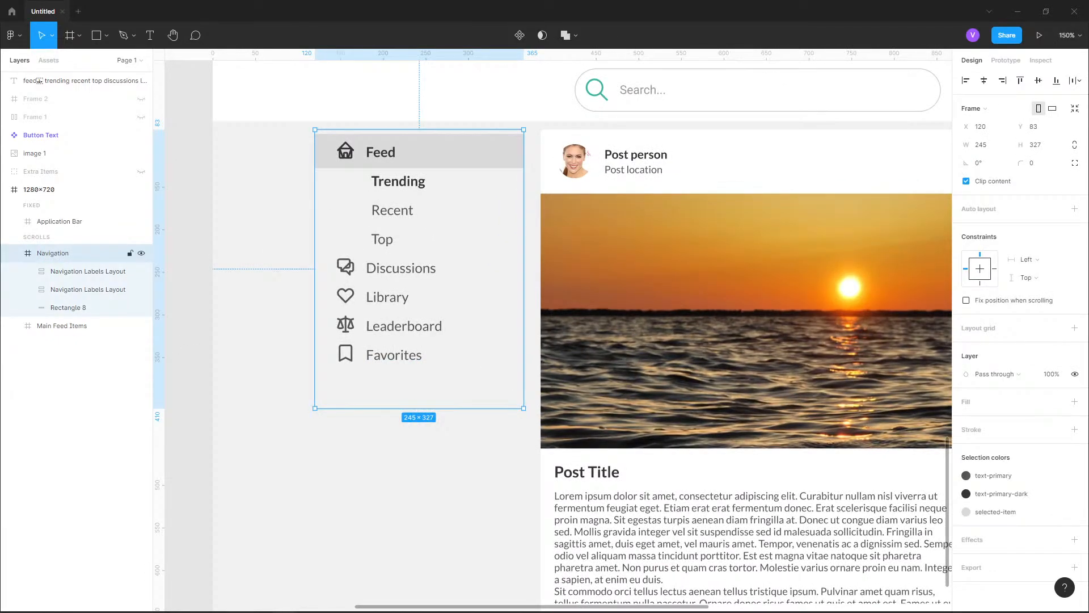
click(79, 271)
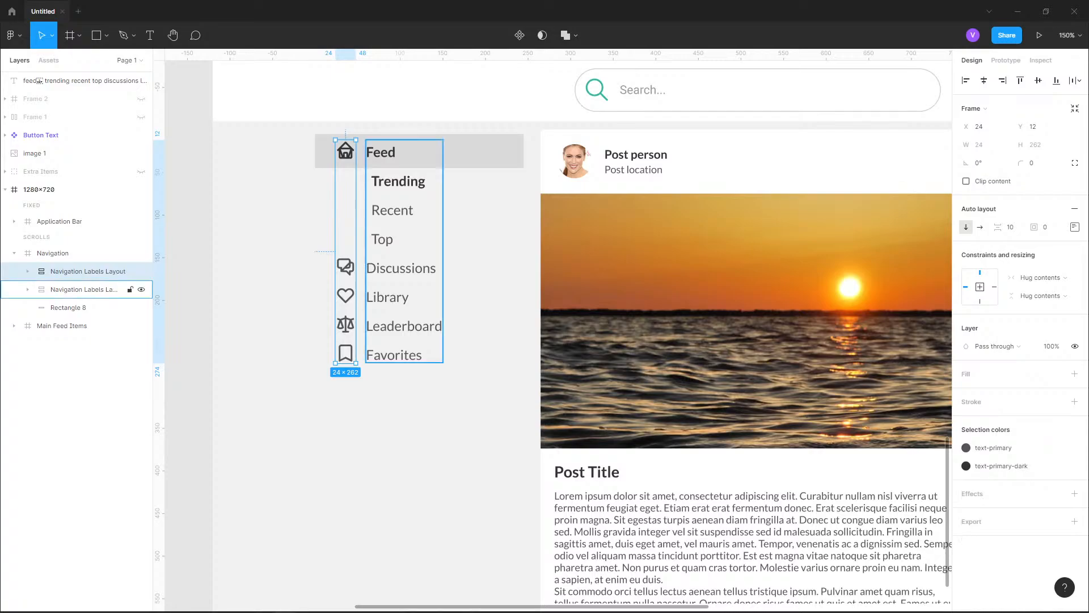
shift+click(82, 289)
click(79, 307)
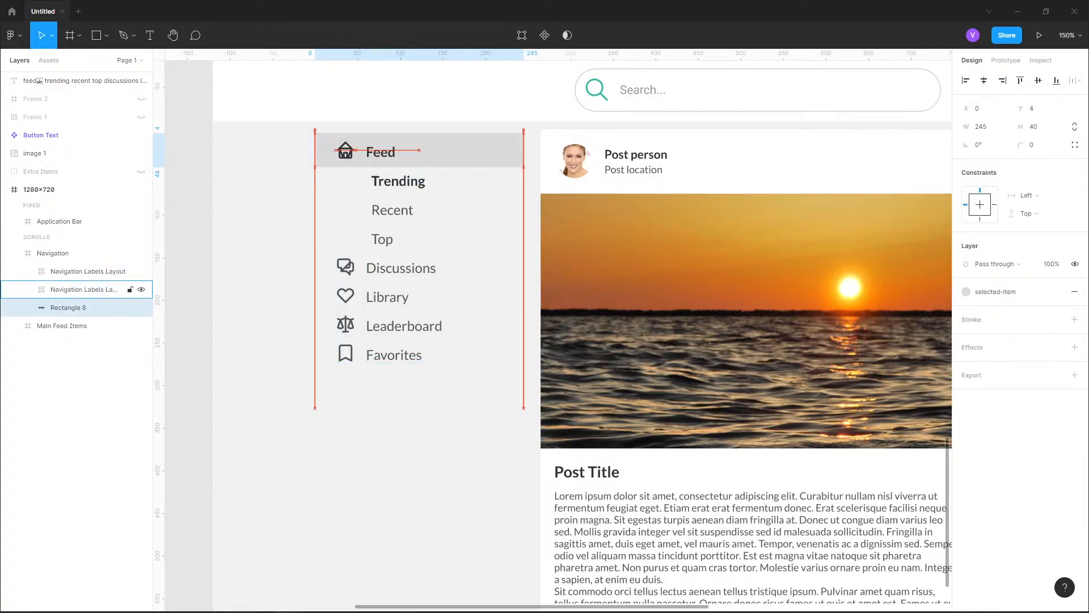
key(Up)
key(Up)
key(Up)
key(Up)
key(Up)
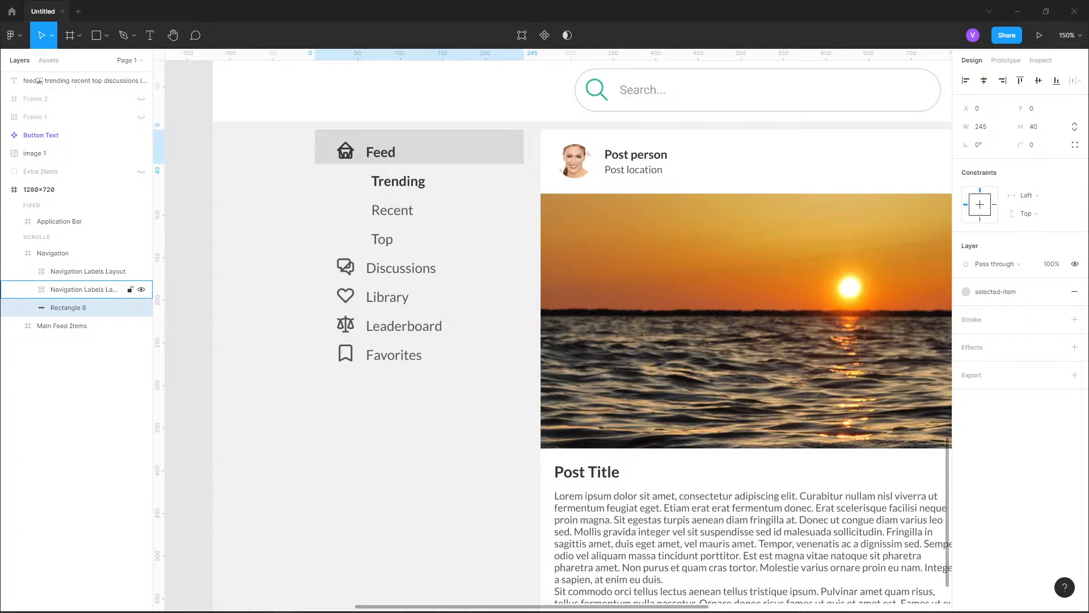
Undo the upward moves of the Feed highlight rectangle
click(83, 289)
shift+click(82, 271)
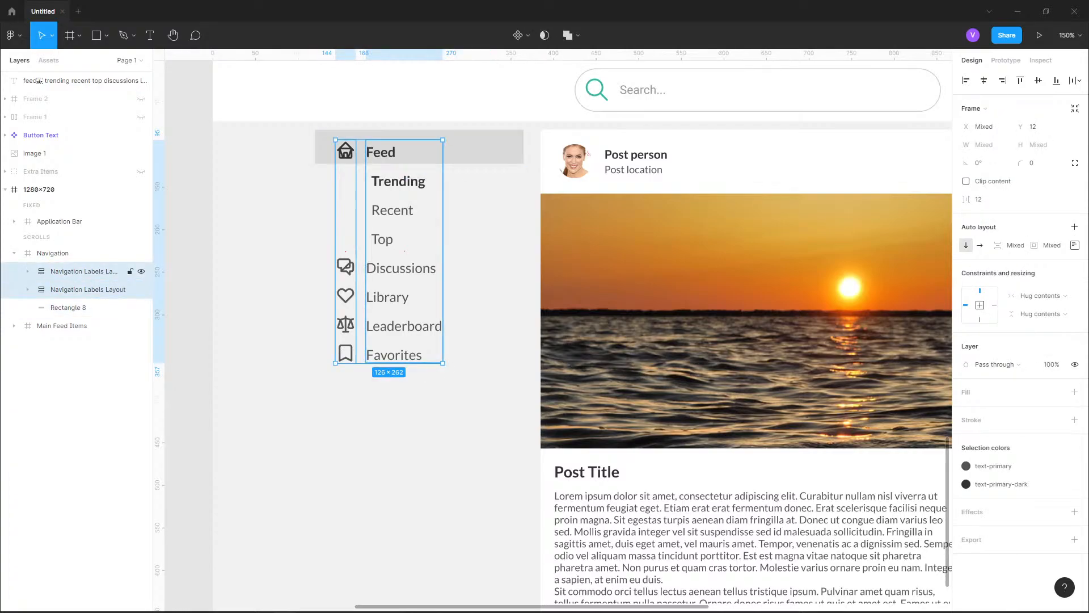
shift+click(83, 272)
key(ctrl+z)
key(ctrl+z)
key(ctrl+z)
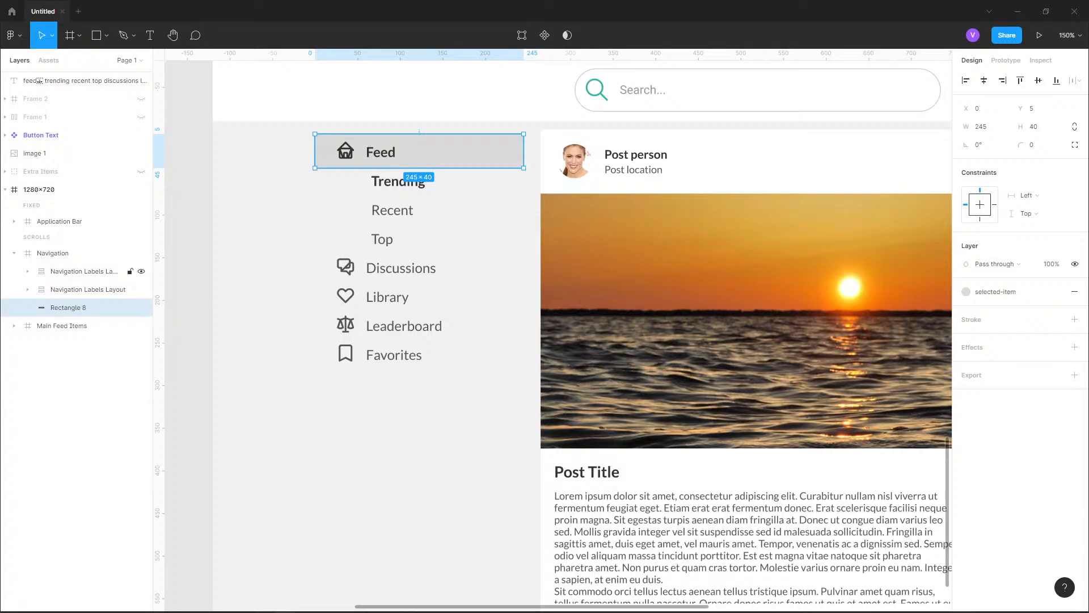
key(ctrl+z)
Move both navigation label layouts and the Feed highlight rectangle up together by 5 px, aligning the highlight with the Navigation frame's upper edge
shift+click(69, 308)
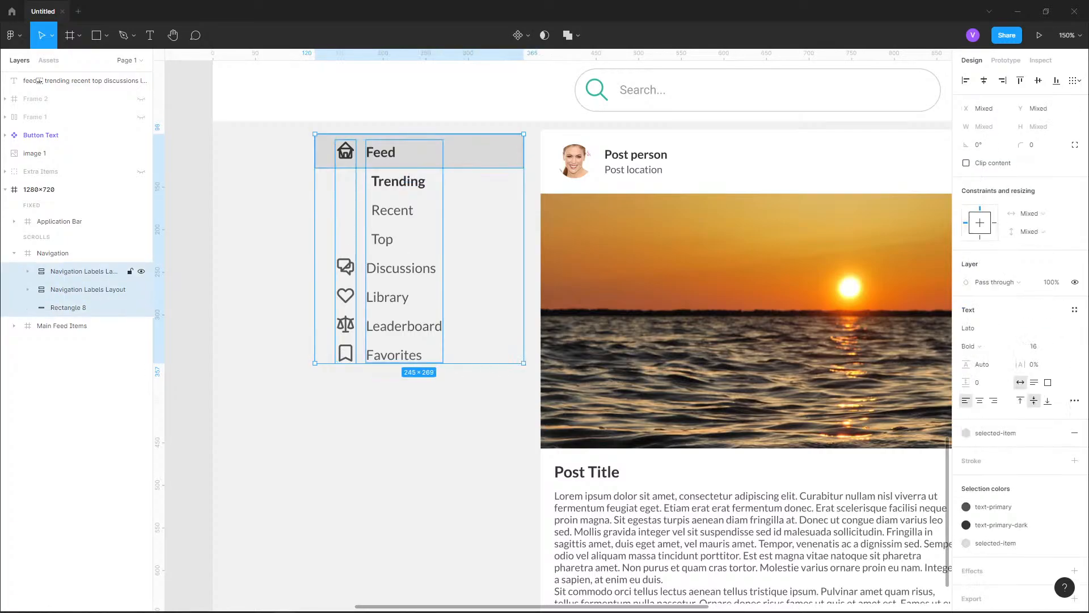
key(Up)
key(Up)
key(Up)
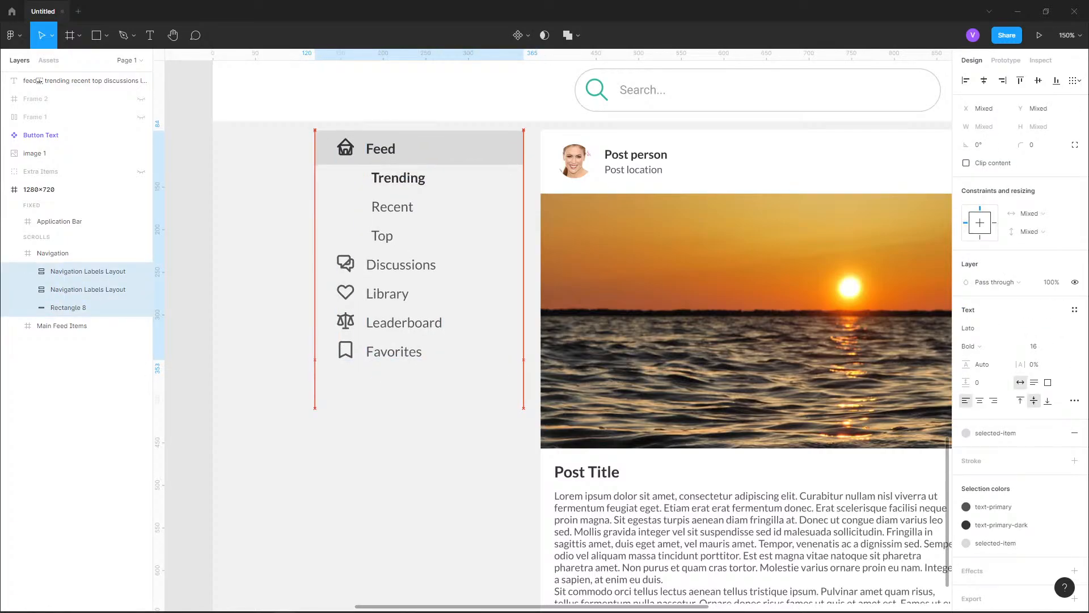
key(Escape)
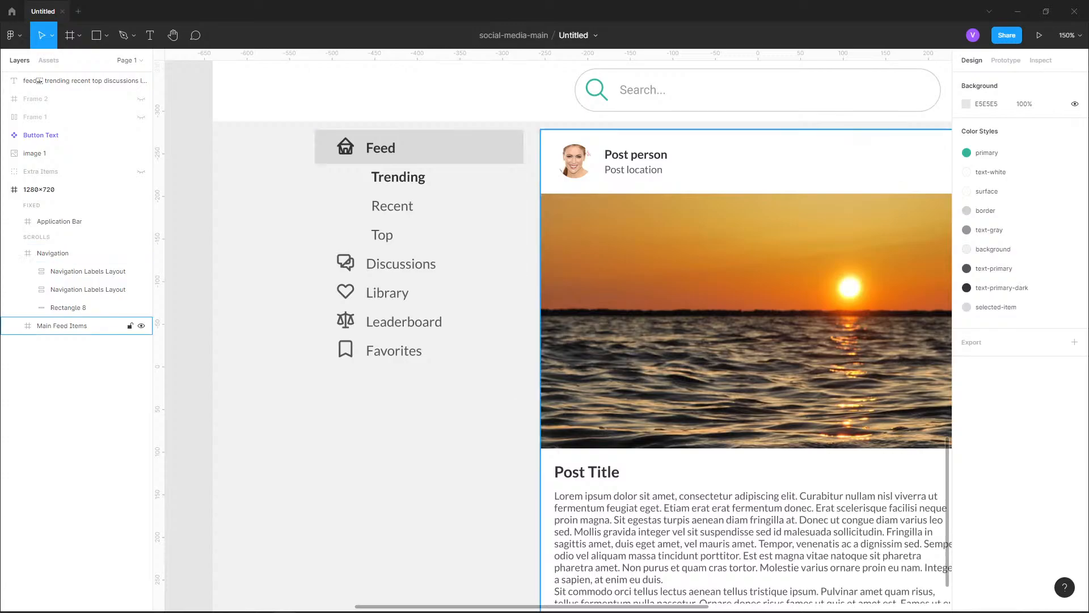
Shorten the Navigation frame from below to a height of about 280, keeping its vertical constraint at Top
click(53, 253)
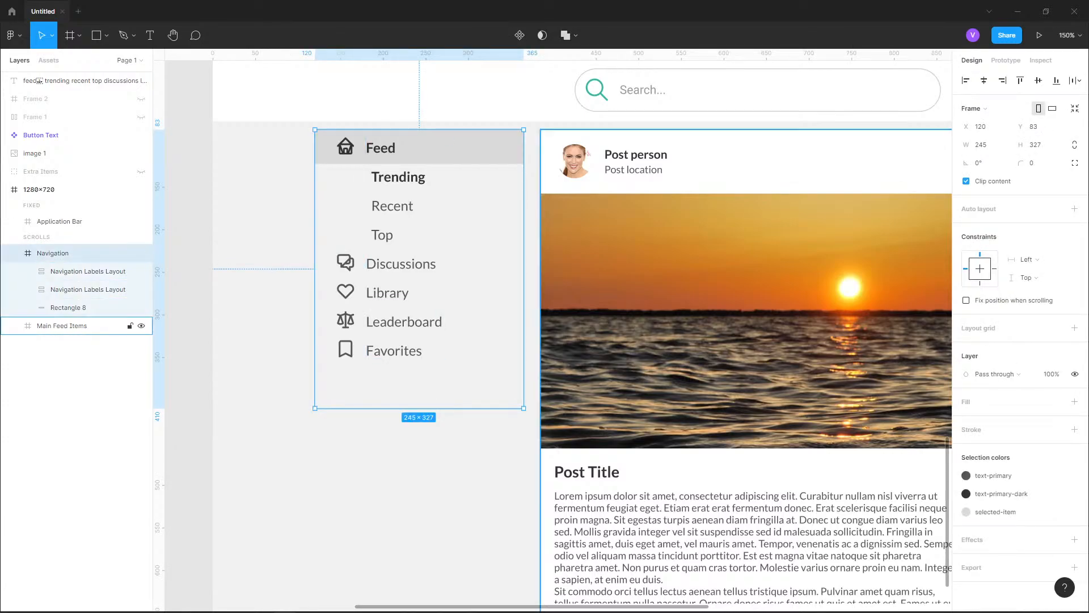
drag(419, 408, 420, 368)
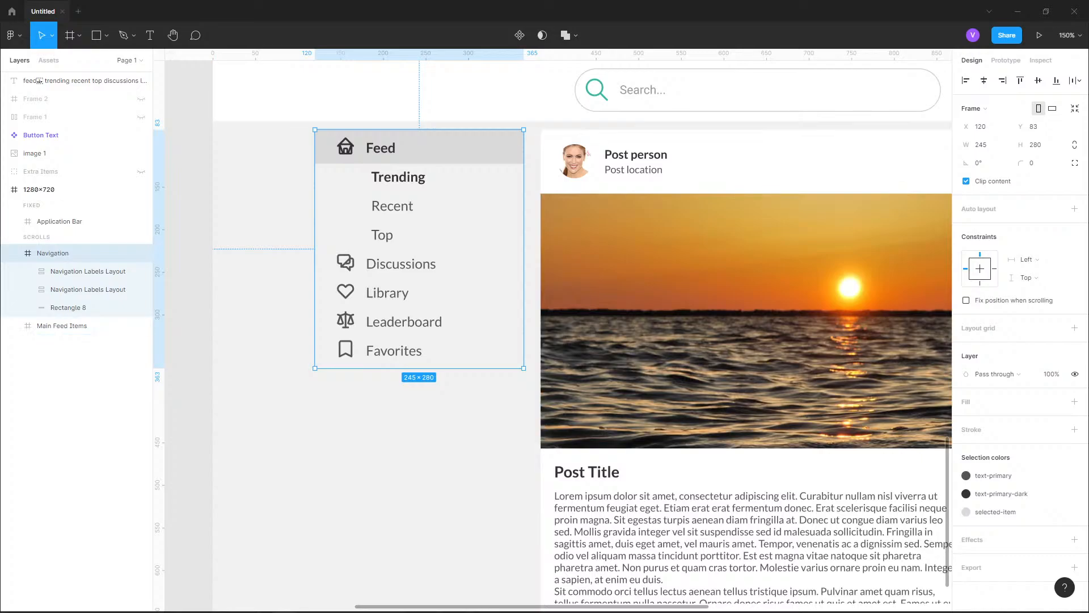
click(1025, 278)
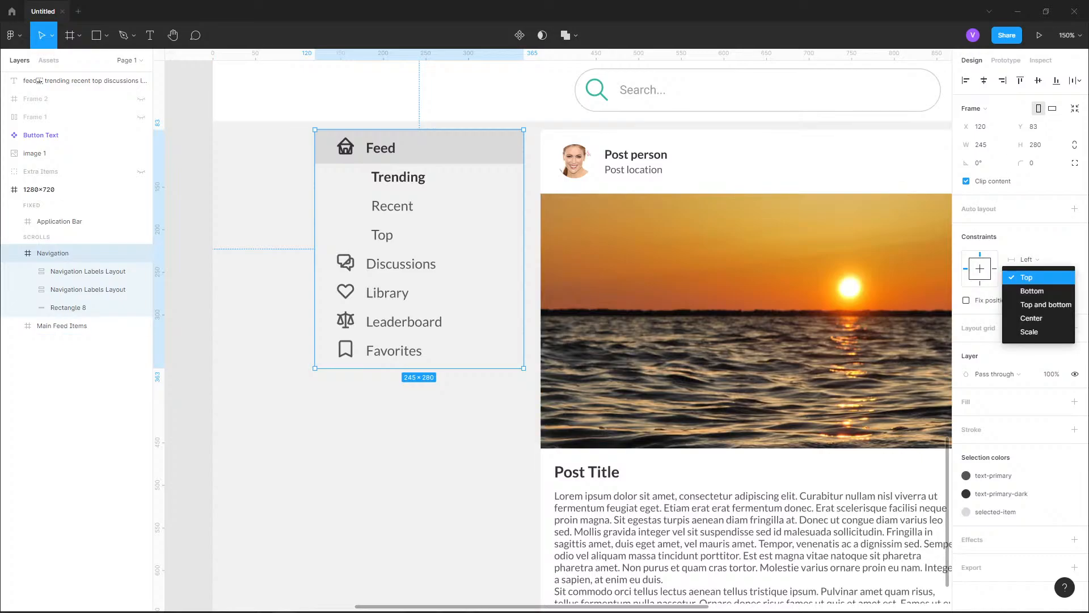
click(1027, 278)
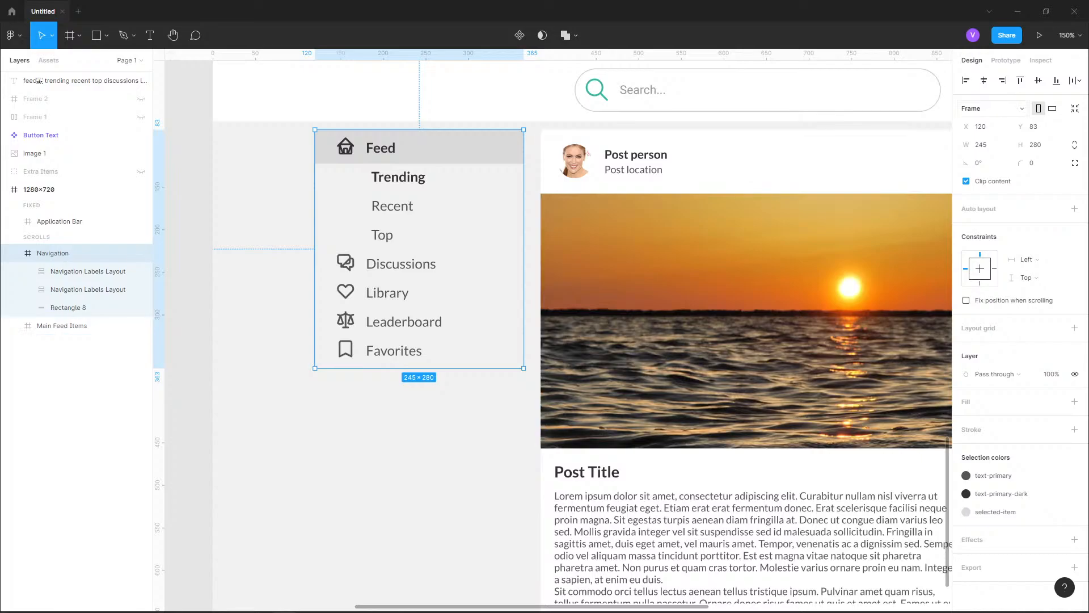
Convert the Navigation frame to a group and back to a frame to fit it to its contents
click(975, 109)
click(1001, 79)
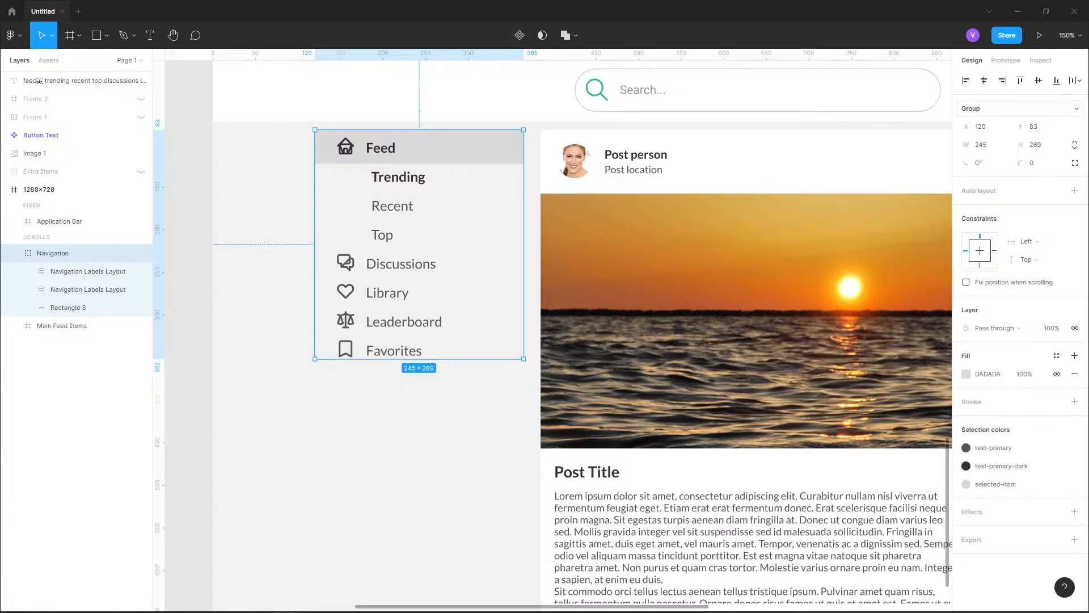
click(974, 109)
click(977, 63)
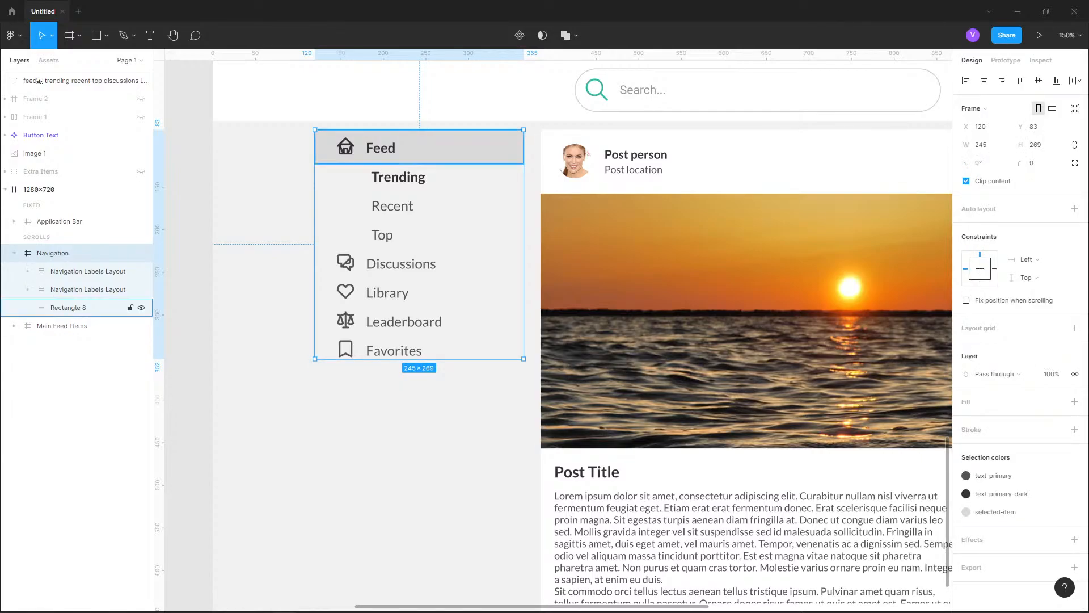
Check the icon column's spacing to the Feed highlight, and set the Navigation frame's height to 276
click(88, 271)
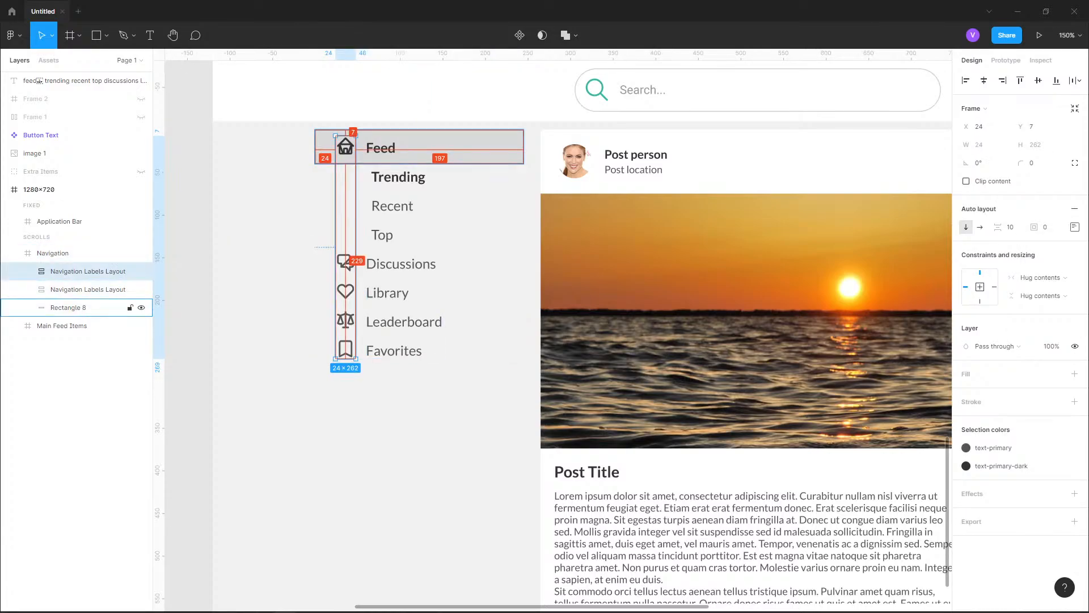
click(53, 253)
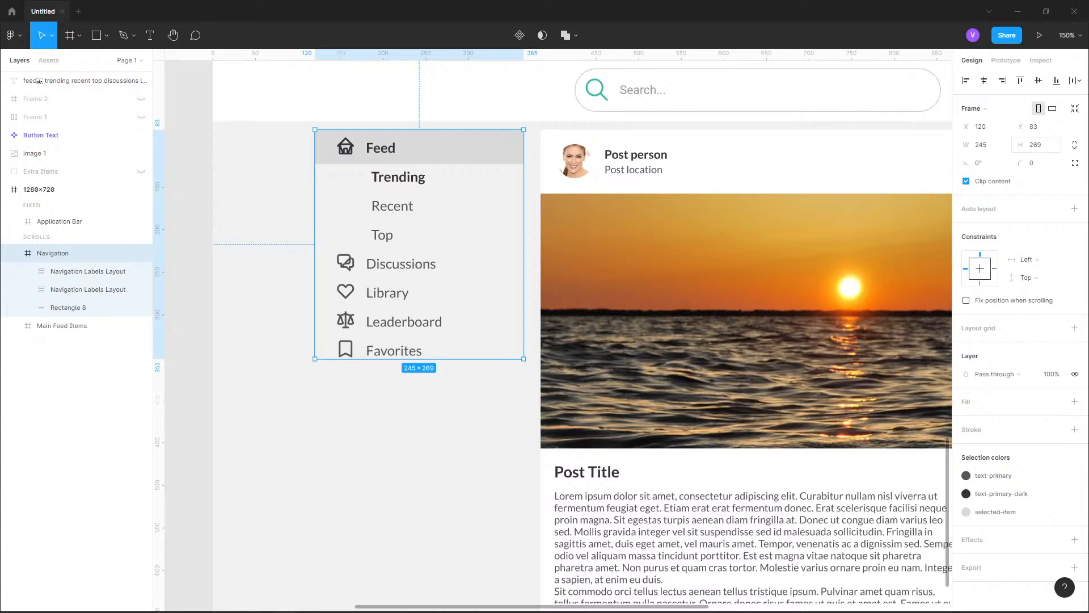
click(1036, 144)
click(1043, 145)
text(76)
key(Return)
click(409, 431)
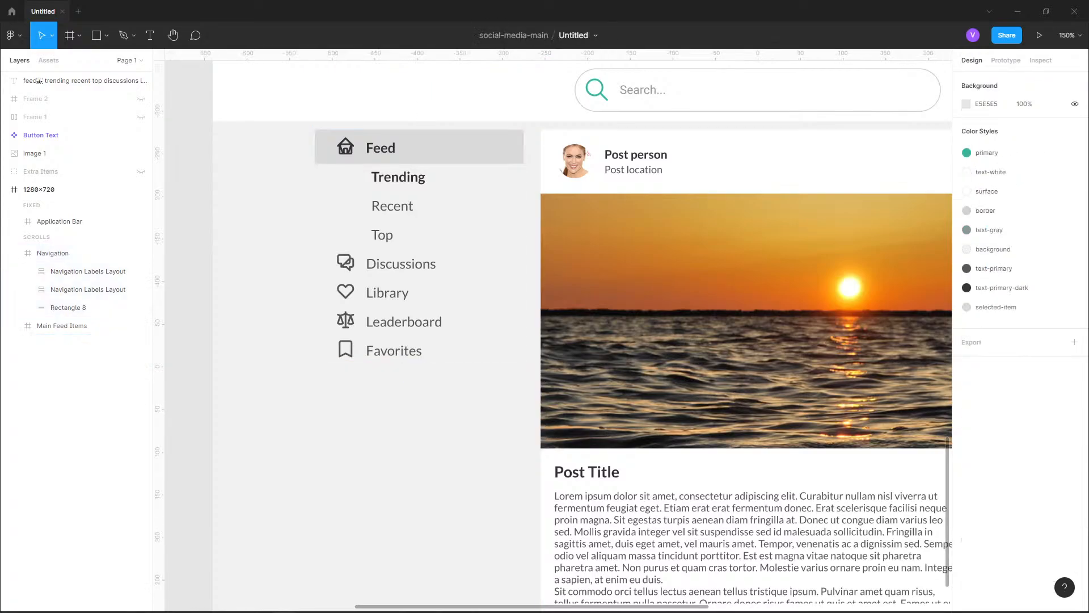
Set the Navigation frame's height to 280
click(420, 318)
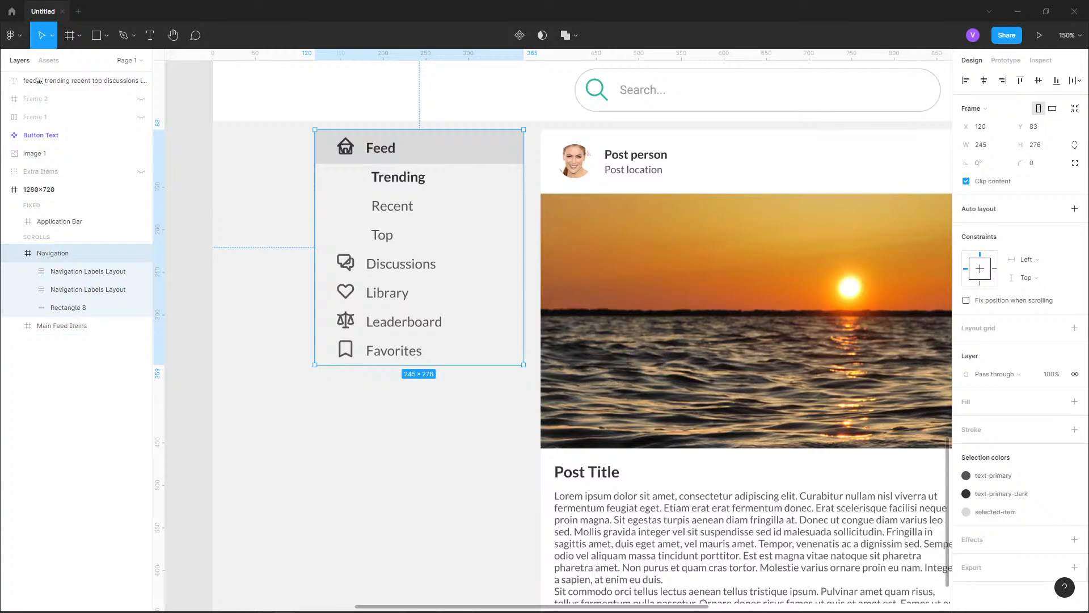
click(1037, 145)
text(280)
key(Return)
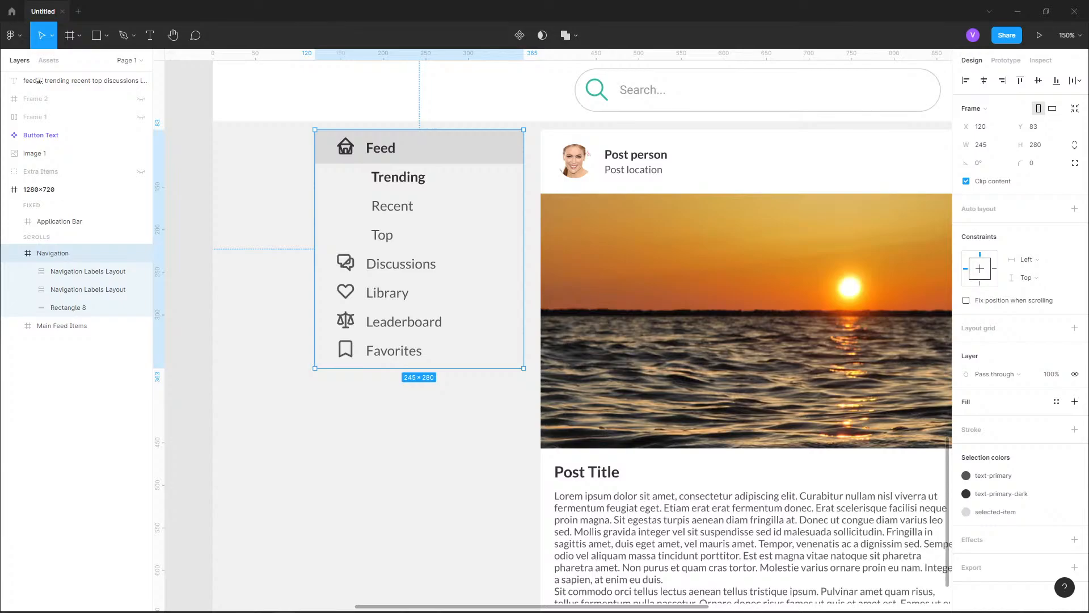
Try the border color style as the Navigation frame's fill and undo it
click(1057, 402)
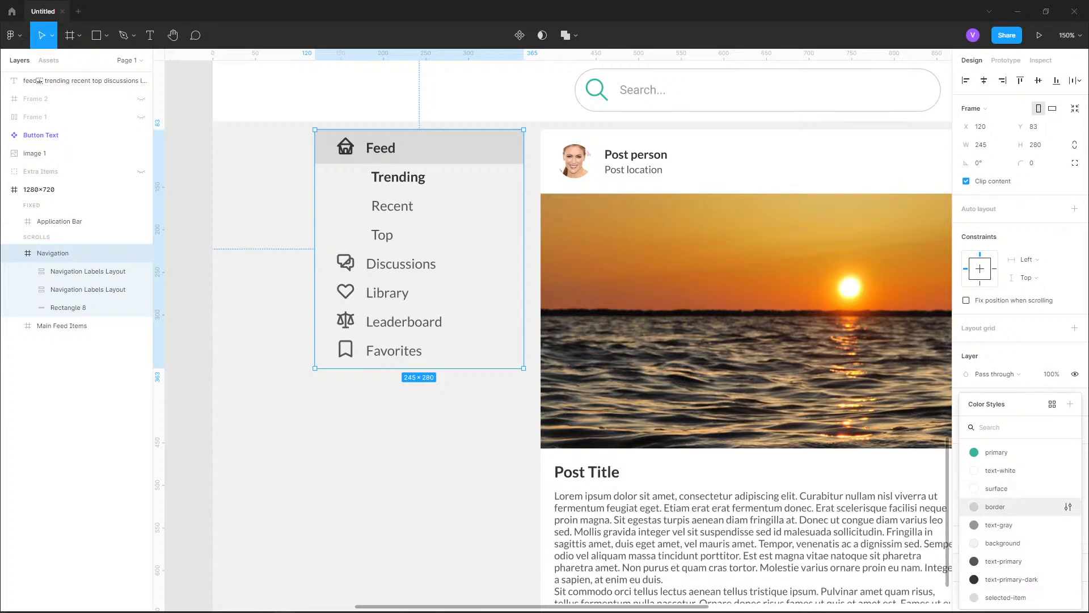
click(996, 506)
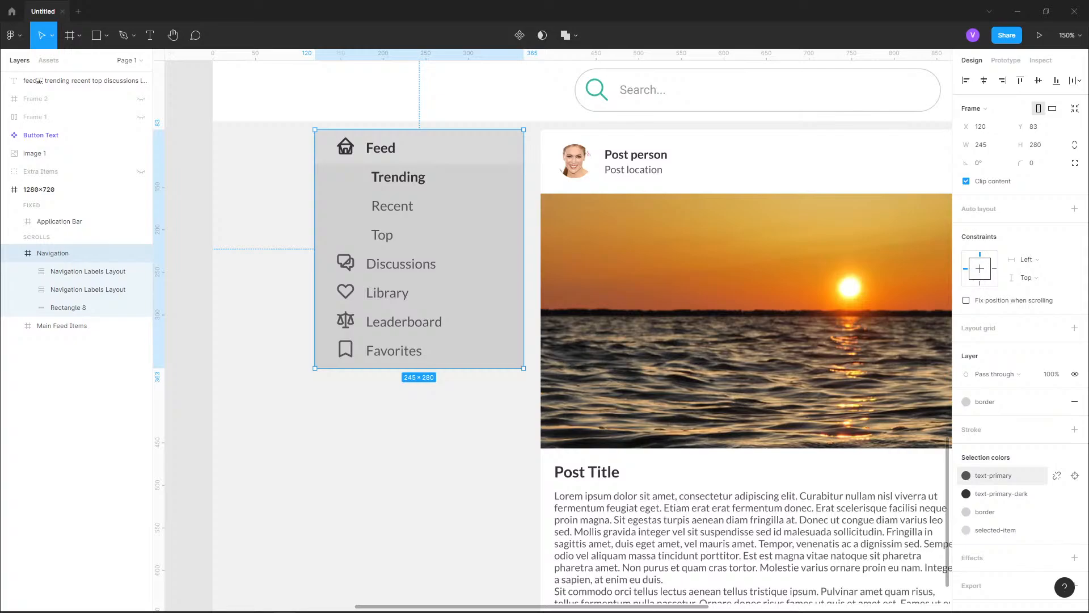
key(ctrl+z)
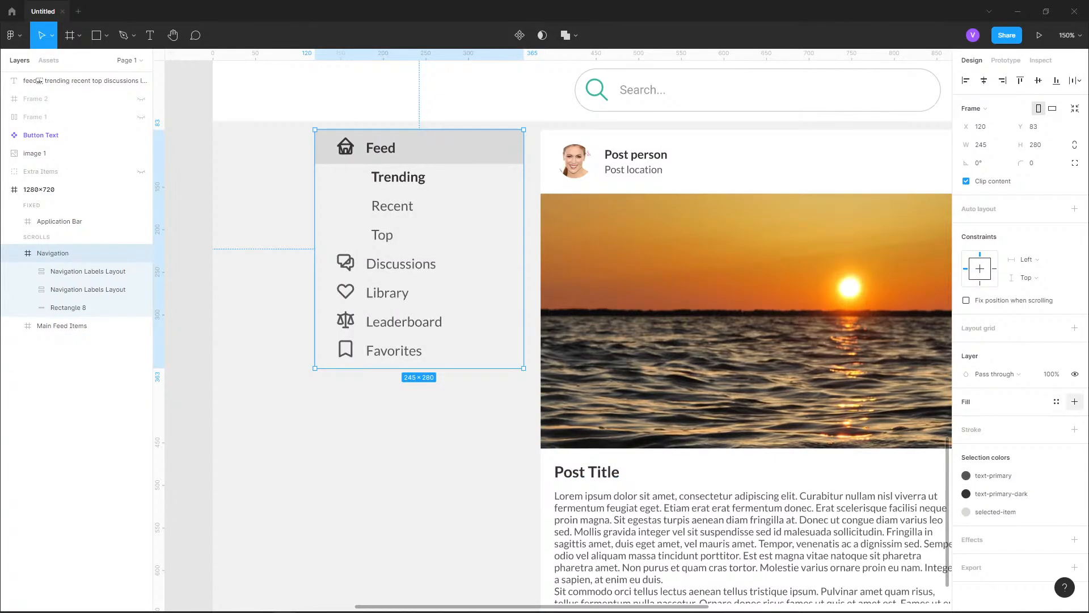
Add a solid fill to the Navigation frame and darken it to the light grey E7E7E7
click(1075, 402)
click(966, 420)
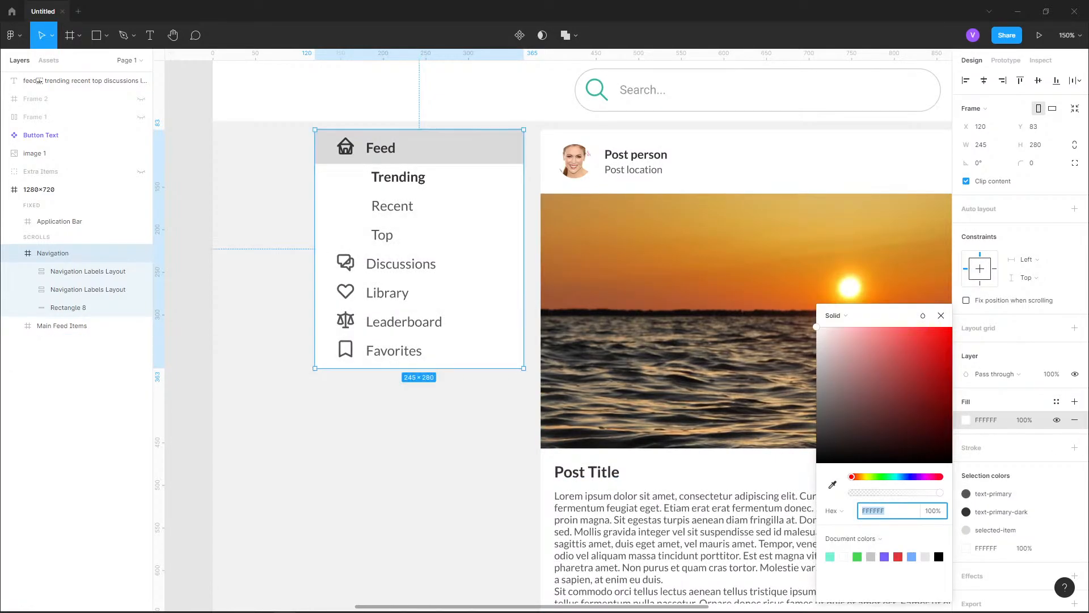
drag(817, 336, 816, 340)
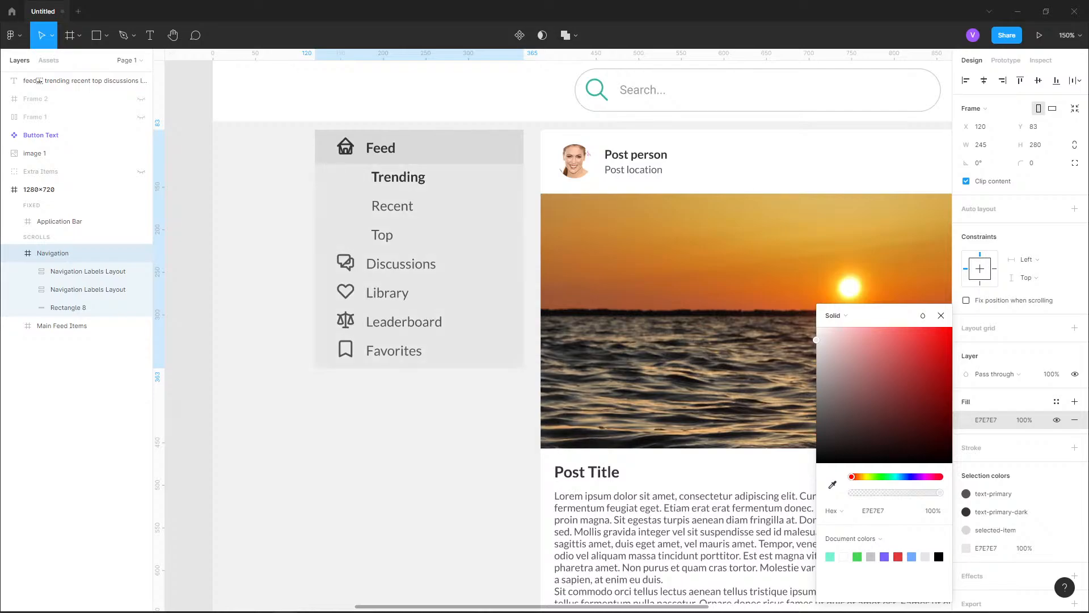
click(352, 497)
scroll(352, 497, down, 3)
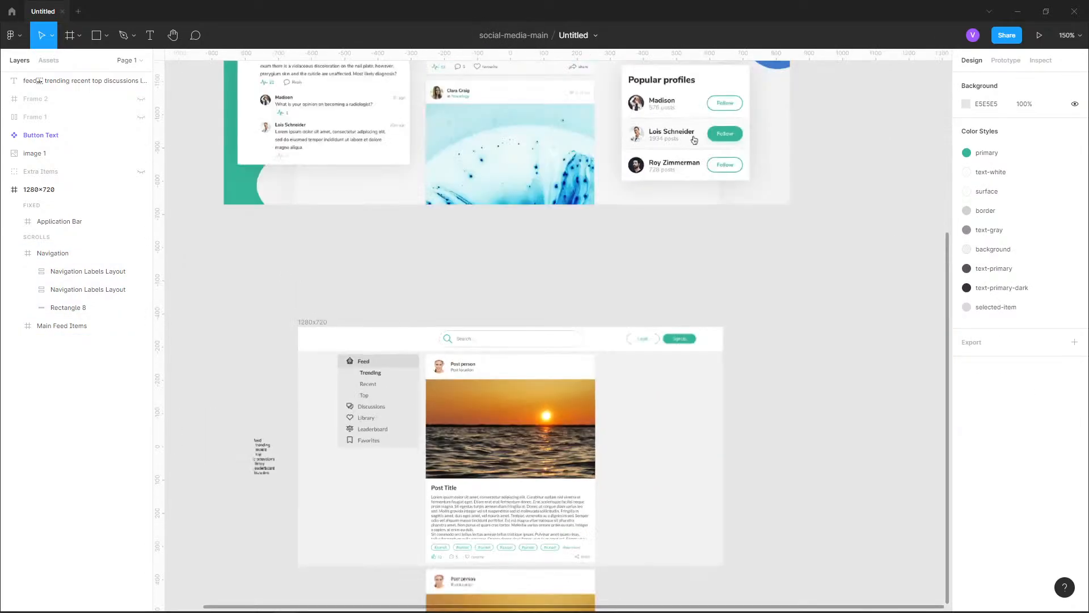
scroll(567, 352, down, 2)
scroll(571, 369, up, 5)
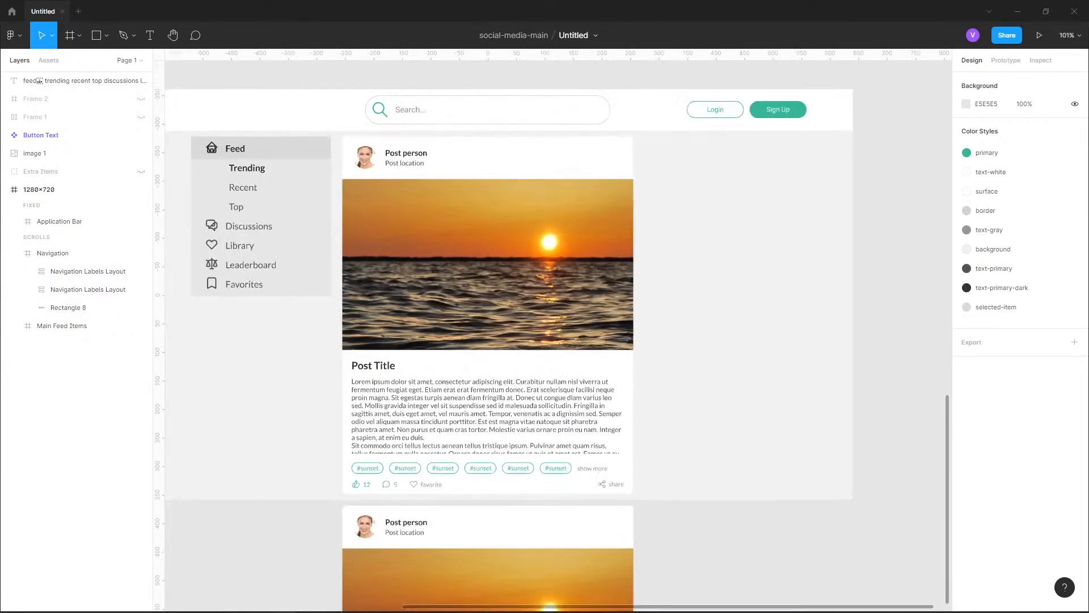
Compare the page's navigation menu with the navigation in the reference design image
drag(571, 369, 674, 385)
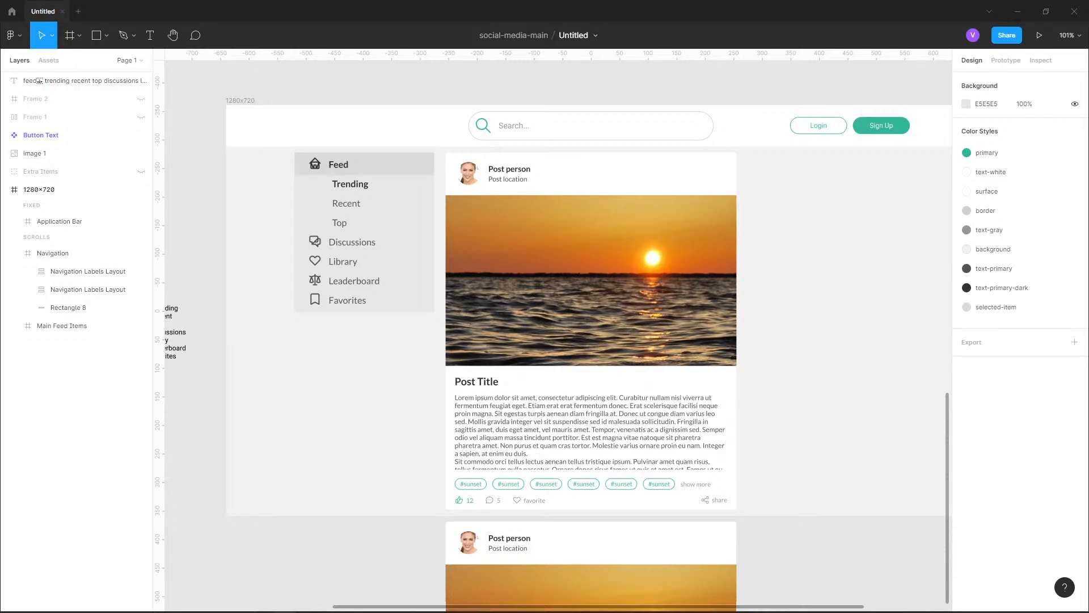
scroll(521, 576, down, 3)
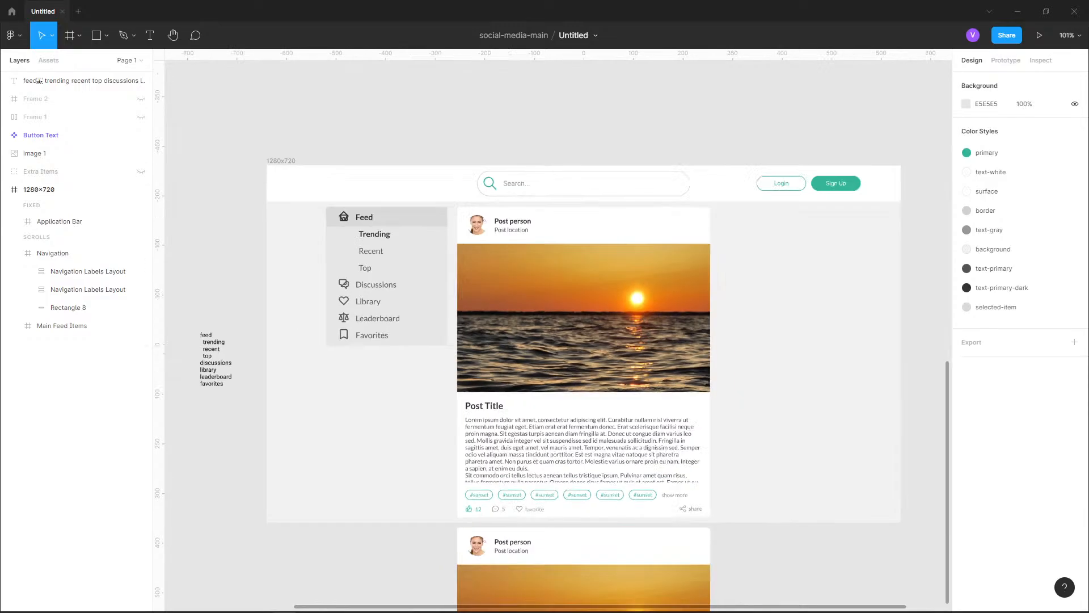
drag(743, 114, 773, 365)
drag(760, 130, 736, 500)
scroll(371, 590, up, 5)
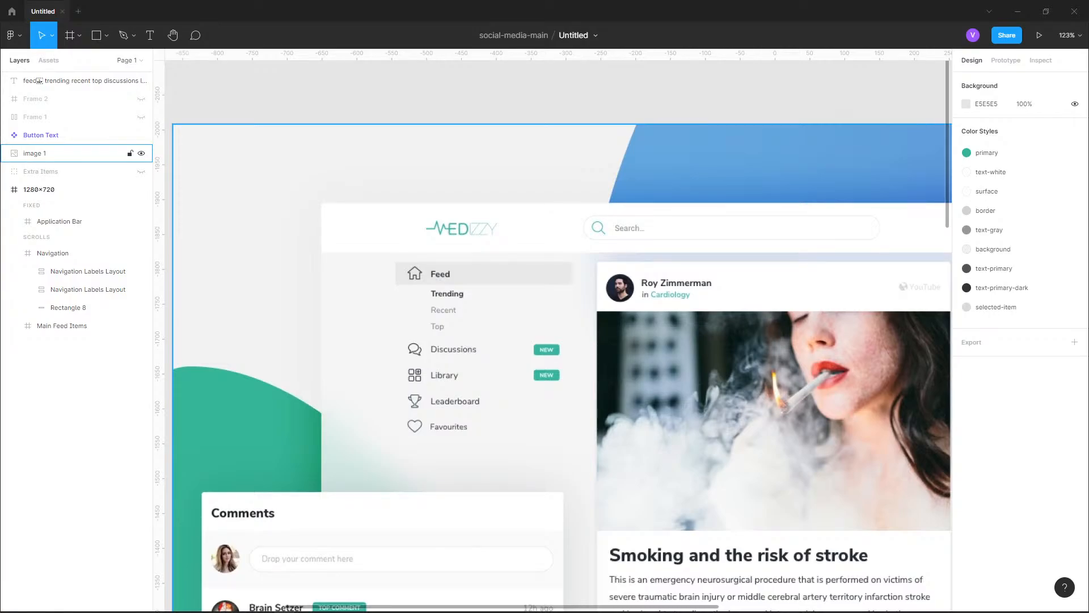
scroll(509, 288, down, 6)
drag(559, 603, 559, 168)
scroll(513, 184, up, 6)
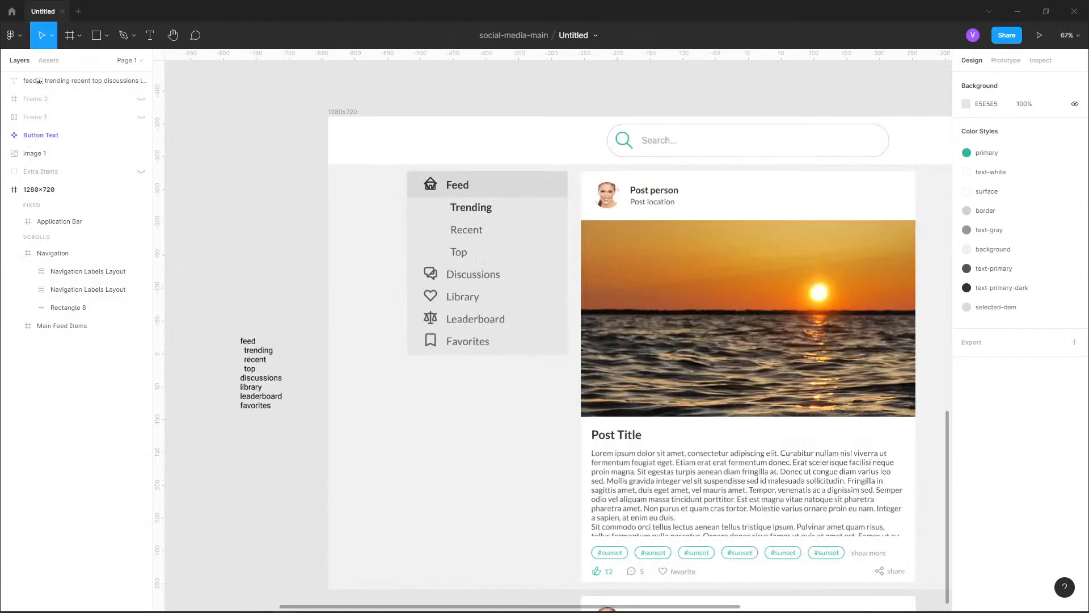
Remove the Navigation frame's fill and set the frame's height to 280
click(510, 239)
click(1074, 419)
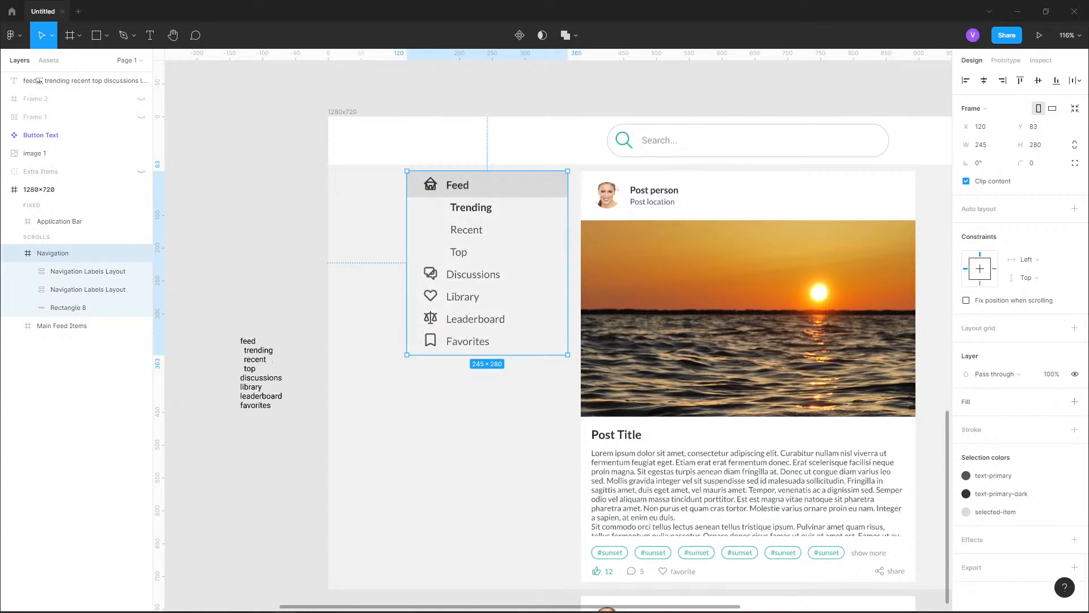
drag(487, 355, 488, 352)
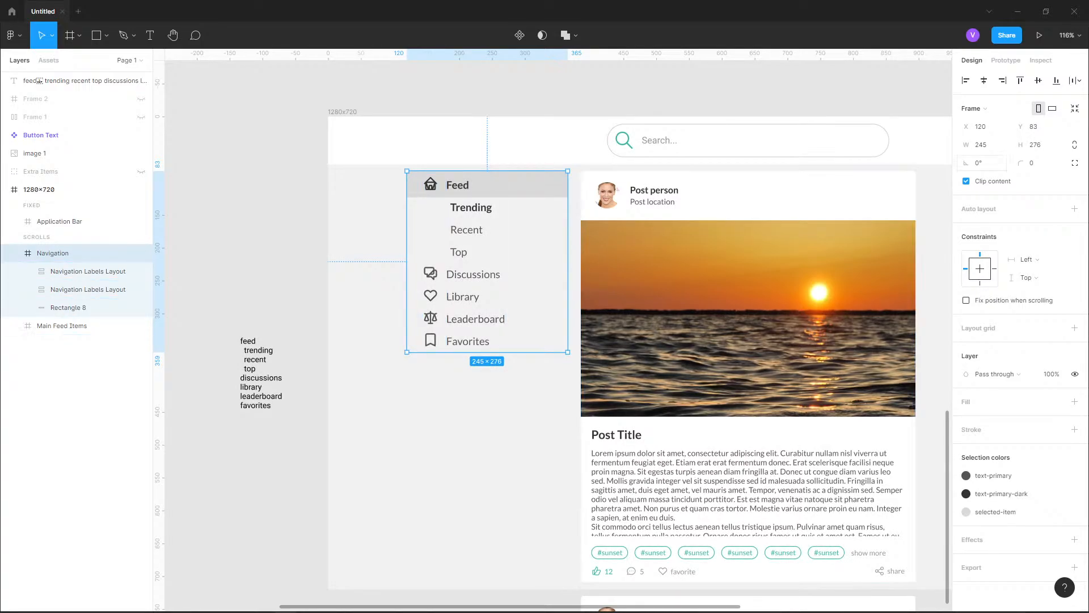
click(1036, 145)
text(280)
key(Return)
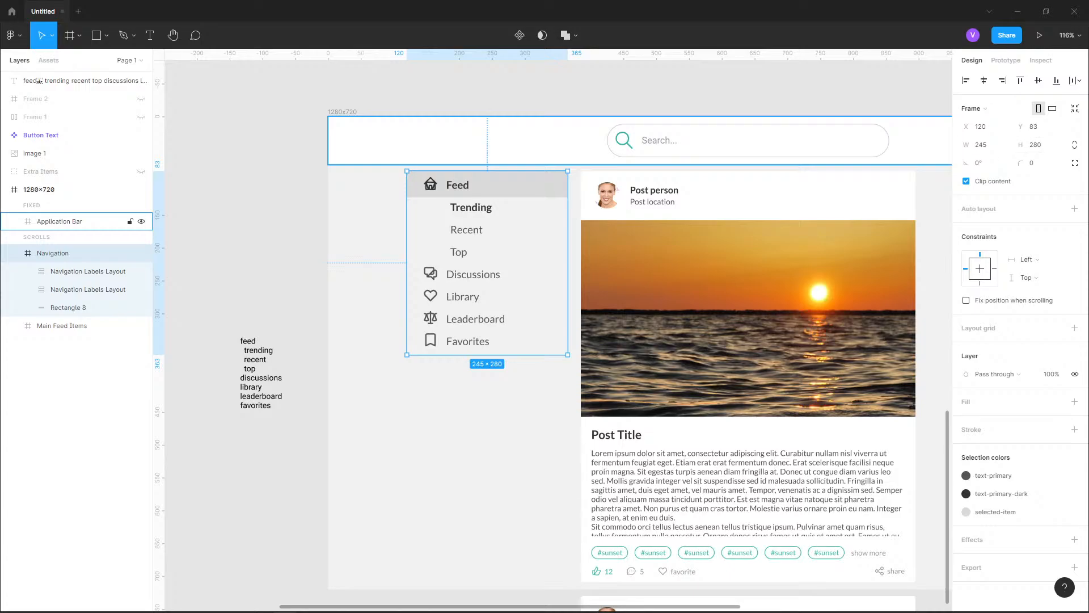
Preview the page in presentation mode and return to the design file
click(795, 88)
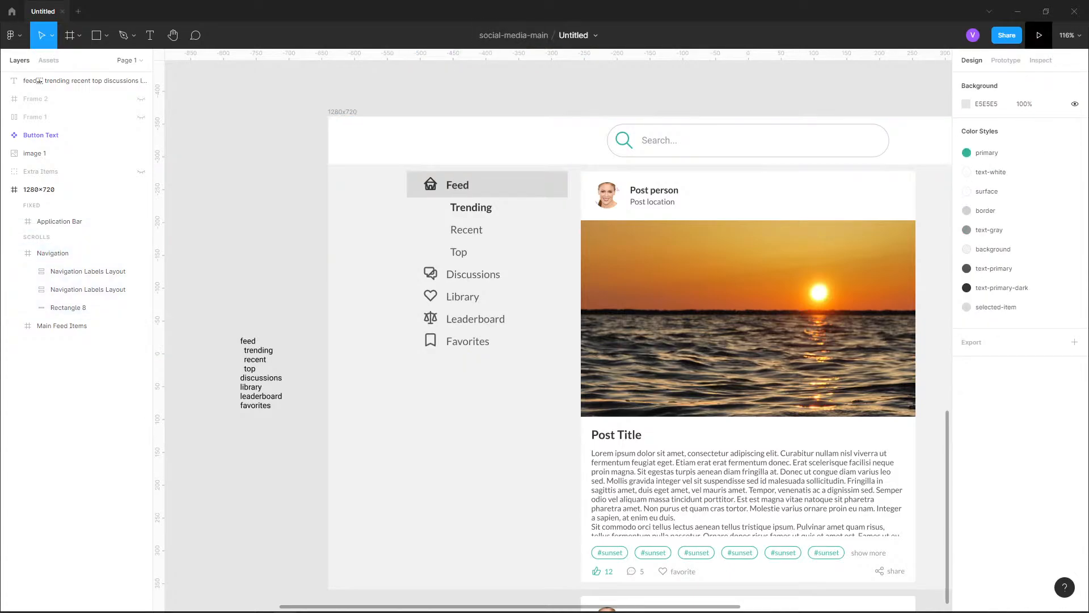
click(1040, 35)
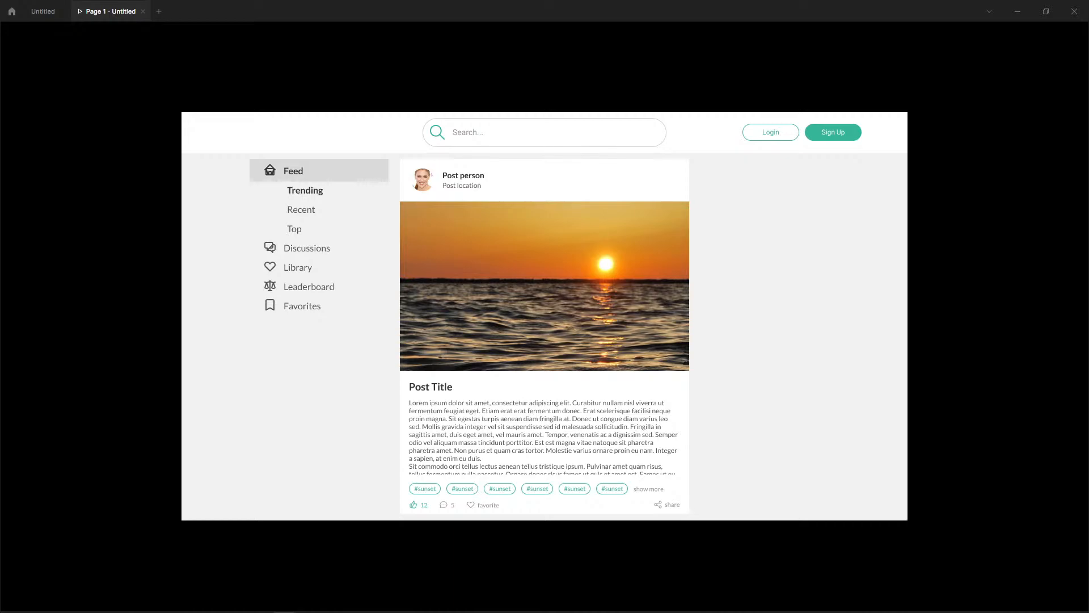
click(43, 11)
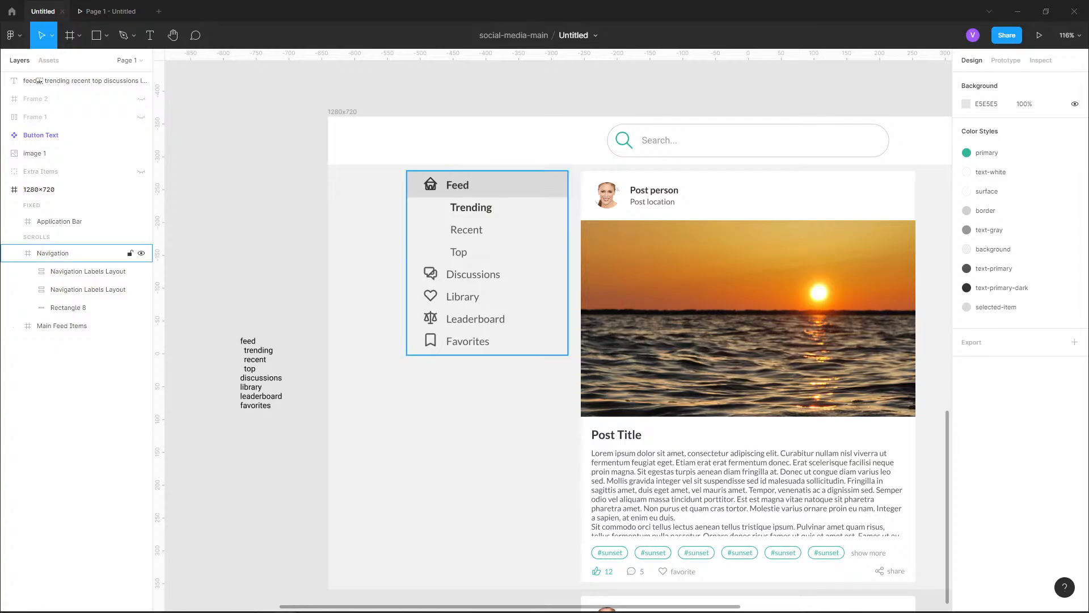
Round the corners of the Feed highlight rectangle with a radius of 4
click(53, 253)
click(68, 307)
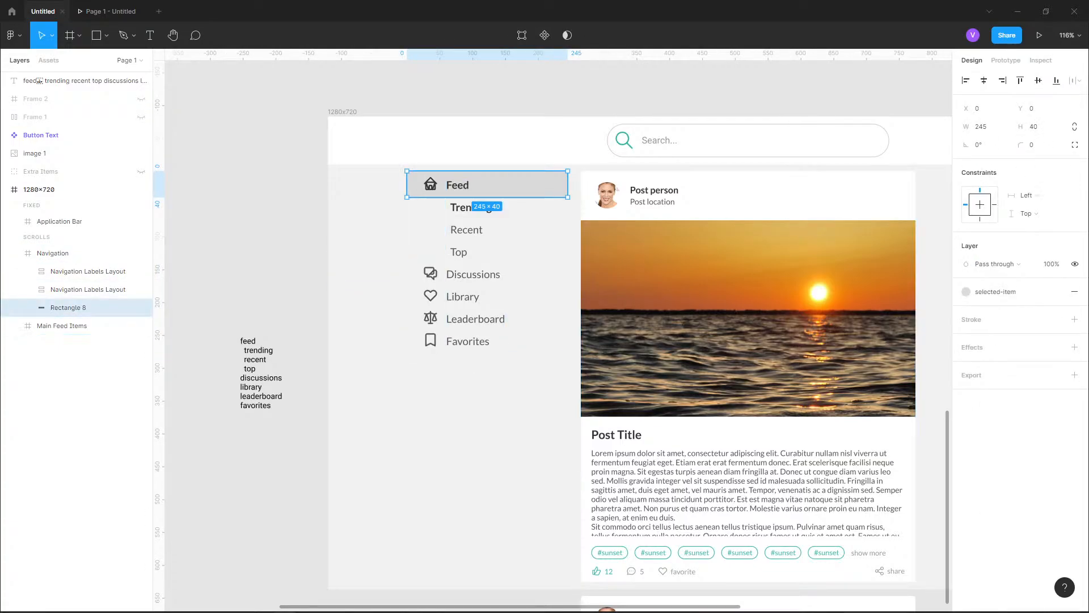
click(1036, 144)
text(4)
key(Return)
click(366, 249)
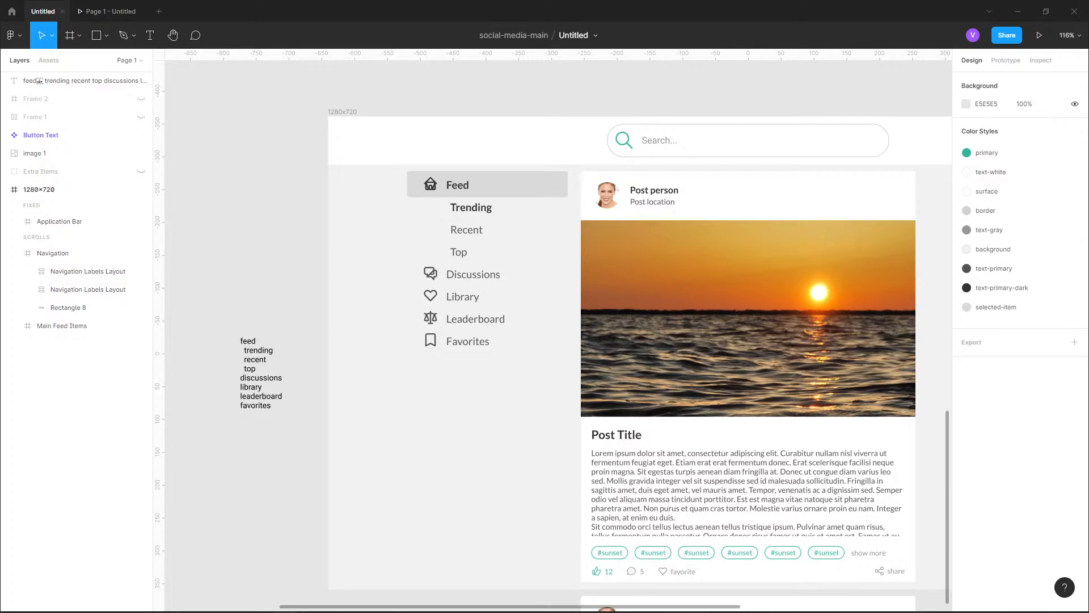
scroll(470, 134, up, 5)
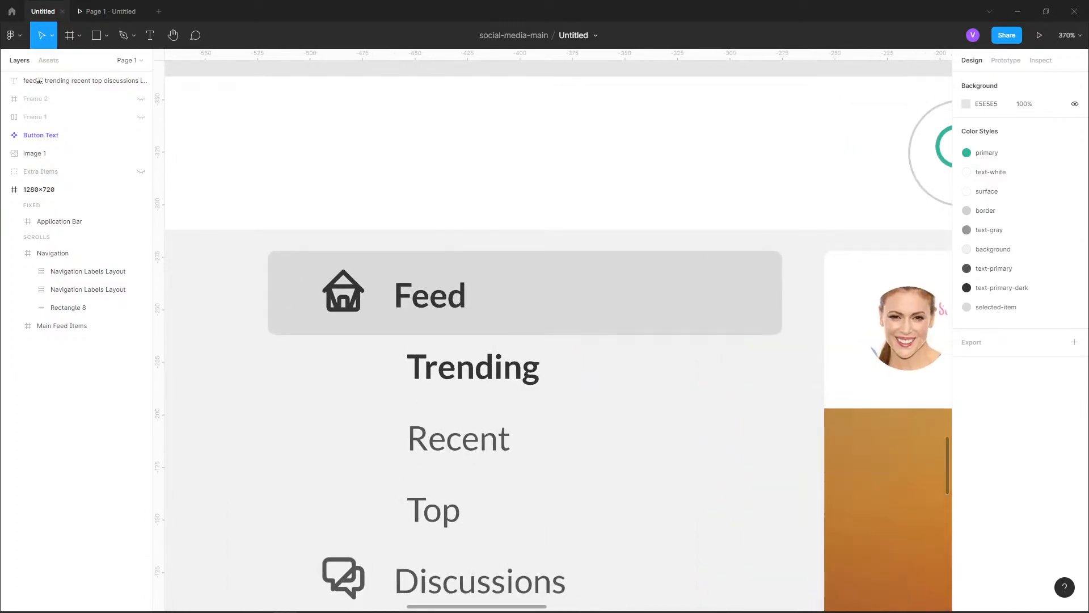
scroll(469, 136, down, 5)
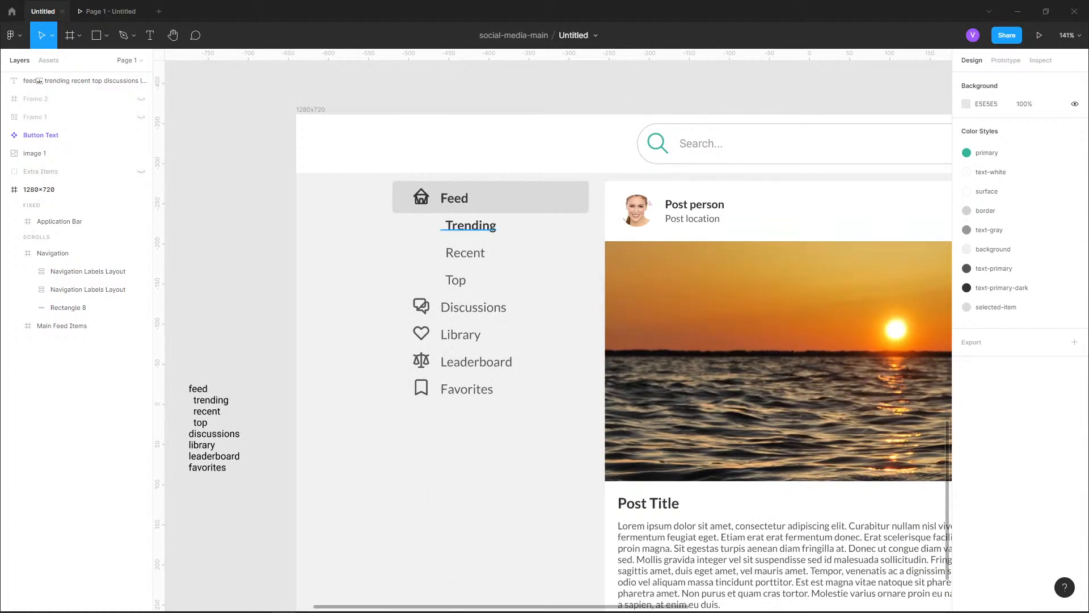
Examine the reference design's navigation, posts and comments, and compare them with the page's navigation menu
click(88, 289)
click(238, 284)
scroll(256, 455, down, 6)
drag(264, 112, 294, 350)
scroll(293, 350, up, 3)
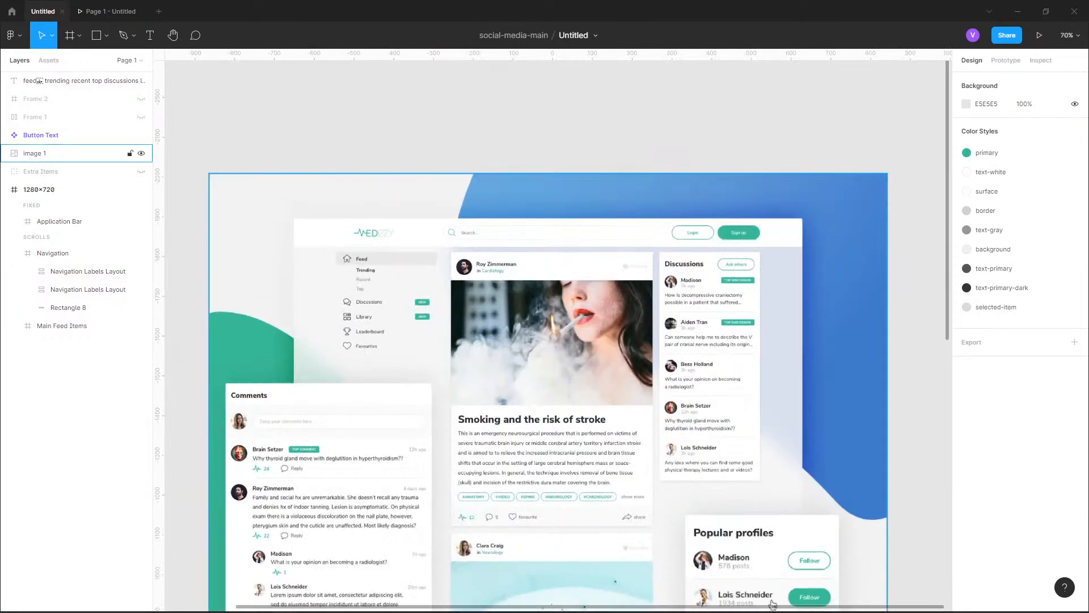
scroll(357, 255, up, 7)
scroll(363, 250, down, 5)
scroll(363, 250, down, 4)
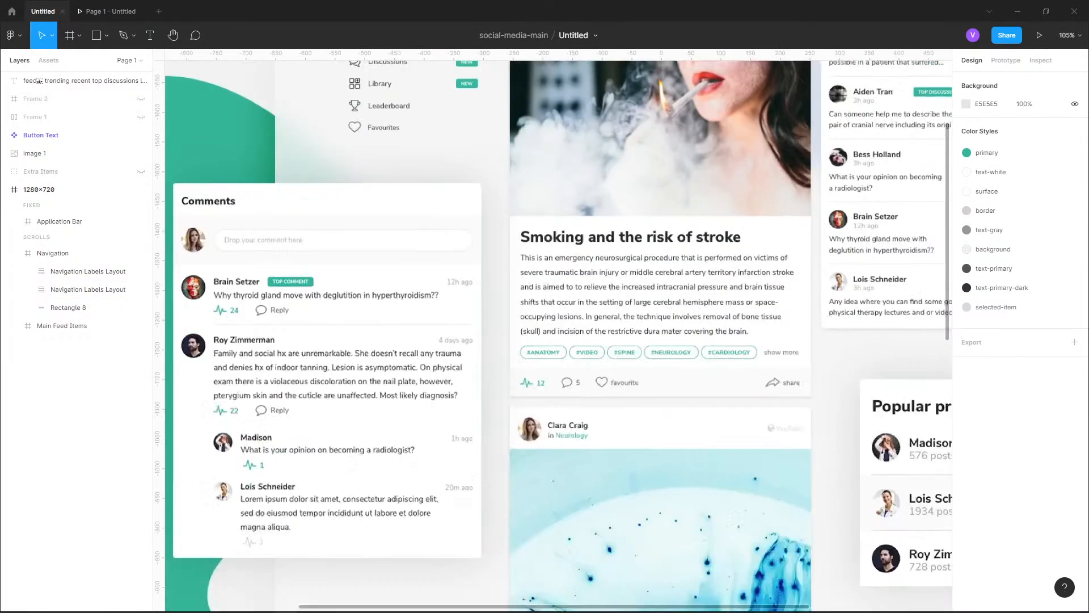
scroll(528, 191, down, 2)
drag(855, 418, 864, 165)
scroll(457, 505, up, 3)
drag(454, 505, 402, 325)
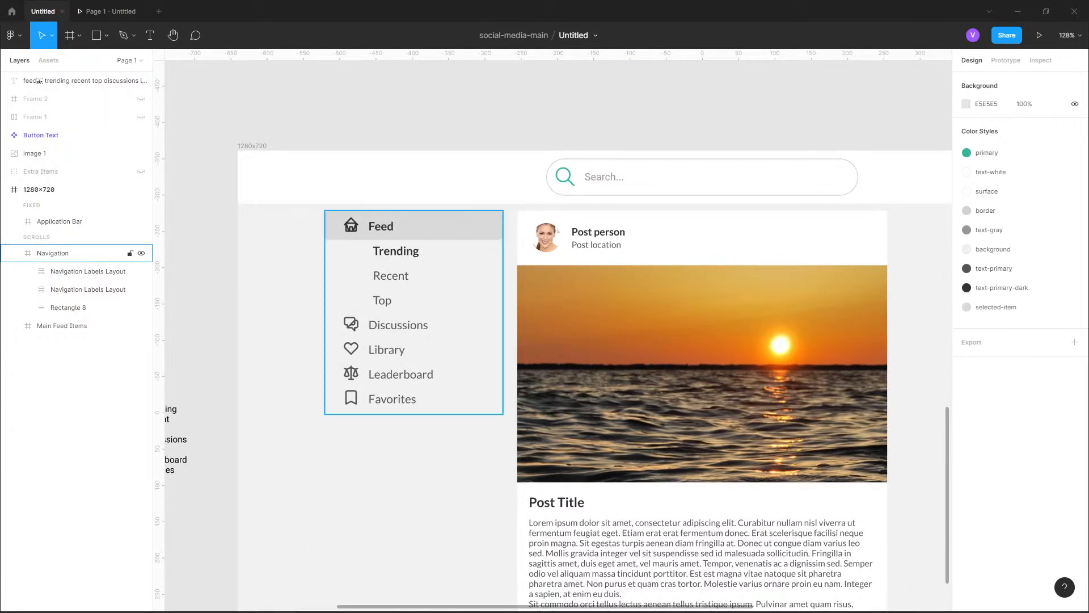
click(414, 177)
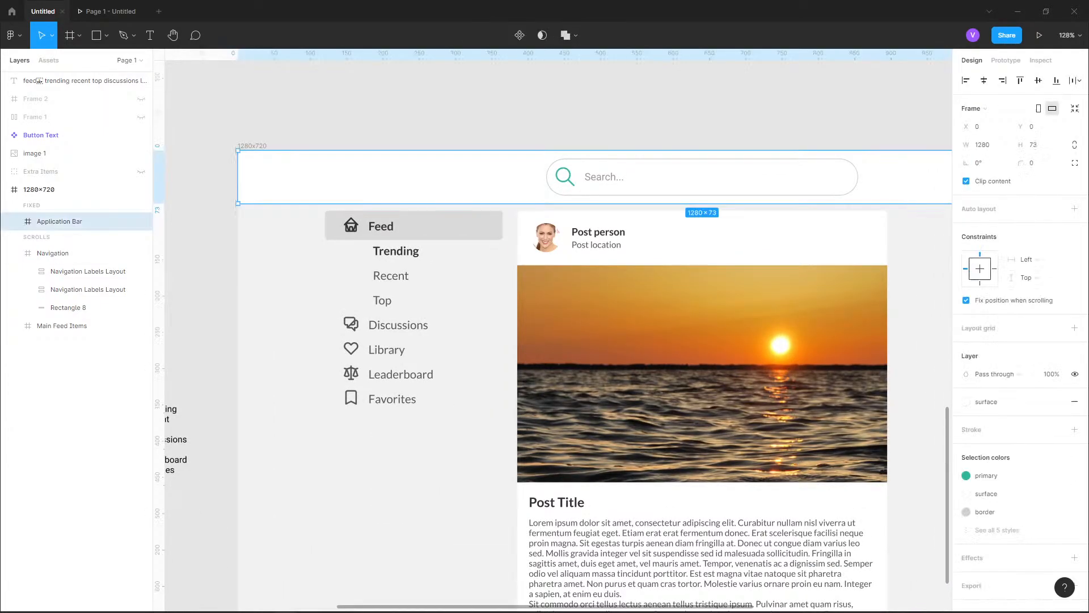
key(Escape)
Change the selected-item color style of the Feed highlight to E1E1E1 and lighten it slightly further
click(68, 308)
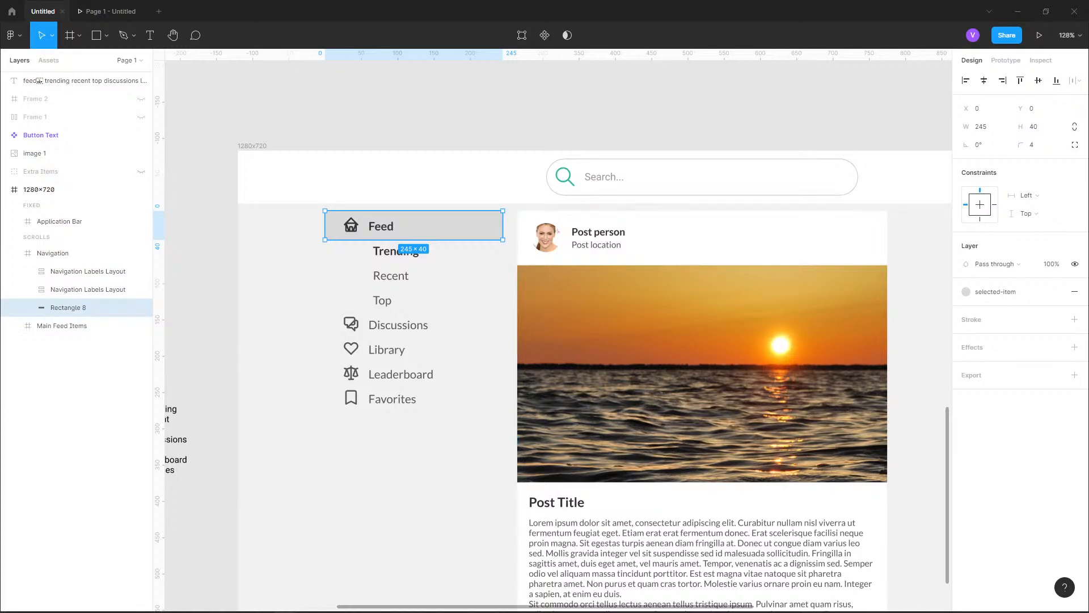
click(996, 292)
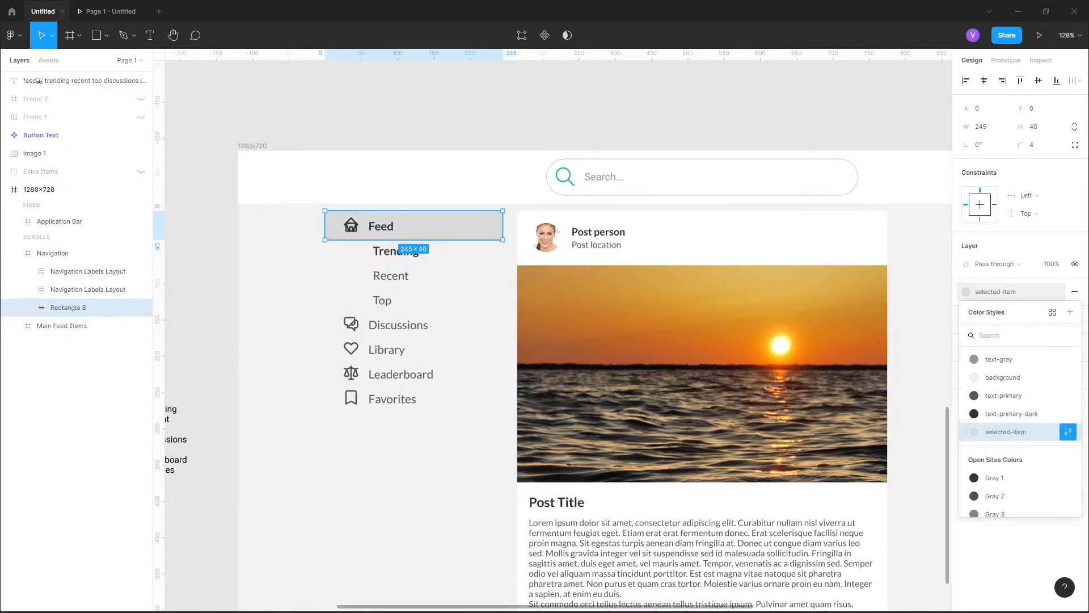
click(1068, 432)
click(836, 588)
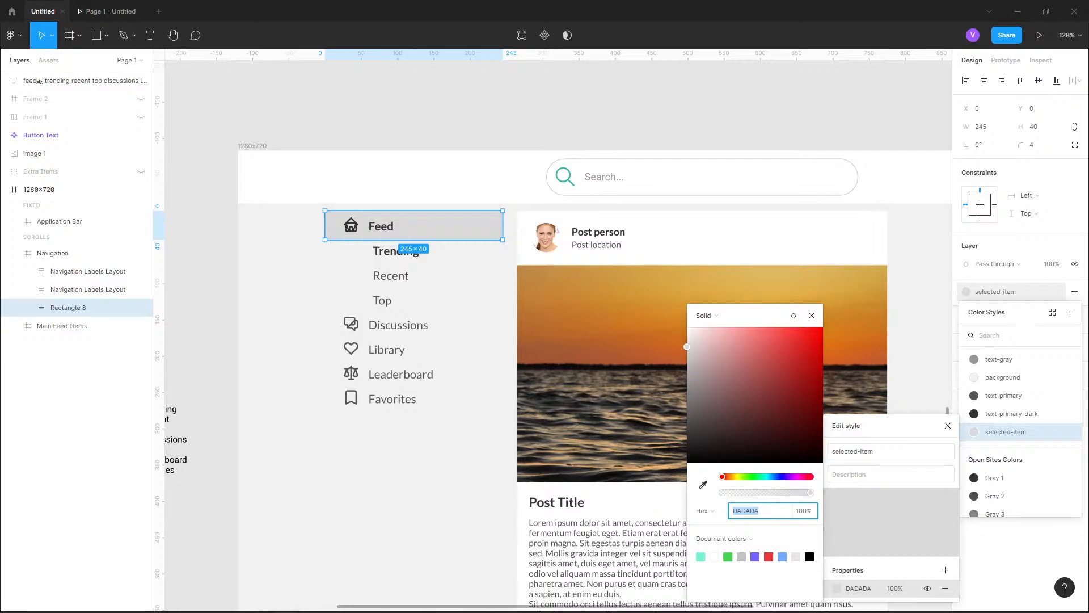
text(E1E1E1)
key(Return)
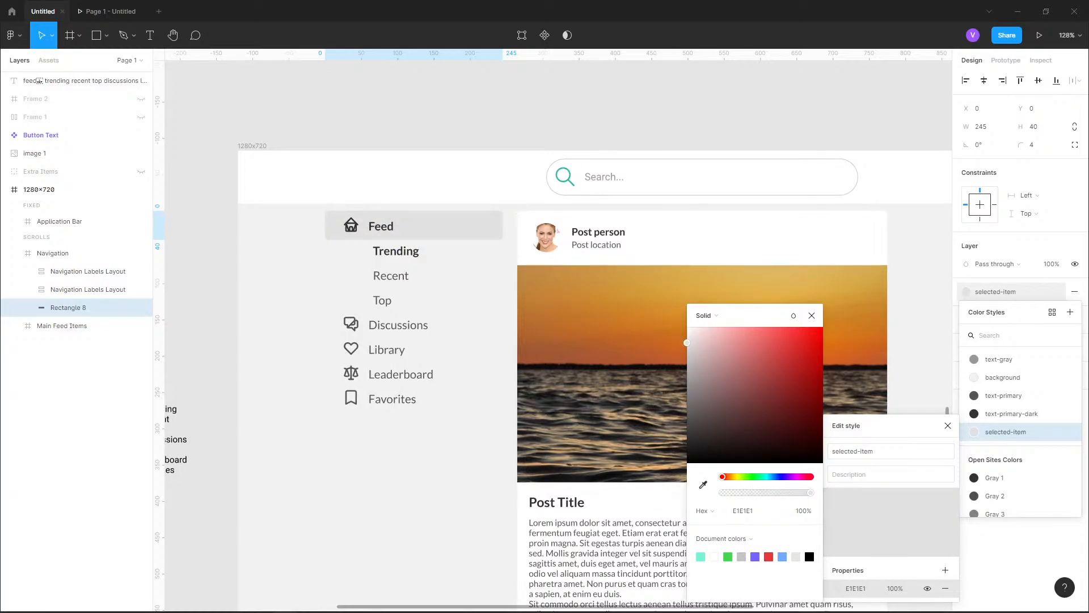
drag(687, 343, 687, 342)
click(658, 113)
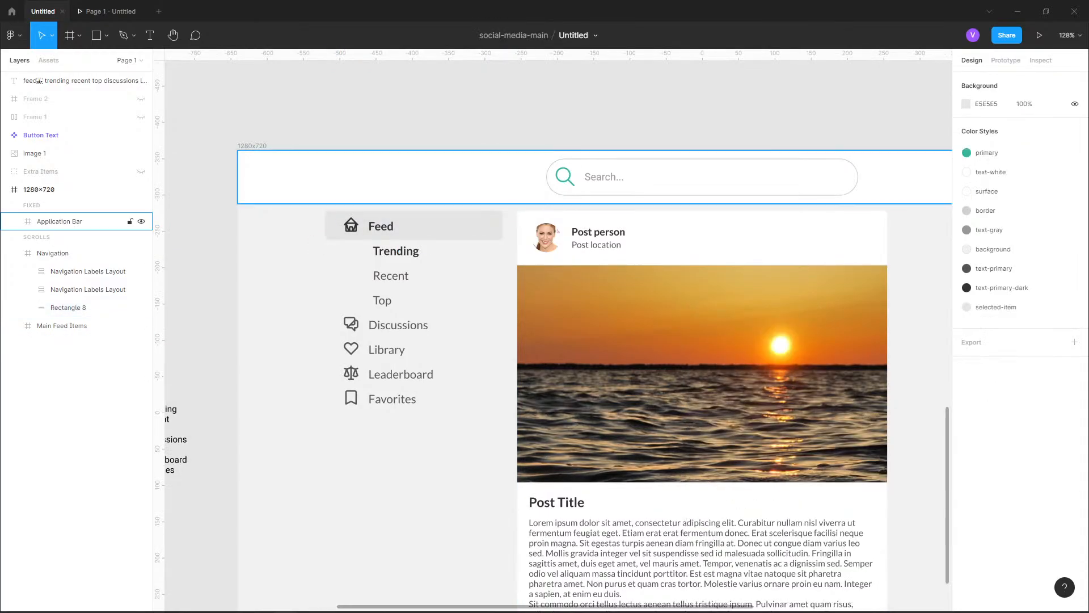
Delete the leftover text list of menu labels beside the 1280x720 frame
scroll(318, 180, down, 5)
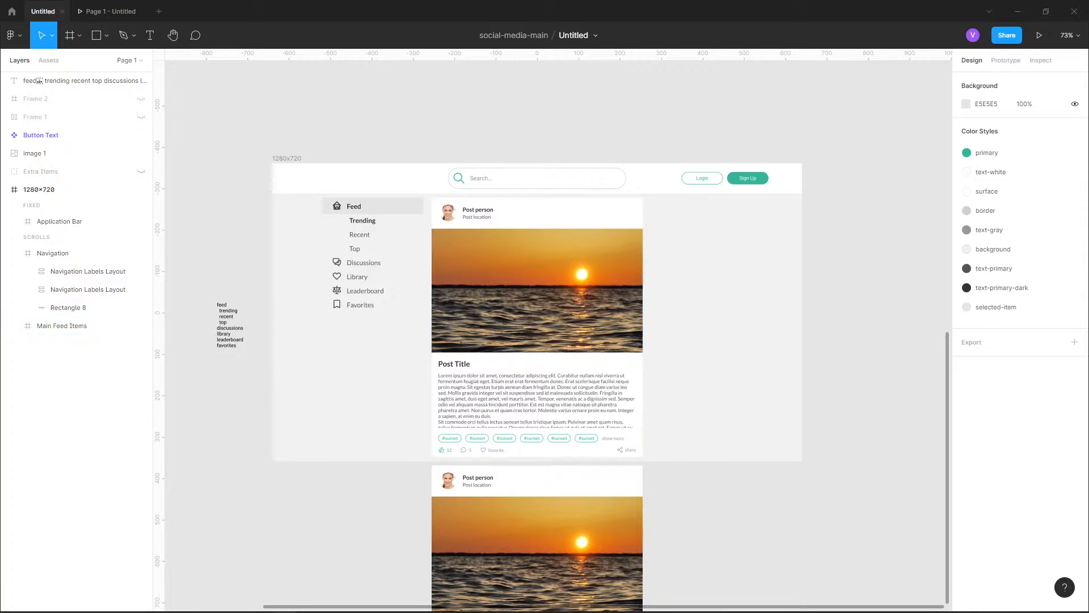
drag(766, 71, 1049, 74)
drag(539, 468, 359, 275)
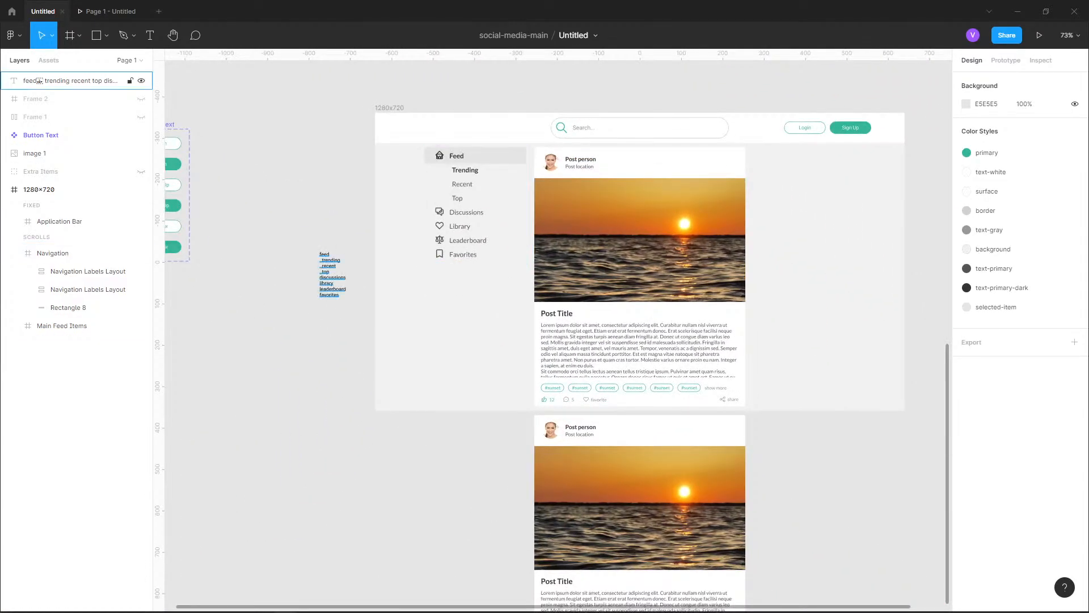
click(333, 276)
key(Delete)
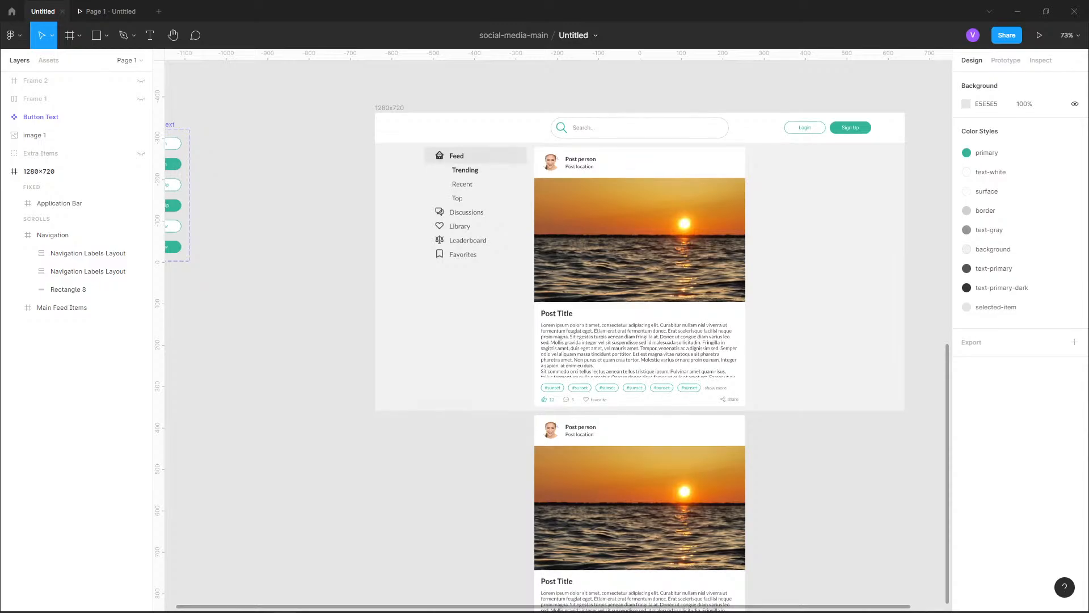
scroll(471, 238, up, 2)
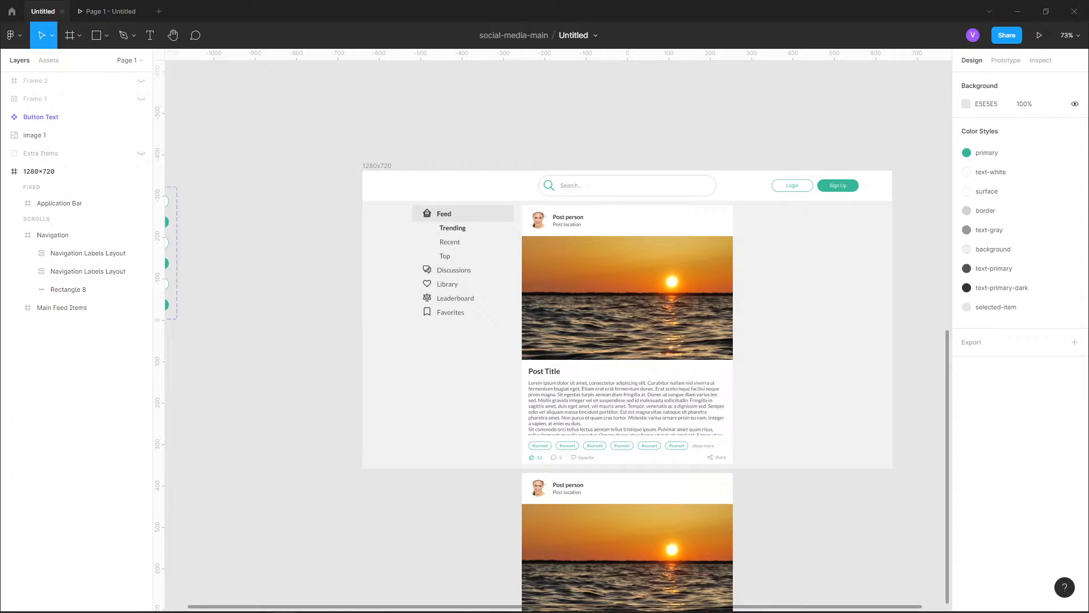
scroll(516, 318, right, 4)
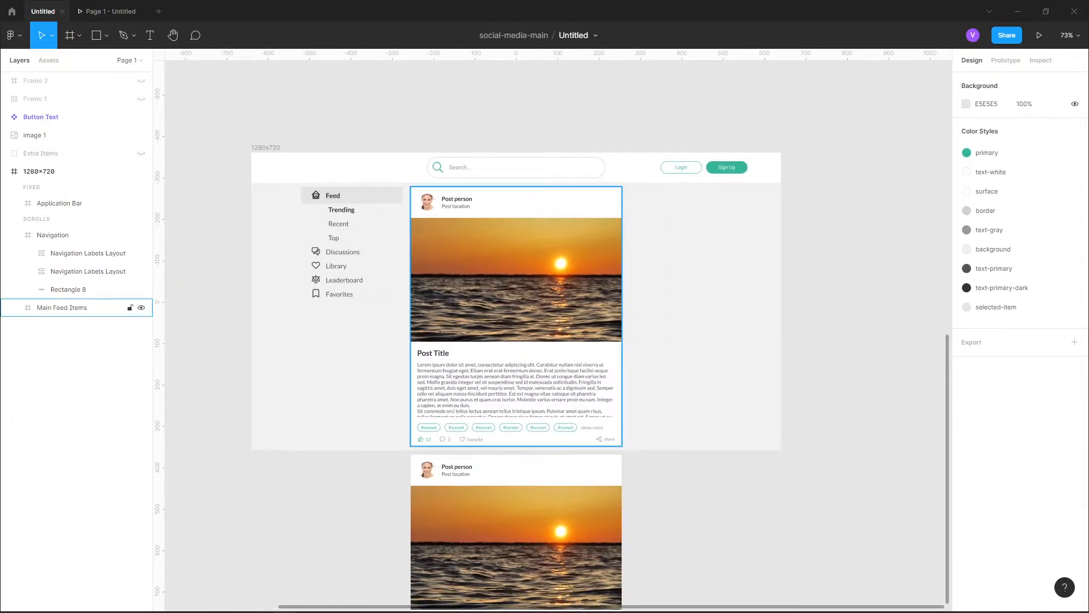